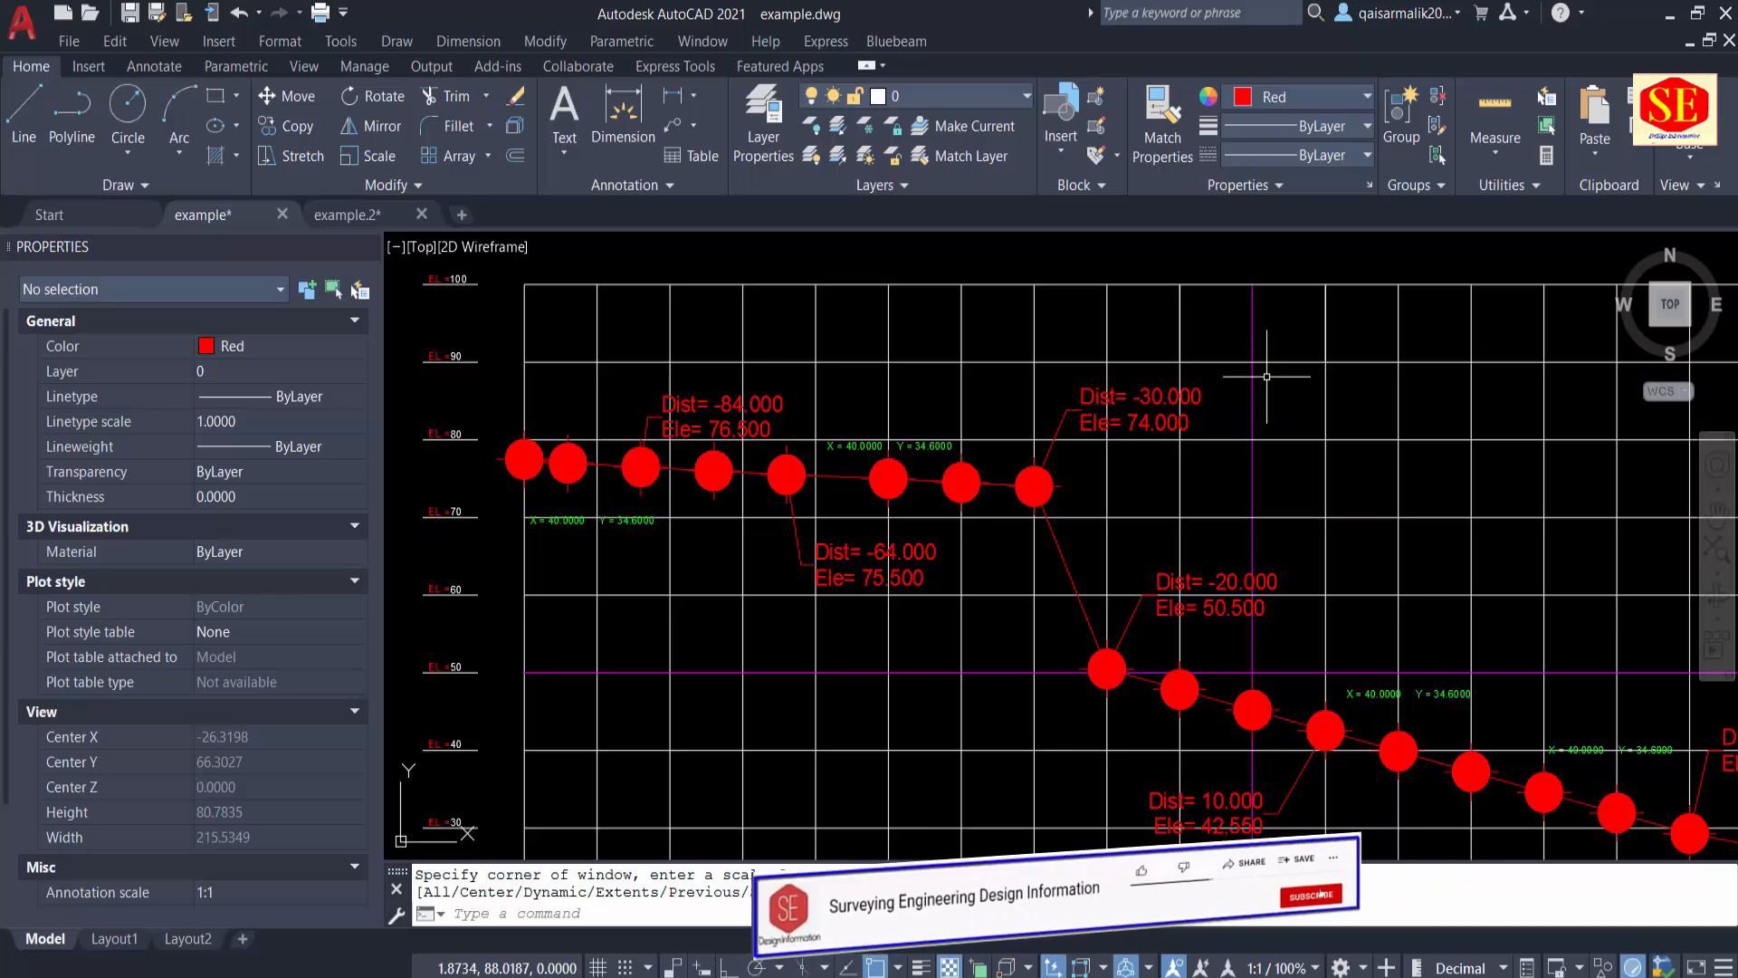
Step: Examine the Elevations Grids Table, including its profile points, distance and elevation labels, and grid values along both axes
{"action": "scroll", "coordinate": [1268, 371], "scroll_direction": "down", "scroll_amount": 3}
{"action": "scroll", "coordinate": [747, 321], "scroll_direction": "up", "scroll_amount": 1}
{"action": "scroll", "coordinate": [747, 321], "scroll_direction": "up", "scroll_amount": 1}
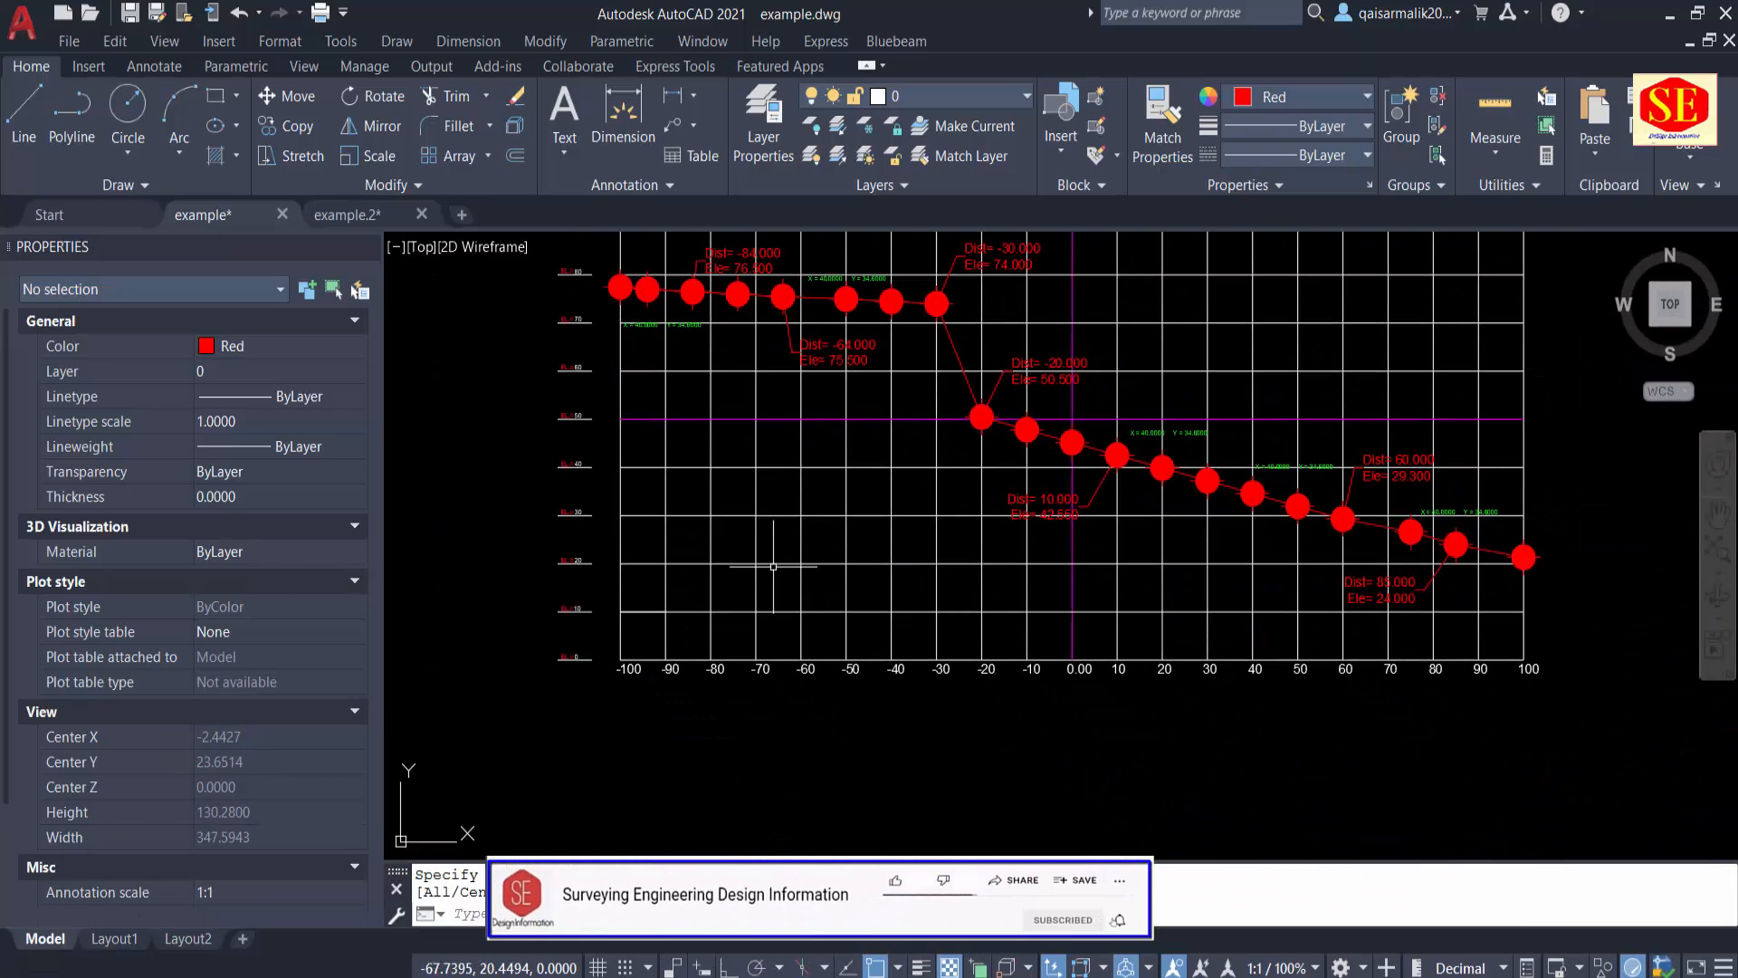
{"action": "scroll", "coordinate": [795, 562], "scroll_direction": "up", "scroll_amount": 2}
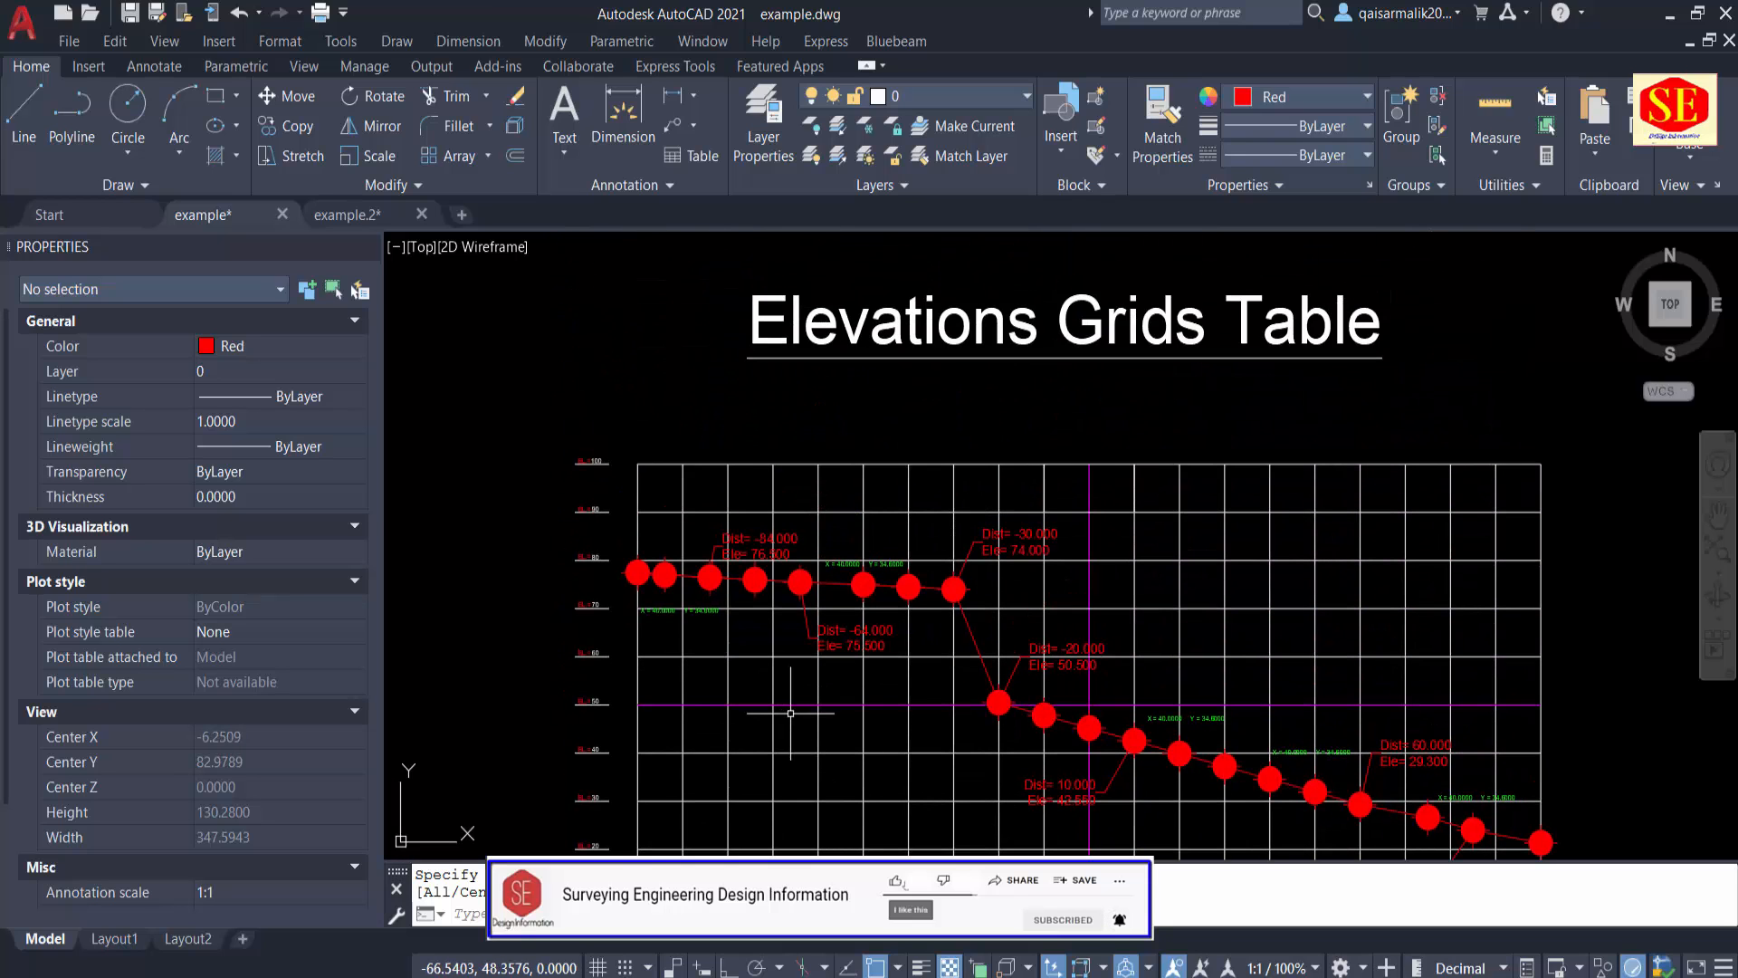
{"action": "scroll", "coordinate": [1480, 480], "scroll_direction": "up", "scroll_amount": 3}
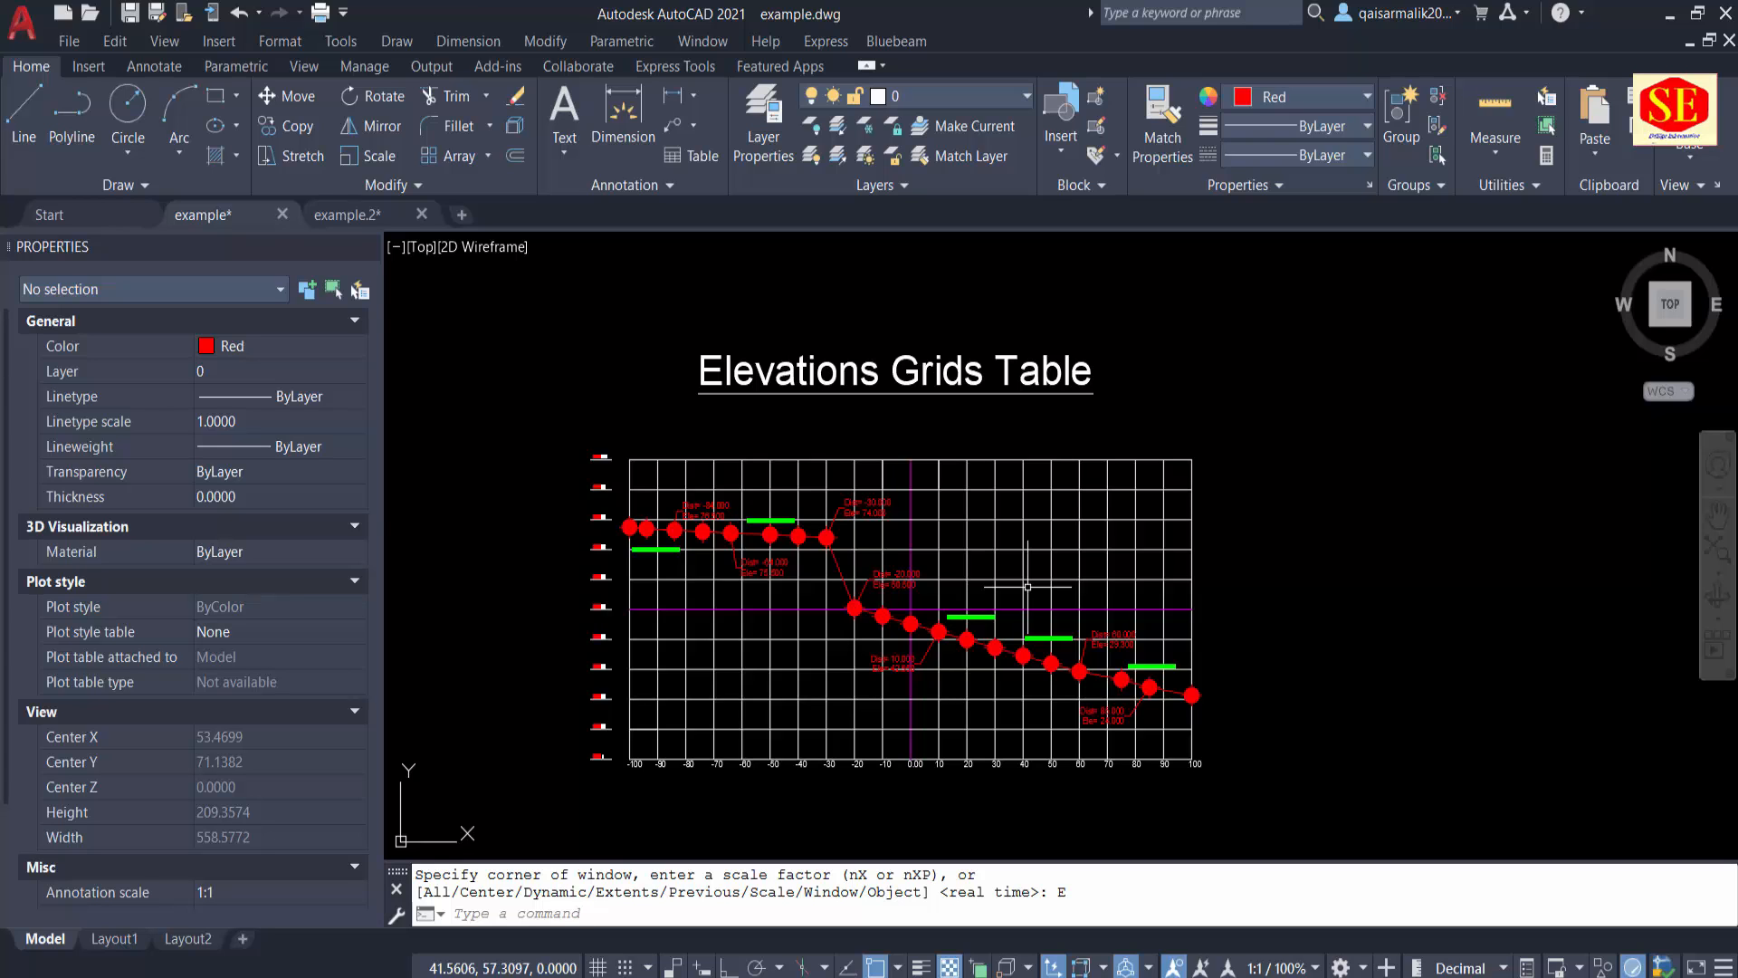
{"action": "scroll", "coordinate": [852, 530], "scroll_direction": "up", "scroll_amount": 4}
{"action": "middle_click_drag", "start_coordinate": [843, 545], "coordinate": [901, 535]}
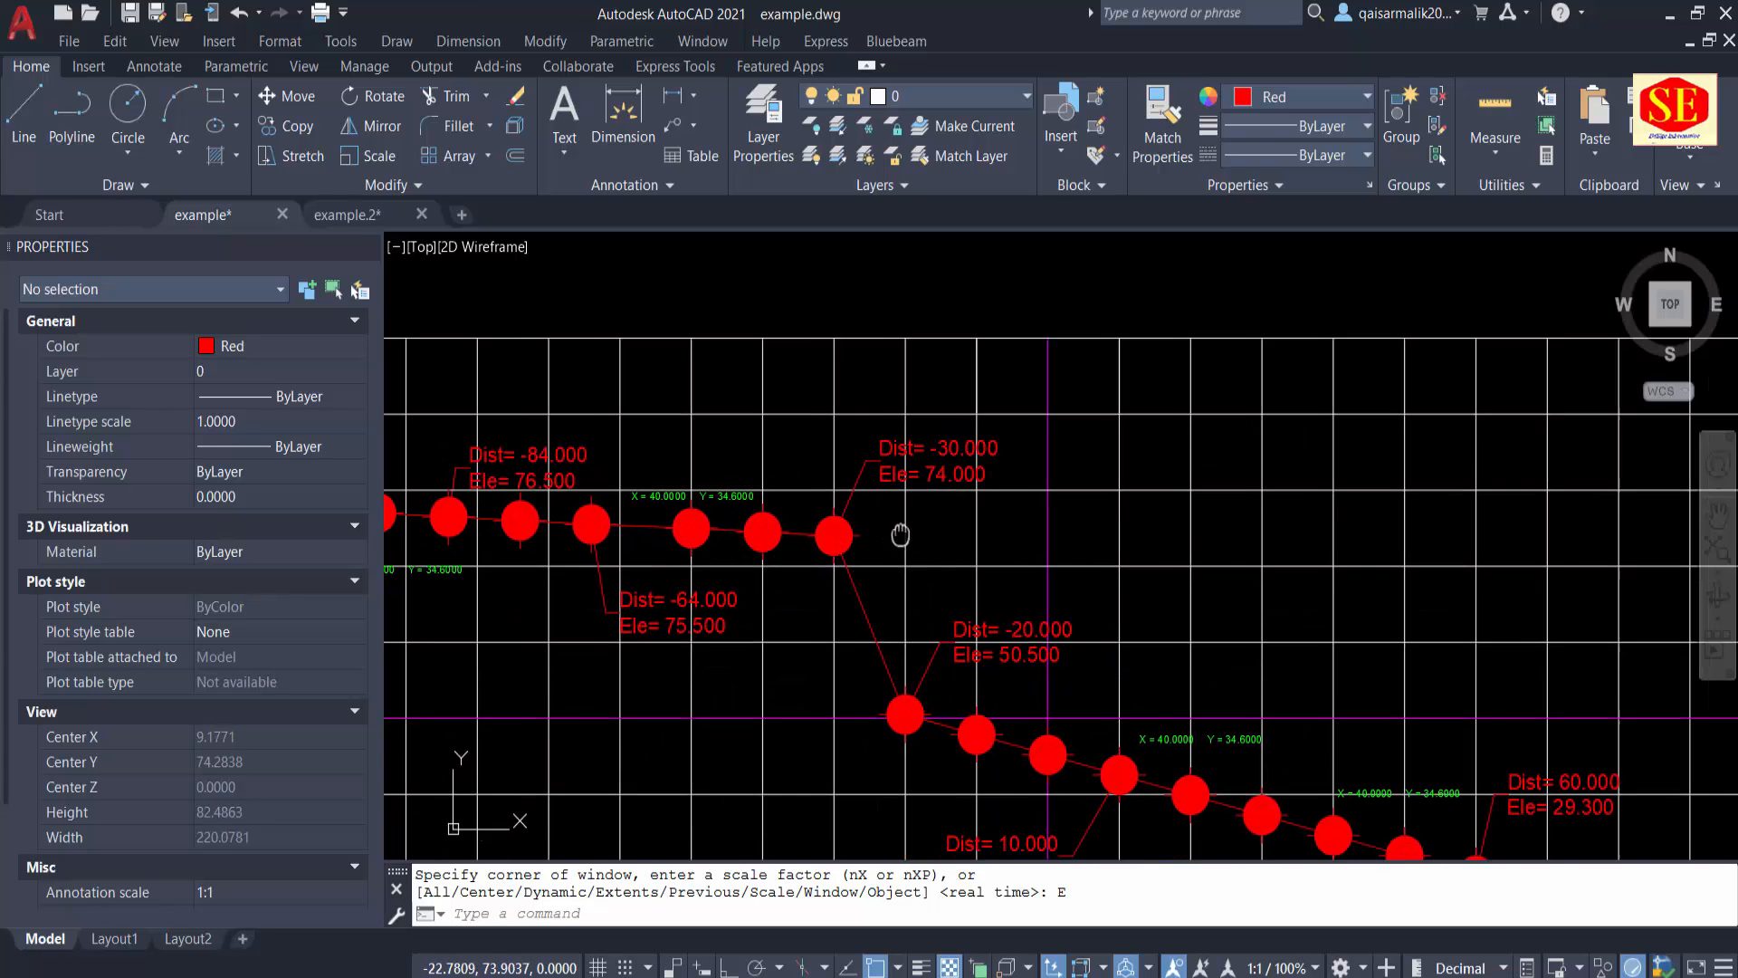
{"action": "scroll", "coordinate": [901, 535], "scroll_direction": "down", "scroll_amount": 2}
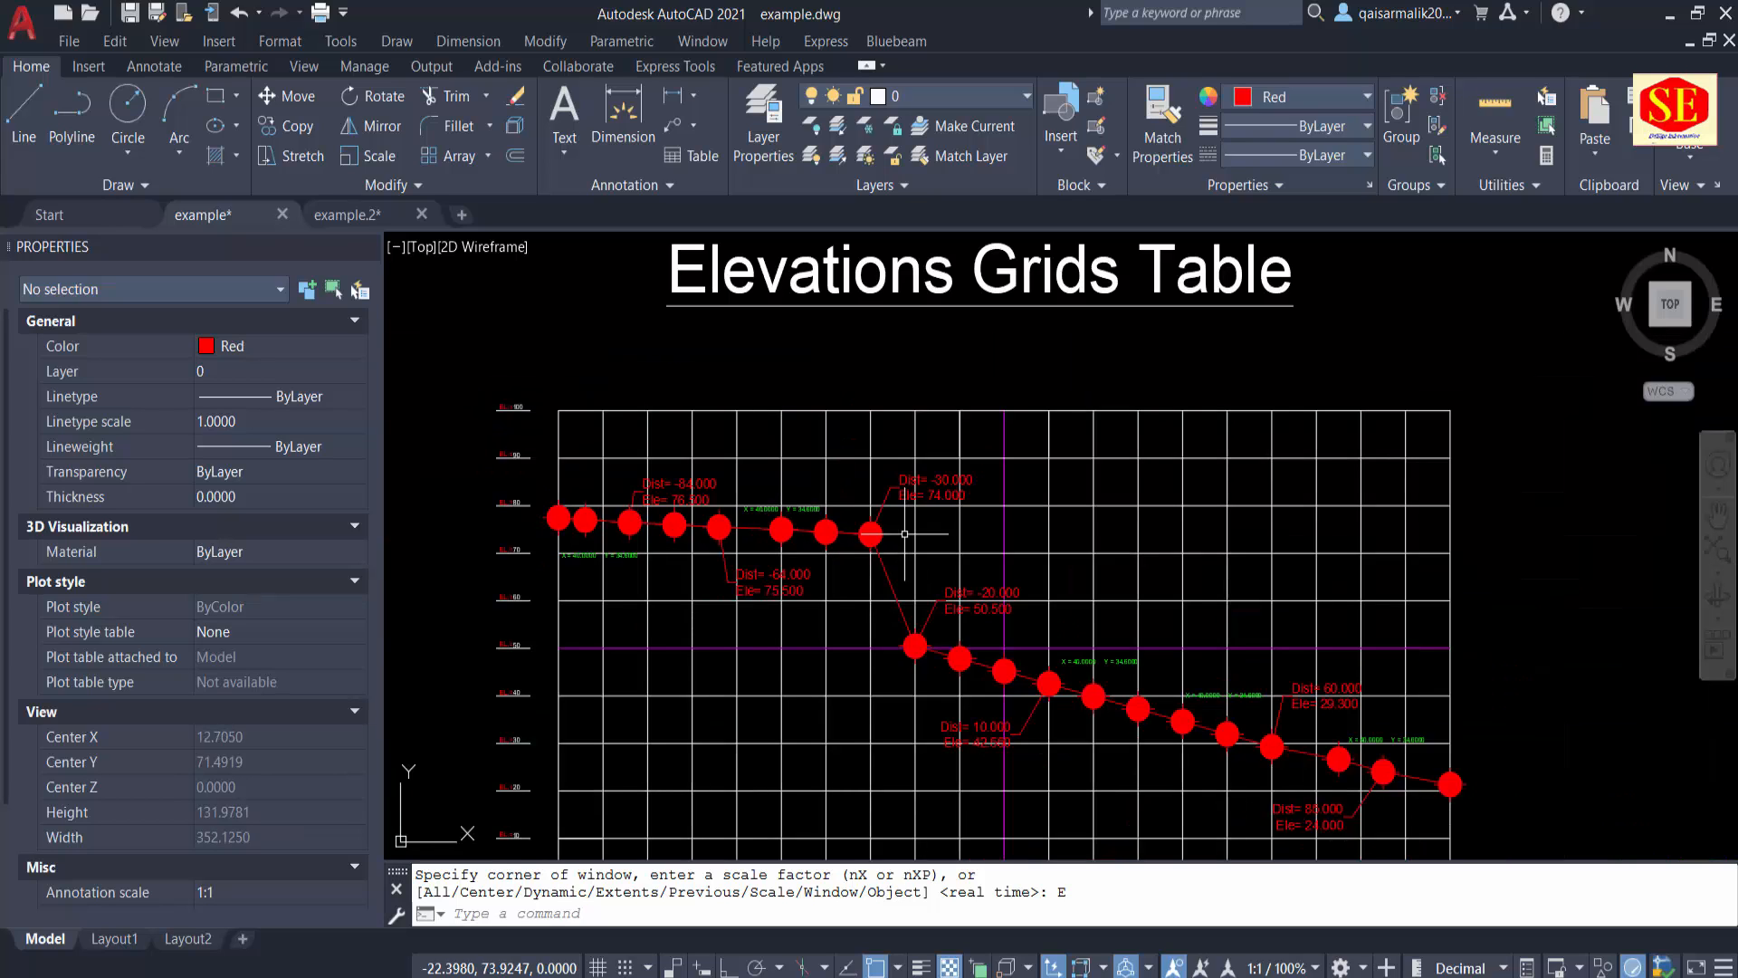
{"action": "middle_click_drag", "start_coordinate": [887, 648], "coordinate": [889, 633]}
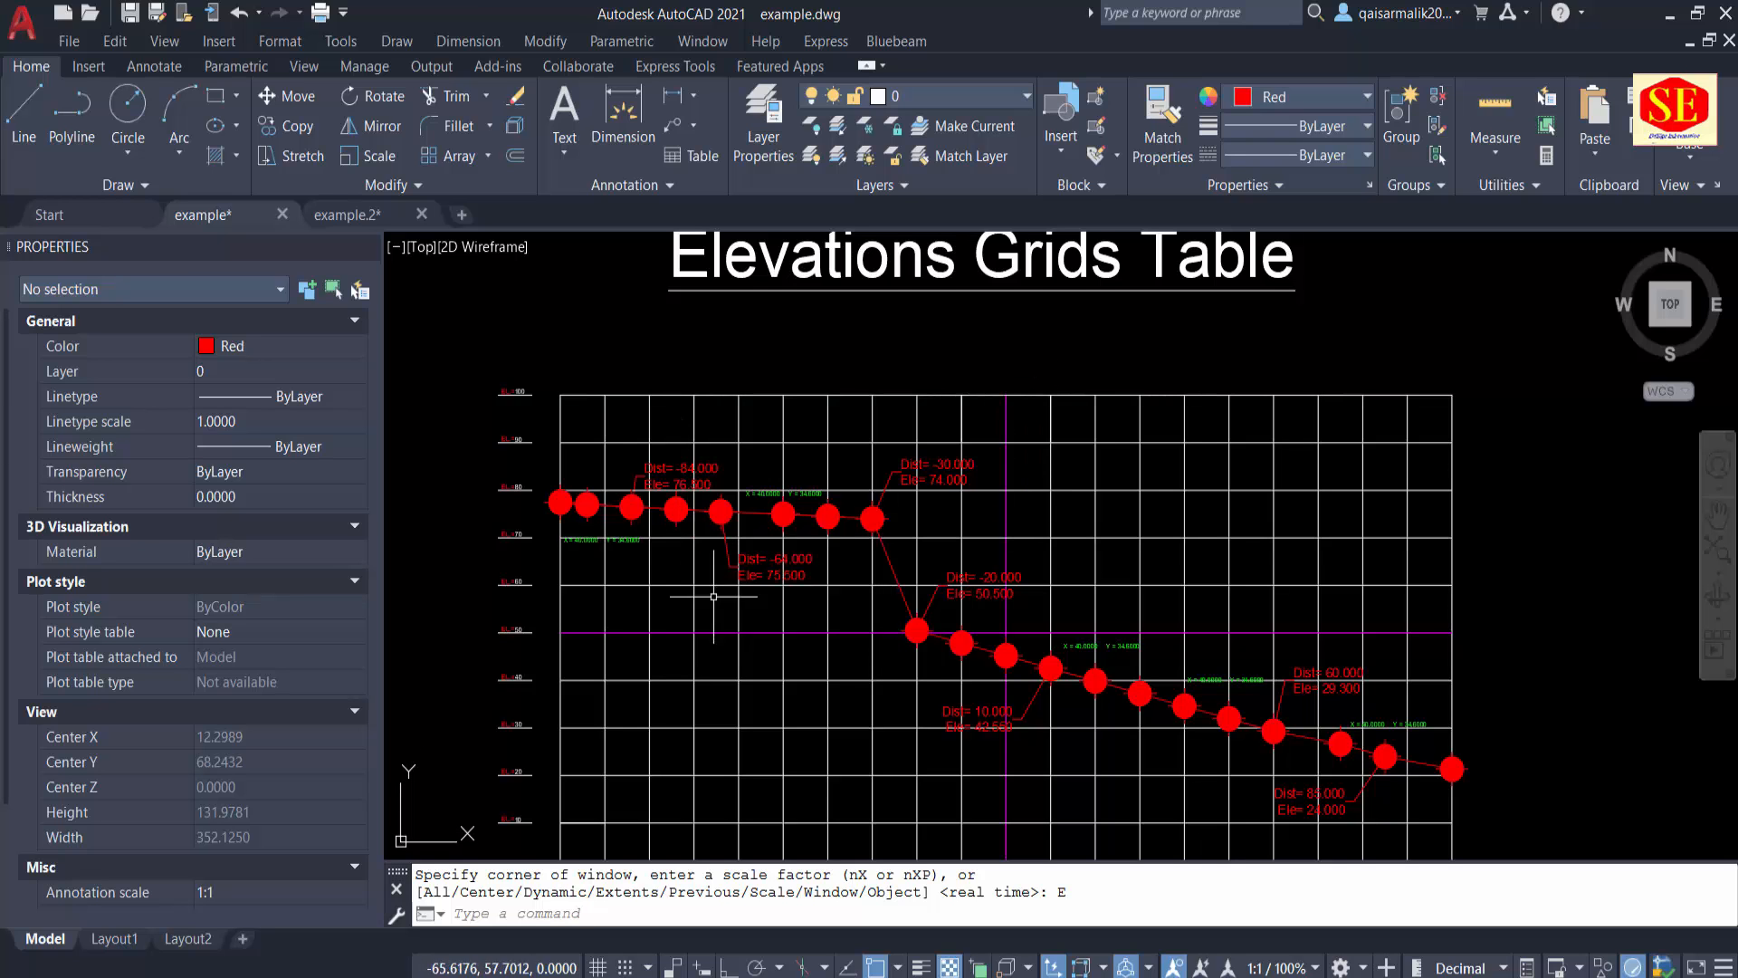
{"action": "scroll", "coordinate": [532, 589], "scroll_direction": "up", "scroll_amount": 6}
{"action": "scroll", "coordinate": [530, 579], "scroll_direction": "down", "scroll_amount": 2}
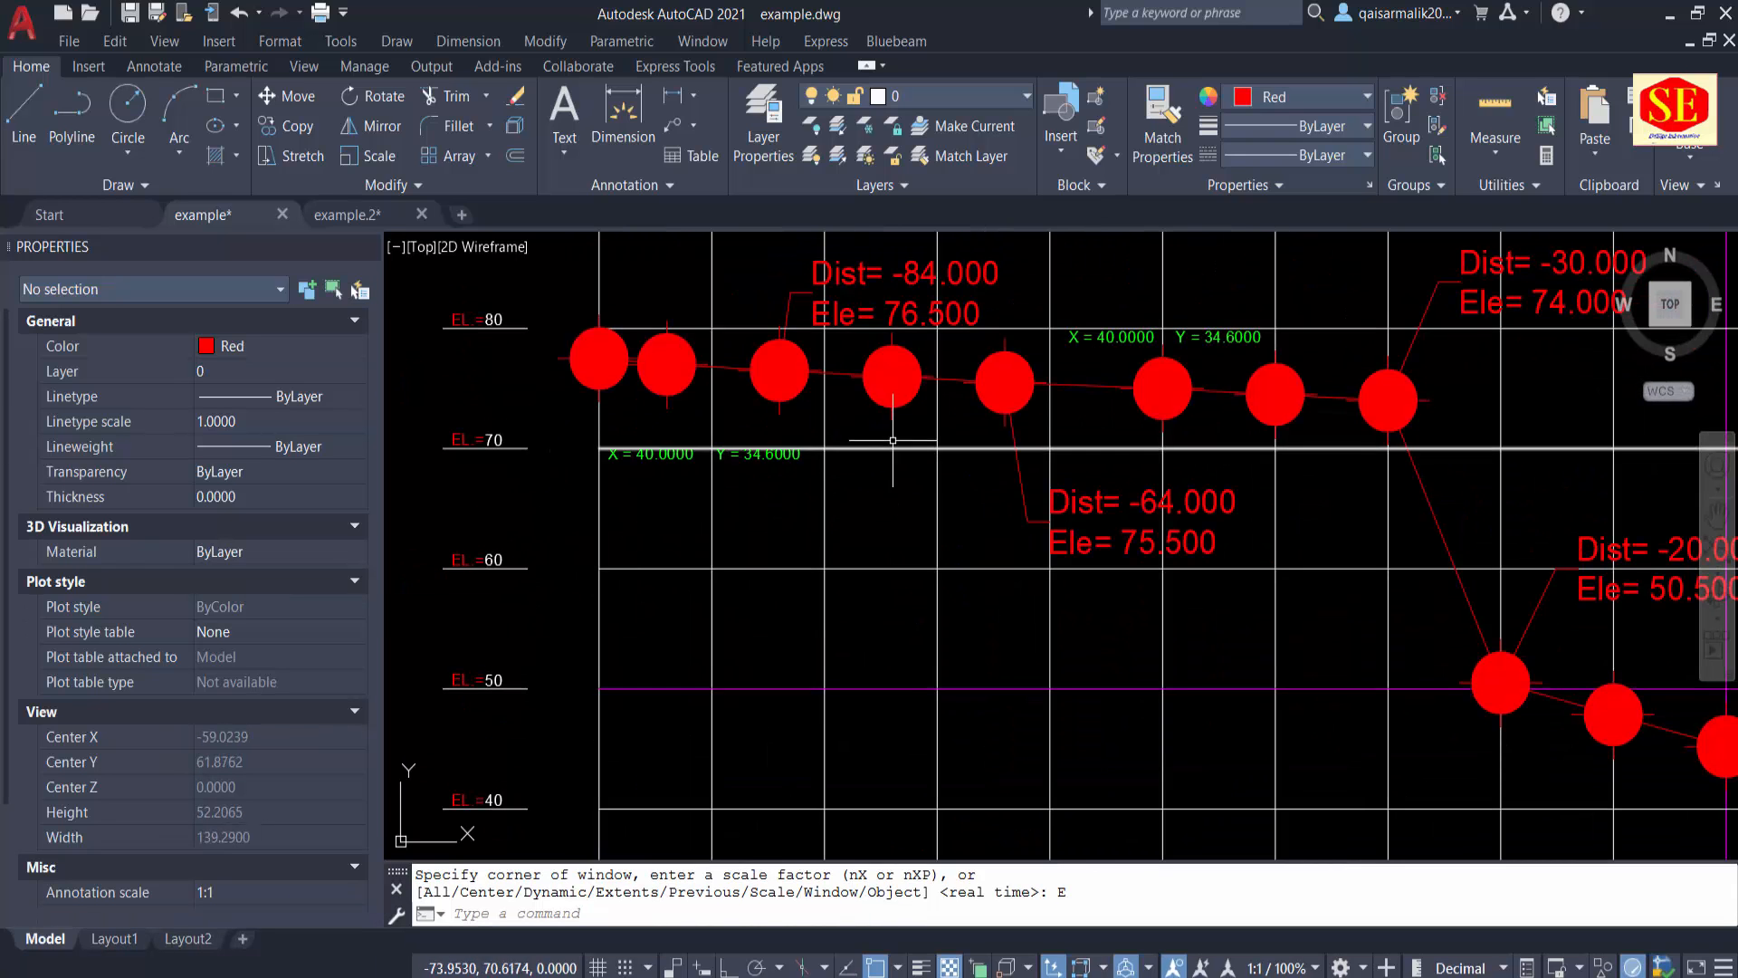
{"action": "middle_click_drag", "start_coordinate": [881, 466], "coordinate": [848, 586]}
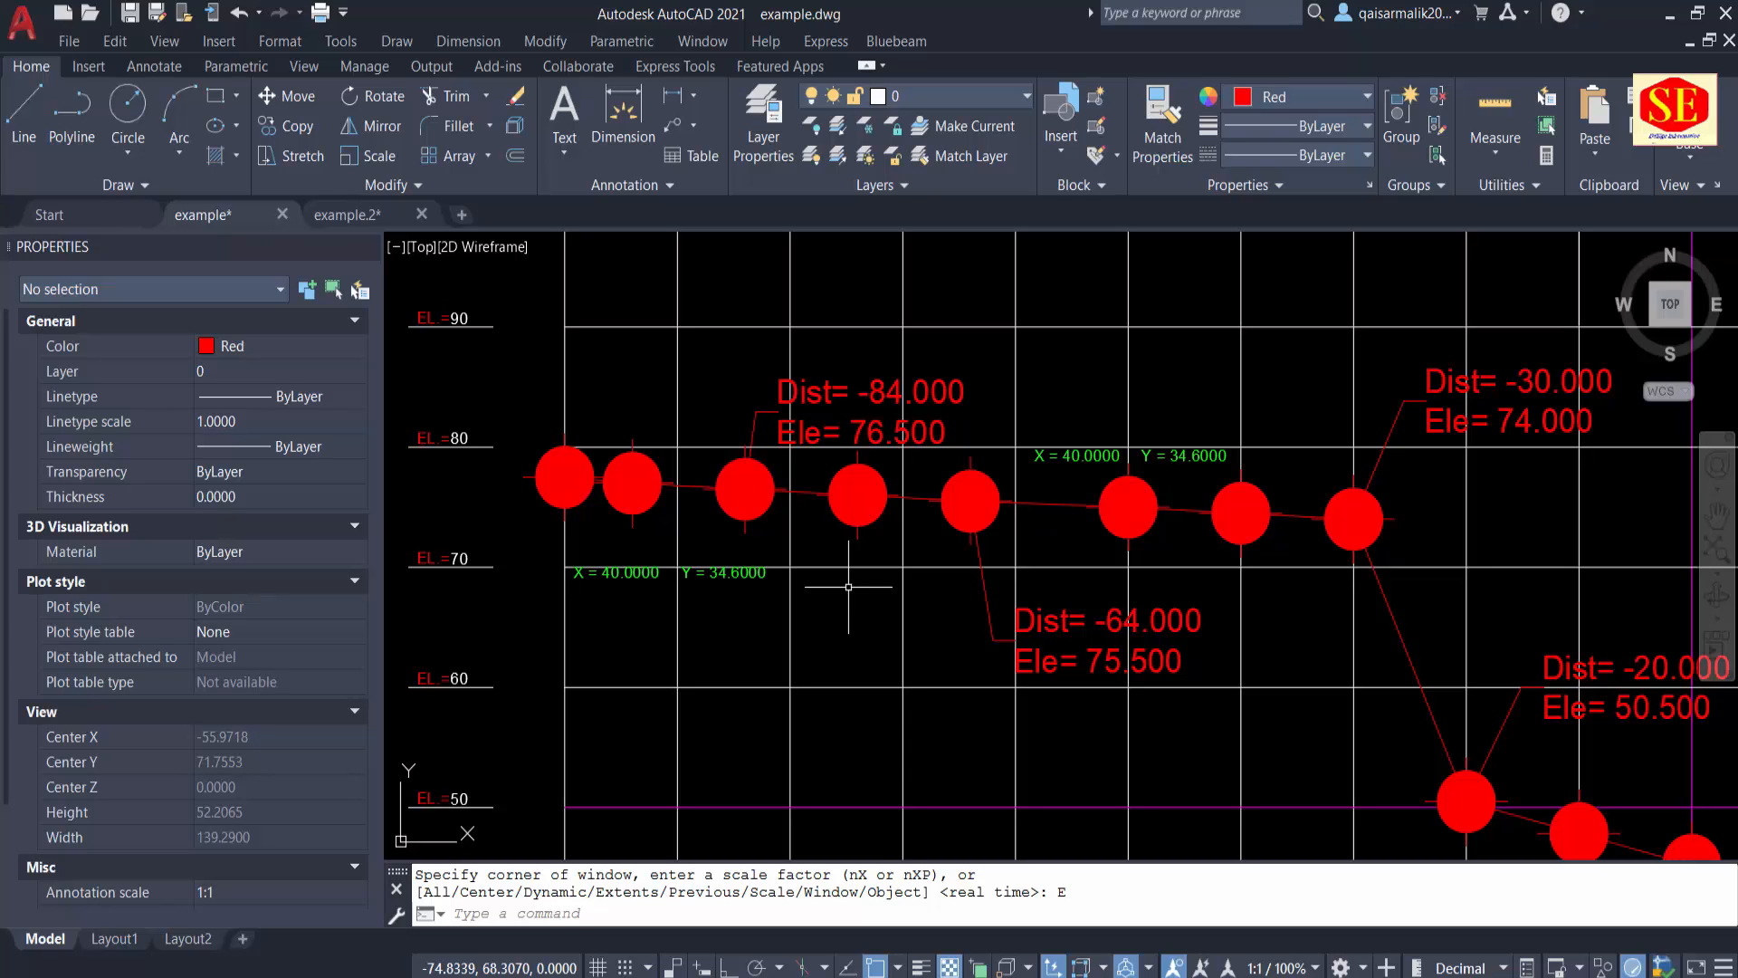
{"action": "scroll", "coordinate": [848, 587], "scroll_direction": "down", "scroll_amount": 2}
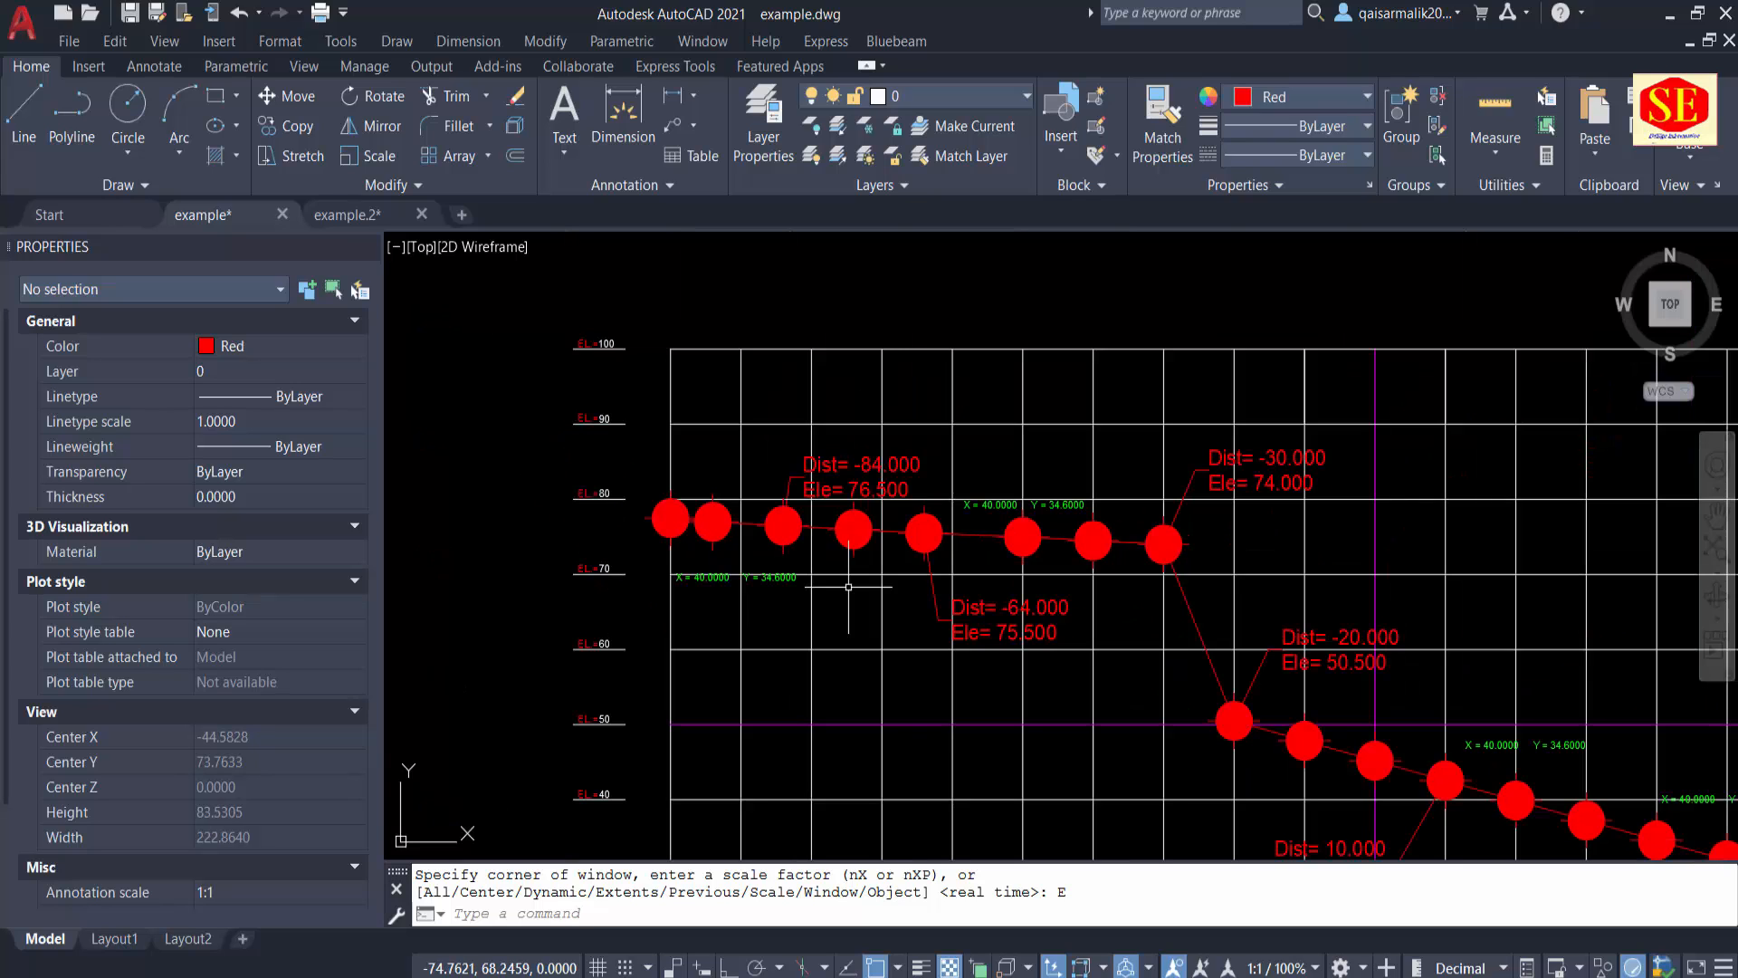
{"action": "scroll", "coordinate": [873, 573], "scroll_direction": "down", "scroll_amount": 2}
{"action": "middle_click_drag", "start_coordinate": [1256, 757], "coordinate": [1184, 702]}
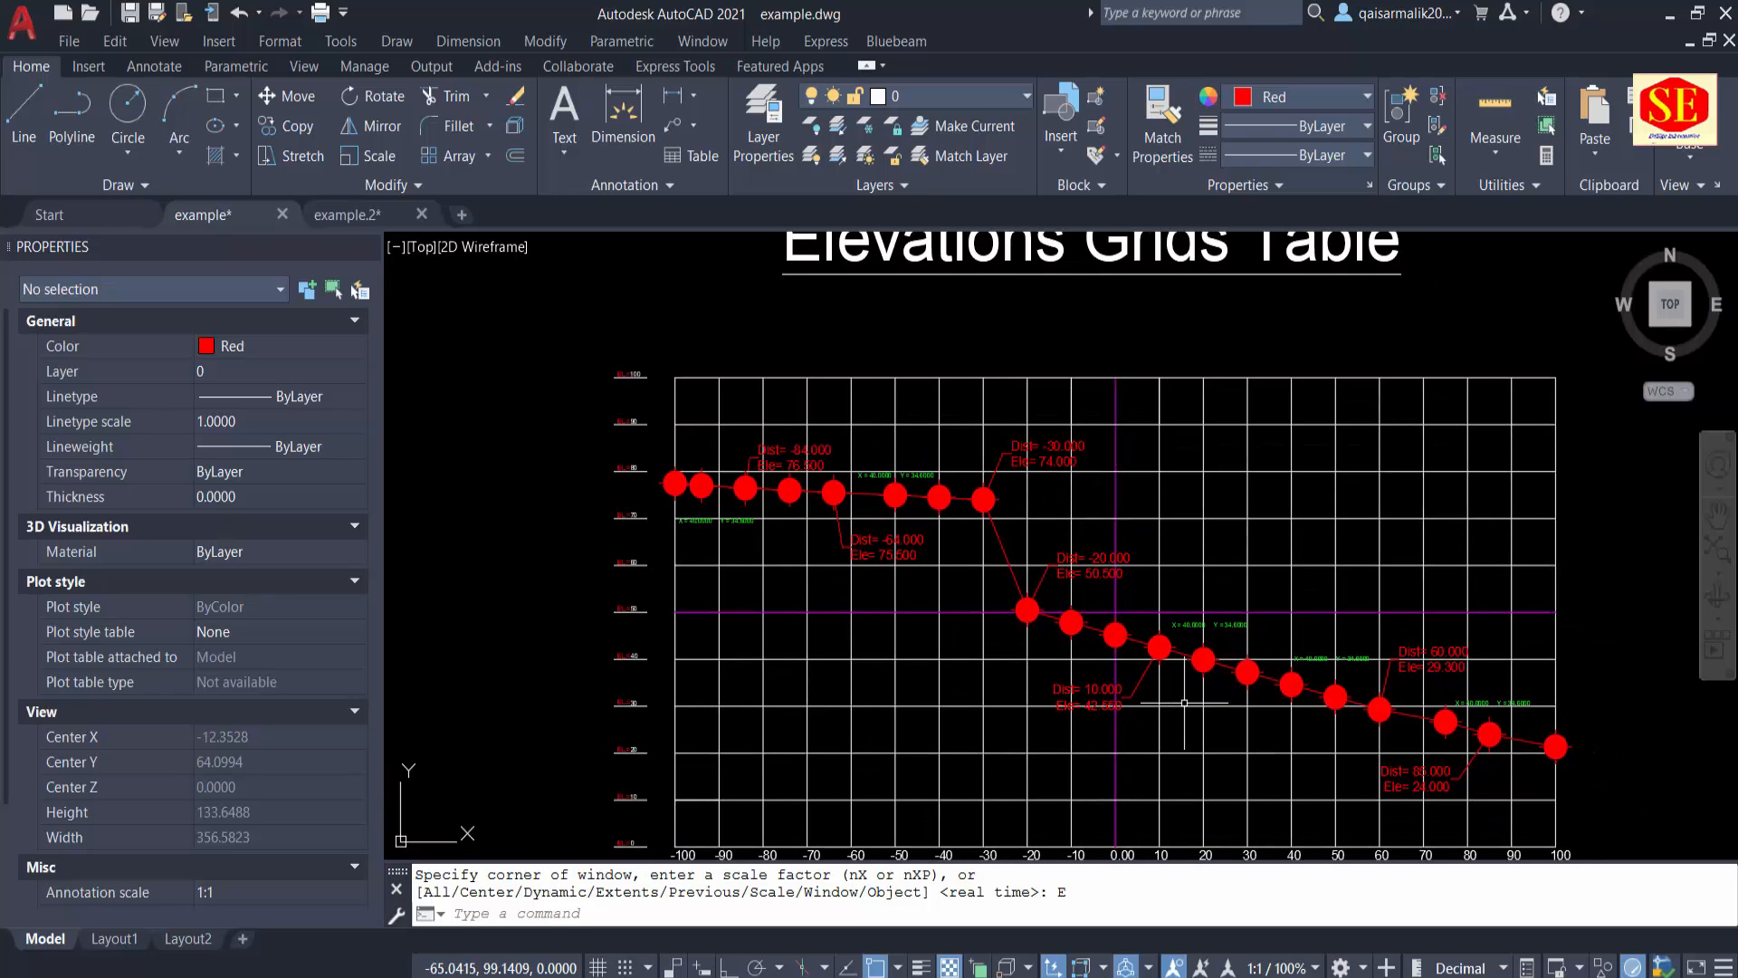
{"action": "scroll", "coordinate": [639, 582], "scroll_direction": "up", "scroll_amount": 2}
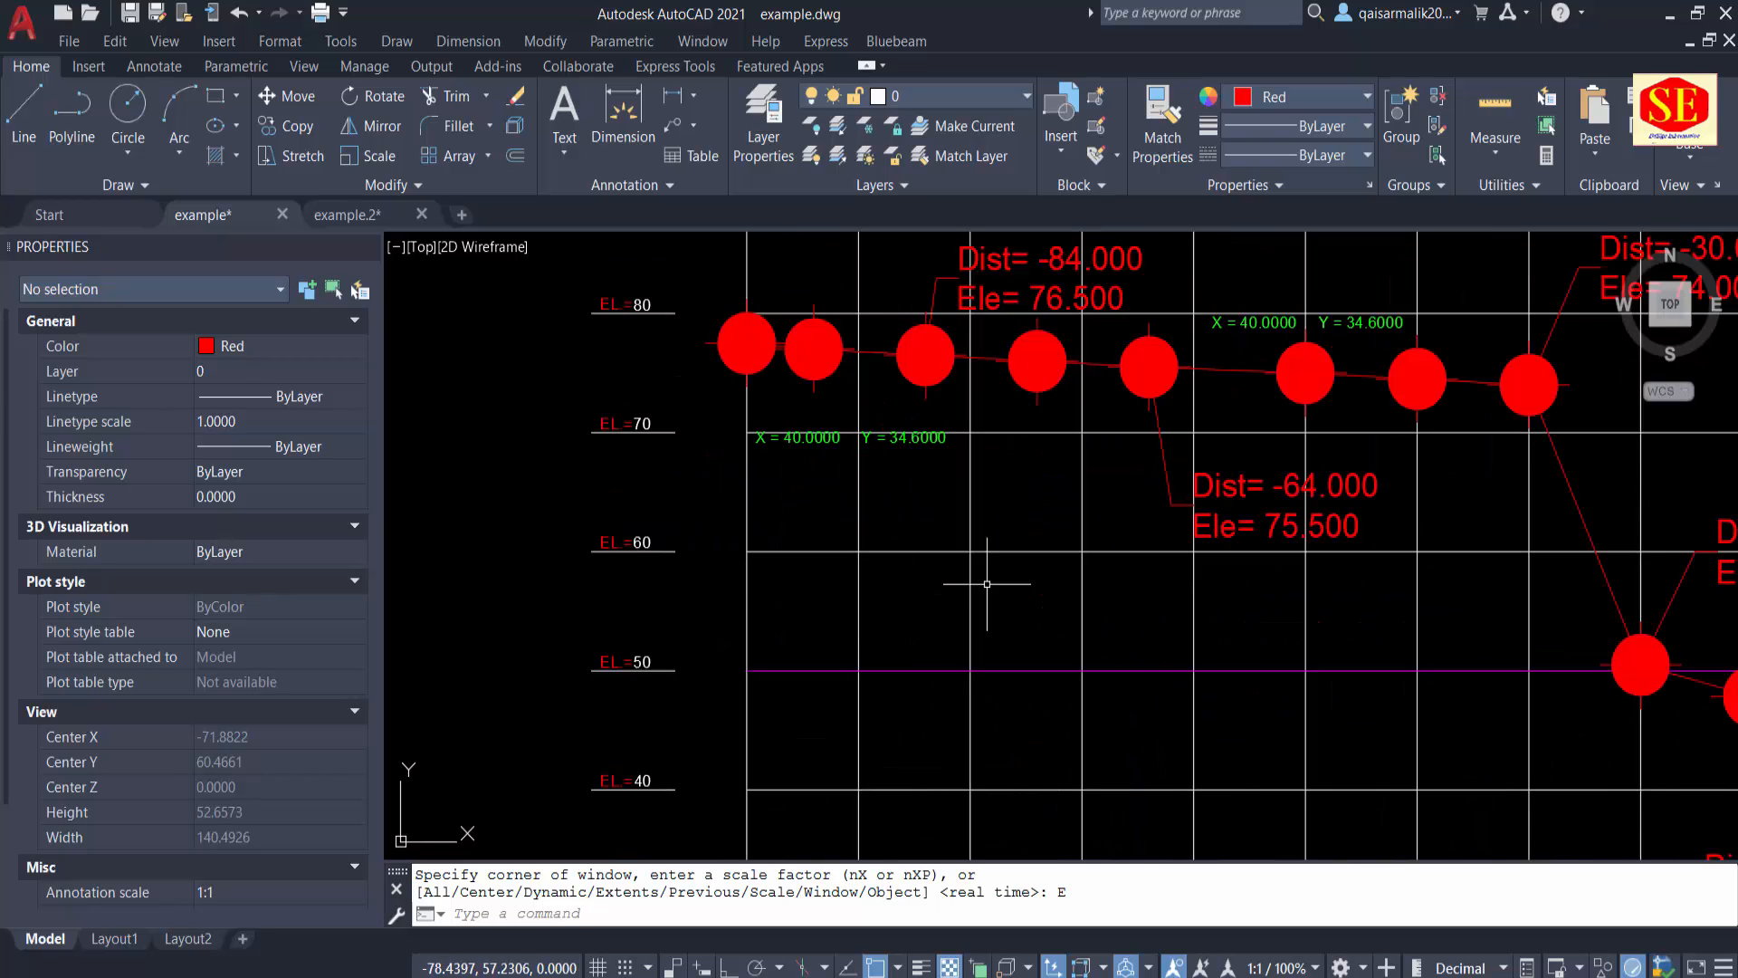
{"action": "middle_click_drag", "start_coordinate": [1000, 582], "coordinate": [644, 585]}
{"action": "scroll", "coordinate": [1319, 512], "scroll_direction": "down", "scroll_amount": 1}
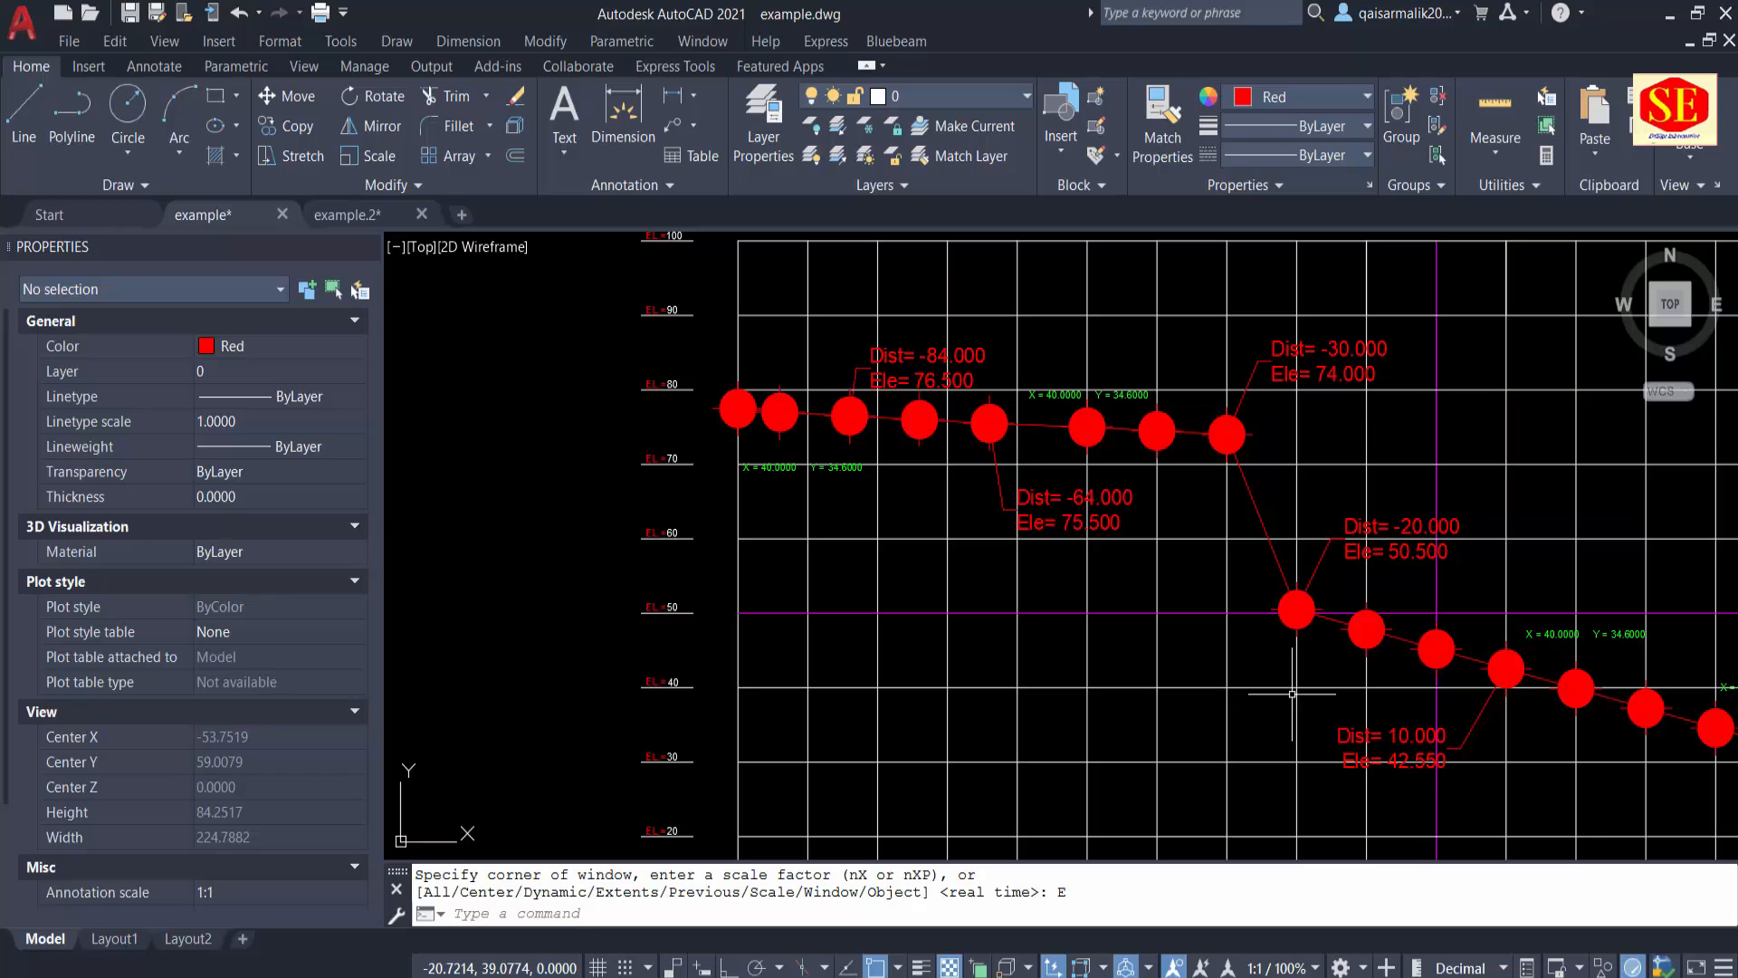
{"action": "scroll", "coordinate": [1299, 609], "scroll_direction": "down", "scroll_amount": 3}
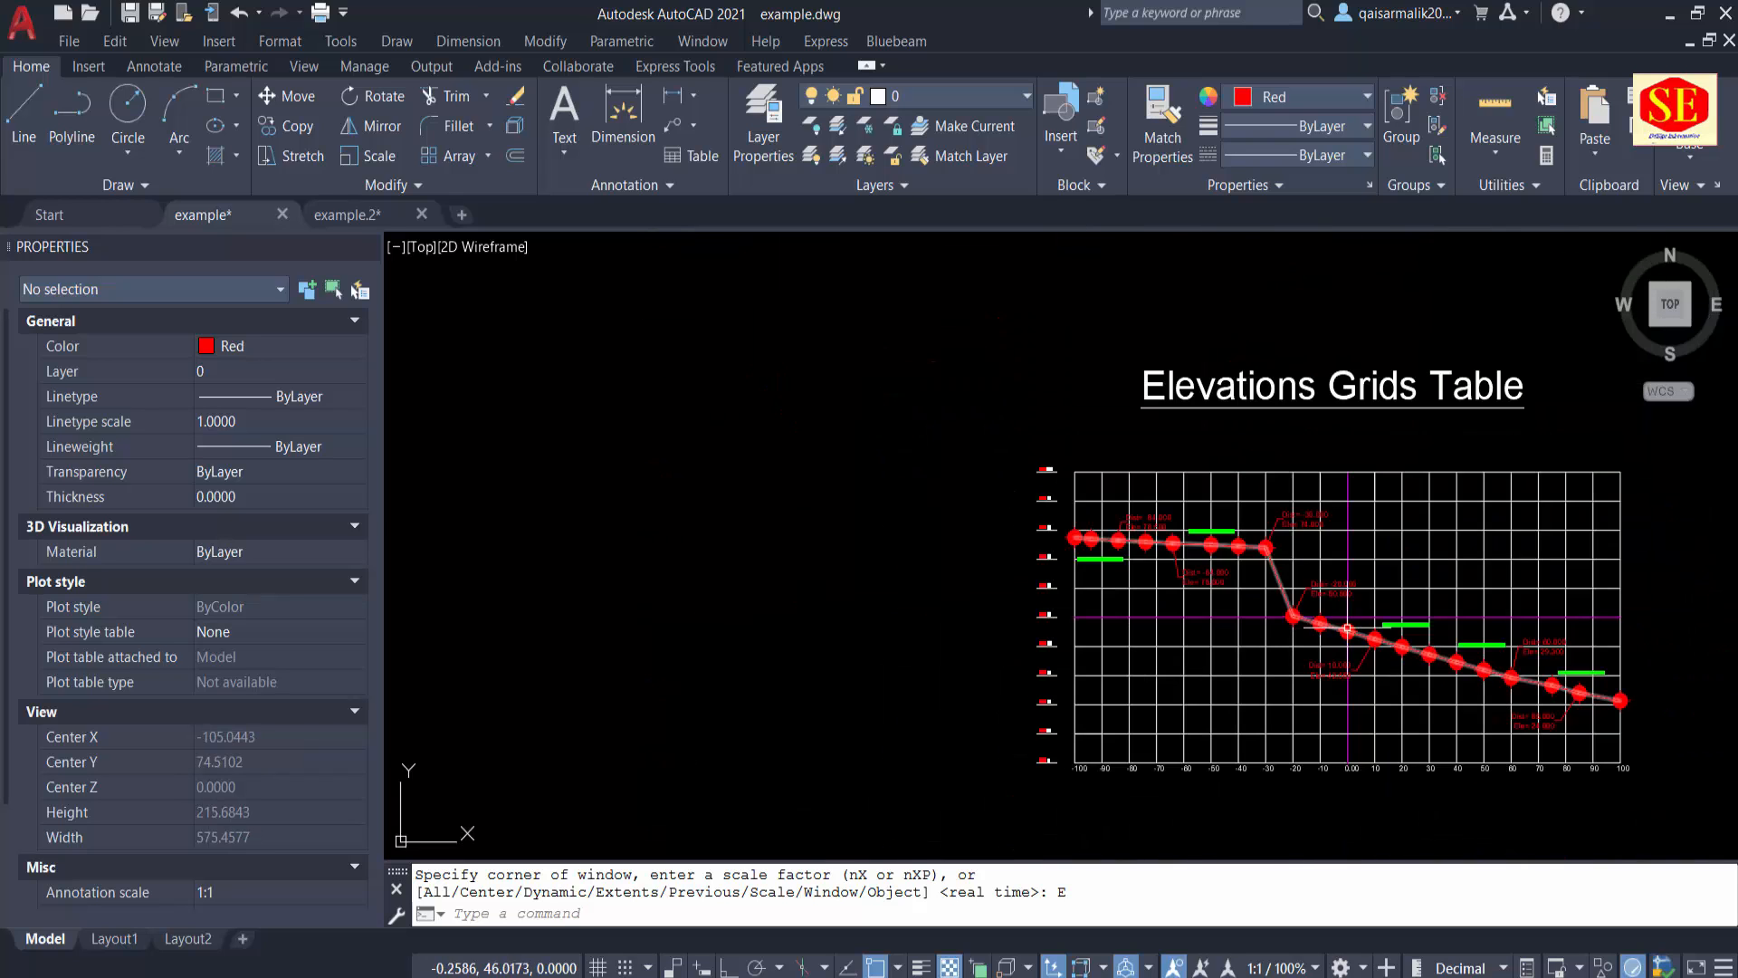
{"action": "scroll", "coordinate": [1402, 625], "scroll_direction": "up", "scroll_amount": 1}
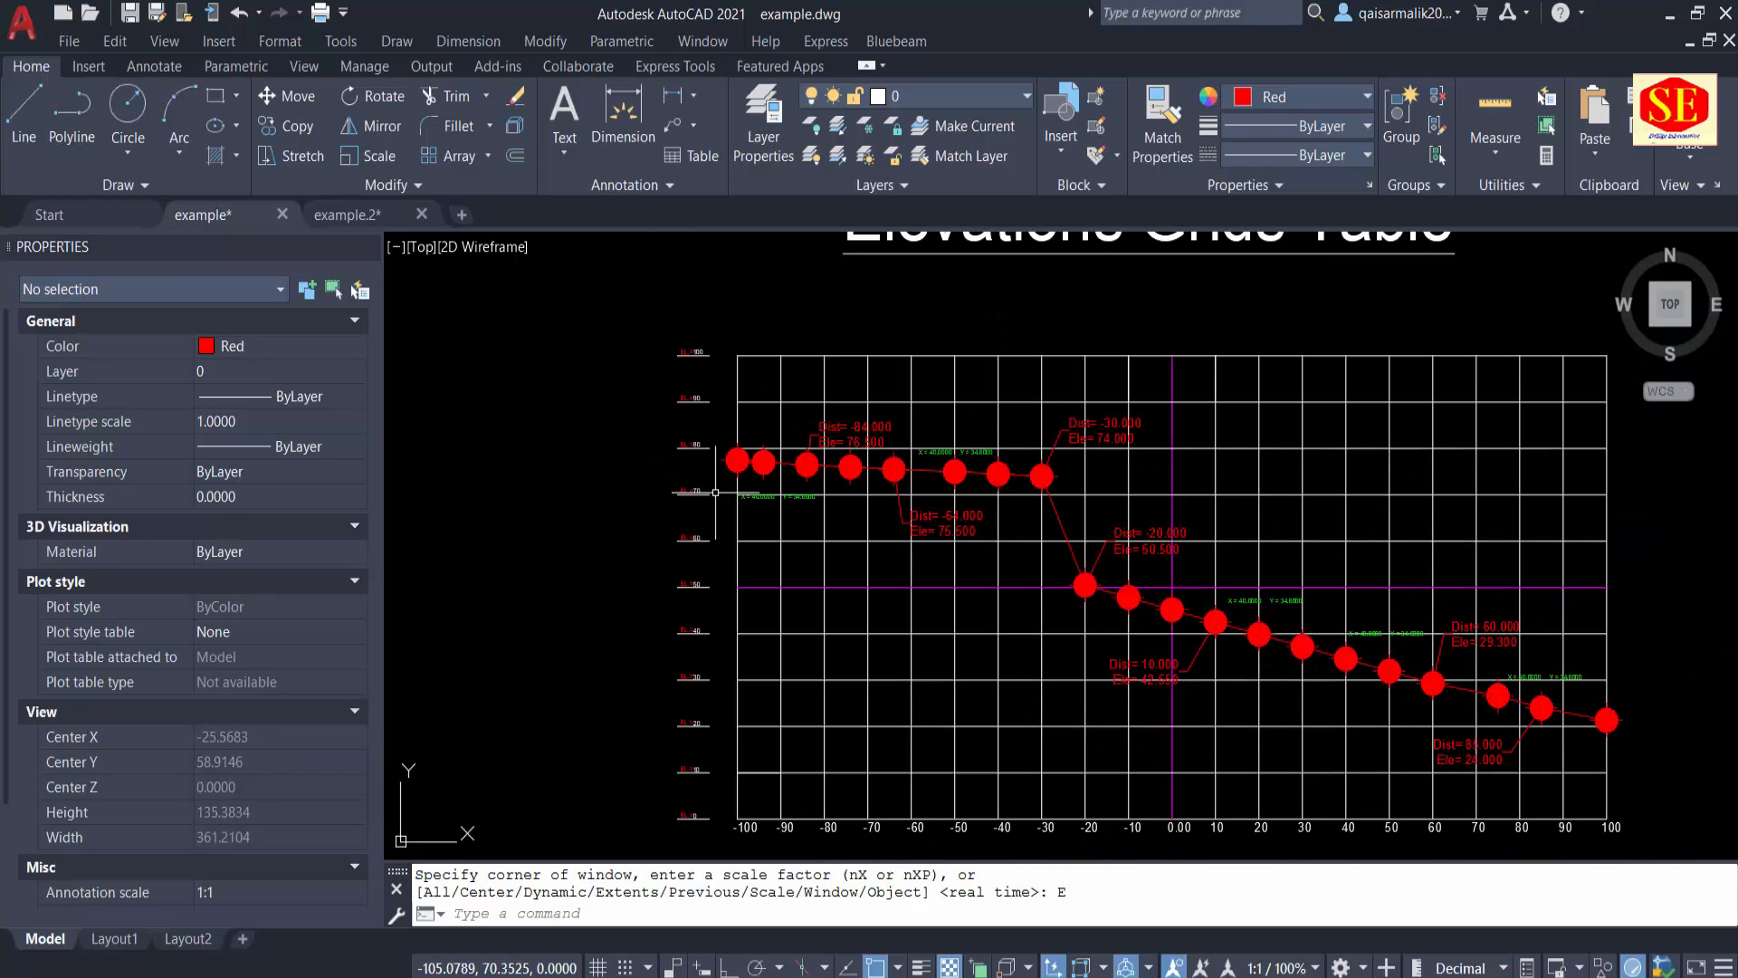
{"action": "scroll", "coordinate": [715, 492], "scroll_direction": "down", "scroll_amount": 2}
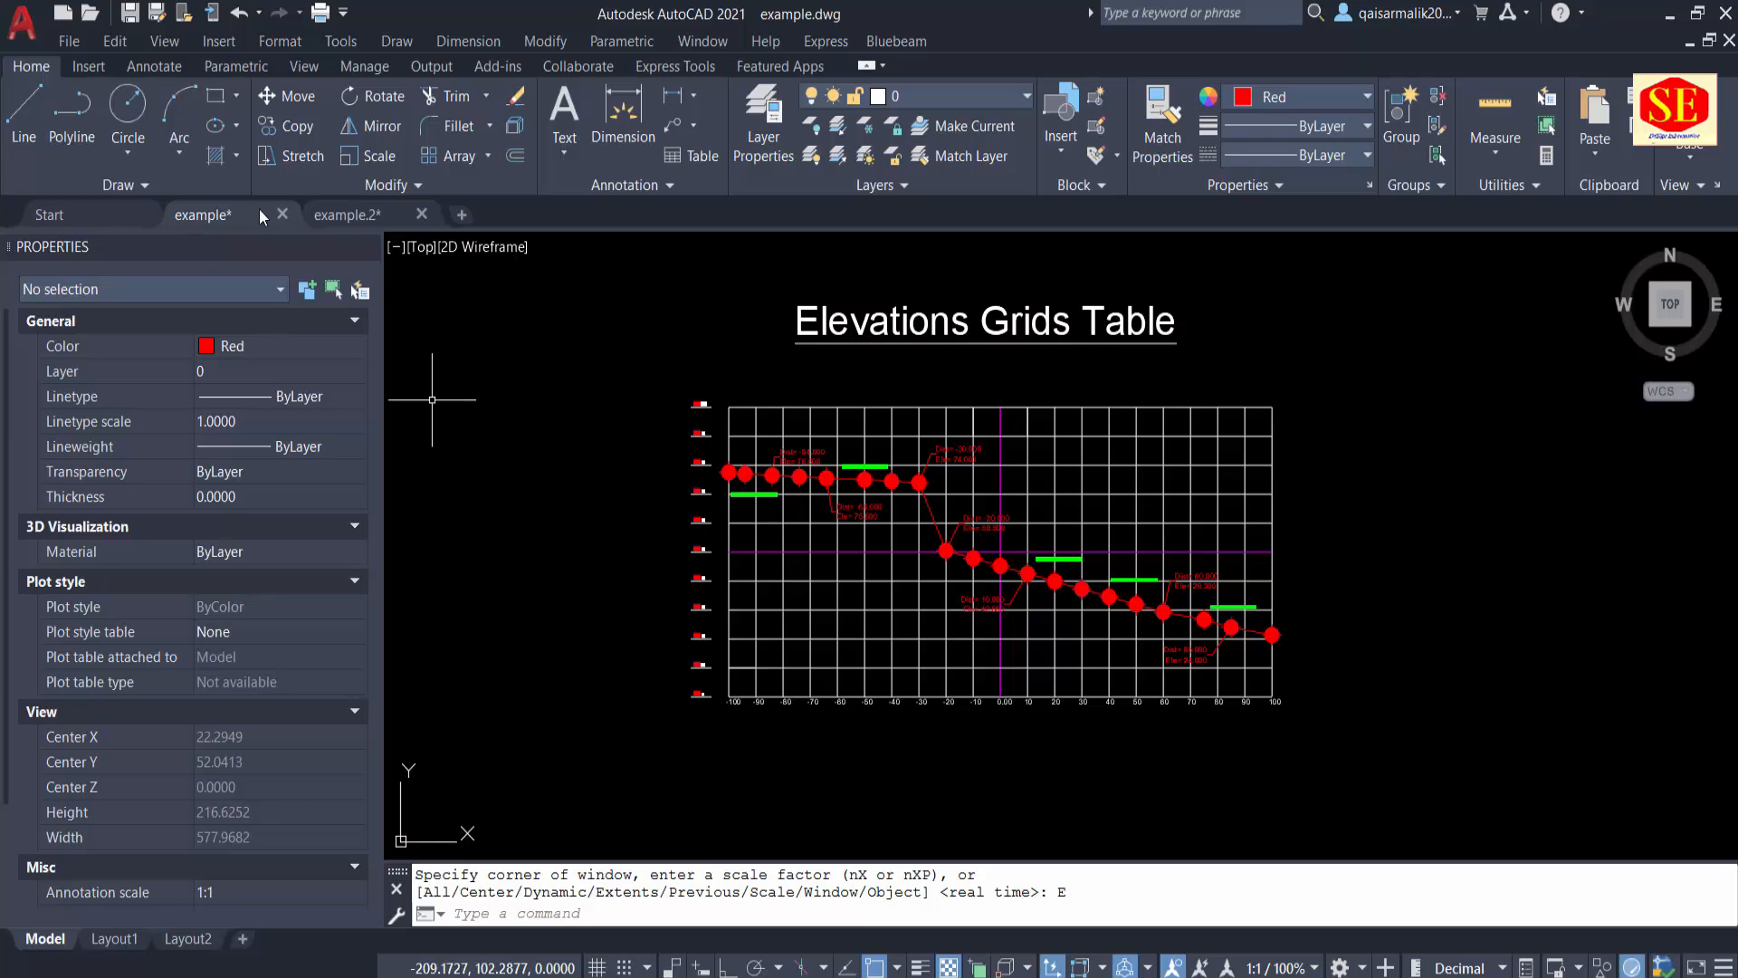
Step: Compare the Coordinates Grids Table in the example.2 drawing with the elevation grid in the example drawing
{"action": "left_click", "coordinate": [375, 219]}
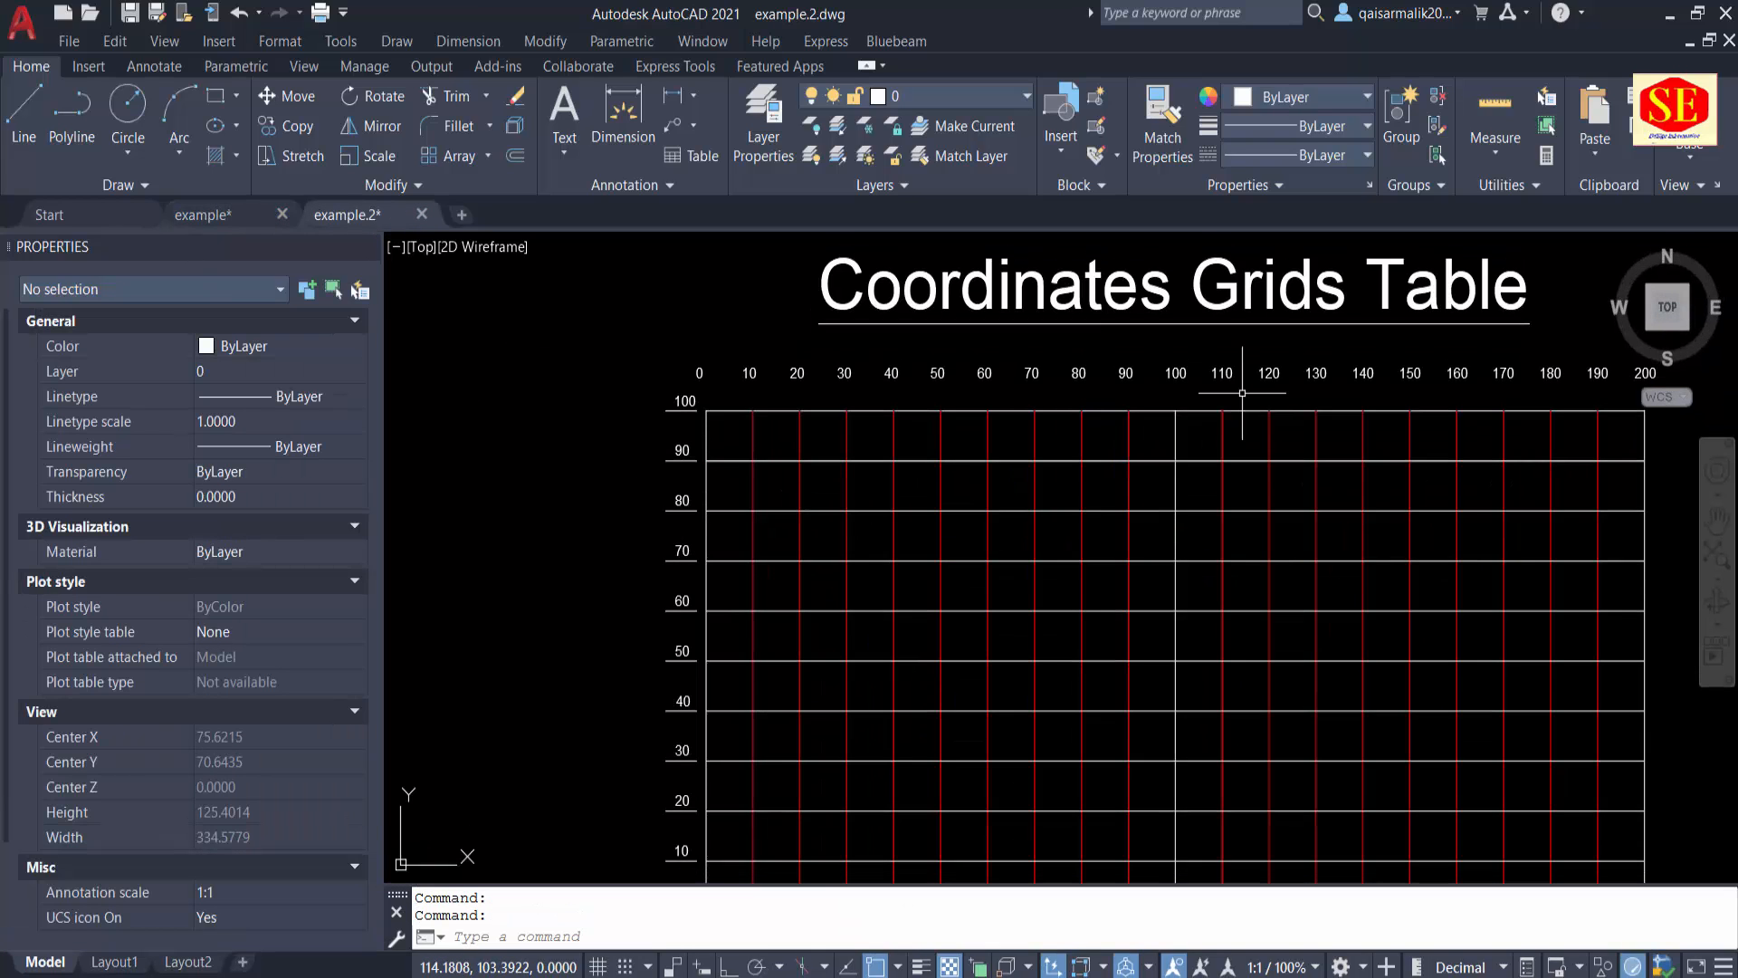
{"action": "scroll", "coordinate": [1242, 393], "scroll_direction": "down", "scroll_amount": 2}
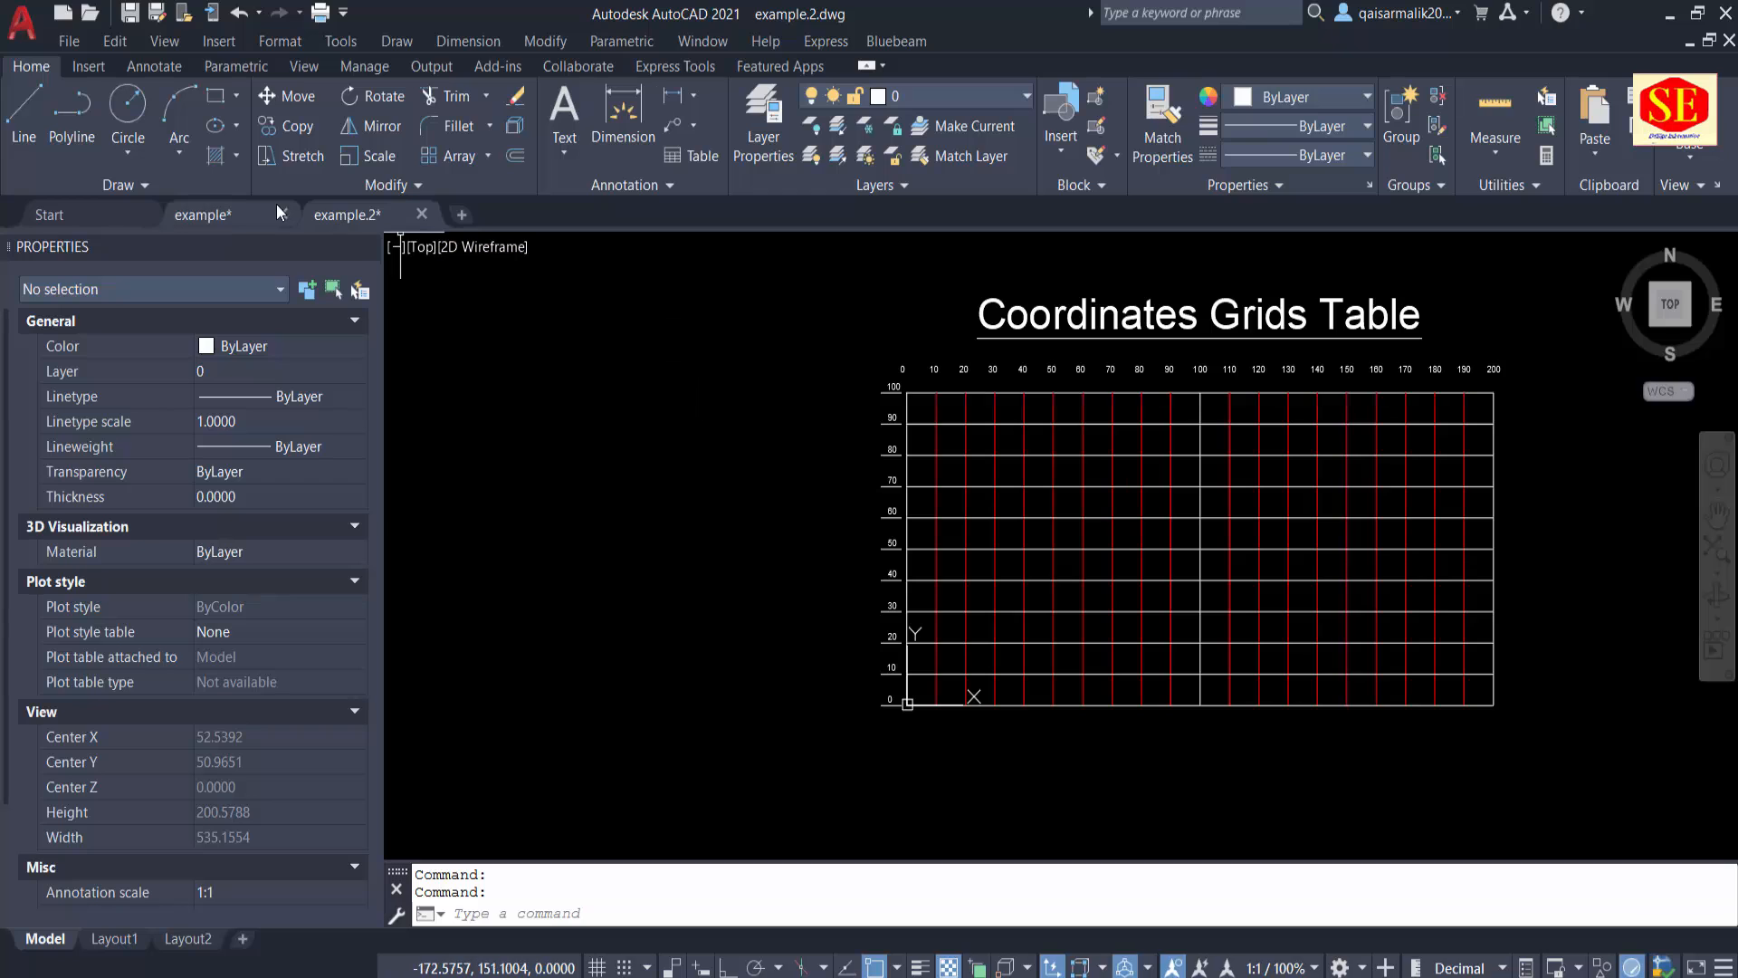
{"action": "left_click", "coordinate": [199, 219]}
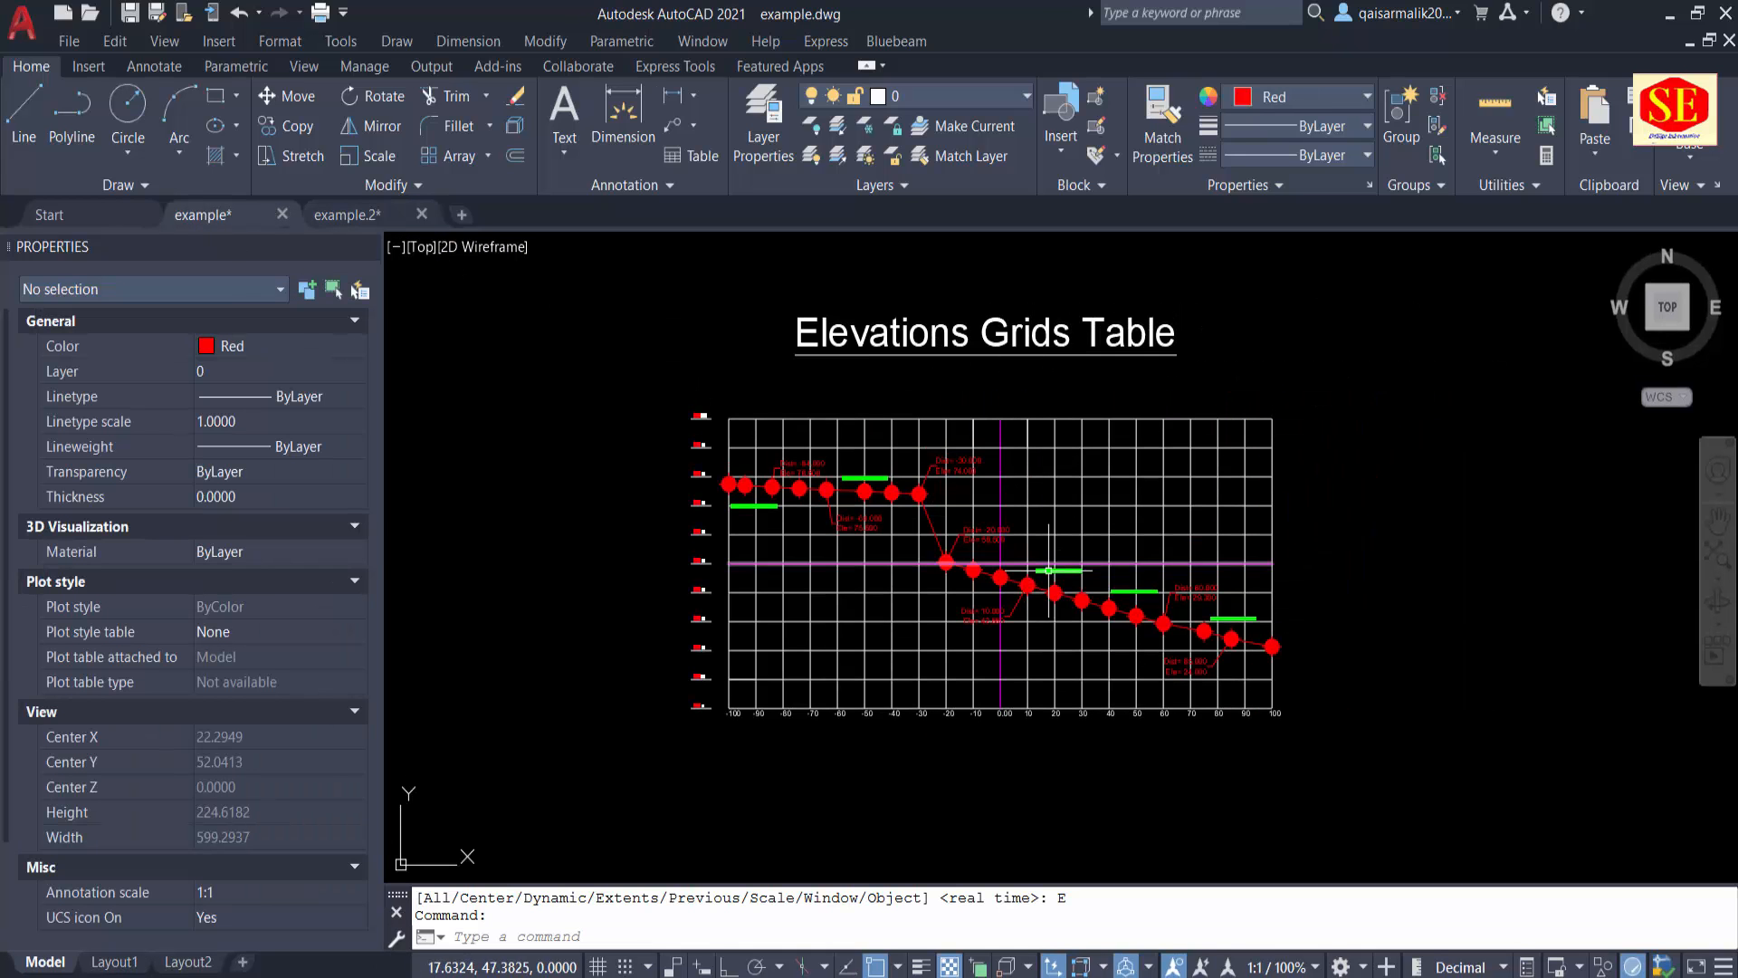
{"action": "scroll", "coordinate": [826, 644], "scroll_direction": "up", "scroll_amount": 2}
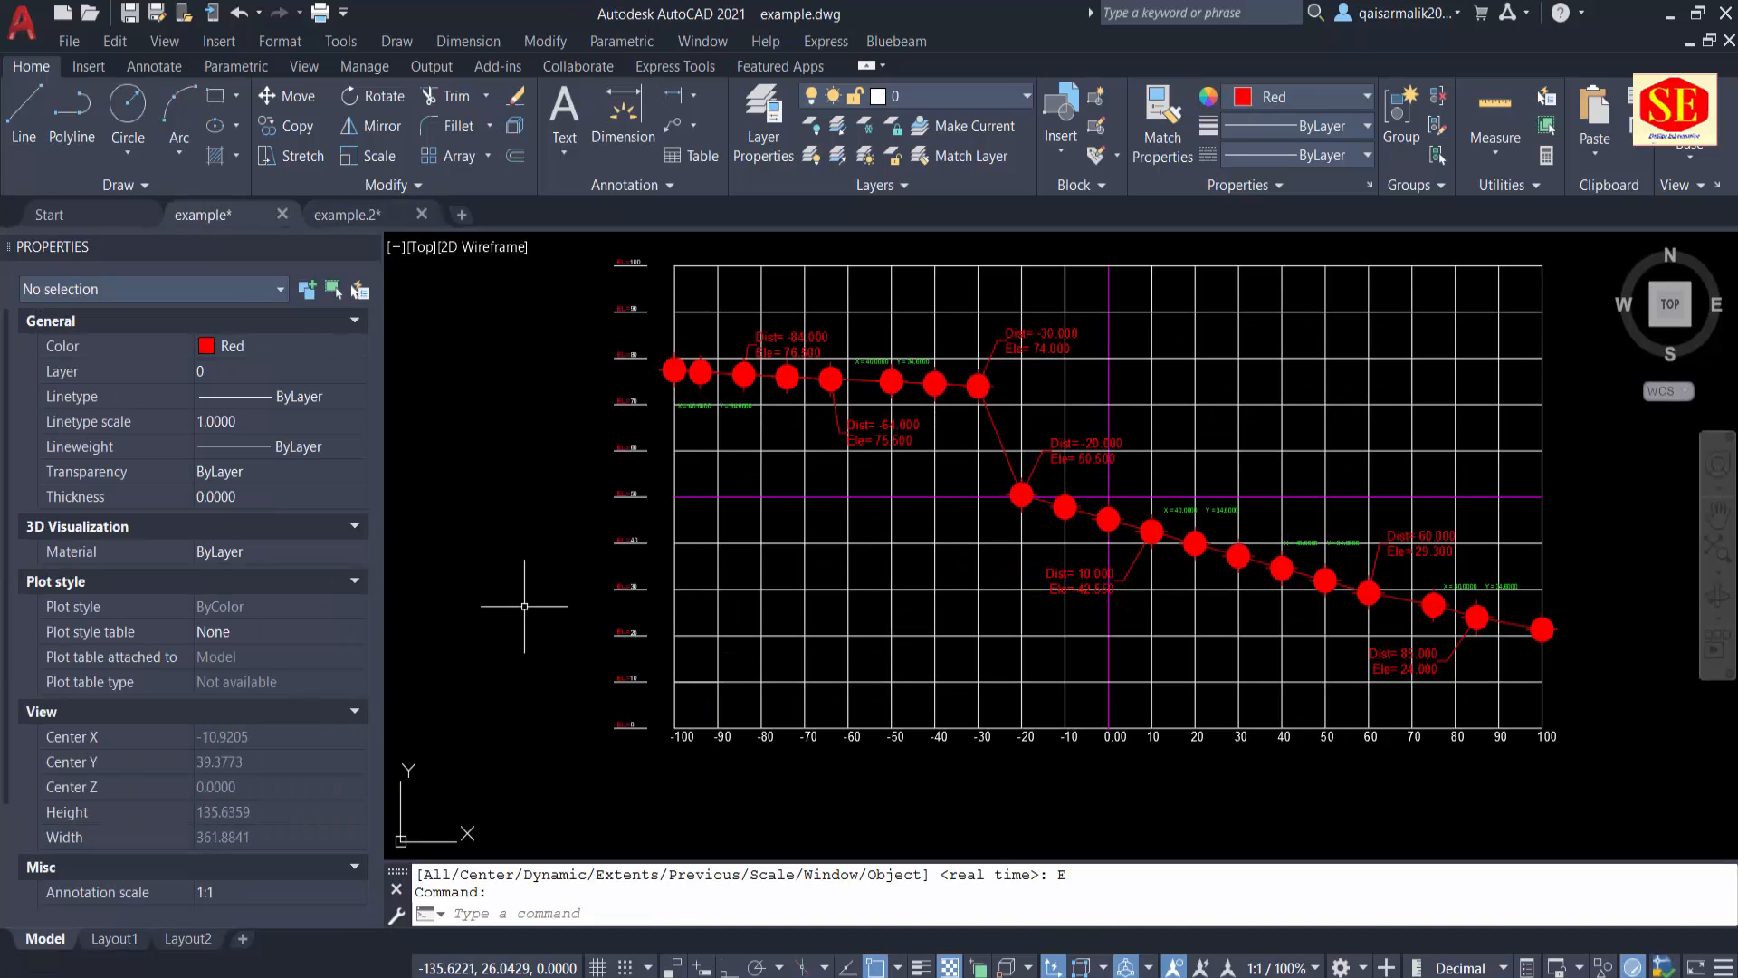
{"action": "scroll", "coordinate": [548, 602], "scroll_direction": "up", "scroll_amount": 5}
{"action": "scroll", "coordinate": [775, 543], "scroll_direction": "down", "scroll_amount": 4}
{"action": "middle_click_drag", "start_coordinate": [1194, 645], "coordinate": [1179, 648]}
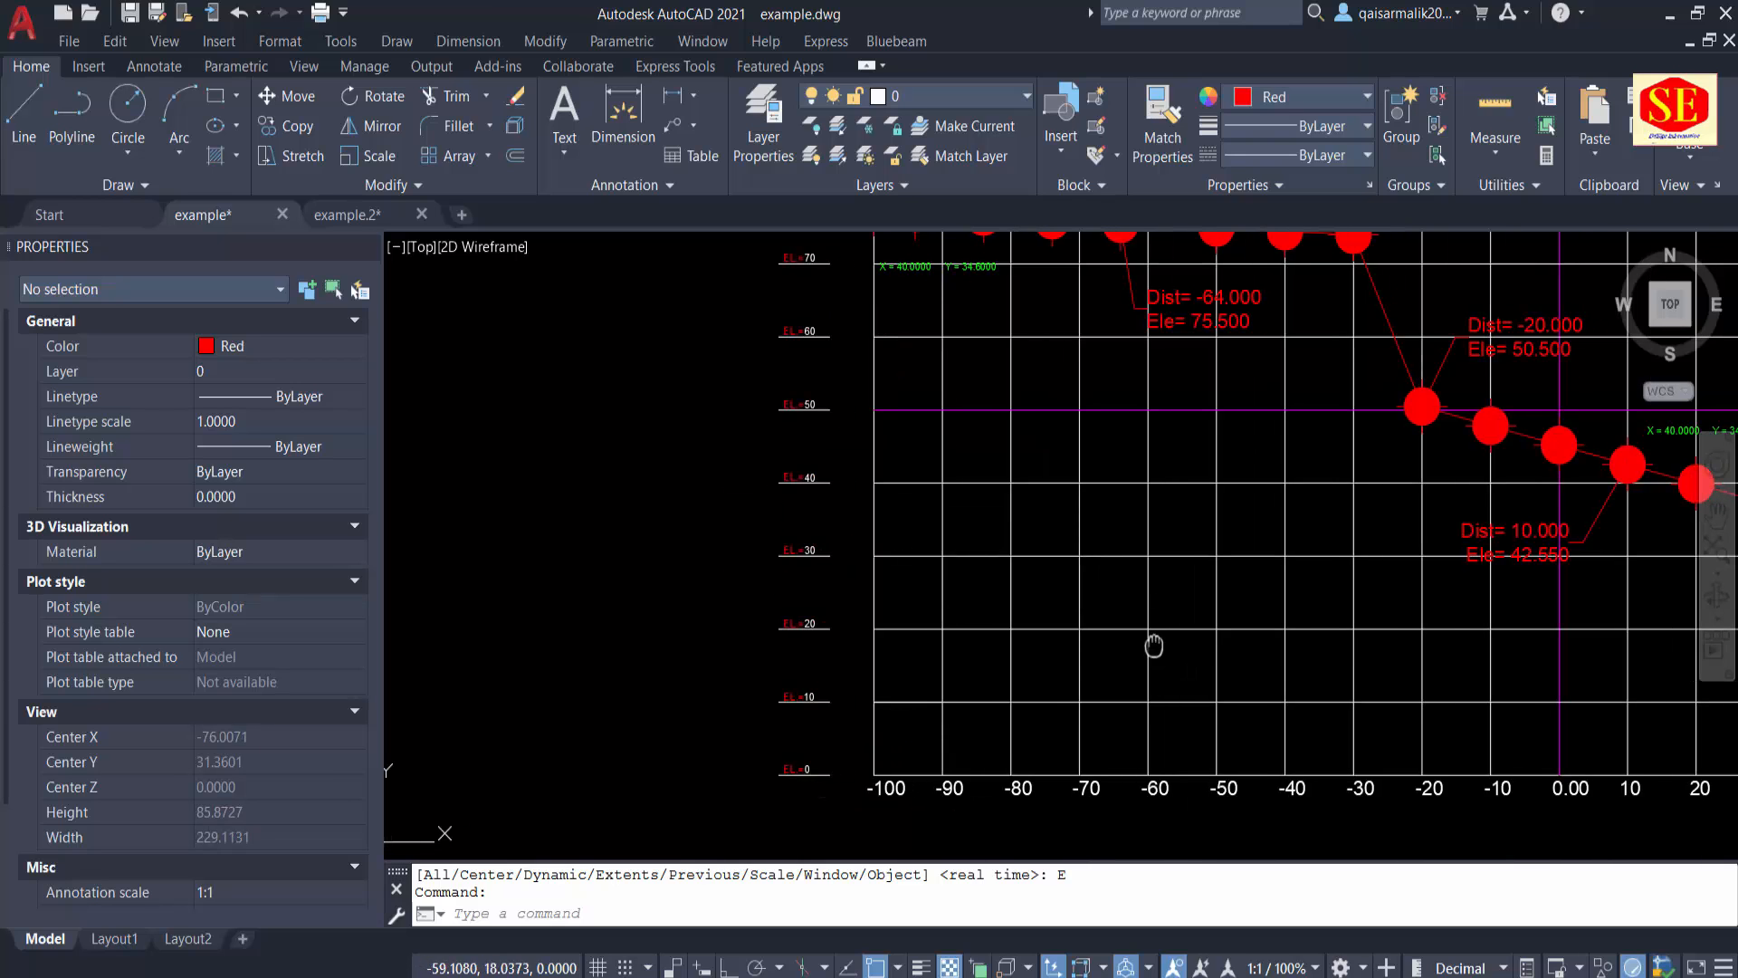
{"action": "middle_click_drag", "start_coordinate": [1307, 677], "coordinate": [1035, 654]}
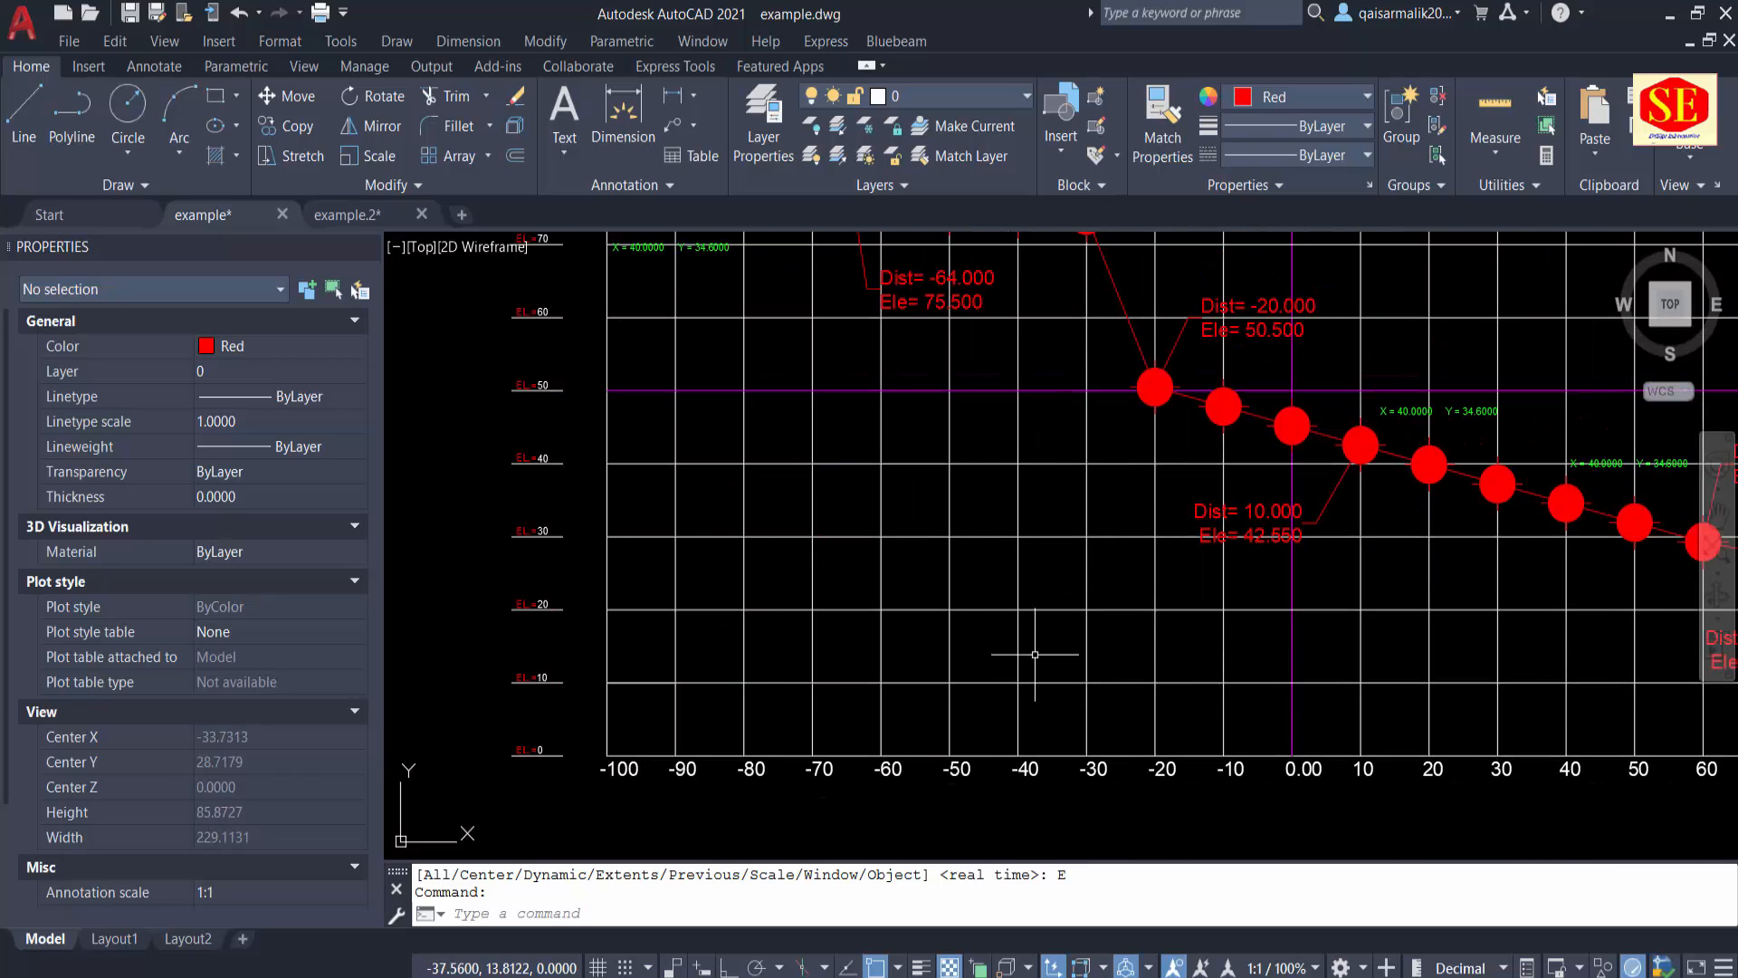
{"action": "scroll", "coordinate": [1035, 653], "scroll_direction": "down", "scroll_amount": 2}
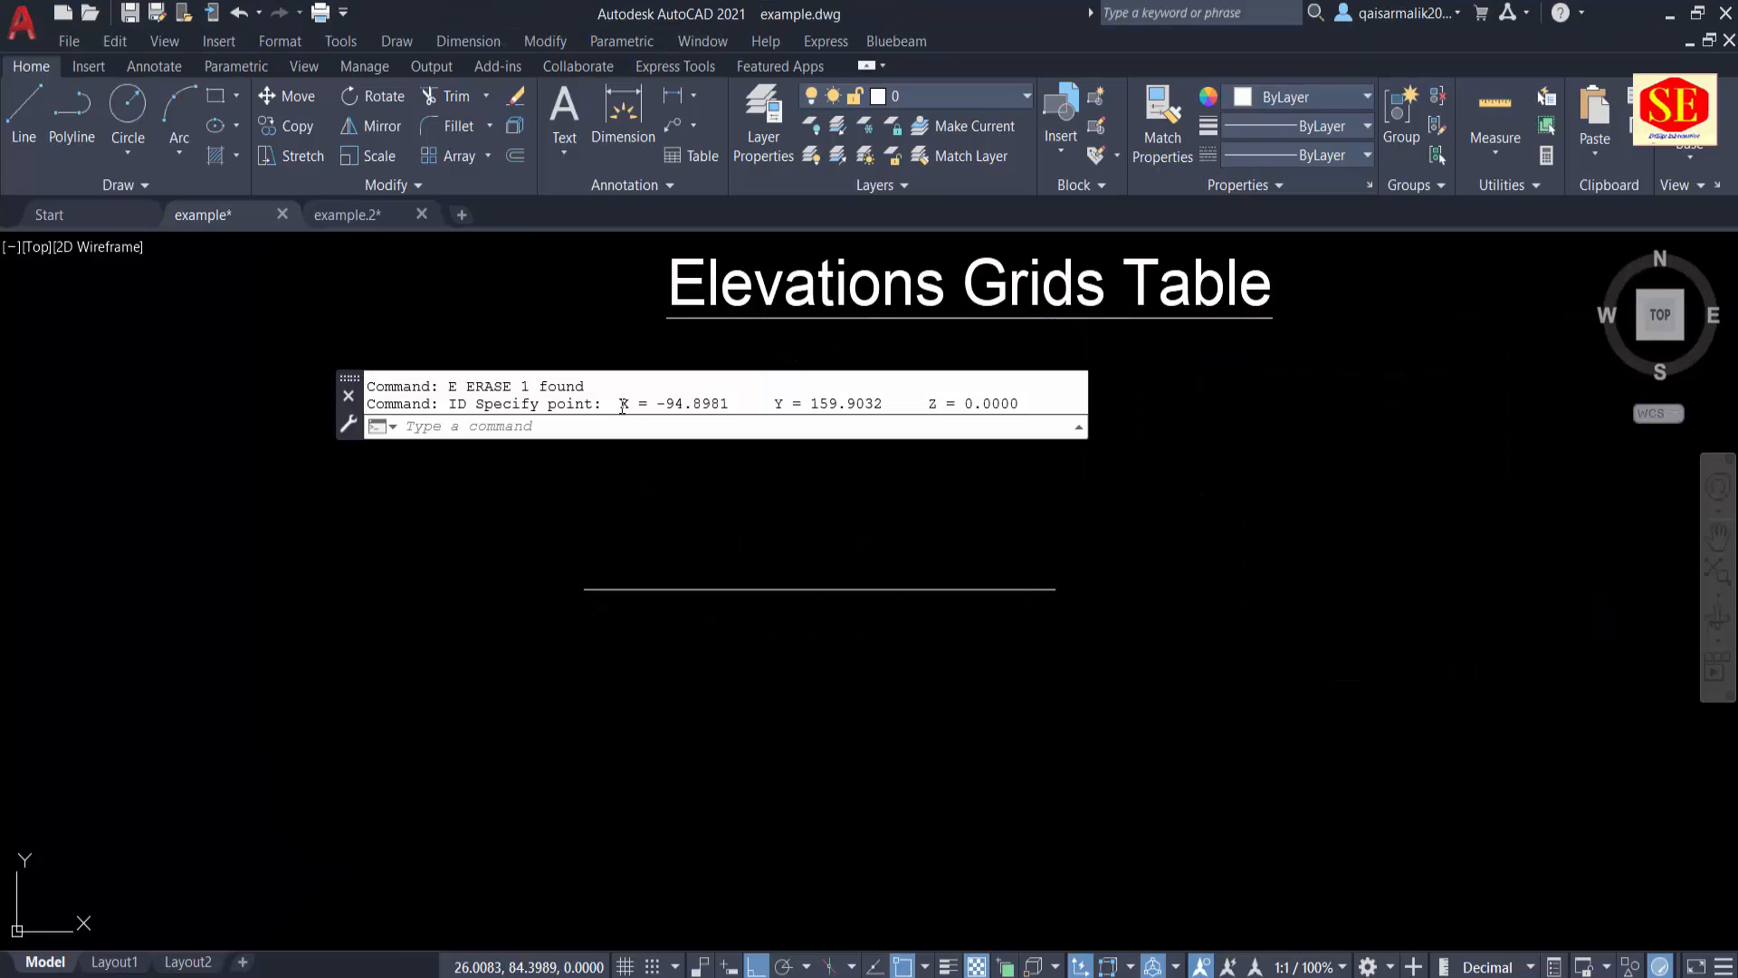
Step: Copy the X and Y values from the ID point result and paste them as text below the horizontal line
{"action": "left_click_drag", "start_coordinate": [621, 404], "coordinate": [891, 408]}
{"action": "right_click", "coordinate": [866, 400]}
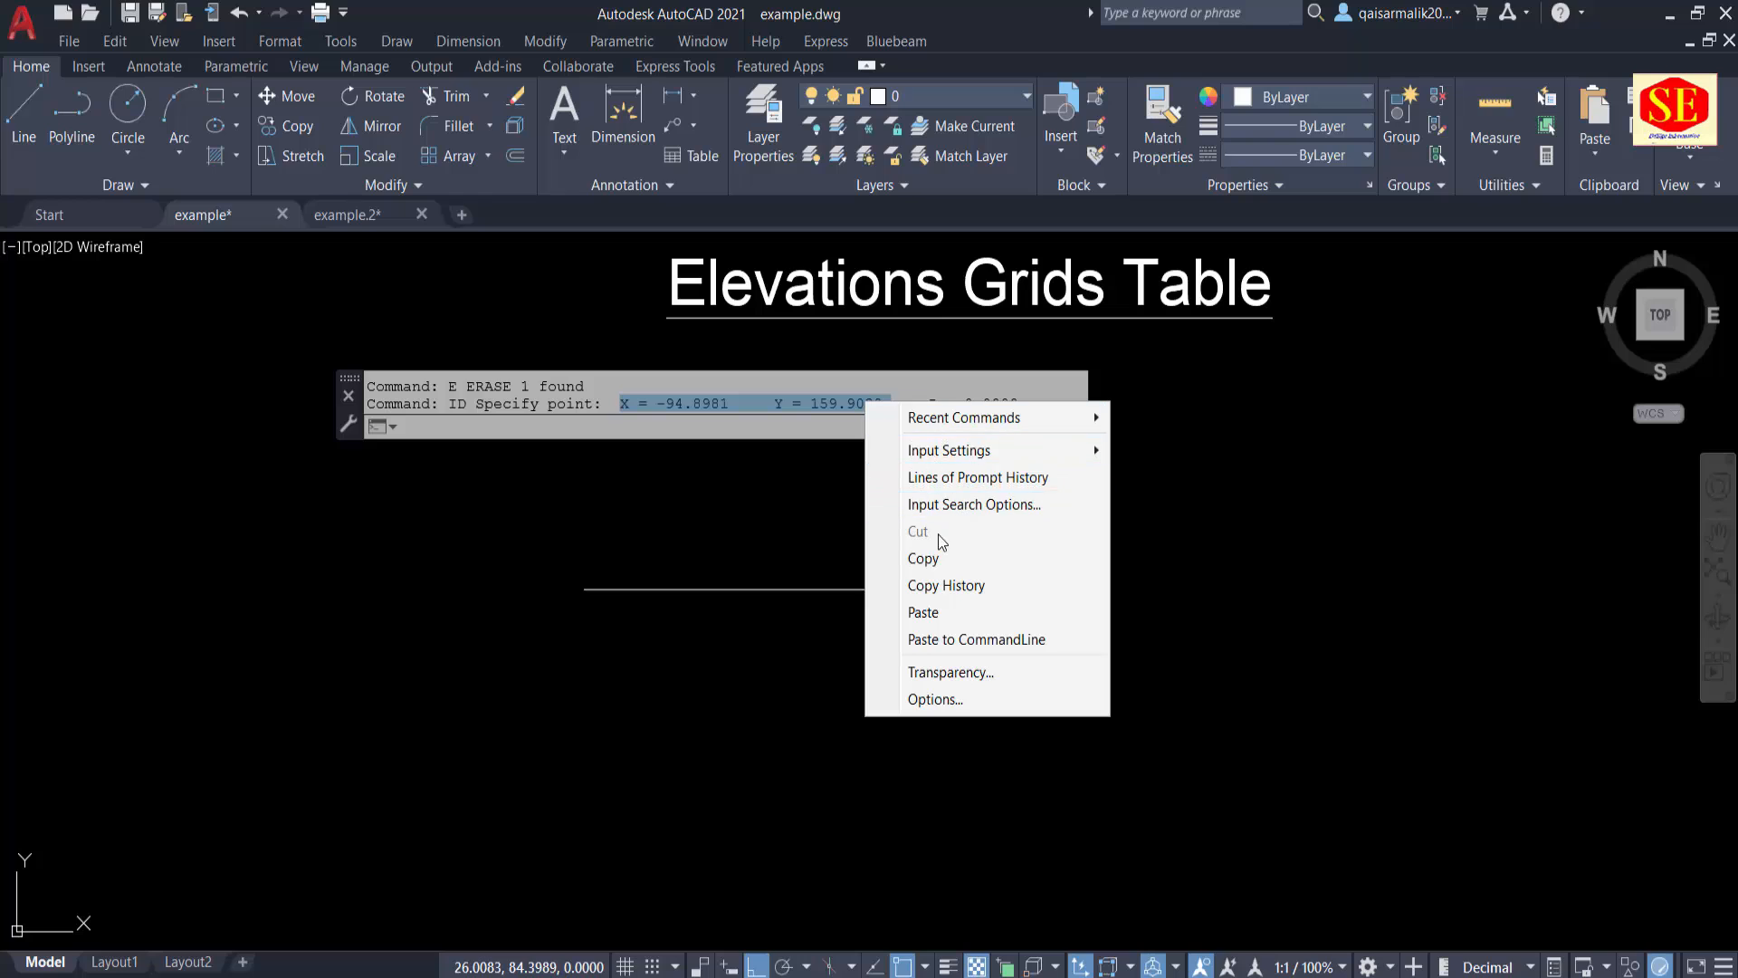
{"action": "left_click", "coordinate": [906, 555]}
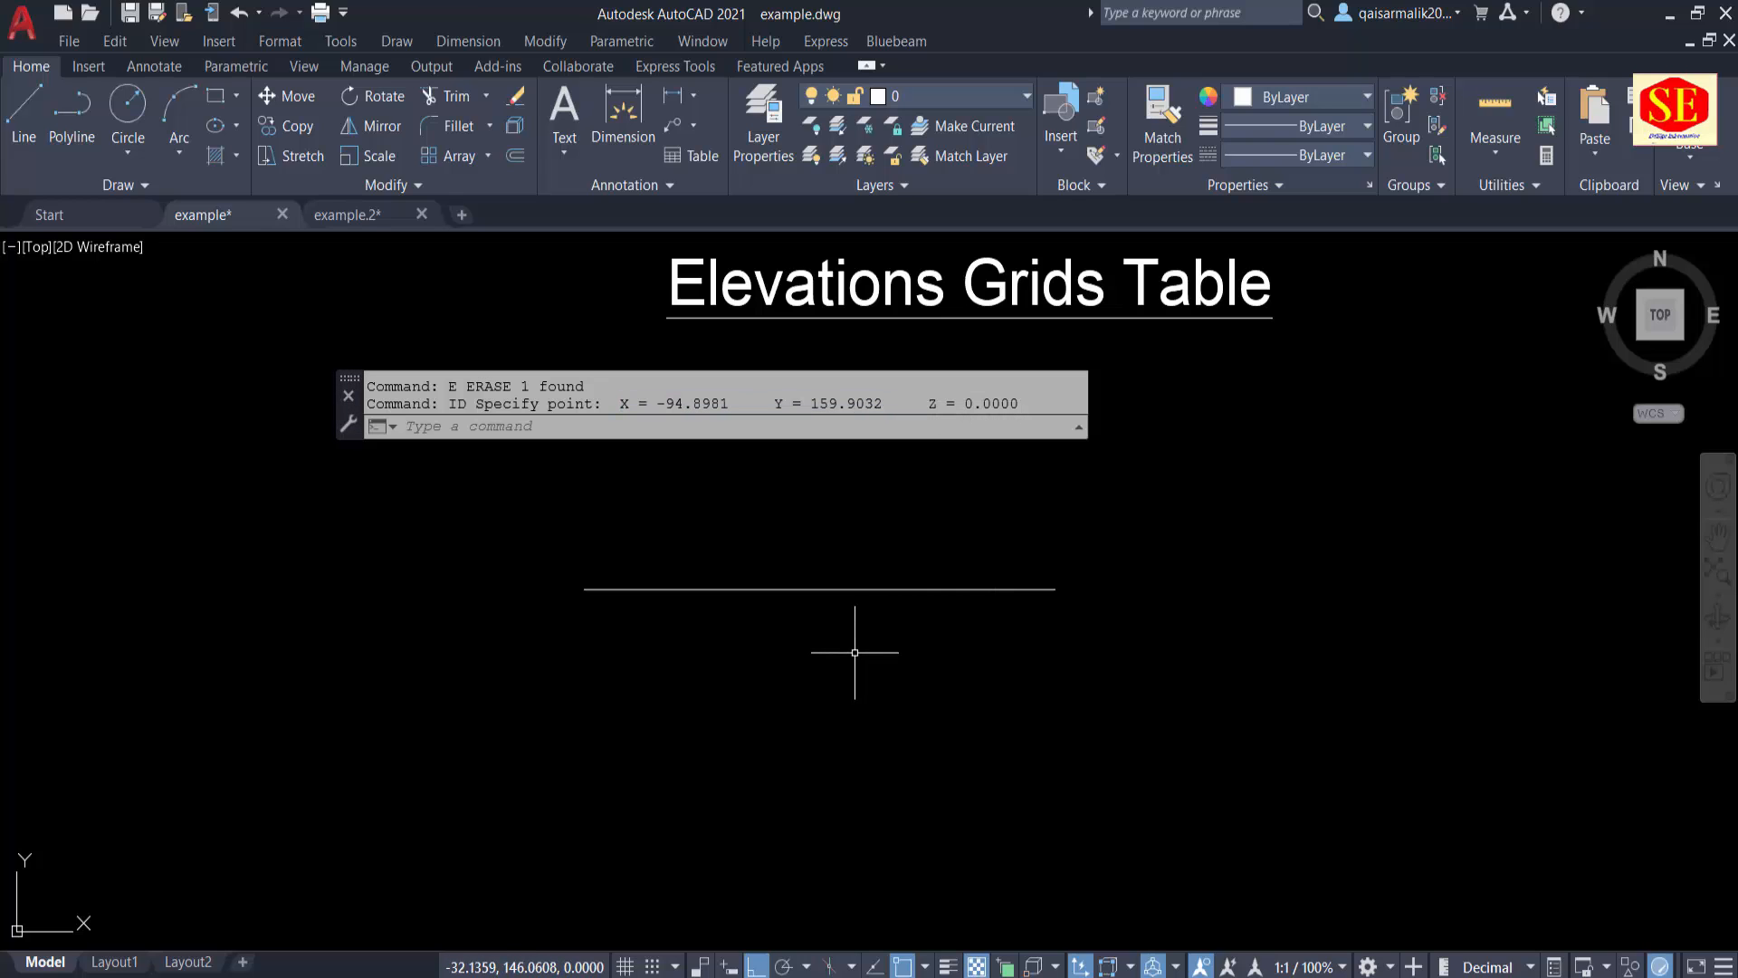
{"action": "key", "text": "ctrl+v"}
{"action": "left_click", "coordinate": [652, 634]}
{"action": "key", "text": "Escape"}
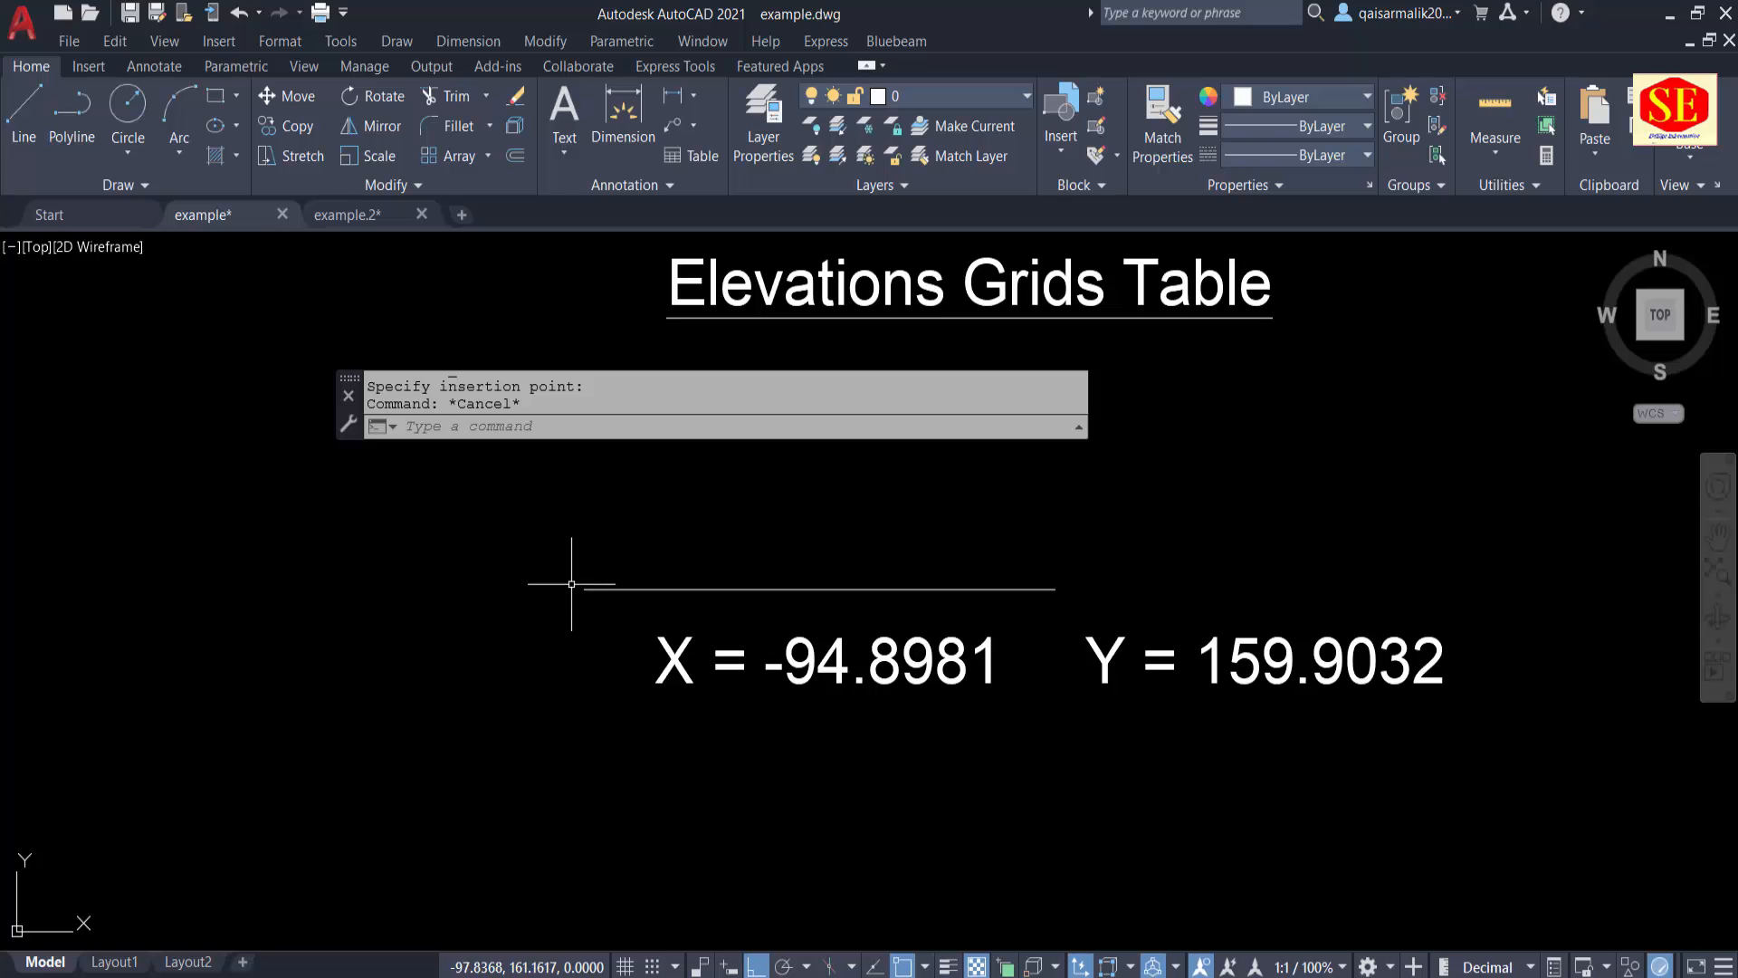
Step: Draw a sloping line with Ortho off from the horizontal line's left endpoint up and left to about (-128.7, 179.2)
{"action": "type", "text": "i"}
{"action": "key", "text": "BackSpace"}
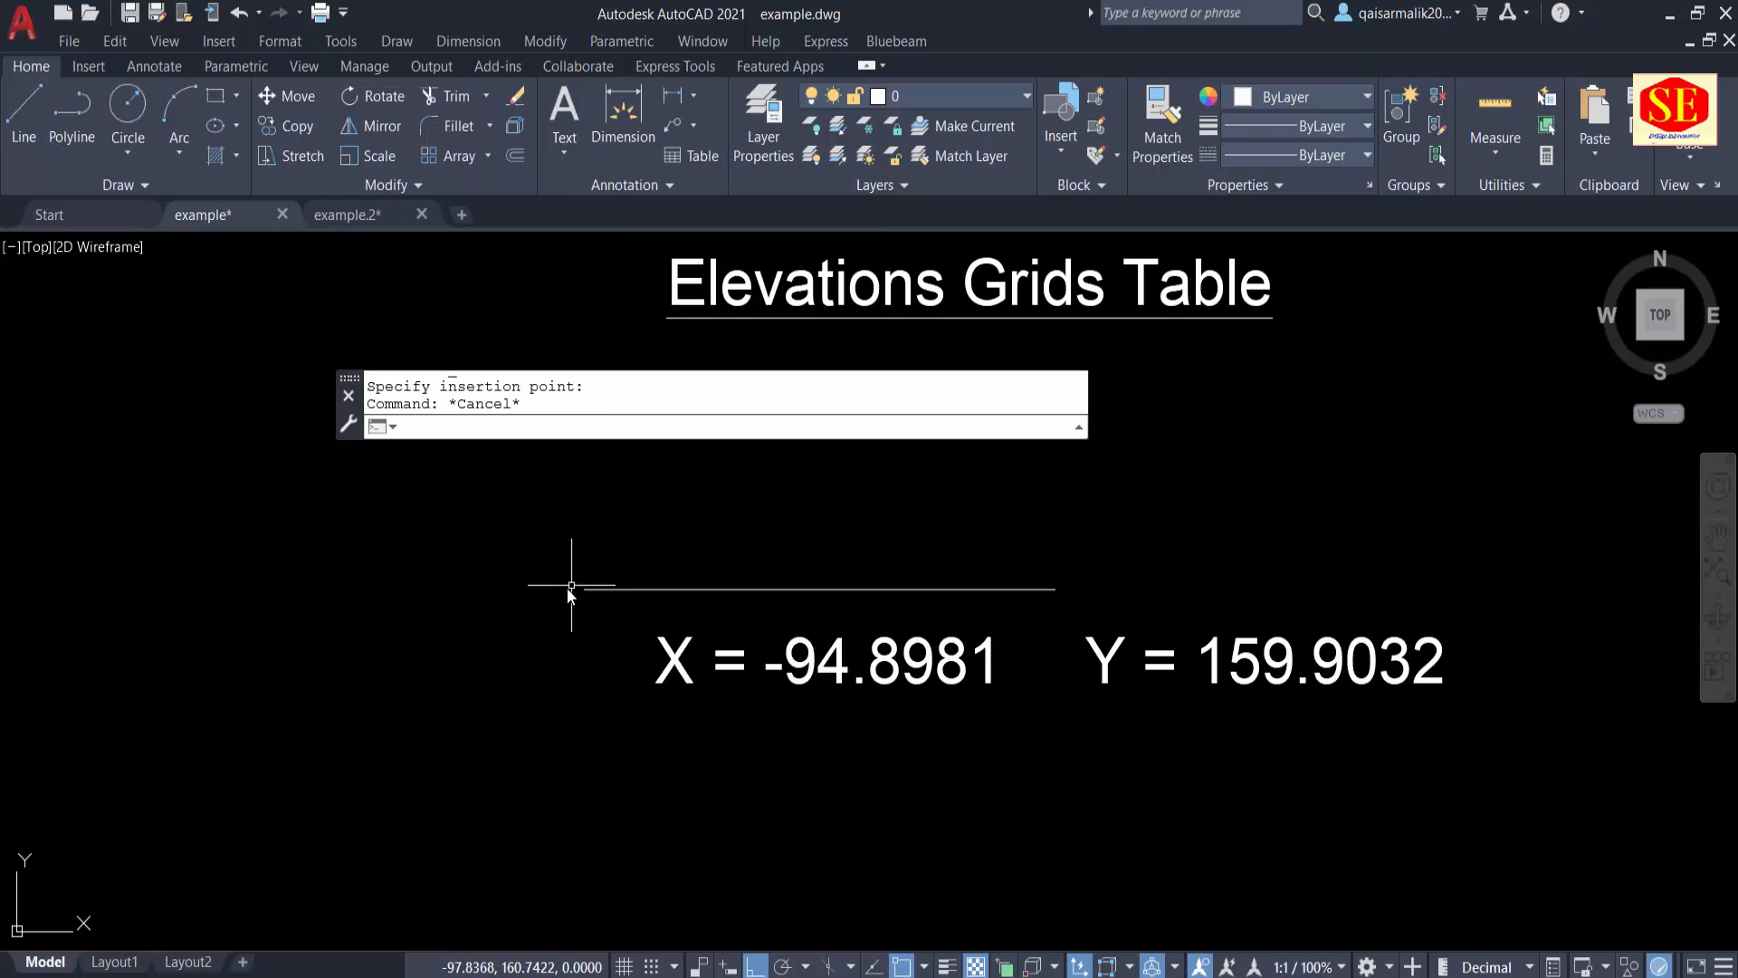
{"action": "type", "text": "L"}
{"action": "key", "text": "Return"}
{"action": "left_click", "coordinate": [584, 589]}
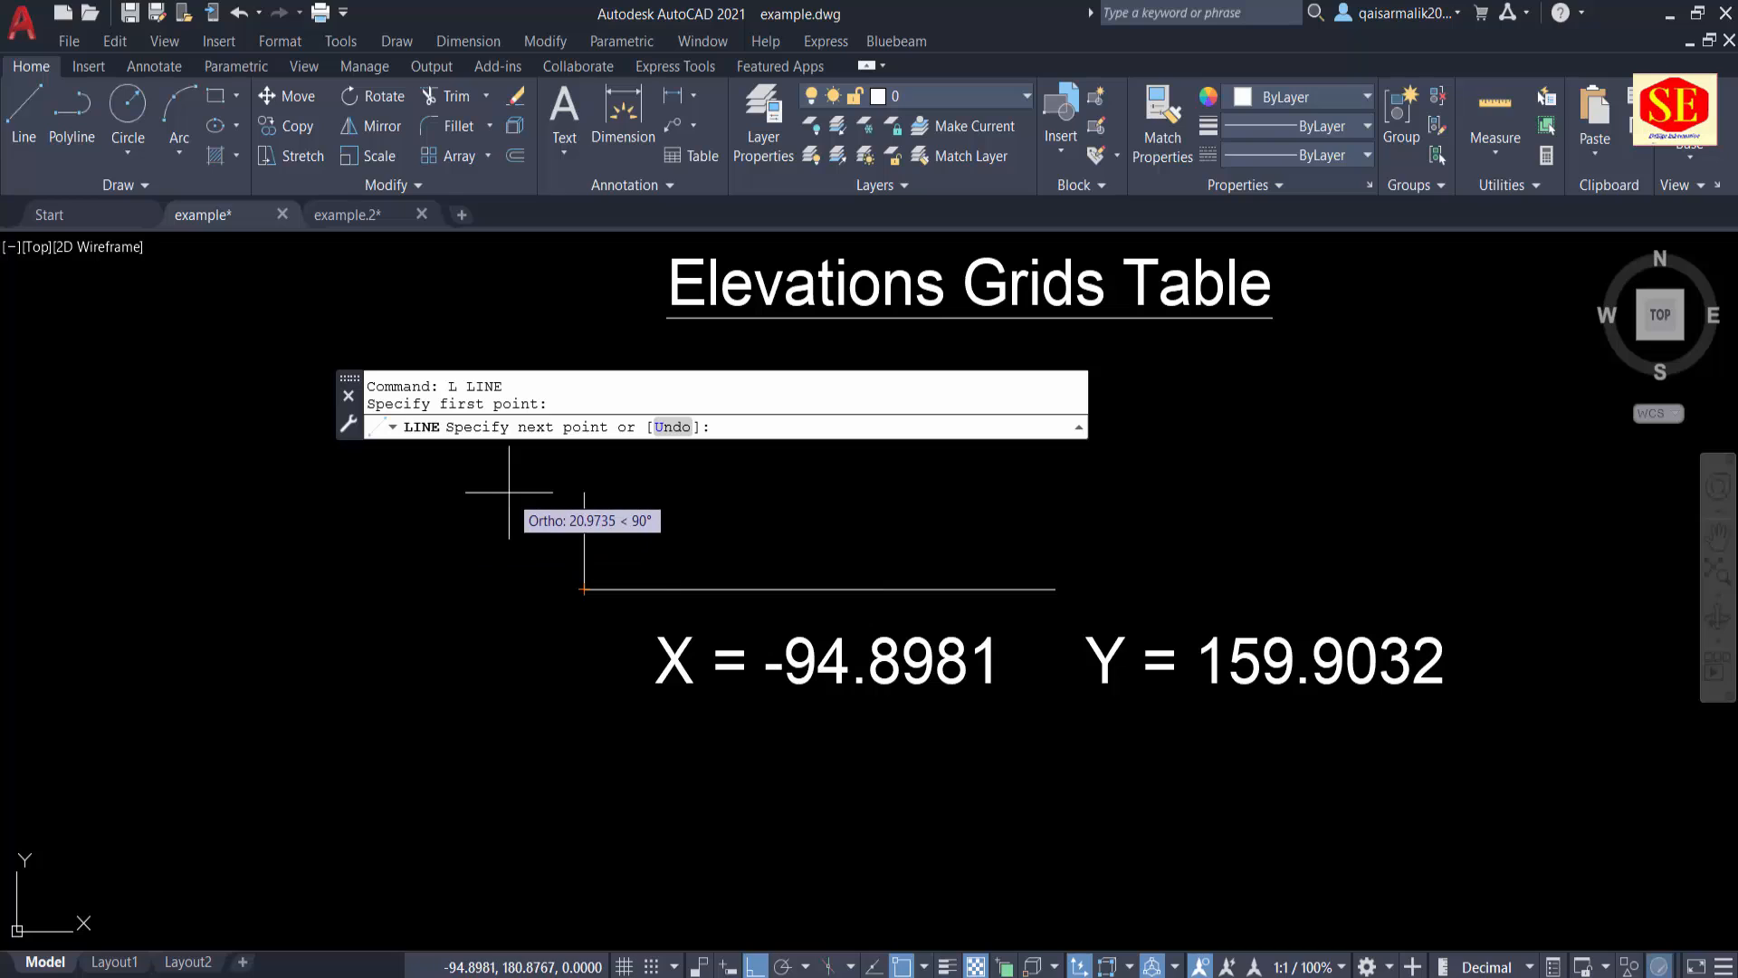
{"action": "key", "text": "F8"}
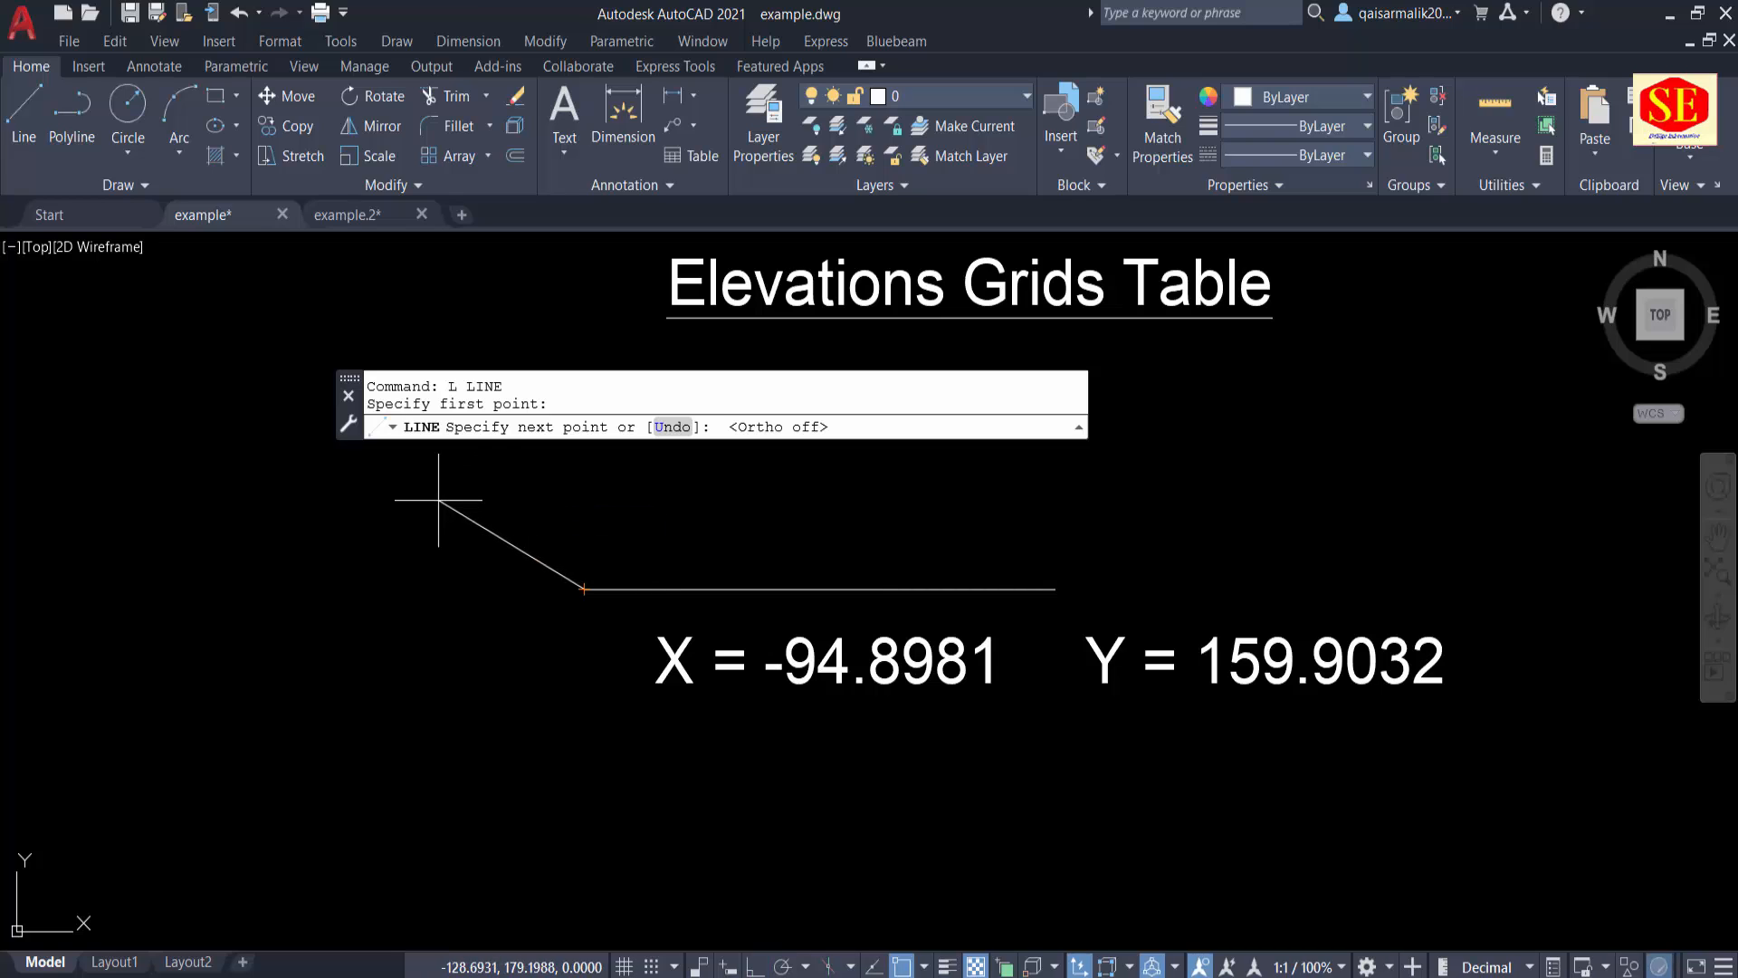
{"action": "left_click", "coordinate": [438, 499]}
{"action": "key", "text": "Escape"}
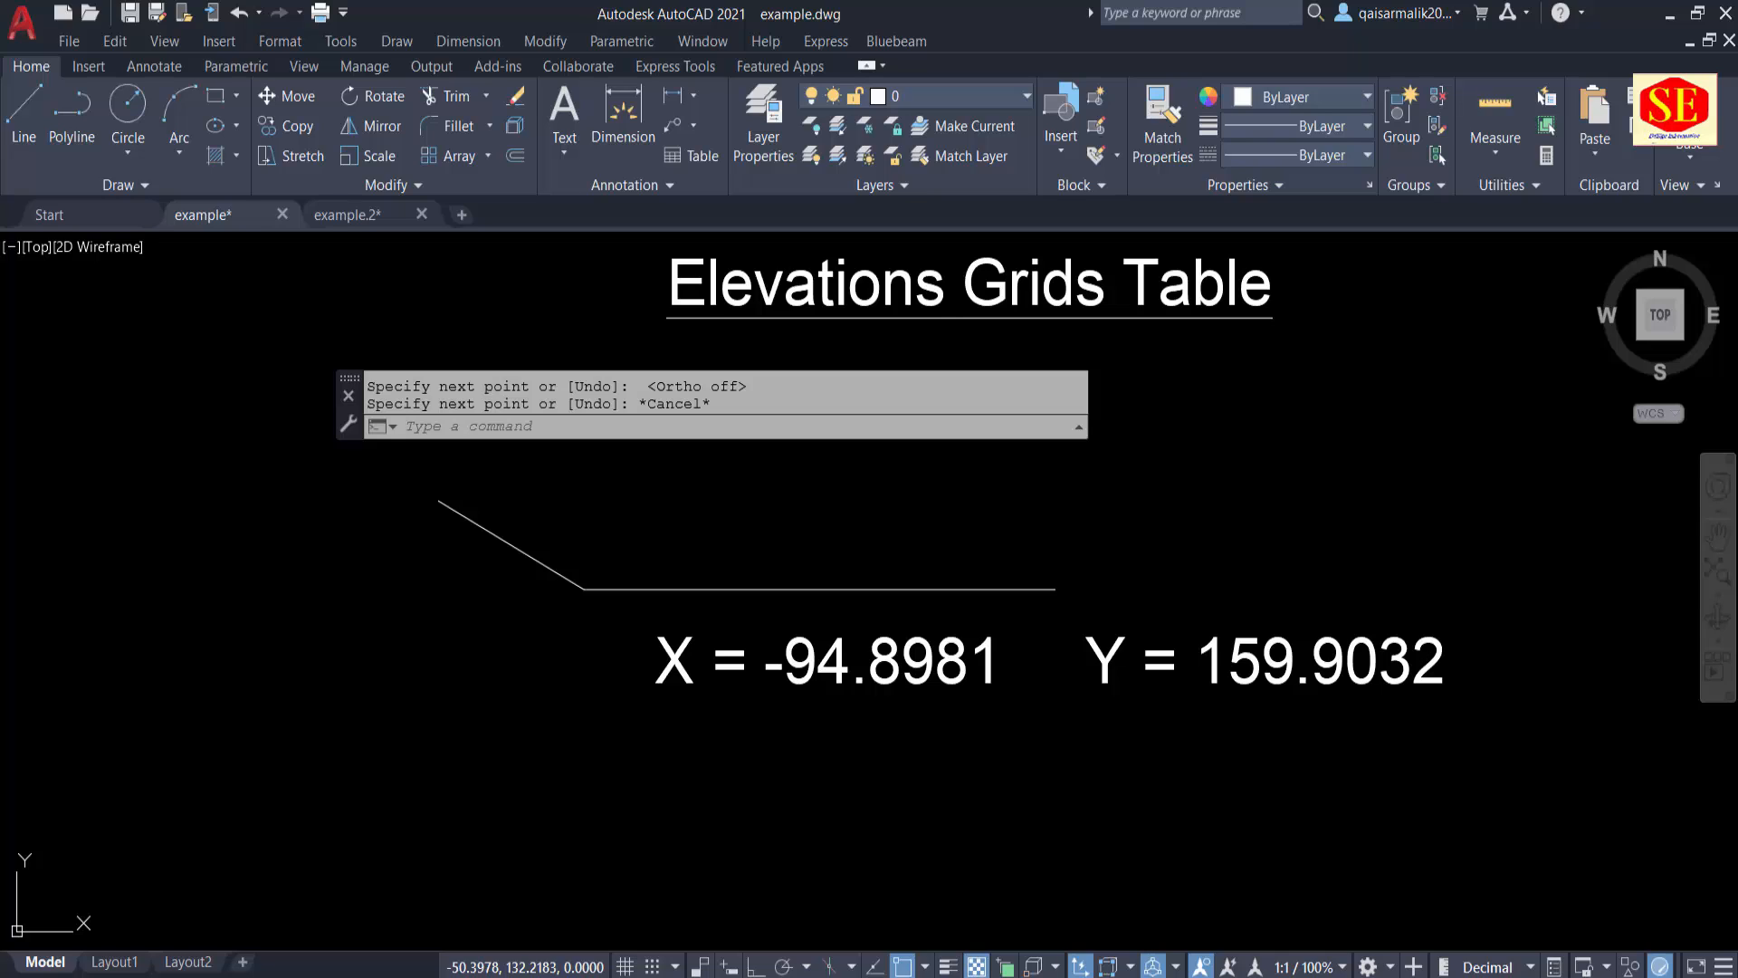
{"action": "key", "text": "Escape"}
{"action": "type", "text": "cd"}
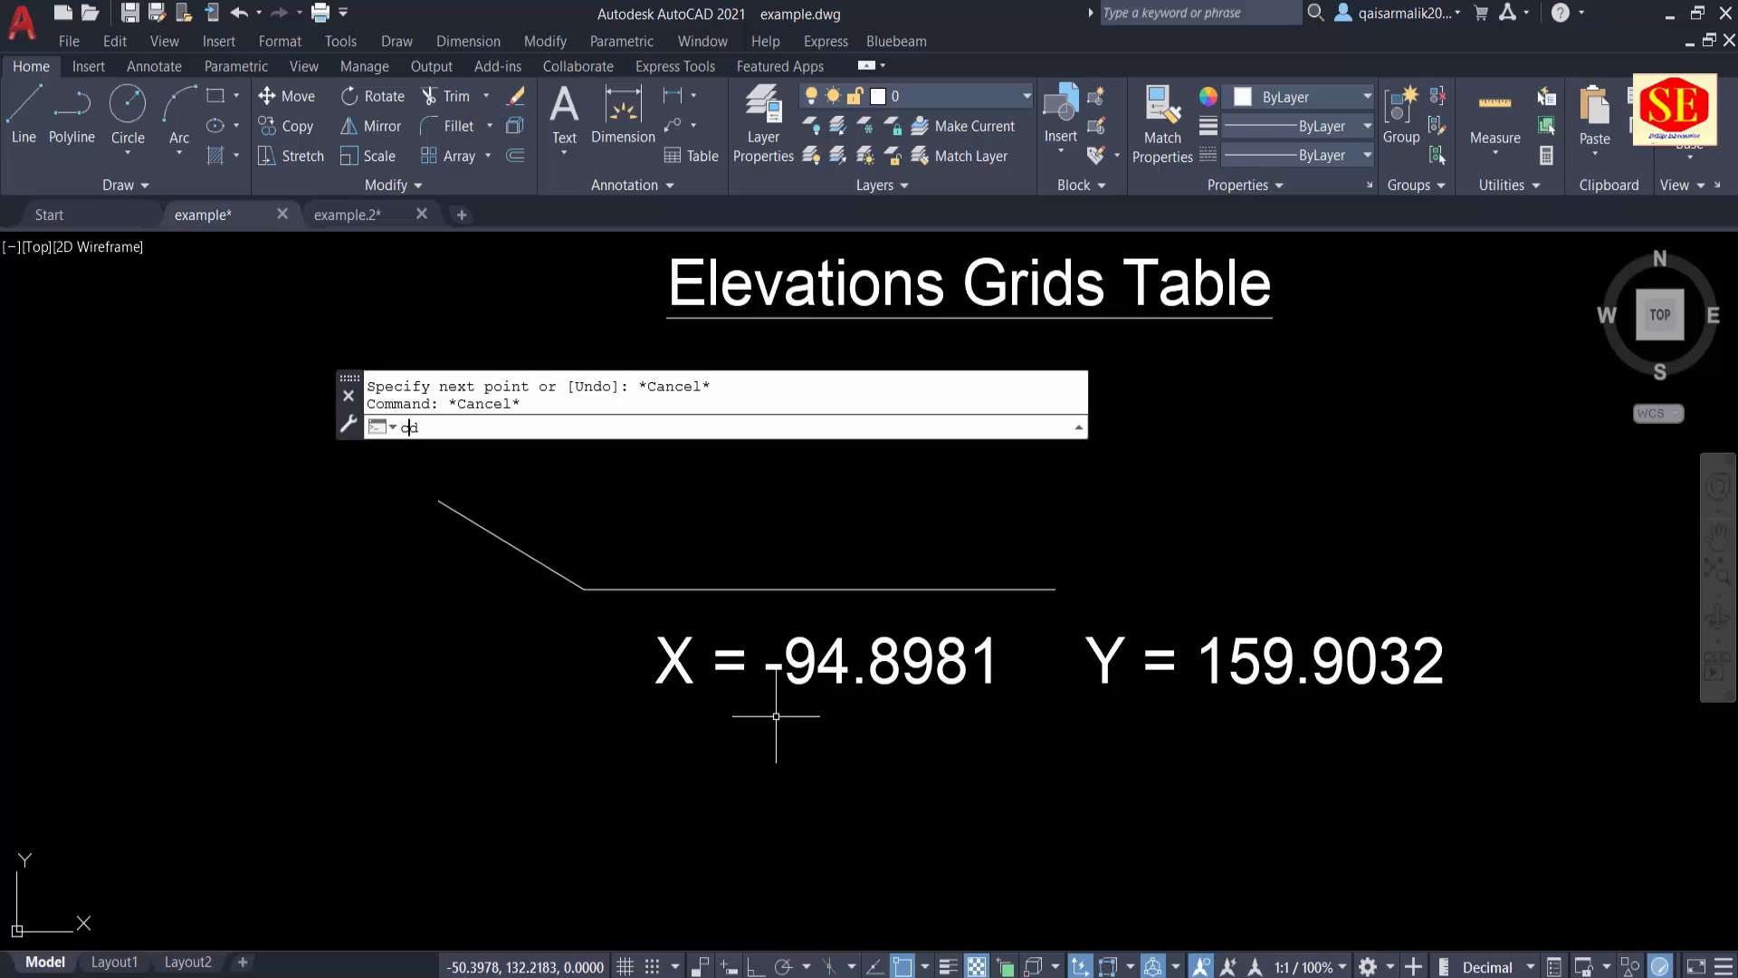
{"action": "key", "text": "Return"}
{"action": "key", "text": "Escape"}
{"action": "key", "text": "Escape"}
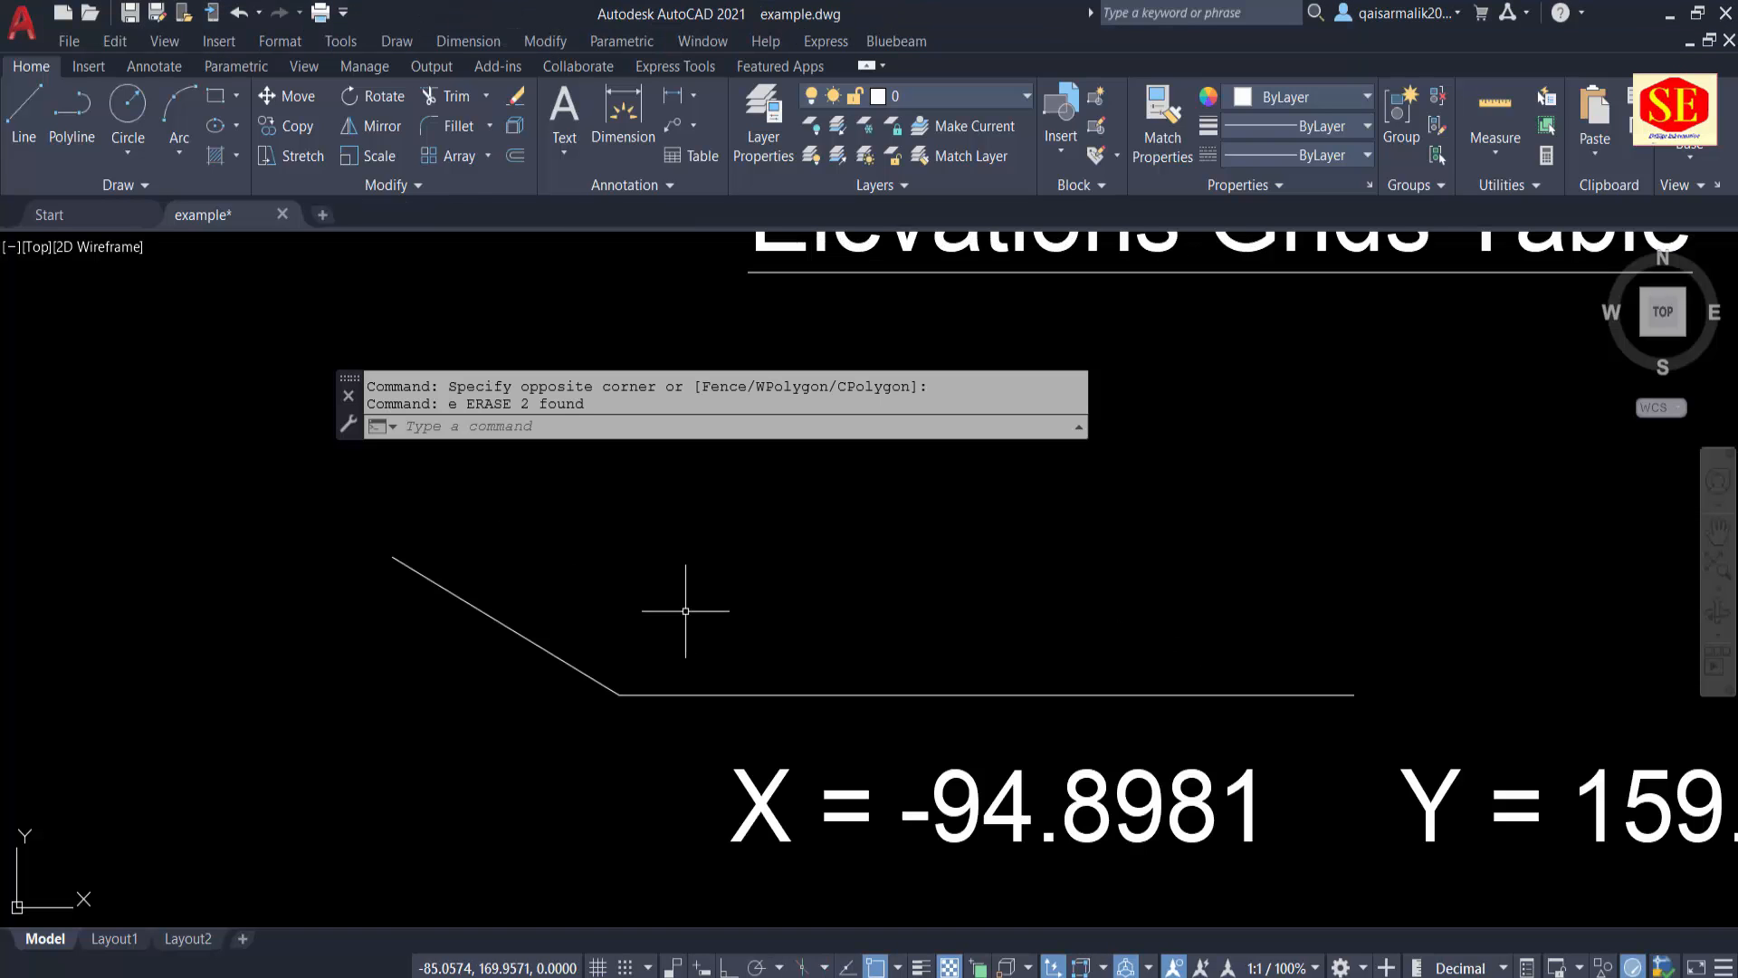
Step: Label the vertex where the two lines meet using the cd command, placing the distance and elevation text above and right of it
{"action": "type", "text": "cd"}
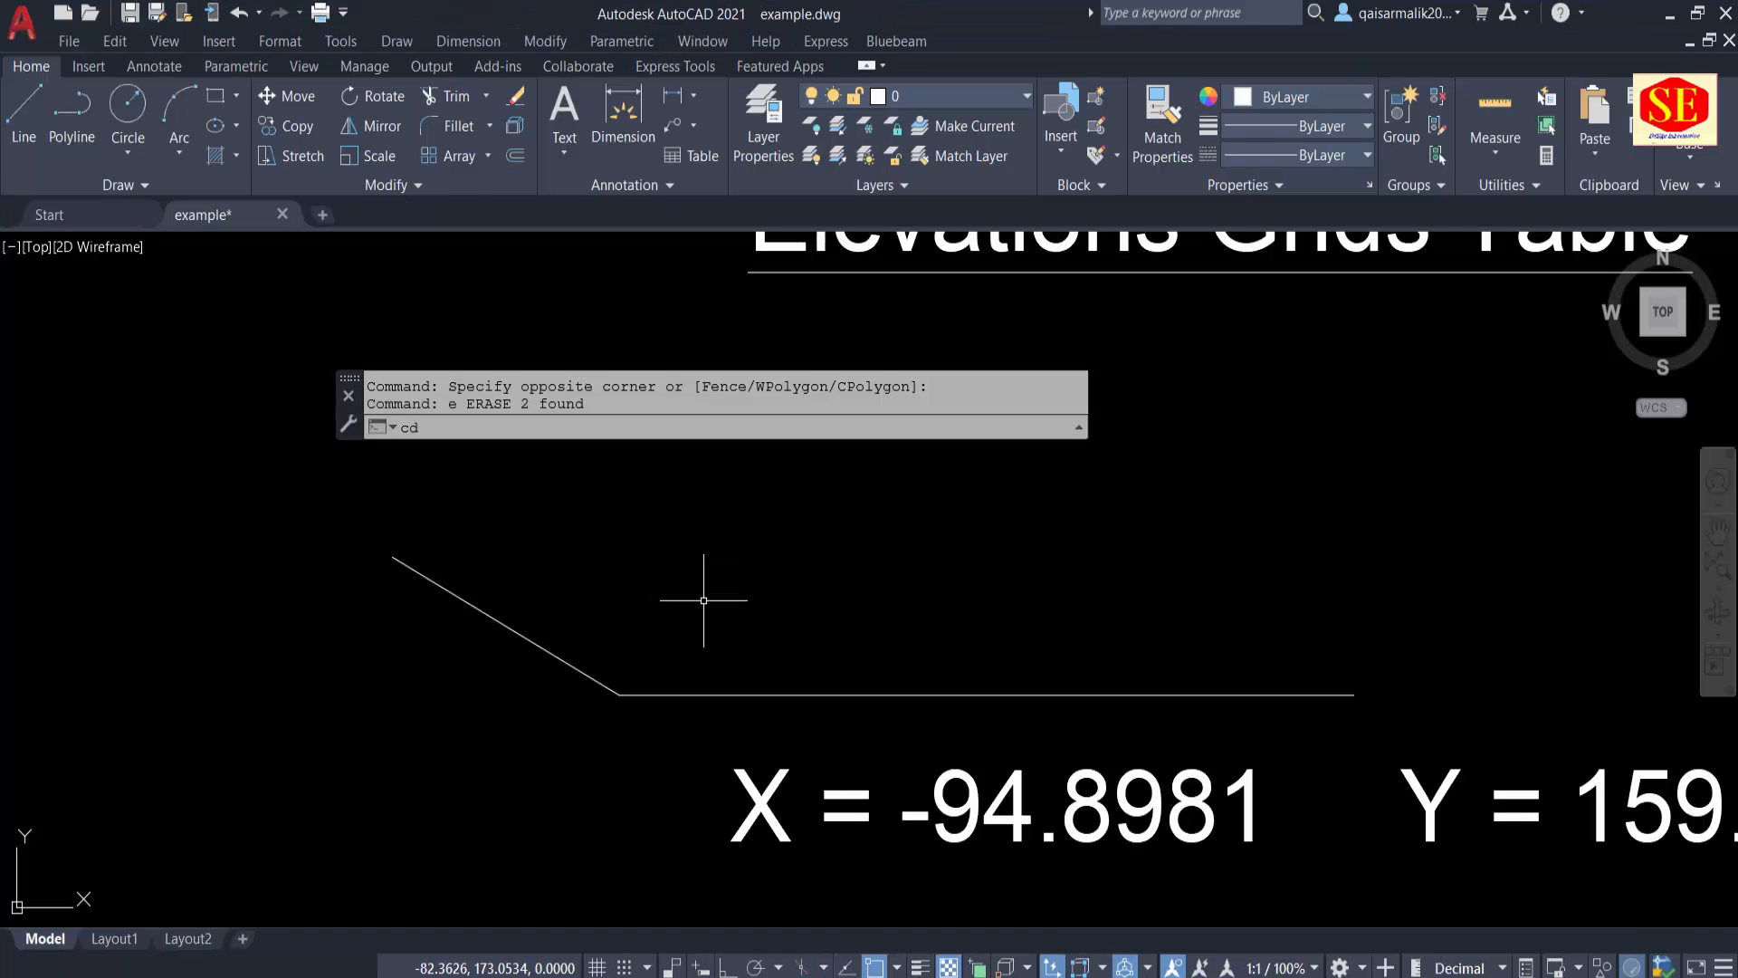
{"action": "key", "text": "Return"}
{"action": "left_click", "coordinate": [619, 695]}
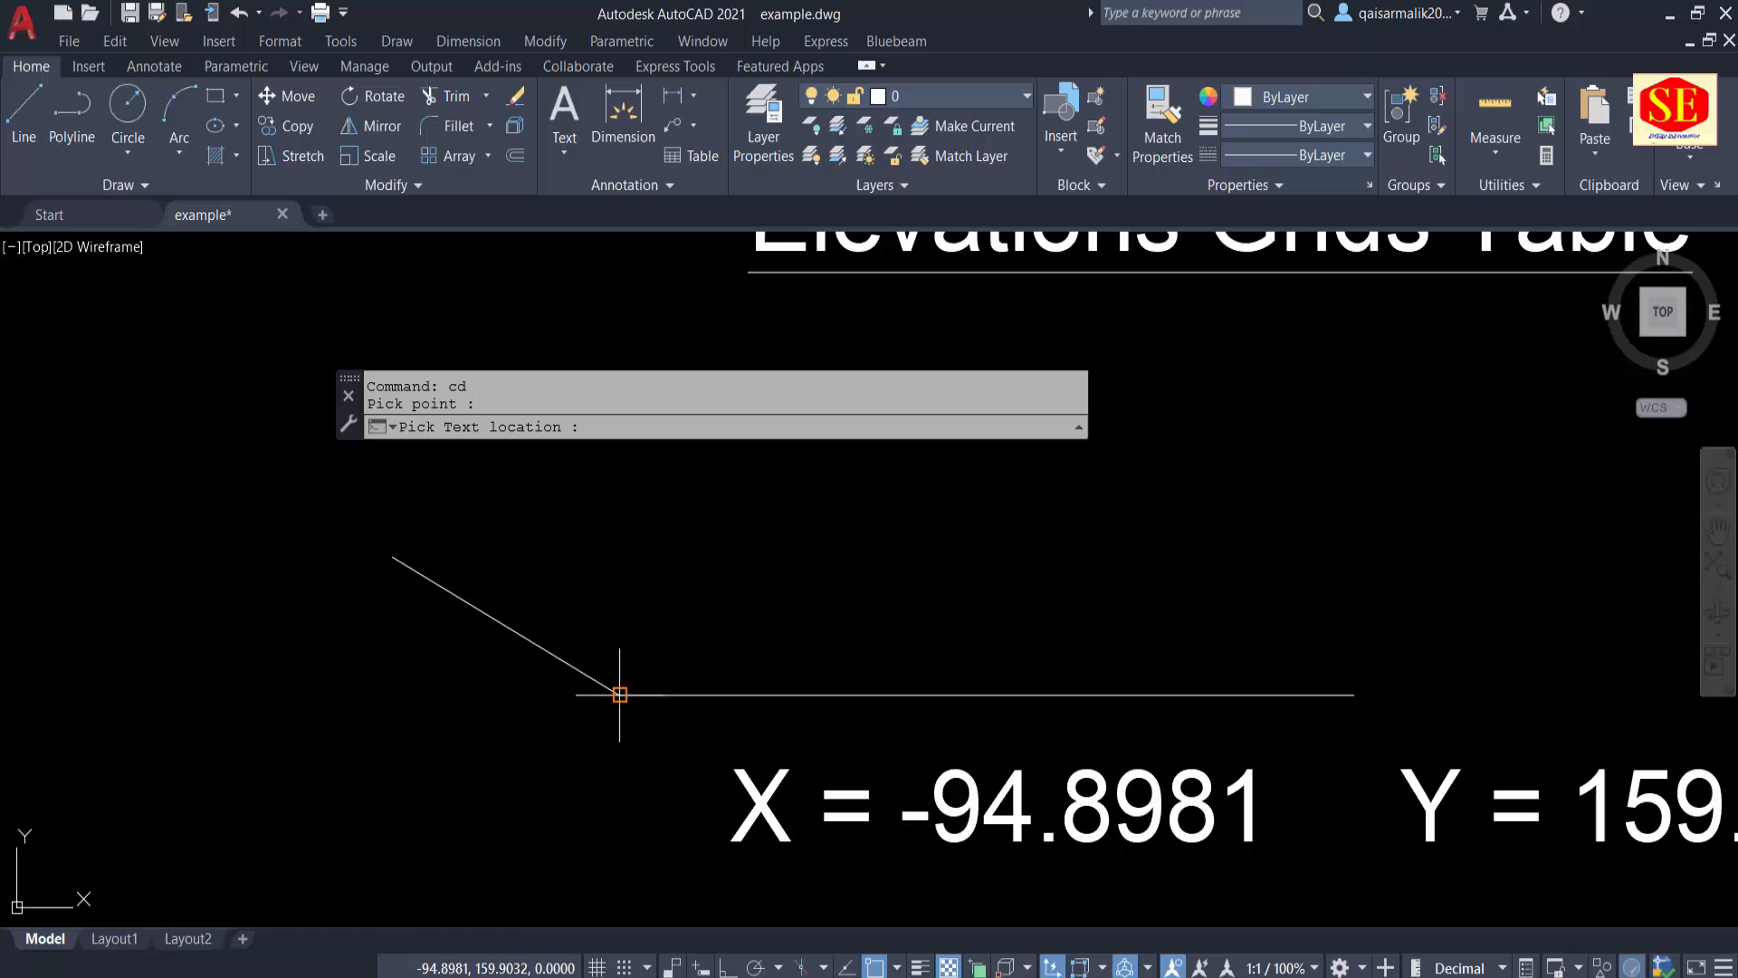
{"action": "left_click", "coordinate": [774, 572]}
{"action": "scroll", "coordinate": [827, 691], "scroll_direction": "up", "scroll_amount": 2}
{"action": "middle_click_drag", "start_coordinate": [898, 741], "coordinate": [822, 738]}
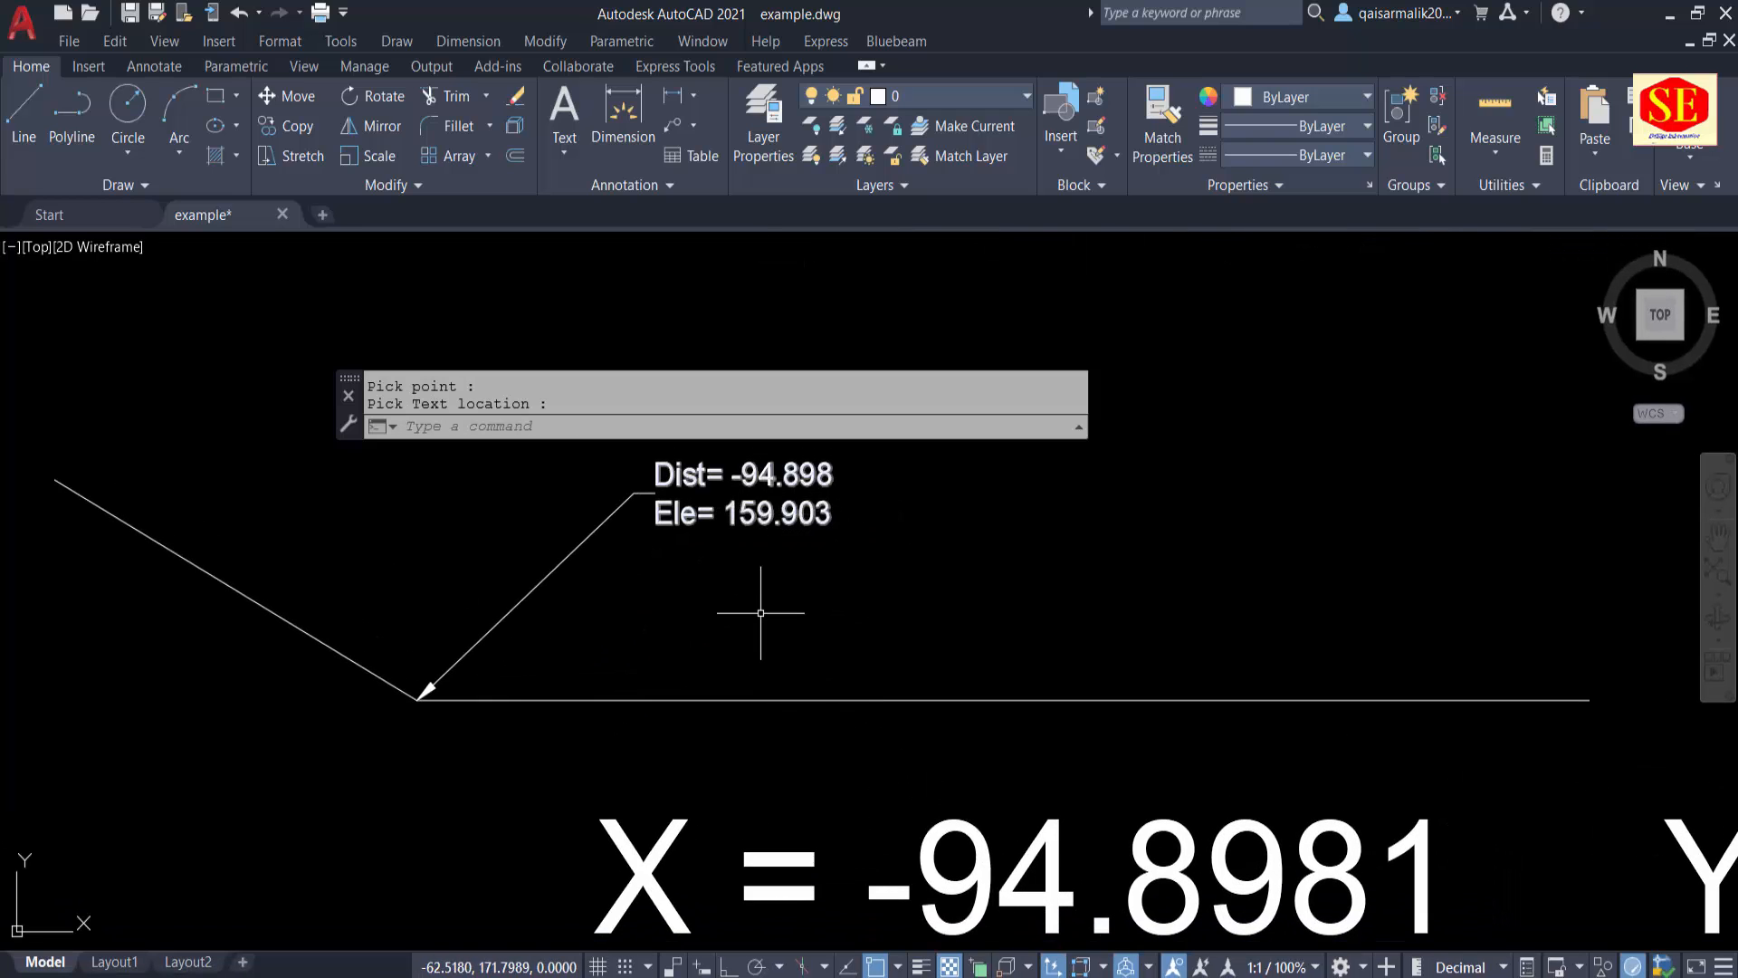
Step: Examine the distance and elevation label and its leader at the vertex where the two lines meet
{"action": "scroll", "coordinate": [765, 561], "scroll_direction": "down", "scroll_amount": 2}
{"action": "middle_click_drag", "start_coordinate": [1516, 826], "coordinate": [1239, 815]}
{"action": "middle_click_drag", "start_coordinate": [692, 640], "coordinate": [1092, 697]}
{"action": "scroll", "coordinate": [909, 553], "scroll_direction": "up", "scroll_amount": 2}
{"action": "left_click", "coordinate": [953, 531]}
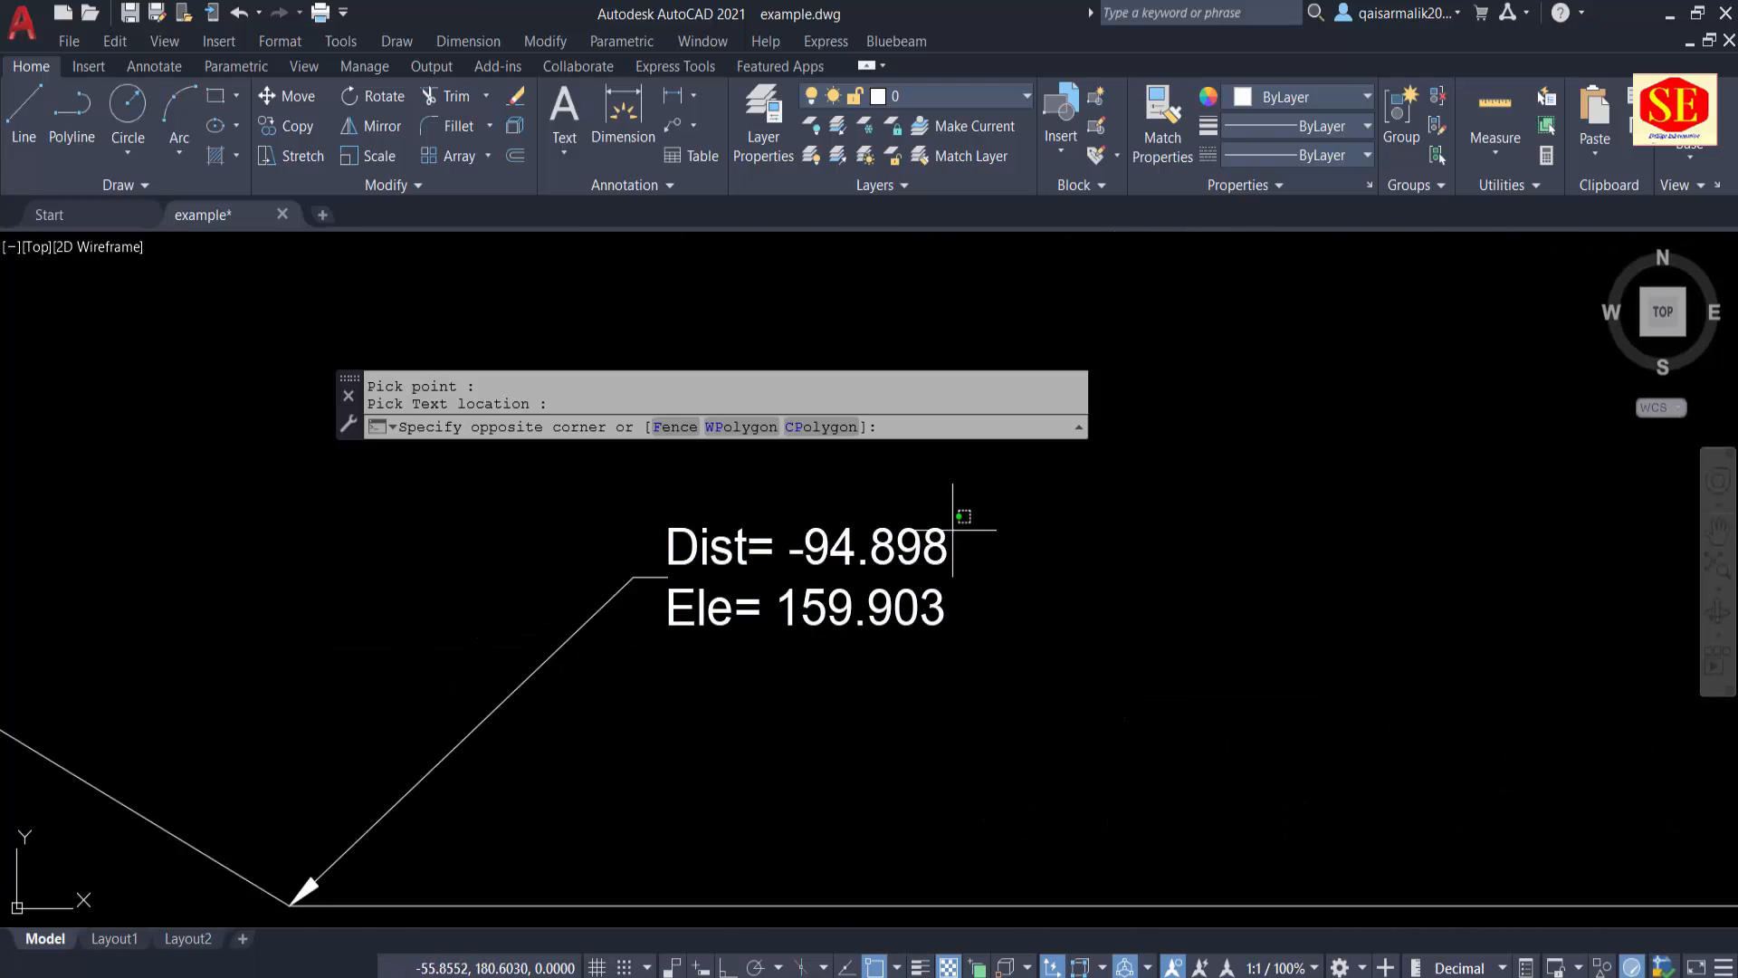
{"action": "left_click", "coordinate": [554, 672]}
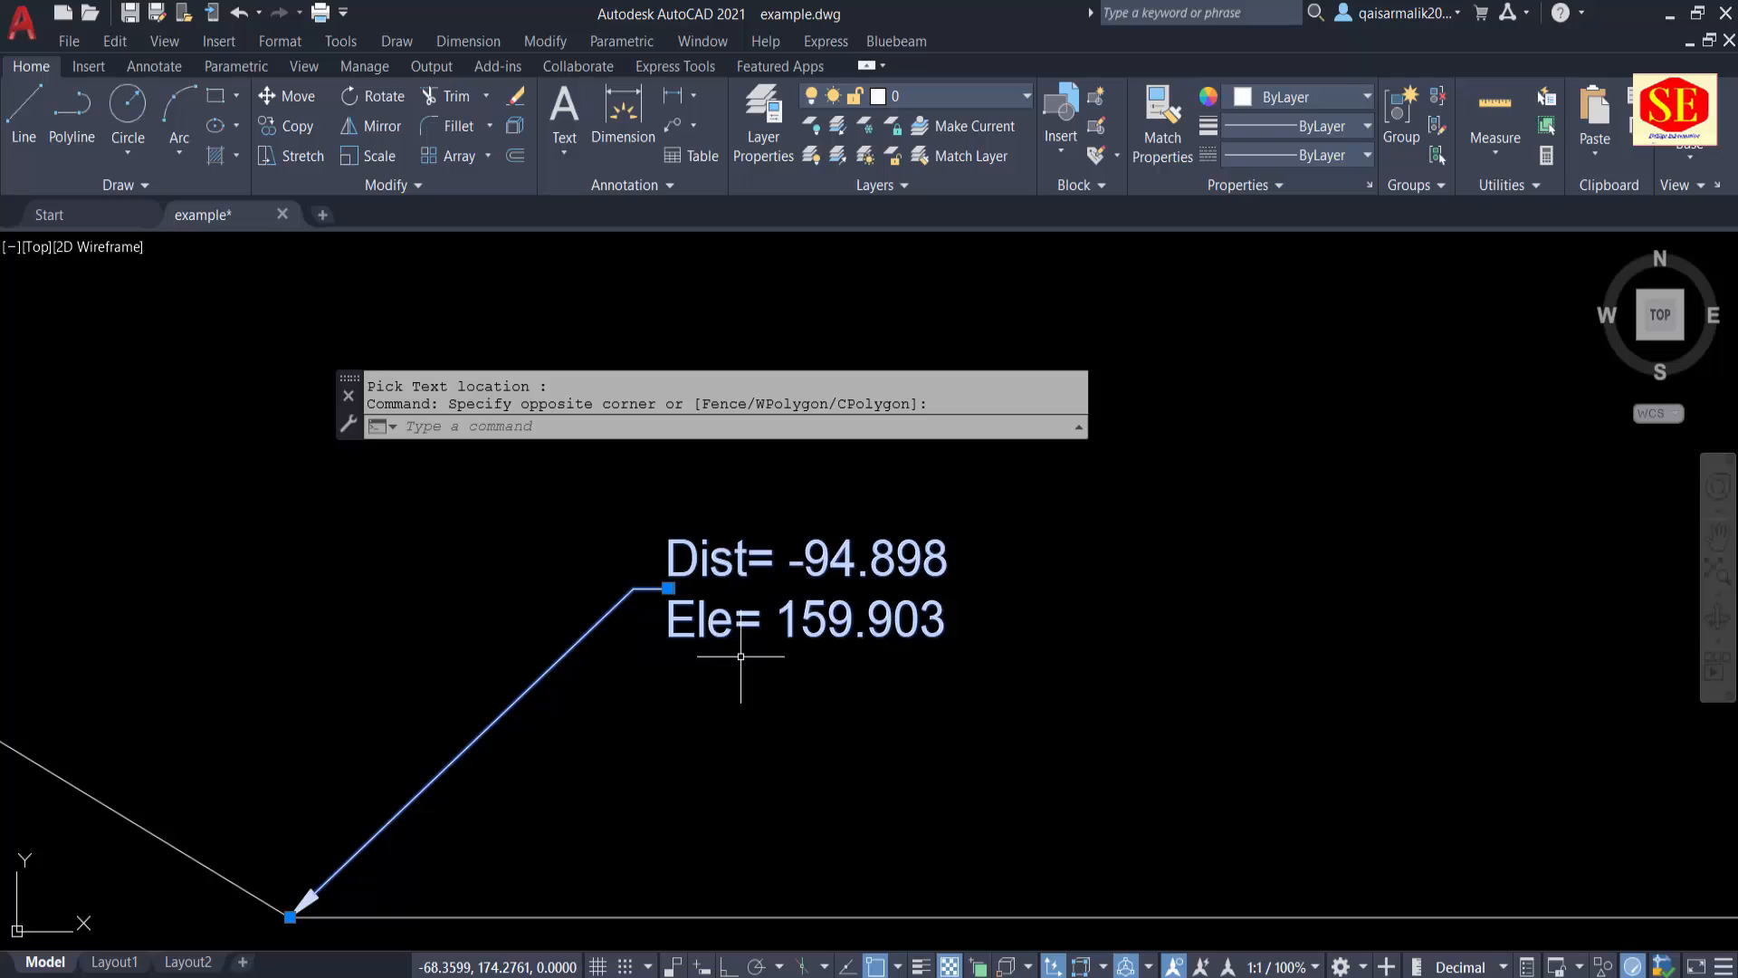
{"action": "scroll", "coordinate": [1014, 566], "scroll_direction": "down", "scroll_amount": 4}
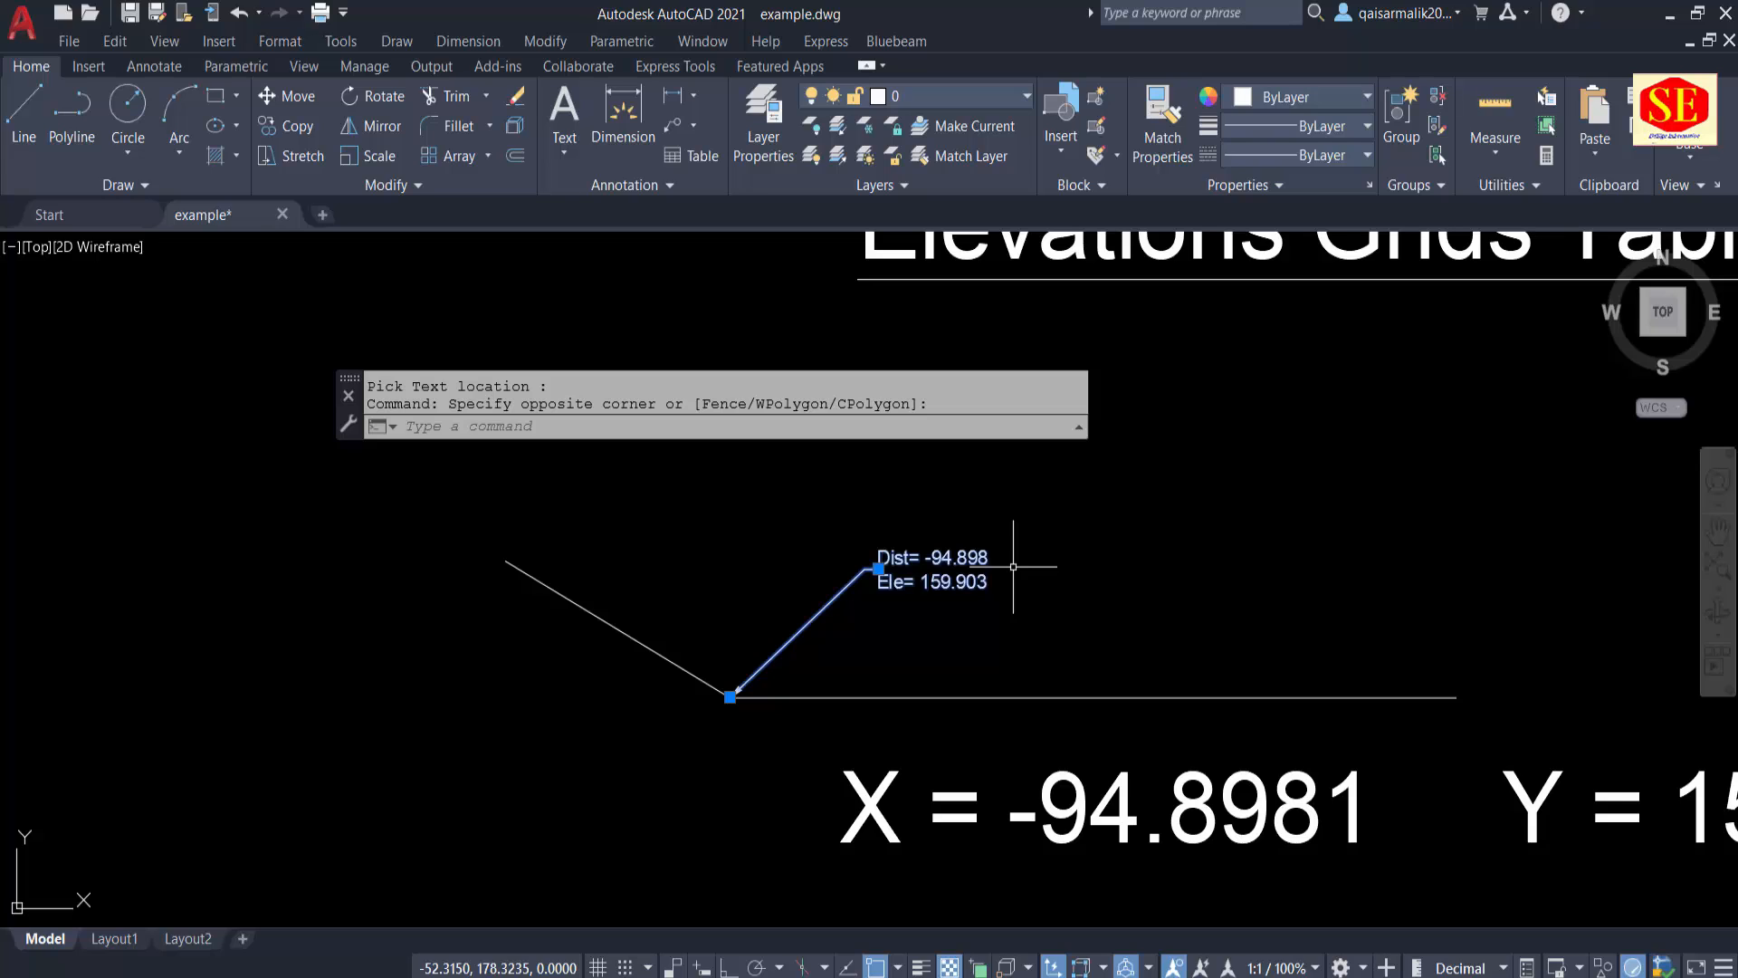
{"action": "key", "text": "Escape"}
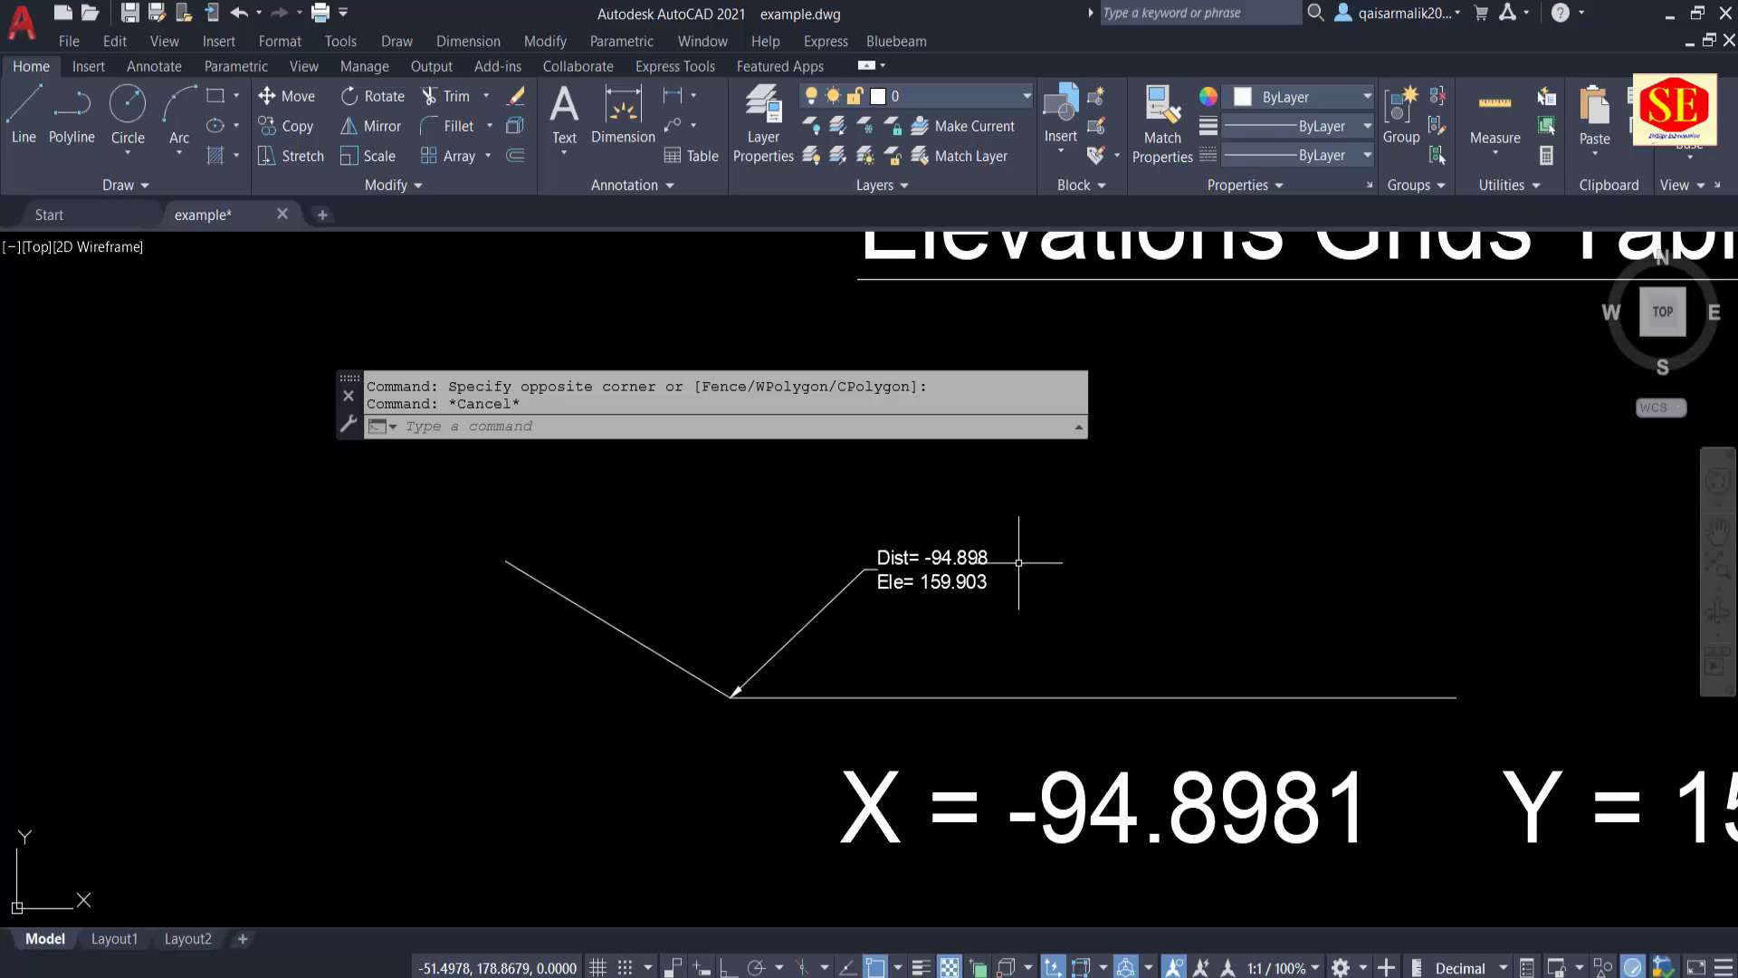
Step: Query the coordinates of the vertex where the two lines meet with the ID command
{"action": "type", "text": "ID"}
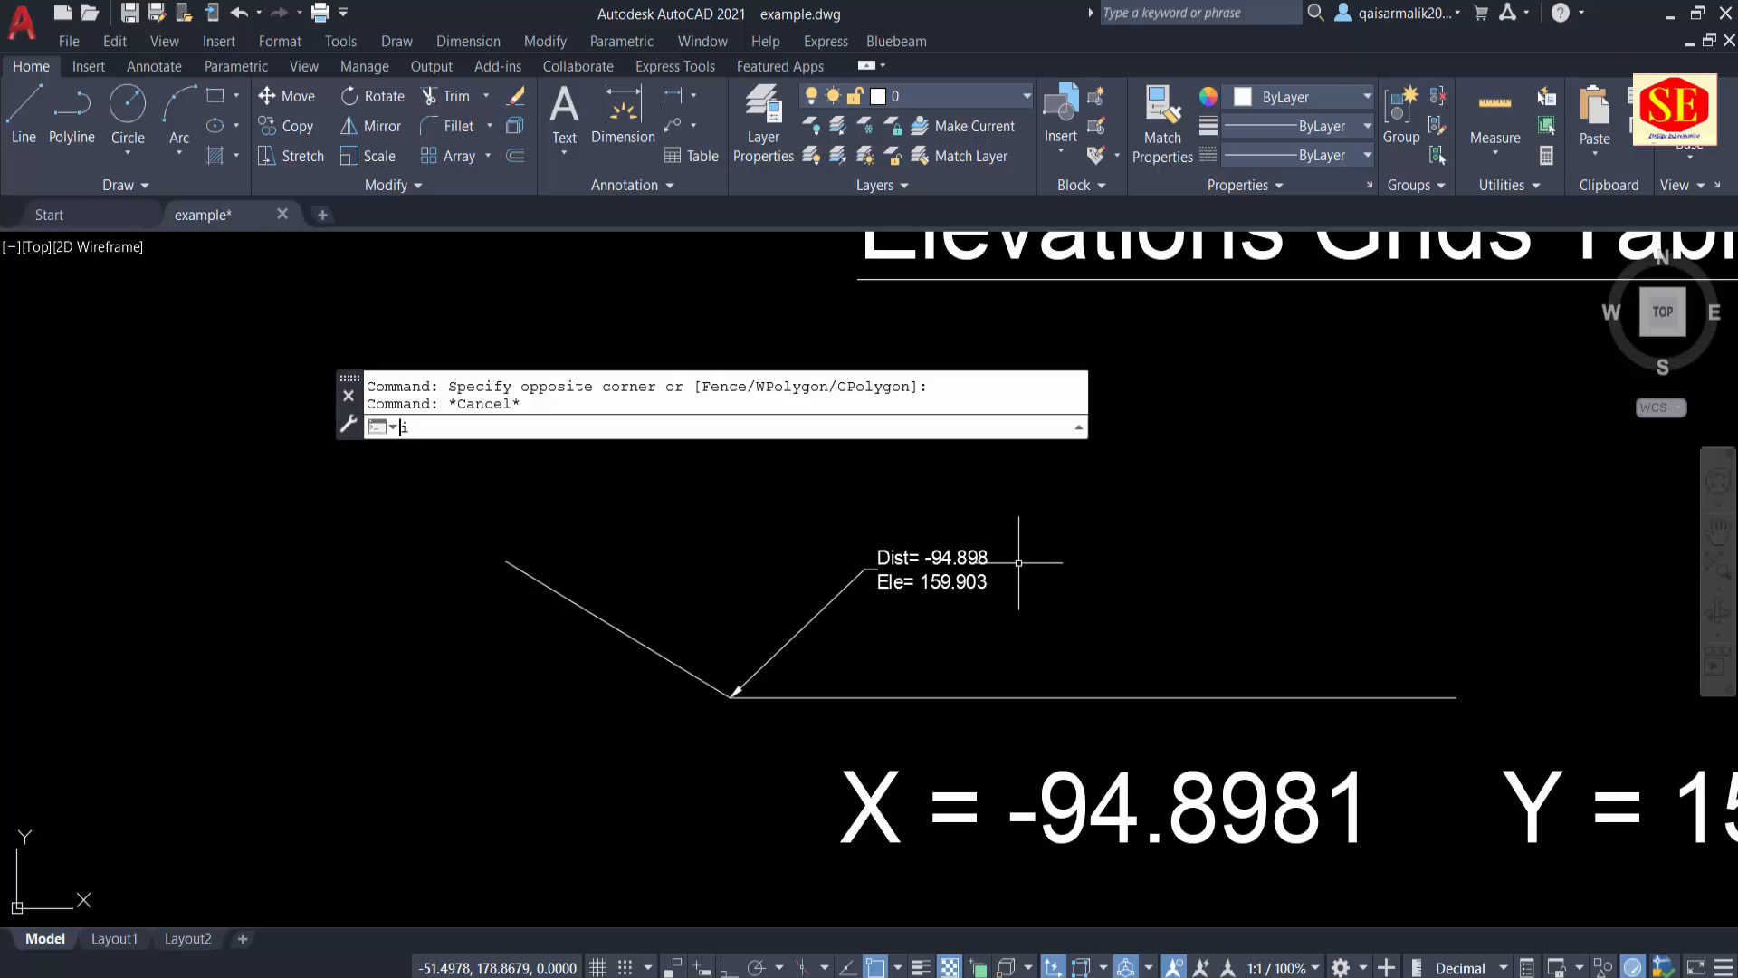
{"action": "key", "text": "Return"}
{"action": "left_click", "coordinate": [716, 709]}
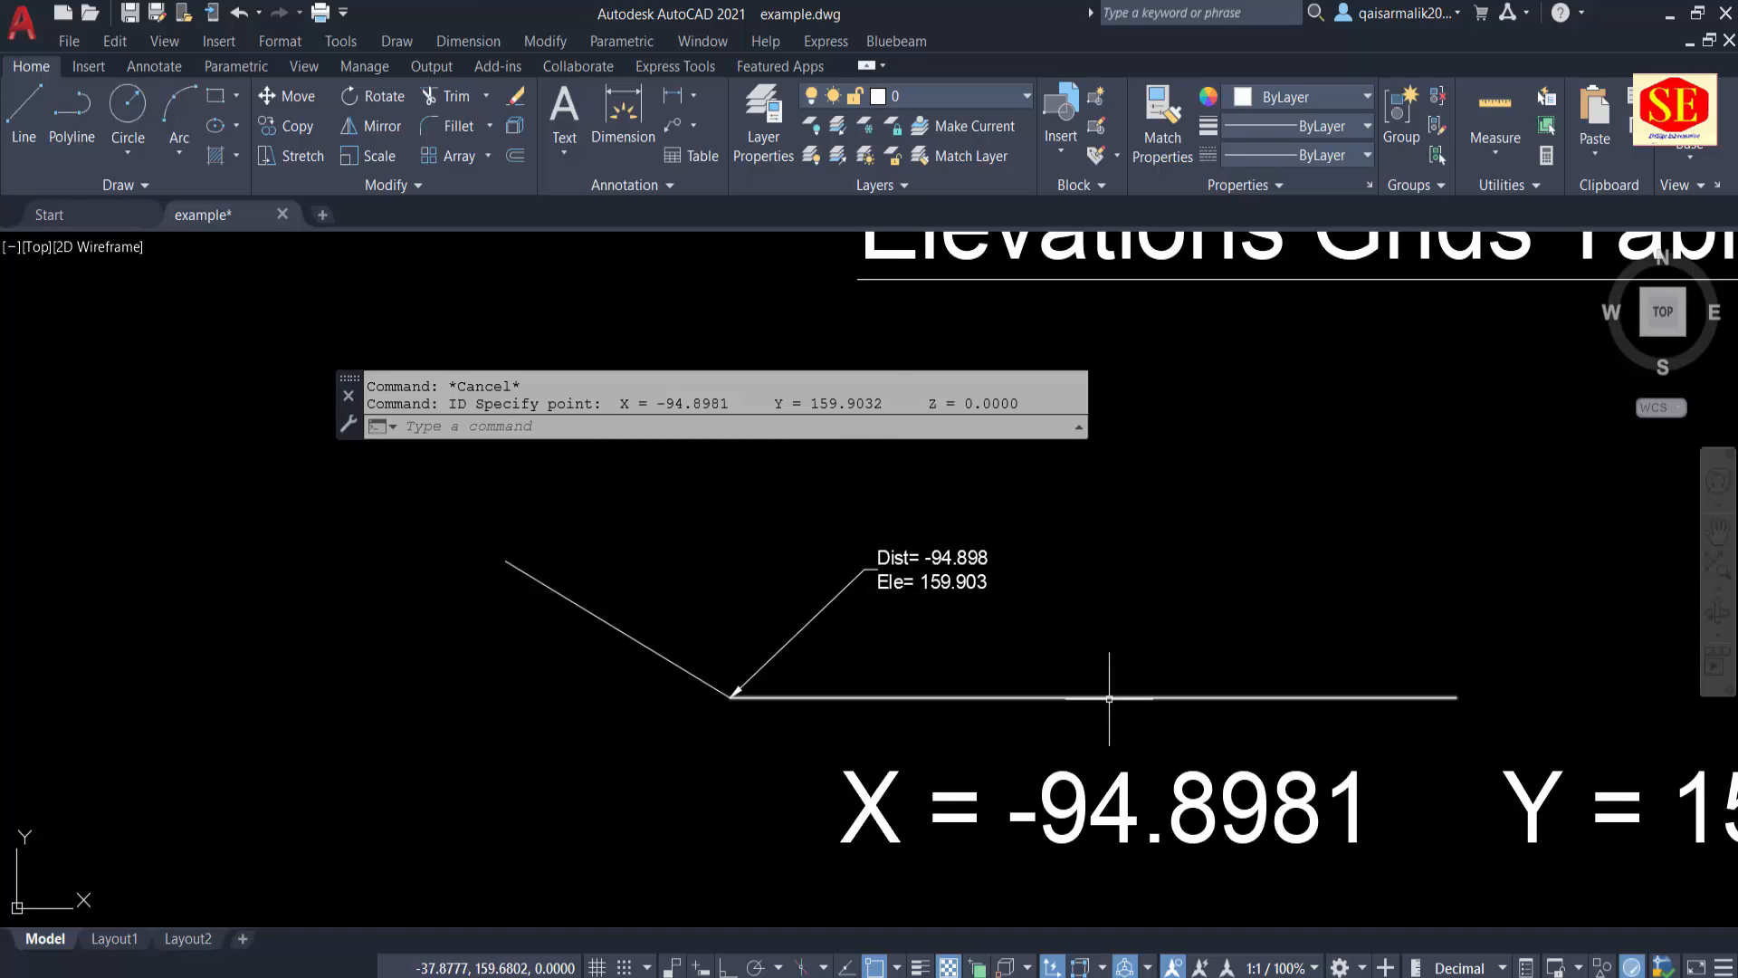
Step: Erase both lines, the distance and elevation label, and the pasted X and Y text below the Elevations Grids Table heading
{"action": "scroll", "coordinate": [865, 661], "scroll_direction": "down", "scroll_amount": 1}
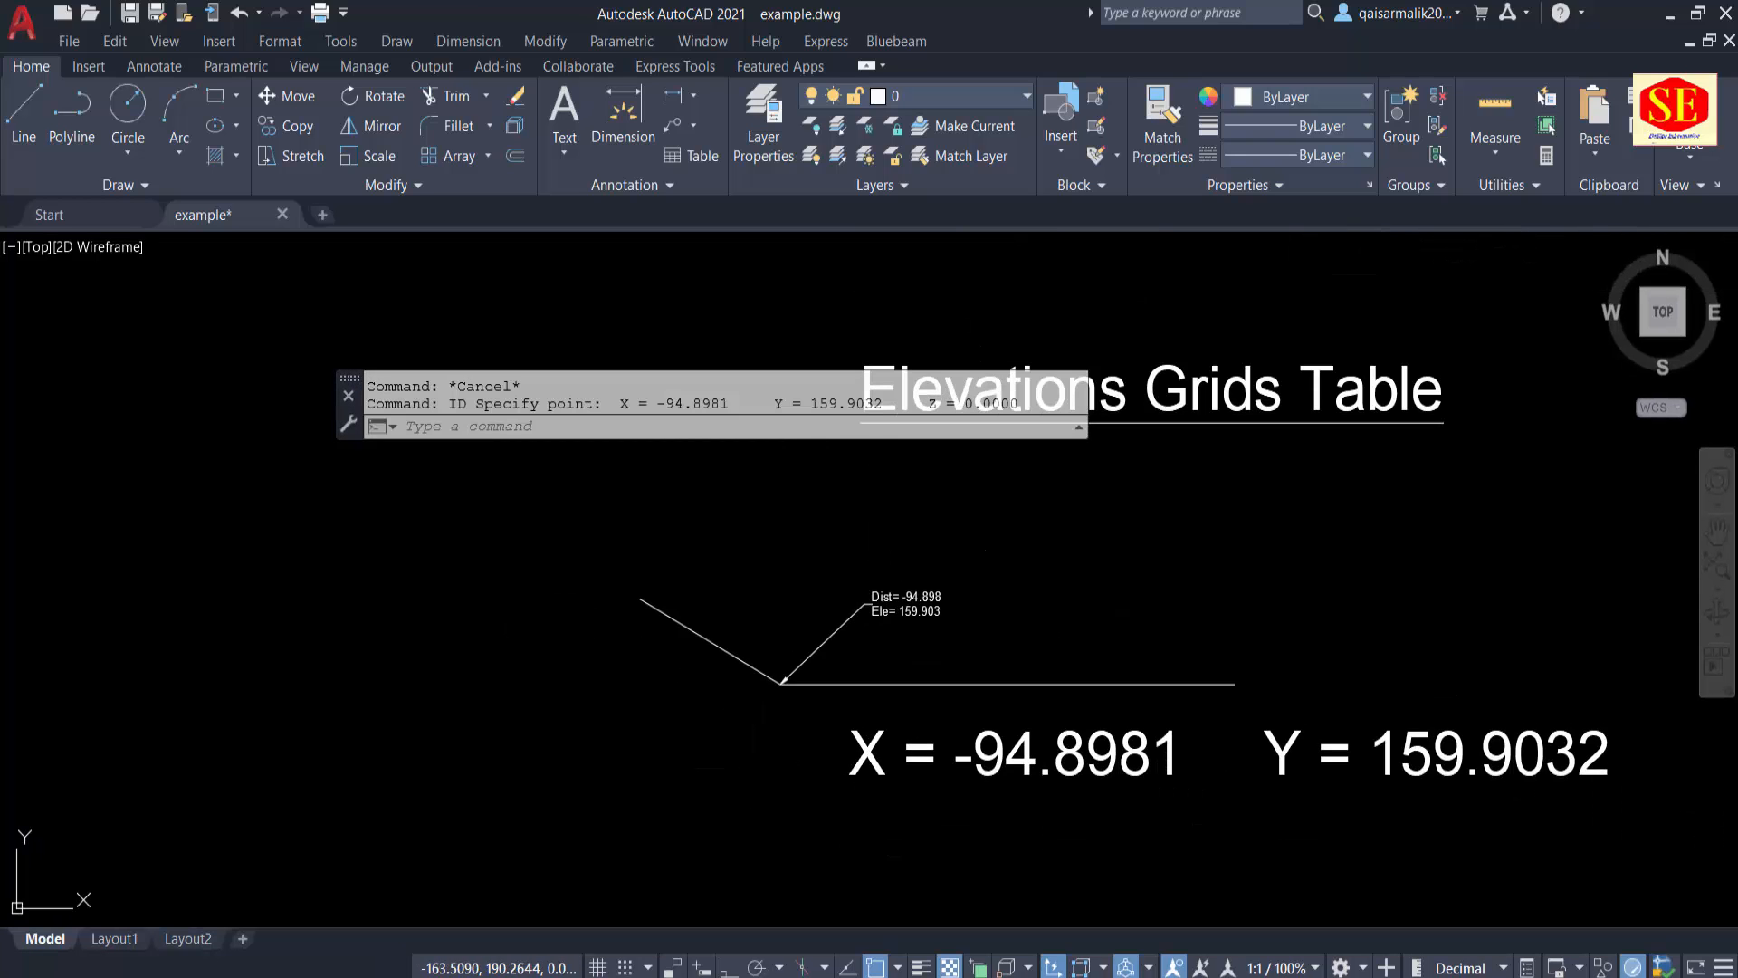
{"action": "left_click", "coordinate": [494, 546]}
{"action": "left_click", "coordinate": [1725, 883]}
{"action": "type", "text": "e"}
{"action": "key", "text": "Return"}
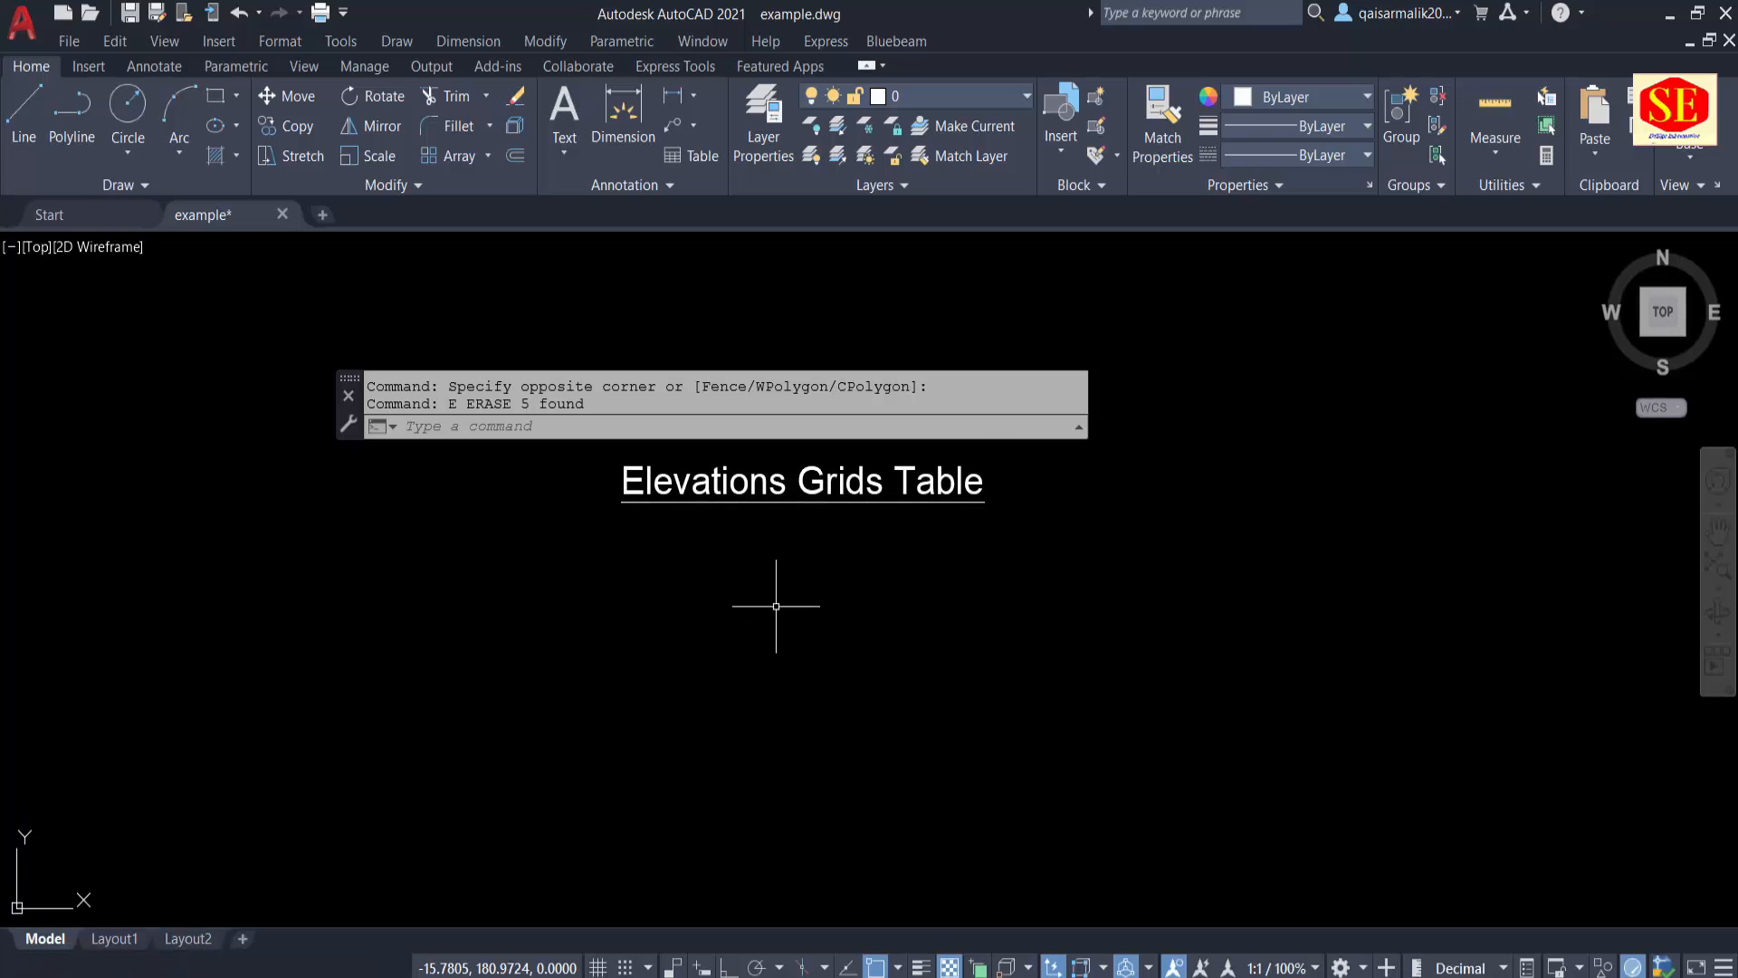
{"action": "key", "text": "Escape"}
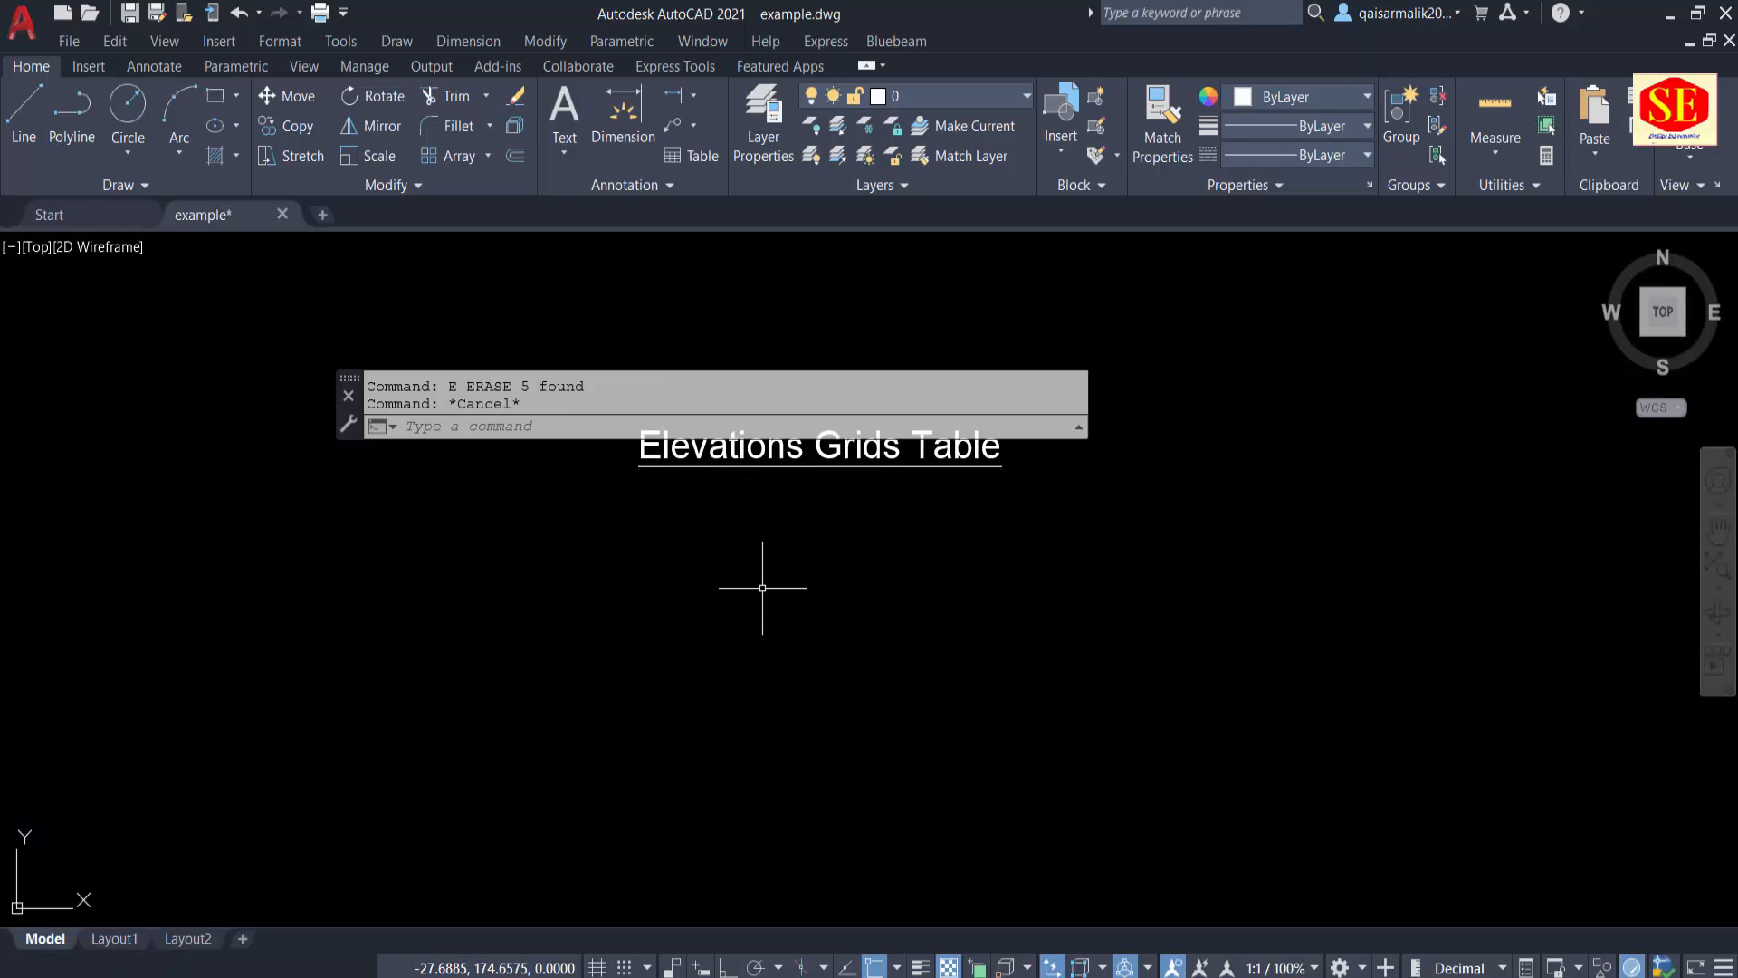
Step: Draw a horizontal polyline from 0,0 extending 200 units to the right with Ortho on
{"action": "type", "text": "PL"}
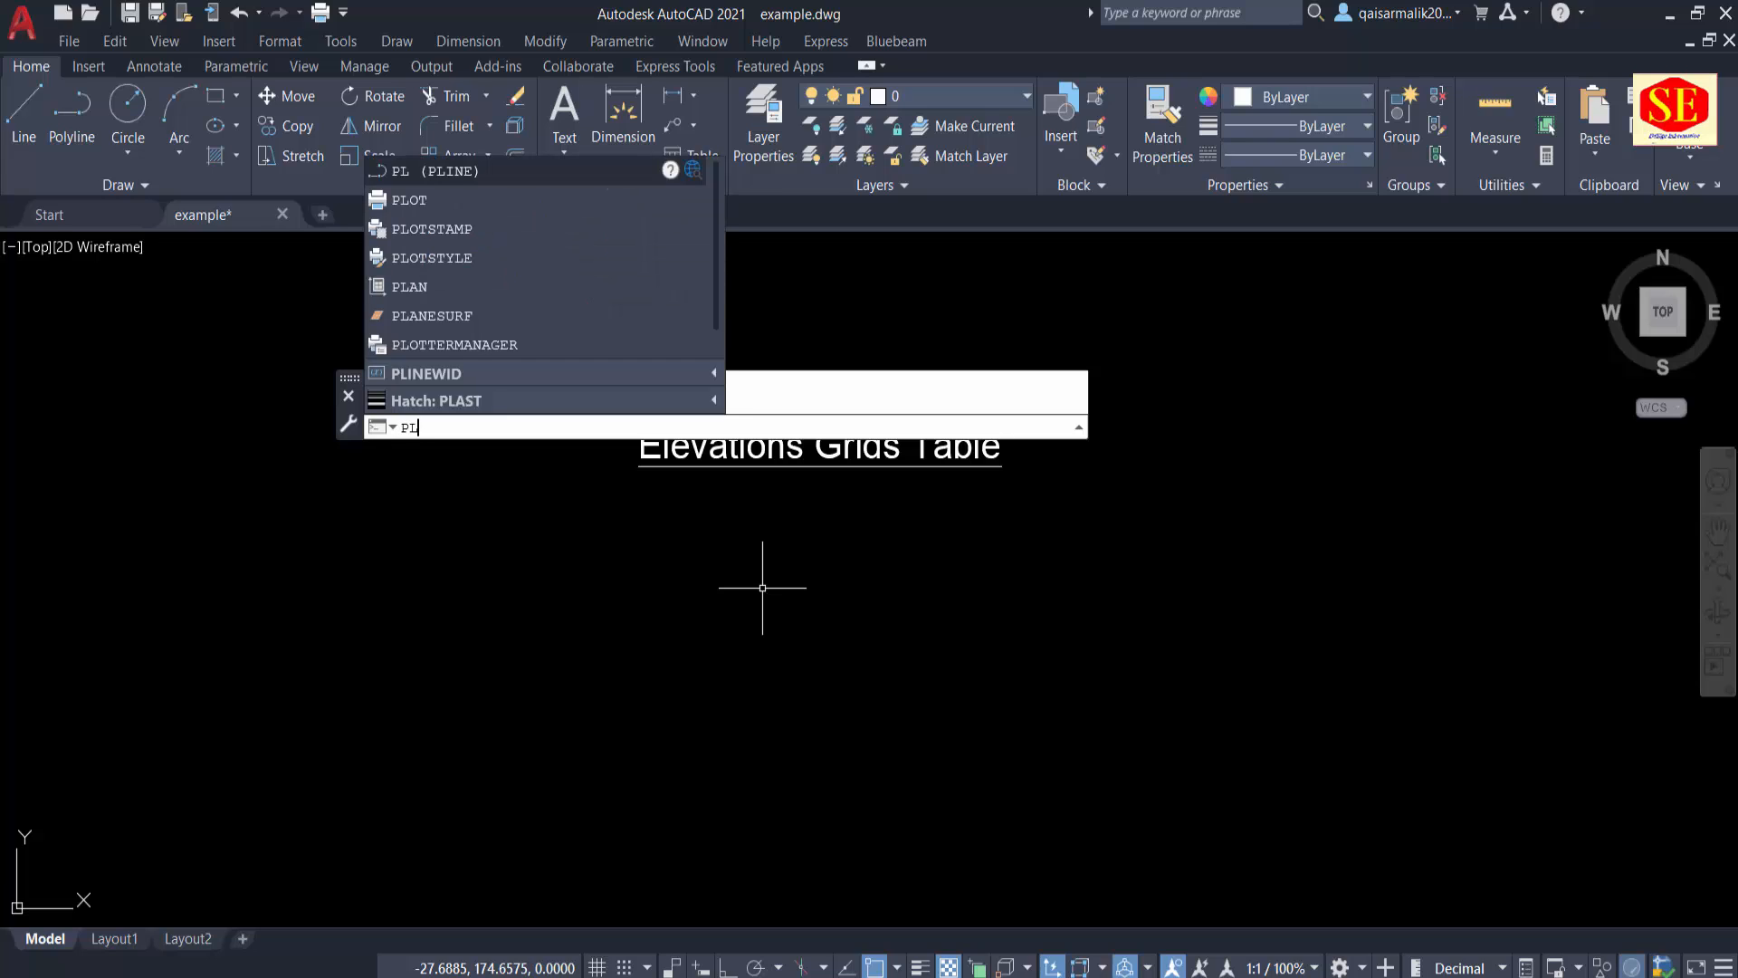
{"action": "key", "text": "Return"}
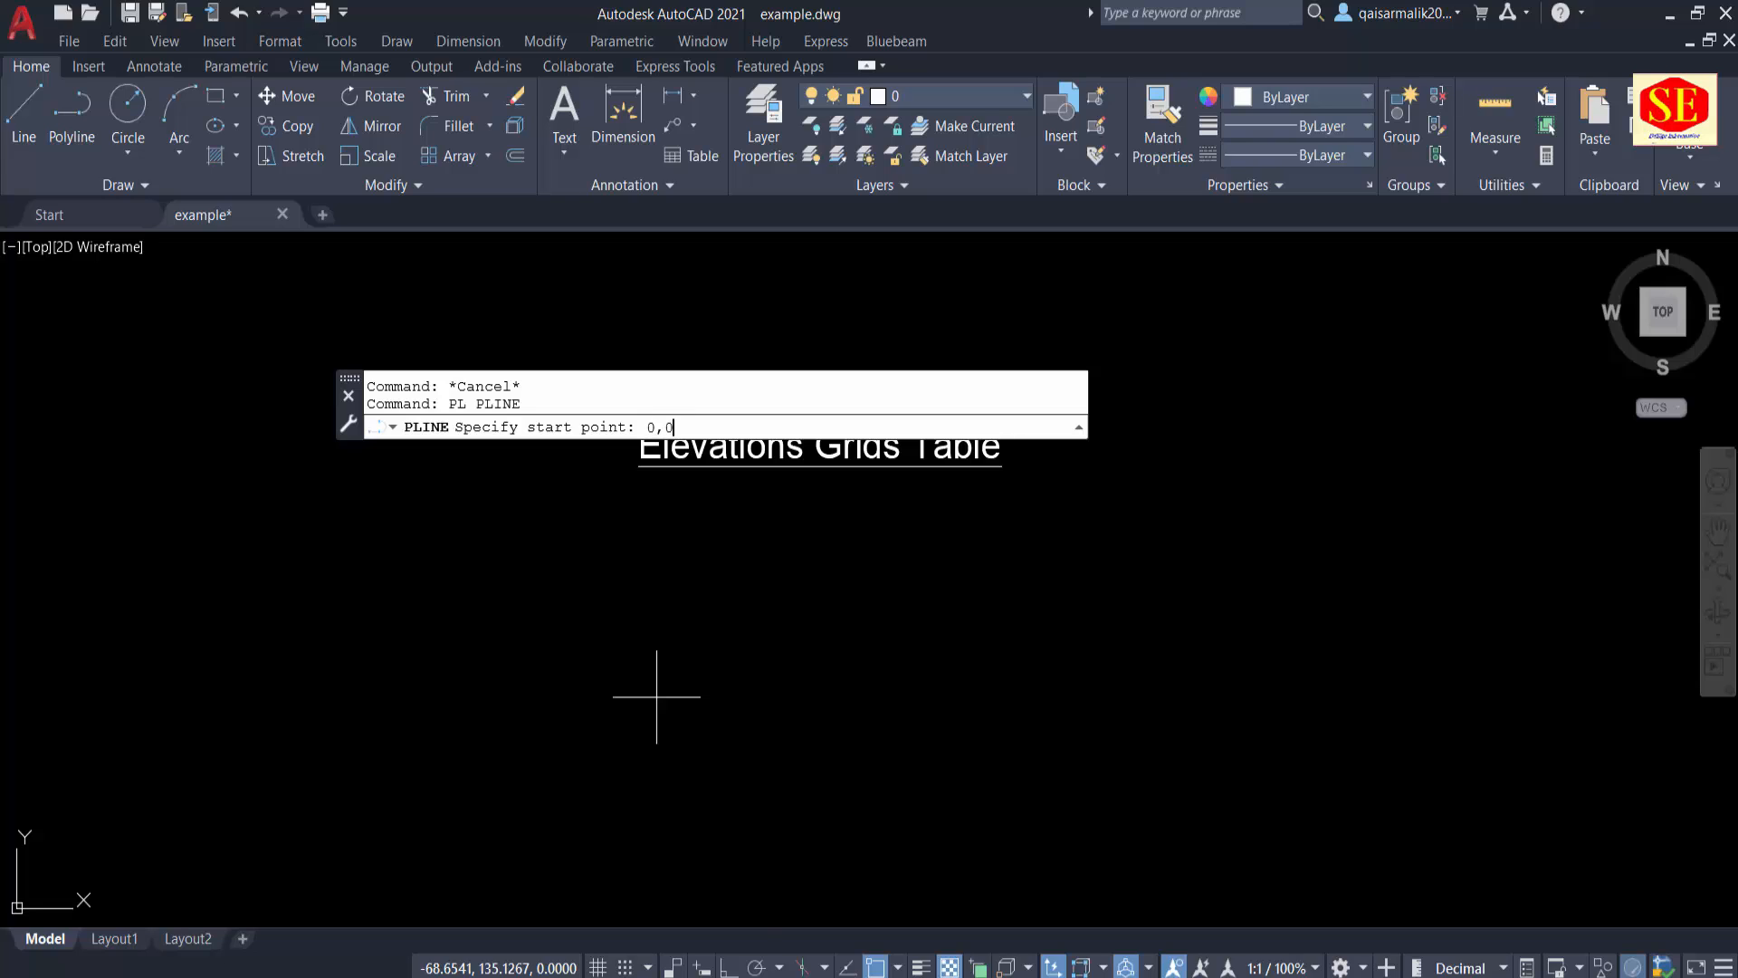
{"action": "key", "text": "Return"}
{"action": "scroll", "coordinate": [665, 693], "scroll_direction": "down", "scroll_amount": 4}
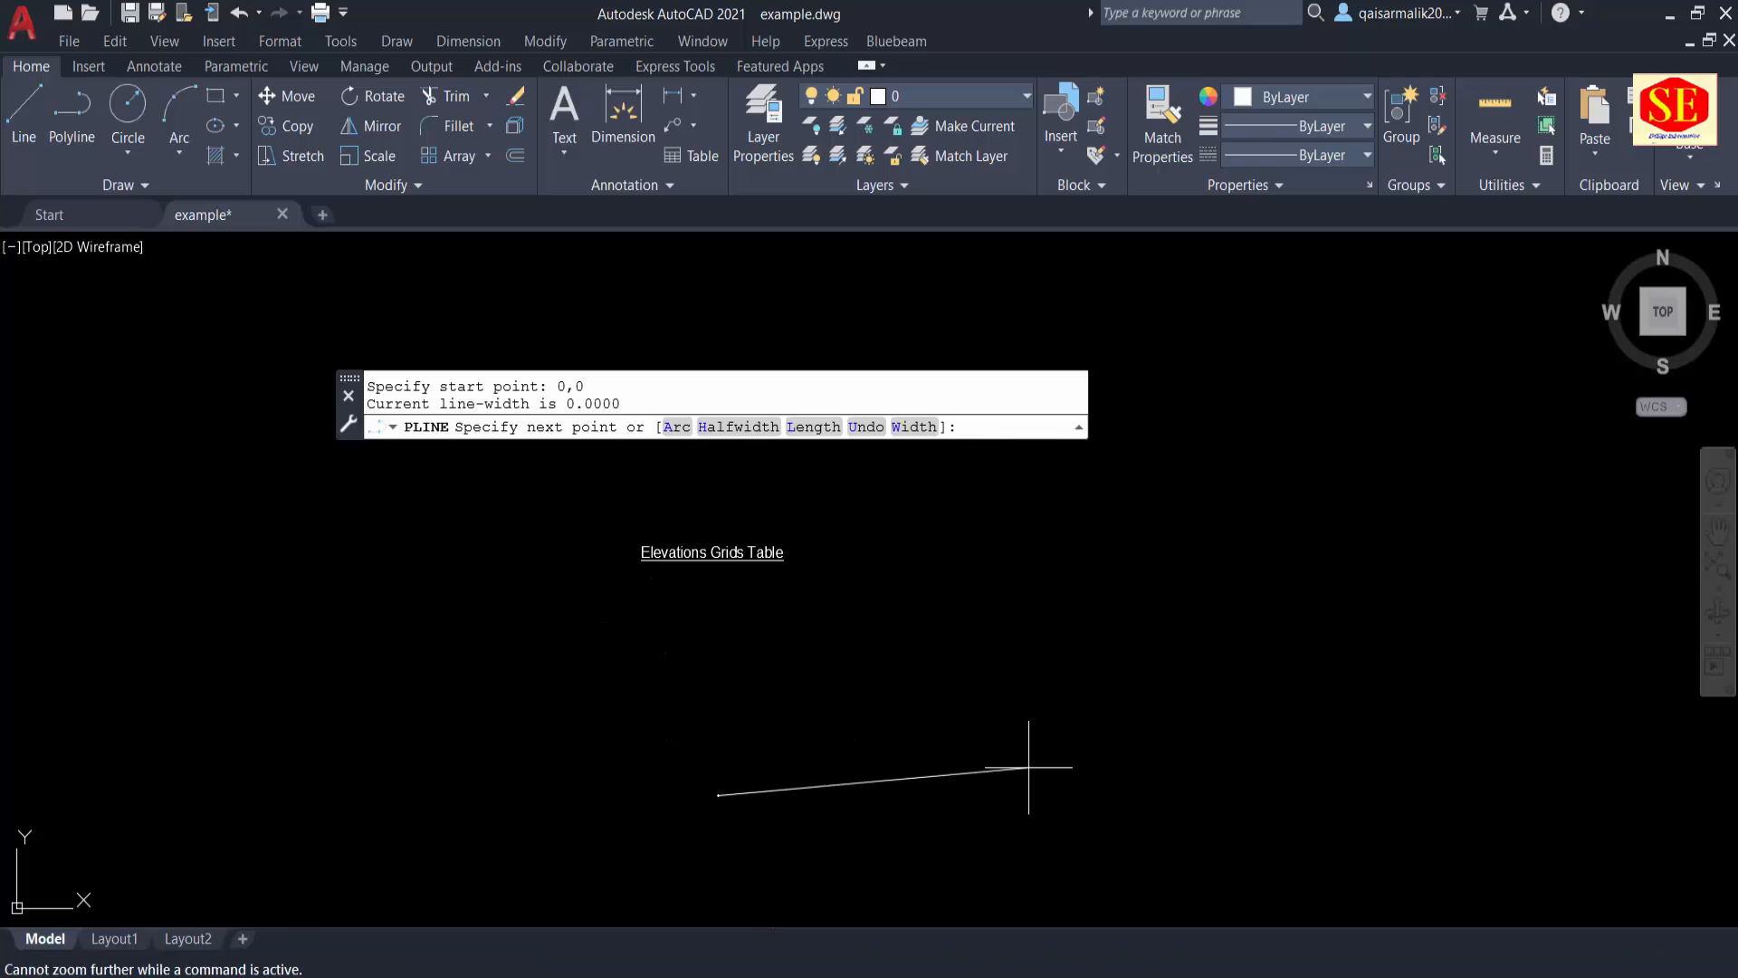
{"action": "key", "text": "F8"}
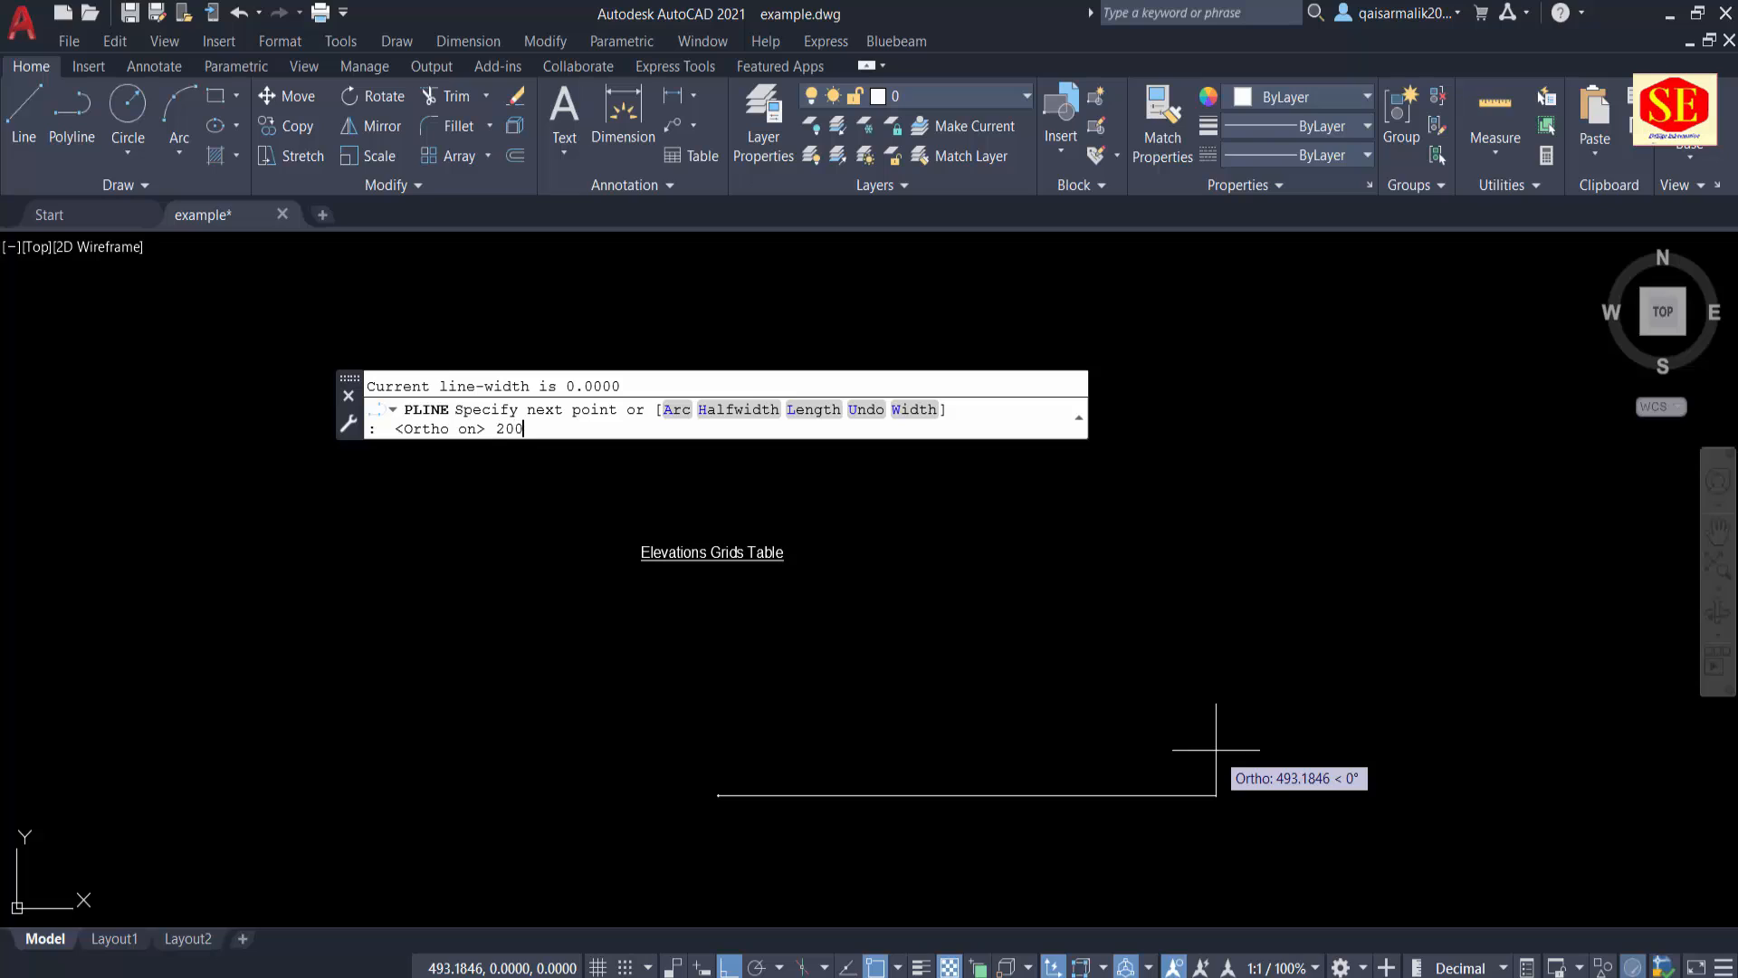
{"action": "key", "text": "Return"}
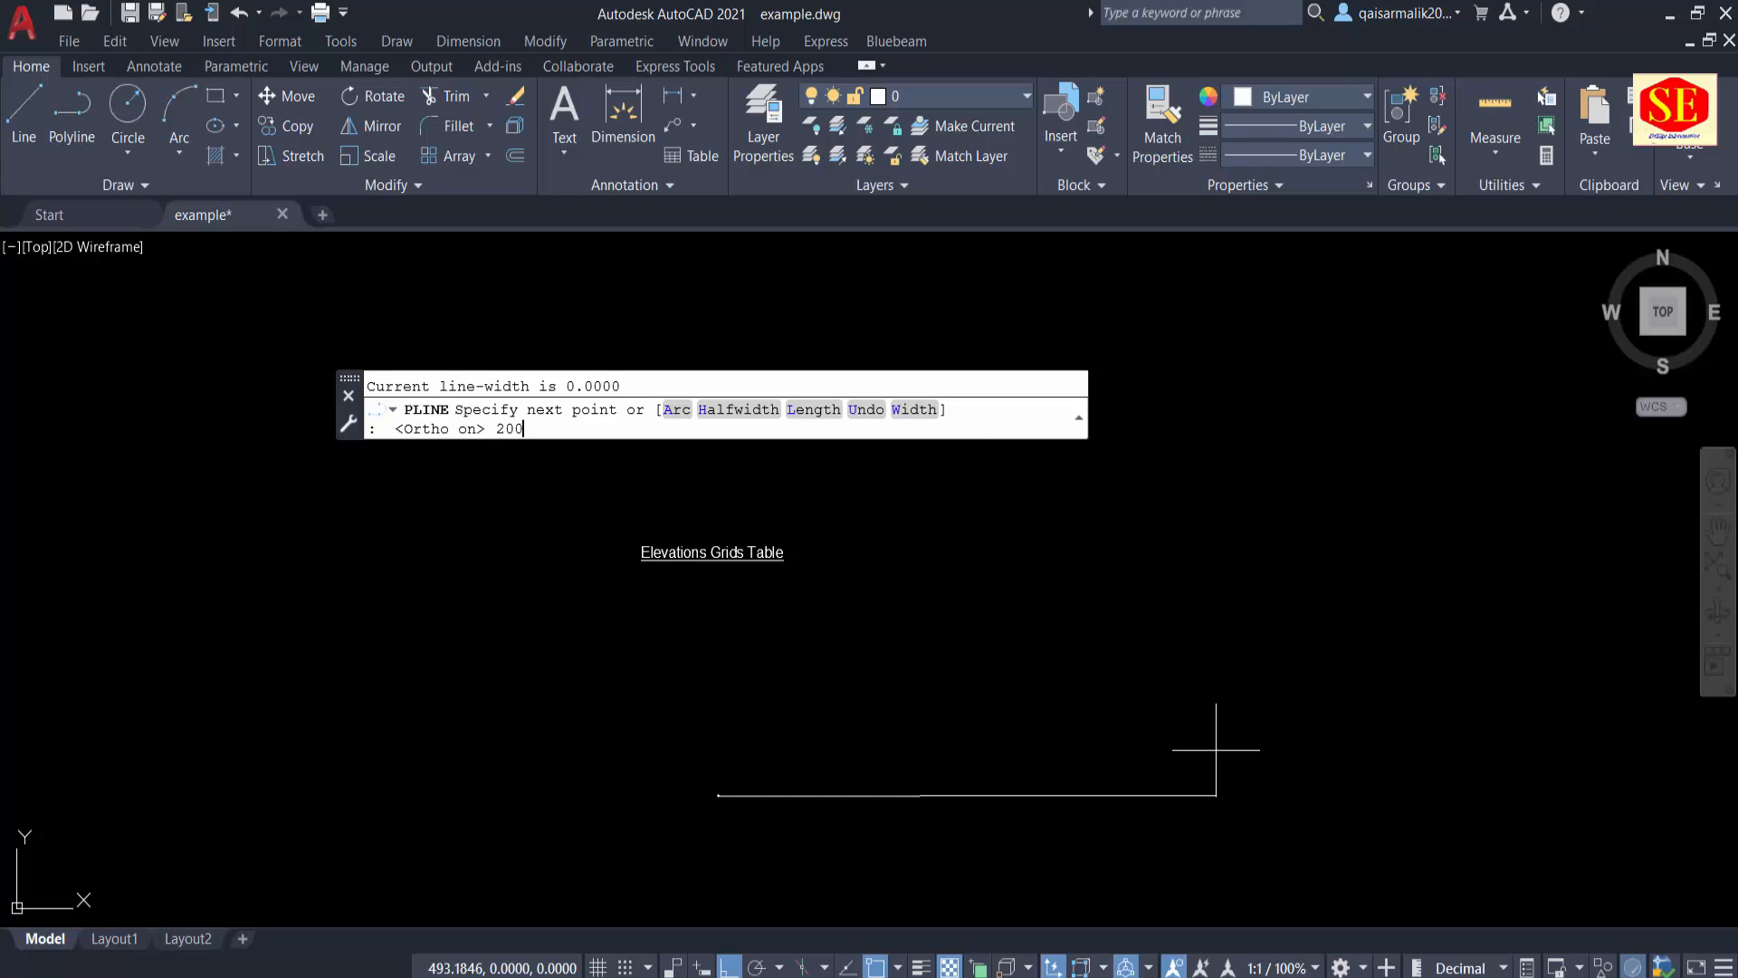
{"action": "key", "text": "Escape"}
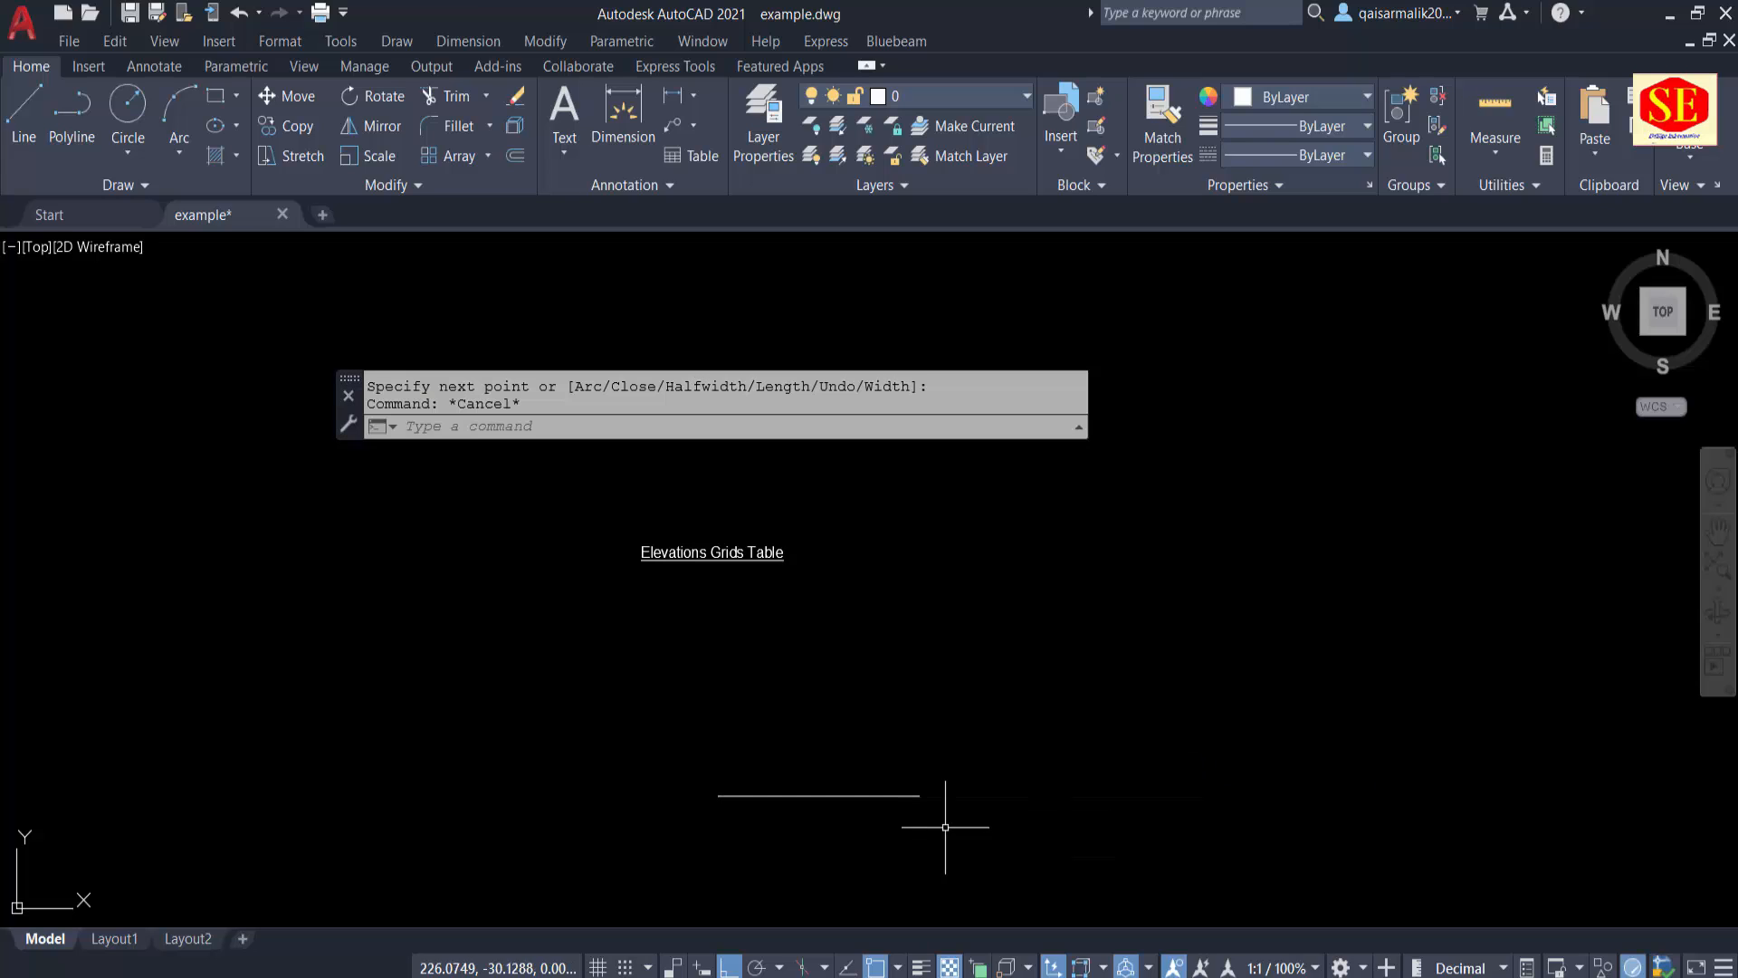
{"action": "scroll", "coordinate": [932, 815], "scroll_direction": "up", "scroll_amount": 2}
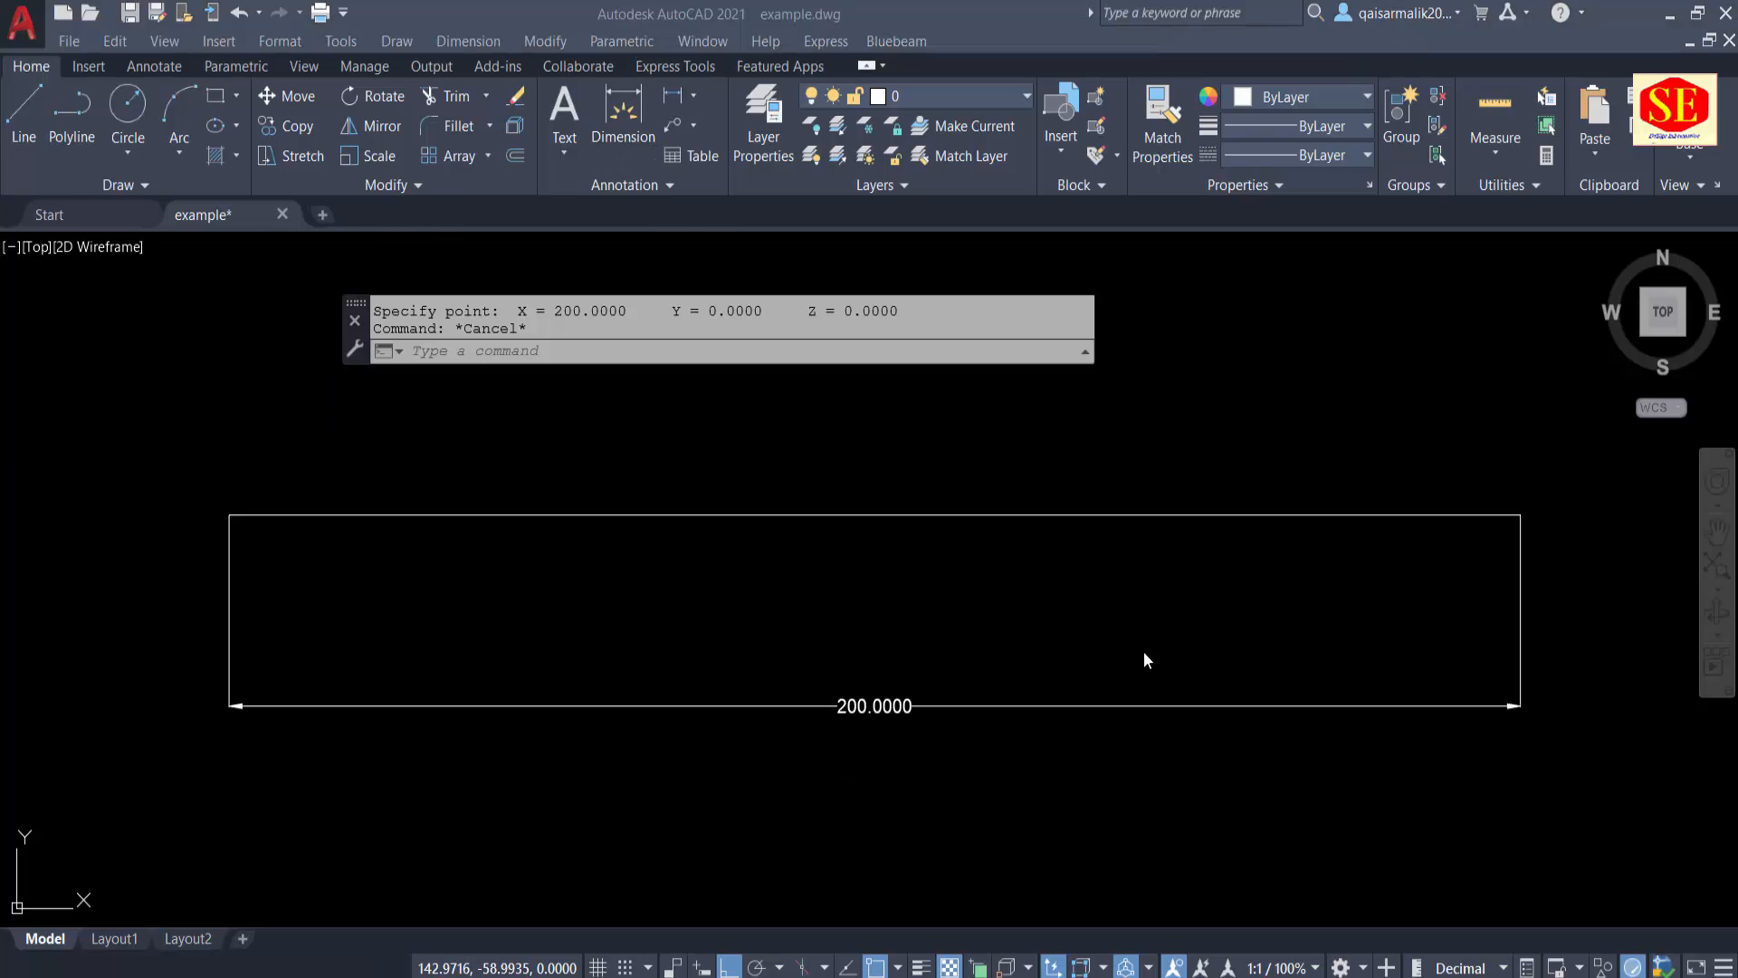
Step: Query the coordinates of the horizontal line's left and right endpoints with the ID command
{"action": "left_click", "coordinate": [784, 660]}
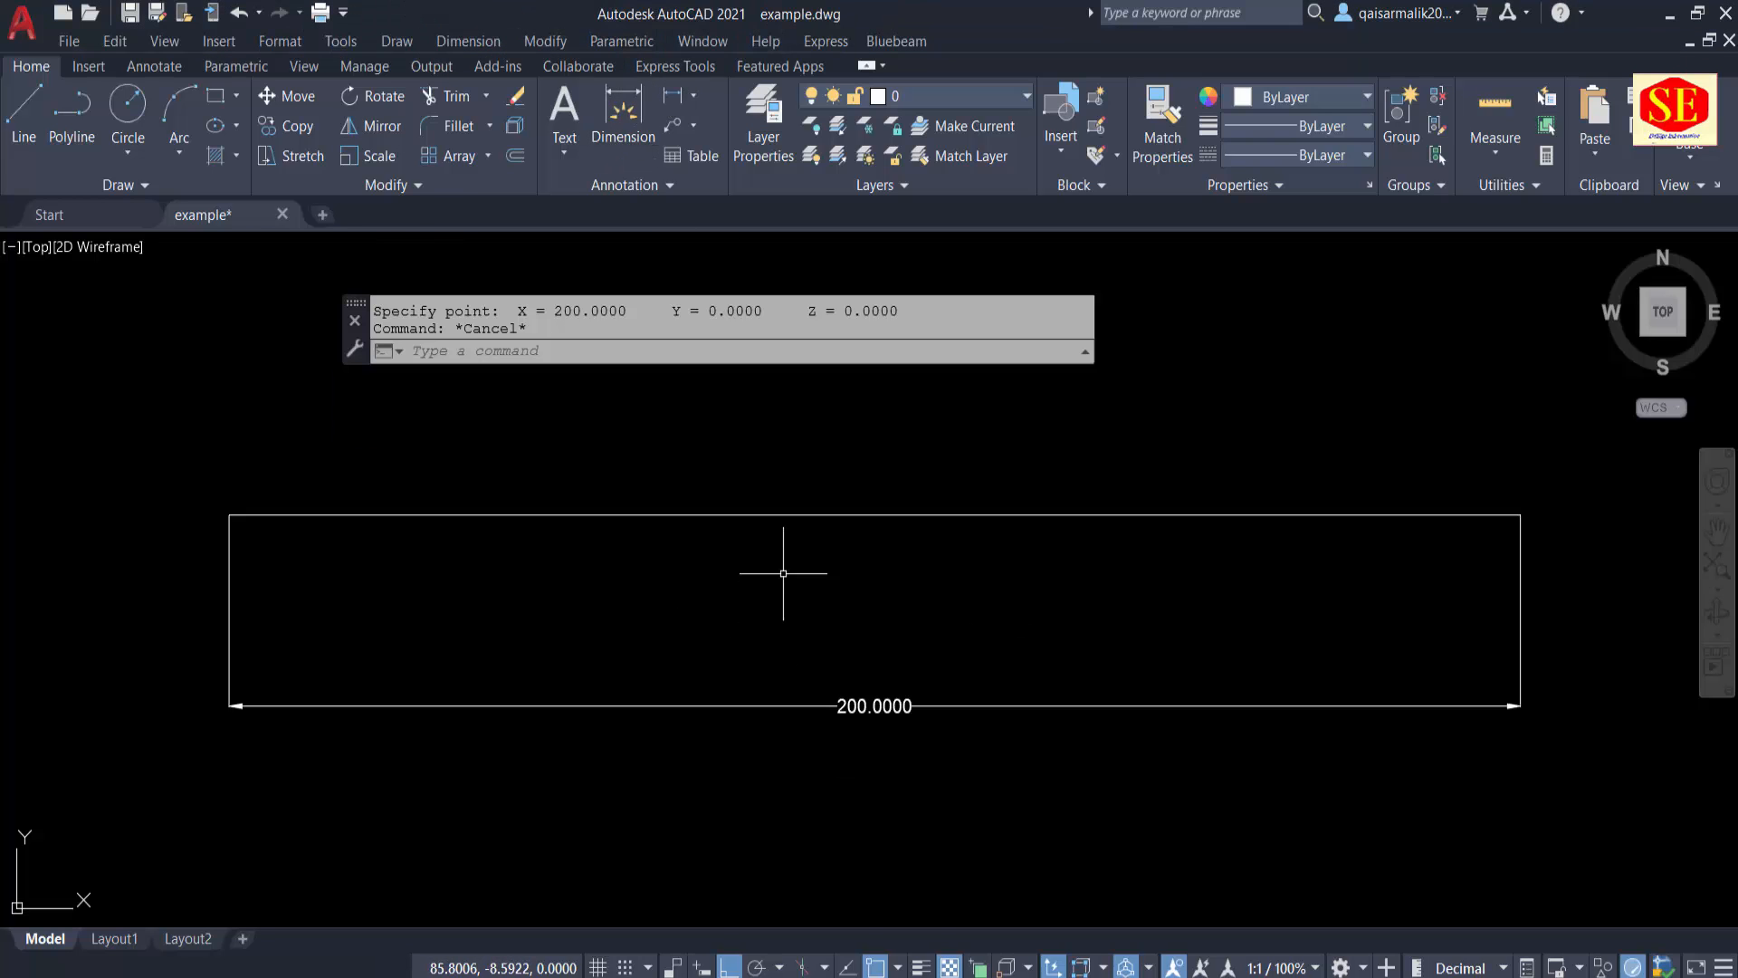
{"action": "key", "text": "Escape"}
{"action": "type", "text": "i"}
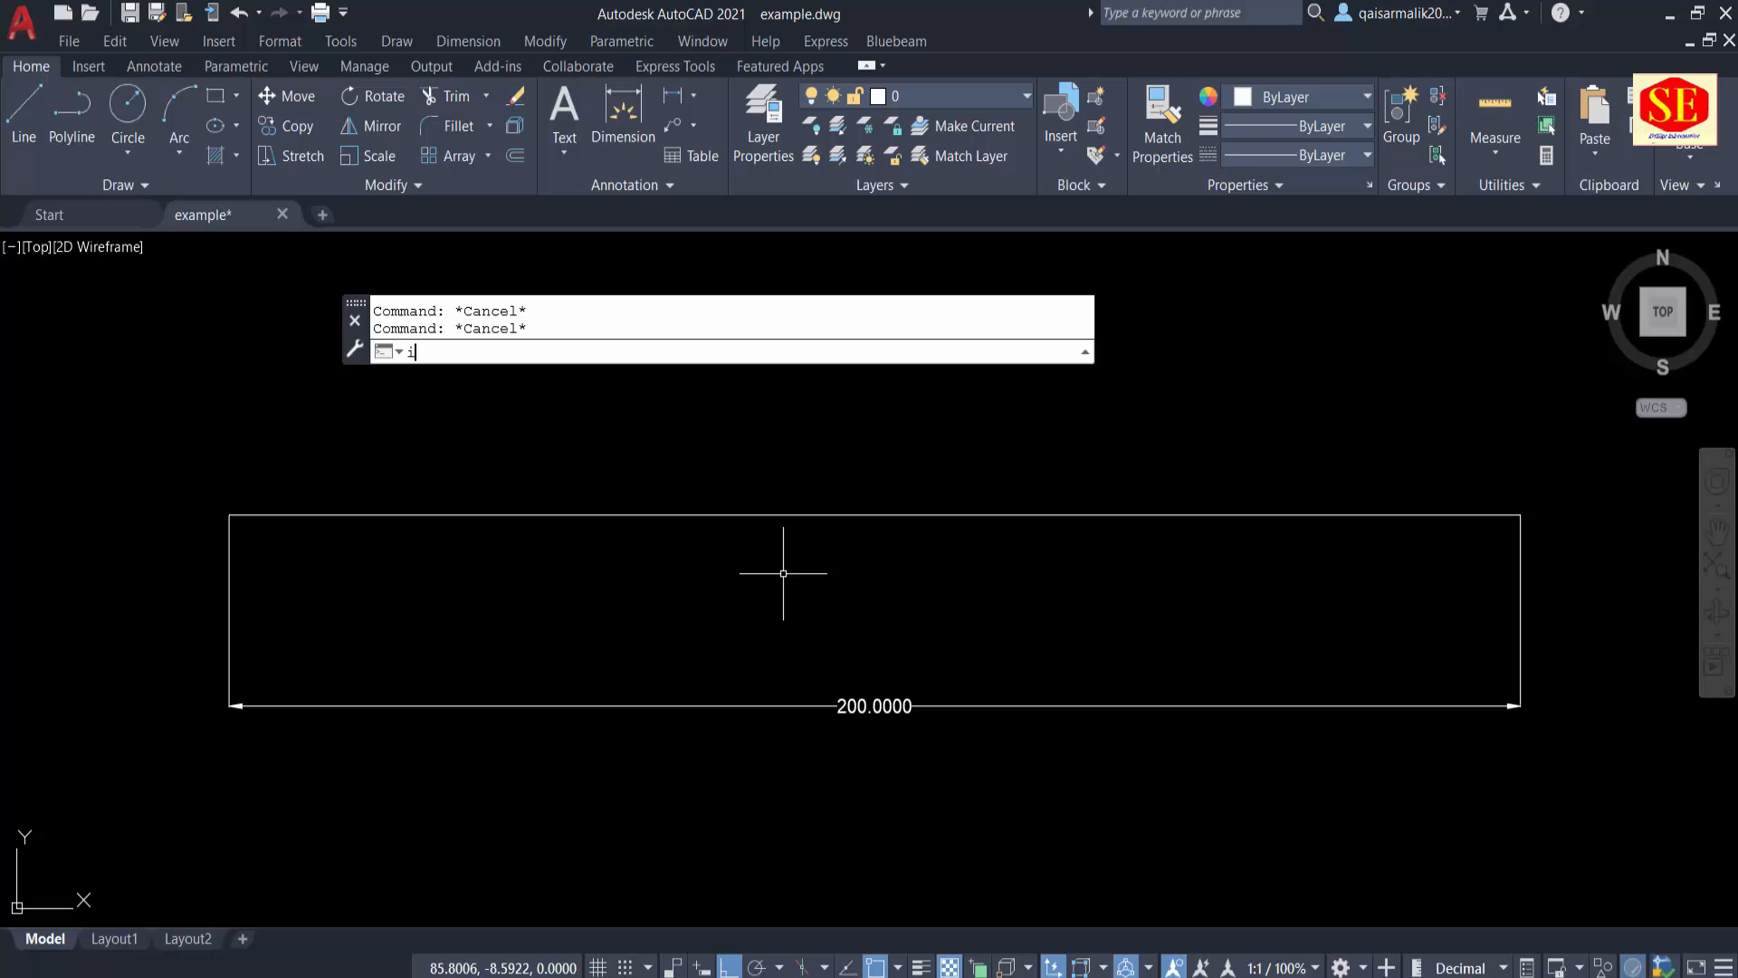
{"action": "type", "text": "d"}
{"action": "key", "text": "Return"}
{"action": "left_click", "coordinate": [225, 514]}
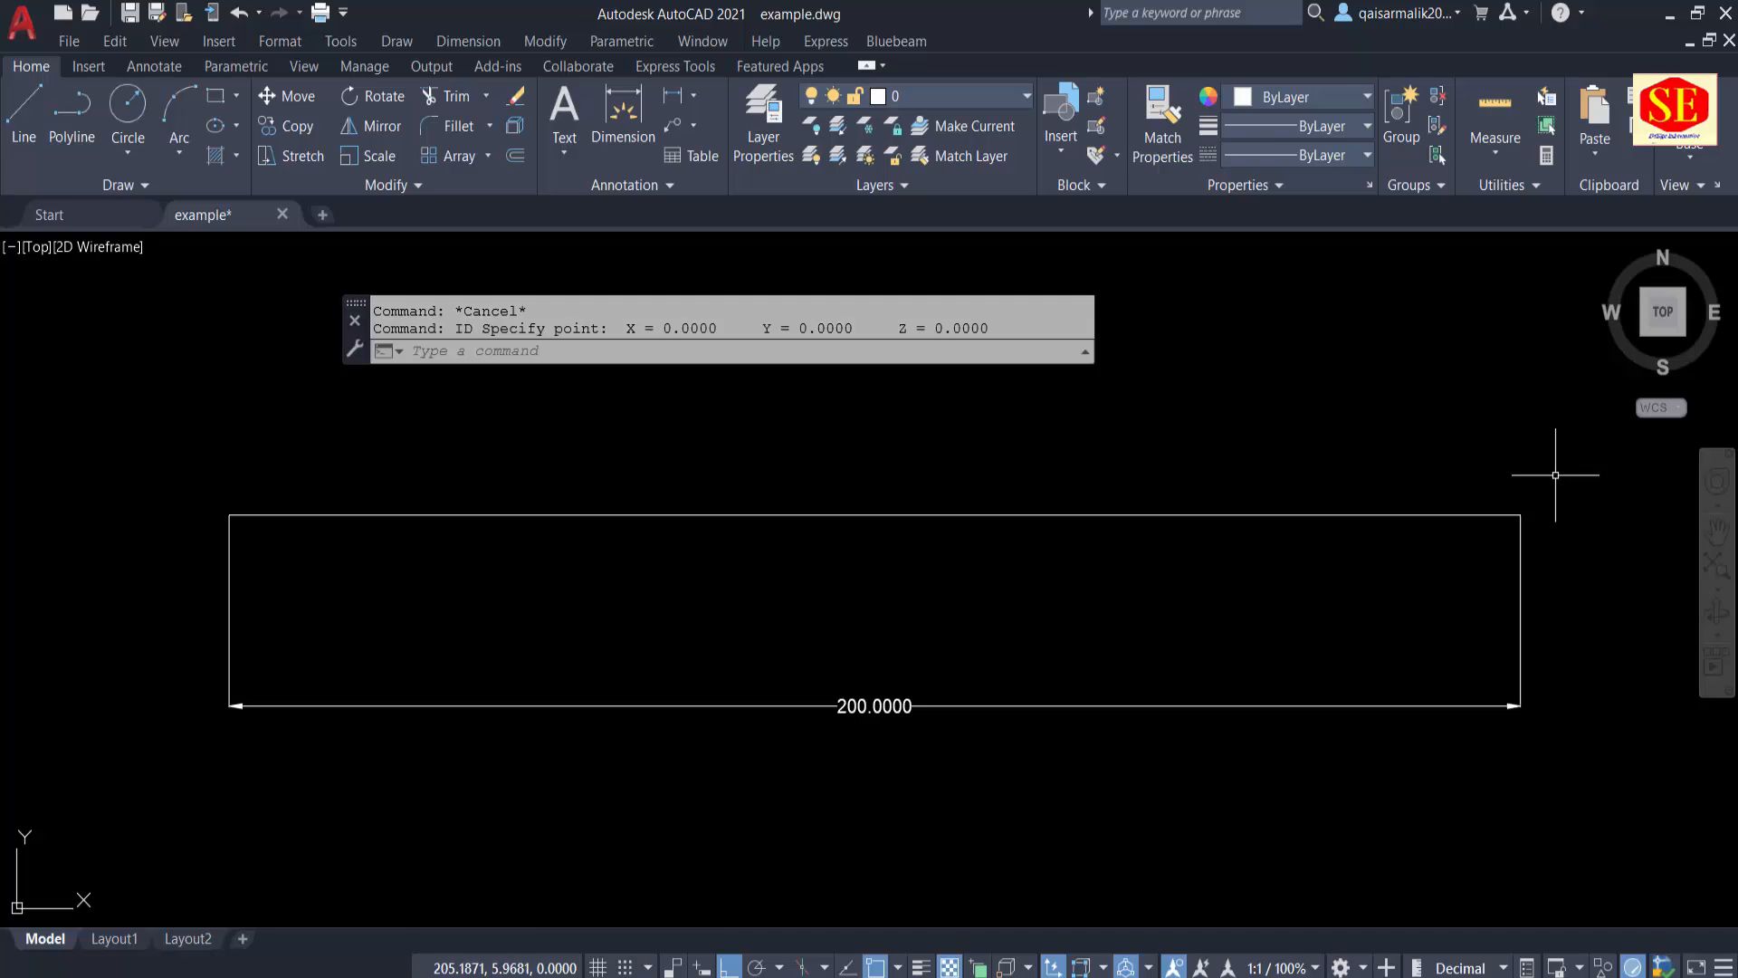
{"action": "key", "text": "Return"}
{"action": "left_click", "coordinate": [1518, 517]}
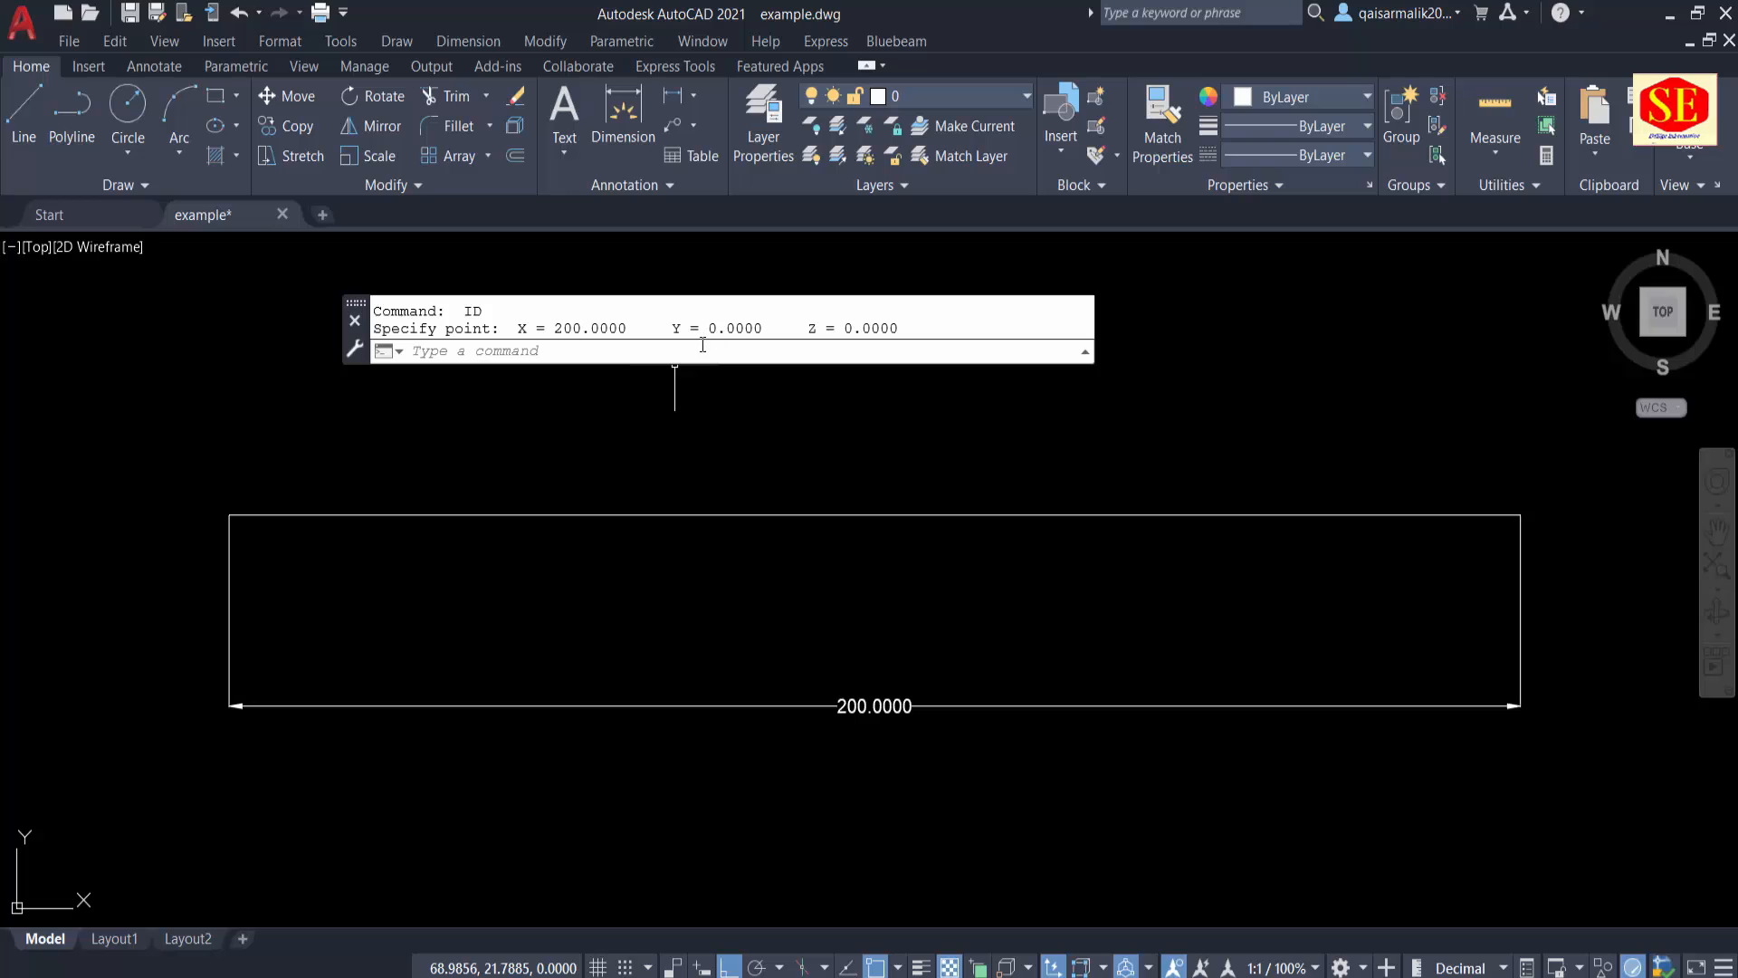
Step: Query the coordinates of the horizontal line's midpoint with the ID command
{"action": "left_click", "coordinate": [1340, 514]}
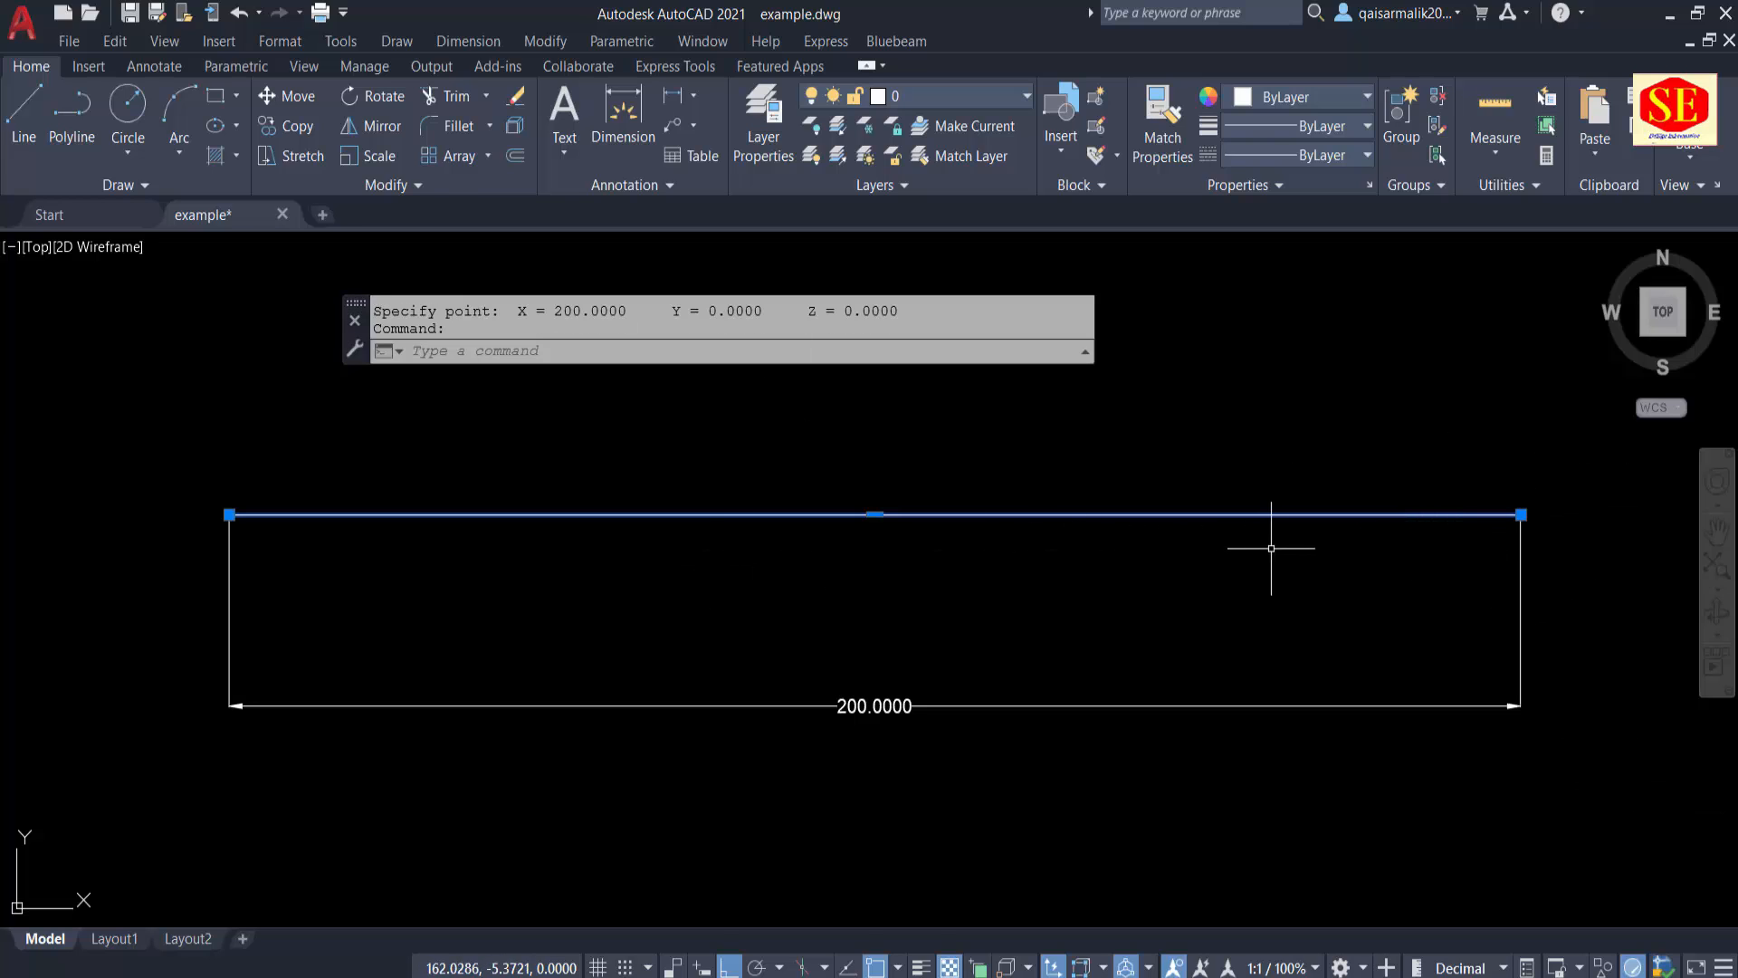
{"action": "type", "text": "ID"}
{"action": "key", "text": "Return"}
{"action": "left_click", "coordinate": [875, 517]}
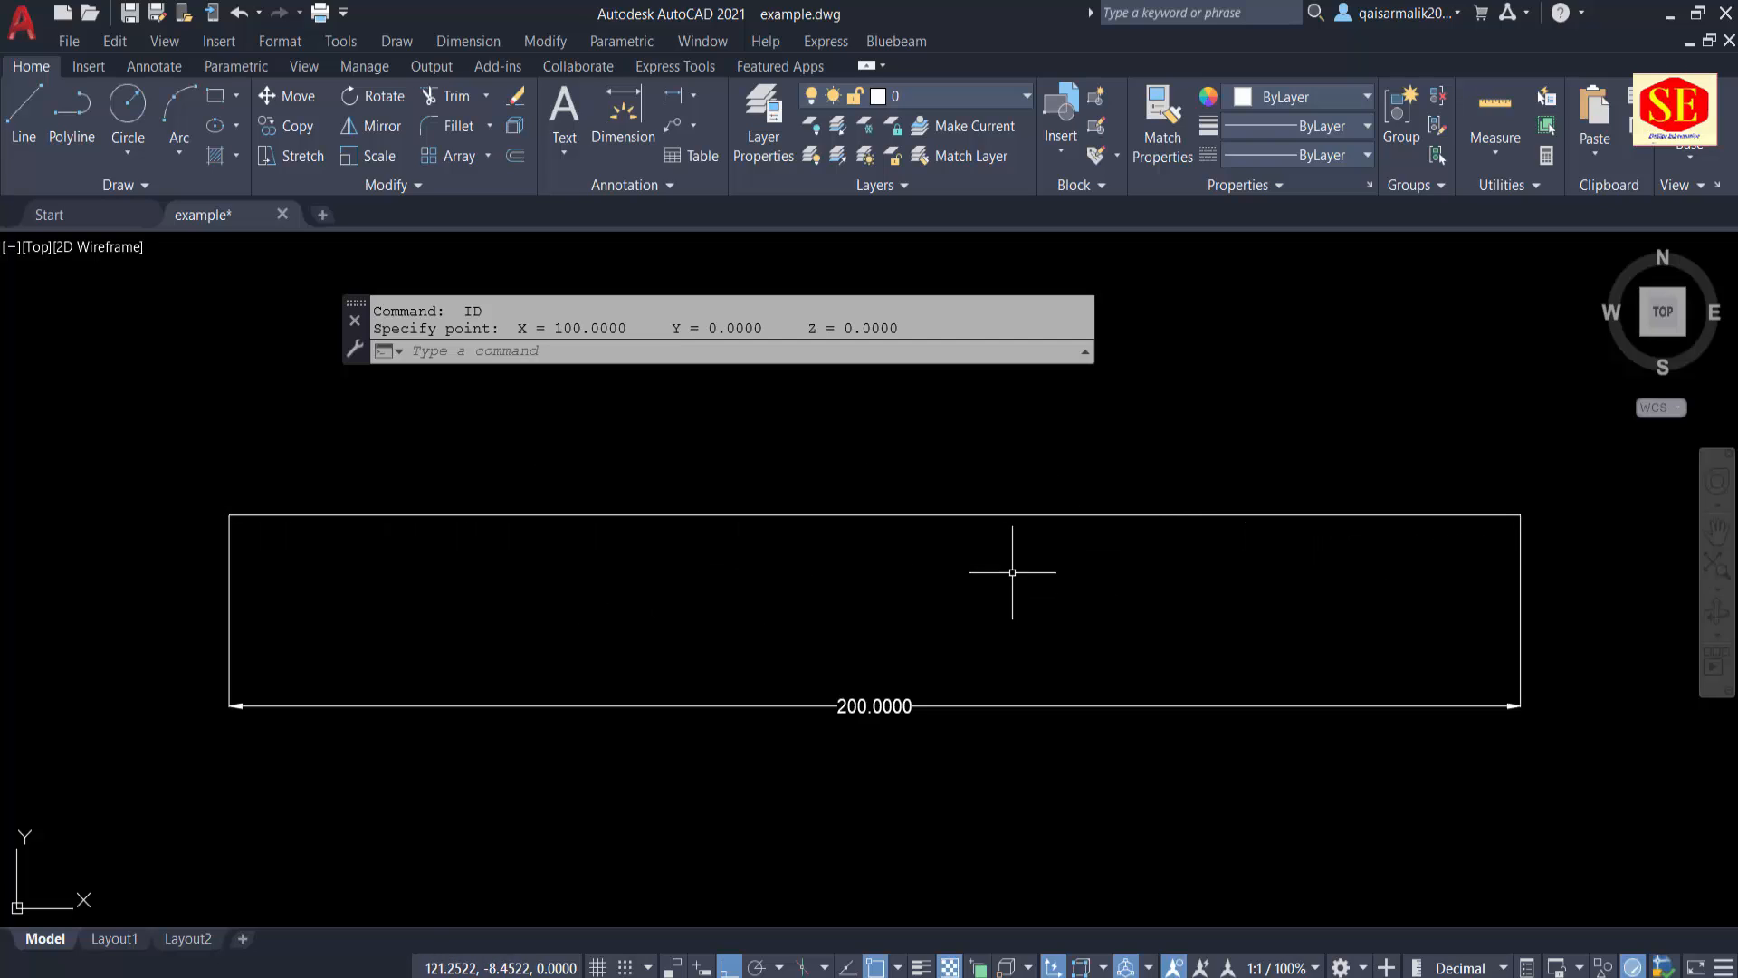
Step: Draw a vertical line 200 units upward from the horizontal line's midpoint
{"action": "scroll", "coordinate": [728, 653], "scroll_direction": "down", "scroll_amount": 1}
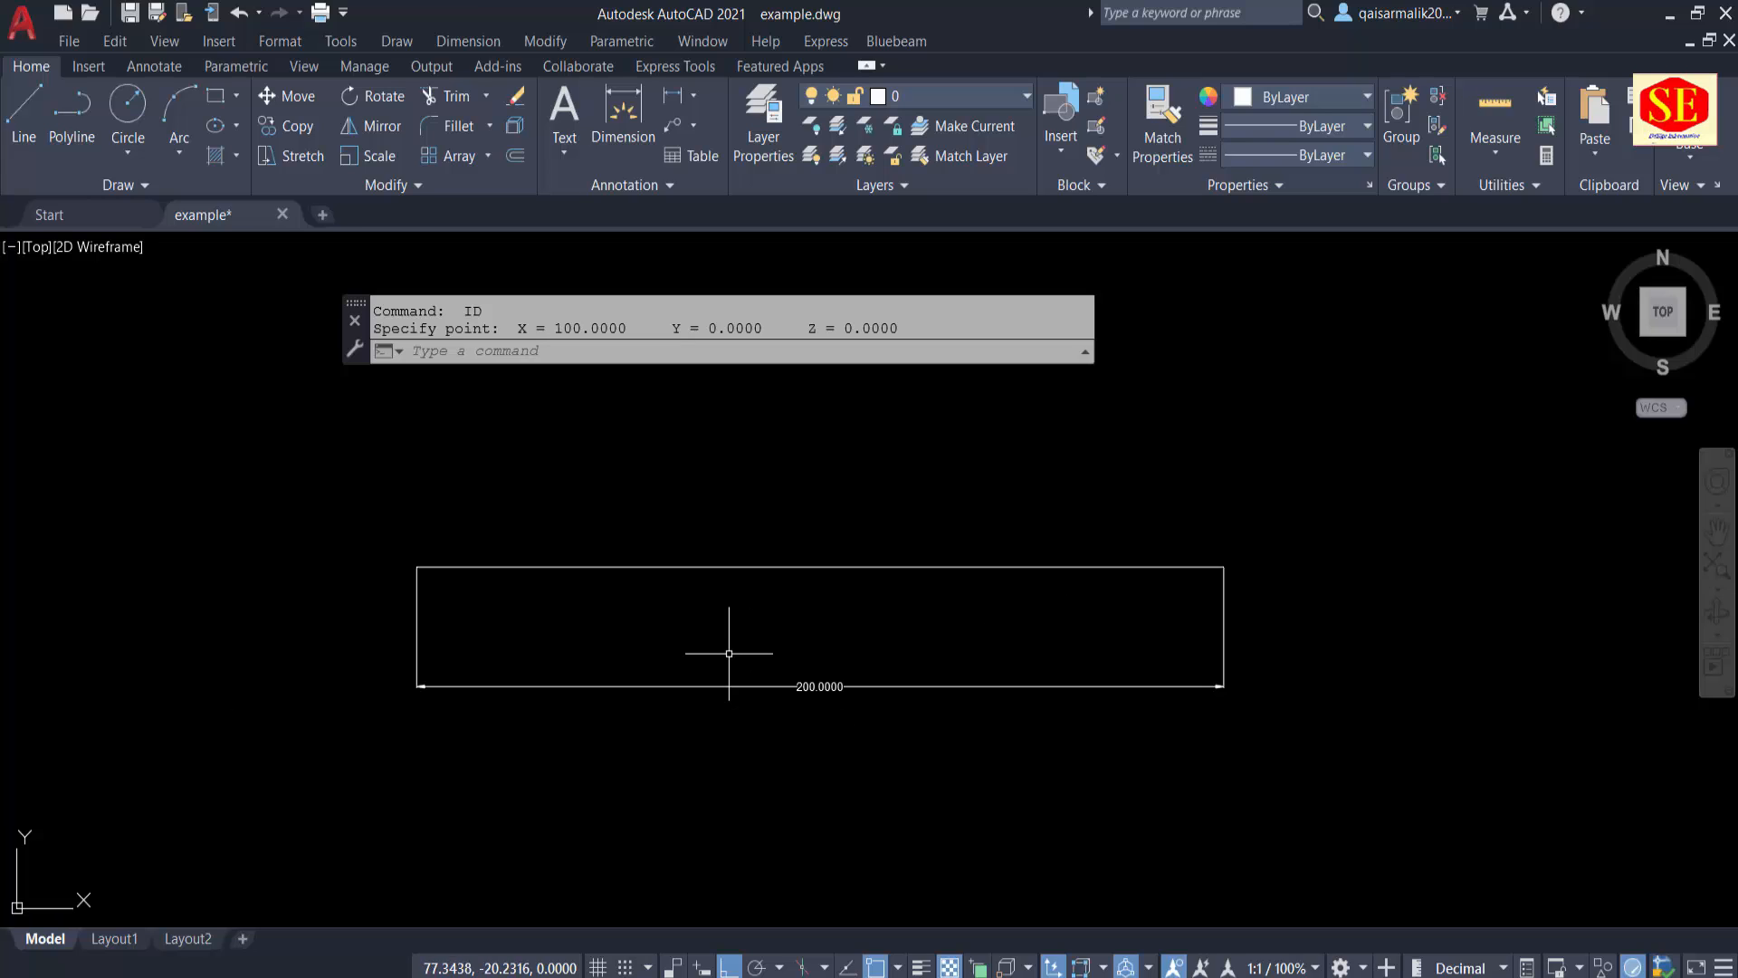
{"action": "type", "text": "L"}
{"action": "key", "text": "Return"}
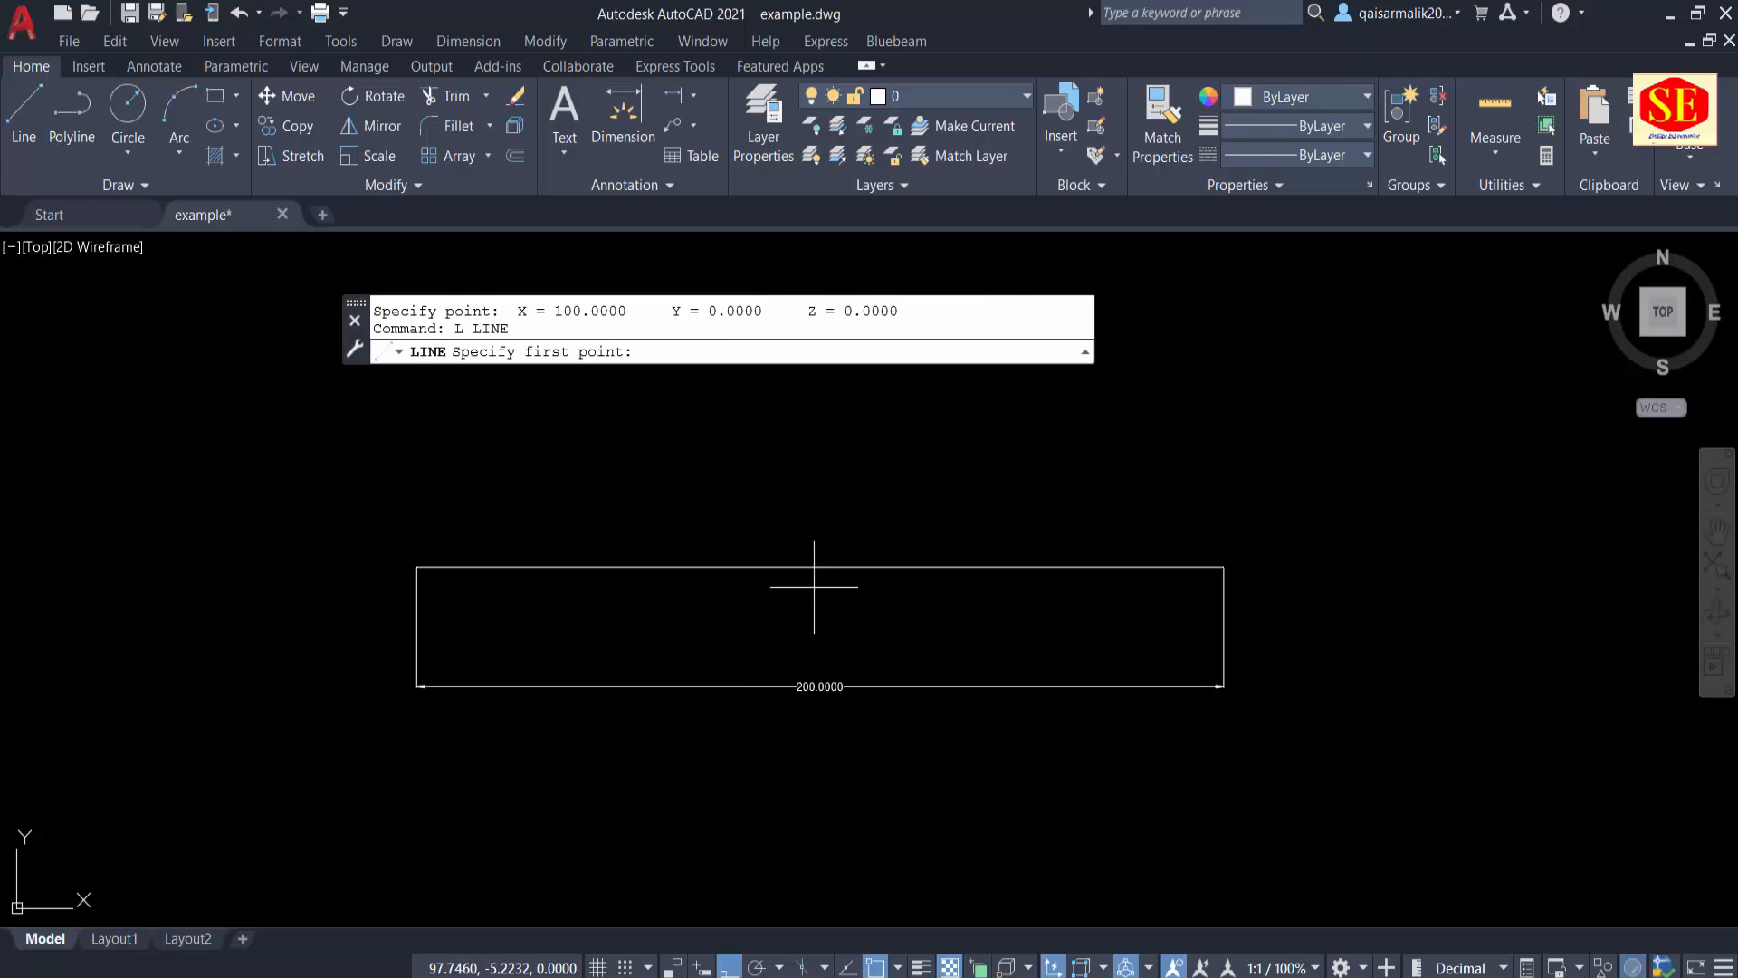
{"action": "left_click", "coordinate": [820, 566]}
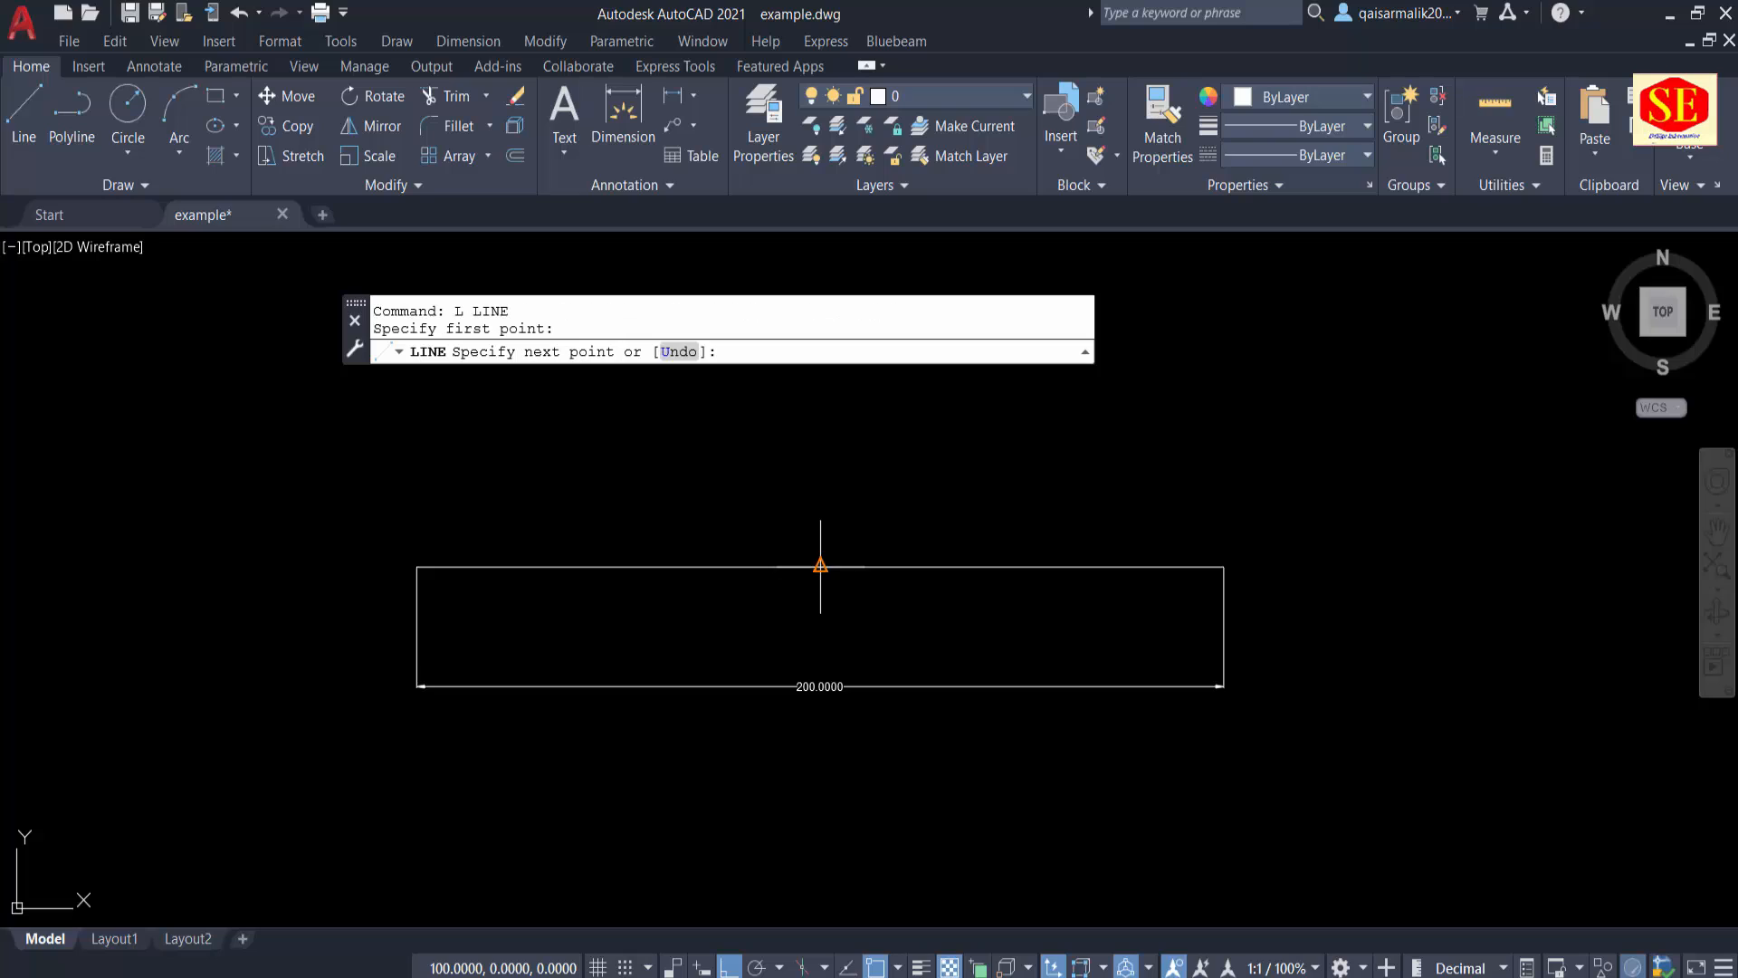
{"action": "middle_click_drag", "start_coordinate": [820, 566], "coordinate": [843, 594]}
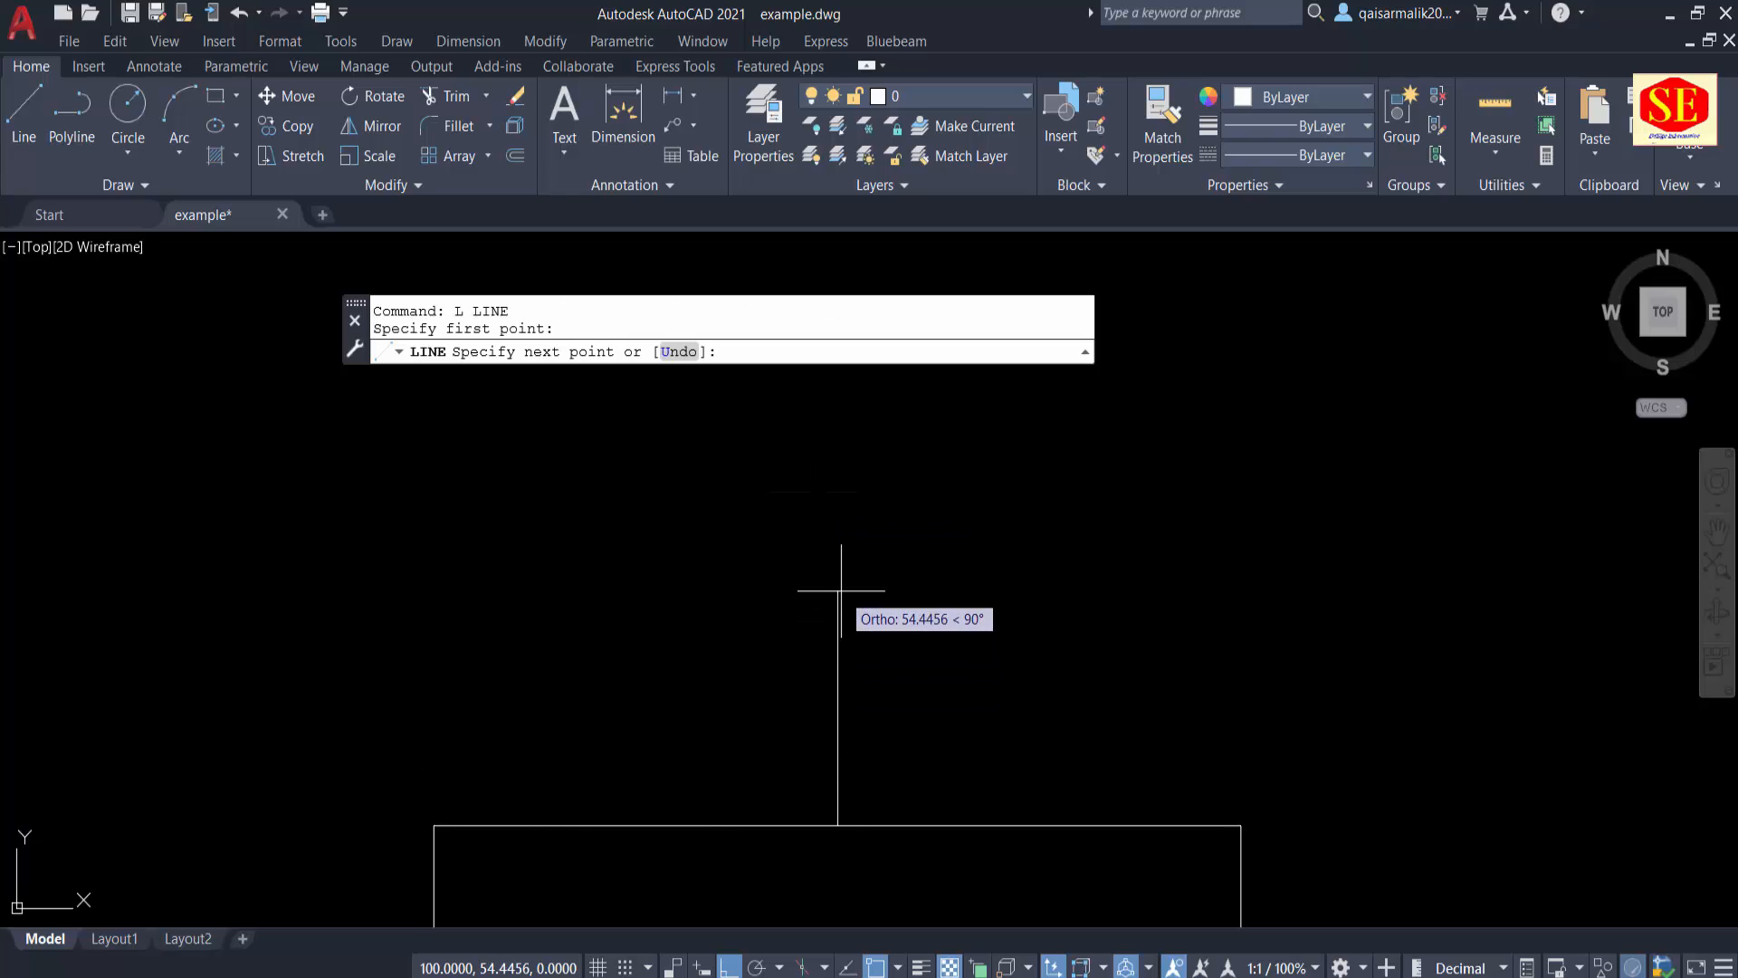
{"action": "type", "text": "200"}
{"action": "key", "text": "Return"}
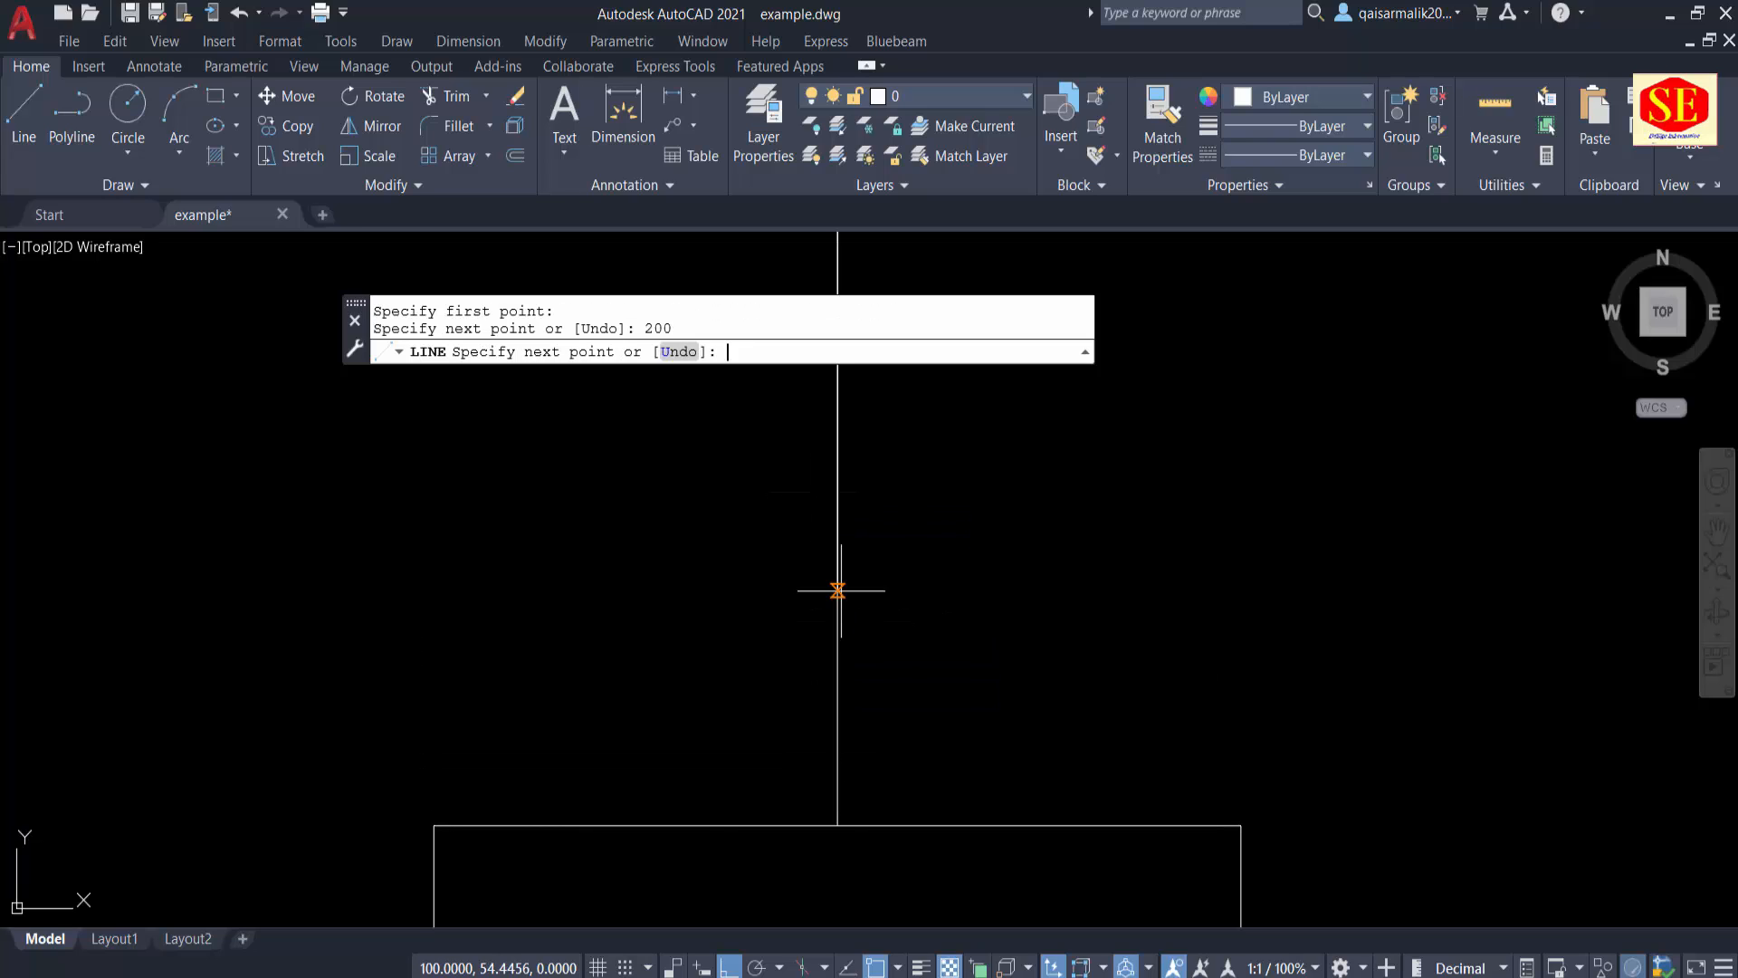
{"action": "key", "text": "Escape"}
{"action": "scroll", "coordinate": [885, 596], "scroll_direction": "down", "scroll_amount": 3}
{"action": "middle_click_drag", "start_coordinate": [898, 527], "coordinate": [909, 690]}
{"action": "left_click", "coordinate": [879, 618]}
{"action": "middle_click_drag", "start_coordinate": [938, 766], "coordinate": [983, 681]}
{"action": "scroll", "coordinate": [983, 681], "scroll_direction": "up", "scroll_amount": 2}
{"action": "key", "text": "Escape"}
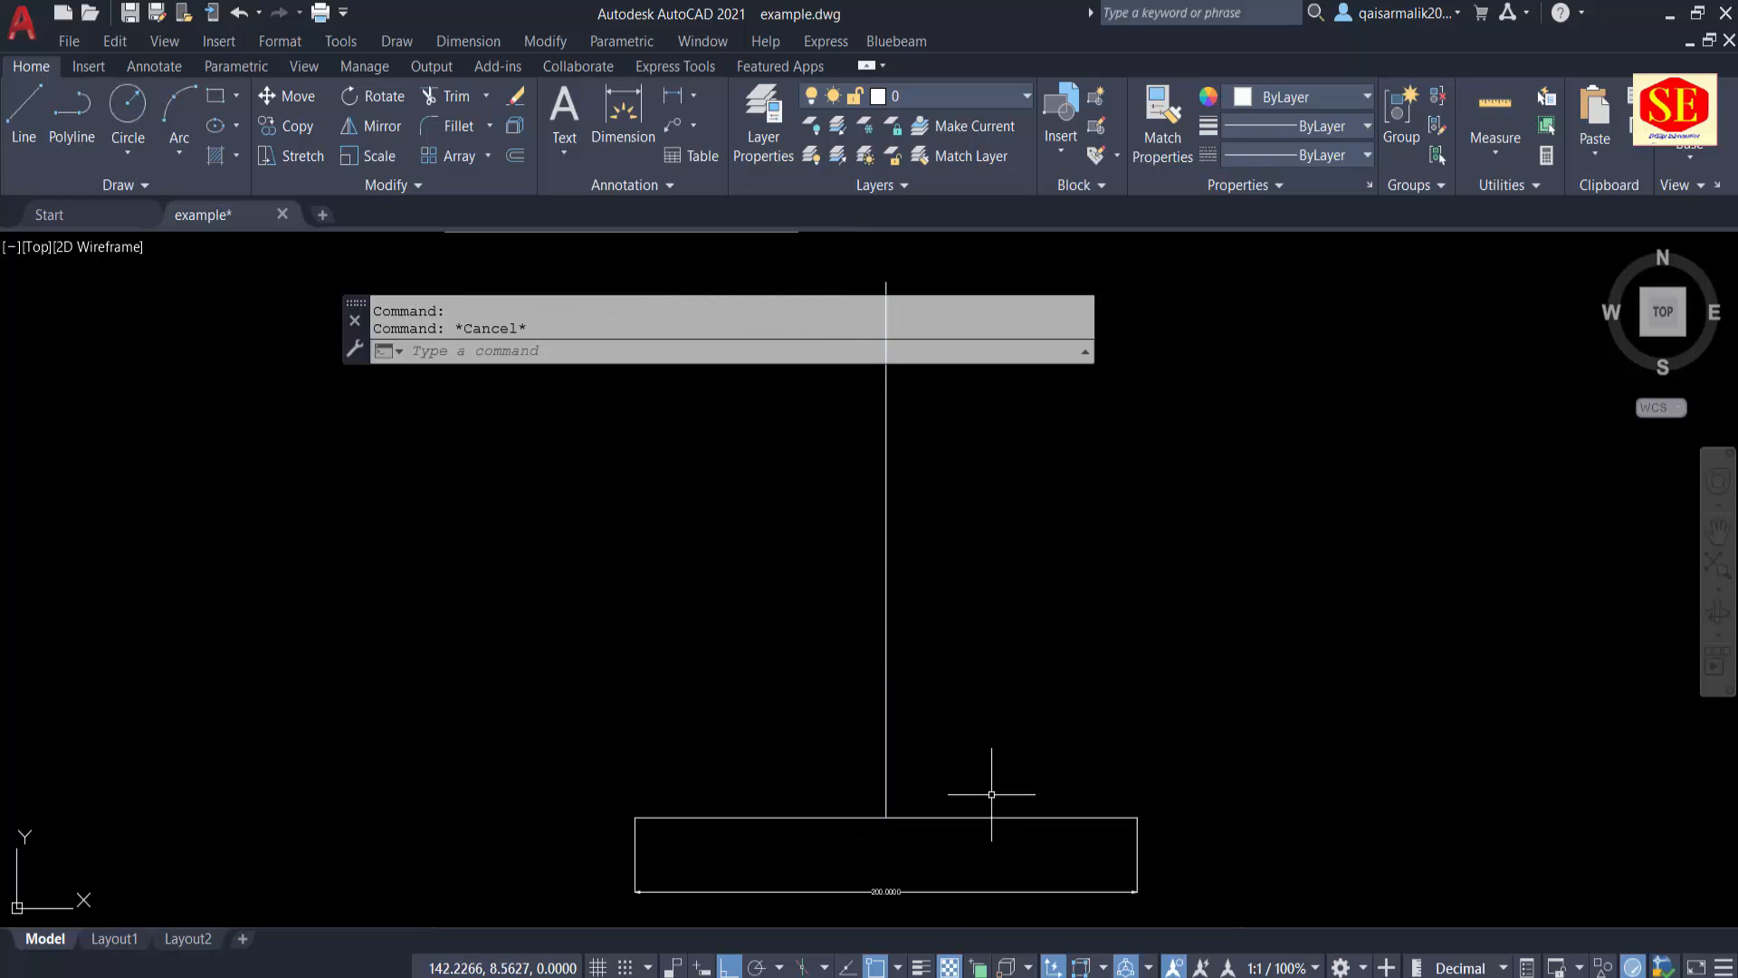
Step: Erase the vertical line standing on the horizontal line's midpoint
{"action": "left_click", "coordinate": [979, 824]}
{"action": "left_click", "coordinate": [970, 815]}
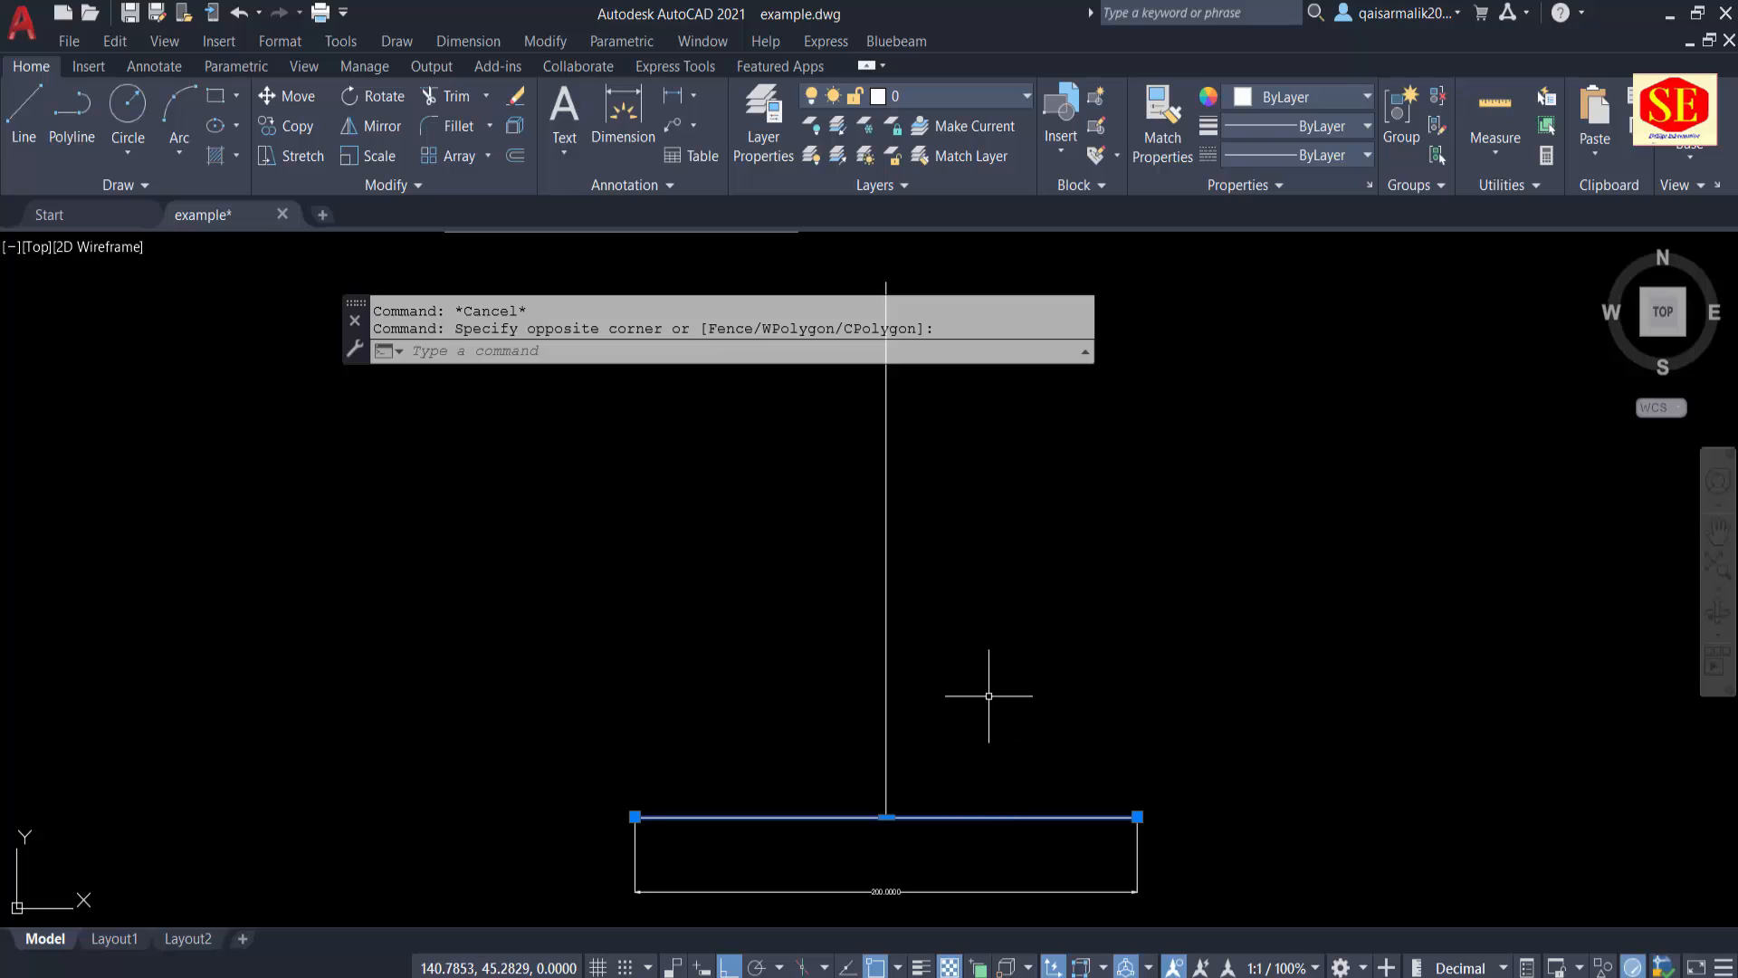
{"action": "key", "text": "Escape"}
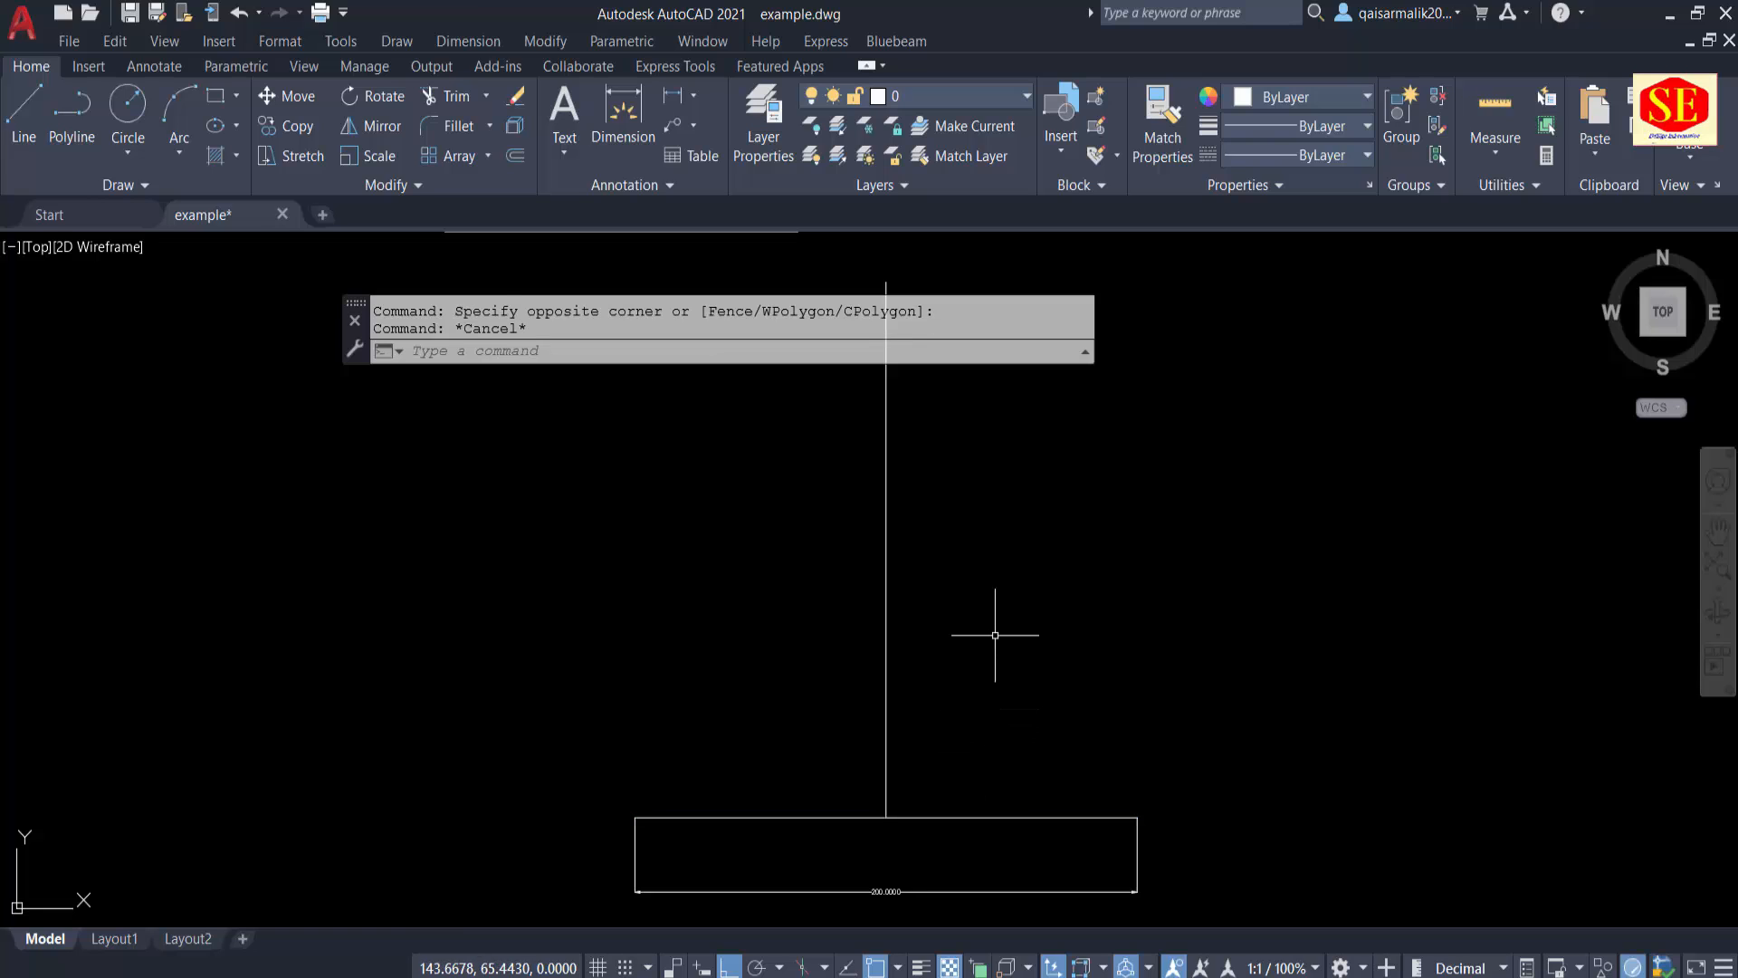
{"action": "left_click", "coordinate": [1001, 632]}
{"action": "left_click", "coordinate": [831, 596]}
{"action": "type", "text": "e"}
{"action": "key", "text": "Return"}
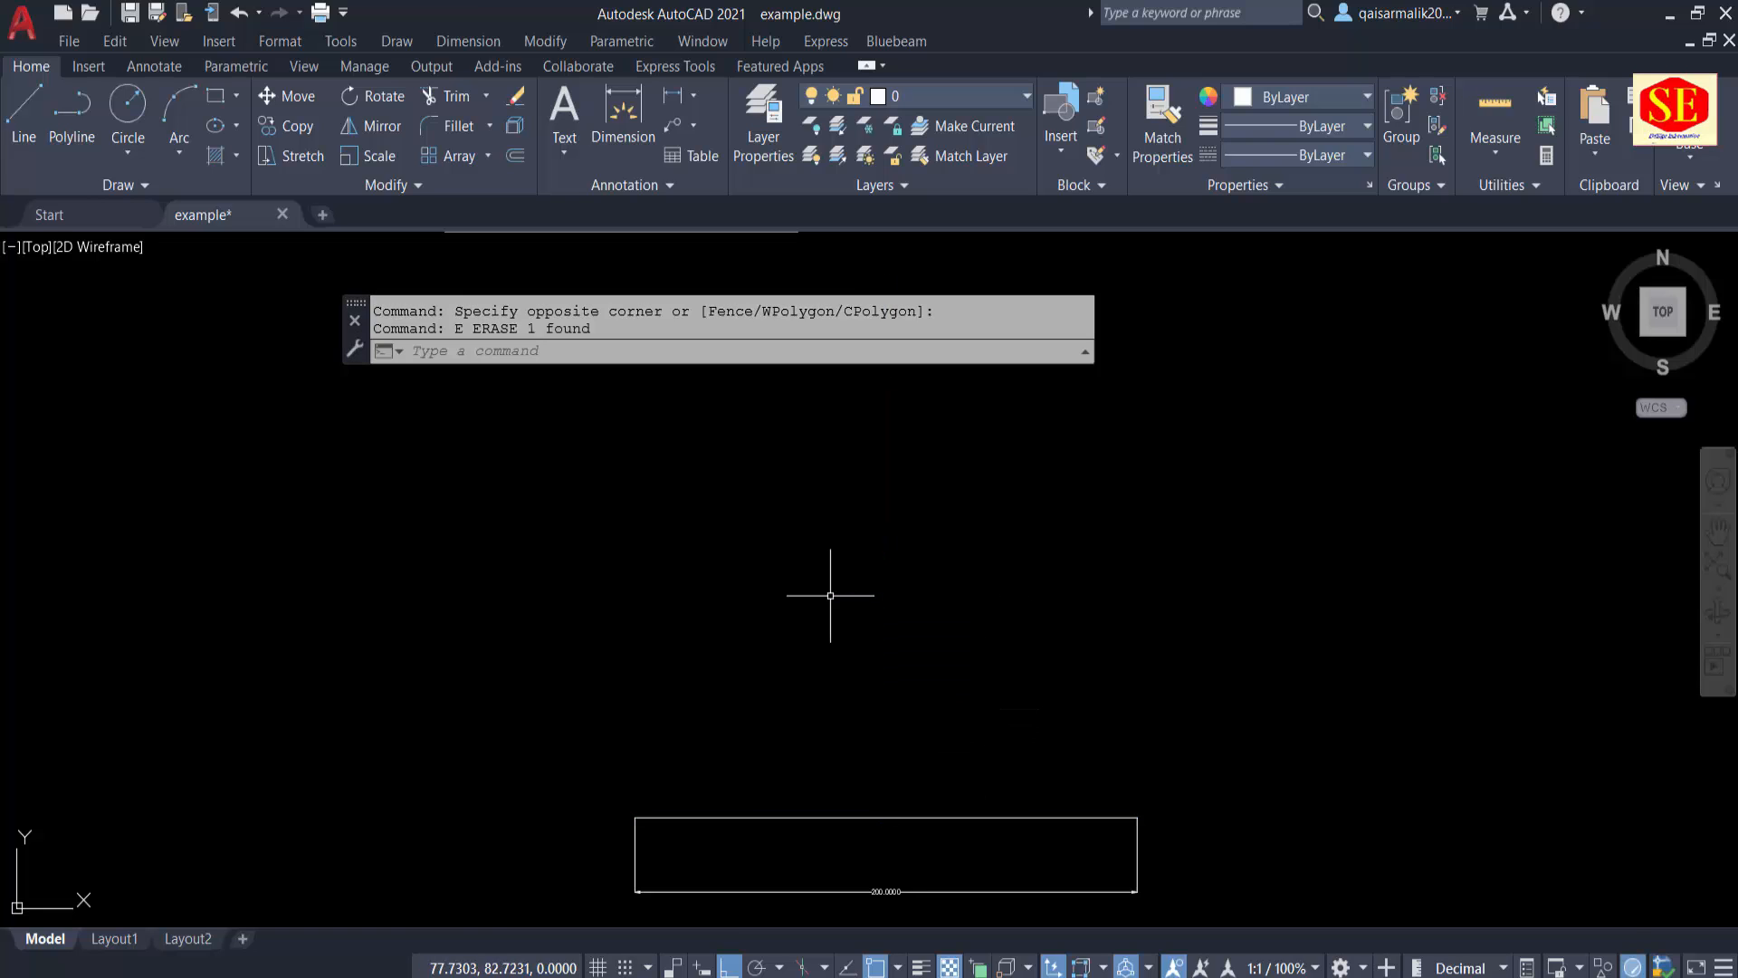
Step: Draw a vertical line 100 units upward from the horizontal line's midpoint
{"action": "type", "text": "l"}
{"action": "key", "text": "Return"}
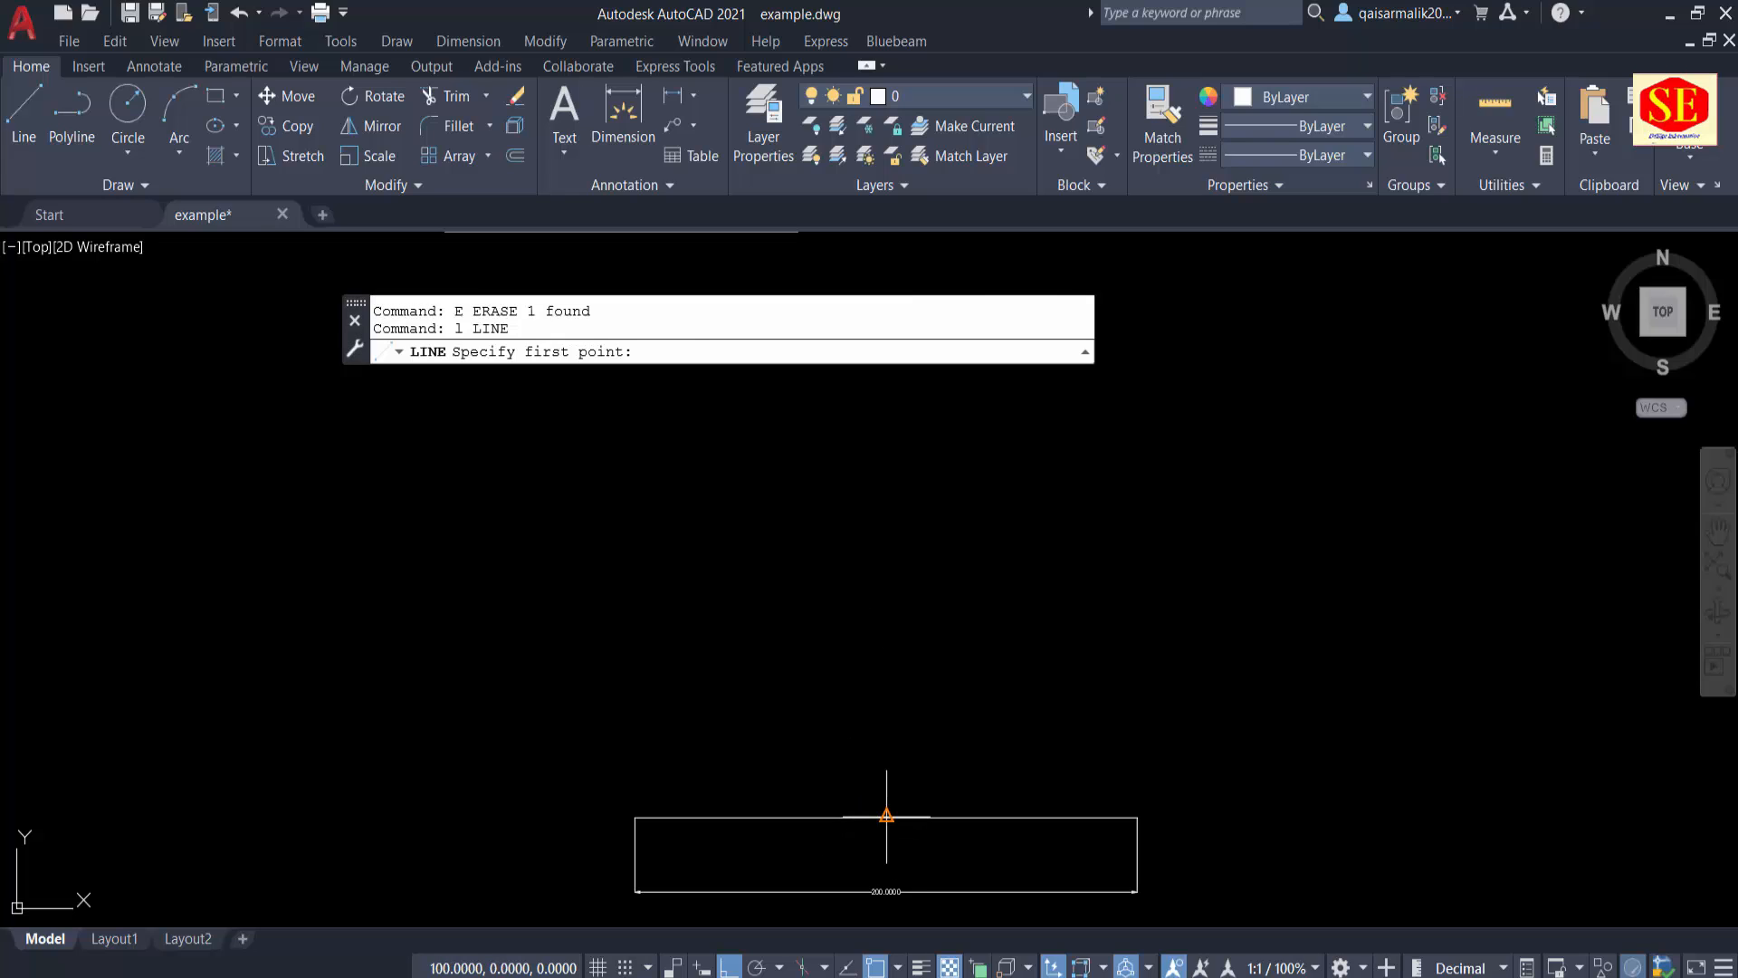
{"action": "left_click", "coordinate": [887, 818]}
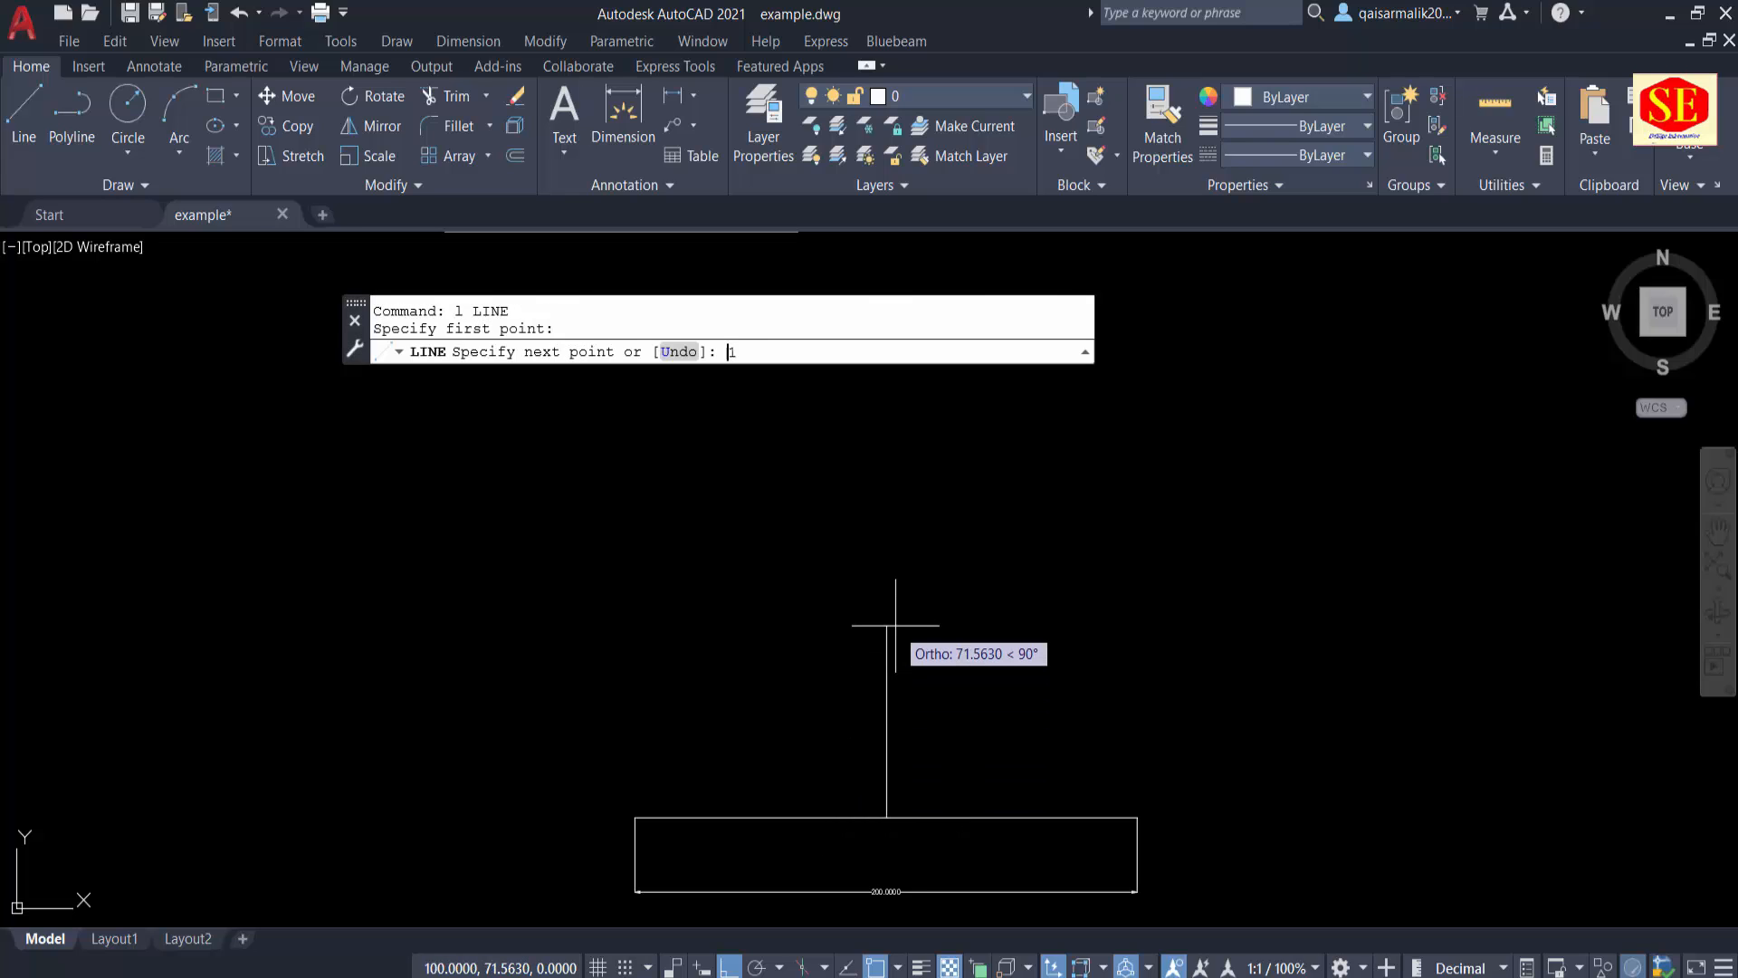
{"action": "key", "text": "Return"}
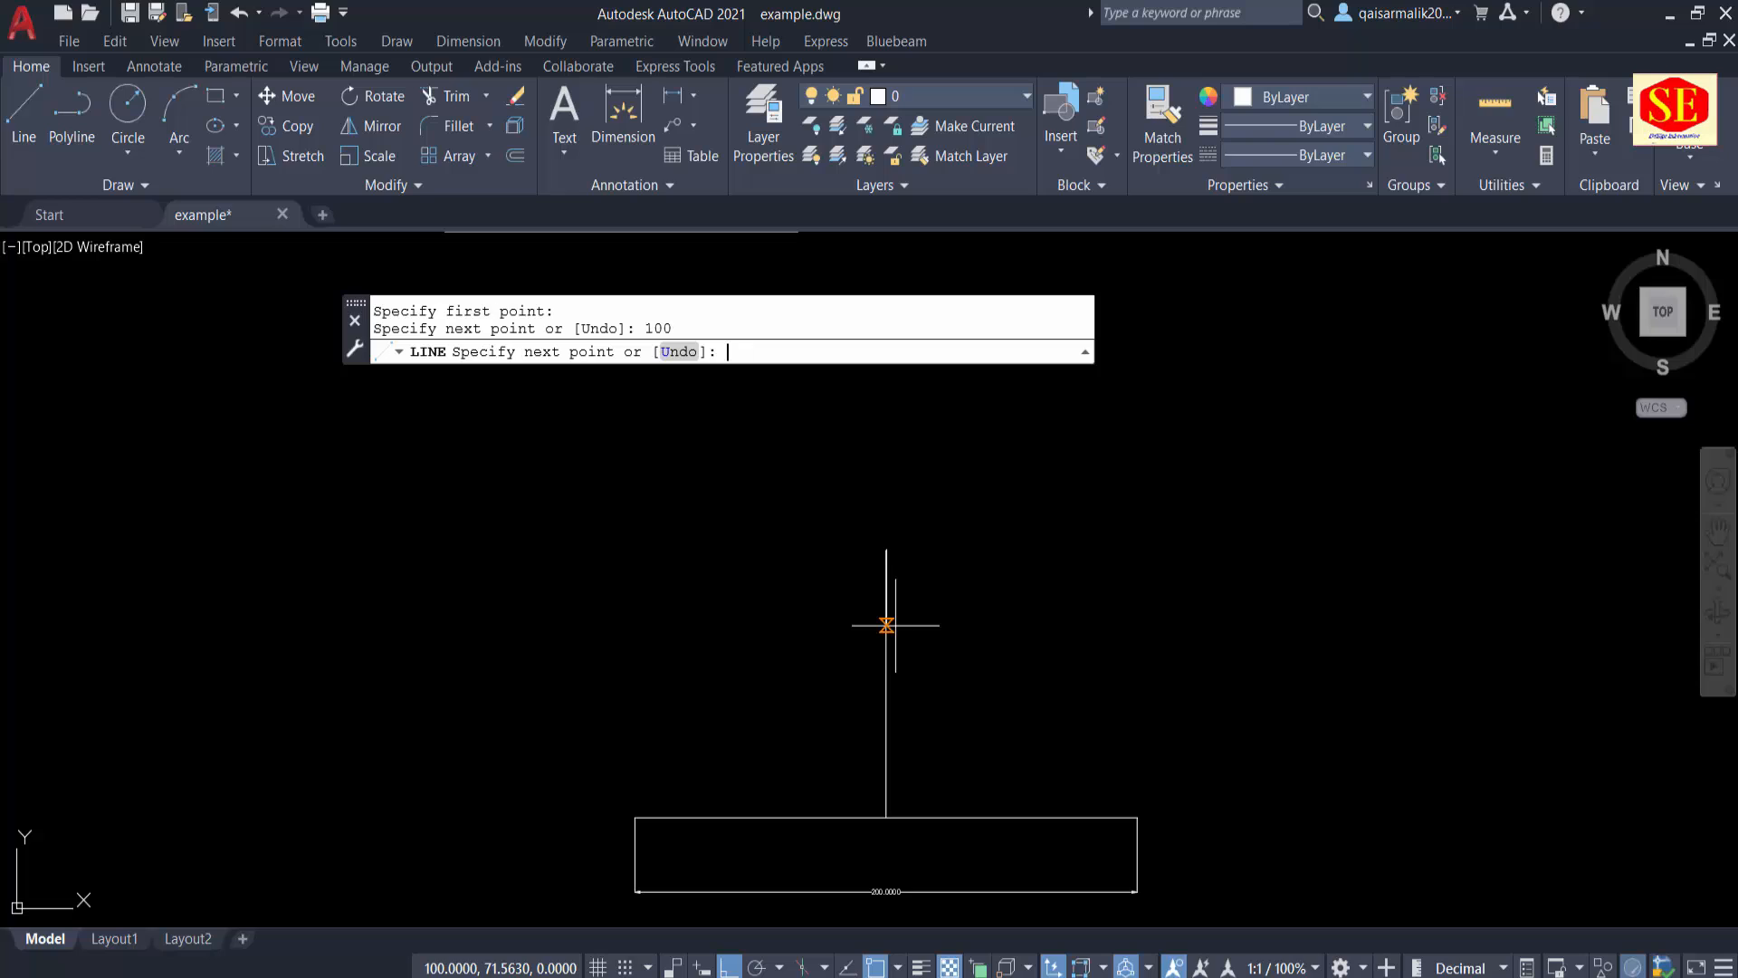
{"action": "key", "text": "Escape"}
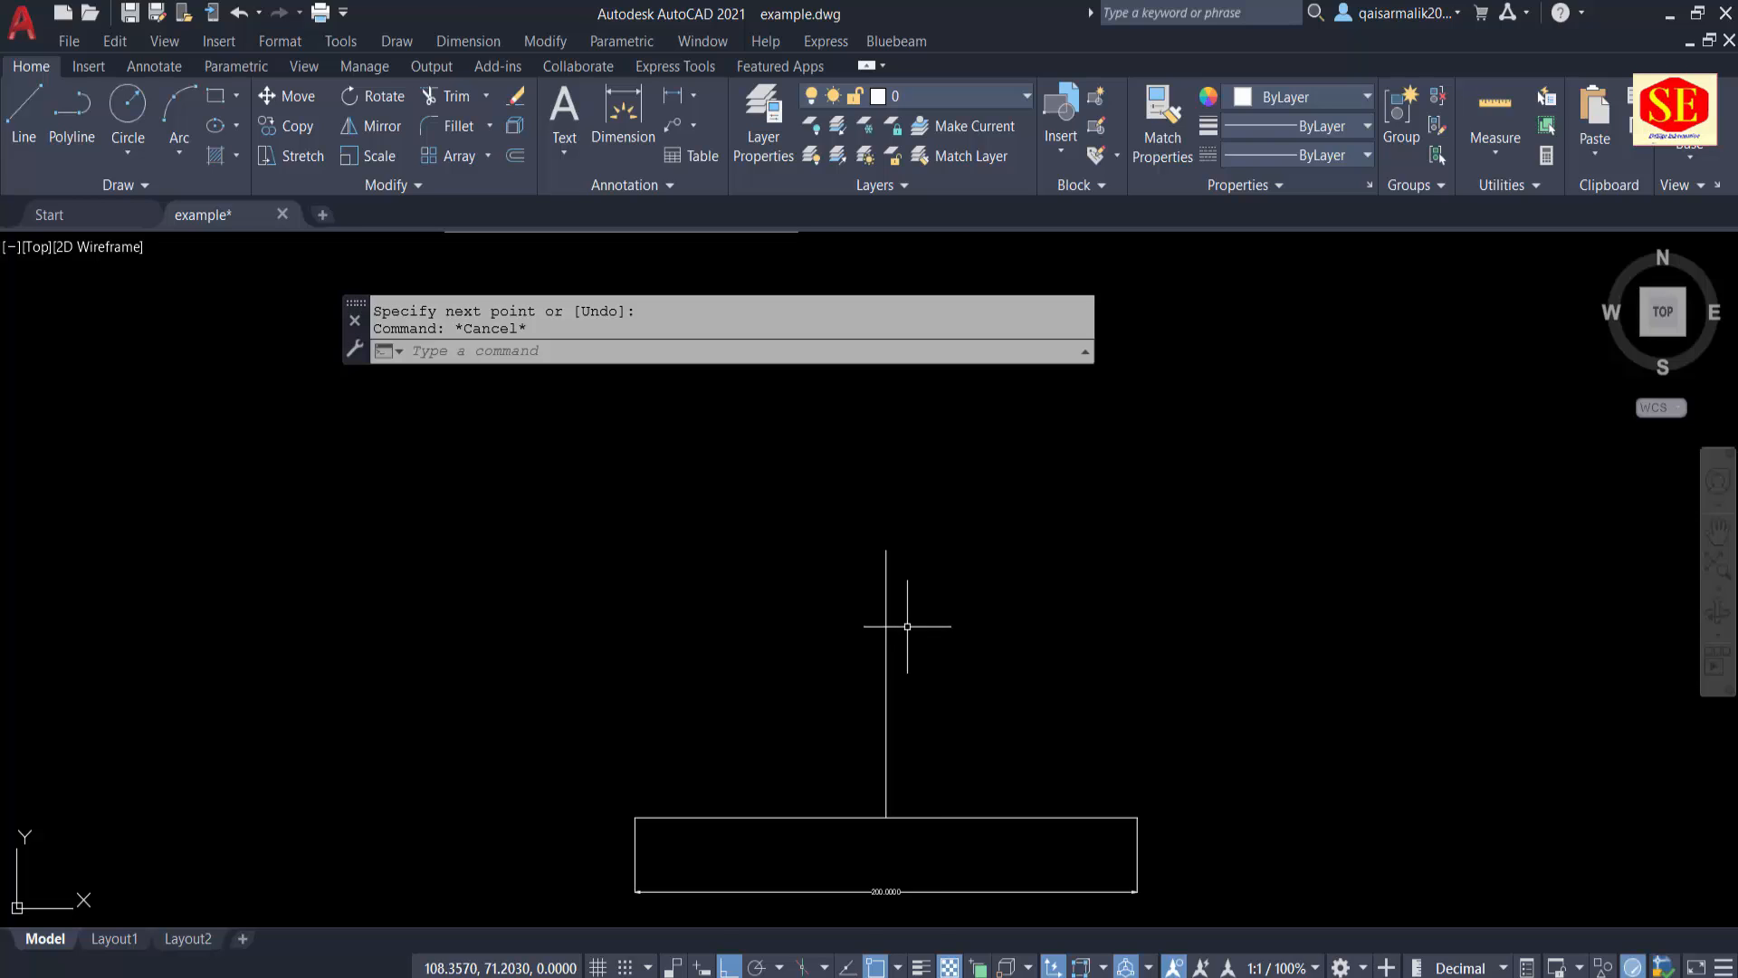
Step: Erase the length dimension below the horizontal line
{"action": "middle_click_drag", "start_coordinate": [900, 858], "coordinate": [900, 803]}
{"action": "left_click_drag", "start_coordinate": [900, 803], "coordinate": [836, 882]}
{"action": "type", "text": "E"}
{"action": "key", "text": "Return"}
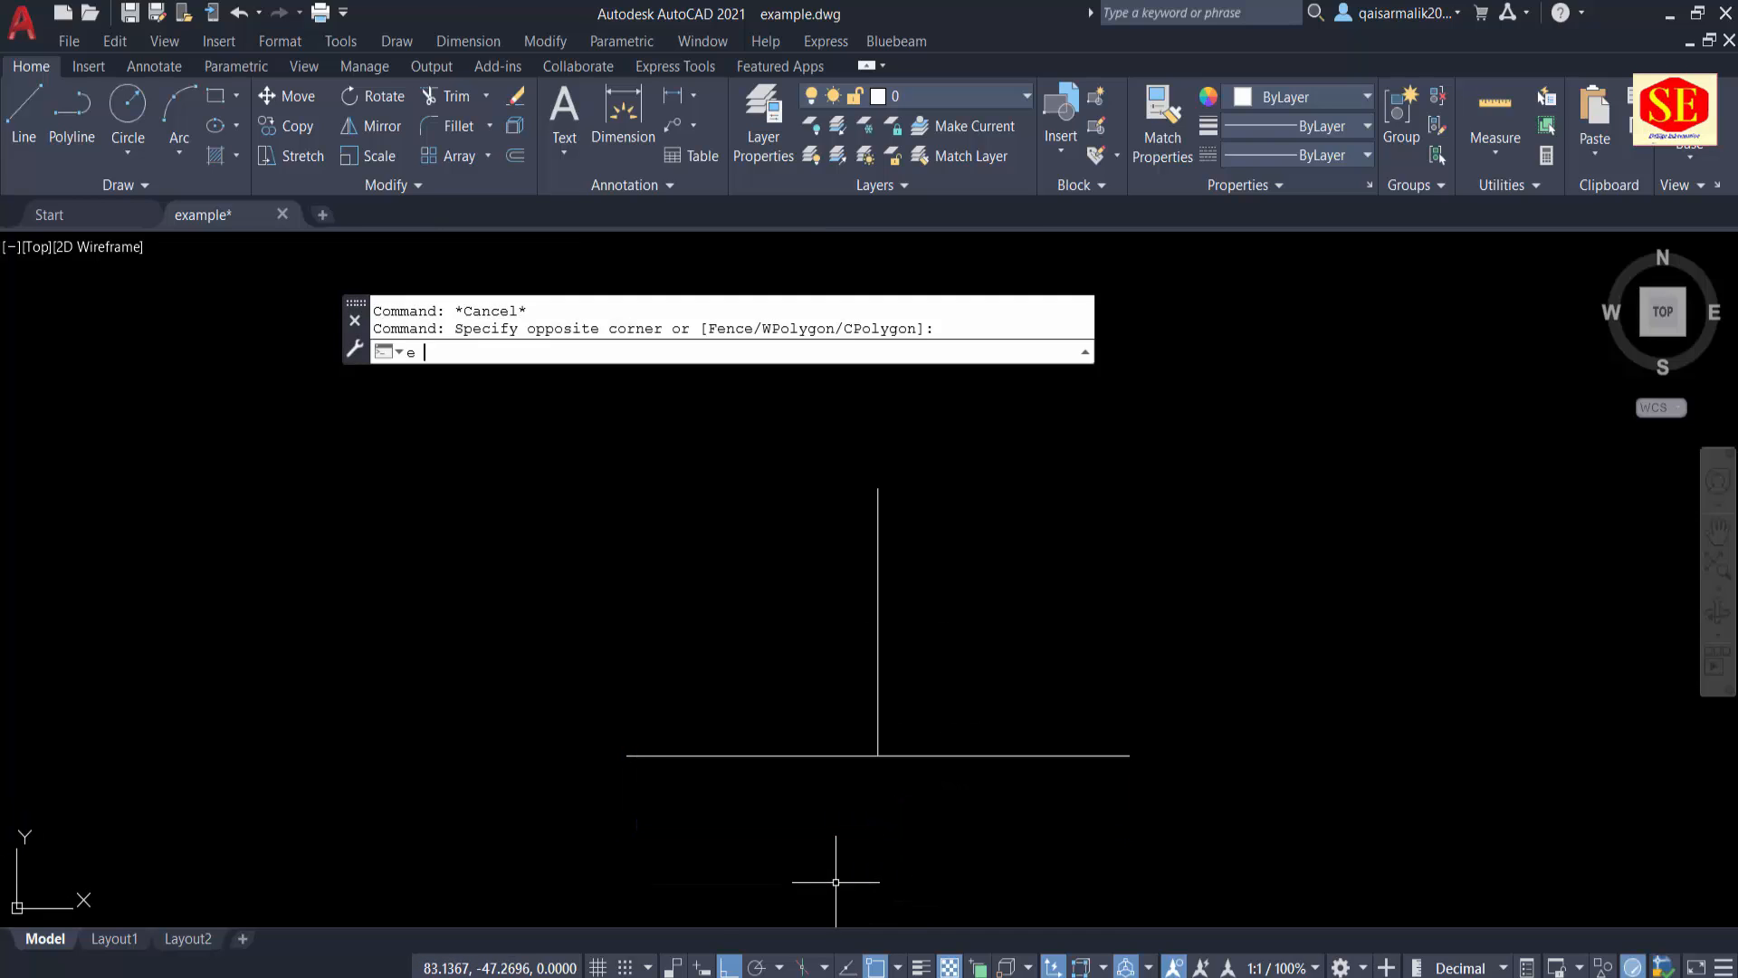
Step: Move the horizontal and vertical lines together from their junction to the origin at 0,0
{"action": "middle_click_drag", "start_coordinate": [868, 766], "coordinate": [862, 696]}
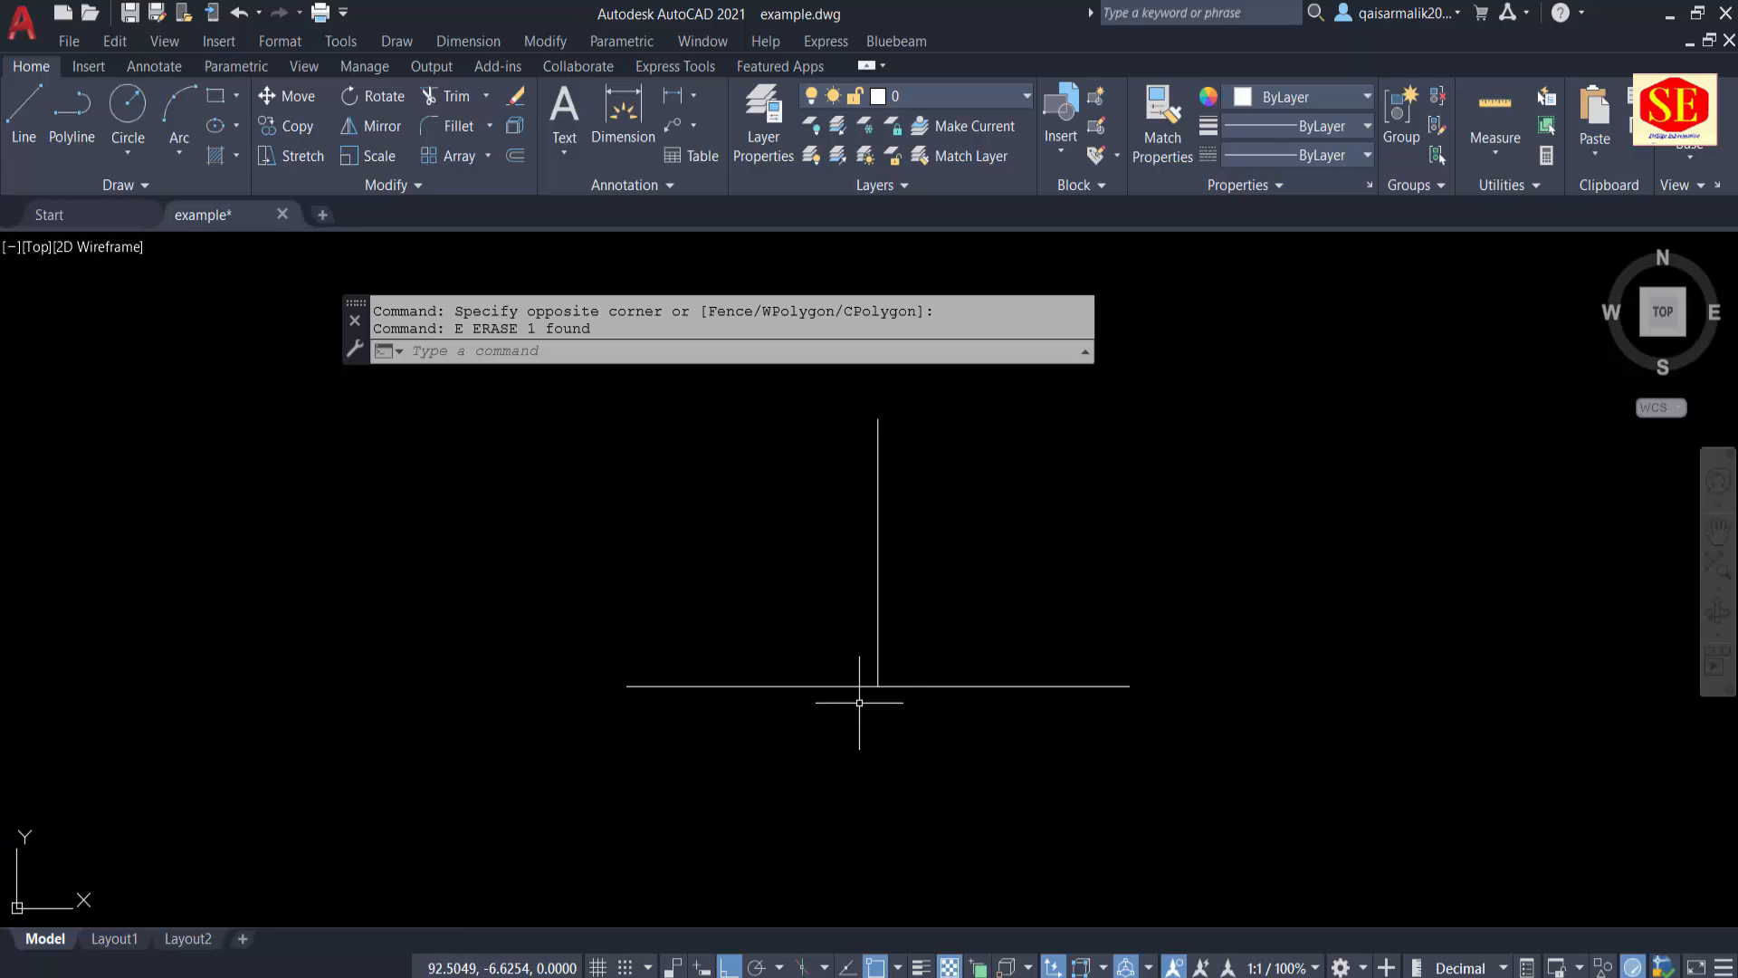
{"action": "type", "text": "m"}
{"action": "key", "text": "Return"}
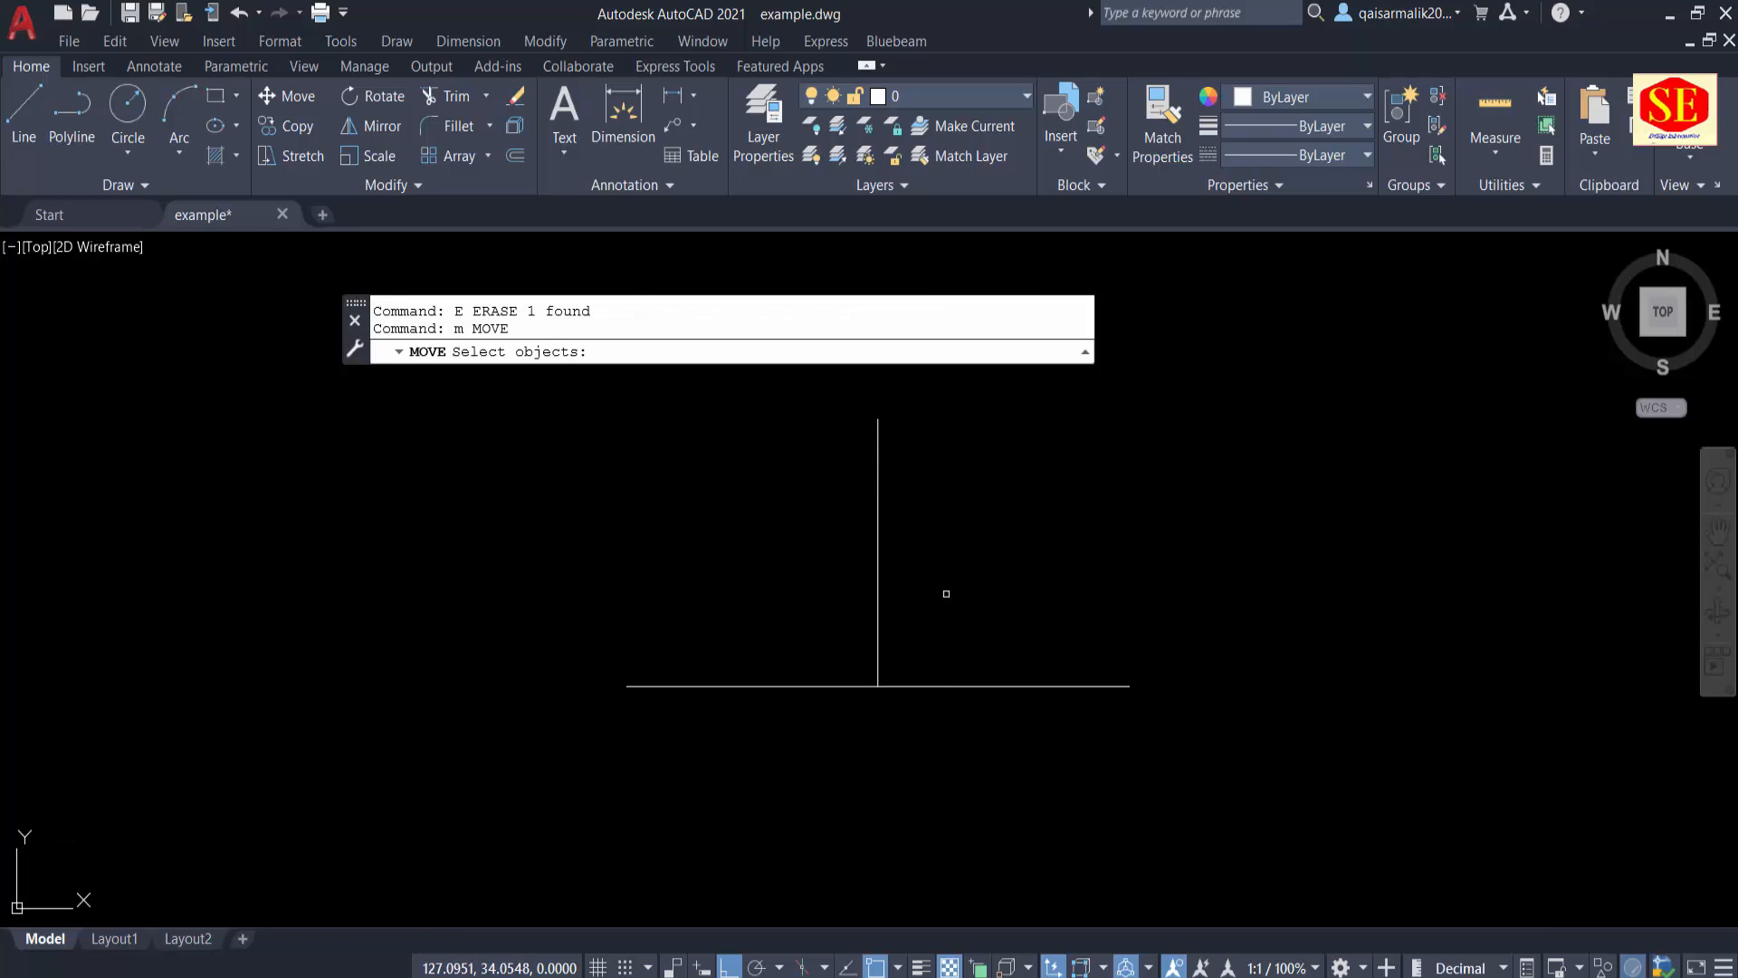
{"action": "left_click_drag", "start_coordinate": [982, 511], "coordinate": [809, 776]}
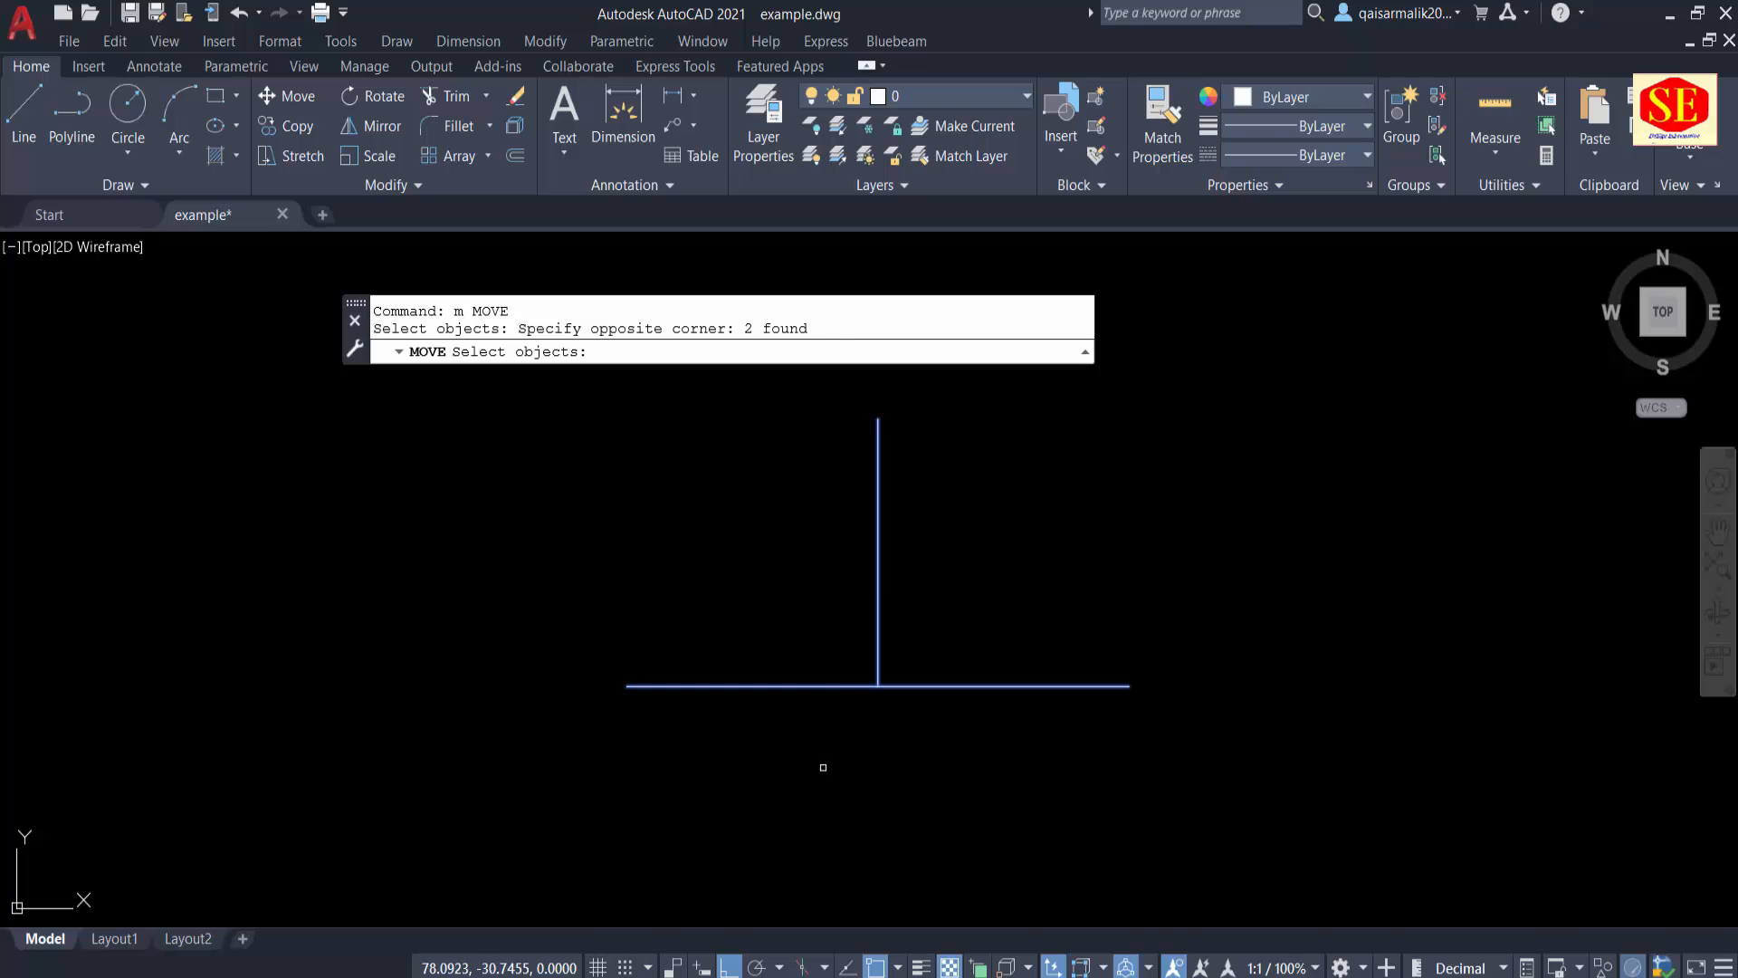
{"action": "key", "text": "Return"}
{"action": "left_click", "coordinate": [877, 686]}
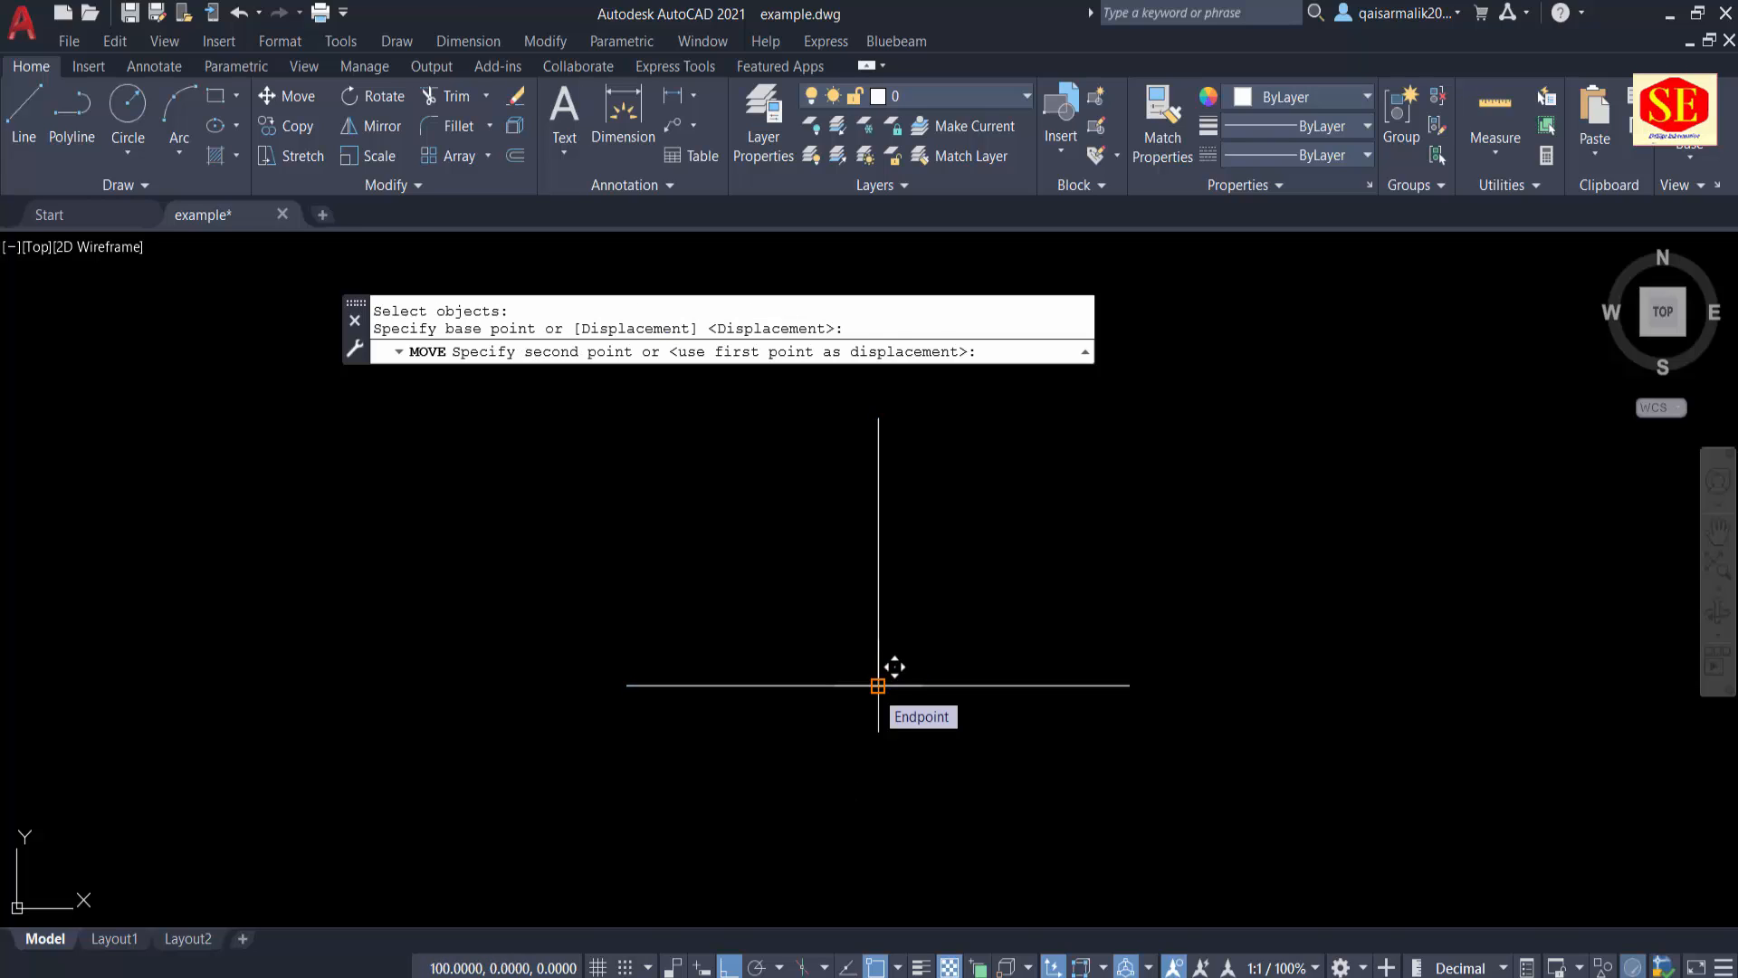
{"action": "type", "text": "0,0"}
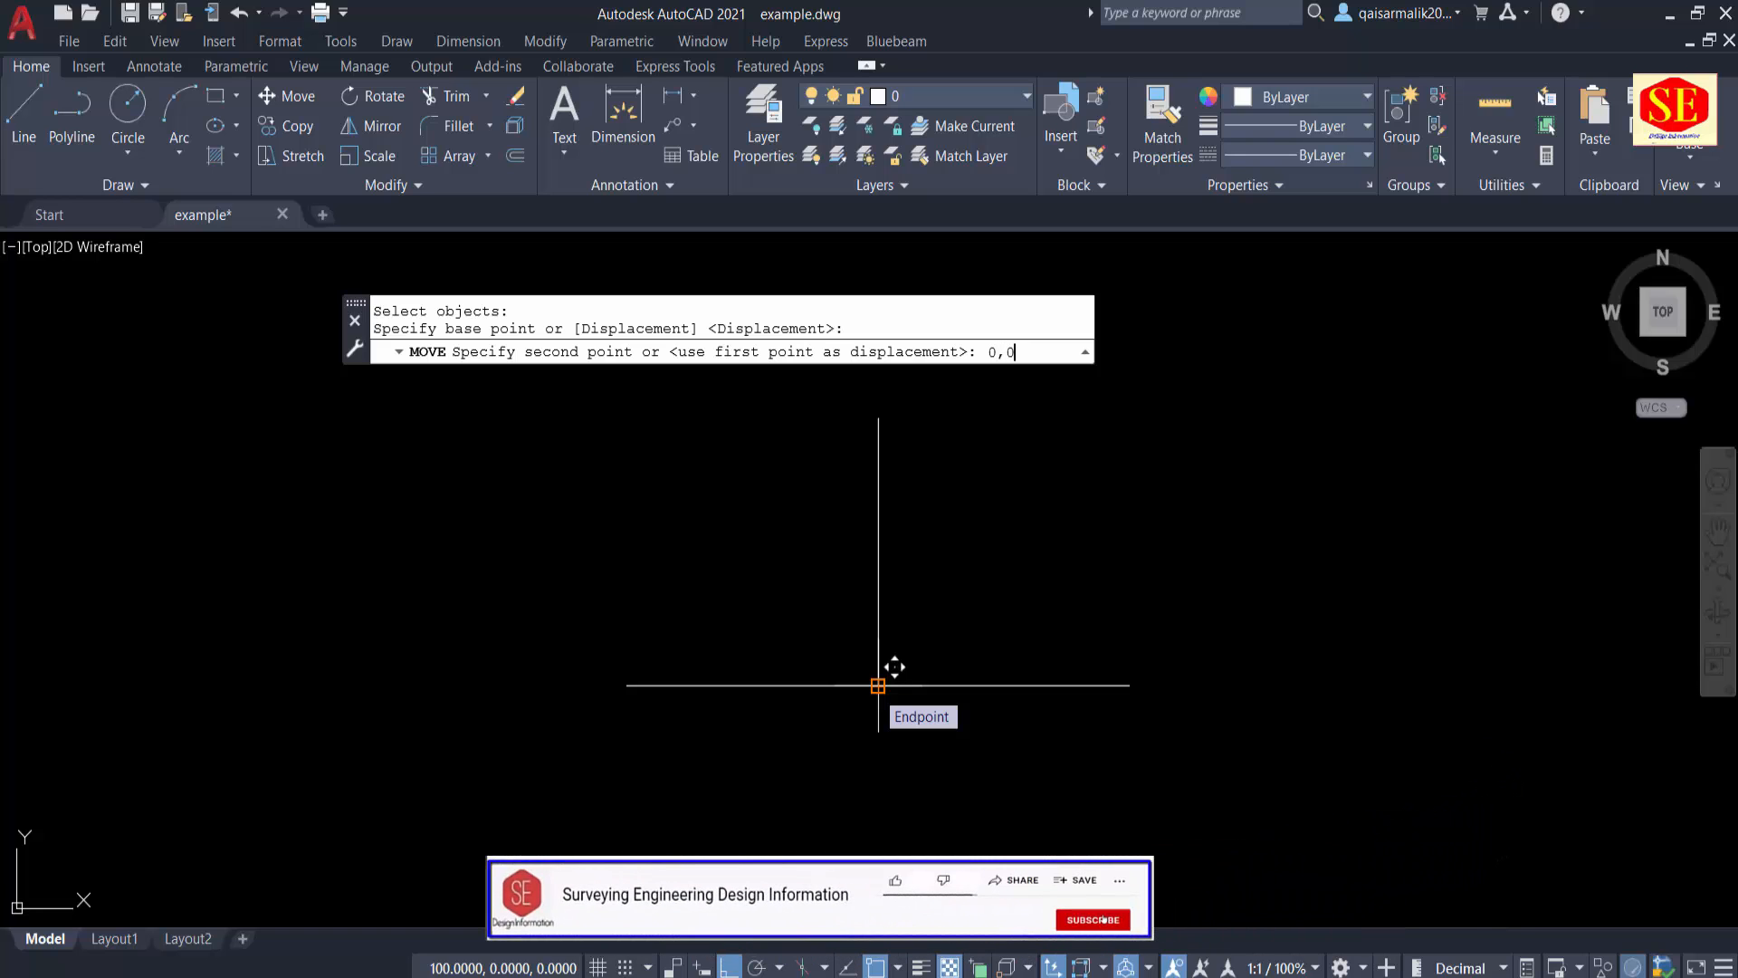
{"action": "key", "text": "Return"}
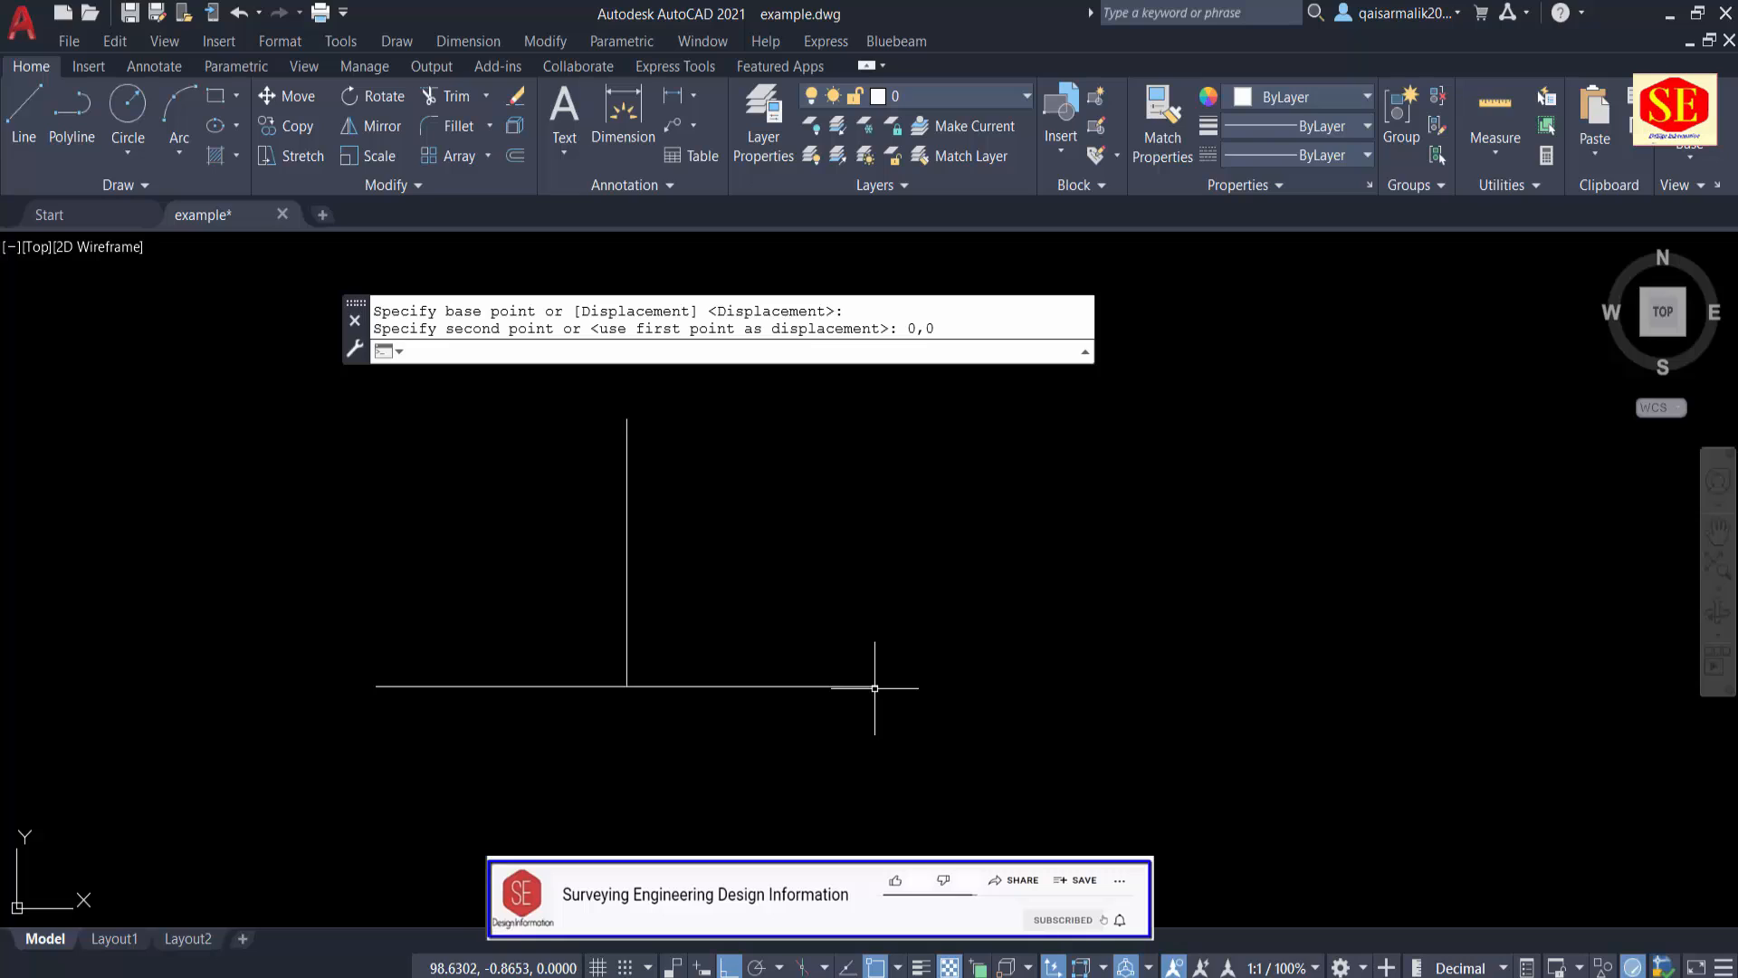
{"action": "key", "text": "Escape"}
Step: Query the coordinates of the lines' junction, both ends of the horizontal line and the vertical line's upper end with the ID command
{"action": "type", "text": "ID"}
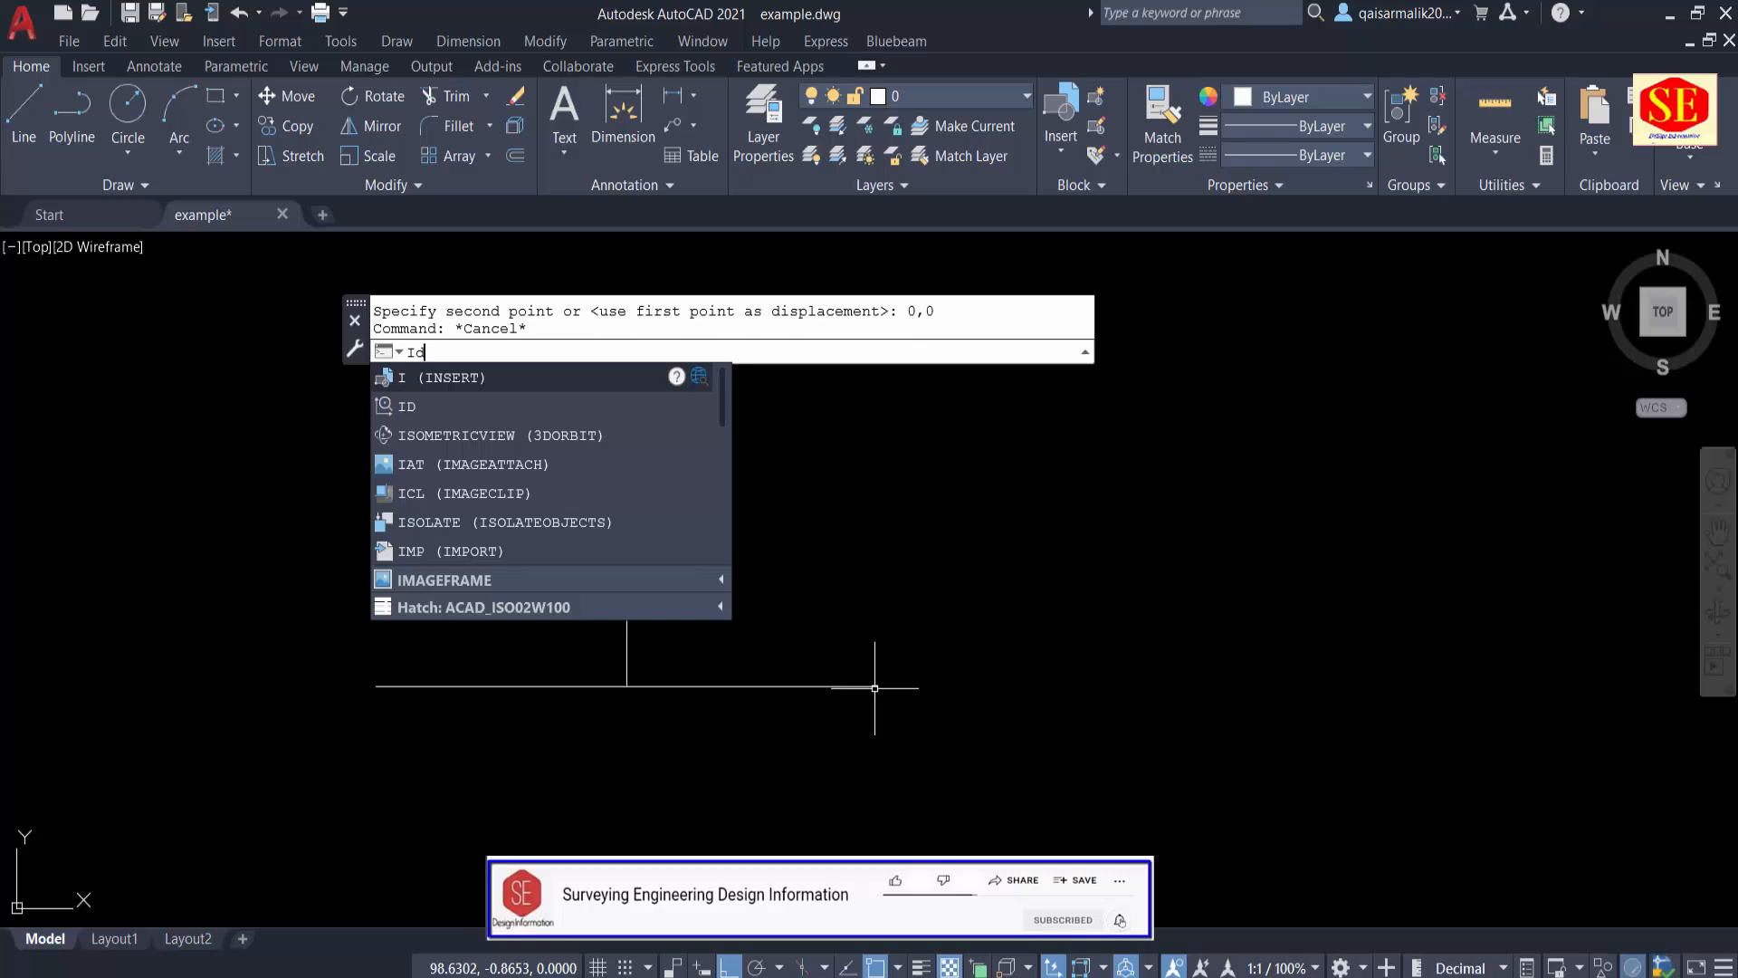
{"action": "key", "text": "Return"}
{"action": "left_click", "coordinate": [626, 685]}
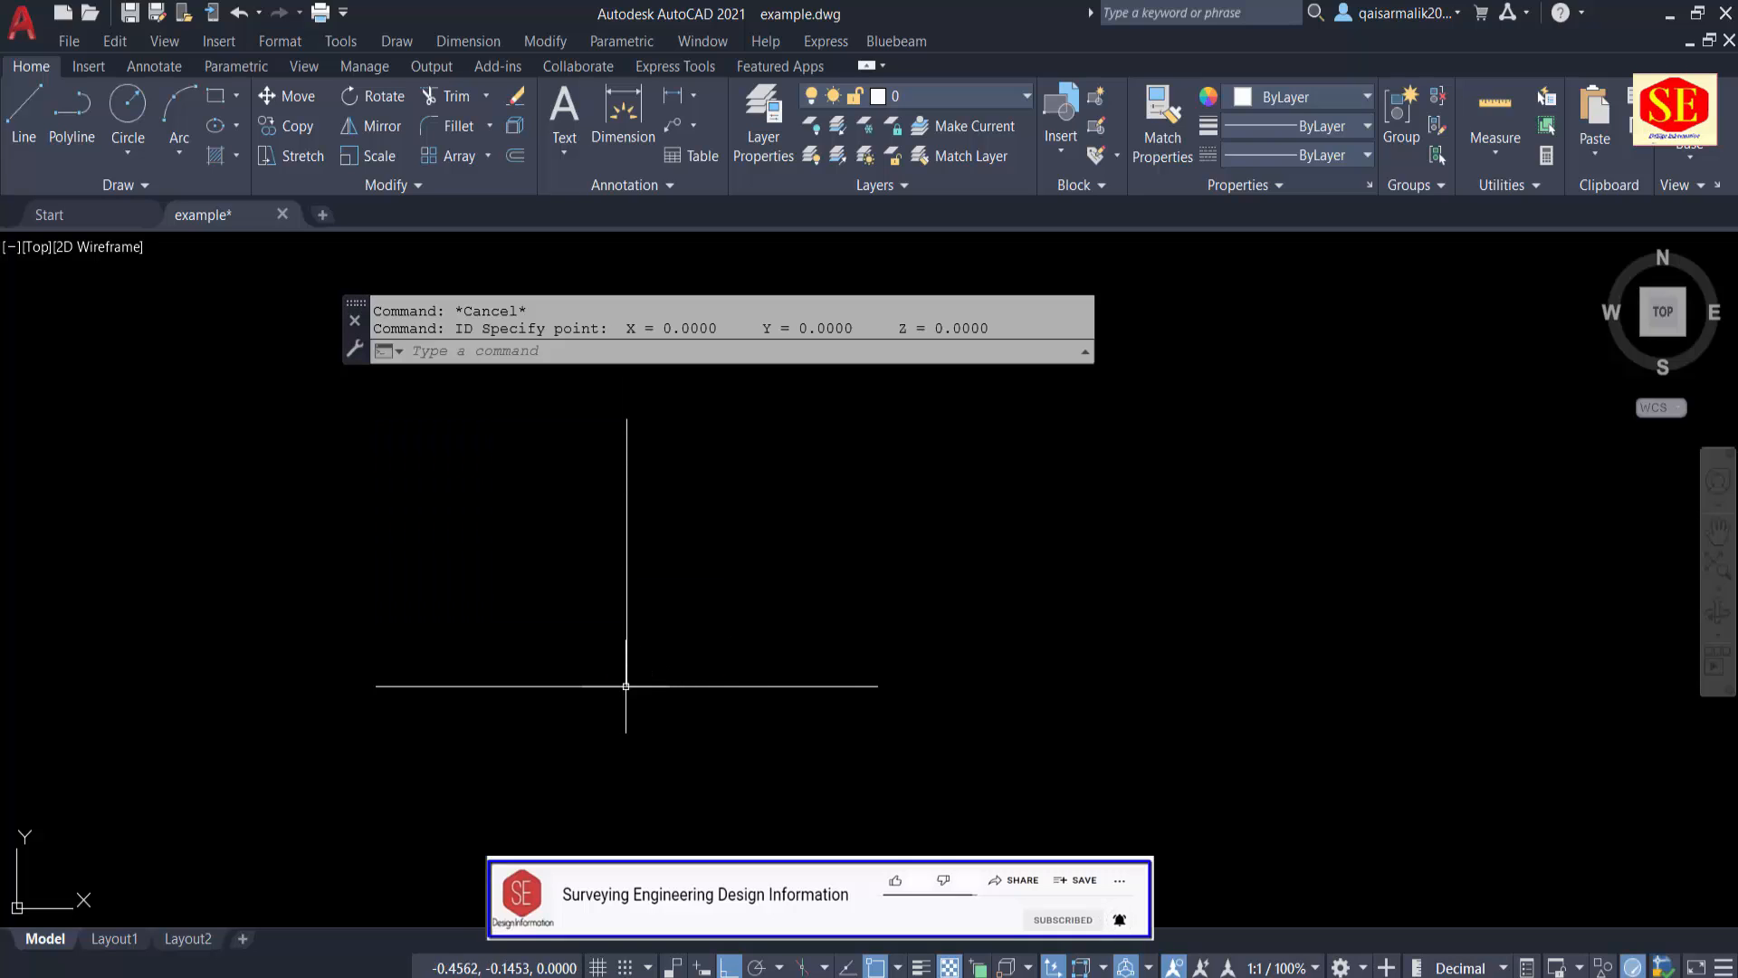
{"action": "key", "text": "Return"}
{"action": "left_click", "coordinate": [376, 686]}
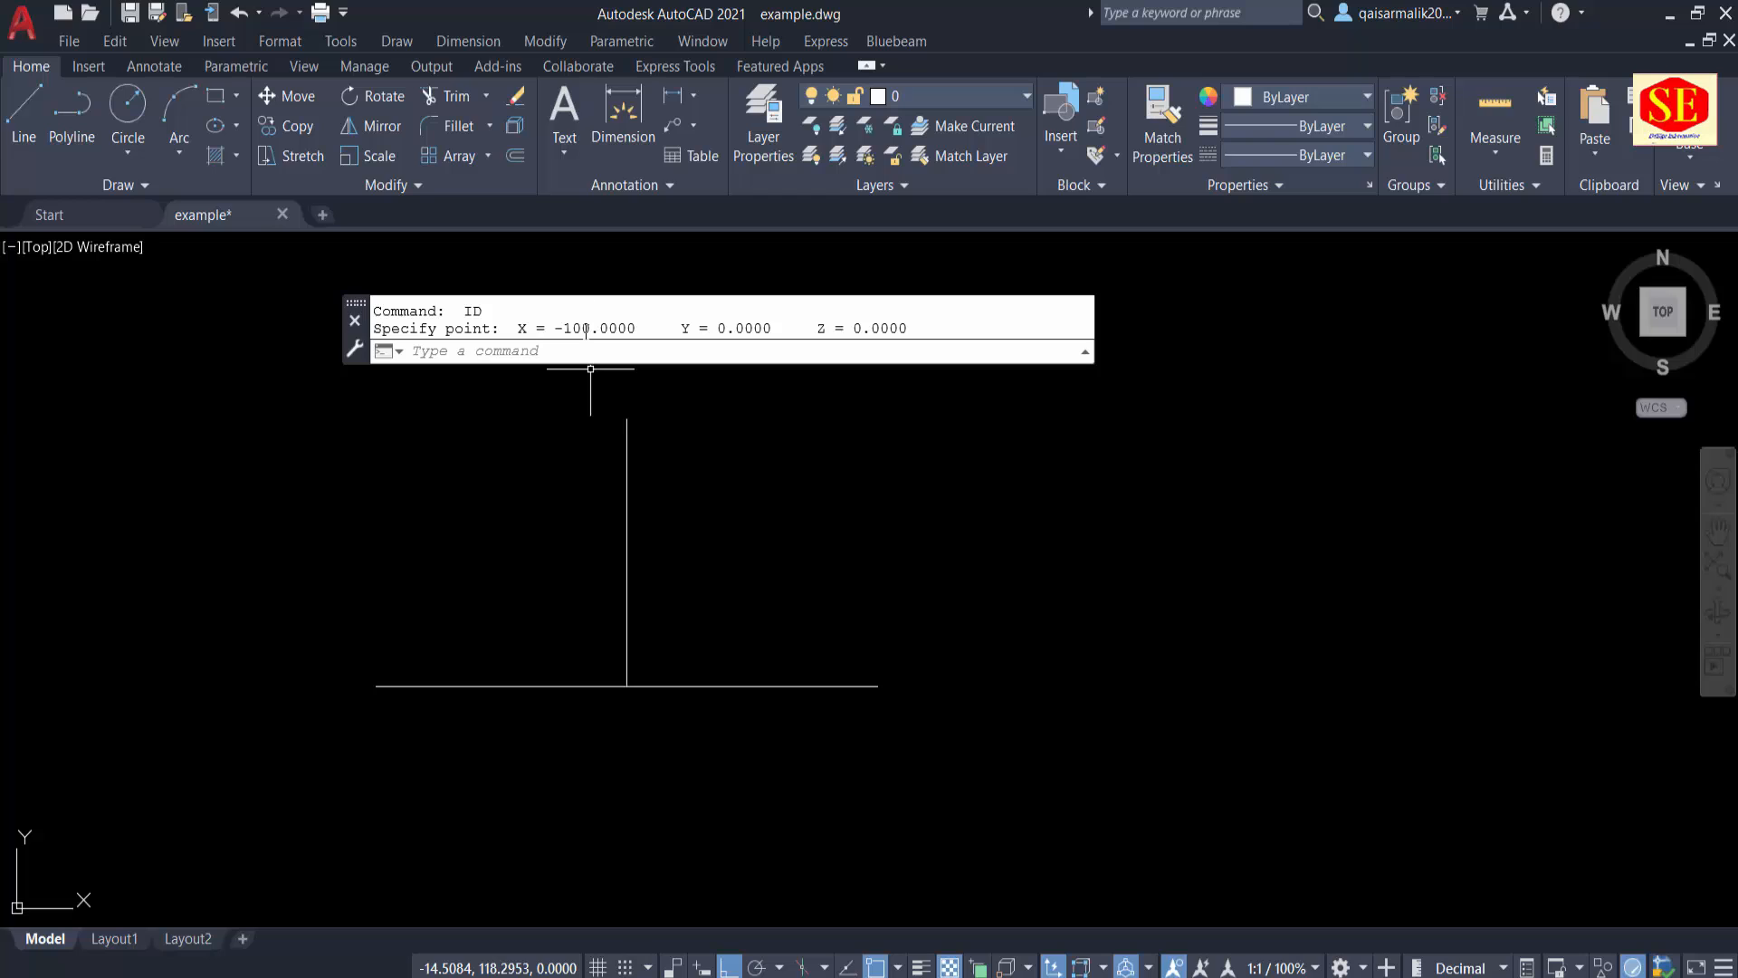
{"action": "key", "text": "Return"}
{"action": "left_click", "coordinate": [879, 686]}
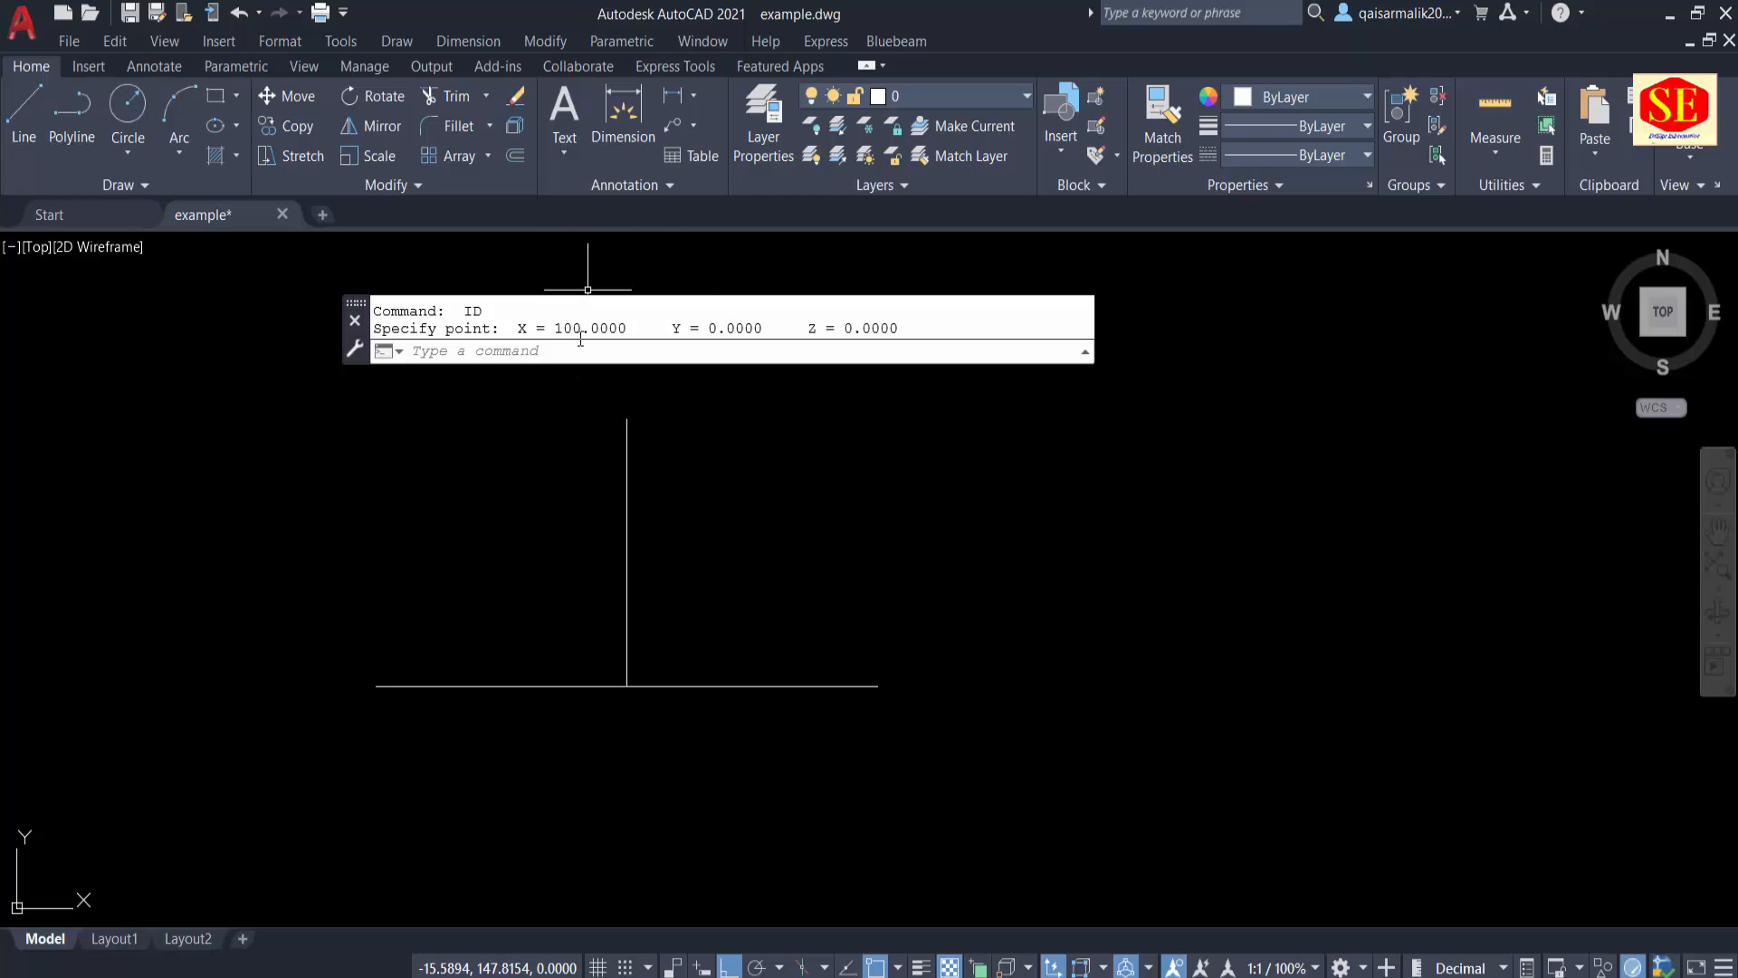
{"action": "key", "text": "Escape"}
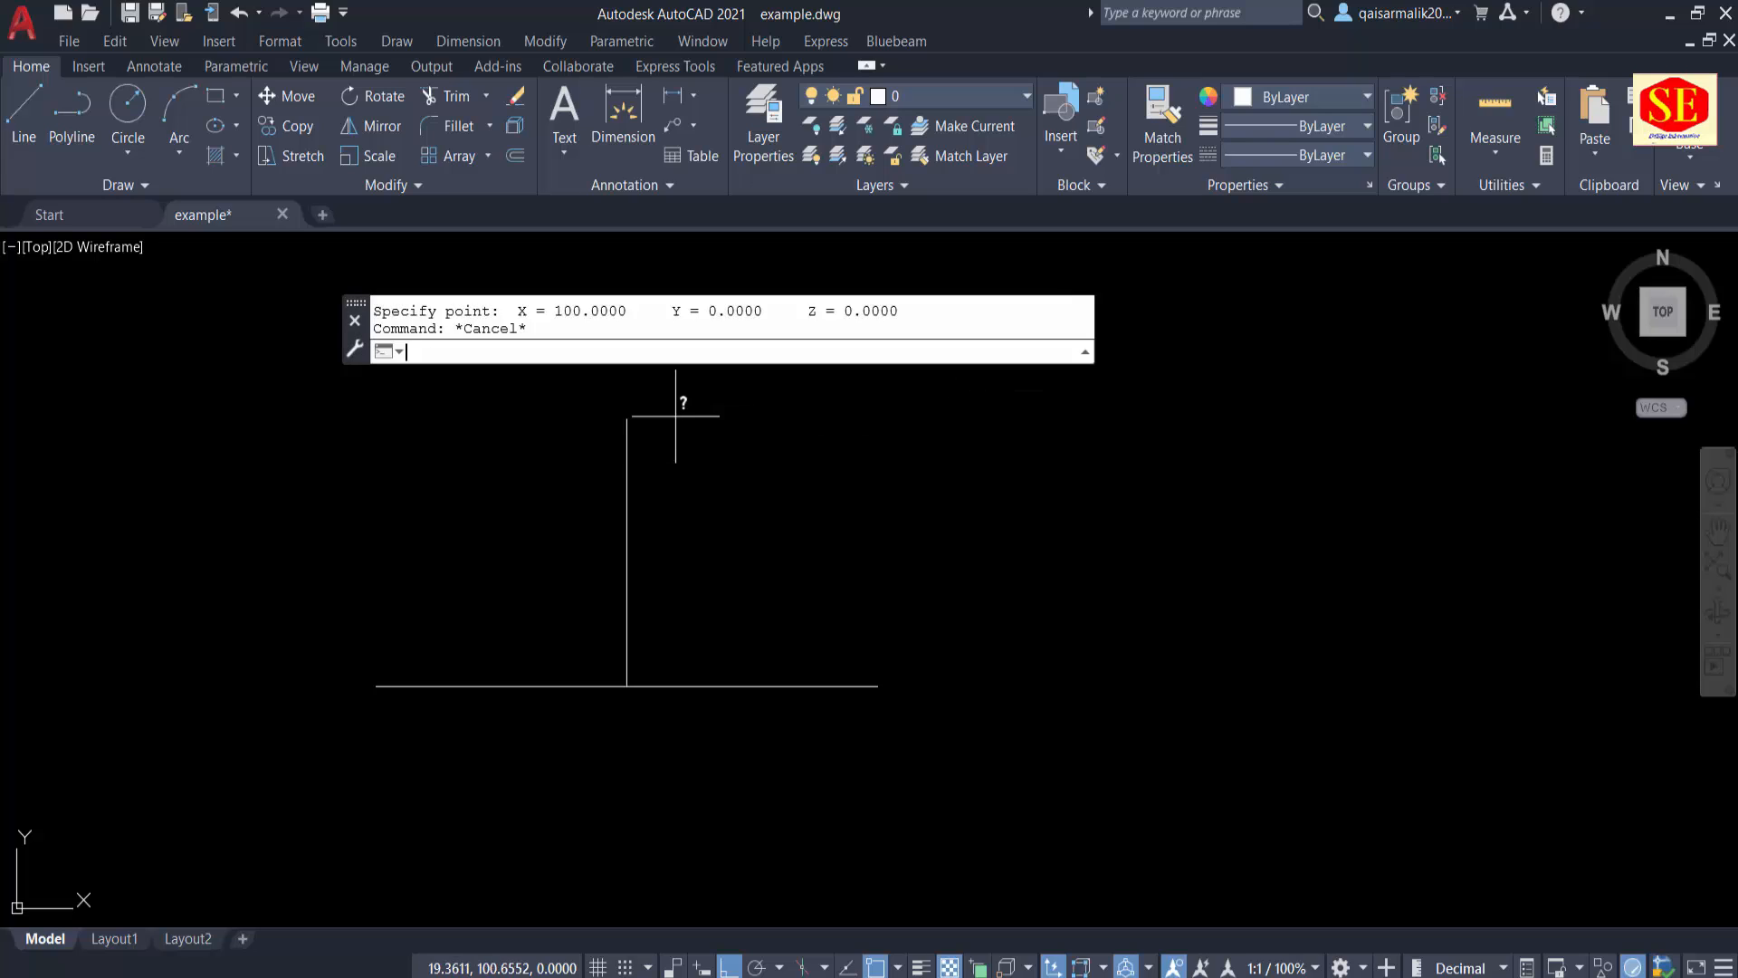
{"action": "key", "text": "Return"}
{"action": "left_click", "coordinate": [628, 418]}
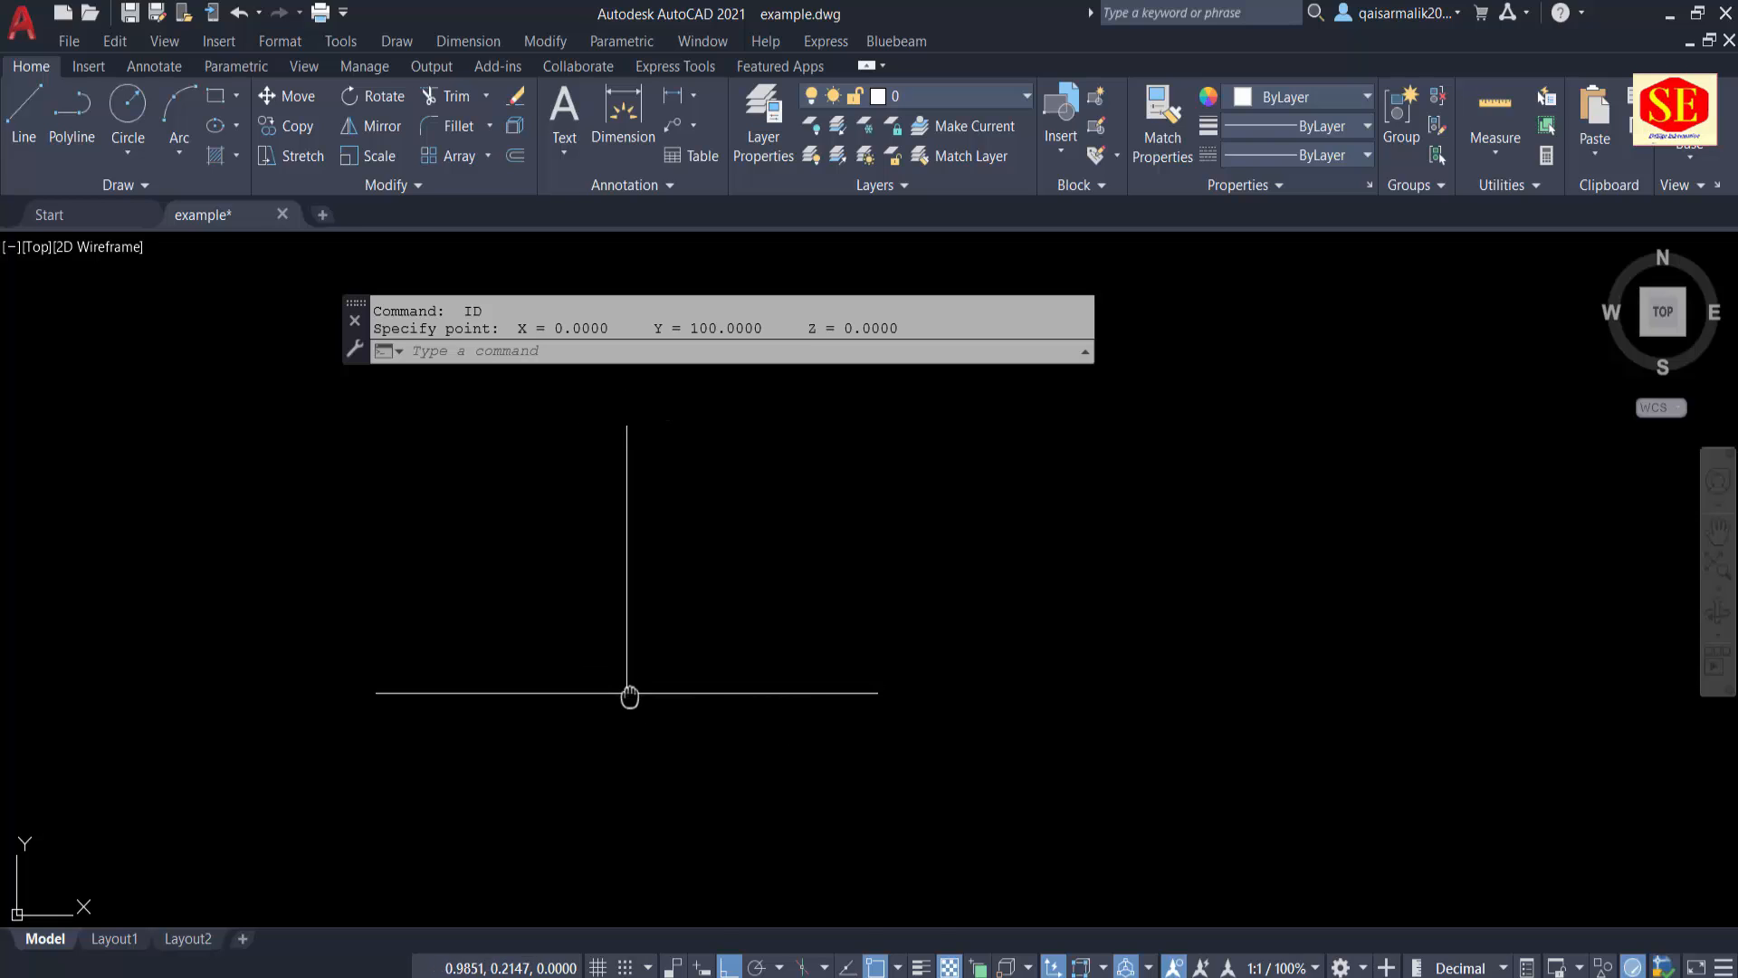
{"action": "middle_click_drag", "start_coordinate": [629, 691], "coordinate": [637, 786]}
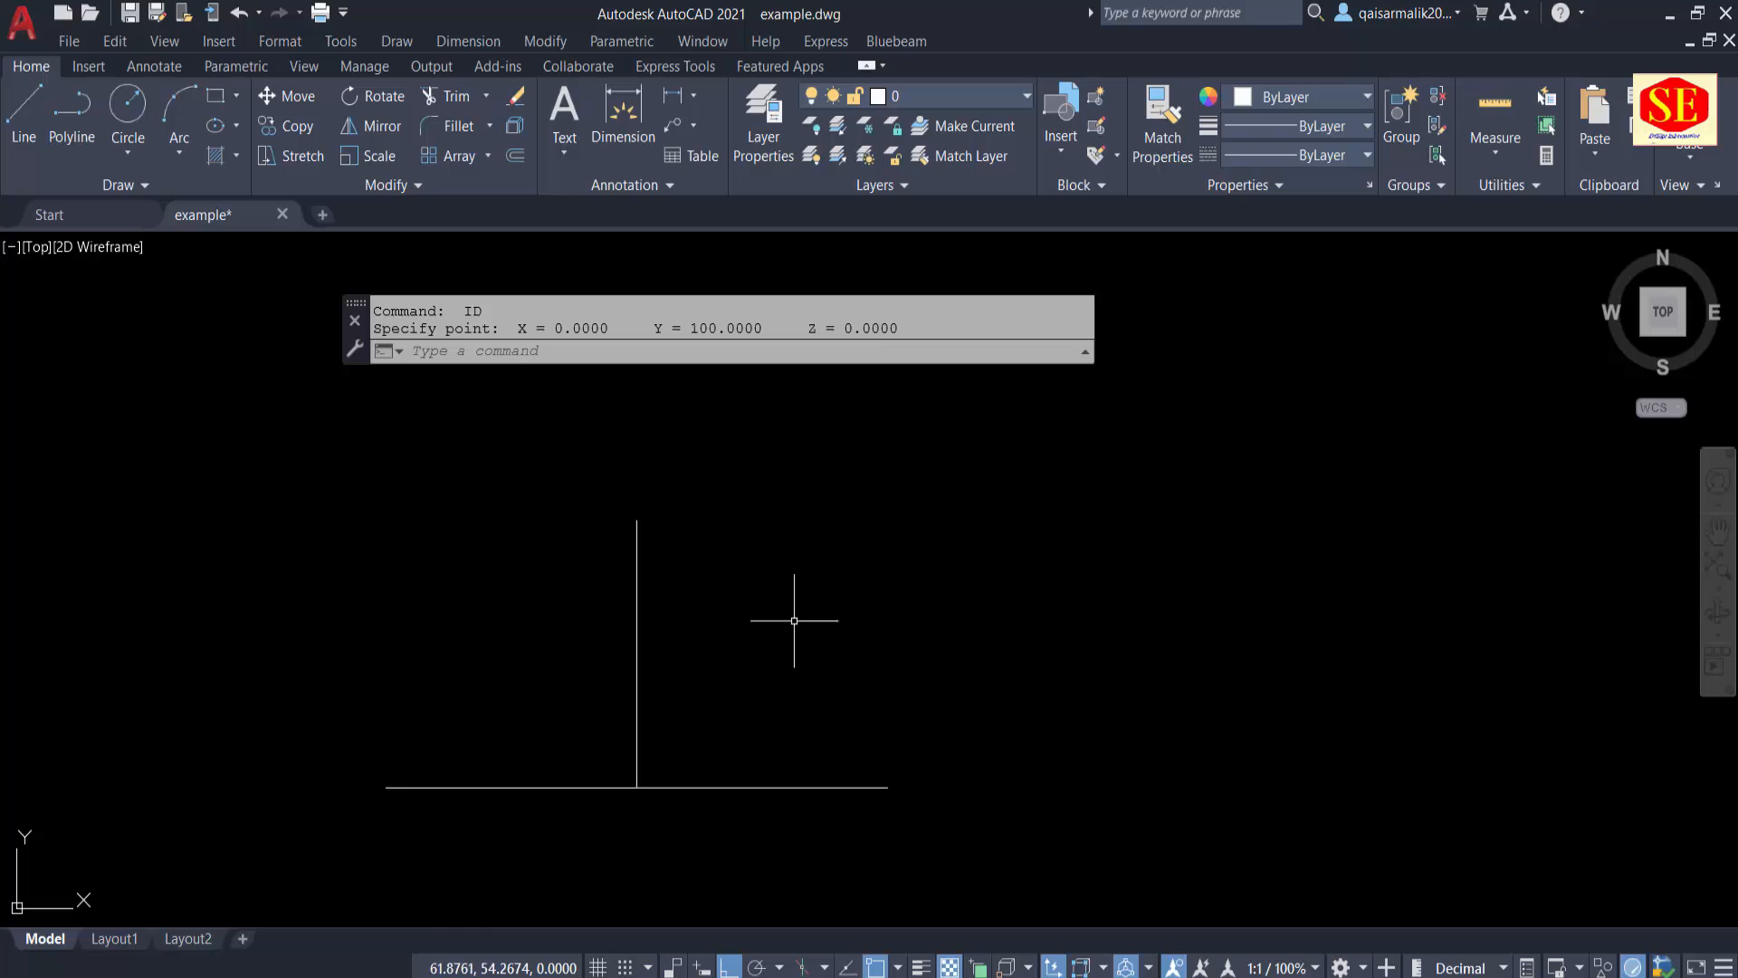
{"action": "left_click", "coordinate": [688, 560]}
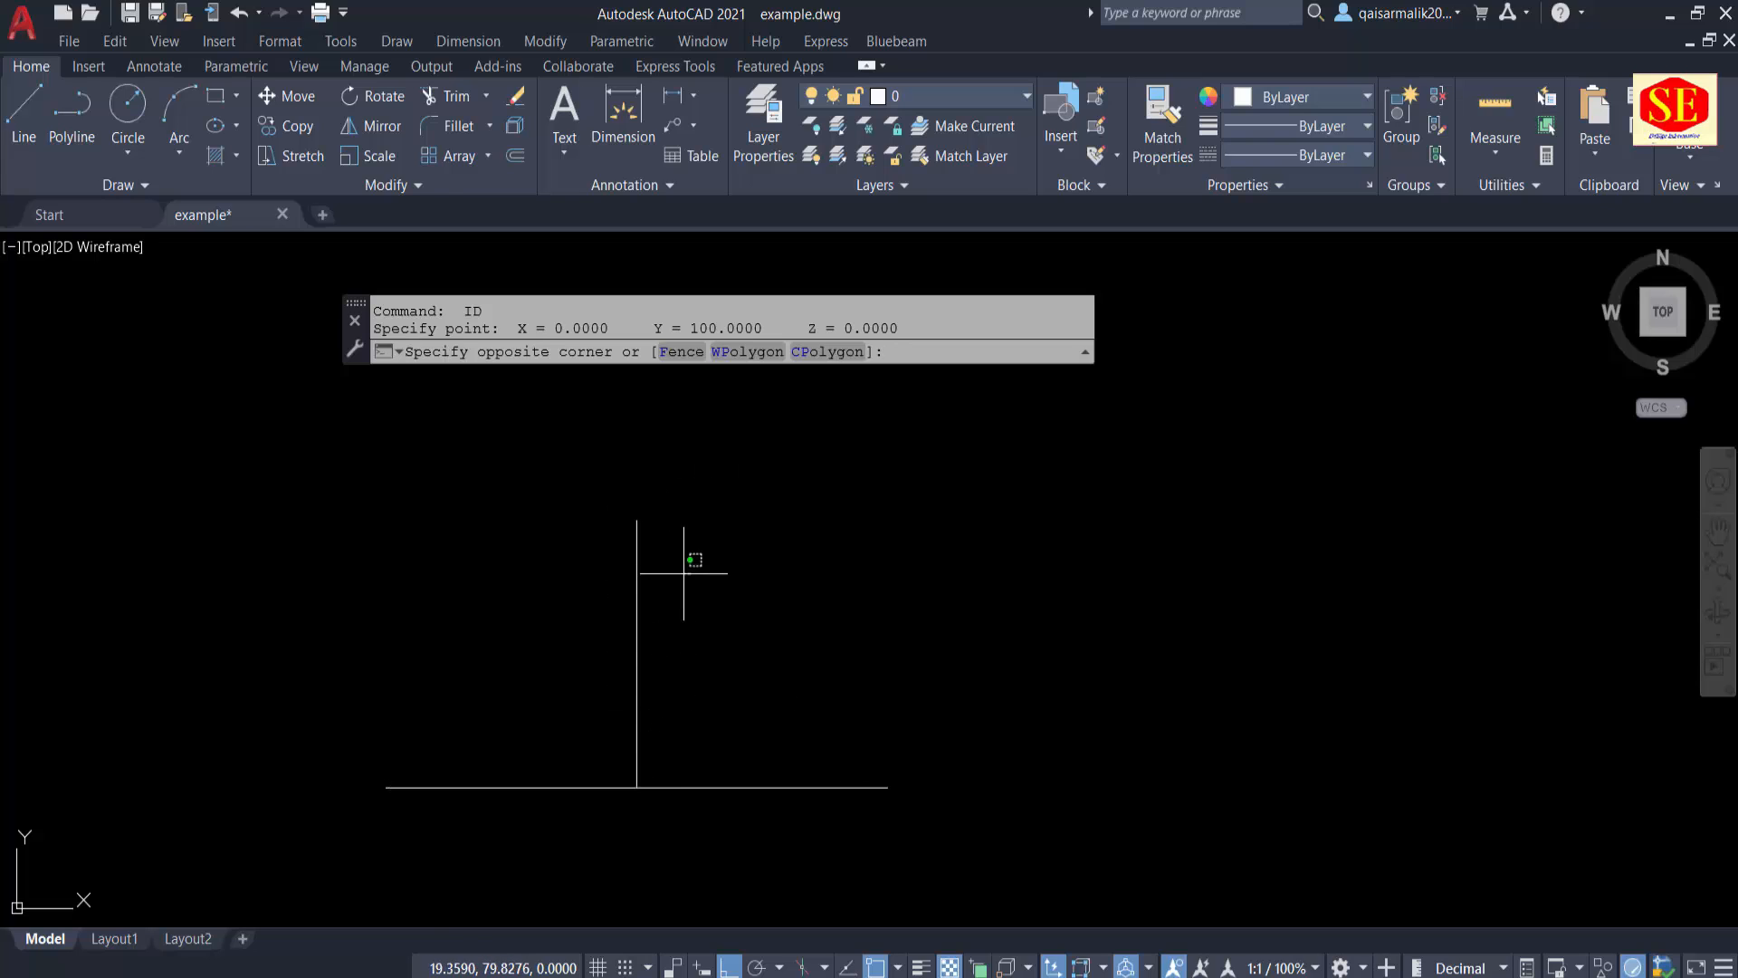
{"action": "left_click", "coordinate": [584, 582]}
{"action": "key", "text": "Escape"}
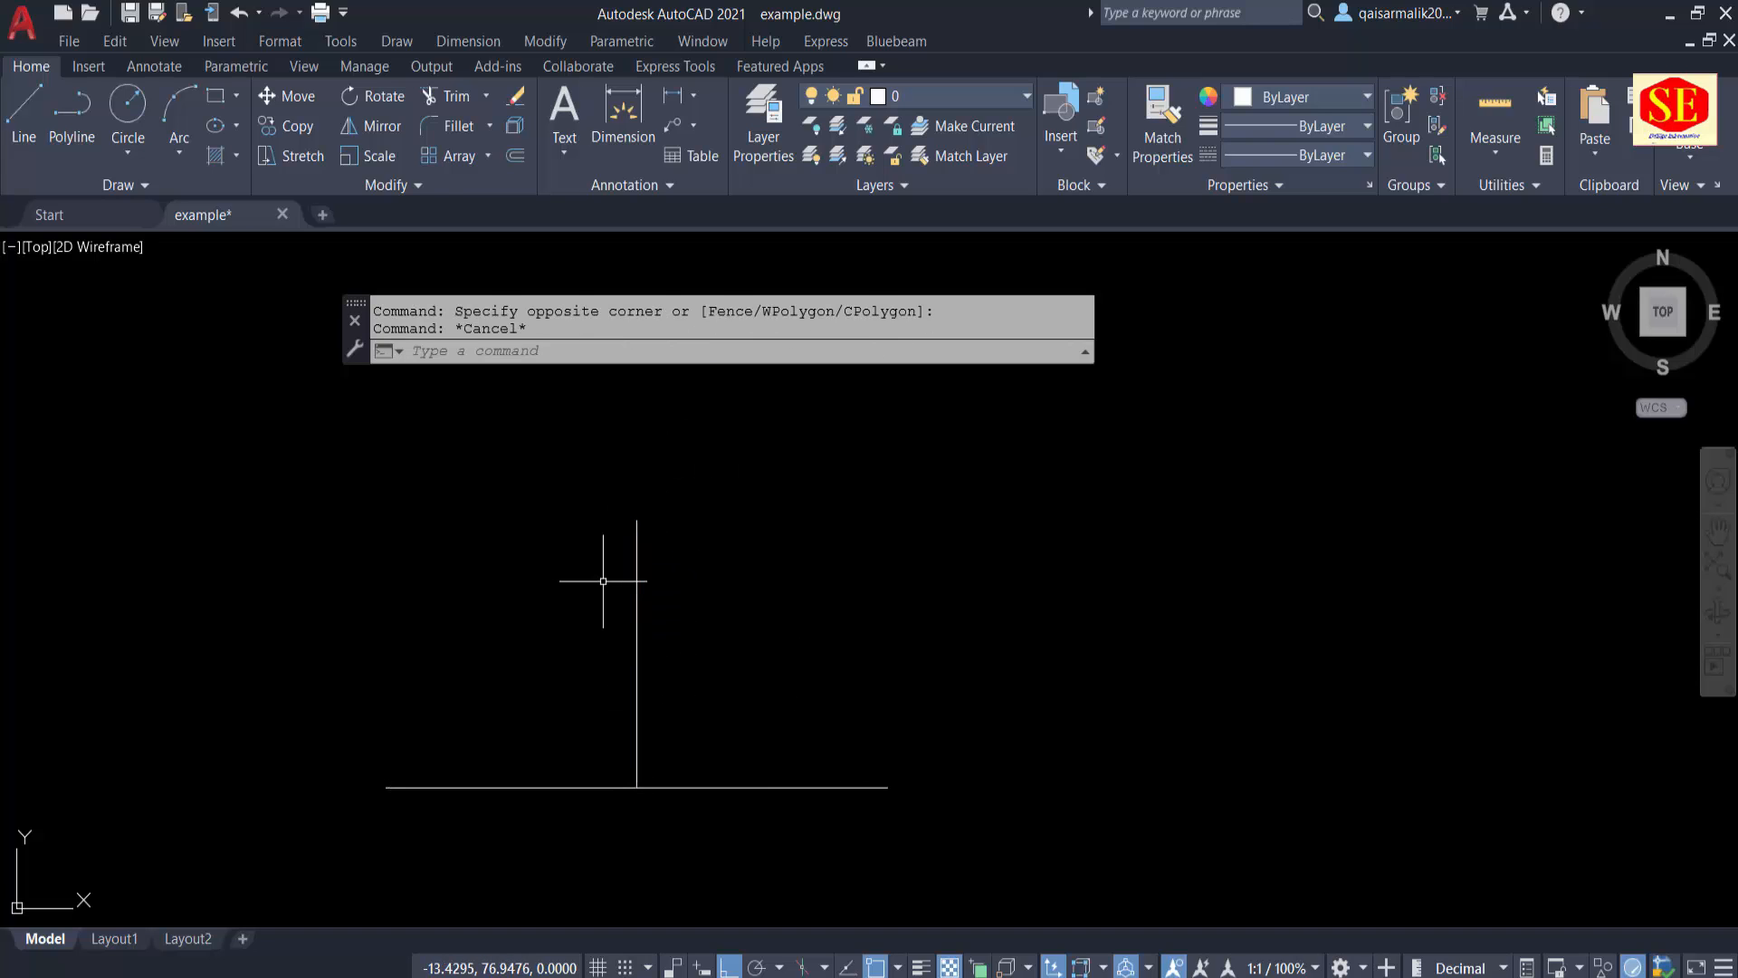
{"action": "scroll", "coordinate": [642, 632], "scroll_direction": "up", "scroll_amount": 2}
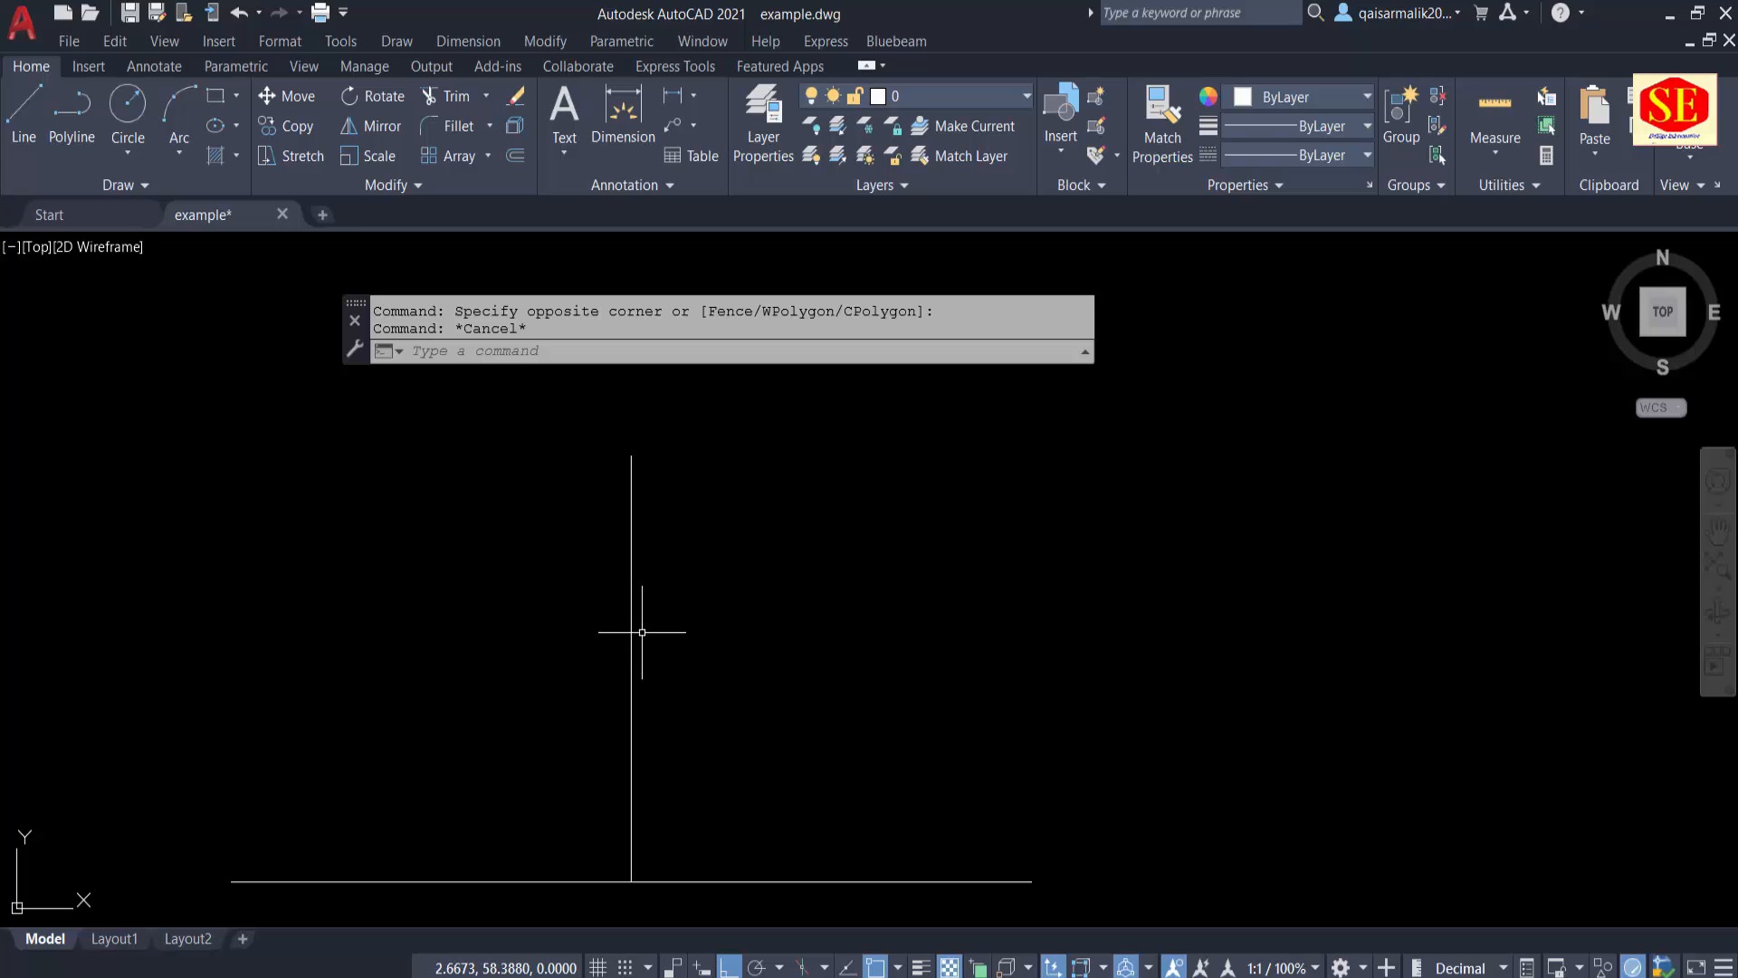
{"action": "key", "text": "Escape"}
{"action": "type", "text": "o"}
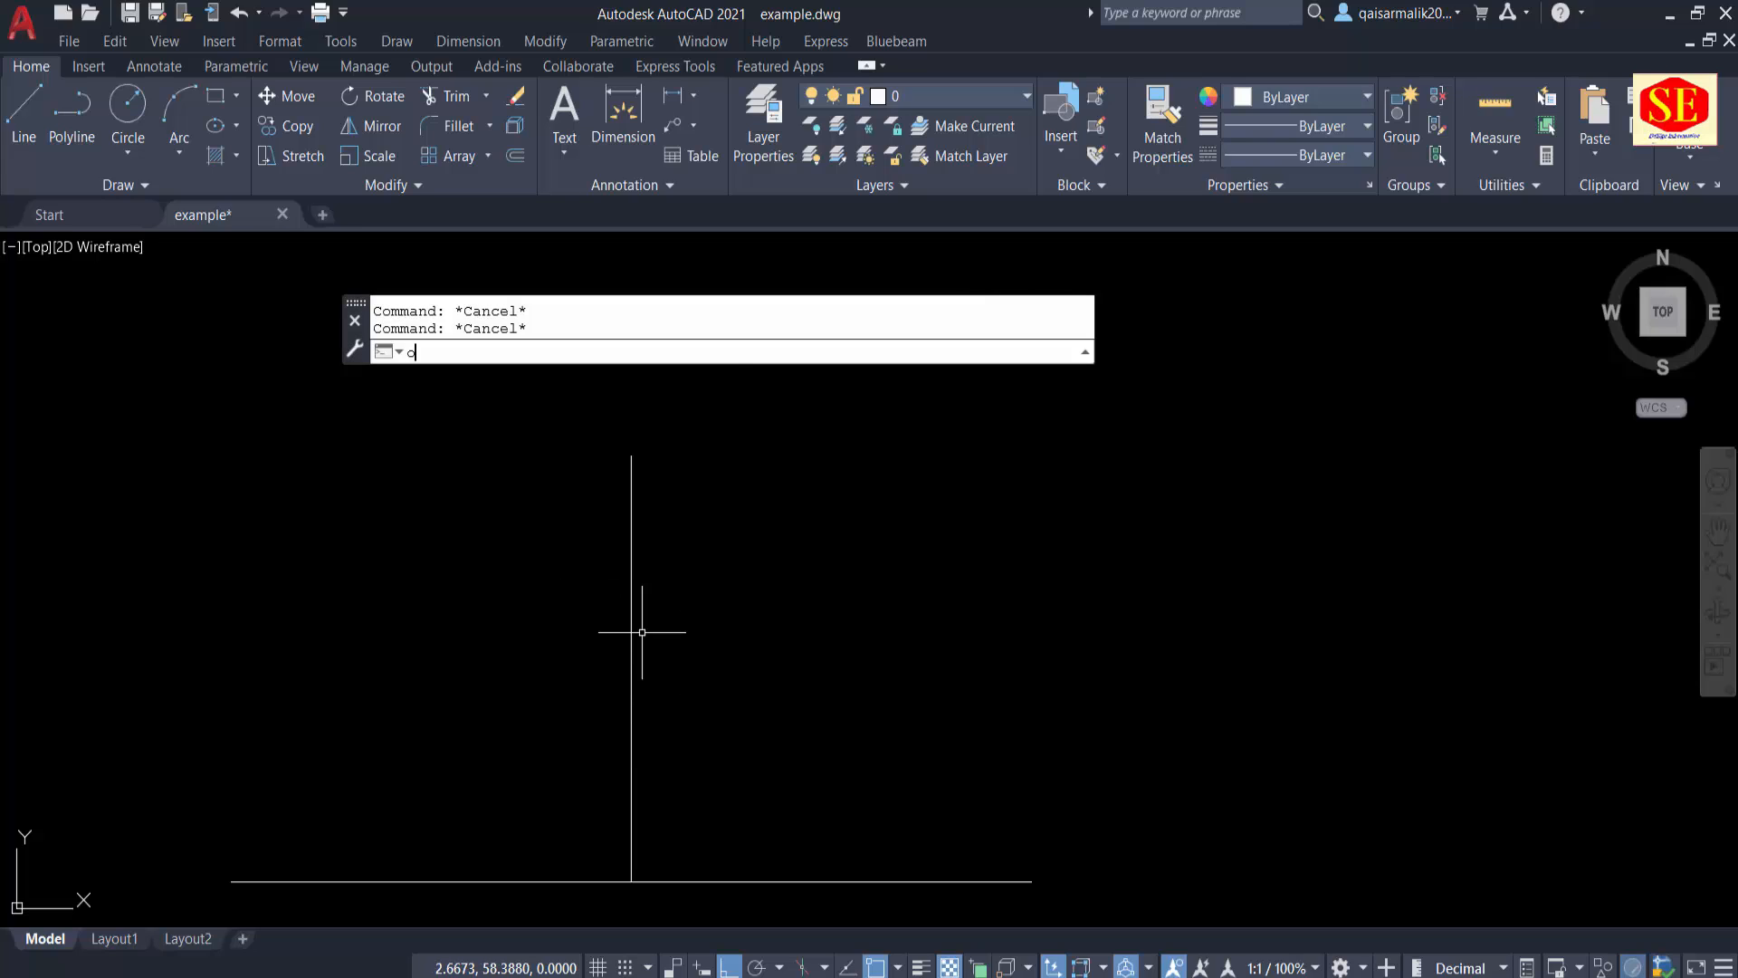
{"action": "key", "text": "Return"}
{"action": "key", "text": "Escape"}
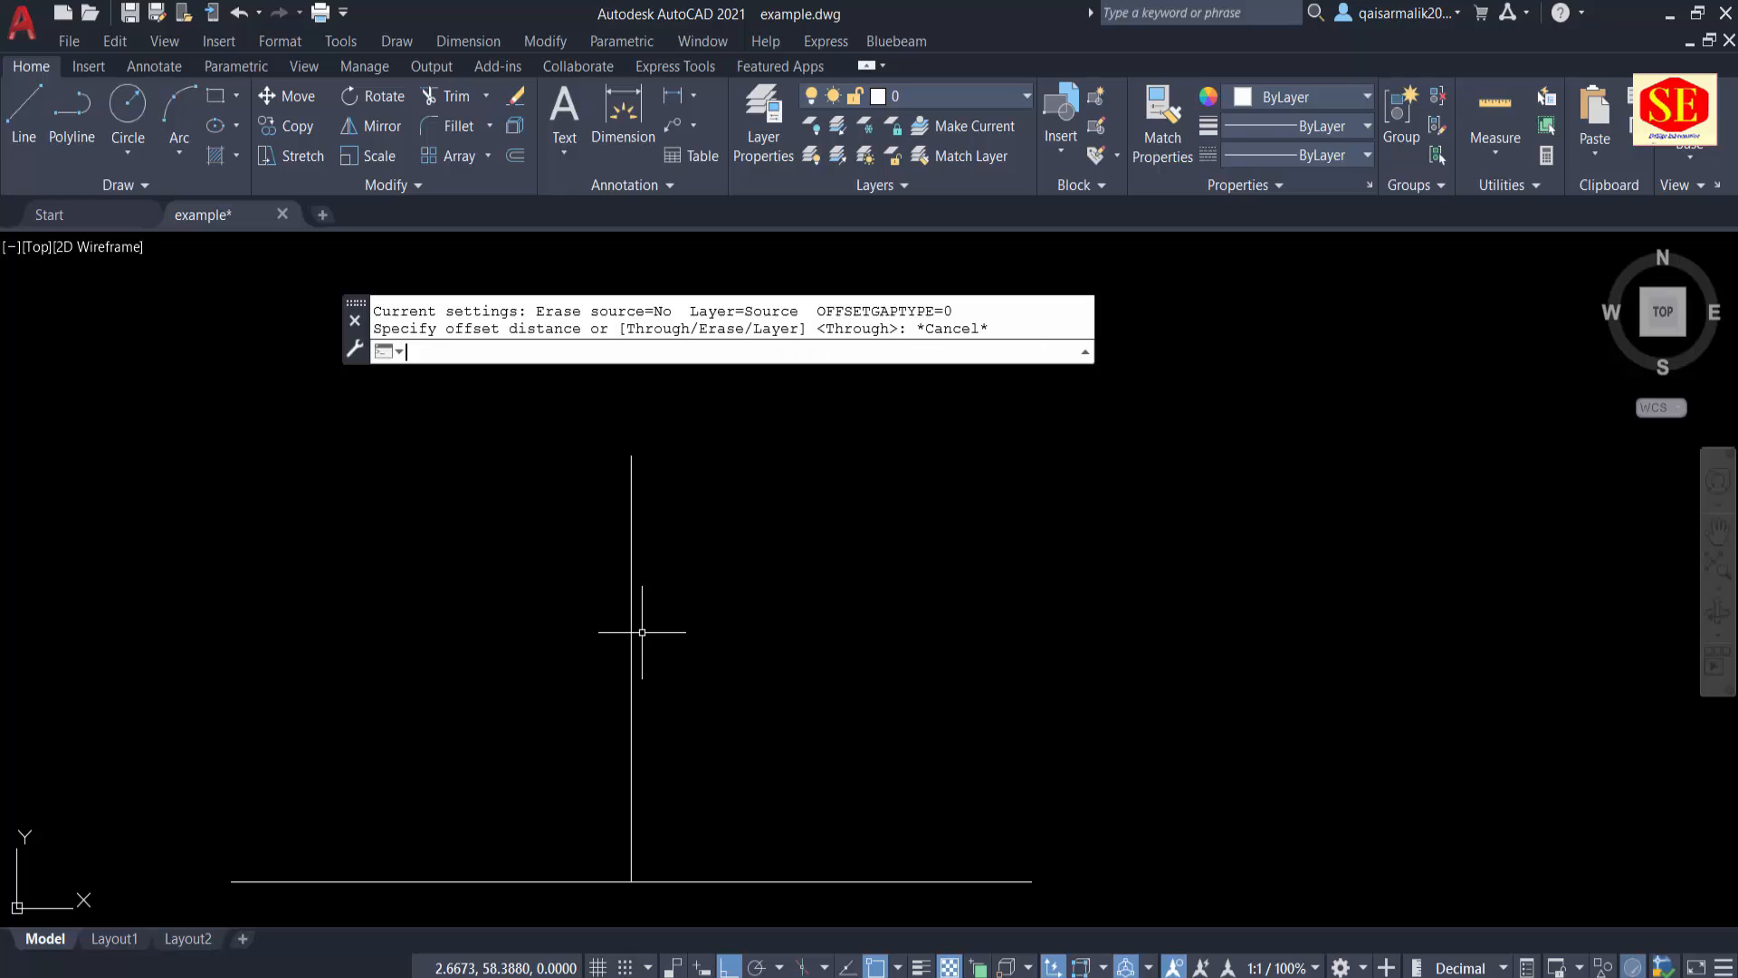
Step: Offset the vertical centre line 10 units to each side
{"action": "type", "text": "o"}
{"action": "key", "text": "Return"}
{"action": "type", "text": "10"}
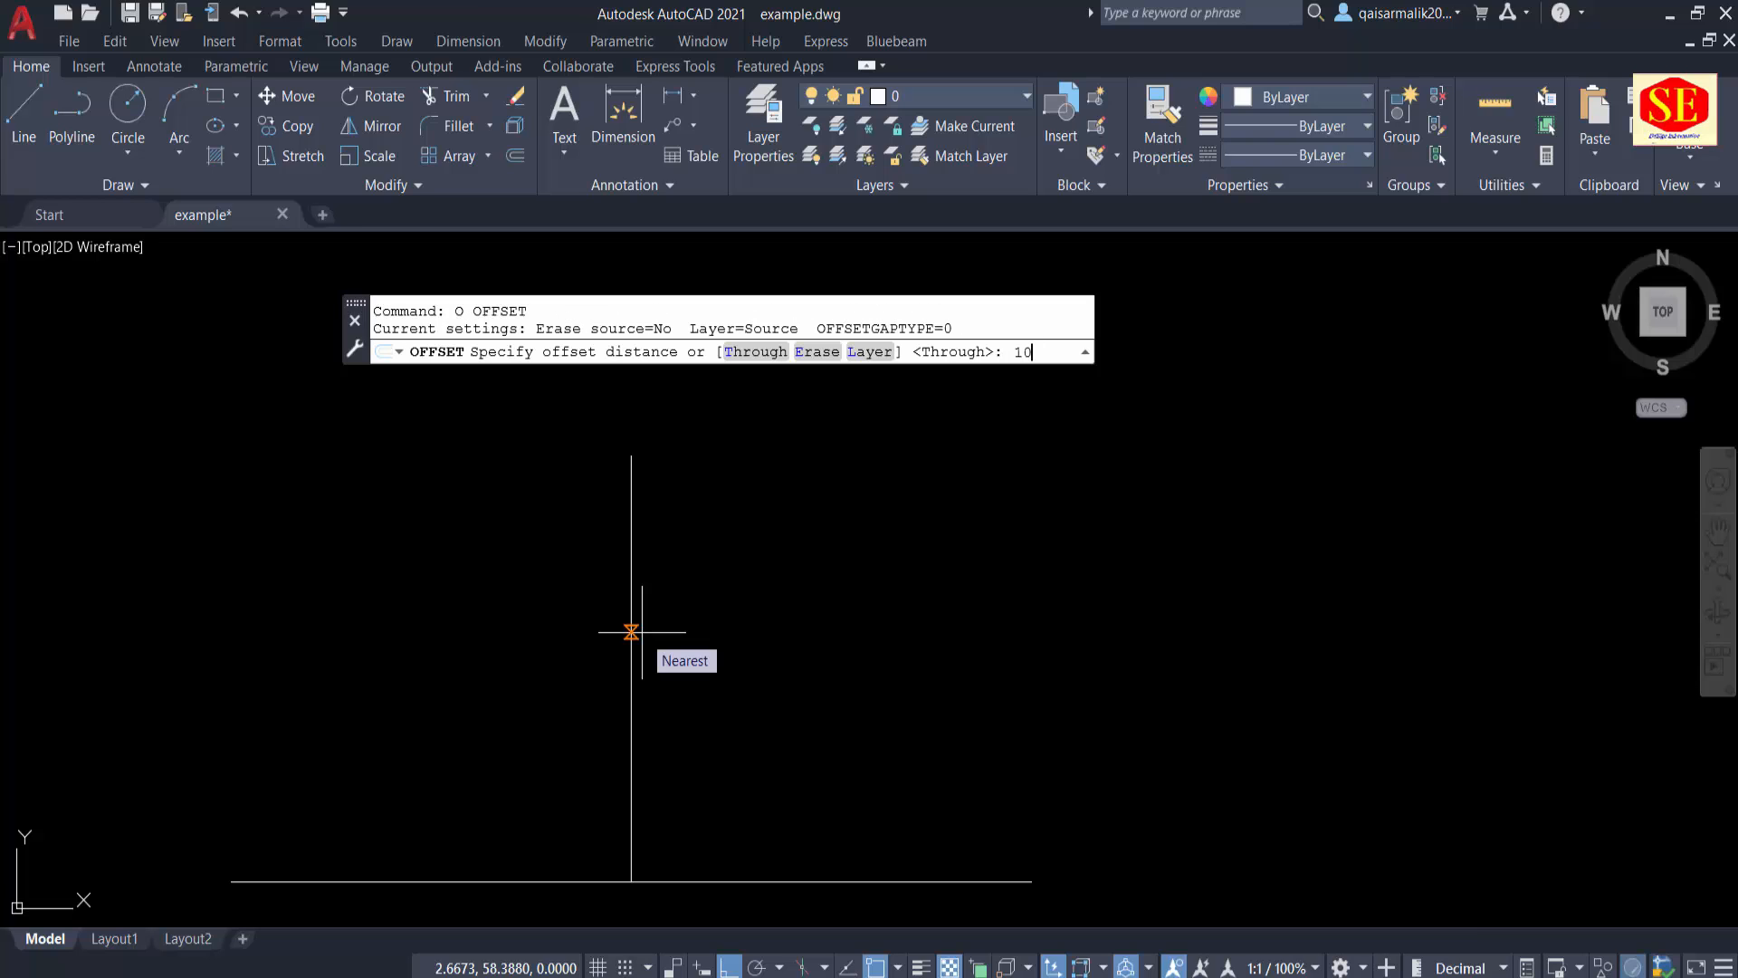
{"action": "key", "text": "Return"}
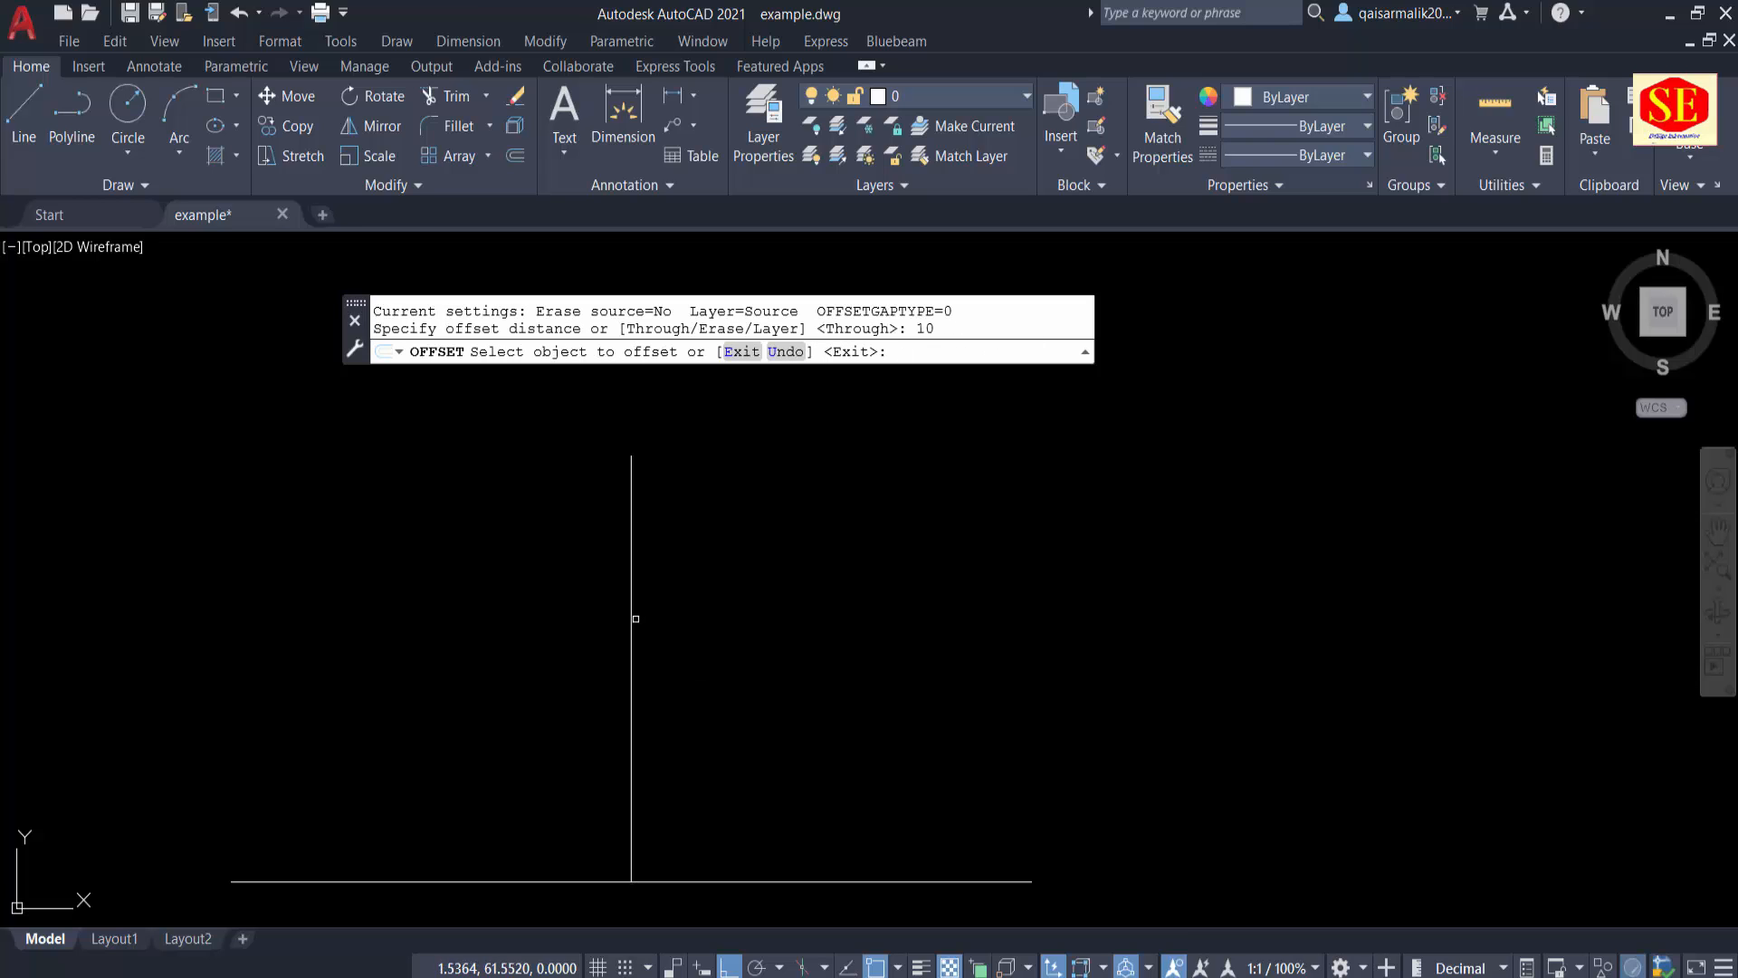
{"action": "left_click", "coordinate": [633, 620]}
{"action": "left_click", "coordinate": [661, 601]}
{"action": "left_click", "coordinate": [631, 625]}
{"action": "left_click", "coordinate": [605, 636]}
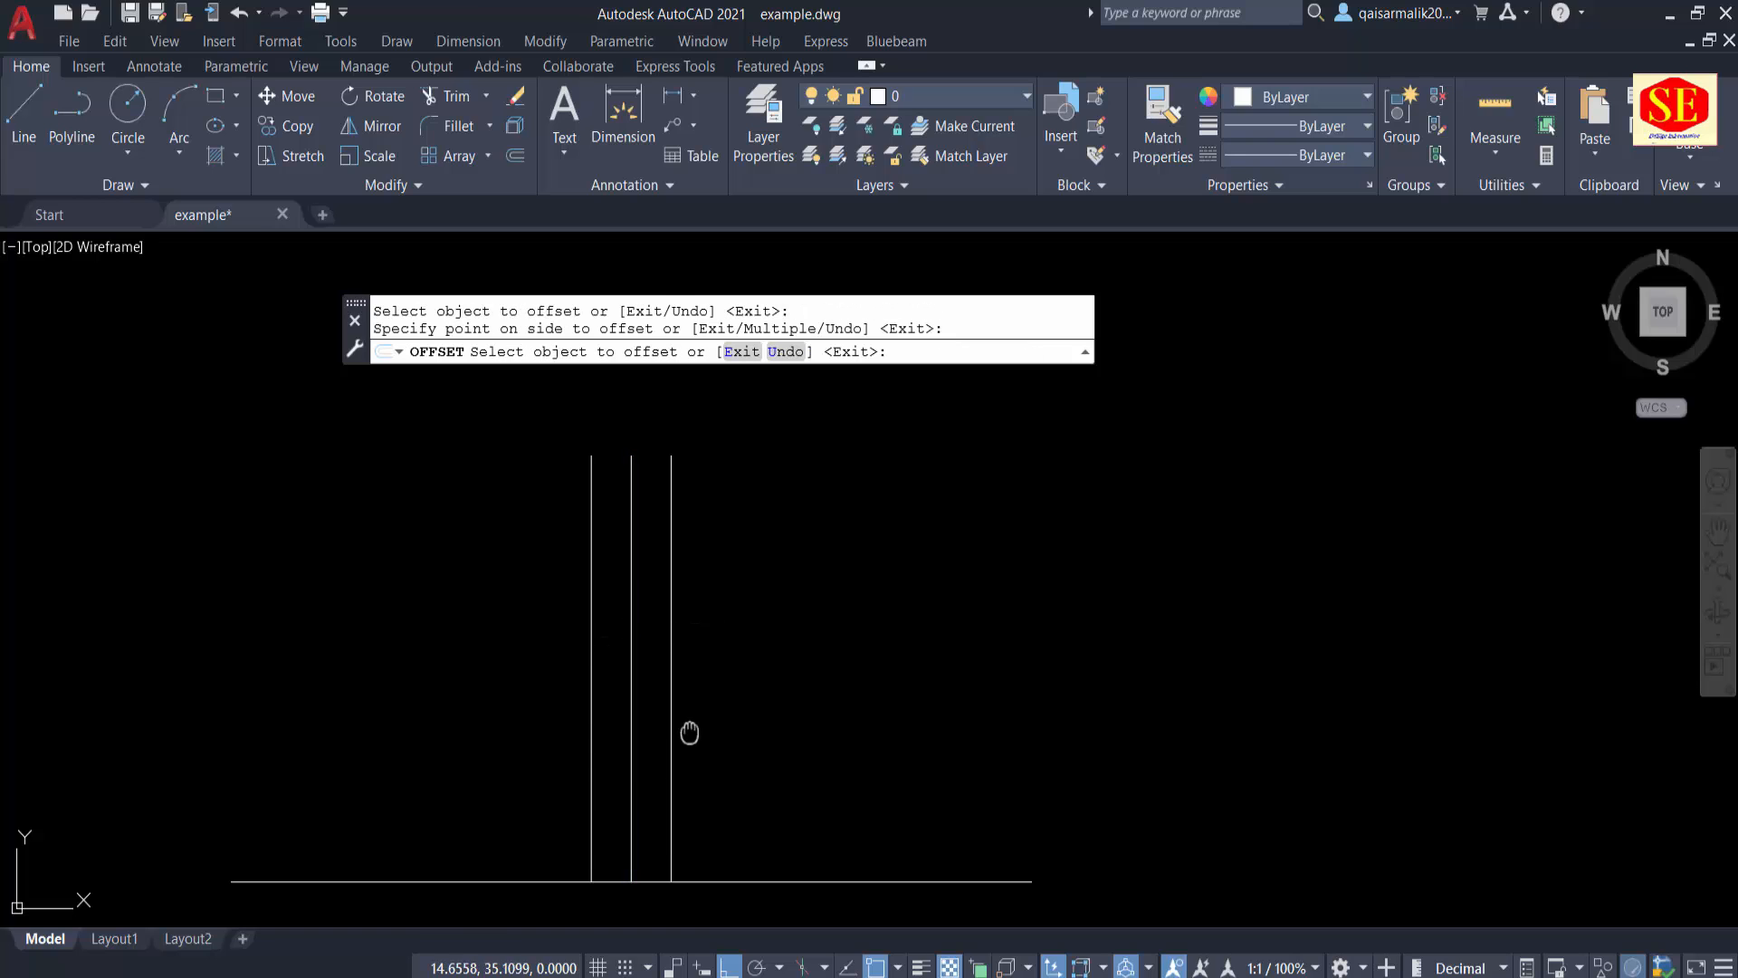
Step: Offset the horizontal baseline 10 units upward
{"action": "middle_click_drag", "start_coordinate": [689, 734], "coordinate": [692, 694]}
{"action": "left_click", "coordinate": [783, 841]}
{"action": "left_click", "coordinate": [790, 781]}
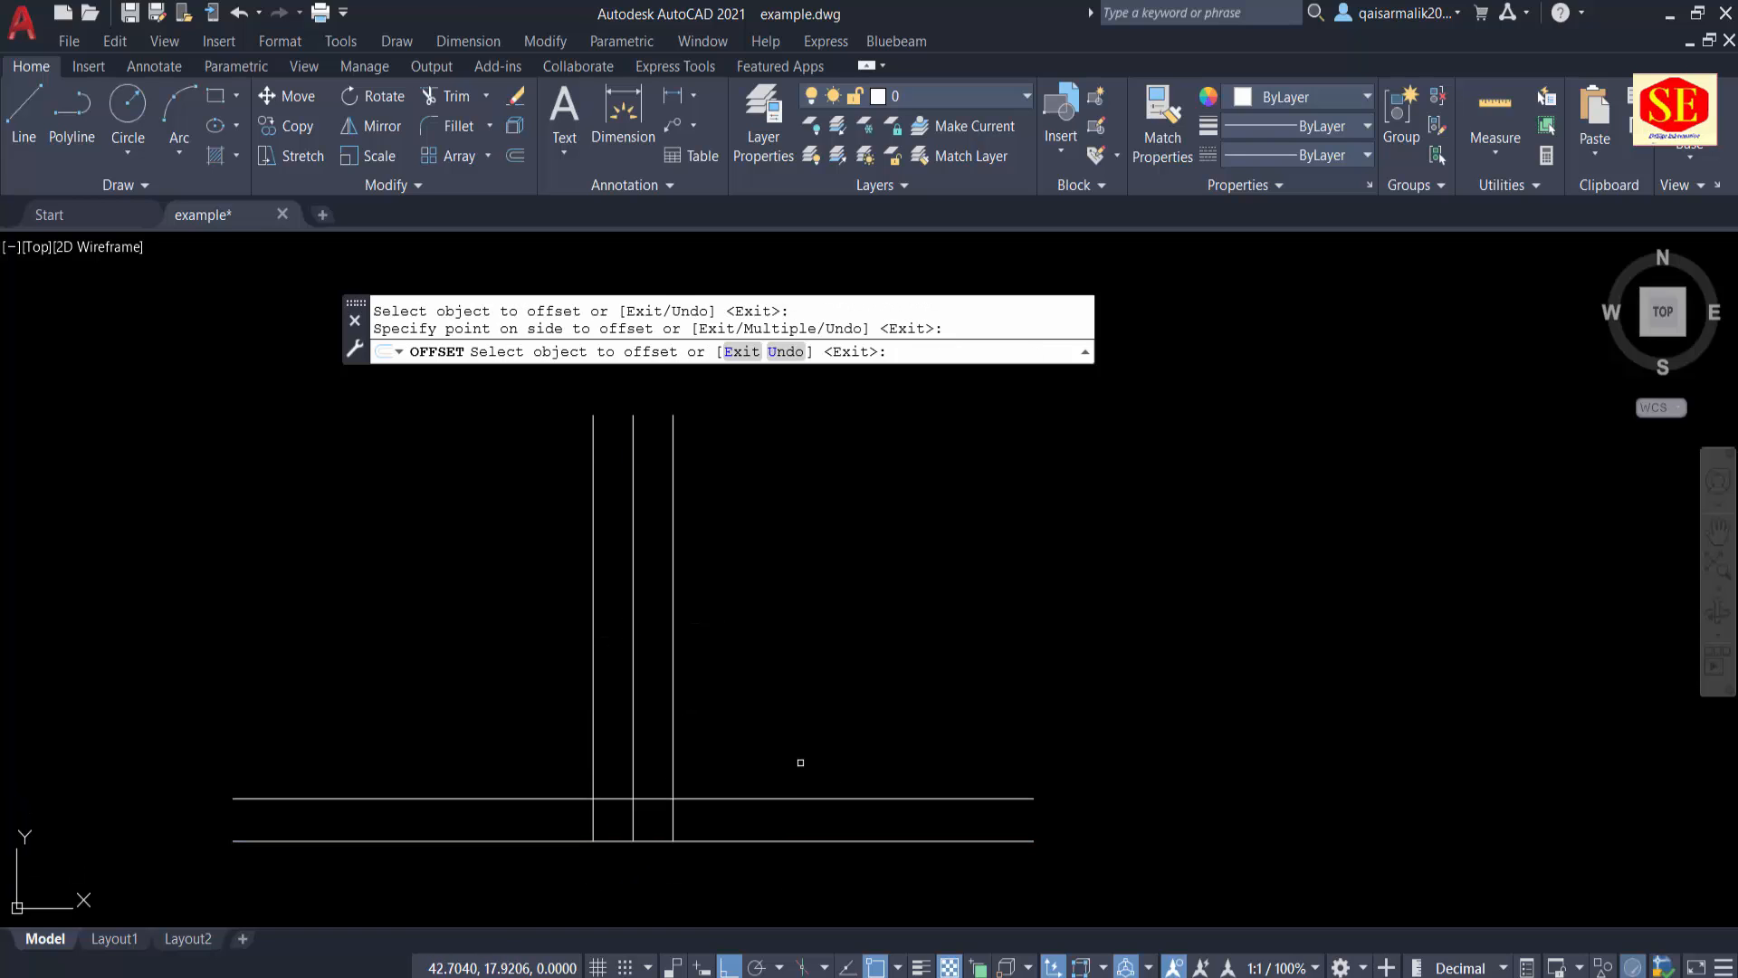
{"action": "key", "text": "Escape"}
Step: Set the colour of the vertical centre line and the original horizontal baseline to magenta
{"action": "left_click", "coordinate": [641, 639]}
{"action": "left_click", "coordinate": [628, 654]}
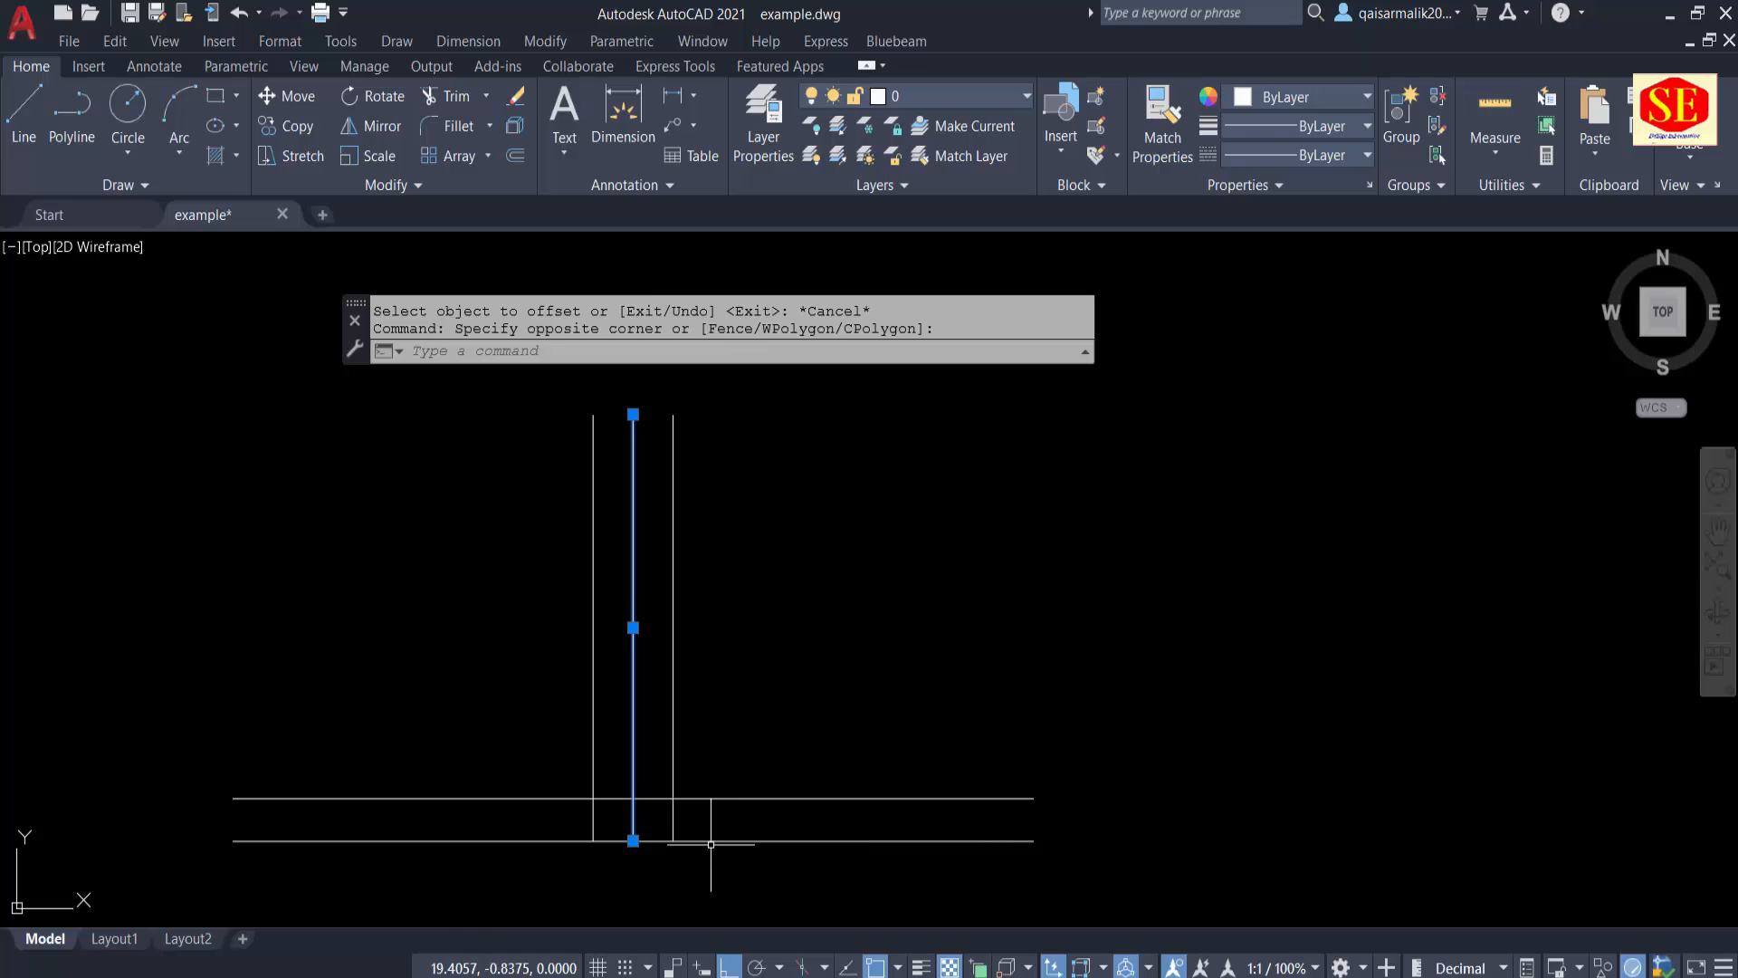
{"action": "left_click", "coordinate": [710, 842]}
{"action": "left_click", "coordinate": [1297, 97]}
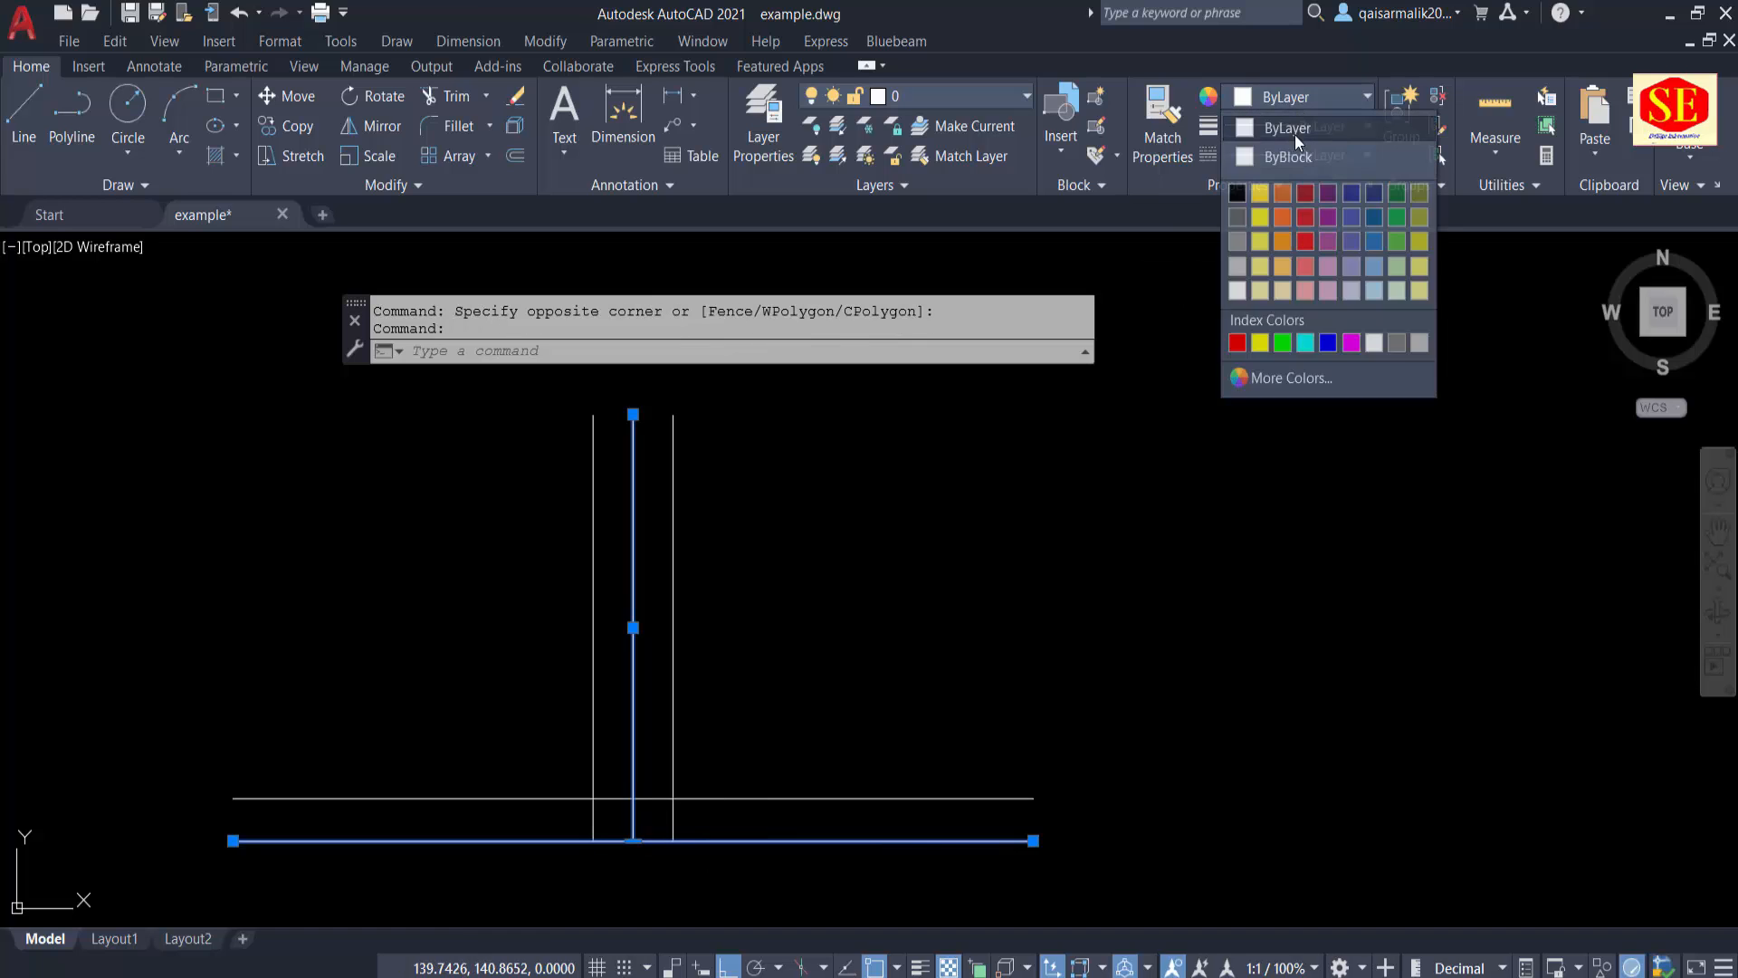
{"action": "left_click", "coordinate": [1351, 342]}
{"action": "key", "text": "Escape"}
{"action": "key", "text": "Escape"}
Step: Draw a horizontal line across the three vertical lines a little below their upper ends
{"action": "scroll", "coordinate": [721, 518], "scroll_direction": "up", "scroll_amount": 3}
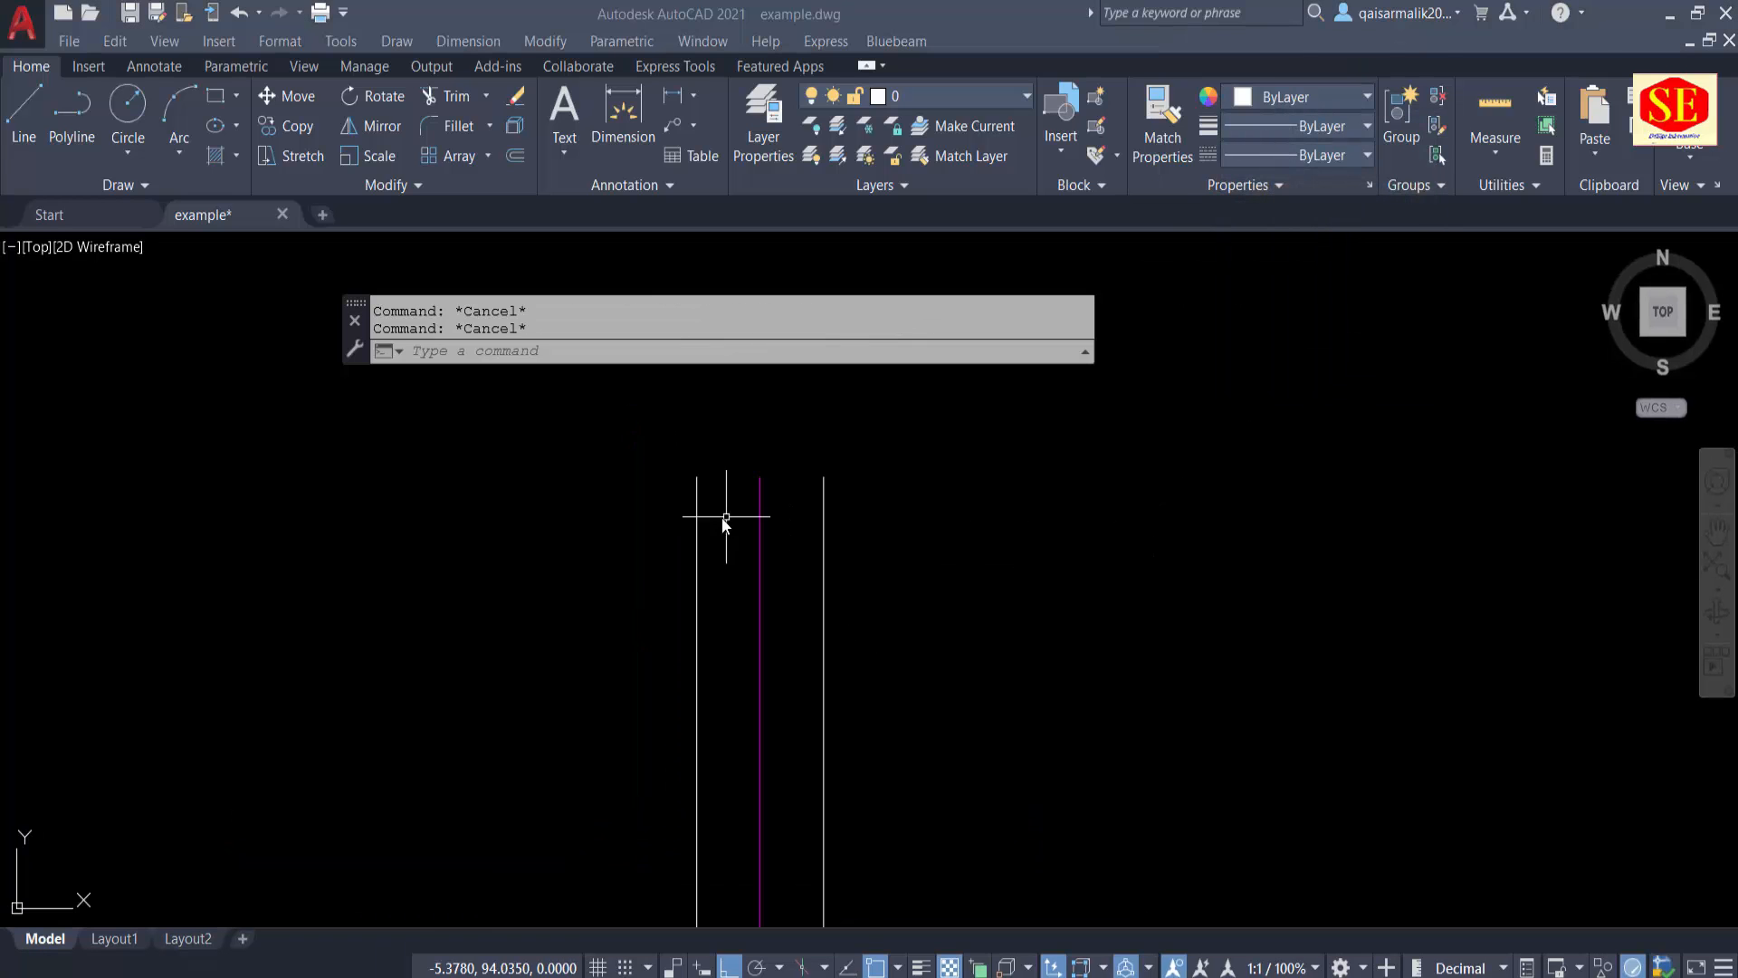
{"action": "type", "text": "l"}
{"action": "key", "text": "Return"}
{"action": "left_click", "coordinate": [602, 541]}
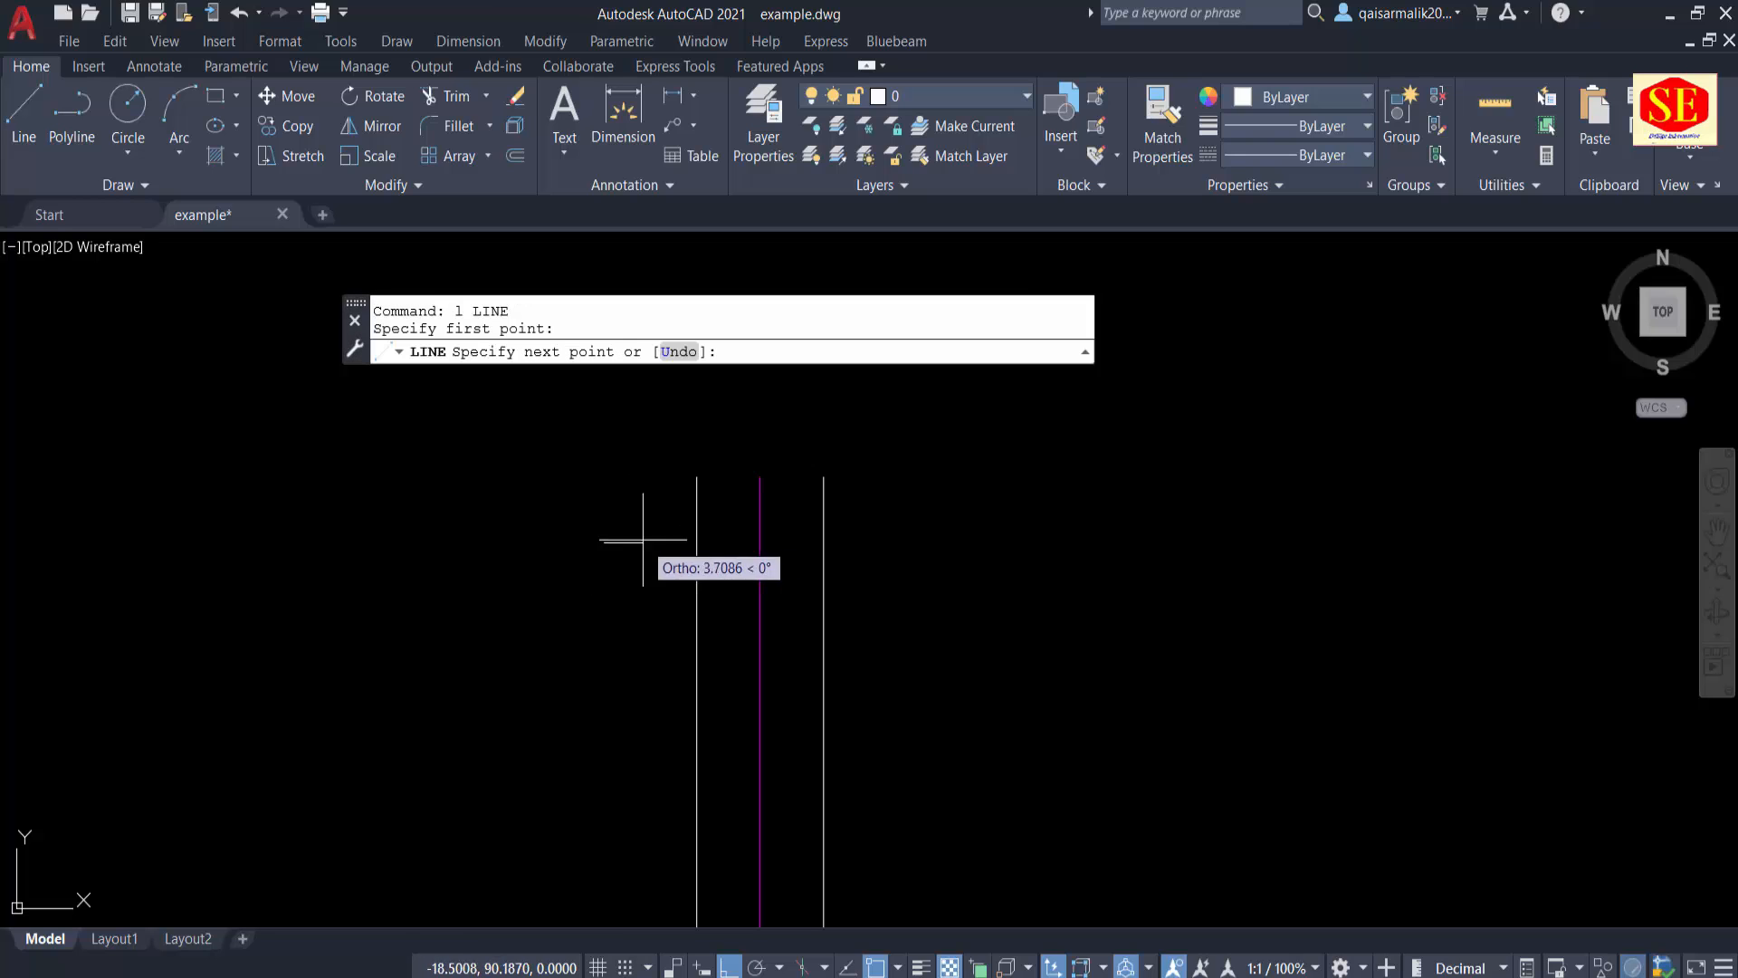
{"action": "left_click", "coordinate": [915, 543]}
{"action": "key", "text": "Escape"}
Step: Trim the two outer vertical lines below the horizontal crossing line, leaving only their short upper pieces
{"action": "type", "text": "tr"}
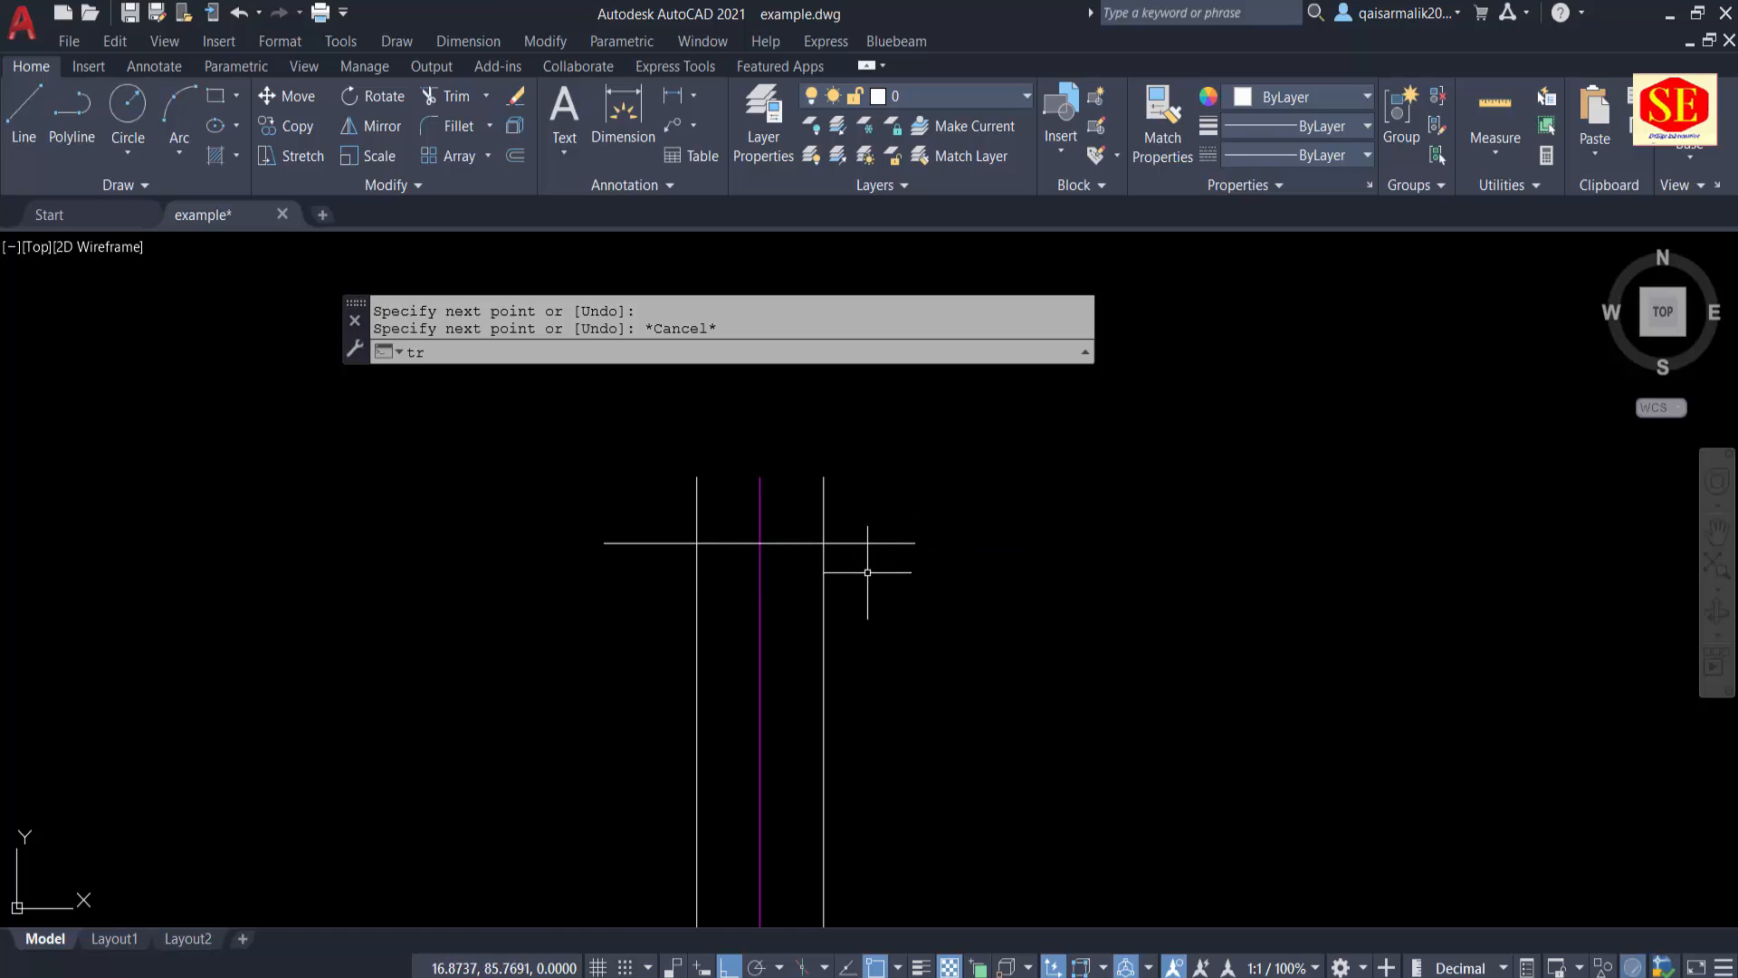
{"action": "key", "text": "Return"}
{"action": "mouse_move", "coordinate": [865, 584]}
{"action": "left_mouse_down"}
{"action": "mouse_move", "coordinate": [827, 610]}
{"action": "mouse_move", "coordinate": [846, 613]}
{"action": "left_mouse_up"}
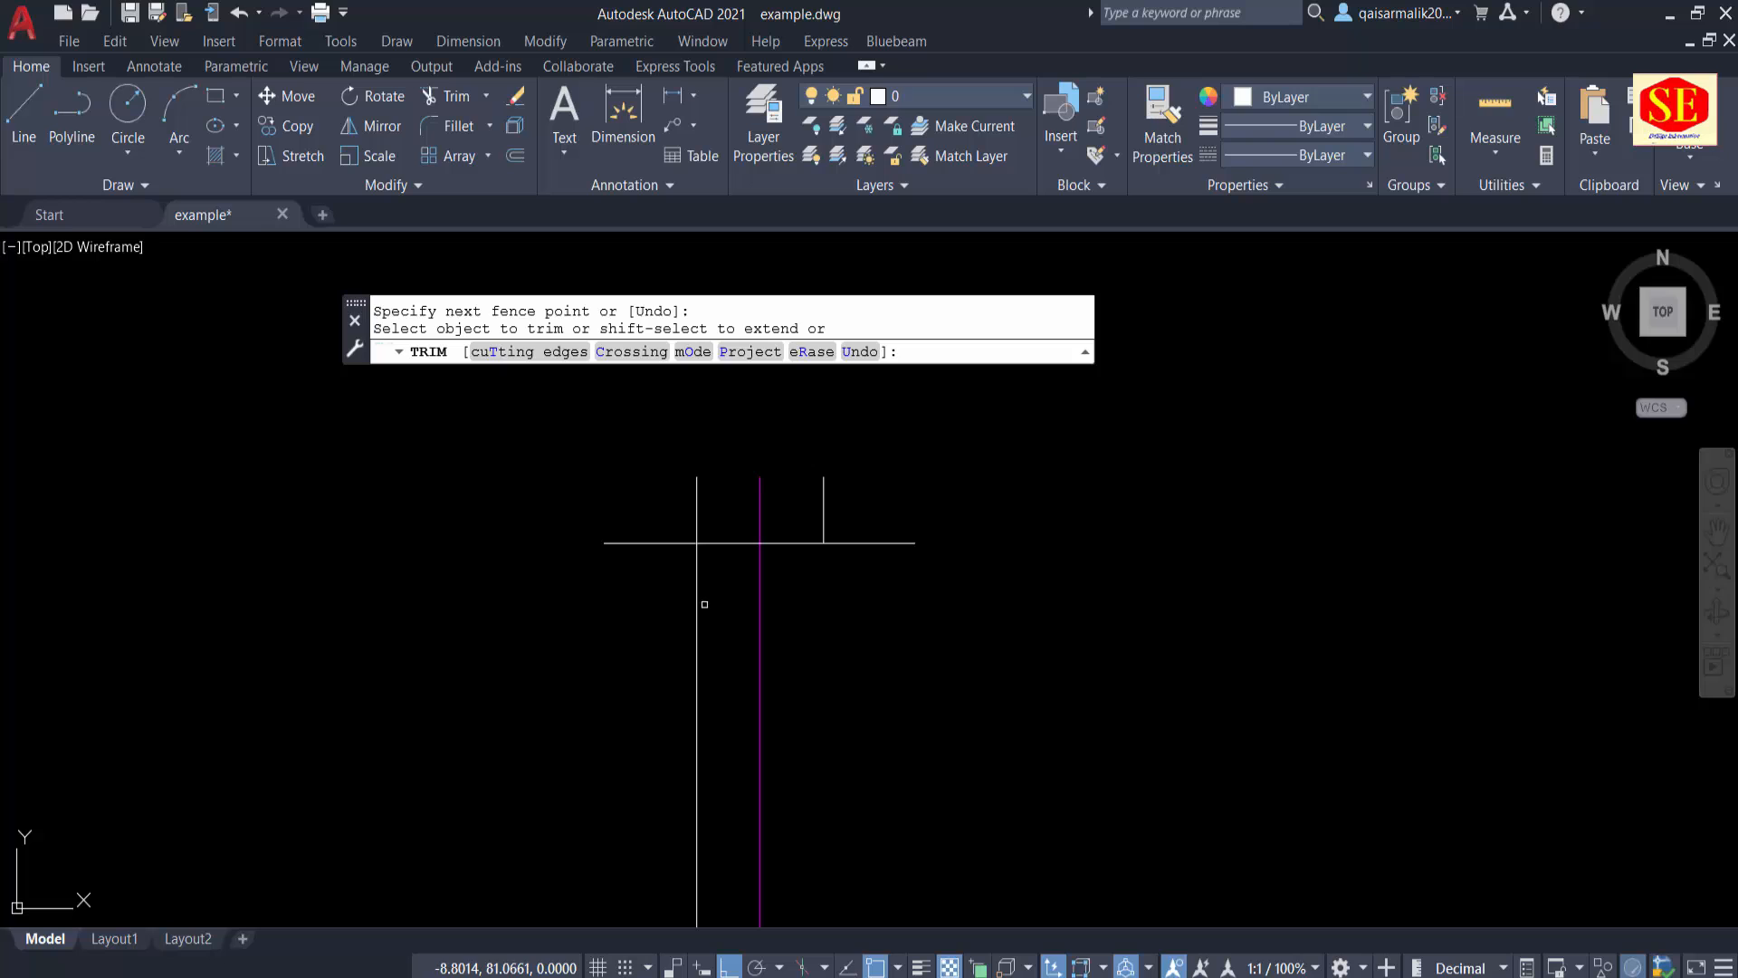
{"action": "key", "text": "Escape"}
{"action": "left_click", "coordinate": [629, 516]}
{"action": "left_click", "coordinate": [621, 582]}
{"action": "type", "text": "w"}
{"action": "key", "text": "Return"}
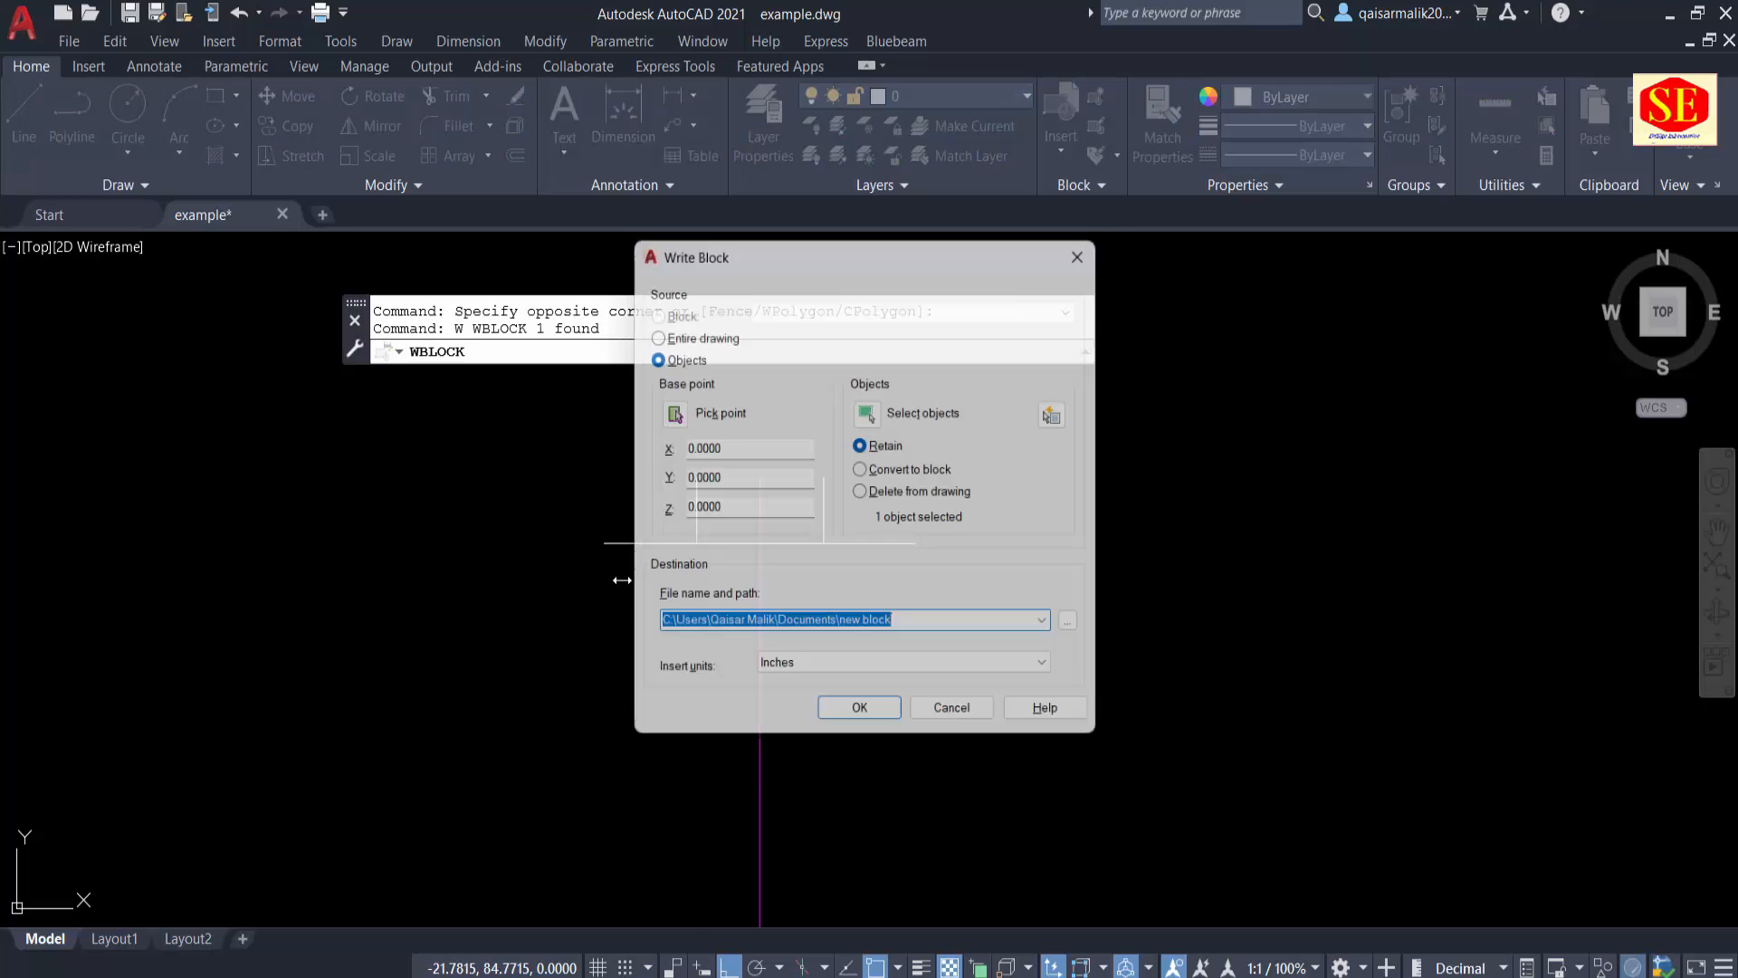
{"action": "key", "text": "Escape"}
Step: Erase the horizontal crossing line used as the cutting edge near the top
{"action": "left_click", "coordinate": [644, 516]}
{"action": "left_click", "coordinate": [602, 582]}
{"action": "type", "text": "e"}
{"action": "key", "text": "Return"}
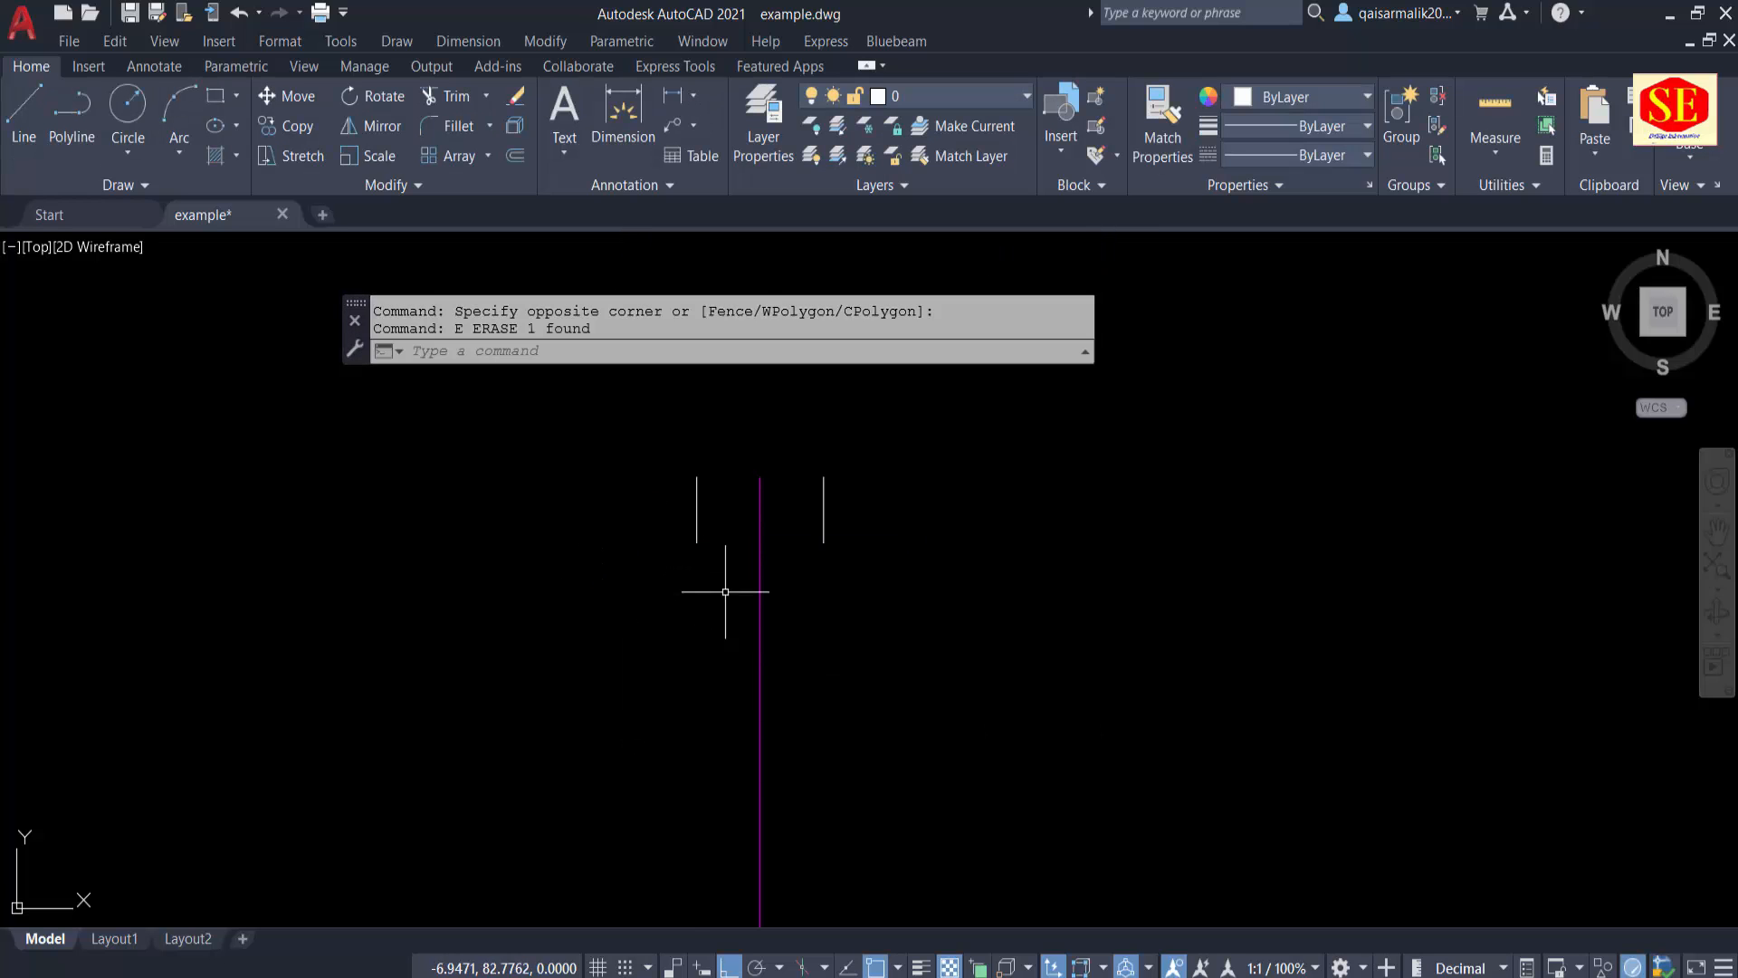
{"action": "scroll", "coordinate": [773, 531], "scroll_direction": "down", "scroll_amount": 2}
{"action": "key", "text": "Escape"}
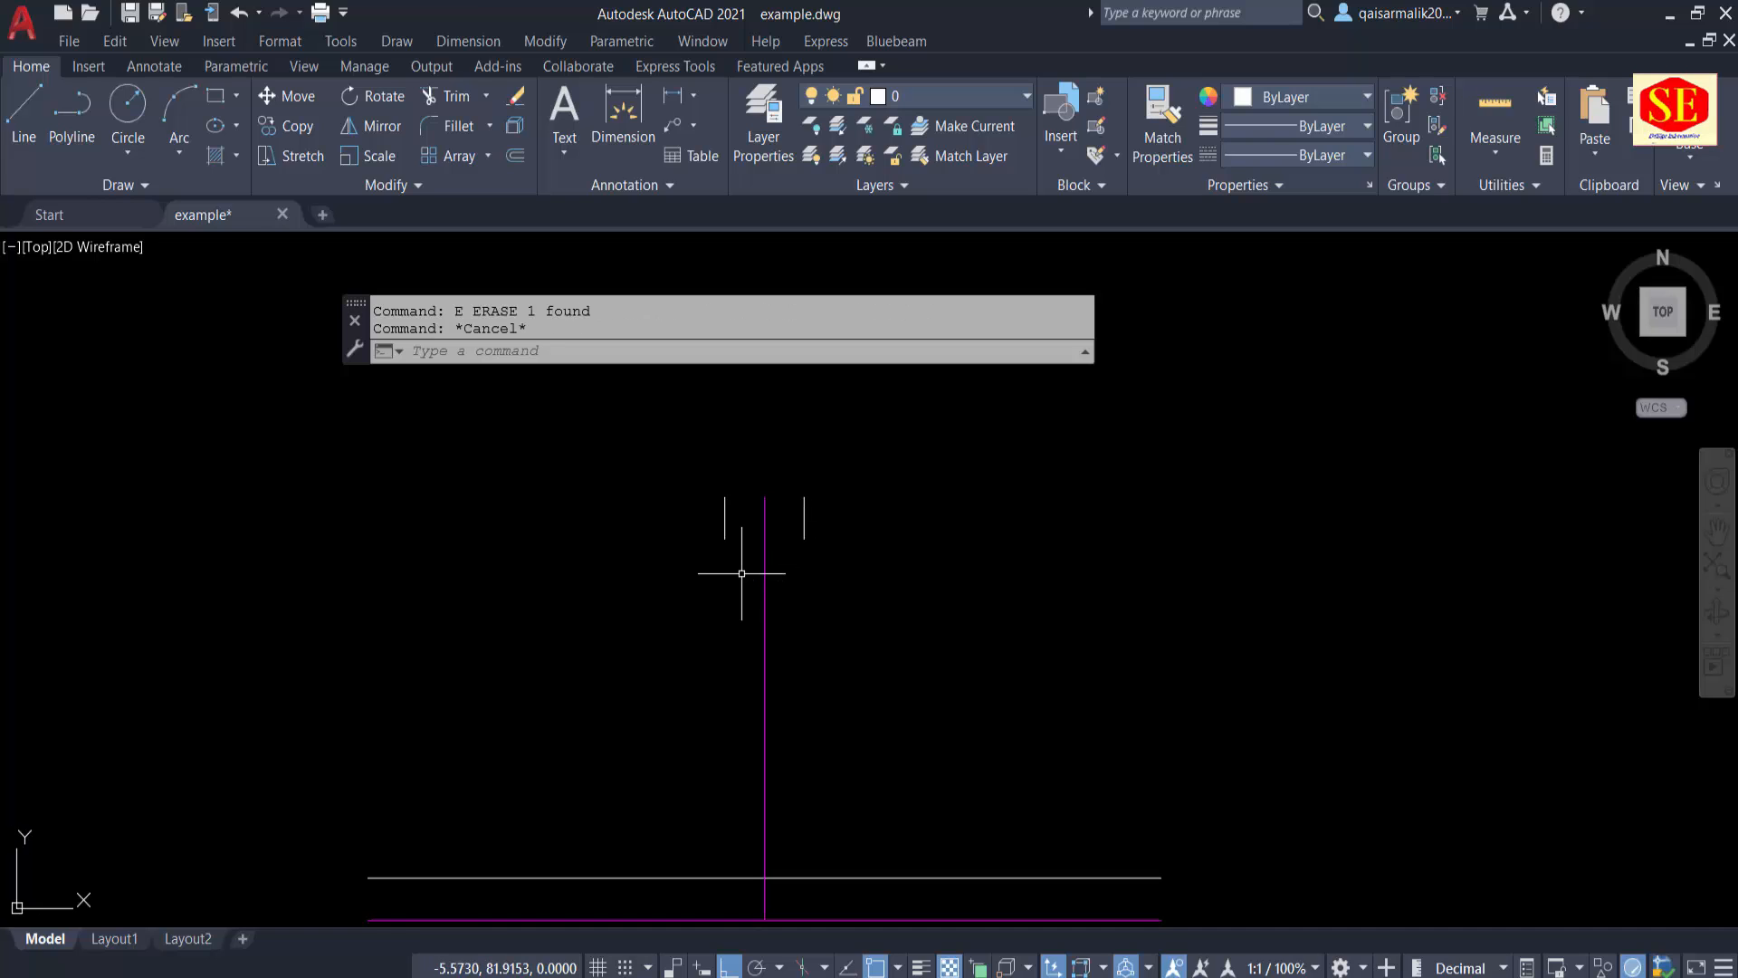
Step: Add a linear dimension above the upper horizontal line, from the vertical centre line to the line's right end
{"action": "middle_click_drag", "start_coordinate": [839, 594], "coordinate": [813, 523]}
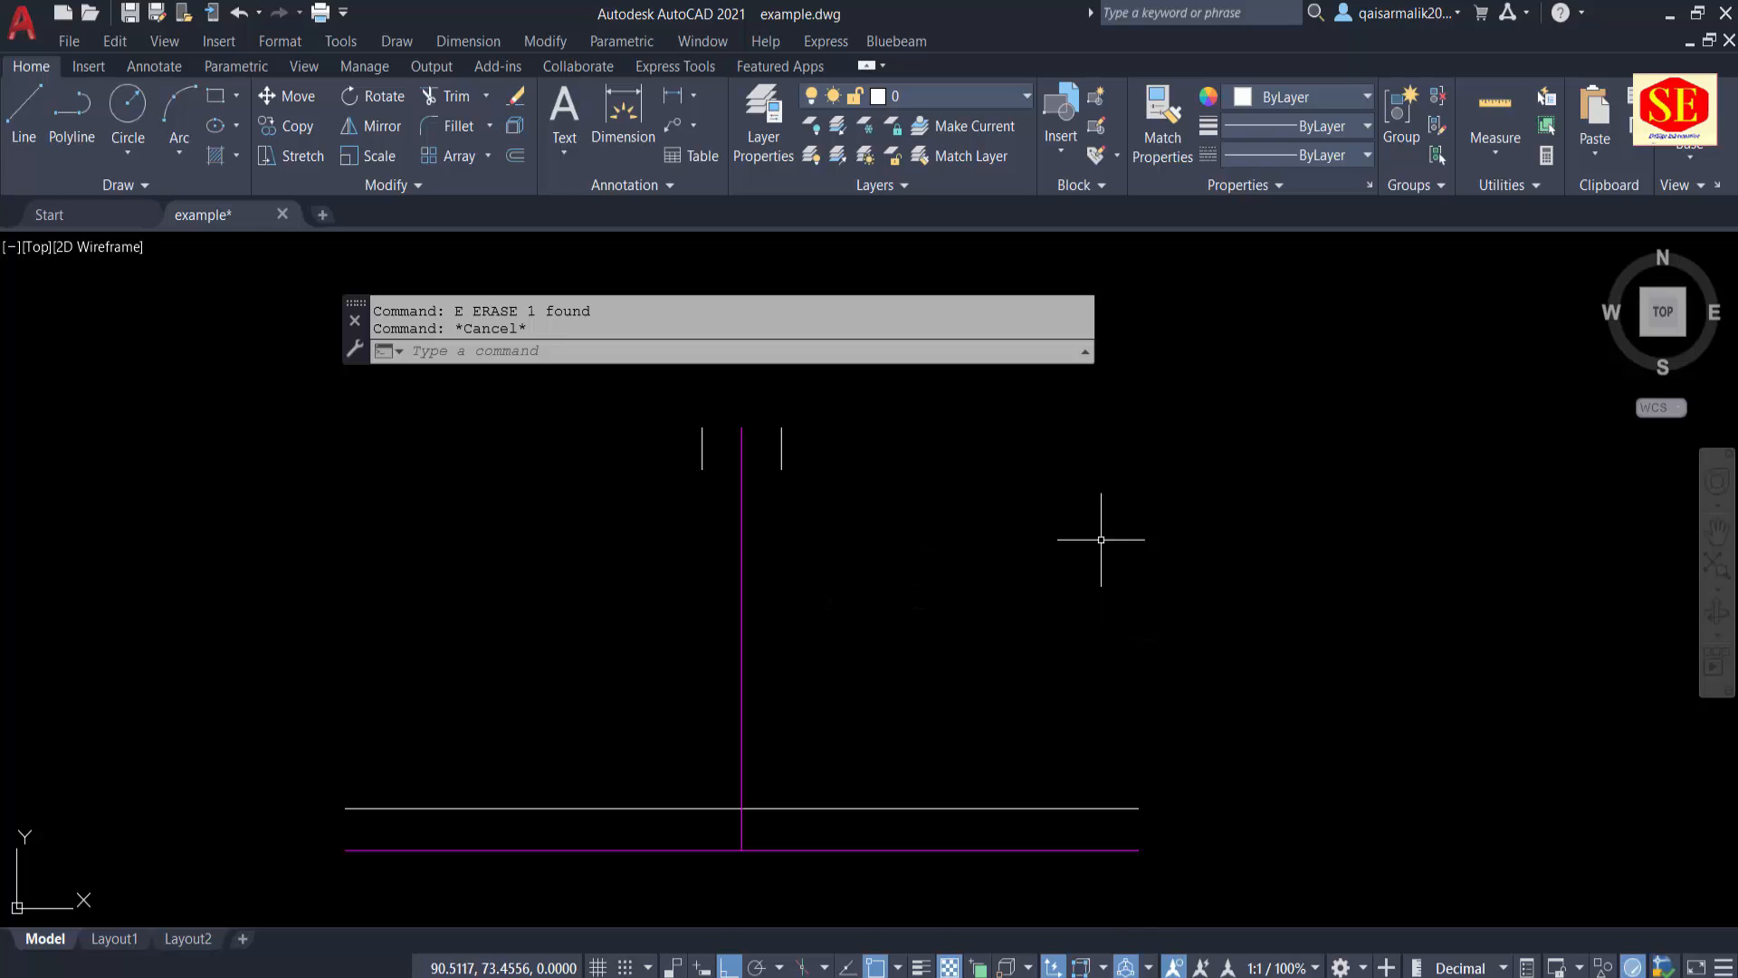
{"action": "left_click", "coordinate": [672, 95]}
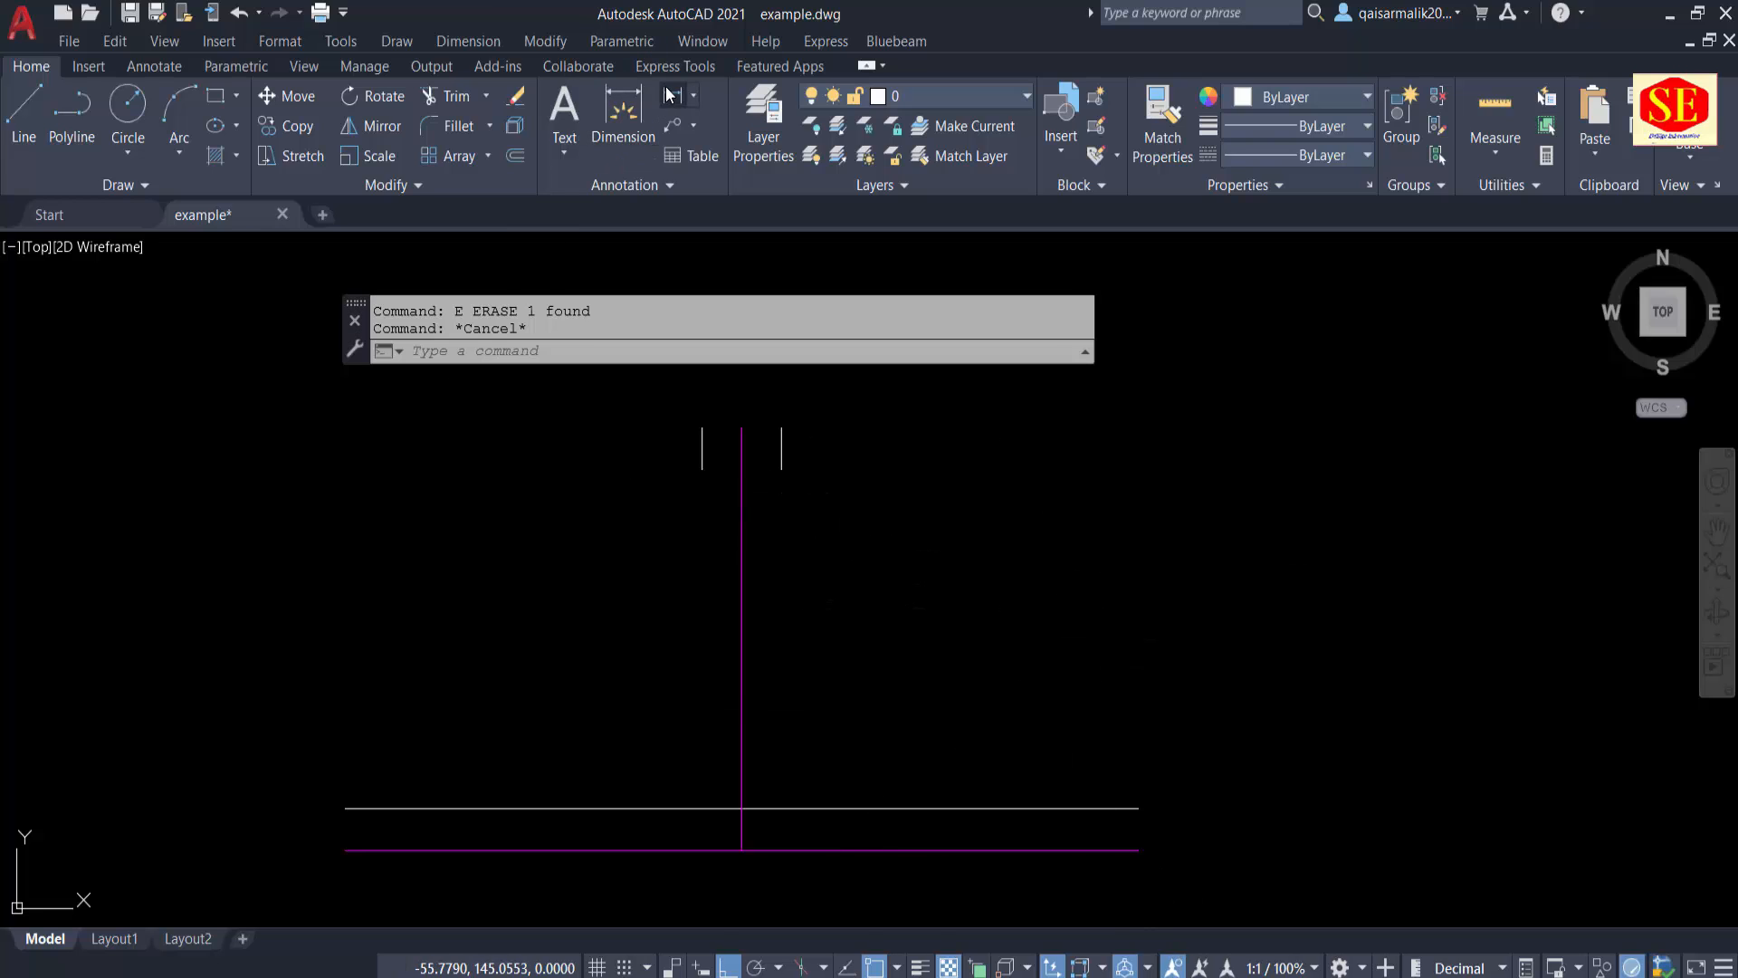
{"action": "left_click", "coordinate": [742, 809]}
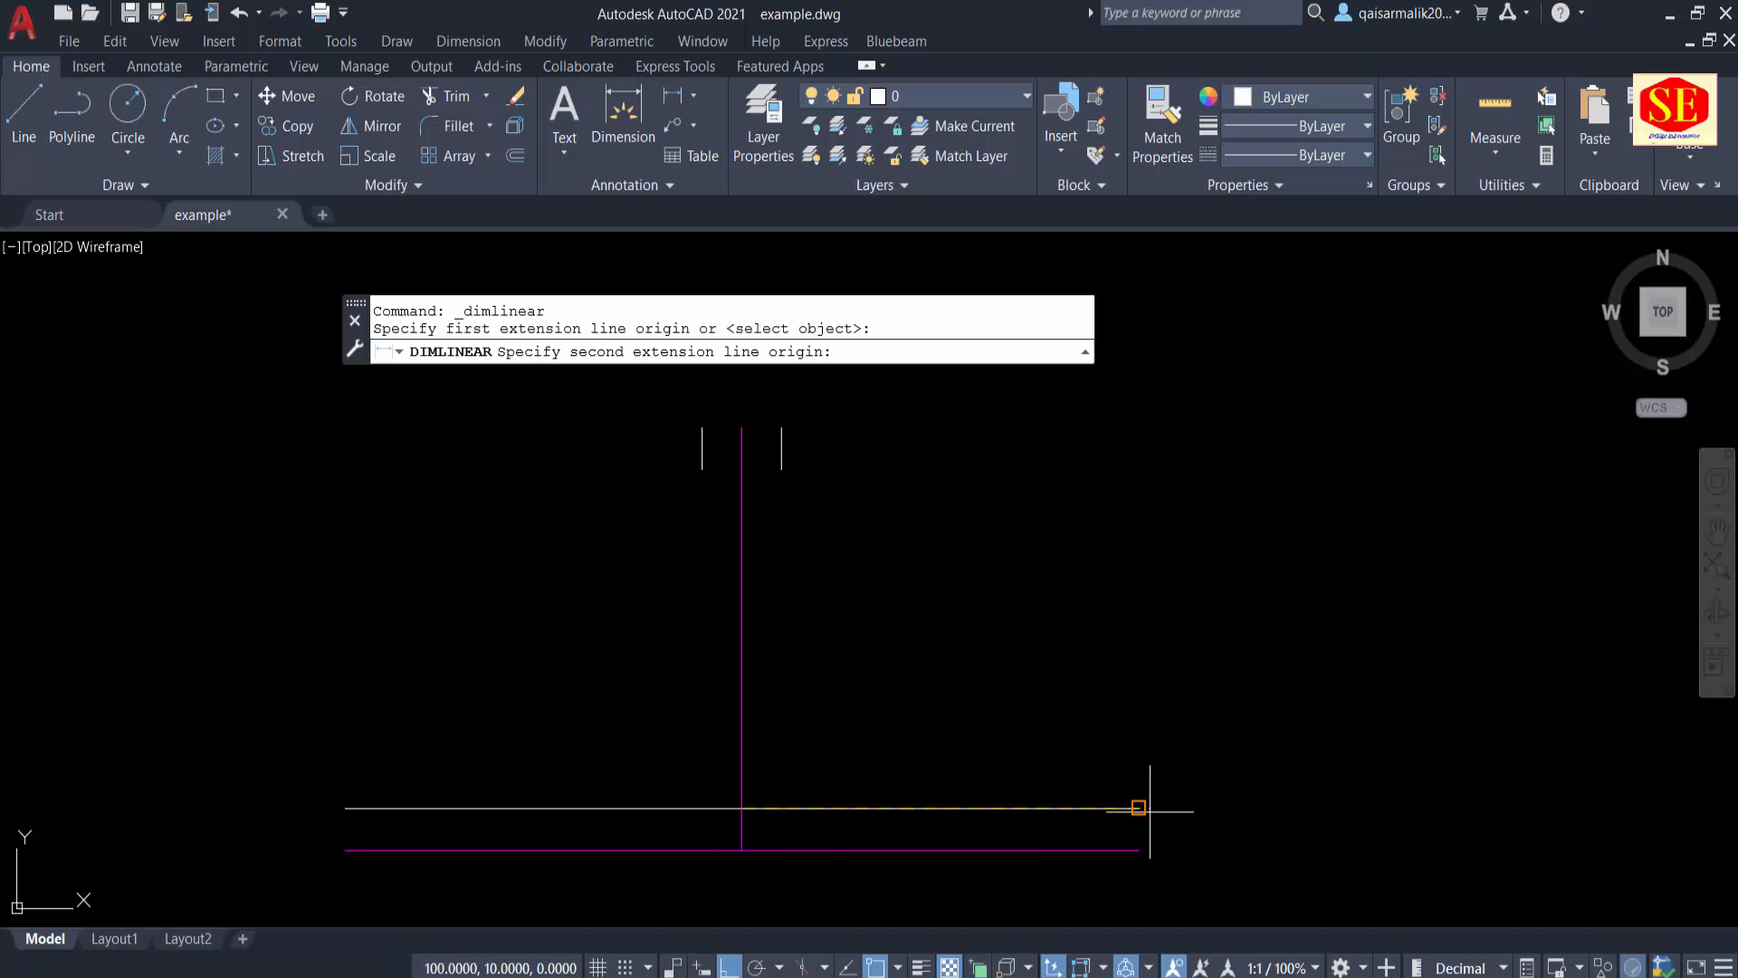
{"action": "left_click", "coordinate": [1138, 808]}
{"action": "scroll", "coordinate": [1137, 869], "scroll_direction": "up", "scroll_amount": 2}
{"action": "left_click", "coordinate": [1097, 715]}
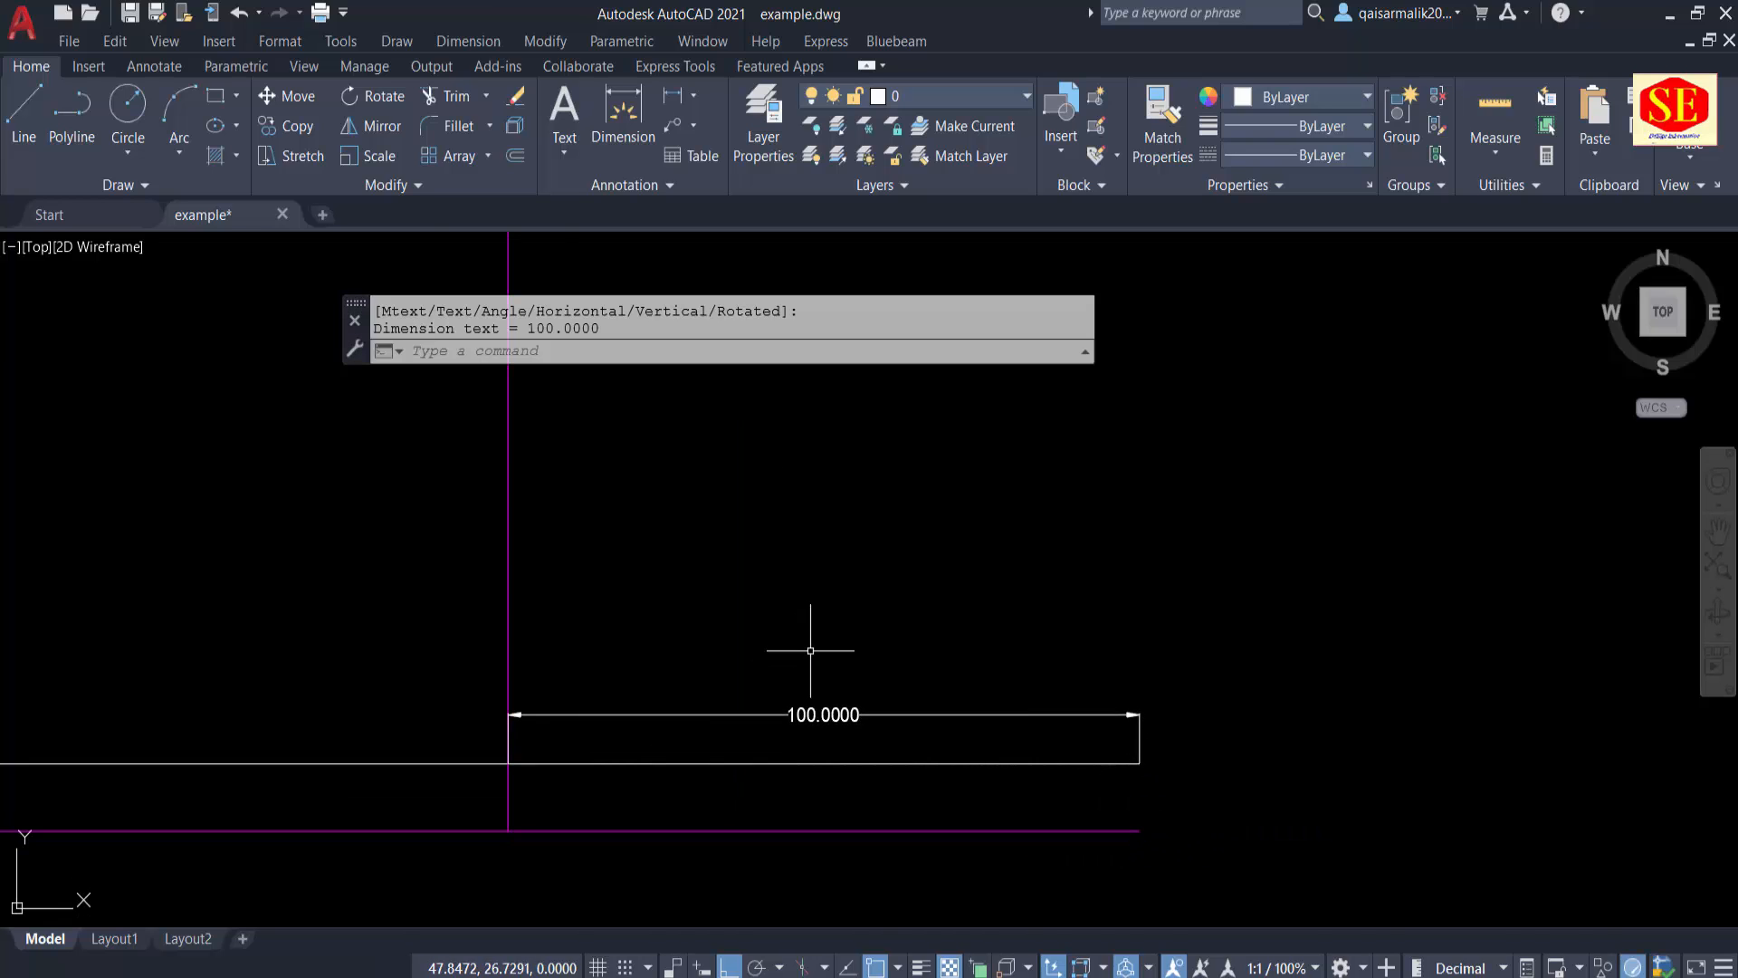
{"action": "scroll", "coordinate": [811, 651], "scroll_direction": "down", "scroll_amount": 2}
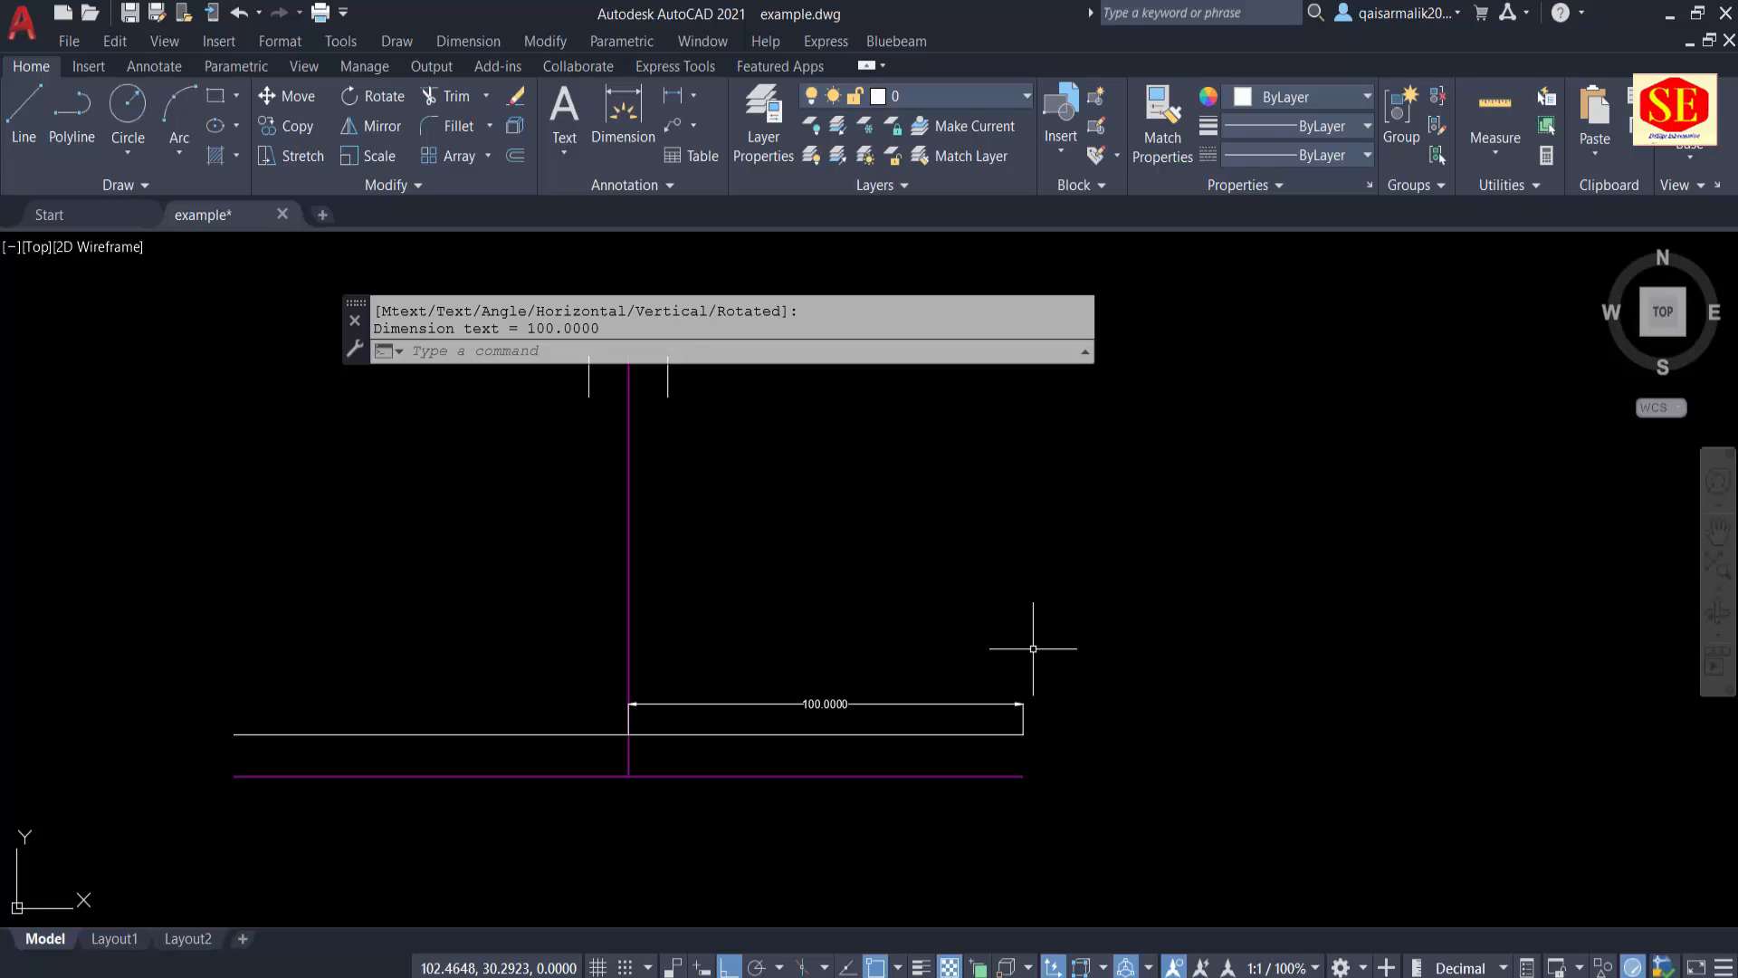
{"action": "middle_click_drag", "start_coordinate": [943, 601], "coordinate": [939, 632]}
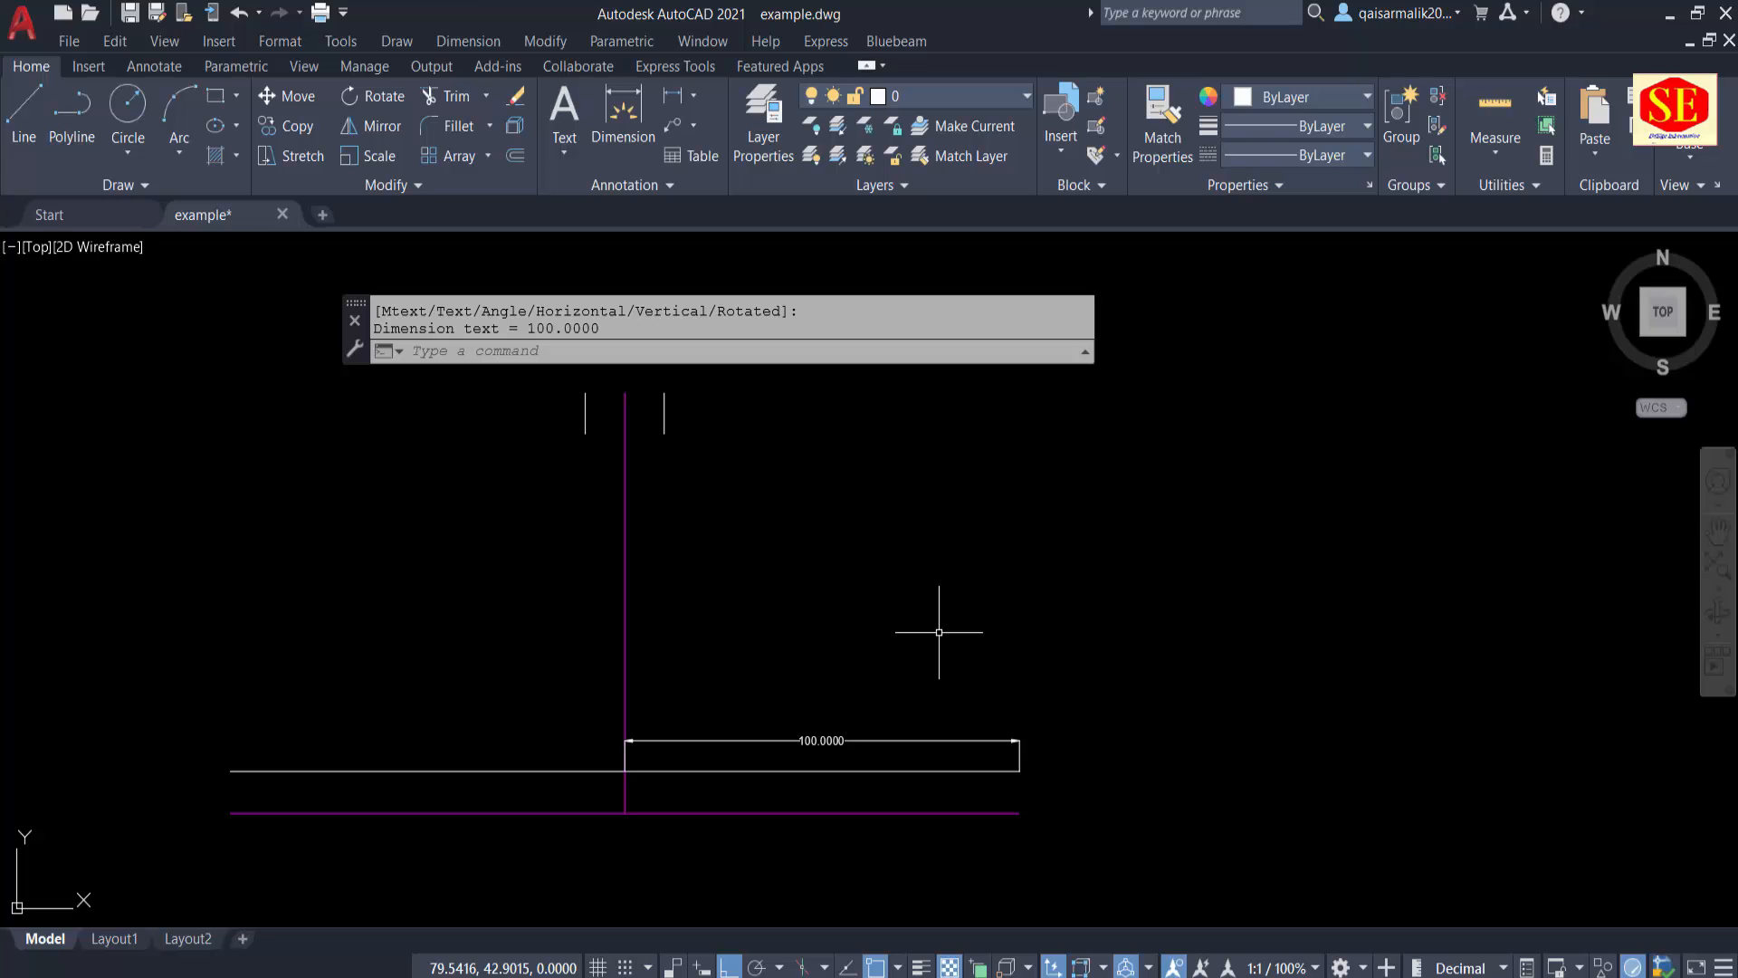
Step: Copy the vertical centre line to the right as an array of 11 items spaced 10 units apart, using the short guide line
{"action": "key", "text": "Escape"}
{"action": "type", "text": "Co"}
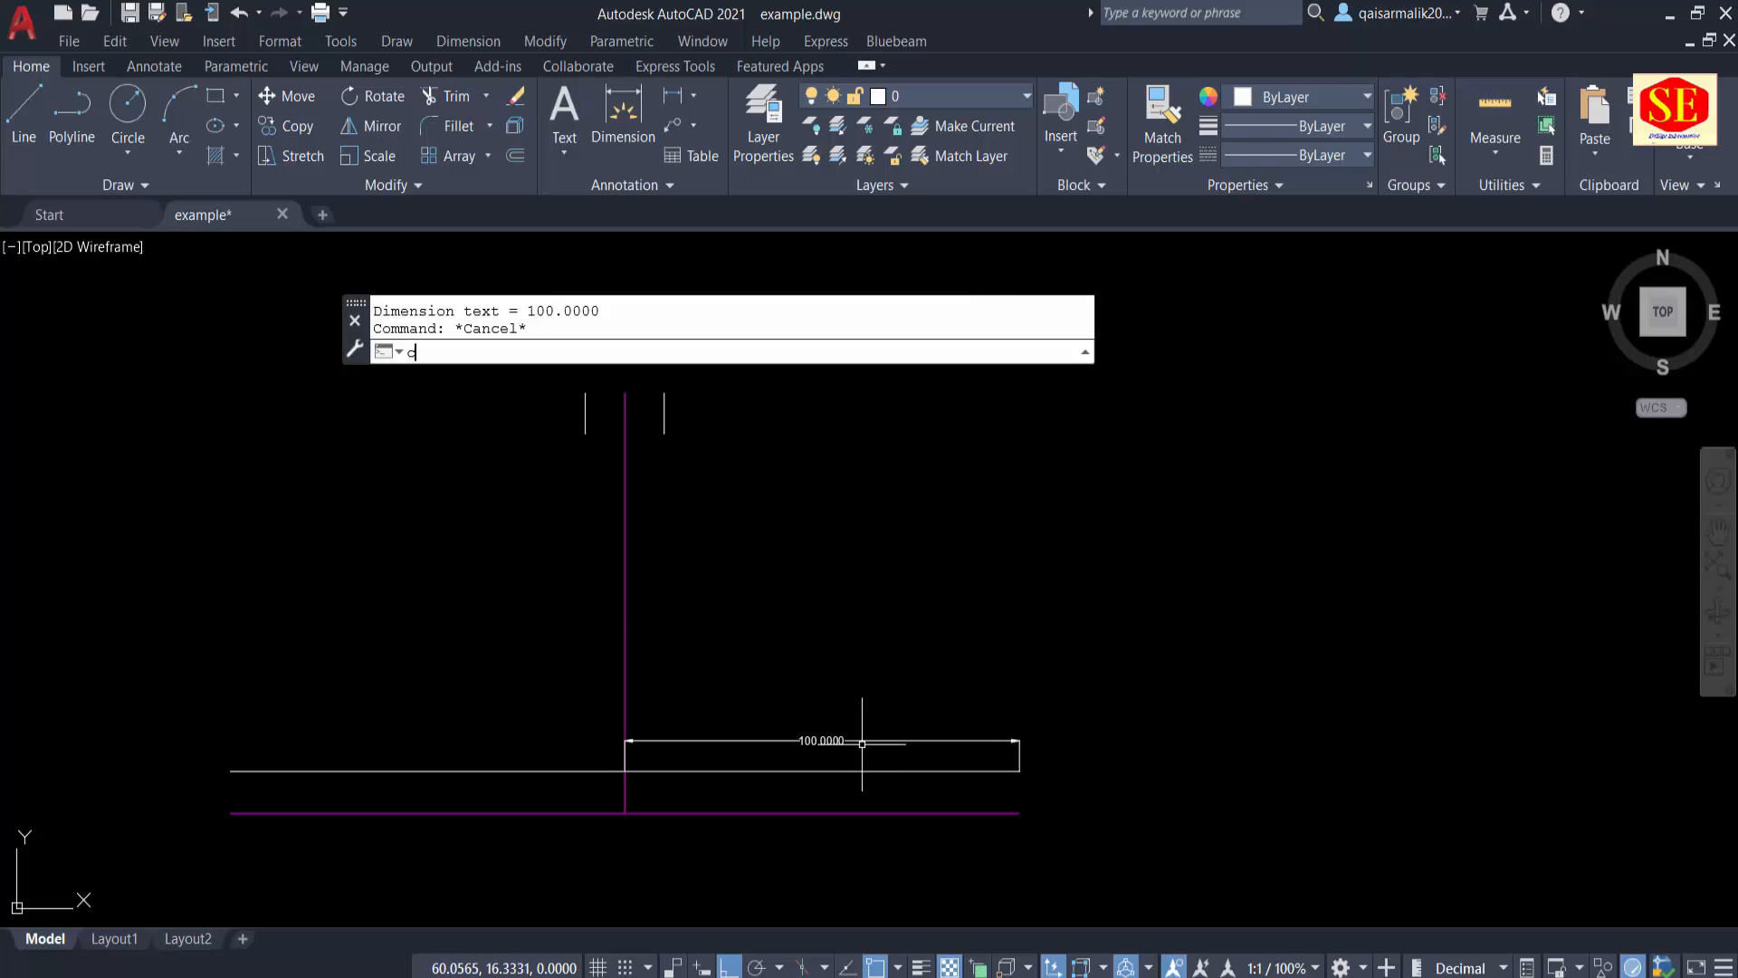
{"action": "key", "text": "Return"}
{"action": "middle_click_drag", "start_coordinate": [692, 580], "coordinate": [689, 665]}
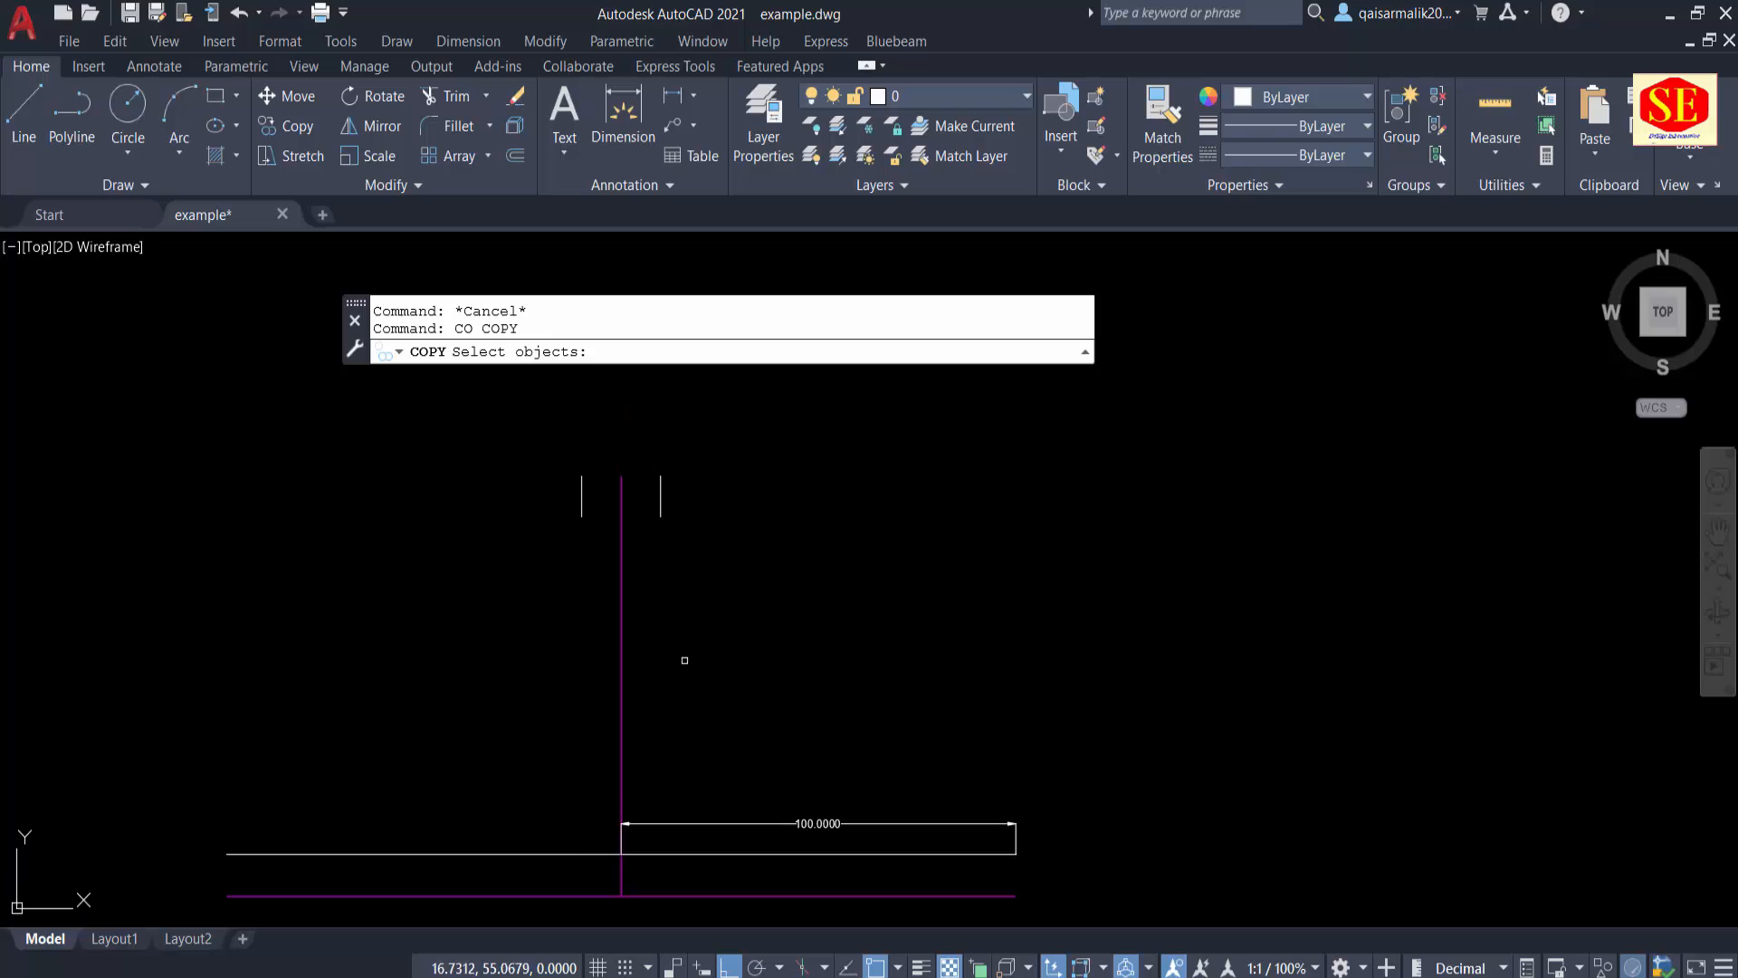
{"action": "left_click", "coordinate": [622, 577]}
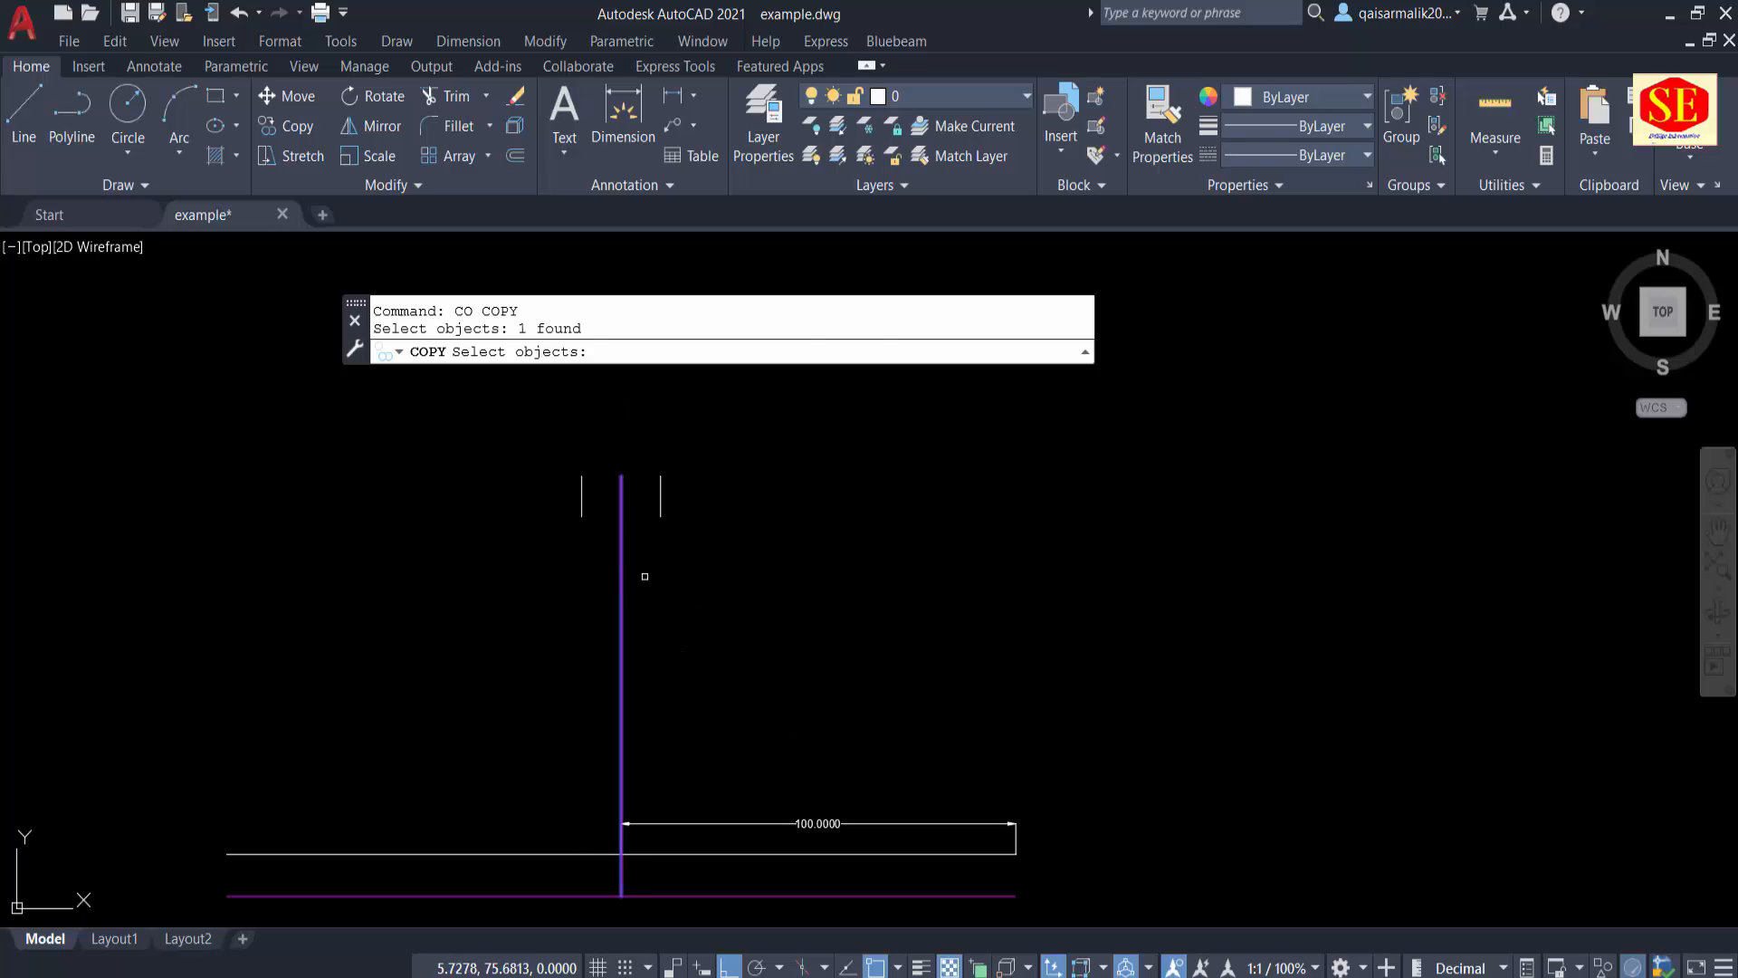
{"action": "key", "text": "Return"}
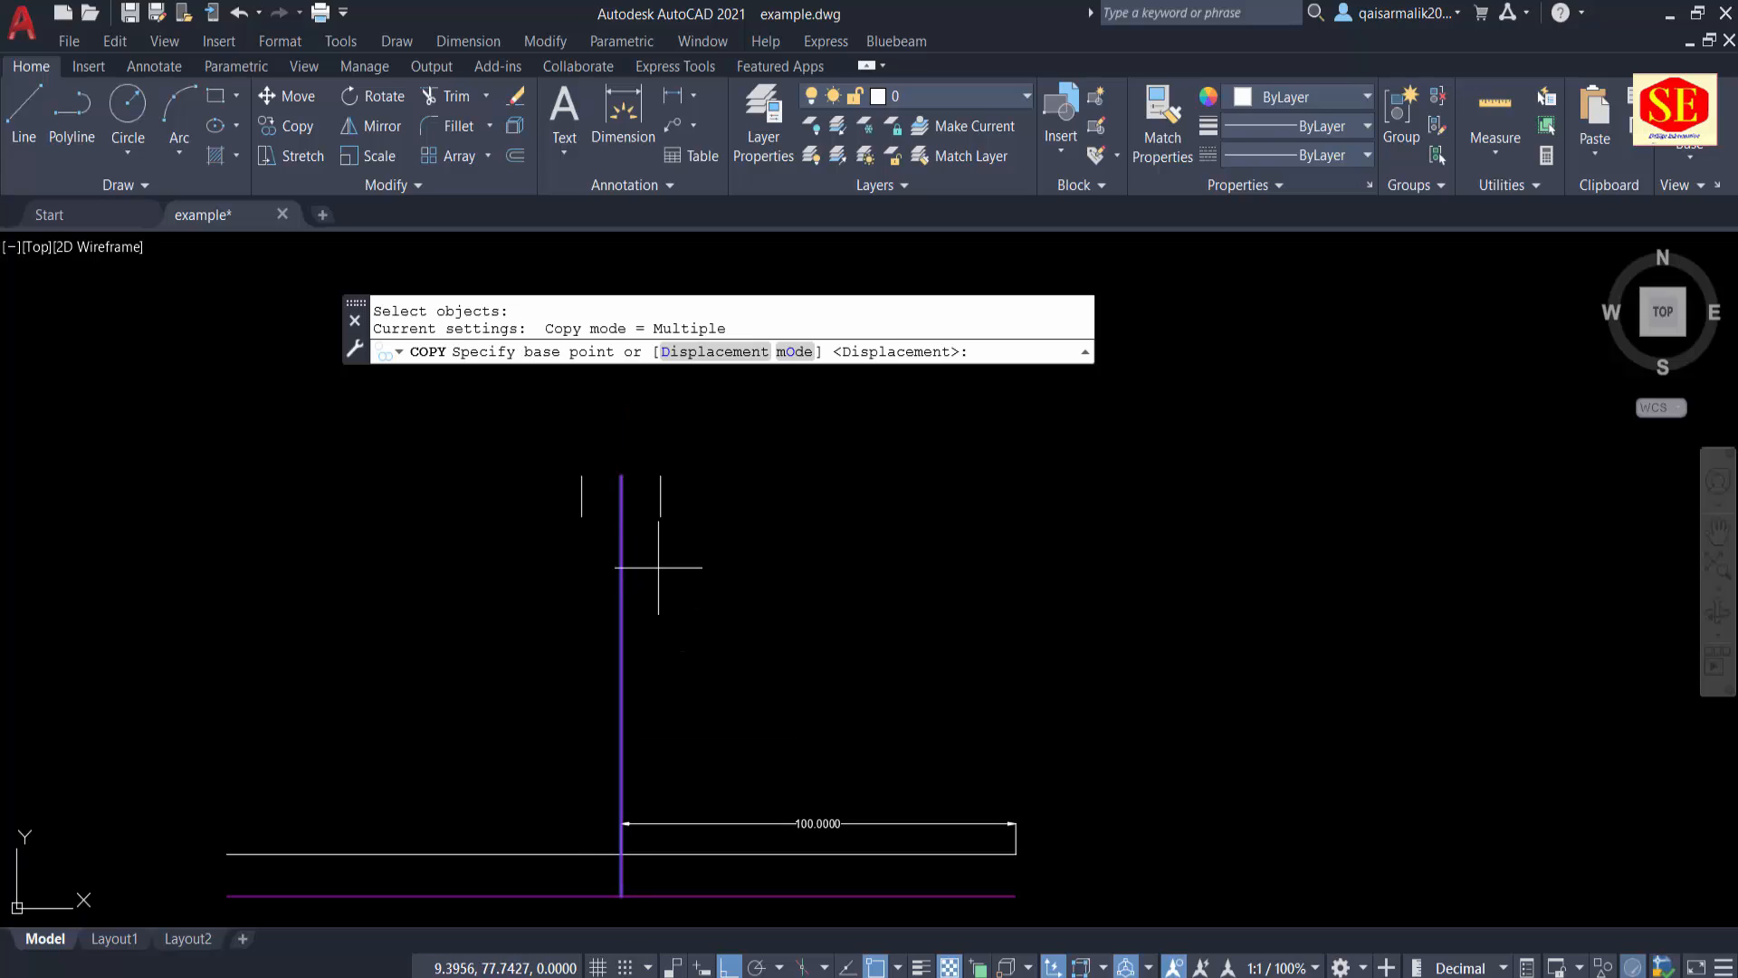
{"action": "left_click", "coordinate": [622, 475]}
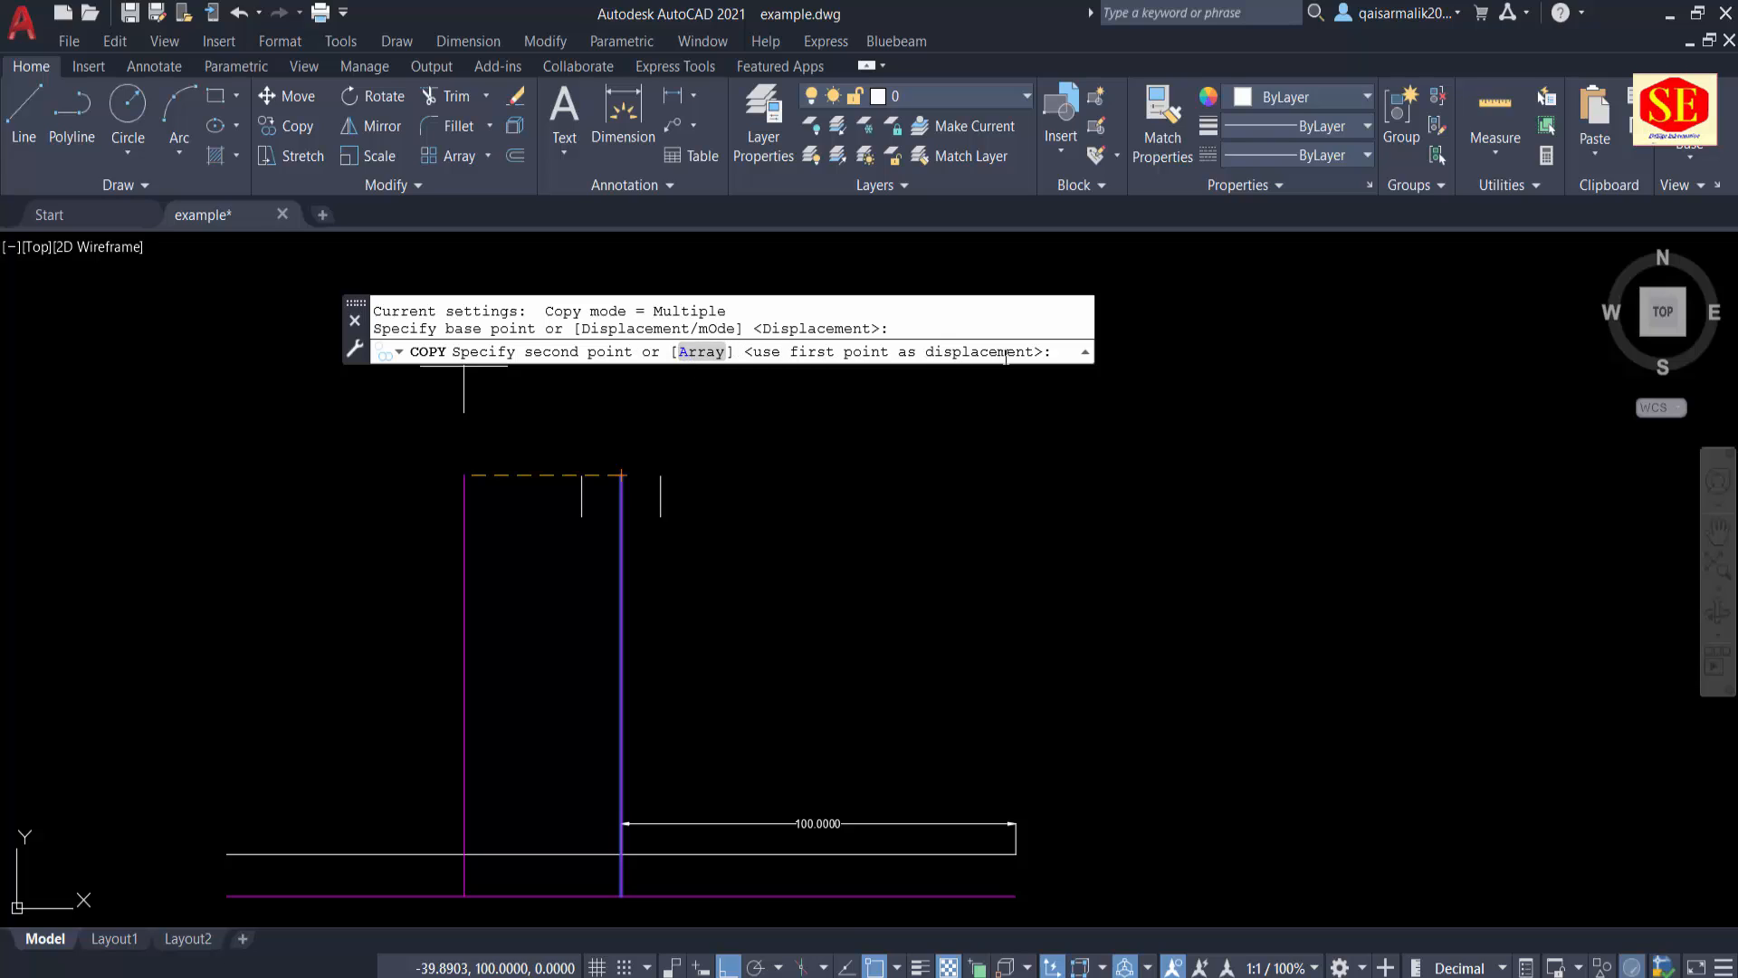
{"action": "left_click", "coordinate": [703, 351]}
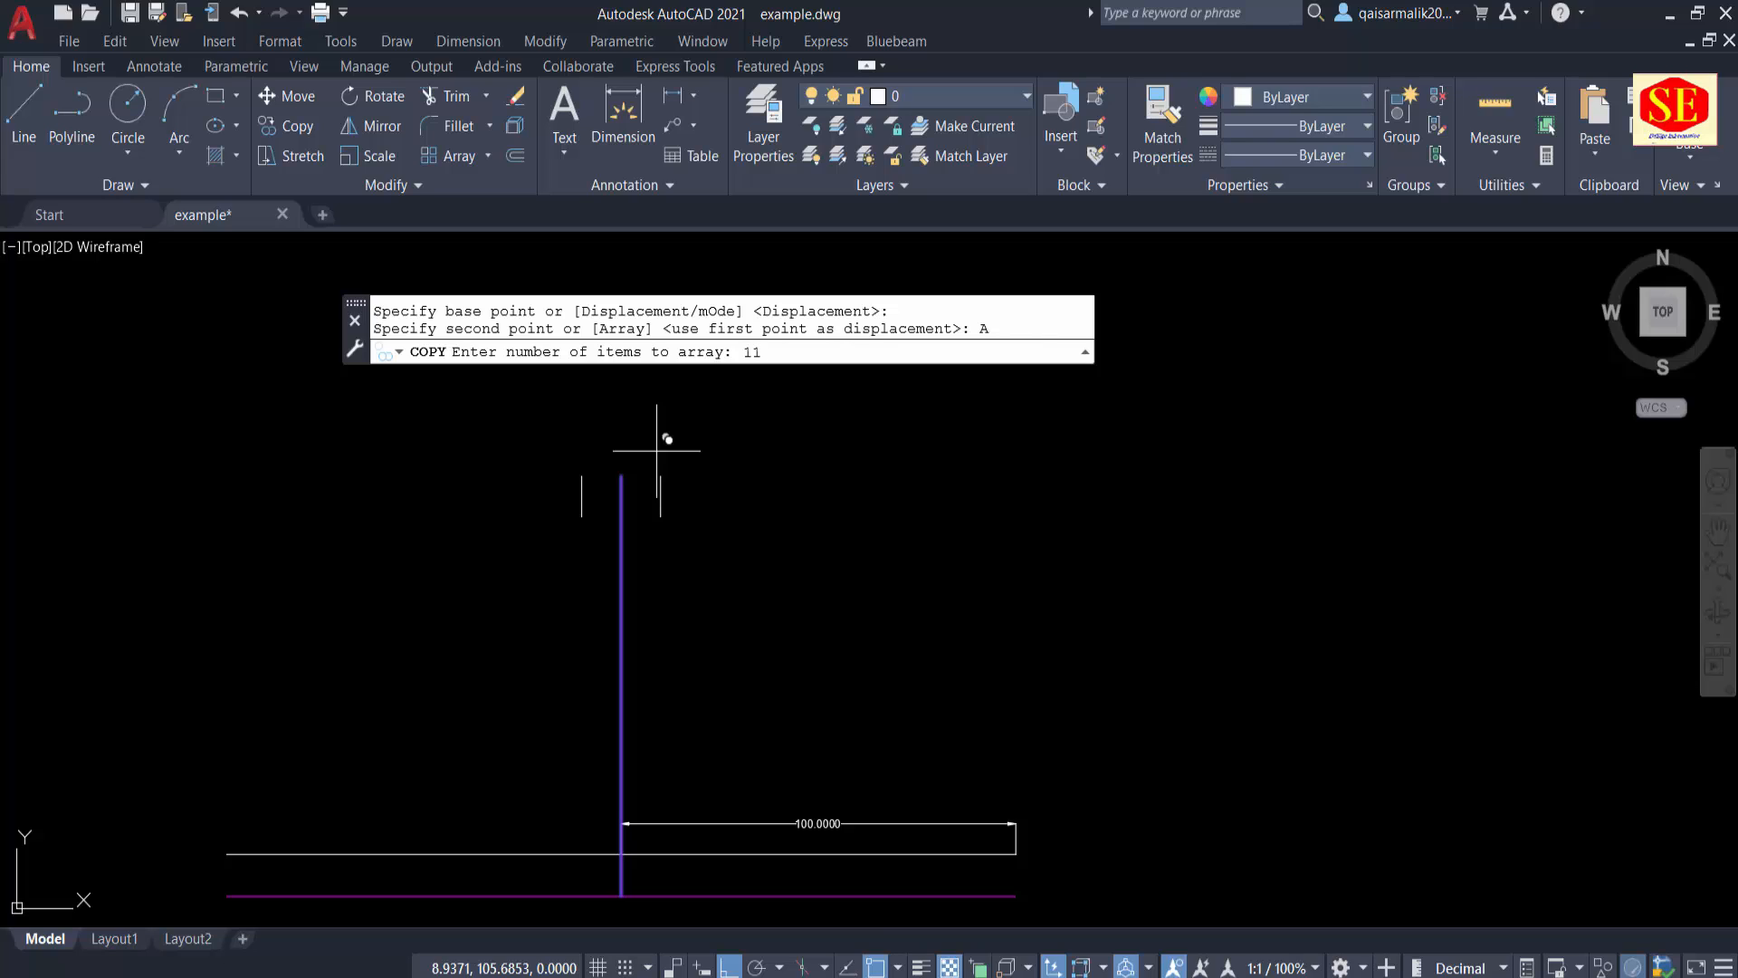
{"action": "key", "text": "Return"}
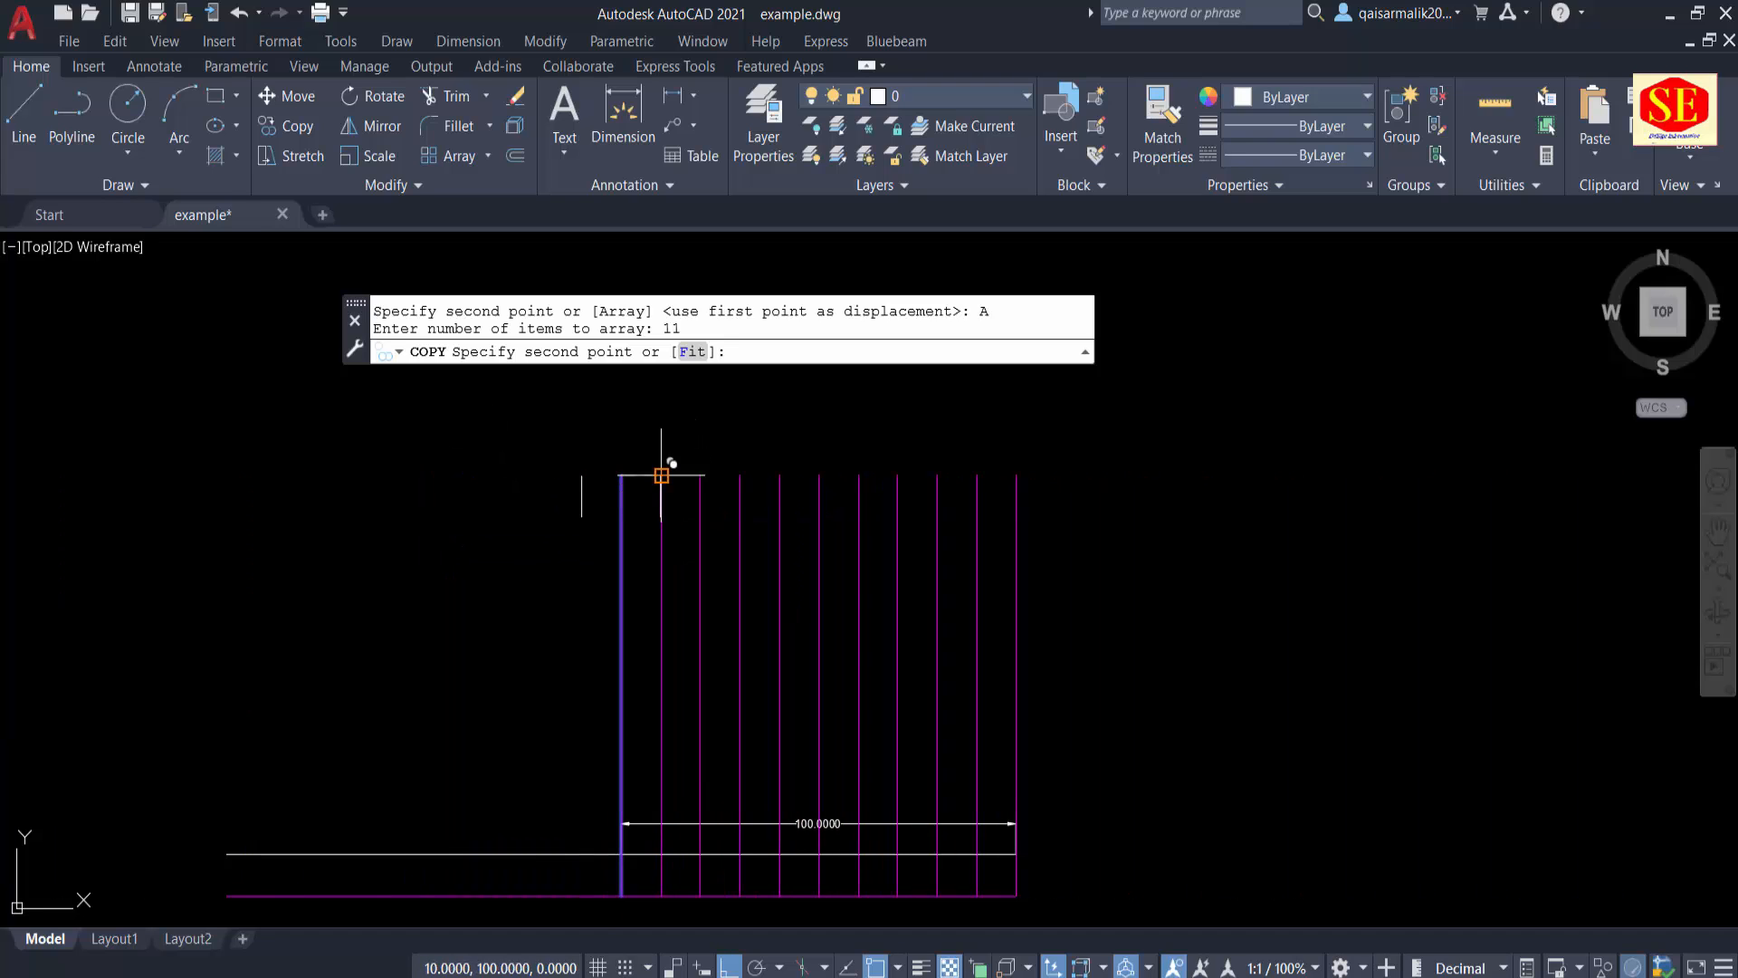
{"action": "left_click", "coordinate": [662, 475]}
{"action": "right_click", "coordinate": [672, 476]}
{"action": "left_click", "coordinate": [705, 491]}
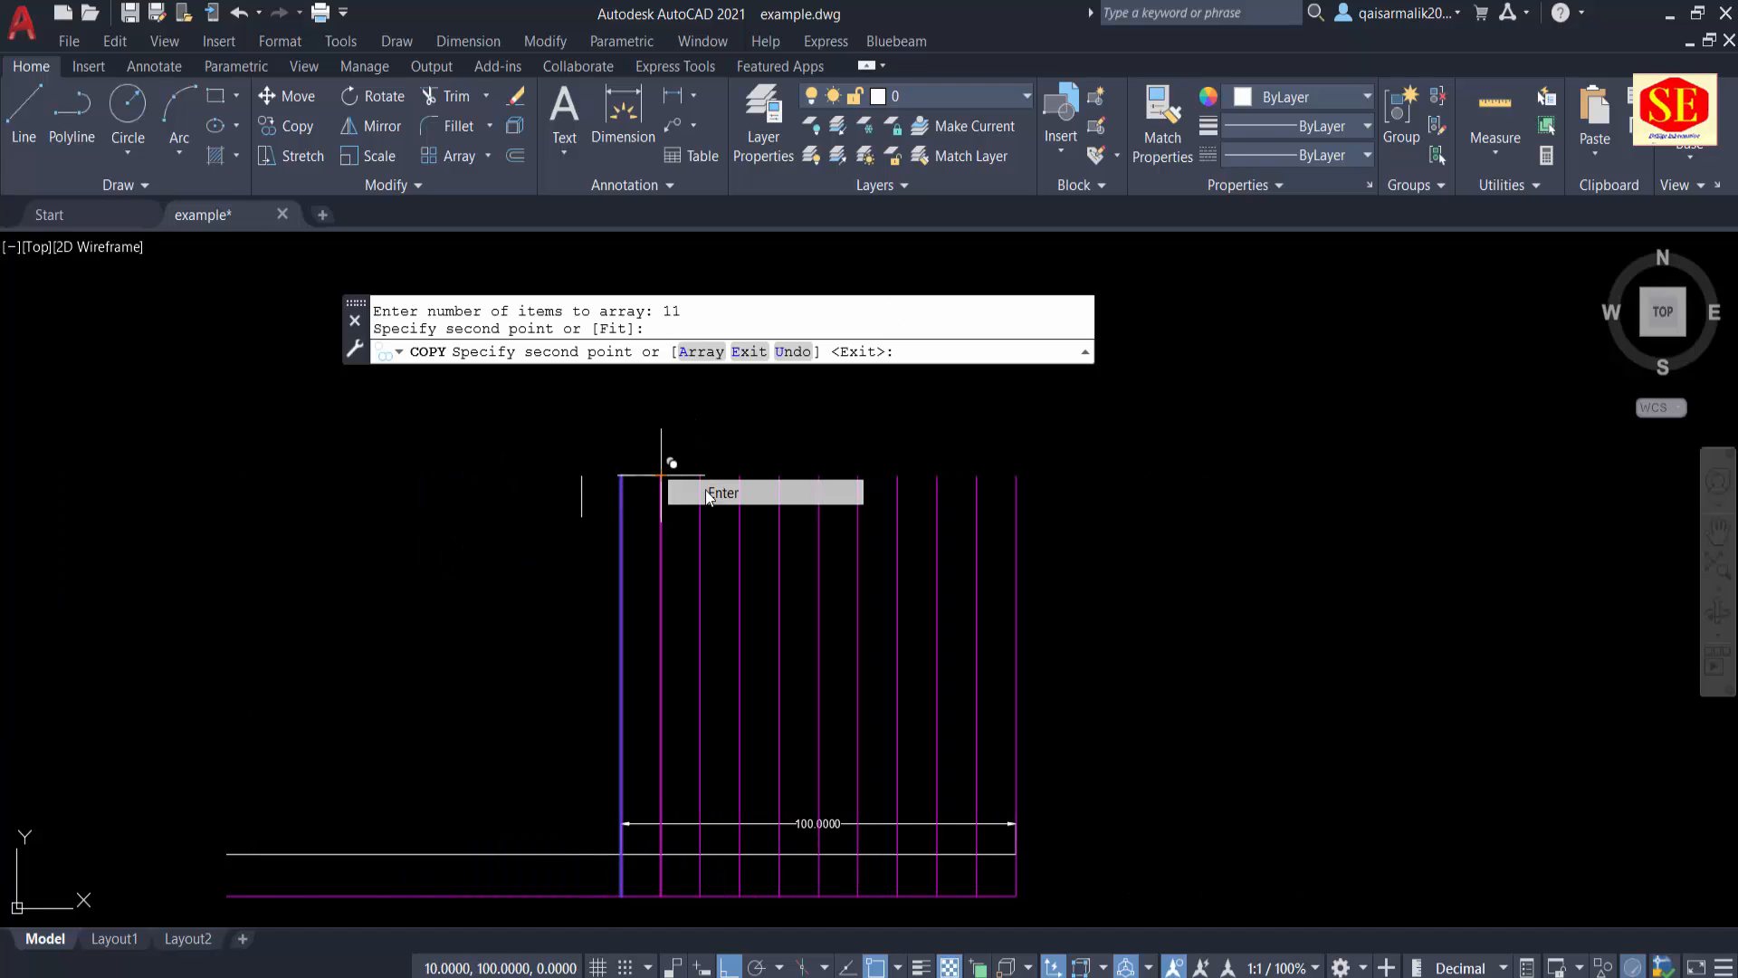
Step: Set the colour of the ten copied vertical lines right of the centre line to white
{"action": "scroll", "coordinate": [1021, 582], "scroll_direction": "down", "scroll_amount": 3}
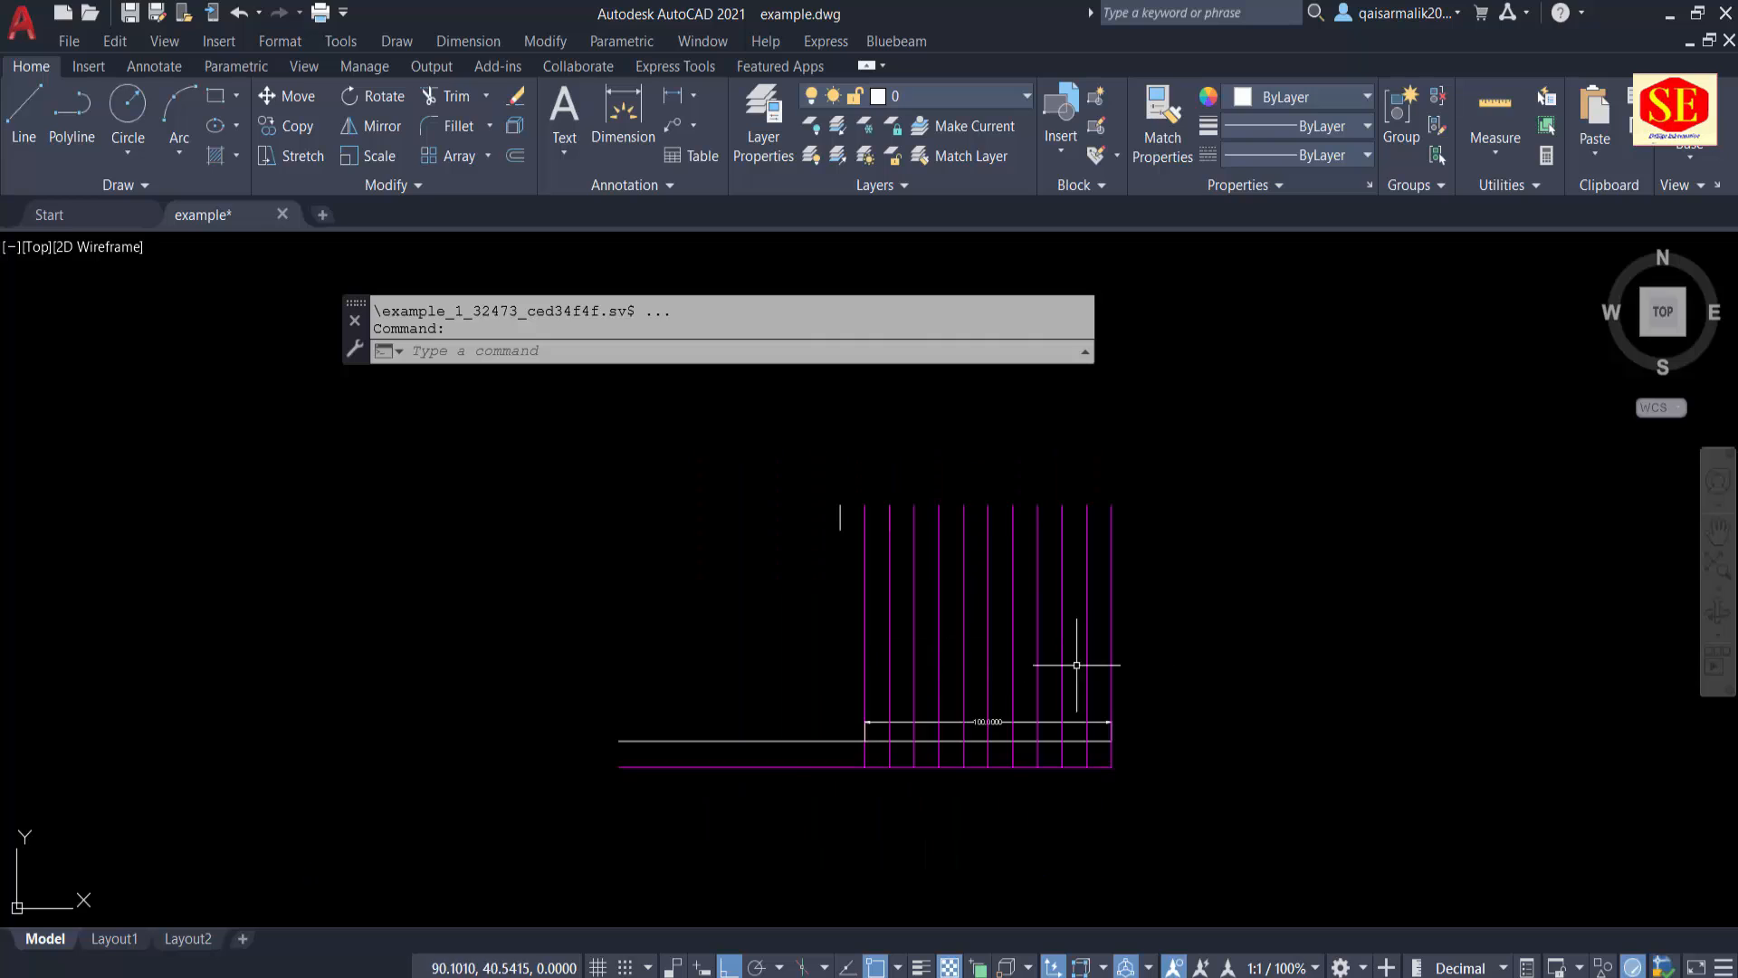
{"action": "scroll", "coordinate": [1099, 712], "scroll_direction": "up", "scroll_amount": 2}
{"action": "middle_click_drag", "start_coordinate": [954, 656], "coordinate": [1124, 762]}
{"action": "left_click", "coordinate": [881, 649]}
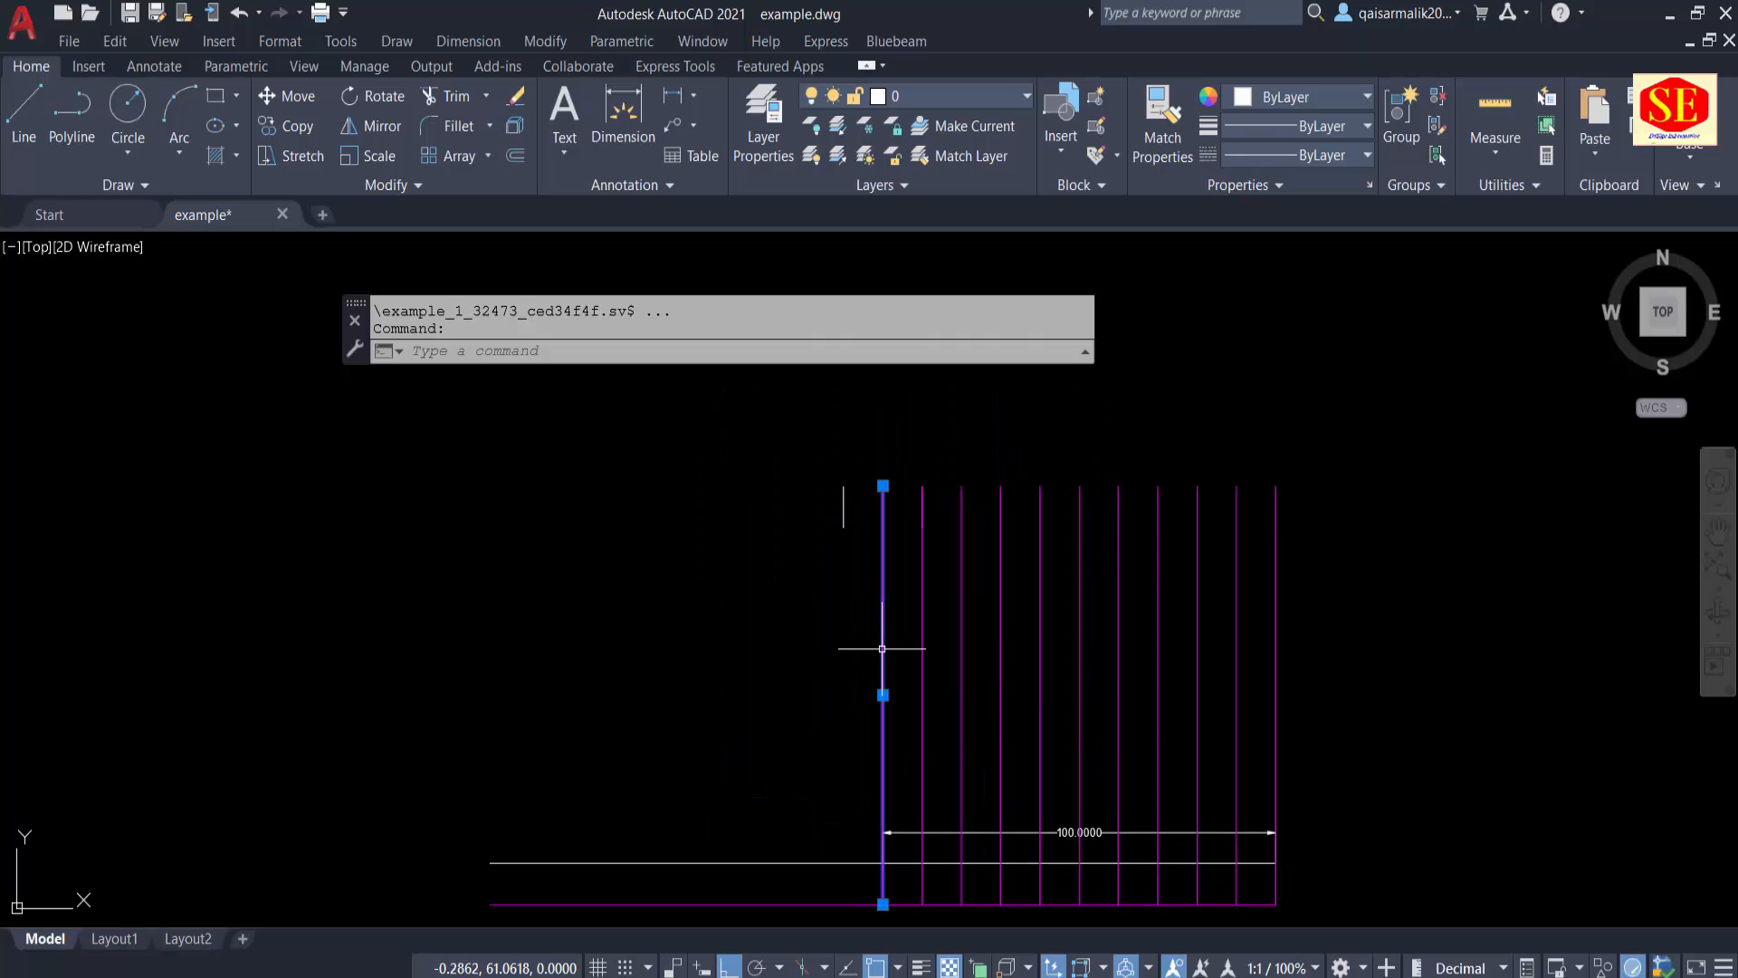
{"action": "key", "text": "Escape"}
{"action": "left_click", "coordinate": [1345, 612]}
{"action": "left_click", "coordinate": [910, 646]}
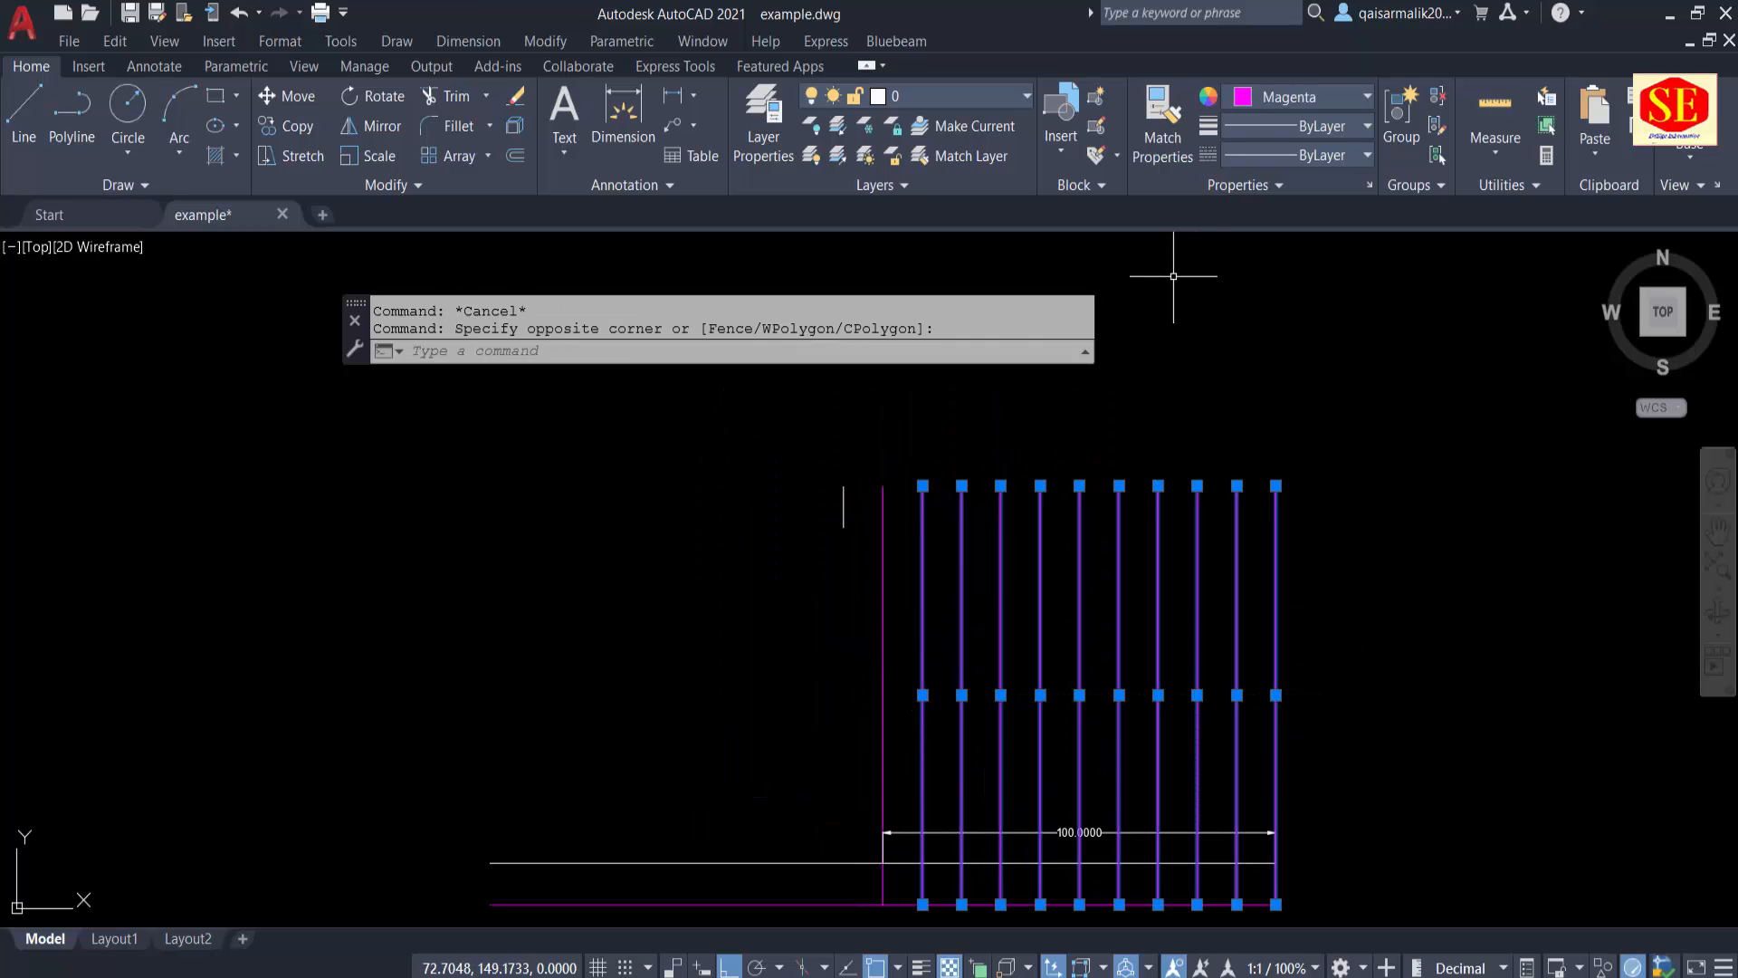
{"action": "left_click", "coordinate": [1283, 91]}
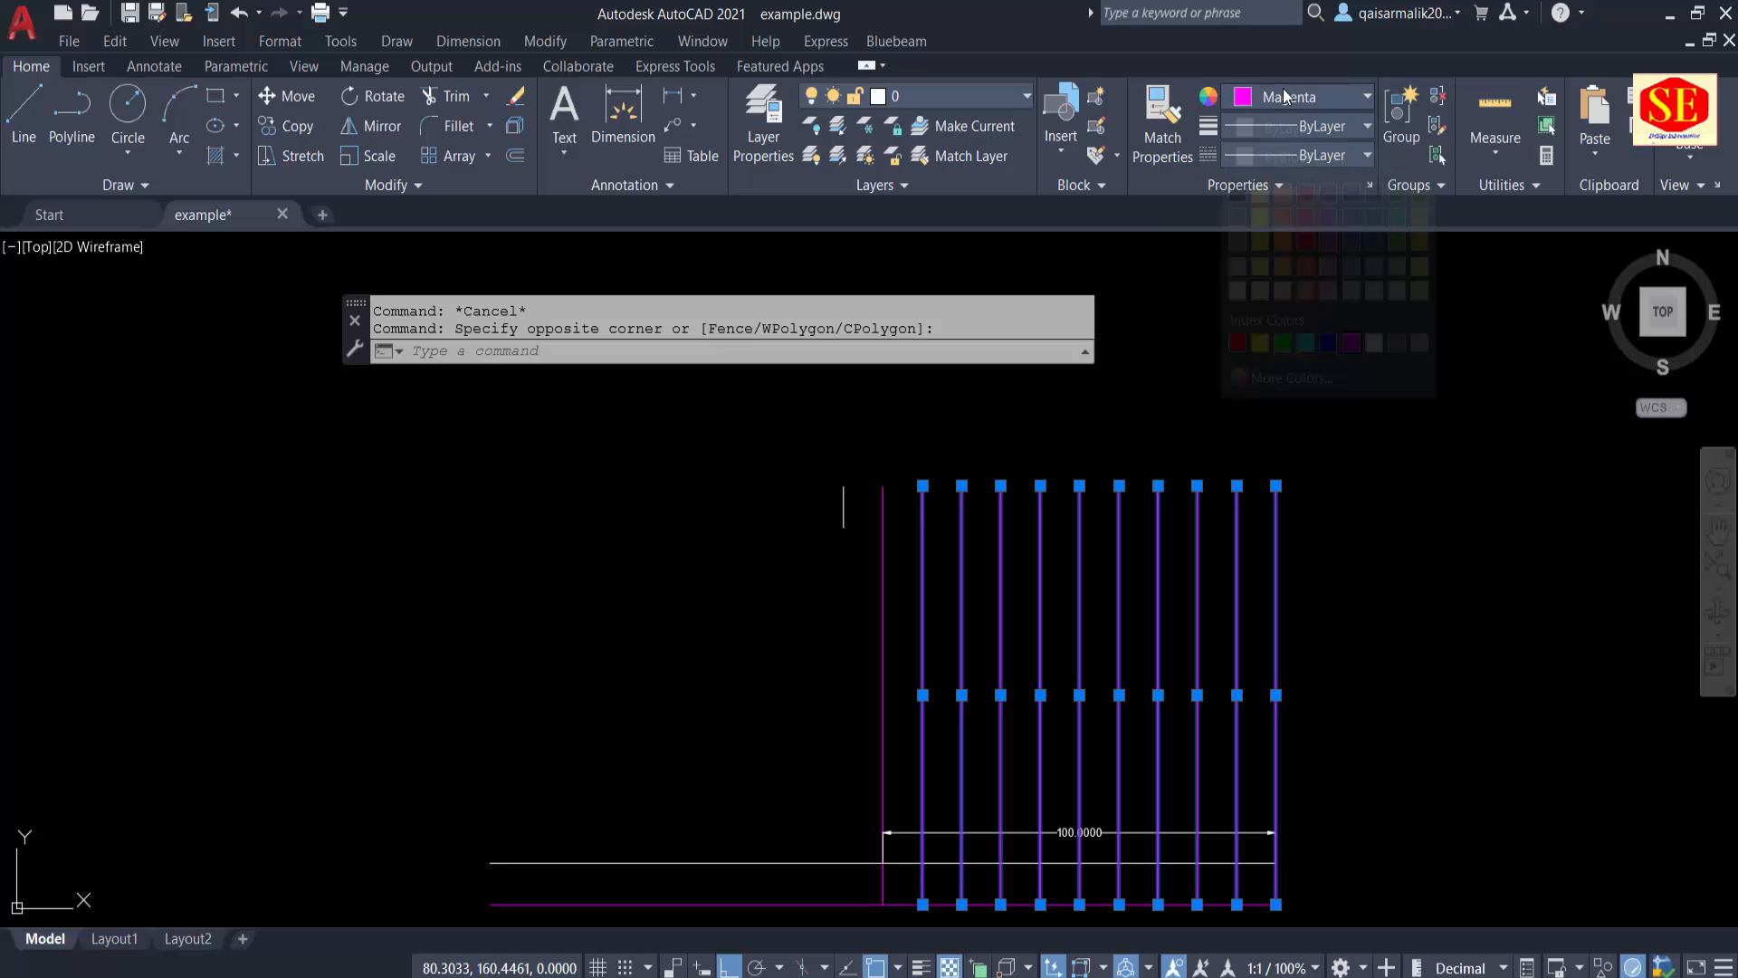
{"action": "left_click", "coordinate": [1373, 342]}
{"action": "key", "text": "Escape"}
Step: Copy the vertical centre line to the left as an array of 11 items spaced 10 units apart
{"action": "middle_click_drag", "start_coordinate": [885, 562], "coordinate": [932, 513]}
{"action": "key", "text": "Escape"}
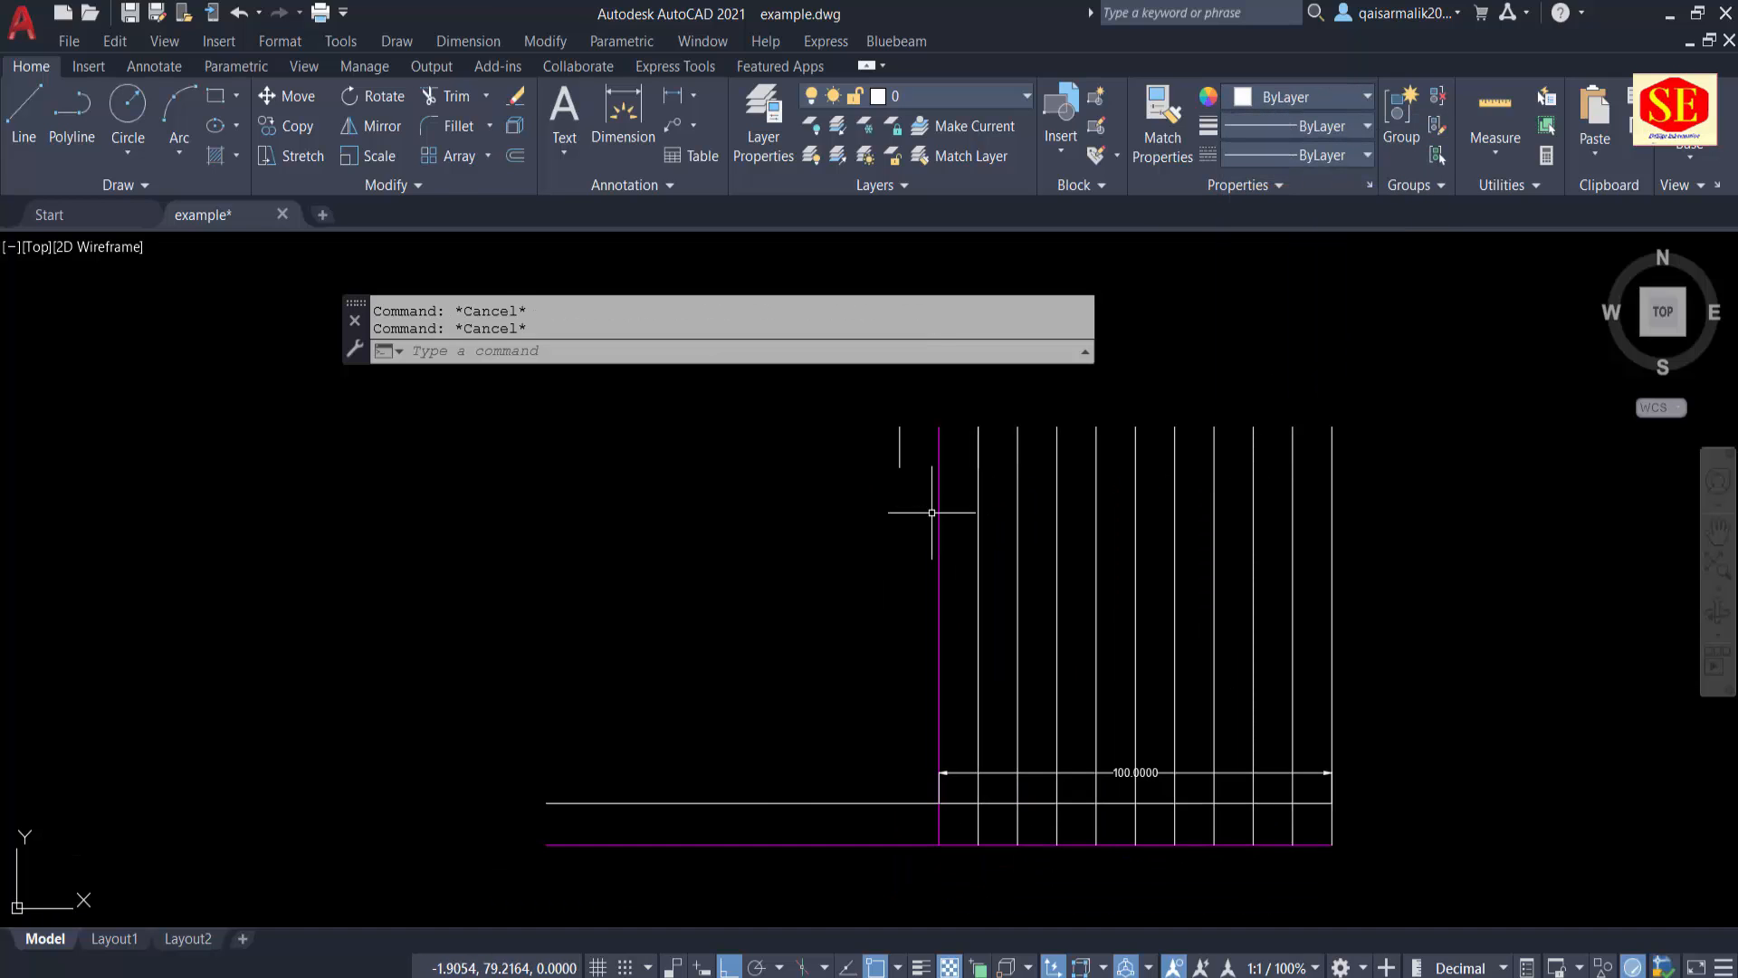
{"action": "type", "text": "co"}
{"action": "key", "text": "Return"}
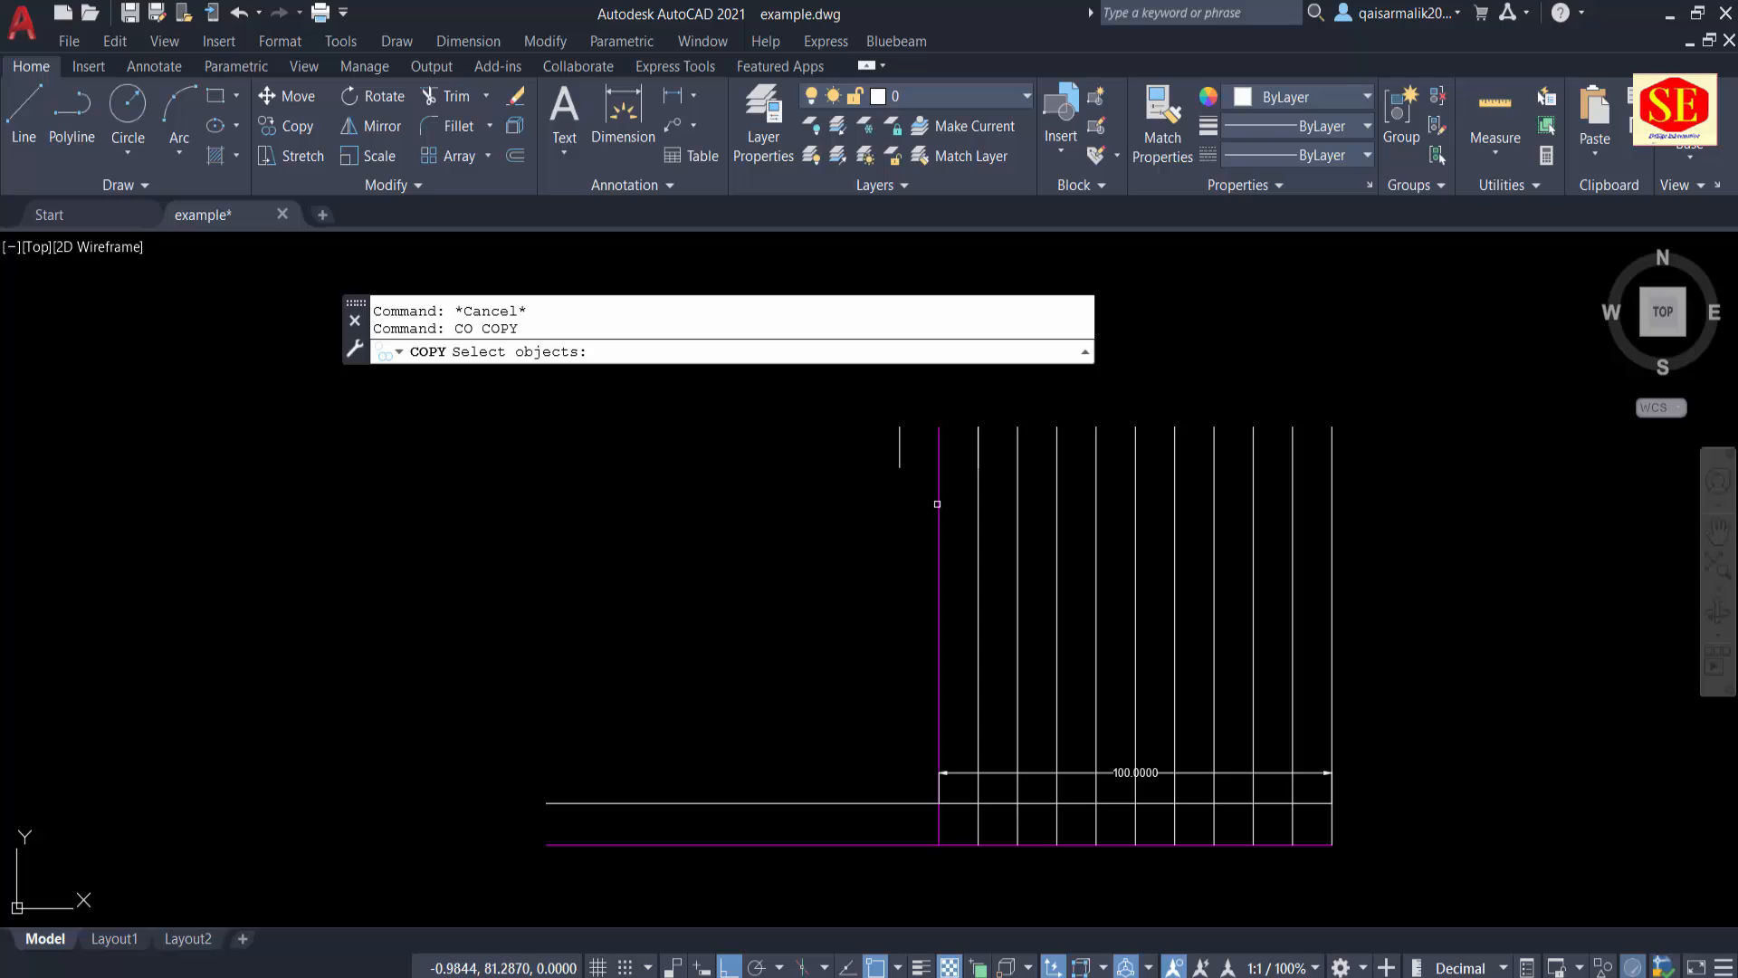
{"action": "left_click", "coordinate": [938, 496]}
{"action": "key", "text": "Return"}
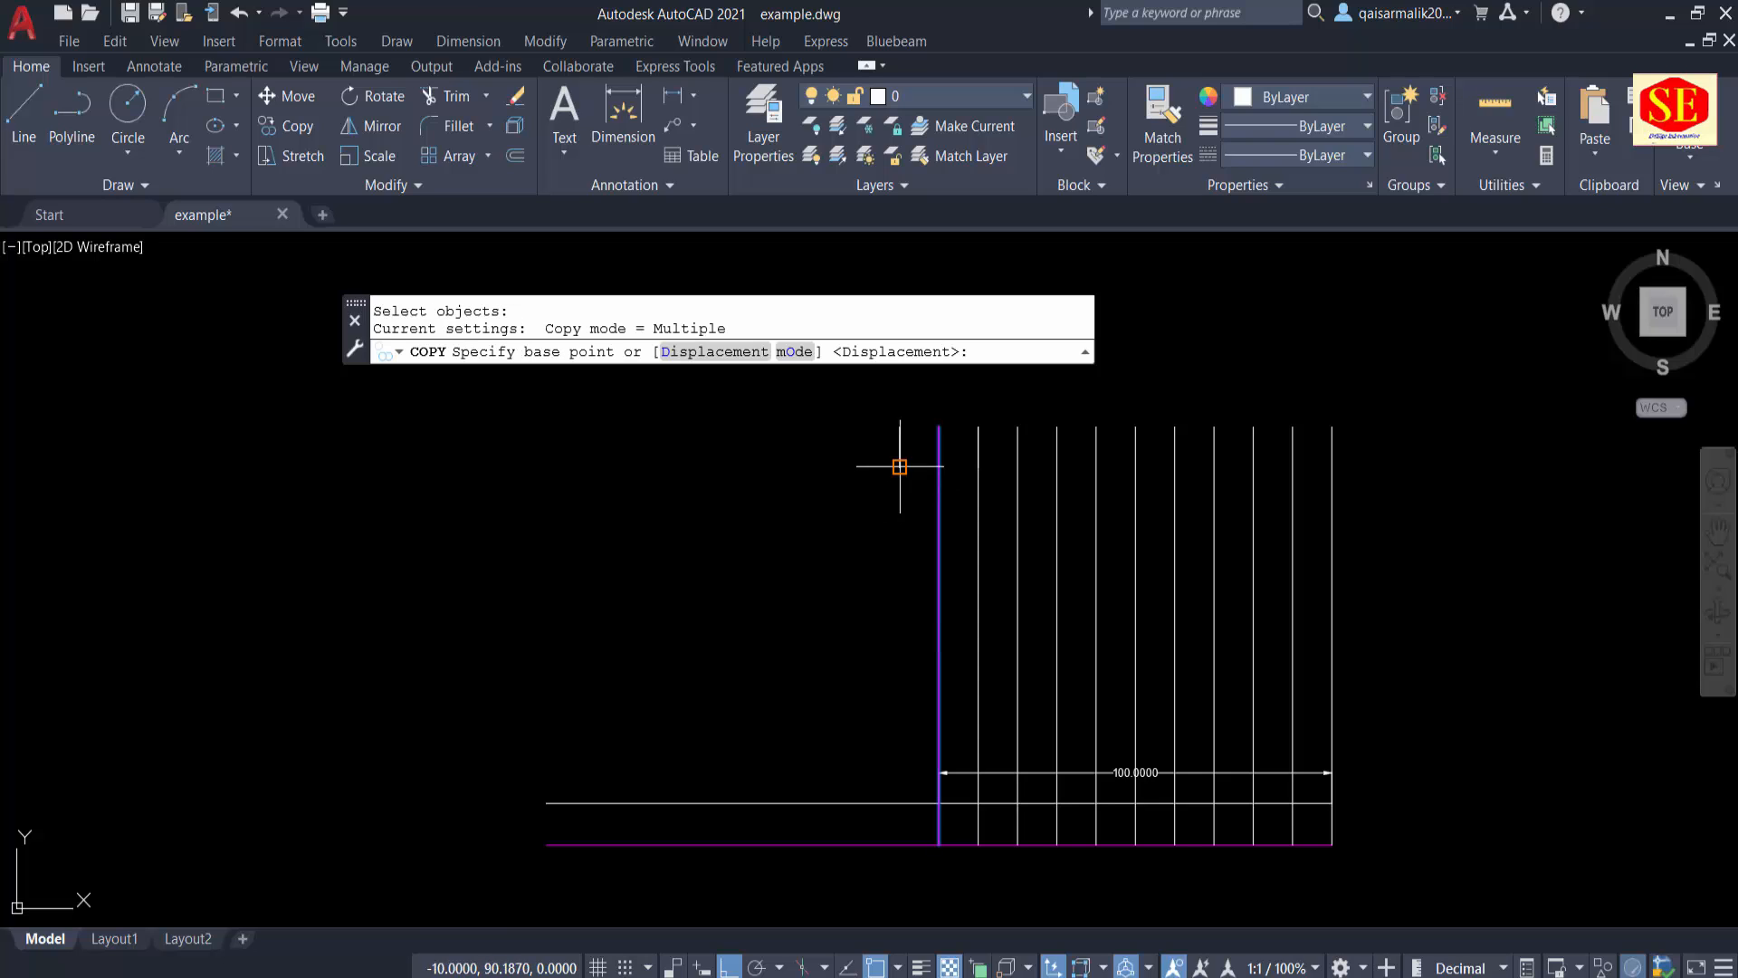
{"action": "left_click", "coordinate": [938, 427]}
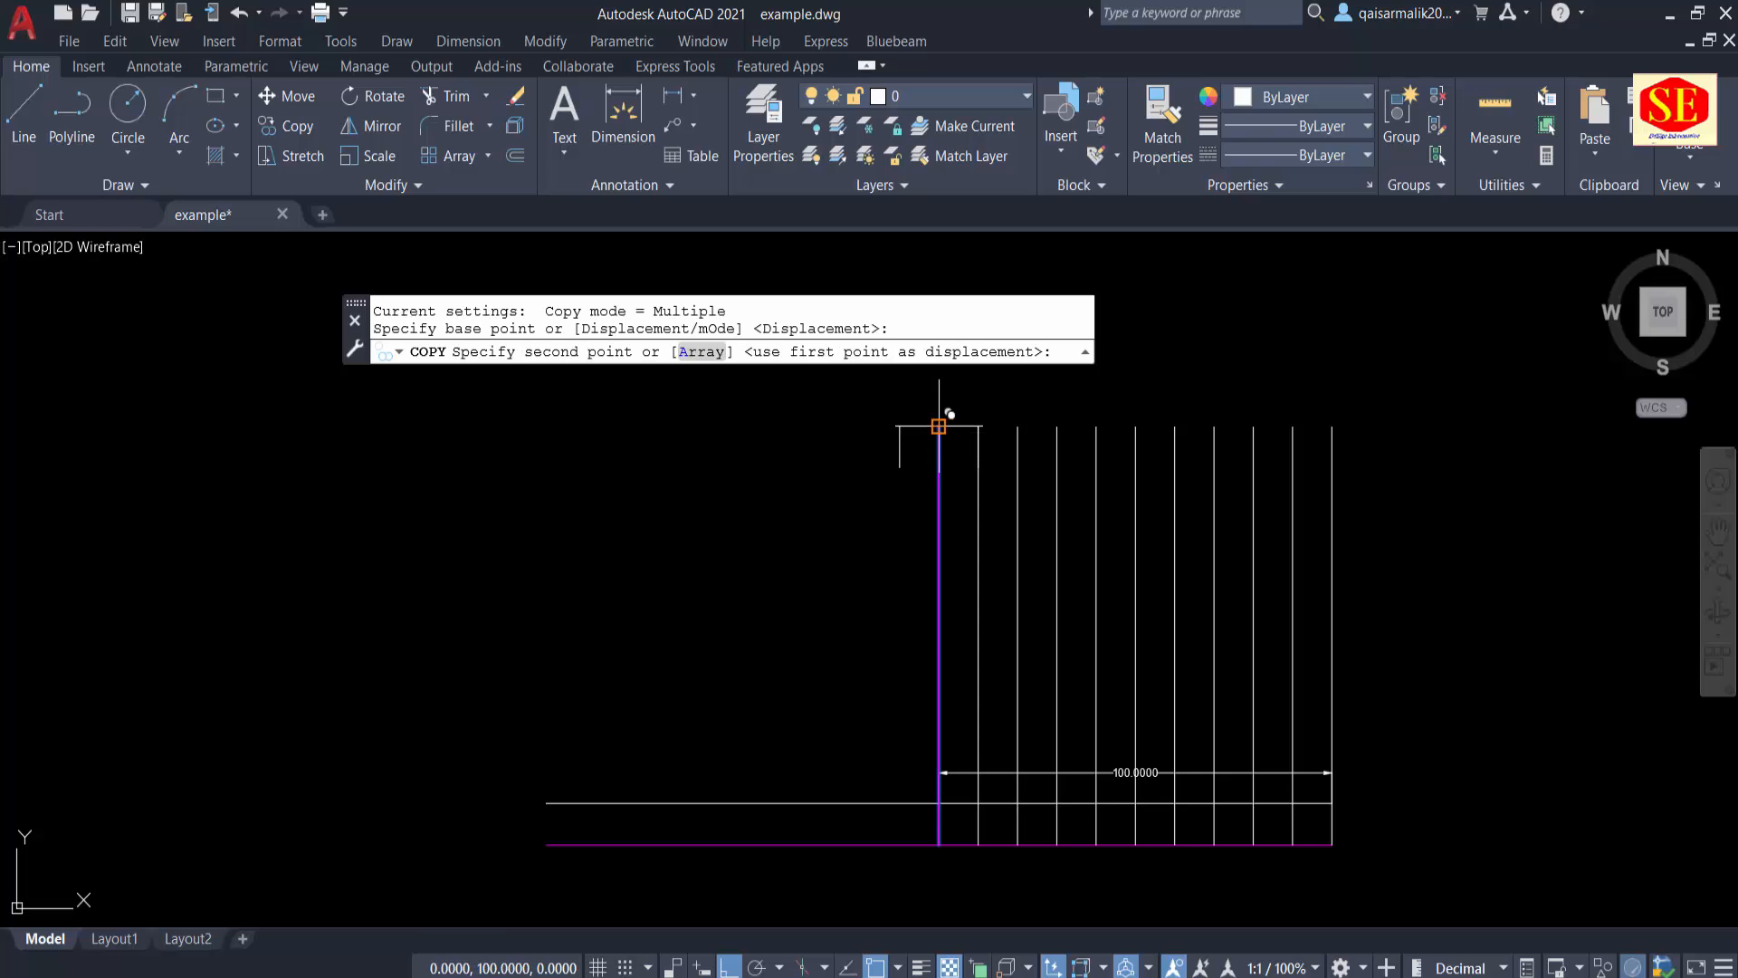
{"action": "left_click", "coordinate": [697, 353]}
{"action": "type", "text": "11"}
{"action": "key", "text": "Return"}
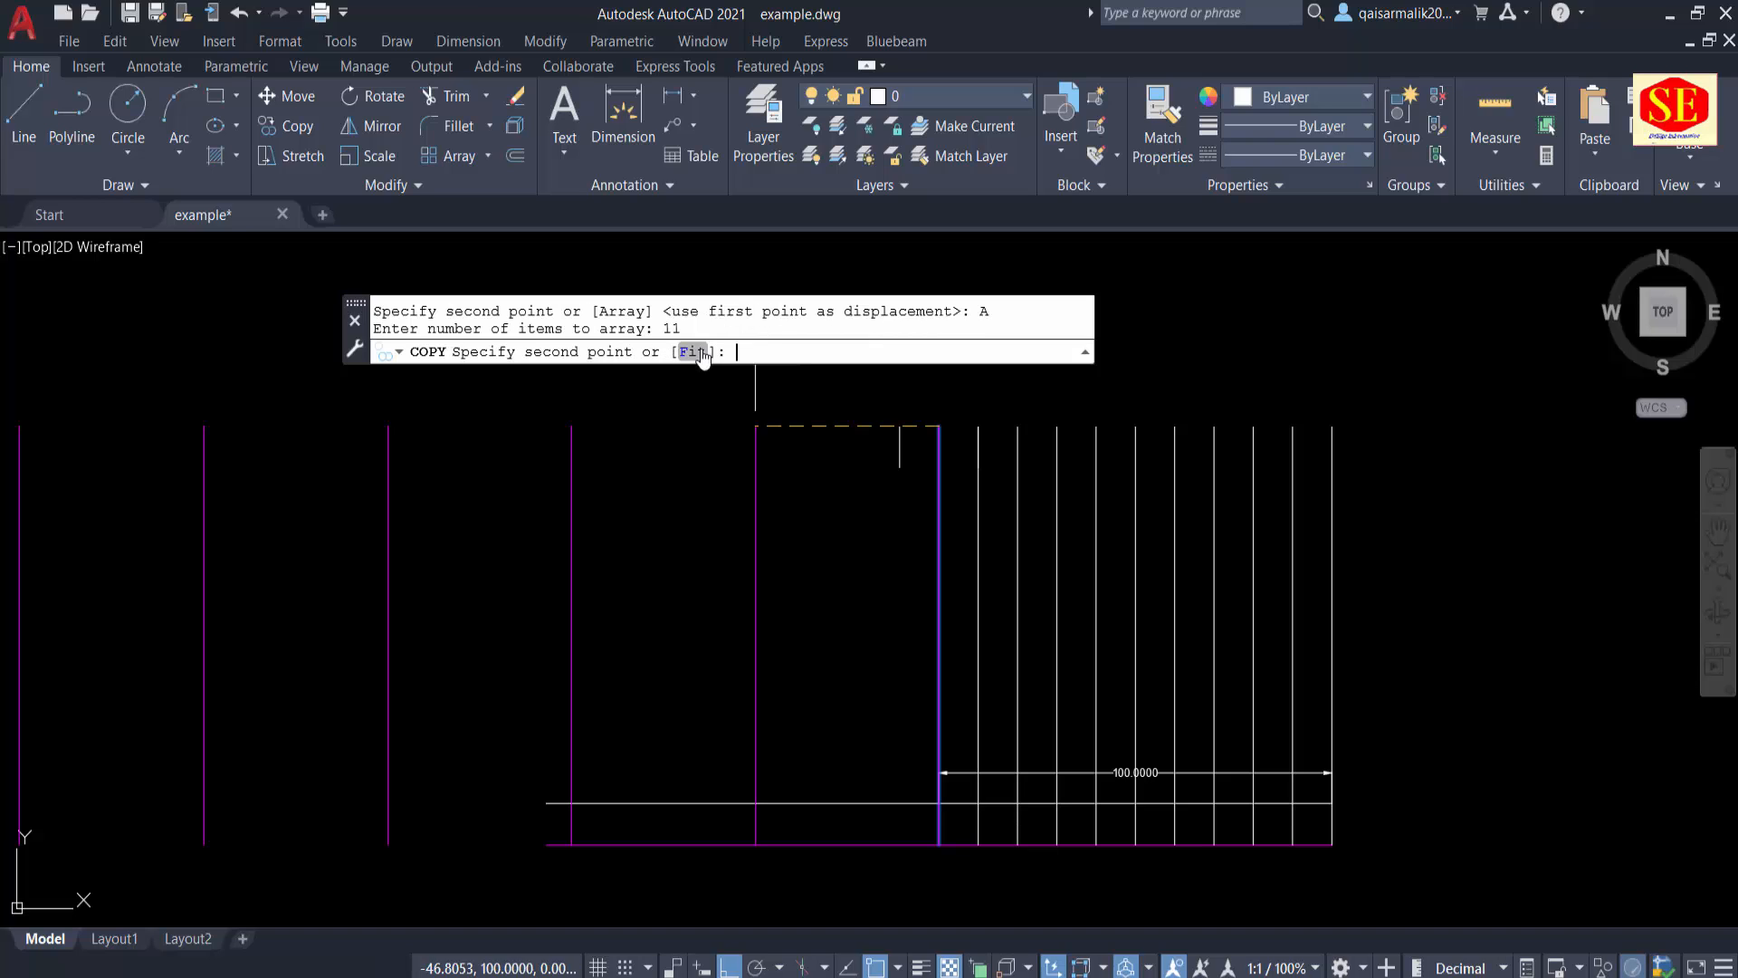
{"action": "left_click", "coordinate": [900, 426]}
{"action": "right_click", "coordinate": [903, 418]}
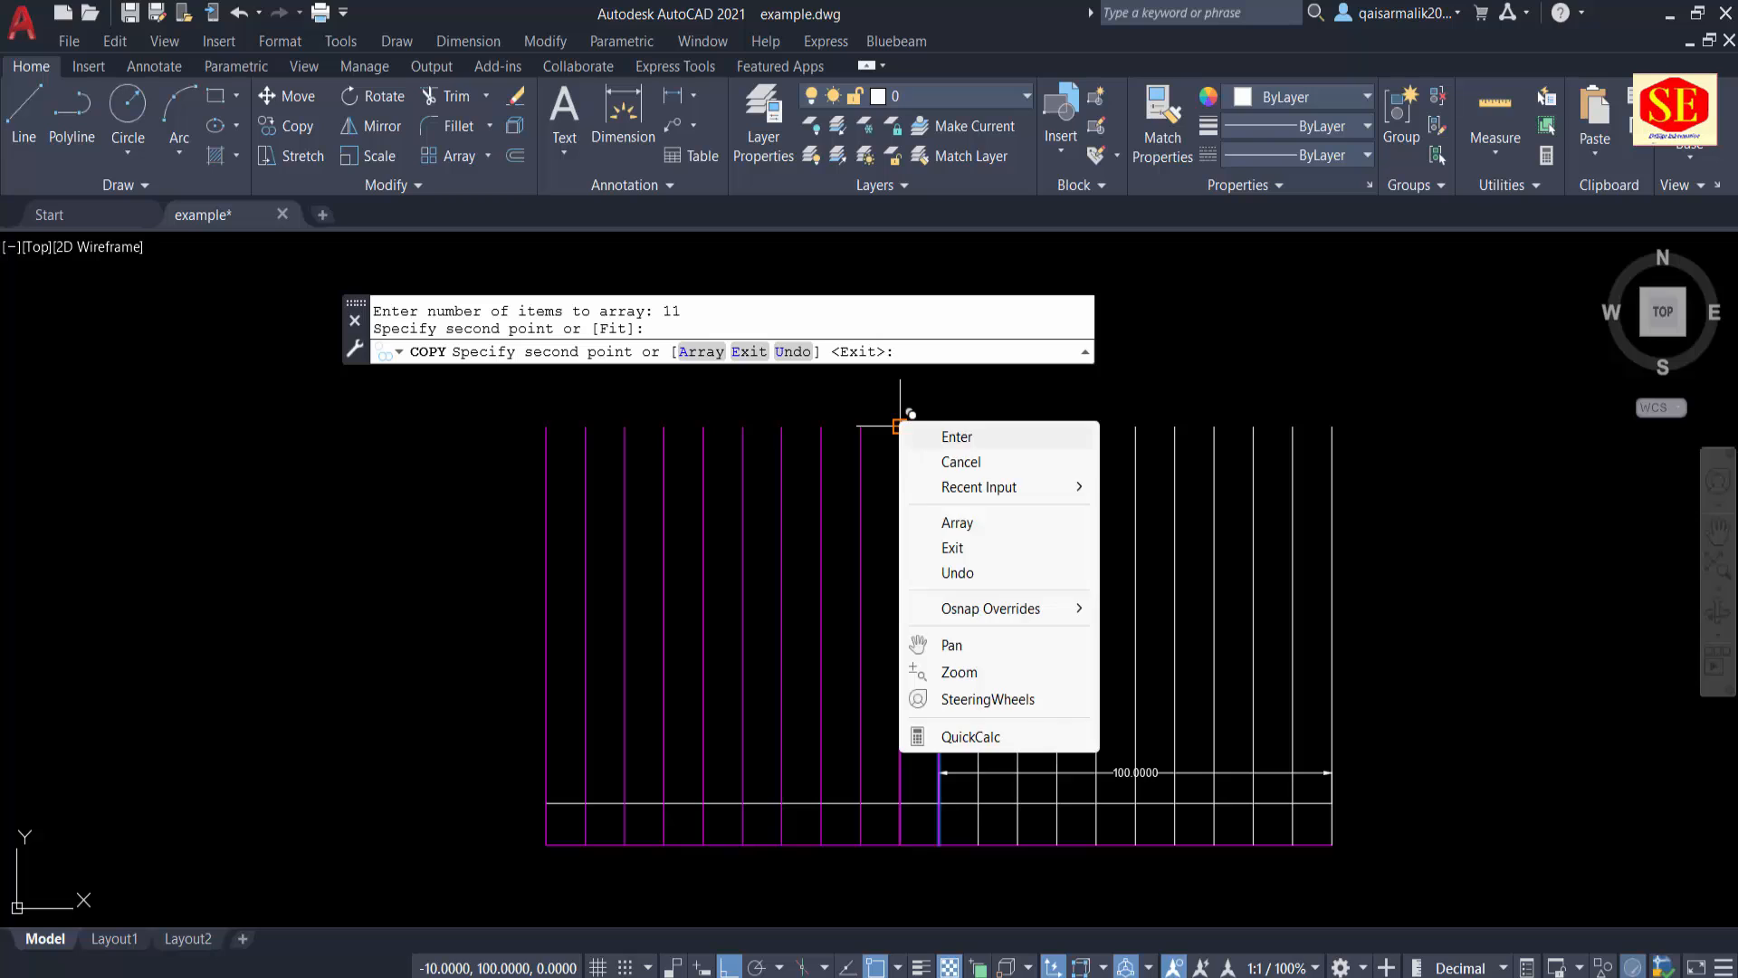
{"action": "left_click", "coordinate": [942, 462]}
Step: Set the colour of the copied vertical lines left of the centre line to white
{"action": "left_click", "coordinate": [926, 529]}
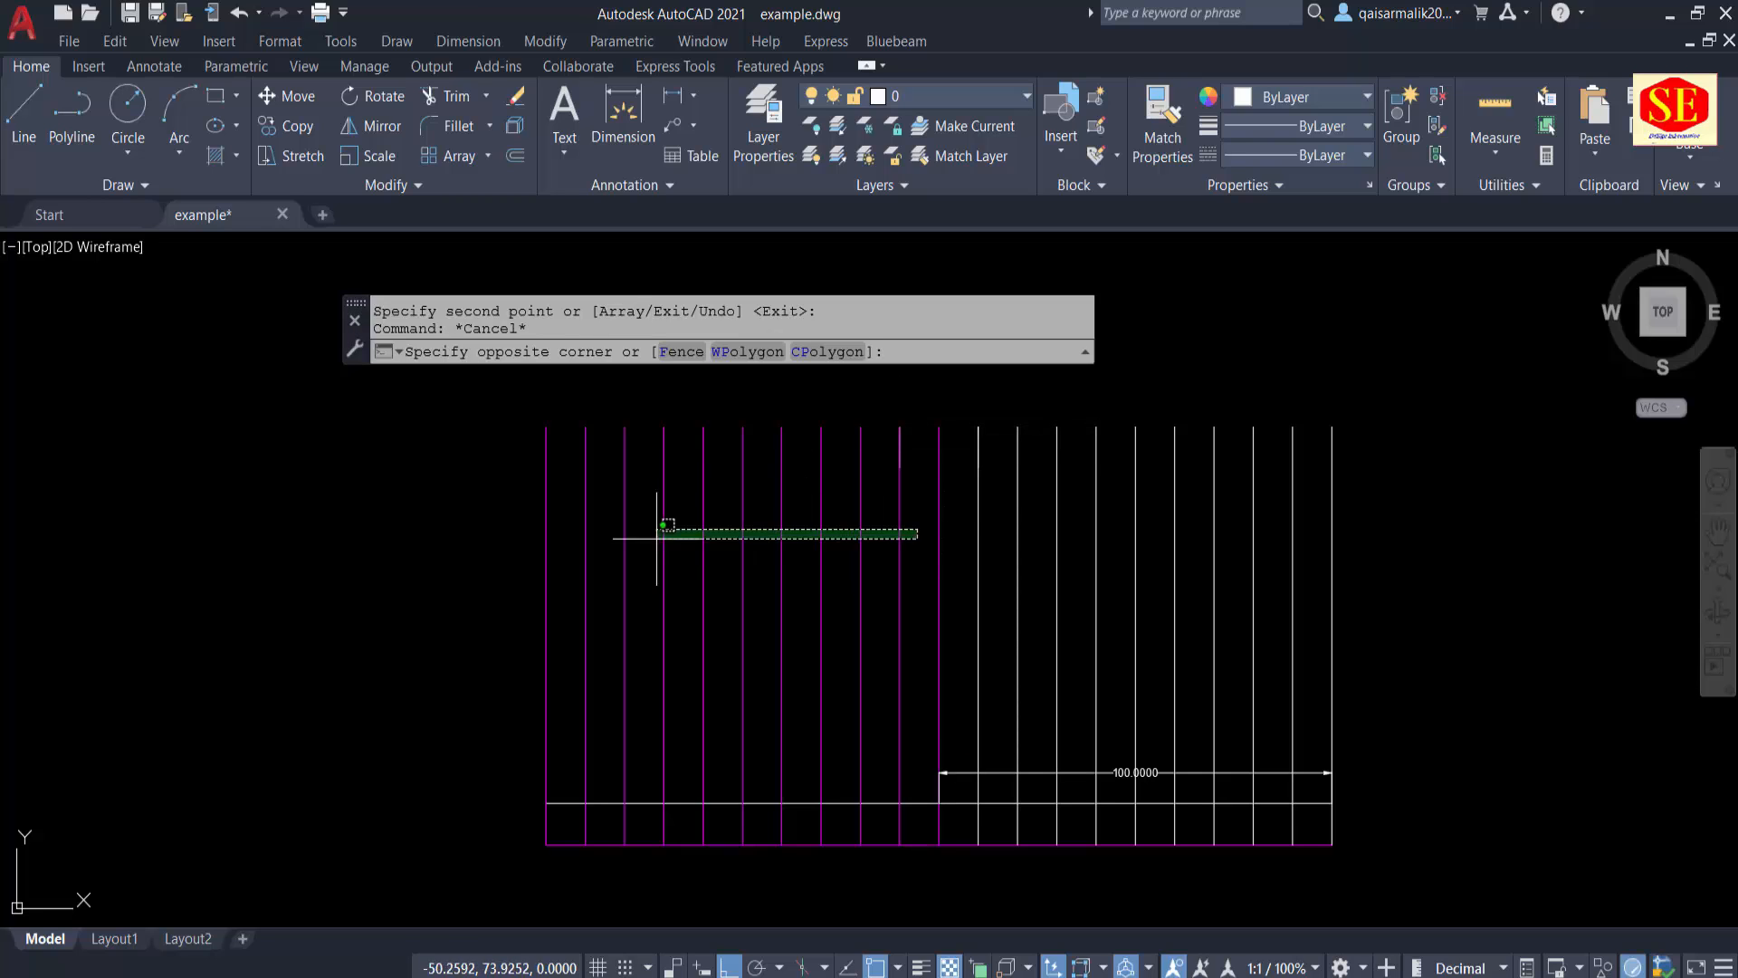
{"action": "left_click", "coordinate": [512, 563]}
{"action": "left_click", "coordinate": [1277, 100]}
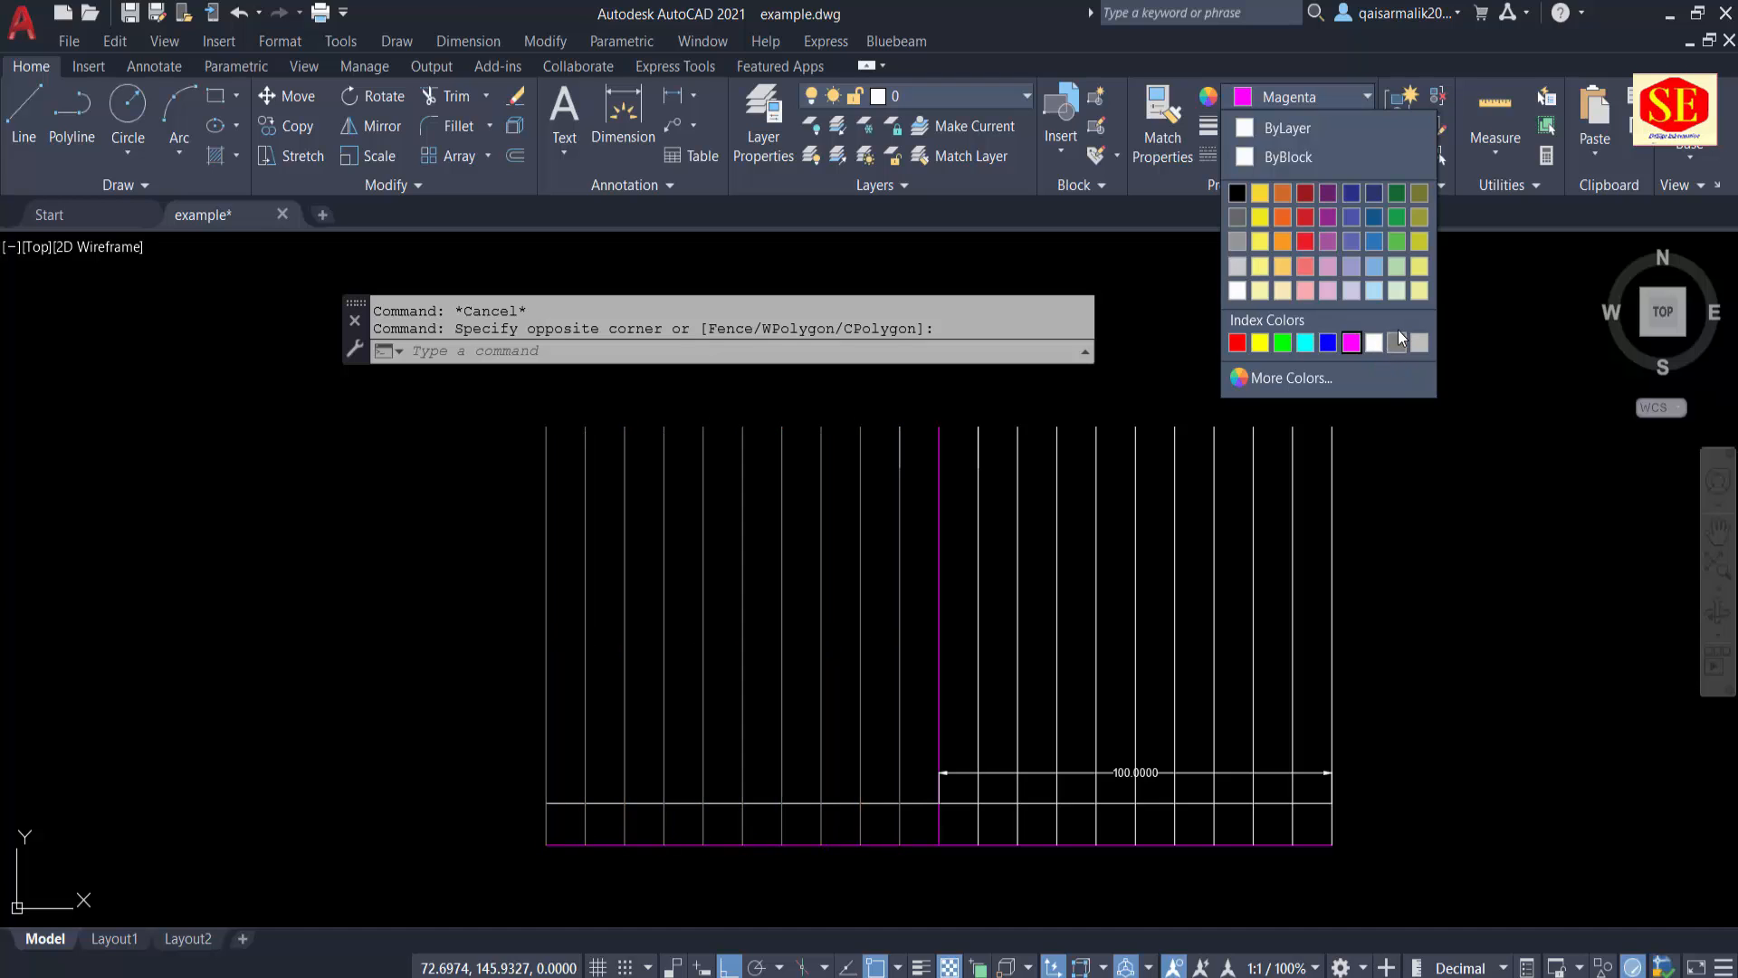
{"action": "left_click", "coordinate": [1374, 342]}
{"action": "key", "text": "Escape"}
{"action": "scroll", "coordinate": [1000, 676], "scroll_direction": "up", "scroll_amount": 3}
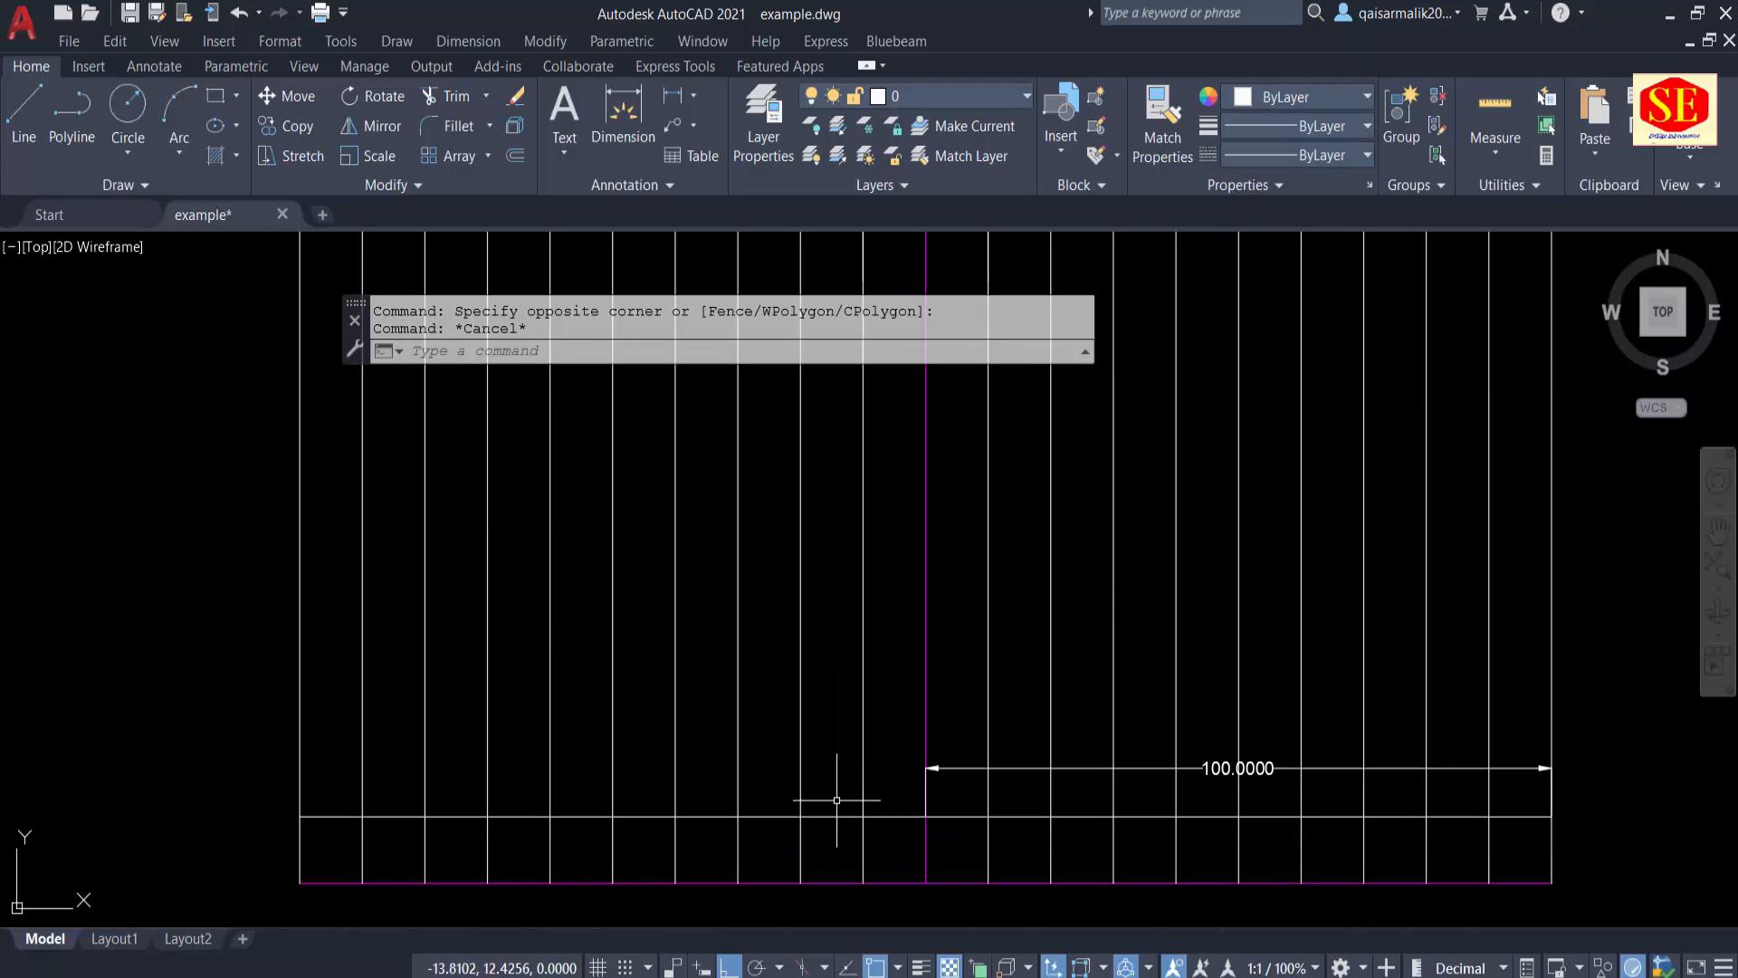
Step: Trim the white horizontal line in the second grid column from the left and in the second column left of the centre line
{"action": "middle_click_drag", "start_coordinate": [838, 850], "coordinate": [899, 741]}
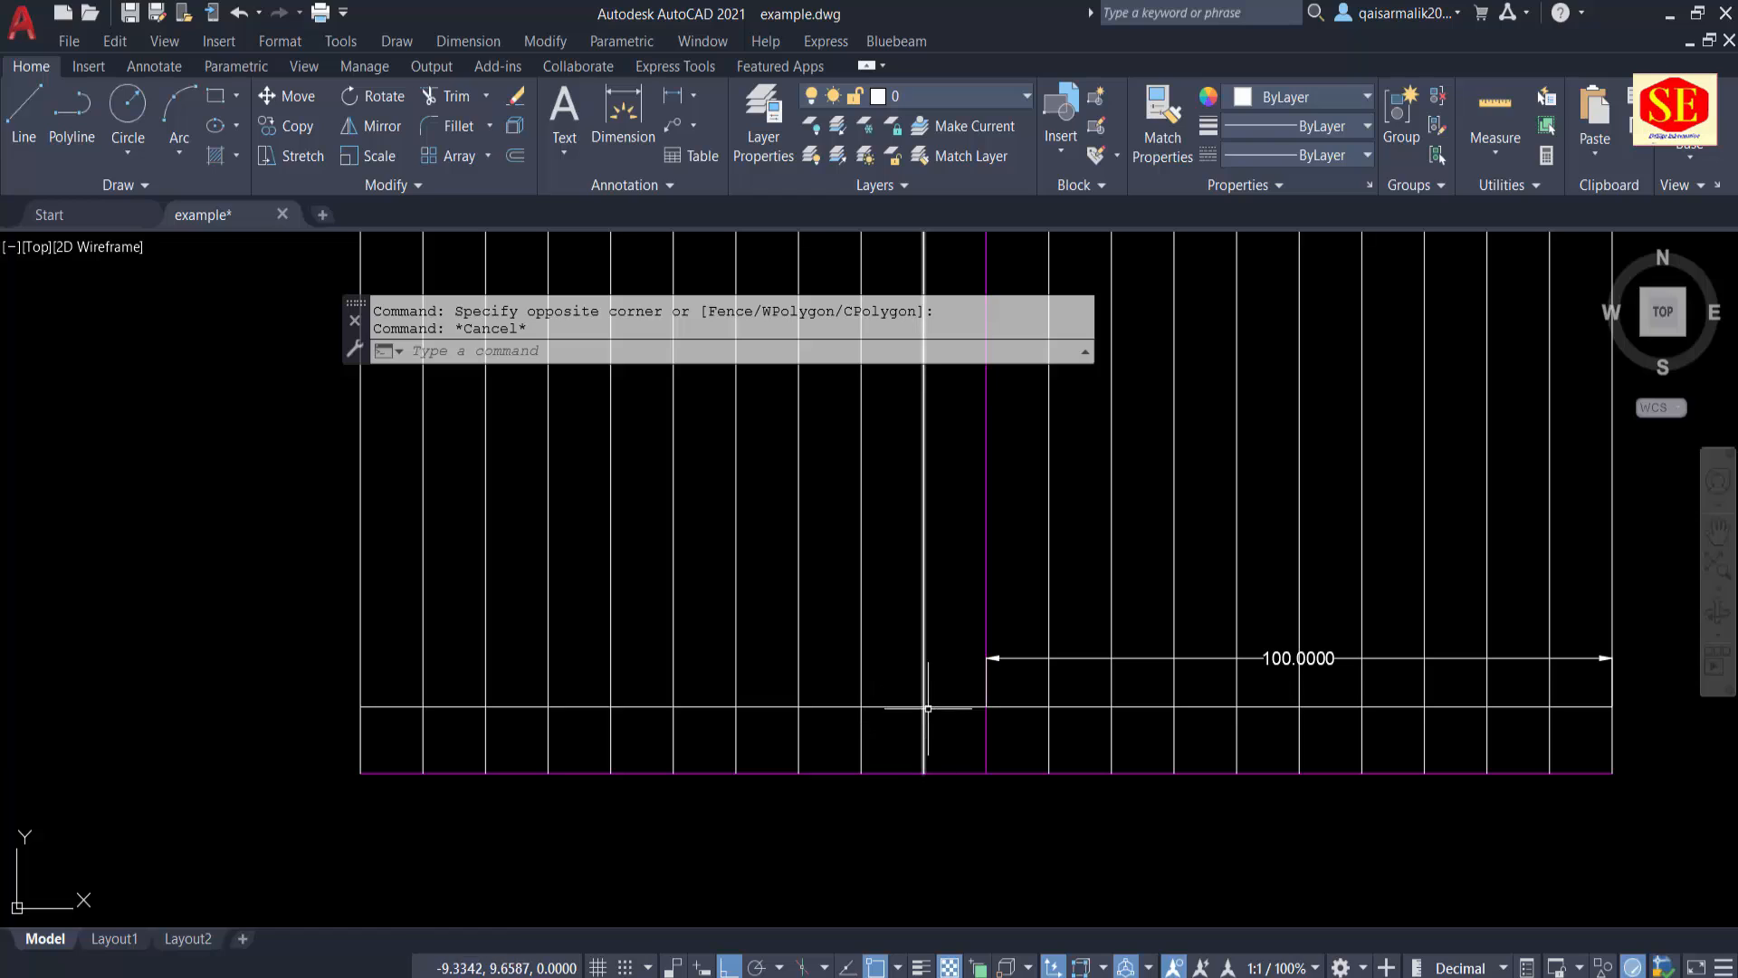
{"action": "type", "text": "tr"}
{"action": "key", "text": "Return"}
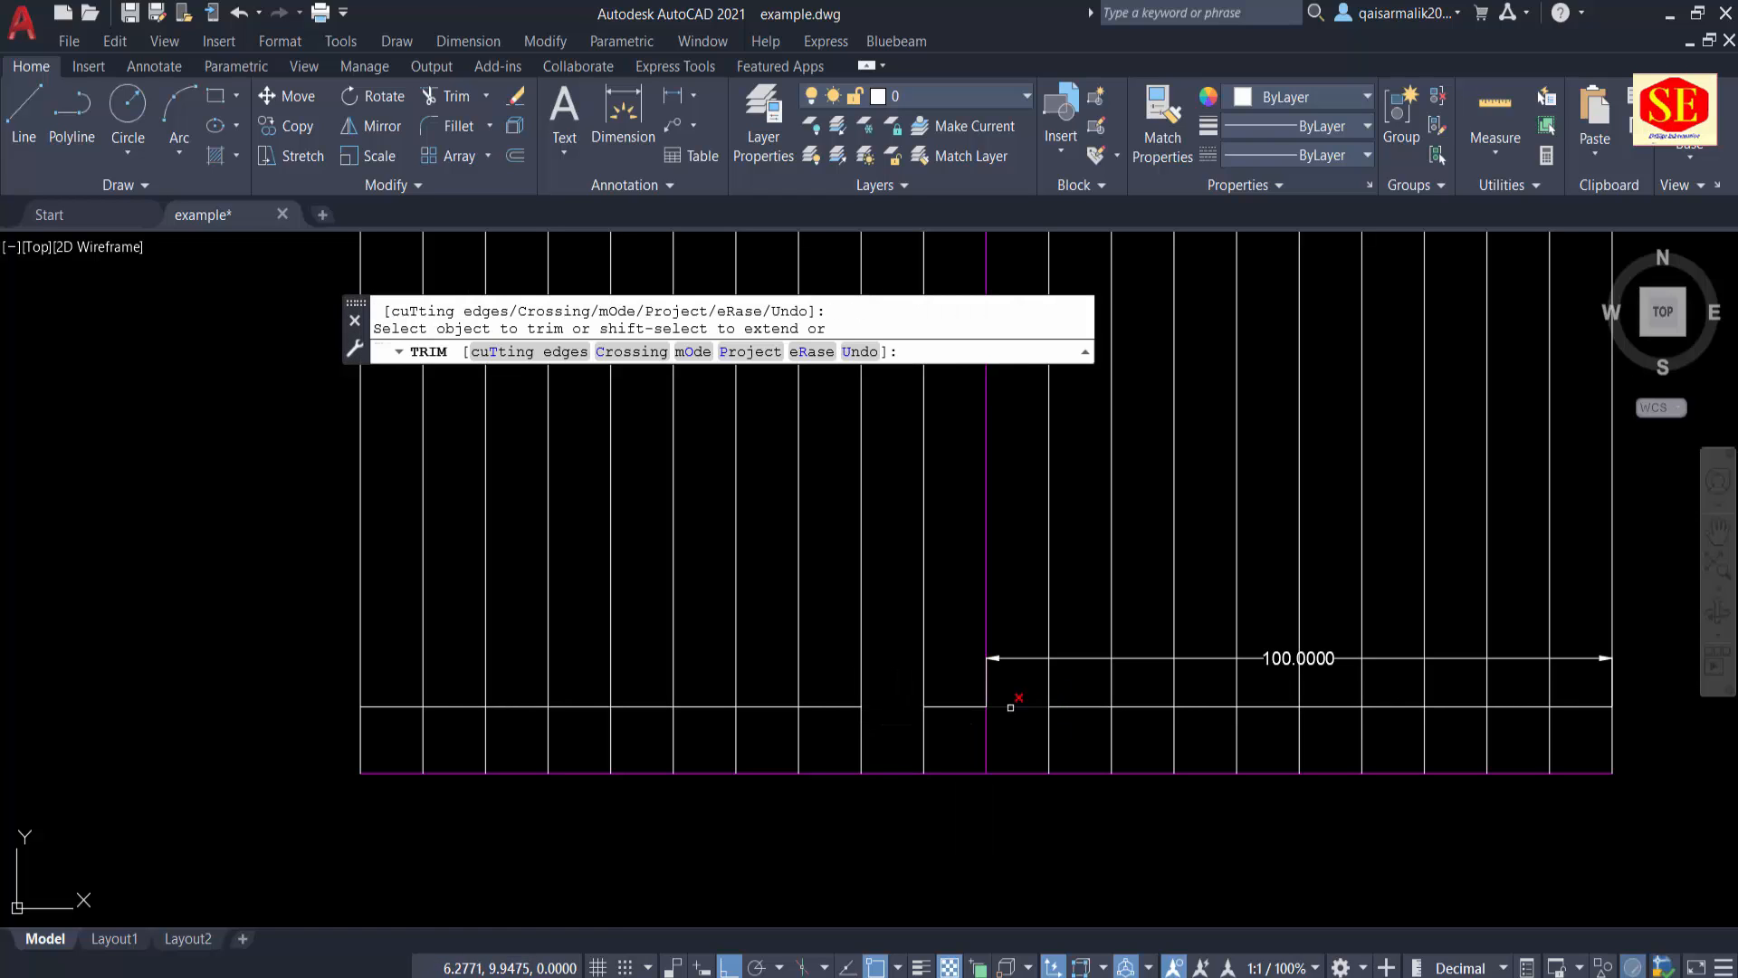
{"action": "key", "text": "Escape"}
Step: Erase the two long remaining pieces of the white horizontal line, keeping only the short piece in the leftmost column
{"action": "left_click", "coordinate": [526, 706]}
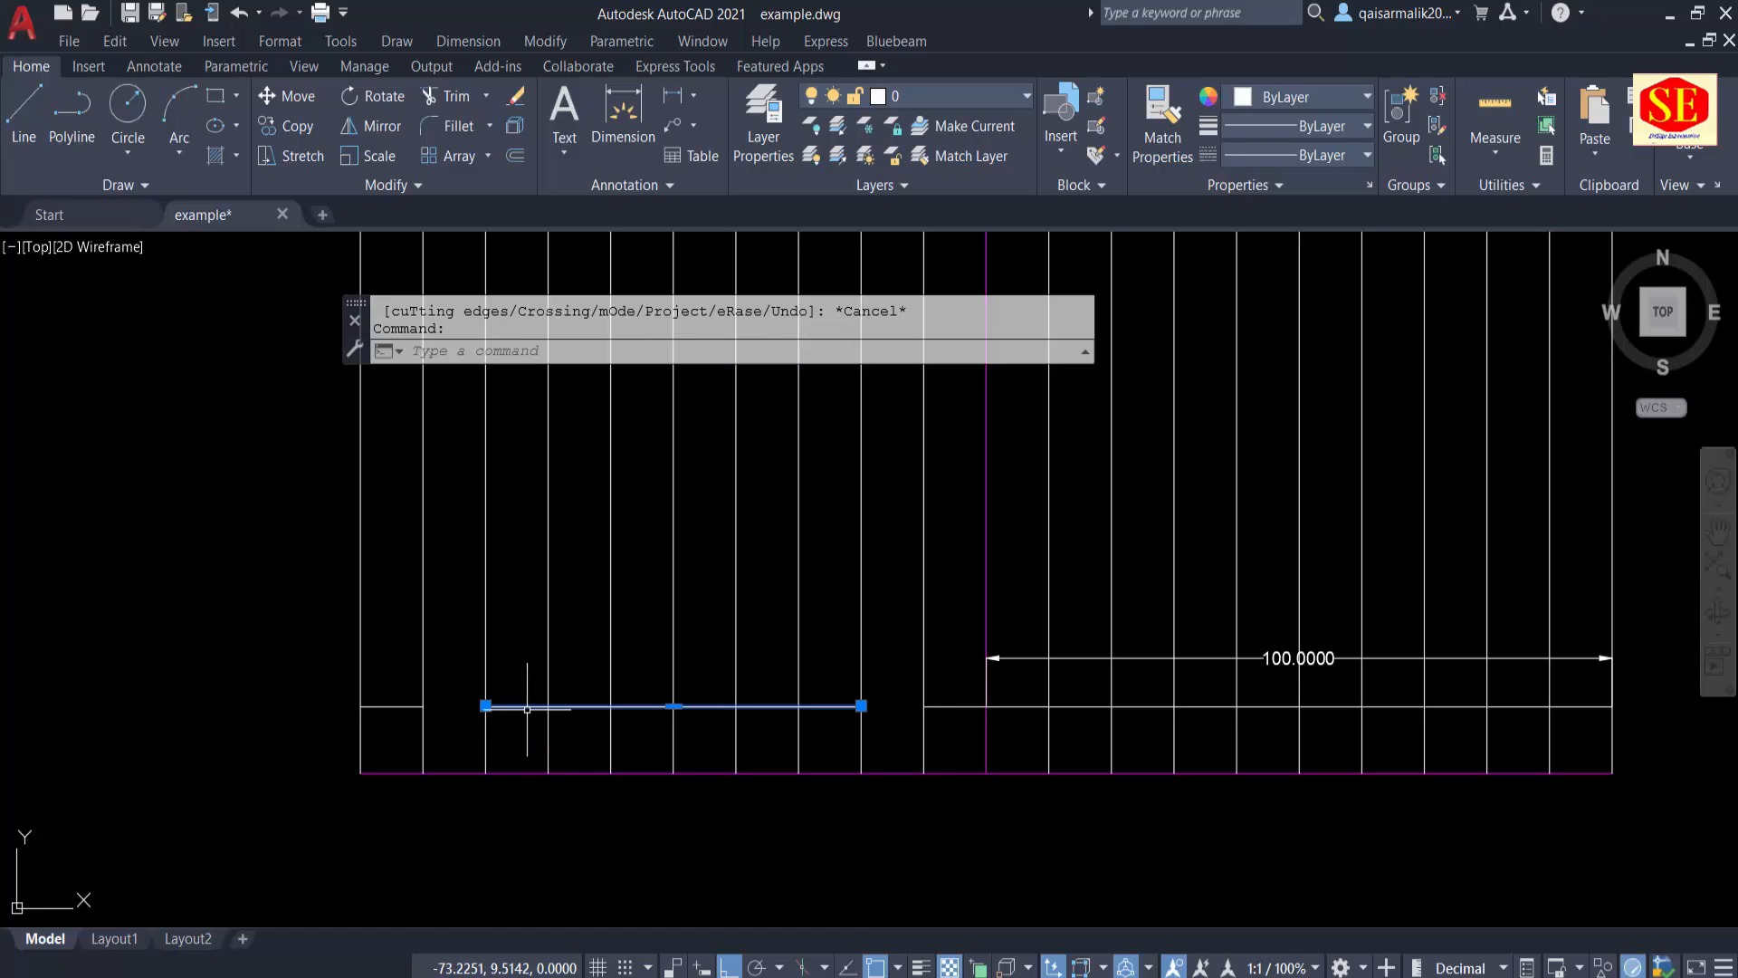
{"action": "type", "text": "e"}
{"action": "key", "text": "Return"}
{"action": "left_click", "coordinate": [955, 685]}
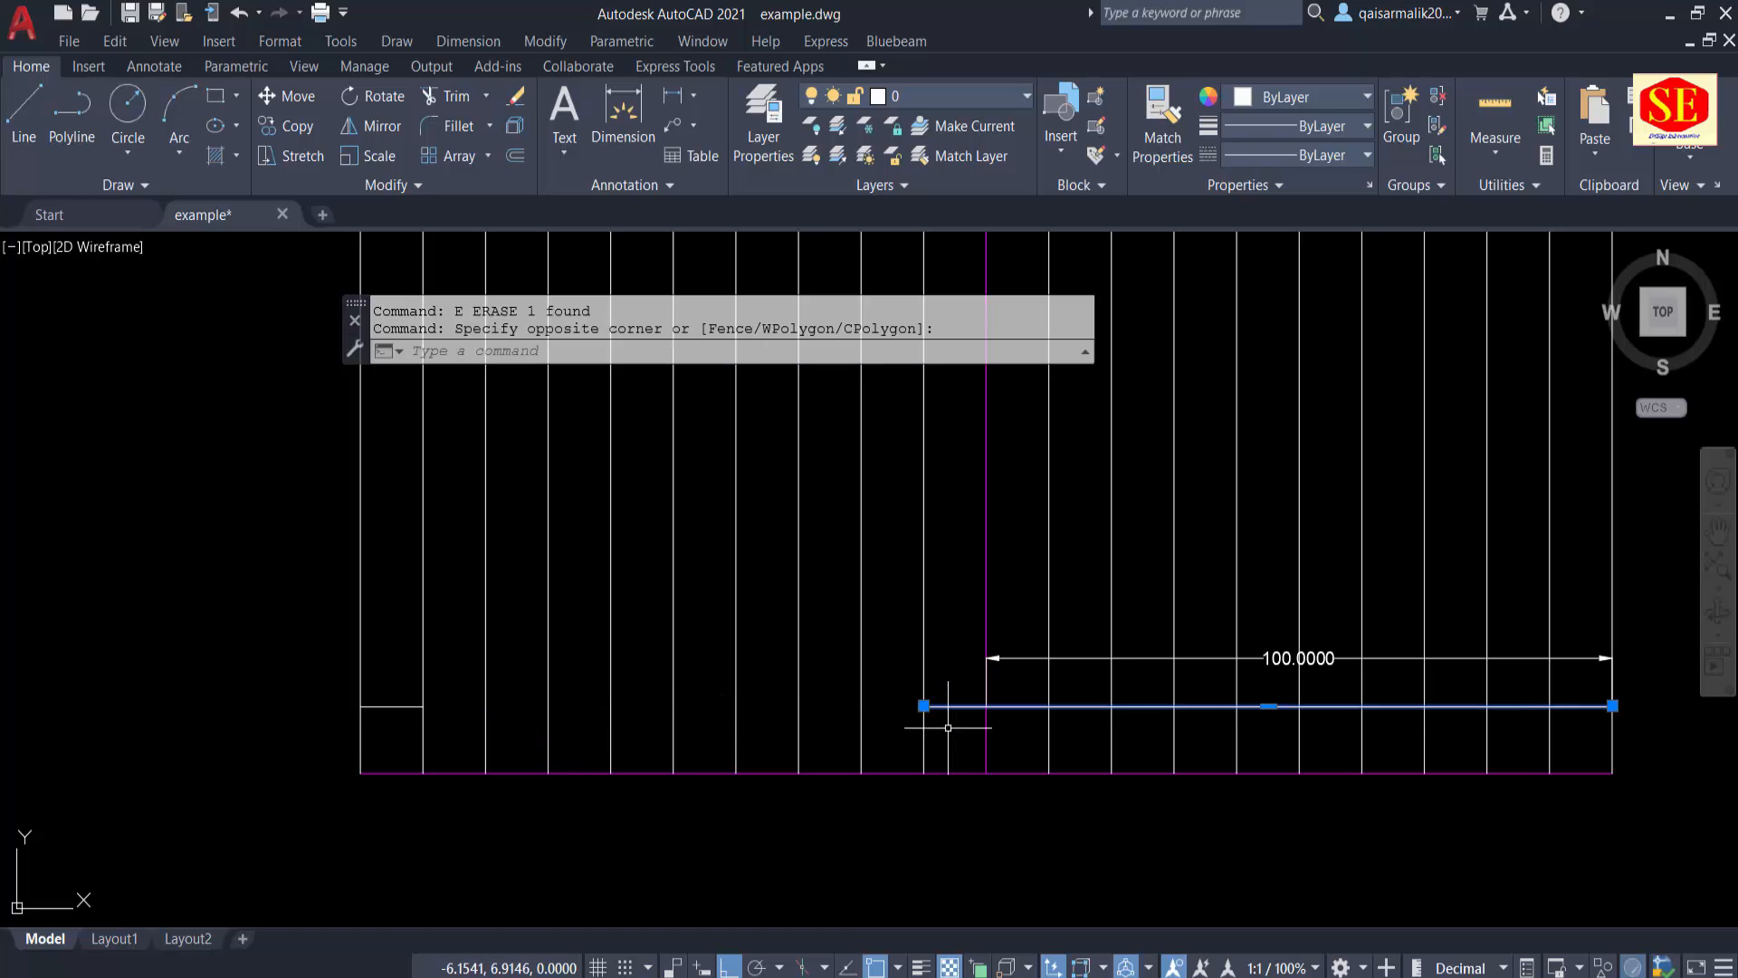
{"action": "left_click", "coordinate": [923, 710]}
{"action": "key", "text": "space"}
Step: Copy the magenta baseline upward as an array of 11 items spaced 10 units apart, starting from its left endpoint
{"action": "mouse_move", "coordinate": [361, 725]}
{"action": "middle_mouse_down"}
{"action": "mouse_move", "coordinate": [482, 688]}
{"action": "mouse_move", "coordinate": [517, 702]}
{"action": "middle_mouse_up"}
{"action": "type", "text": "co"}
{"action": "key", "text": "Return"}
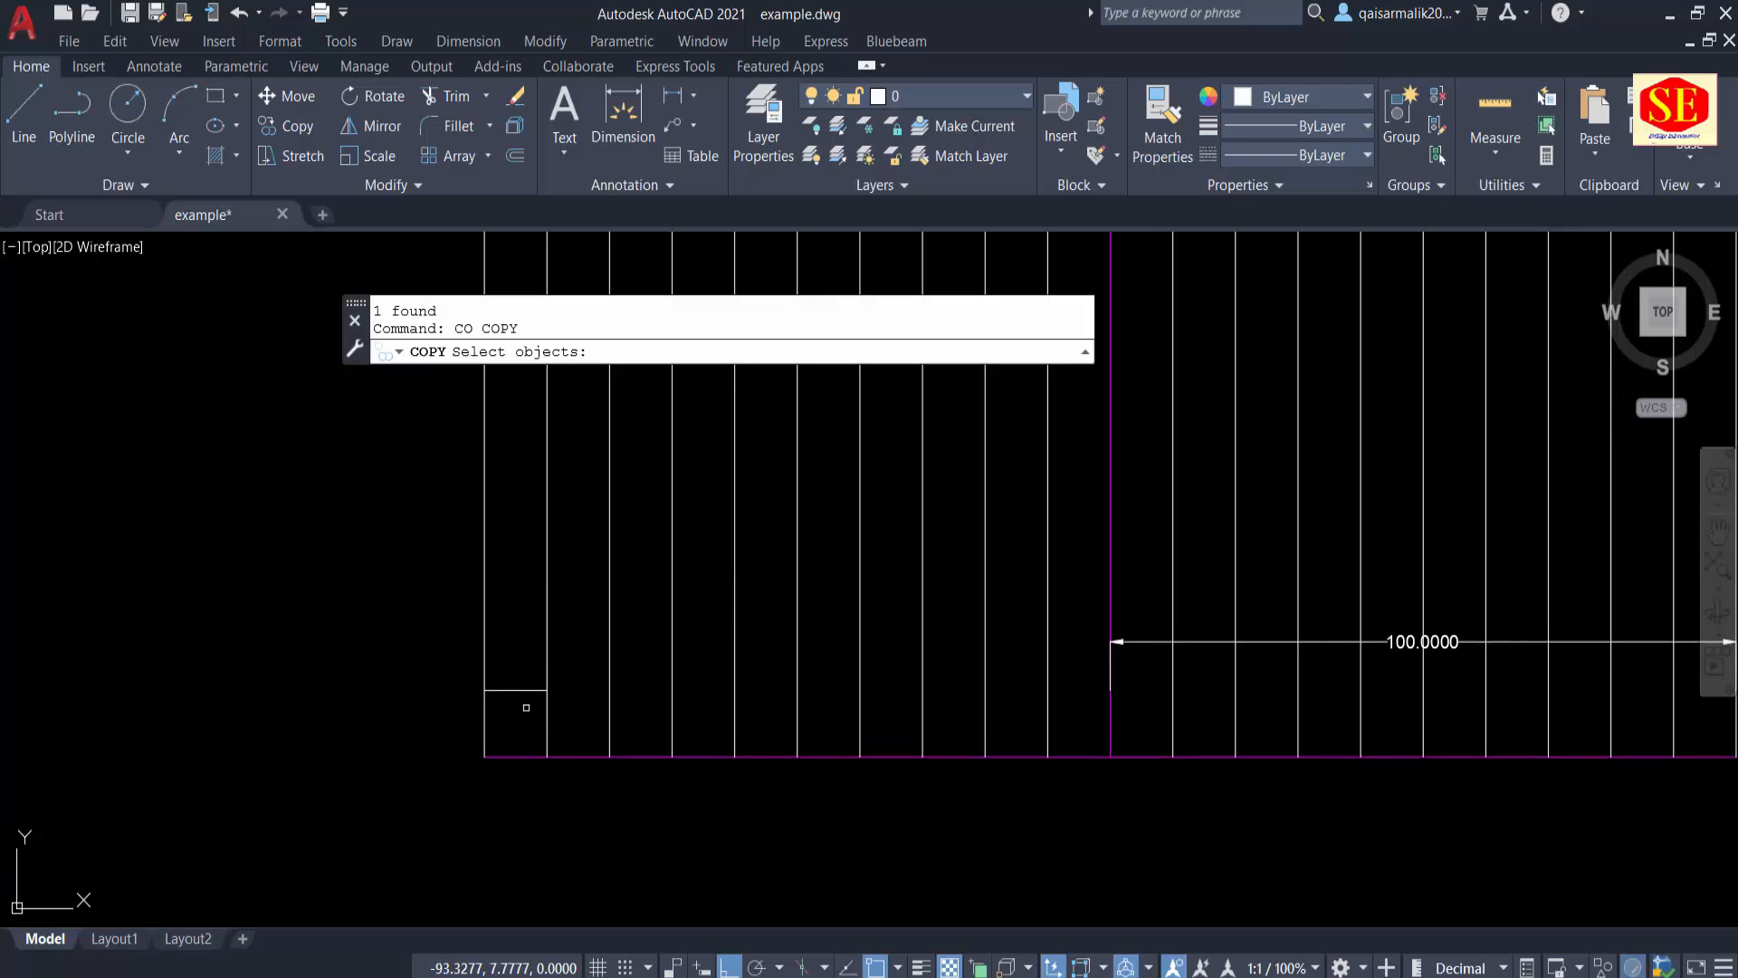
{"action": "left_click", "coordinate": [510, 755]}
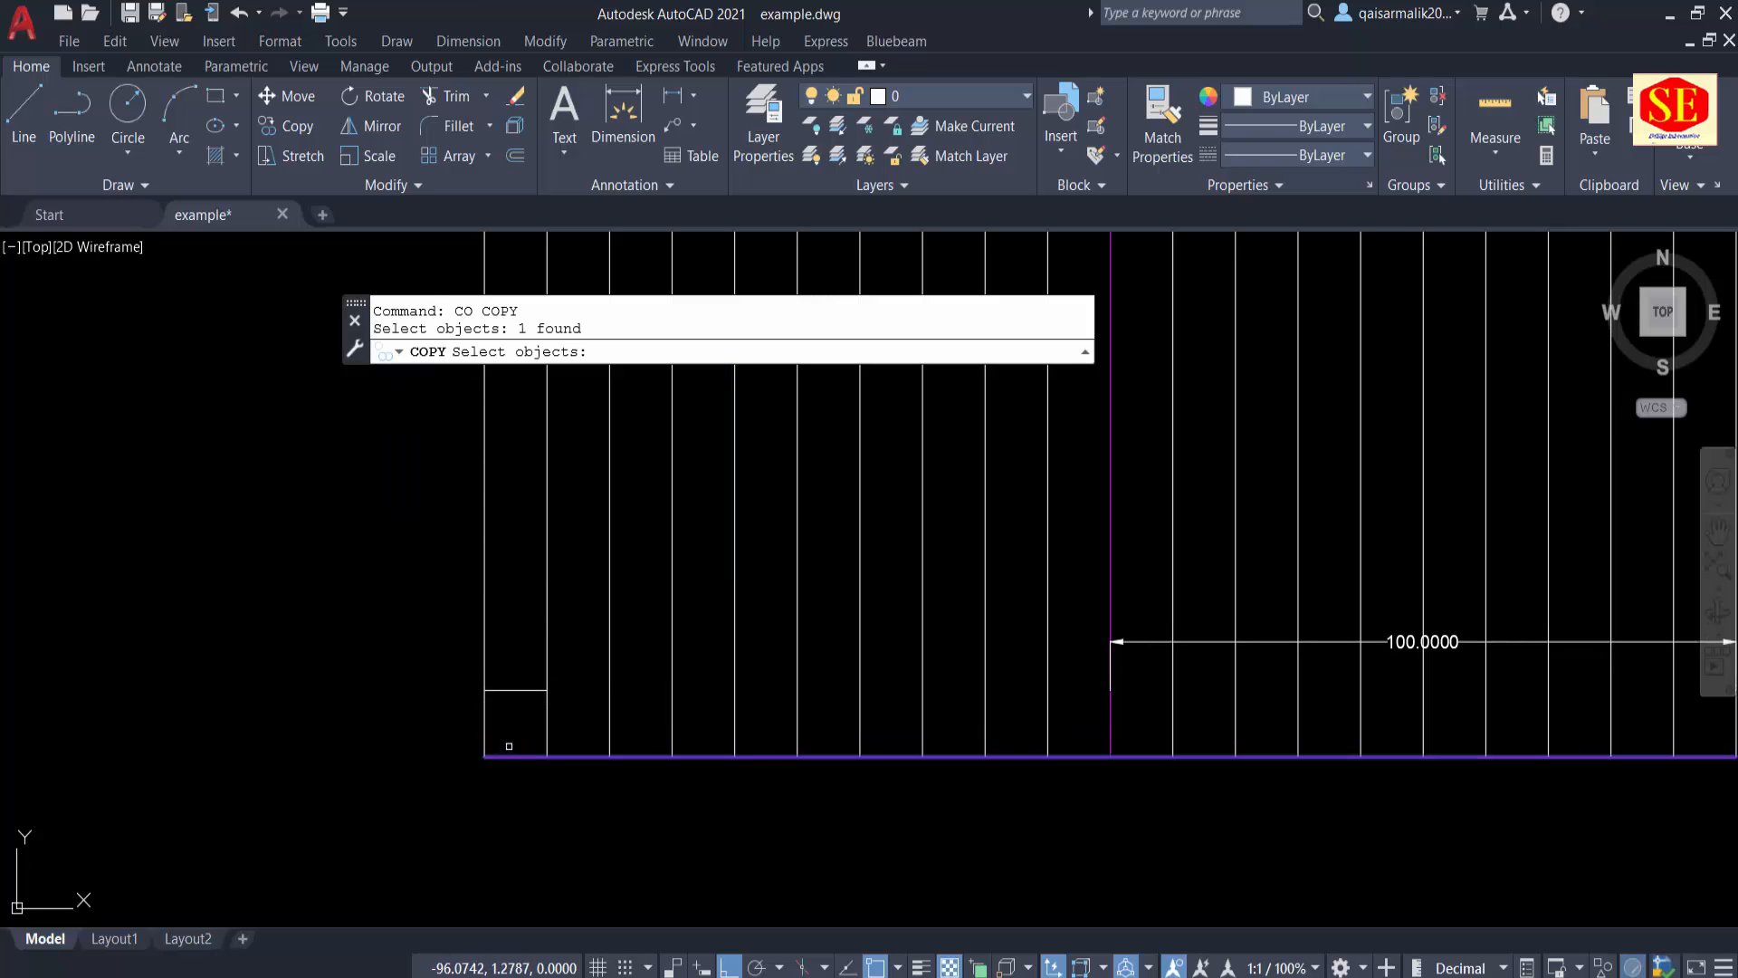
{"action": "key", "text": "Return"}
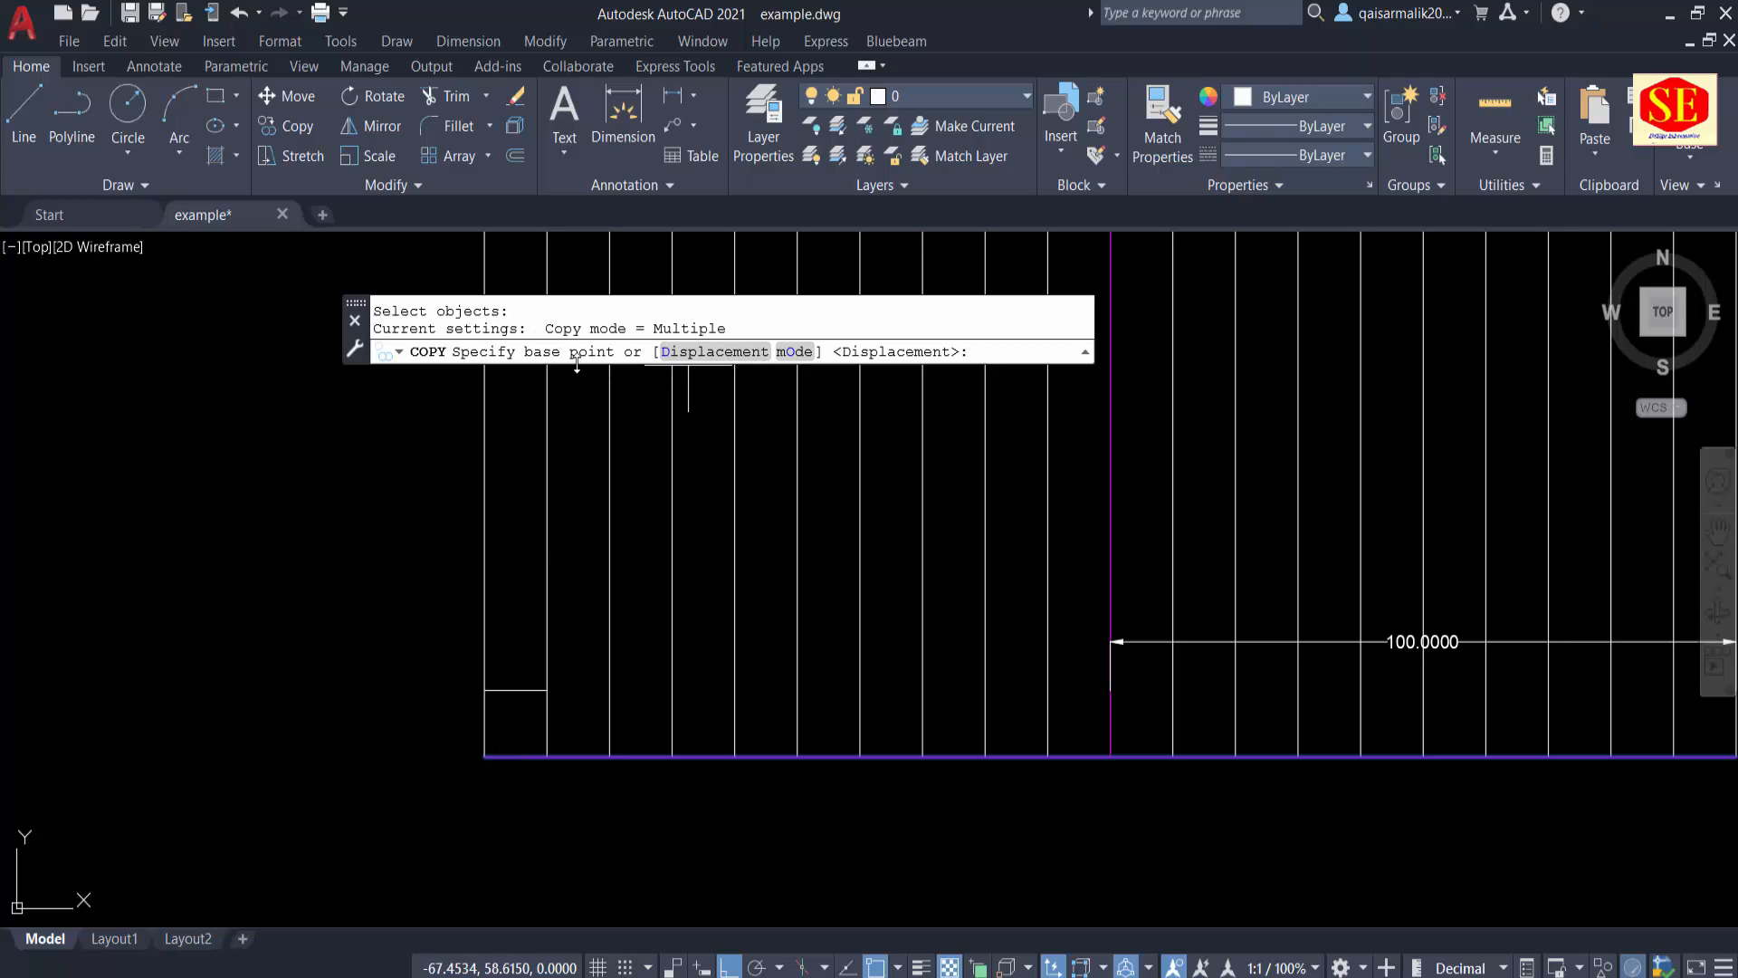
{"action": "left_click", "coordinate": [486, 756]}
{"action": "left_click", "coordinate": [702, 353]}
{"action": "scroll", "coordinate": [444, 644], "scroll_direction": "down", "scroll_amount": 3}
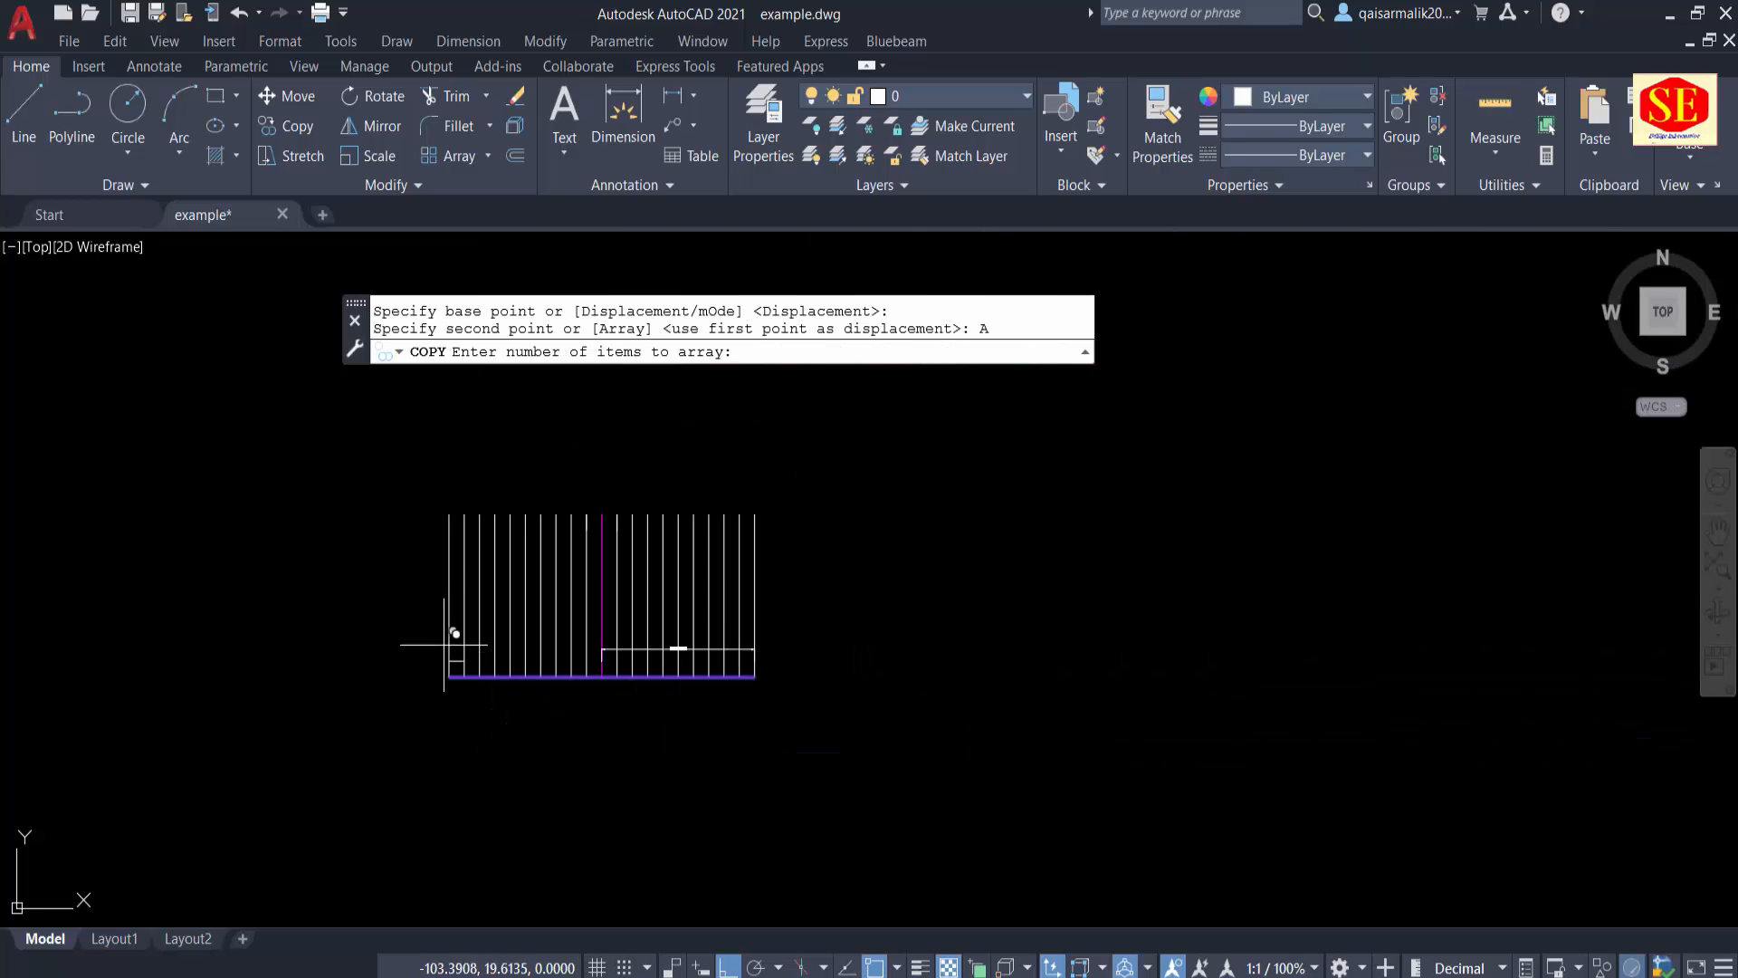
{"action": "scroll", "coordinate": [444, 513], "scroll_direction": "up", "scroll_amount": 2}
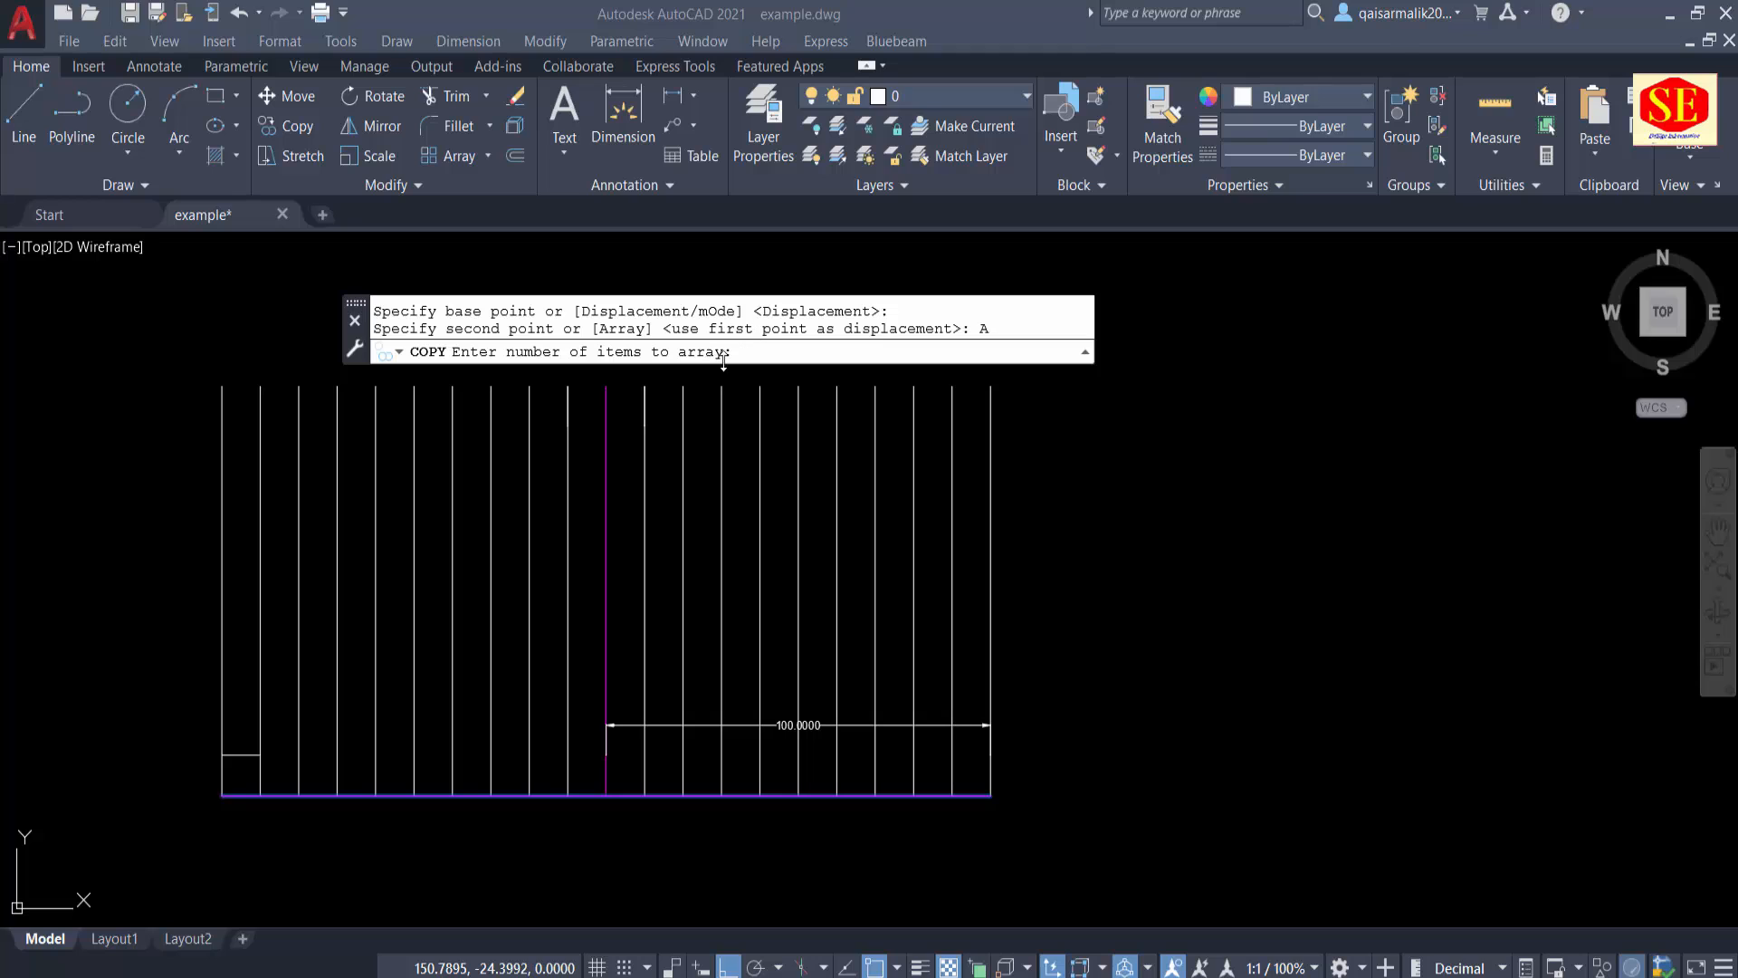
{"action": "left_click", "coordinate": [739, 353]}
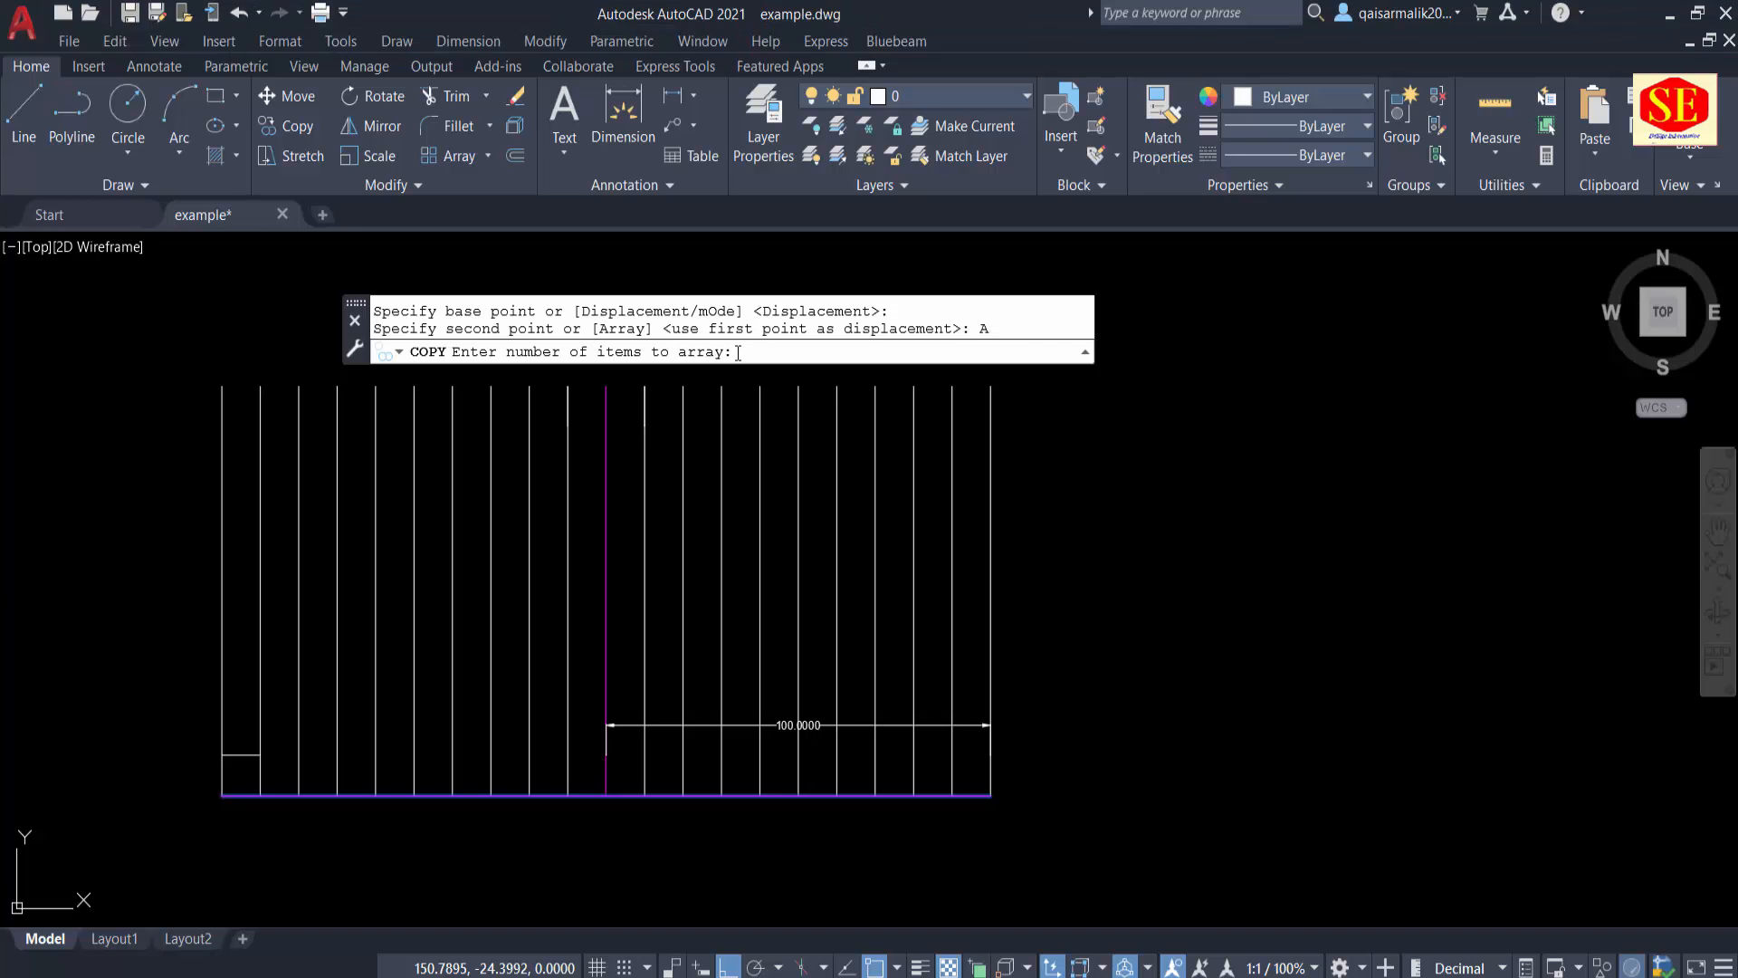
{"action": "key", "text": "Return"}
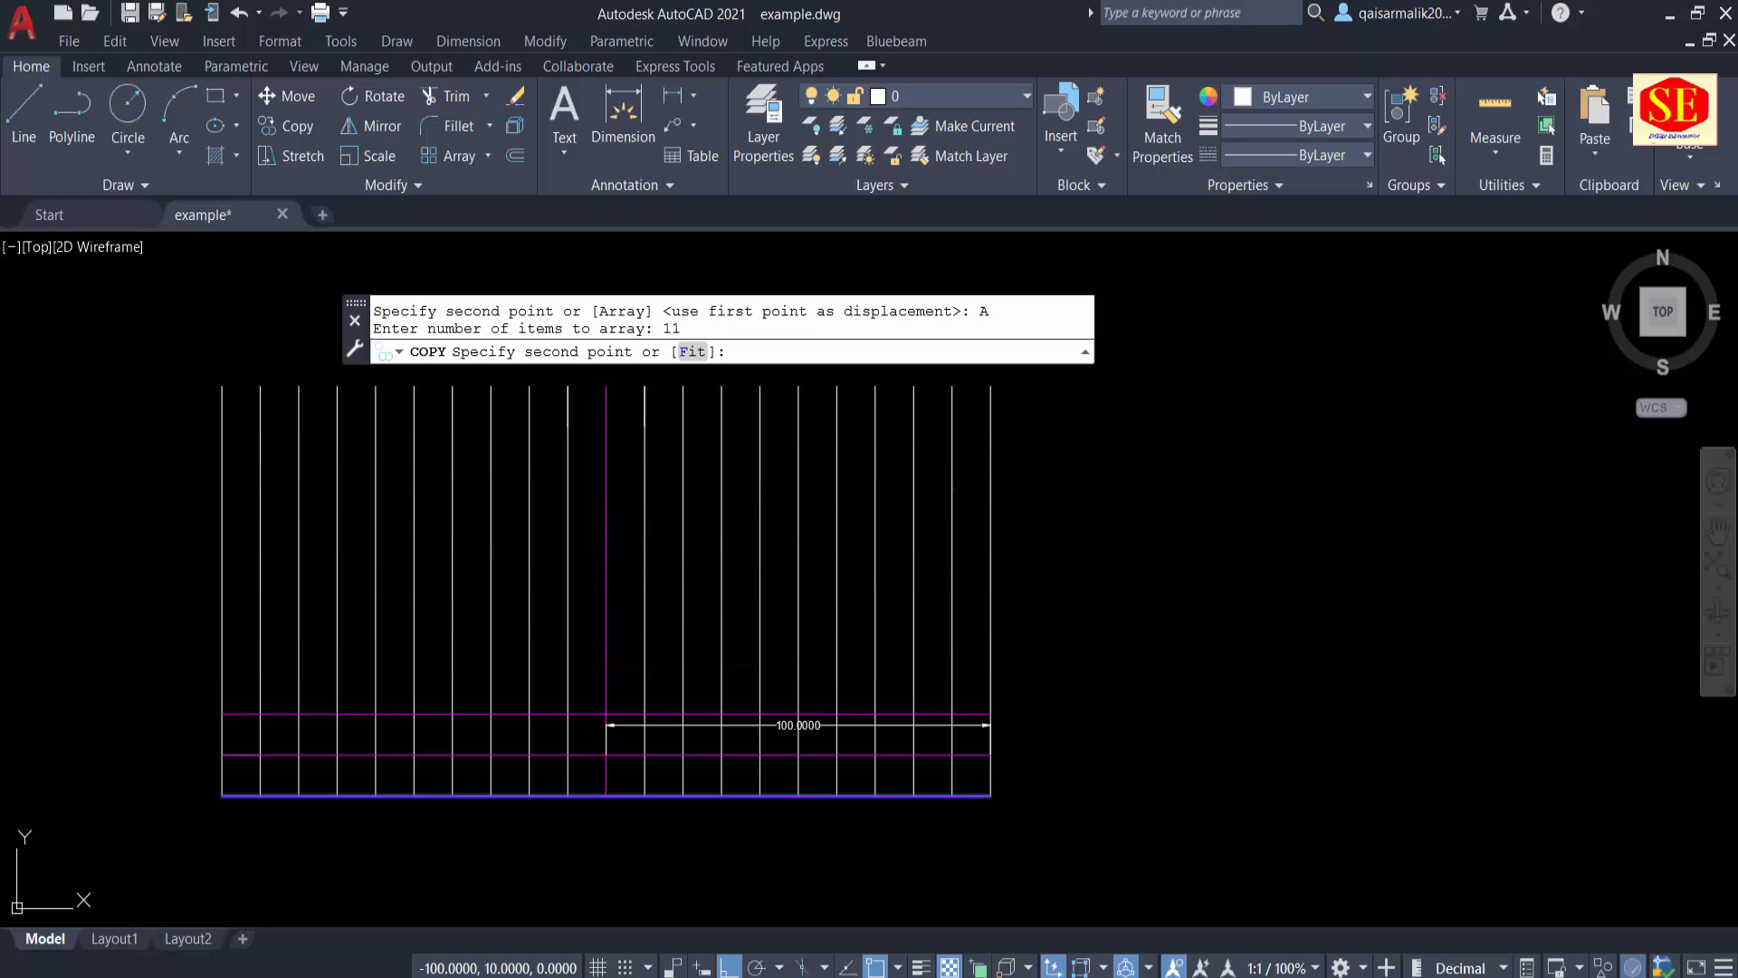
{"action": "left_click", "coordinate": [223, 754]}
{"action": "right_click", "coordinate": [223, 753]}
{"action": "left_click", "coordinate": [299, 437]}
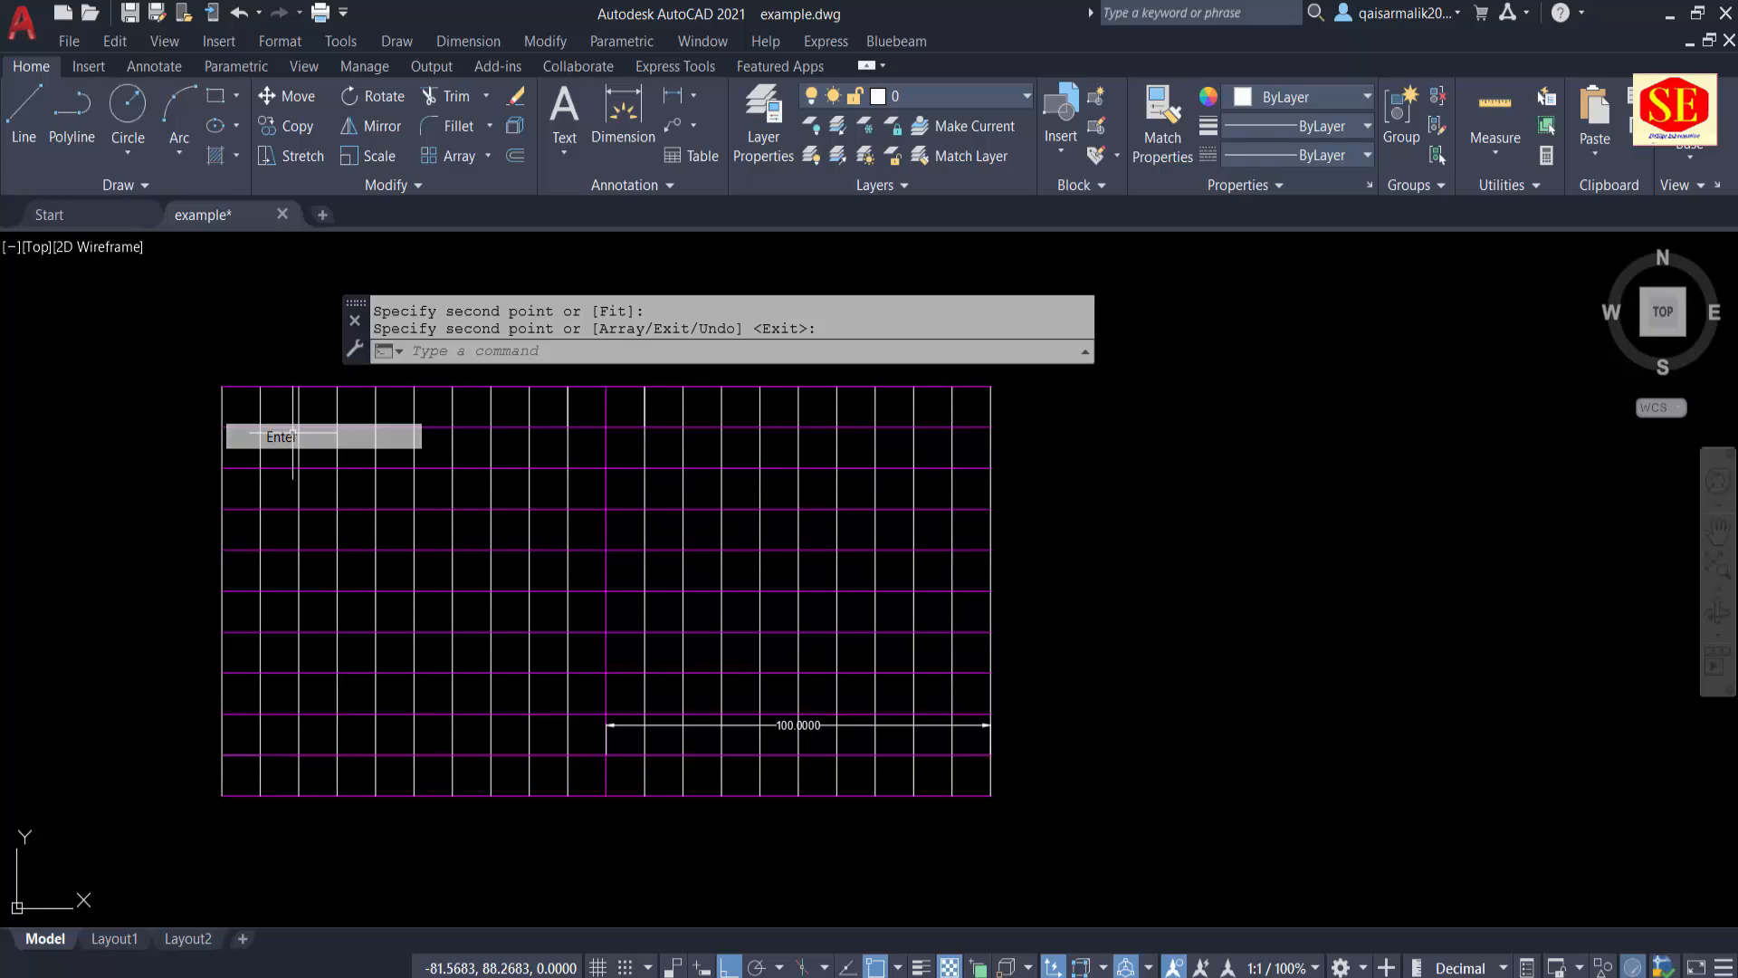
{"action": "key", "text": "Escape"}
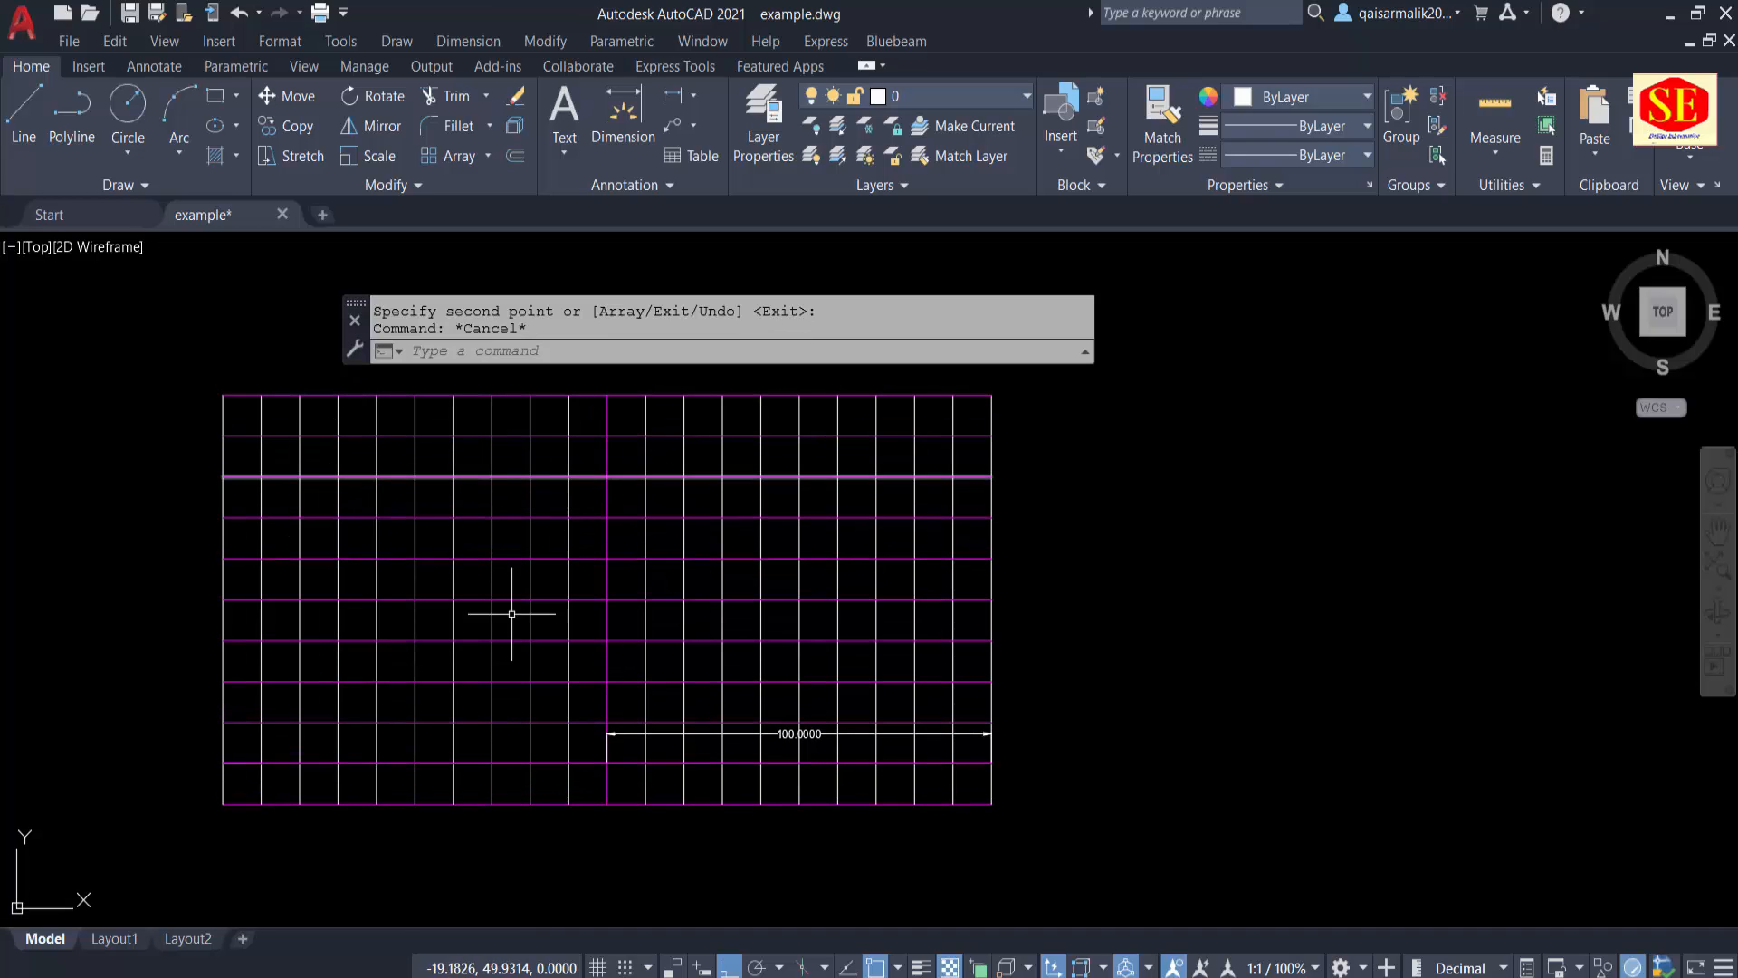
Step: Move the underlined title "Elevations Grids Table" straight down, closer to the top of the grid
{"action": "middle_click_drag", "start_coordinate": [475, 423], "coordinate": [491, 627]}
{"action": "scroll", "coordinate": [491, 627], "scroll_direction": "down", "scroll_amount": 5}
{"action": "middle_click_drag", "start_coordinate": [497, 474], "coordinate": [516, 544]}
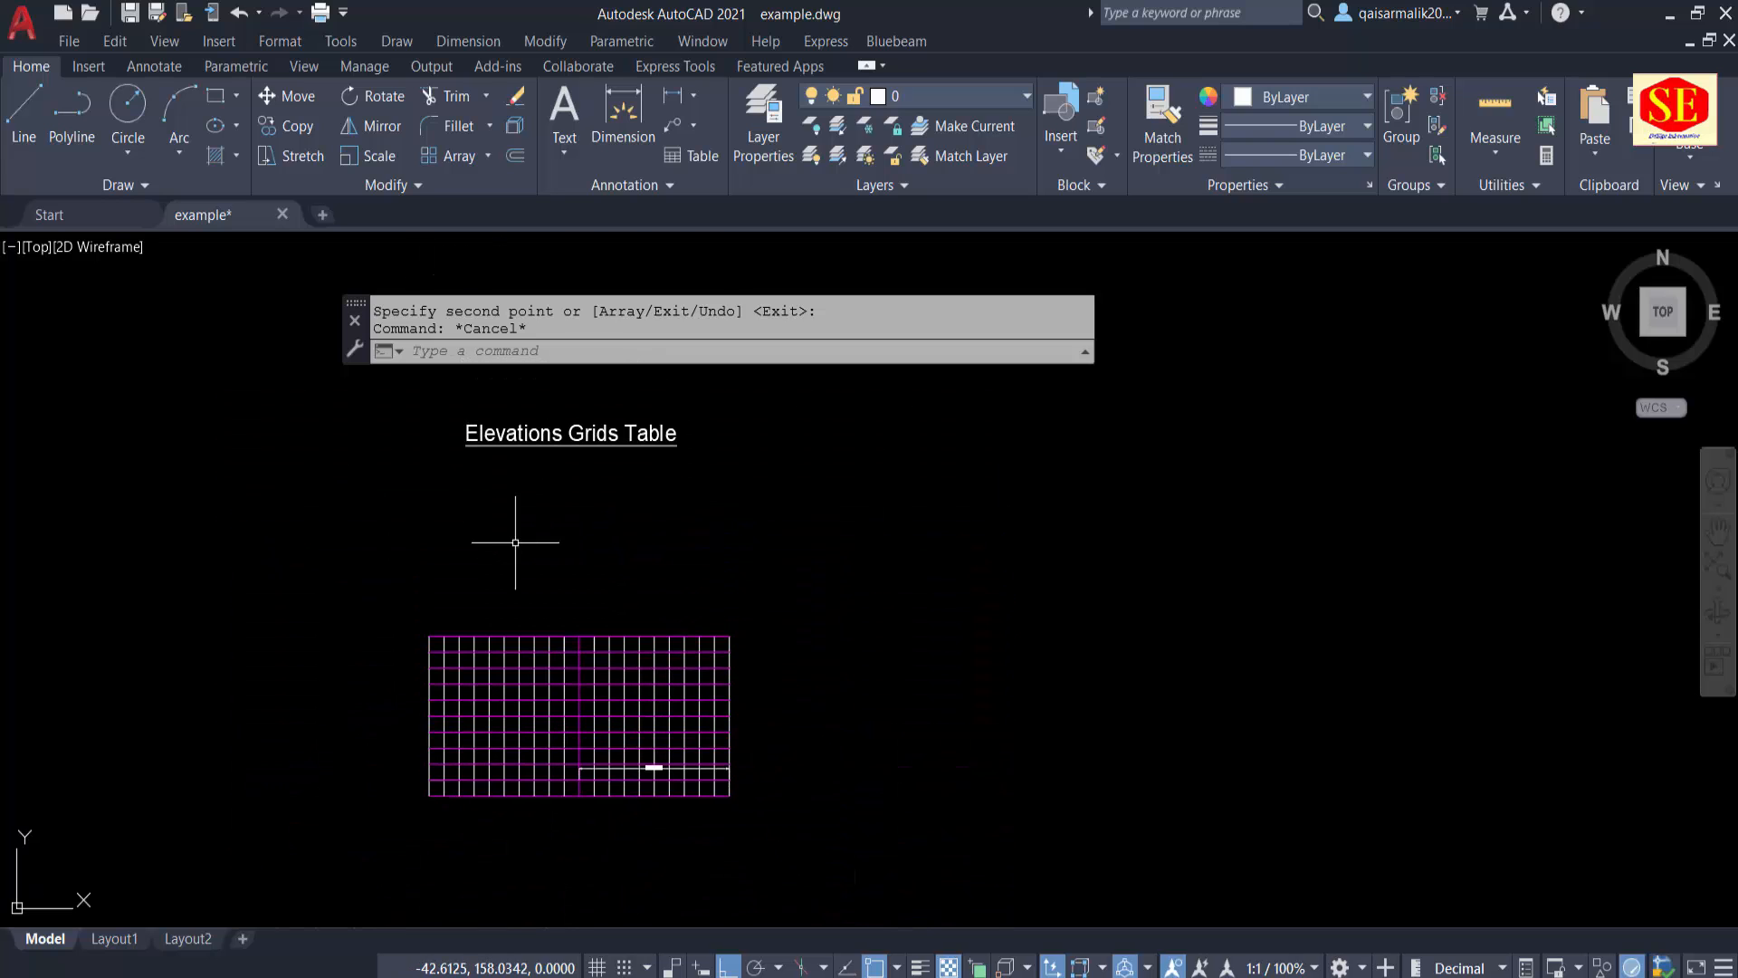
{"action": "type", "text": "m"}
{"action": "key", "text": "Return"}
{"action": "left_click_drag", "start_coordinate": [633, 422], "coordinate": [458, 457]}
{"action": "key", "text": "Return"}
{"action": "left_click", "coordinate": [846, 465]}
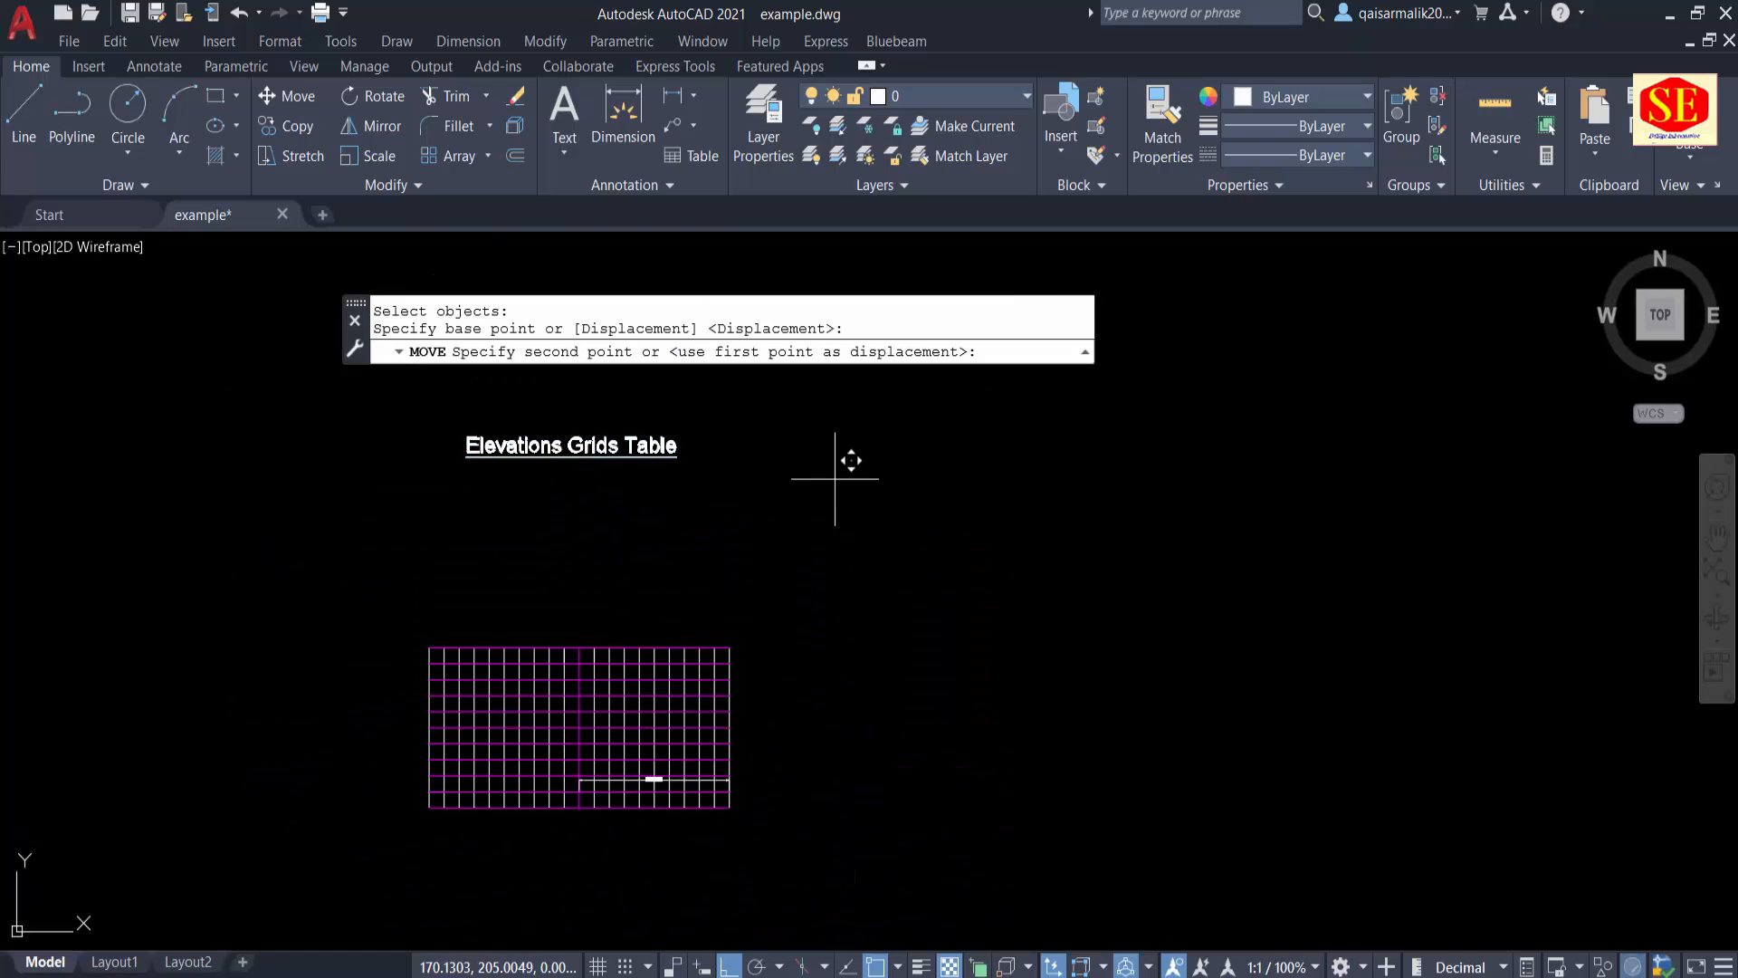
{"action": "left_click", "coordinate": [846, 621]}
{"action": "scroll", "coordinate": [447, 836], "scroll_direction": "up", "scroll_amount": 4}
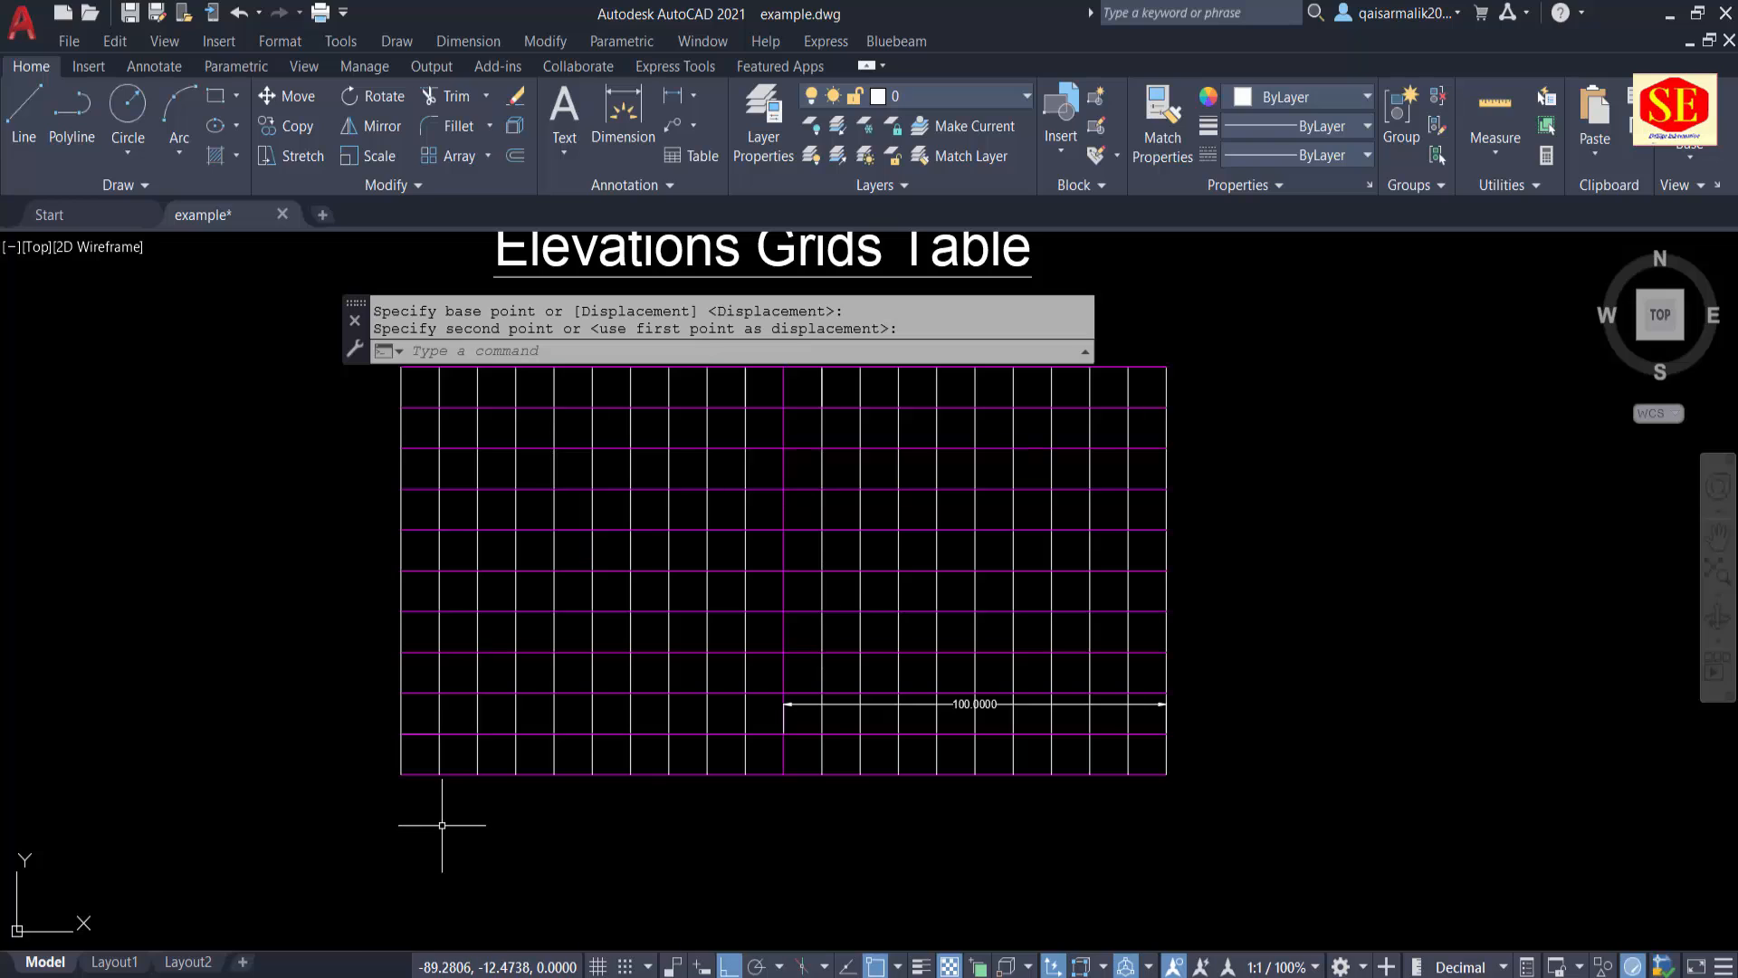
Step: Check the coordinates of the grid's lower-left and upper-left corners with the ID command
{"action": "key", "text": "Escape"}
{"action": "type", "text": "i"}
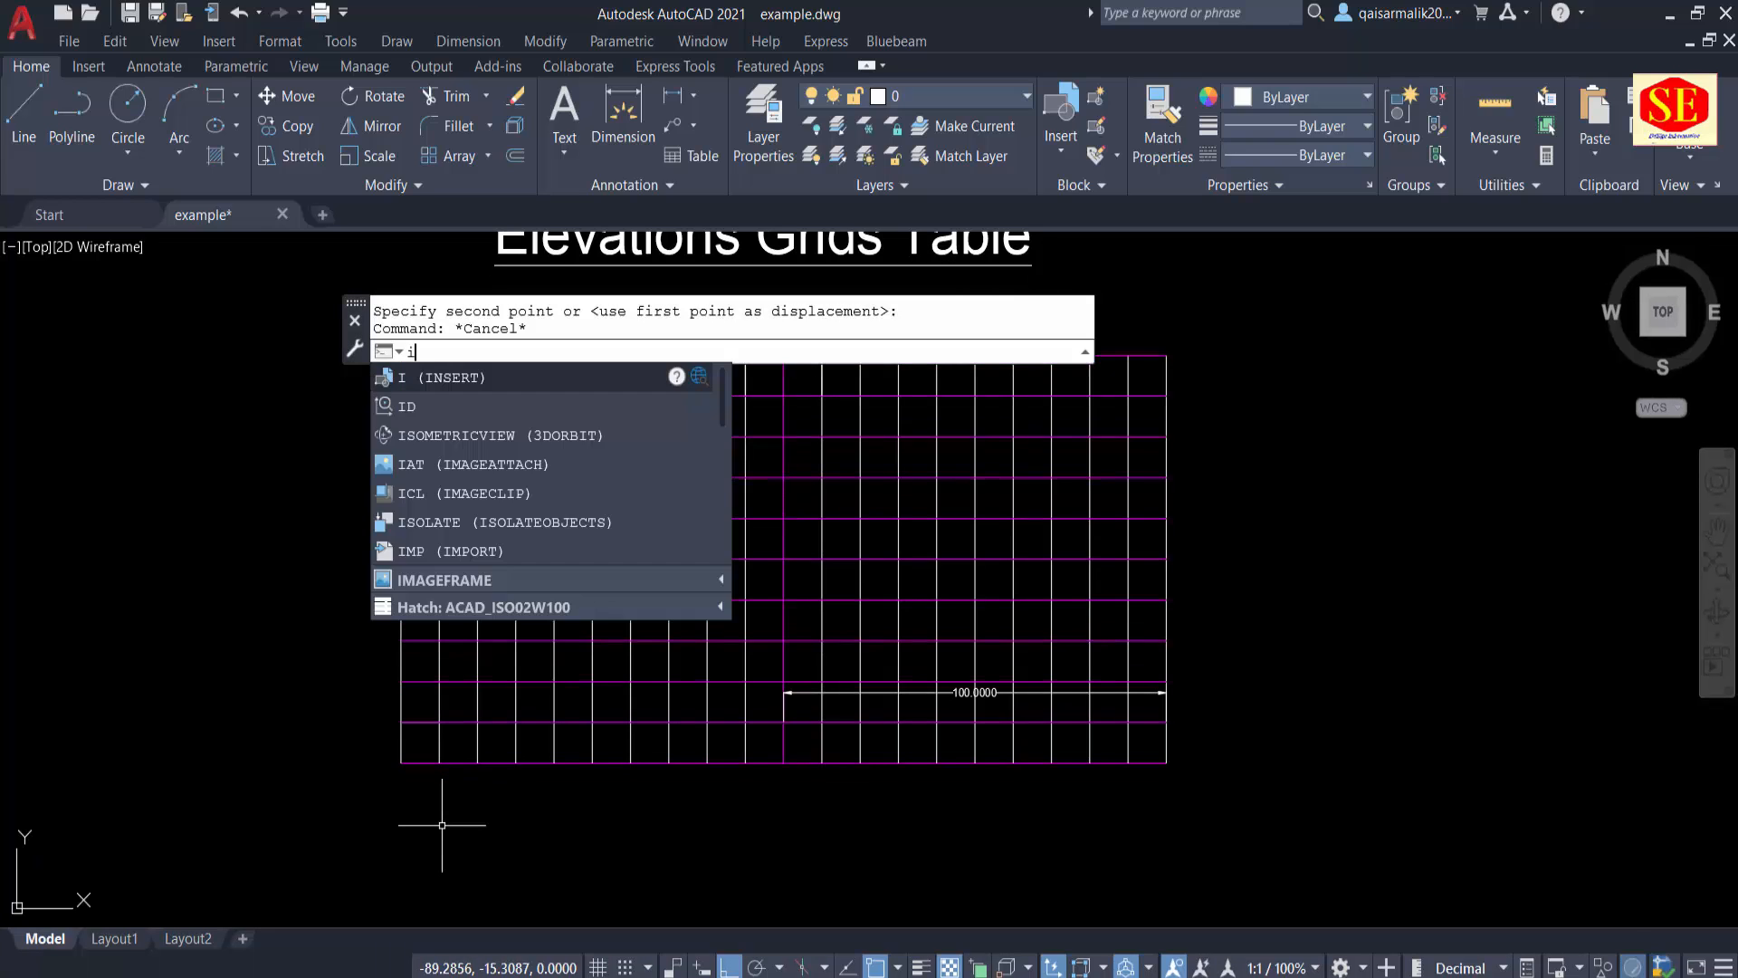
{"action": "key", "text": "Return"}
{"action": "left_click", "coordinate": [401, 761]}
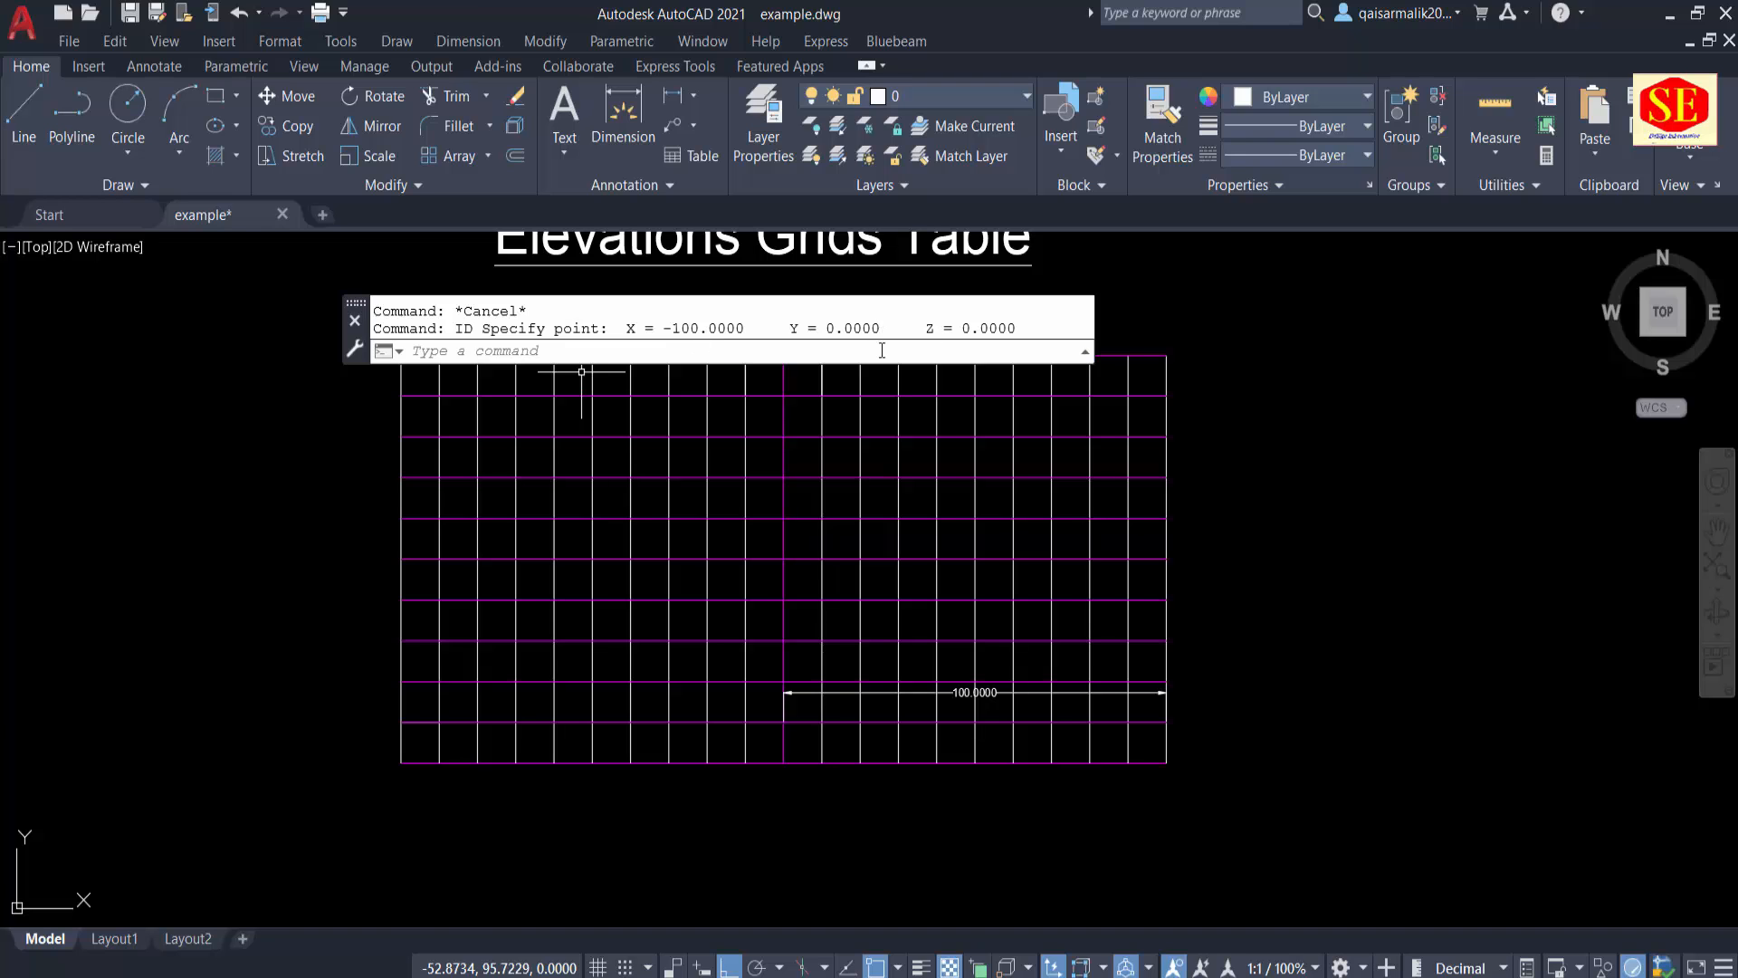
{"action": "middle_click_drag", "start_coordinate": [497, 574], "coordinate": [511, 695]}
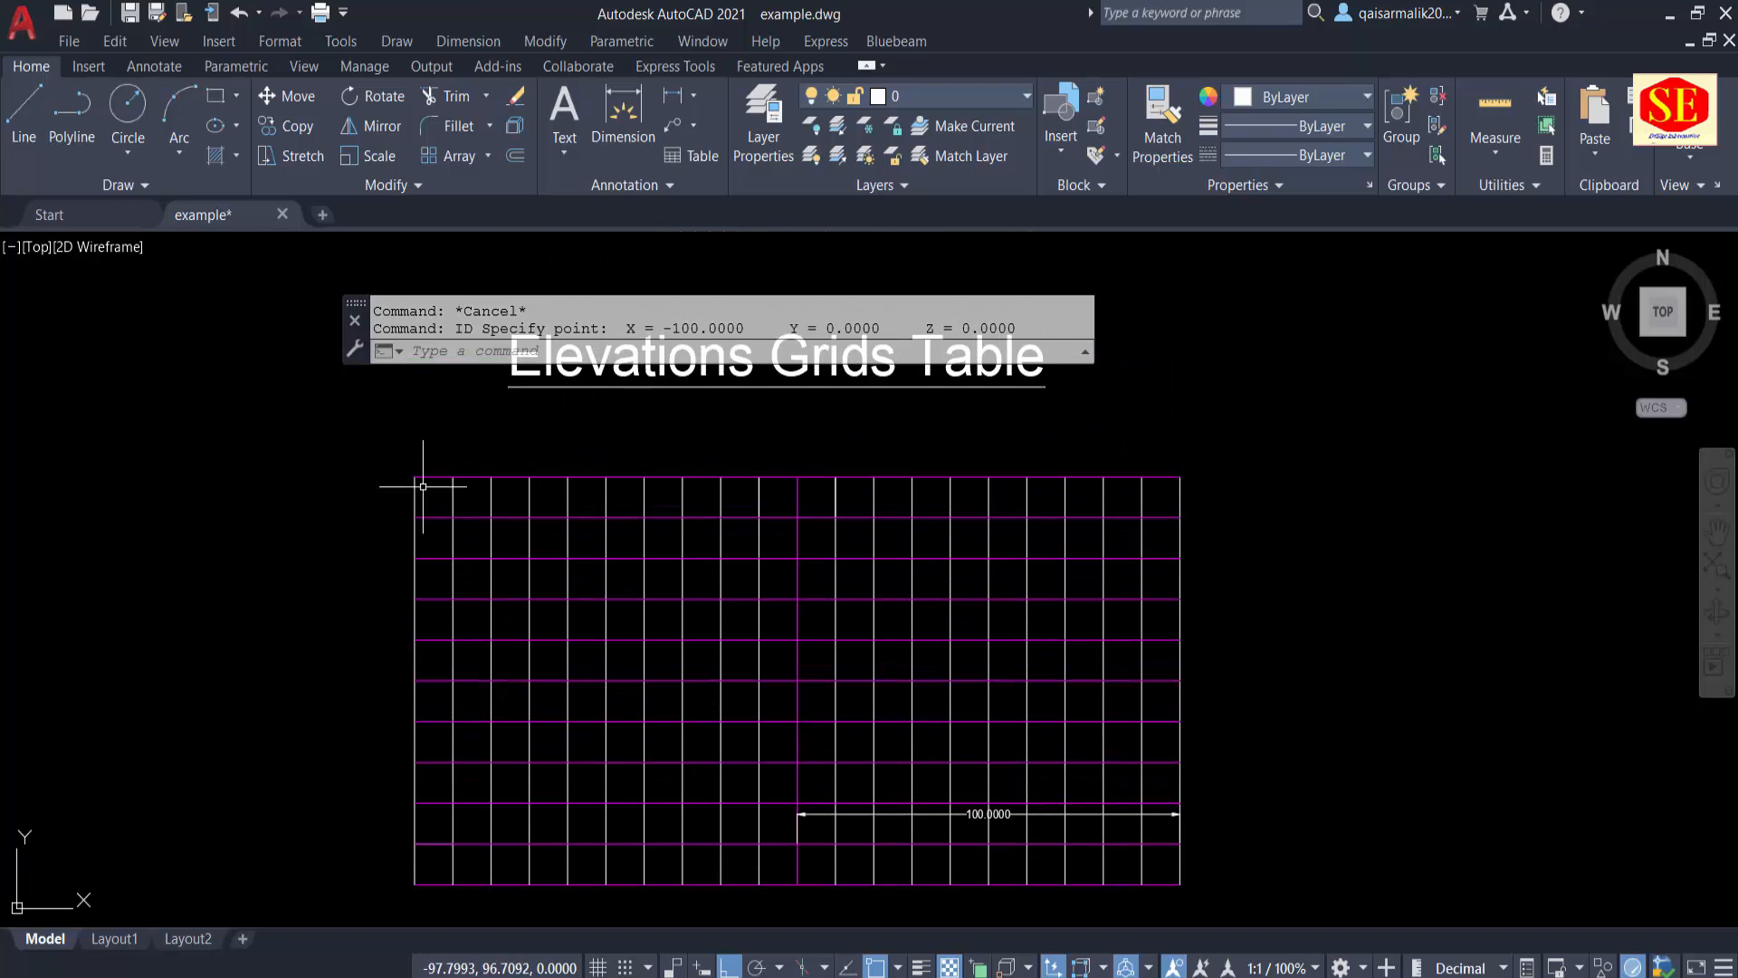
{"action": "key", "text": "Return"}
{"action": "left_click", "coordinate": [415, 477]}
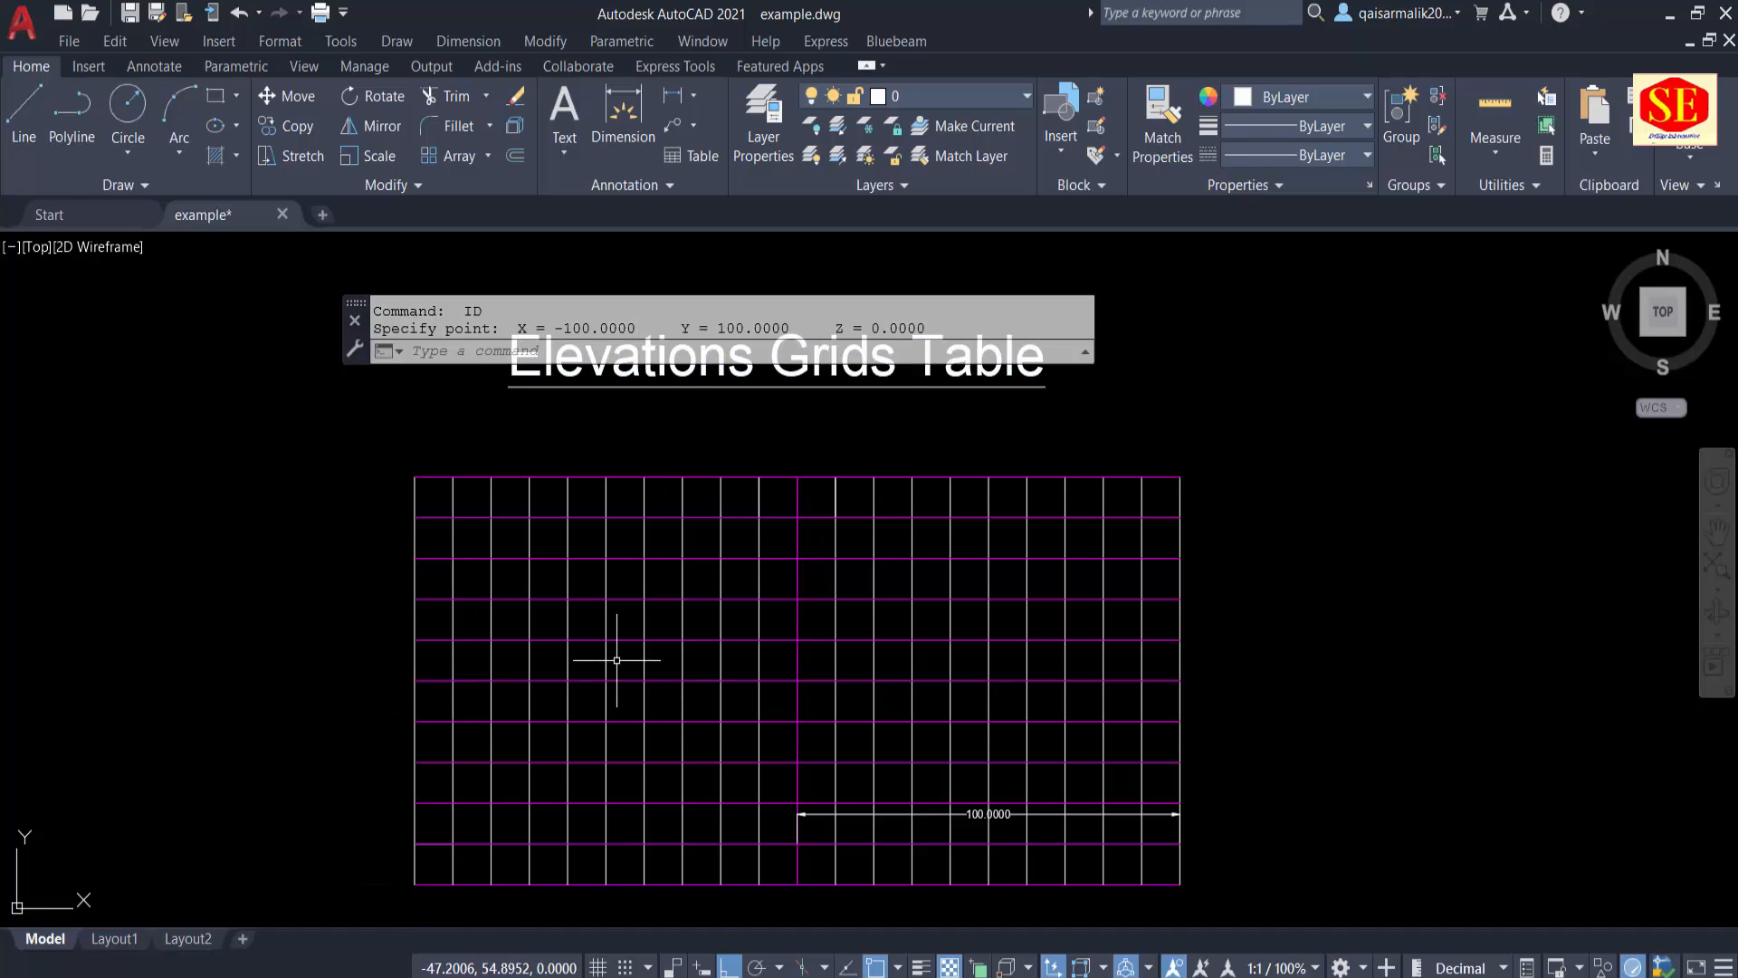
{"action": "middle_click_drag", "start_coordinate": [617, 660], "coordinate": [653, 636]}
{"action": "key", "text": "Escape"}
{"action": "left_click", "coordinate": [744, 480]}
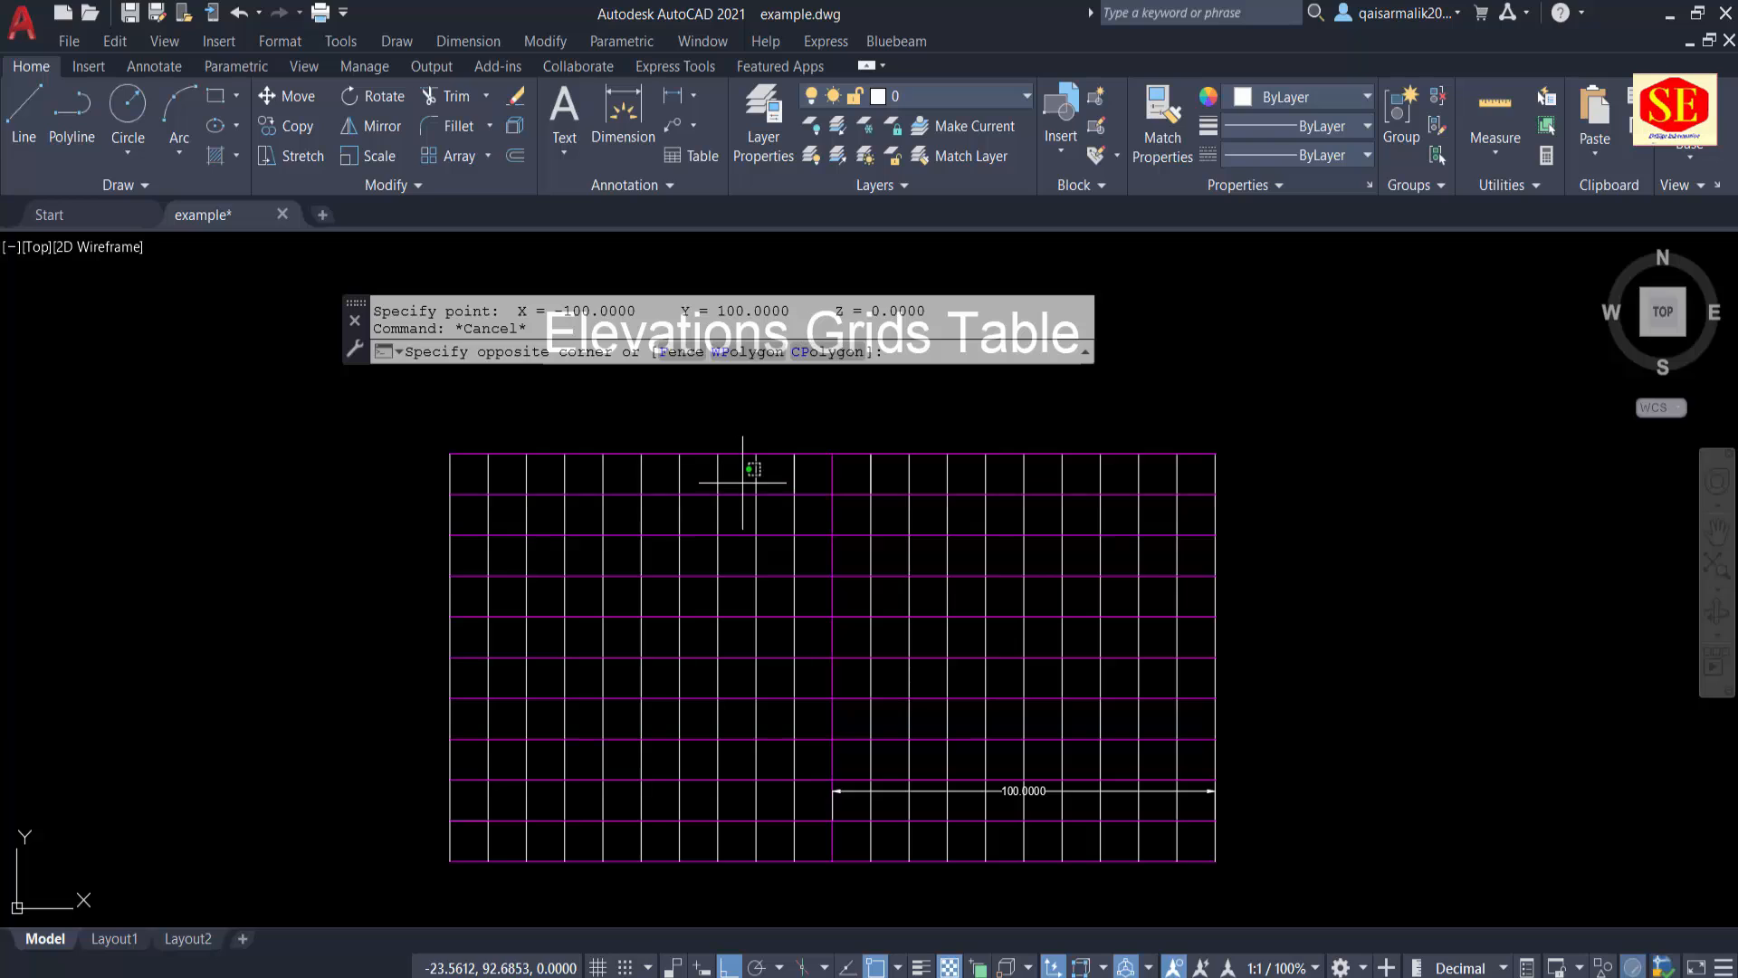
{"action": "key", "text": "Escape"}
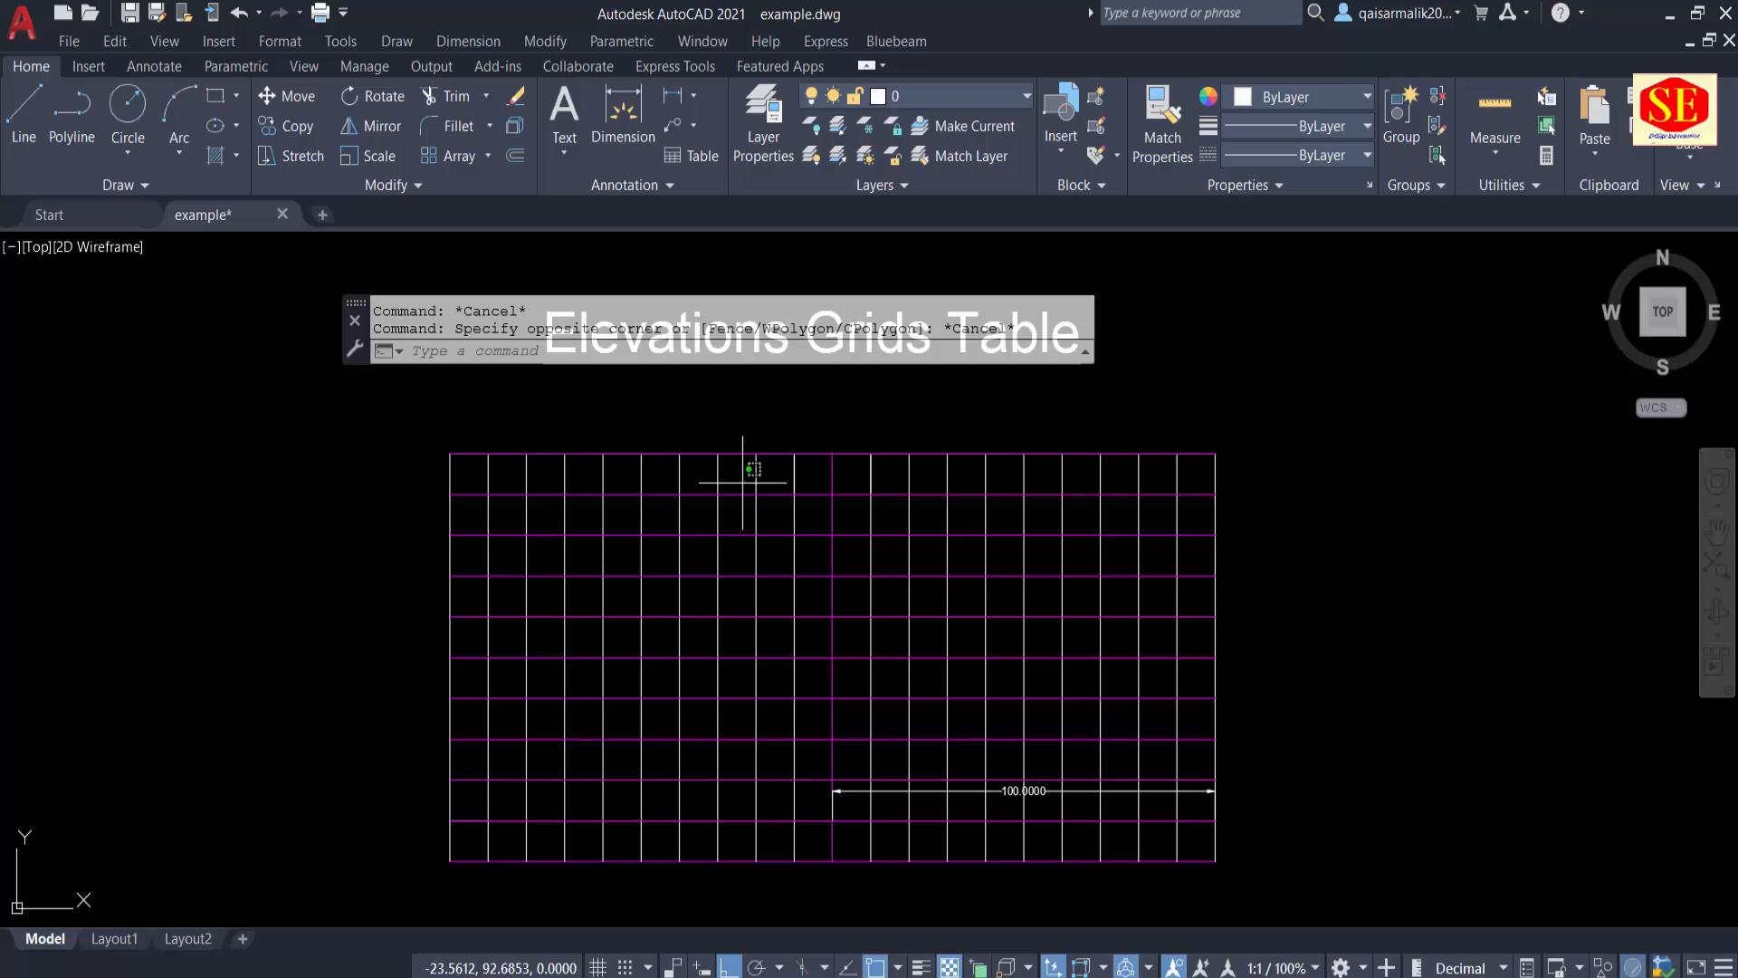
{"action": "left_click", "coordinate": [453, 597]}
{"action": "key", "text": "Escape"}
{"action": "left_click", "coordinate": [477, 669]}
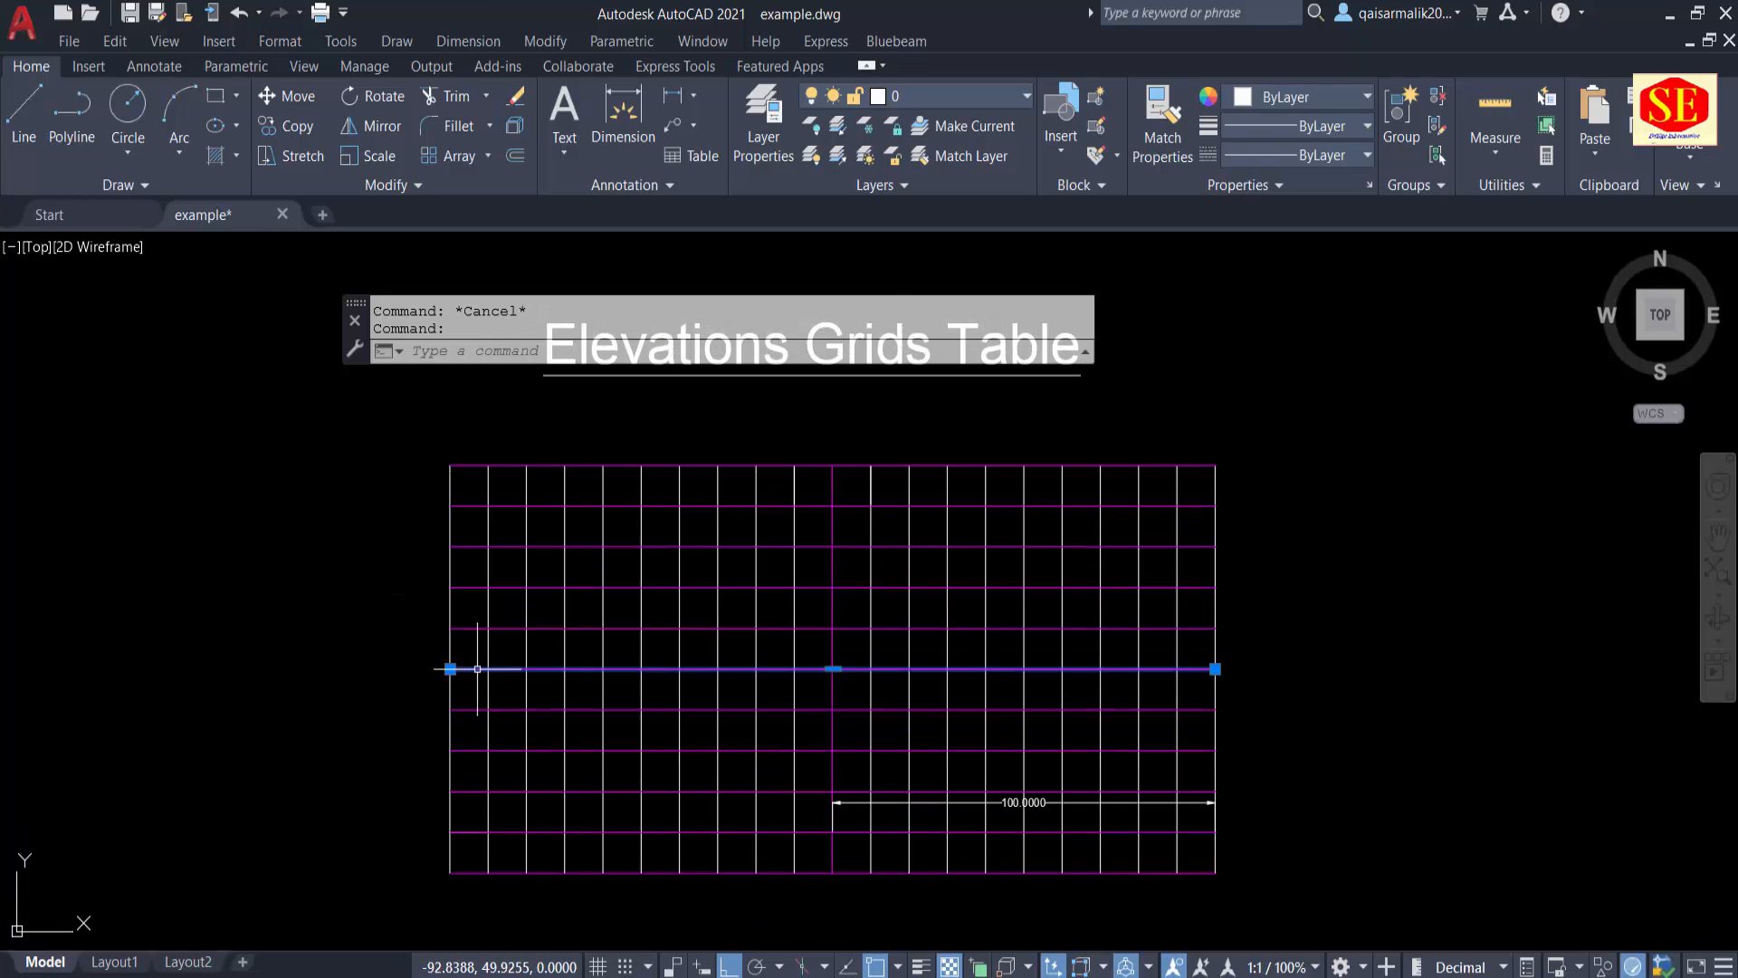
{"action": "key", "text": "Escape"}
Step: Set the colour of all horizontal grid lines except the middle one to white
{"action": "left_click", "coordinate": [482, 437]}
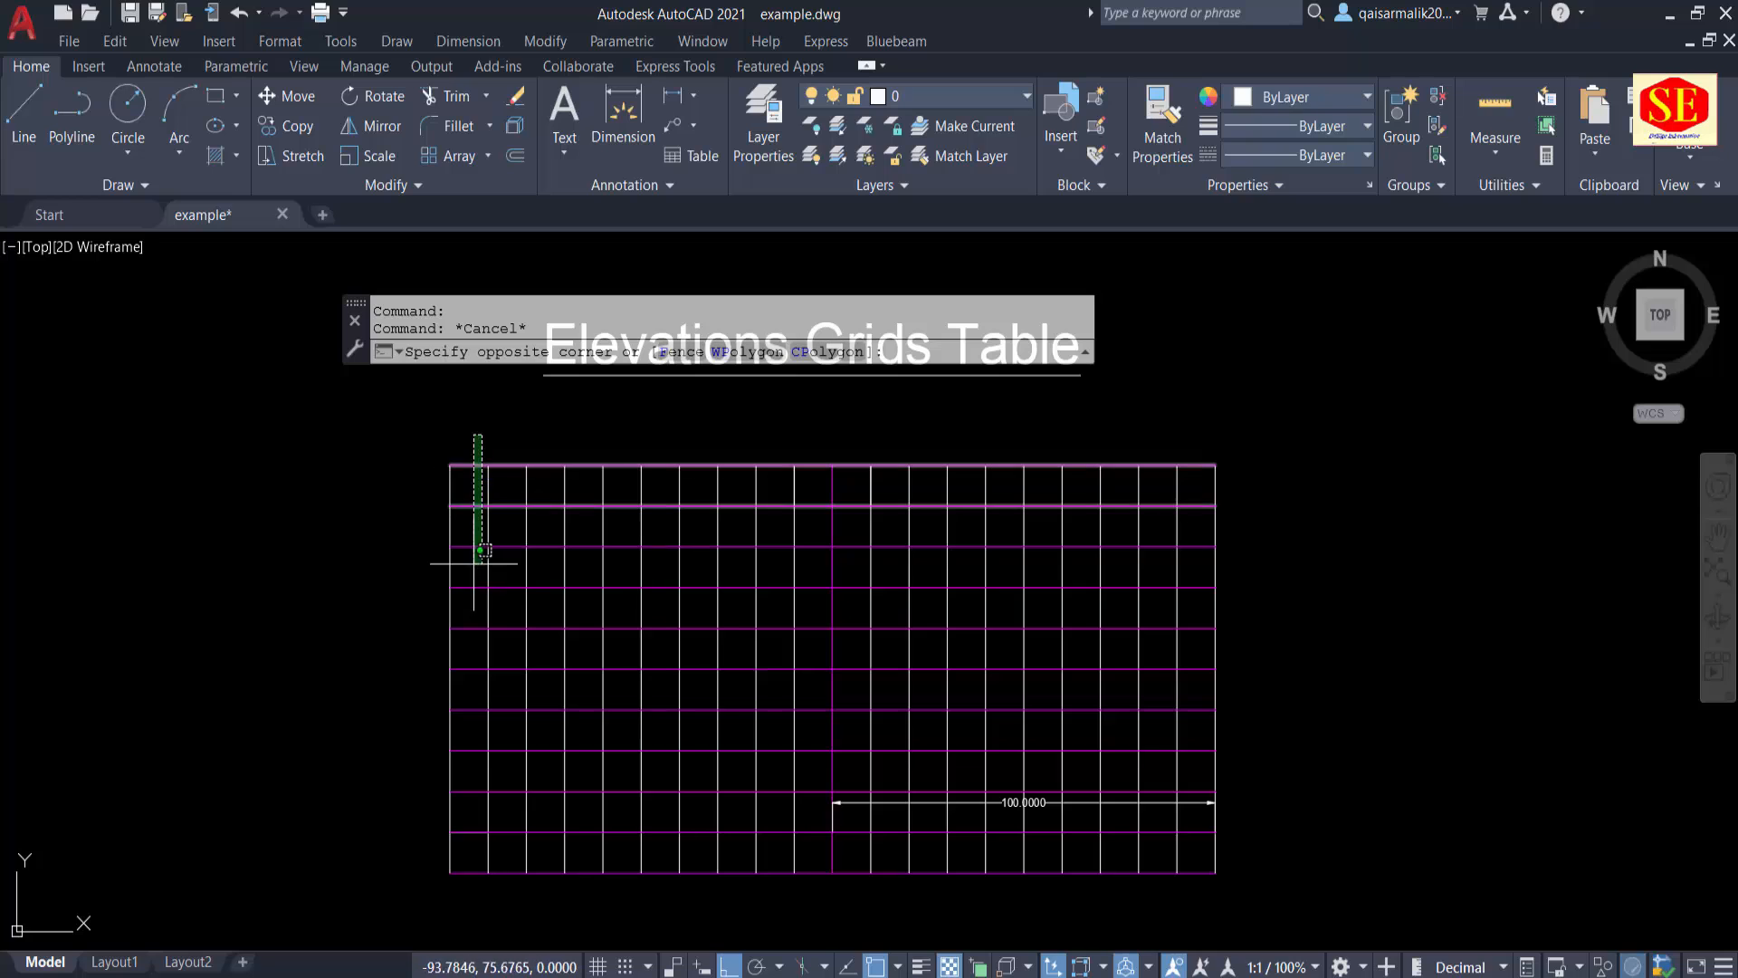
{"action": "left_click", "coordinate": [471, 634]}
{"action": "left_click", "coordinate": [478, 692]}
{"action": "left_click", "coordinate": [463, 884]}
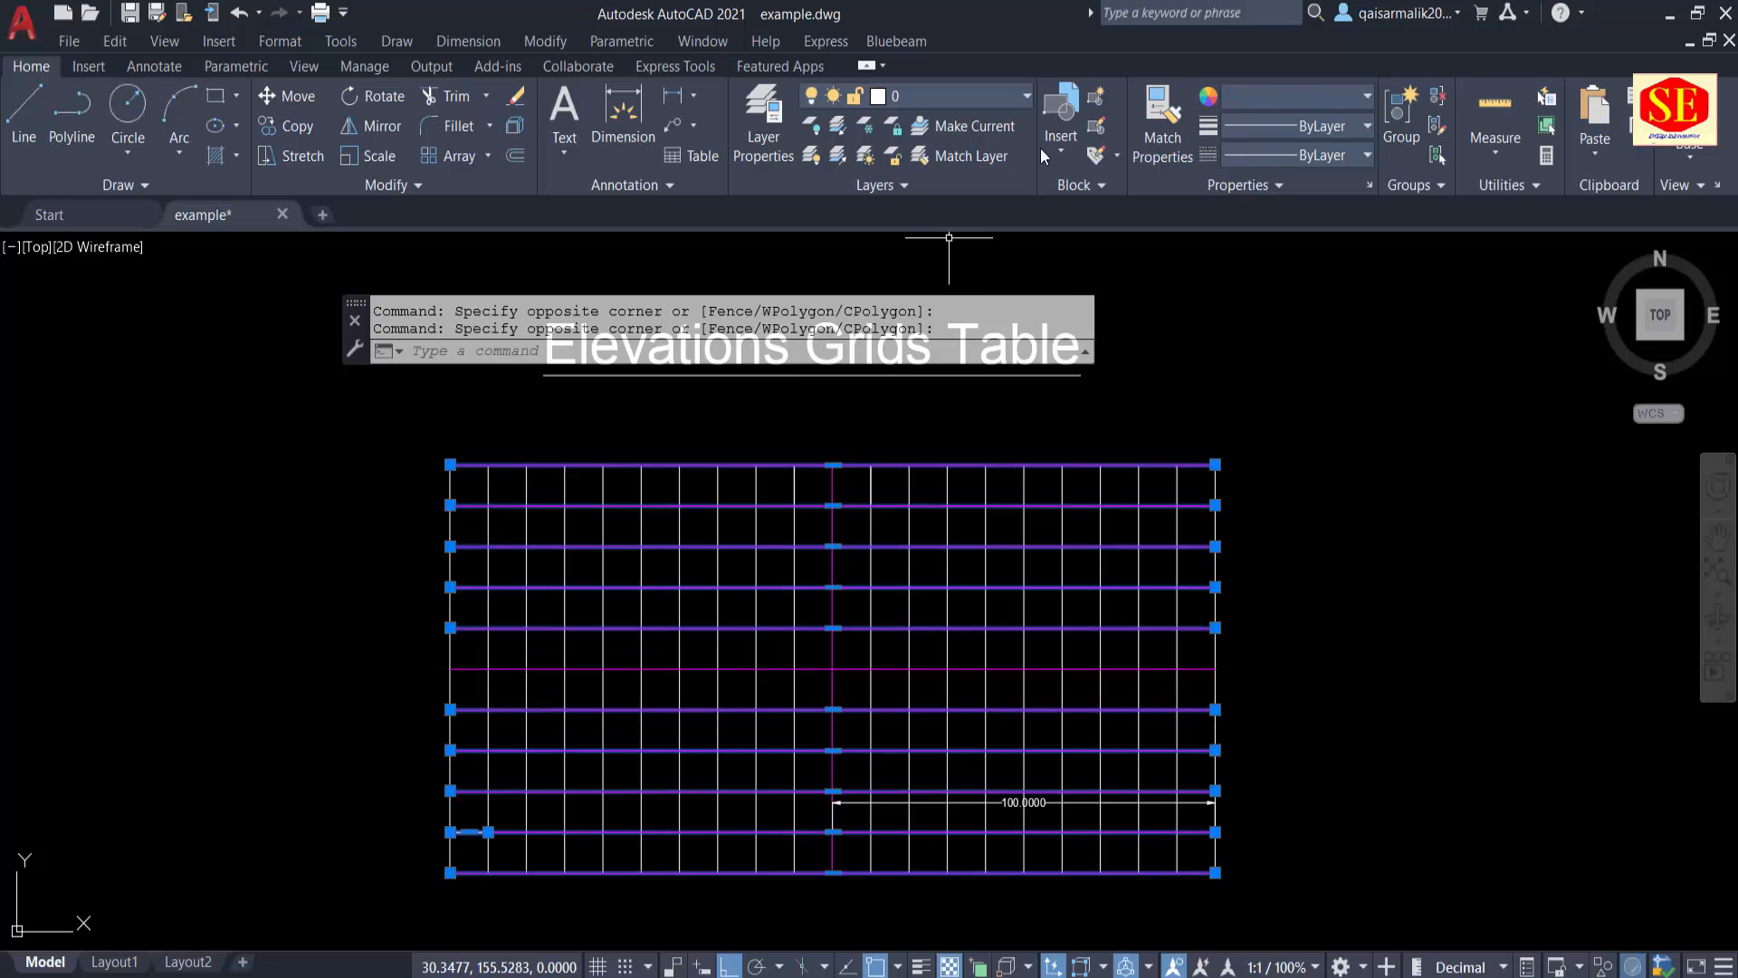
{"action": "left_click", "coordinate": [1237, 97]}
{"action": "left_click", "coordinate": [1377, 344]}
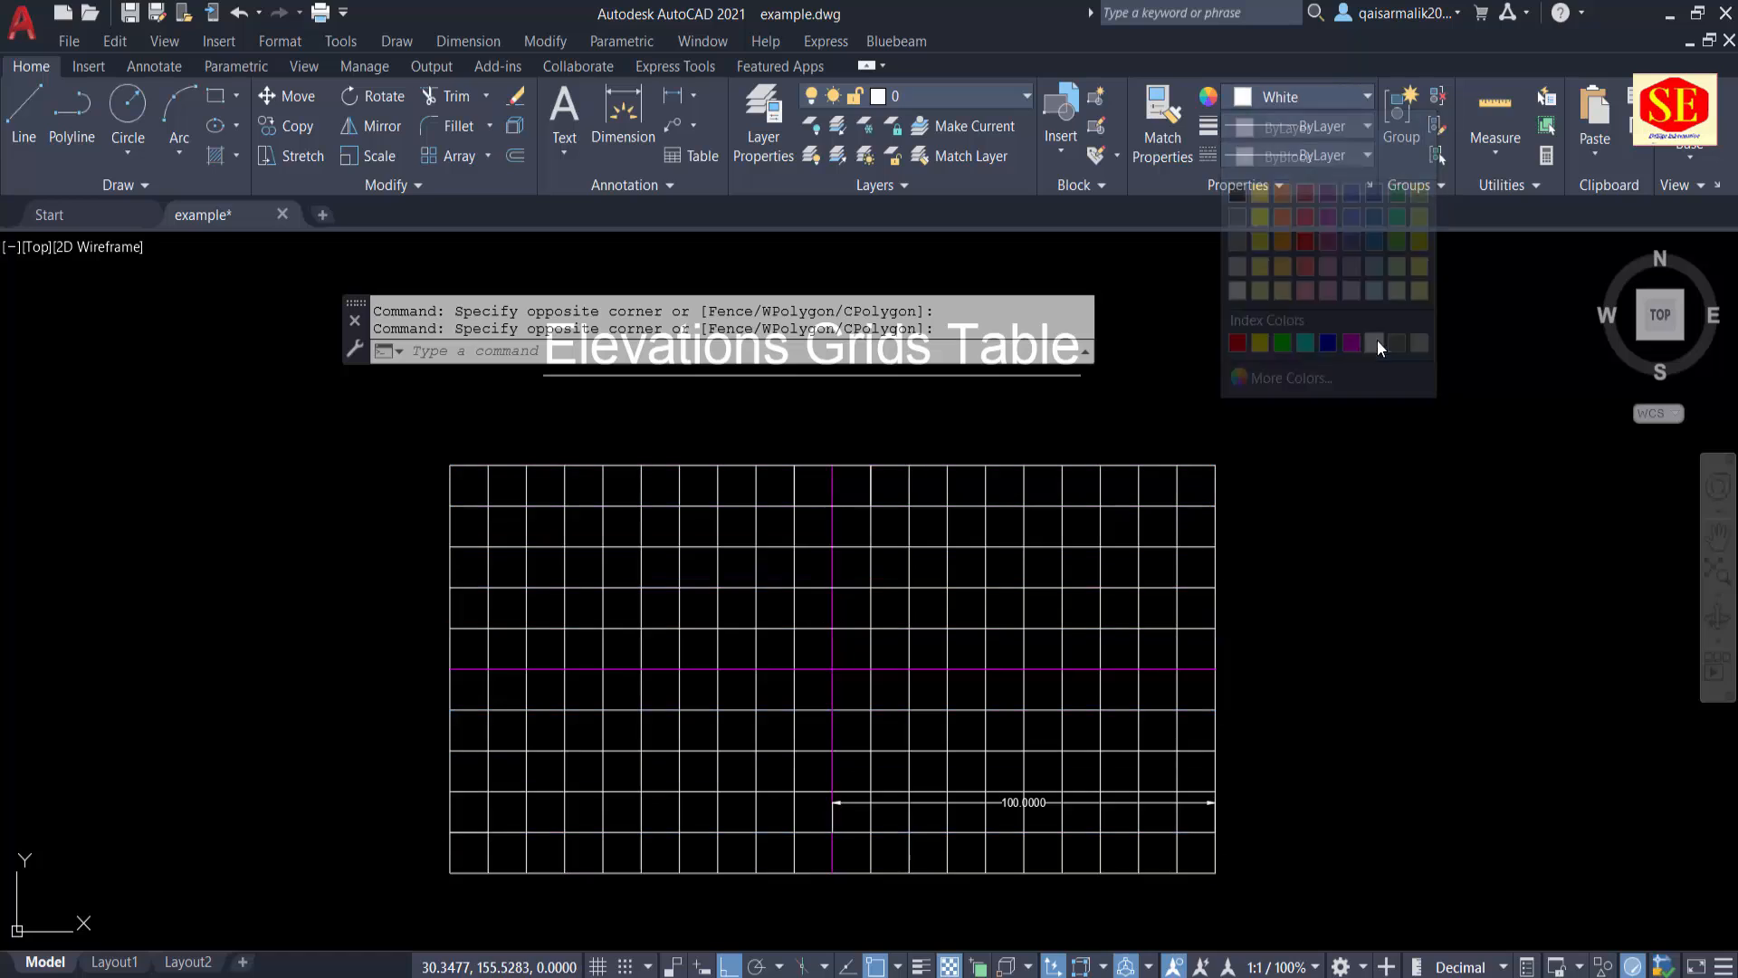
{"action": "key", "text": "Escape"}
{"action": "left_click", "coordinate": [450, 711]}
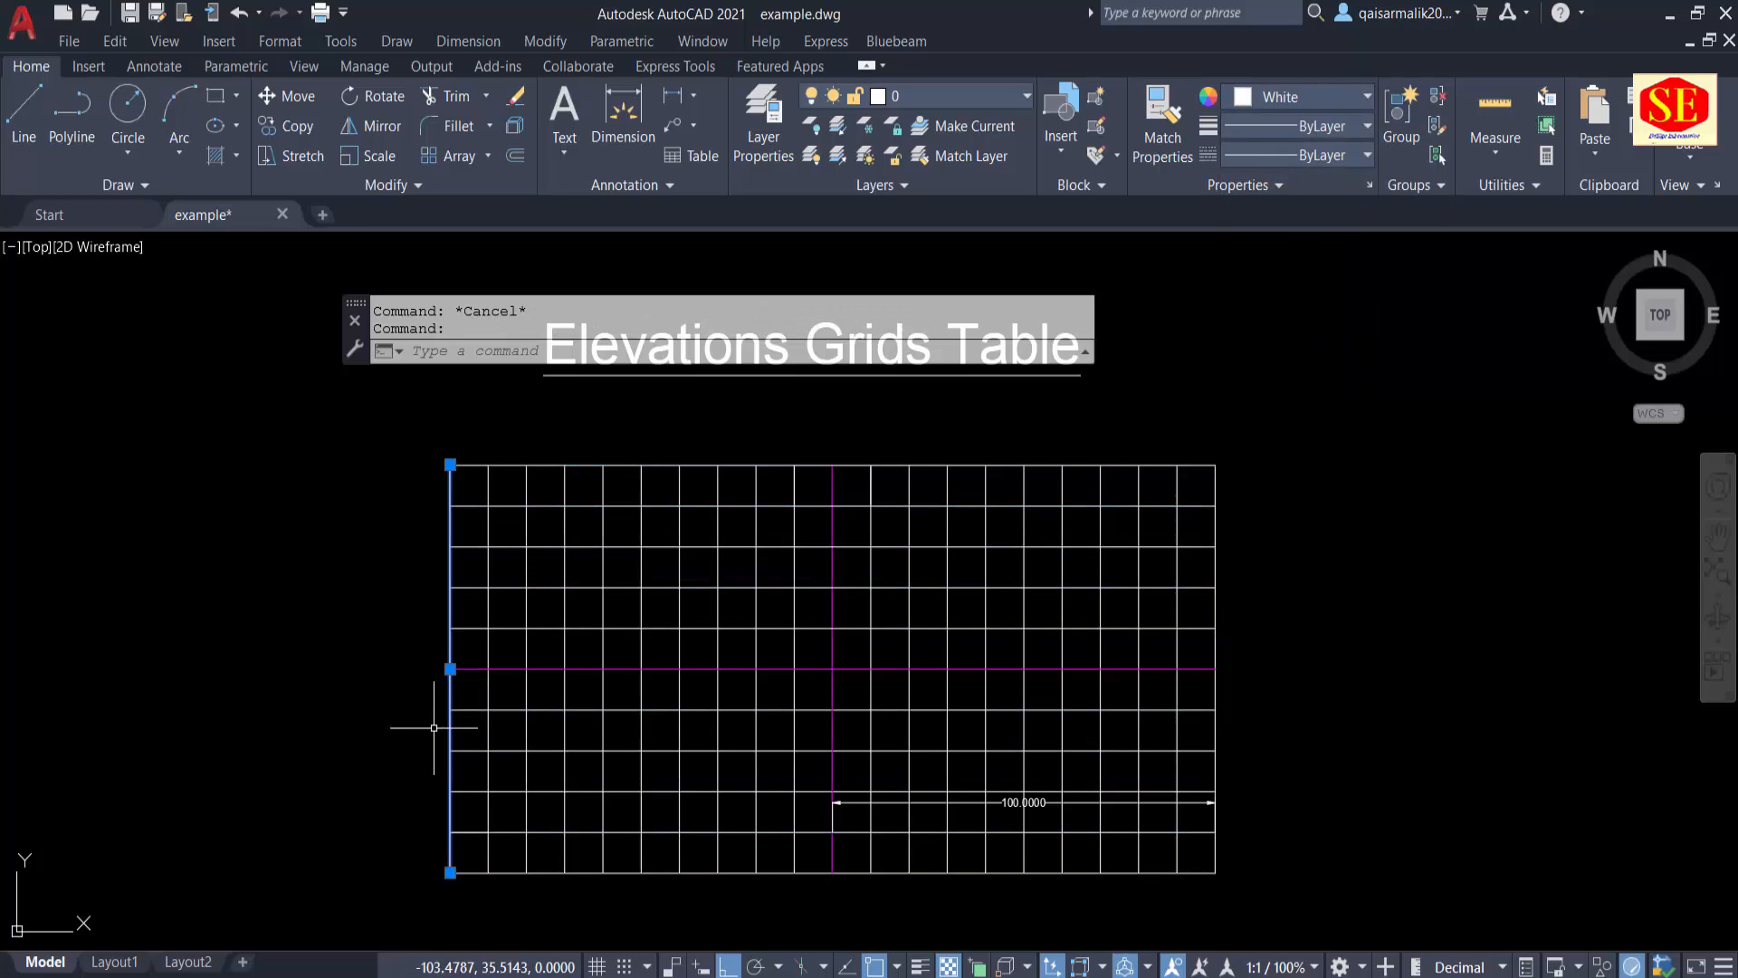
{"action": "key", "text": "Escape"}
{"action": "left_click", "coordinate": [786, 465]}
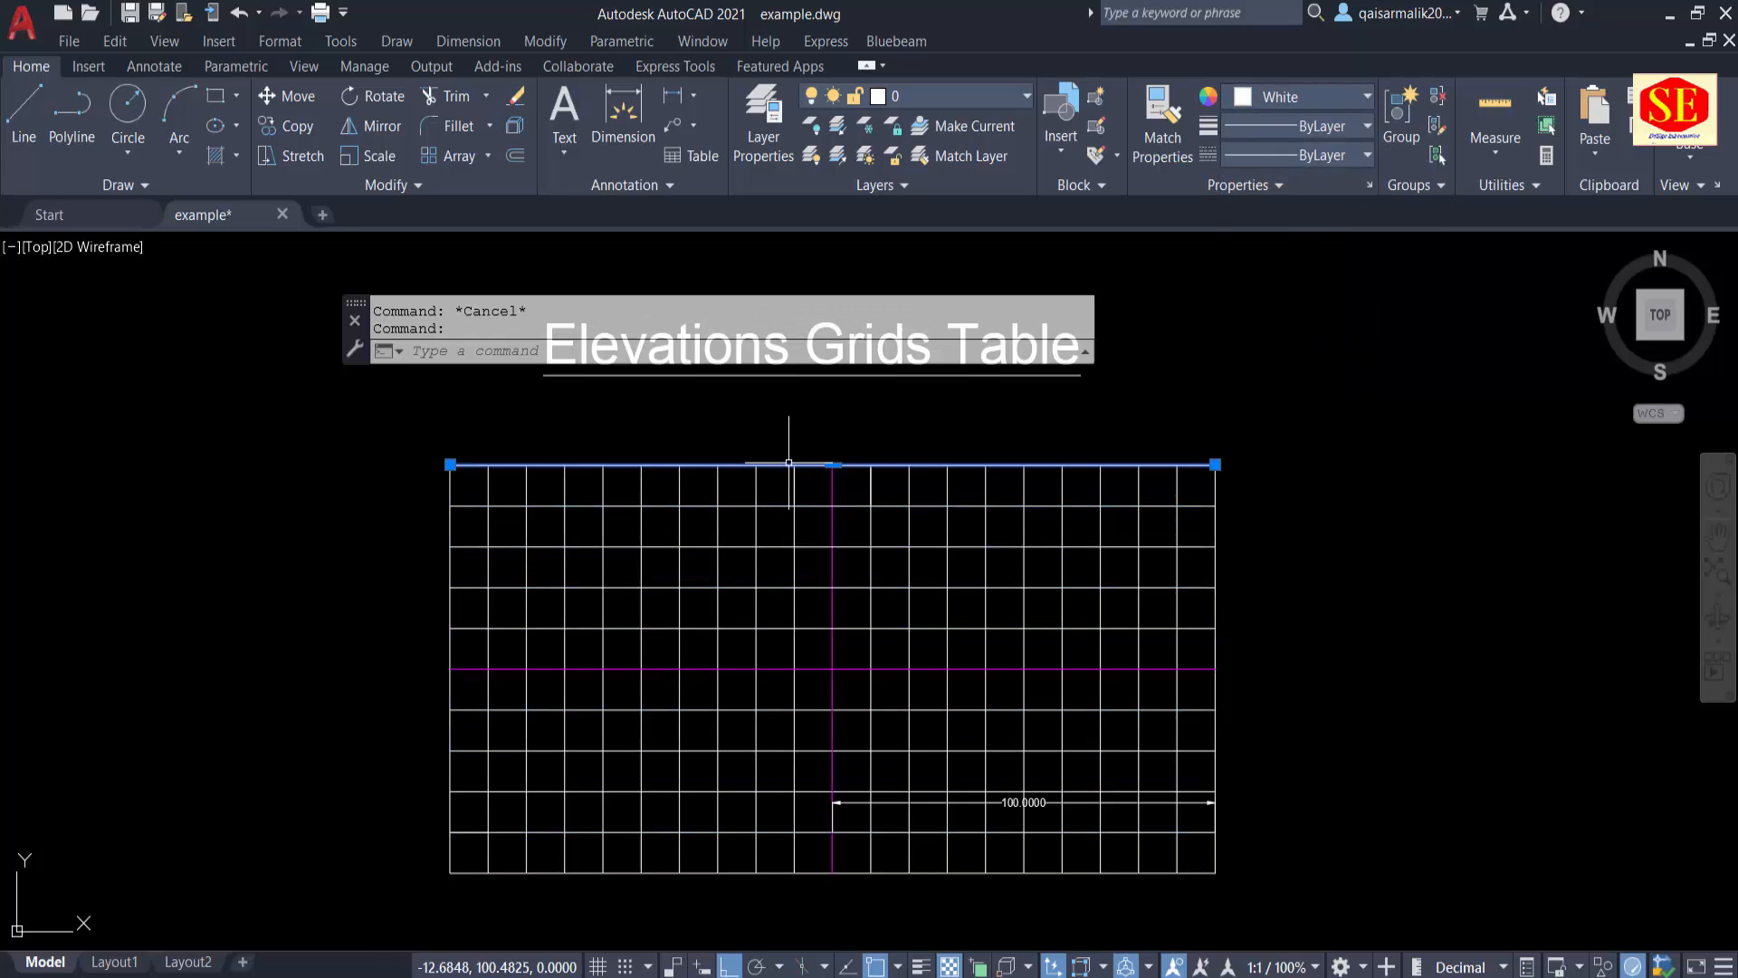
{"action": "key", "text": "Escape"}
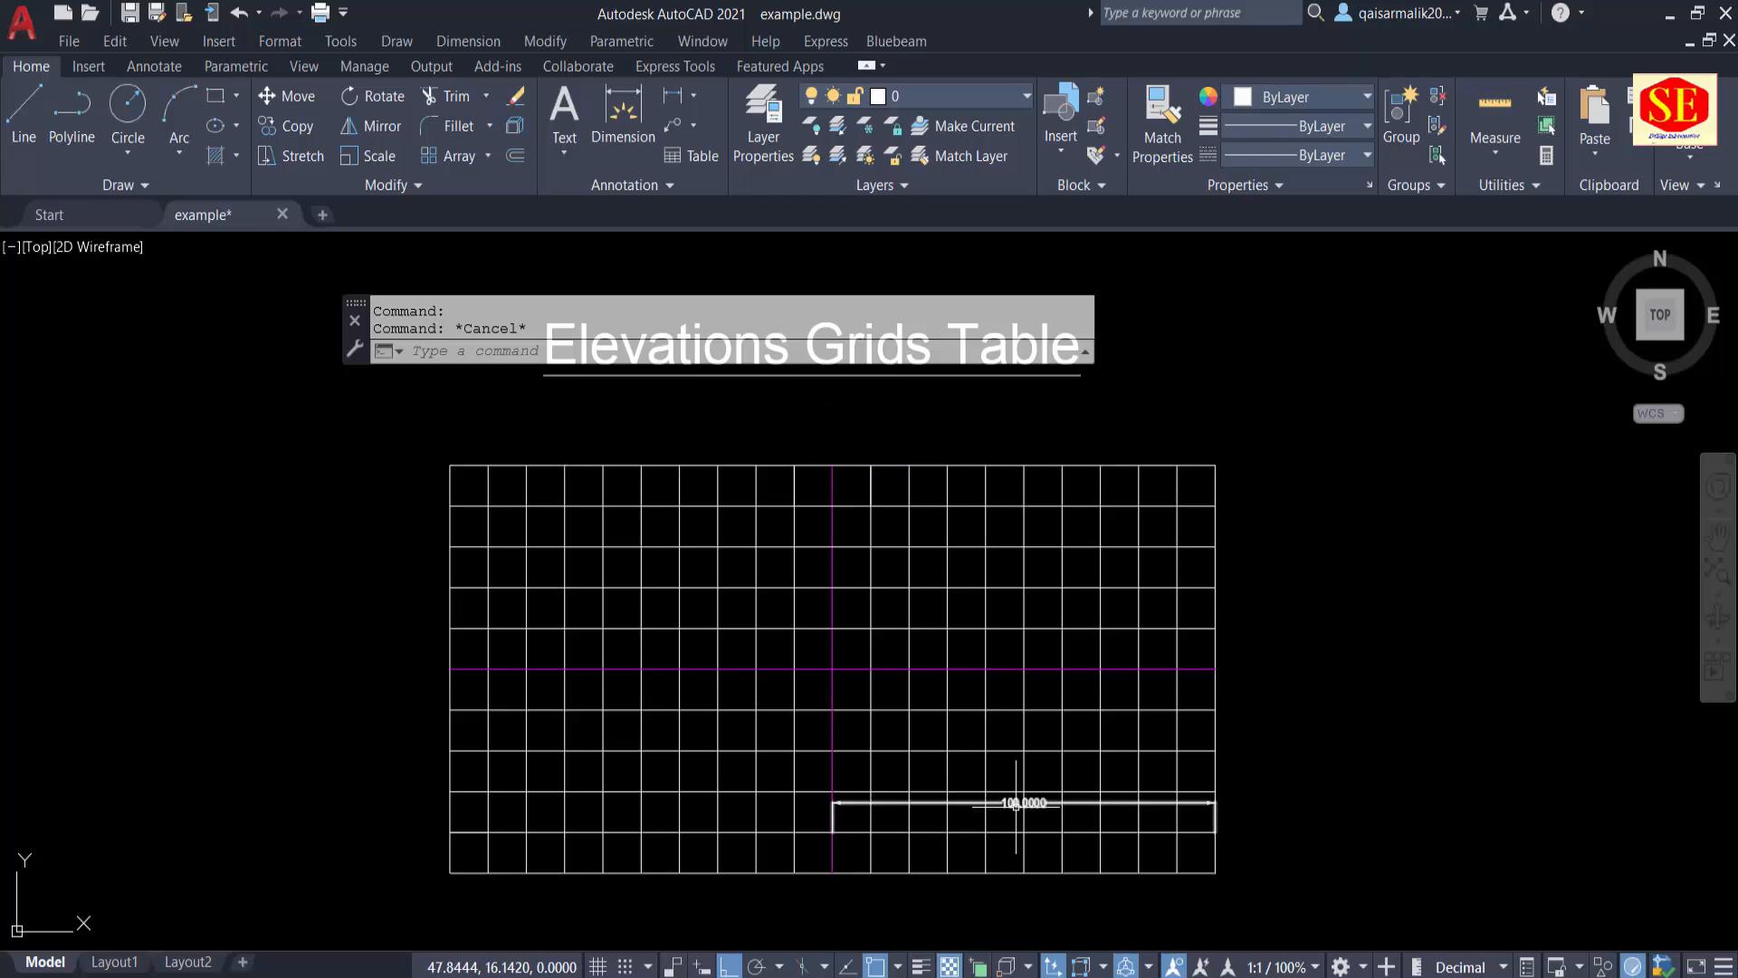
Step: Erase the horizontal 100-unit dimension in the lower right half of the grid
{"action": "left_click", "coordinate": [1003, 802]}
{"action": "type", "text": "e"}
{"action": "key", "text": "Return"}
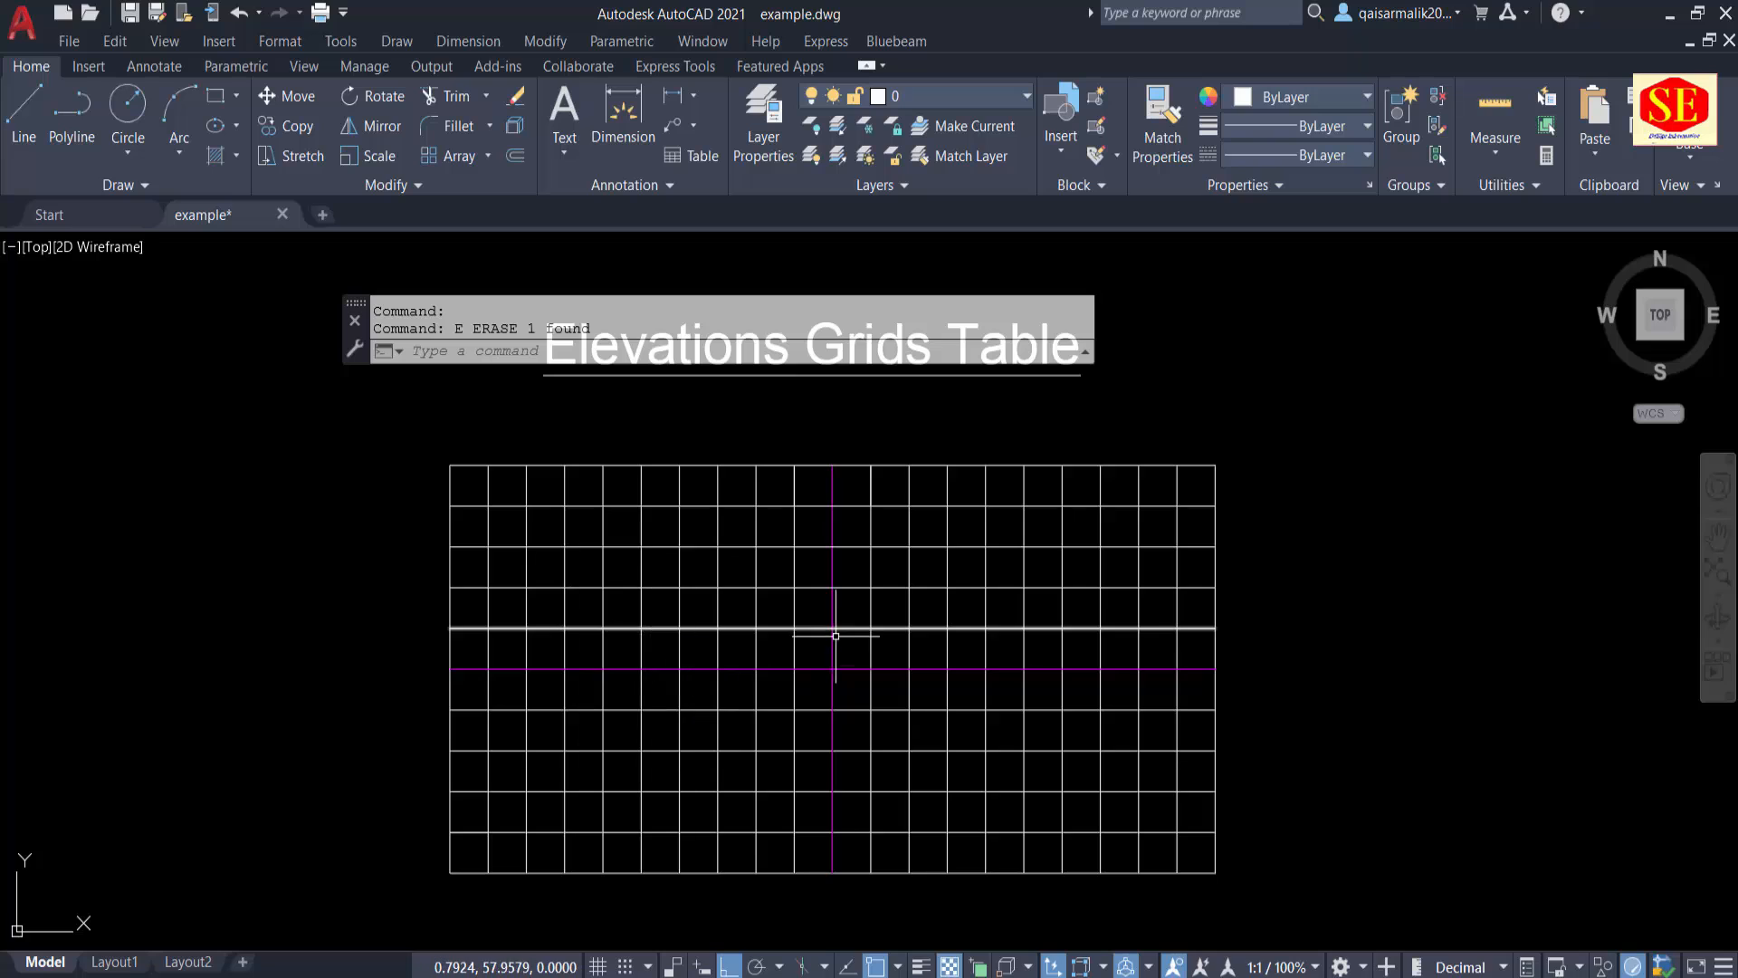
{"action": "middle_click_drag", "start_coordinate": [836, 636], "coordinate": [729, 642]}
{"action": "key", "text": "Escape"}
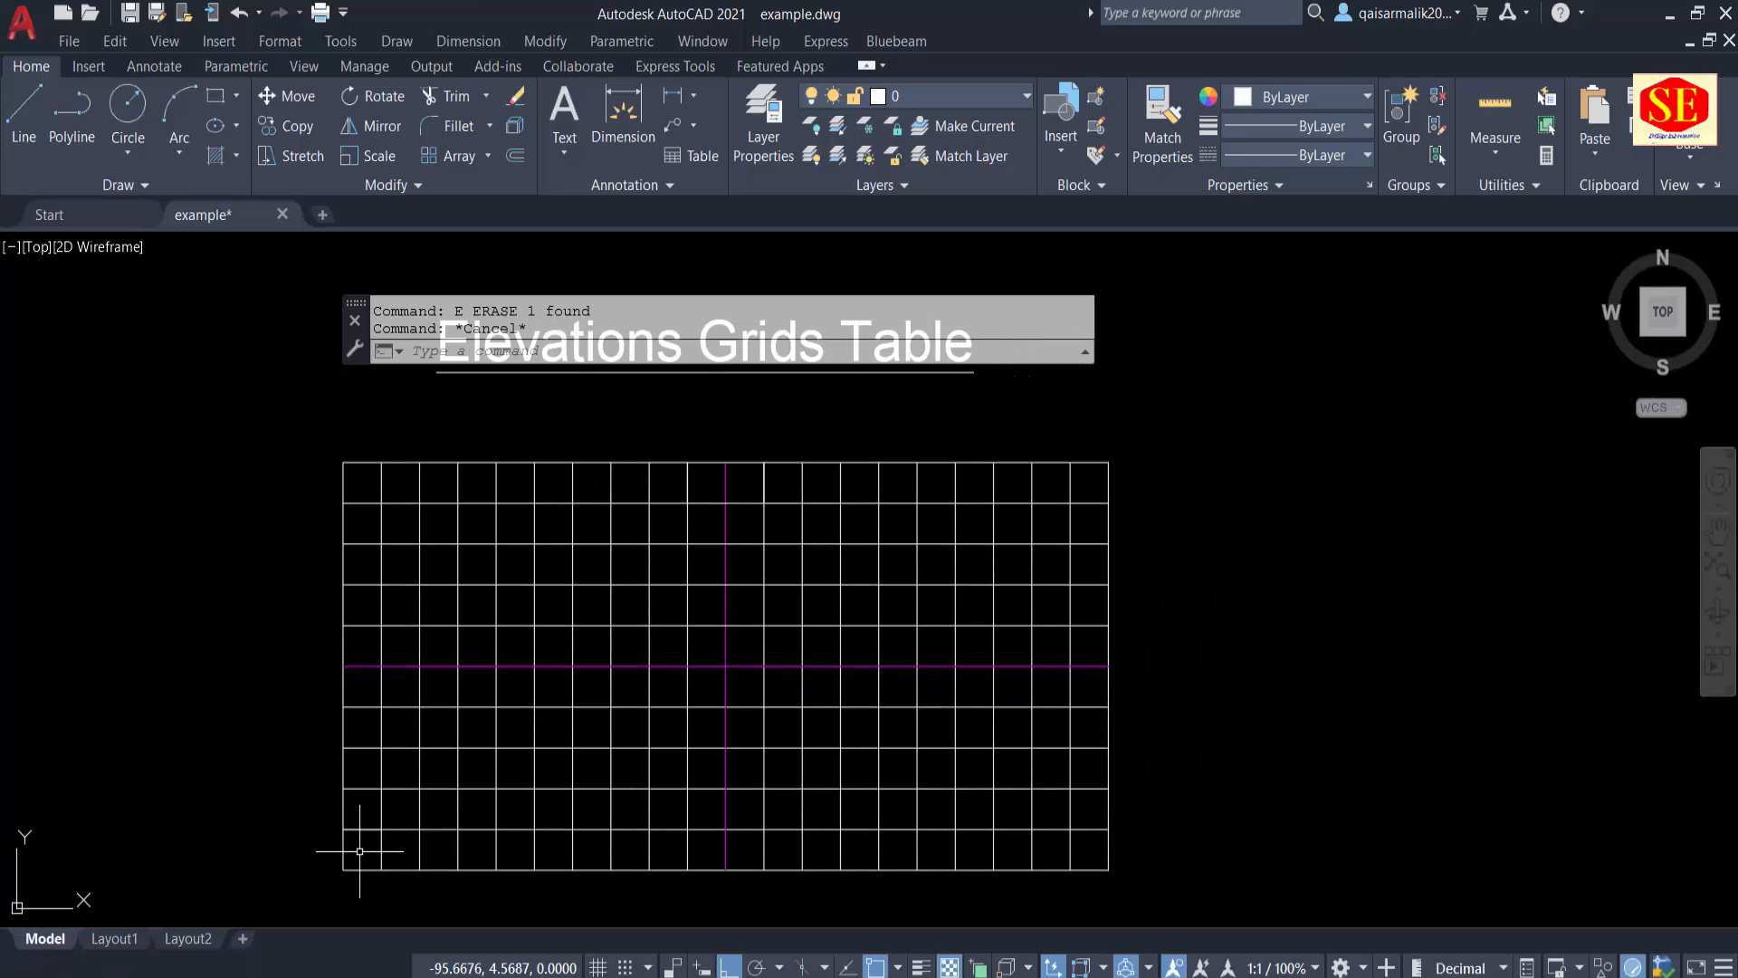
{"action": "middle_click_drag", "start_coordinate": [393, 848], "coordinate": [438, 785]}
{"action": "scroll", "coordinate": [354, 833], "scroll_direction": "up", "scroll_amount": 2}
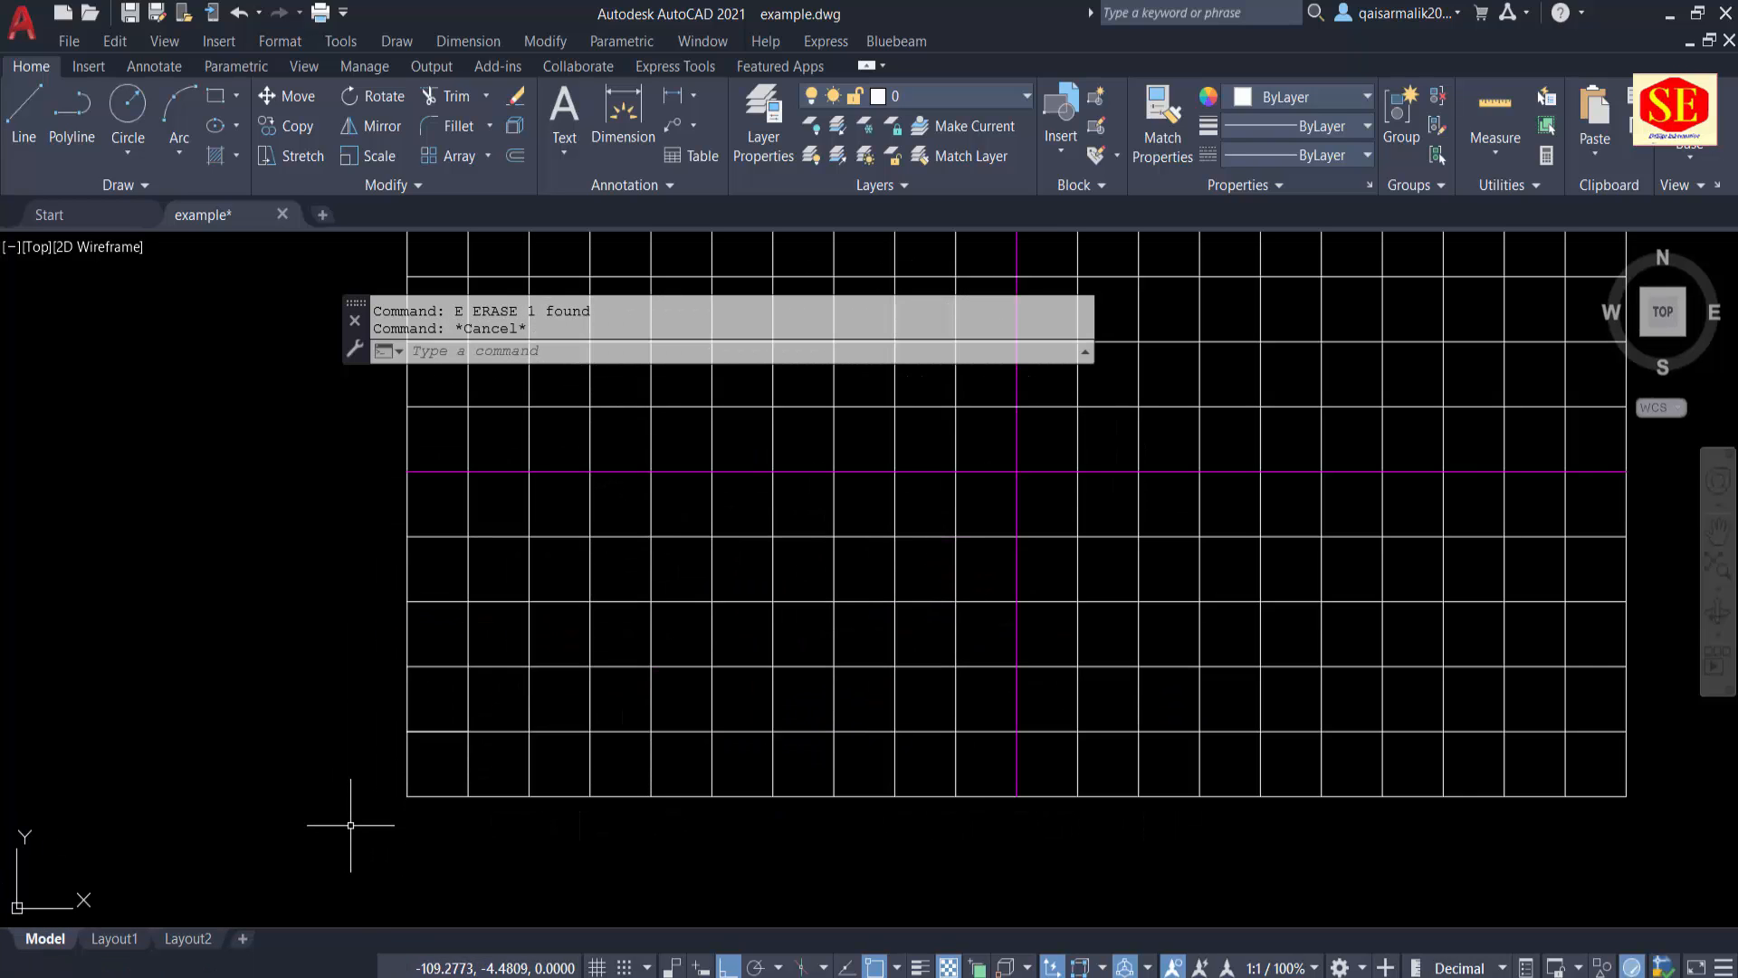
{"action": "scroll", "coordinate": [350, 825], "scroll_direction": "down", "scroll_amount": 2}
{"action": "type", "text": "t"}
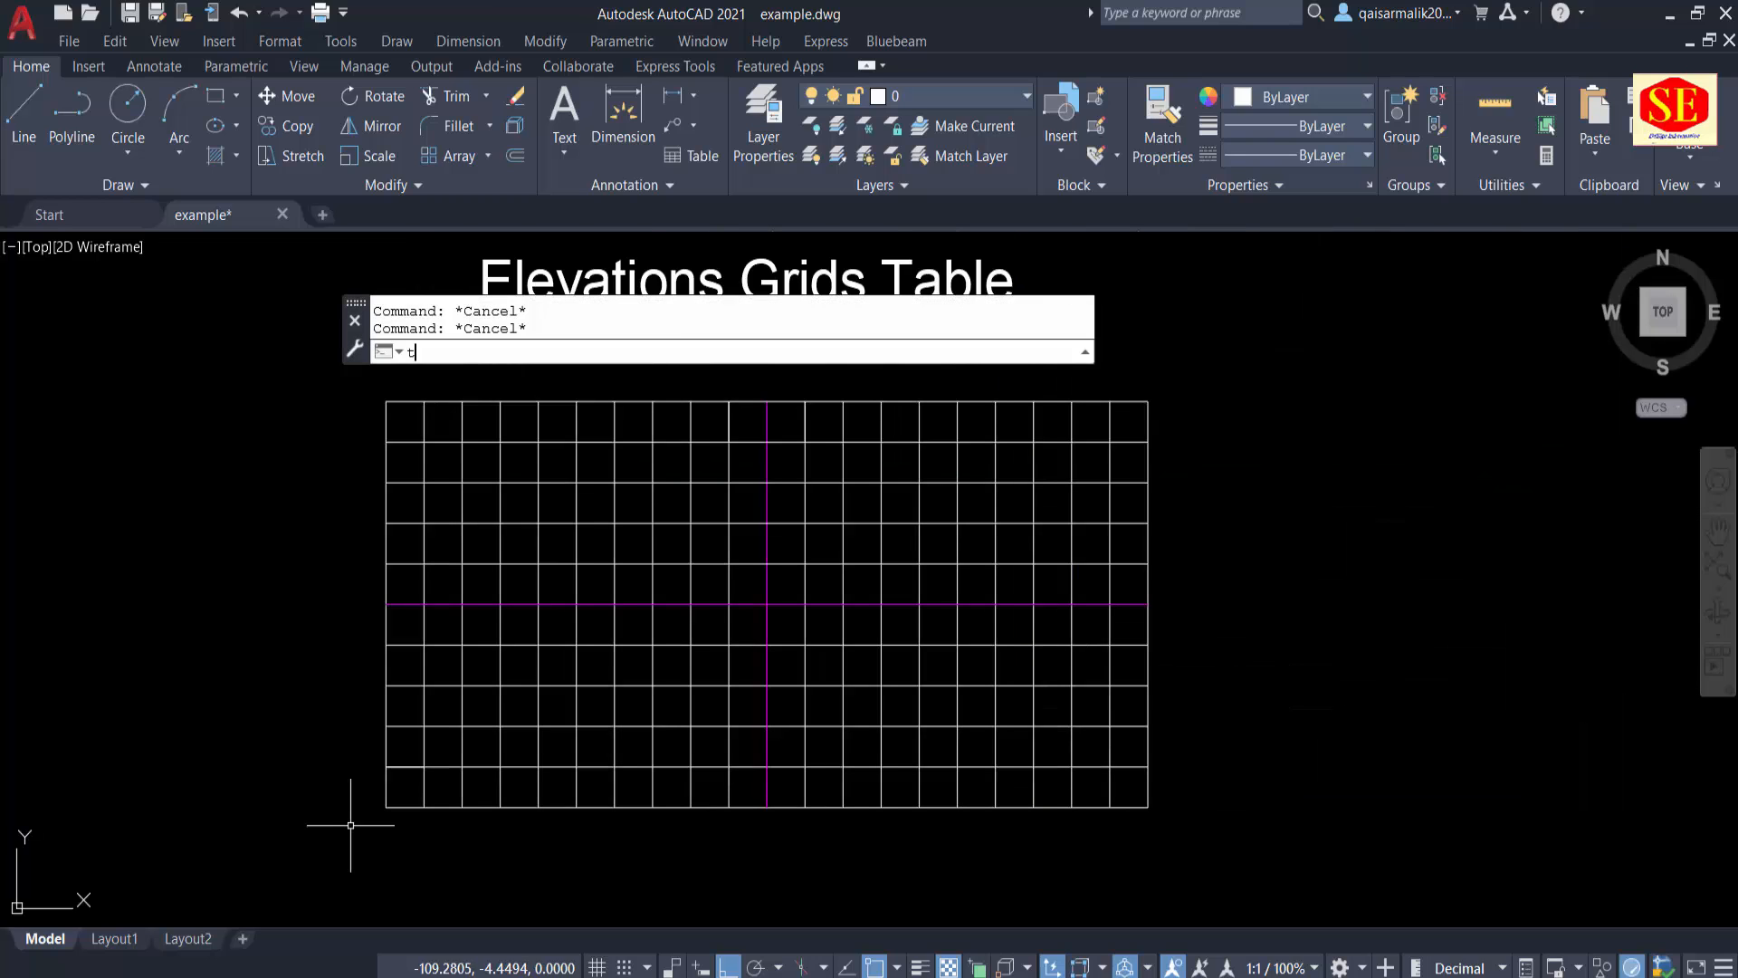
{"action": "key", "text": "Return"}
{"action": "scroll", "coordinate": [241, 817], "scroll_direction": "up", "scroll_amount": 2}
{"action": "key", "text": "Escape"}
Step: Draw a horizontal line about 13.9 units long to the left from the grid's lower-left corner
{"action": "scroll", "coordinate": [428, 819], "scroll_direction": "up", "scroll_amount": 2}
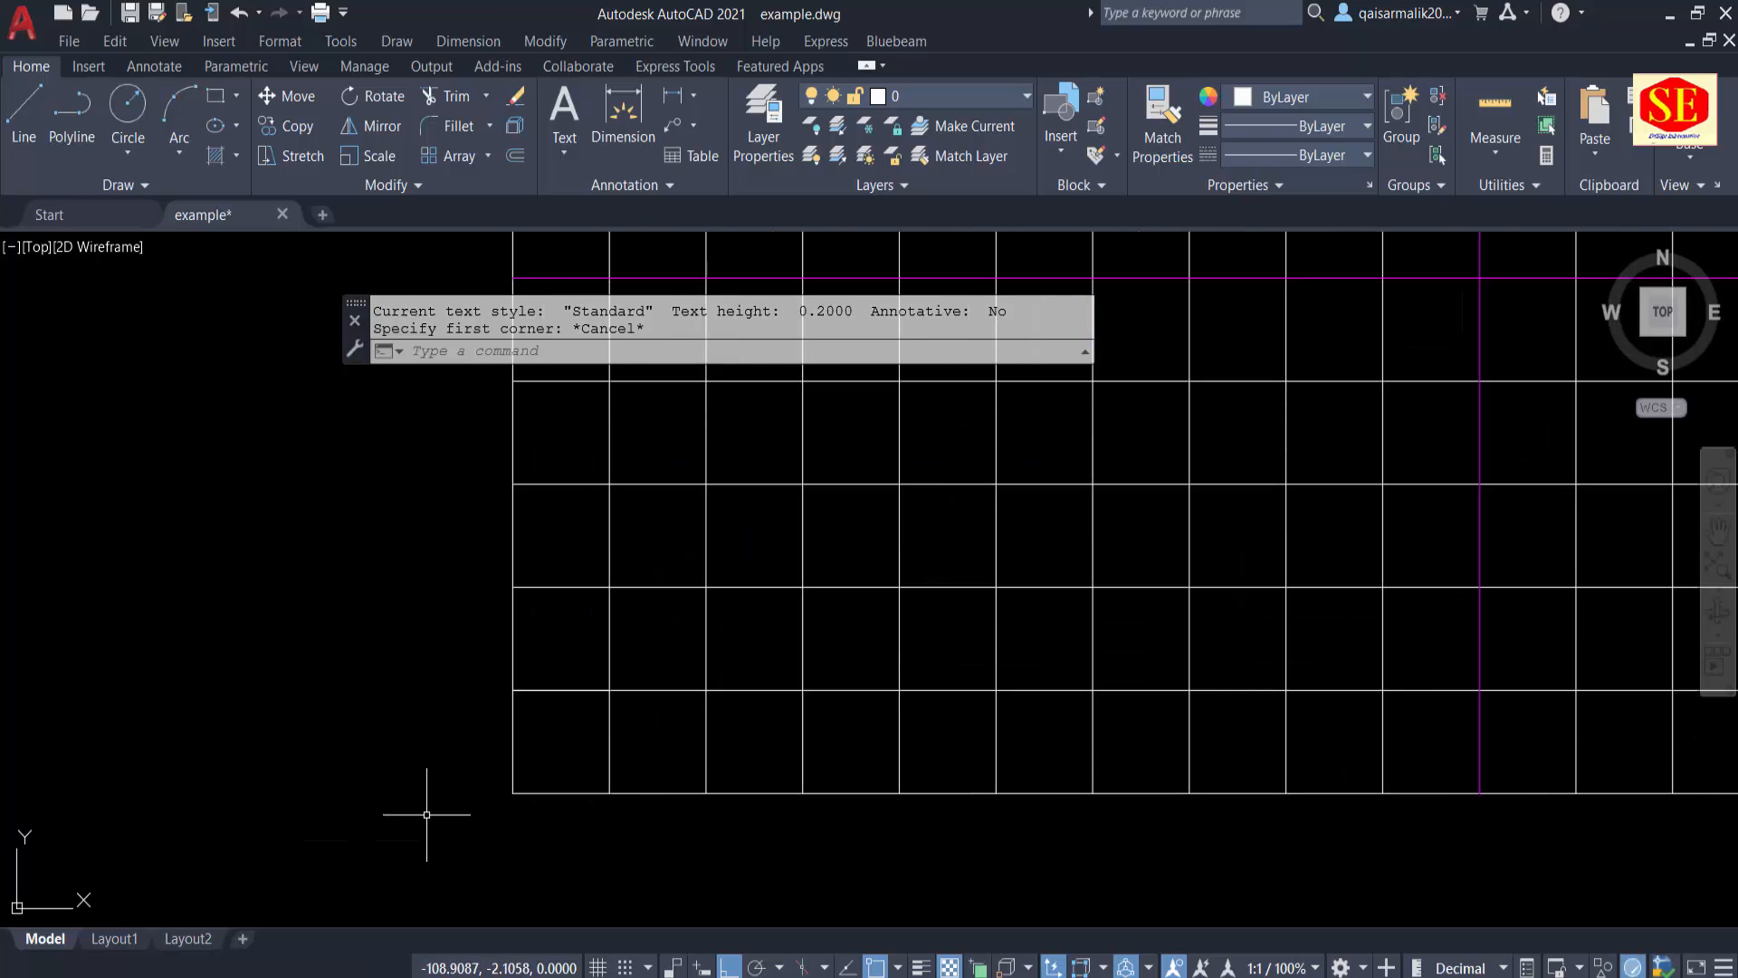
{"action": "type", "text": "l"}
{"action": "key", "text": "Return"}
{"action": "left_click", "coordinate": [513, 793]}
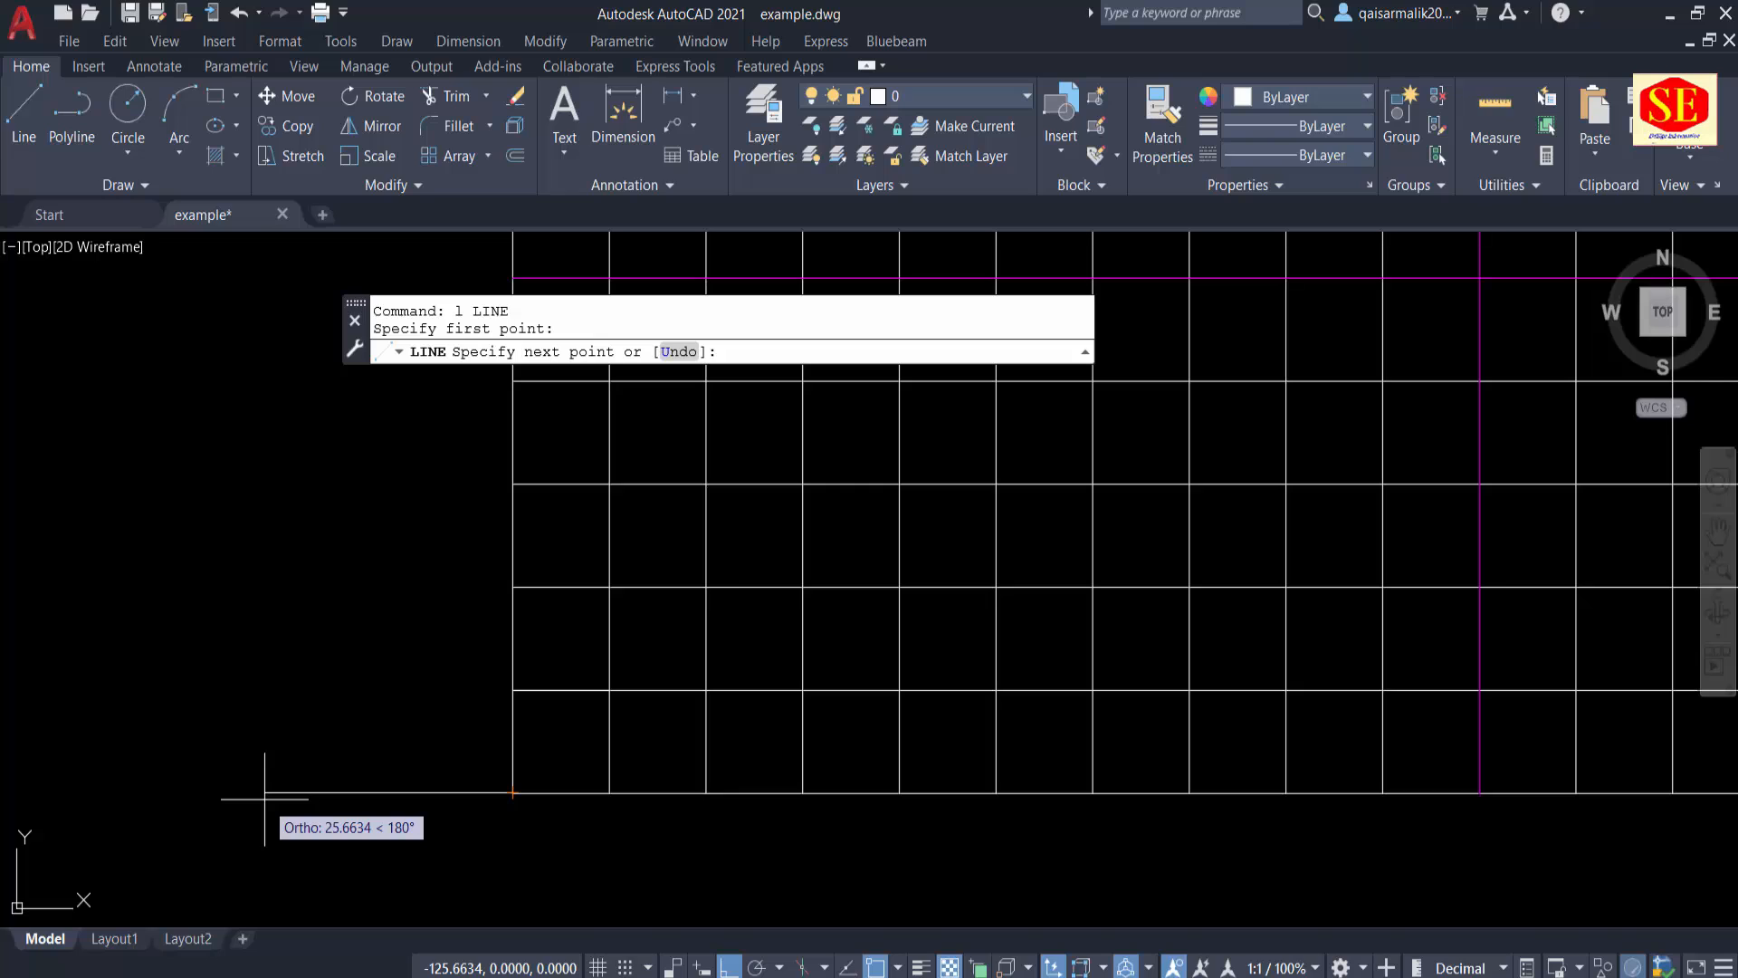
{"action": "left_click", "coordinate": [380, 793]}
{"action": "key", "text": "Escape"}
Step: Draw a short vertical cutting line across the middle of the horizontal line outside the grid's lower-left corner
{"action": "type", "text": "l"}
{"action": "key", "text": "Return"}
{"action": "left_click", "coordinate": [450, 811]}
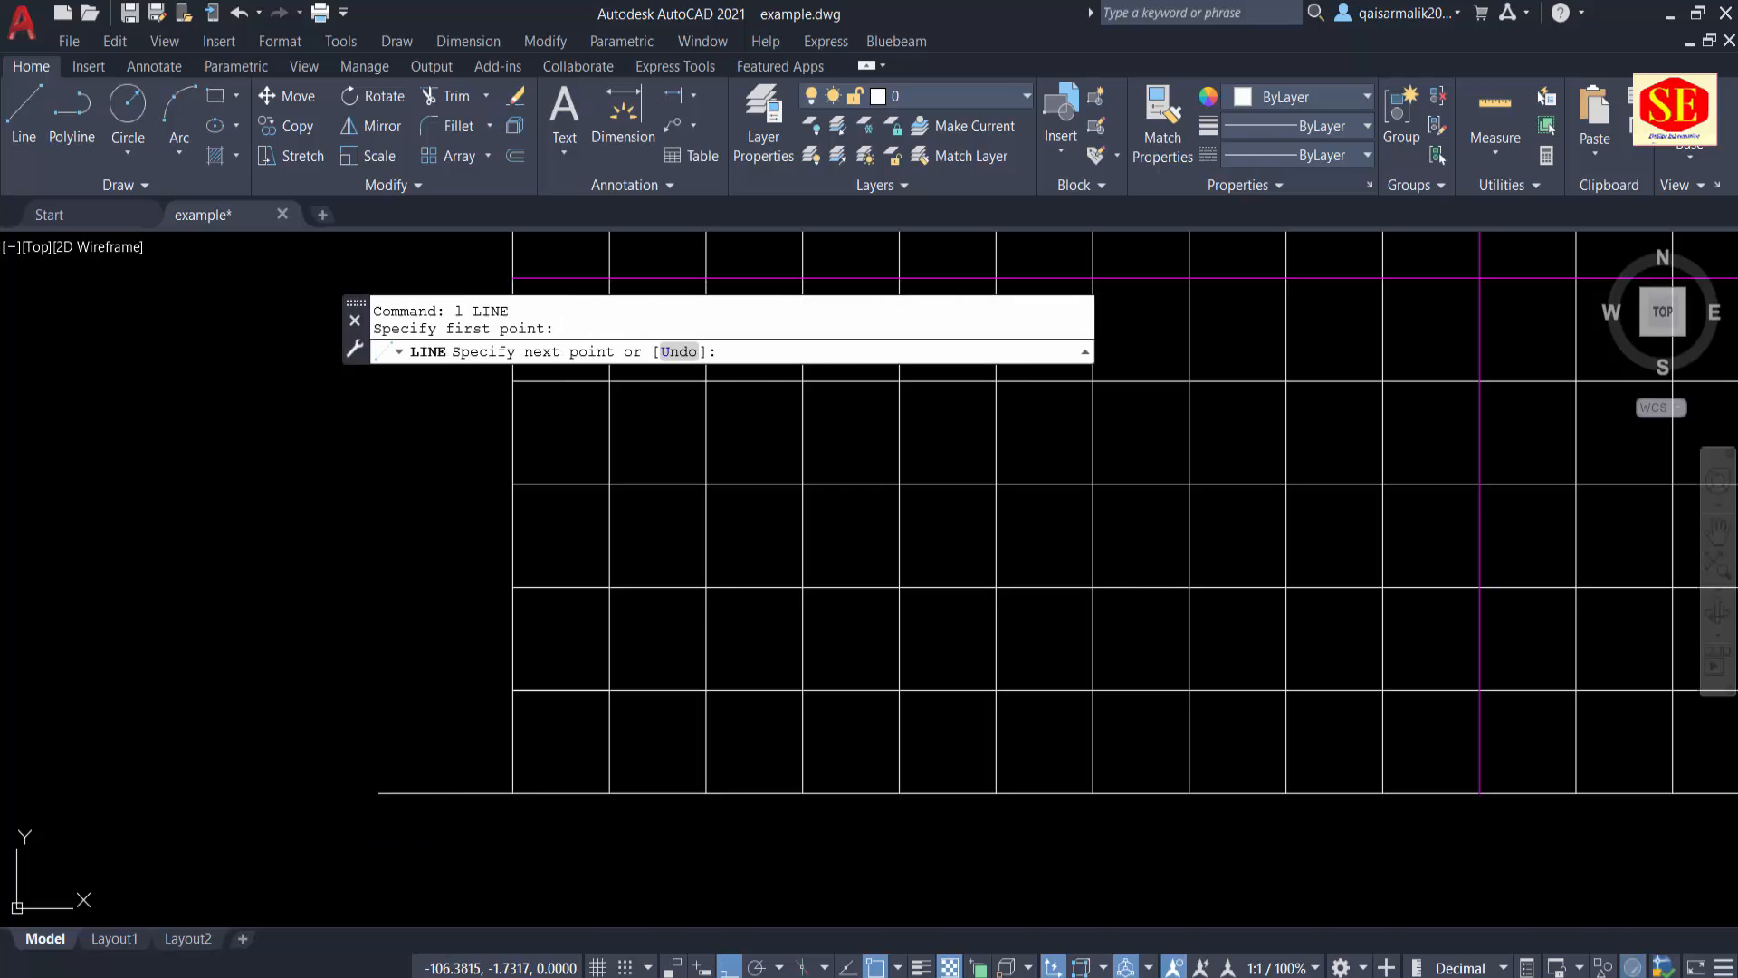
{"action": "left_click", "coordinate": [451, 725]}
{"action": "key", "text": "Escape"}
Step: Trim the horizontal line between the vertical cutting line and the grid, and trim the cutting line's upper part
{"action": "type", "text": "tr"}
{"action": "key", "text": "Return"}
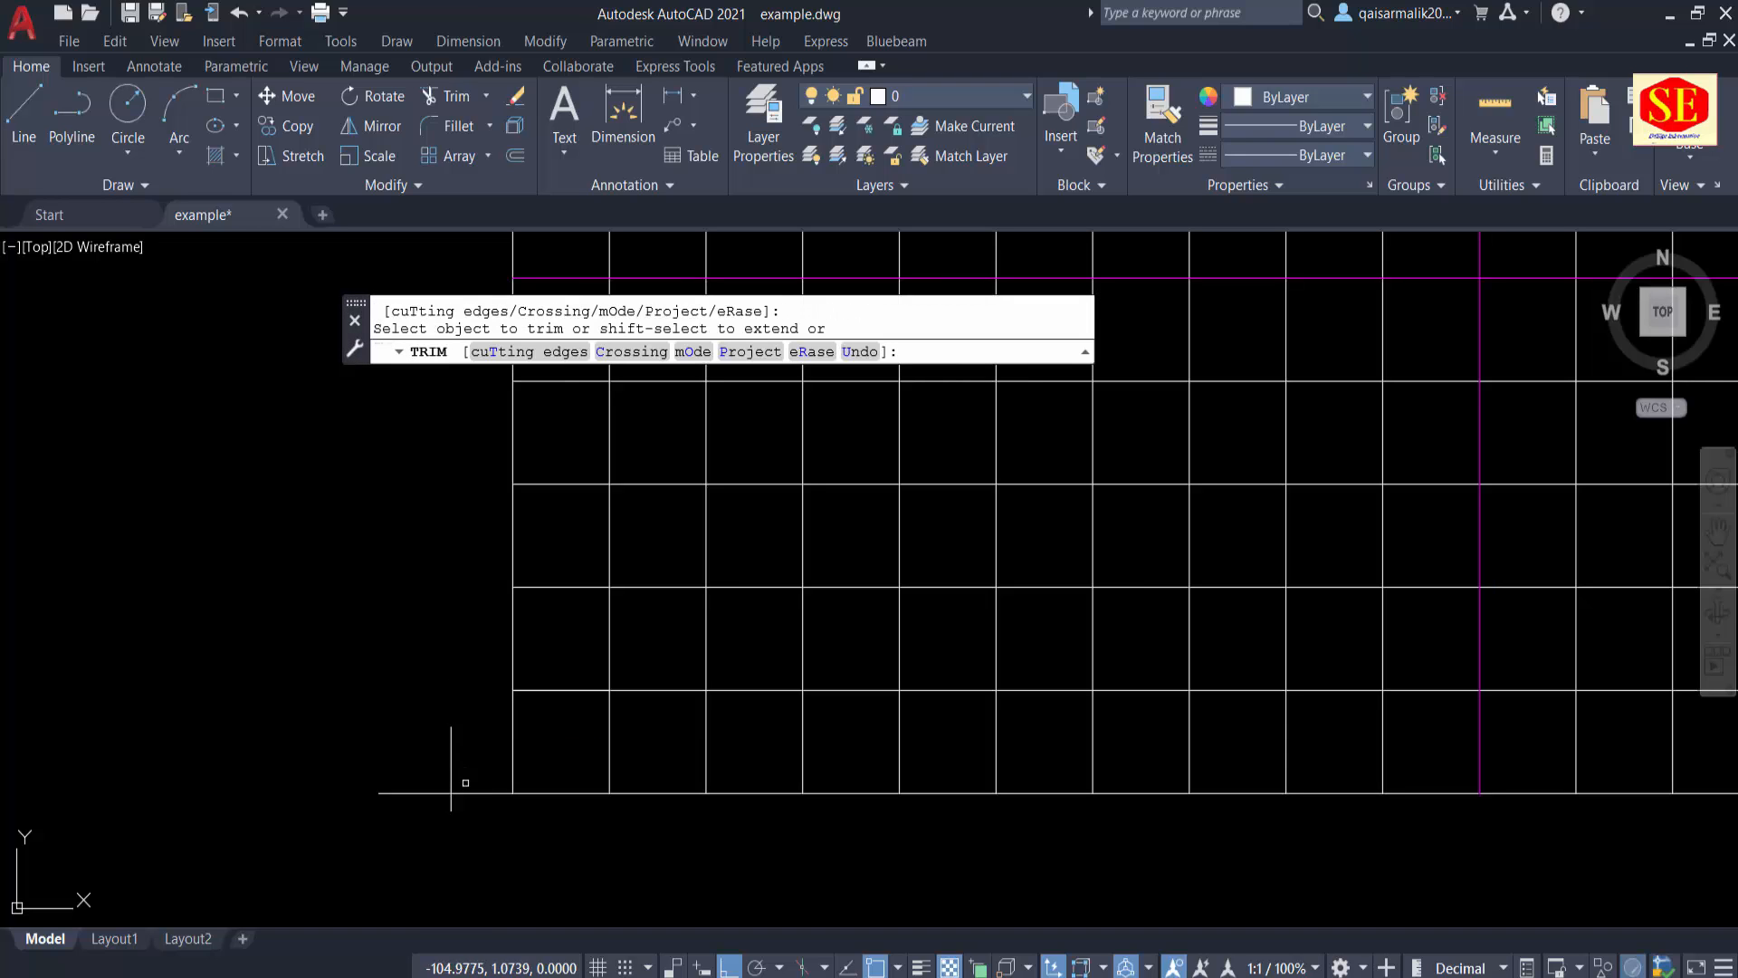
{"action": "left_click_drag", "start_coordinate": [458, 815], "coordinate": [459, 765]}
{"action": "left_click", "coordinate": [451, 761]}
{"action": "key", "text": "Escape"}
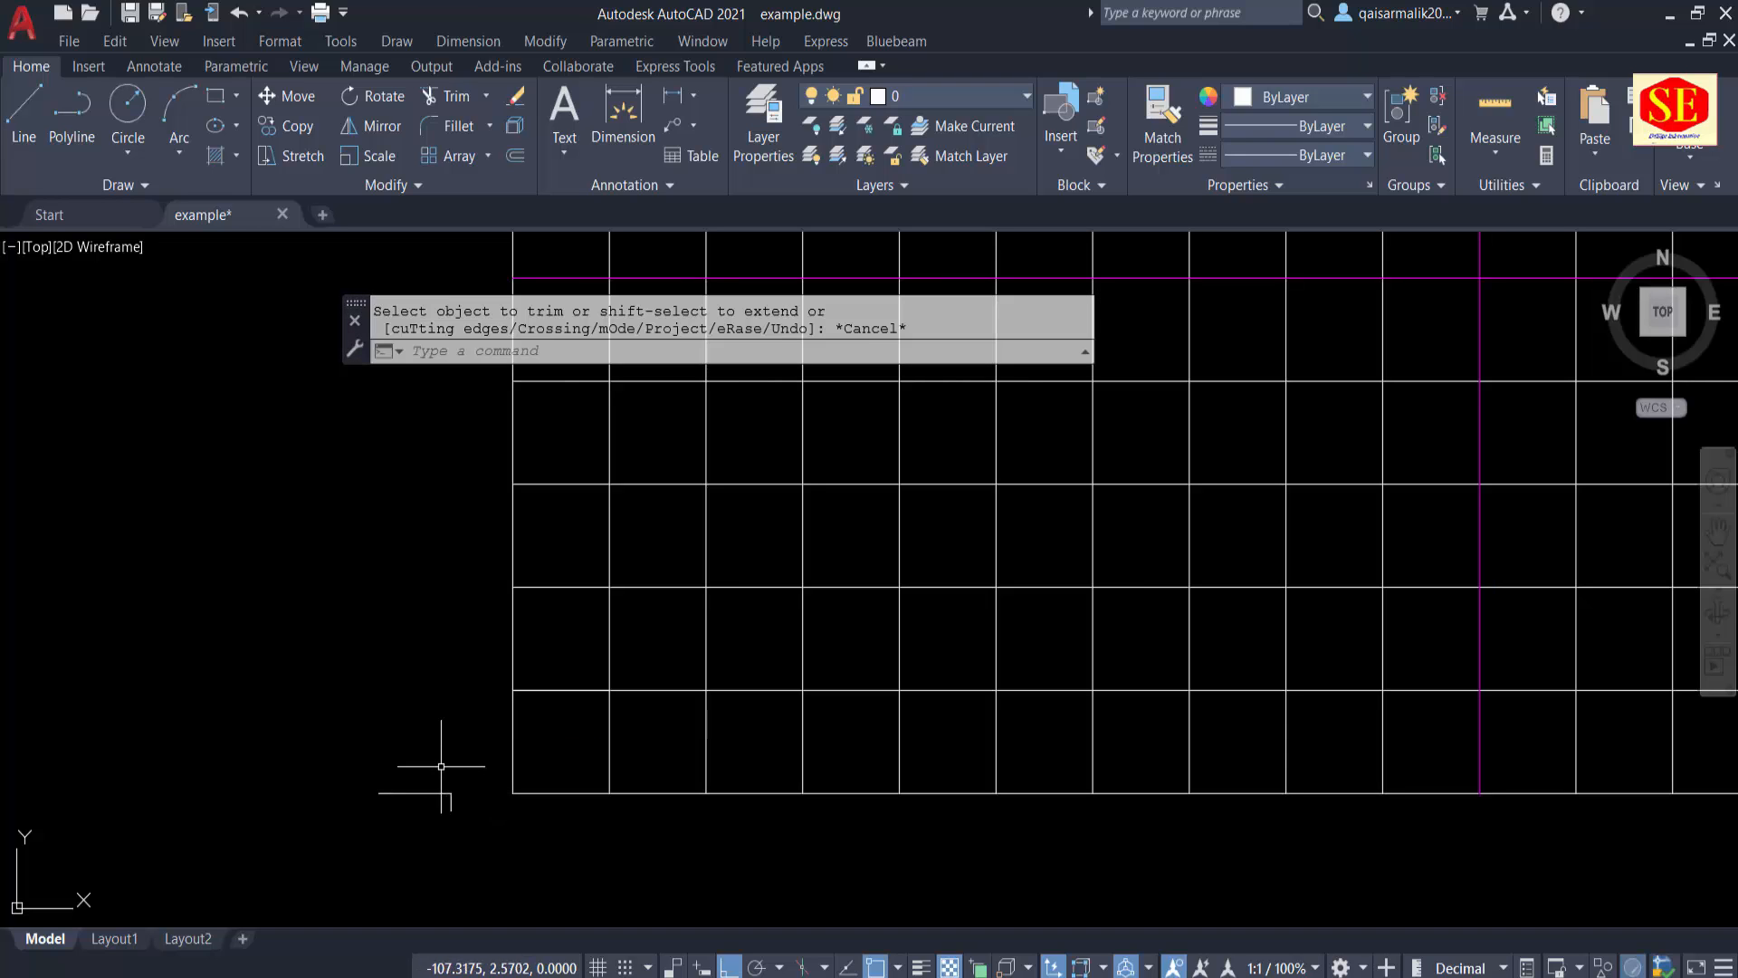
Step: Erase the remaining piece of the vertical cutting line, keeping the short horizontal tick left of the grid
{"action": "left_click", "coordinate": [440, 768]}
{"action": "left_click", "coordinate": [477, 813]}
{"action": "type", "text": "e"}
{"action": "key", "text": "Return"}
{"action": "middle_click_drag", "start_coordinate": [433, 809], "coordinate": [535, 783]}
{"action": "key", "text": "Escape"}
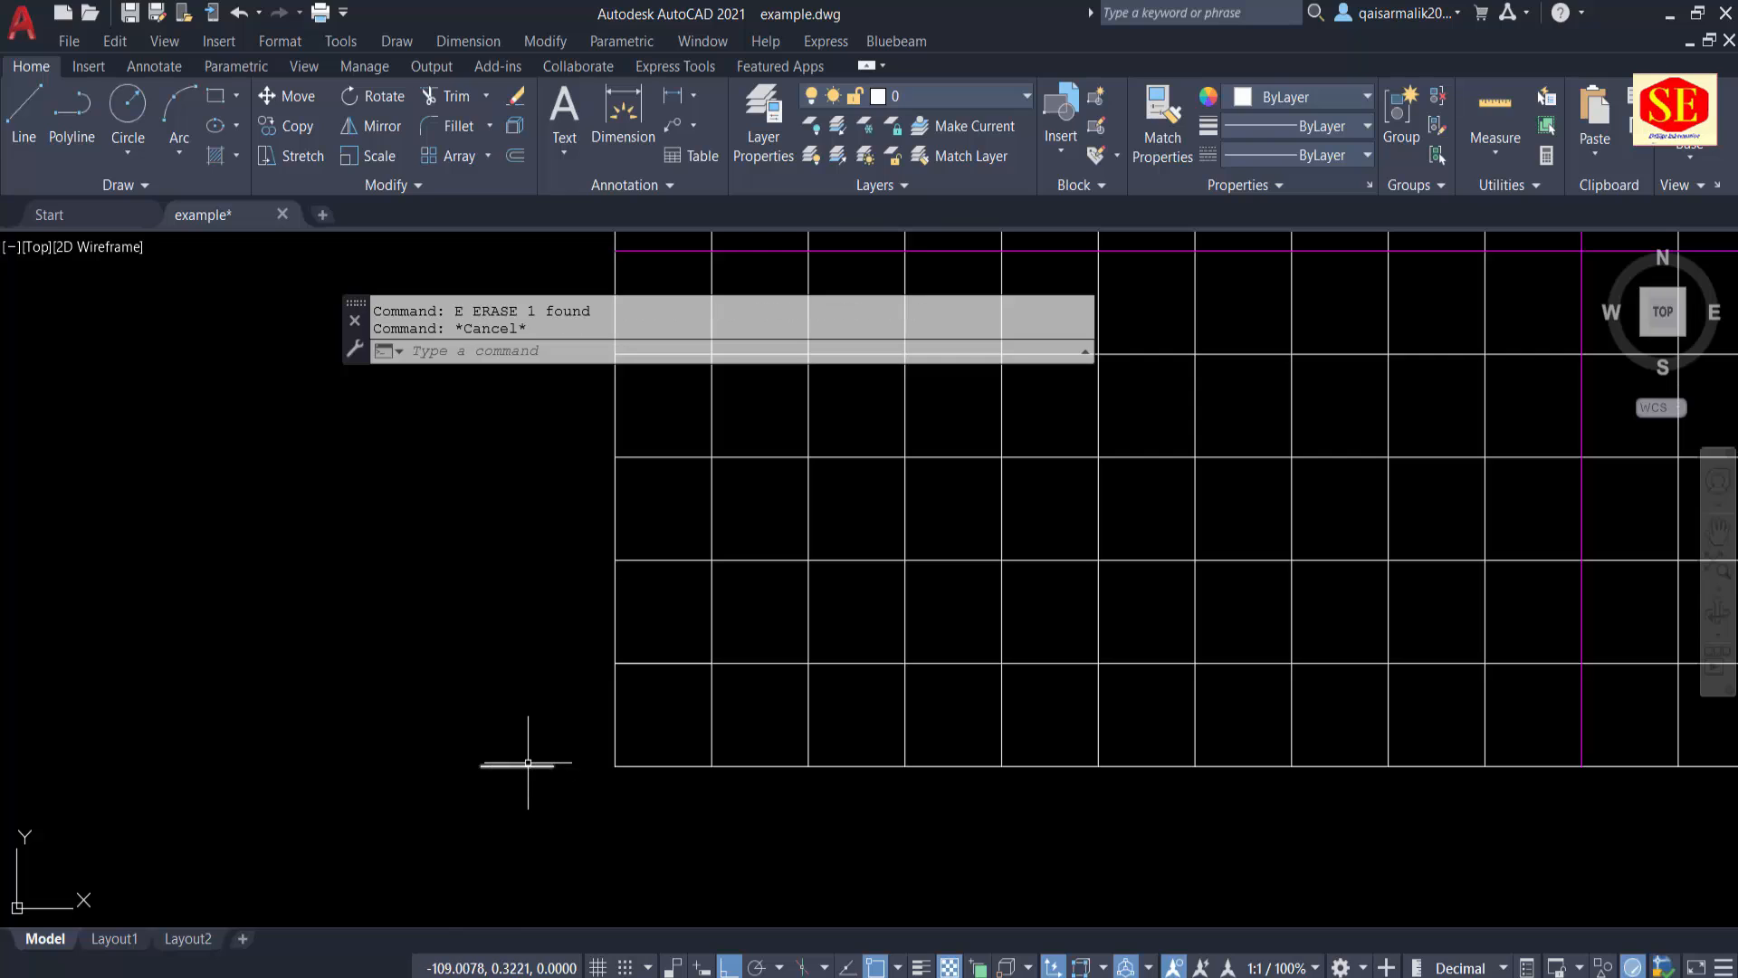
Step: Add the multiline text "0.00" above the short tick outside the grid's lower-left corner
{"action": "type", "text": "t"}
{"action": "key", "text": "Return"}
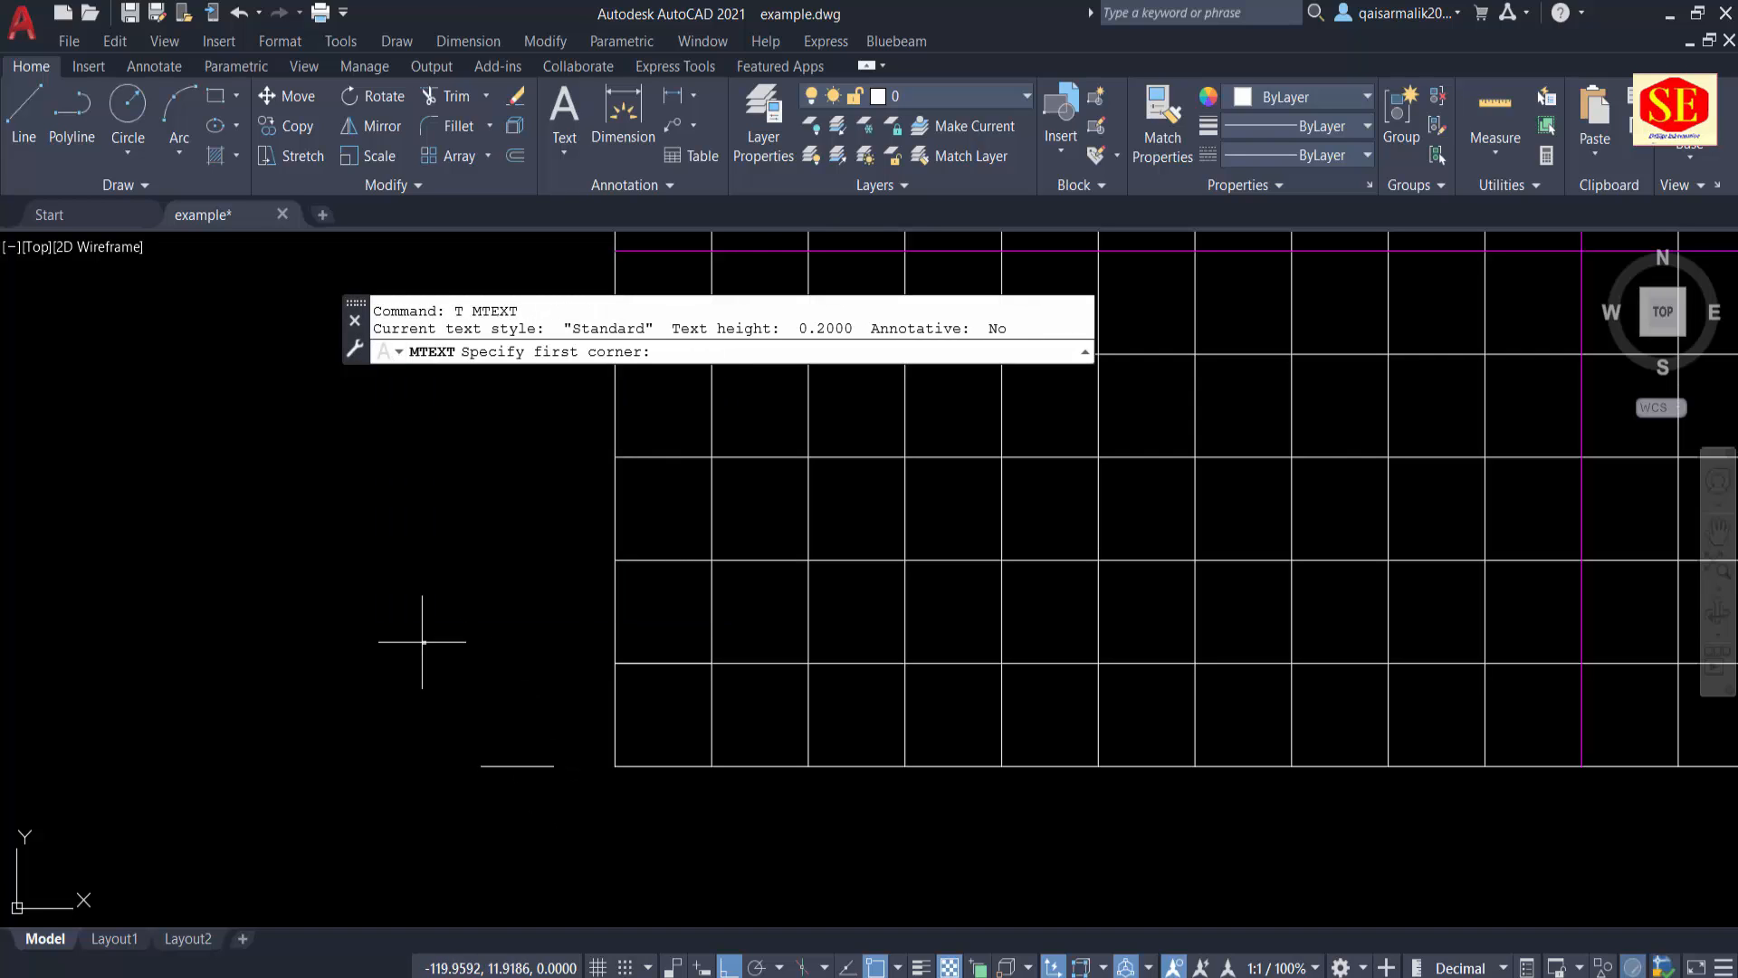
{"action": "left_click", "coordinate": [422, 642]}
{"action": "left_click", "coordinate": [601, 713]}
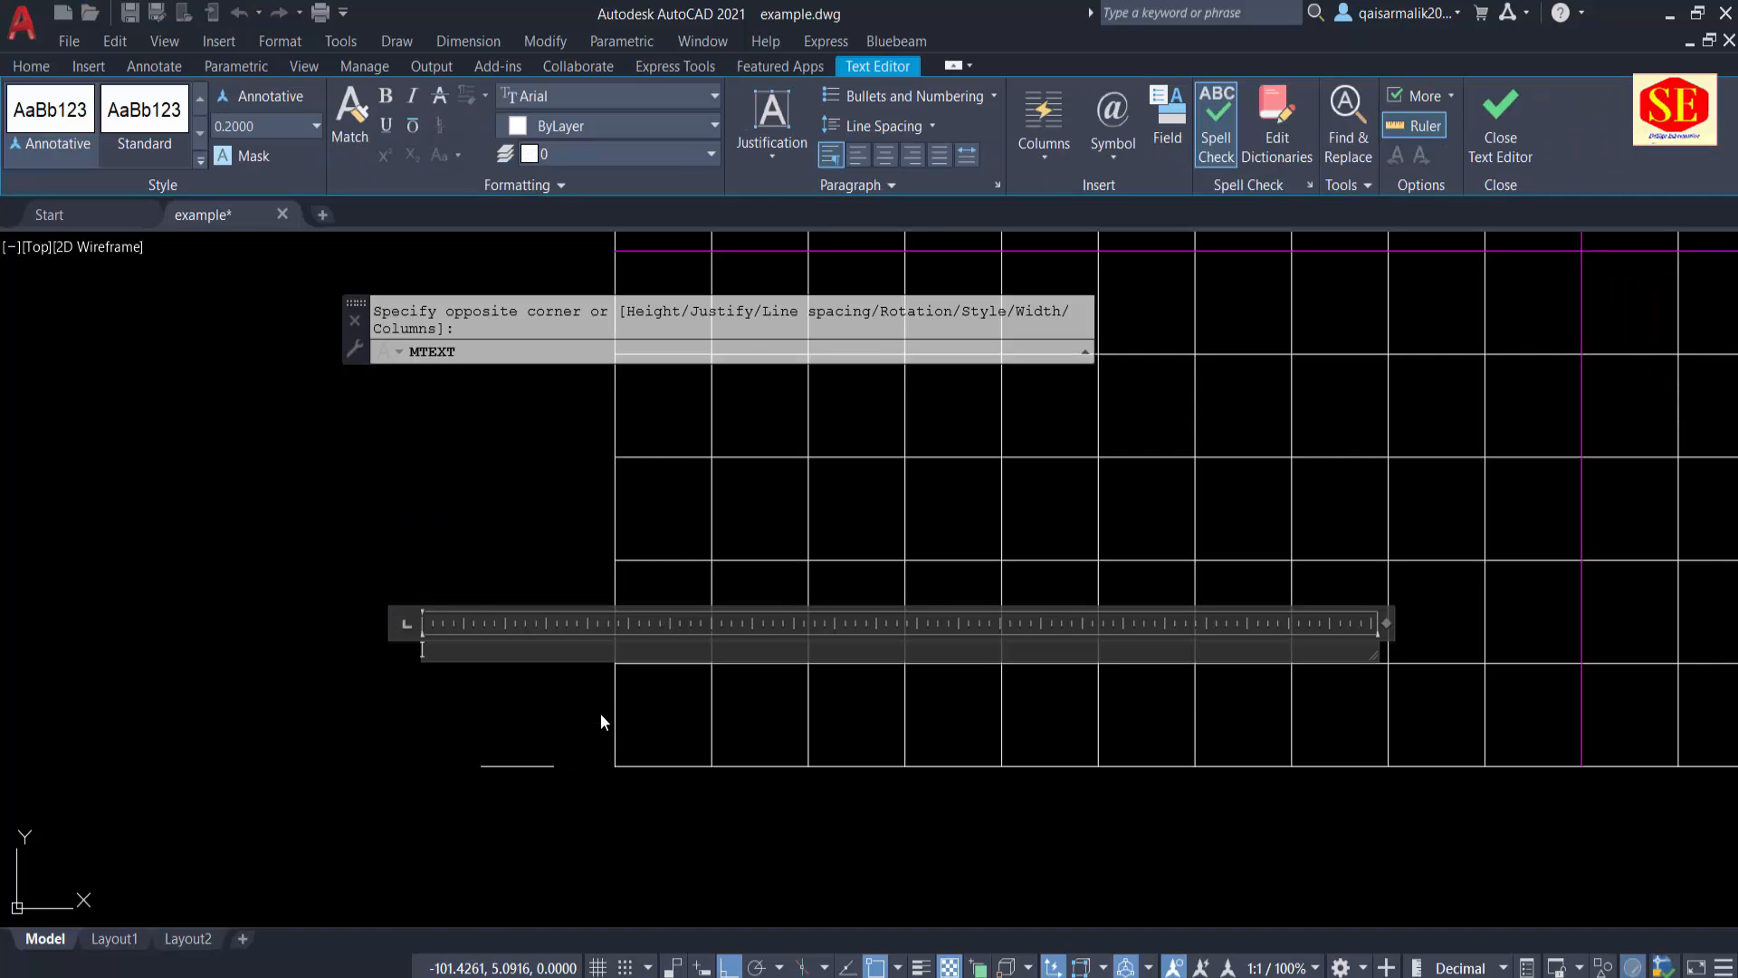
{"action": "type", "text": "0.00"}
{"action": "key", "text": "Escape"}
Step: Move the "0.00" text with Ortho off to just above the tick's right-hand part
{"action": "type", "text": "m"}
{"action": "key", "text": "Return"}
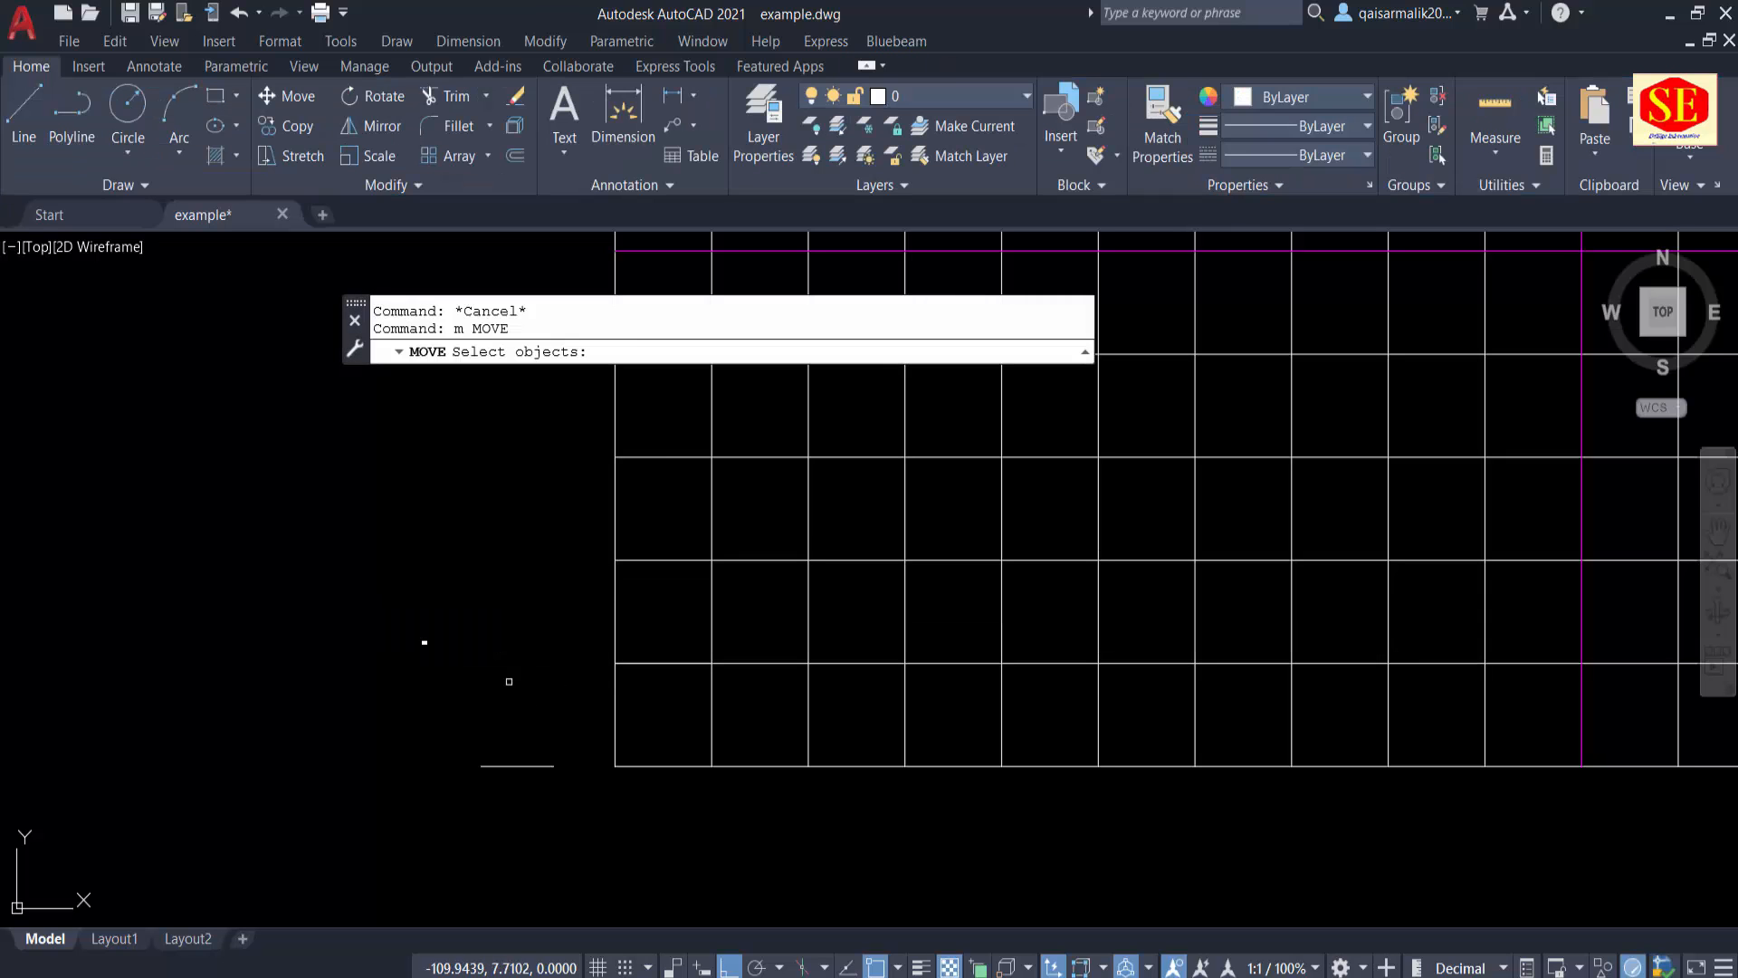
{"action": "left_click", "coordinate": [453, 621]}
{"action": "left_click", "coordinate": [421, 661]}
{"action": "scroll", "coordinate": [423, 663], "scroll_direction": "up", "scroll_amount": 4}
{"action": "key", "text": "Return"}
{"action": "left_click", "coordinate": [420, 624]}
{"action": "middle_click_drag", "start_coordinate": [703, 616], "coordinate": [669, 504]}
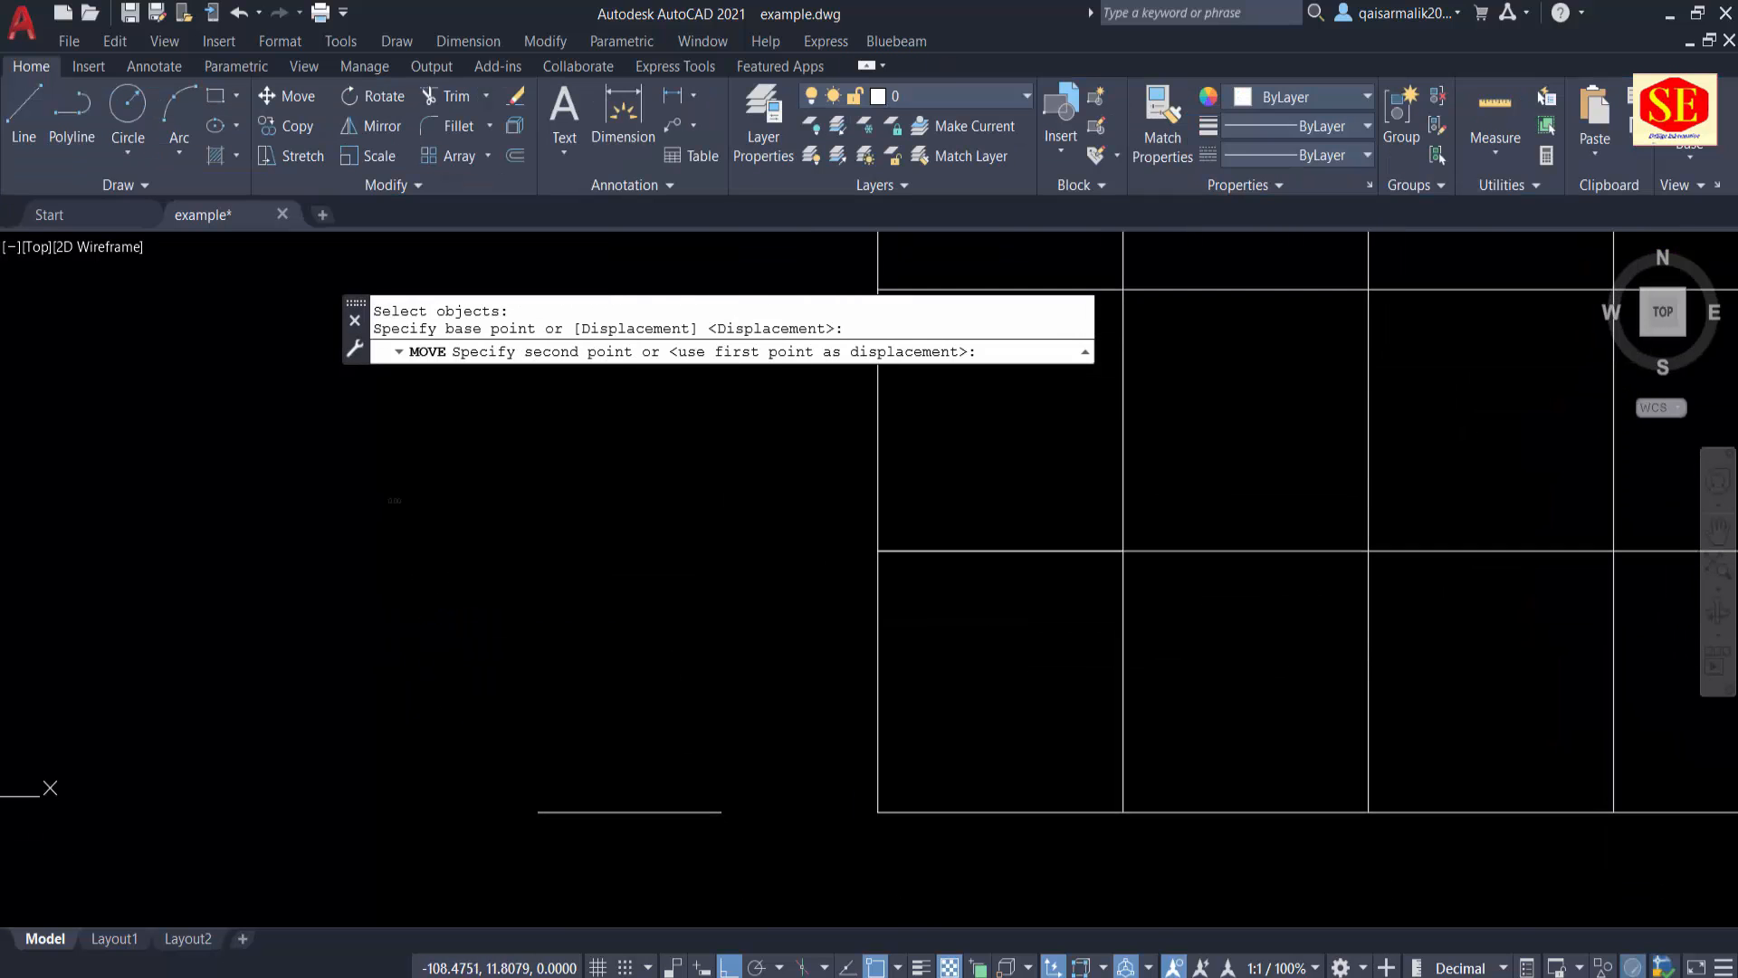
{"action": "scroll", "coordinate": [696, 798], "scroll_direction": "up", "scroll_amount": 4}
{"action": "key", "text": "F8"}
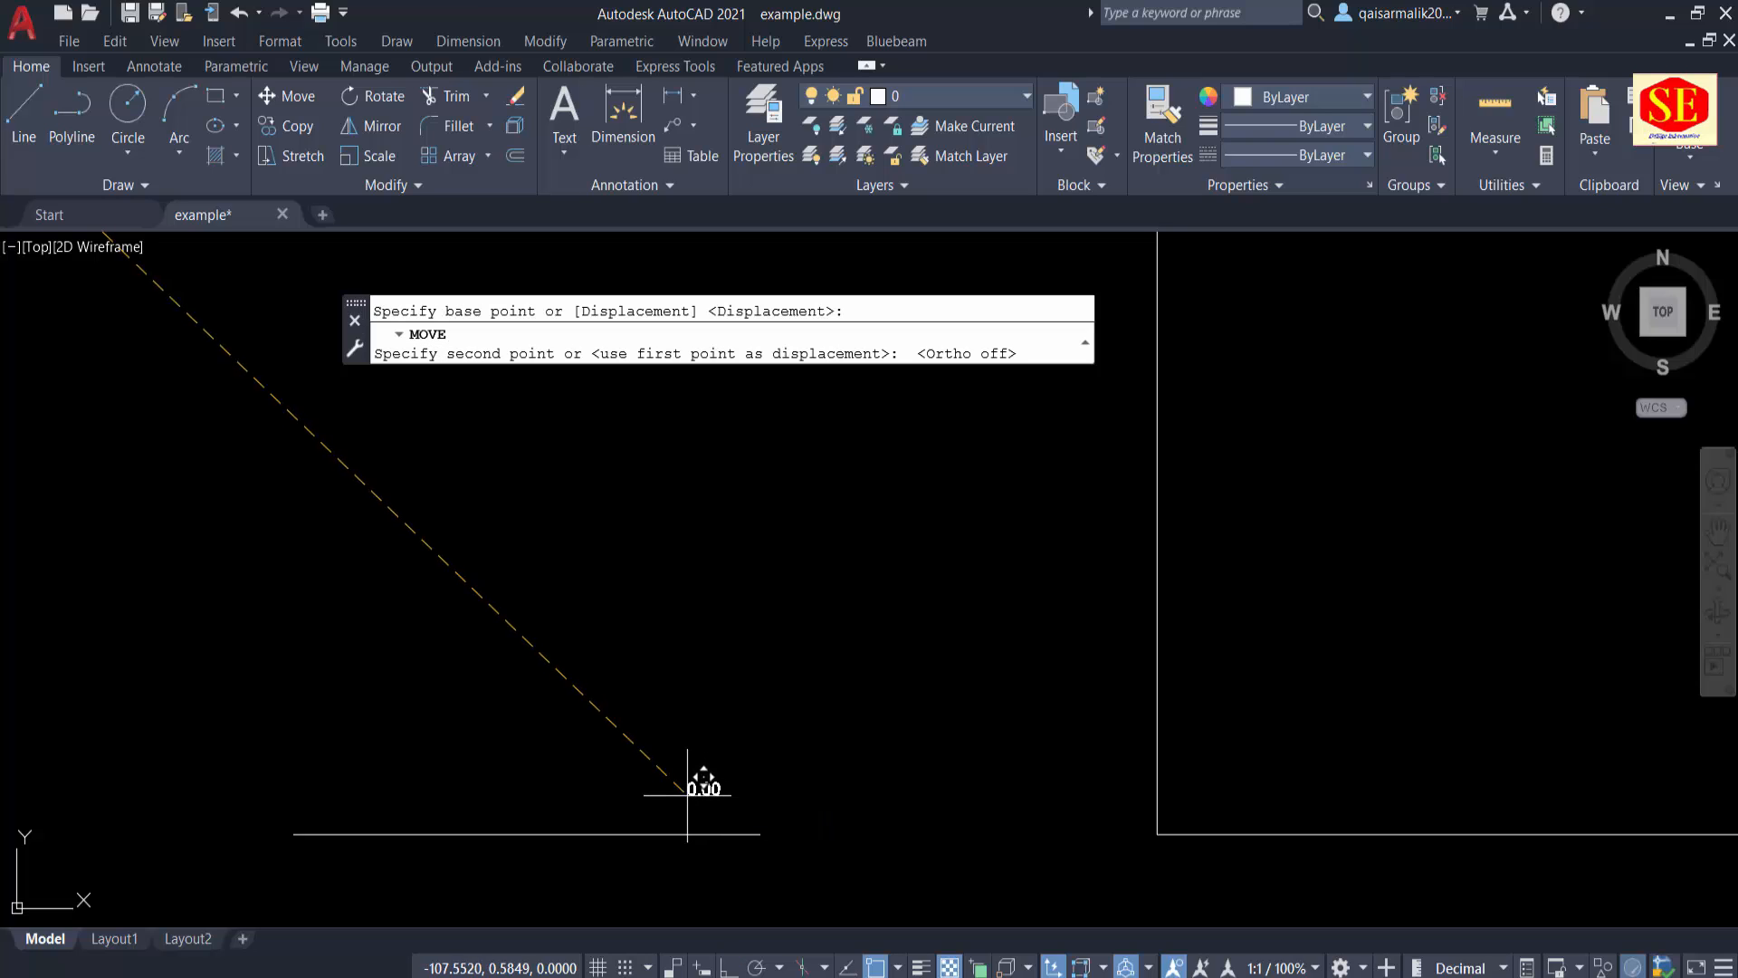
{"action": "key", "text": "Escape"}
Step: Scale the "0.00" text by a factor of 5 from a base point just above it
{"action": "left_click", "coordinate": [701, 784]}
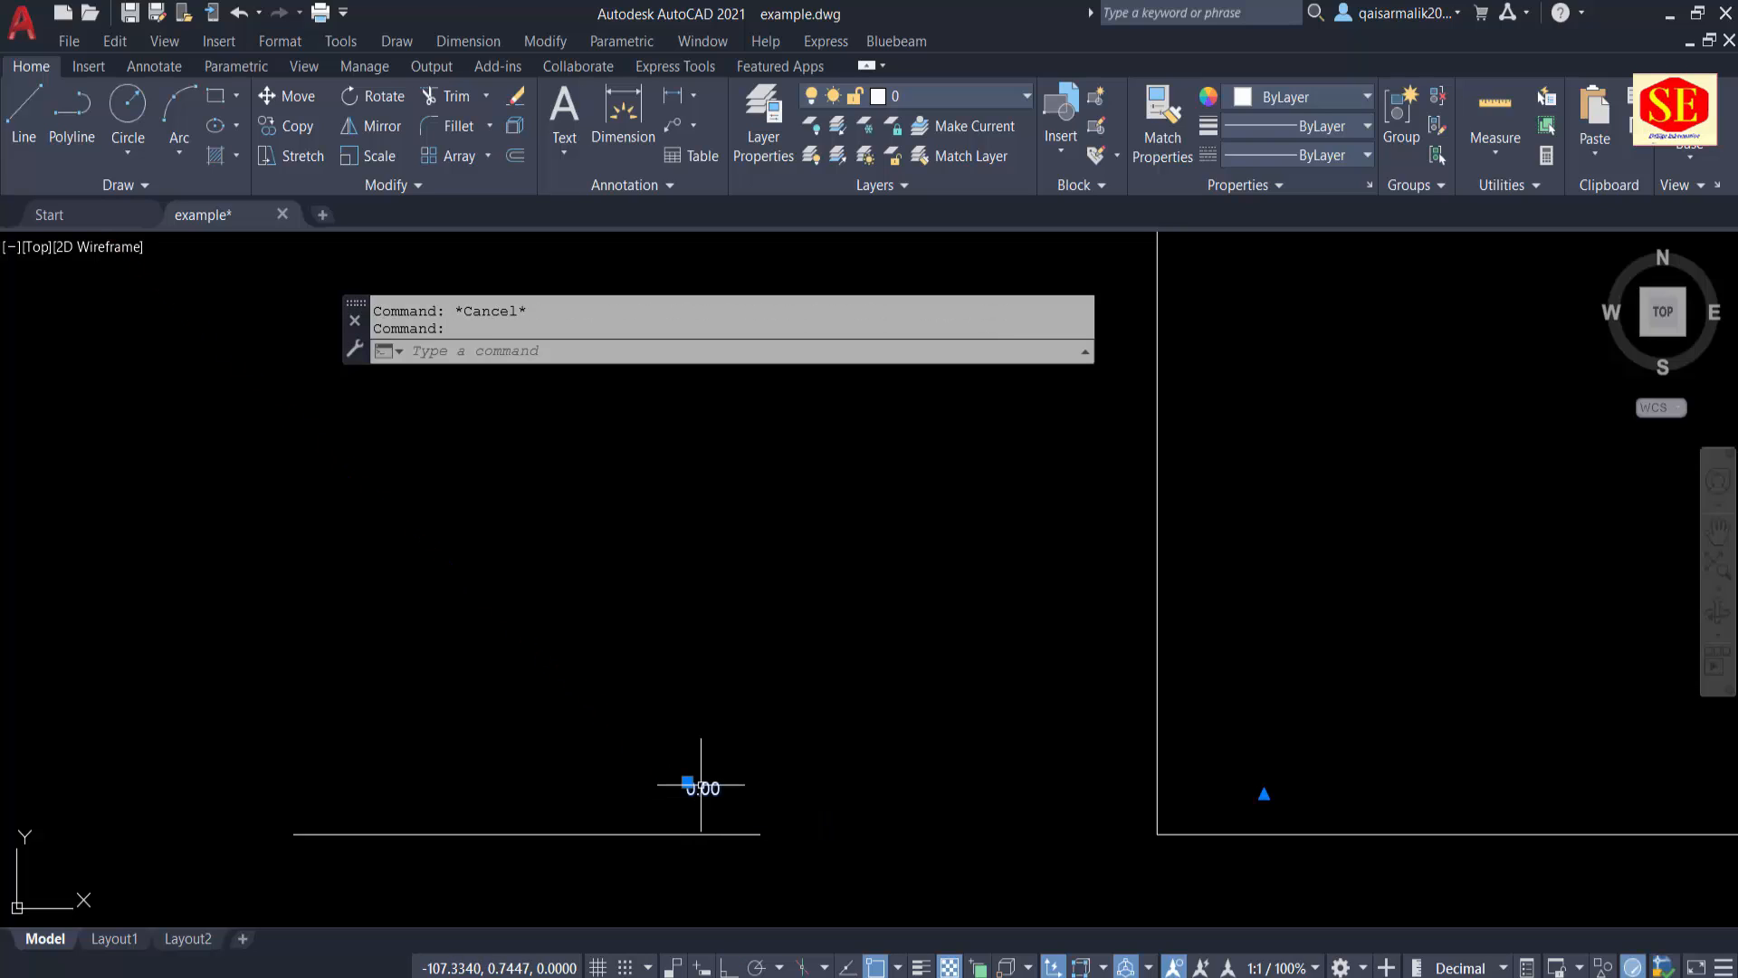
{"action": "type", "text": "sc"}
{"action": "key", "text": "Return"}
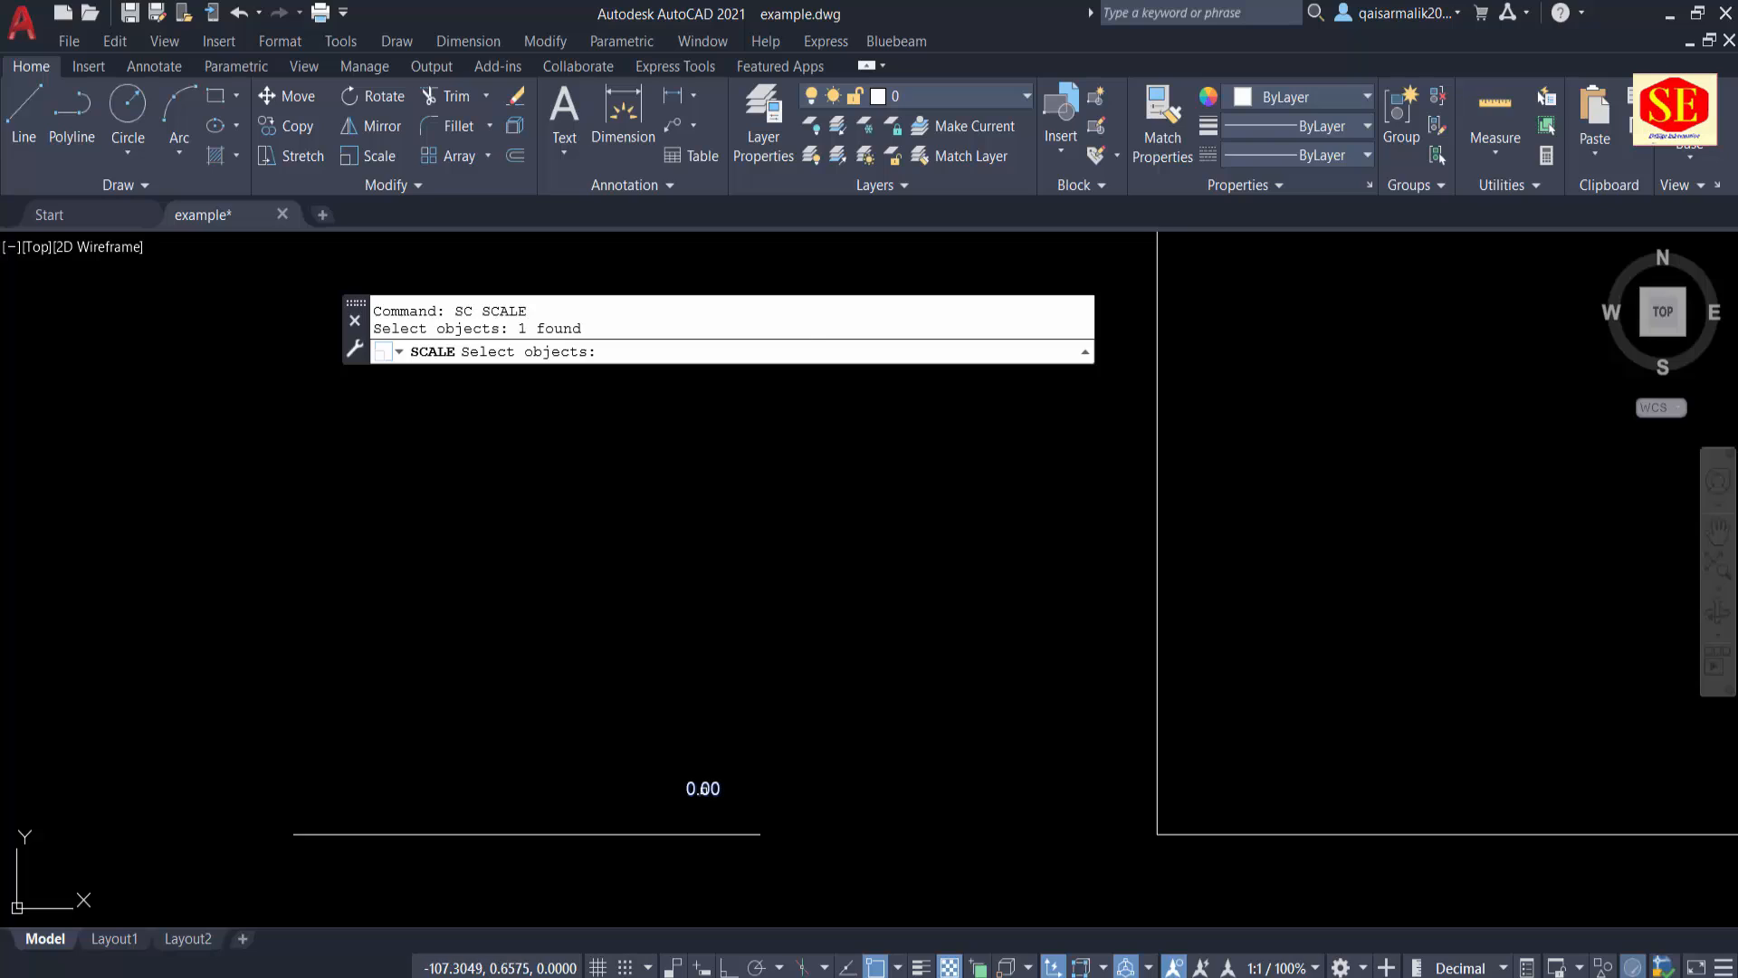
{"action": "key", "text": "Return"}
{"action": "left_click", "coordinate": [726, 751]}
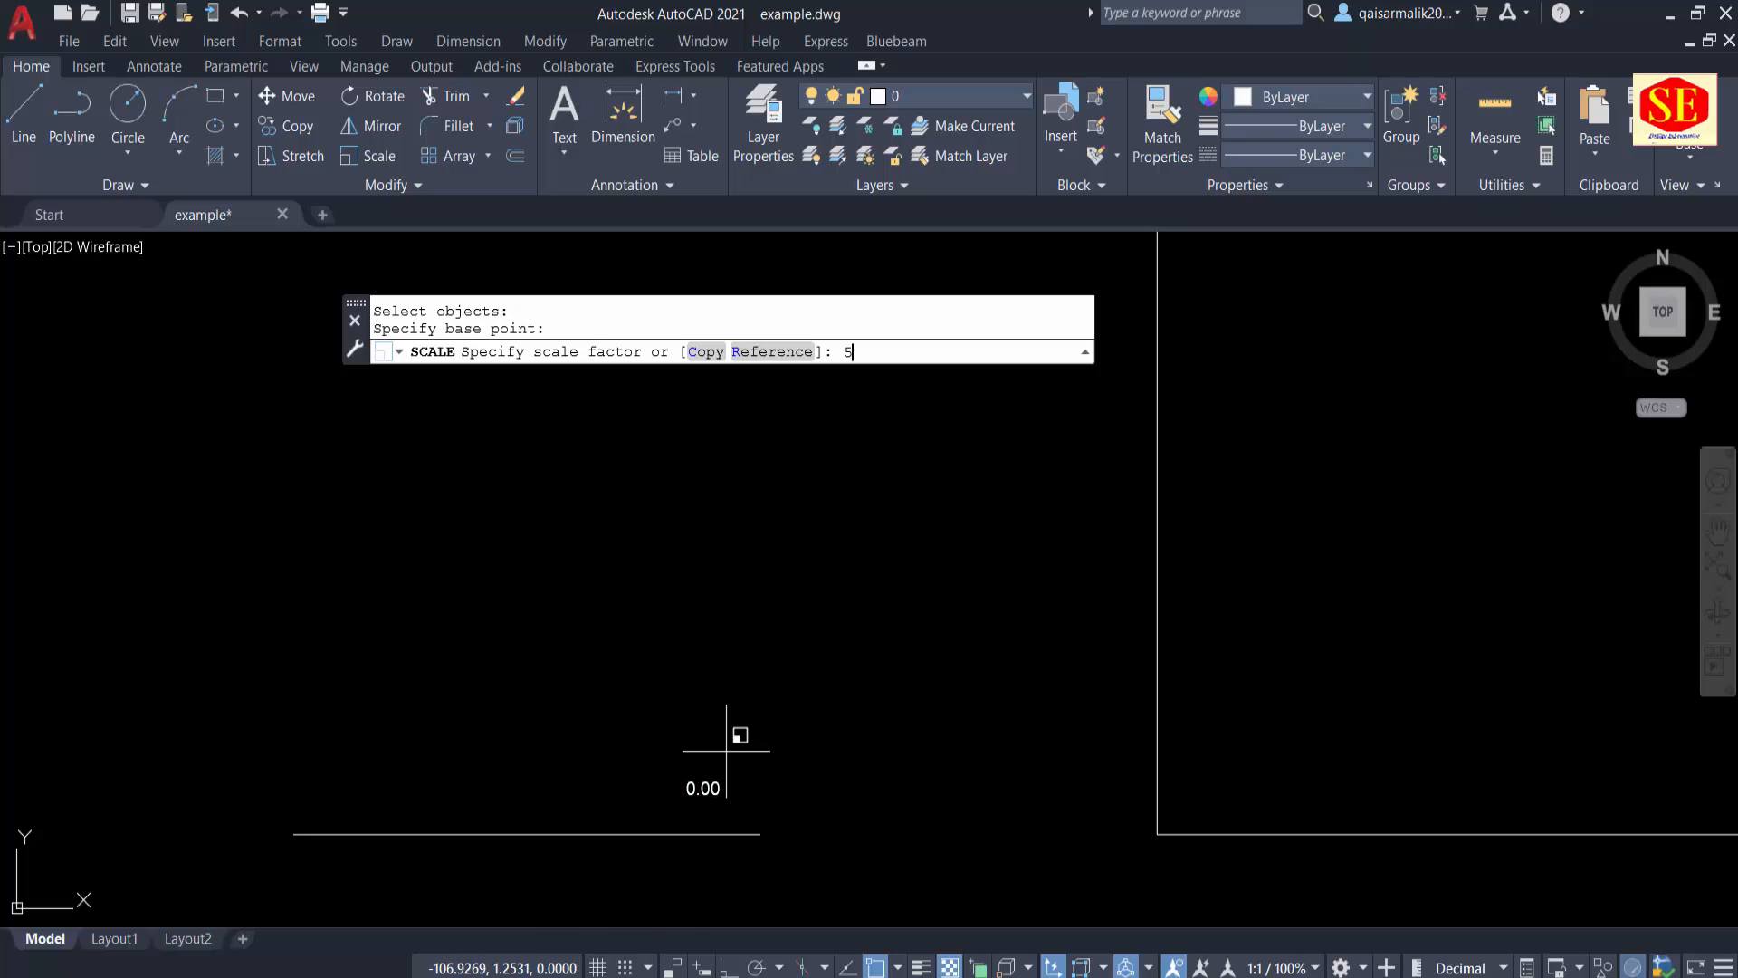
{"action": "key", "text": "Return"}
{"action": "key", "text": "Escape"}
Step: Move the enlarged "0.00" text up so it sits just above the tick line
{"action": "type", "text": "m"}
{"action": "key", "text": "Return"}
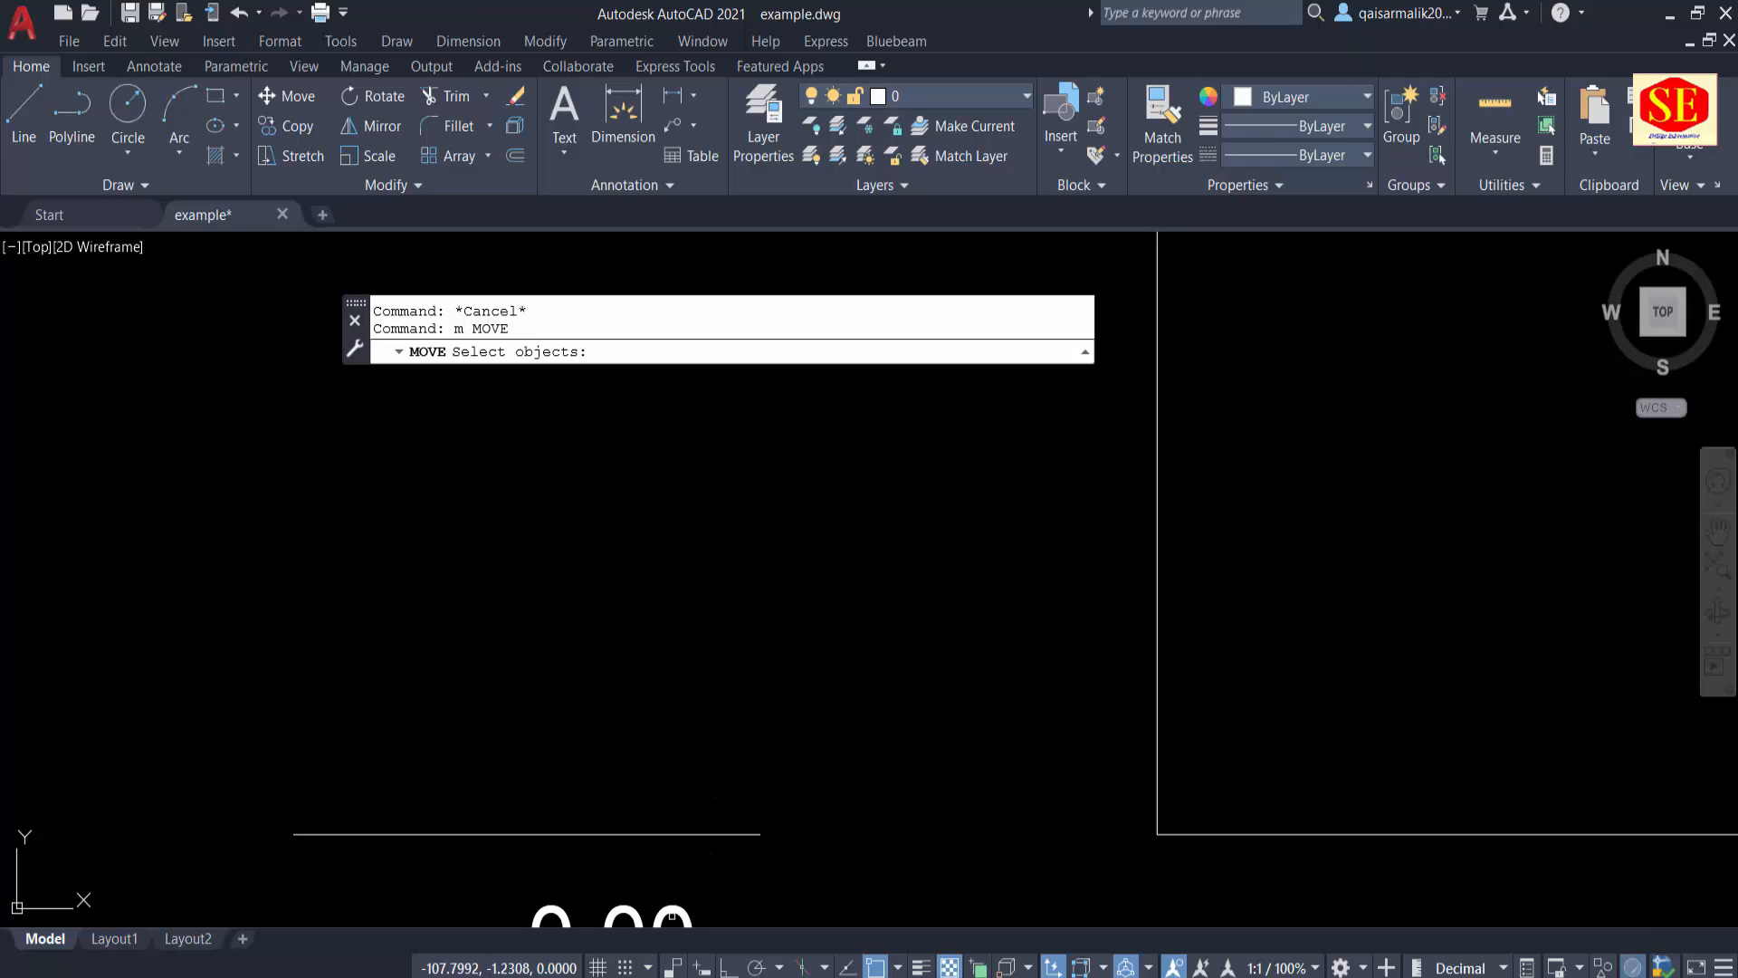
{"action": "left_click", "coordinate": [668, 909]}
{"action": "middle_click_drag", "start_coordinate": [888, 866], "coordinate": [889, 795]}
{"action": "key", "text": "Return"}
{"action": "left_click", "coordinate": [893, 845]}
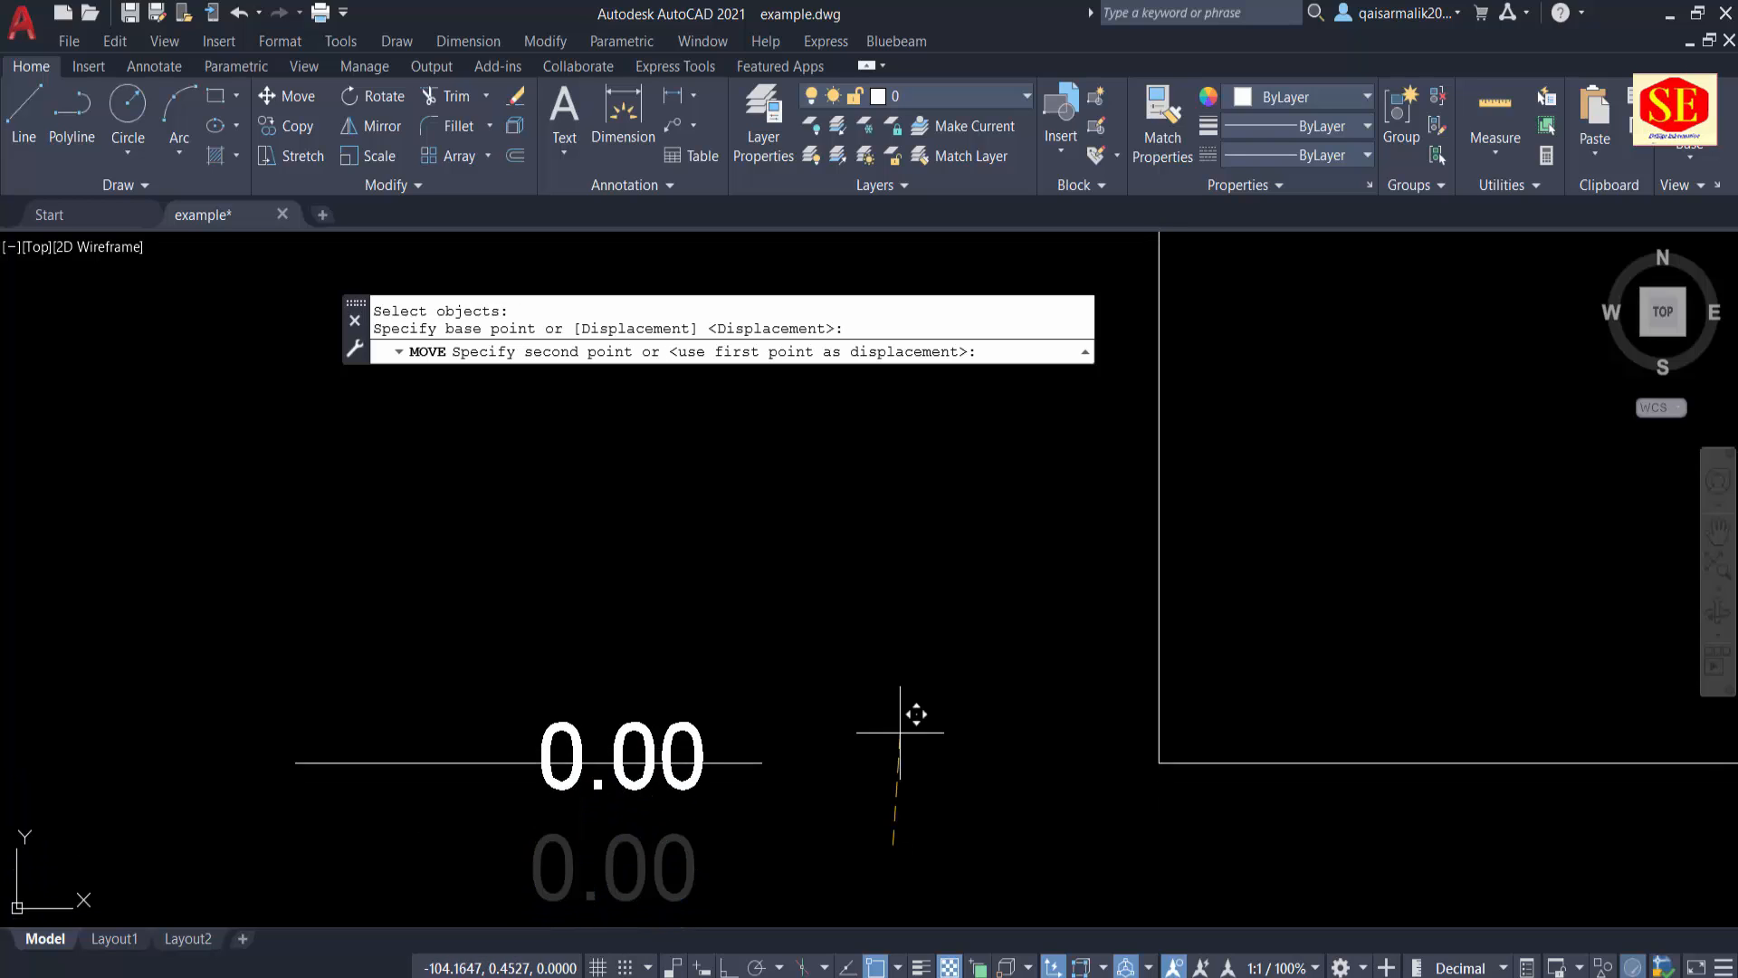
{"action": "left_click", "coordinate": [896, 690]}
{"action": "key", "text": "Escape"}
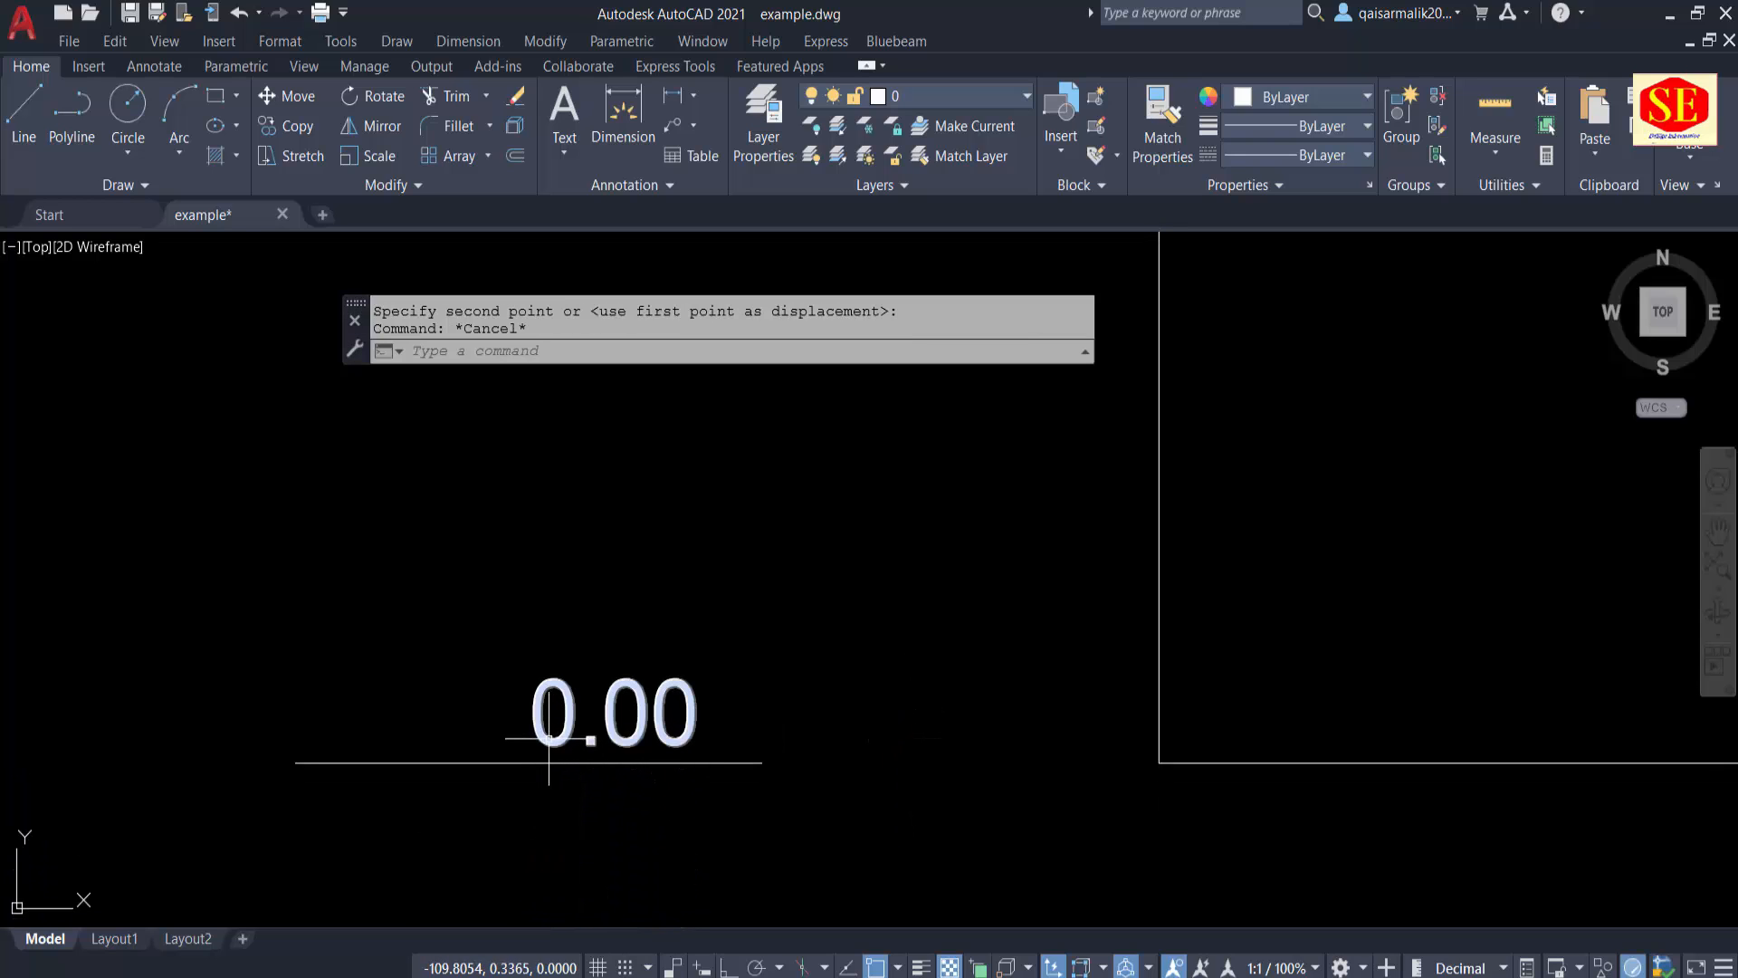
Step: Copy the "0.00" text horizontally to the left, directly beside the original above the tick
{"action": "key", "text": "Escape"}
{"action": "type", "text": "co"}
{"action": "key", "text": "Return"}
{"action": "left_click", "coordinate": [569, 738]}
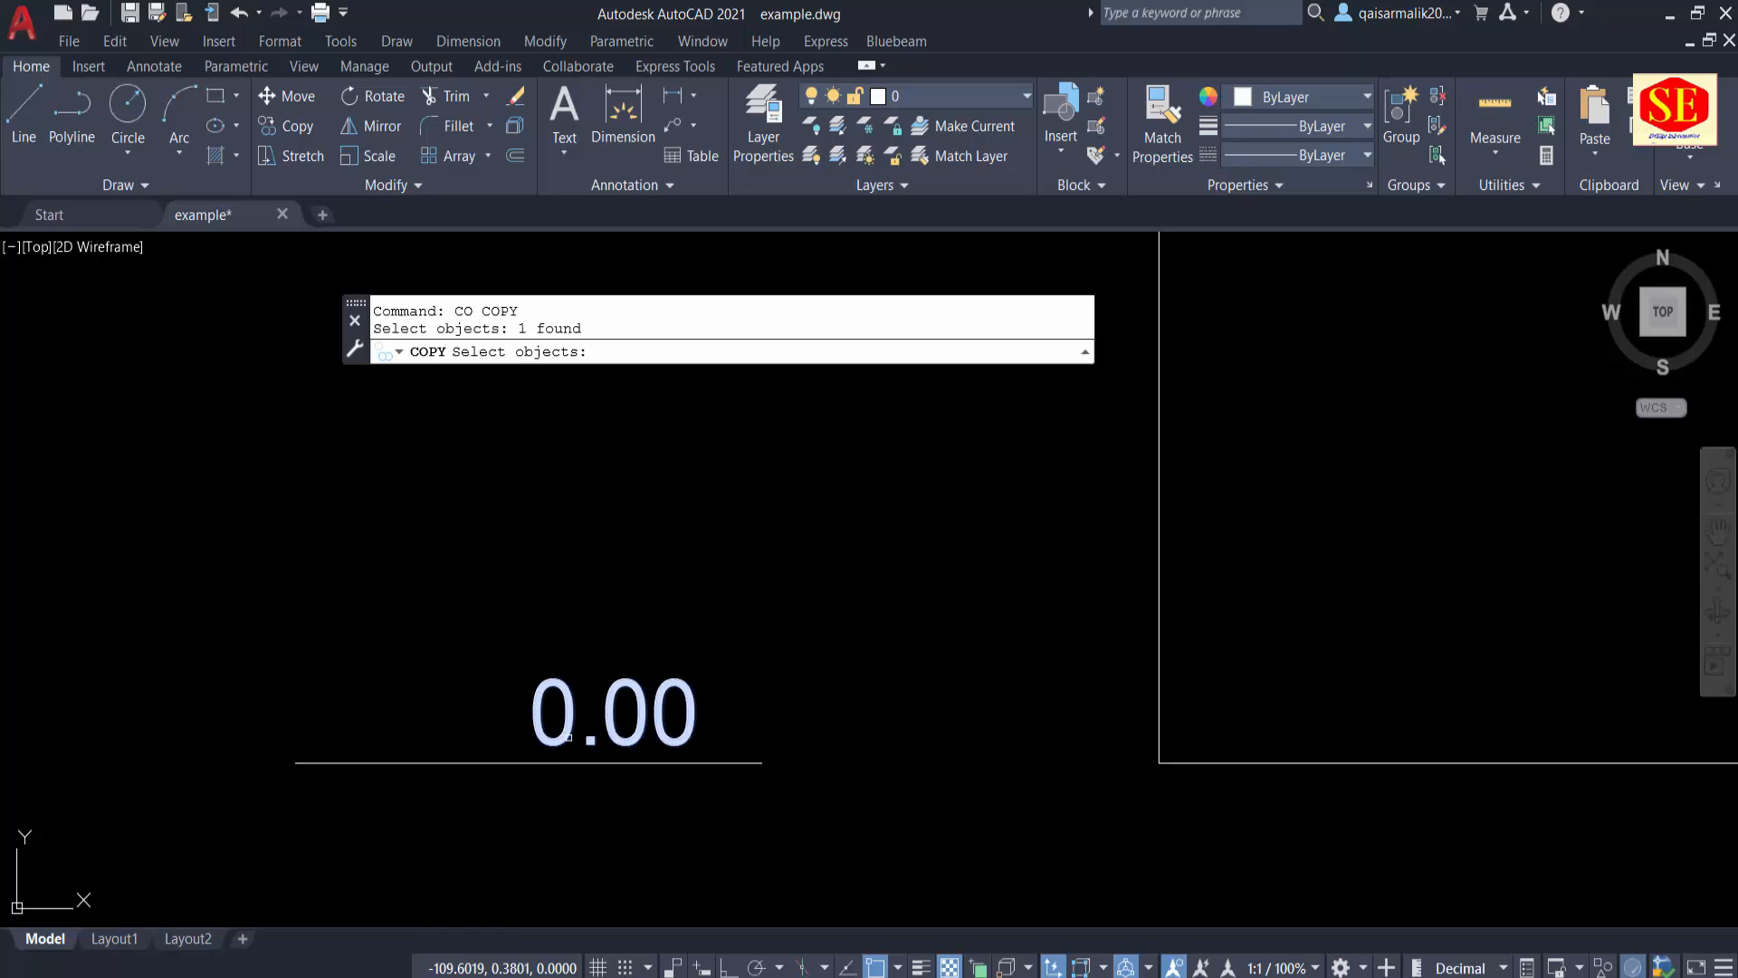
{"action": "key", "text": "Return"}
{"action": "left_click", "coordinate": [925, 690]}
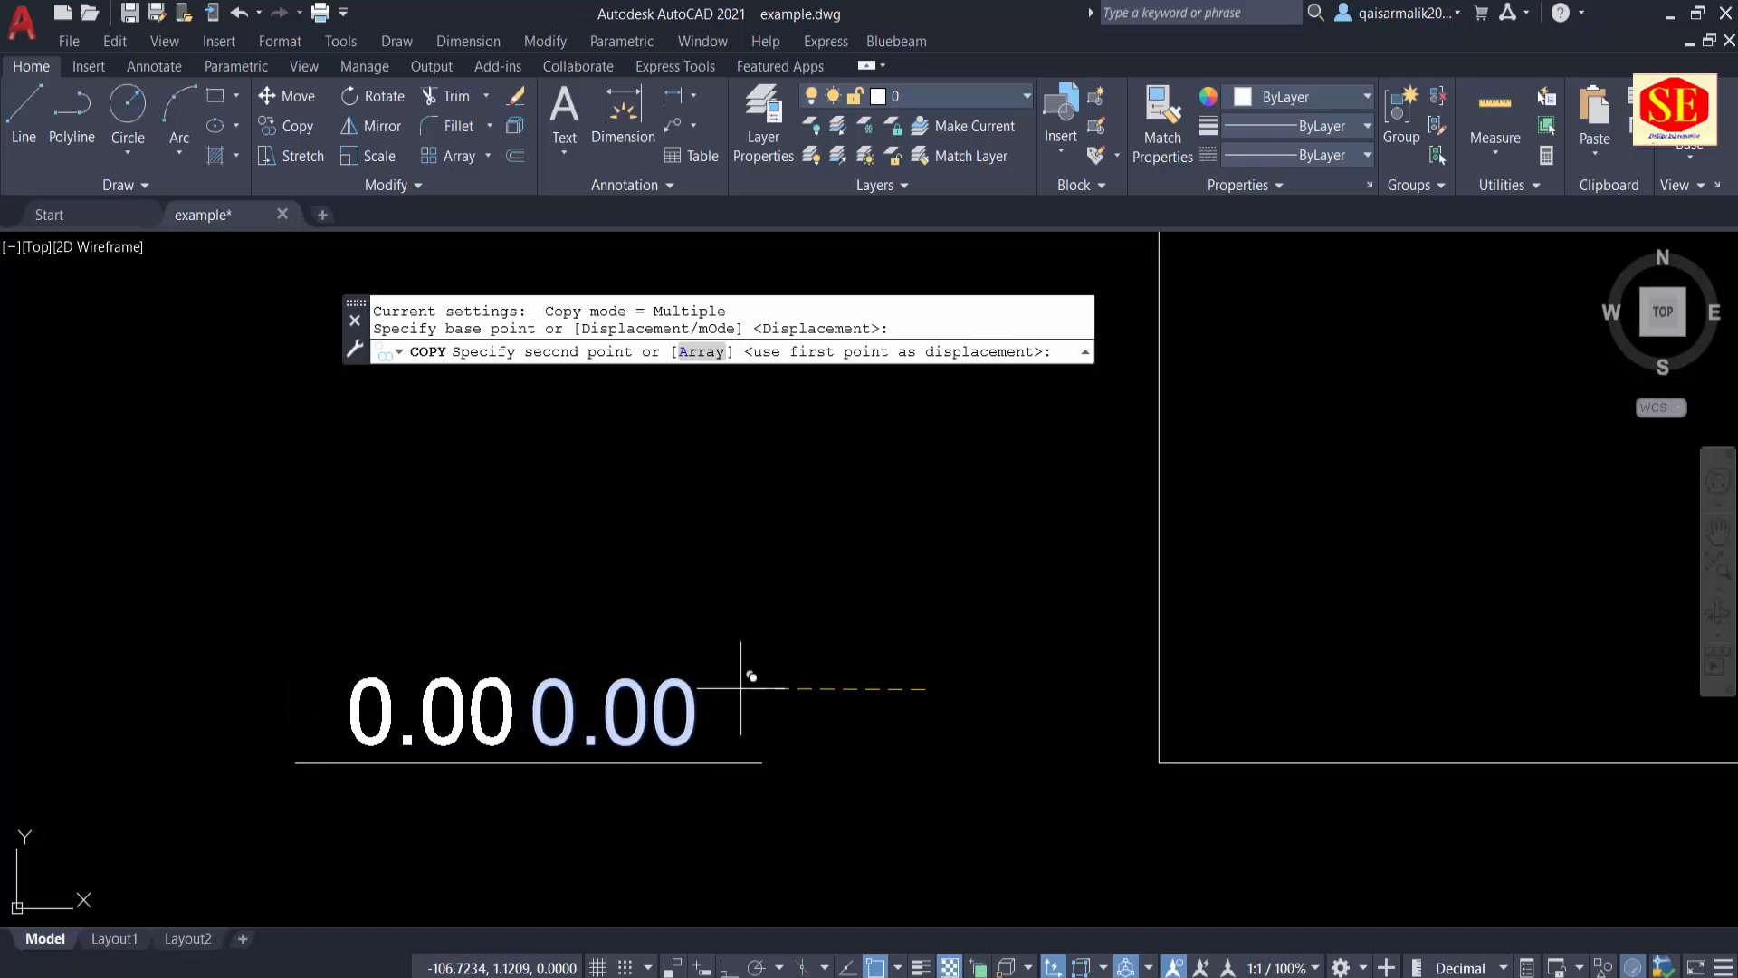
{"action": "left_click", "coordinate": [740, 688]}
{"action": "key", "text": "Escape"}
Step: Change the left copy of the "0.00" text to read "EL.="
{"action": "double_click", "coordinate": [486, 763]}
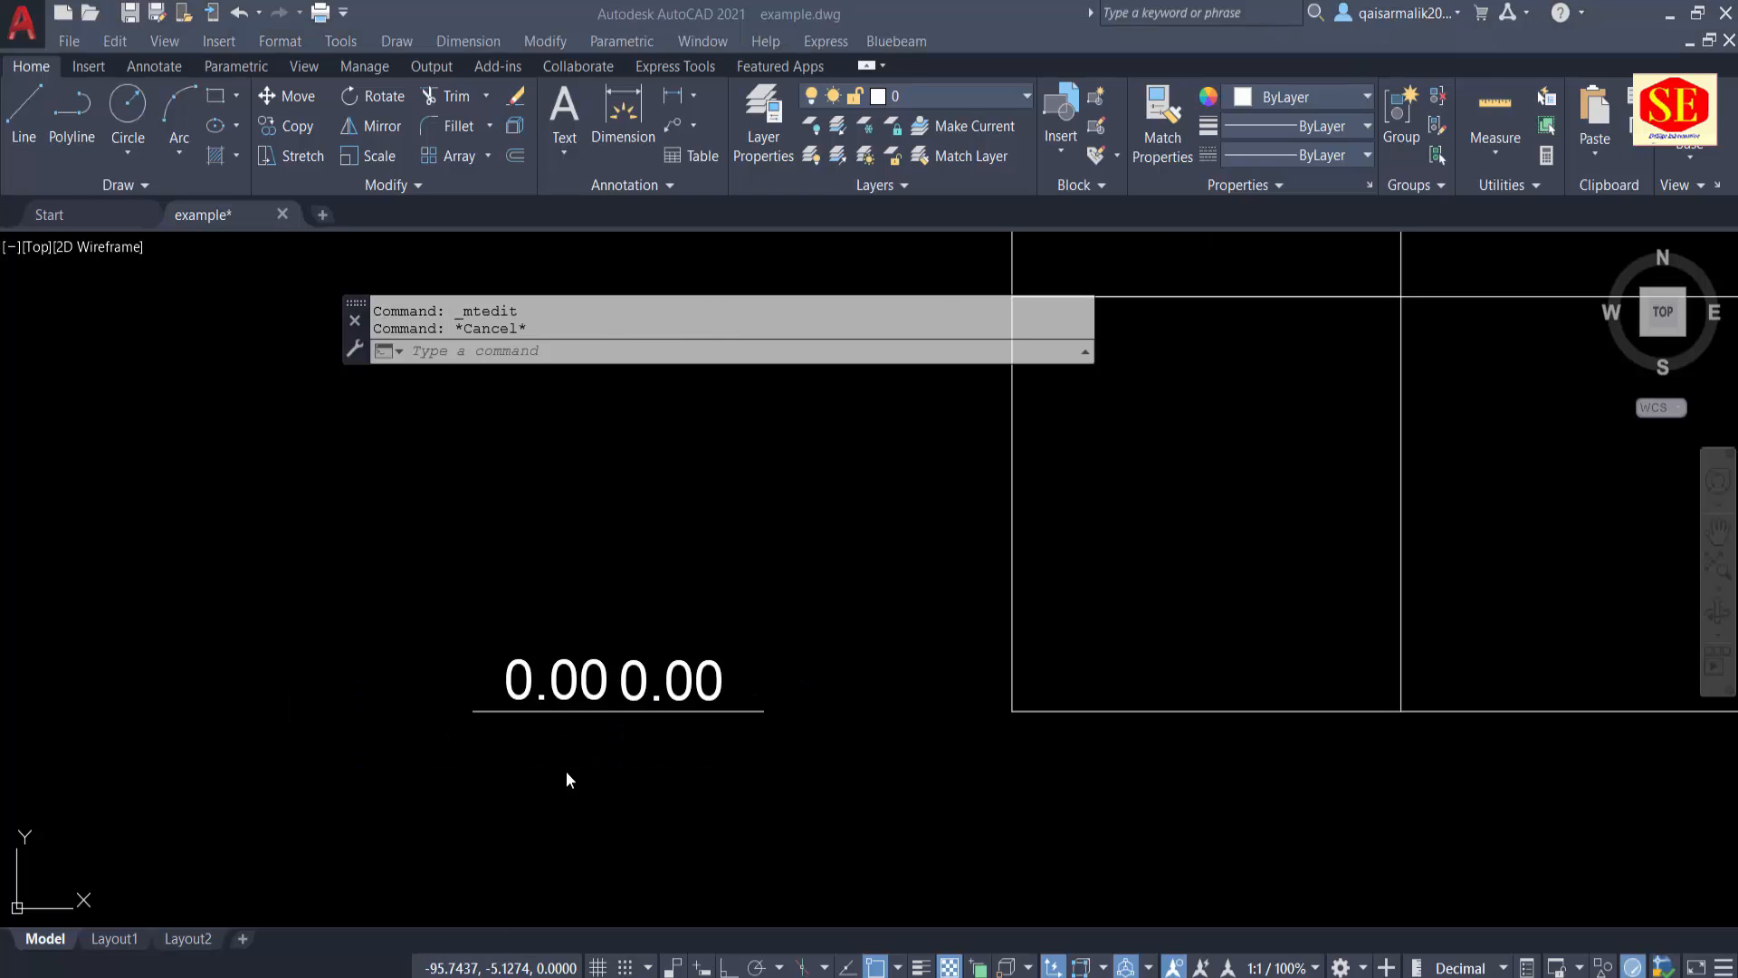
{"action": "key", "text": "Escape"}
{"action": "double_click", "coordinate": [515, 676]}
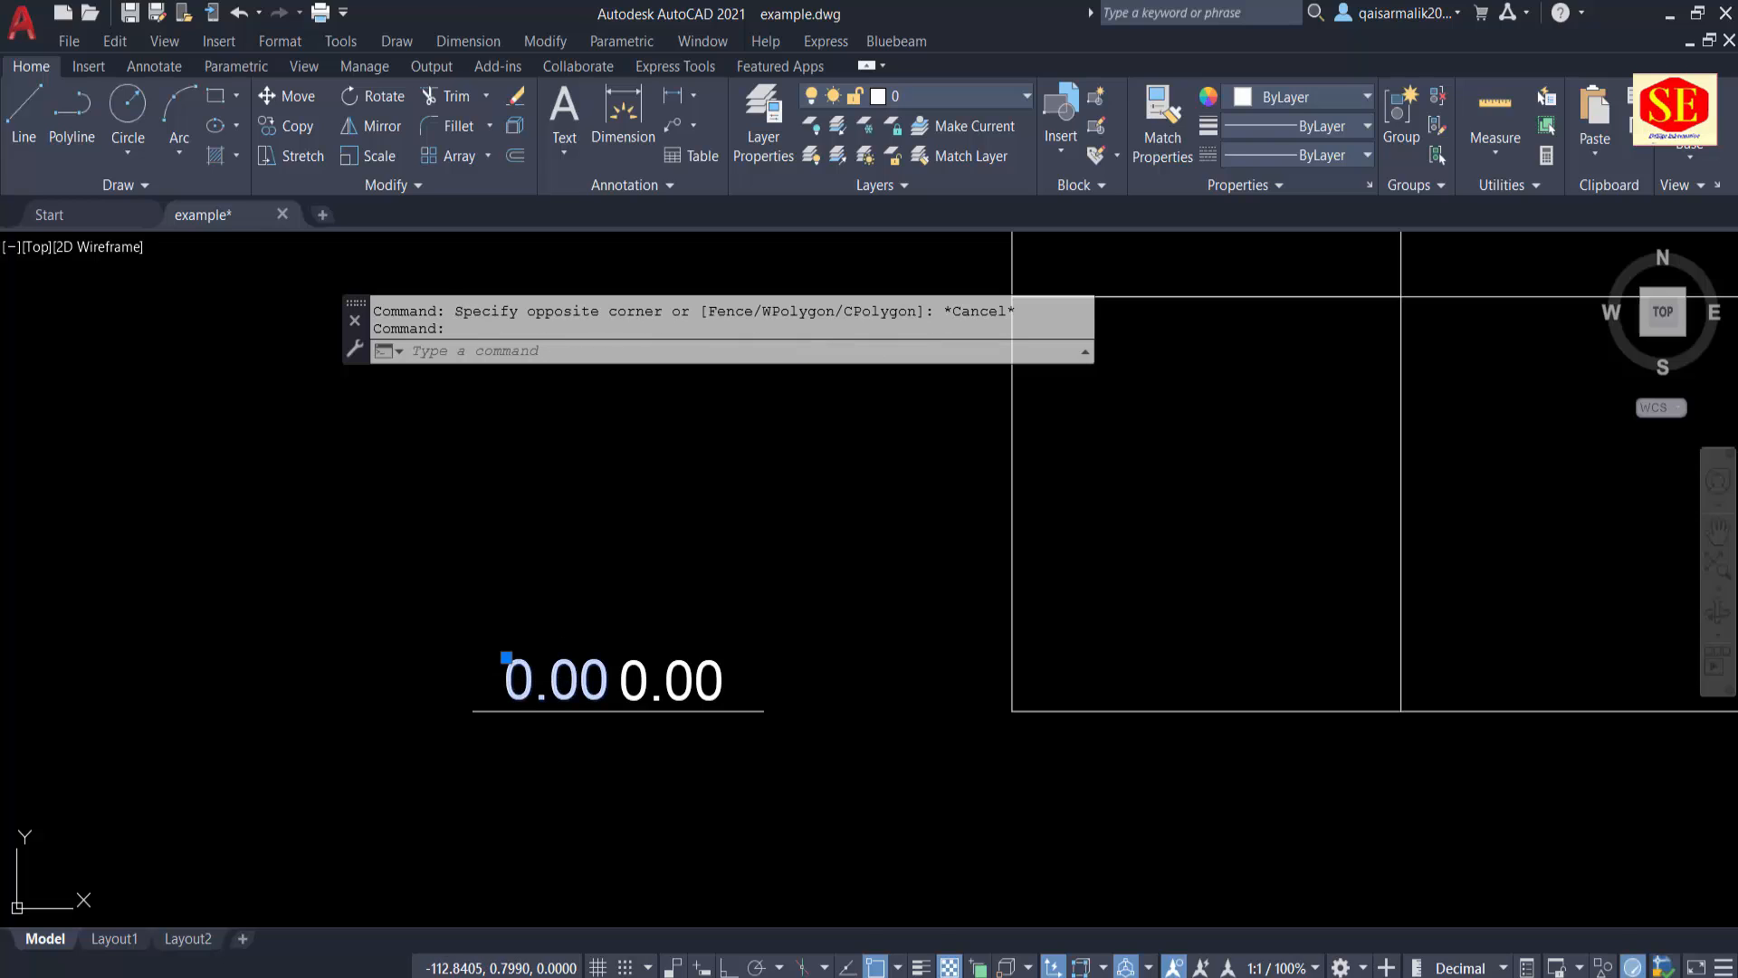
{"action": "left_click_drag", "start_coordinate": [609, 682], "coordinate": [279, 684]}
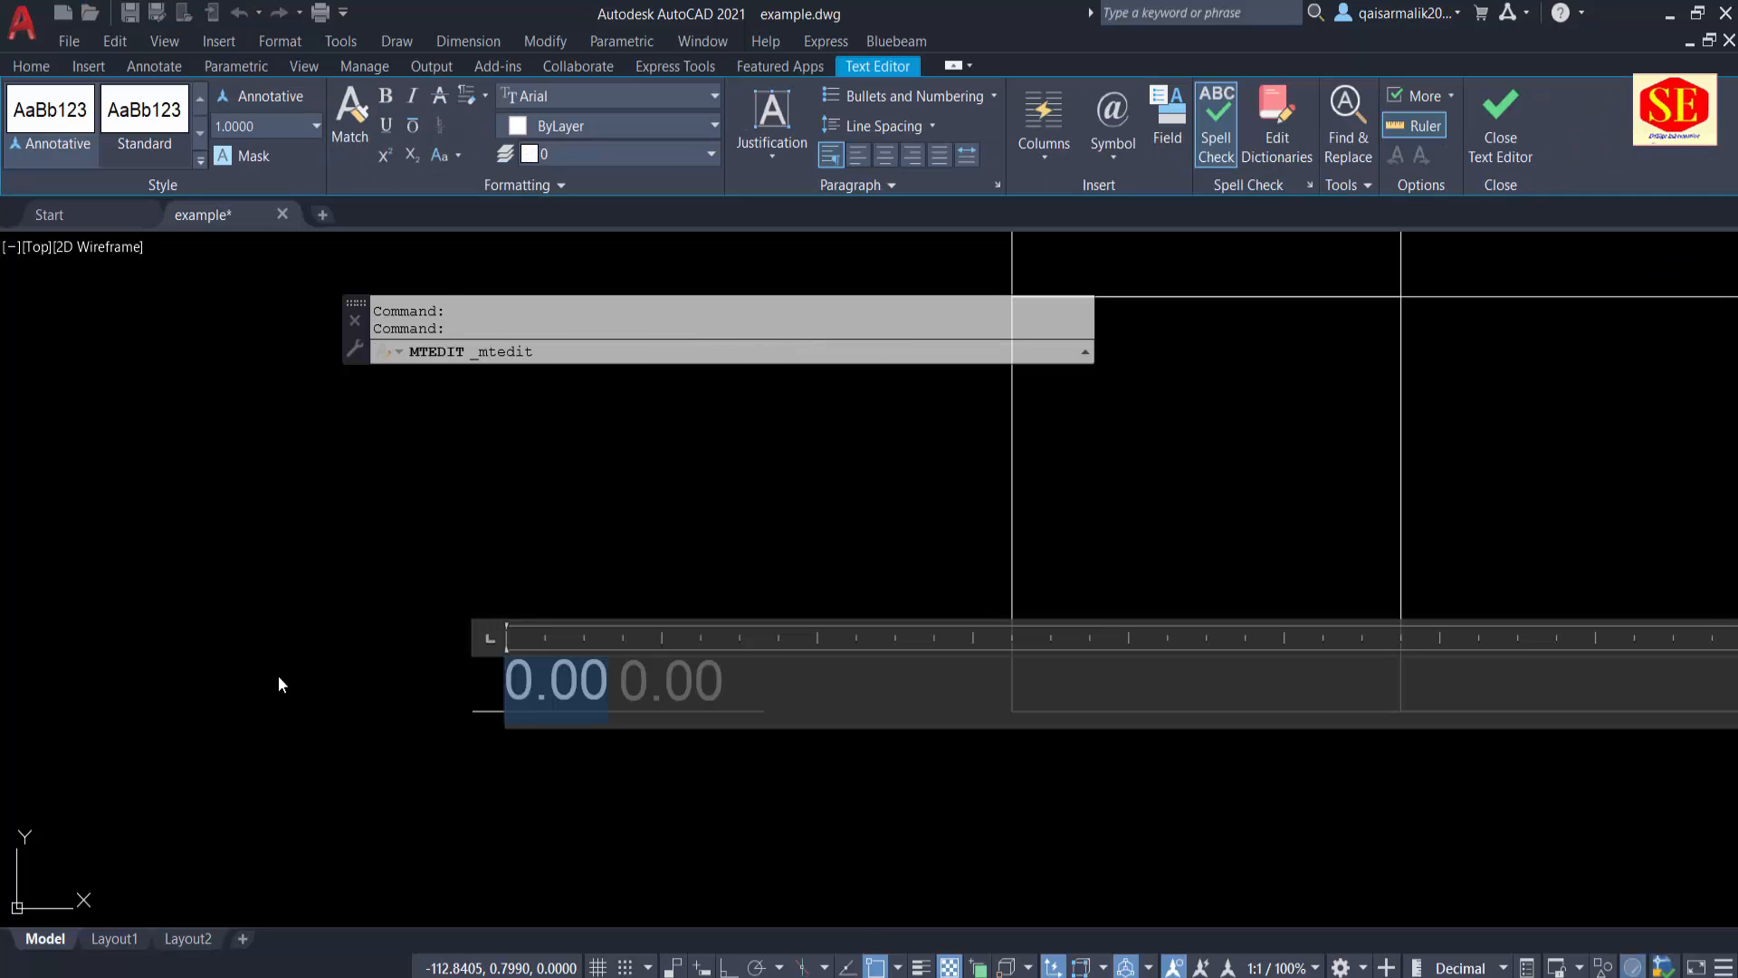
{"action": "type", "text": "ele="}
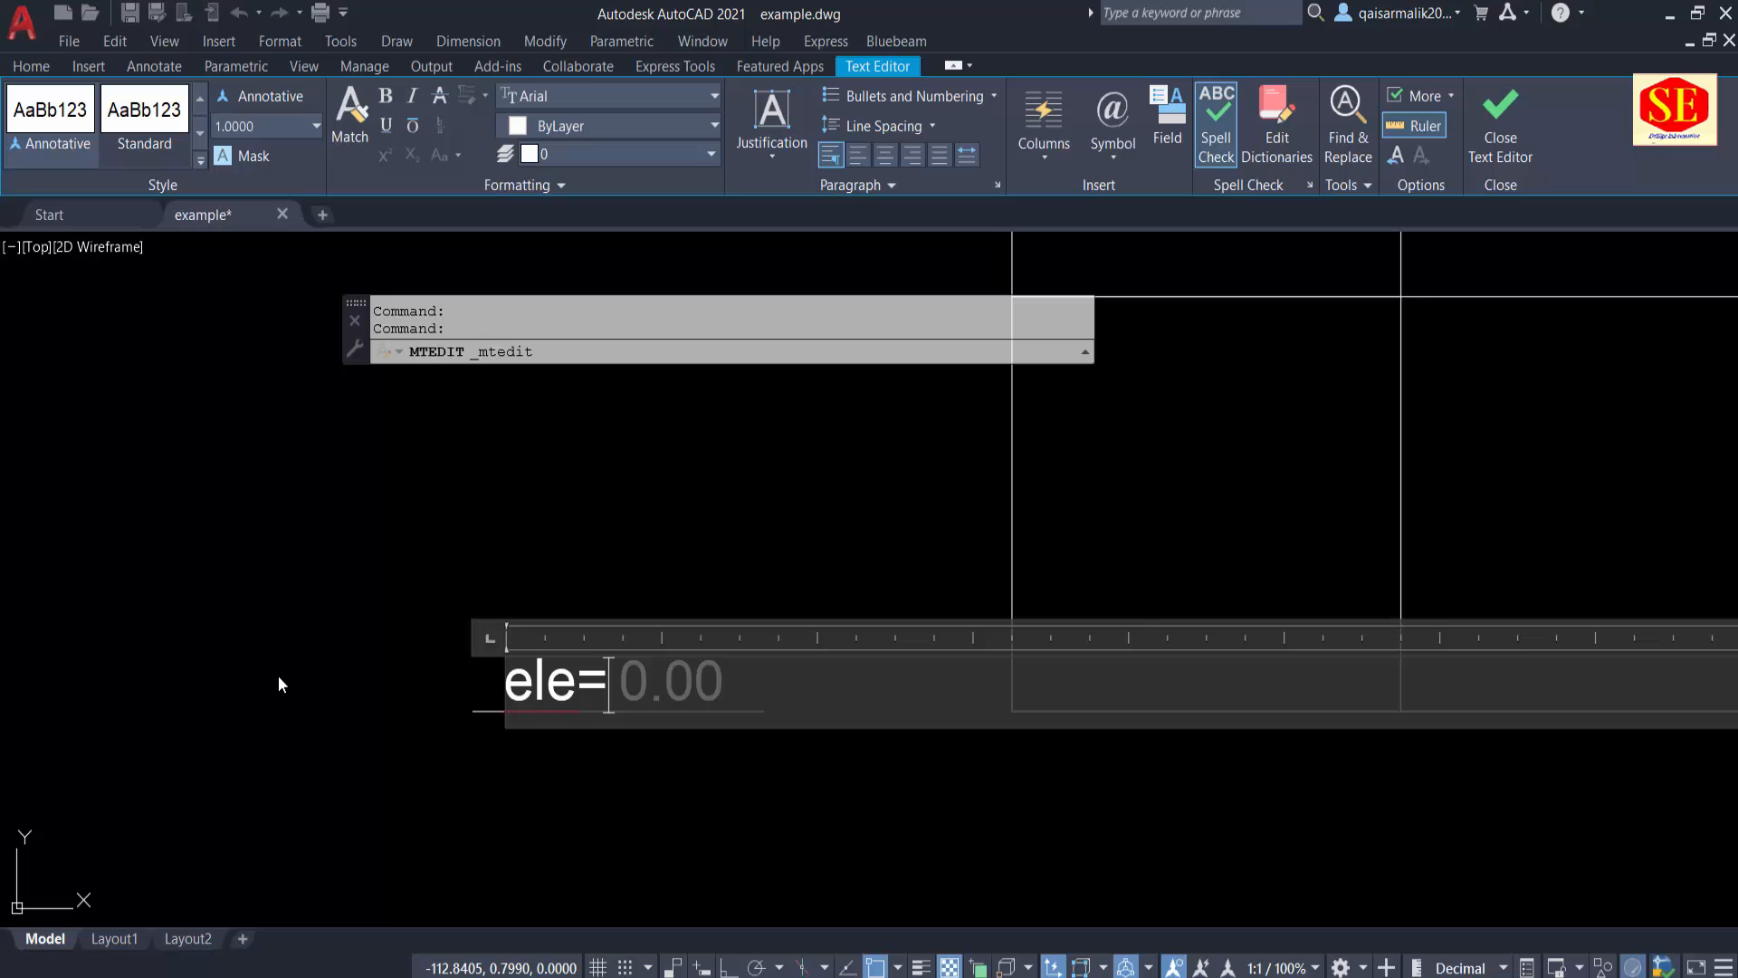
{"action": "left_click", "coordinate": [532, 690]}
{"action": "key", "text": "BackSpace"}
{"action": "type", "text": "E"}
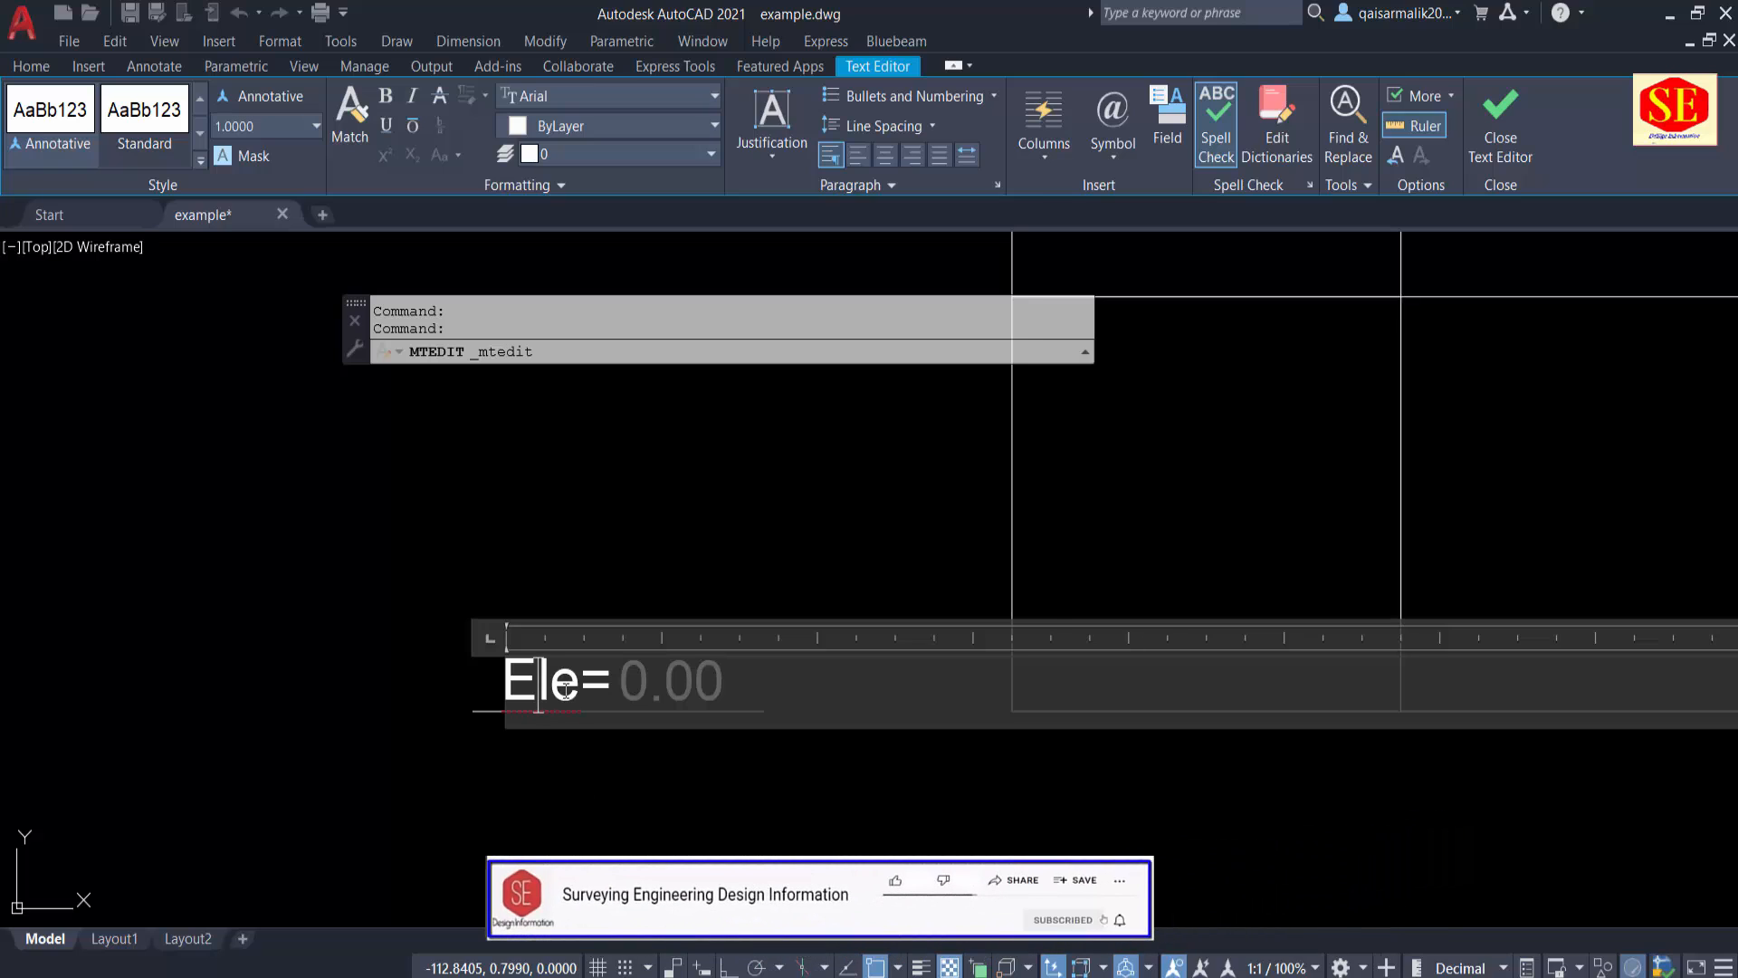
{"action": "key", "text": "BackSpace"}
{"action": "key", "text": "BackSpace"}
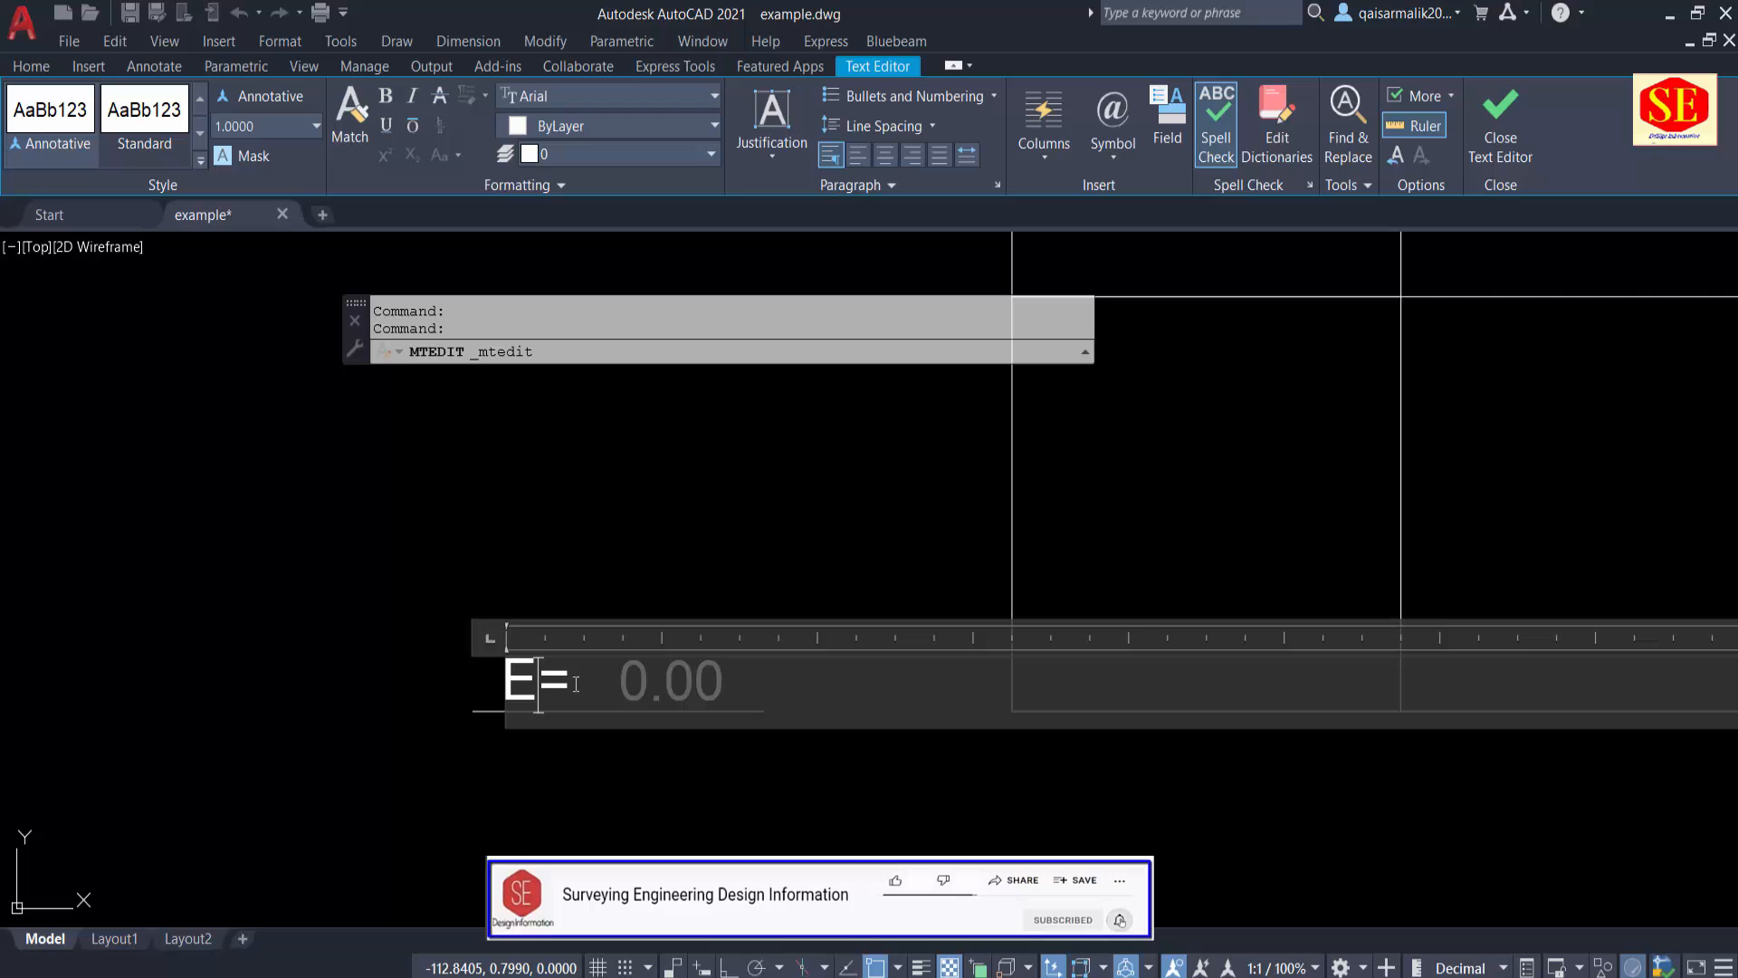
{"action": "type", "text": "L."}
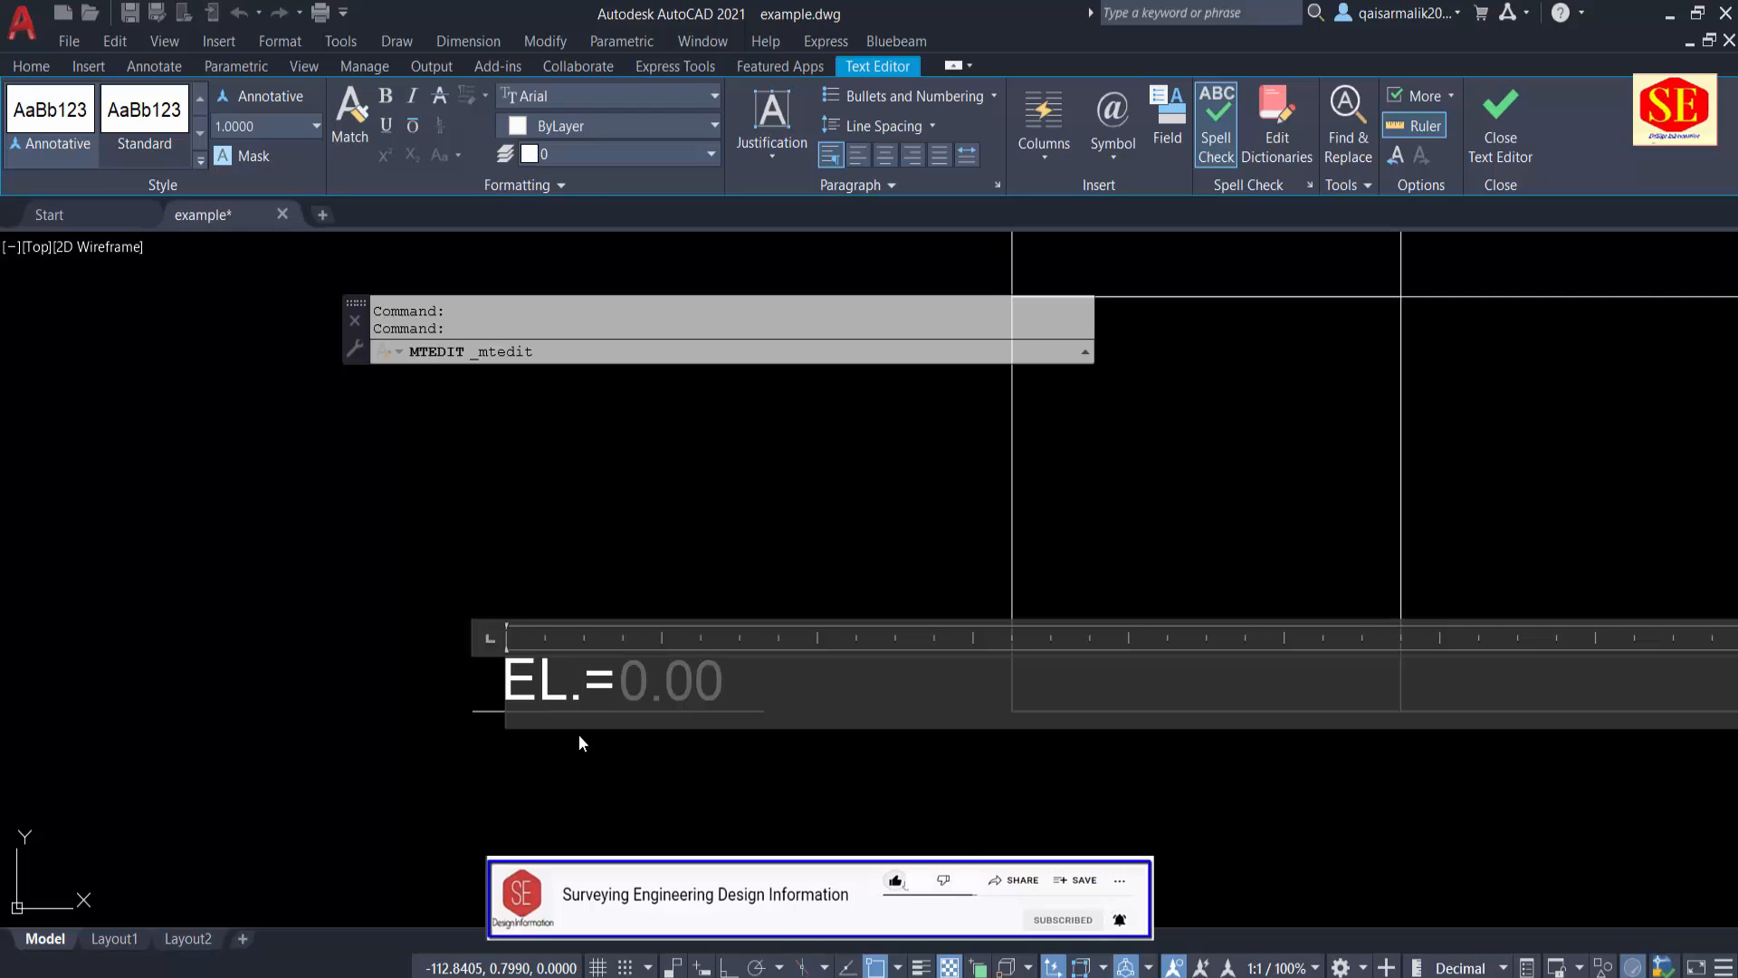
{"action": "key", "text": "Escape"}
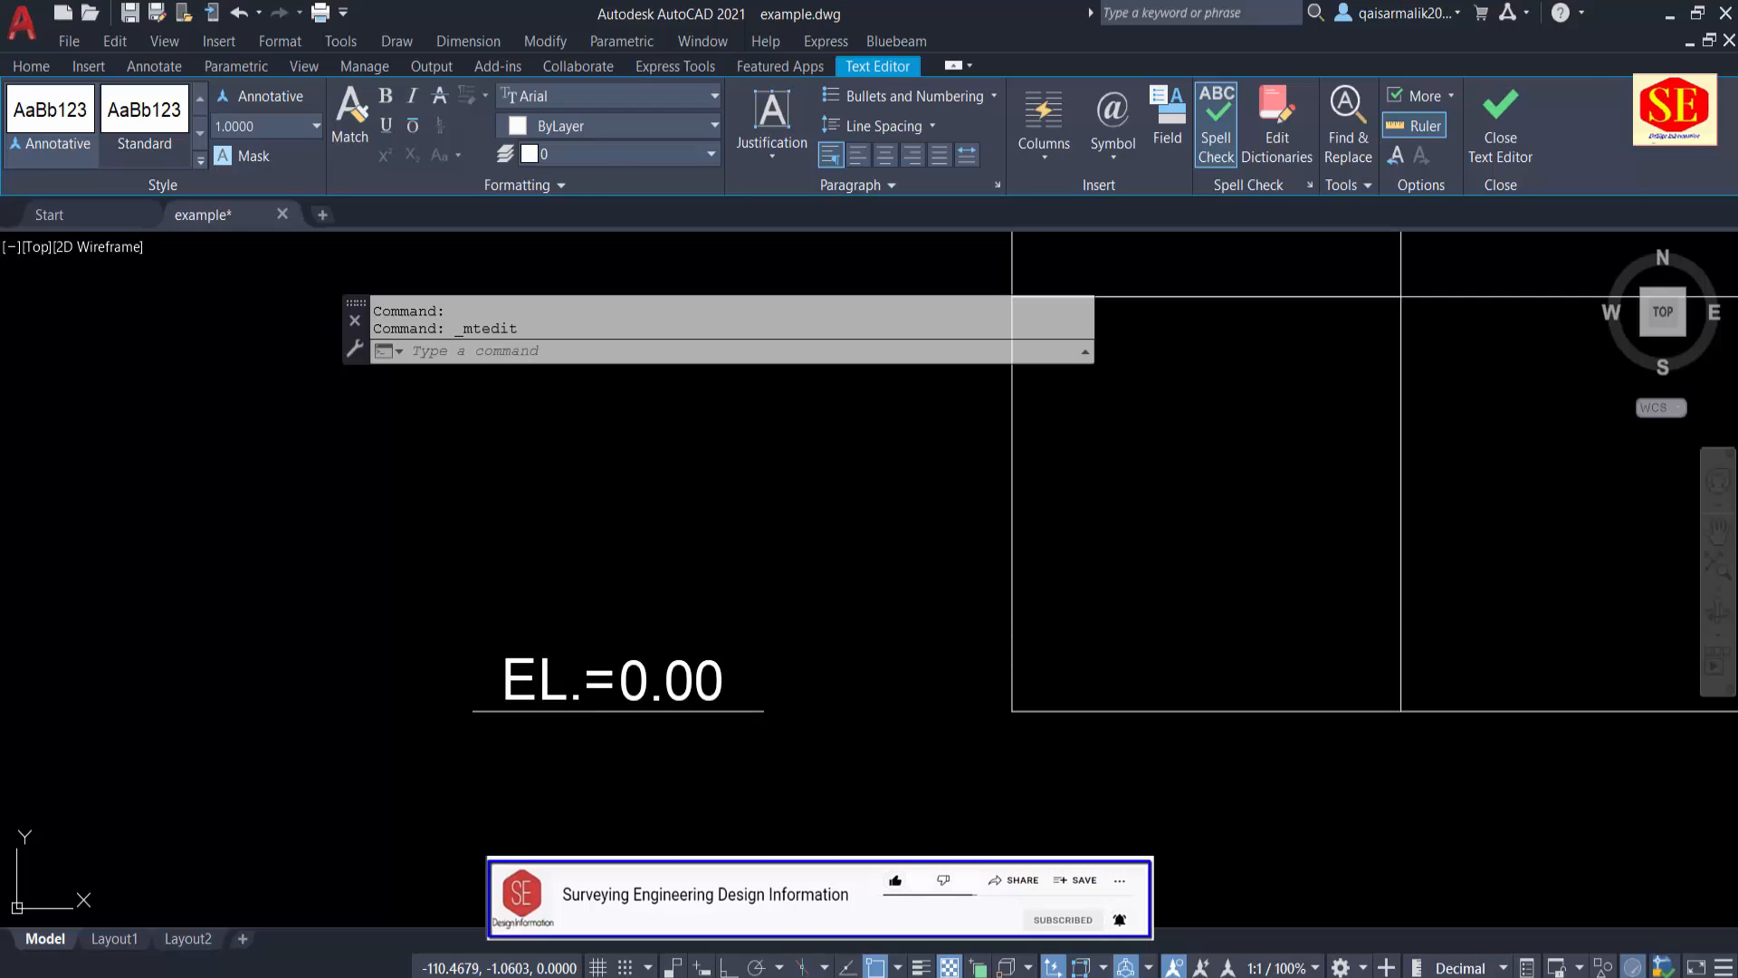
Step: Set the colour of the "EL.=" text to red
{"action": "scroll", "coordinate": [495, 617], "scroll_direction": "down", "scroll_amount": 3}
{"action": "scroll", "coordinate": [496, 617], "scroll_direction": "up", "scroll_amount": 4}
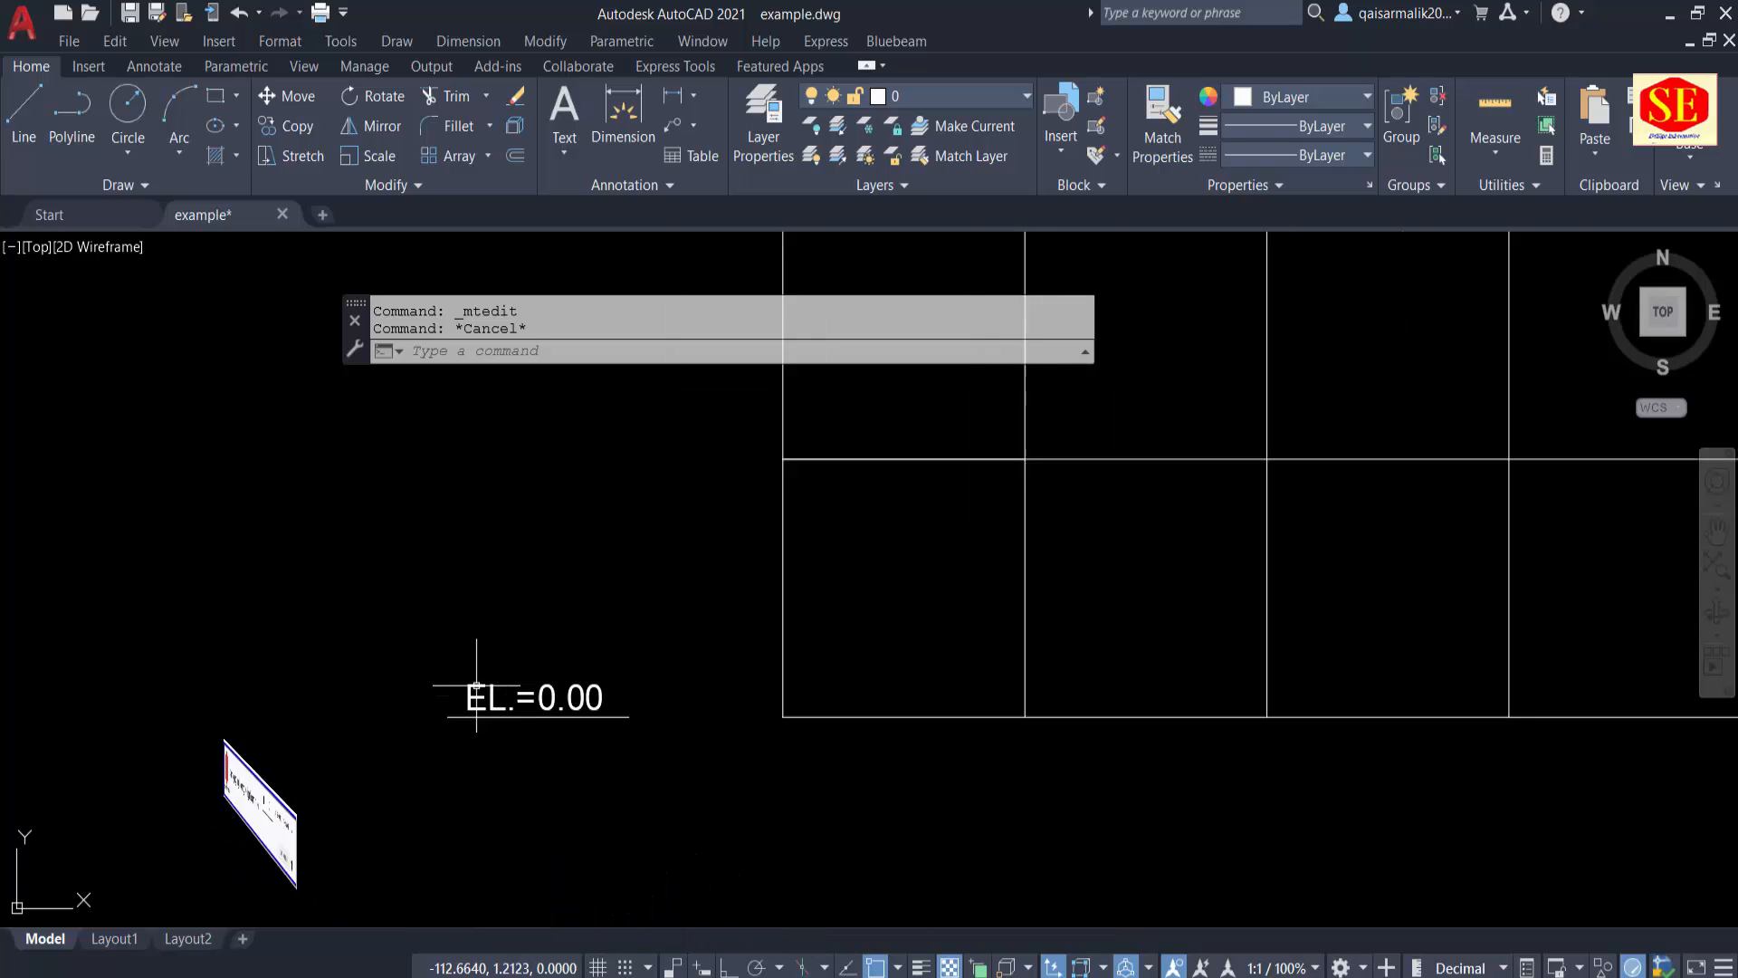
{"action": "left_click", "coordinate": [440, 680]}
{"action": "left_click", "coordinate": [489, 437]}
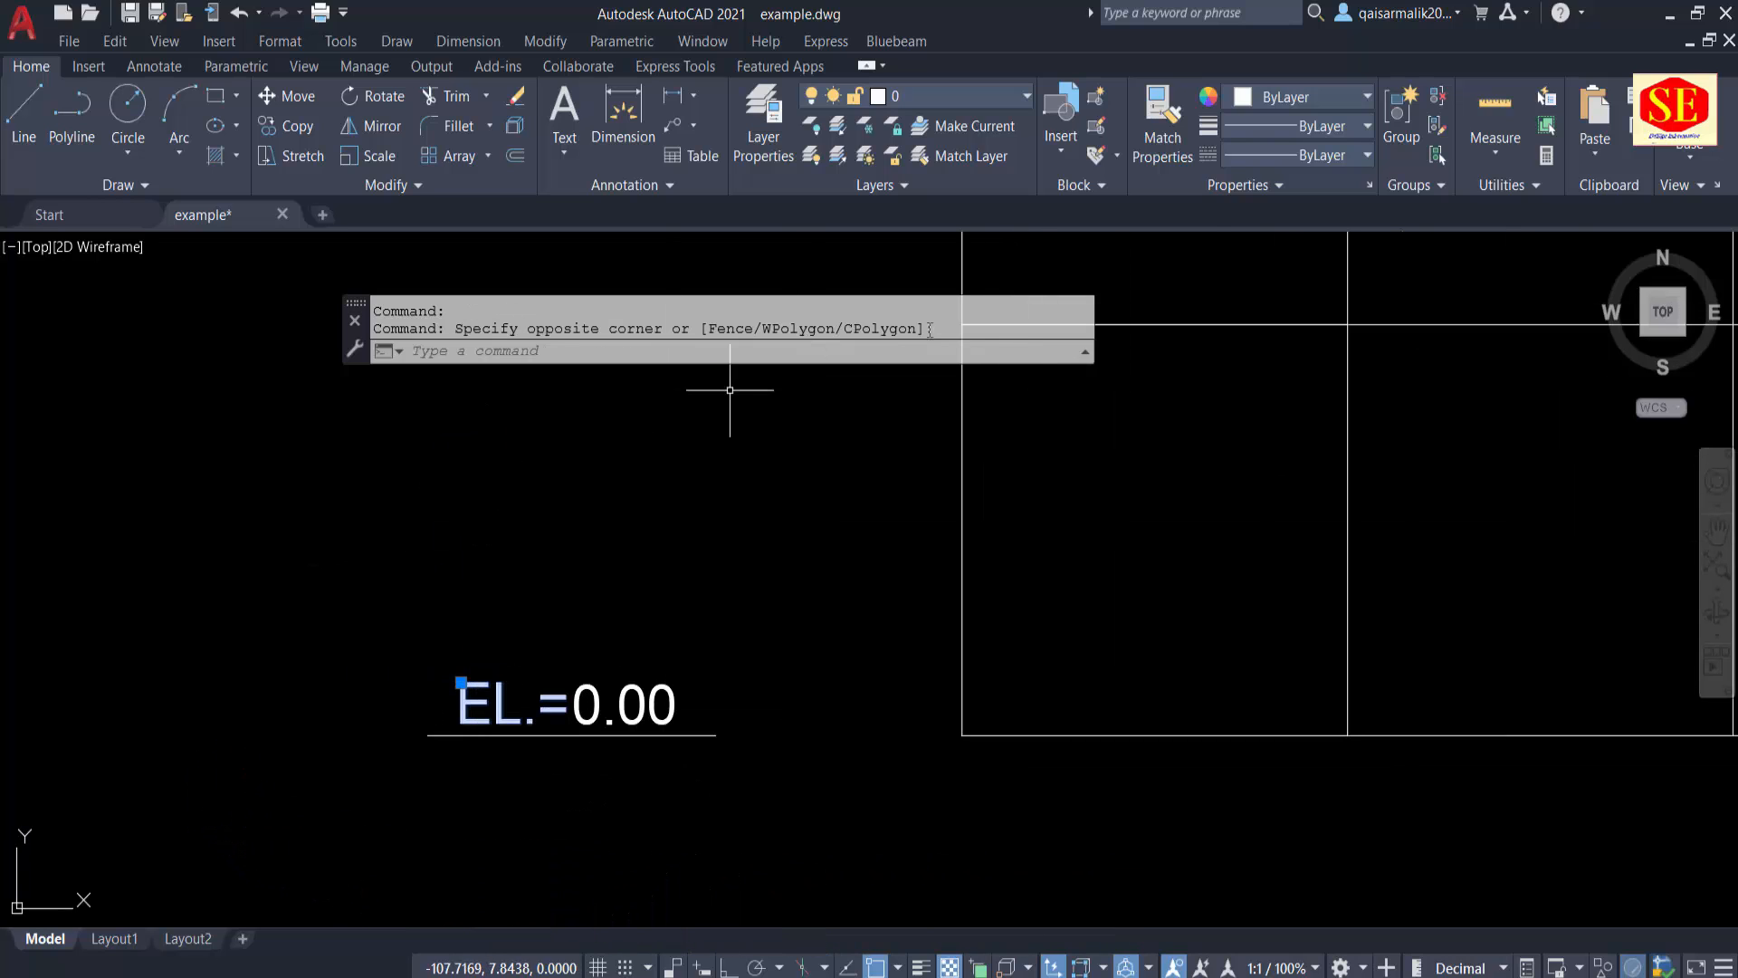
{"action": "left_click", "coordinate": [1284, 100]}
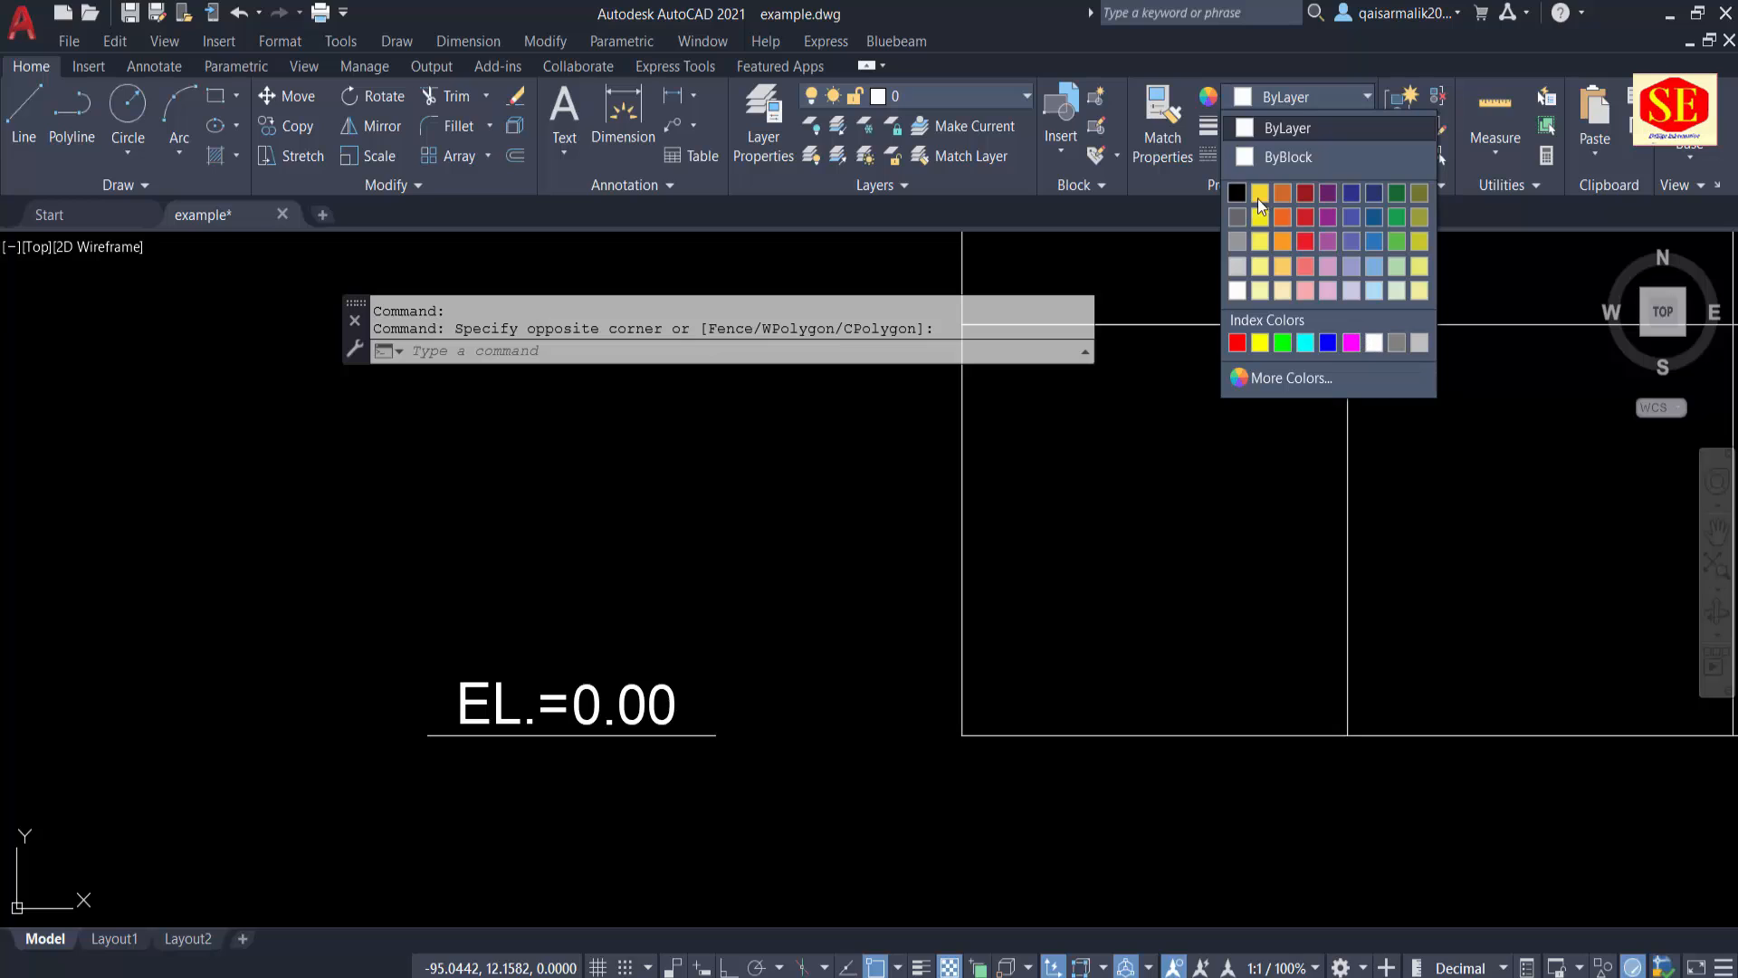
{"action": "left_click", "coordinate": [1237, 342]}
{"action": "key", "text": "Escape"}
{"action": "key", "text": "Escape"}
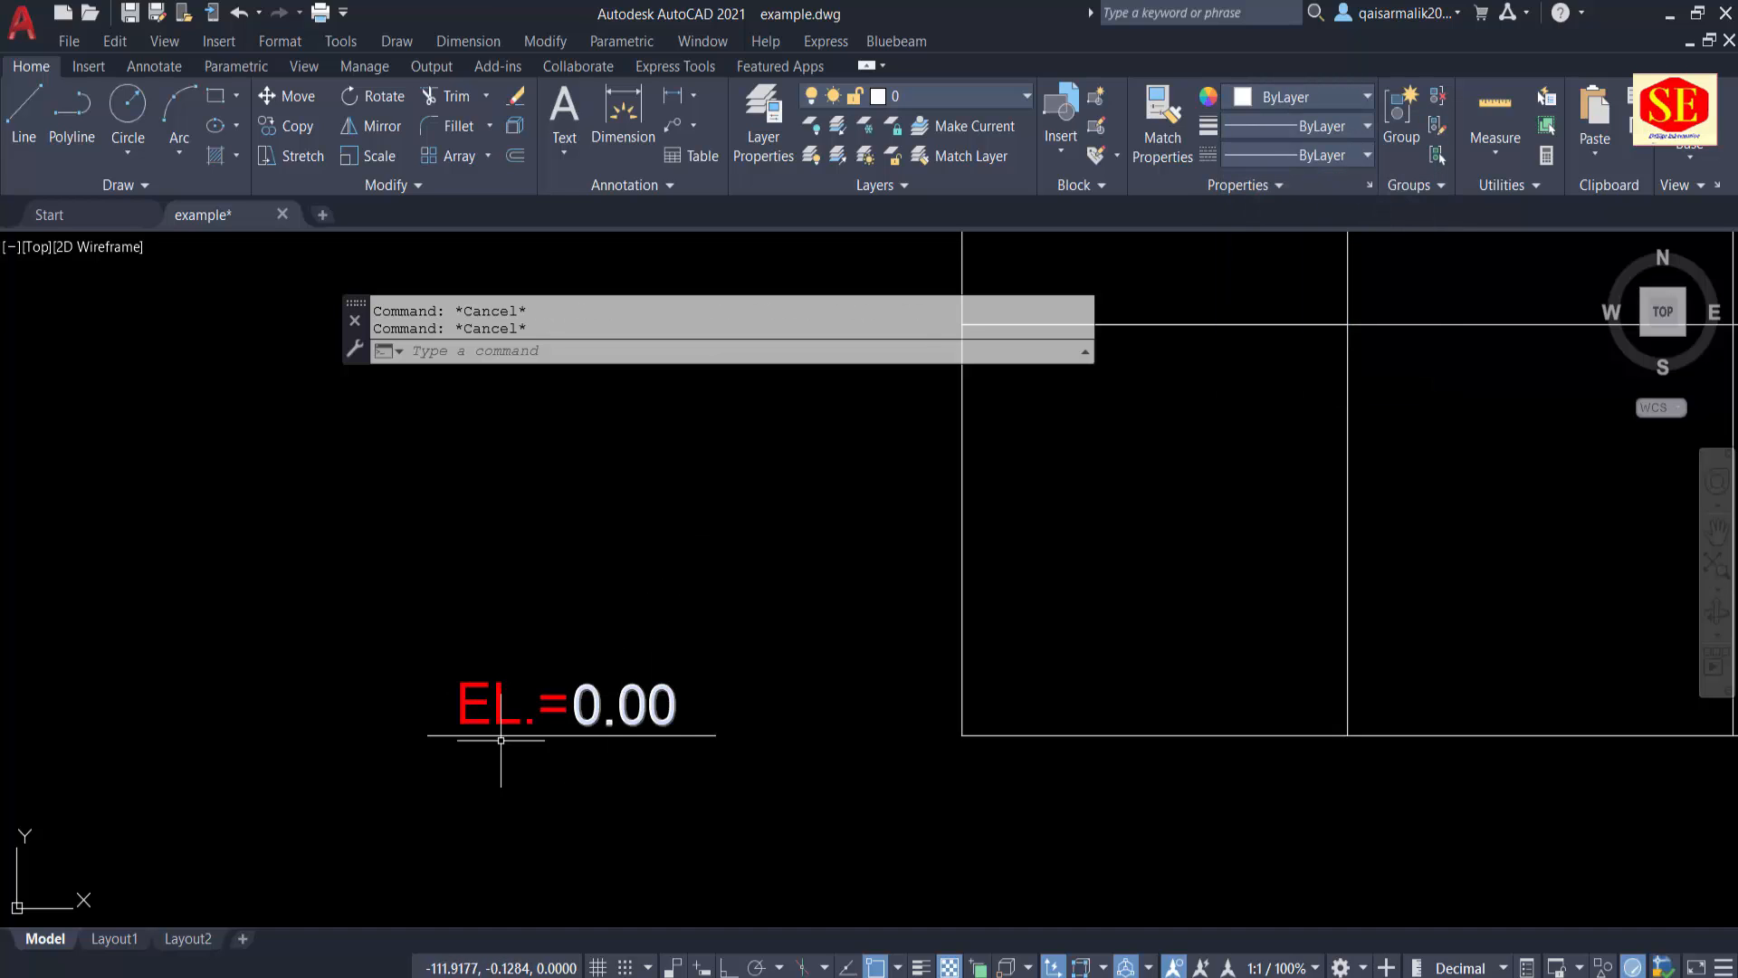
Step: Copy the tick with its "EL.=0.00" label upward as an 11-item array, spaced one 10-unit grid row apart from the grid's lower-left corner
{"action": "scroll", "coordinate": [697, 724], "scroll_direction": "down", "scroll_amount": 3}
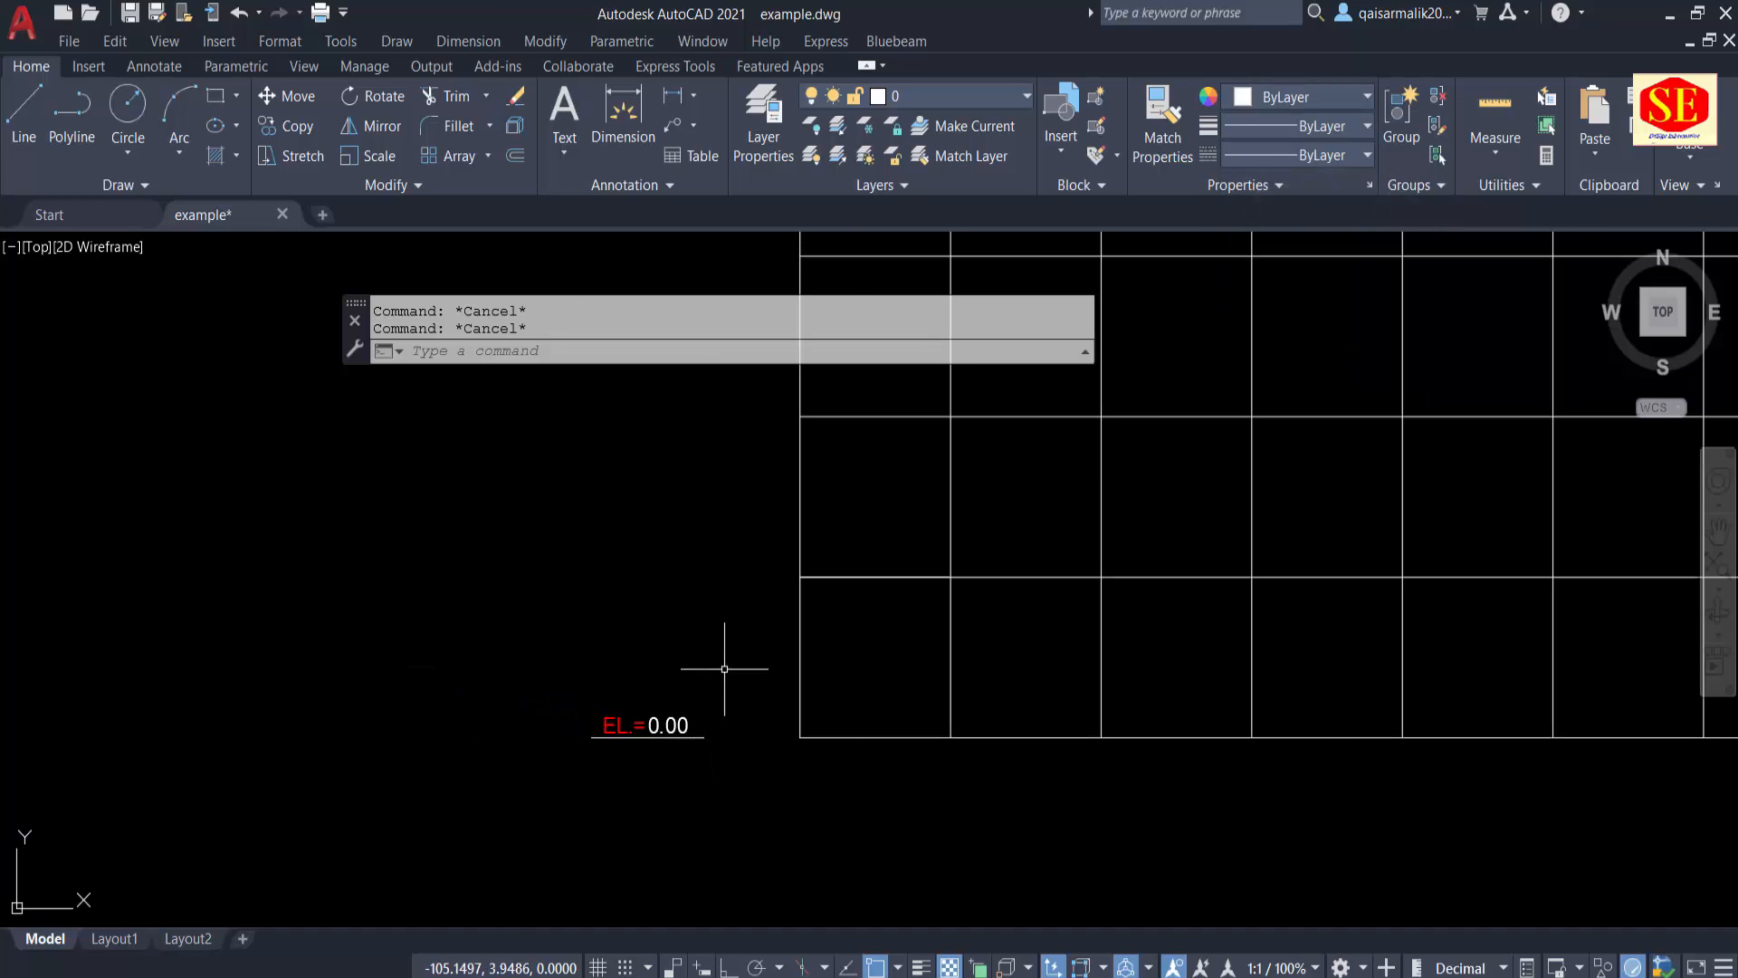
{"action": "middle_click_drag", "start_coordinate": [725, 669], "coordinate": [719, 706]}
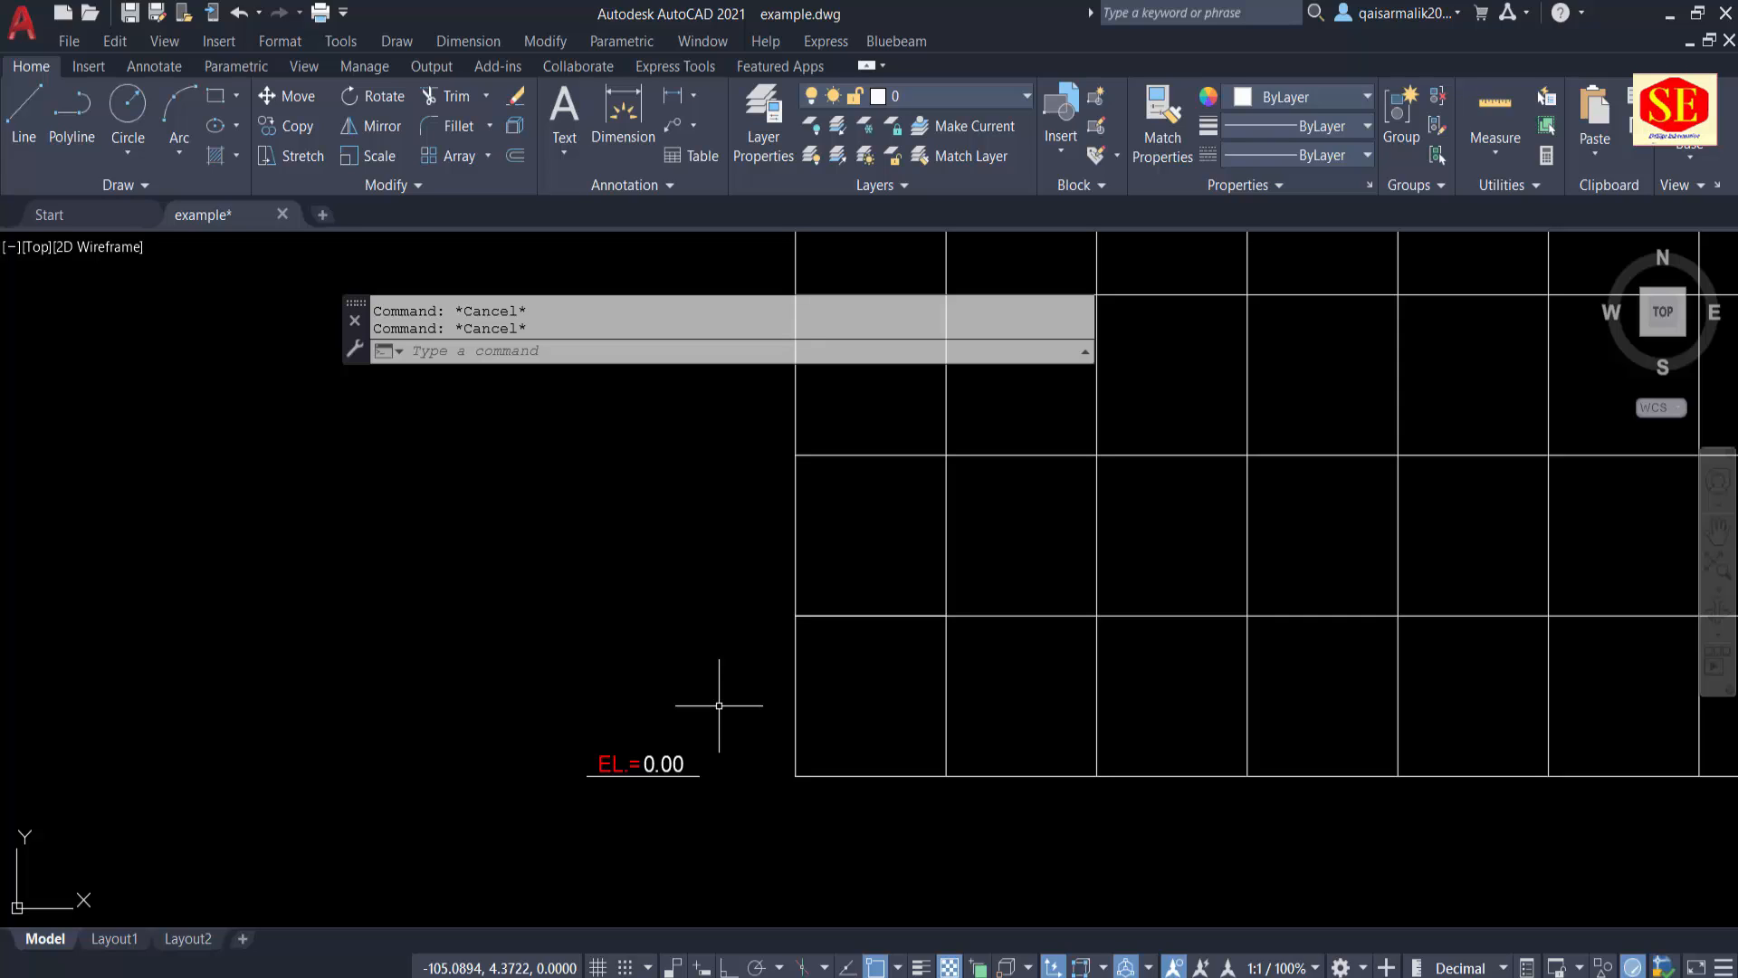
{"action": "type", "text": "a"}
{"action": "key", "text": "BackSpace"}
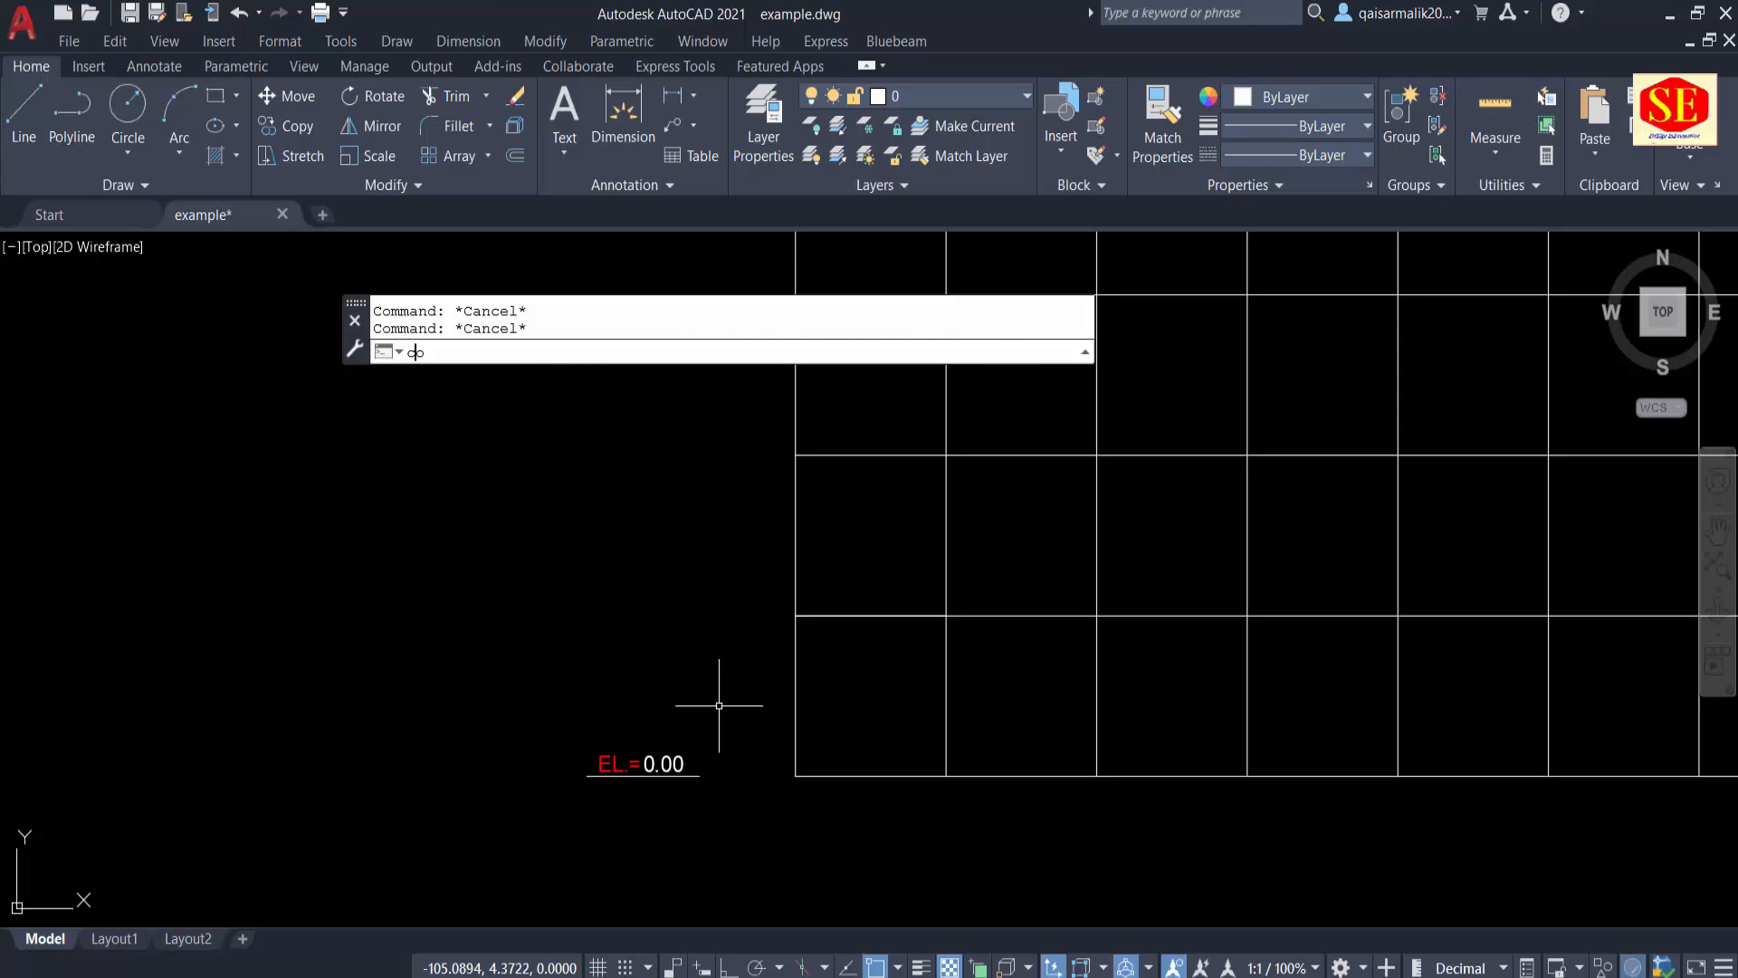
{"action": "type", "text": "co"}
{"action": "key", "text": "Return"}
{"action": "left_click", "coordinate": [670, 679]}
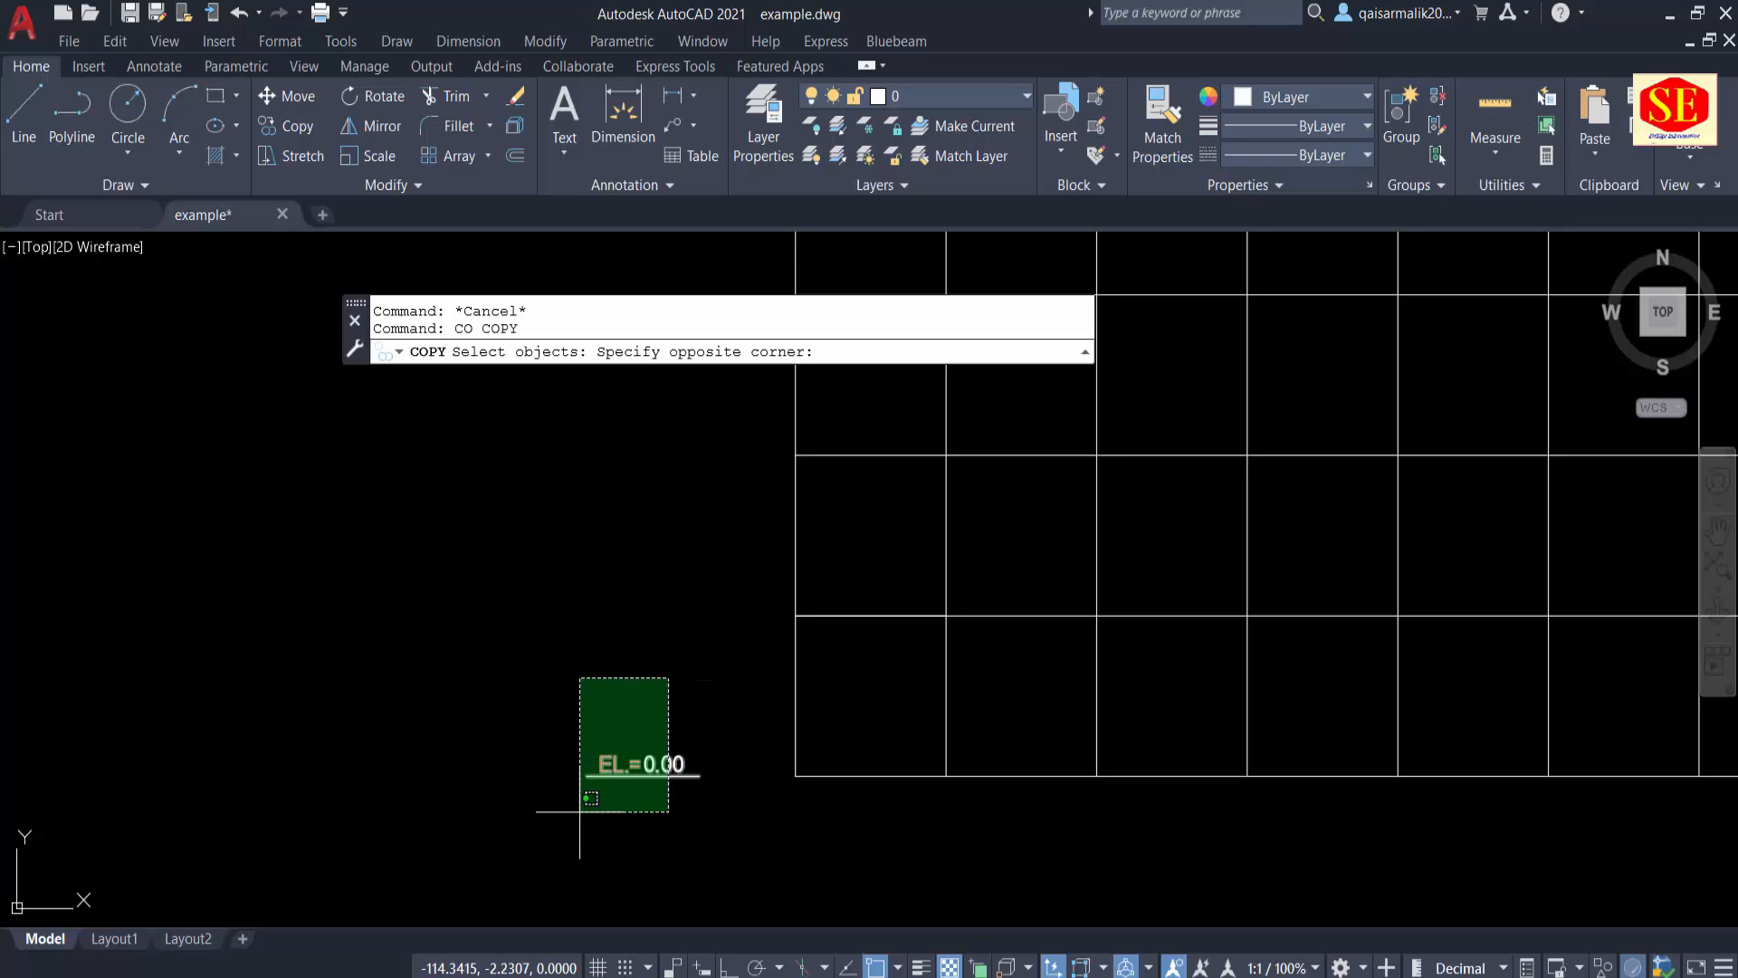
{"action": "left_click", "coordinate": [581, 802]}
{"action": "key", "text": "Return"}
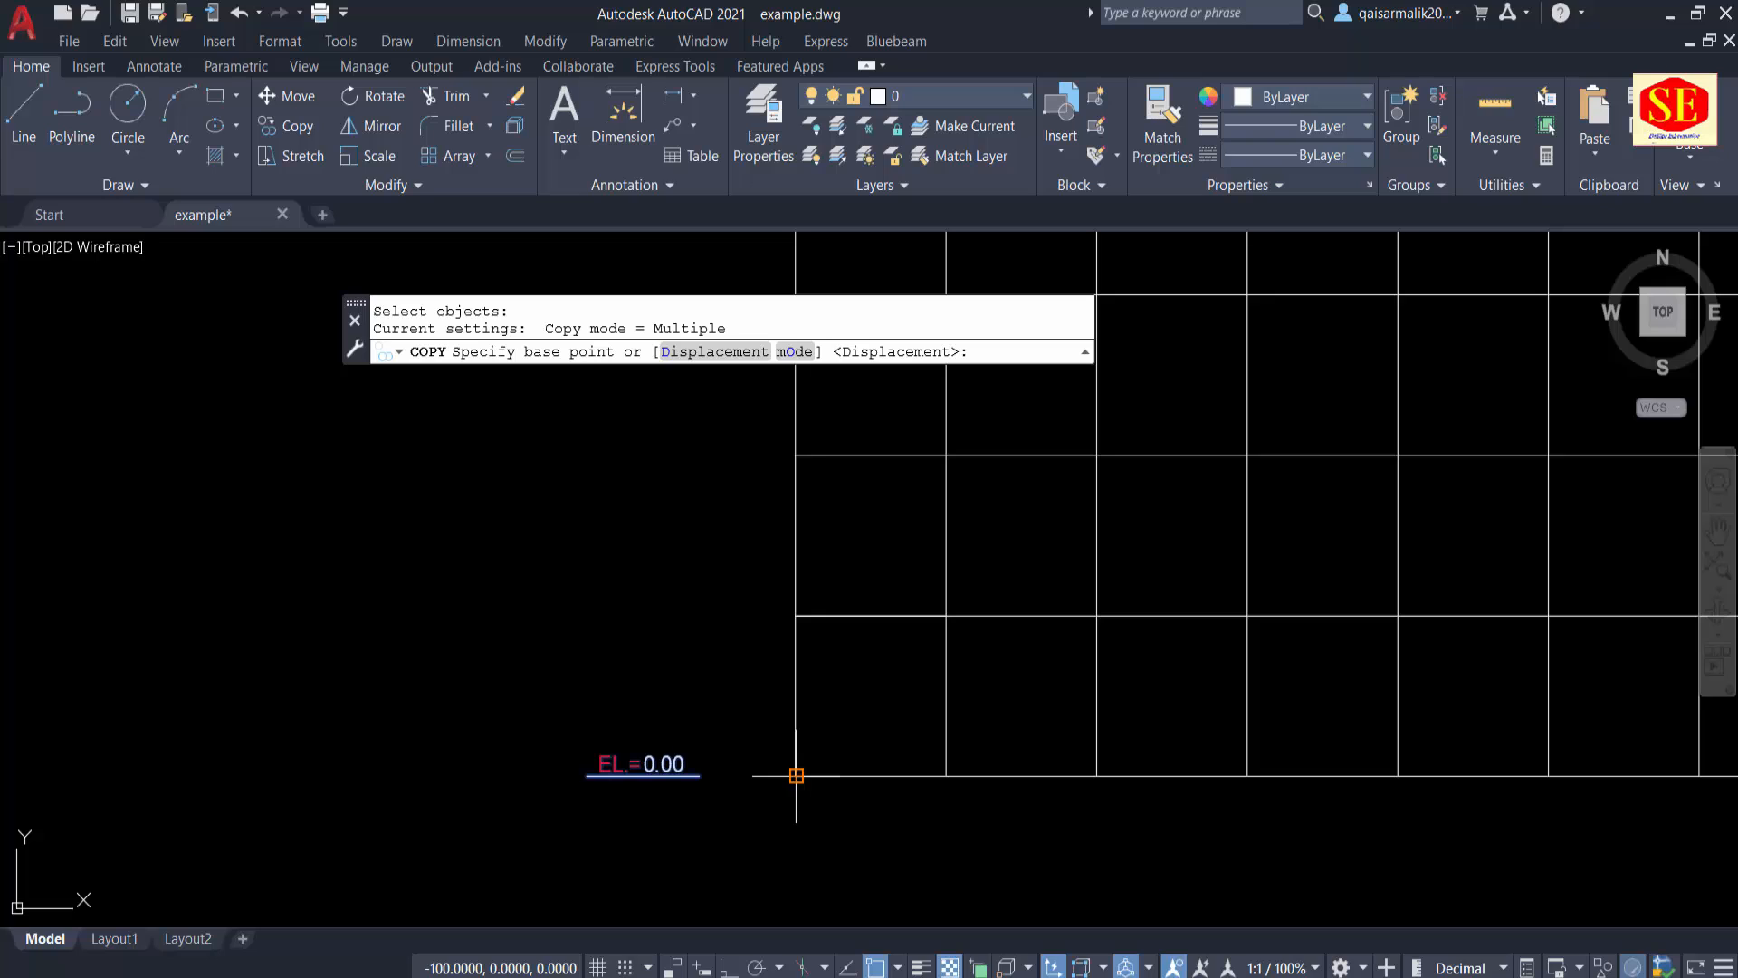
{"action": "left_click", "coordinate": [796, 775]}
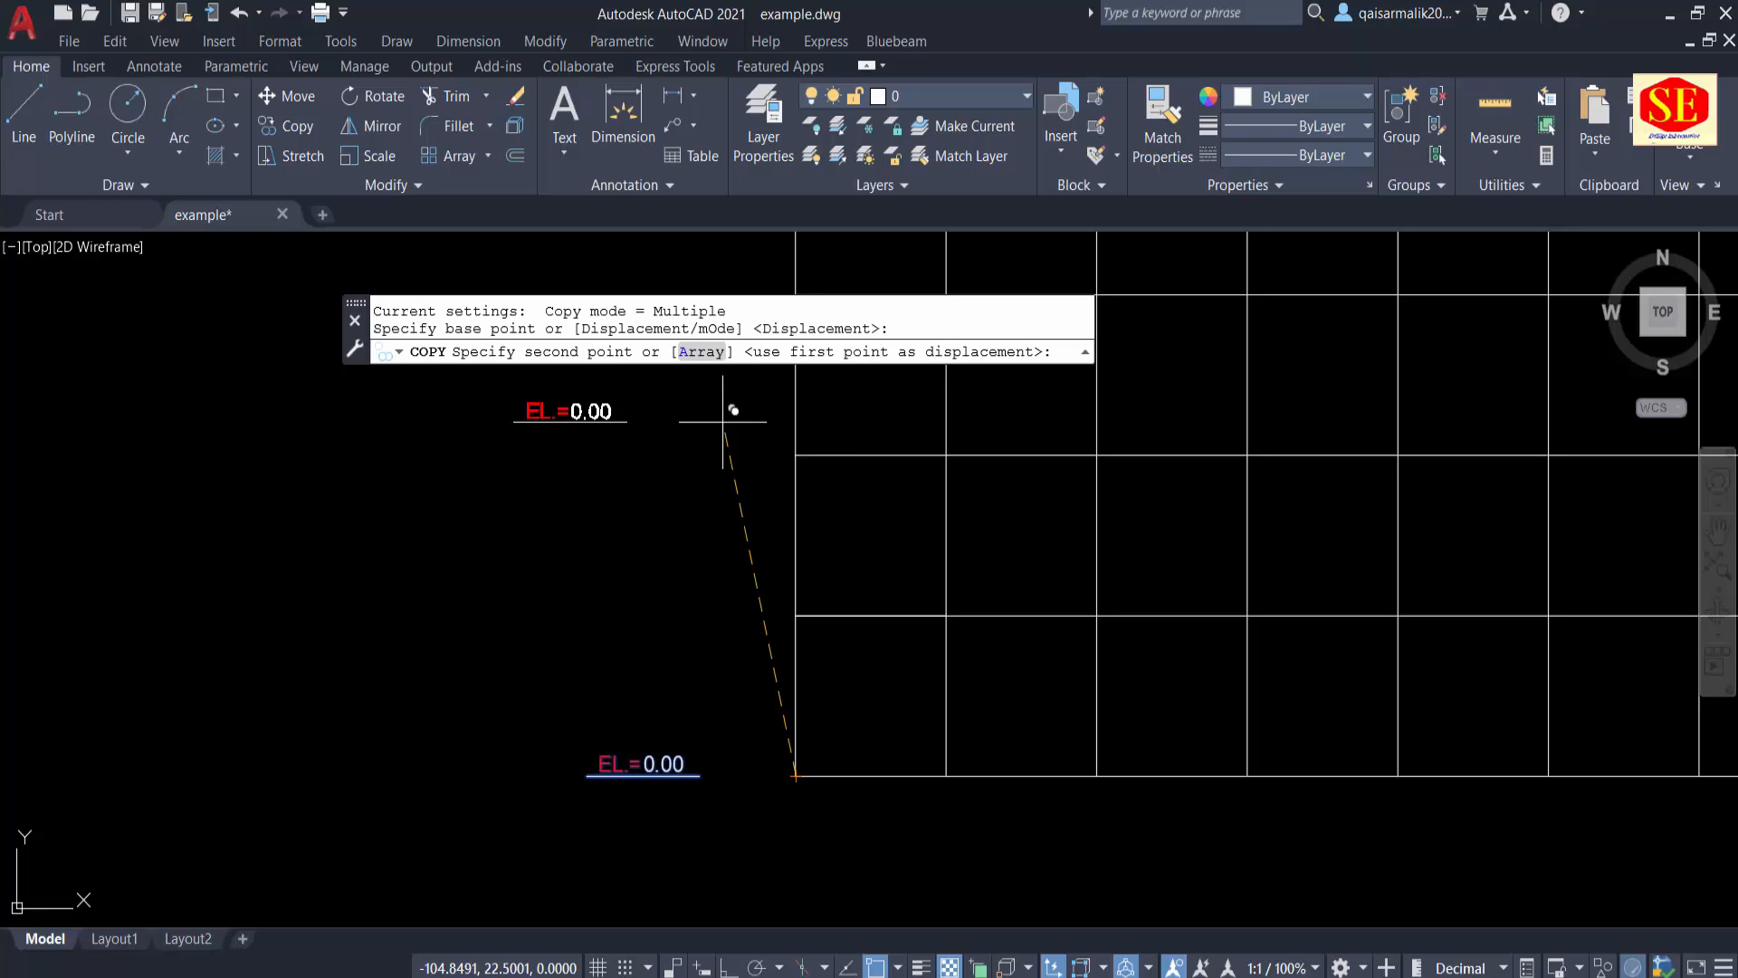
{"action": "left_click", "coordinate": [709, 351]}
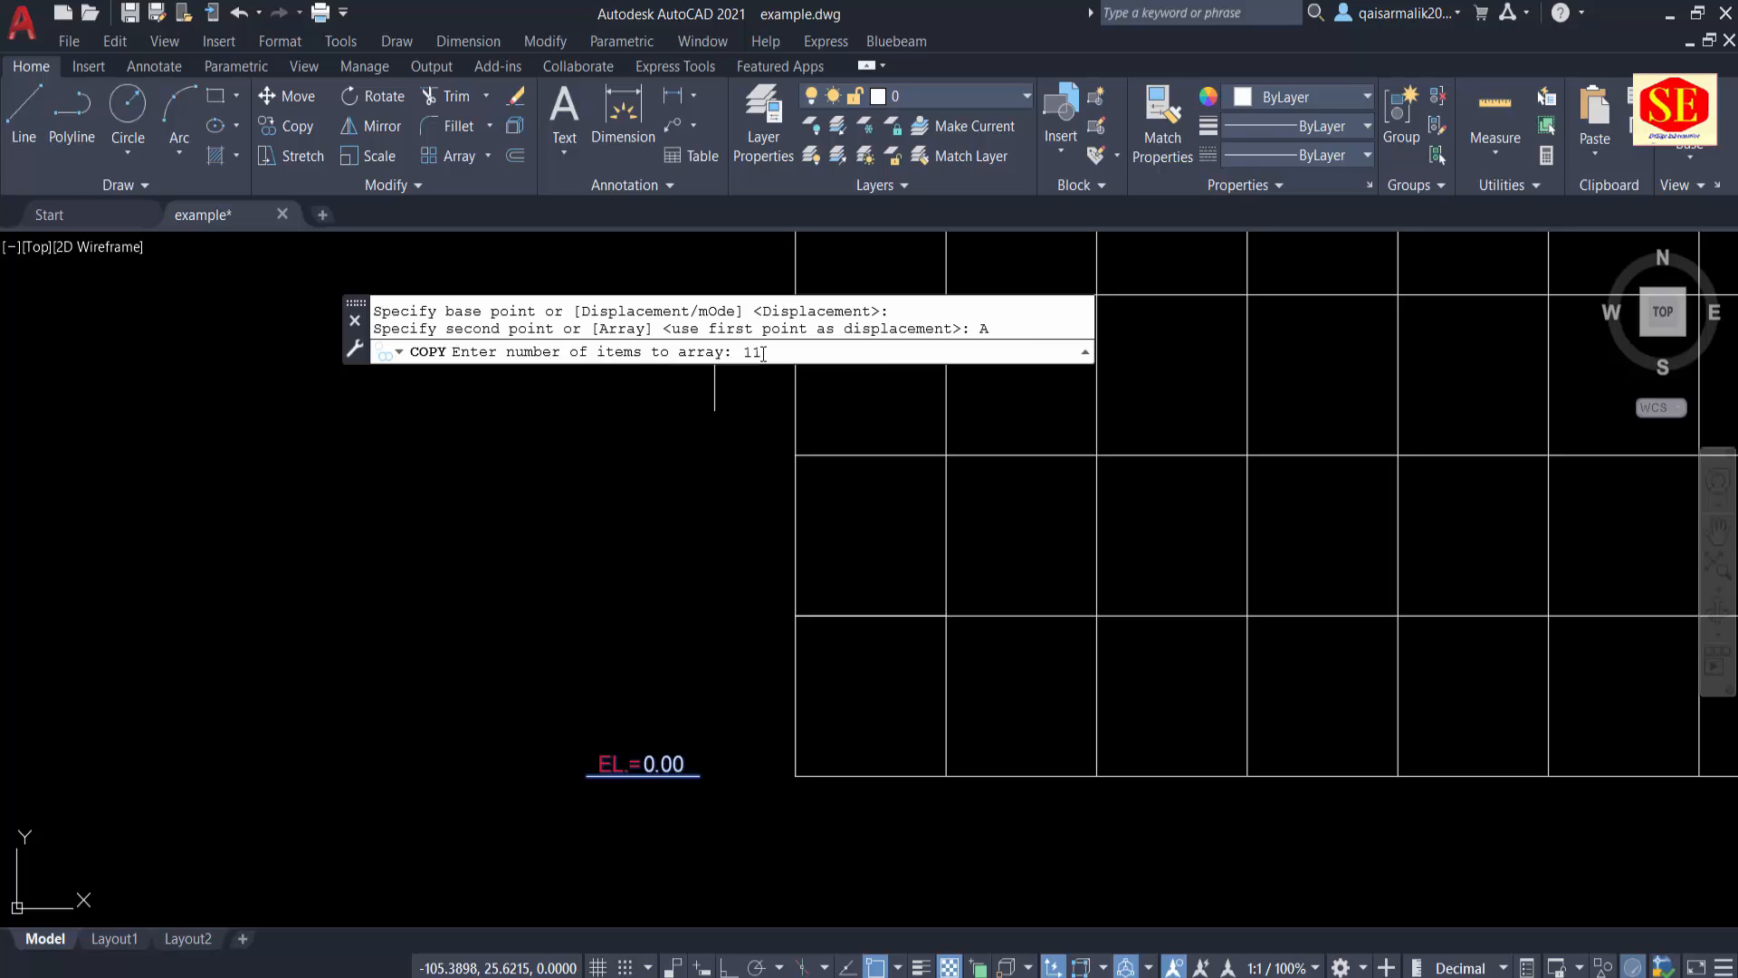
{"action": "key", "text": "Return"}
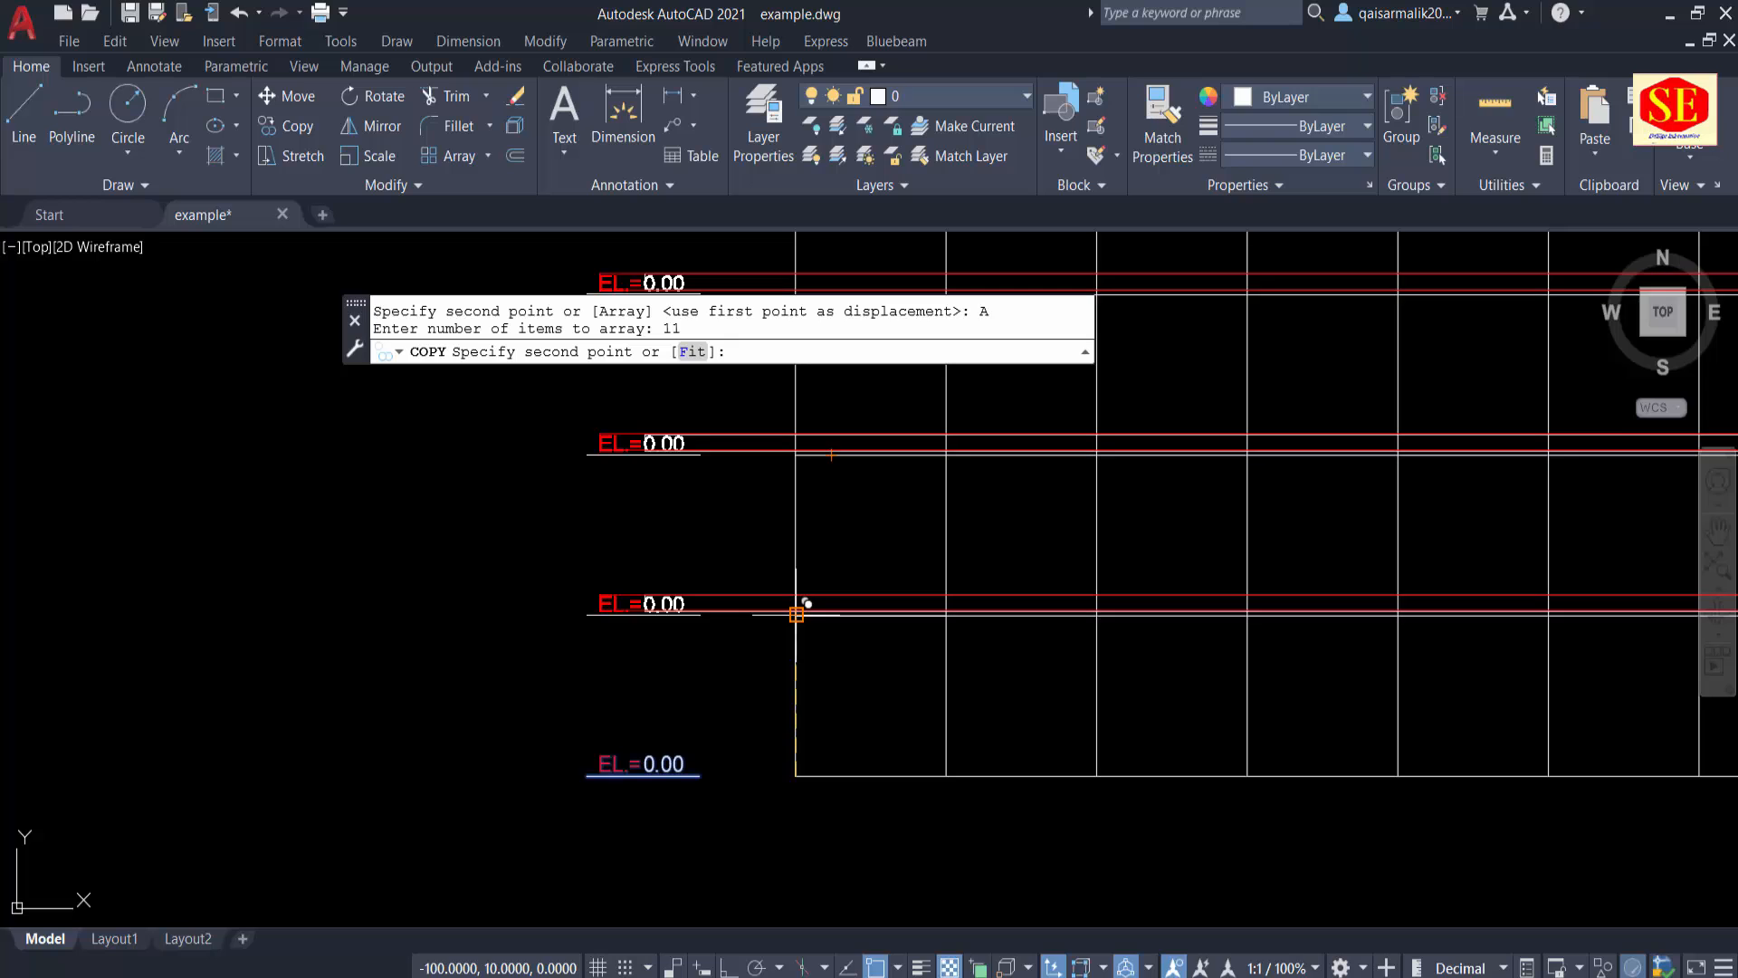
{"action": "left_click", "coordinate": [797, 615]}
{"action": "right_click", "coordinate": [798, 612]}
{"action": "left_click", "coordinate": [834, 627]}
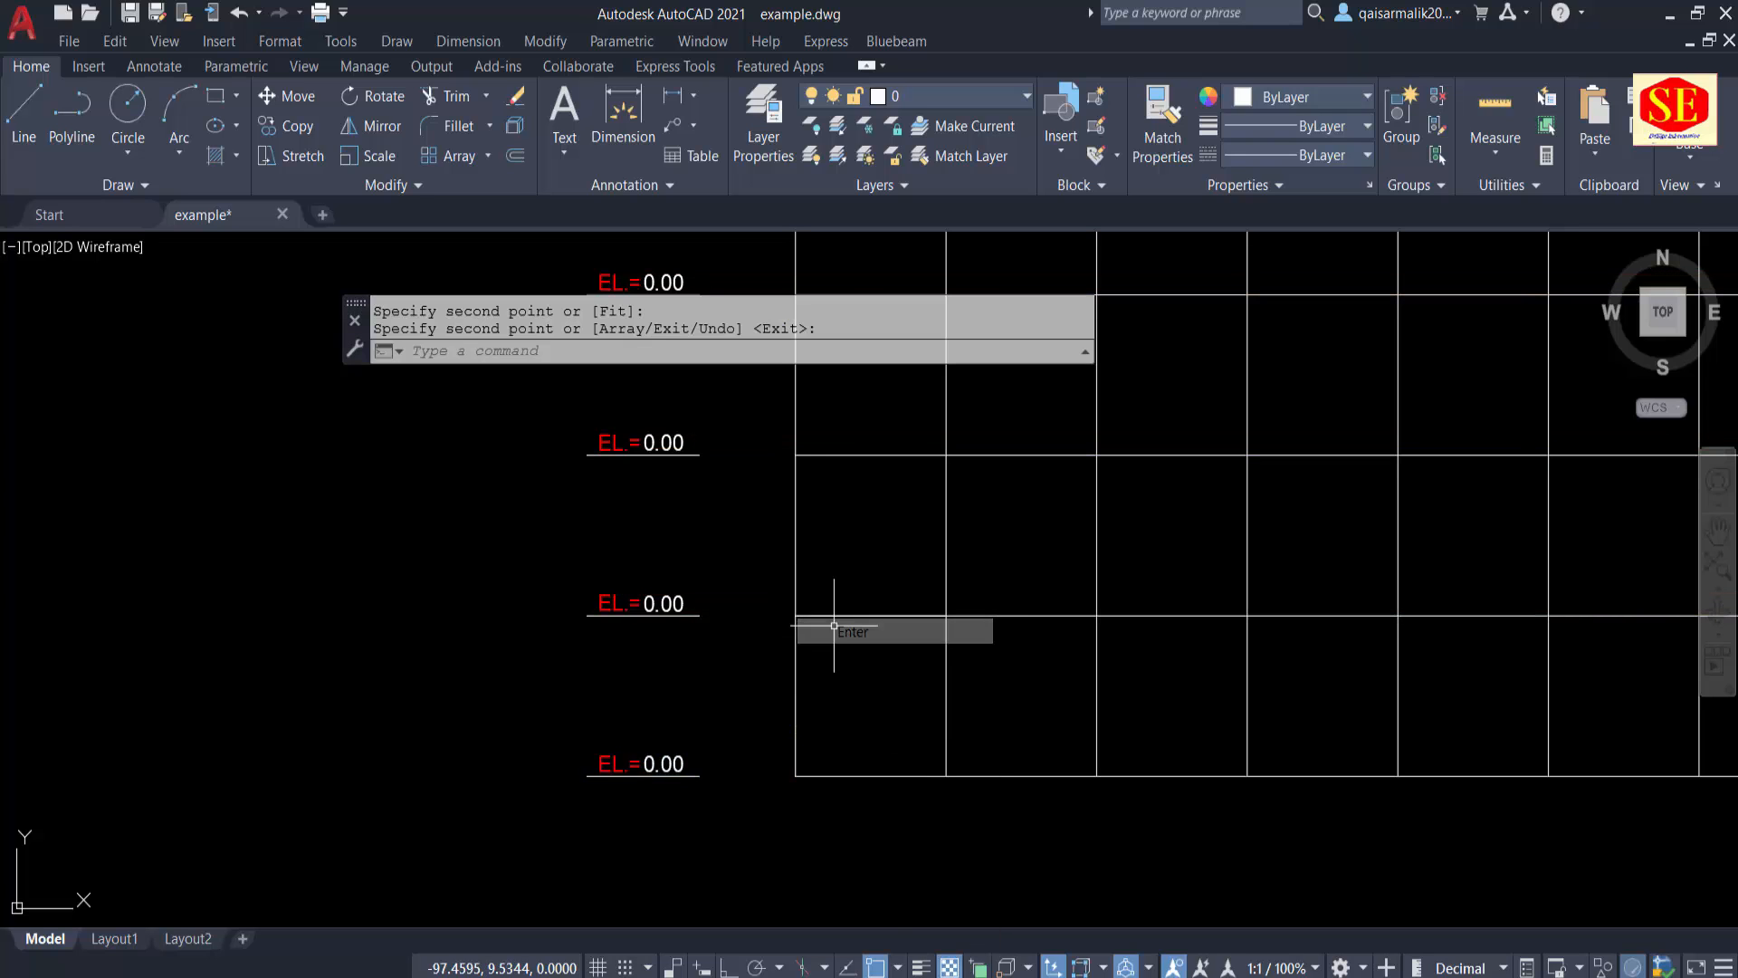
{"action": "scroll", "coordinate": [697, 611], "scroll_direction": "down", "scroll_amount": 5}
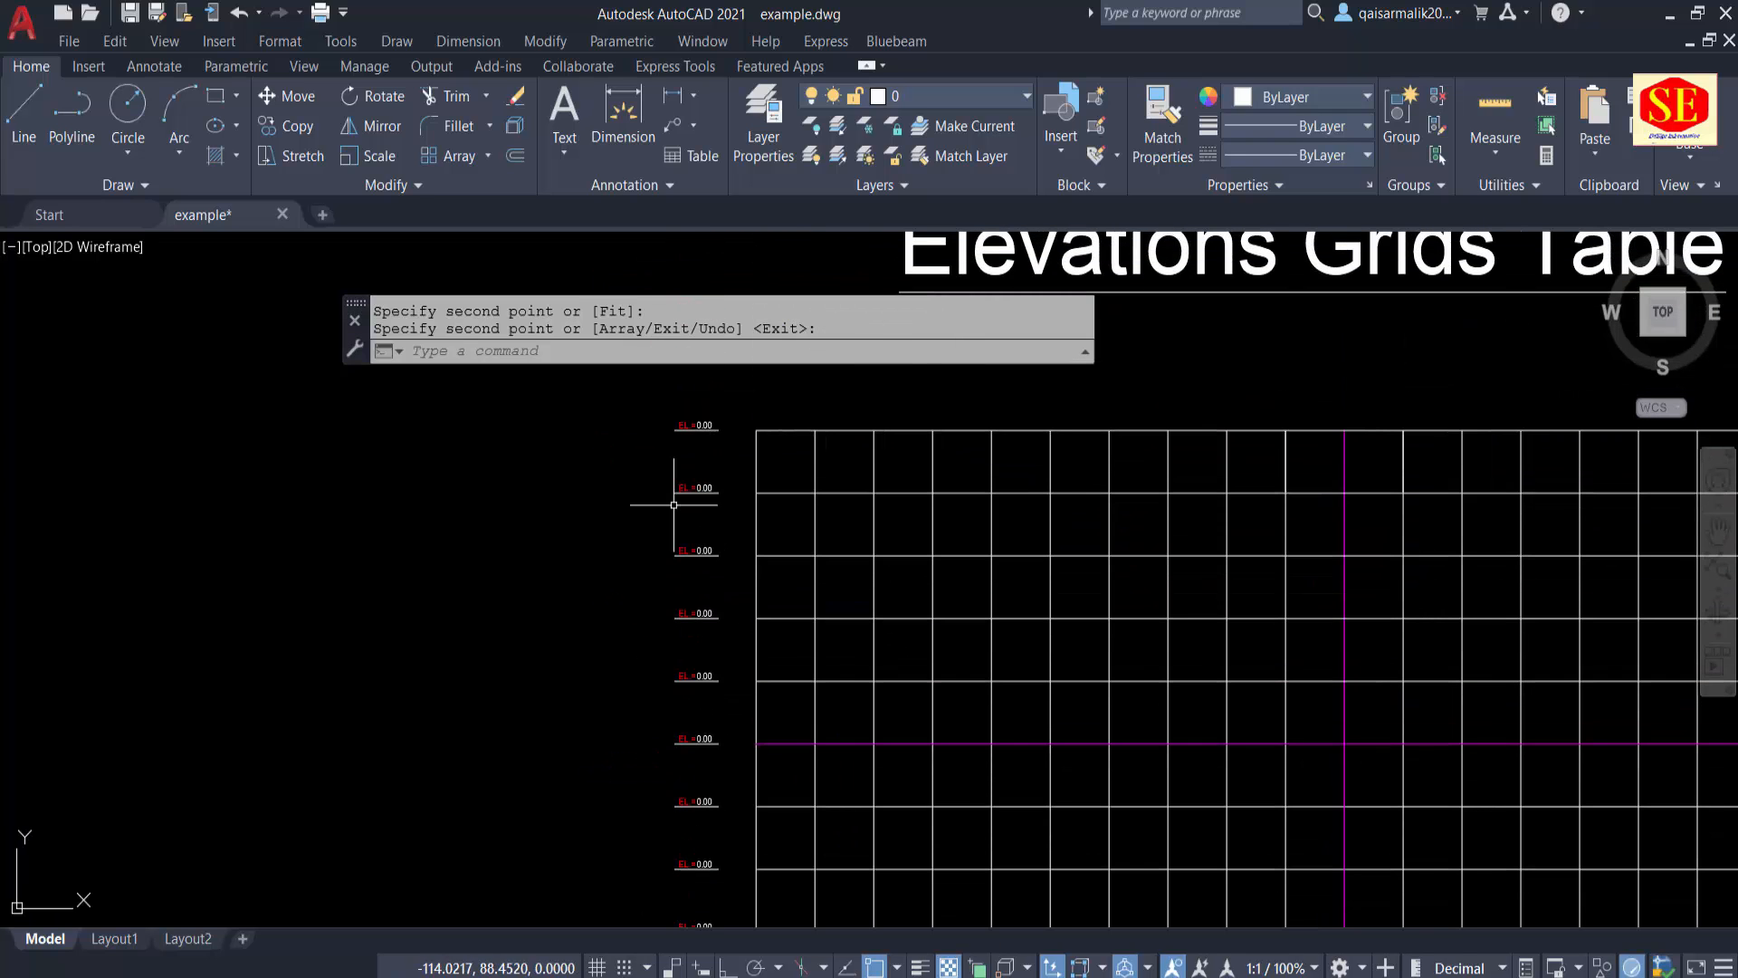
Step: Save the drawing with the completed column of elevation labels
{"action": "middle_click_drag", "start_coordinate": [696, 543], "coordinate": [433, 686]}
{"action": "scroll", "coordinate": [406, 531], "scroll_direction": "up", "scroll_amount": 2}
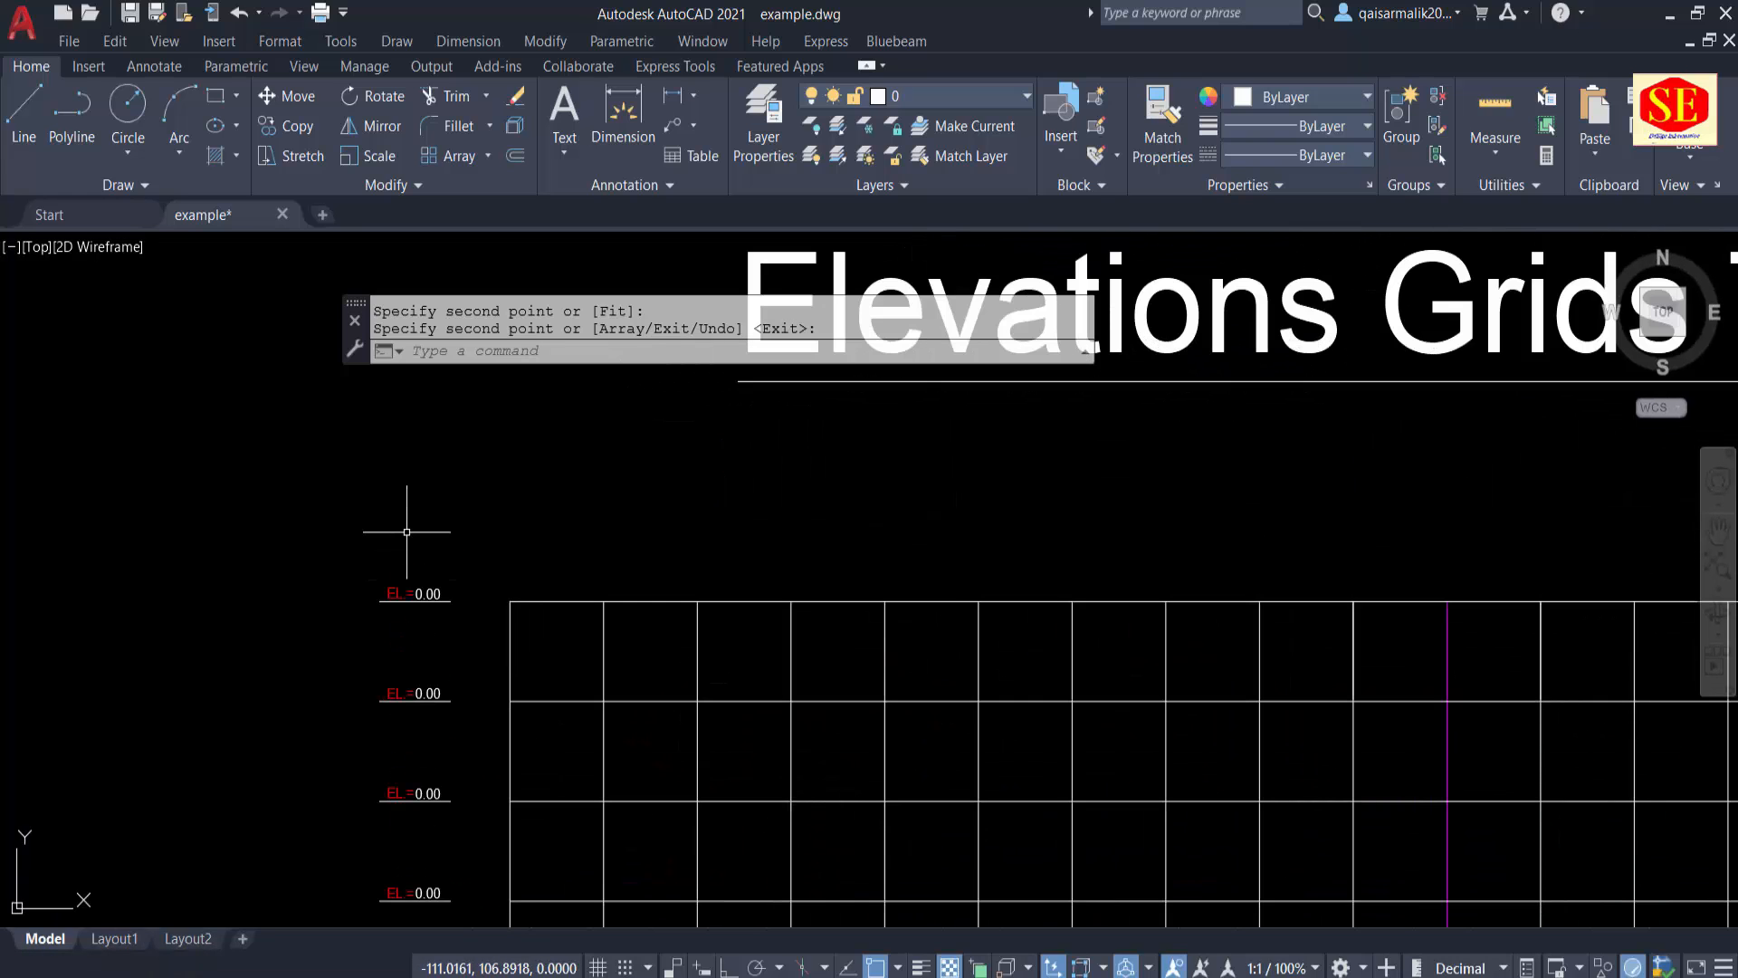
{"action": "key", "text": "Escape"}
{"action": "scroll", "coordinate": [498, 610], "scroll_direction": "down", "scroll_amount": 4}
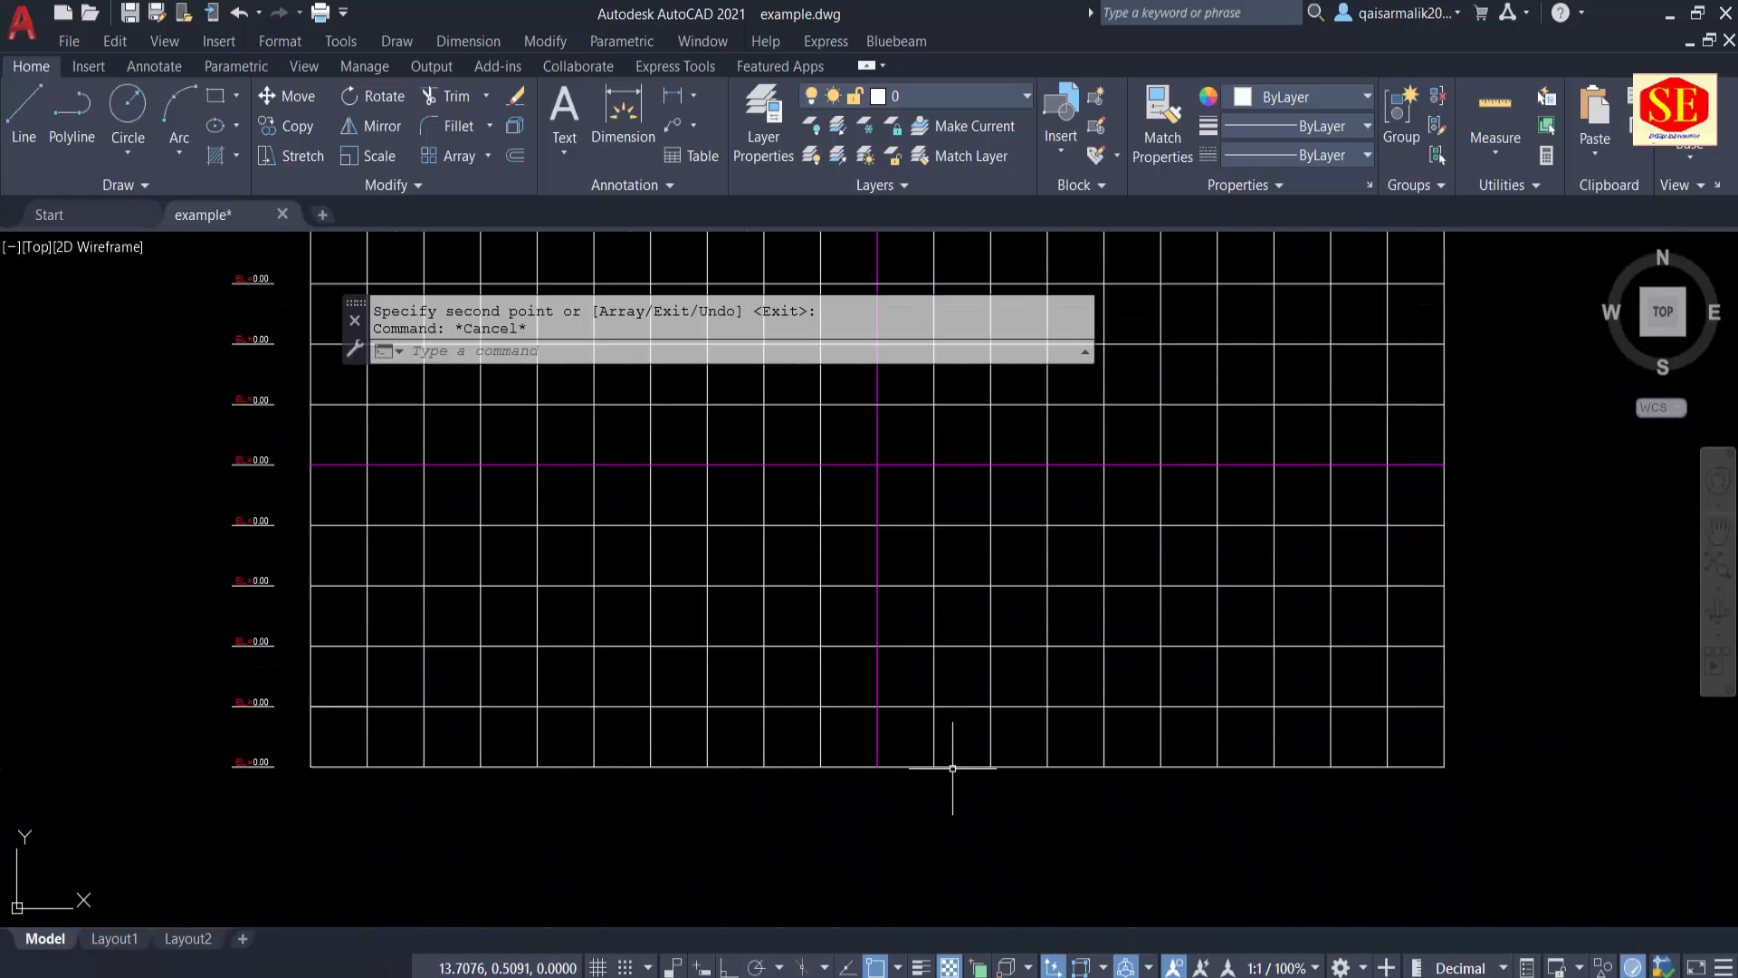
{"action": "key", "text": "Escape"}
{"action": "key", "text": "ctrl+s"}
{"action": "key", "text": "Escape"}
Step: Copy the "0.00" text from the lowest elevation label to just below the bottom end of the vertical magenta centre line
{"action": "middle_click_drag", "start_coordinate": [263, 824], "coordinate": [243, 829]}
{"action": "scroll", "coordinate": [211, 815], "scroll_direction": "up", "scroll_amount": 4}
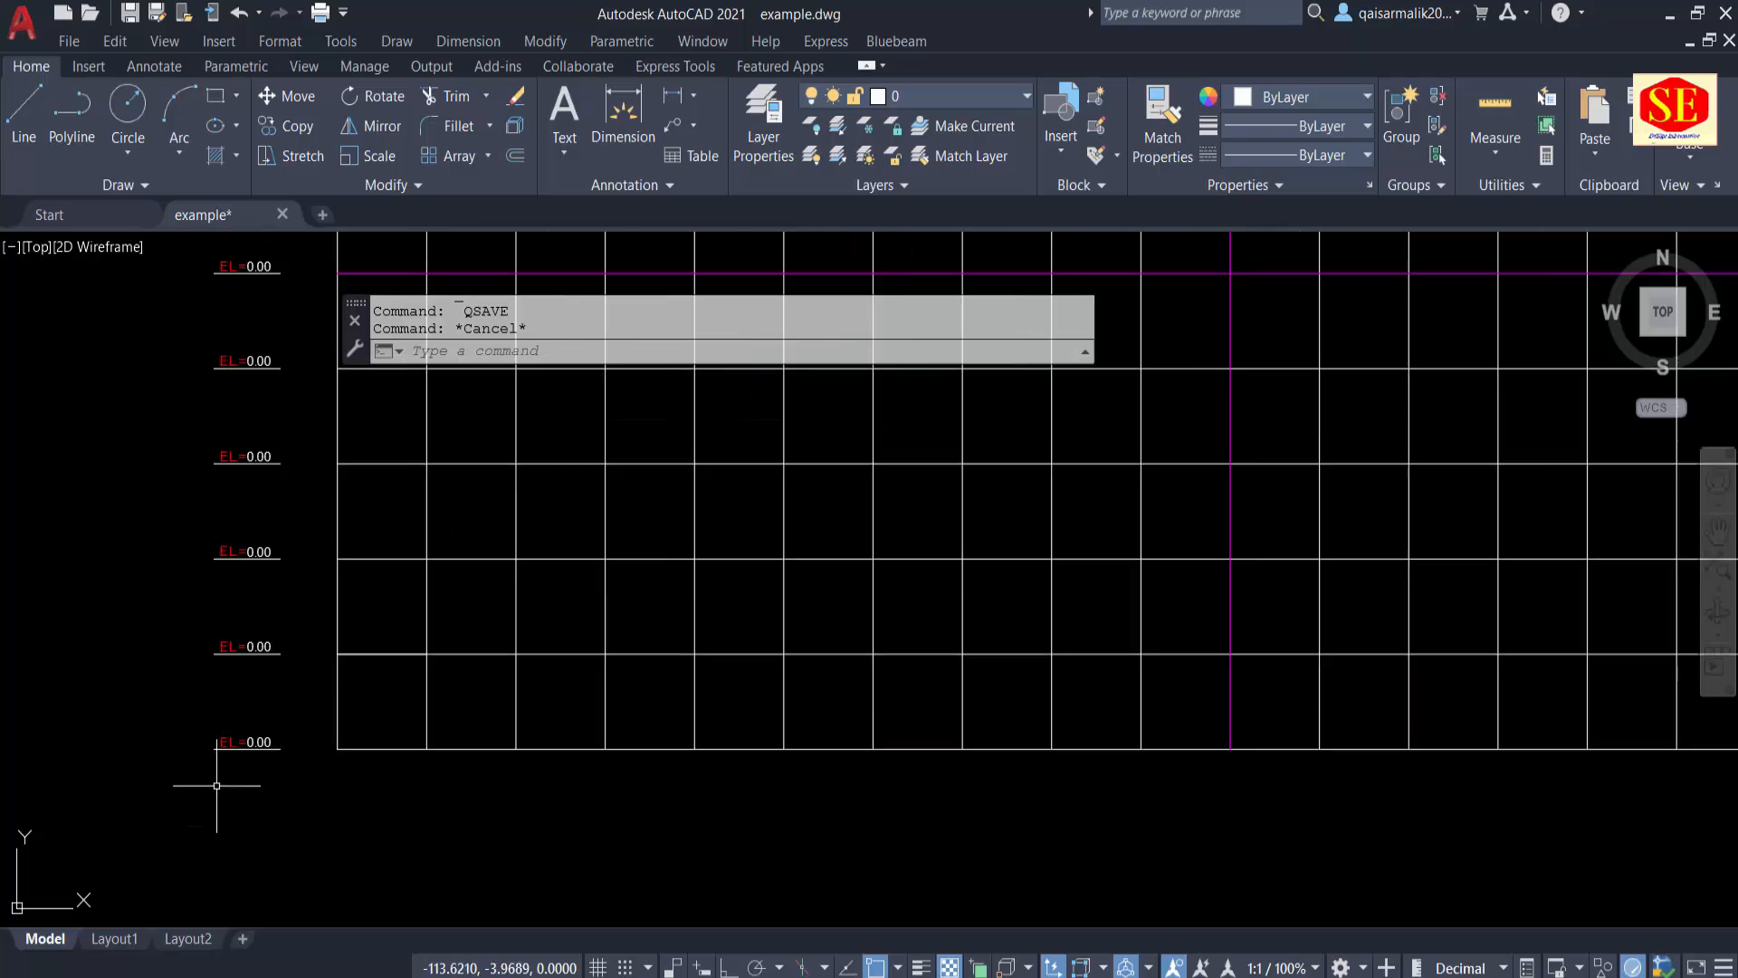
{"action": "type", "text": "CO"}
{"action": "key", "text": "Return"}
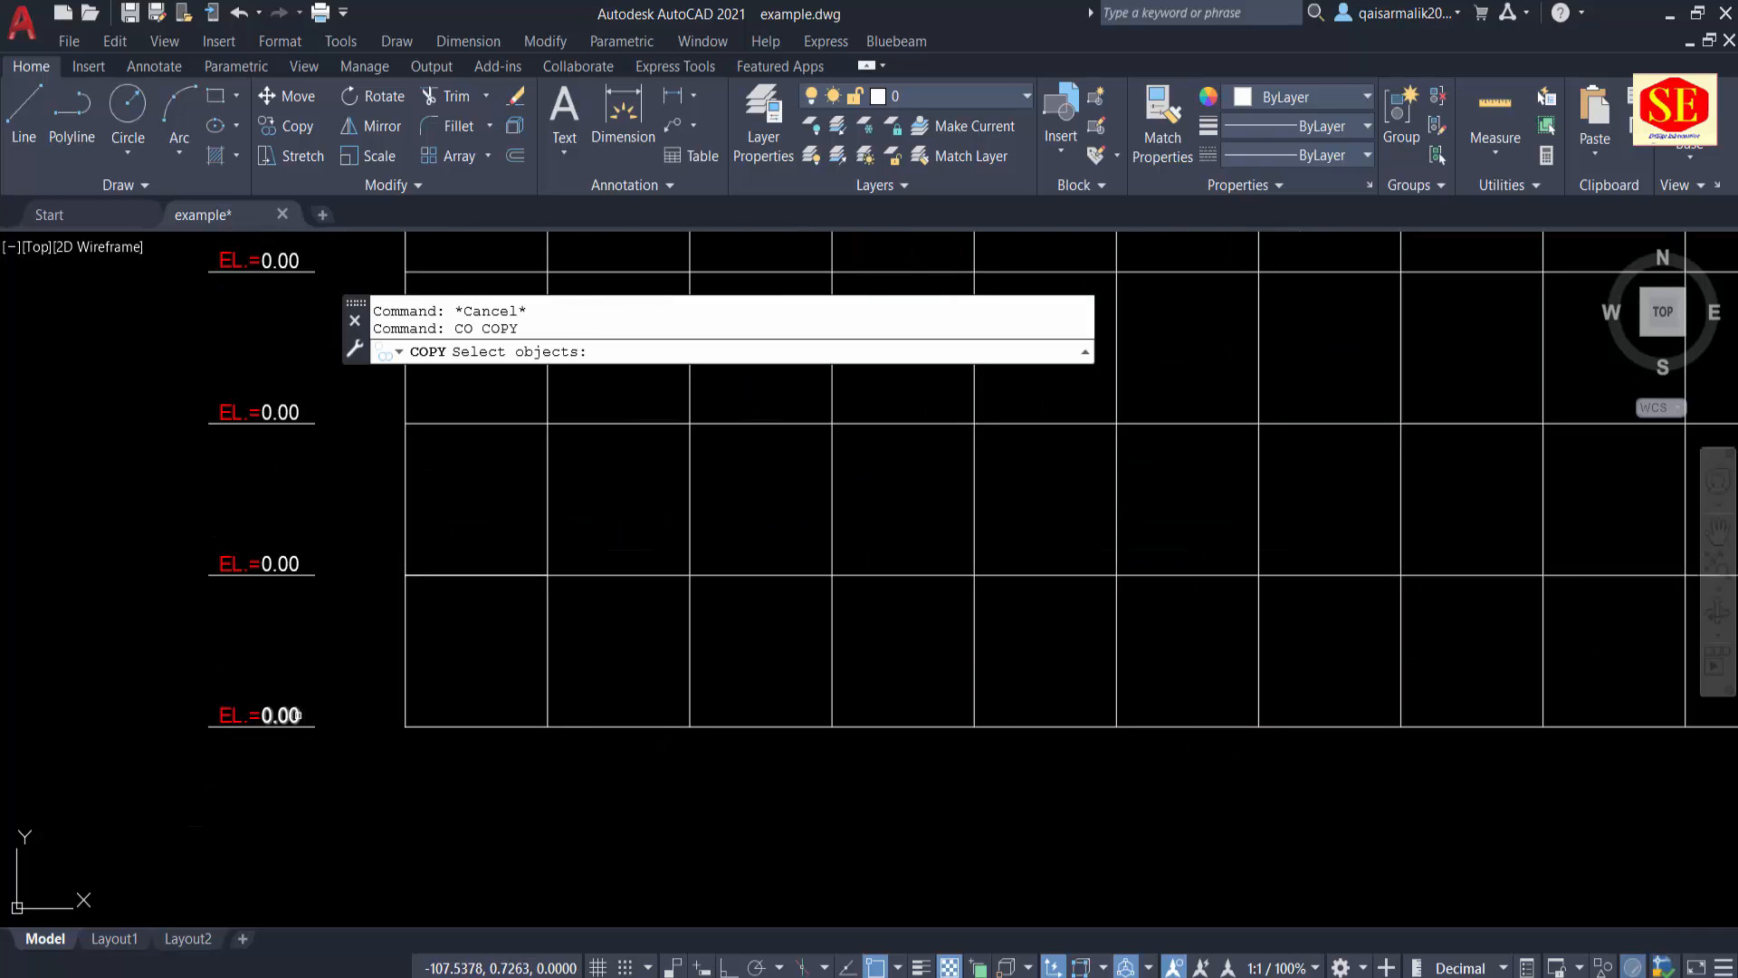
{"action": "left_click", "coordinate": [281, 716]}
{"action": "key", "text": "Return"}
{"action": "left_click", "coordinate": [308, 725]}
{"action": "middle_click_drag", "start_coordinate": [1349, 735], "coordinate": [374, 735]}
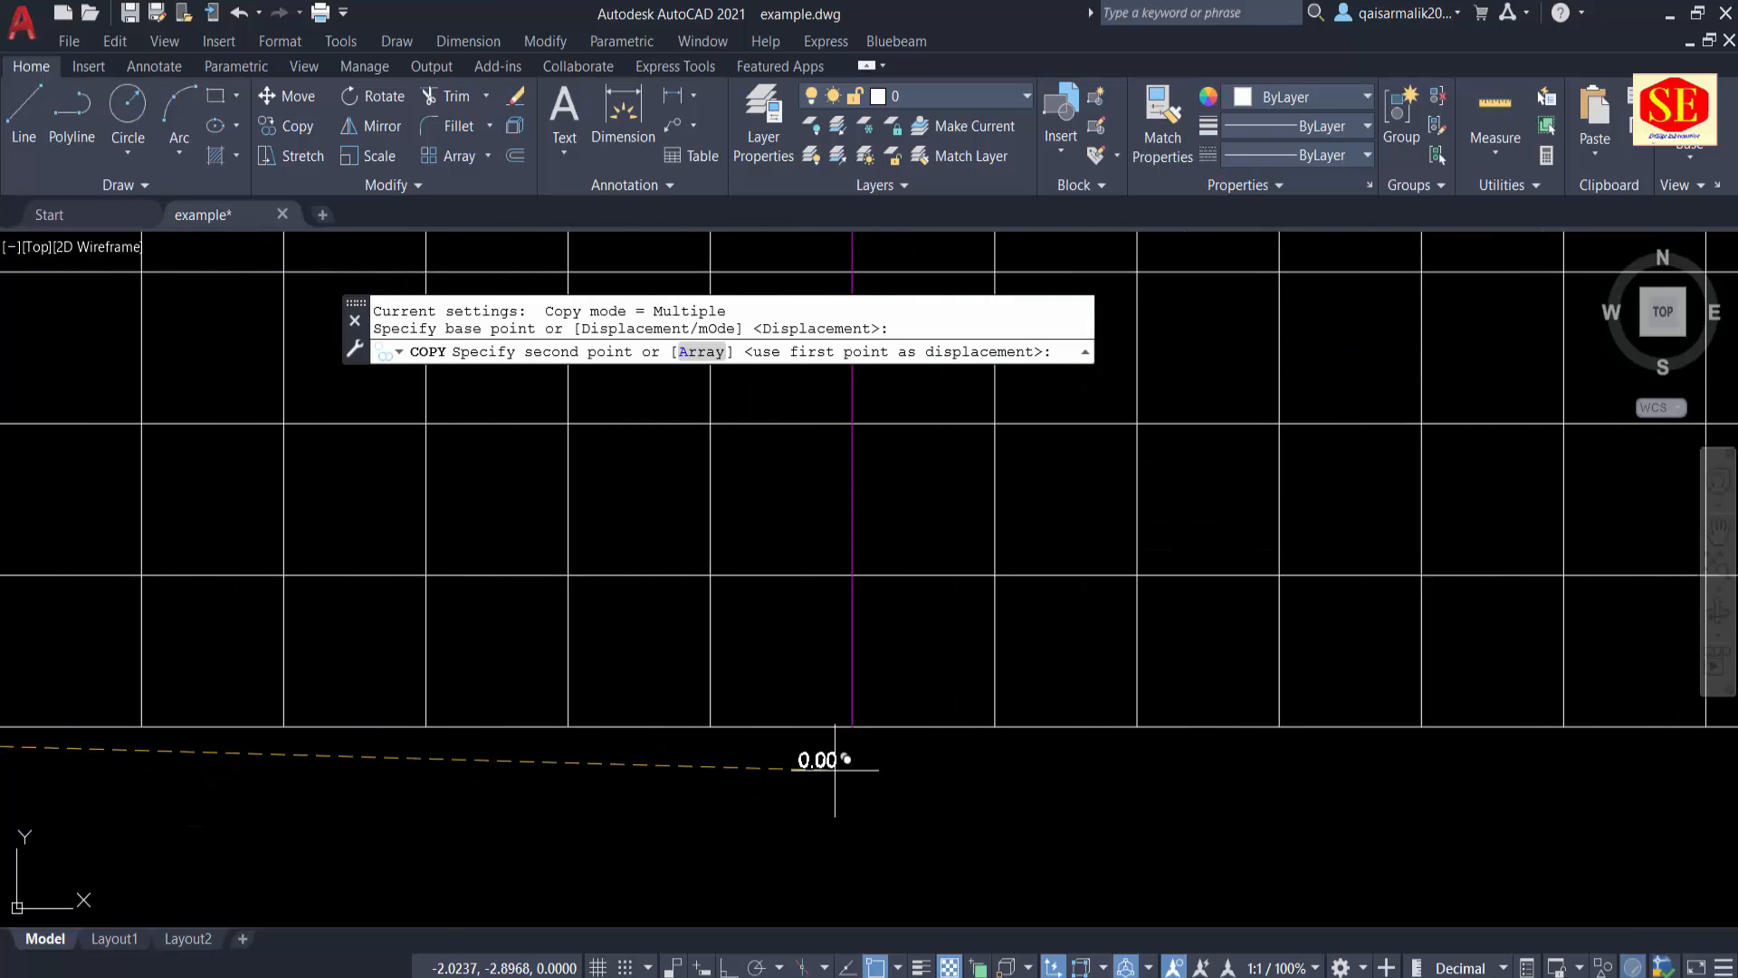
{"action": "scroll", "coordinate": [831, 770], "scroll_direction": "up", "scroll_amount": 2}
{"action": "left_click", "coordinate": [890, 736]}
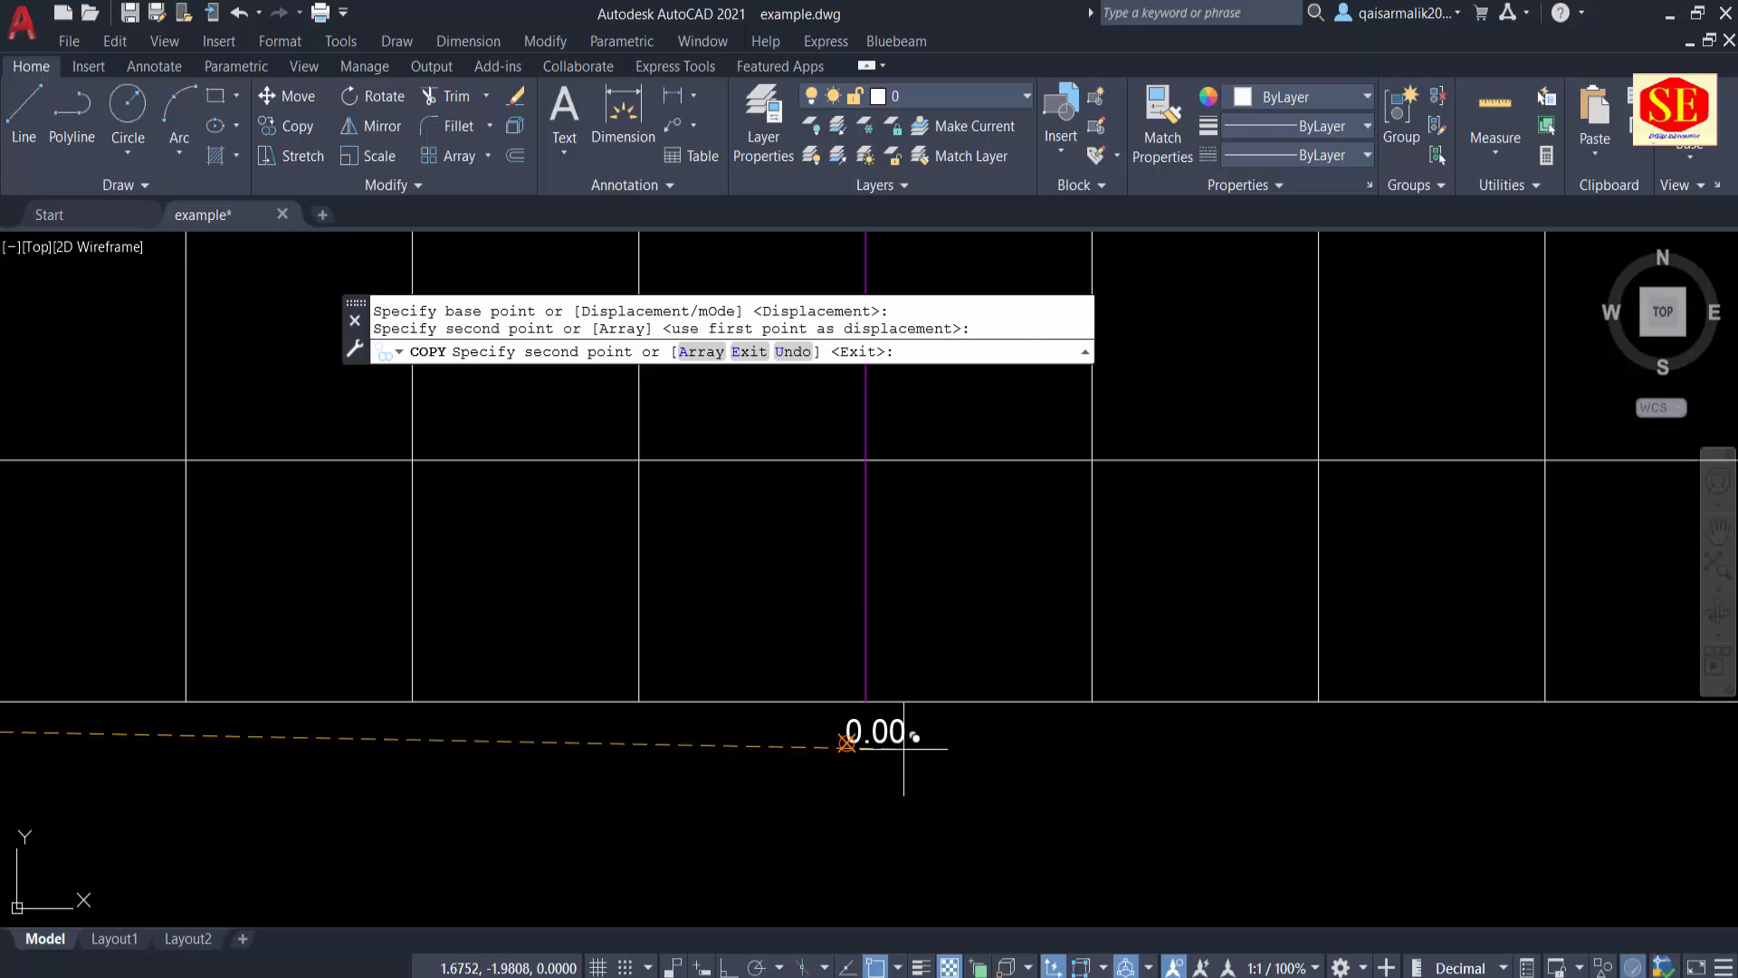
{"action": "key", "text": "Escape"}
Step: Copy the "0.00" text below the centre line to the right as an 11-item array, spaced one 10-unit grid column apart
{"action": "scroll", "coordinate": [624, 759], "scroll_direction": "down", "scroll_amount": 2}
{"action": "type", "text": "co"}
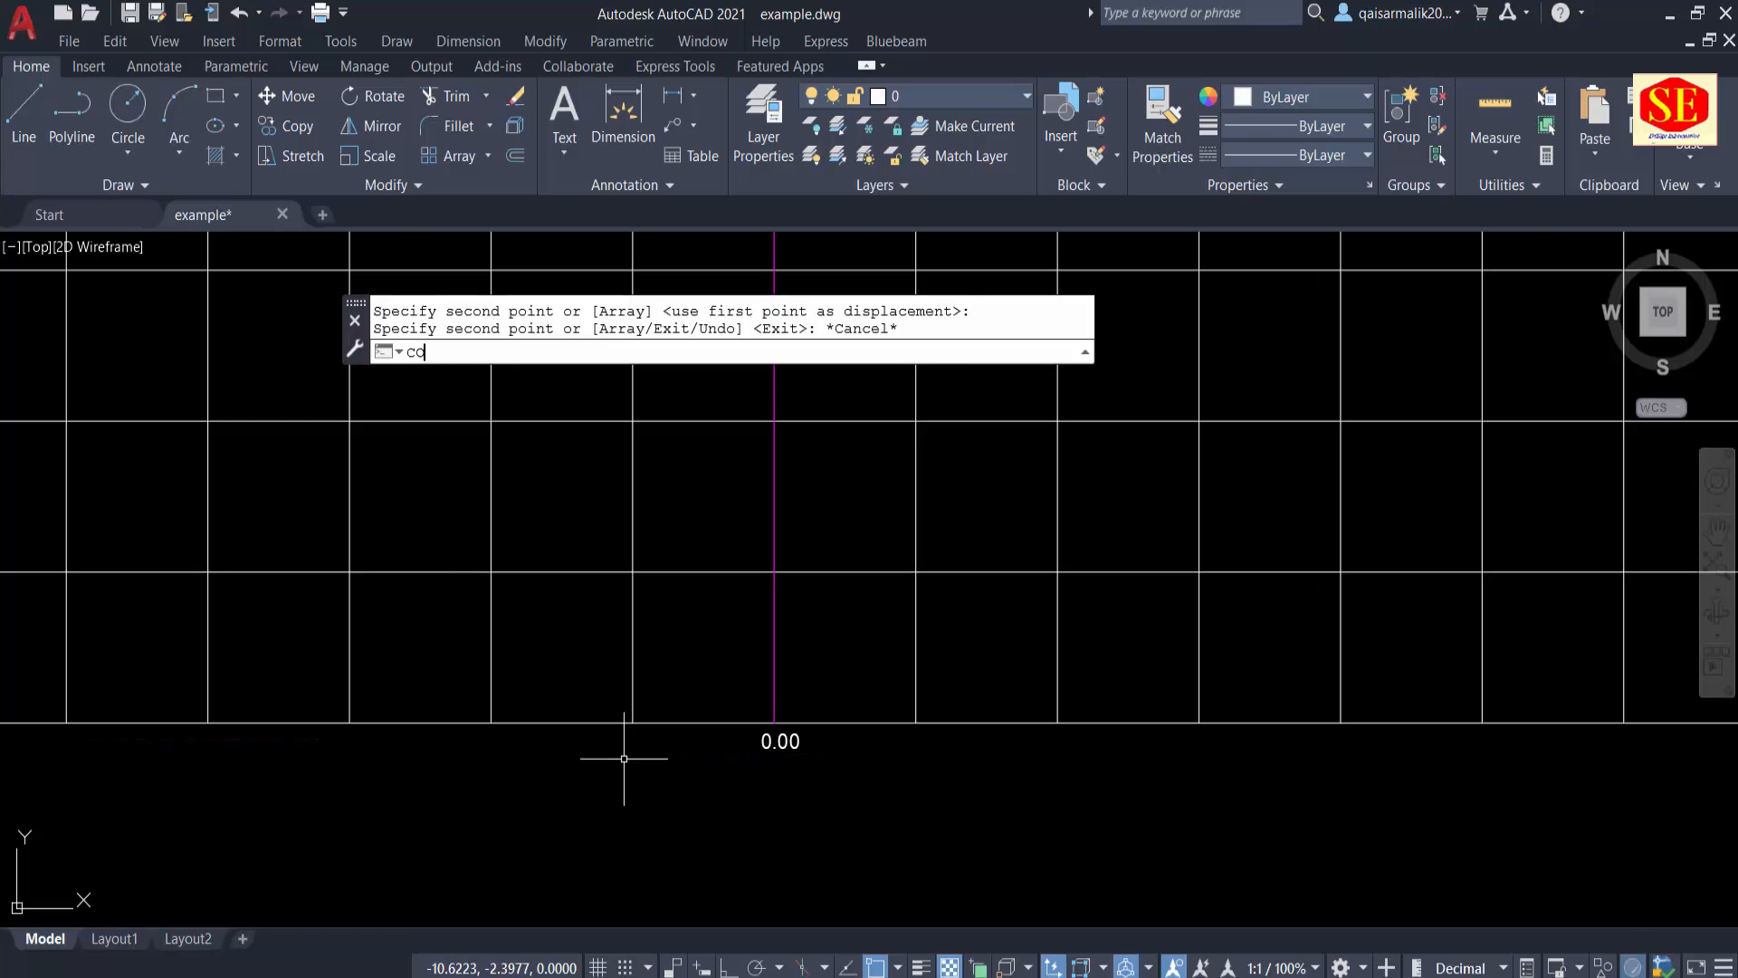
{"action": "key", "text": "Return"}
{"action": "left_click", "coordinate": [781, 742]}
{"action": "key", "text": "Return"}
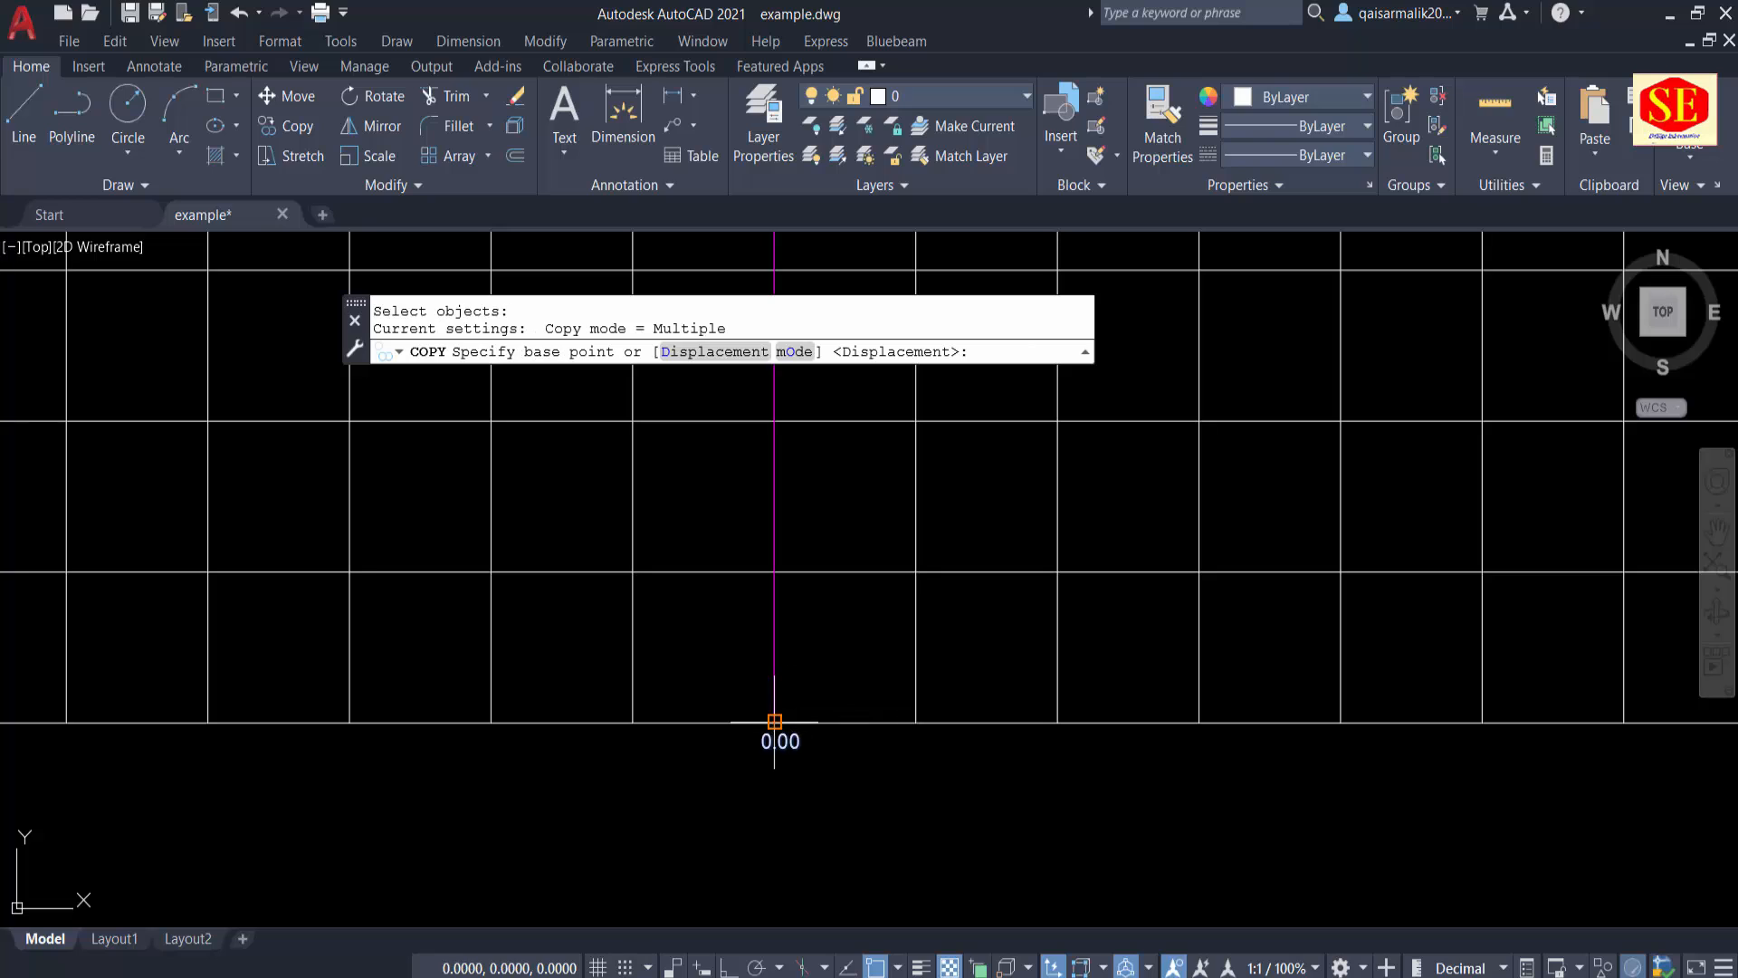
{"action": "left_click", "coordinate": [775, 722]}
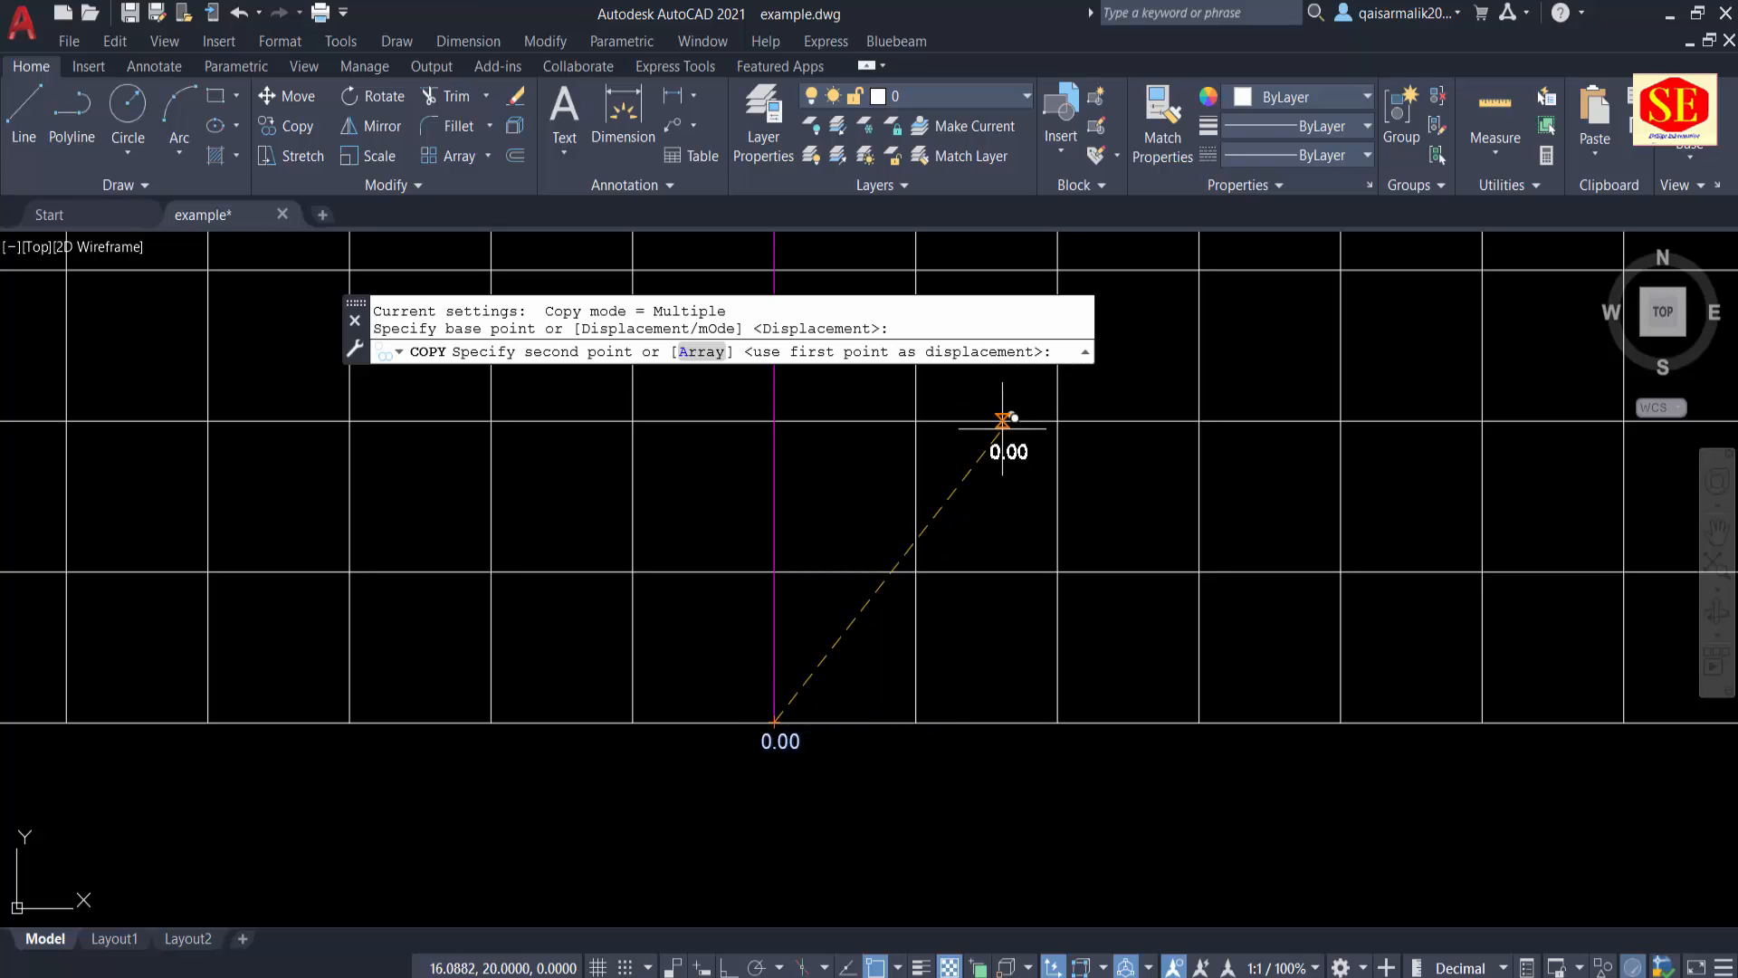
{"action": "left_click", "coordinate": [703, 352]}
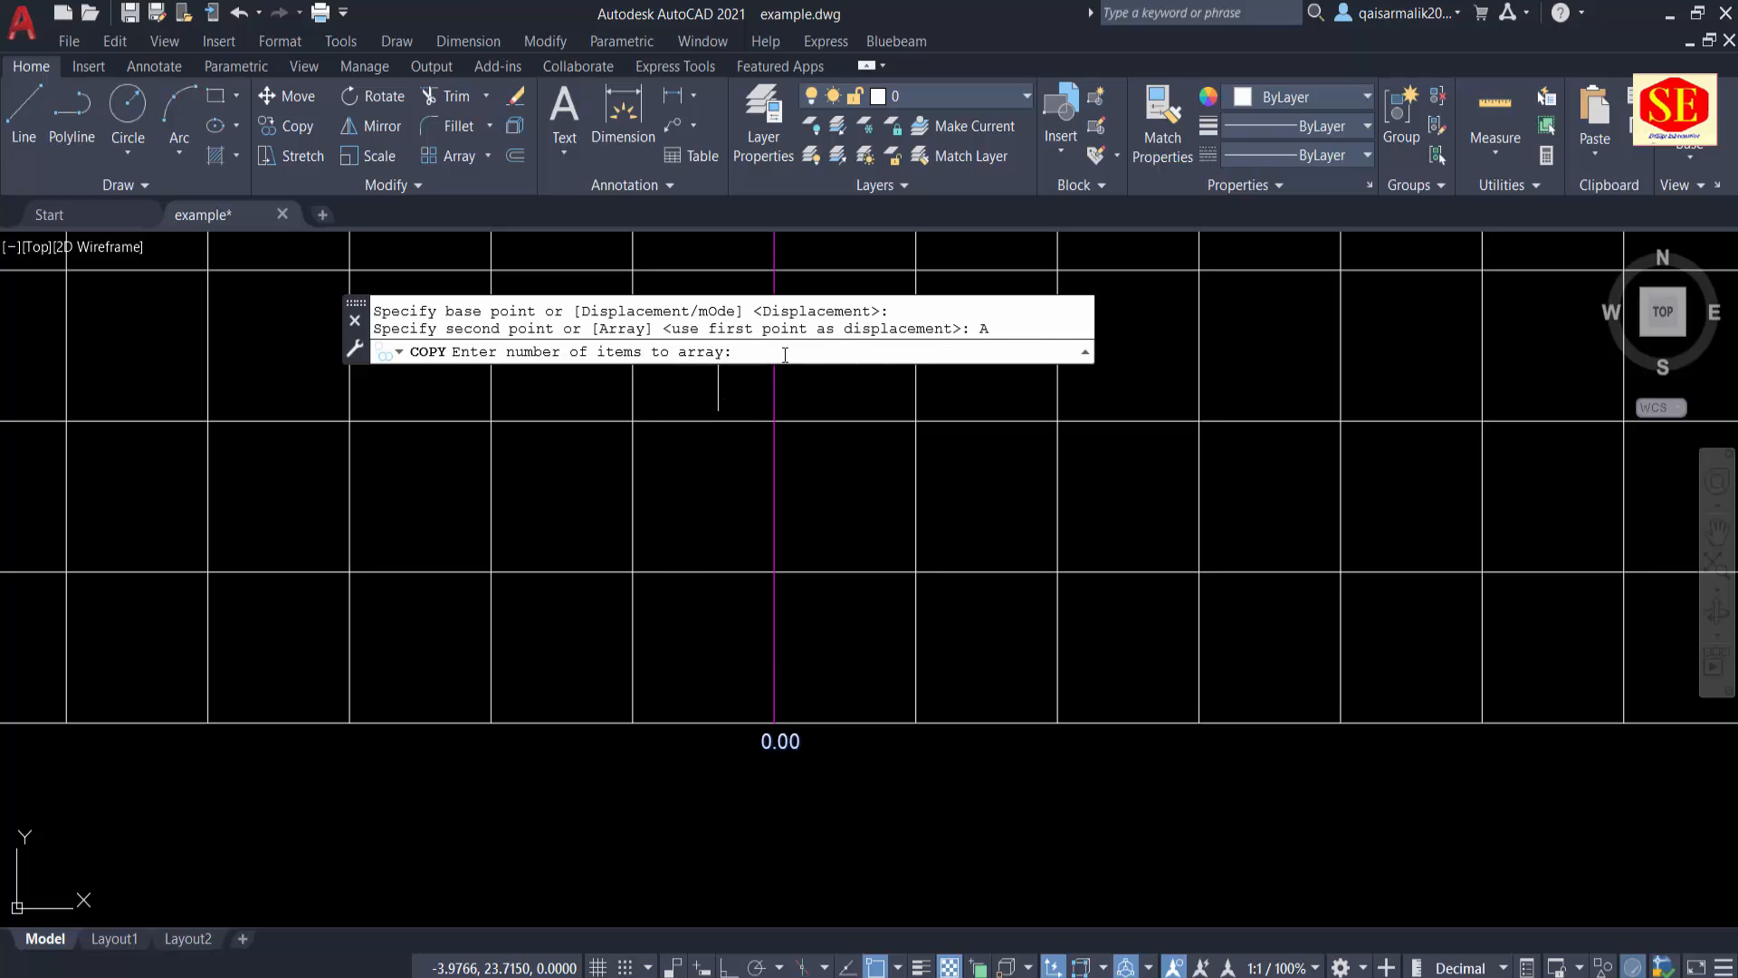
{"action": "key", "text": "Return"}
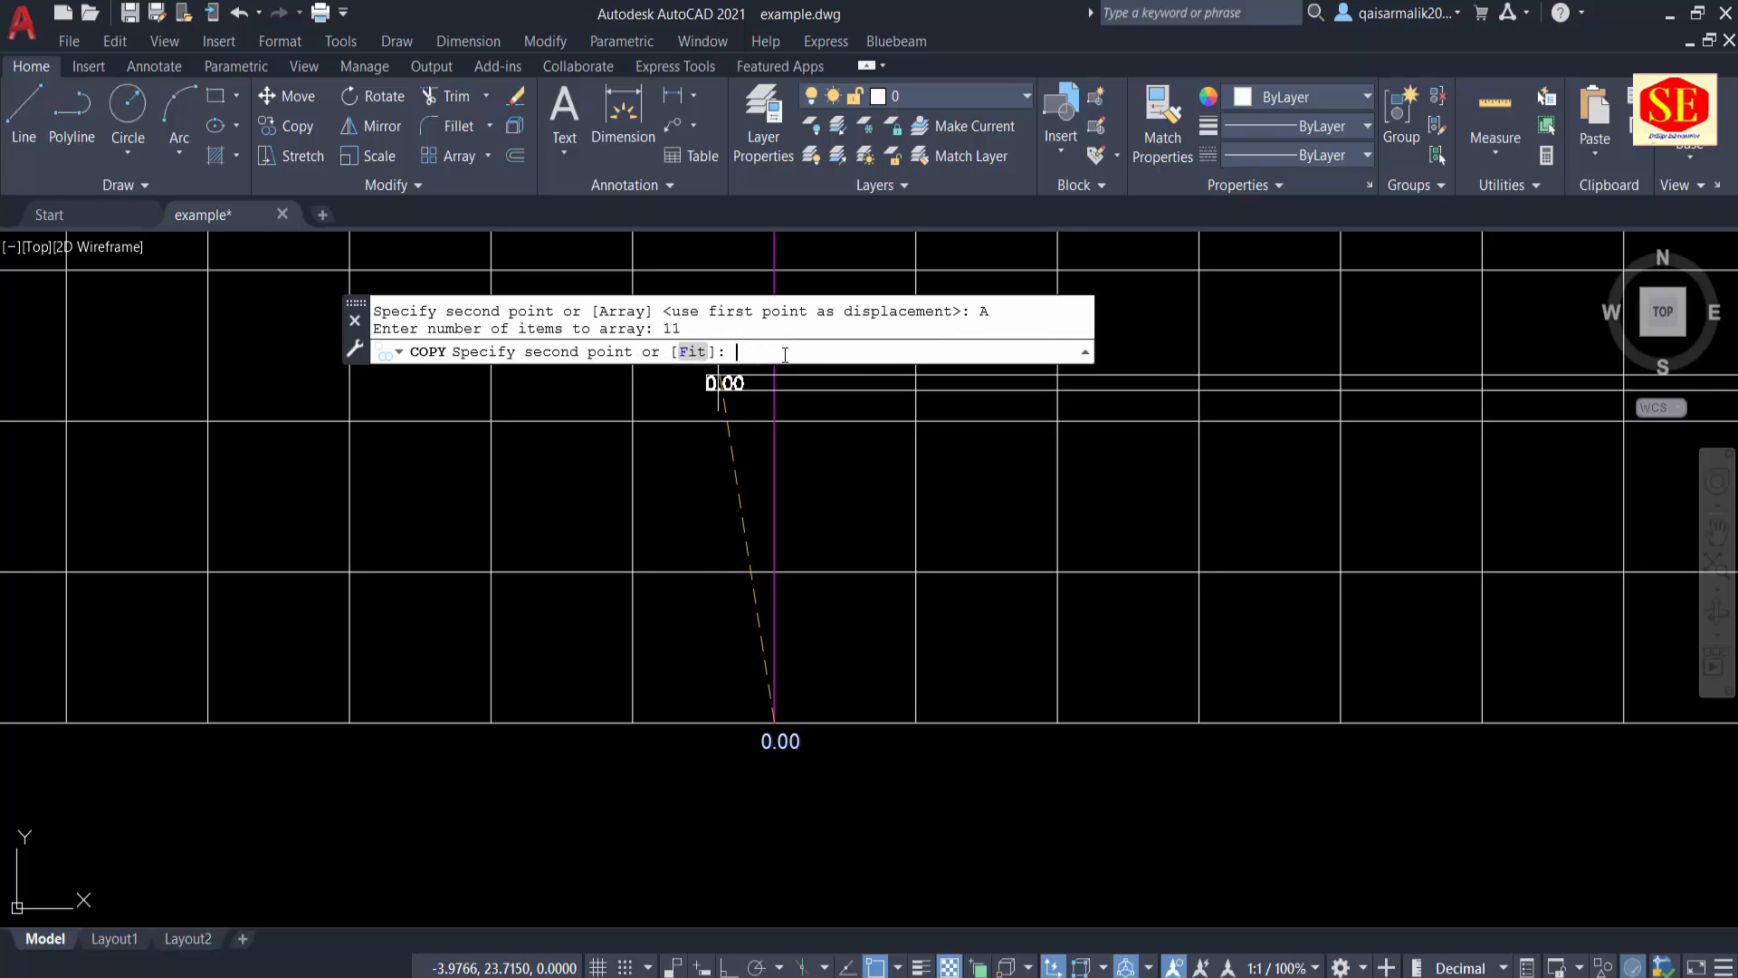
{"action": "left_click", "coordinate": [916, 722]}
Step: Copy the "0.00" text once, 10 units left of the centre line, and erase that single copy
{"action": "scroll", "coordinate": [916, 721], "scroll_direction": "down", "scroll_amount": 2}
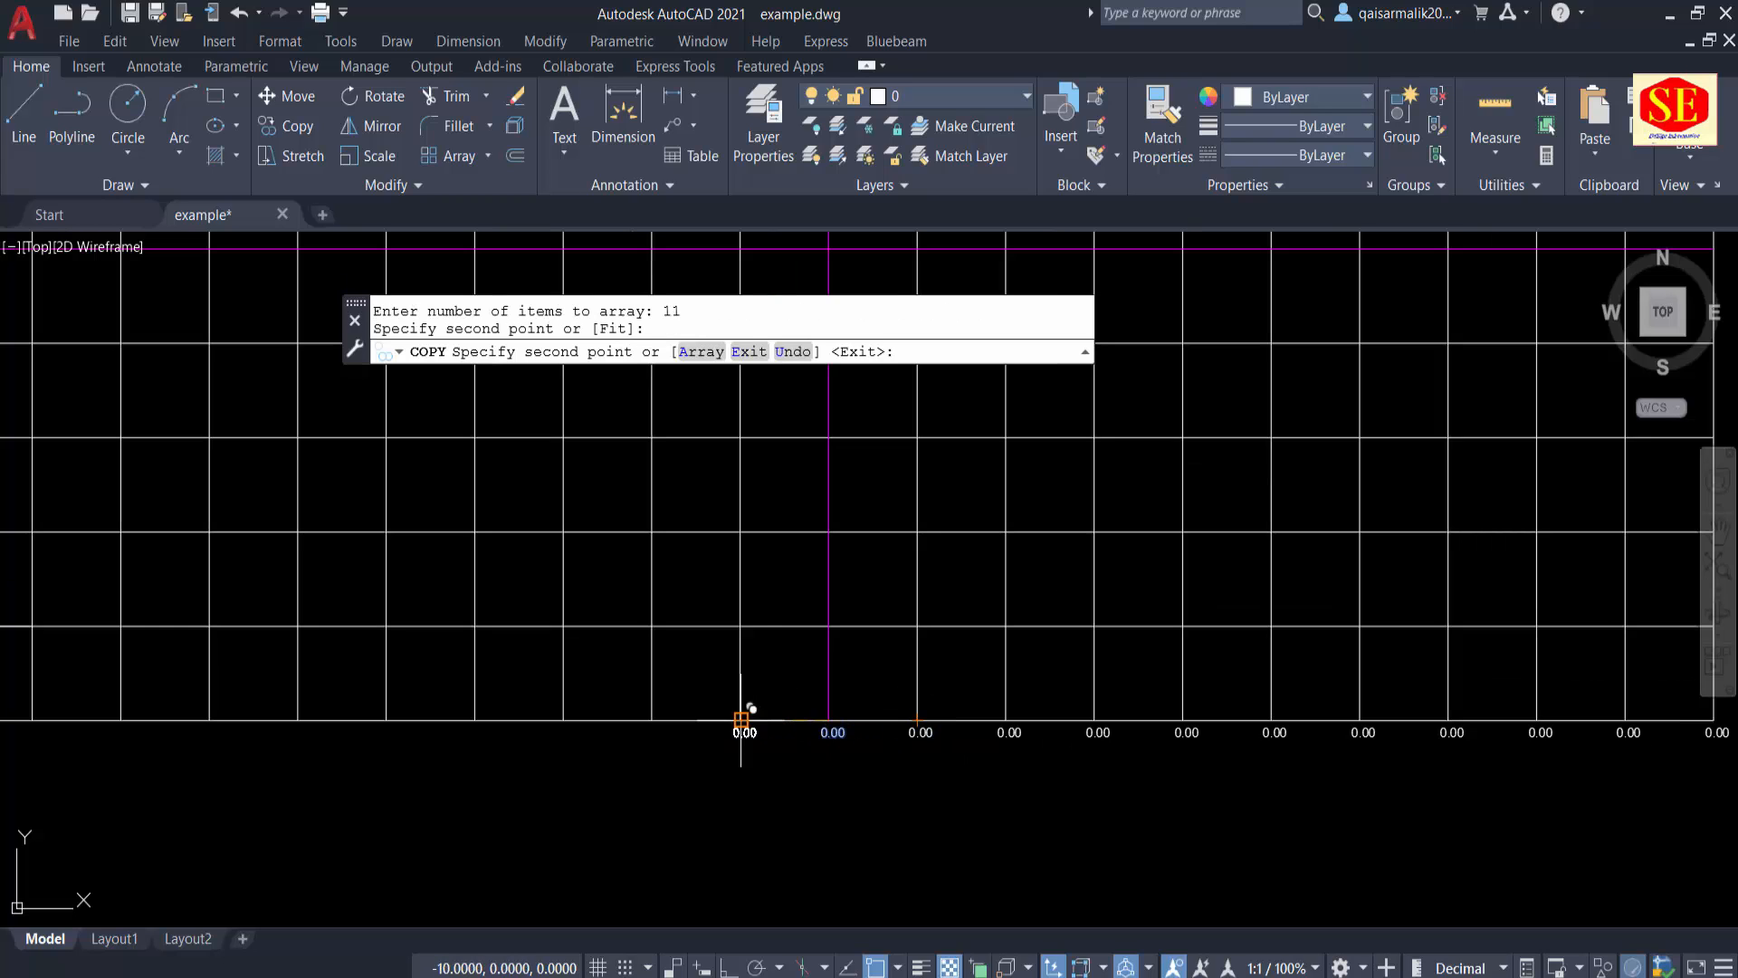
{"action": "left_click", "coordinate": [742, 719]}
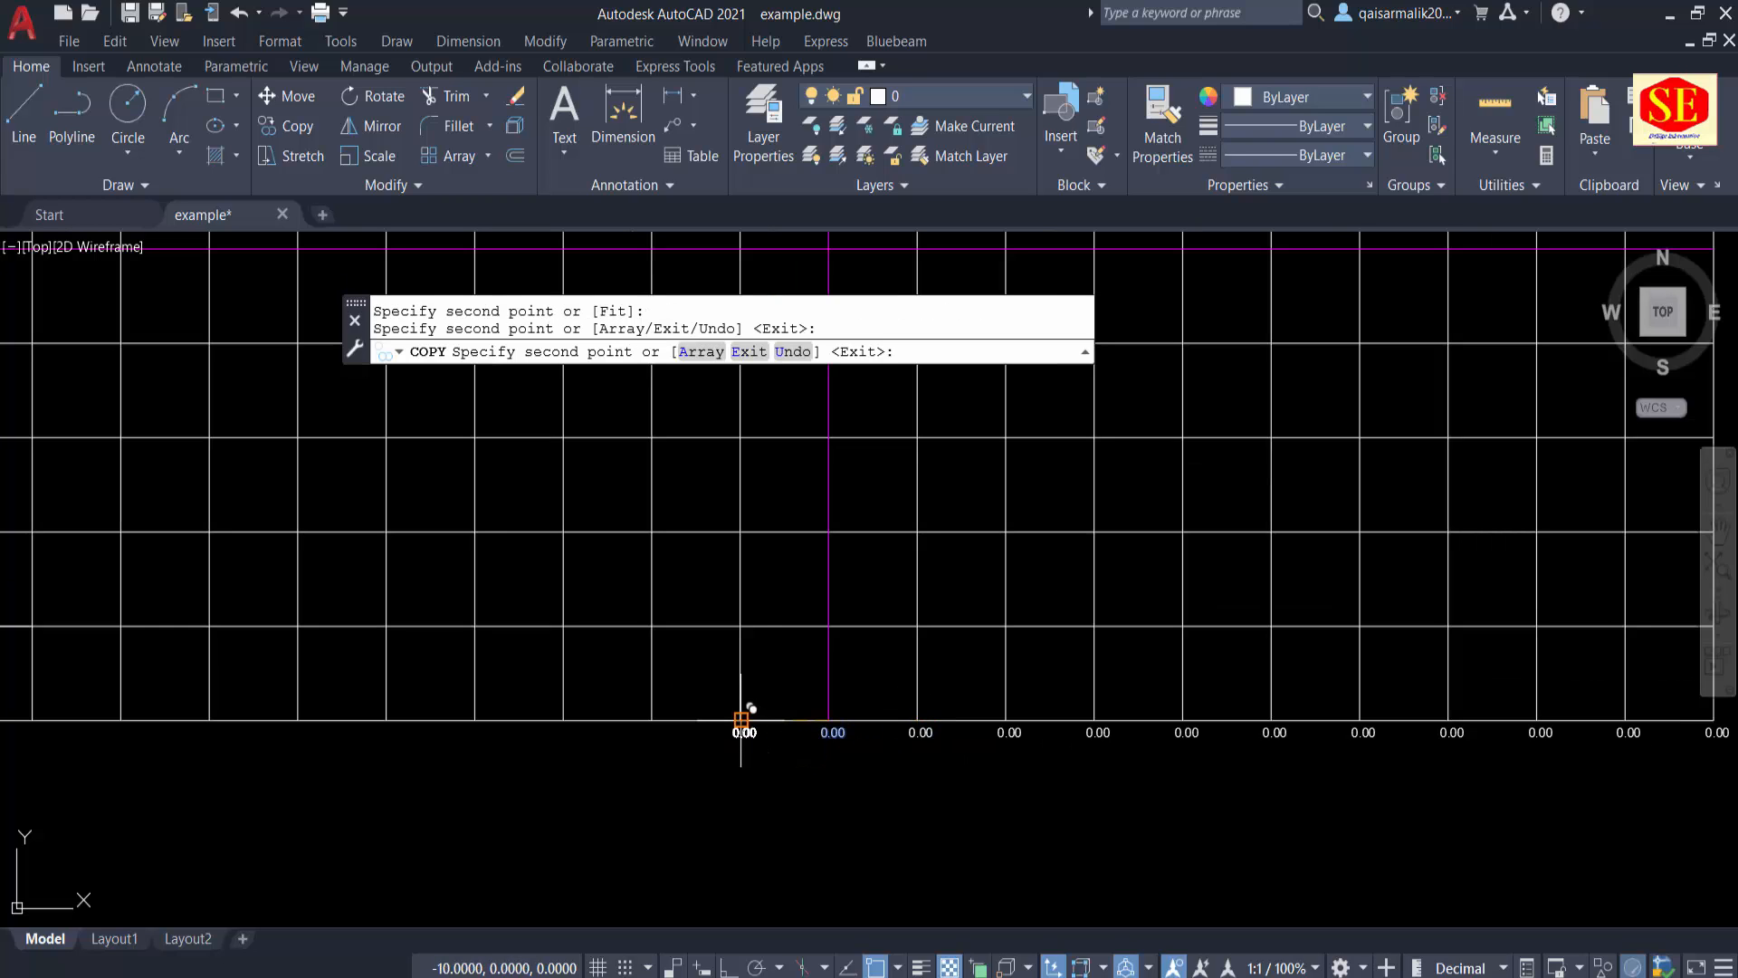
{"action": "key", "text": "Escape"}
{"action": "left_click", "coordinate": [744, 732]}
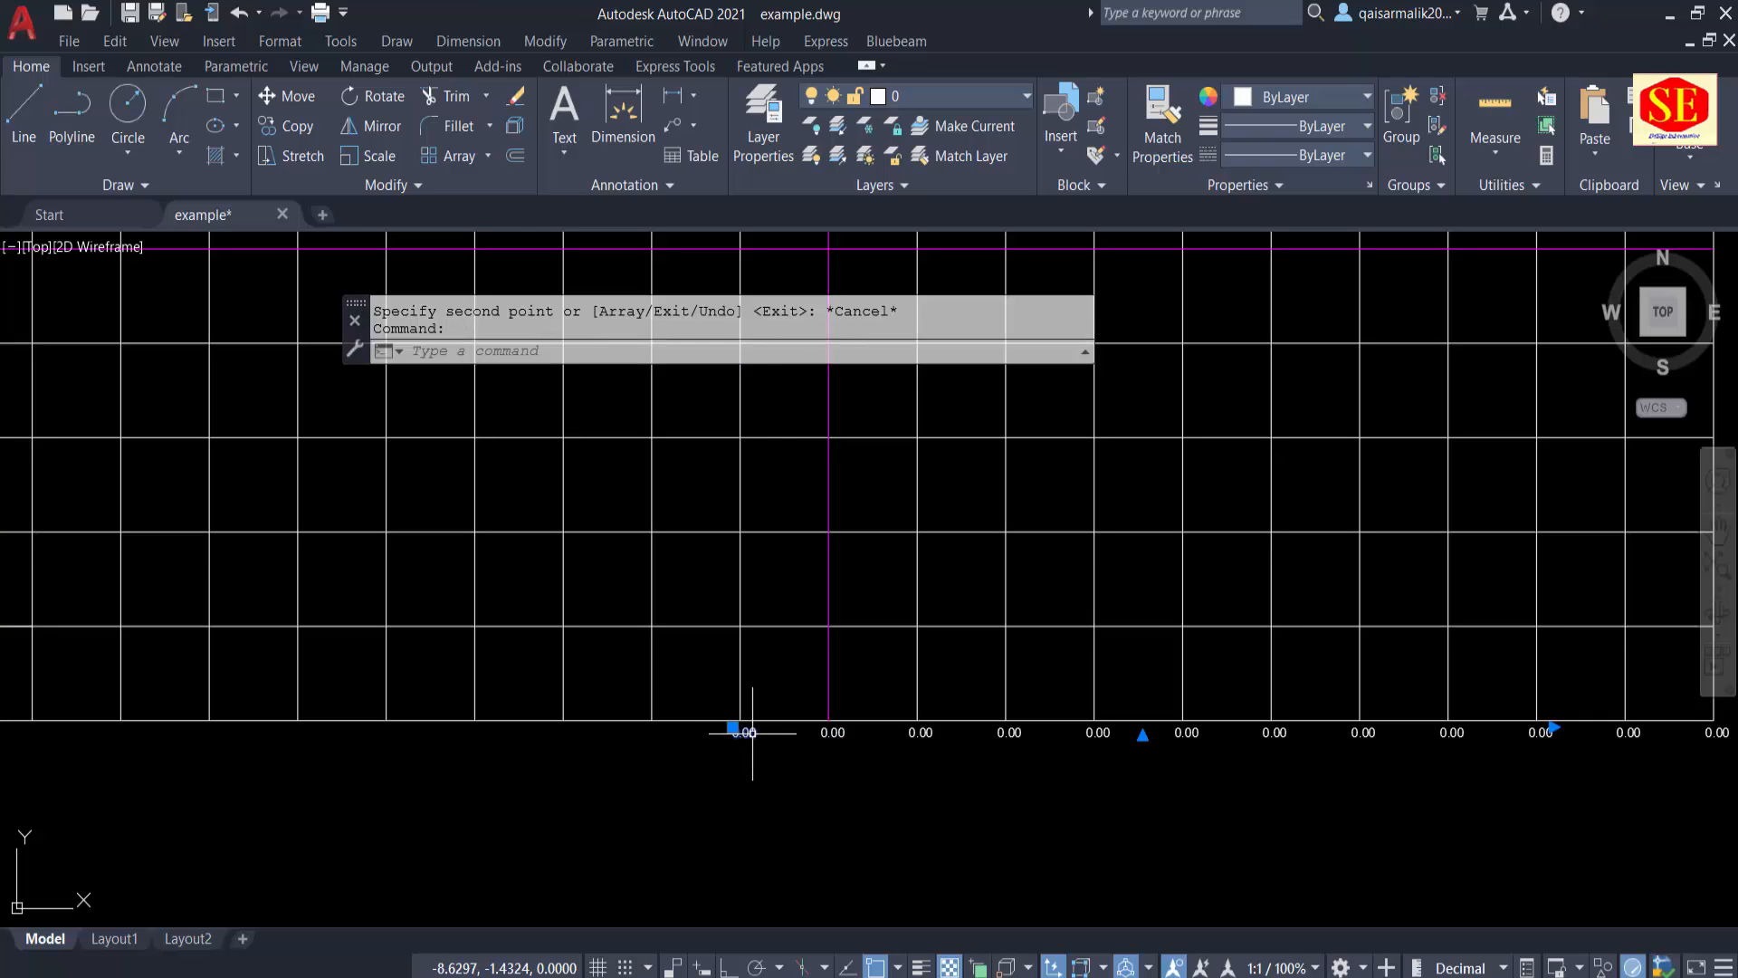
{"action": "type", "text": "e"}
{"action": "key", "text": "Return"}
Step: Copy the "0.00" text below the centre line to the left as an 11-item array, spaced one 10-unit grid column apart
{"action": "type", "text": "co"}
{"action": "key", "text": "Return"}
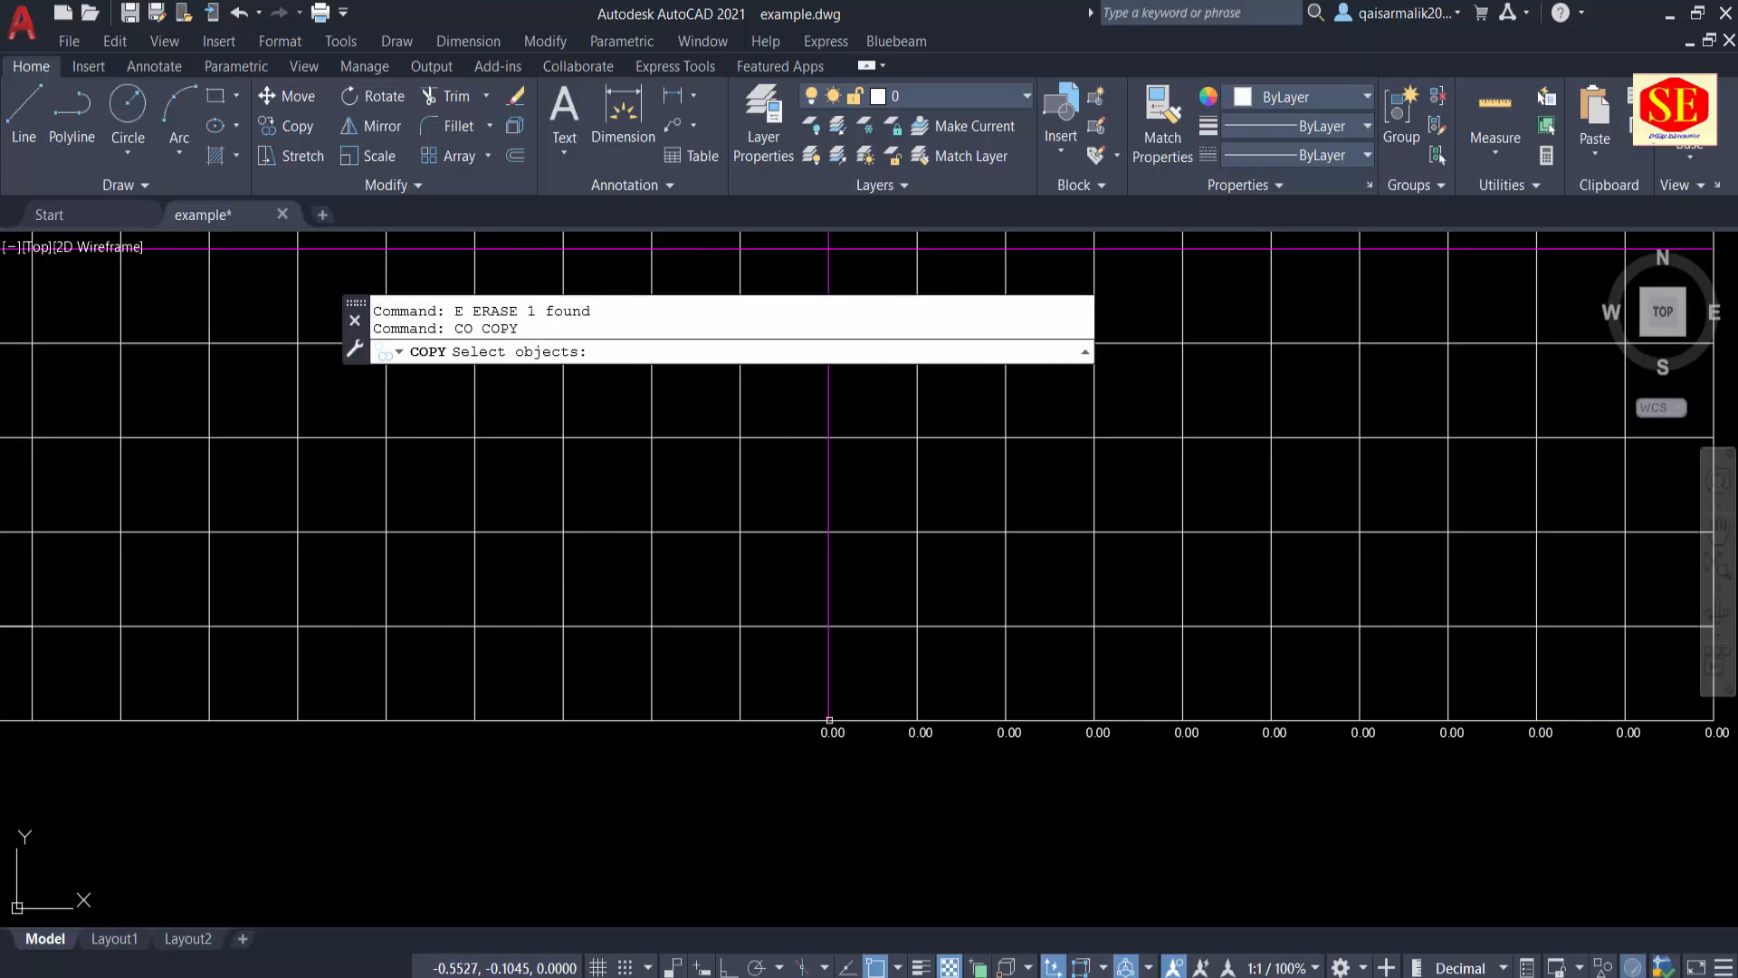
{"action": "left_click", "coordinate": [826, 726]}
{"action": "key", "text": "Return"}
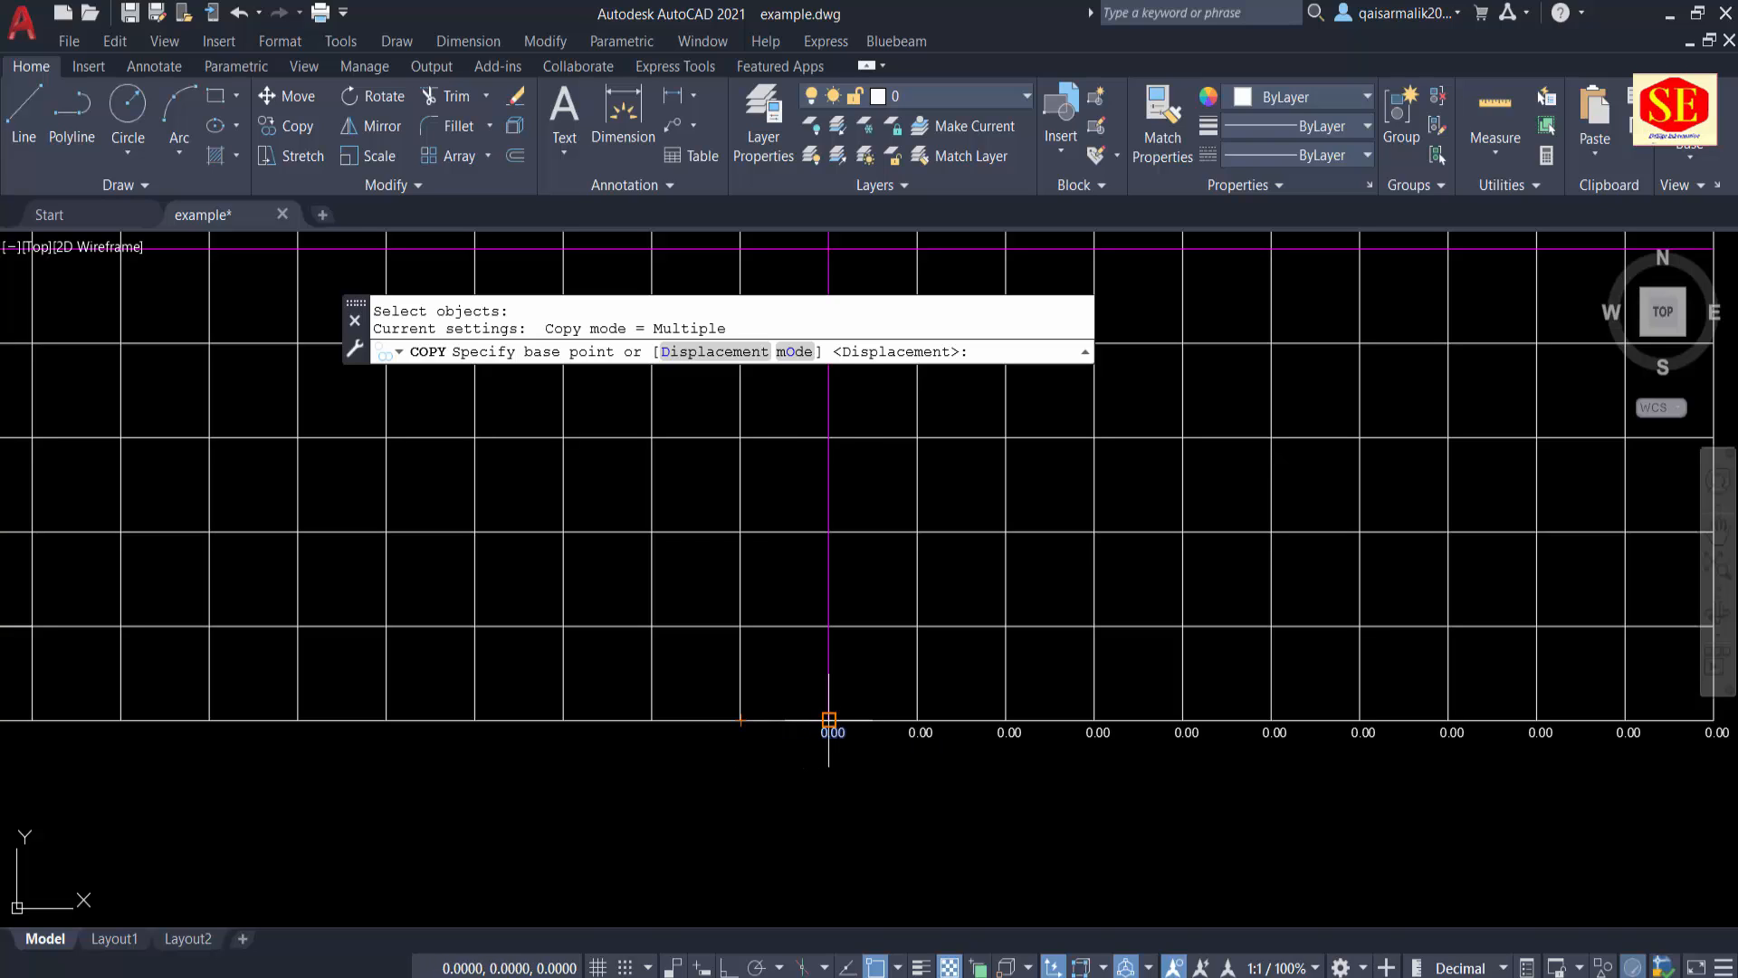
{"action": "left_click", "coordinate": [828, 721]}
{"action": "type", "text": "A"}
{"action": "key", "text": "Return"}
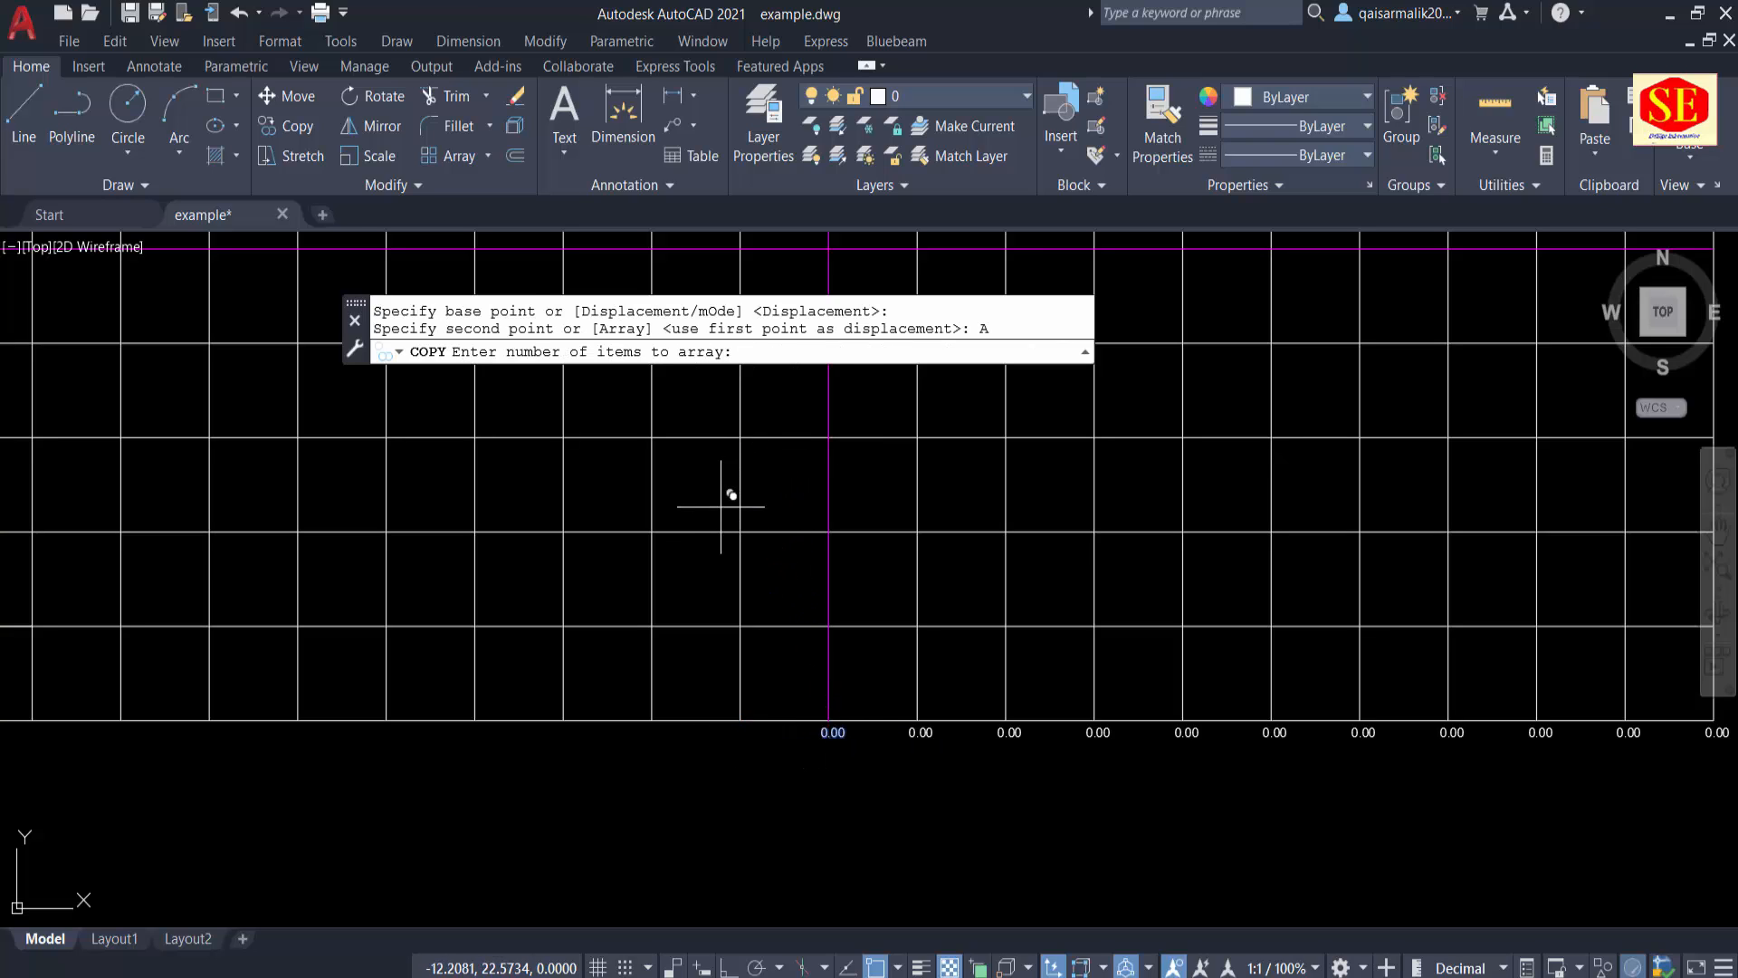
{"action": "type", "text": "11"}
{"action": "key", "text": "Return"}
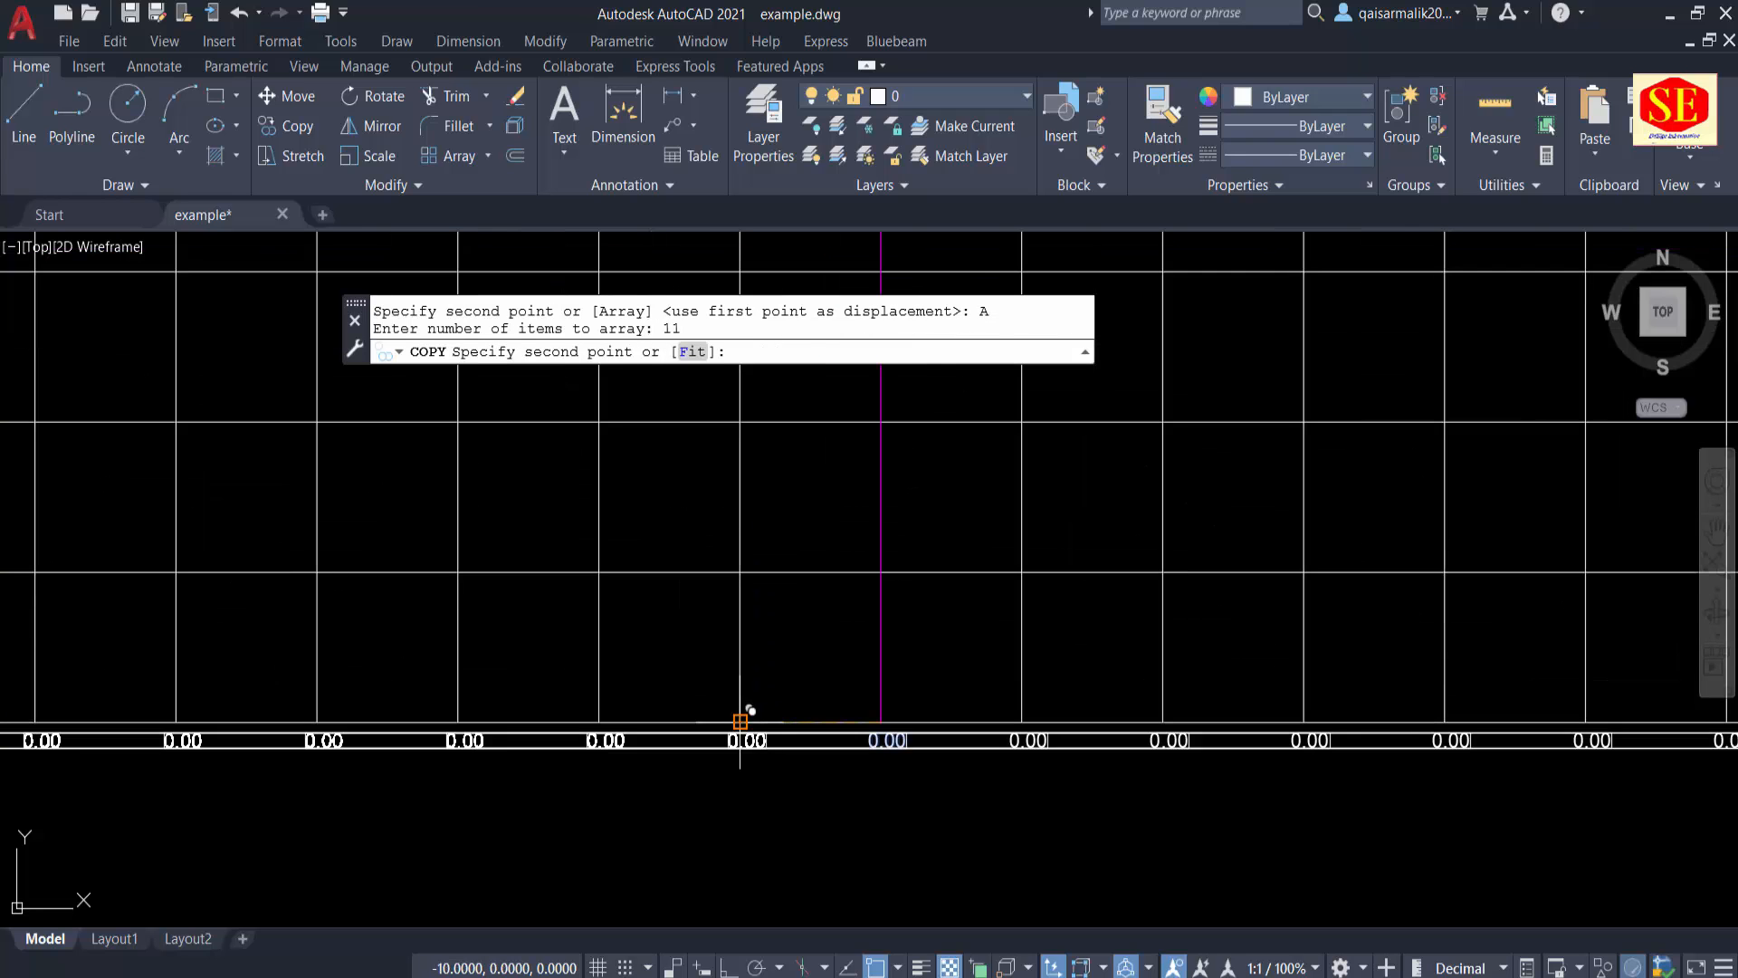
{"action": "left_click", "coordinate": [741, 721]}
{"action": "scroll", "coordinate": [739, 725], "scroll_direction": "down", "scroll_amount": 2}
{"action": "right_click", "coordinate": [738, 724]}
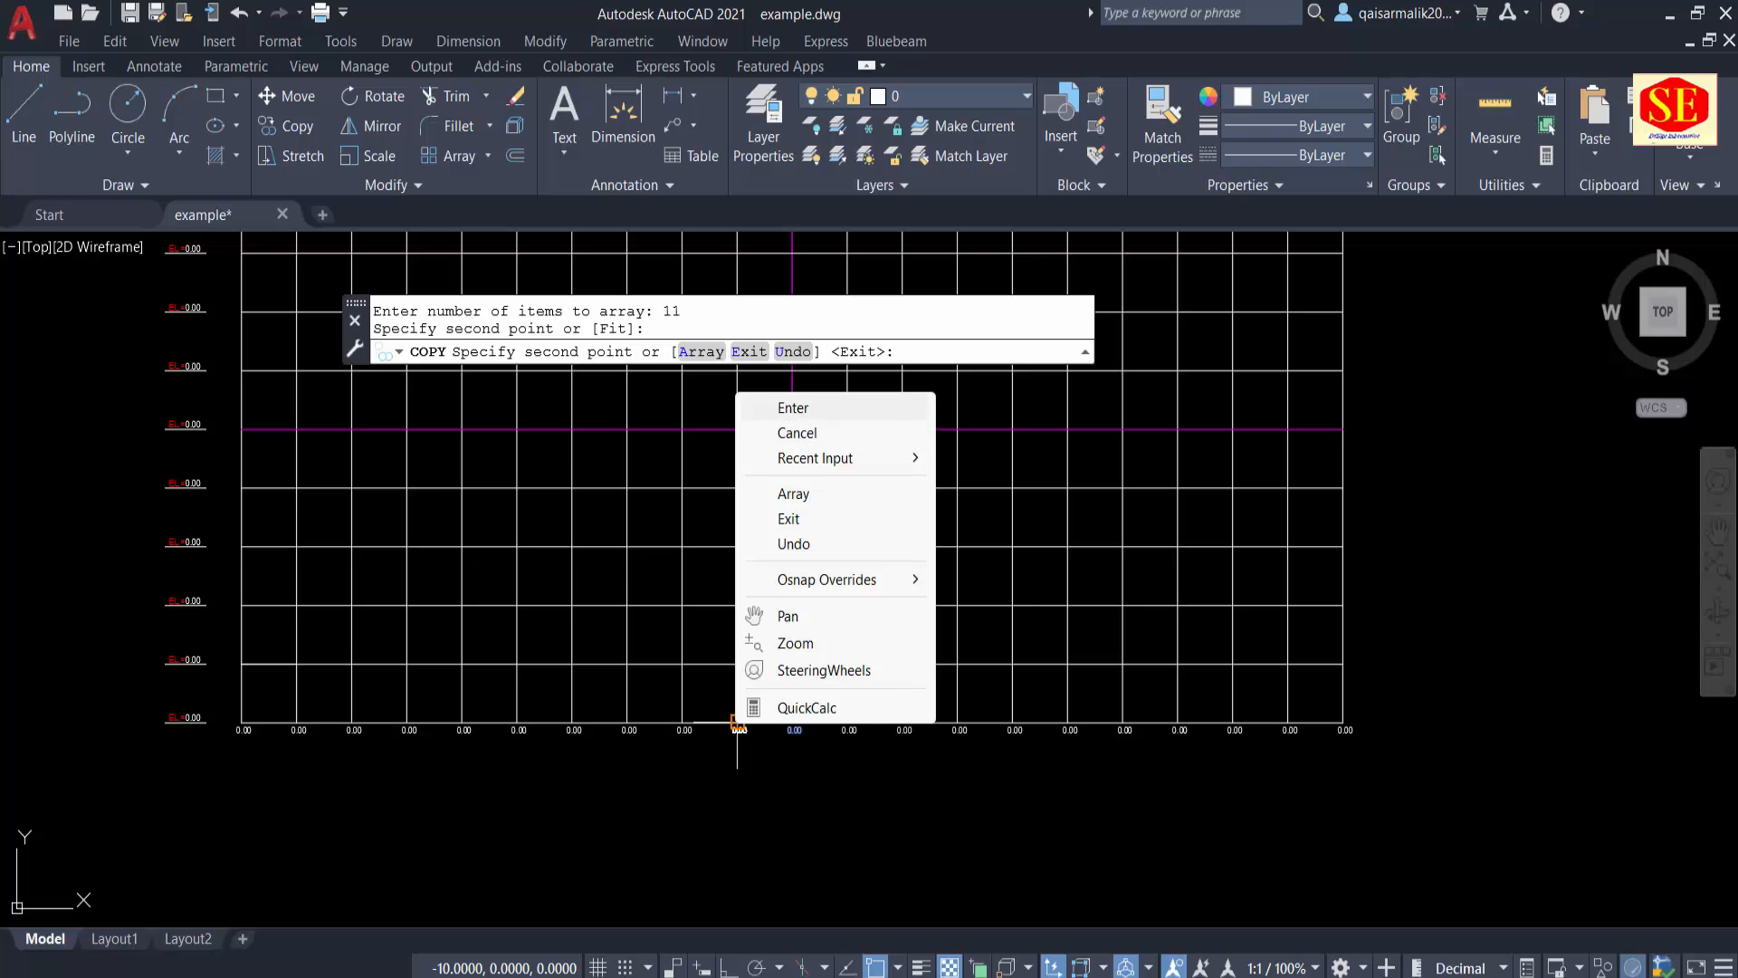
{"action": "left_click", "coordinate": [804, 432]}
Step: Run TCOUNT on the ten "0.00" distance labels right of the centre line and sort them by X
{"action": "scroll", "coordinate": [823, 806], "scroll_direction": "up", "scroll_amount": 3}
{"action": "middle_click_drag", "start_coordinate": [823, 806], "coordinate": [815, 769]}
{"action": "scroll", "coordinate": [815, 769], "scroll_direction": "up", "scroll_amount": 2}
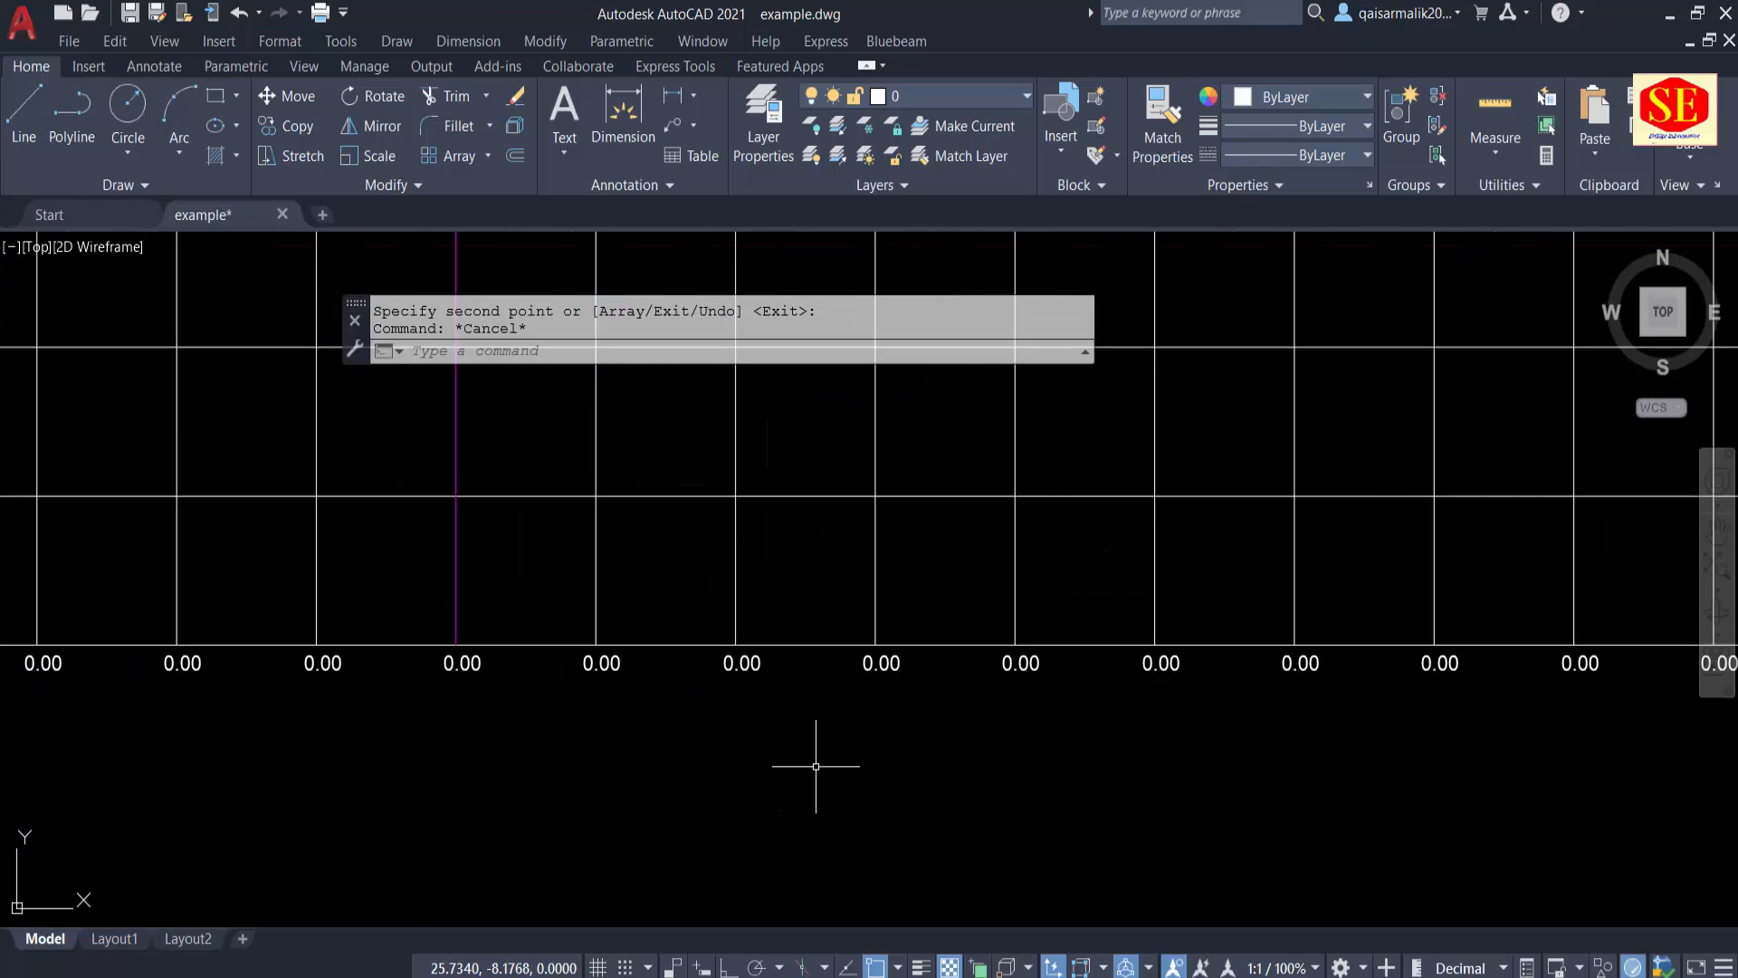
{"action": "type", "text": "TCOUNT"}
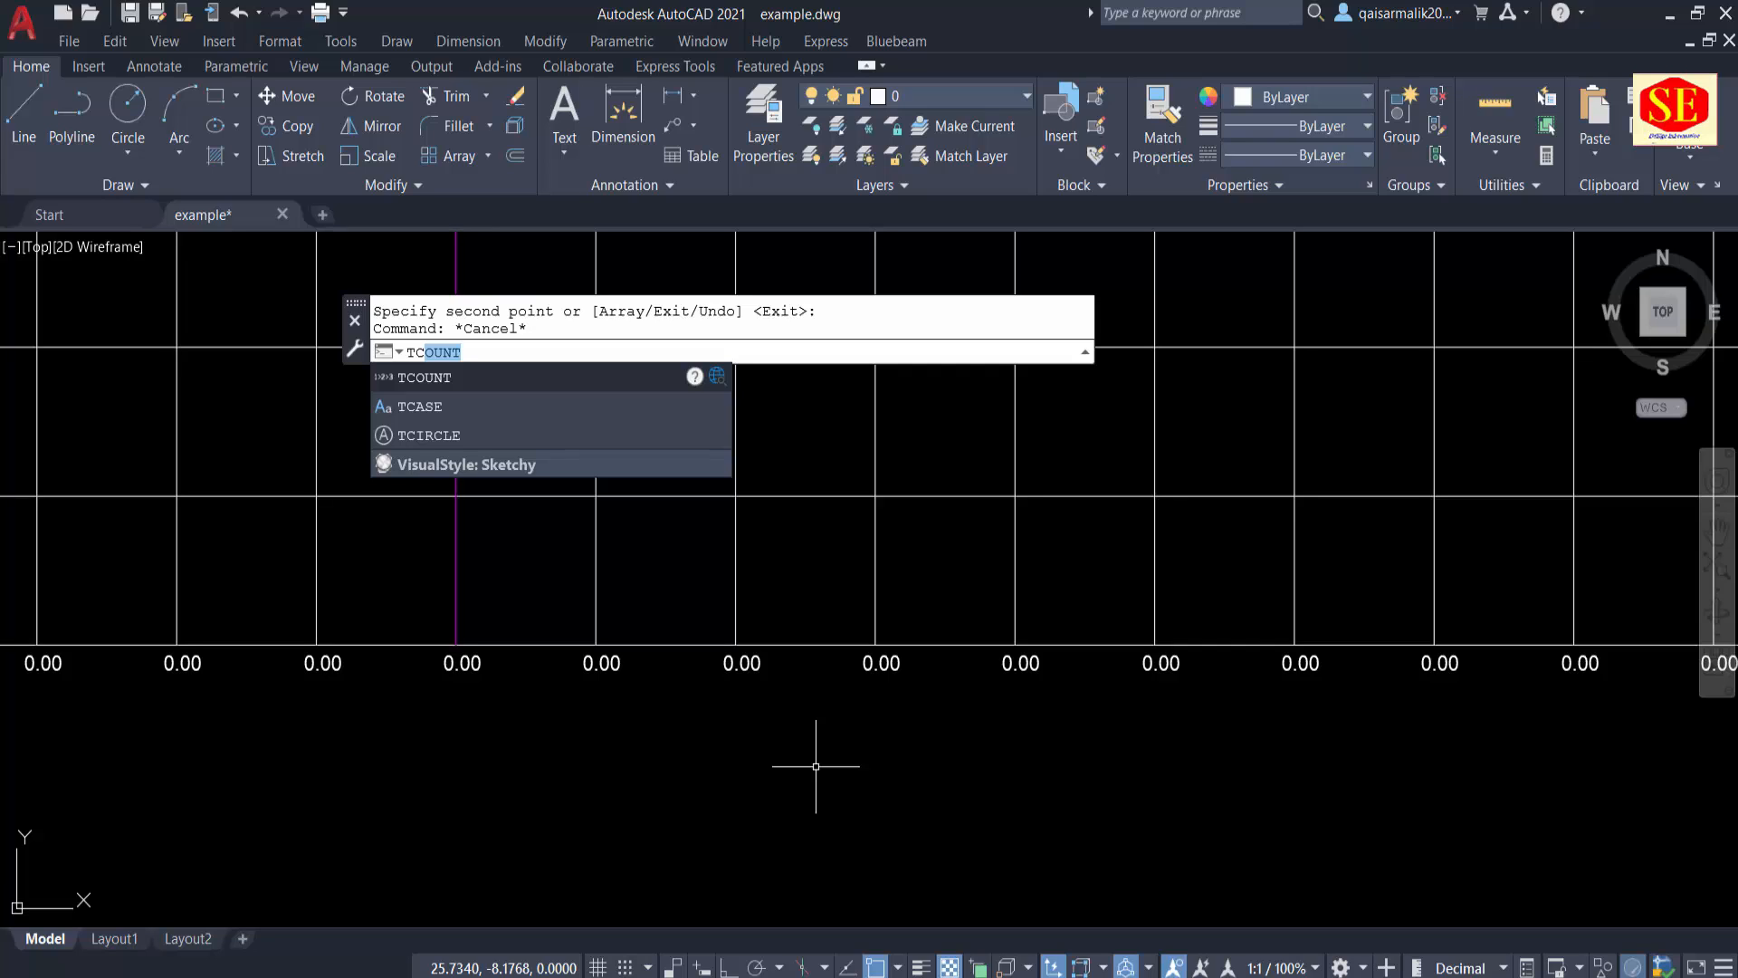
{"action": "key", "text": "Return"}
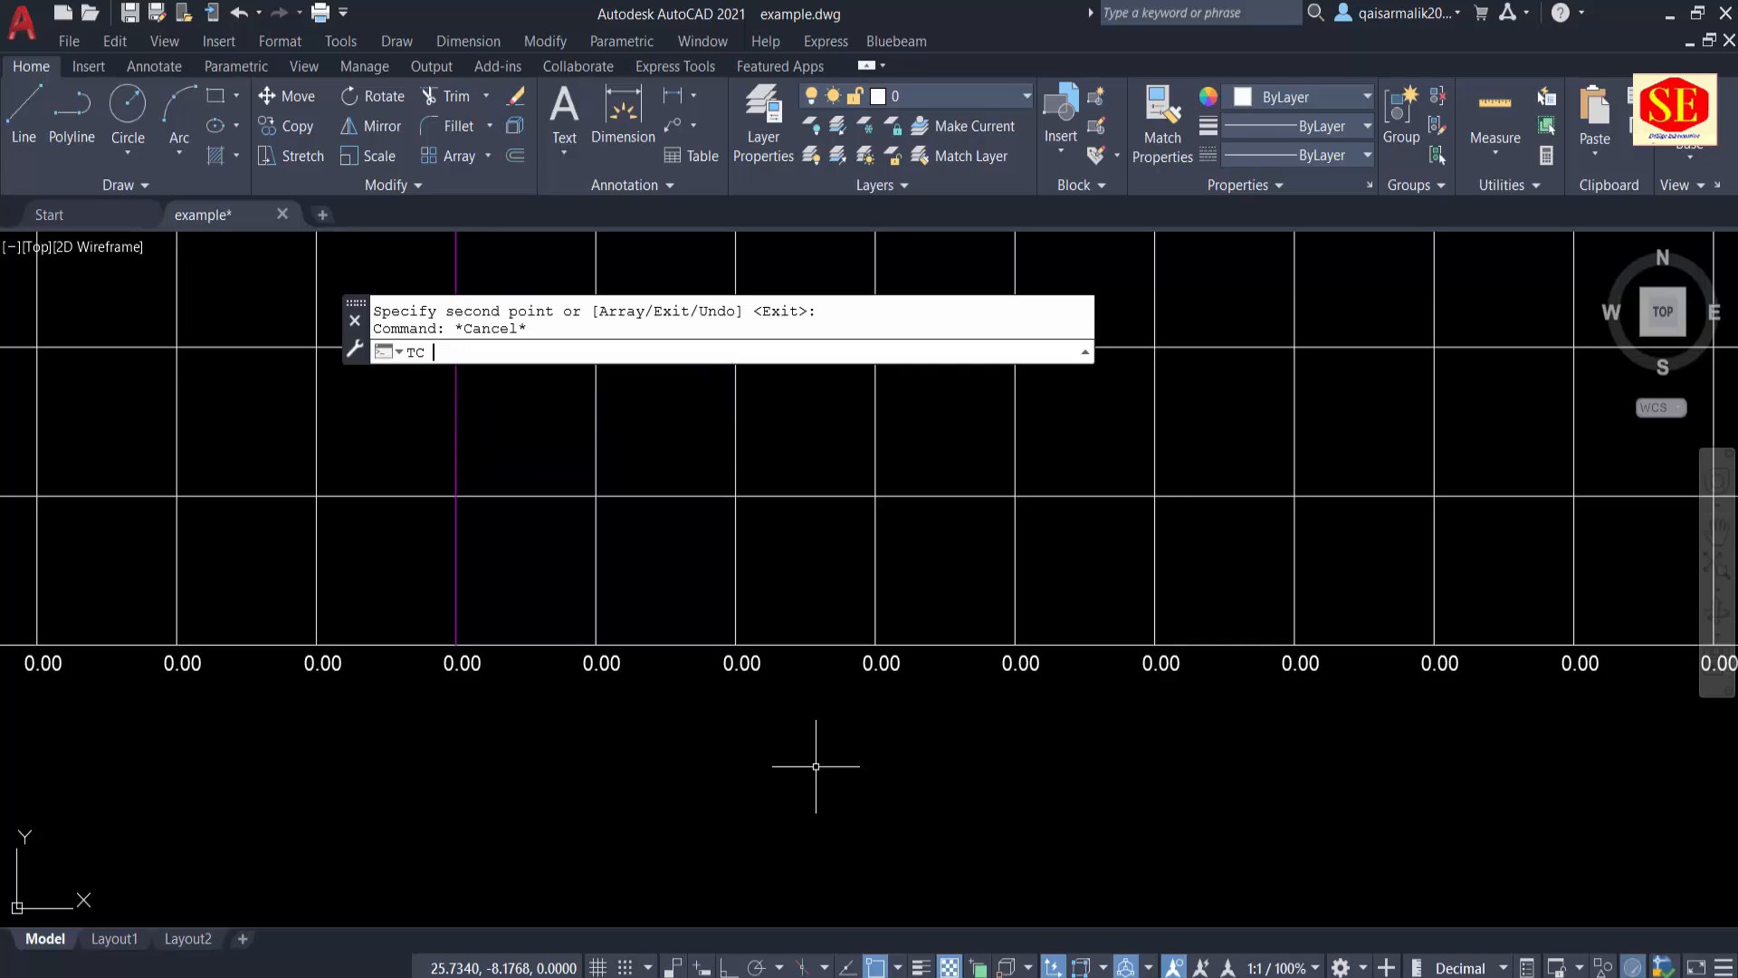
{"action": "scroll", "coordinate": [579, 634], "scroll_direction": "down", "scroll_amount": 2}
{"action": "left_click", "coordinate": [565, 604]}
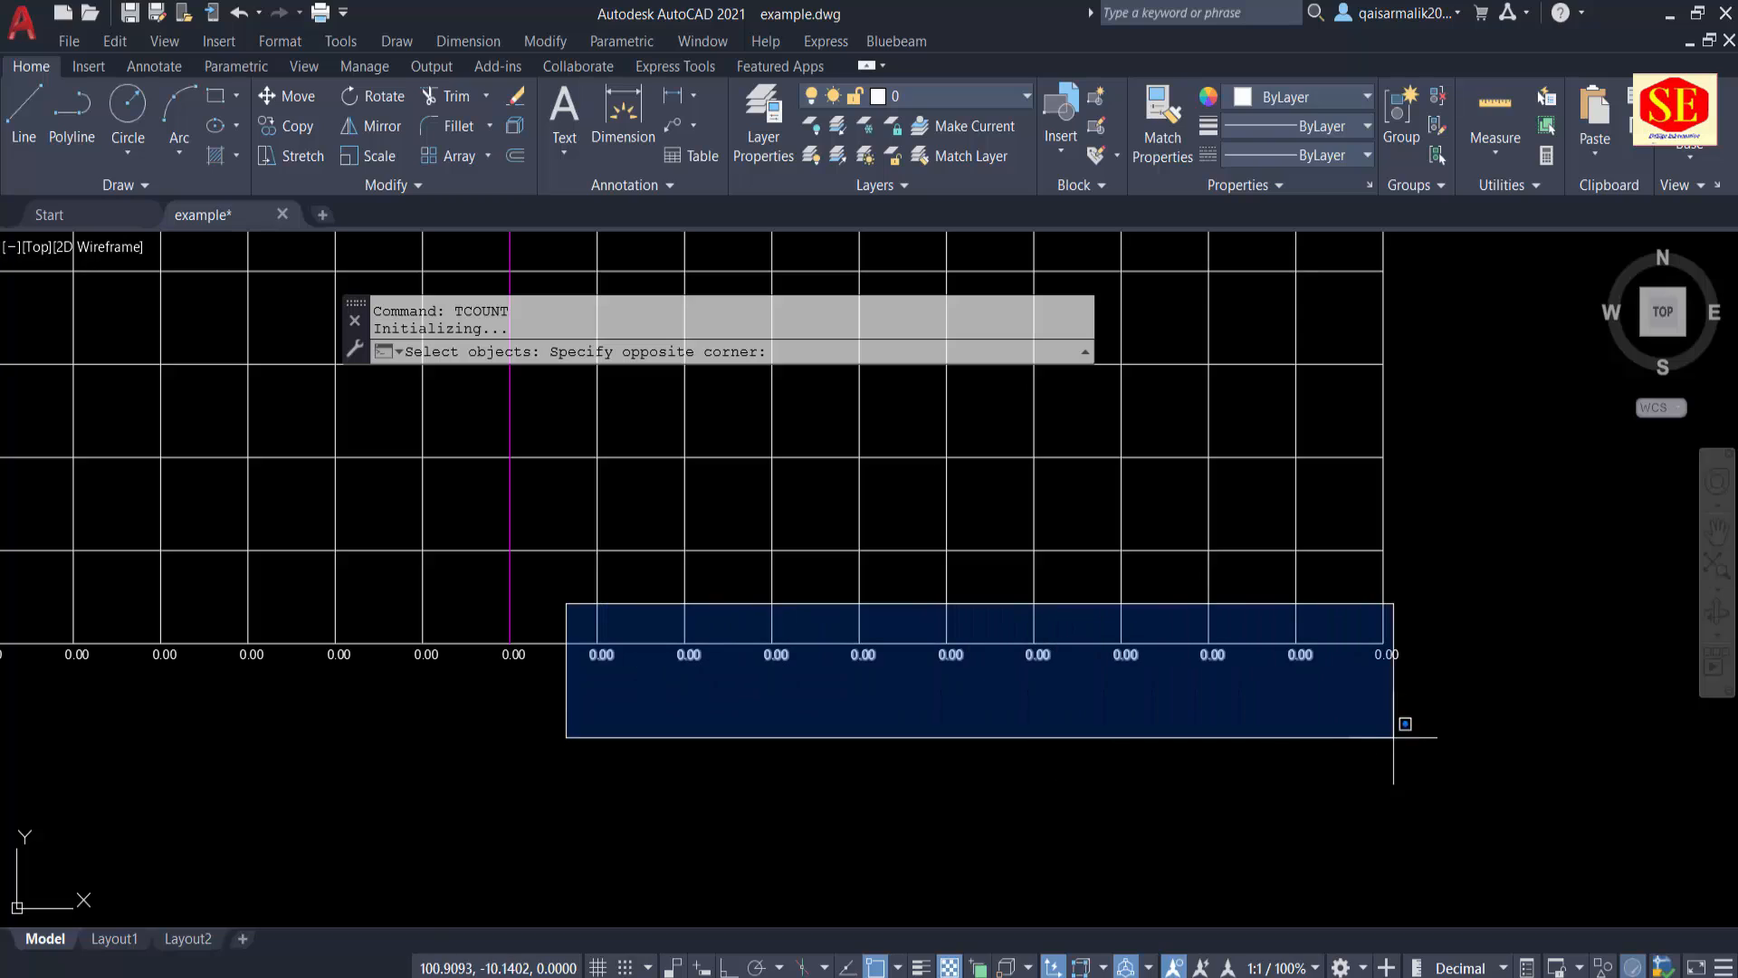
{"action": "left_click", "coordinate": [1443, 727]}
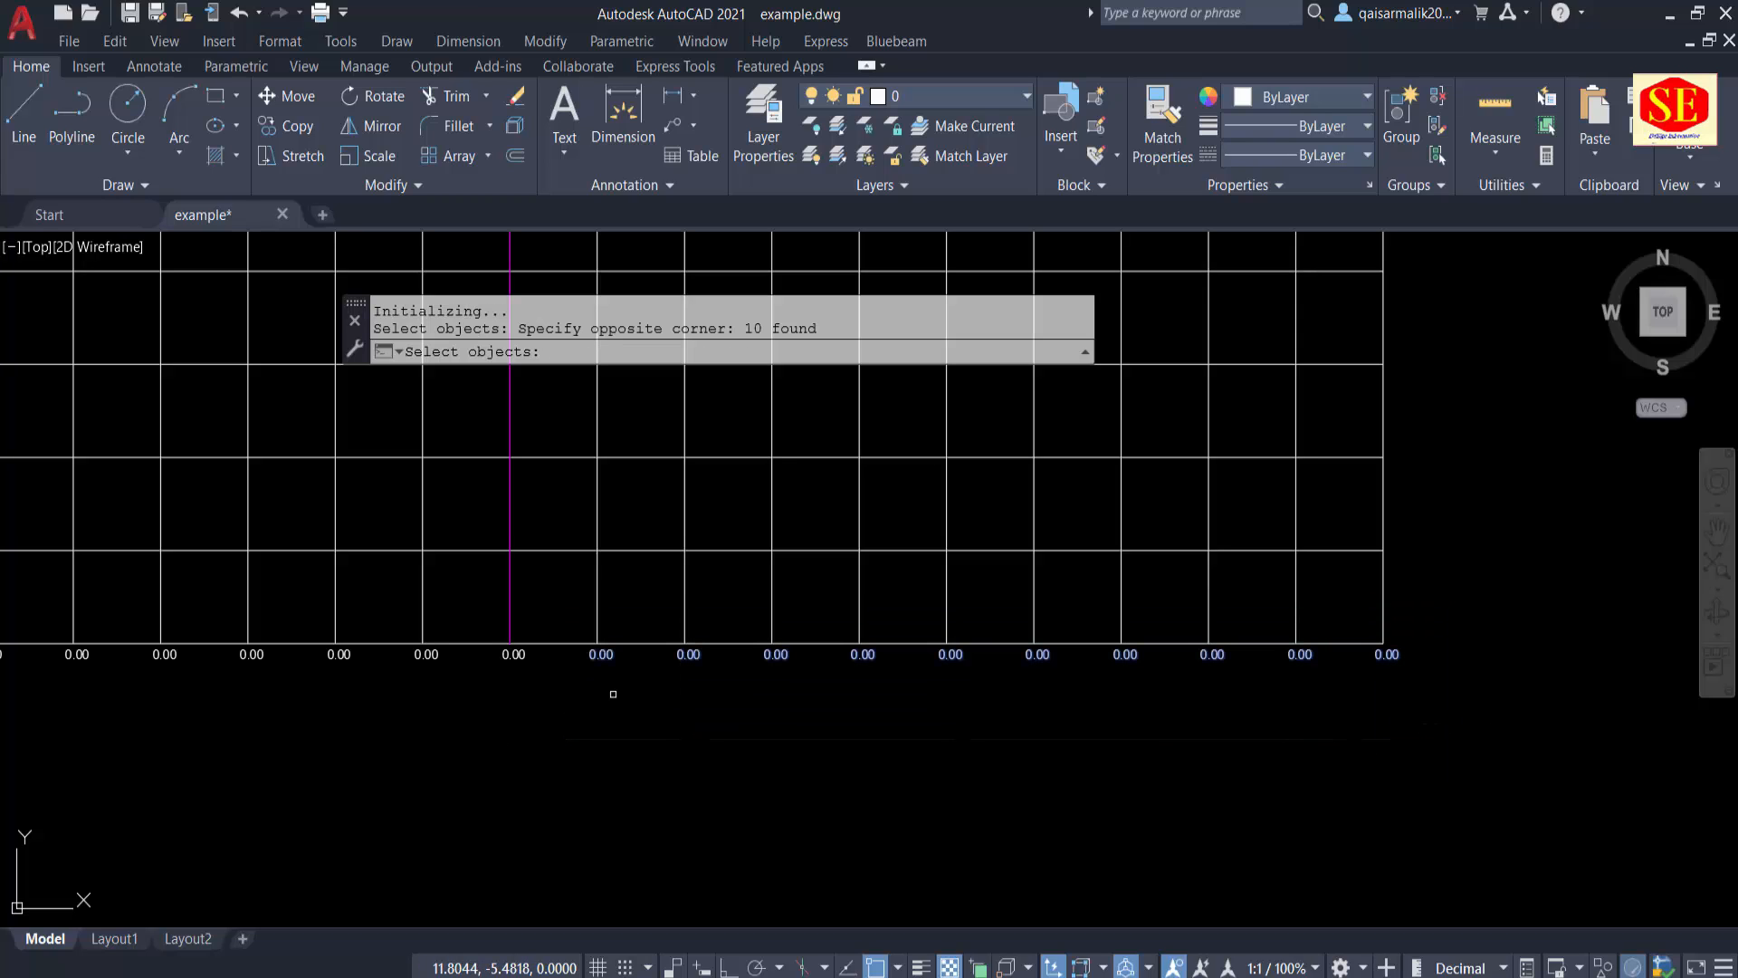
{"action": "key", "text": "Return"}
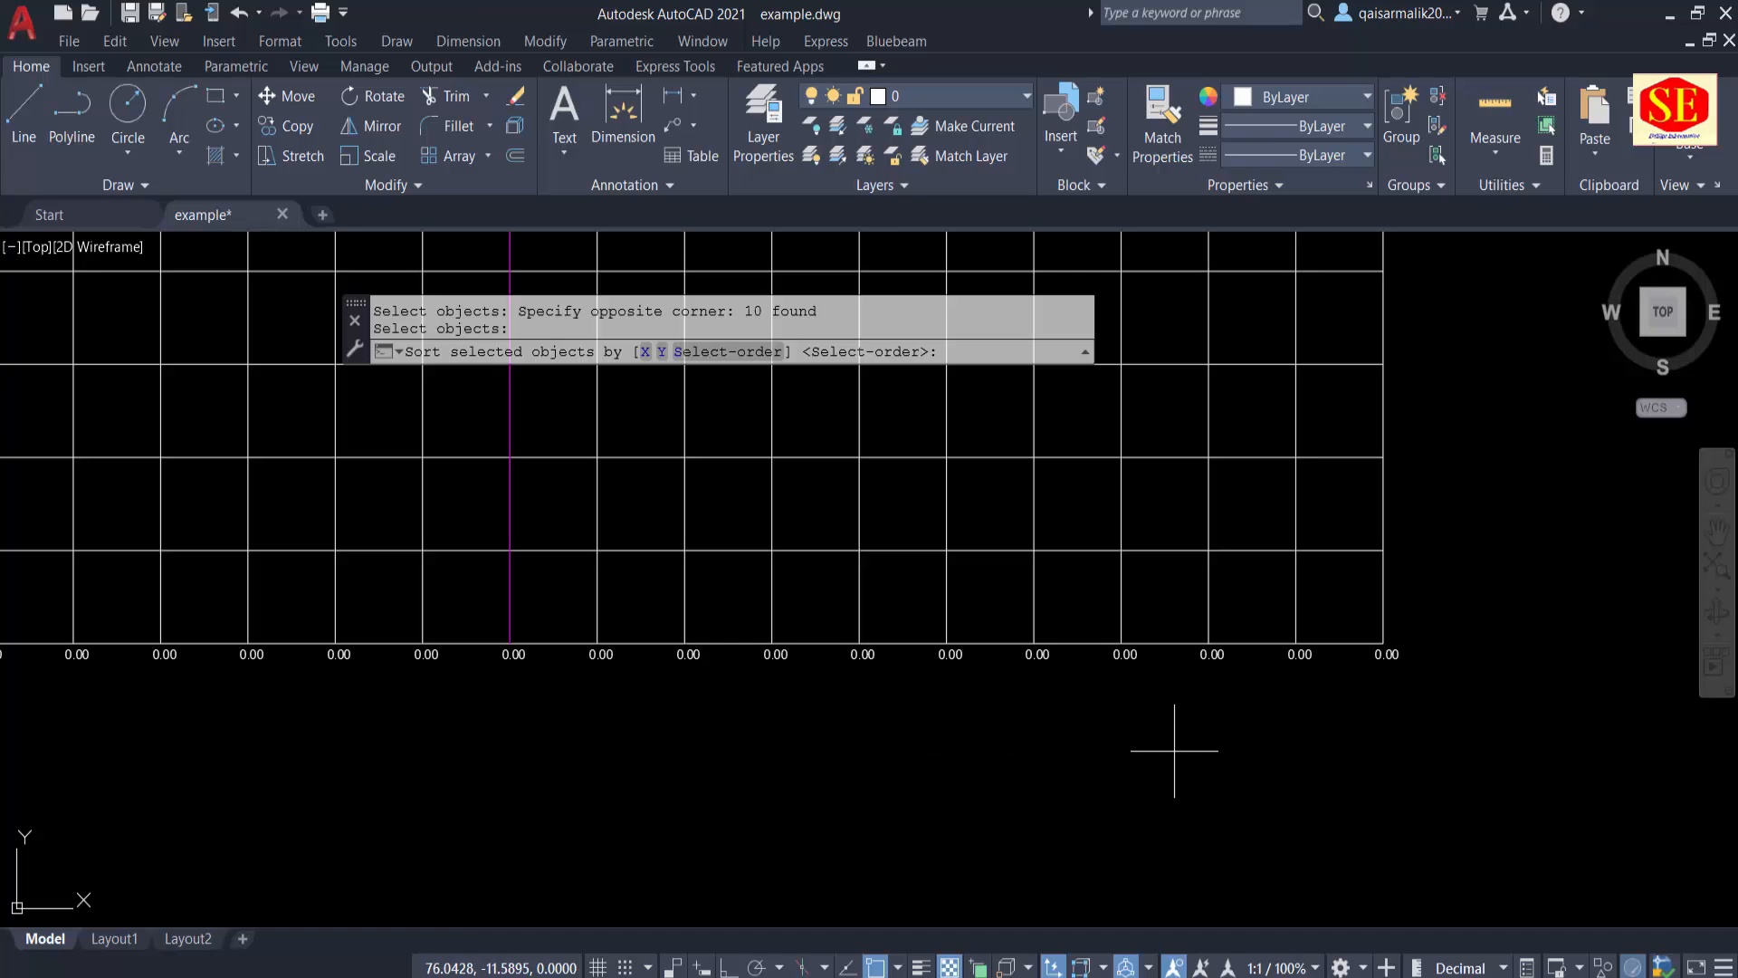
{"action": "scroll", "coordinate": [1059, 722], "scroll_direction": "down", "scroll_amount": 4}
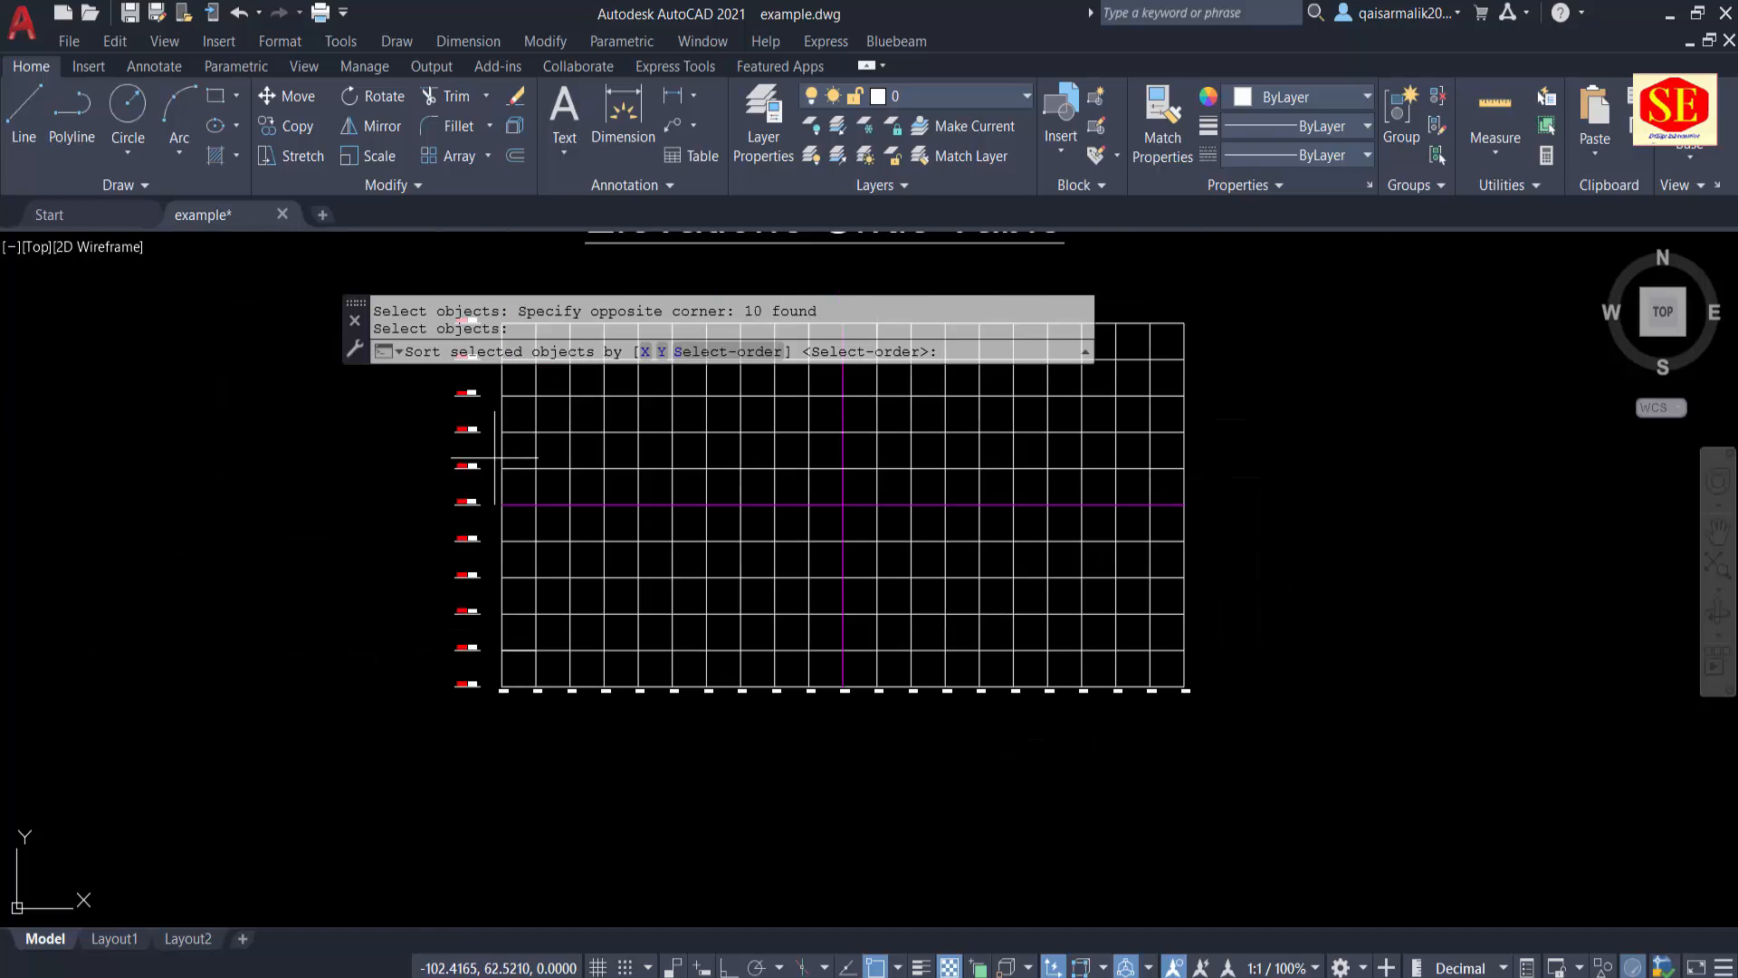
{"action": "scroll", "coordinate": [878, 684], "scroll_direction": "up", "scroll_amount": 4}
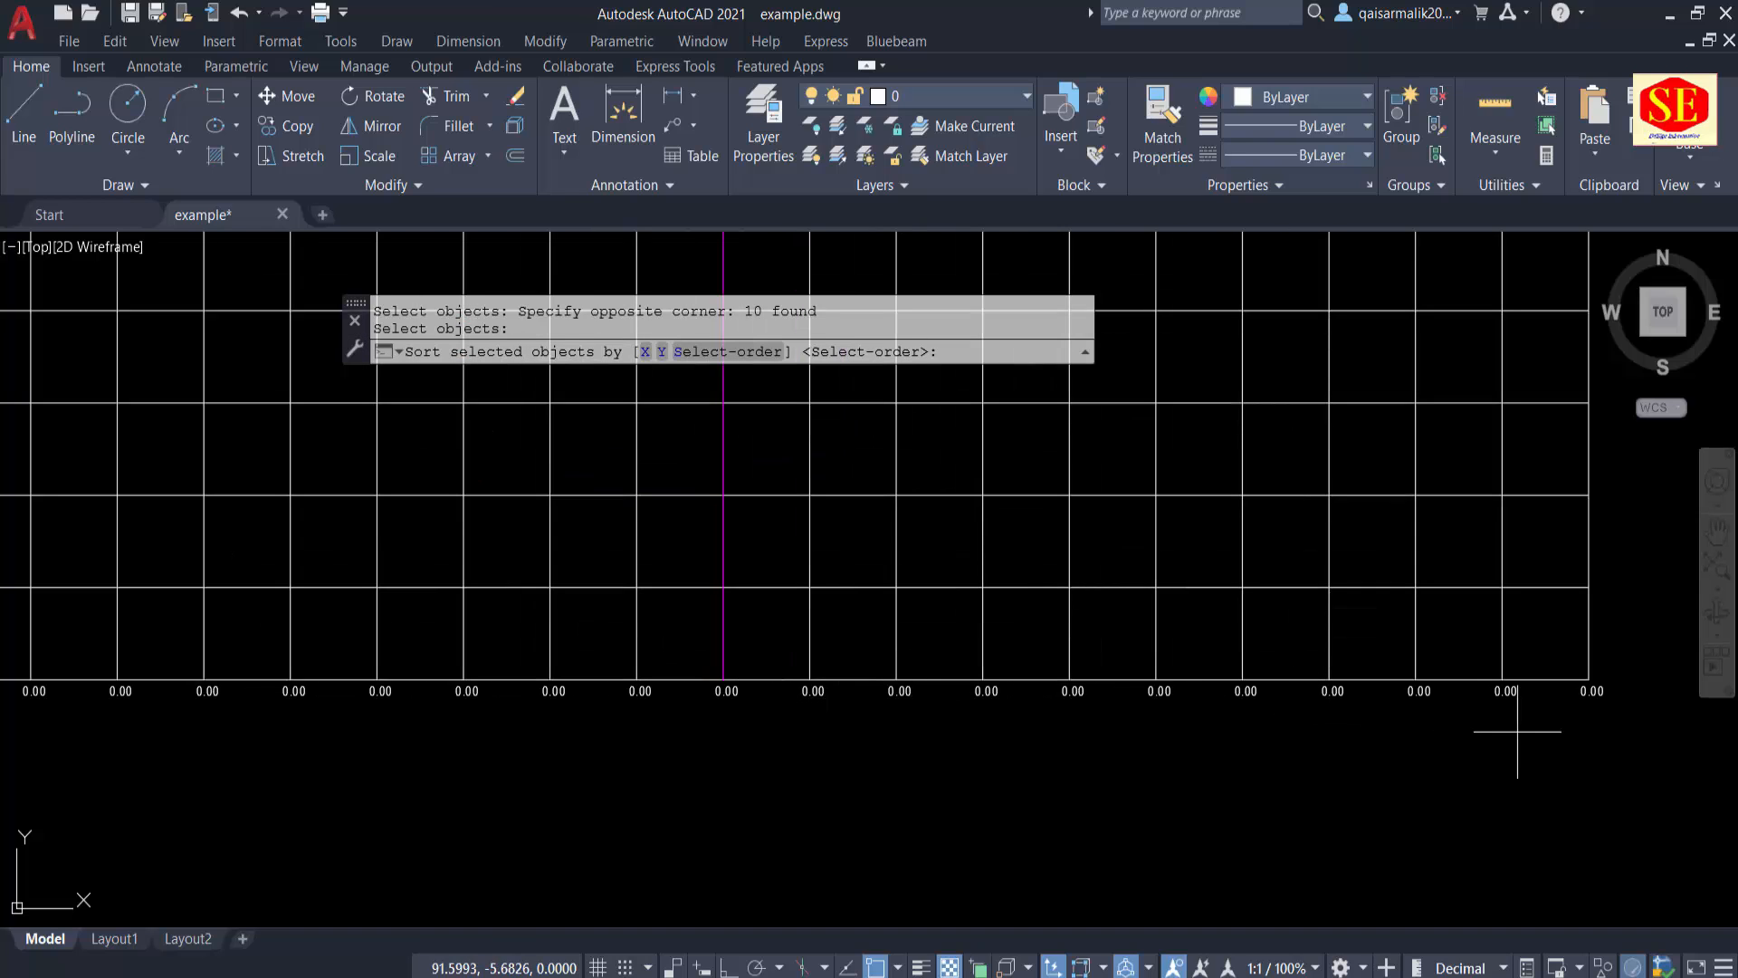
{"action": "middle_click_drag", "start_coordinate": [1207, 762], "coordinate": [1040, 771]}
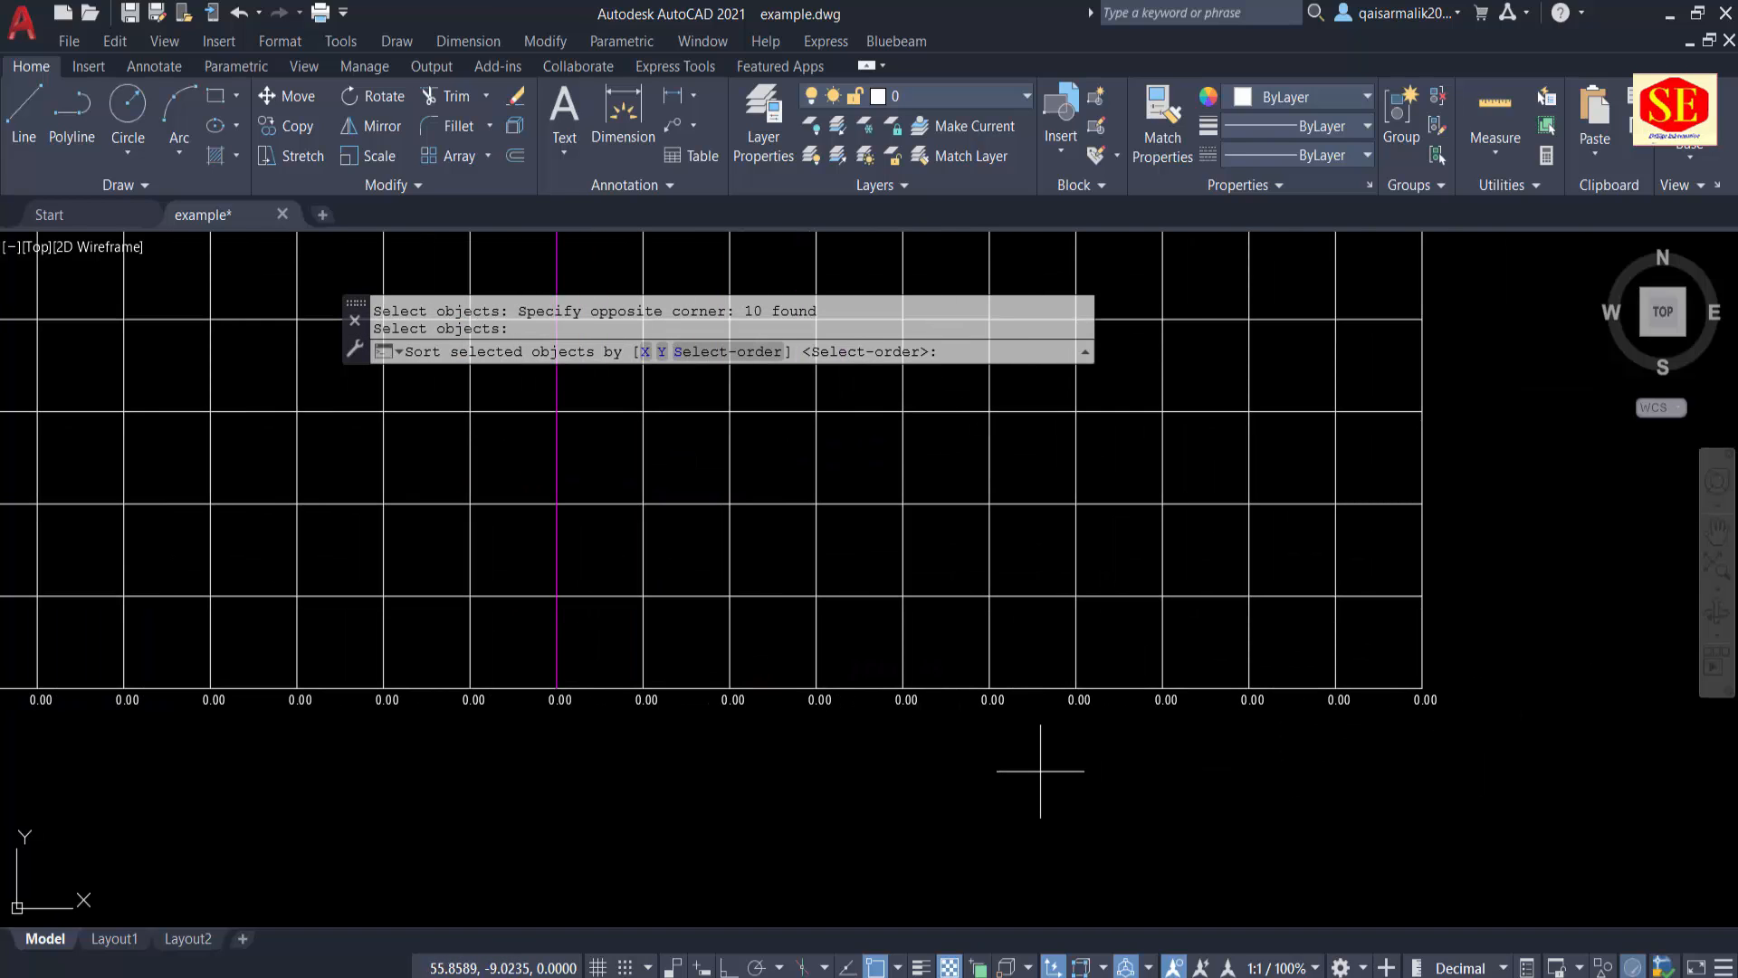
{"action": "type", "text": "X"}
{"action": "key", "text": "Return"}
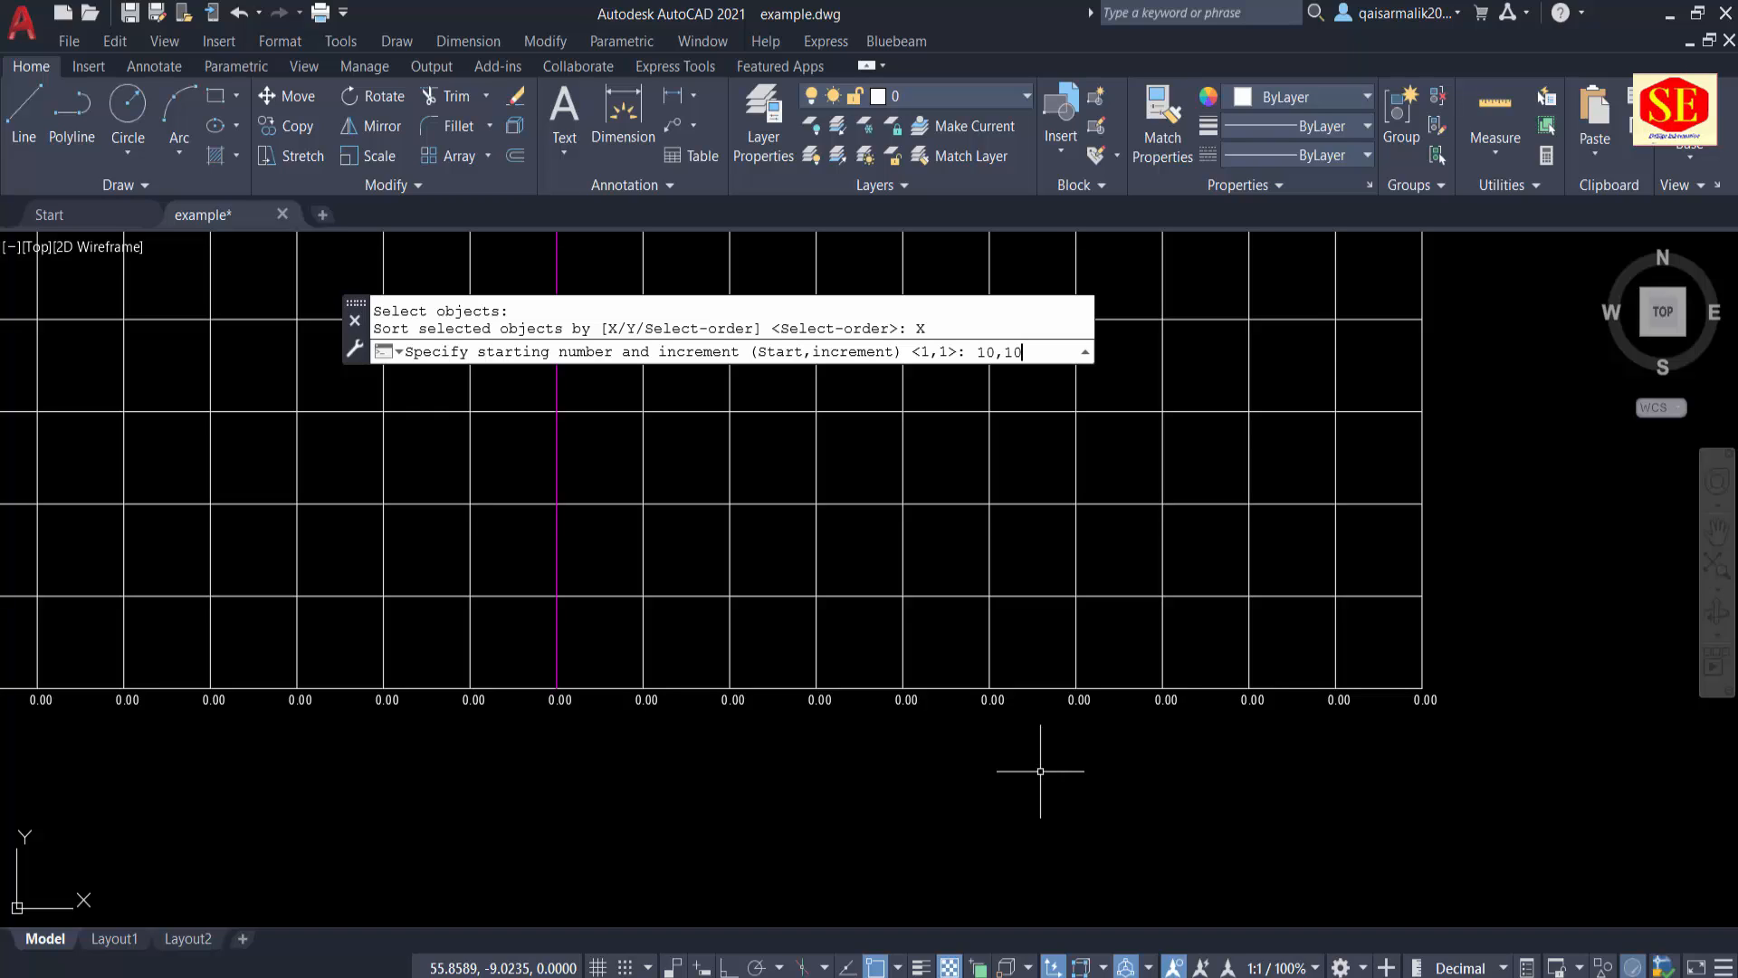
Step: Number the ten distance labels right of the centre line from 10 in increments of 10, overwriting their text
{"action": "key", "text": "Return"}
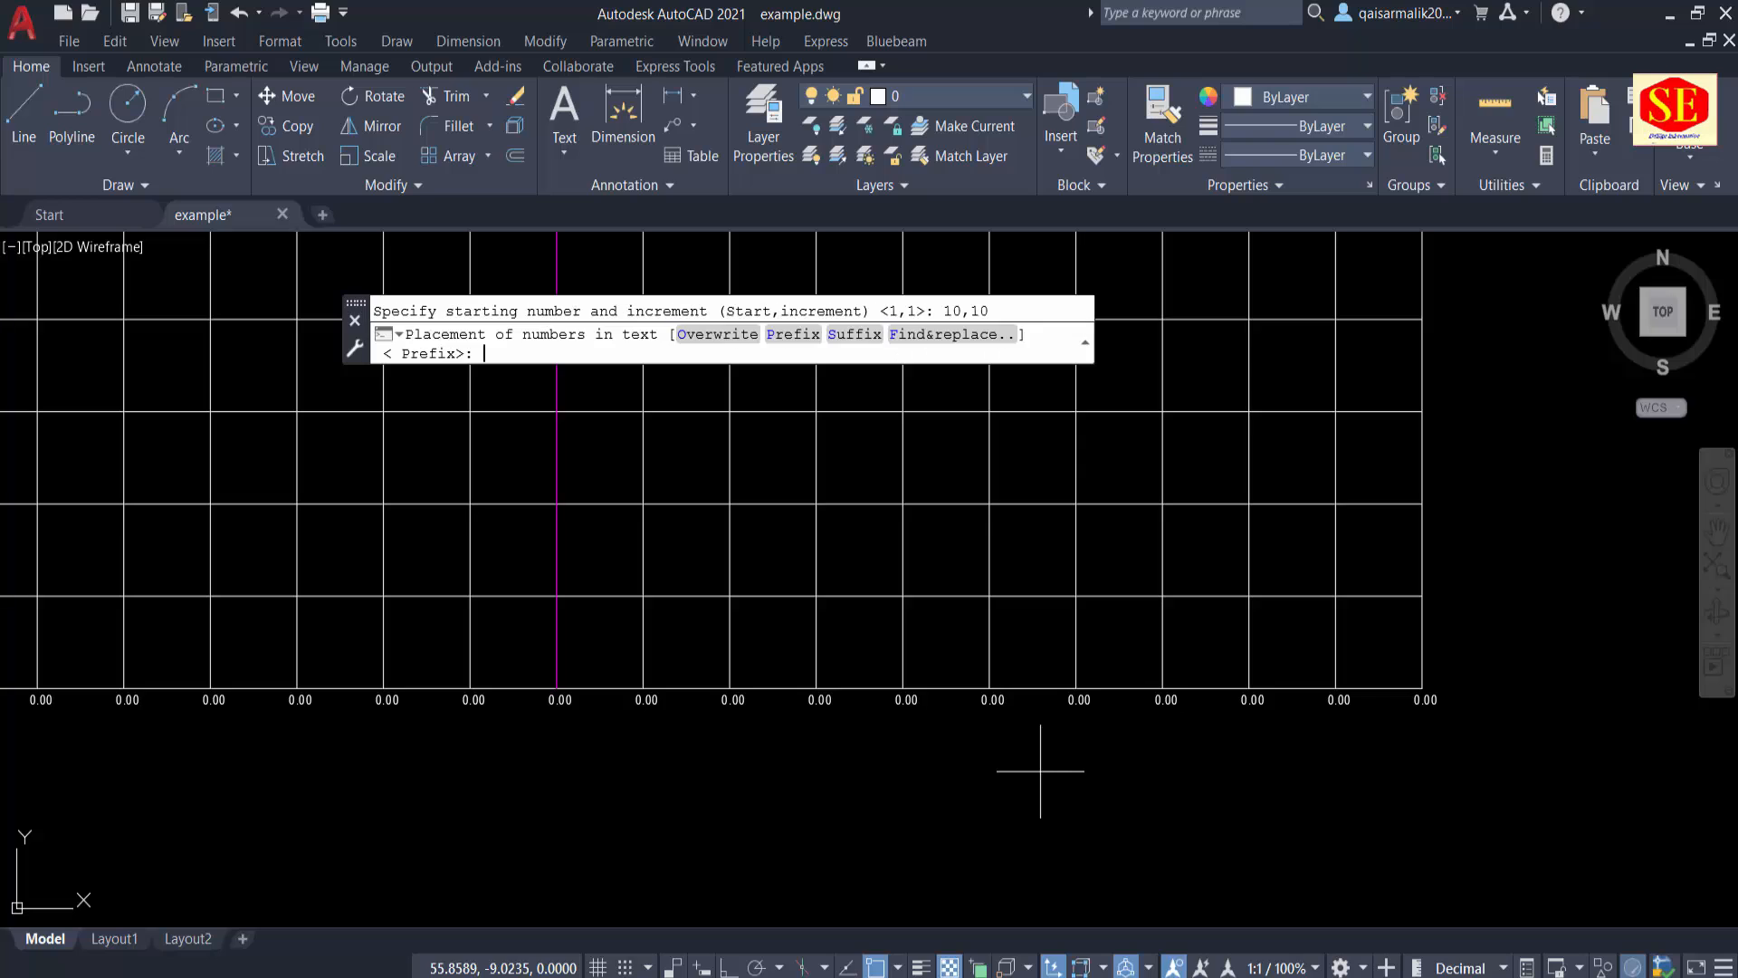
{"action": "left_click", "coordinate": [716, 333]}
{"action": "scroll", "coordinate": [589, 716], "scroll_direction": "up", "scroll_amount": 2}
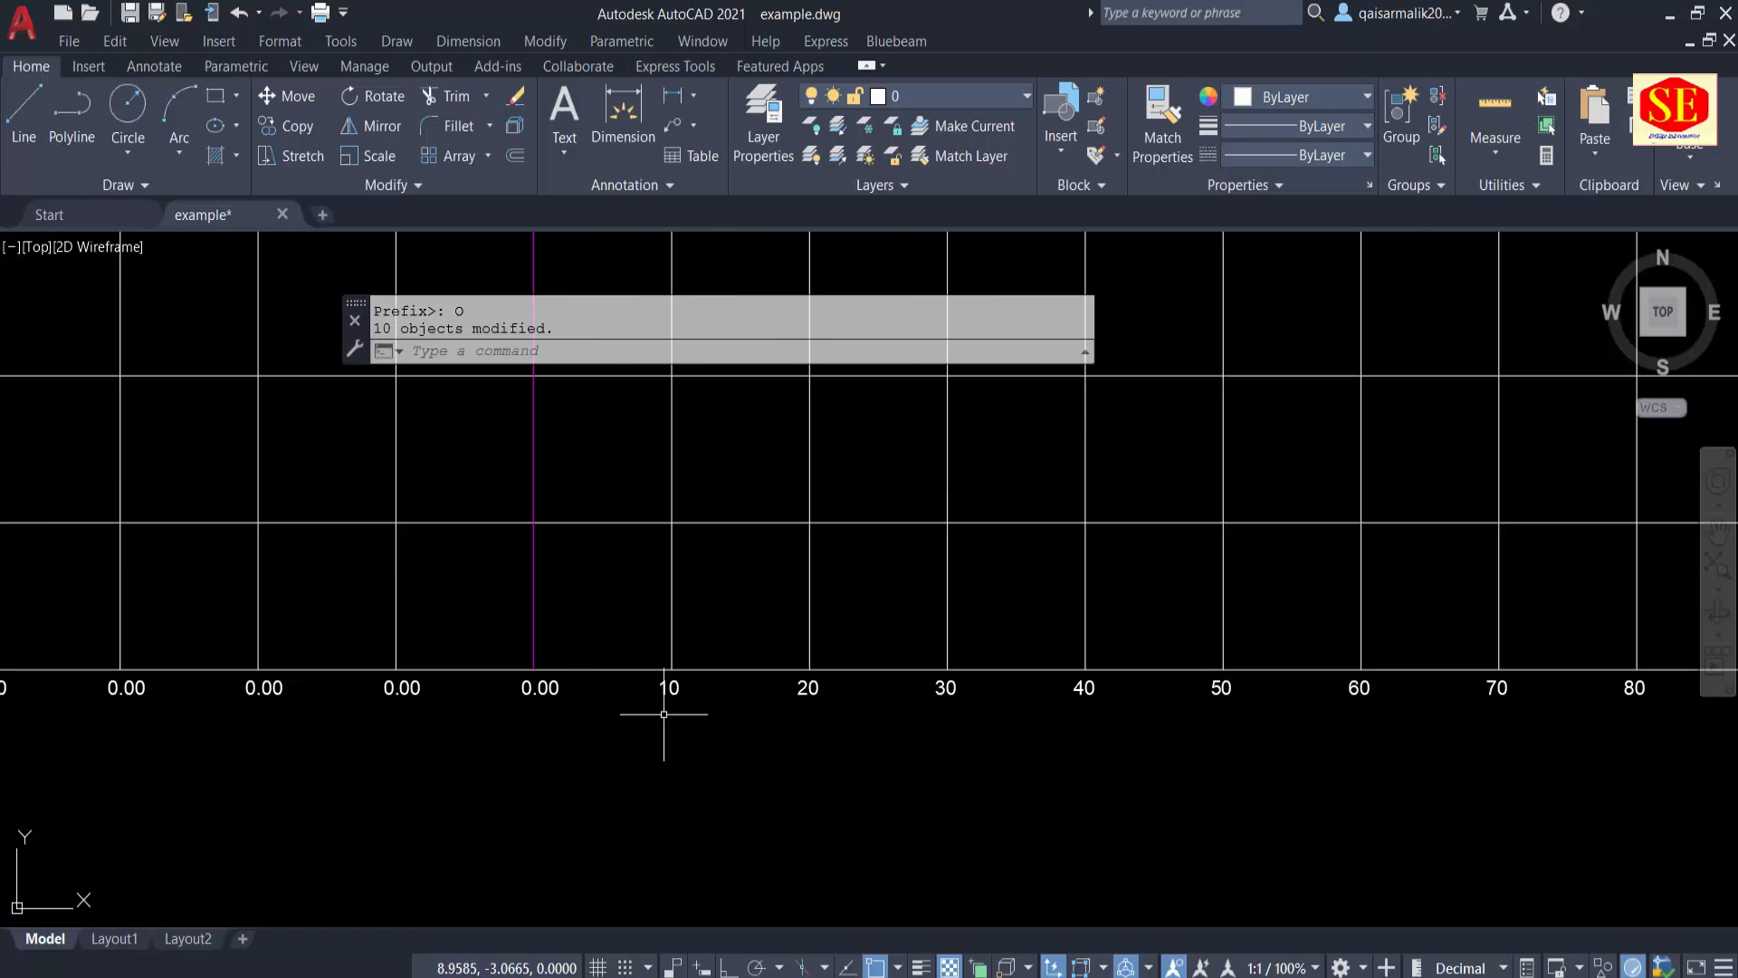
{"action": "middle_click_drag", "start_coordinate": [1028, 756], "coordinate": [652, 707]}
{"action": "scroll", "coordinate": [1552, 691], "scroll_direction": "down", "scroll_amount": 2}
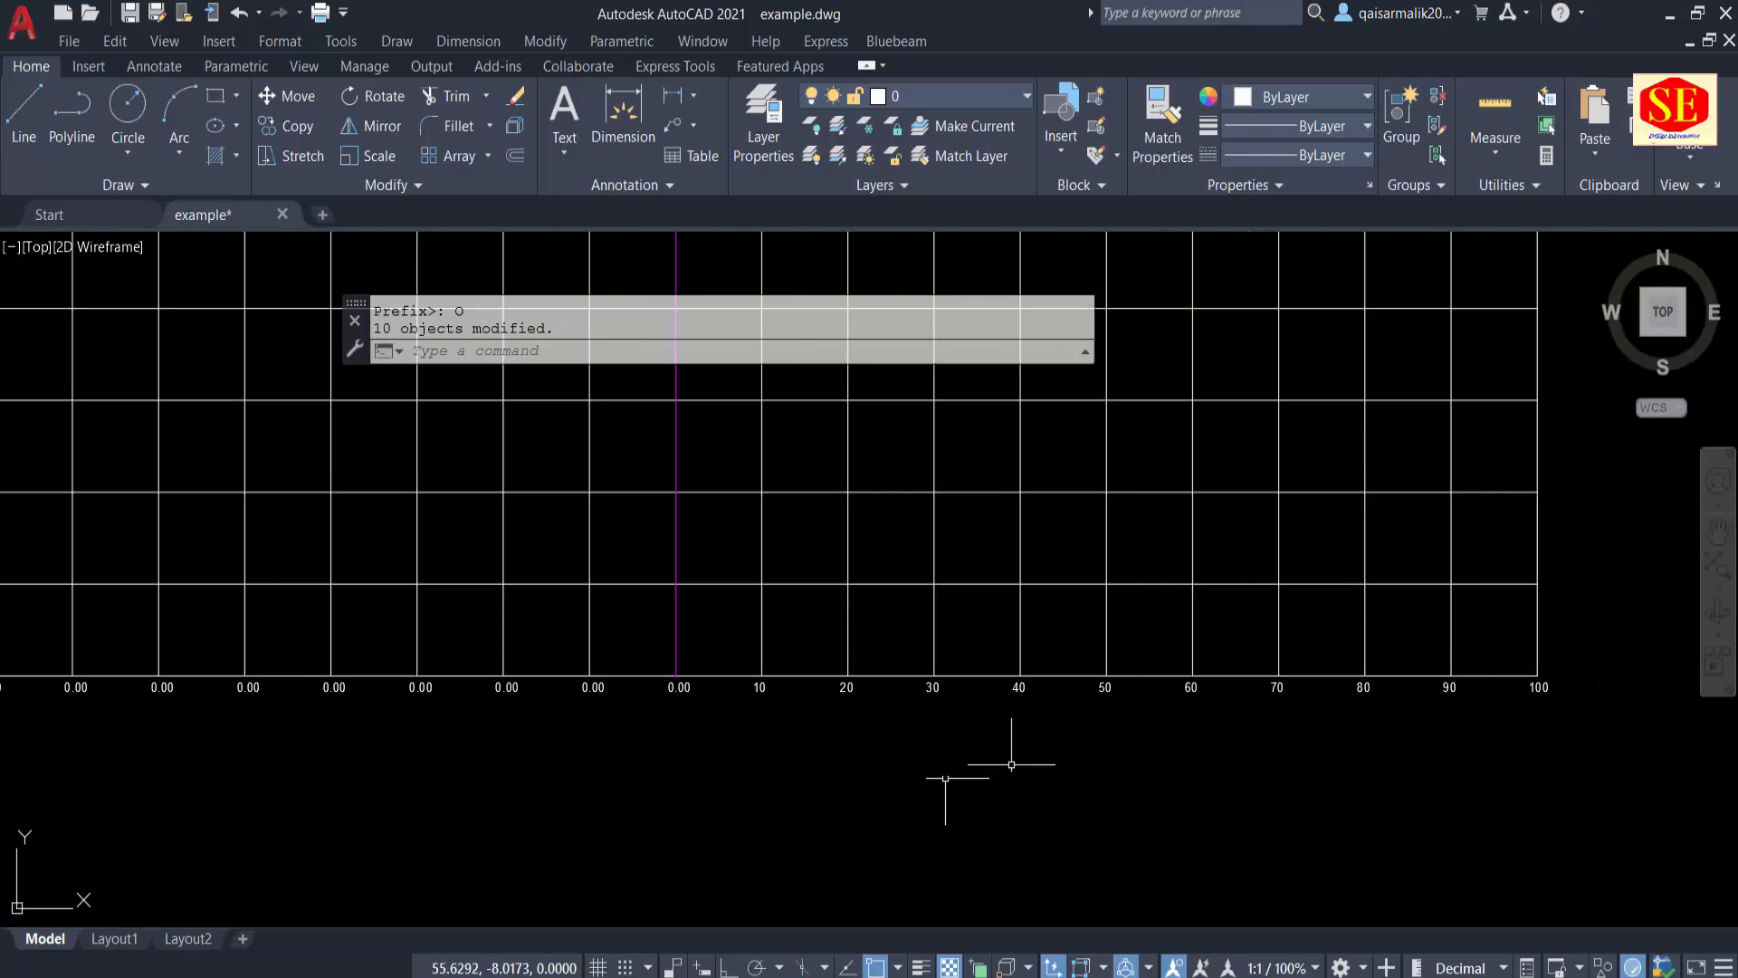
{"action": "middle_click_drag", "start_coordinate": [990, 803], "coordinate": [1235, 799]}
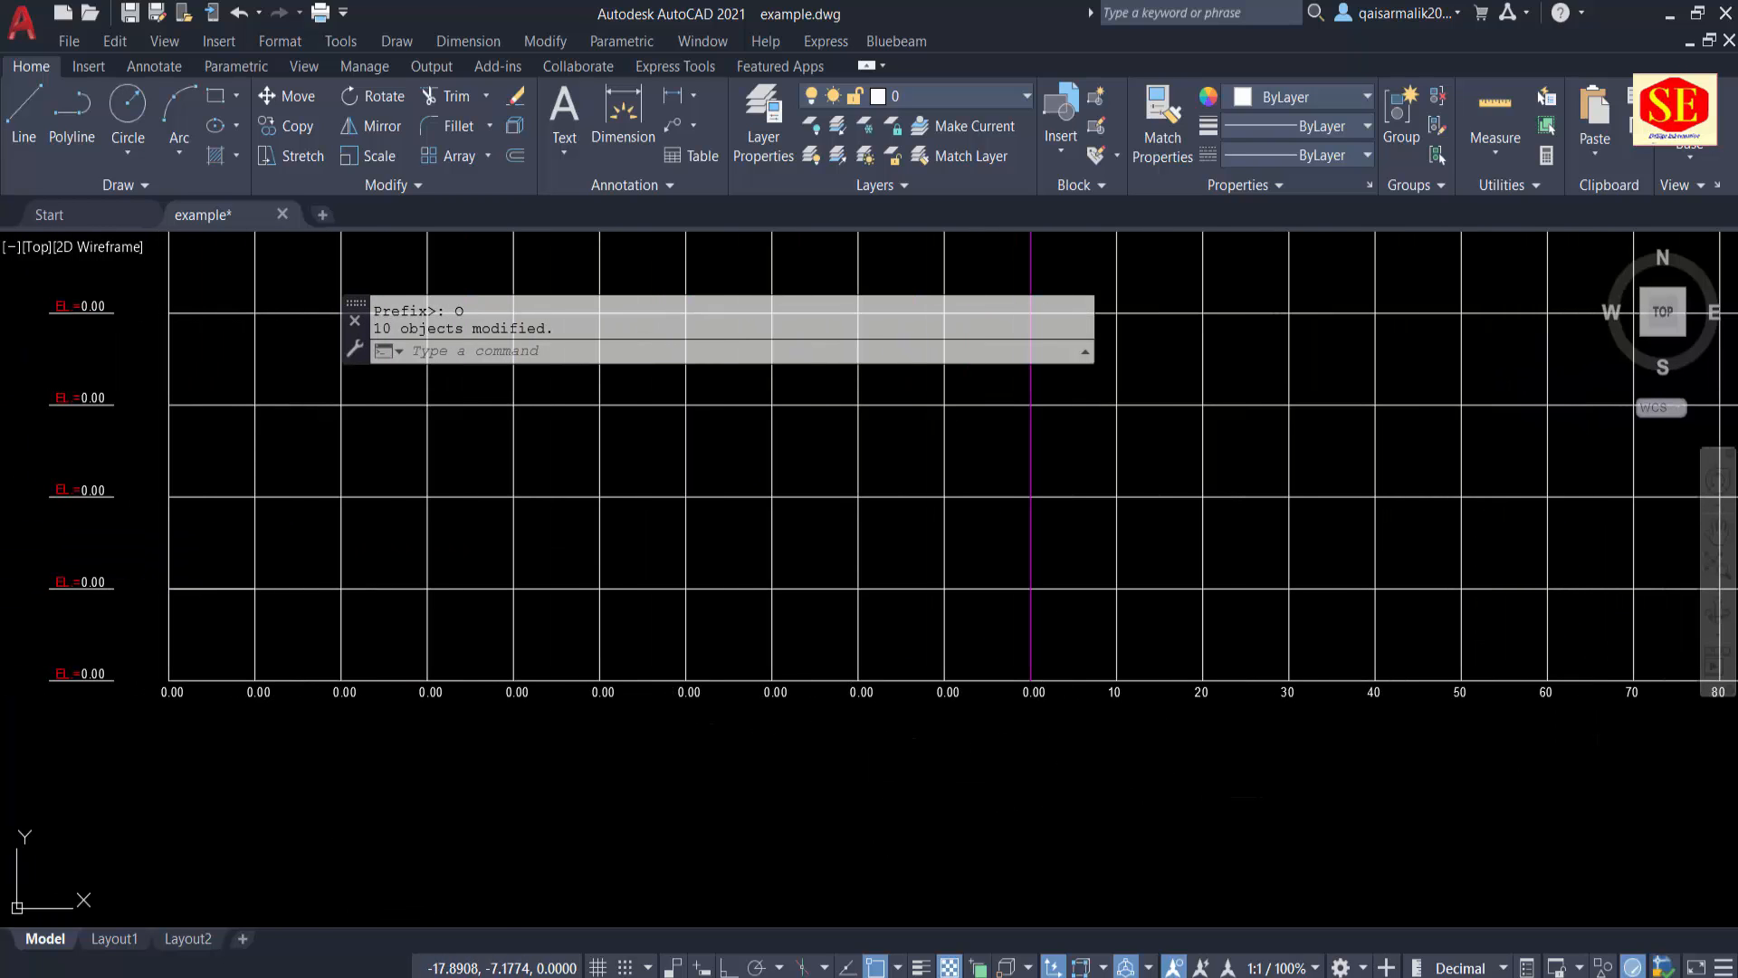
{"action": "key", "text": "Escape"}
{"action": "type", "text": "TC"}
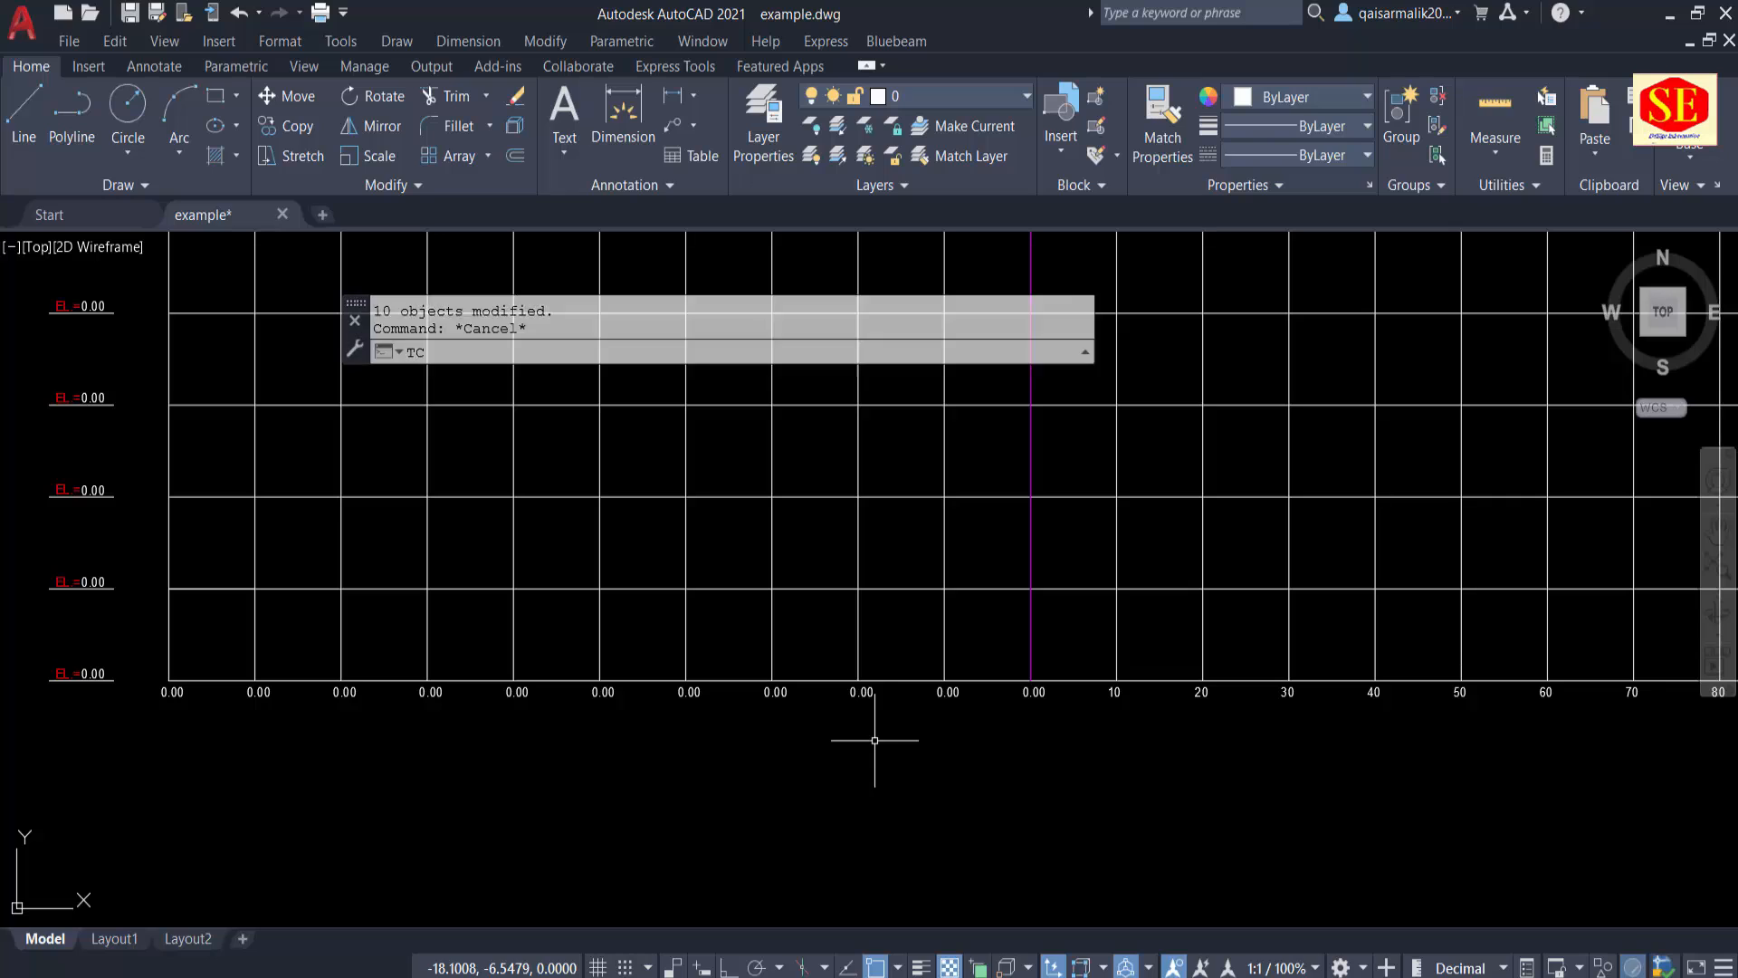
{"action": "key", "text": "Return"}
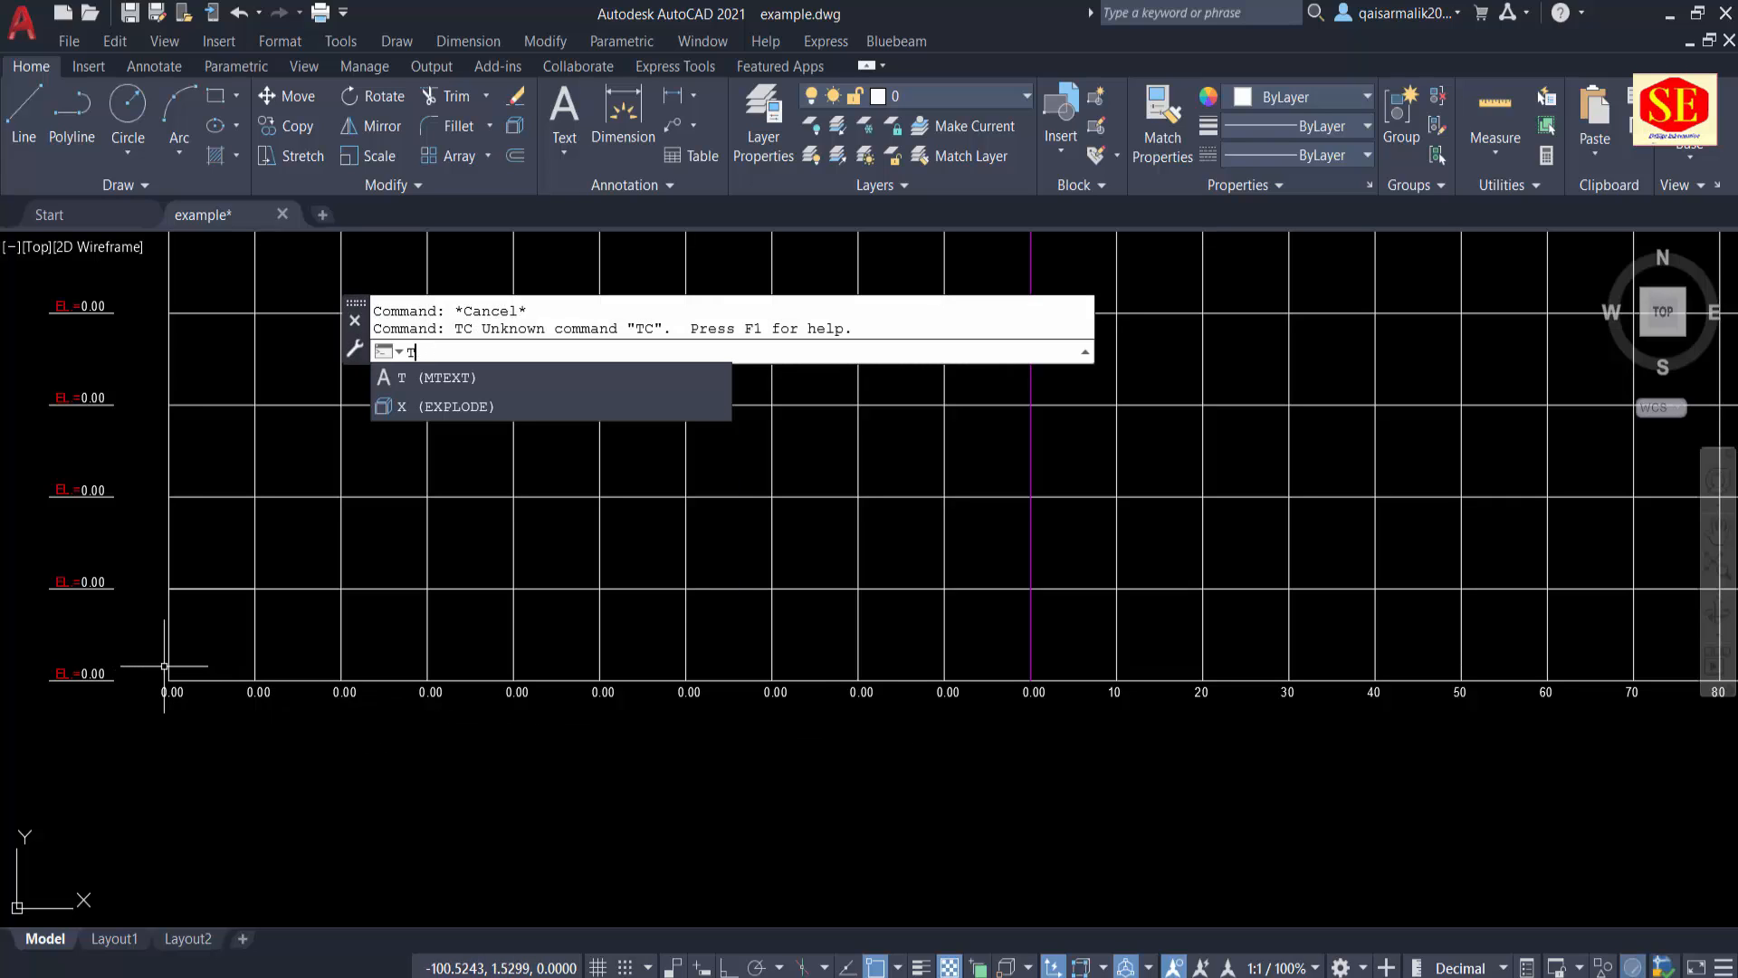
{"action": "type", "text": "COUNT"}
{"action": "key", "text": "Return"}
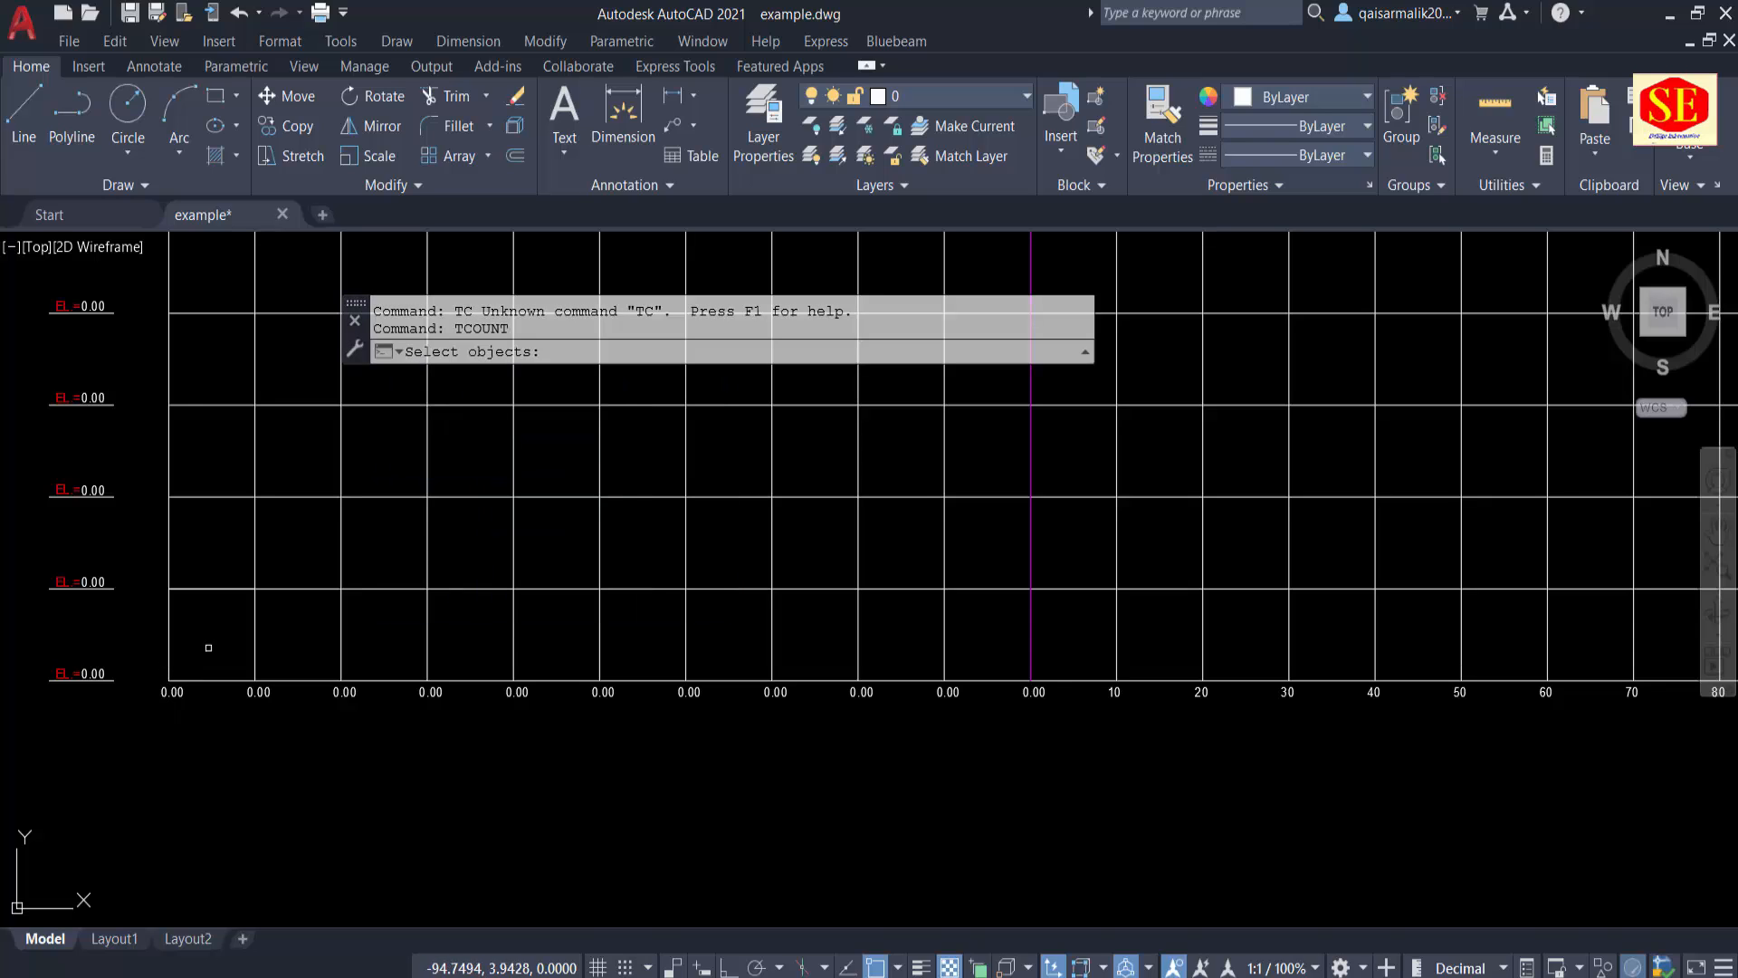
{"action": "left_click", "coordinate": [149, 666]}
{"action": "left_click", "coordinate": [992, 725]}
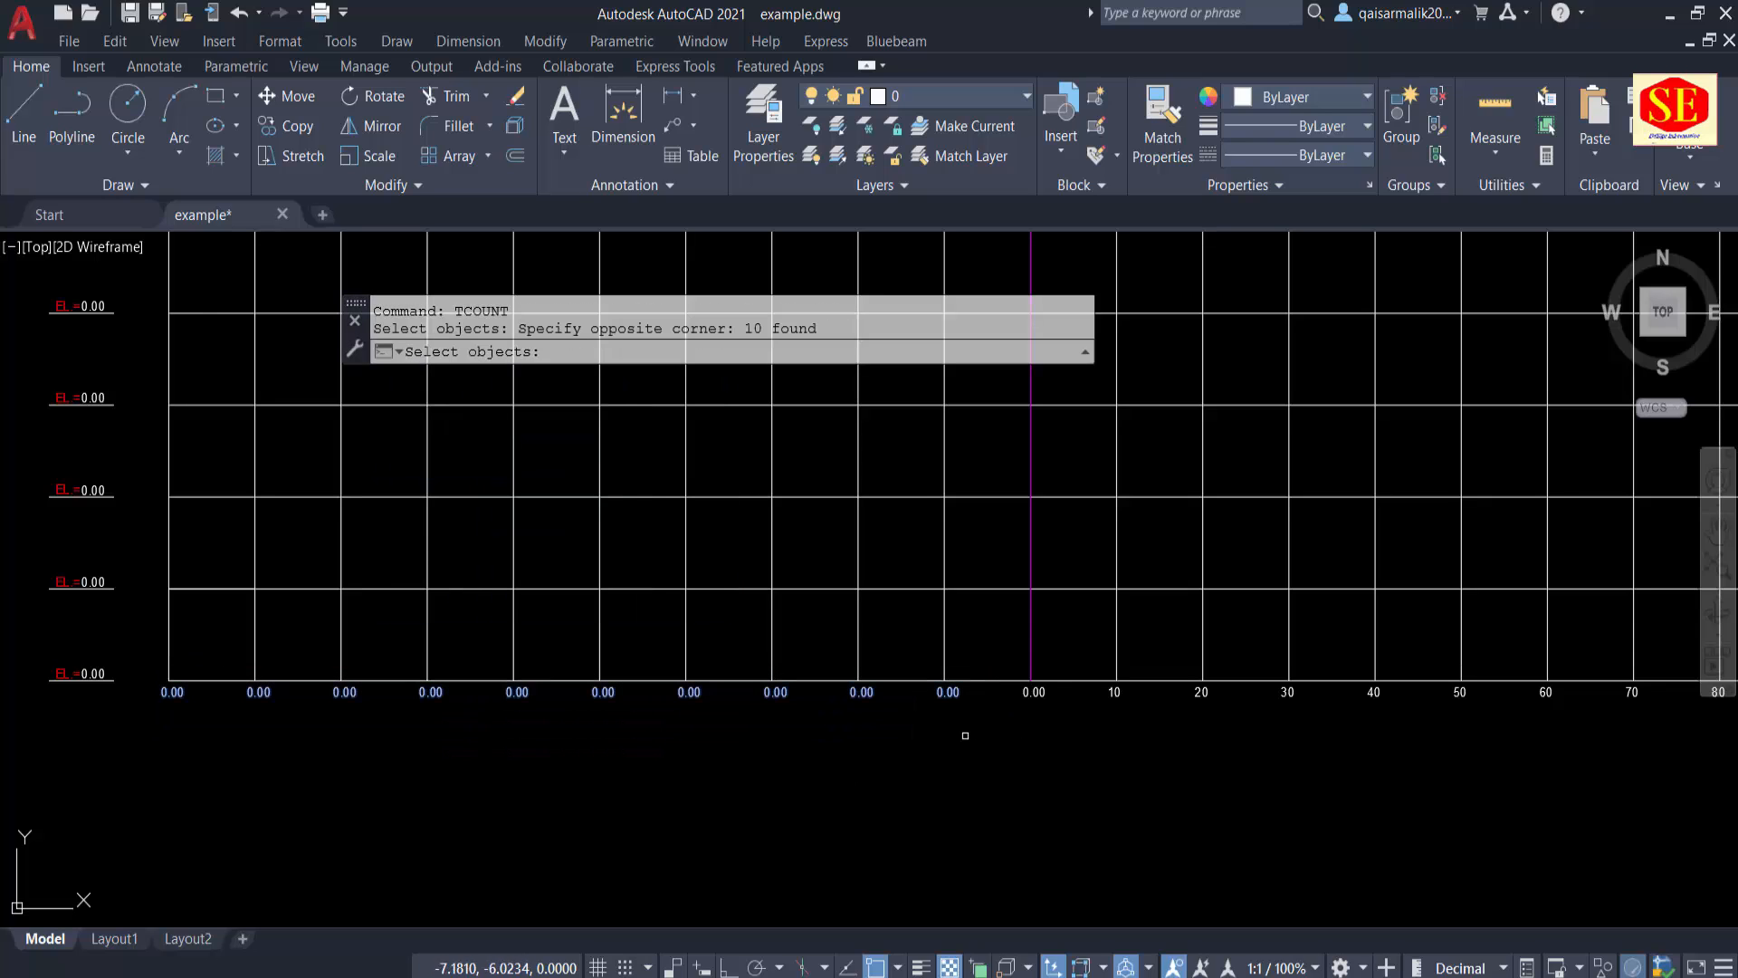
{"action": "key", "text": "Return"}
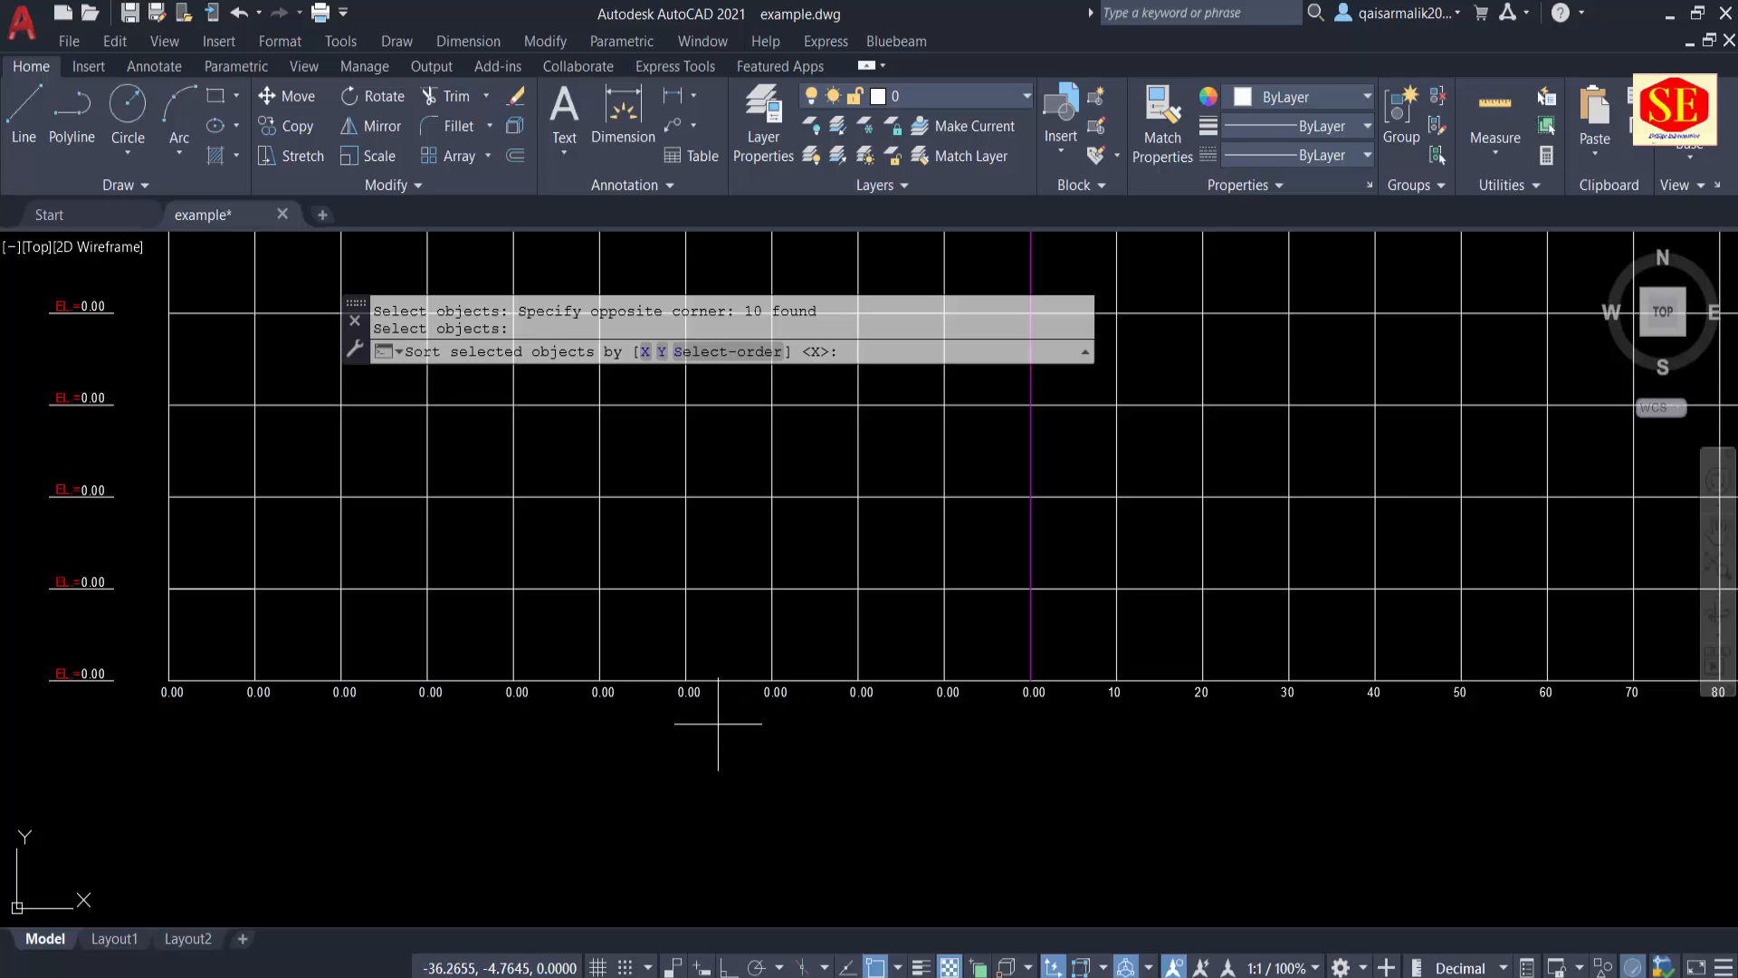
{"action": "type", "text": "X"}
{"action": "key", "text": "Return"}
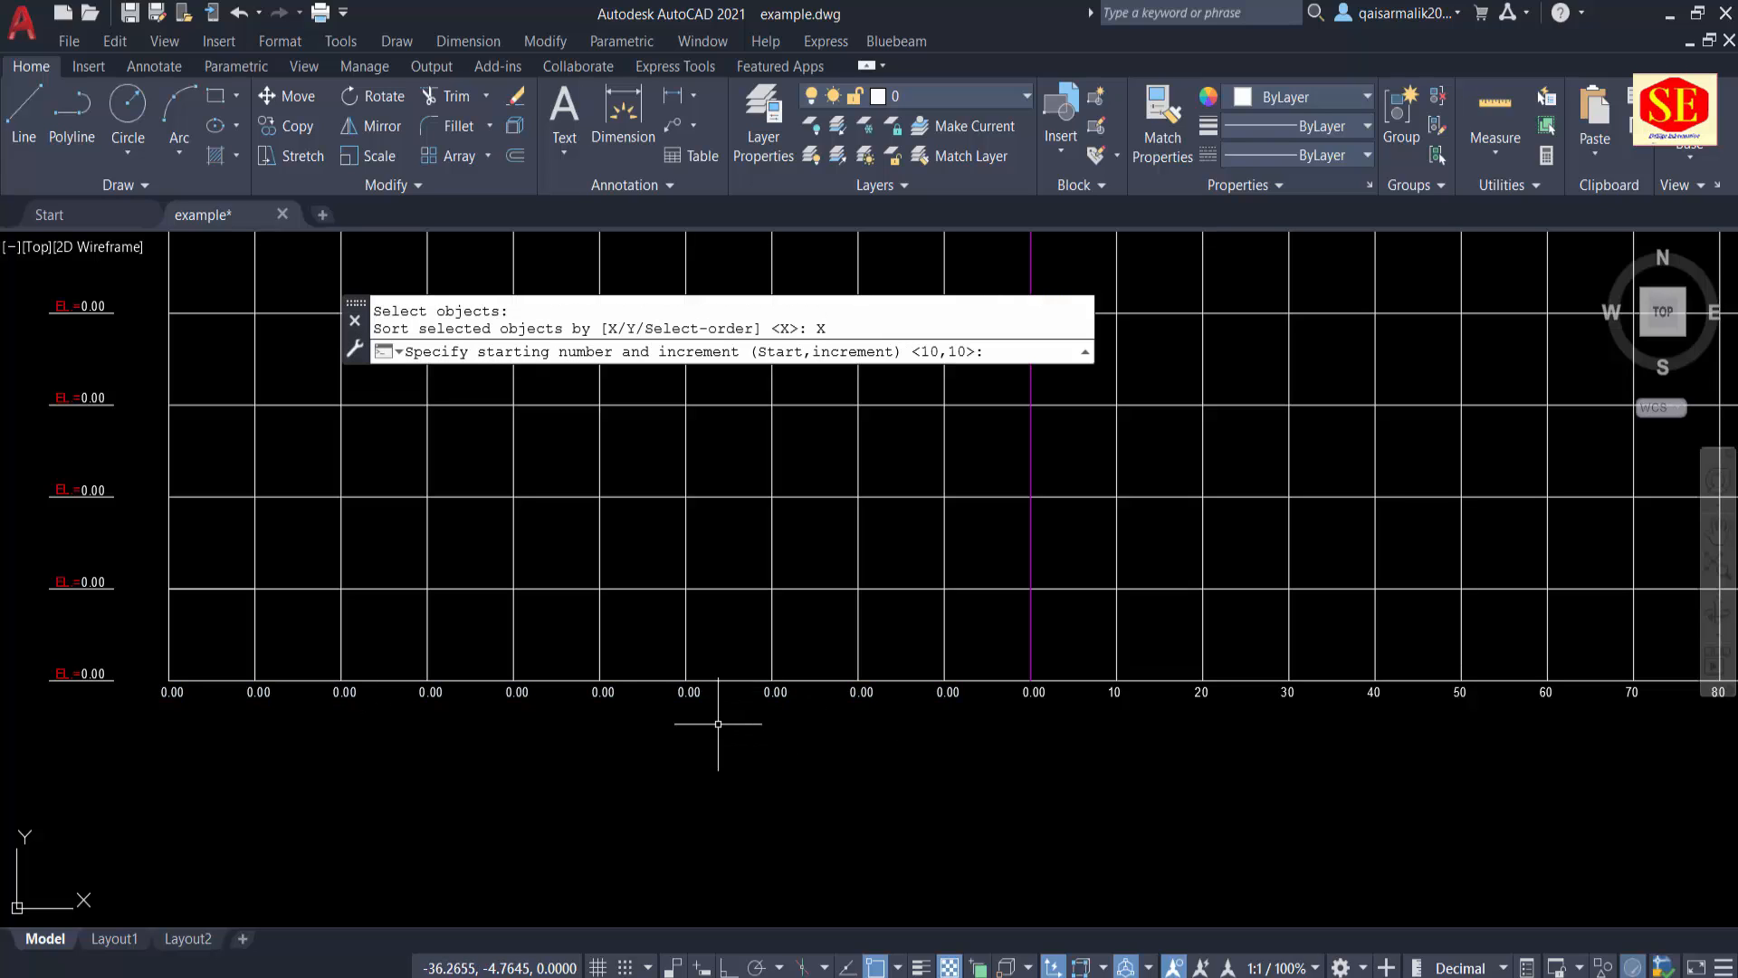
{"action": "key", "text": "Return"}
{"action": "key", "text": "Return"}
Step: Run TCOUNT on the ten "0.00" labels left of the centre line, sorted by X, starting at -100 with increment 10, overwriting their text
{"action": "left_click", "coordinate": [149, 652]}
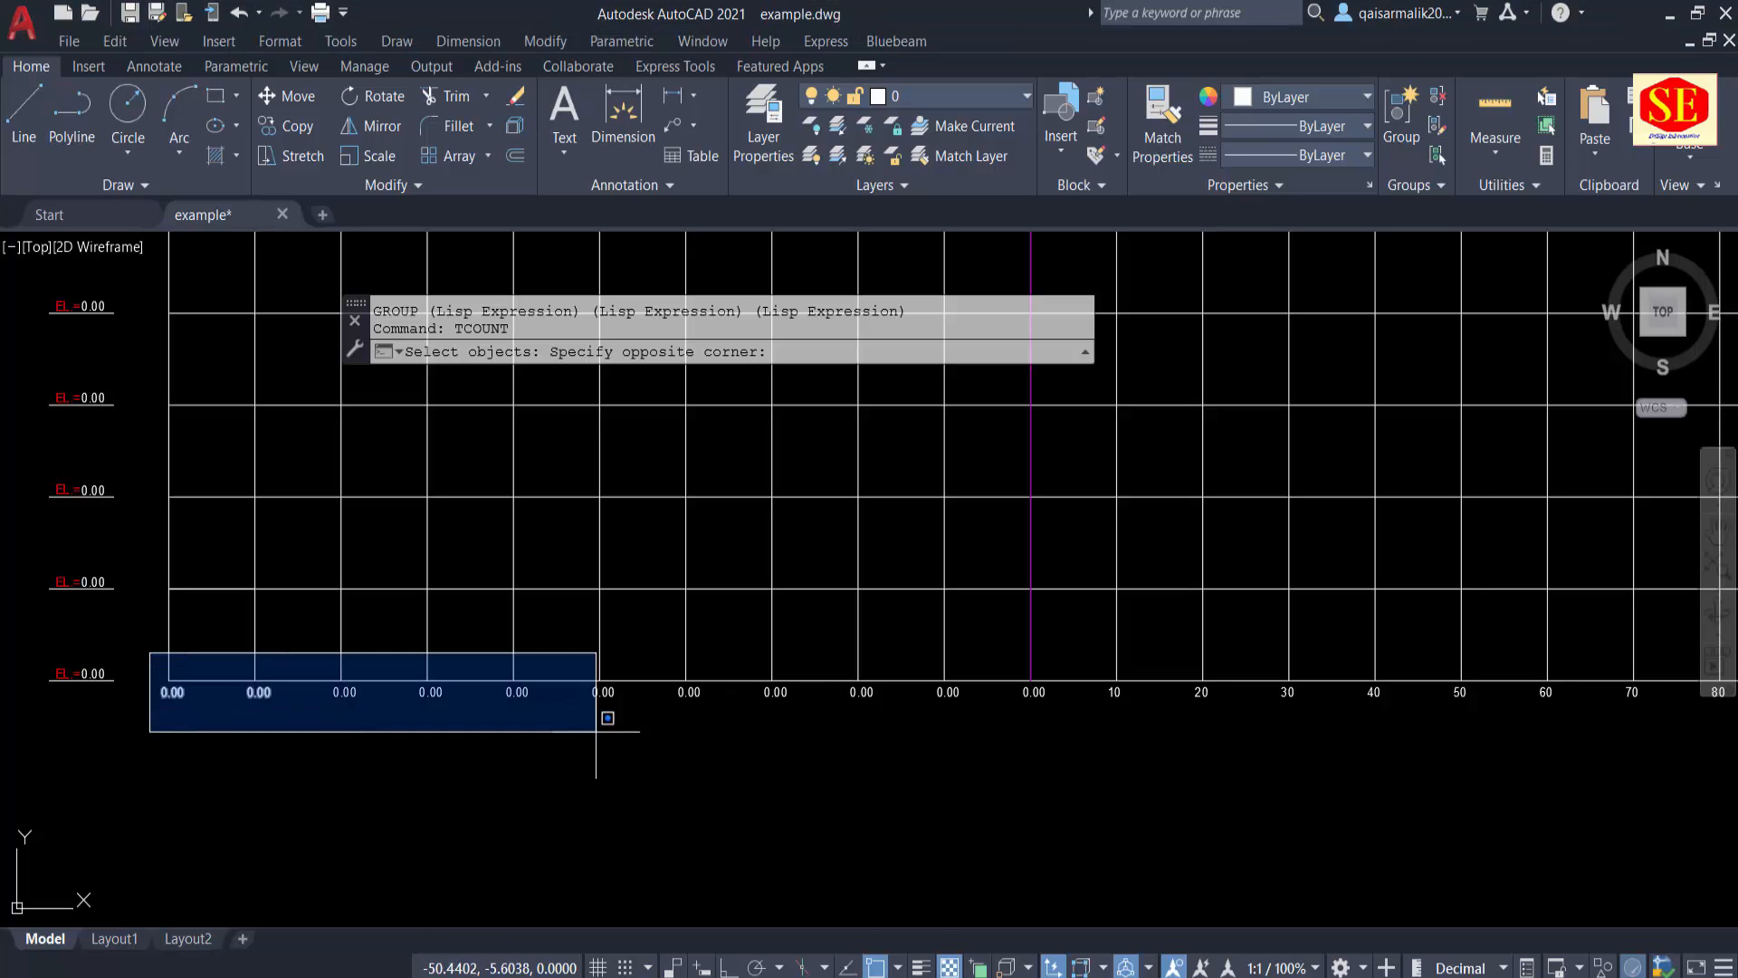
{"action": "left_click", "coordinate": [981, 732]}
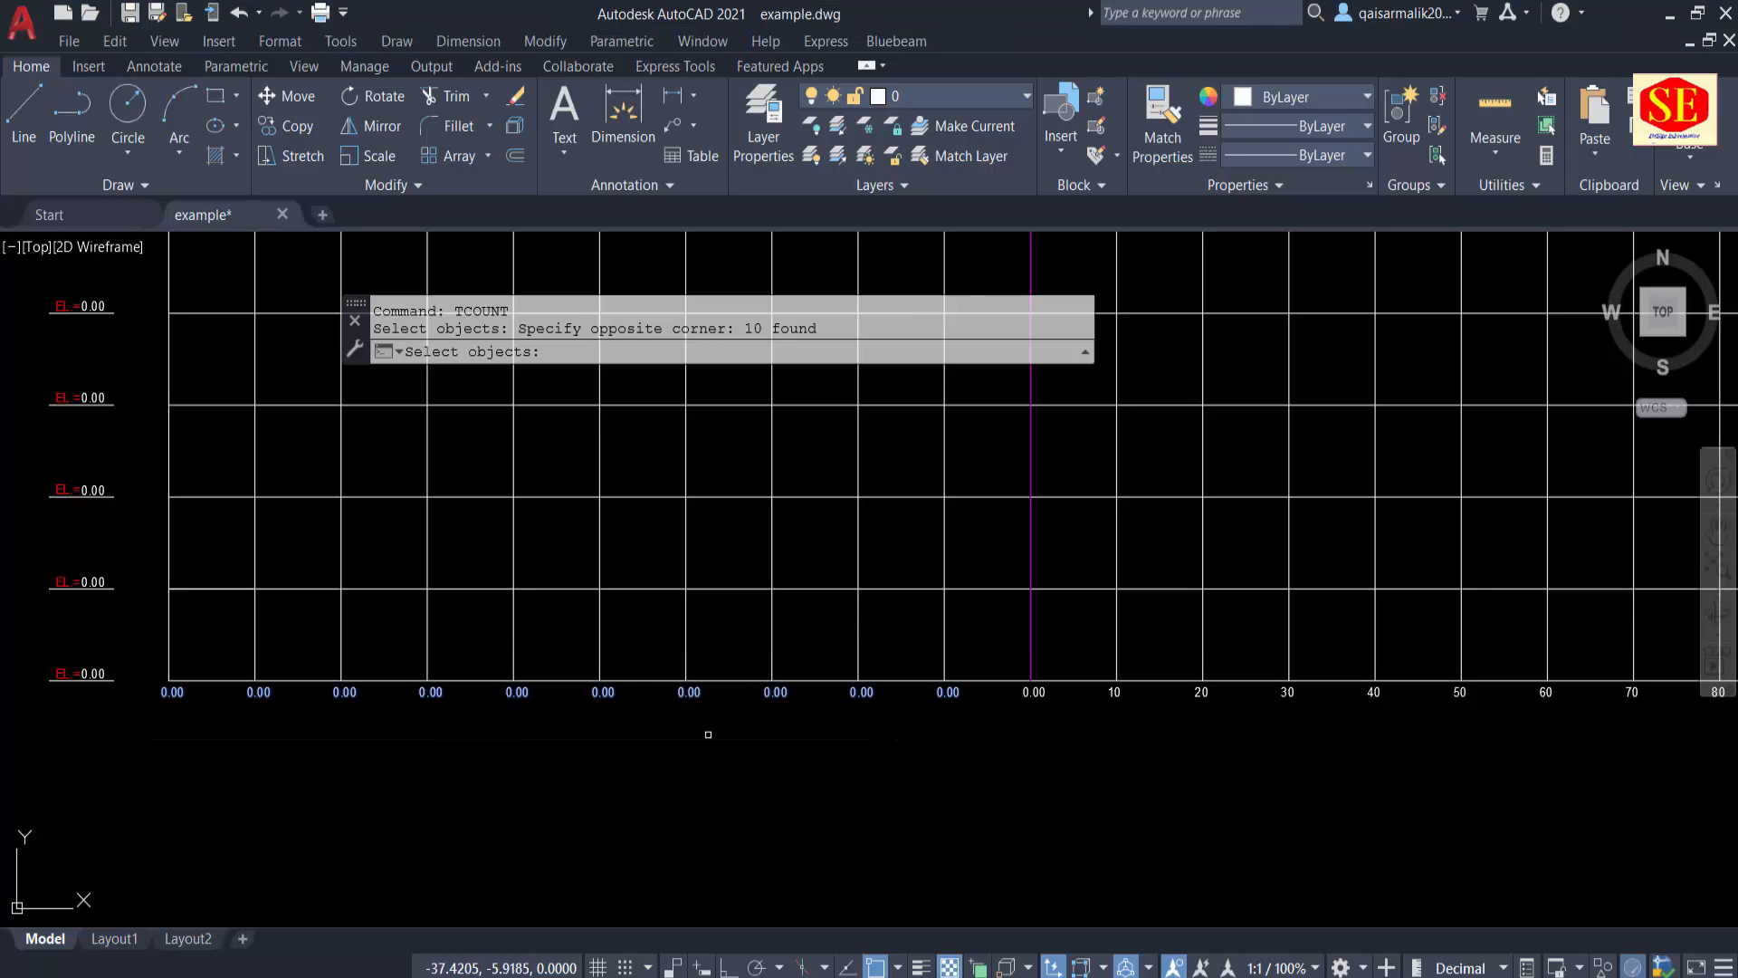
{"action": "key", "text": "Return"}
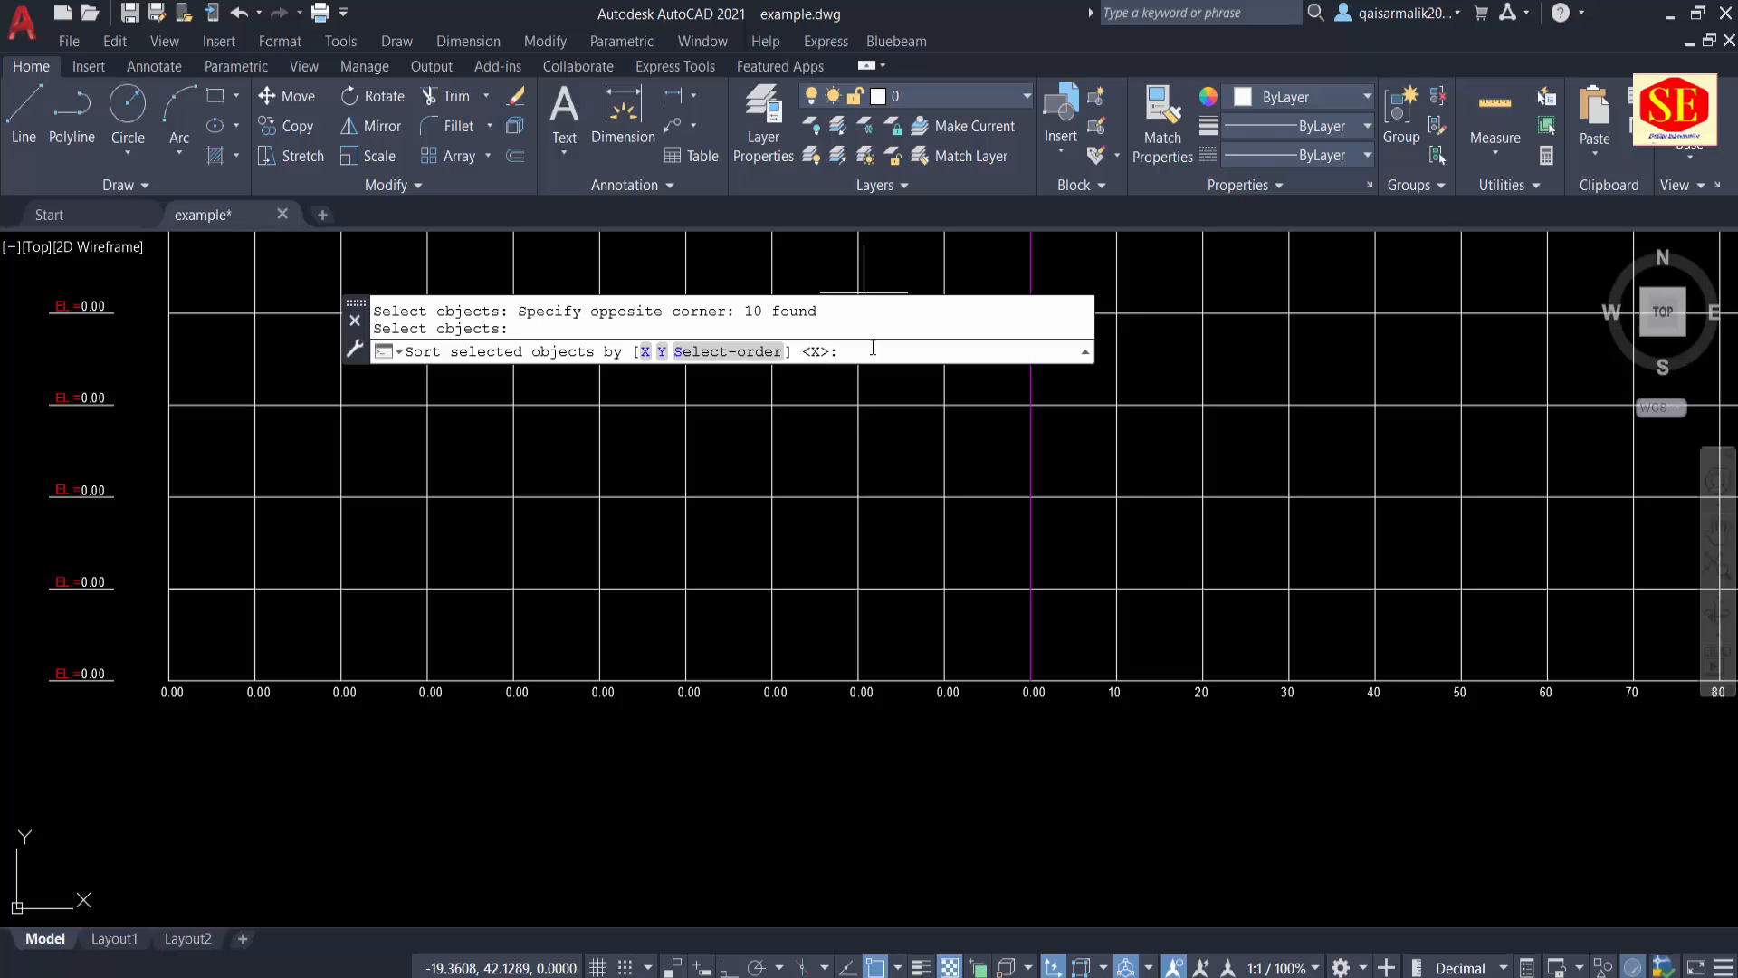
{"action": "type", "text": "X"}
{"action": "key", "text": "Return"}
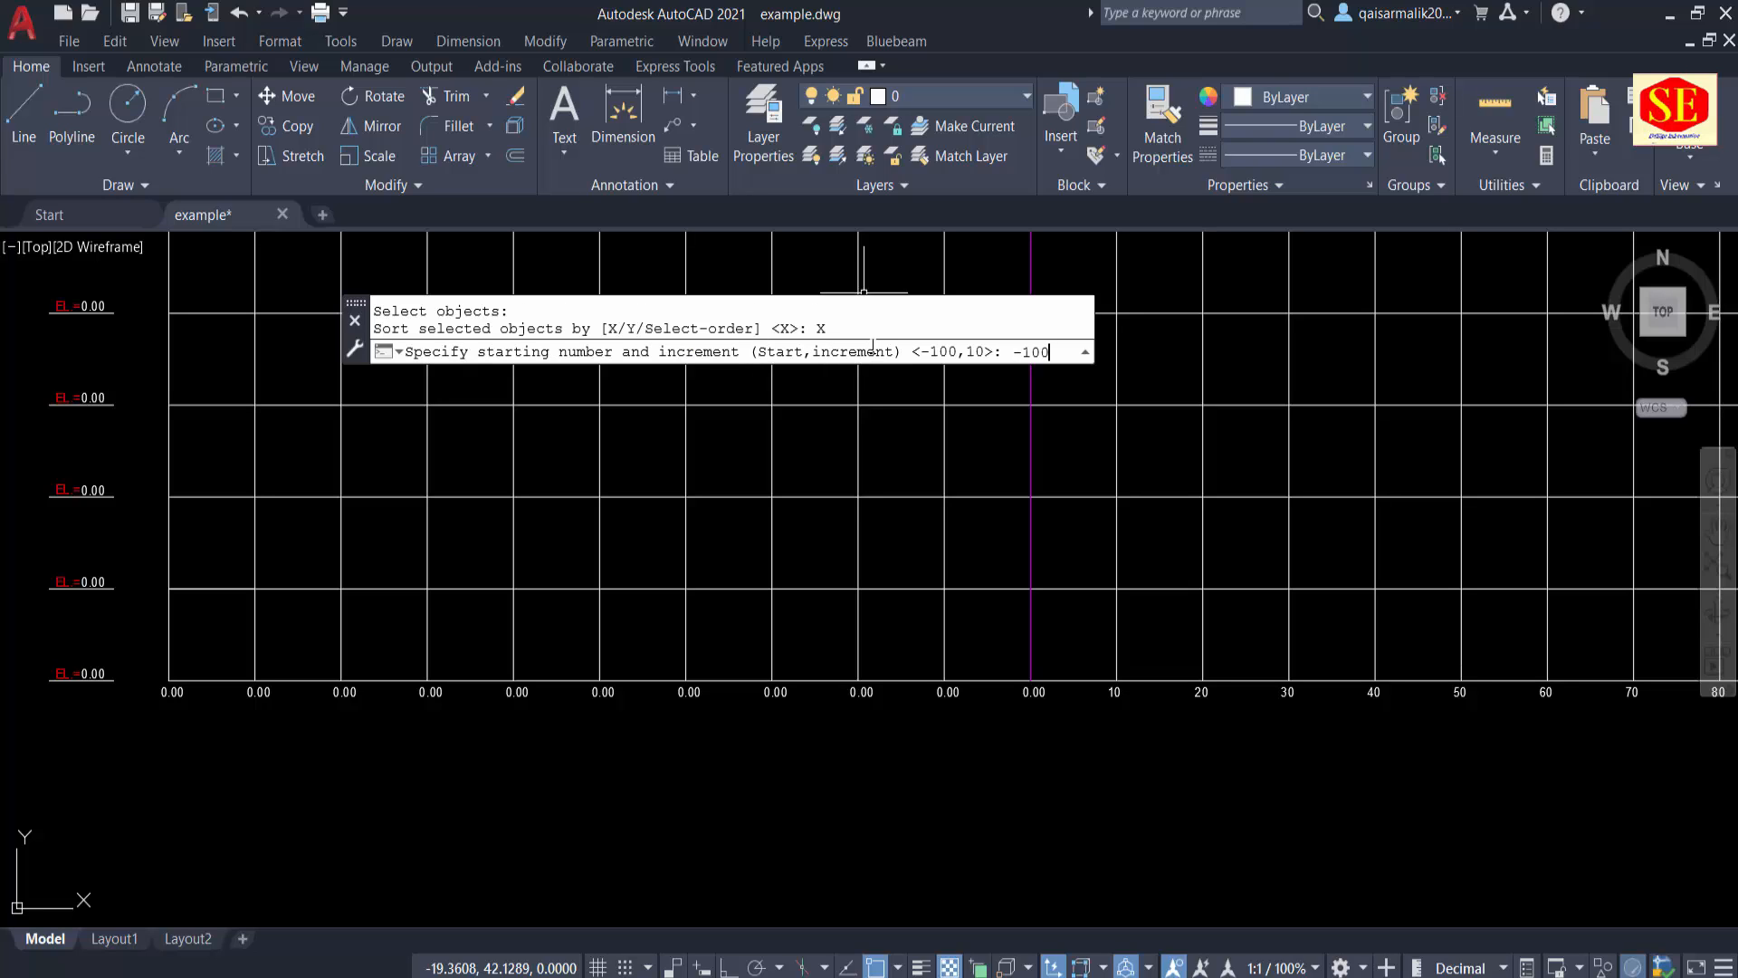
{"action": "type", "text": "-100,10"}
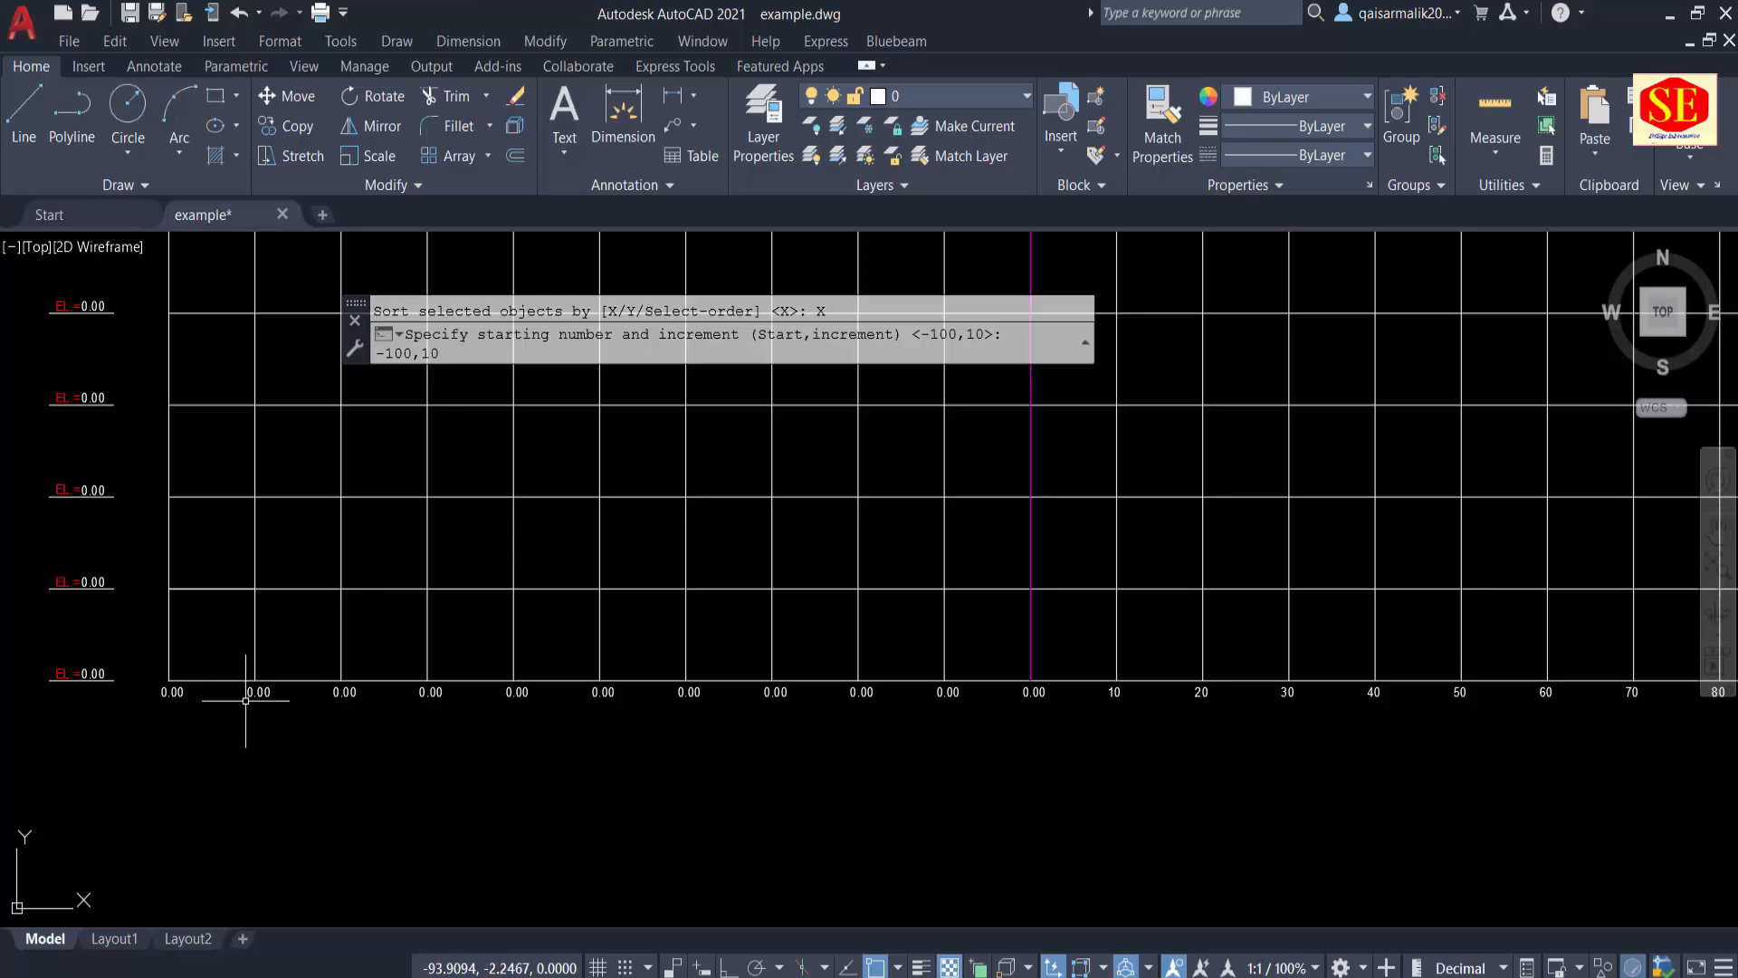
{"action": "middle_click_drag", "start_coordinate": [1137, 725], "coordinate": [671, 748]}
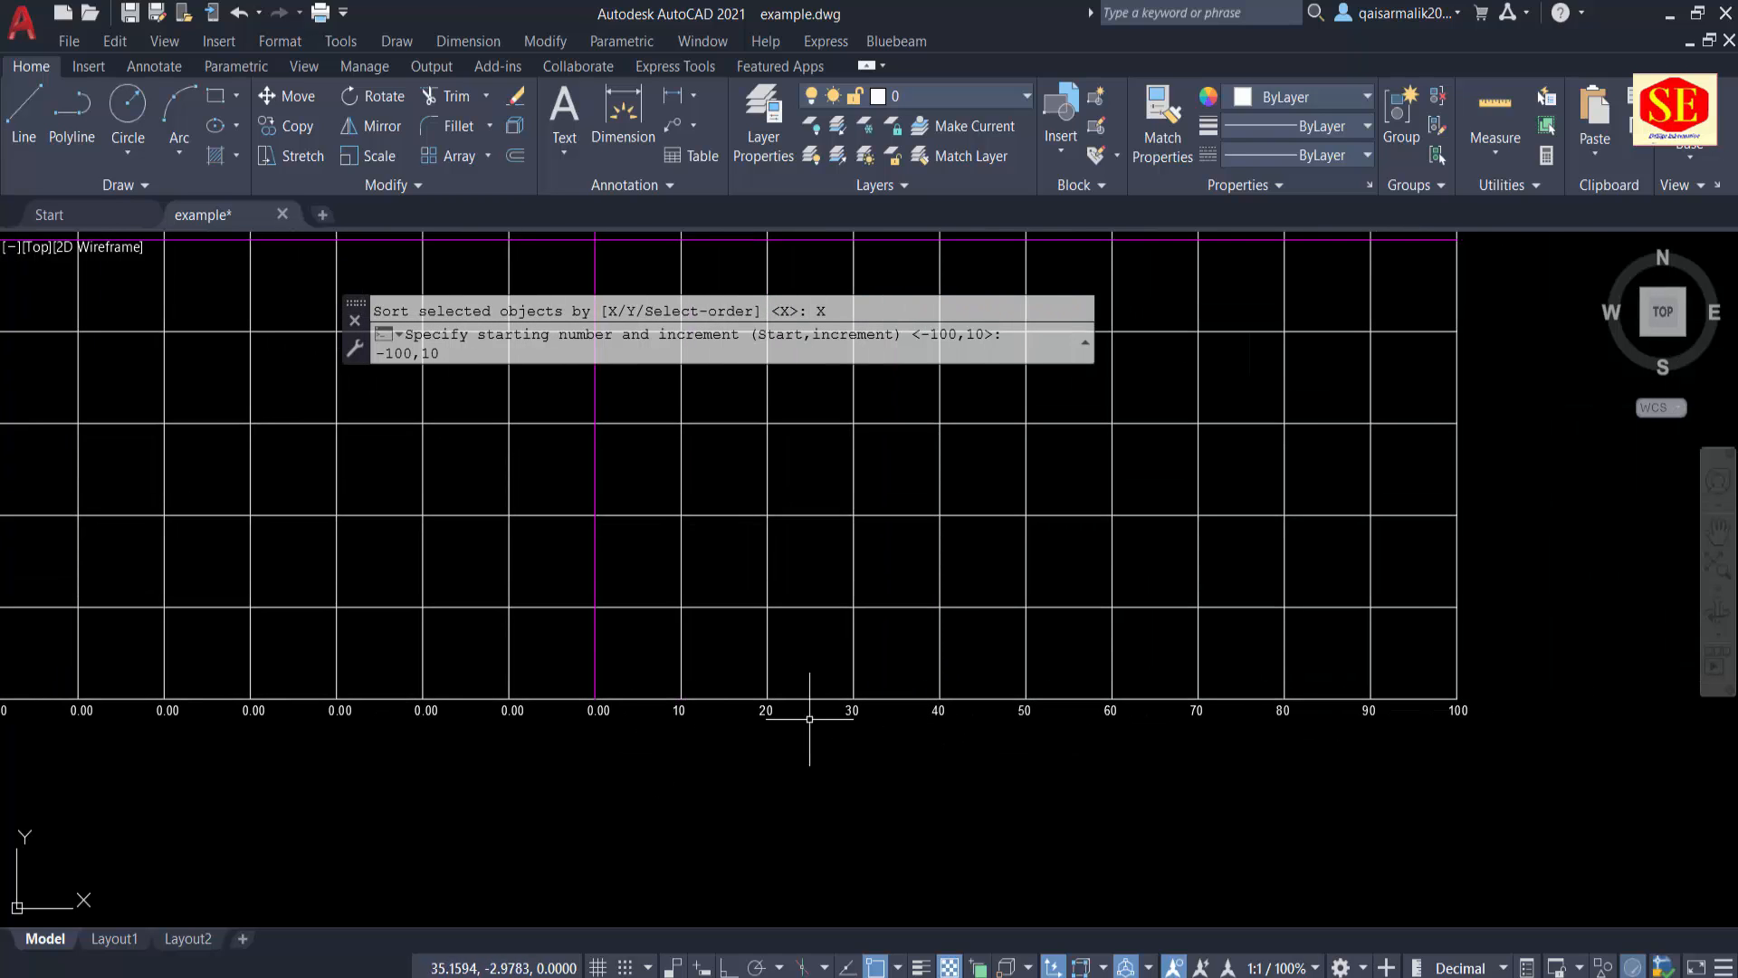
{"action": "middle_click_drag", "start_coordinate": [481, 761], "coordinate": [1106, 784]}
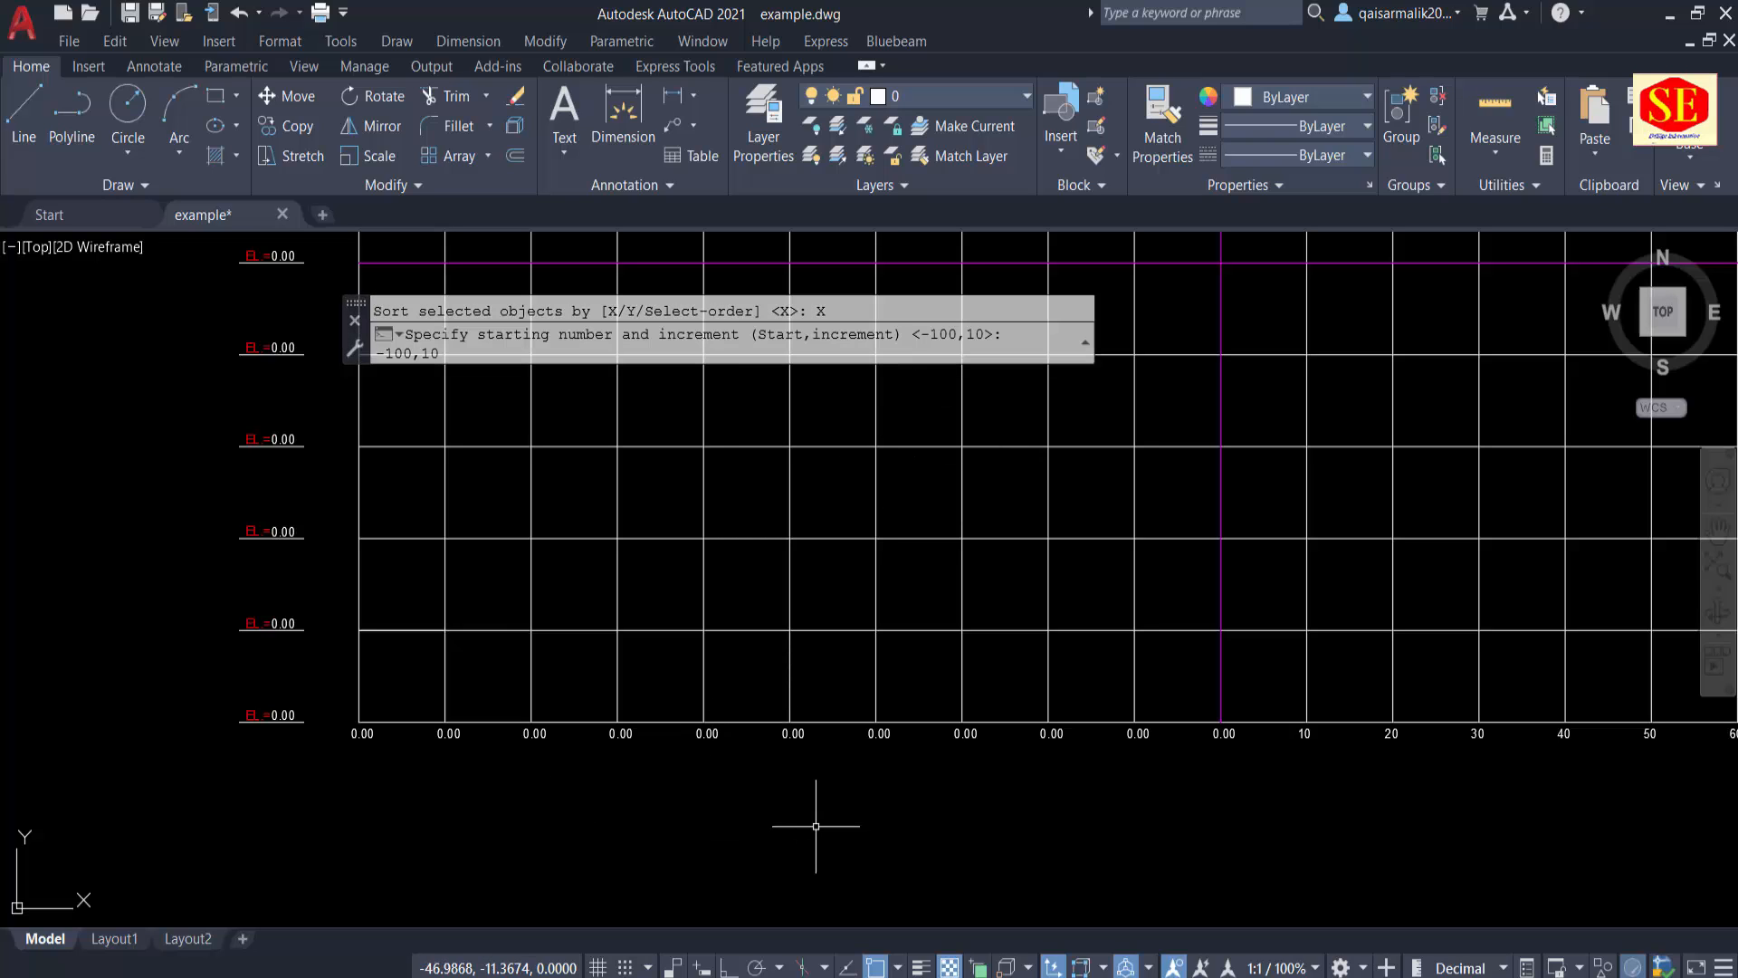
{"action": "key", "text": "Return"}
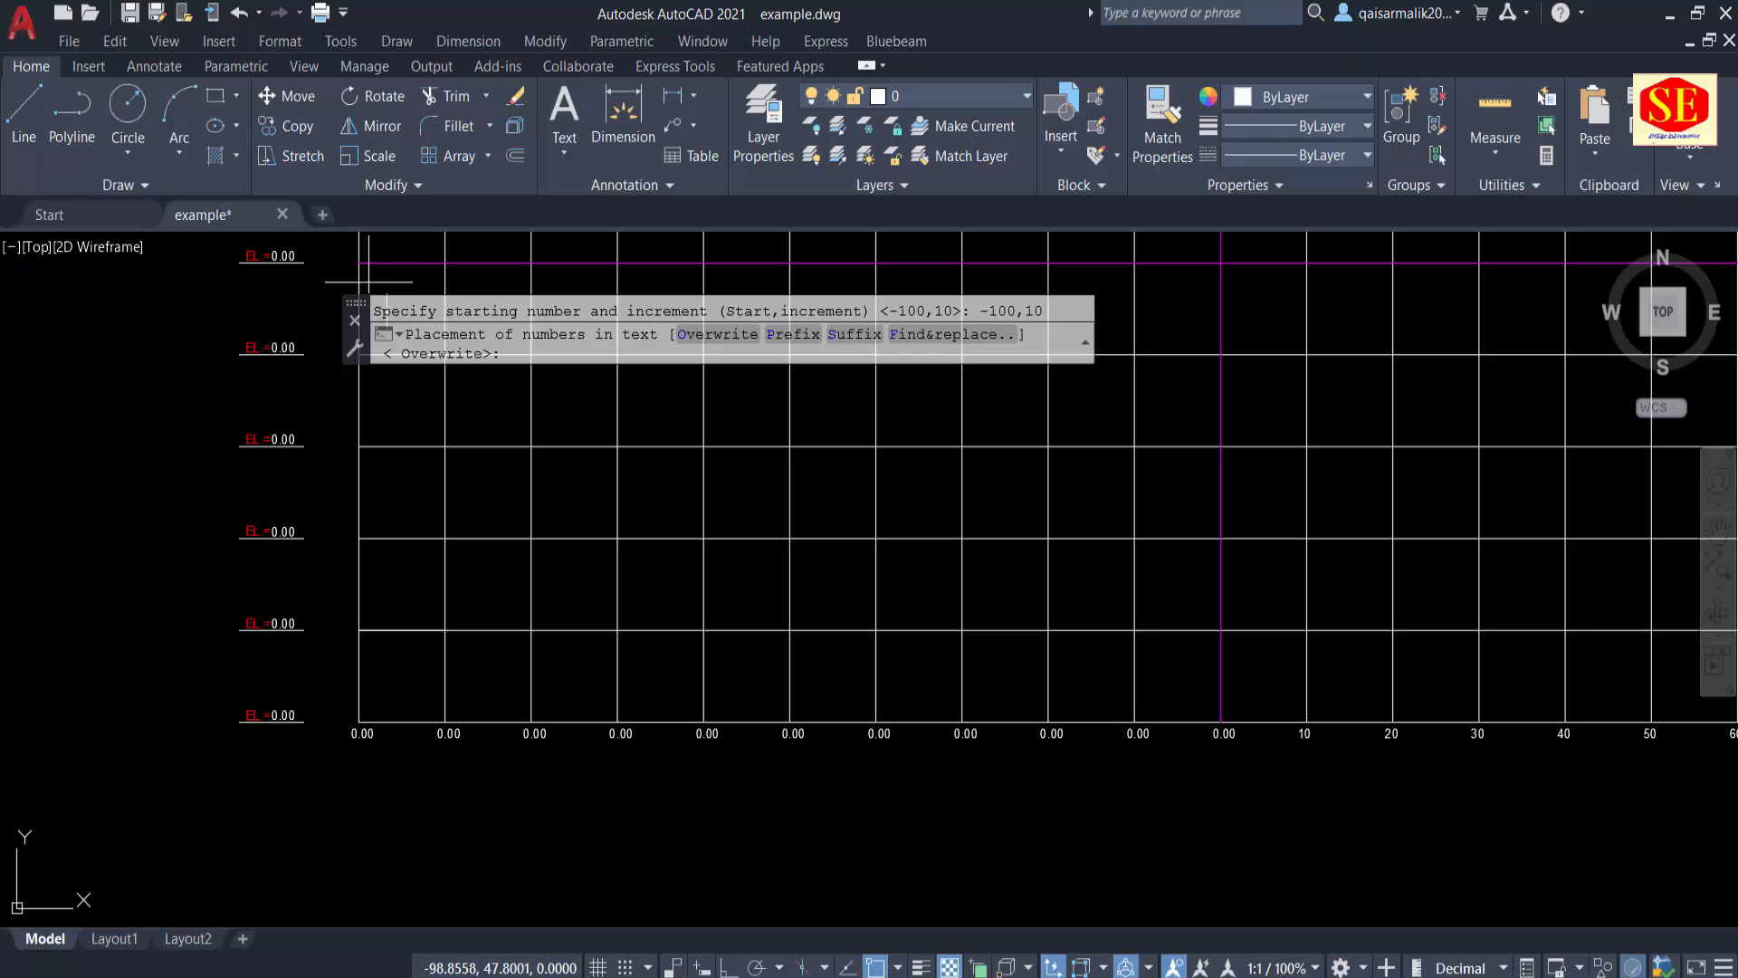
{"action": "left_click", "coordinate": [718, 335]}
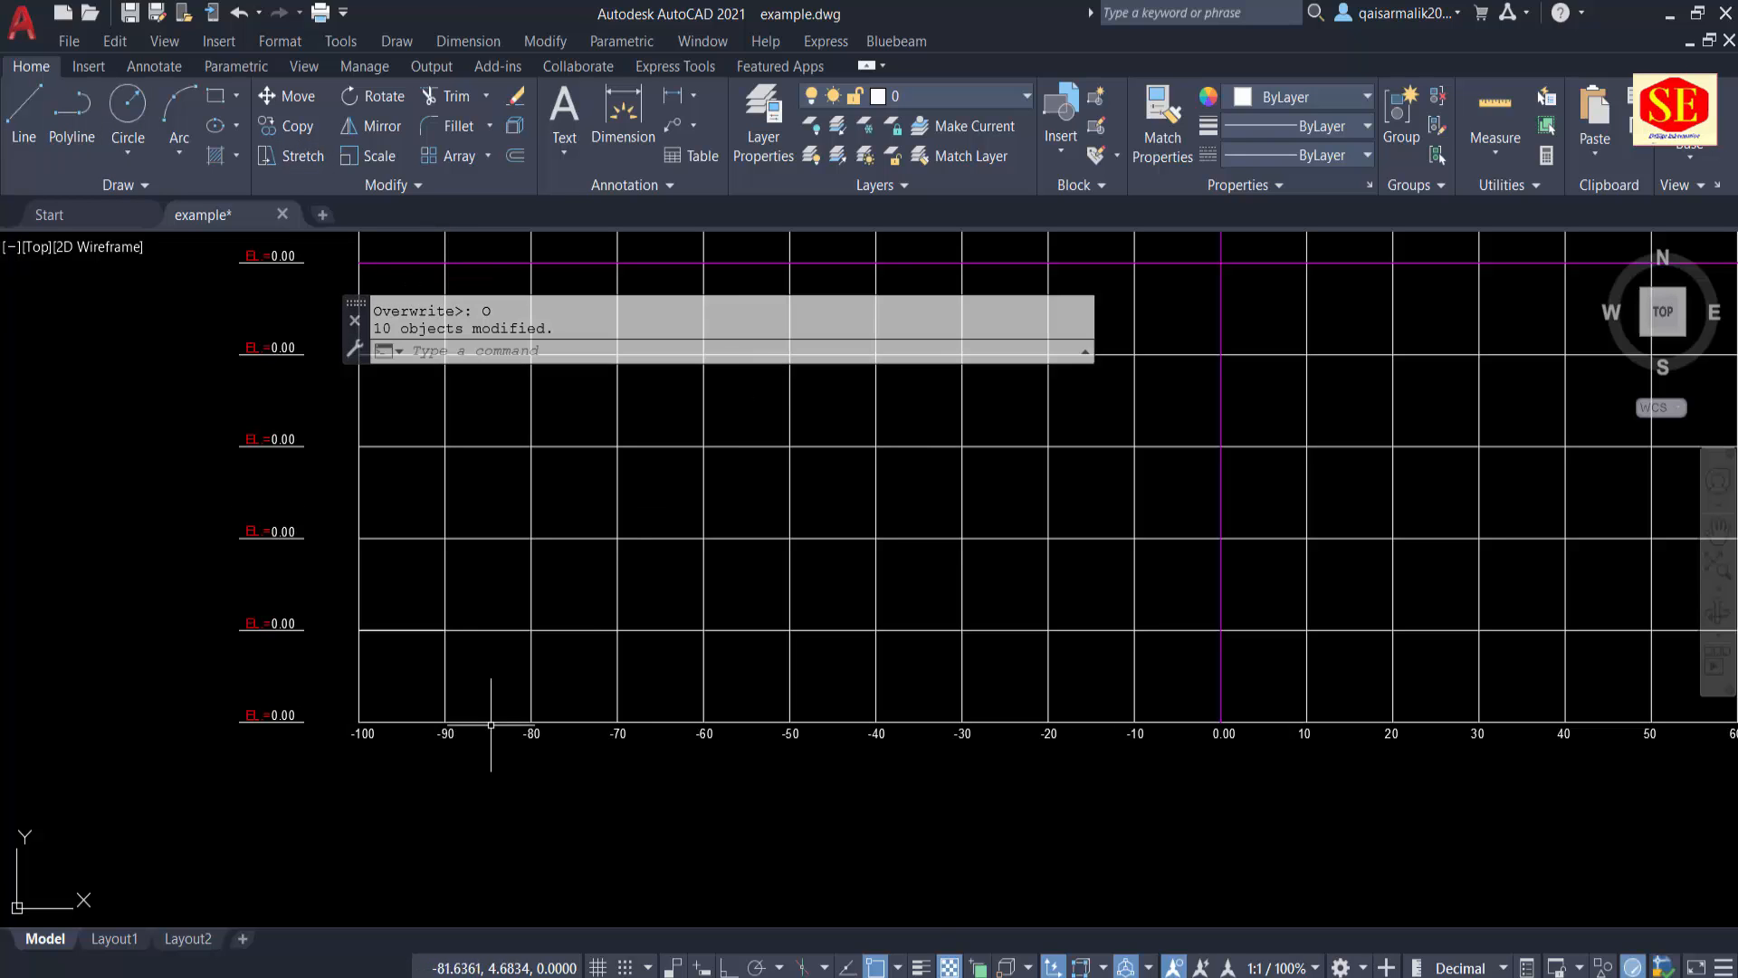
Step: Examine the numbered distance labels along the grid's lower edge on both sides of the centre line
{"action": "scroll", "coordinate": [367, 763], "scroll_direction": "up", "scroll_amount": 2}
{"action": "middle_click_drag", "start_coordinate": [1240, 754], "coordinate": [797, 743]}
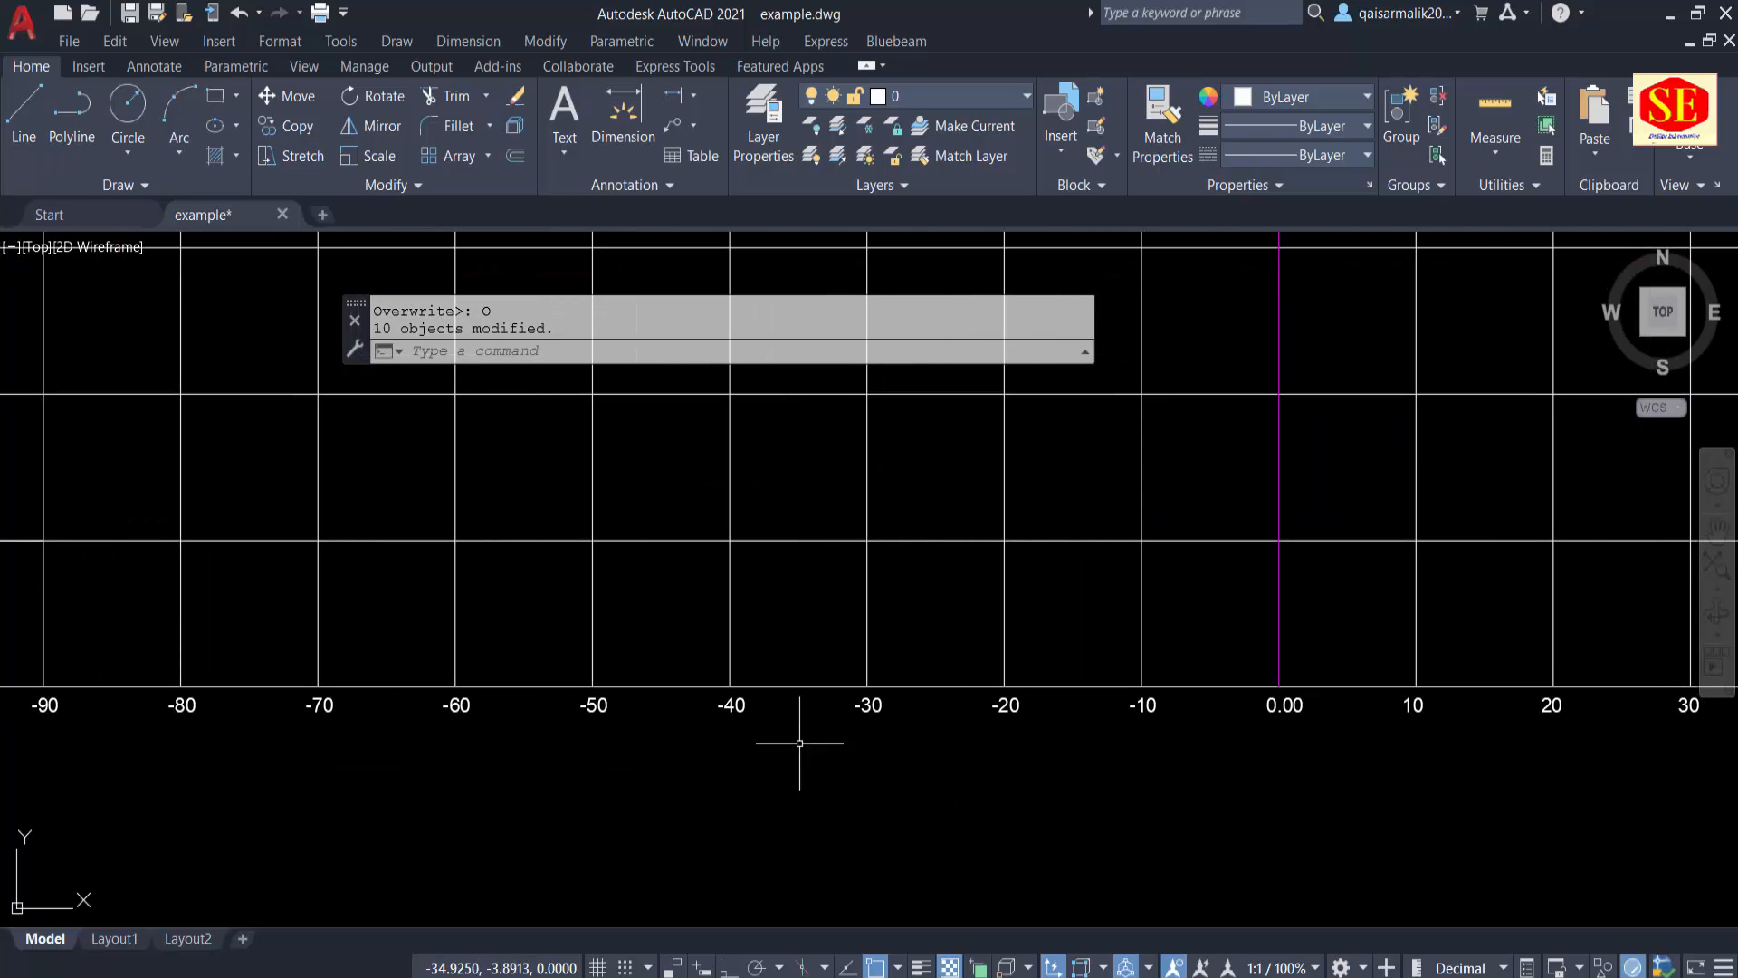
{"action": "scroll", "coordinate": [922, 739], "scroll_direction": "down", "scroll_amount": 2}
{"action": "middle_click_drag", "start_coordinate": [1118, 761], "coordinate": [928, 786]}
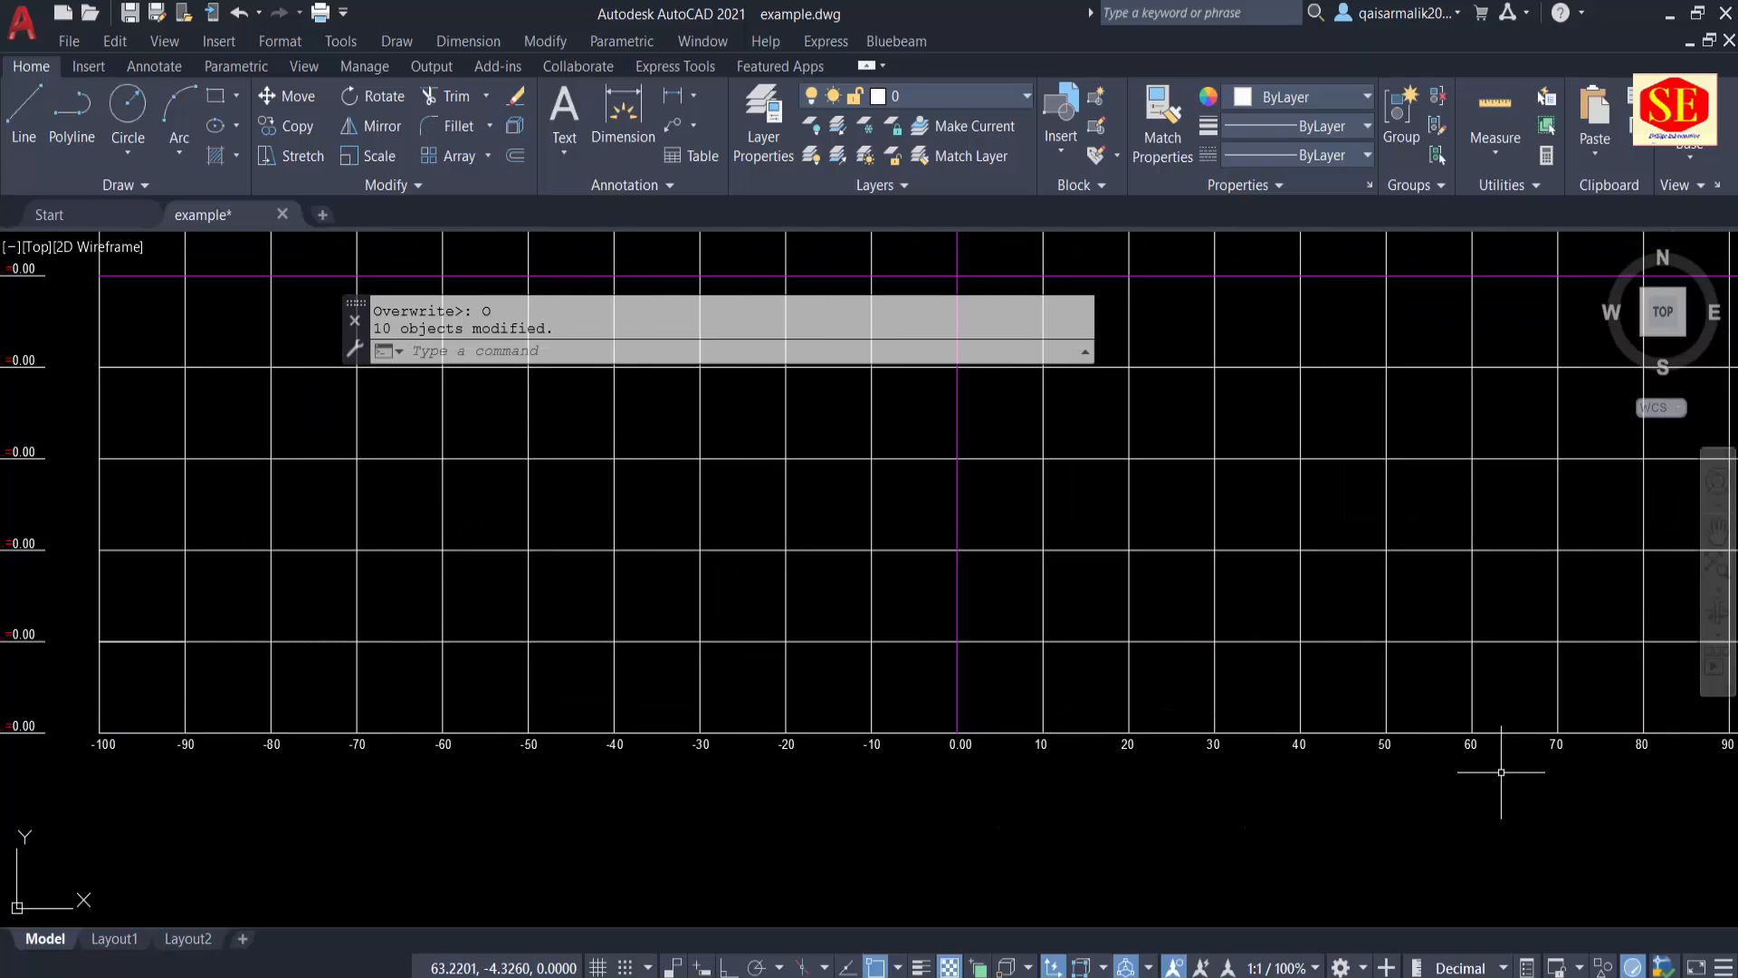
{"action": "middle_click_drag", "start_coordinate": [1500, 772], "coordinate": [1322, 763]}
{"action": "middle_click_drag", "start_coordinate": [804, 762], "coordinate": [1118, 776]}
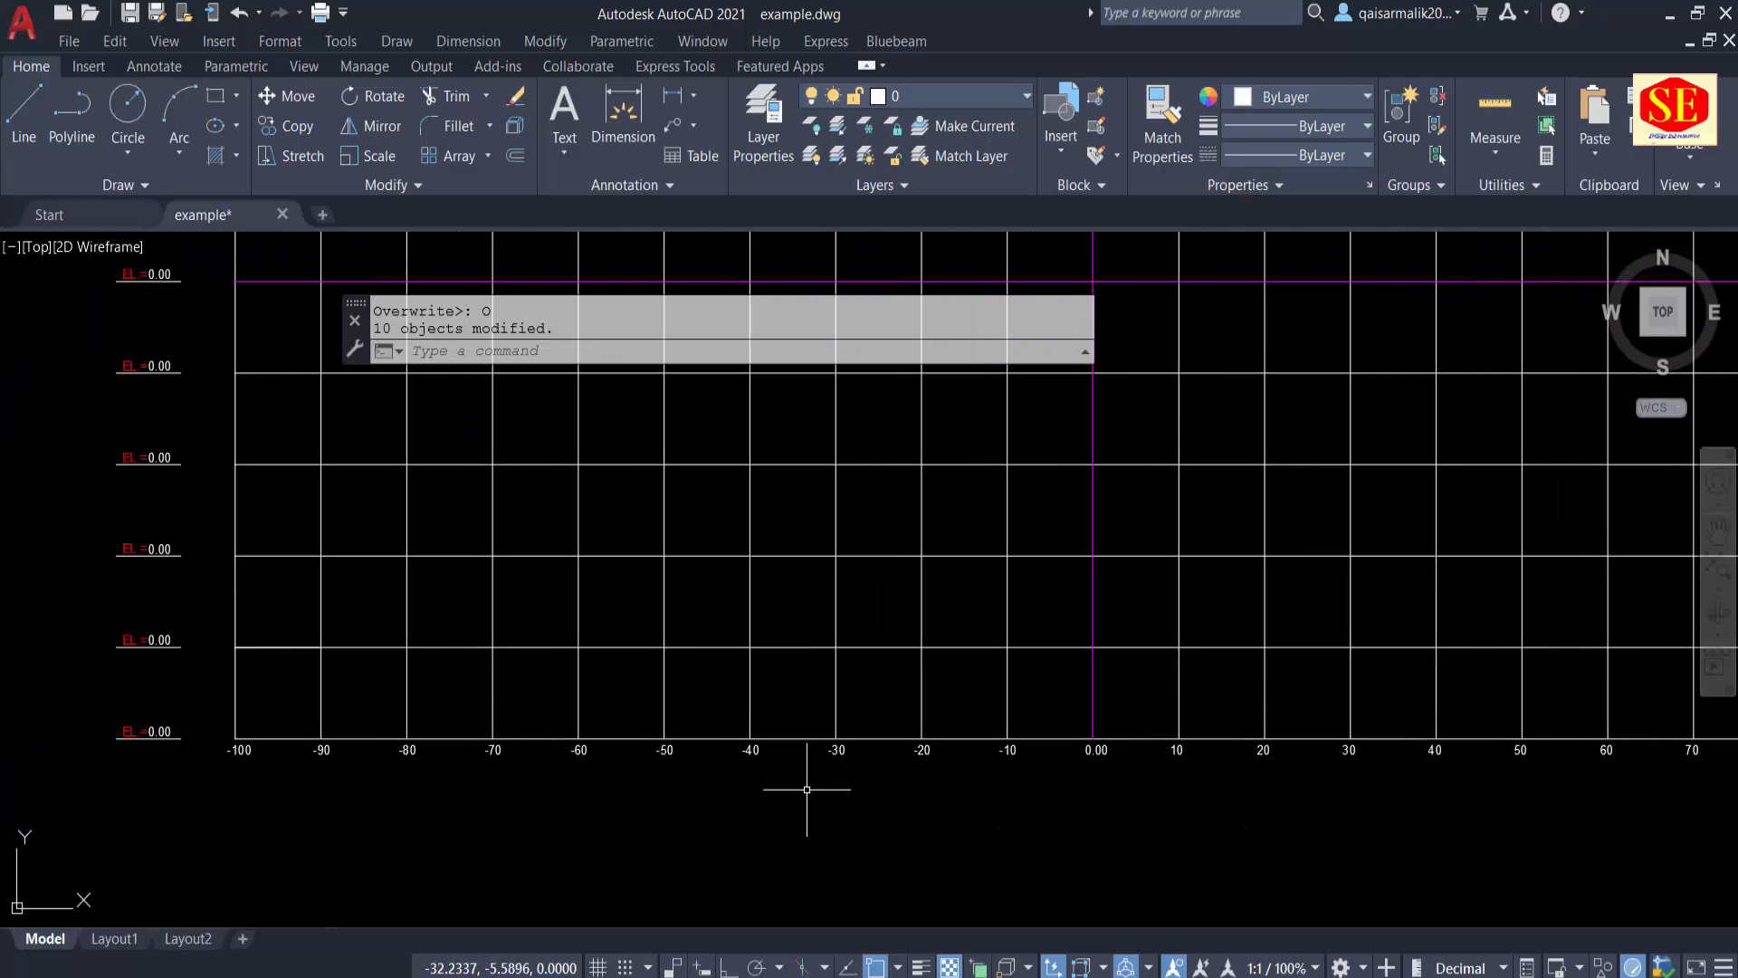
{"action": "scroll", "coordinate": [228, 773], "scroll_direction": "up", "scroll_amount": 2}
{"action": "scroll", "coordinate": [228, 773], "scroll_direction": "down", "scroll_amount": 3}
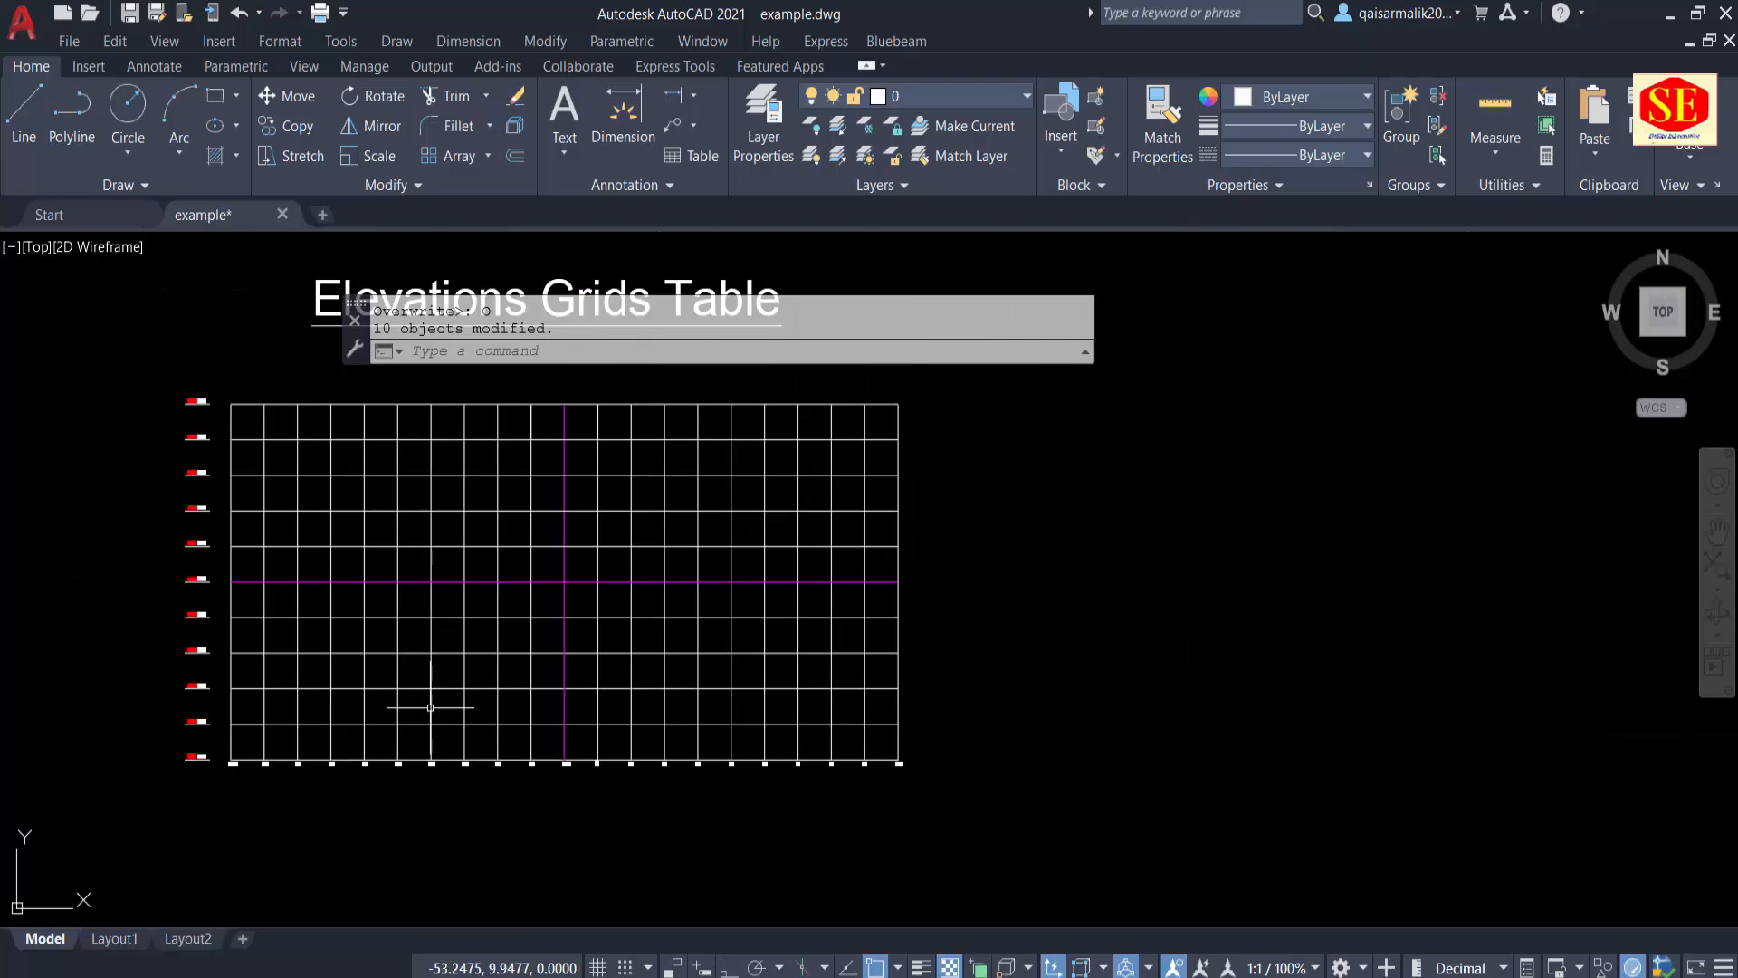
Step: Query the coordinates of the grid's top-left corner with the ID command
{"action": "middle_click_drag", "start_coordinate": [459, 670], "coordinate": [752, 812]}
{"action": "middle_click_drag", "start_coordinate": [637, 737], "coordinate": [672, 636]}
{"action": "key", "text": "Escape"}
{"action": "scroll", "coordinate": [553, 476], "scroll_direction": "up", "scroll_amount": 5}
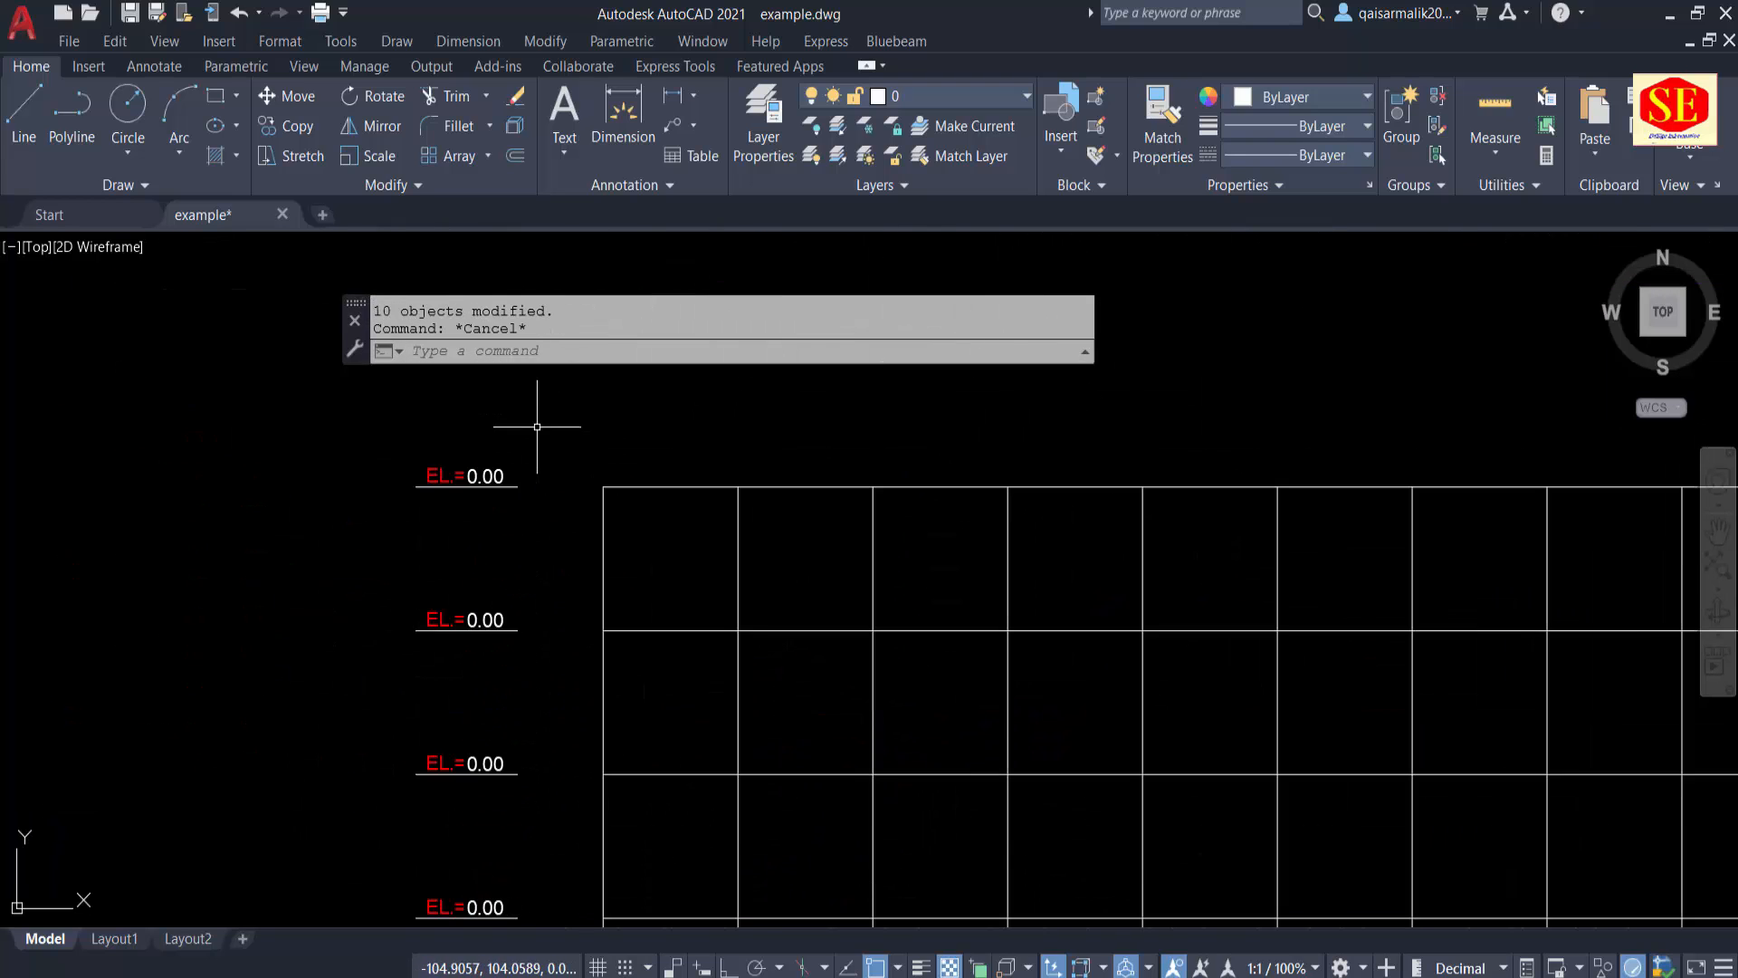
{"action": "left_click", "coordinate": [502, 475]}
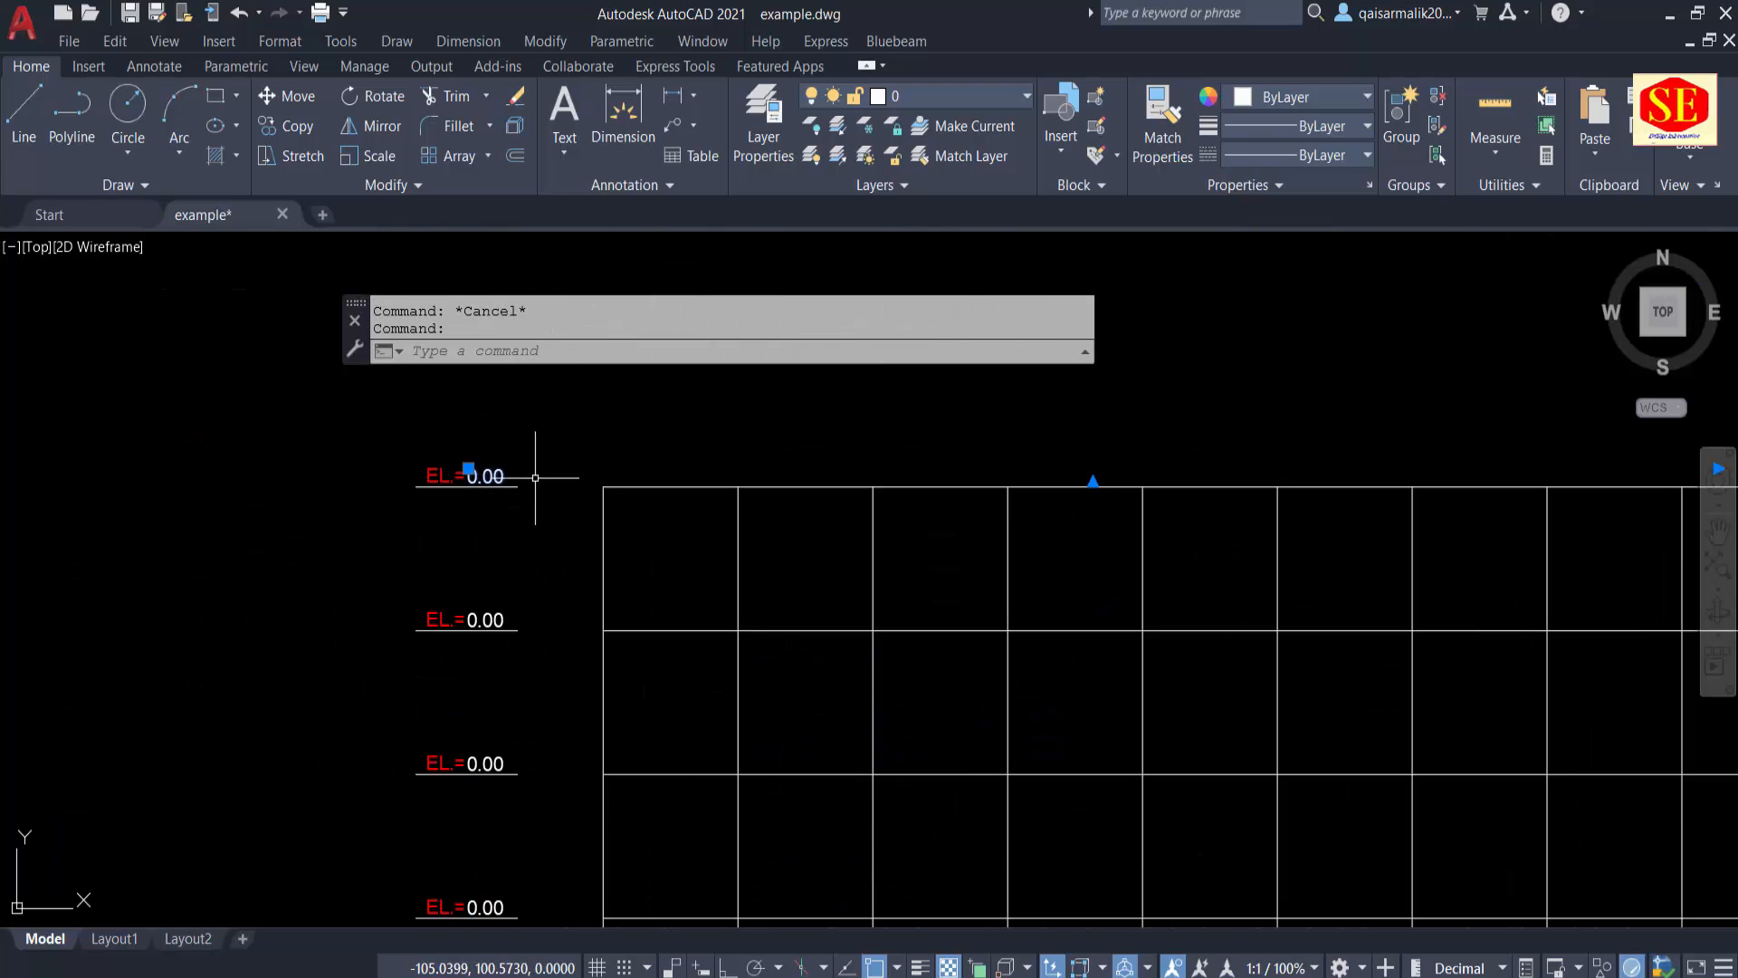
{"action": "key", "text": "Escape"}
{"action": "type", "text": "ID"}
{"action": "key", "text": "Return"}
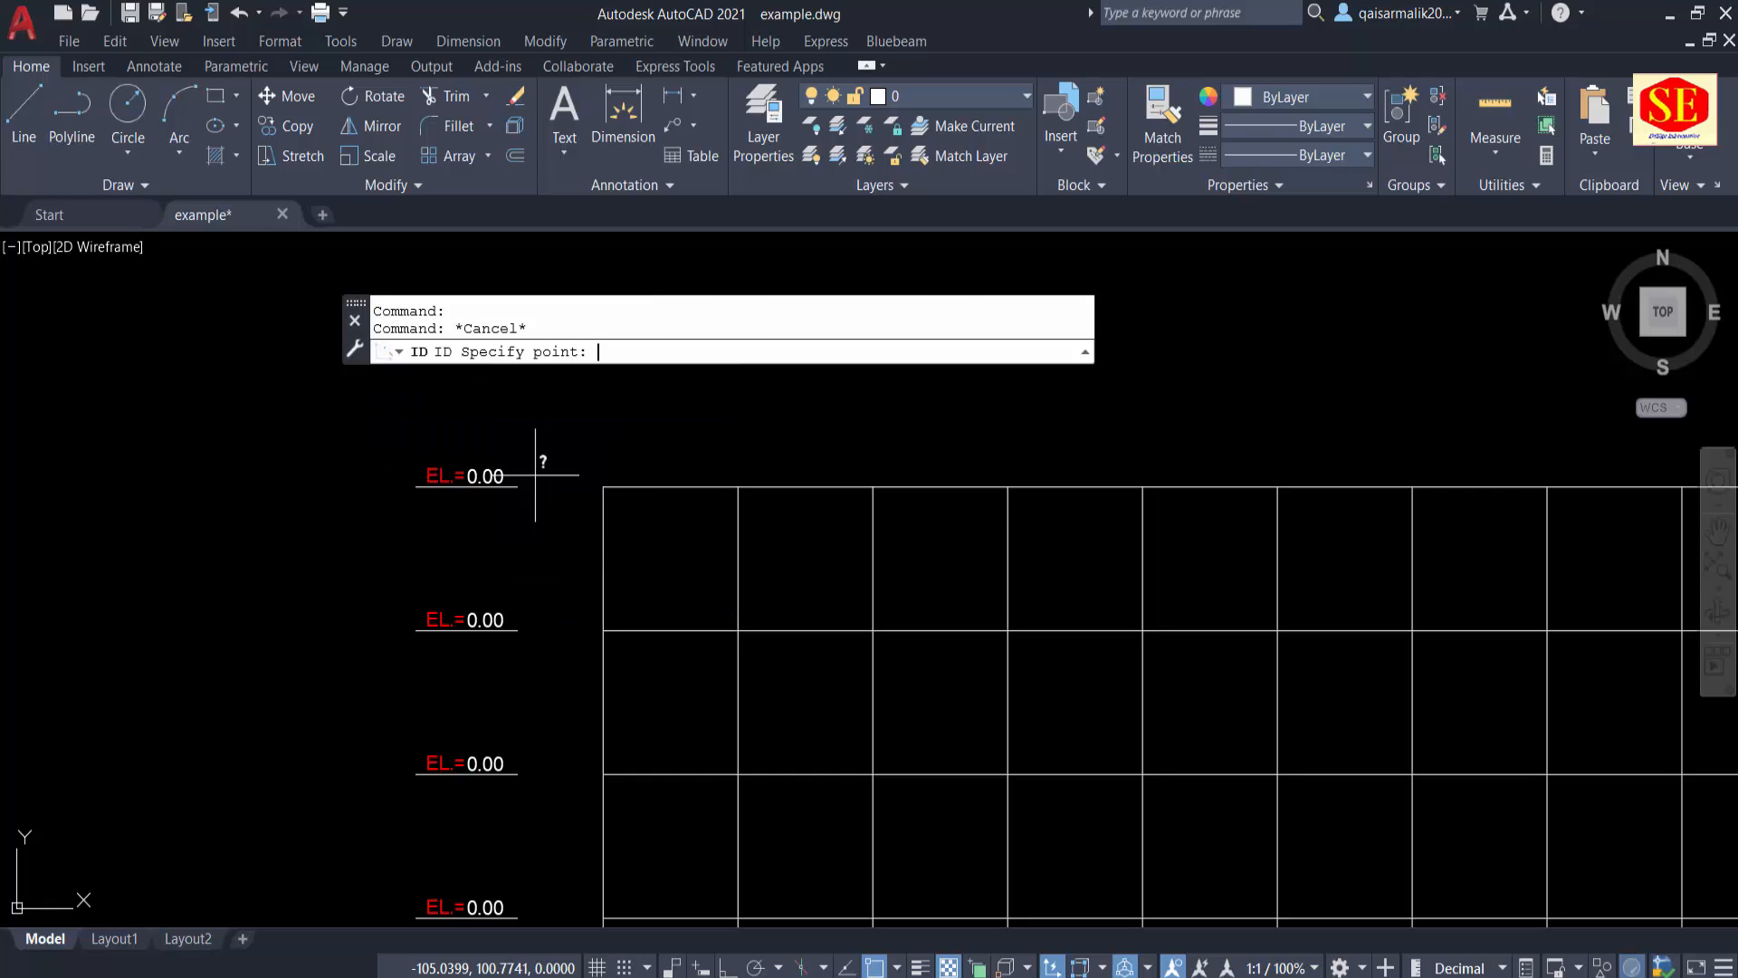
{"action": "left_click", "coordinate": [604, 486]}
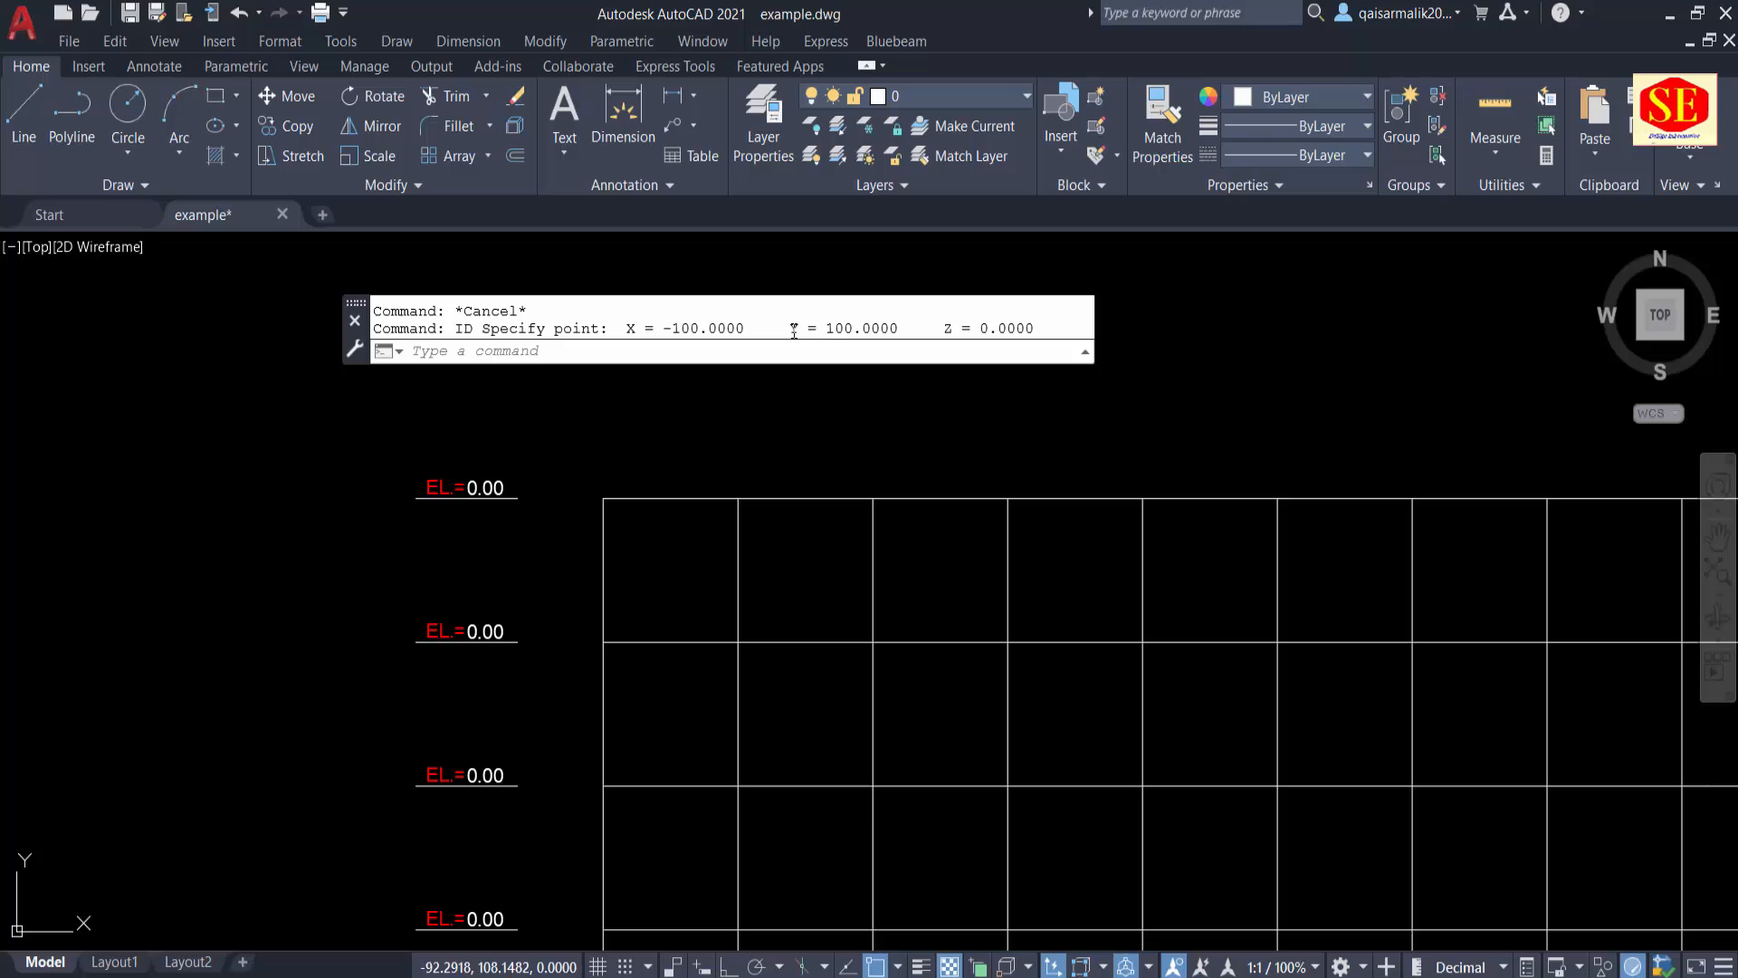
Step: Copy the "Y = 100.0000" coordinate from the ID result and paste it as text above the grid's top-left corner
{"action": "left_click_drag", "start_coordinate": [792, 329], "coordinate": [879, 328]}
{"action": "right_click", "coordinate": [877, 334]}
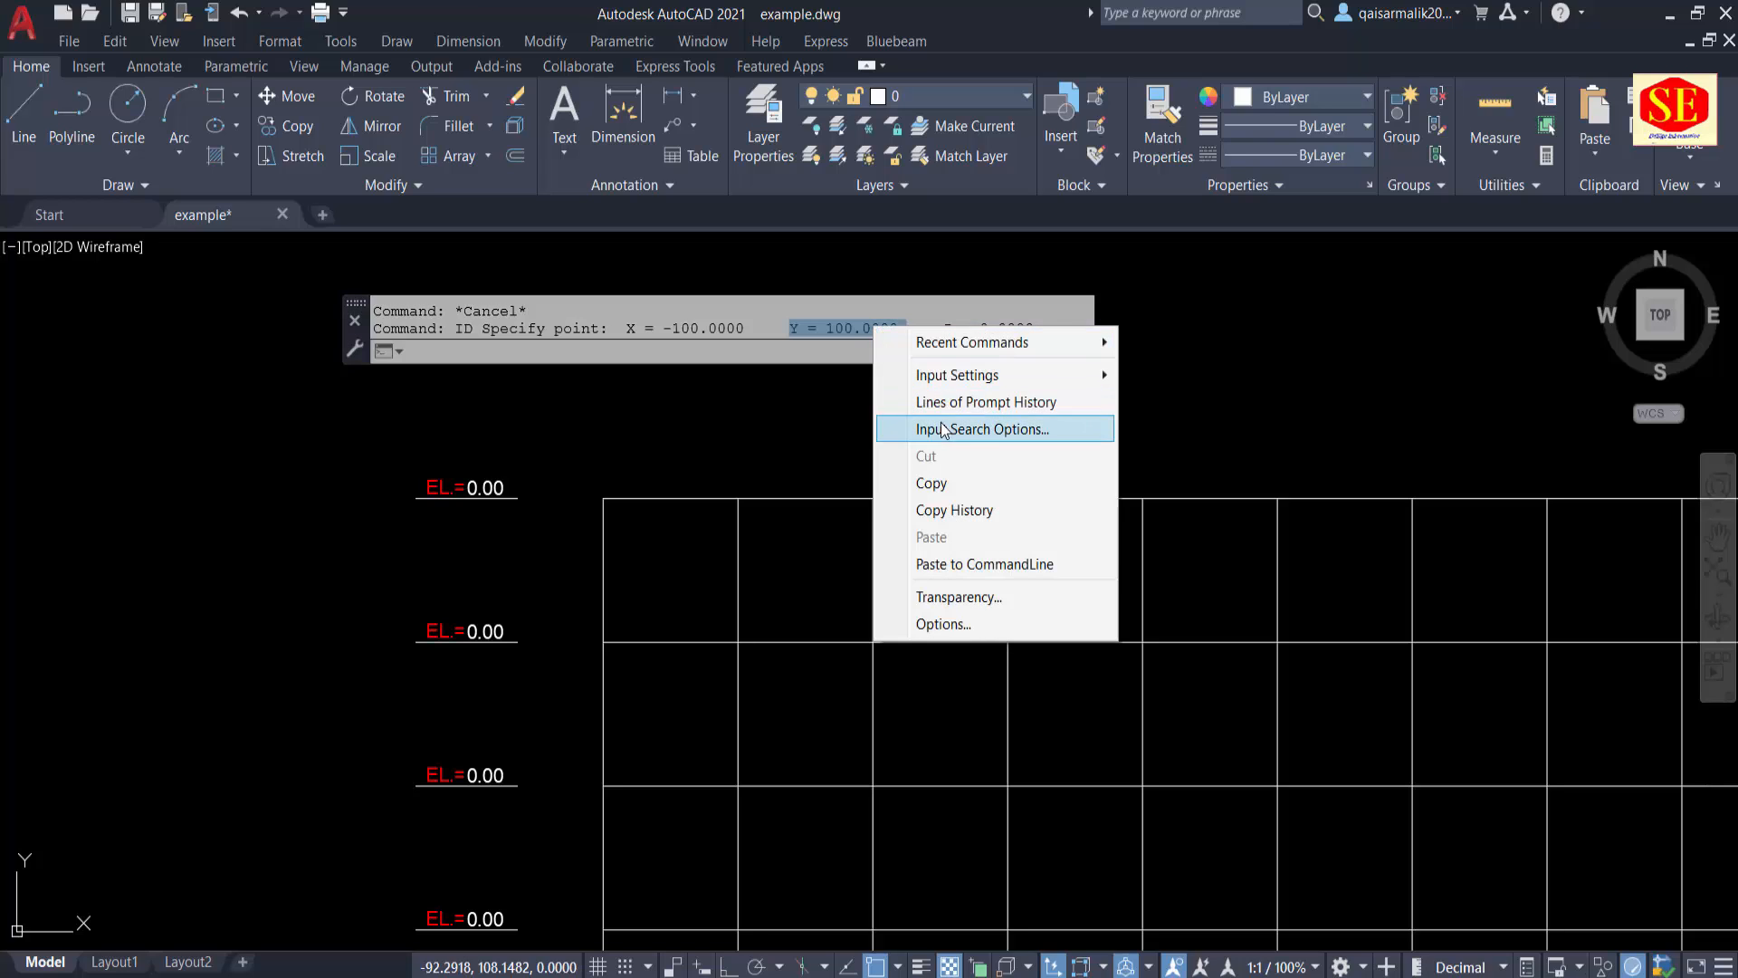
{"action": "left_click", "coordinate": [950, 485]}
{"action": "left_click", "coordinate": [675, 436]}
{"action": "key", "text": "ctrl+v"}
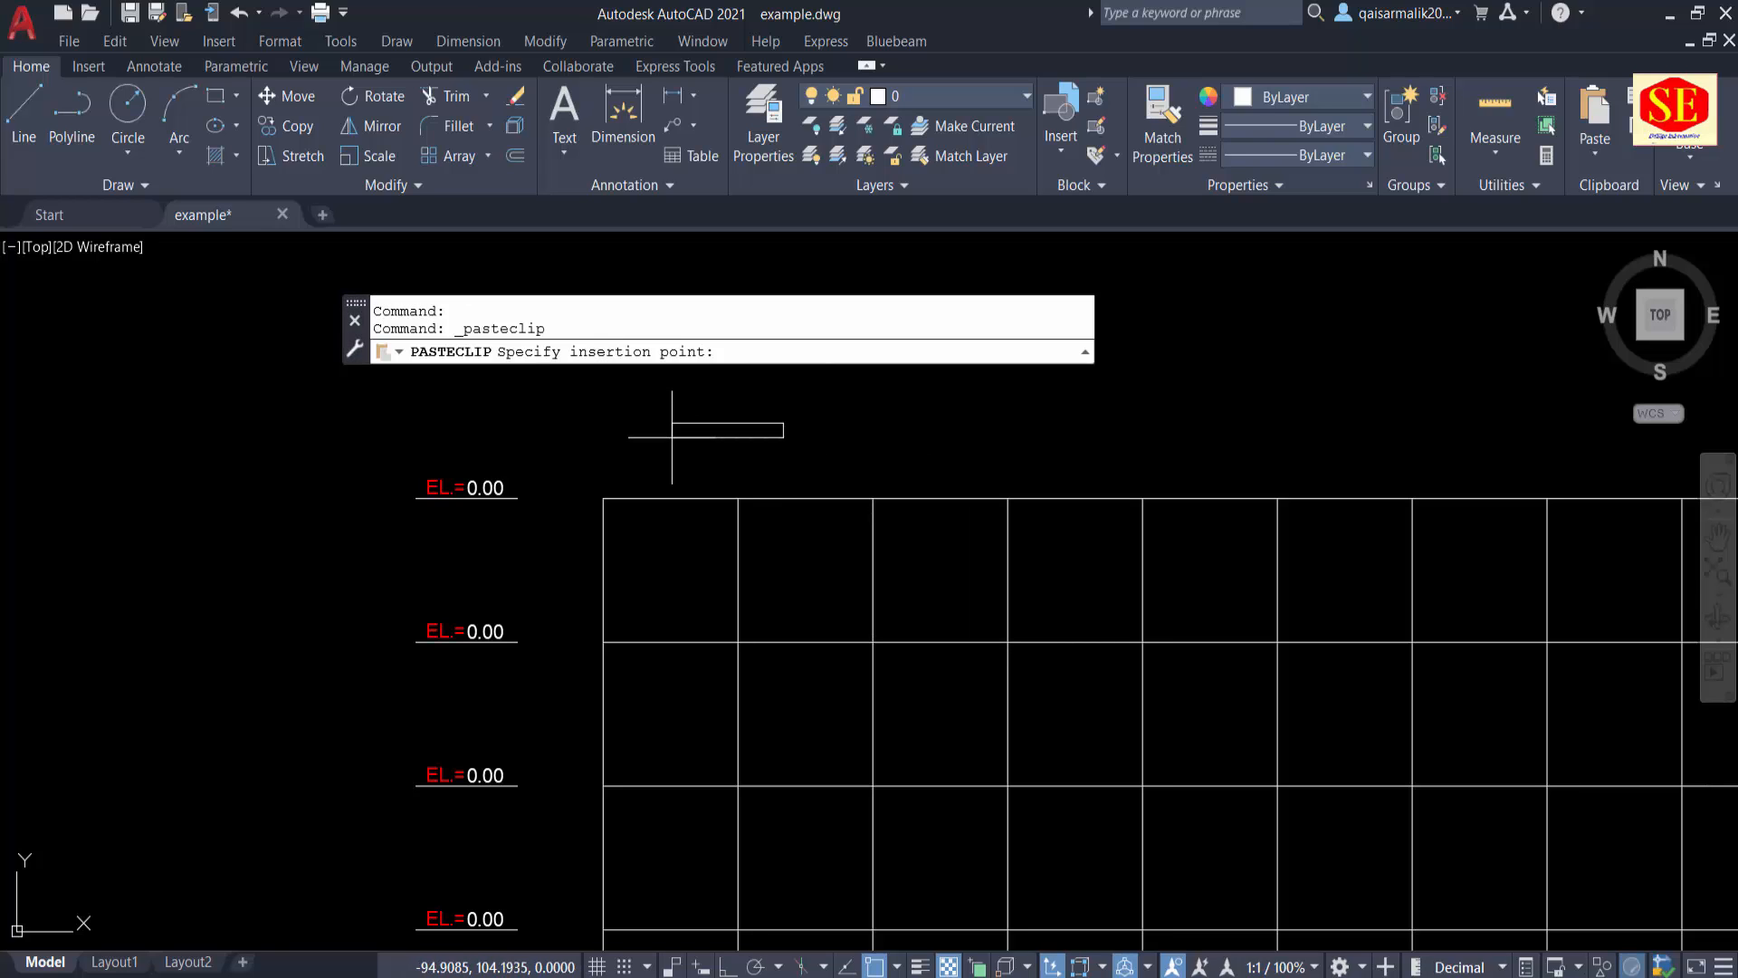
{"action": "left_click", "coordinate": [679, 482]}
{"action": "key", "text": "Escape"}
{"action": "scroll", "coordinate": [683, 477], "scroll_direction": "up", "scroll_amount": 2}
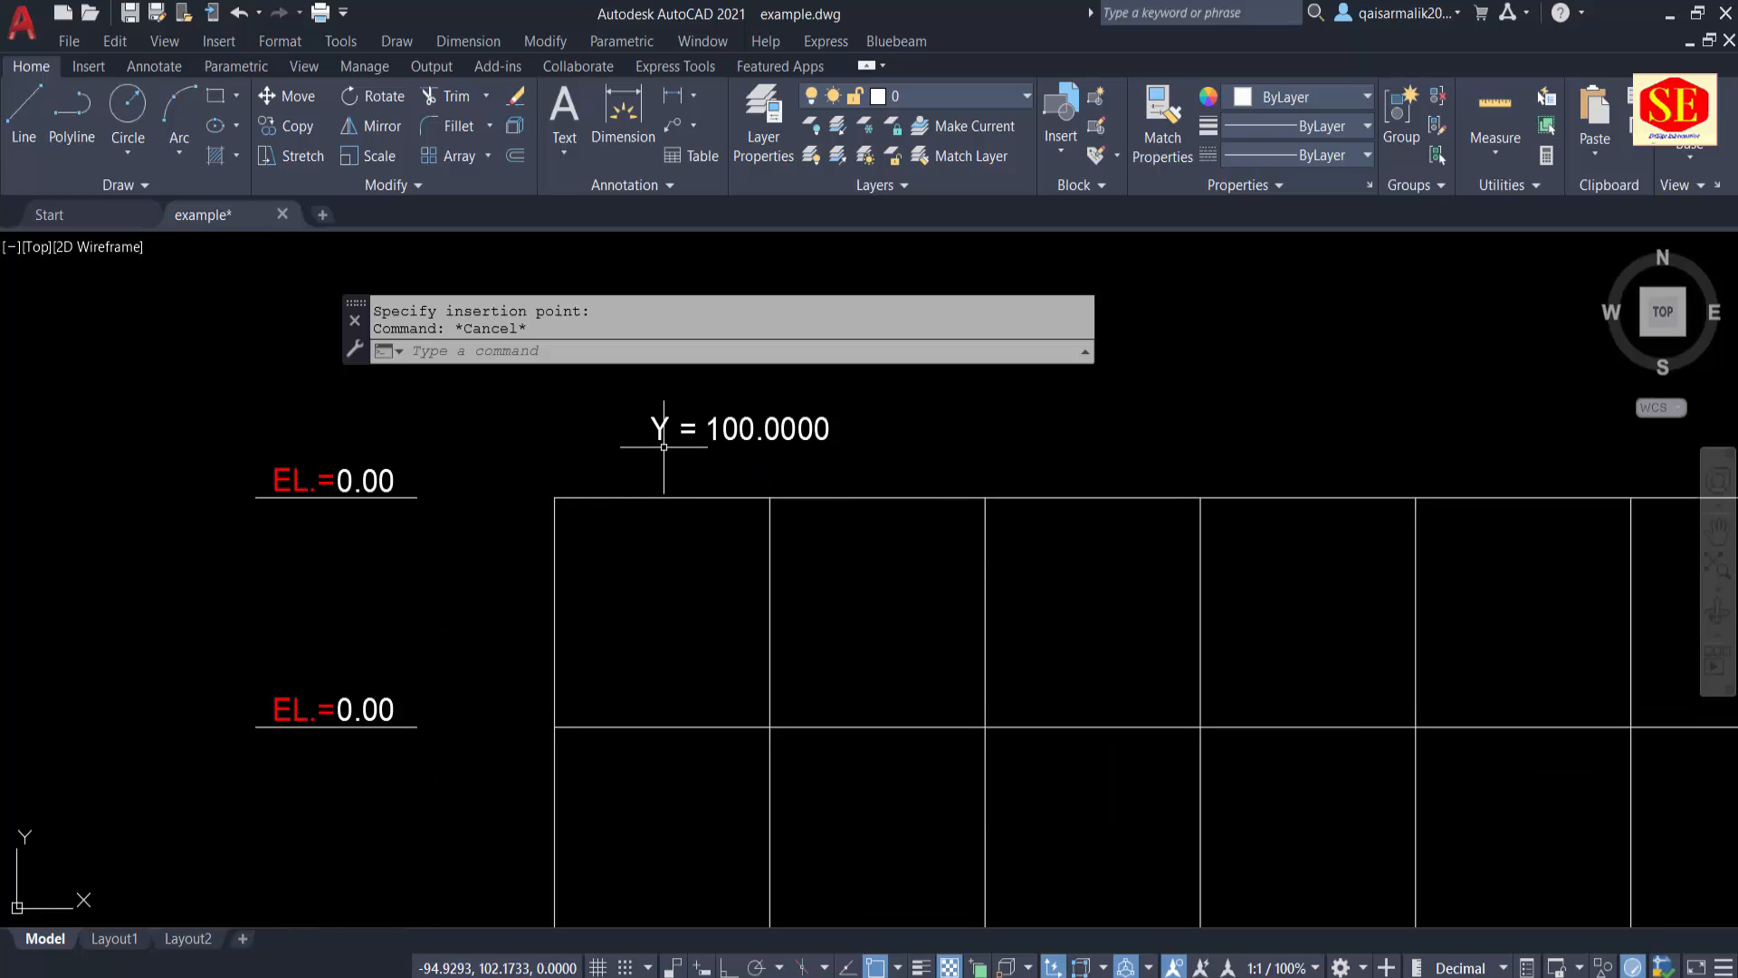
Step: Run TCOUNT on the eleven "0.00" elevation labels beside the grid, sorted by Y, starting at 100 with increment -10, overwriting their text
{"action": "type", "text": "TC"}
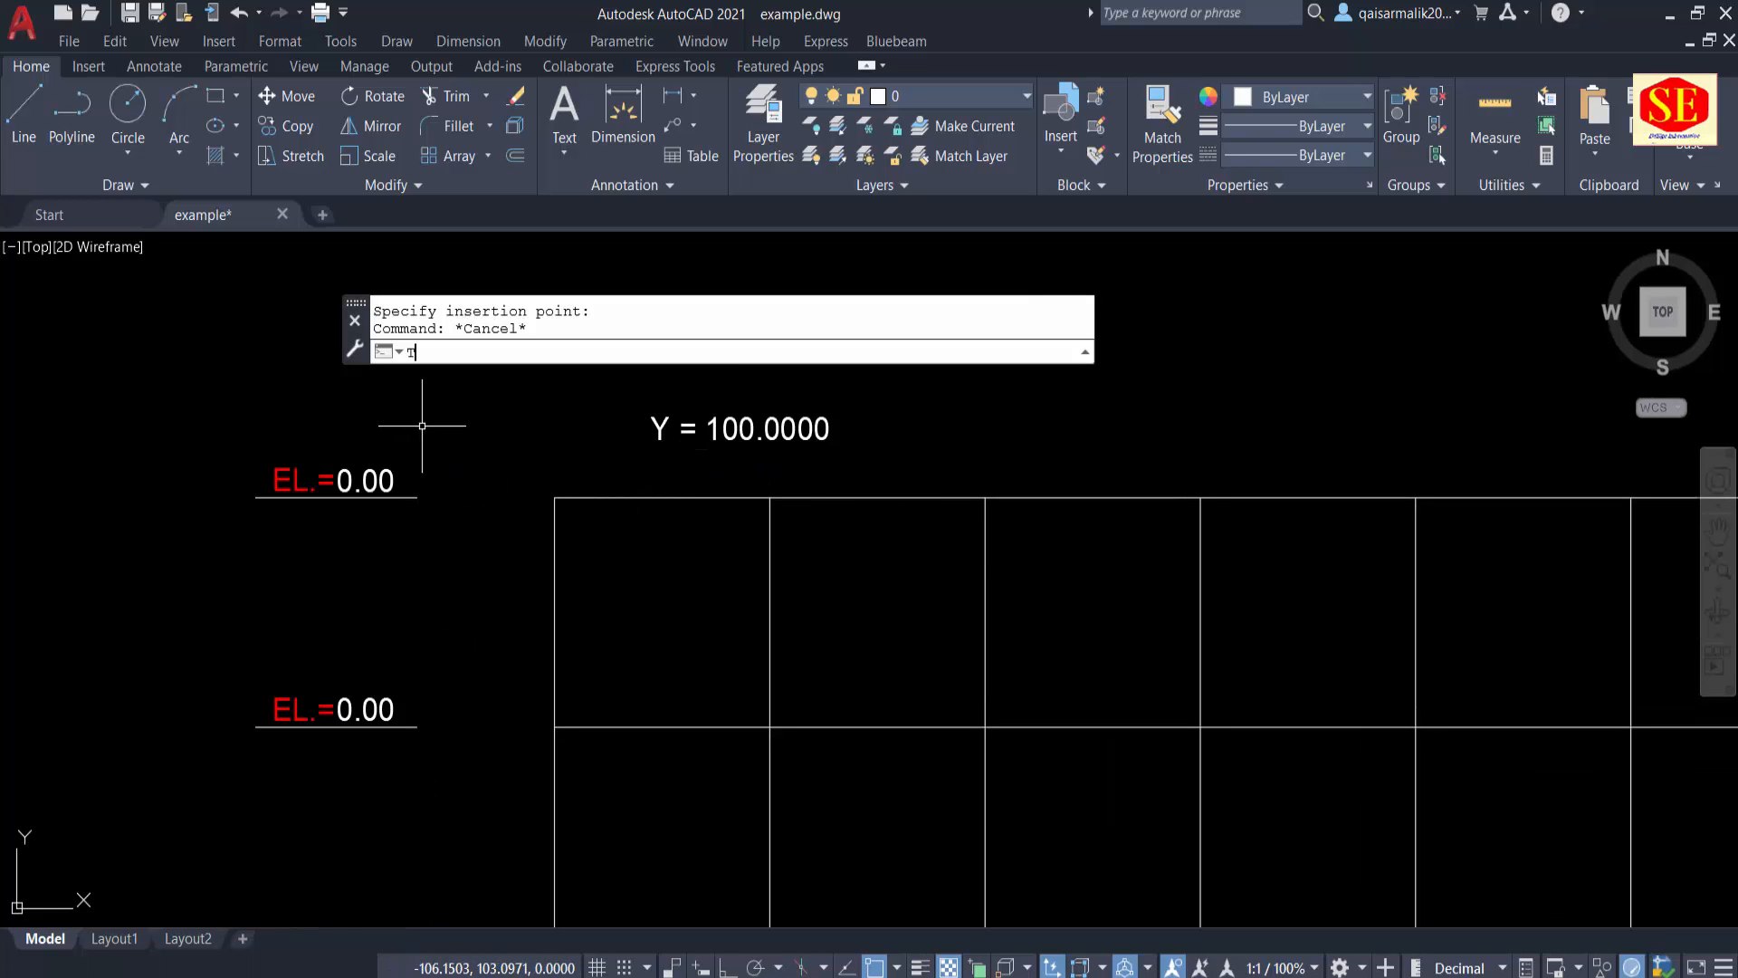
{"action": "left_click", "coordinate": [444, 378]}
{"action": "left_click", "coordinate": [318, 394]}
{"action": "scroll", "coordinate": [647, 412], "scroll_direction": "down", "scroll_amount": 8}
{"action": "scroll", "coordinate": [623, 771], "scroll_direction": "up", "scroll_amount": 4}
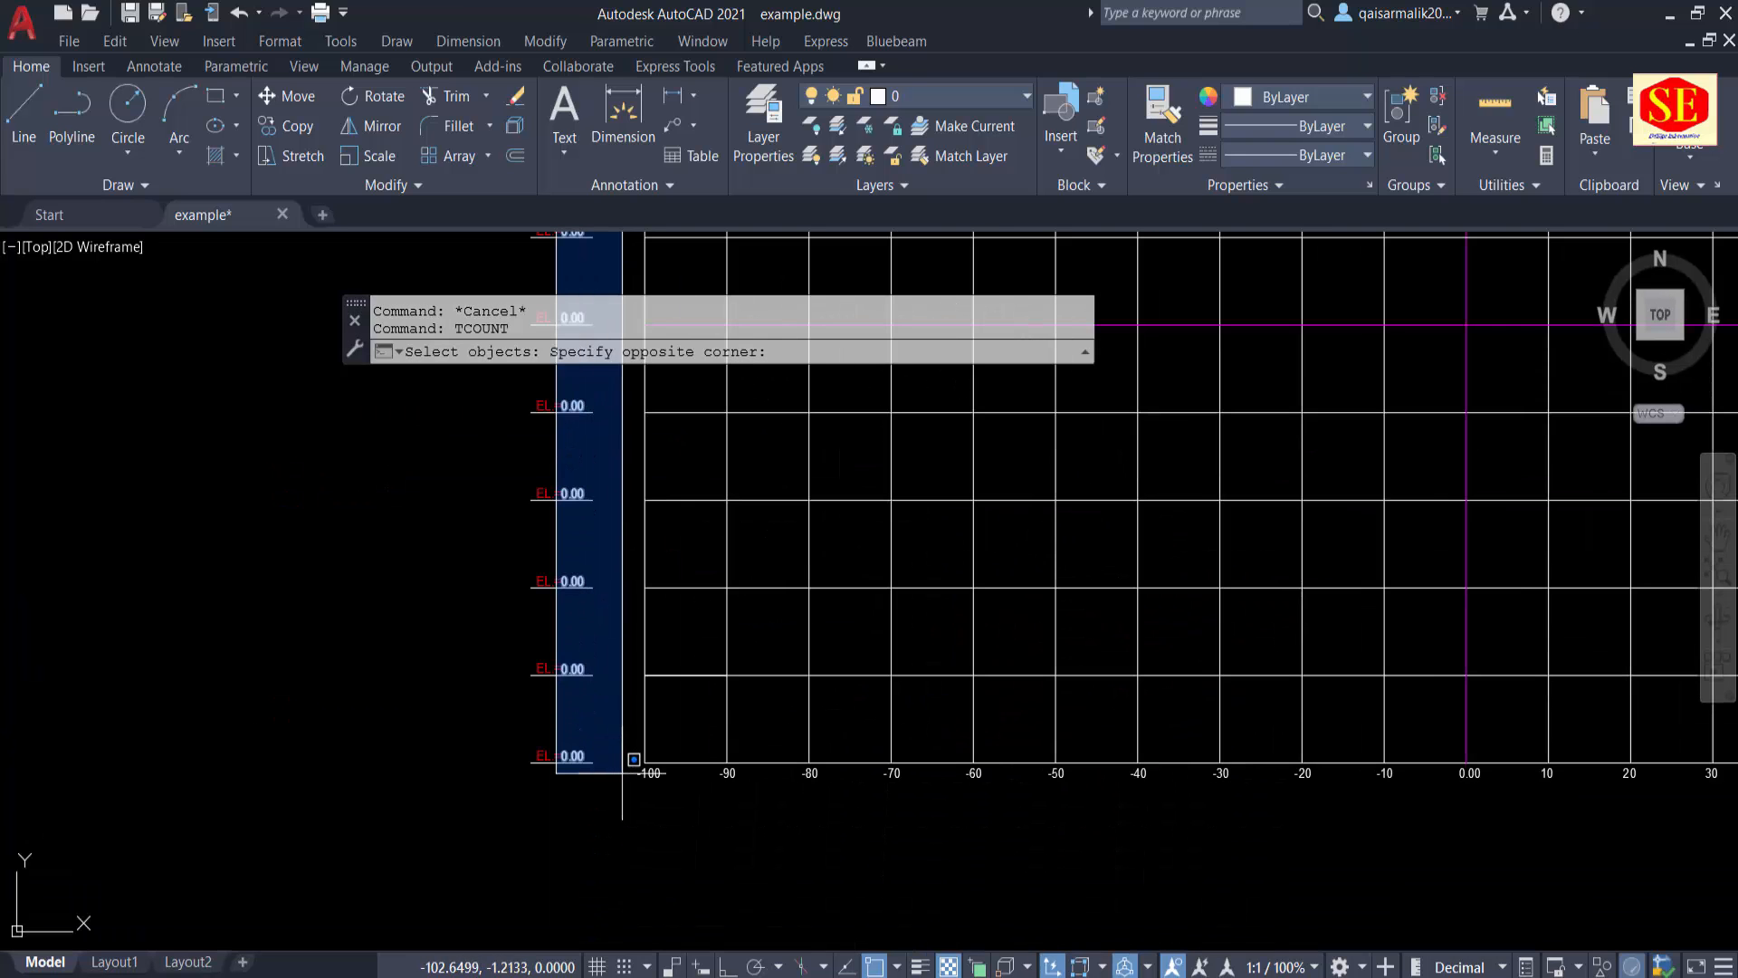
{"action": "left_click", "coordinate": [629, 758]}
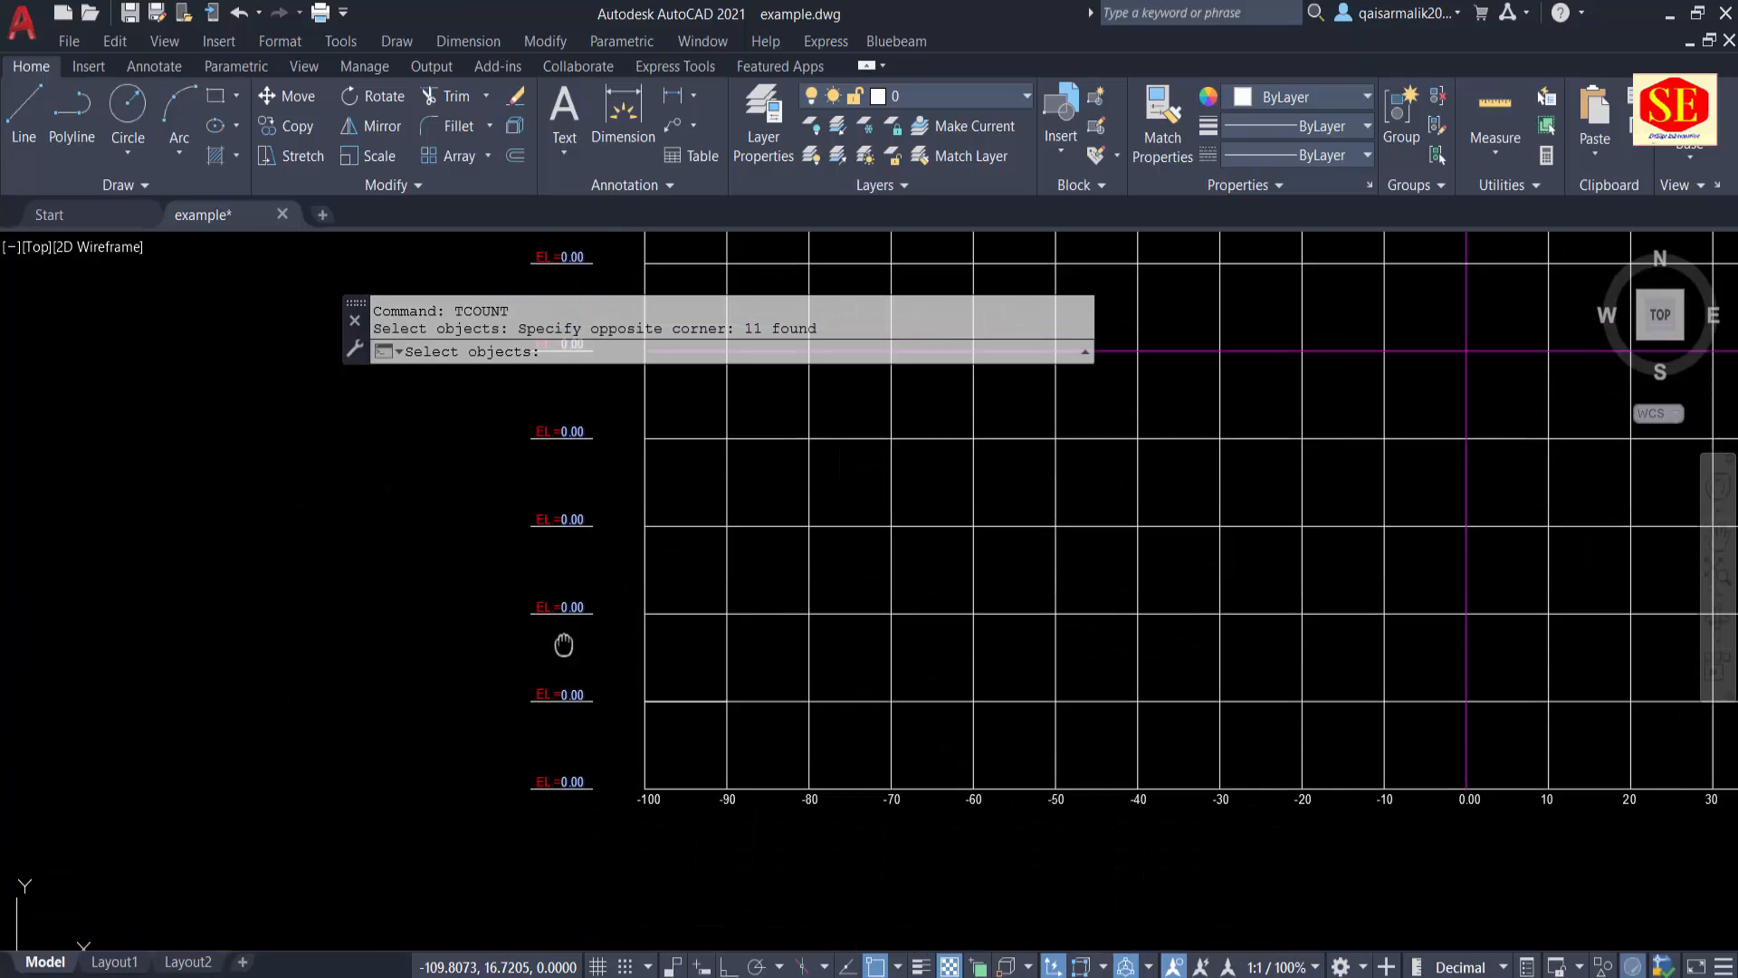
{"action": "scroll", "coordinate": [539, 612], "scroll_direction": "up", "scroll_amount": 4}
{"action": "middle_click_drag", "start_coordinate": [498, 471], "coordinate": [259, 828]}
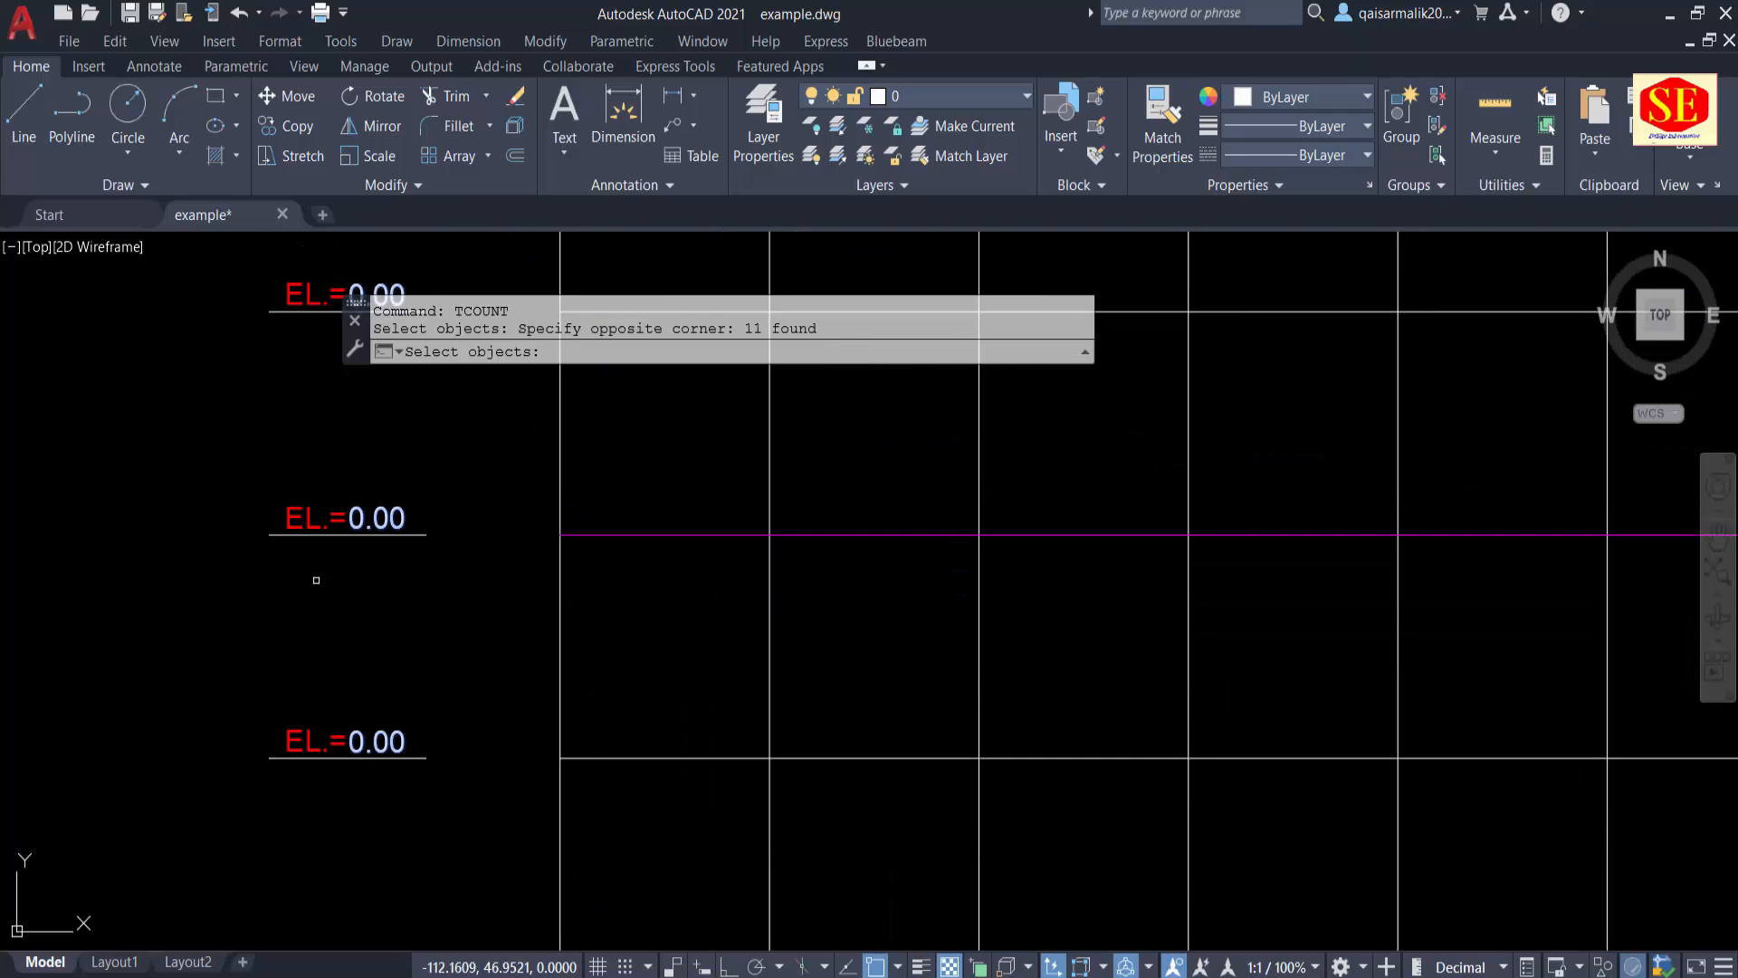
{"action": "mouse_move", "coordinate": [256, 440]}
{"action": "middle_mouse_down"}
{"action": "mouse_move", "coordinate": [215, 764]}
{"action": "mouse_move", "coordinate": [187, 490]}
{"action": "middle_mouse_up"}
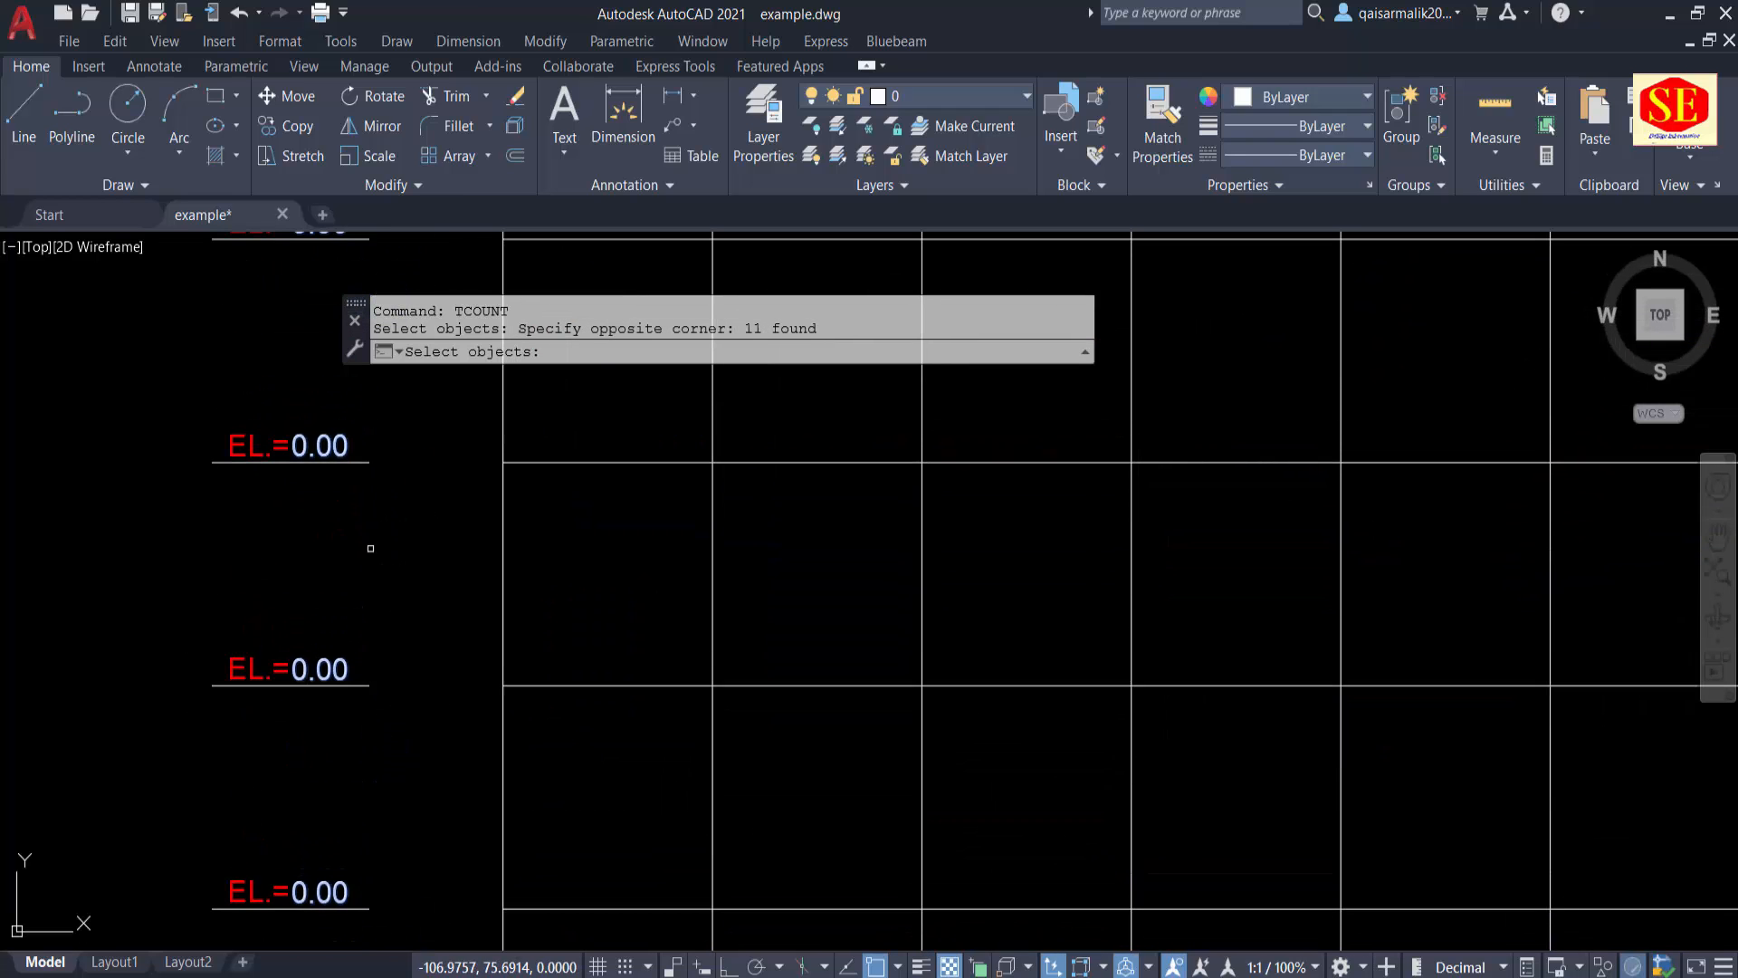
{"action": "key", "text": "Return"}
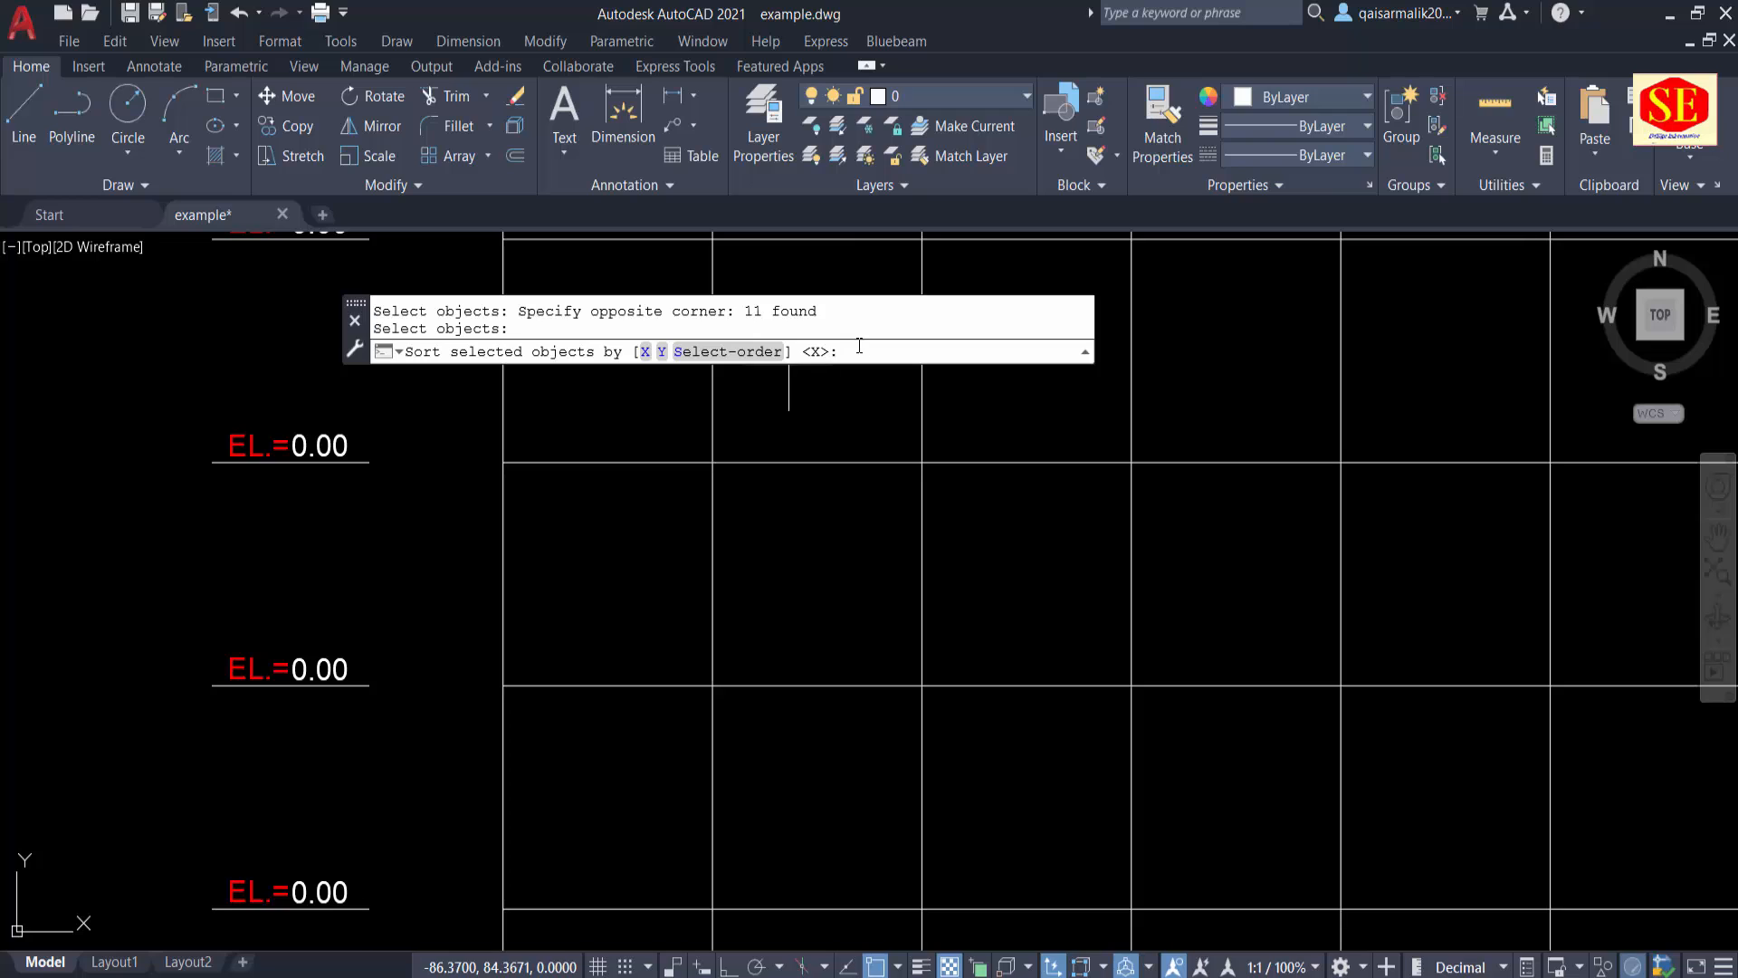
{"action": "scroll", "coordinate": [640, 562], "scroll_direction": "down", "scroll_amount": 5}
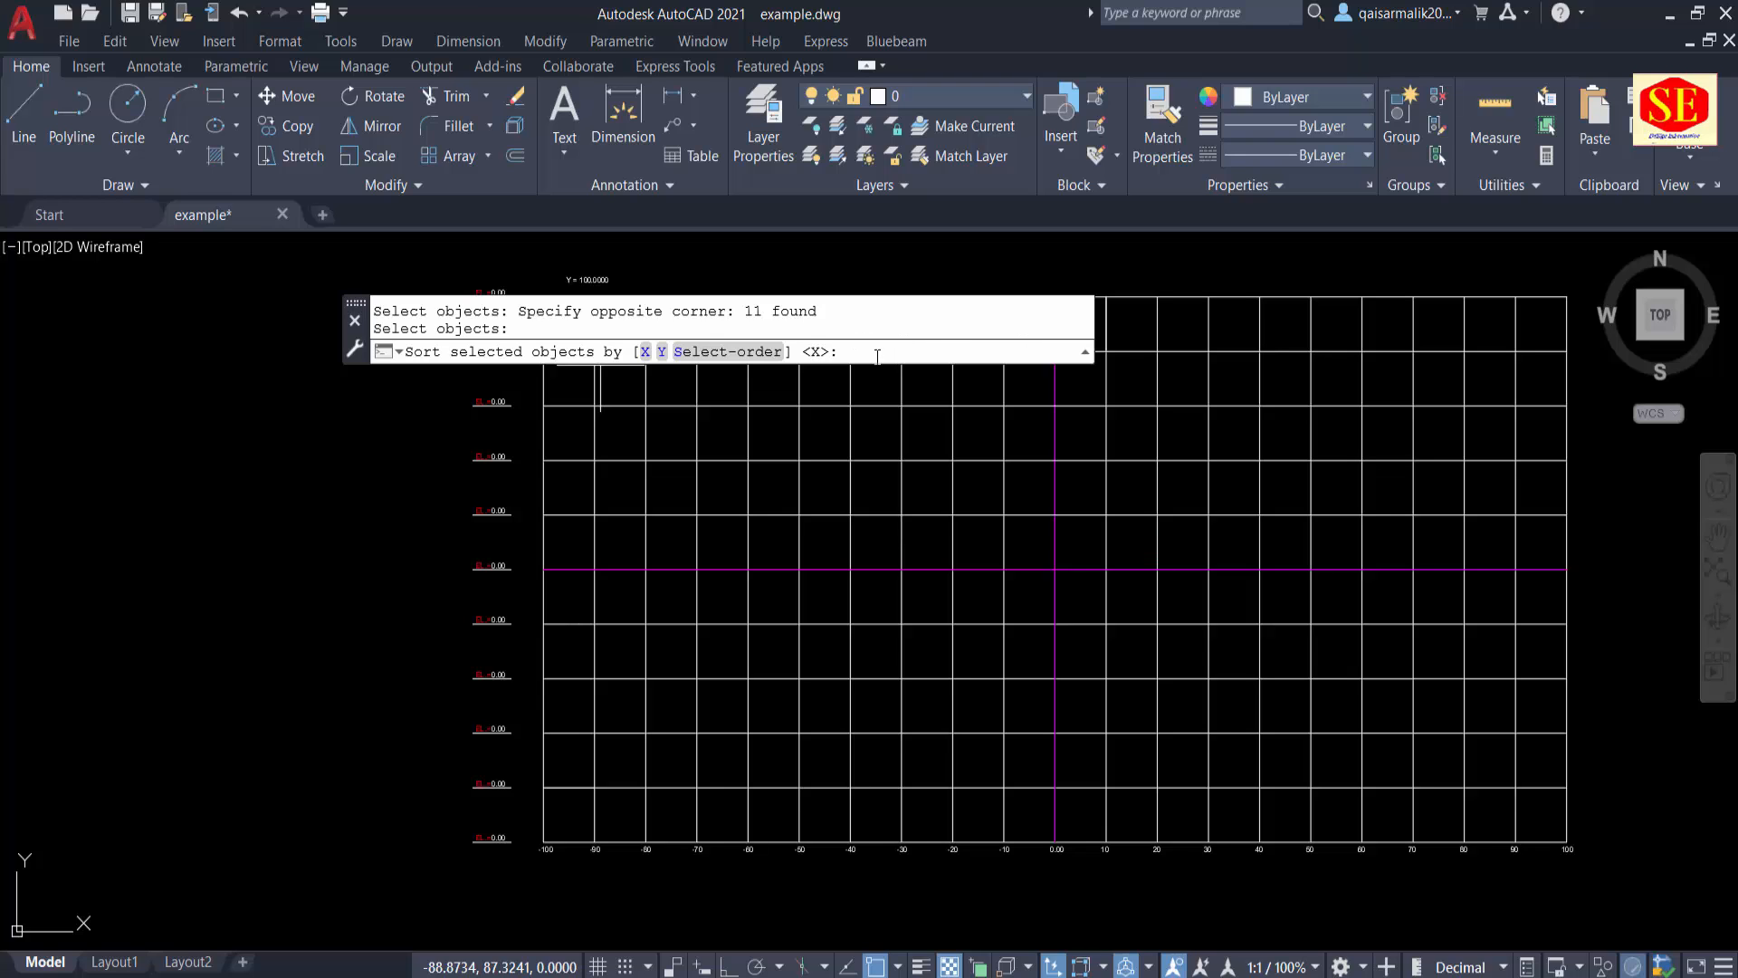
{"action": "left_click", "coordinate": [662, 351]}
{"action": "scroll", "coordinate": [521, 697], "scroll_direction": "down", "scroll_amount": 4}
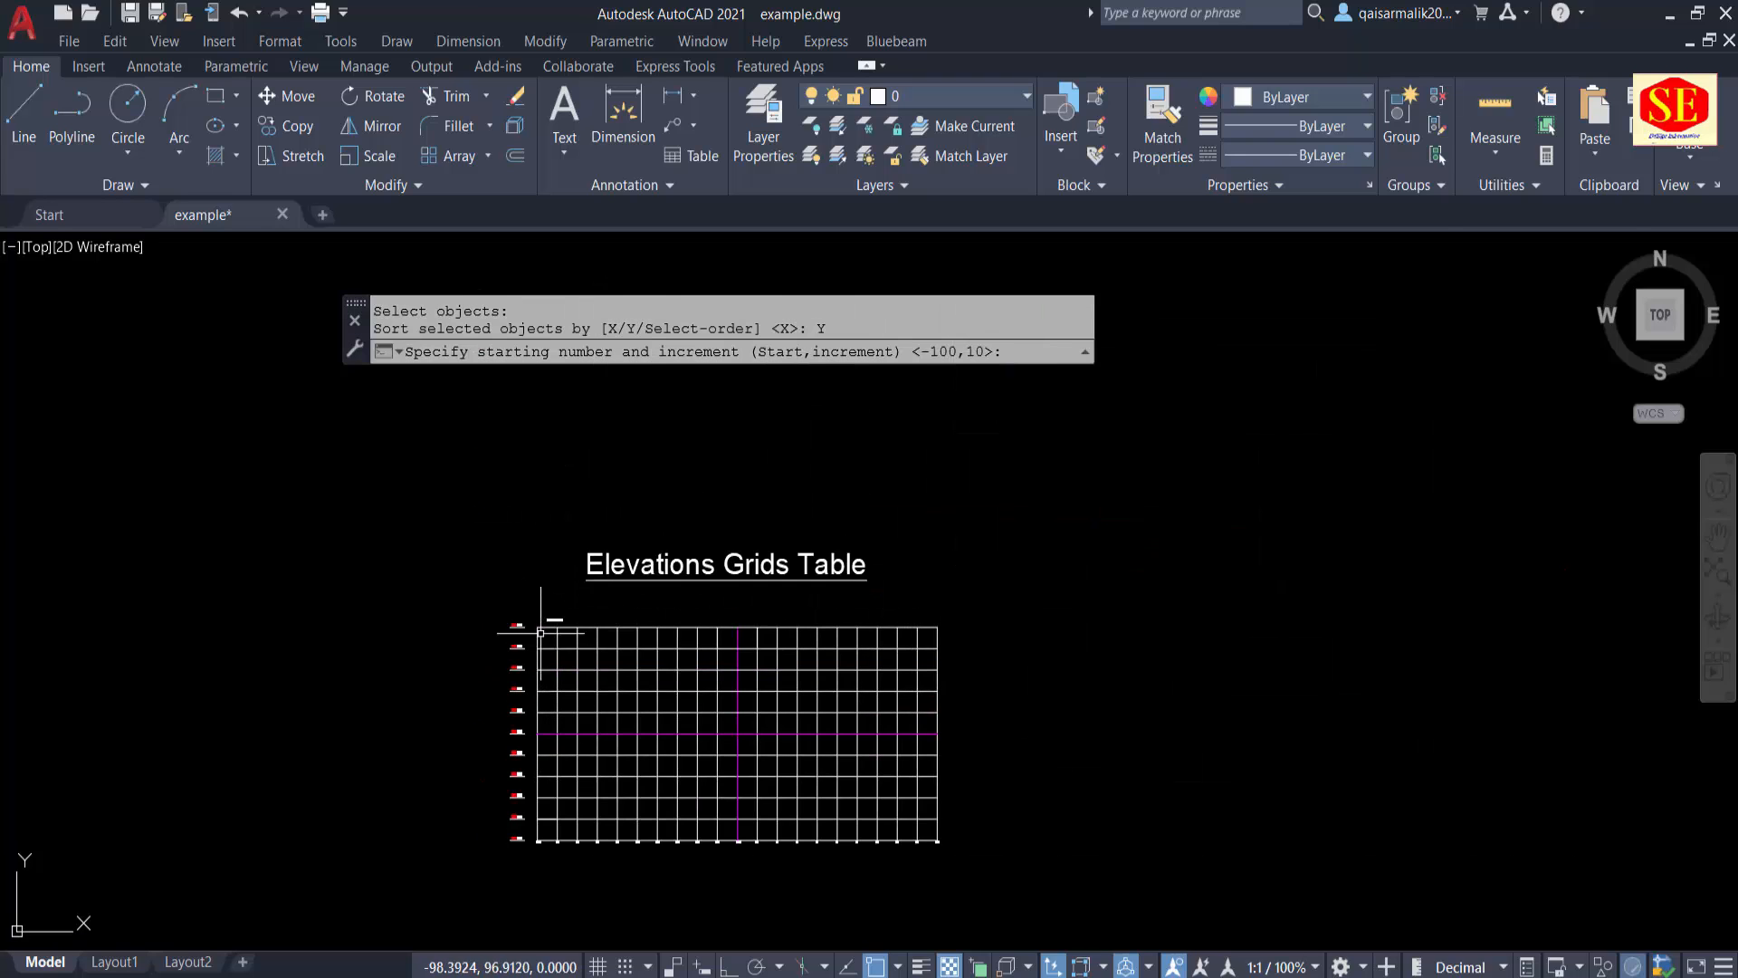
{"action": "scroll", "coordinate": [541, 632], "scroll_direction": "up", "scroll_amount": 5}
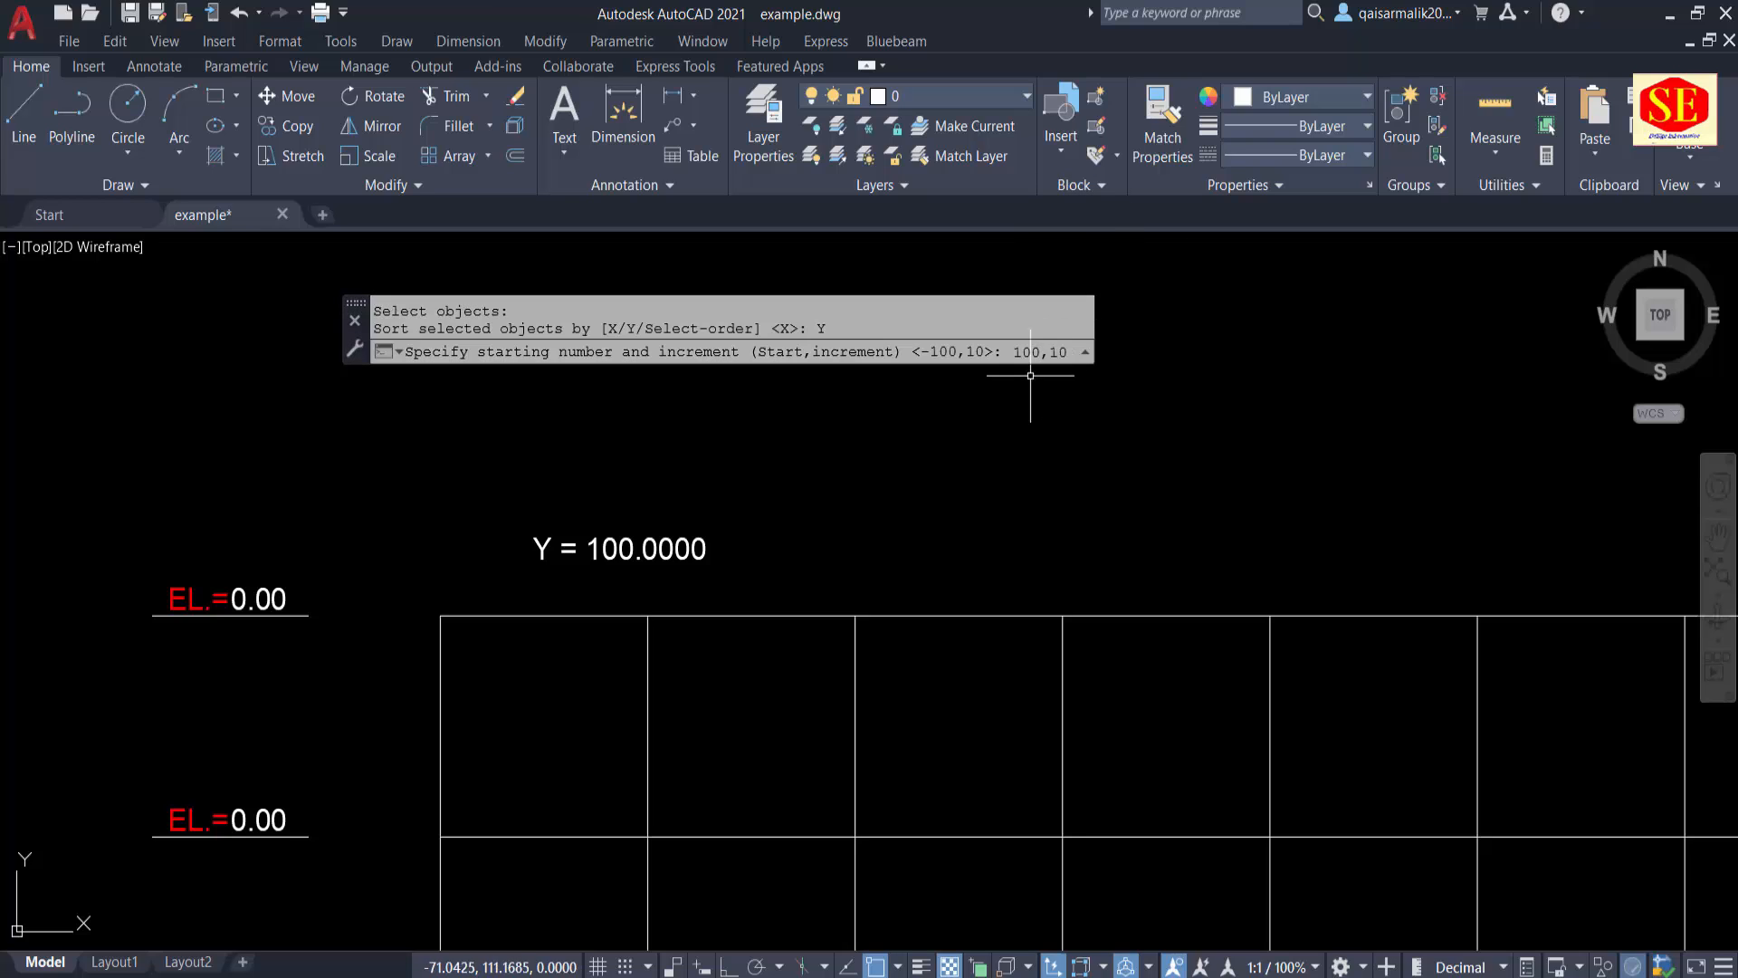
{"action": "left_click", "coordinate": [1049, 351]}
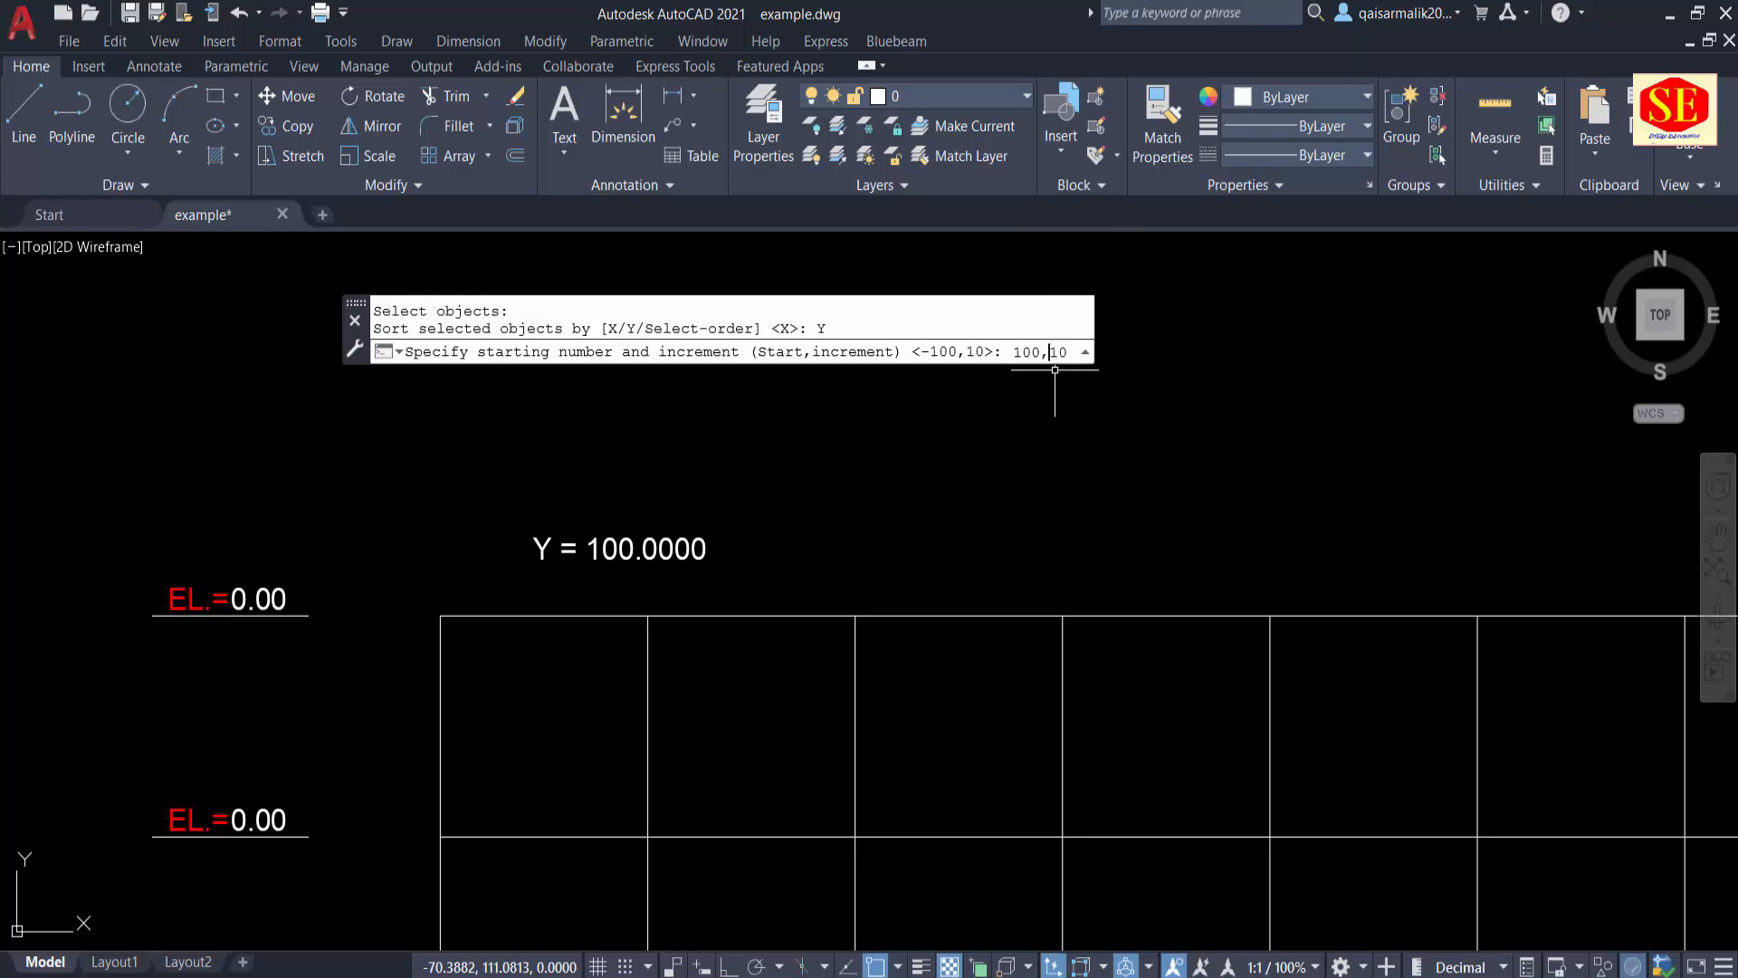
{"action": "type", "text": "-"}
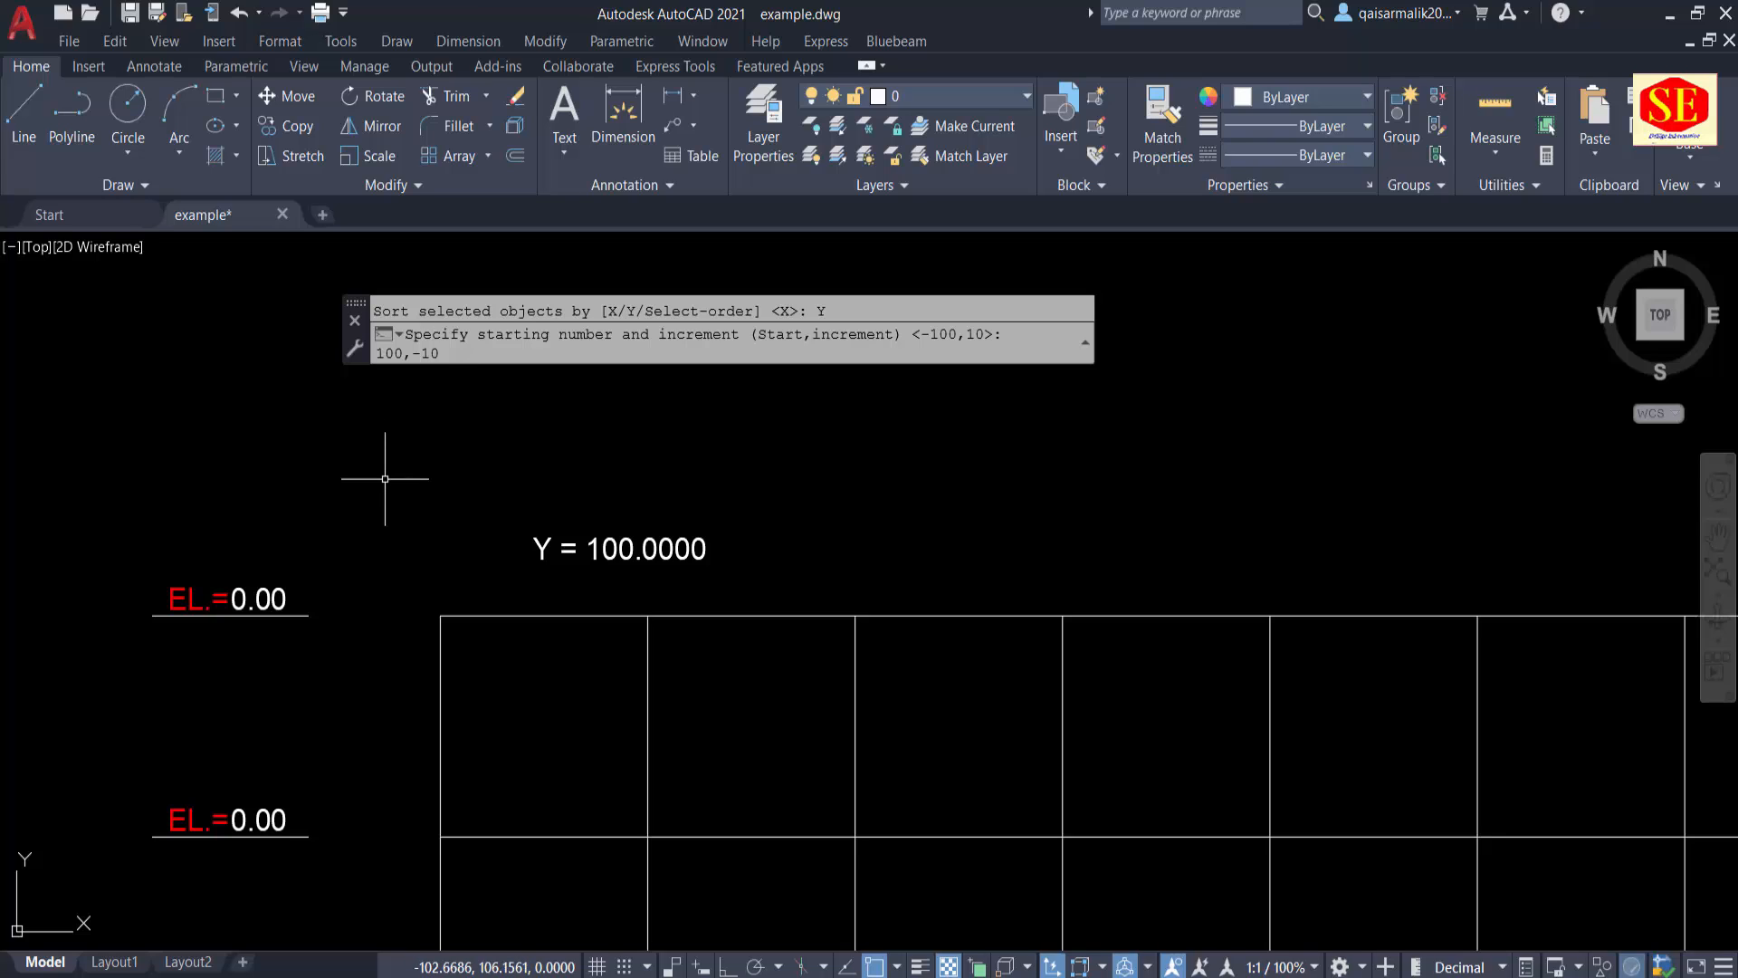
{"action": "key", "text": "Return"}
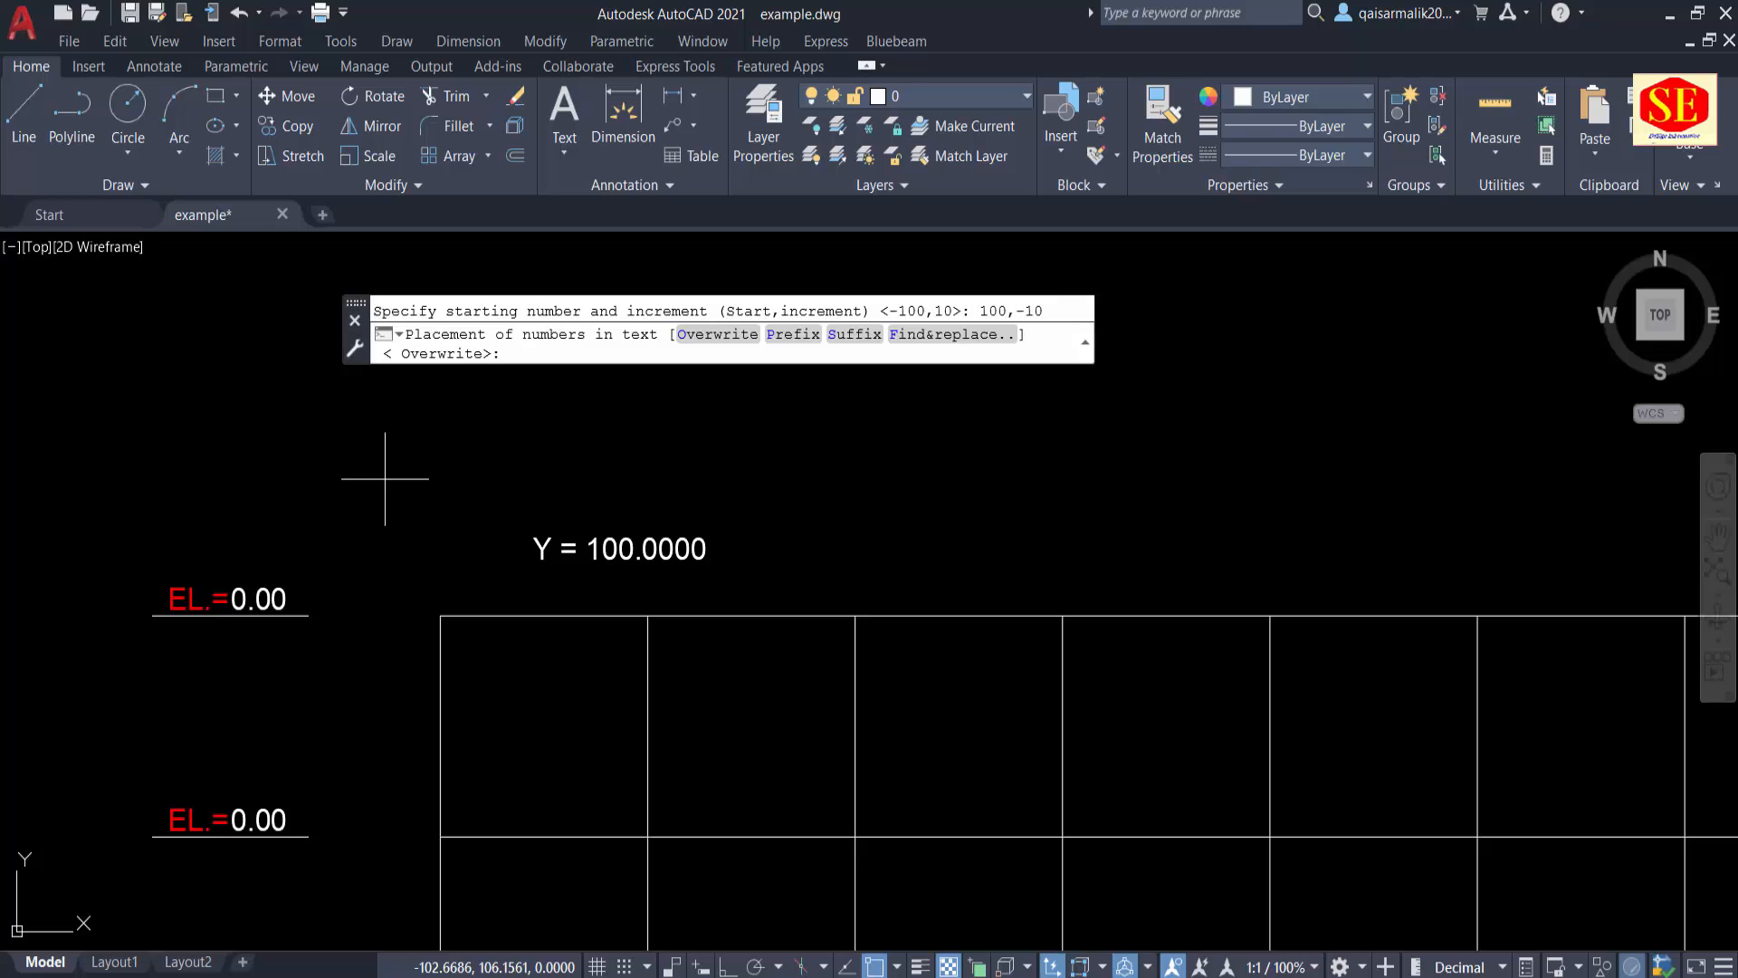
{"action": "left_click", "coordinate": [753, 336]}
Step: Examine the renumbered elevation labels along the grid's left edge from the lowest row to the upper rows
{"action": "scroll", "coordinate": [404, 493], "scroll_direction": "down", "scroll_amount": 2}
{"action": "mouse_move", "coordinate": [403, 492]}
{"action": "middle_mouse_down"}
{"action": "mouse_move", "coordinate": [419, 392]}
{"action": "mouse_move", "coordinate": [450, 569]}
{"action": "mouse_move", "coordinate": [557, 435]}
{"action": "middle_mouse_up"}
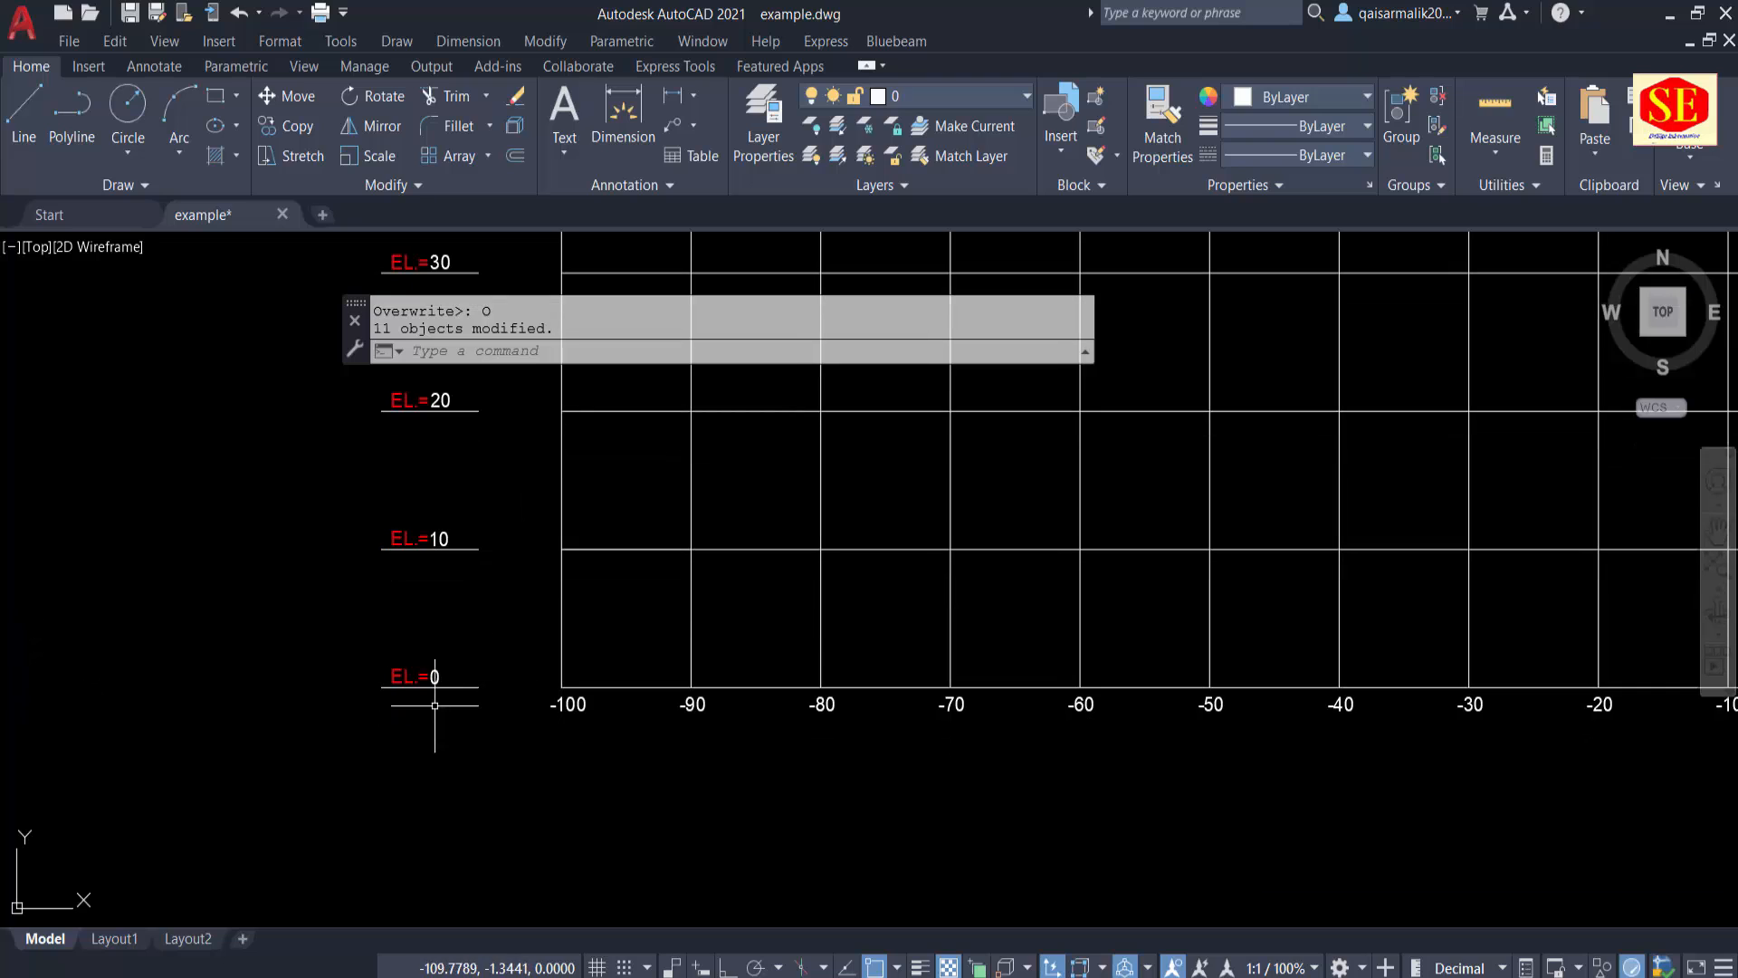
{"action": "scroll", "coordinate": [440, 608], "scroll_direction": "up", "scroll_amount": 2}
{"action": "middle_click_drag", "start_coordinate": [459, 546], "coordinate": [498, 908]}
{"action": "scroll", "coordinate": [480, 753], "scroll_direction": "down", "scroll_amount": 4}
{"action": "middle_click_drag", "start_coordinate": [528, 619], "coordinate": [525, 777]}
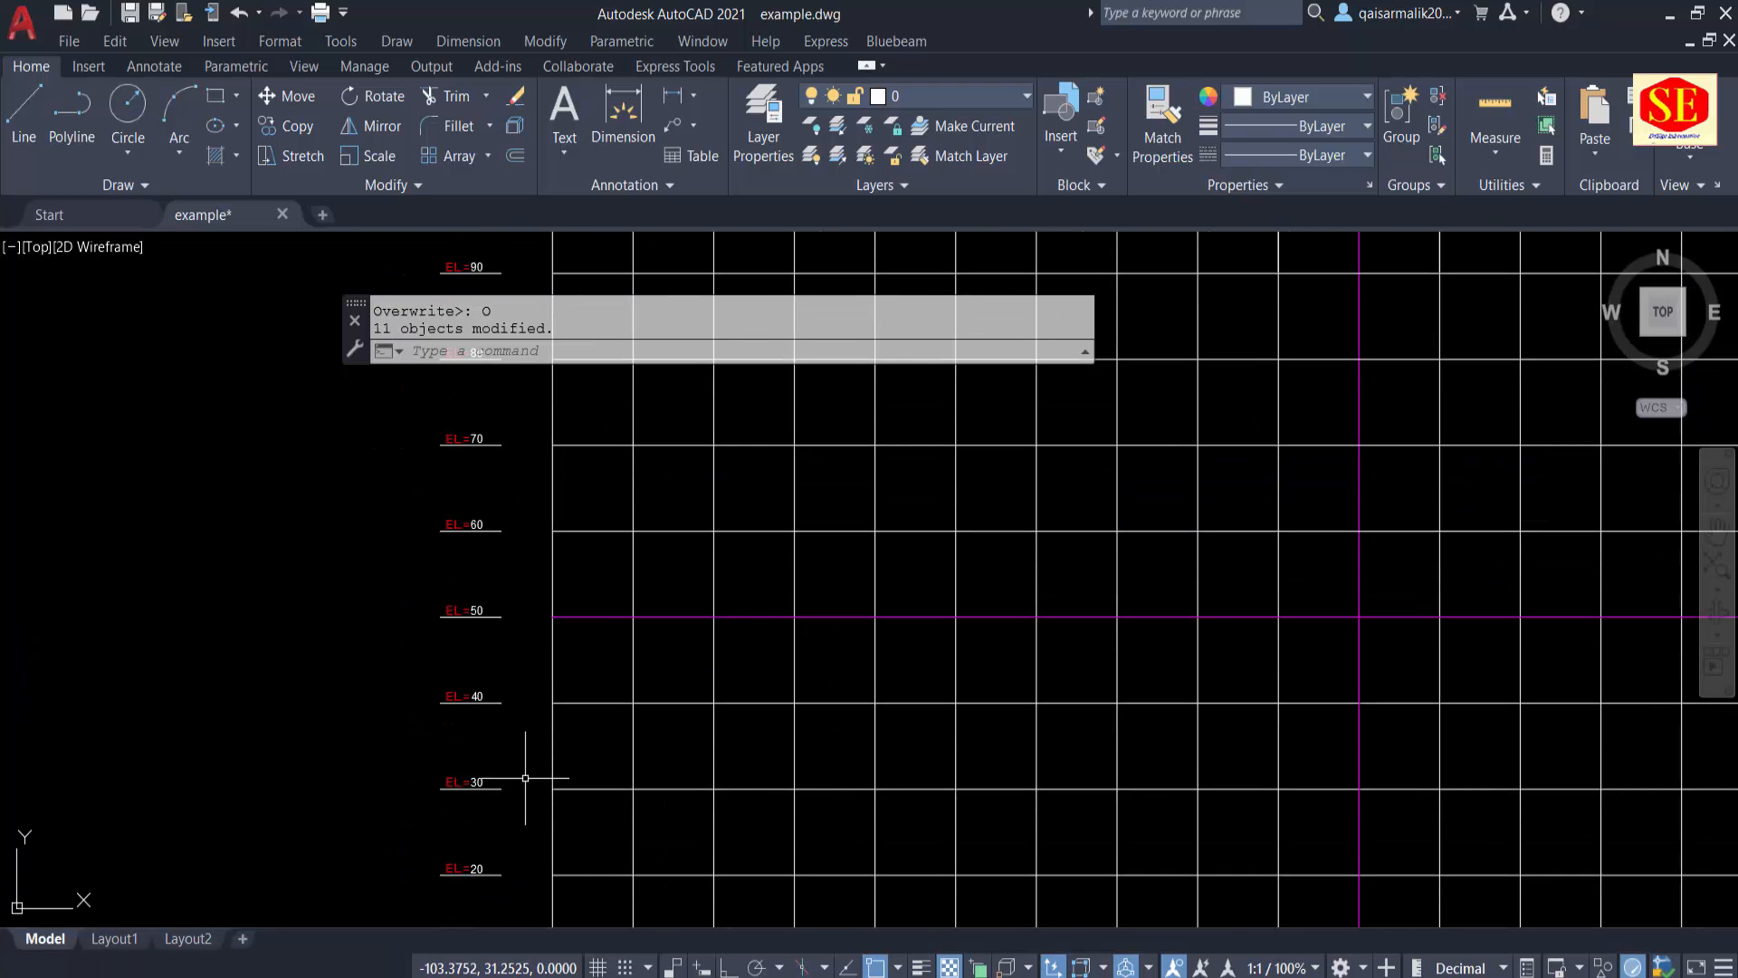
{"action": "scroll", "coordinate": [525, 778], "scroll_direction": "up", "scroll_amount": 2}
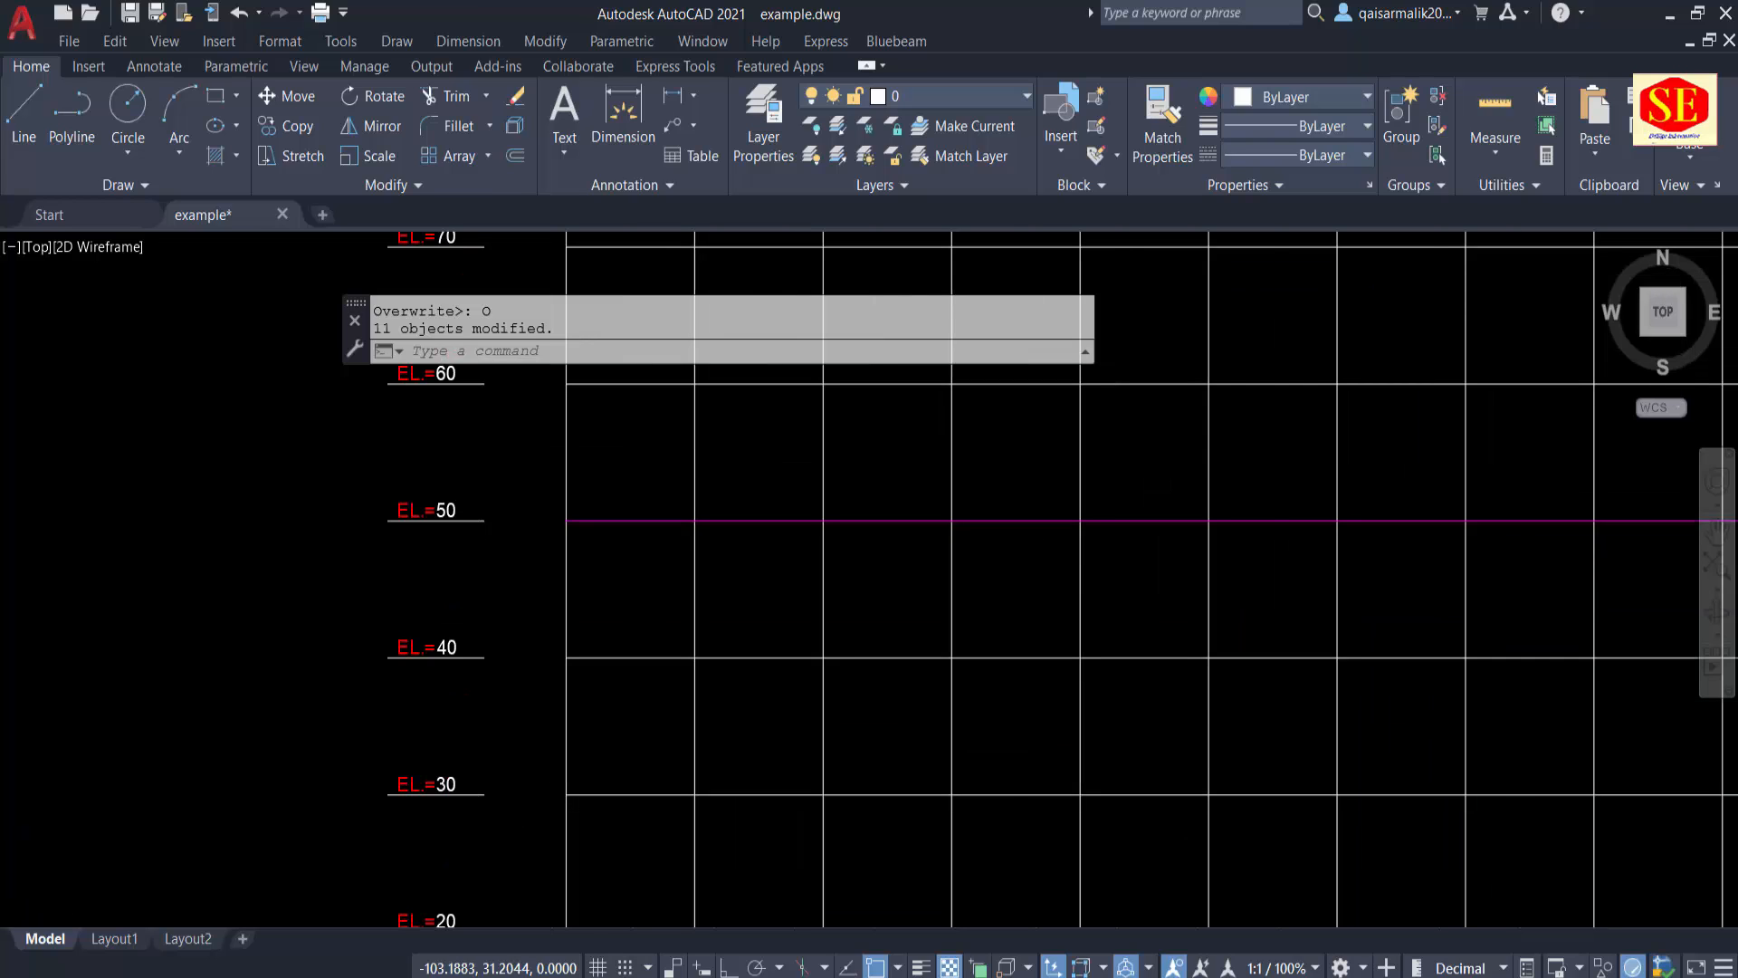
Step: Erase the "Y = 100.0000" text above the grid's top-left corner
{"action": "scroll", "coordinate": [525, 778], "scroll_direction": "down", "scroll_amount": 3}
{"action": "key", "text": "Return"}
{"action": "left_click", "coordinate": [598, 393]}
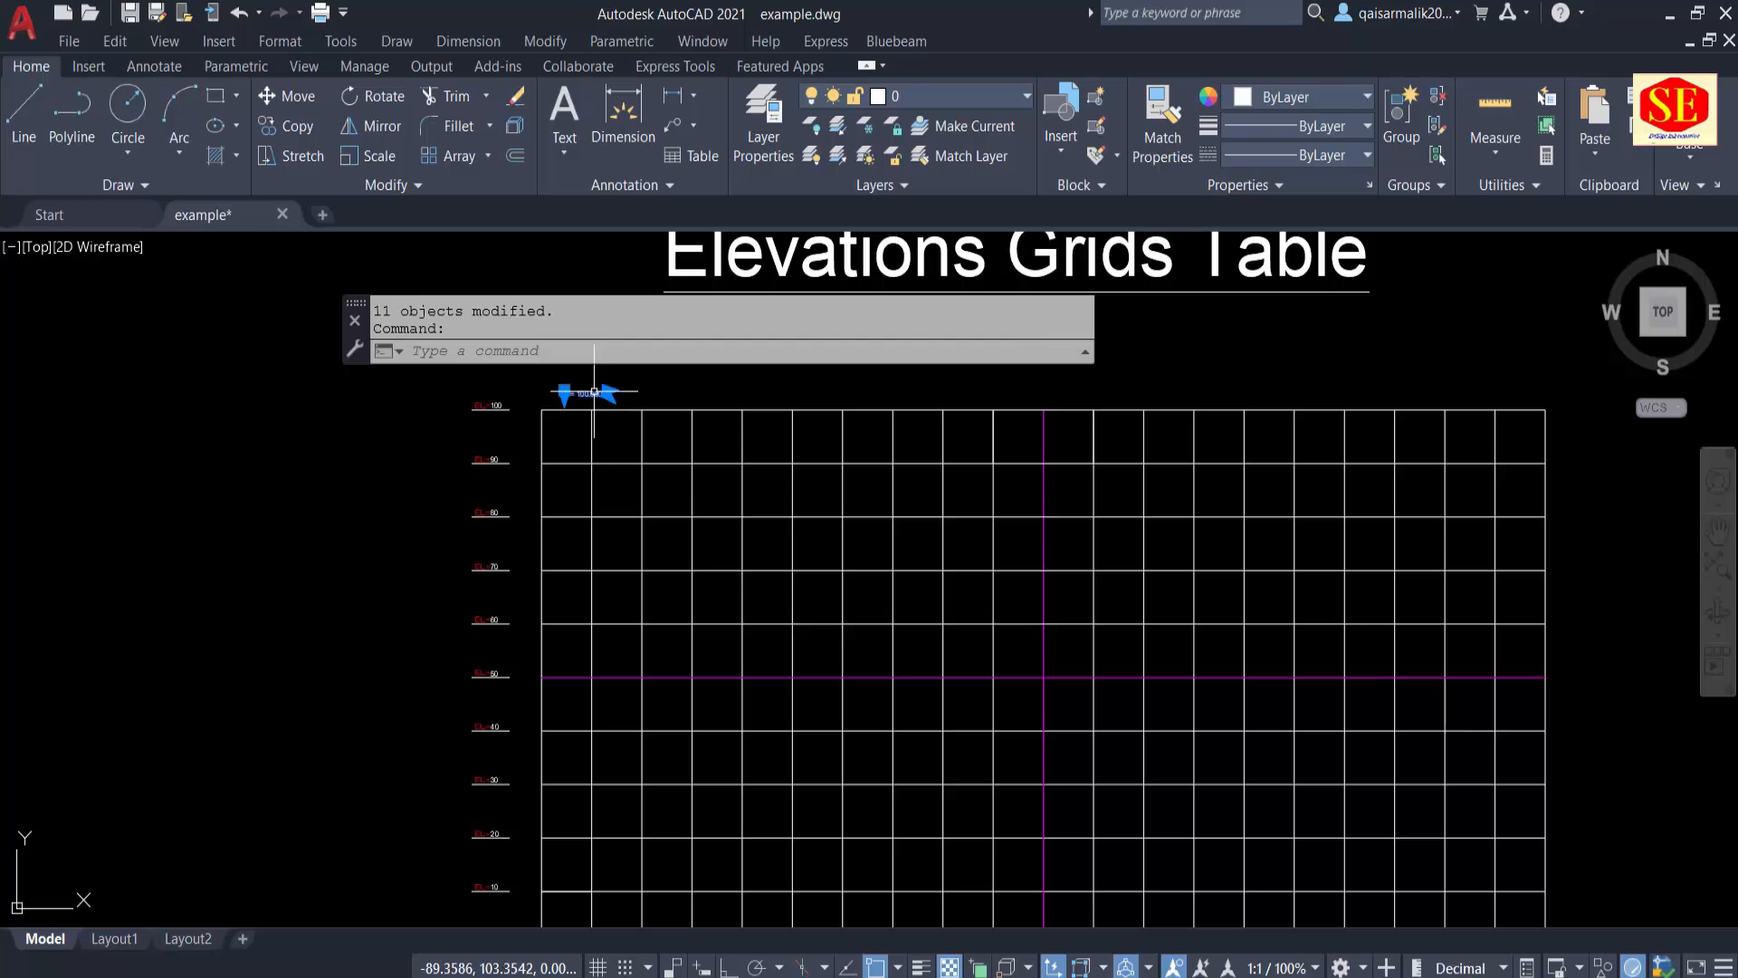
{"action": "type", "text": "e"}
{"action": "key", "text": "Return"}
Step: Examine the whole elevations grid, checking the elevation labels on its left edge and the distance labels along its lower edge
{"action": "scroll", "coordinate": [876, 466], "scroll_direction": "down", "scroll_amount": 2}
{"action": "scroll", "coordinate": [996, 495], "scroll_direction": "up", "scroll_amount": 1}
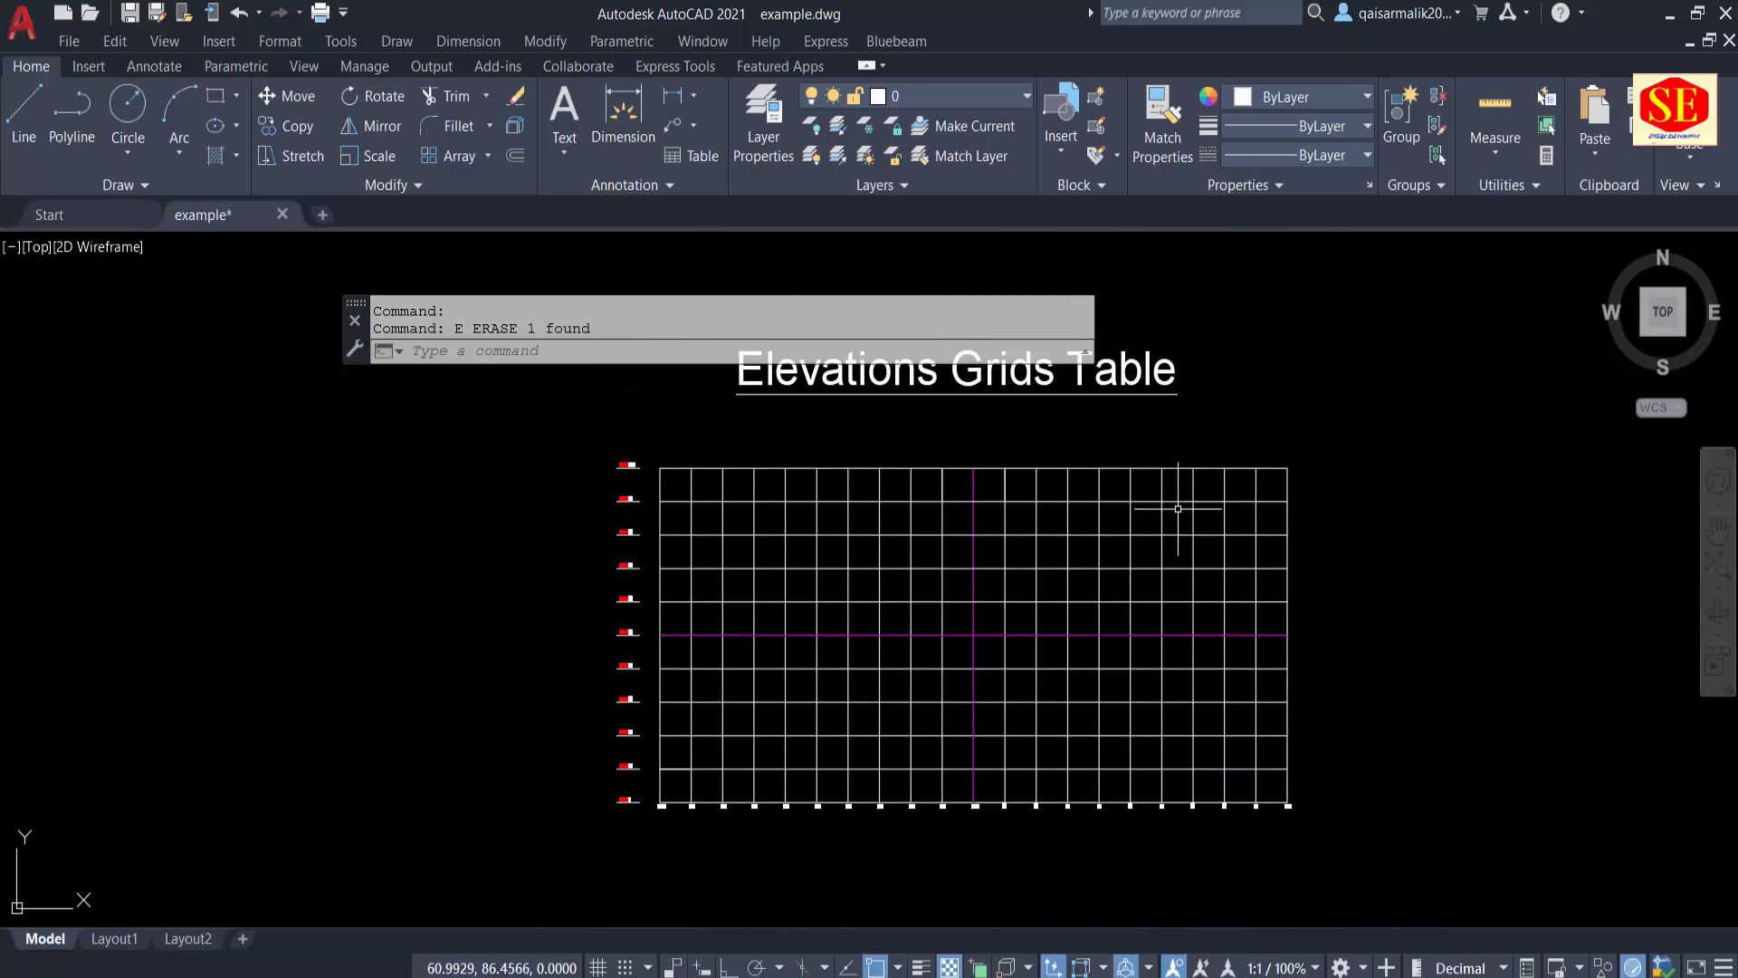
{"action": "scroll", "coordinate": [1172, 486], "scroll_direction": "up", "scroll_amount": 1}
{"action": "scroll", "coordinate": [855, 838], "scroll_direction": "up", "scroll_amount": 1}
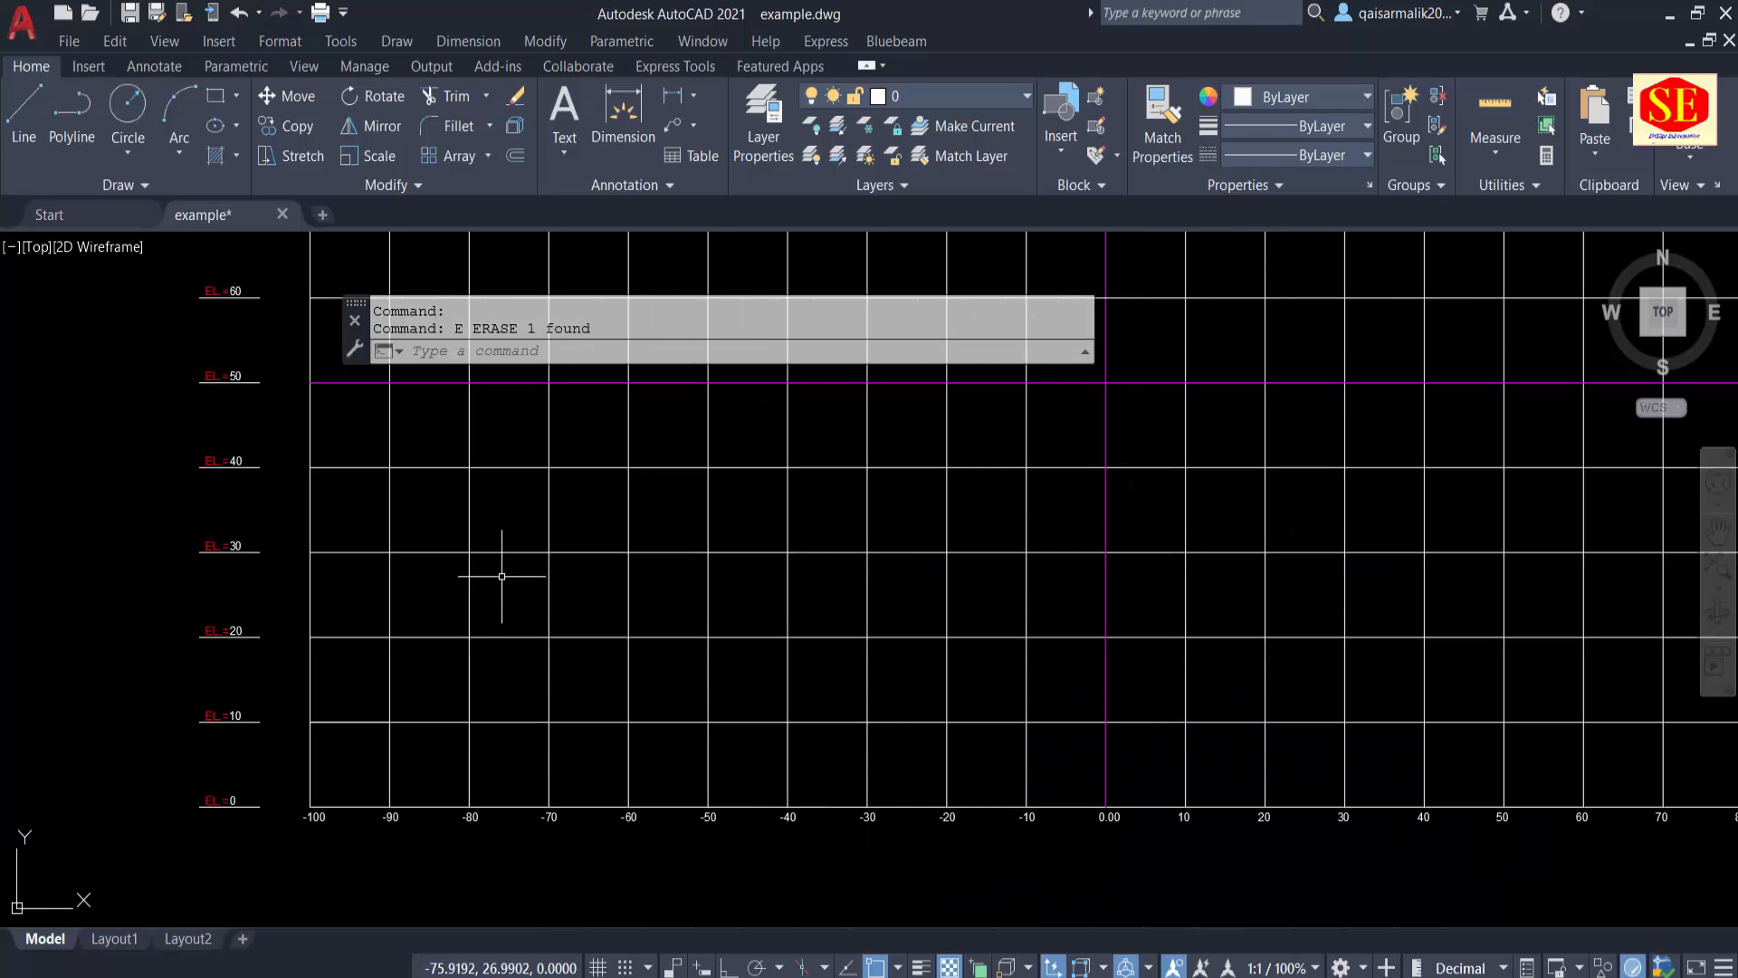
{"action": "middle_click_drag", "start_coordinate": [504, 574], "coordinate": [450, 803]}
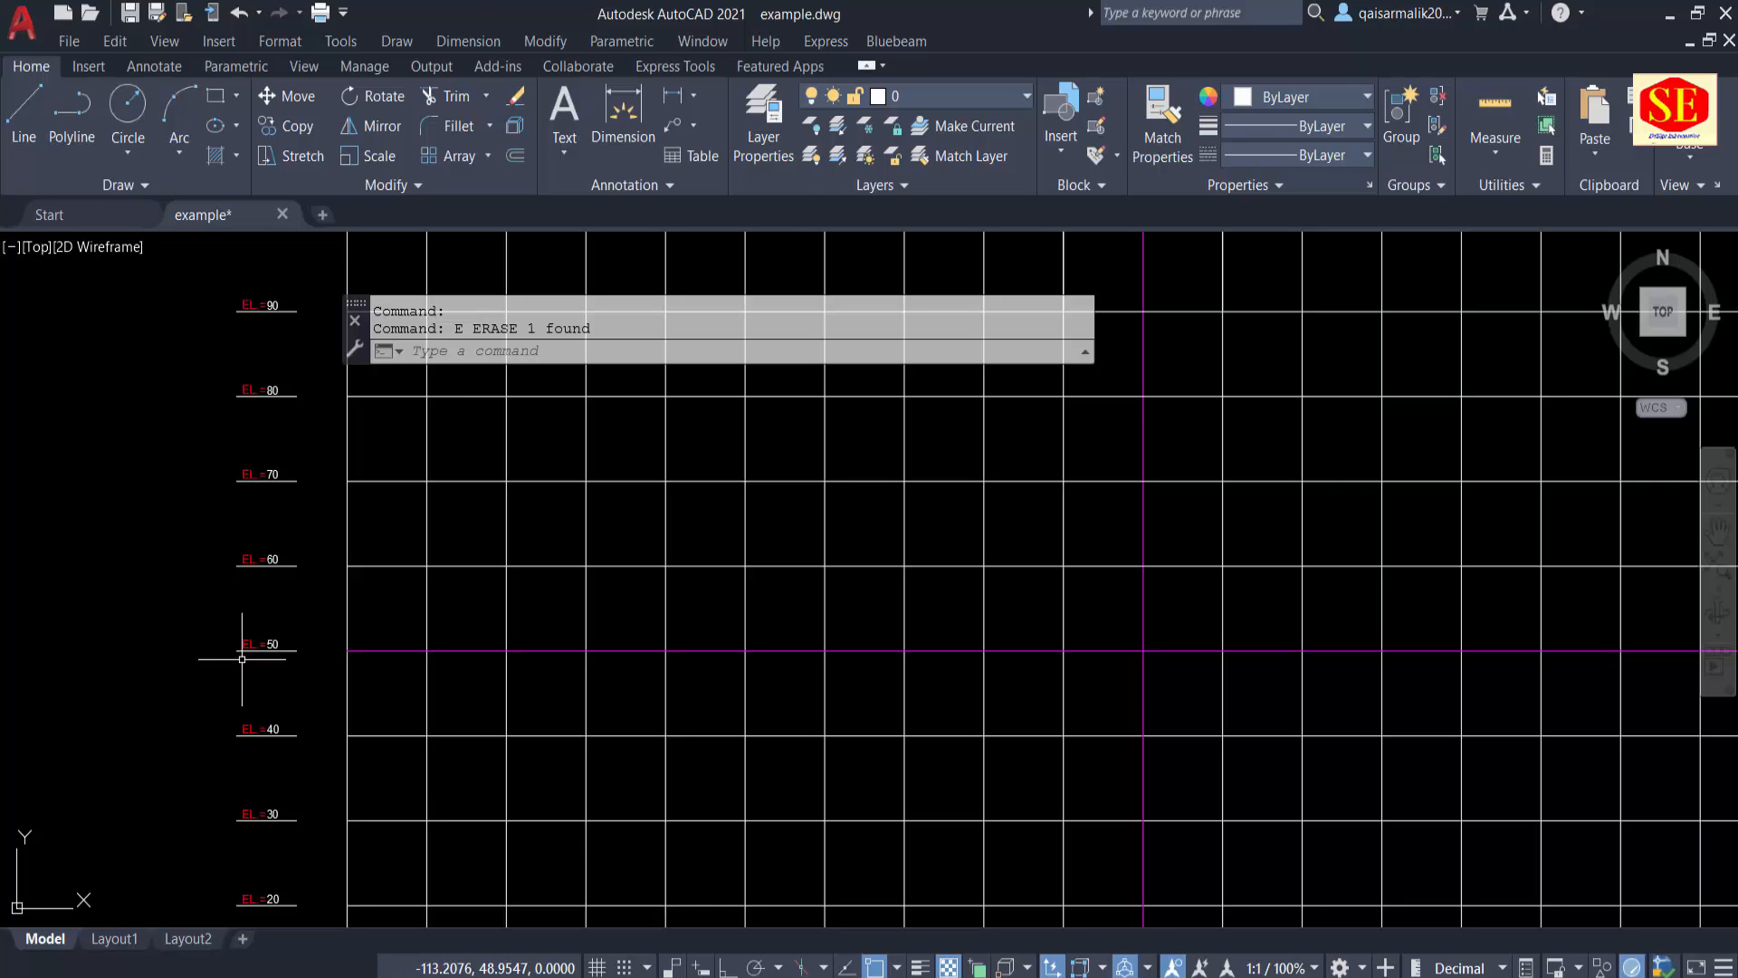
{"action": "scroll", "coordinate": [242, 659], "scroll_direction": "down", "scroll_amount": 2}
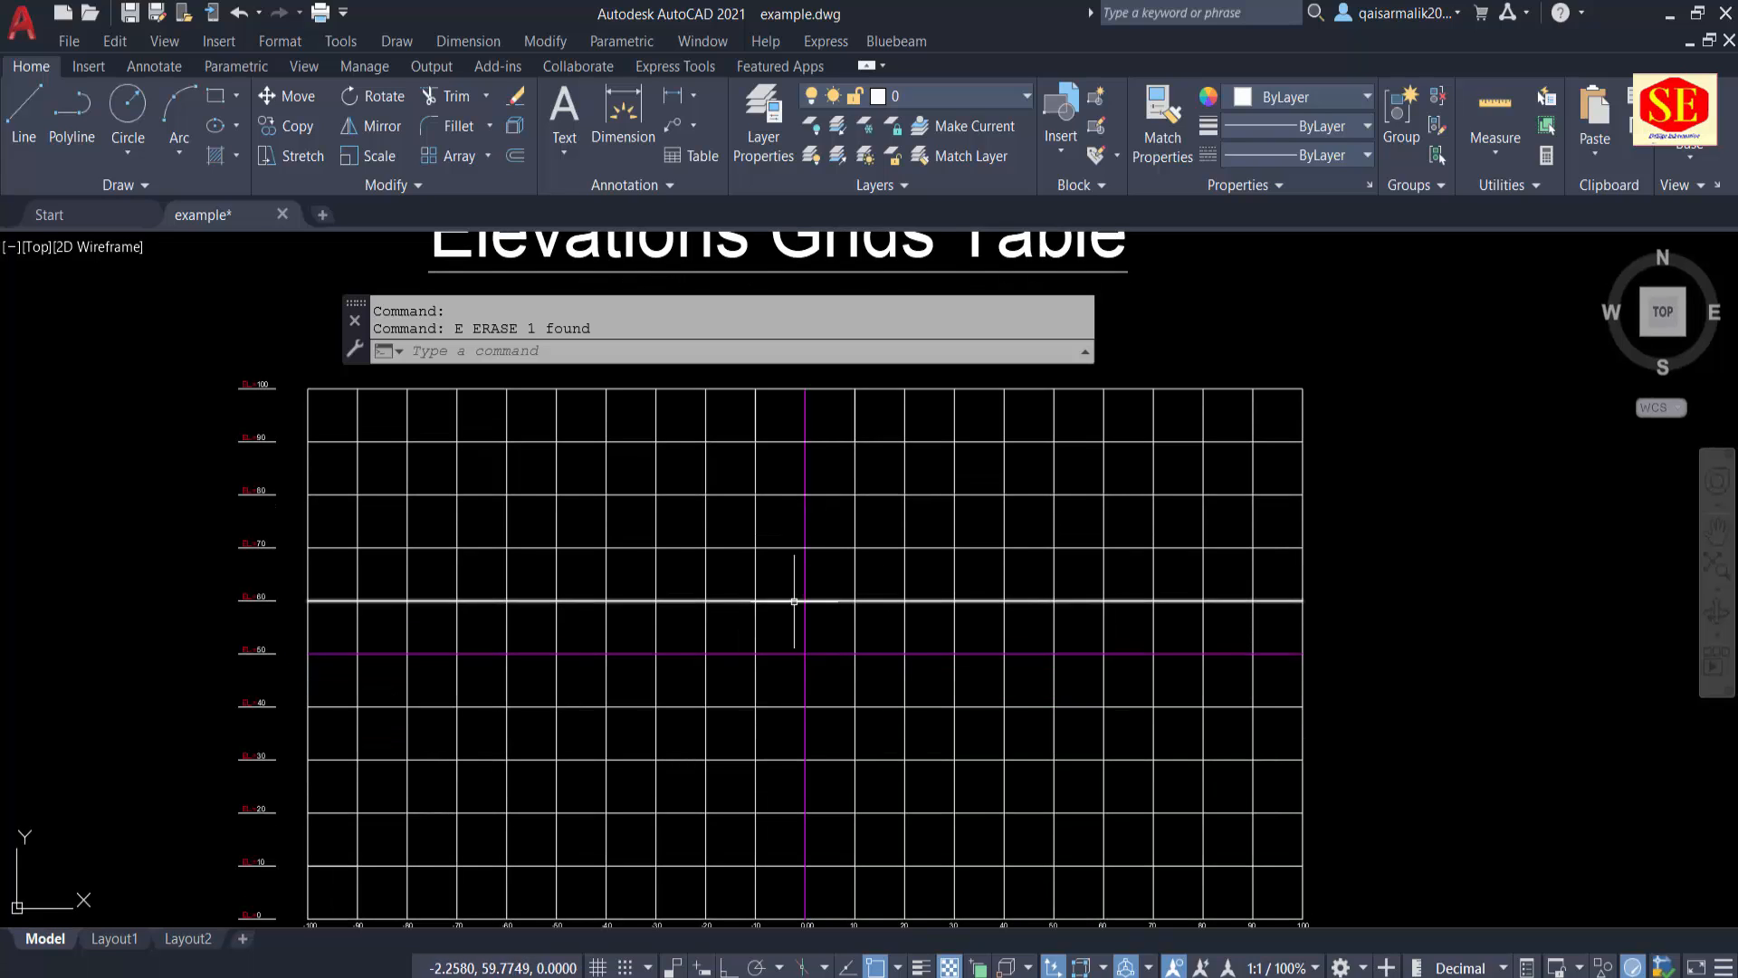
{"action": "scroll", "coordinate": [796, 589], "scroll_direction": "down", "scroll_amount": 2}
{"action": "scroll", "coordinate": [534, 744], "scroll_direction": "up", "scroll_amount": 4}
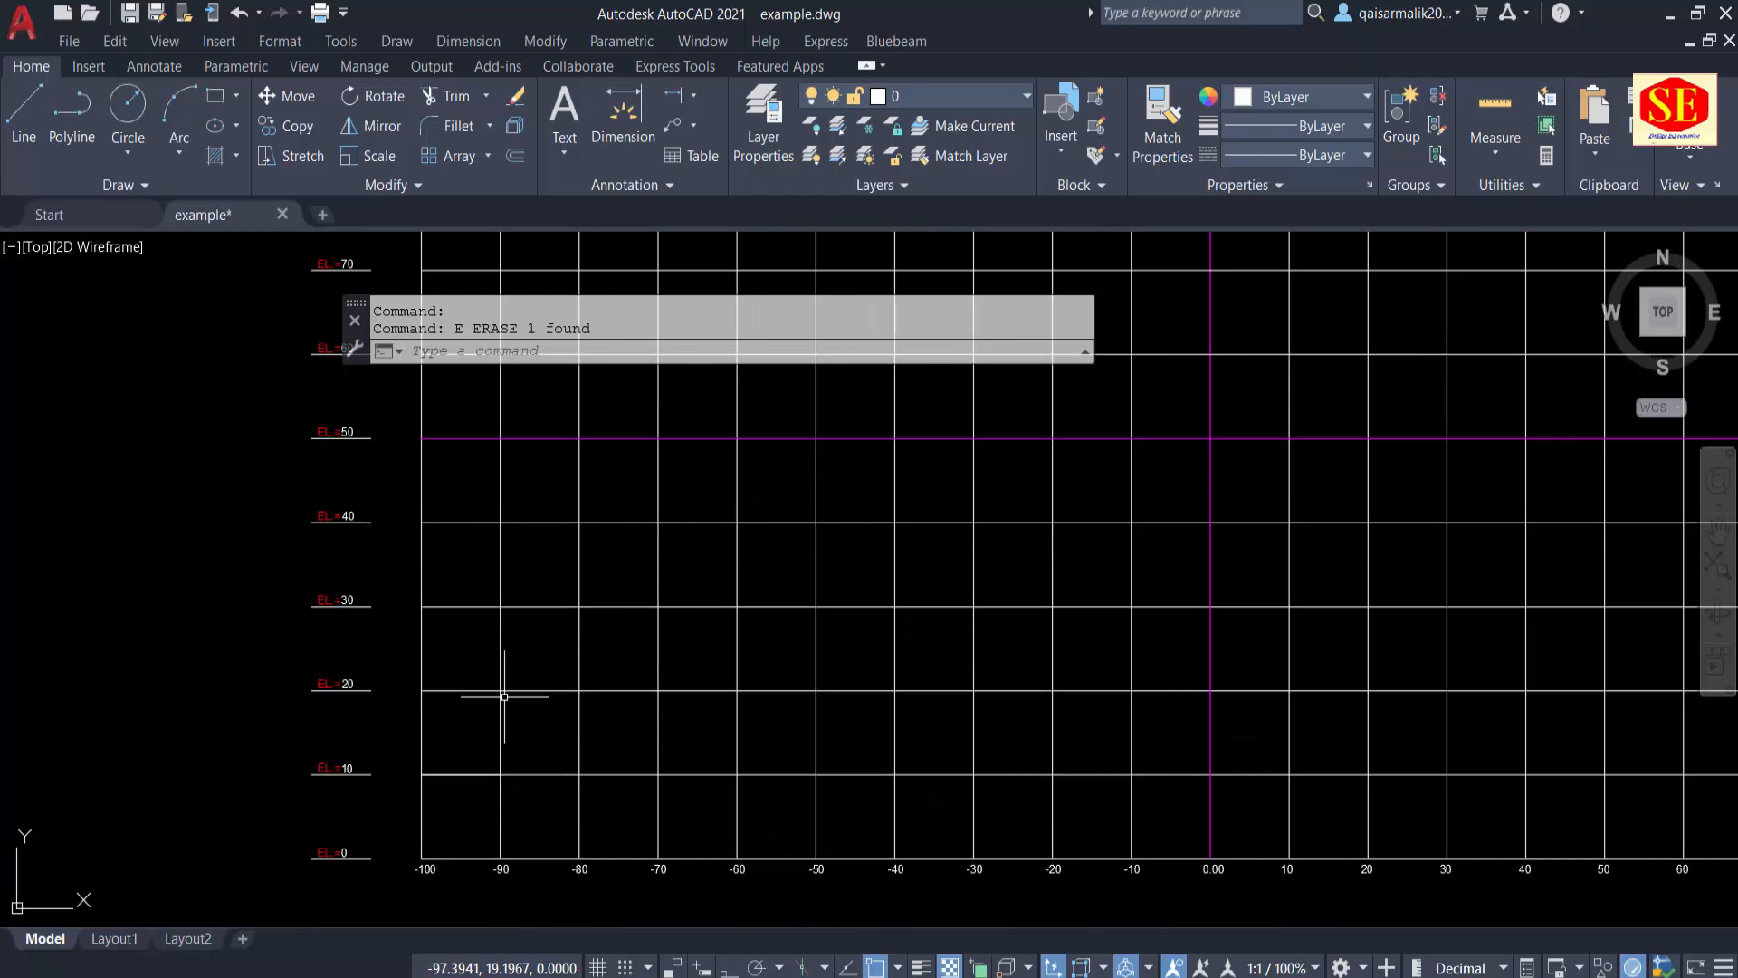
{"action": "middle_click_drag", "start_coordinate": [584, 716], "coordinate": [398, 883]}
{"action": "scroll", "coordinate": [516, 674], "scroll_direction": "down", "scroll_amount": 2}
{"action": "scroll", "coordinate": [651, 698], "scroll_direction": "up", "scroll_amount": 2}
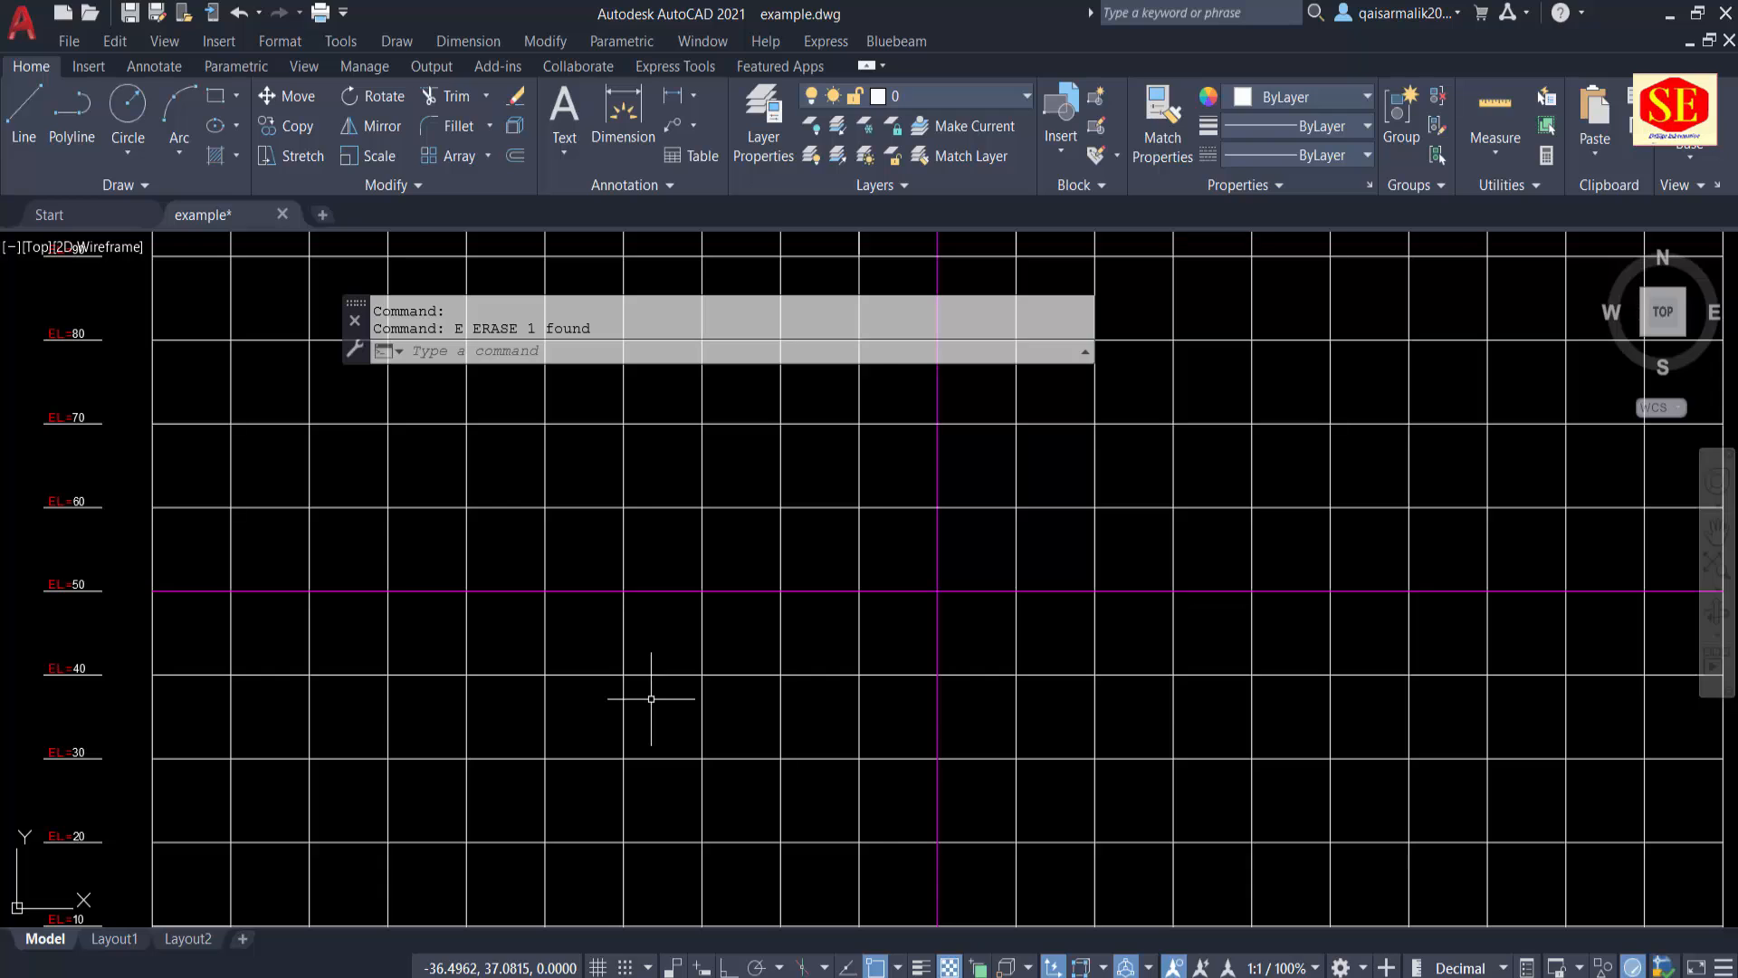
{"action": "scroll", "coordinate": [659, 660], "scroll_direction": "down", "scroll_amount": 2}
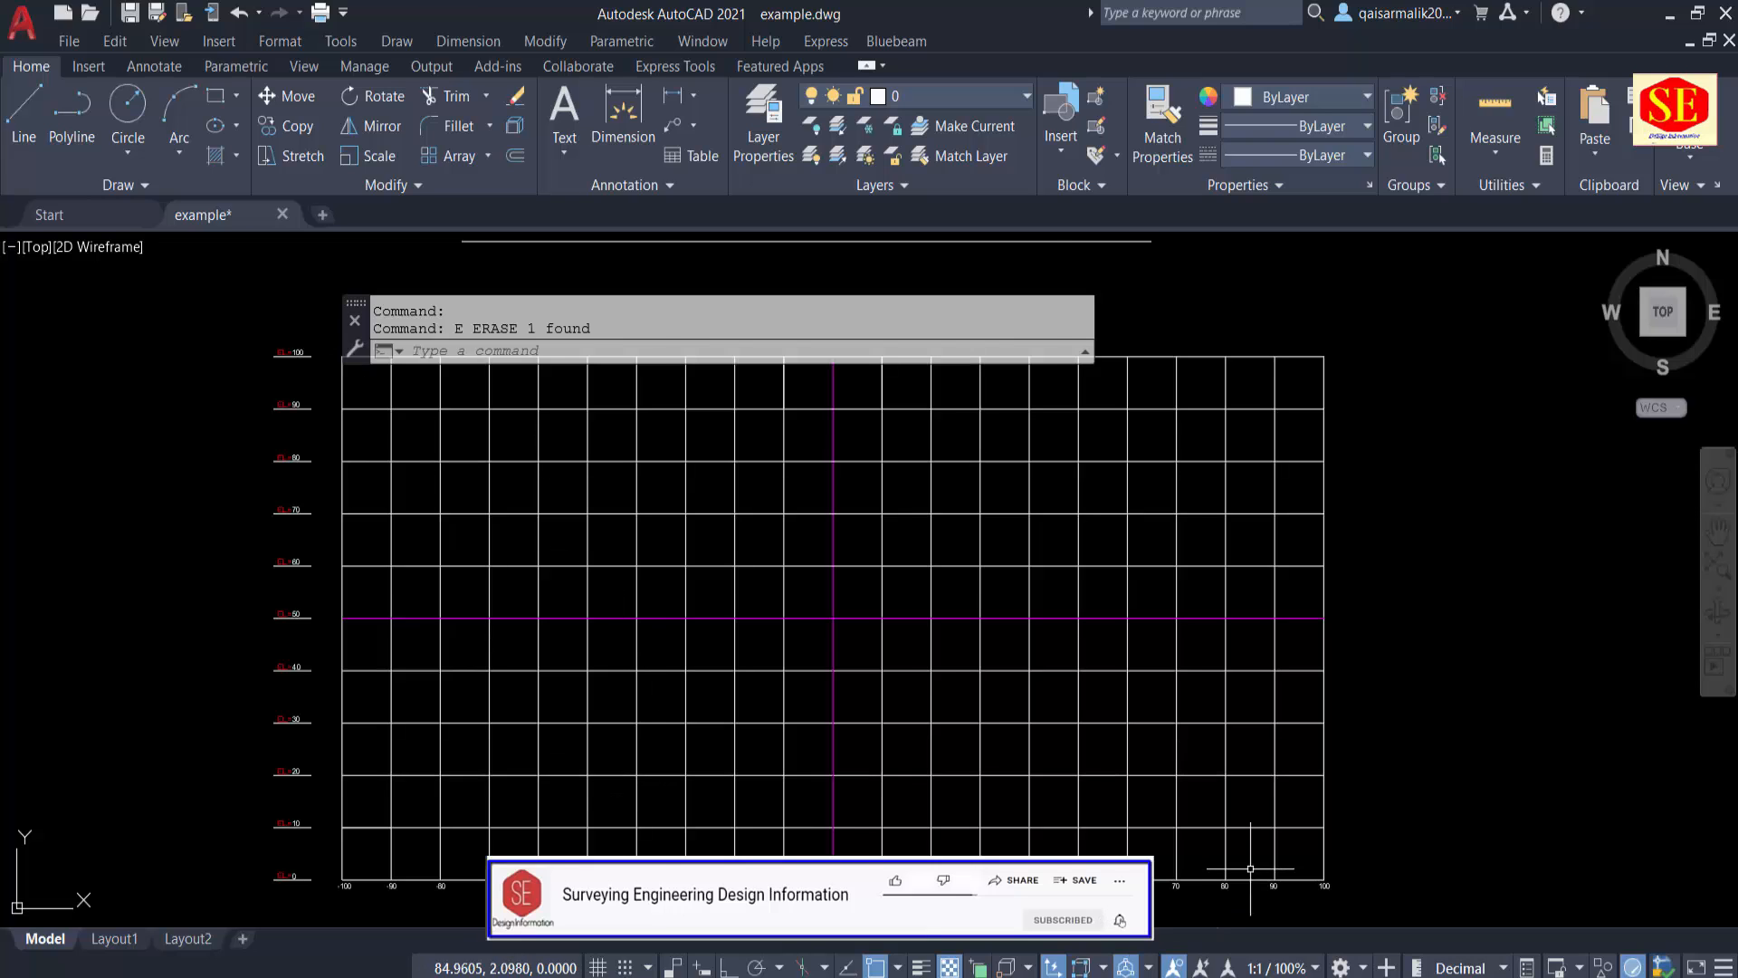
{"action": "scroll", "coordinate": [1250, 868], "scroll_direction": "up", "scroll_amount": 2}
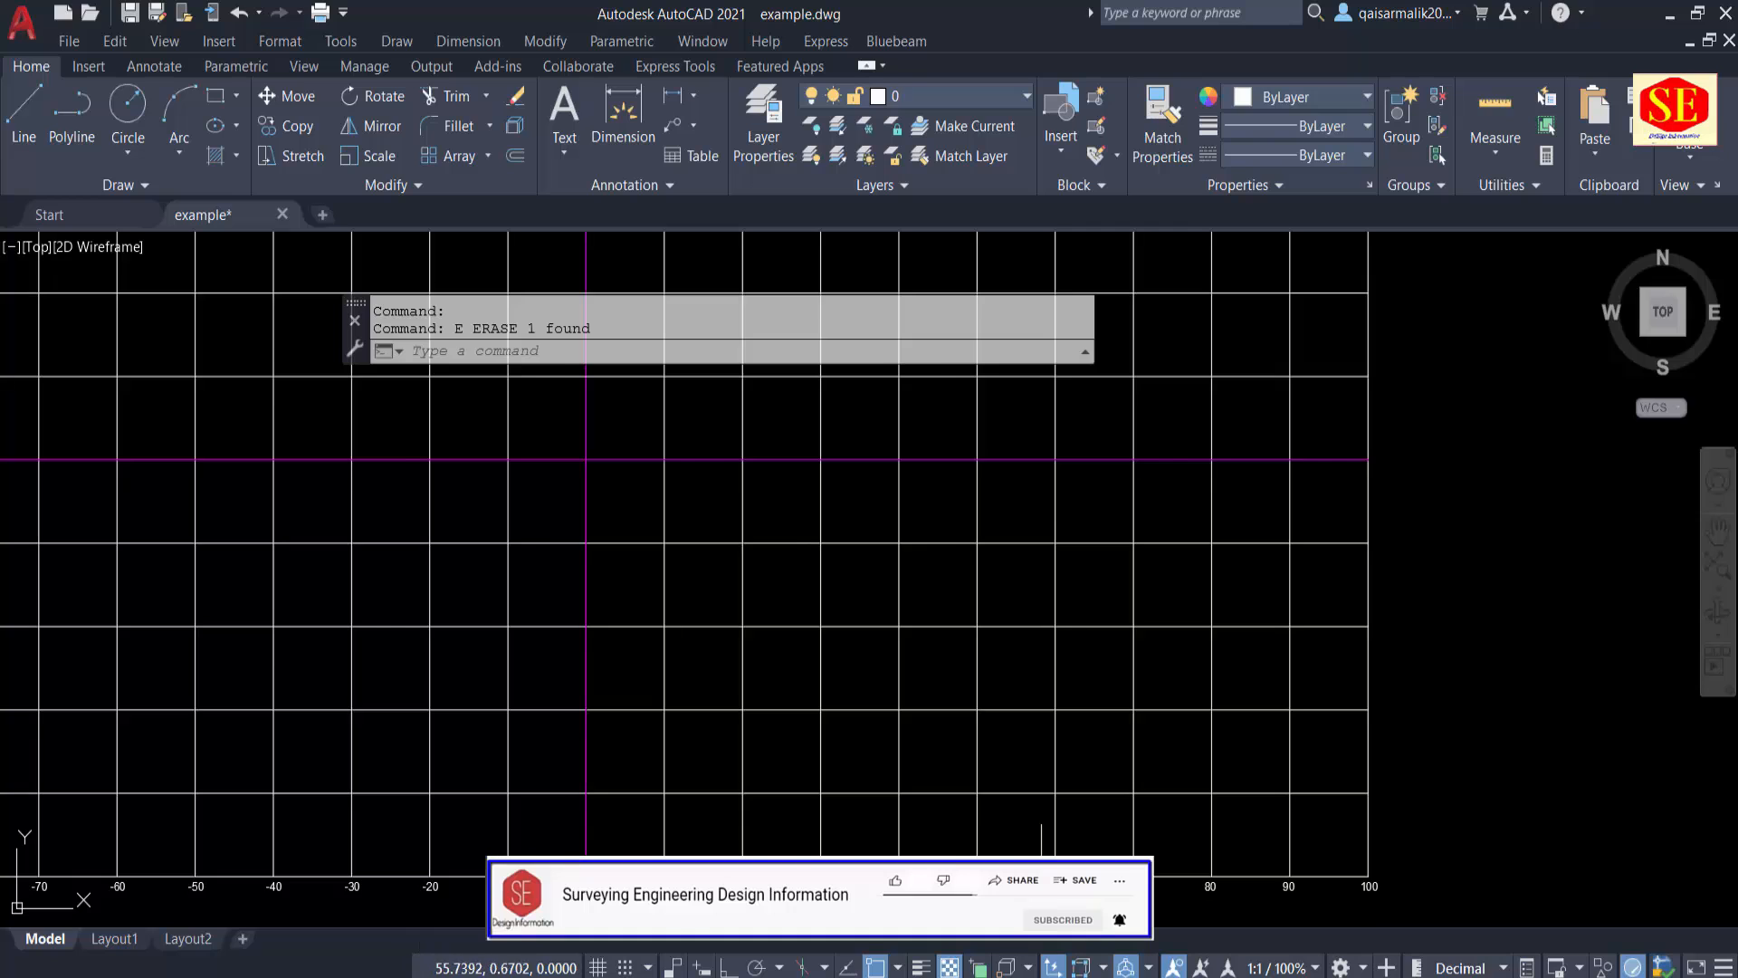
{"action": "scroll", "coordinate": [1041, 868], "scroll_direction": "down", "scroll_amount": 2}
{"action": "middle_click_drag", "start_coordinate": [638, 522], "coordinate": [638, 591]}
{"action": "key", "text": "Escape"}
{"action": "middle_click_drag", "start_coordinate": [635, 663], "coordinate": [674, 540]}
{"action": "scroll", "coordinate": [561, 714], "scroll_direction": "up", "scroll_amount": 2}
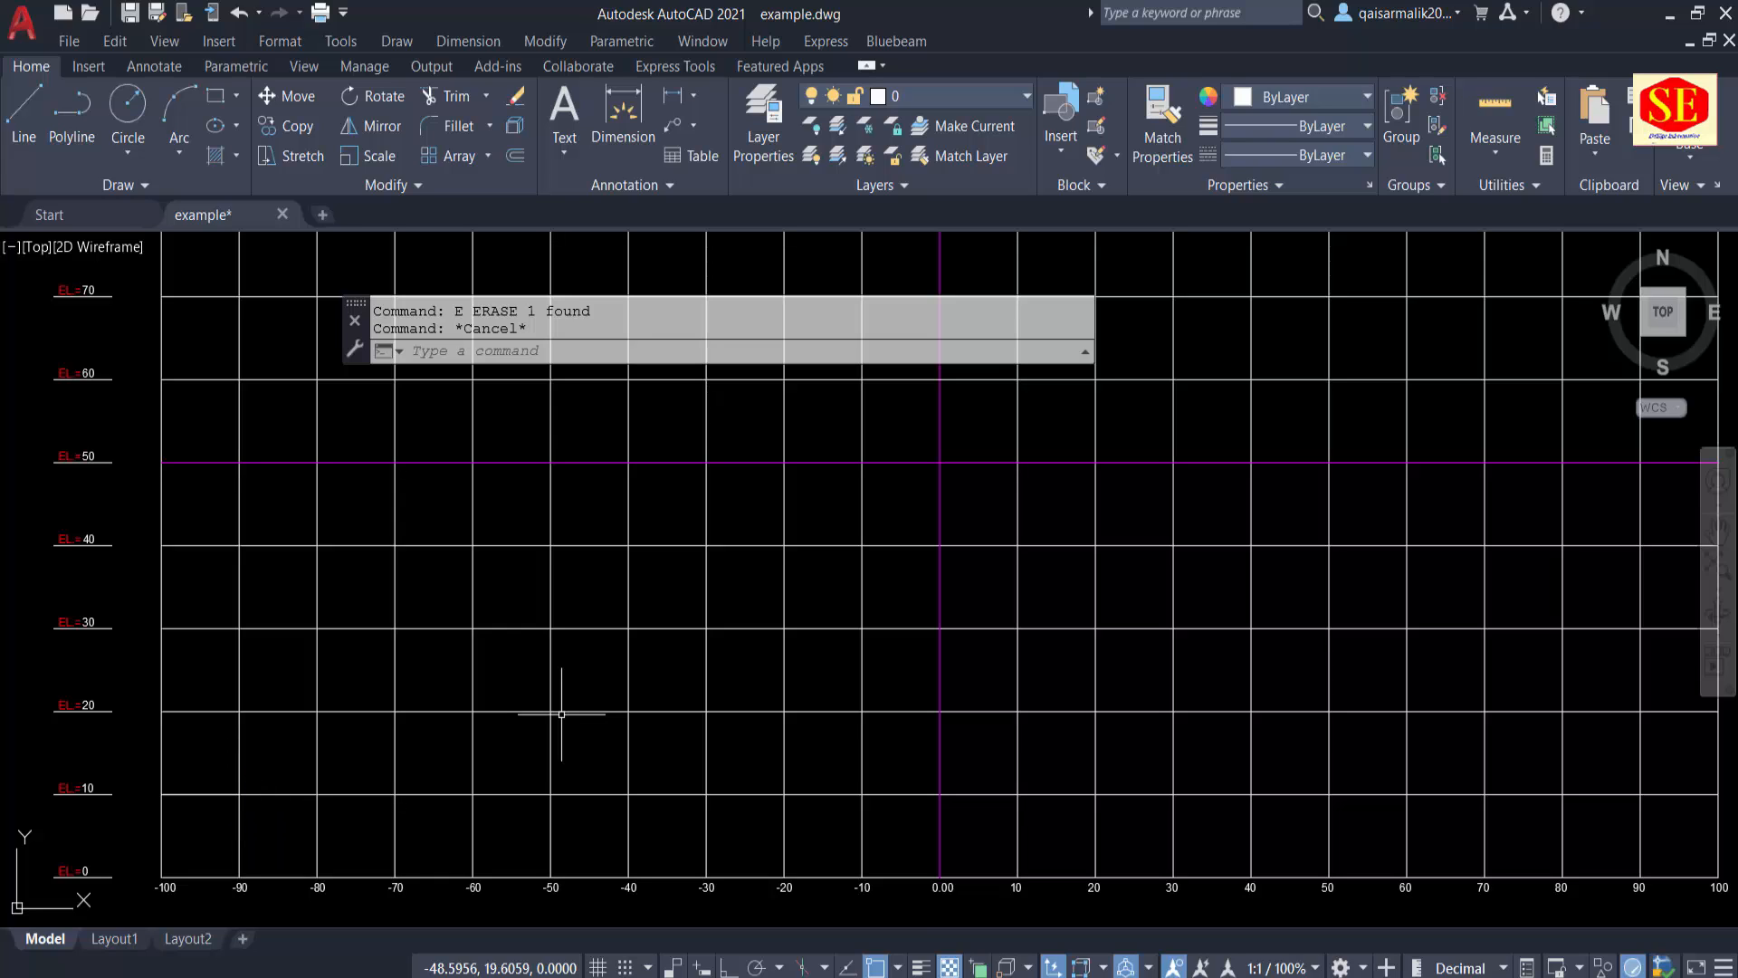
Step: Start a polyline at coordinates -90,30 on the grid
{"action": "type", "text": "PL"}
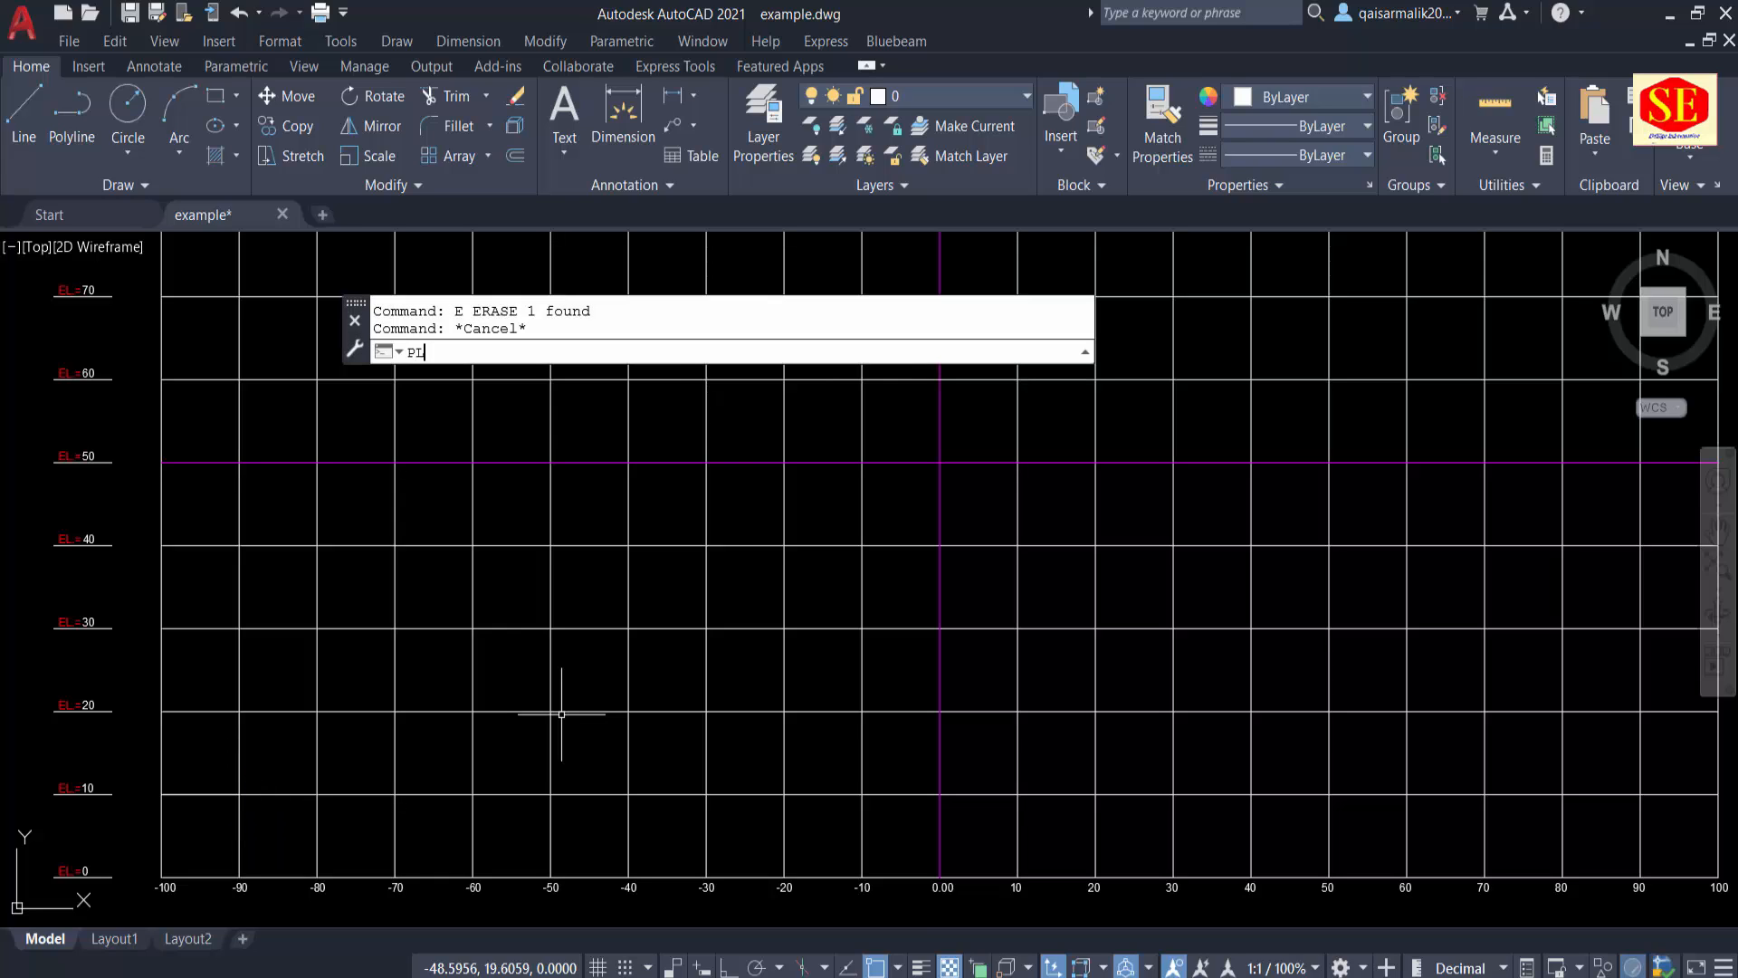
{"action": "key", "text": "Return"}
{"action": "type", "text": "-"}
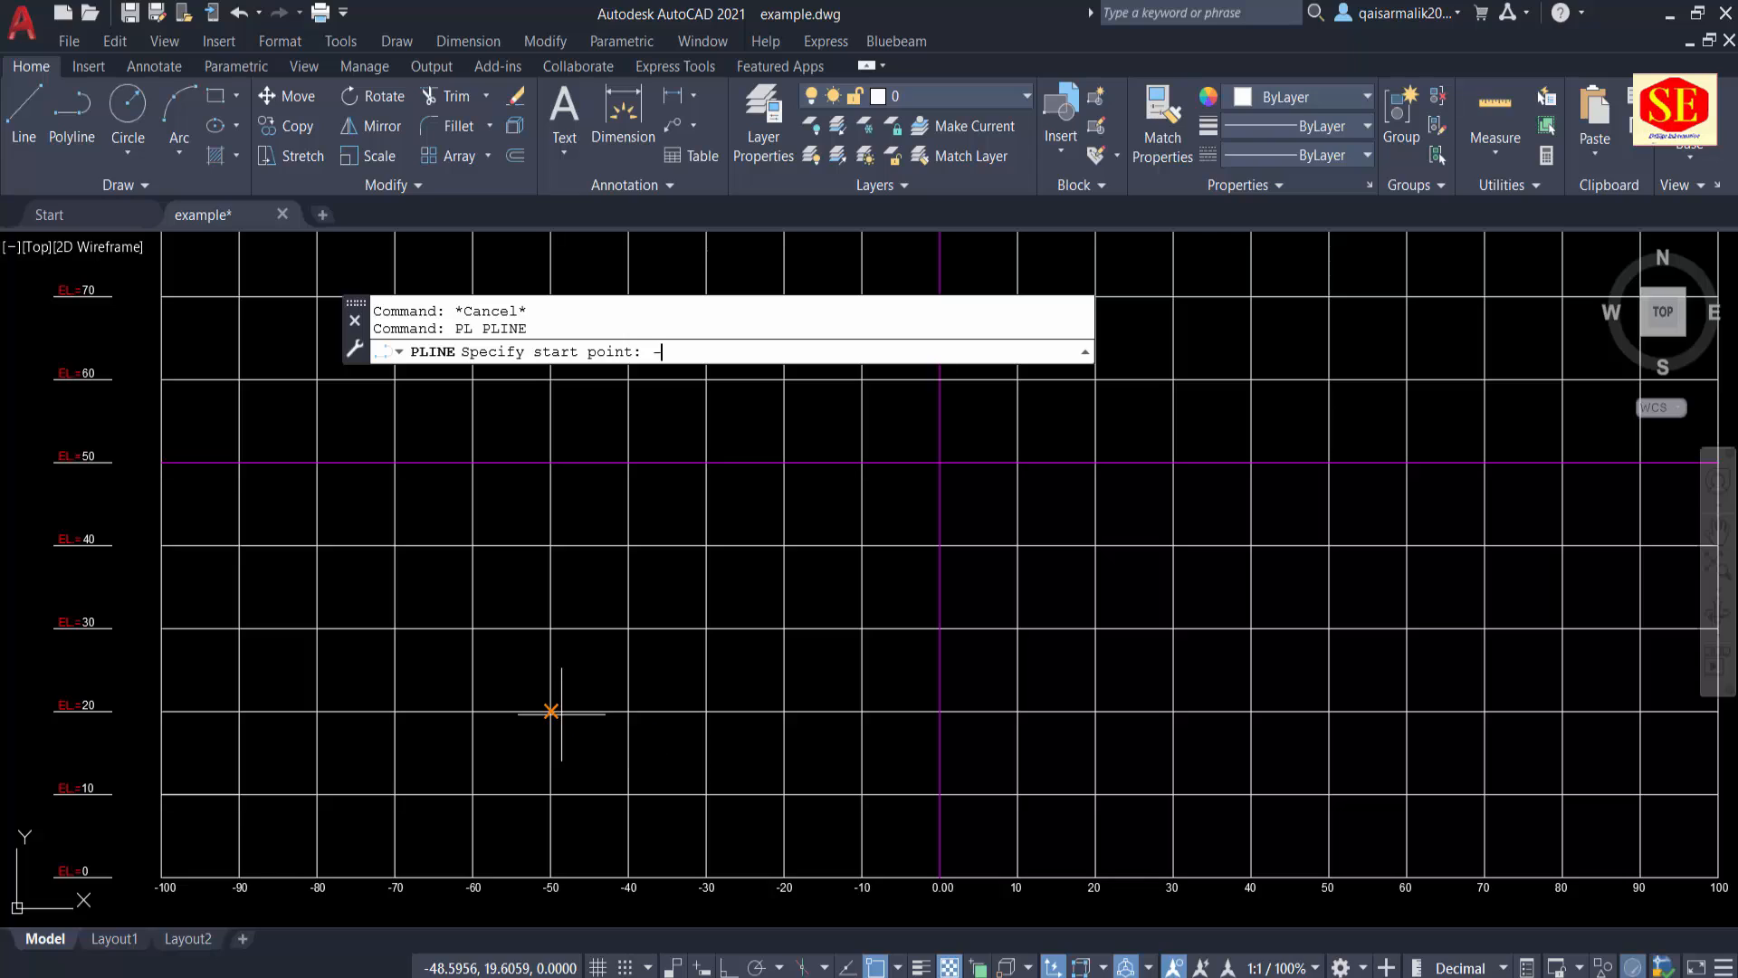
{"action": "type", "text": "90"}
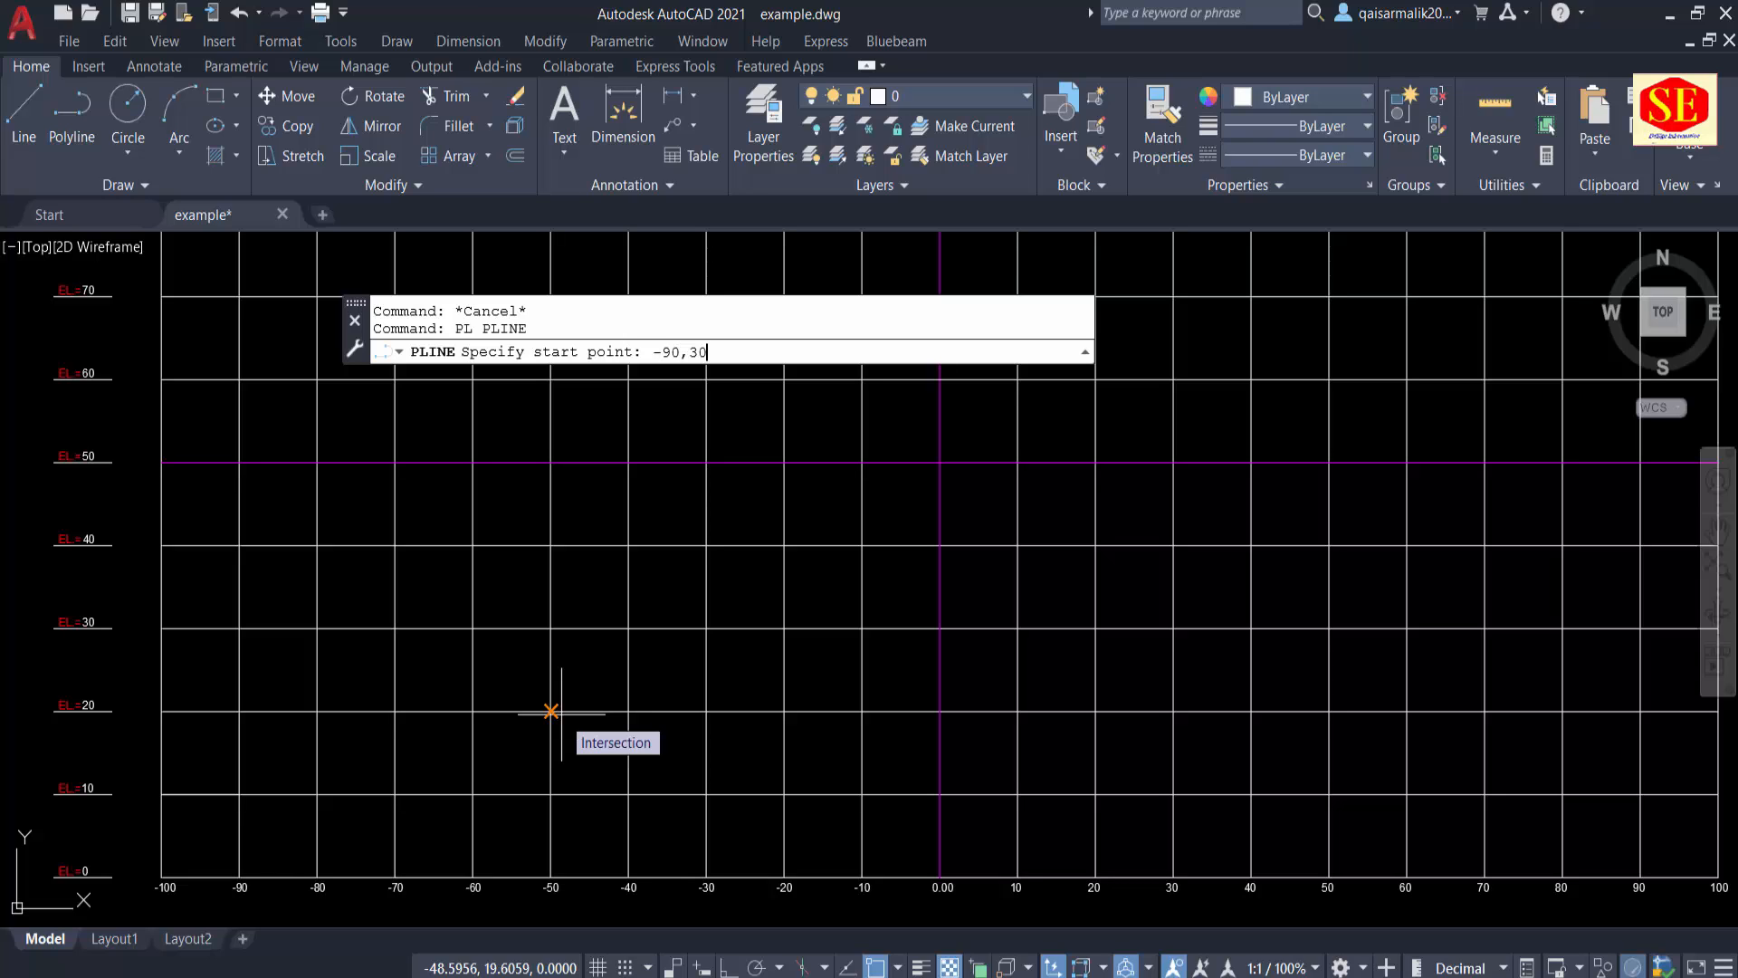
{"action": "type", "text": ",30"}
{"action": "key", "text": "Return"}
Step: Add the polyline's next vertex at coordinates -45,60
{"action": "scroll", "coordinate": [194, 628], "scroll_direction": "up", "scroll_amount": 4}
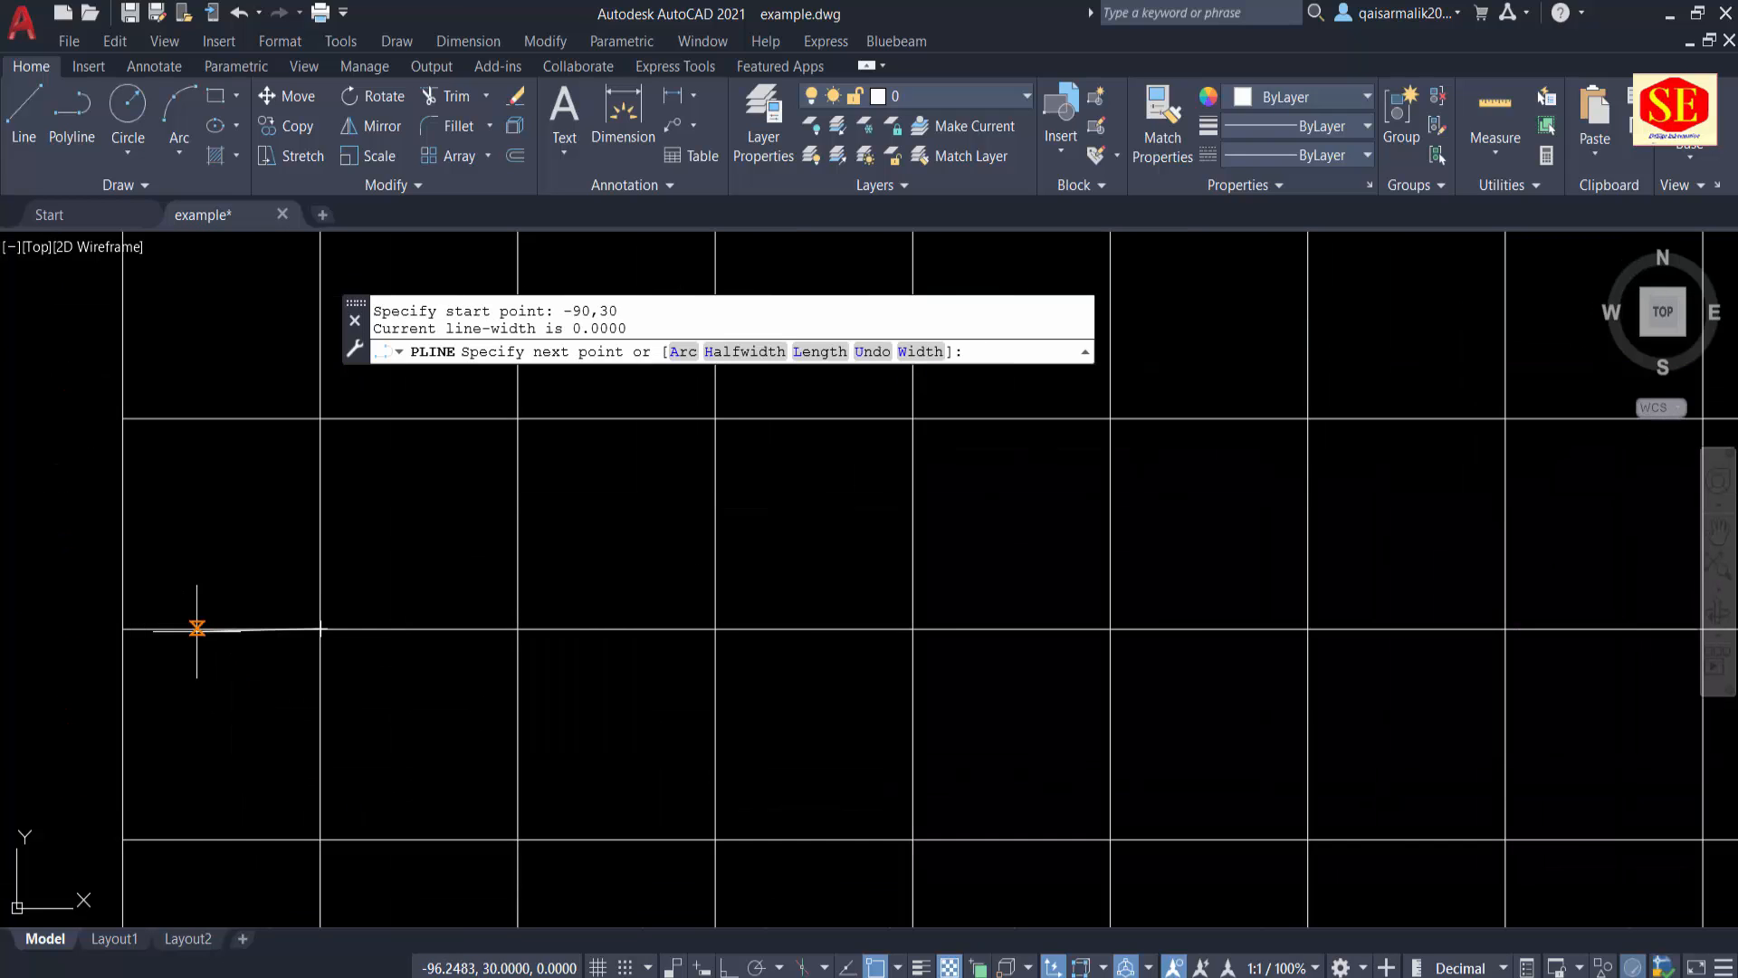
{"action": "scroll", "coordinate": [196, 628], "scroll_direction": "down", "scroll_amount": 2}
{"action": "scroll", "coordinate": [226, 605], "scroll_direction": "up", "scroll_amount": 4}
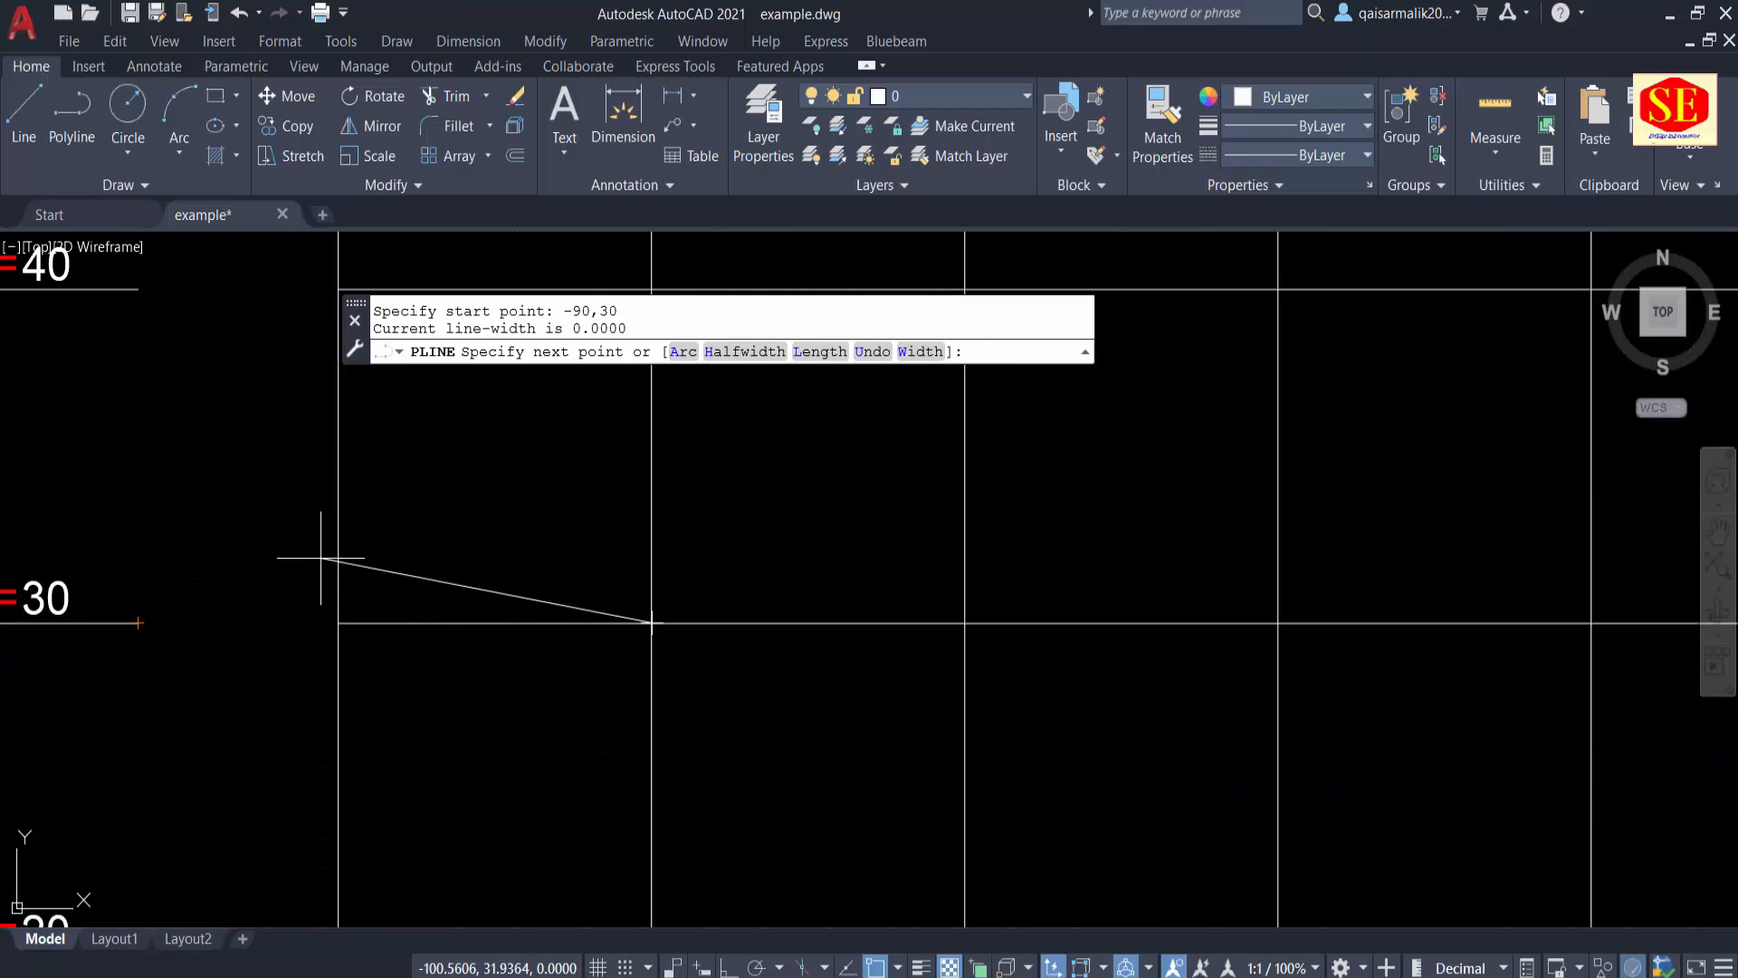
{"action": "scroll", "coordinate": [447, 537], "scroll_direction": "down", "scroll_amount": 2}
{"action": "mouse_move", "coordinate": [541, 801]}
{"action": "middle_mouse_down"}
{"action": "mouse_move", "coordinate": [541, 536]}
{"action": "mouse_move", "coordinate": [432, 773]}
{"action": "middle_mouse_up"}
{"action": "scroll", "coordinate": [527, 724], "scroll_direction": "down", "scroll_amount": 1}
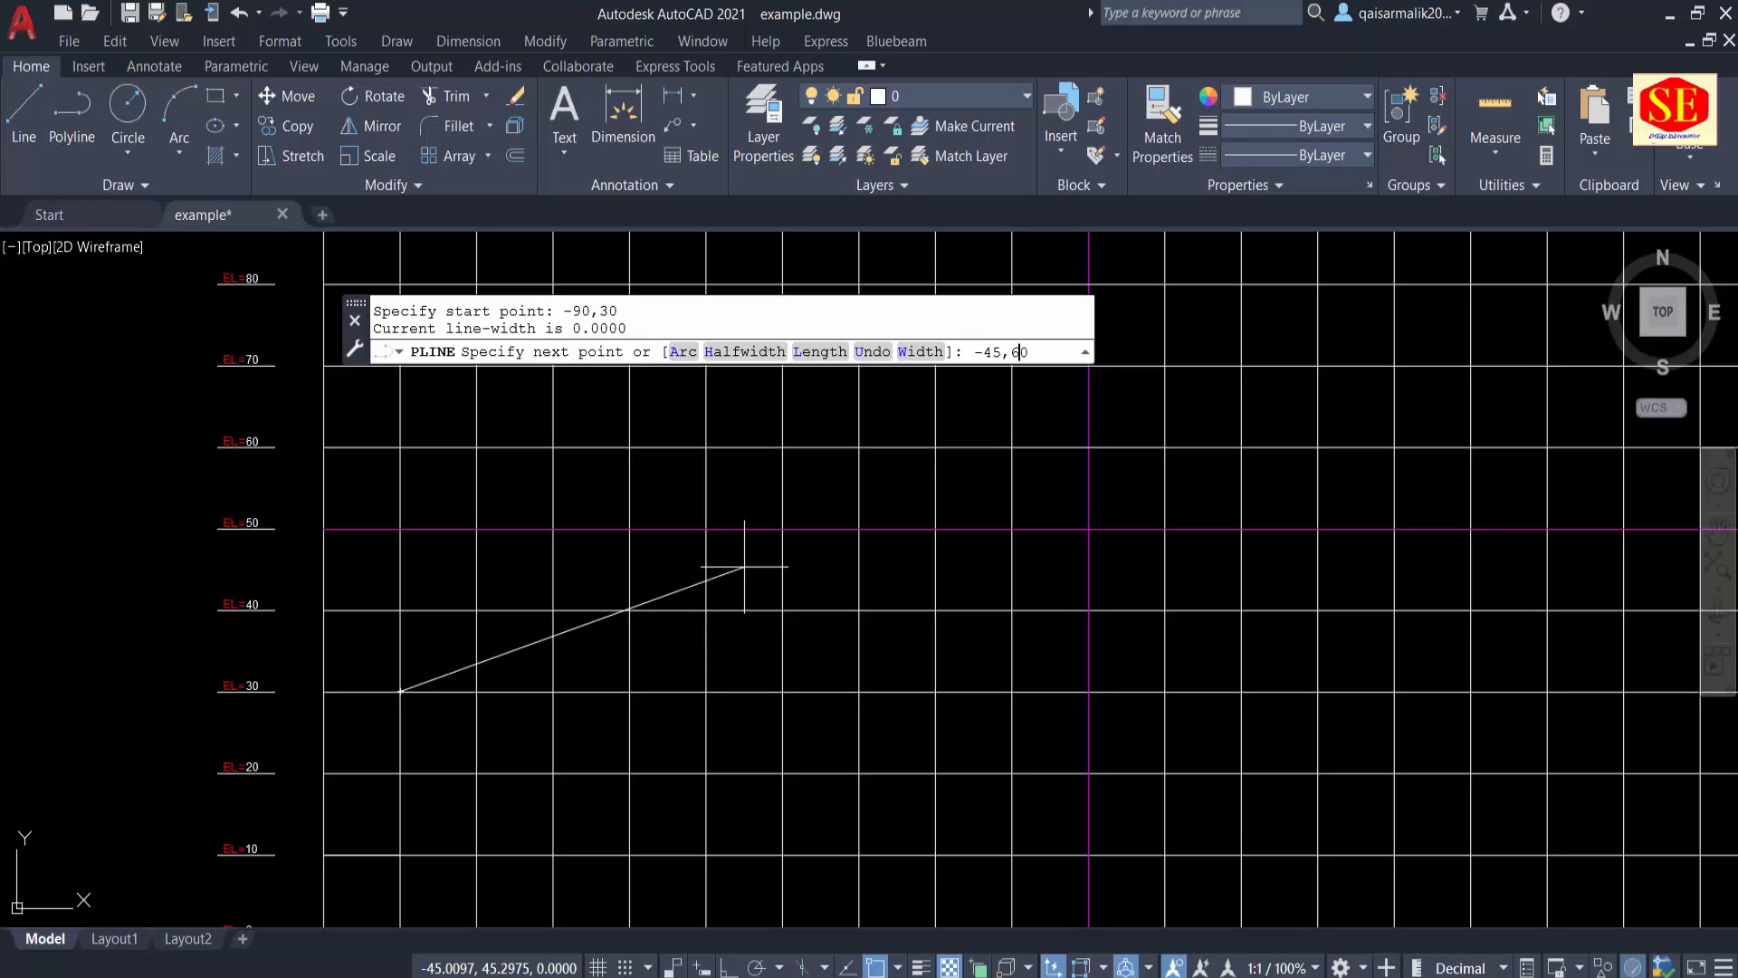
{"action": "key", "text": "Return"}
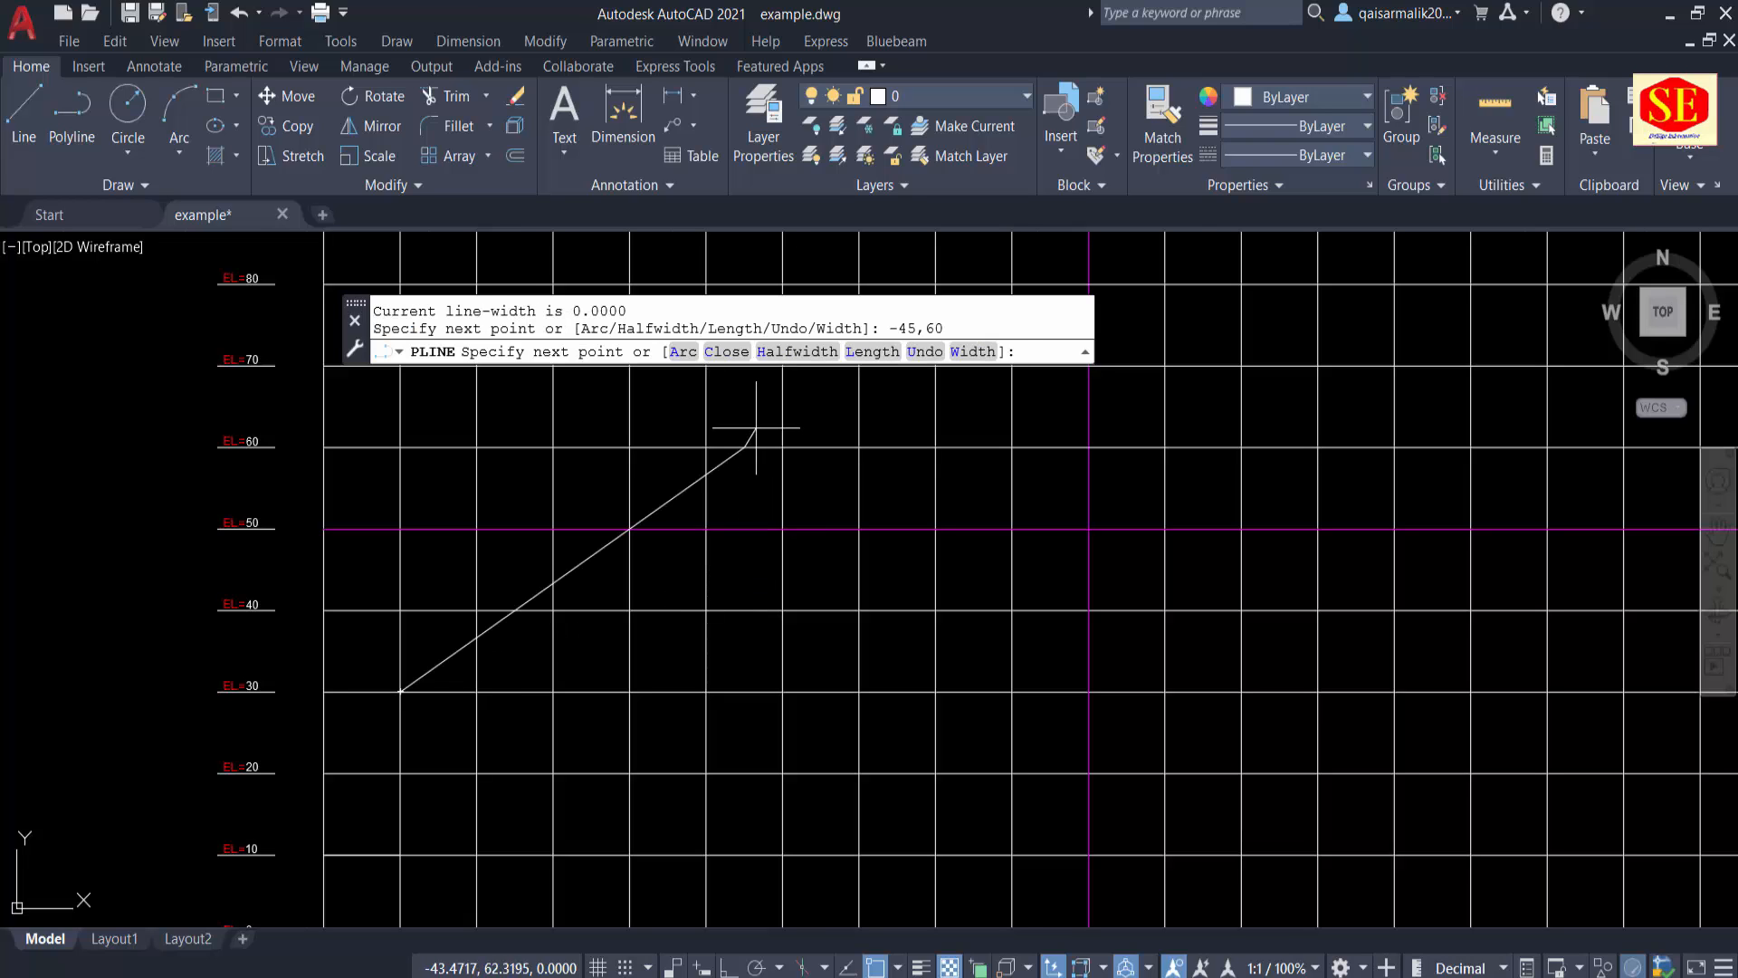
Step: Add the polyline's next vertex at coordinates 0,25 on the grid
{"action": "scroll", "coordinate": [766, 461], "scroll_direction": "up", "scroll_amount": 2}
{"action": "scroll", "coordinate": [770, 476], "scroll_direction": "down", "scroll_amount": 3}
{"action": "scroll", "coordinate": [776, 613], "scroll_direction": "up", "scroll_amount": 3}
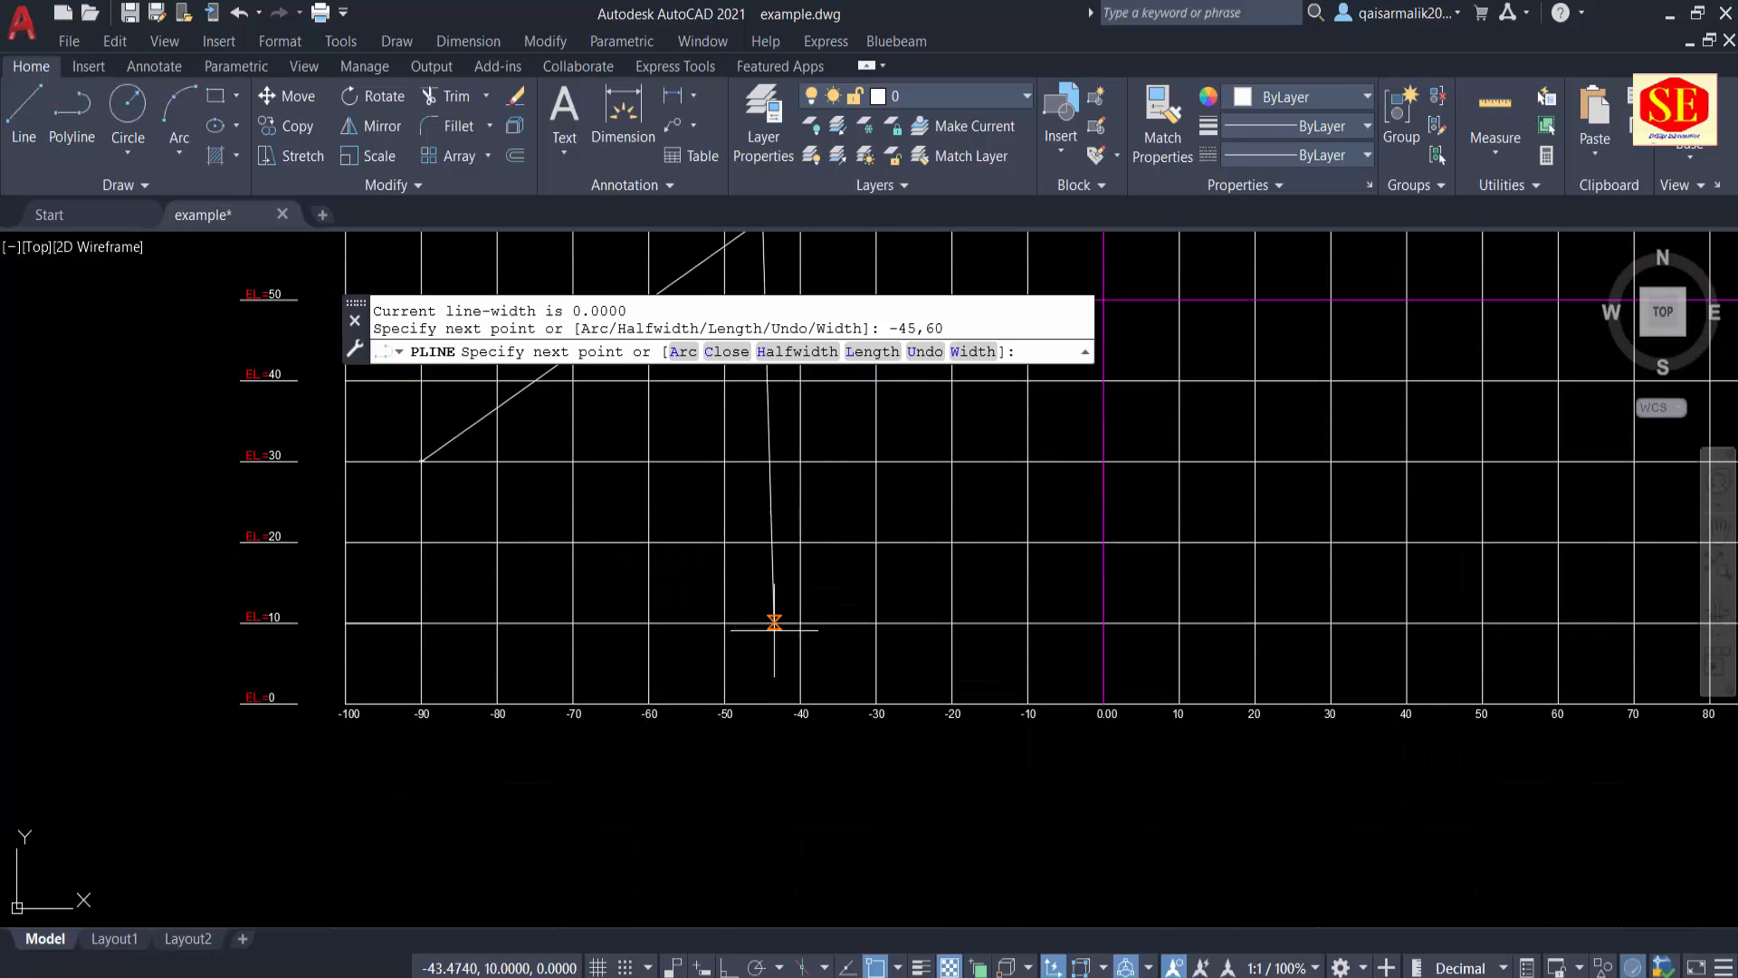
{"action": "scroll", "coordinate": [784, 713], "scroll_direction": "up", "scroll_amount": 1}
{"action": "scroll", "coordinate": [787, 640], "scroll_direction": "down", "scroll_amount": 4}
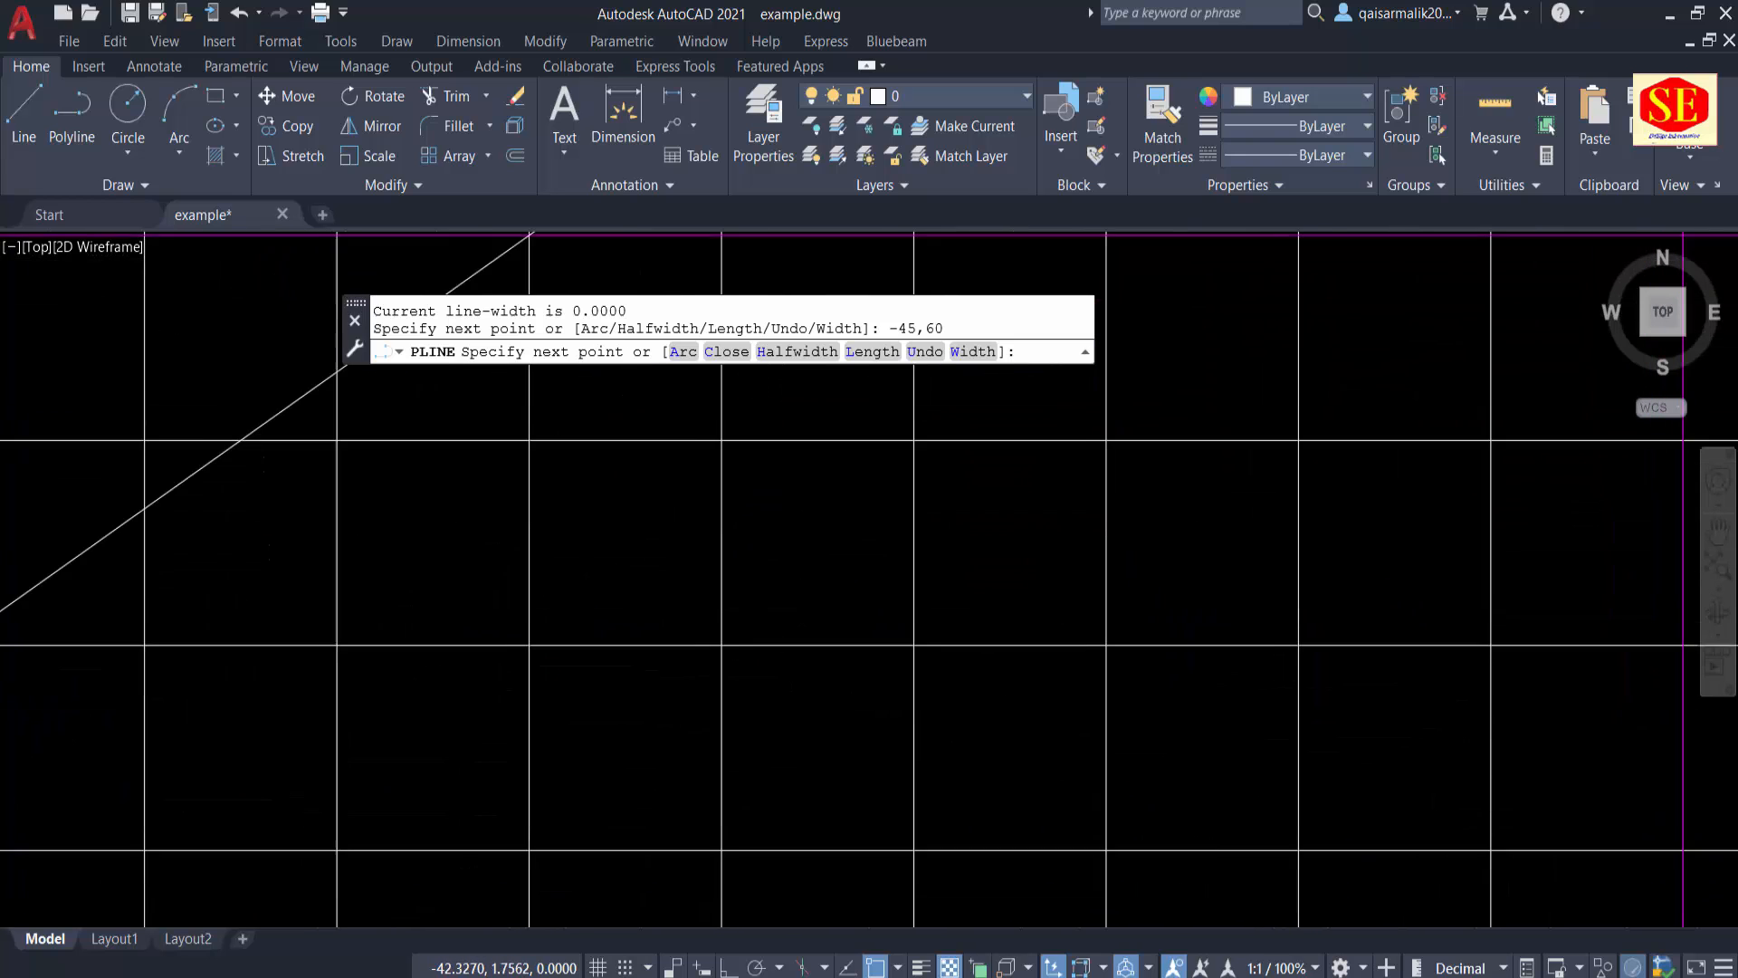
{"action": "middle_click_drag", "start_coordinate": [802, 393], "coordinate": [1459, 602]}
{"action": "scroll", "coordinate": [821, 564], "scroll_direction": "up", "scroll_amount": 4}
{"action": "scroll", "coordinate": [327, 663], "scroll_direction": "down", "scroll_amount": 4}
{"action": "middle_click_drag", "start_coordinate": [892, 706], "coordinate": [614, 698]}
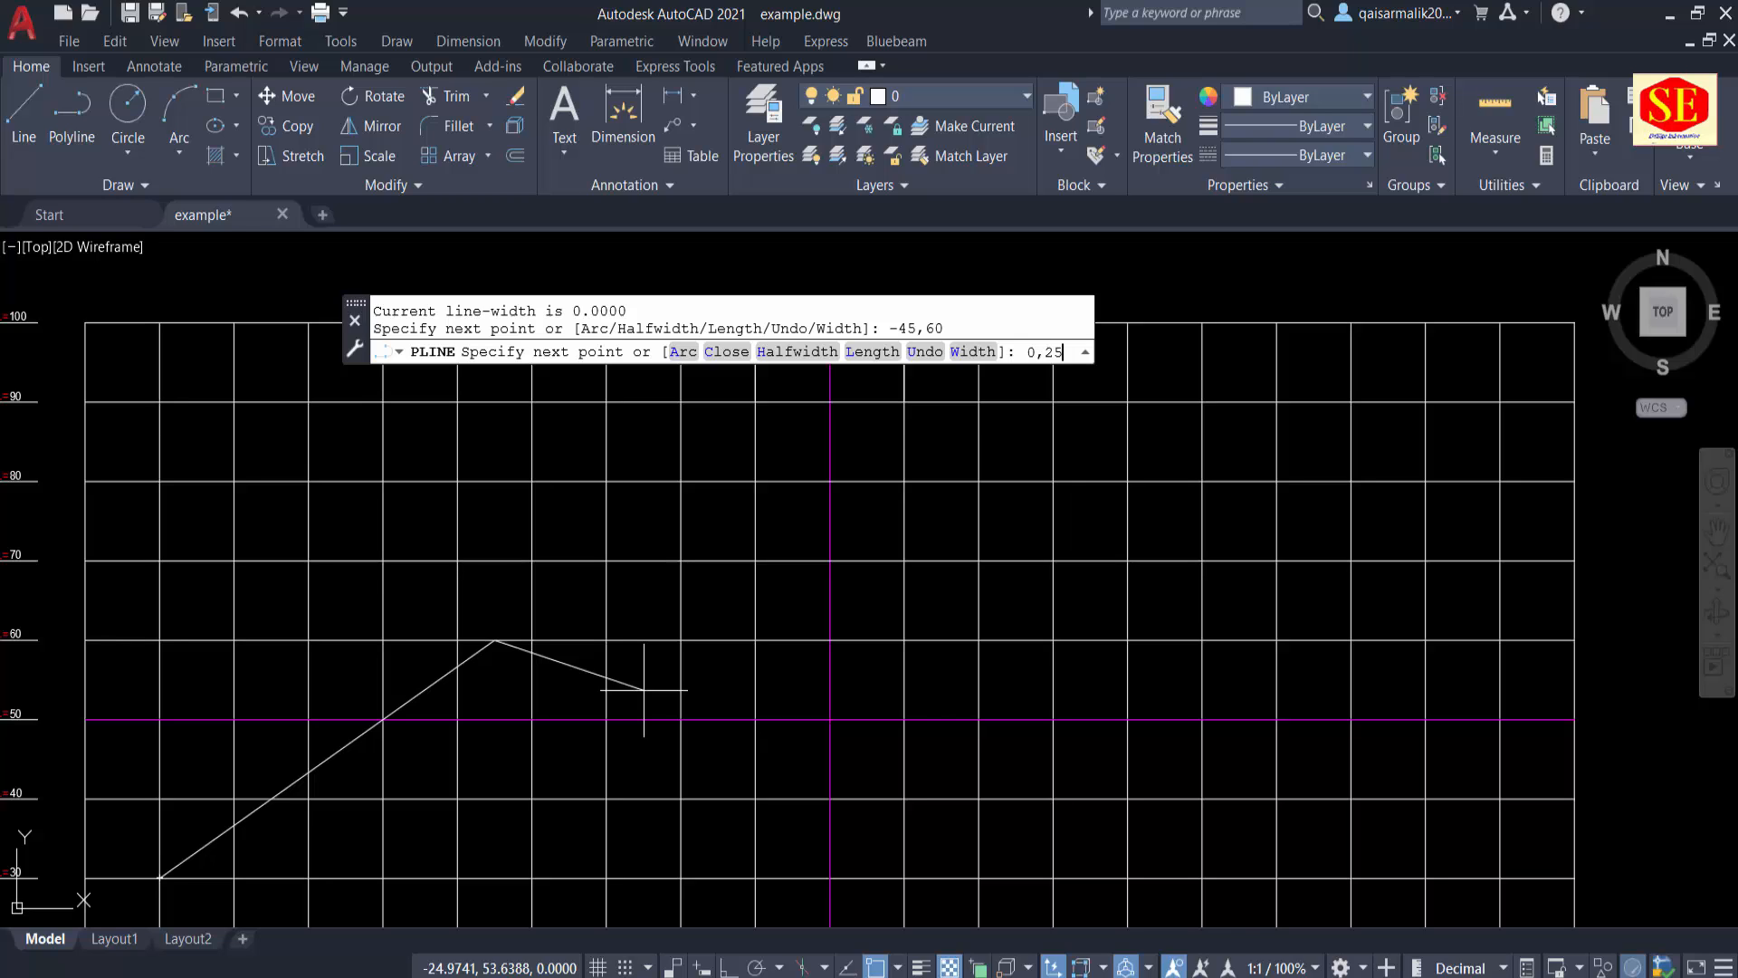
{"action": "key", "text": "Return"}
Step: Add the polyline's last vertex at coordinates 45,90 and end the polyline
{"action": "scroll", "coordinate": [716, 607], "scroll_direction": "down", "scroll_amount": 2}
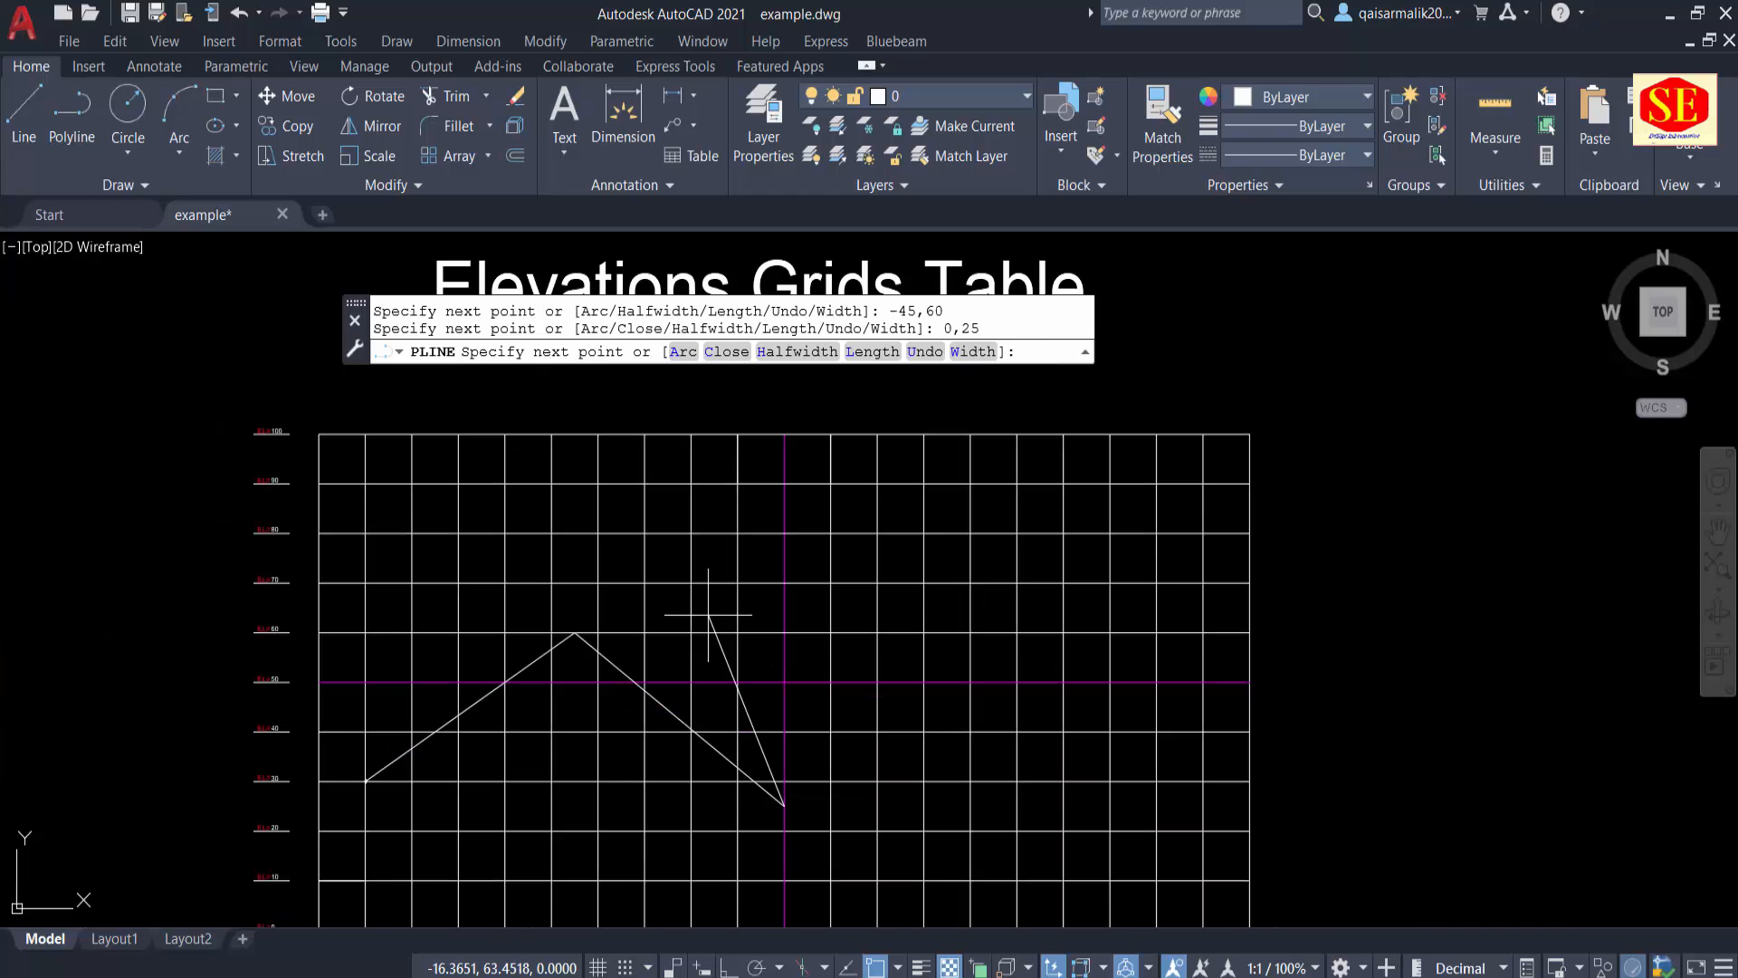
{"action": "scroll", "coordinate": [759, 797], "scroll_direction": "up", "scroll_amount": 2}
{"action": "middle_click_drag", "start_coordinate": [759, 797], "coordinate": [863, 648]}
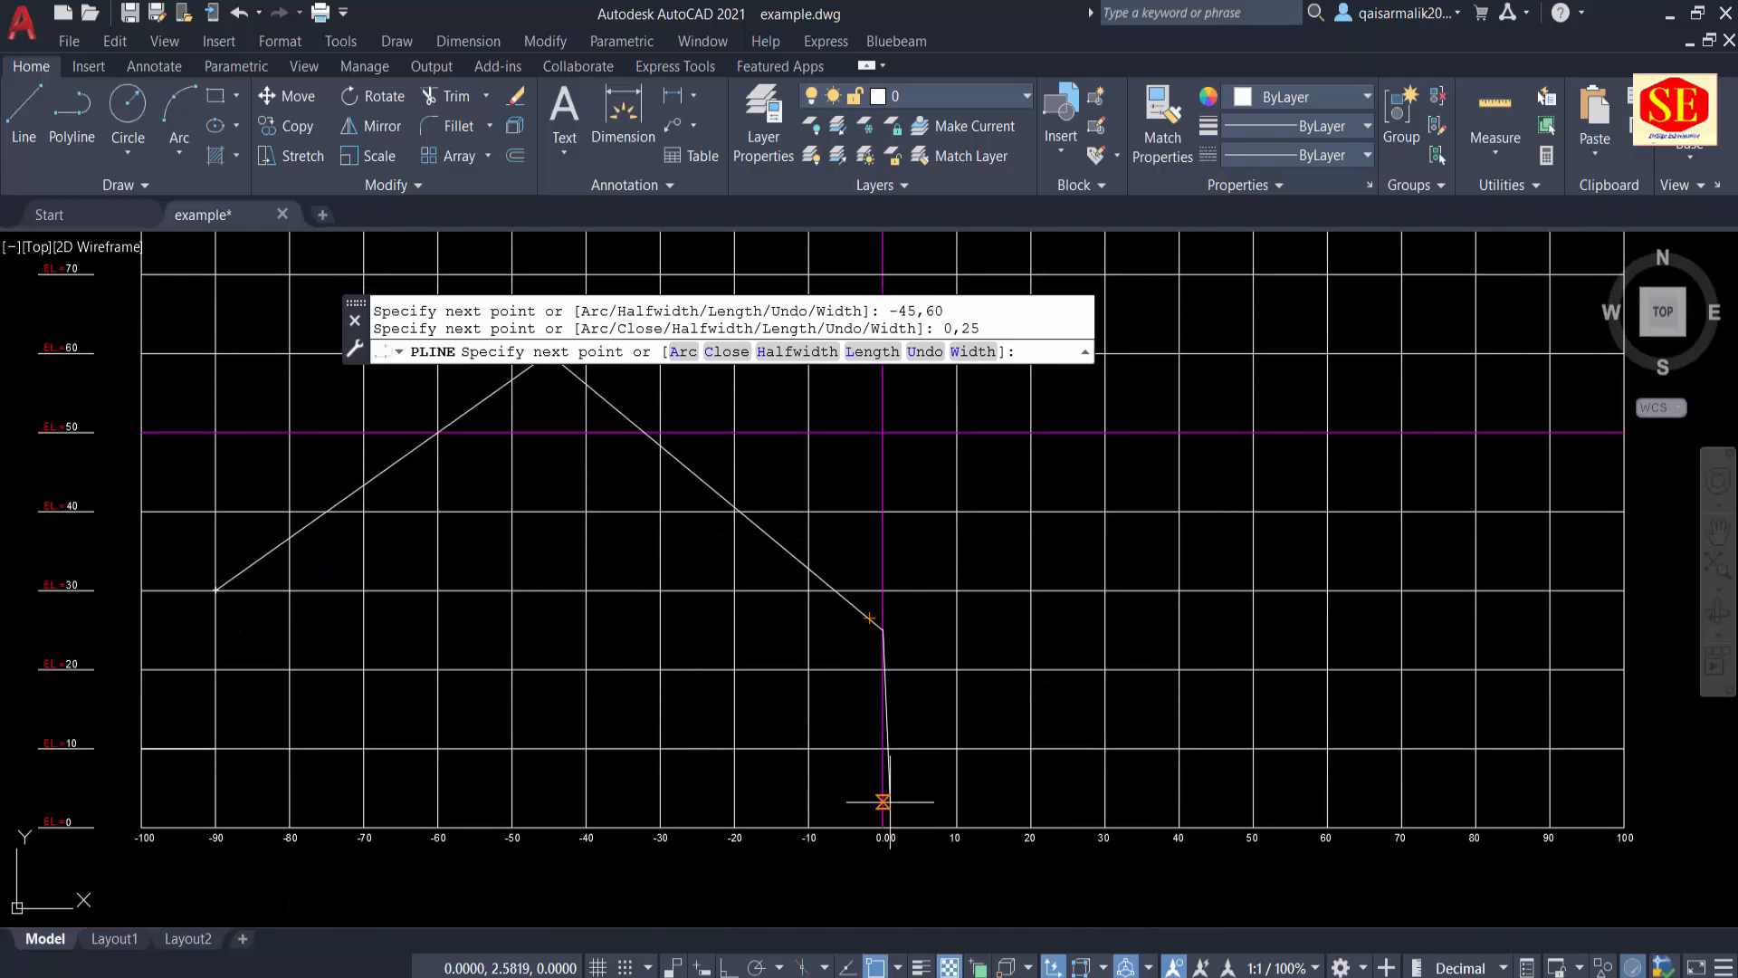
{"action": "scroll", "coordinate": [73, 602], "scroll_direction": "up", "scroll_amount": 2}
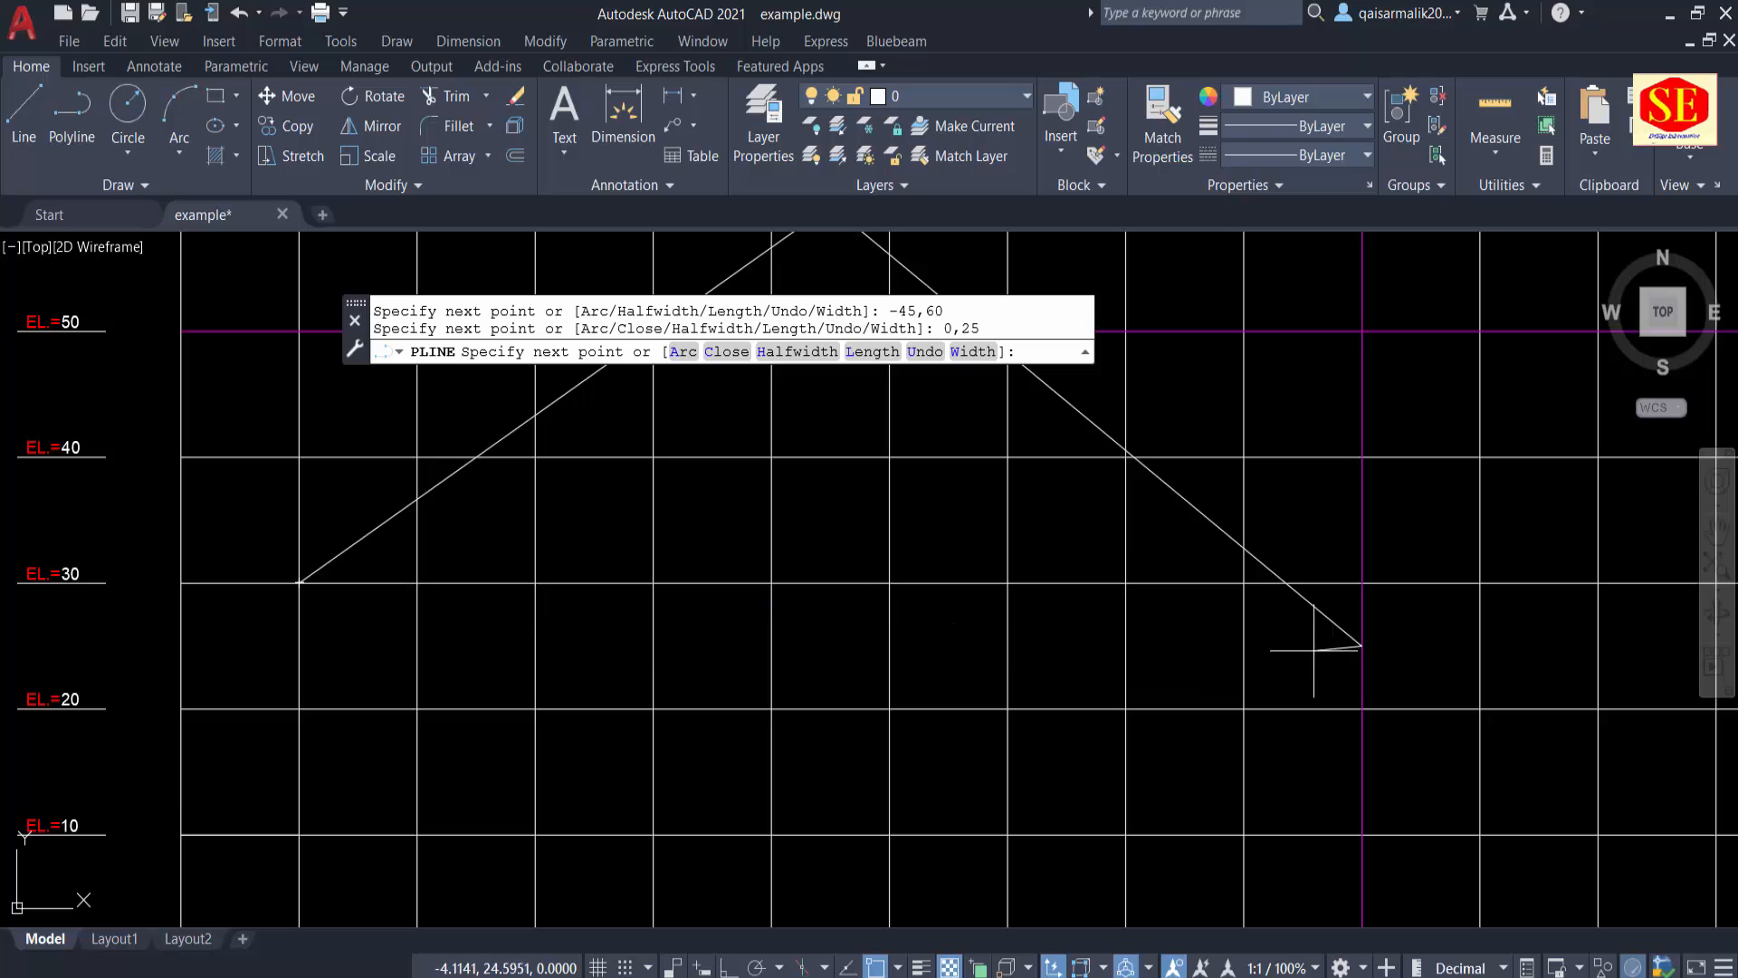
{"action": "middle_click_drag", "start_coordinate": [1474, 652], "coordinate": [910, 712]}
{"action": "scroll", "coordinate": [1224, 685], "scroll_direction": "down", "scroll_amount": 4}
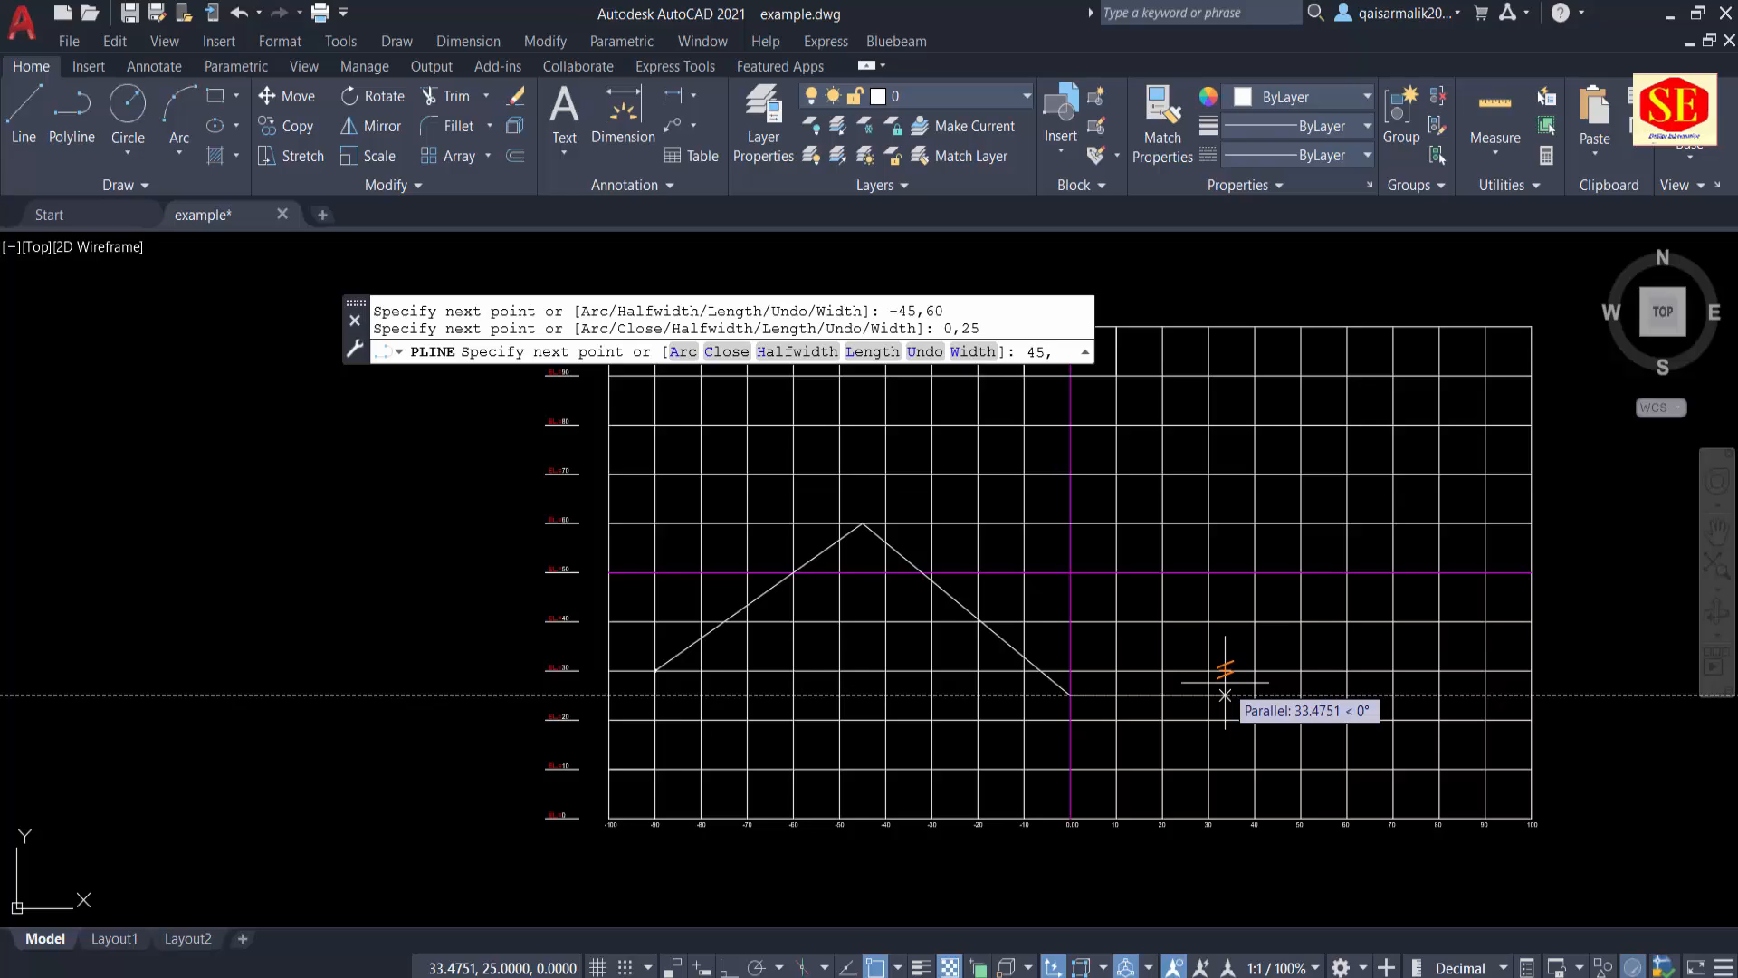
{"action": "key", "text": "Return"}
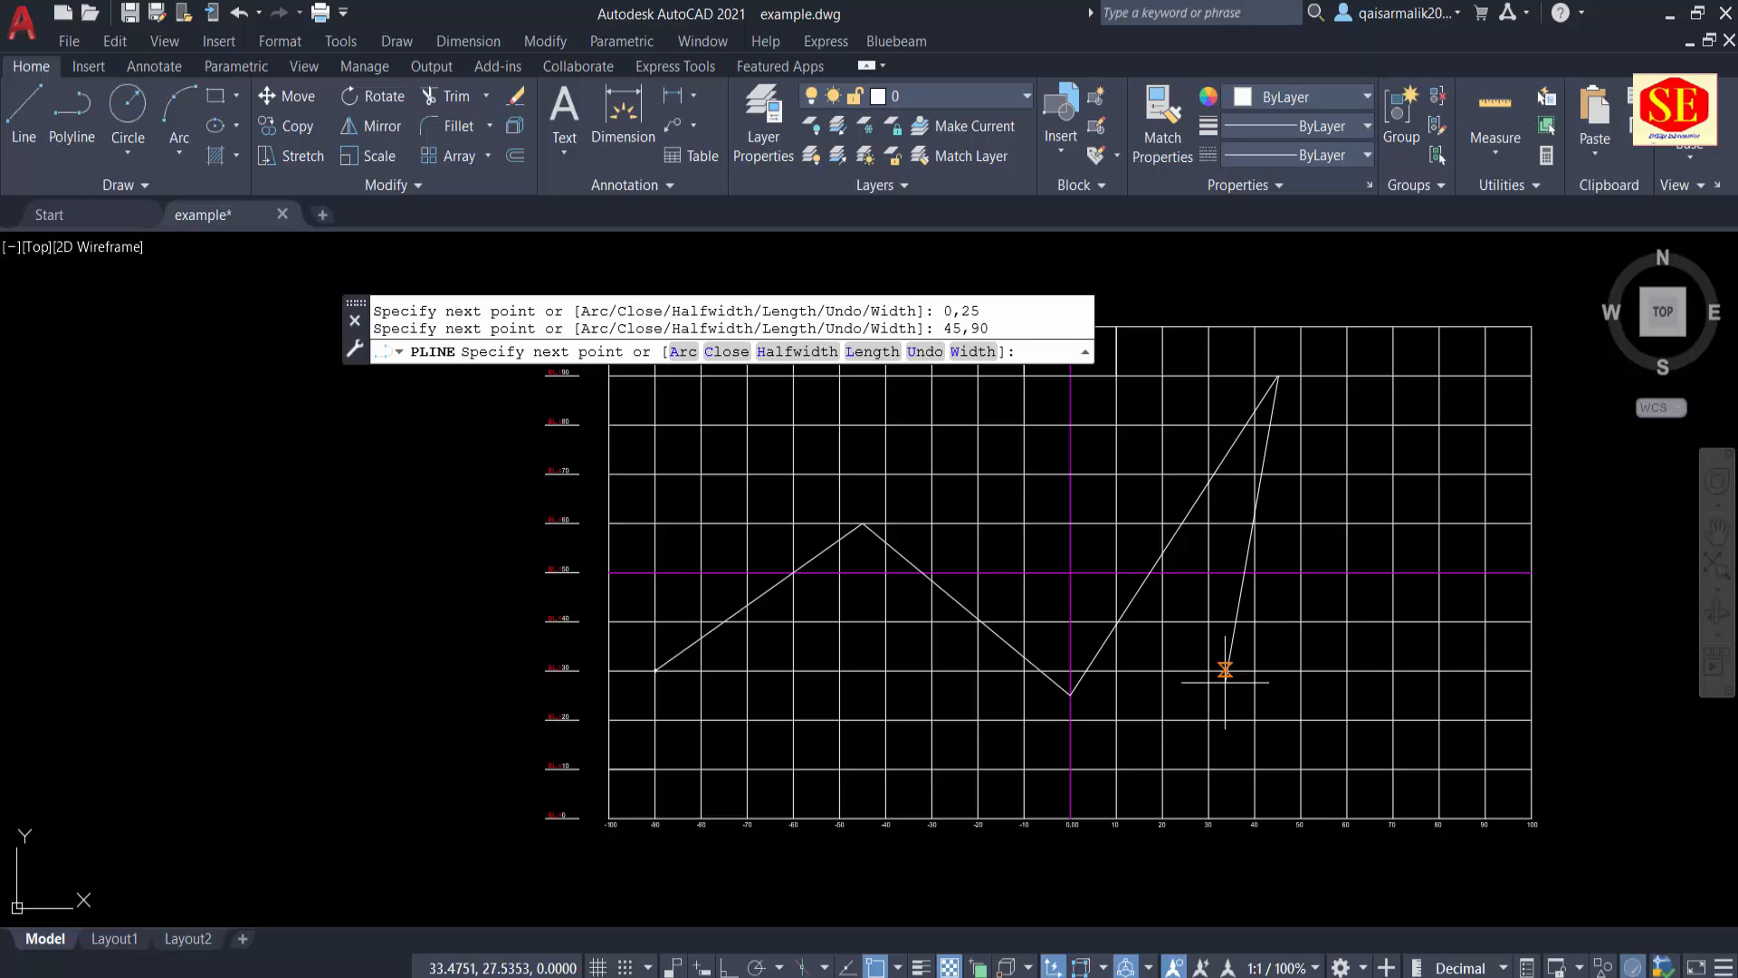
{"action": "key", "text": "Escape"}
{"action": "middle_click_drag", "start_coordinate": [1117, 473], "coordinate": [1103, 545]}
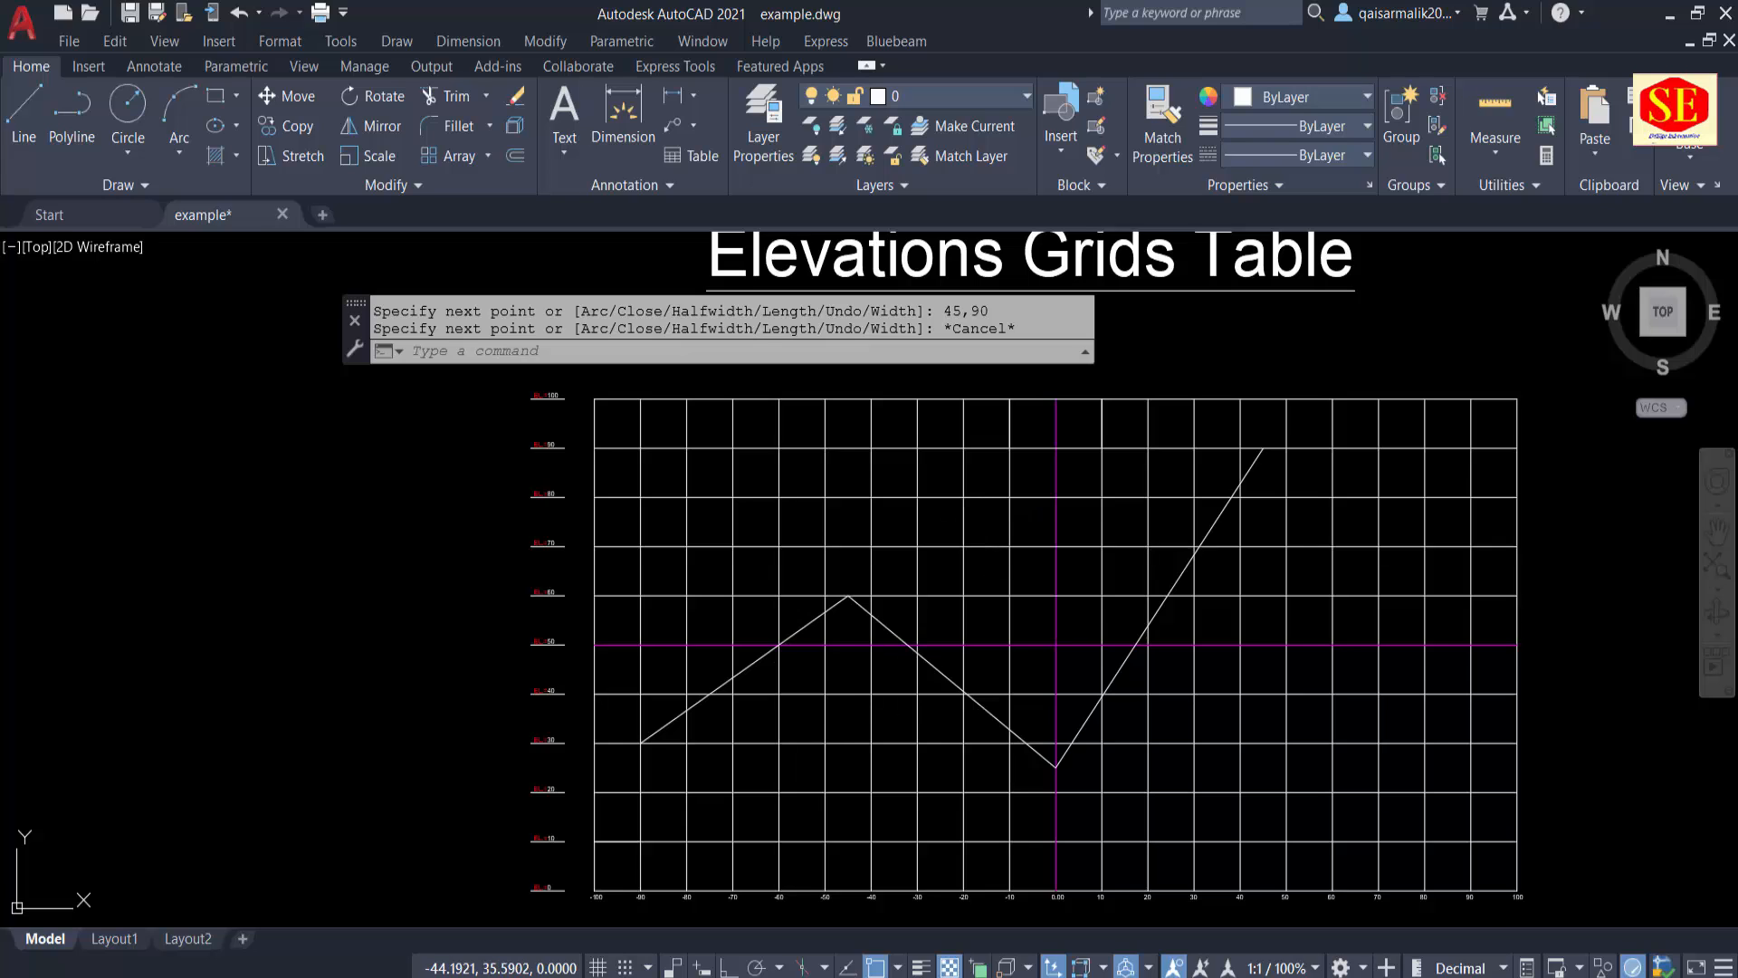
Step: Check the coordinates of the polyline's start point and its second vertex with the ID command
{"action": "key", "text": "Escape"}
{"action": "type", "text": "ID"}
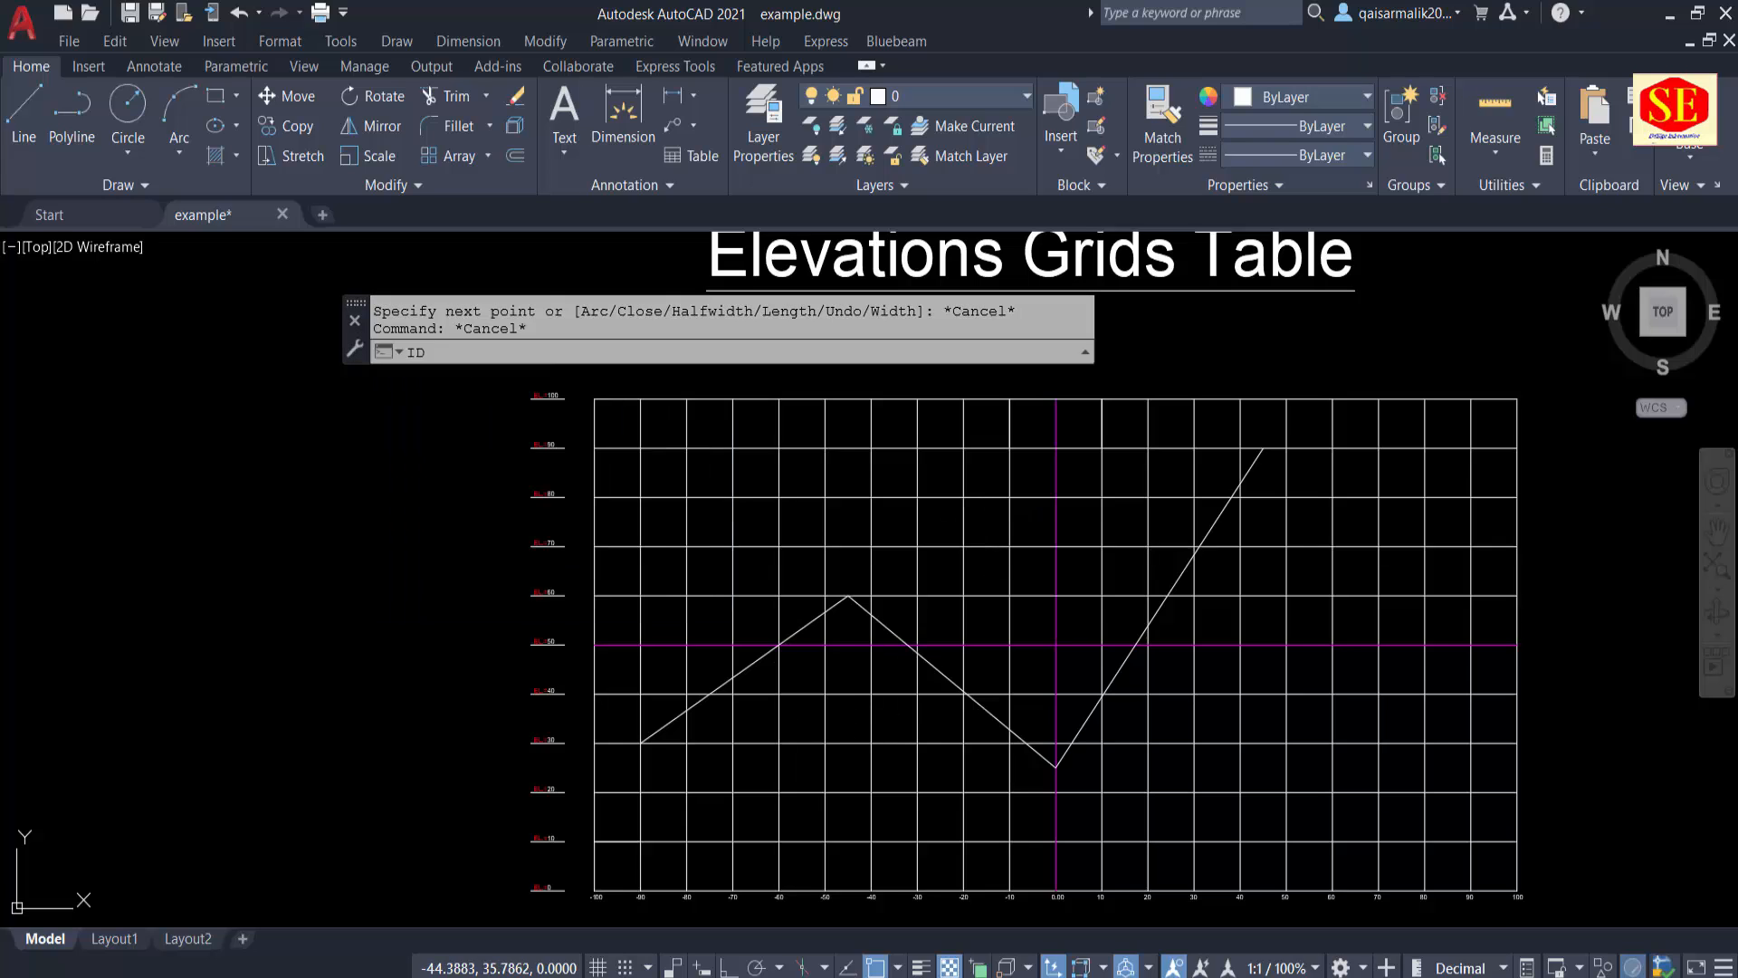
{"action": "key", "text": "Return"}
{"action": "left_click", "coordinate": [642, 742]}
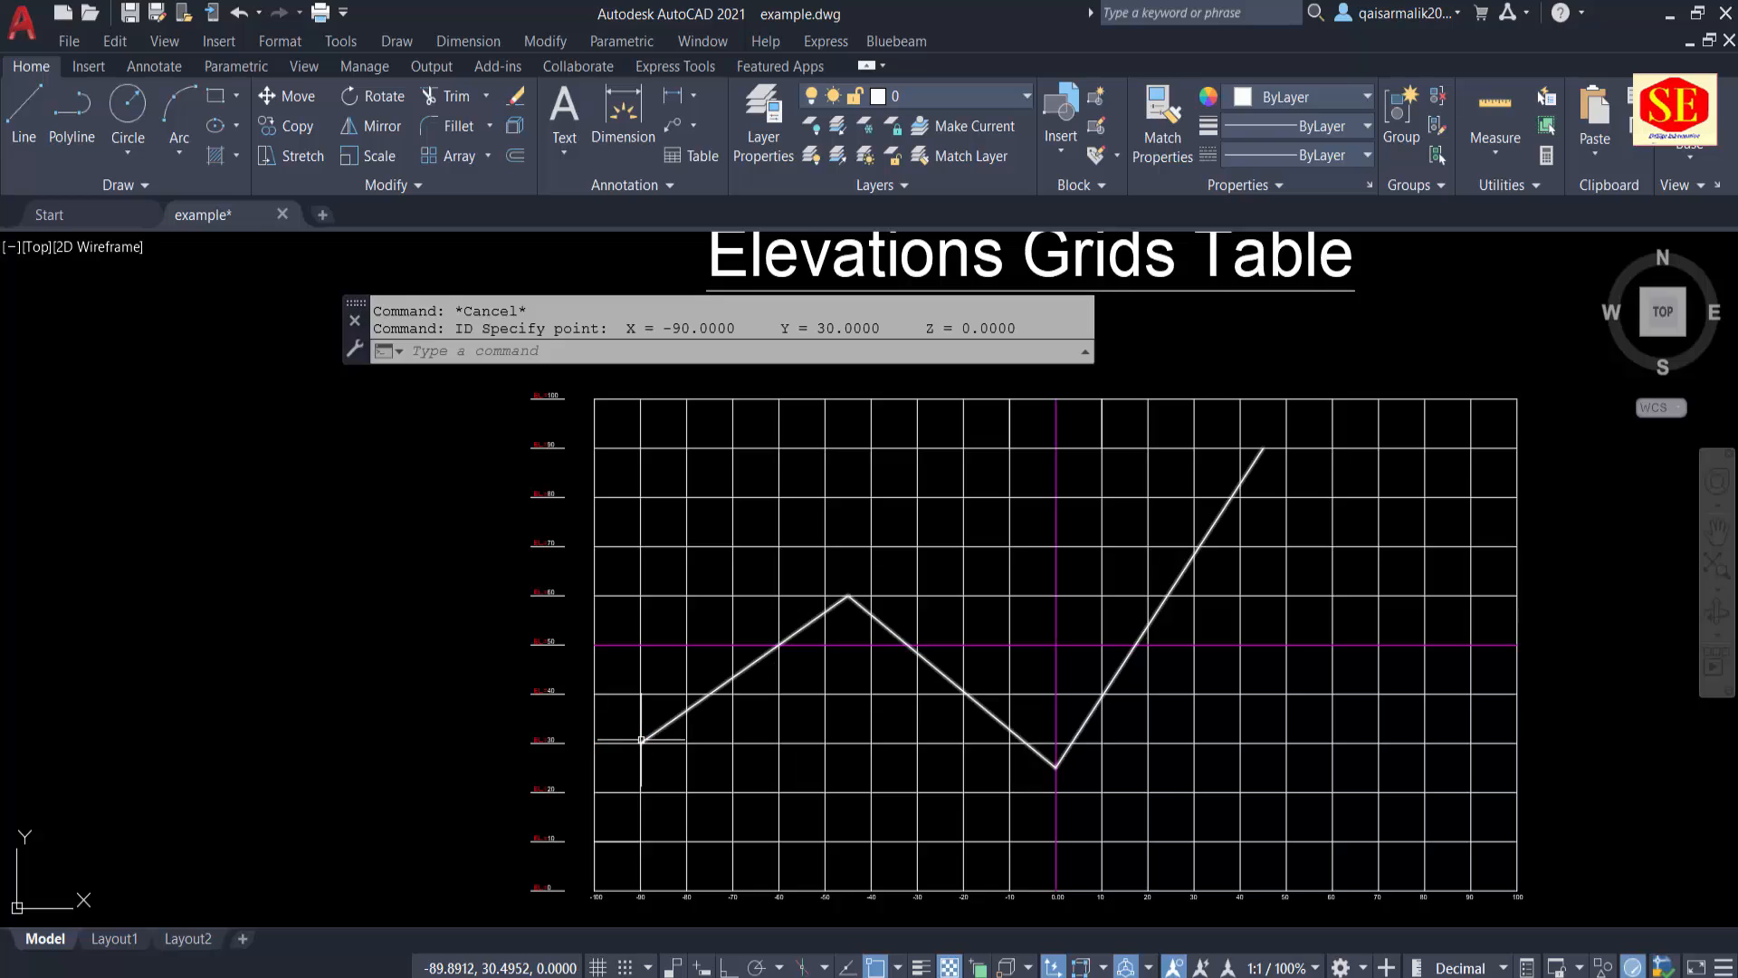
{"action": "key", "text": "Return"}
{"action": "left_click", "coordinate": [848, 595]}
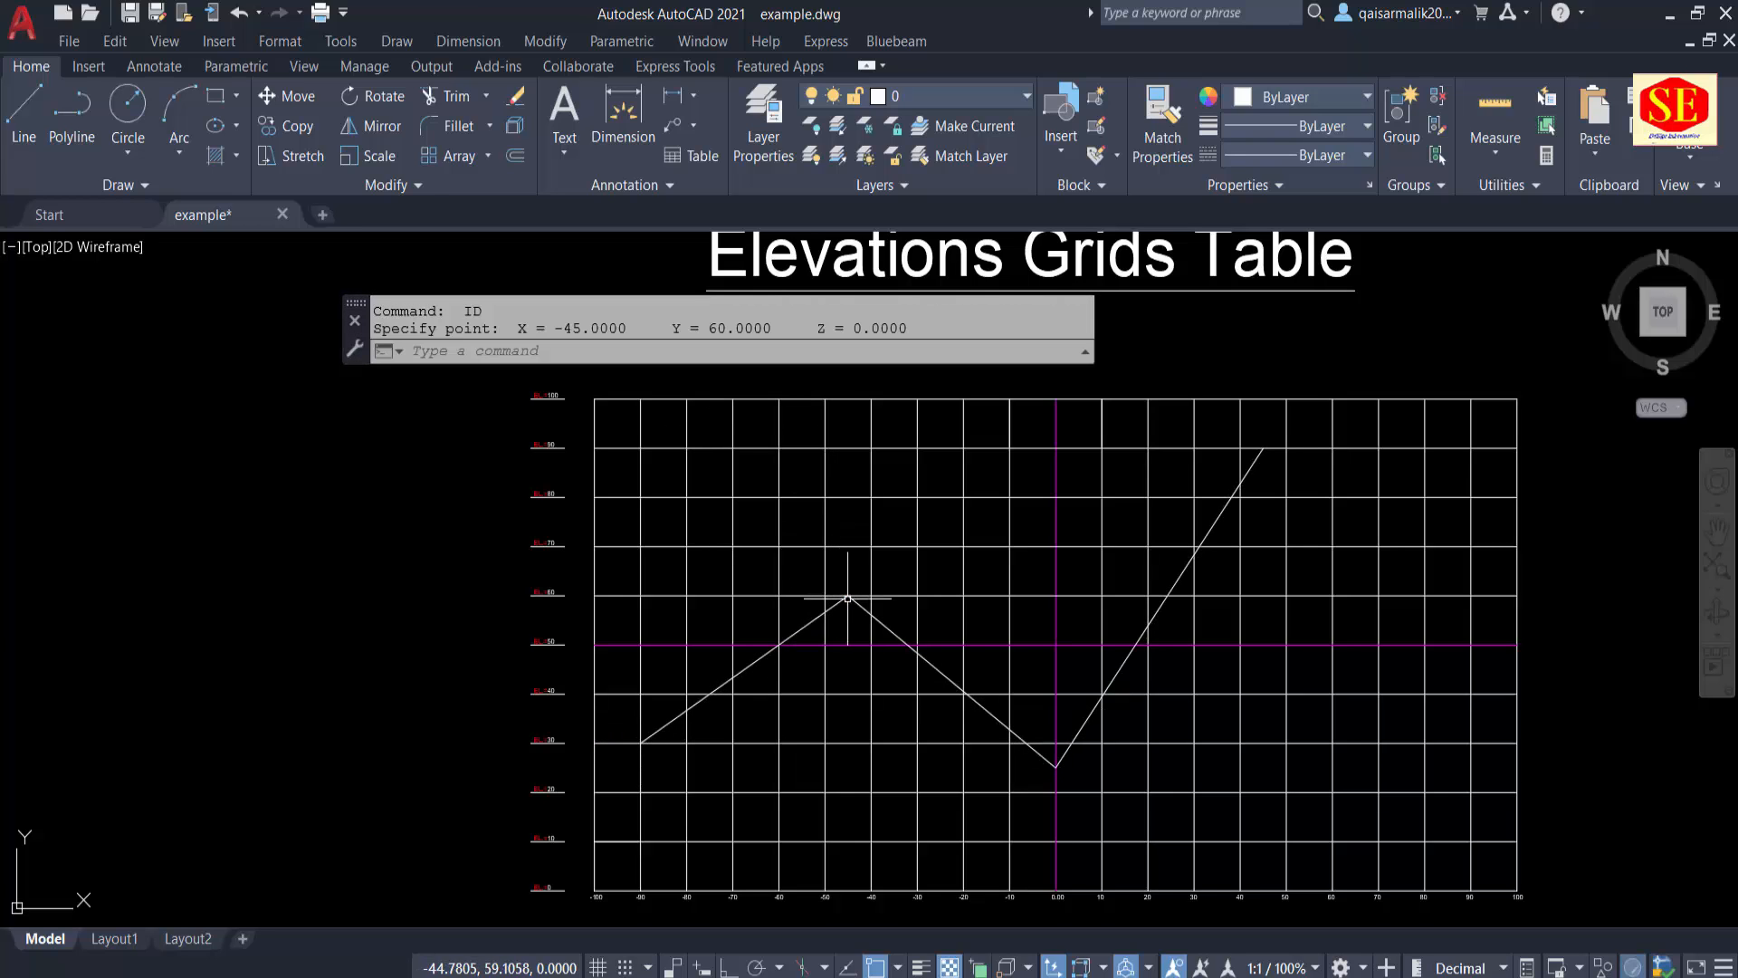
{"action": "key", "text": "Escape"}
{"action": "scroll", "coordinate": [849, 625], "scroll_direction": "up", "scroll_amount": 4}
{"action": "scroll", "coordinate": [847, 625], "scroll_direction": "down", "scroll_amount": 5}
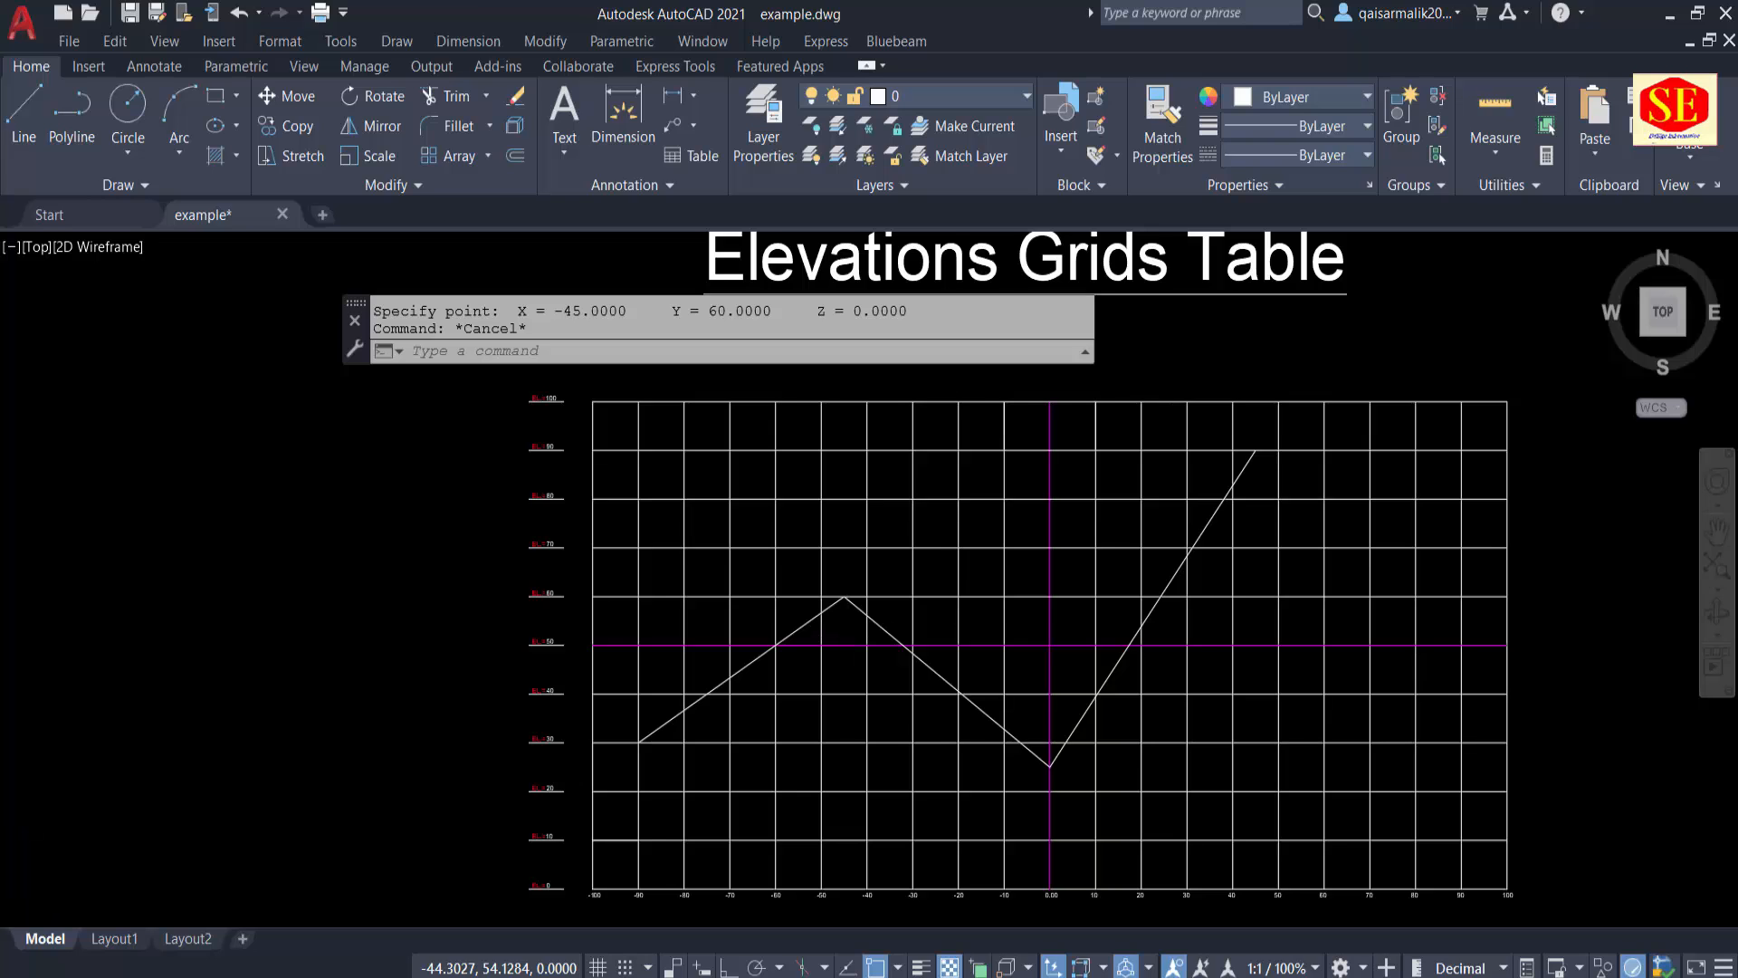
{"action": "scroll", "coordinate": [847, 625], "scroll_direction": "down", "scroll_amount": 2}
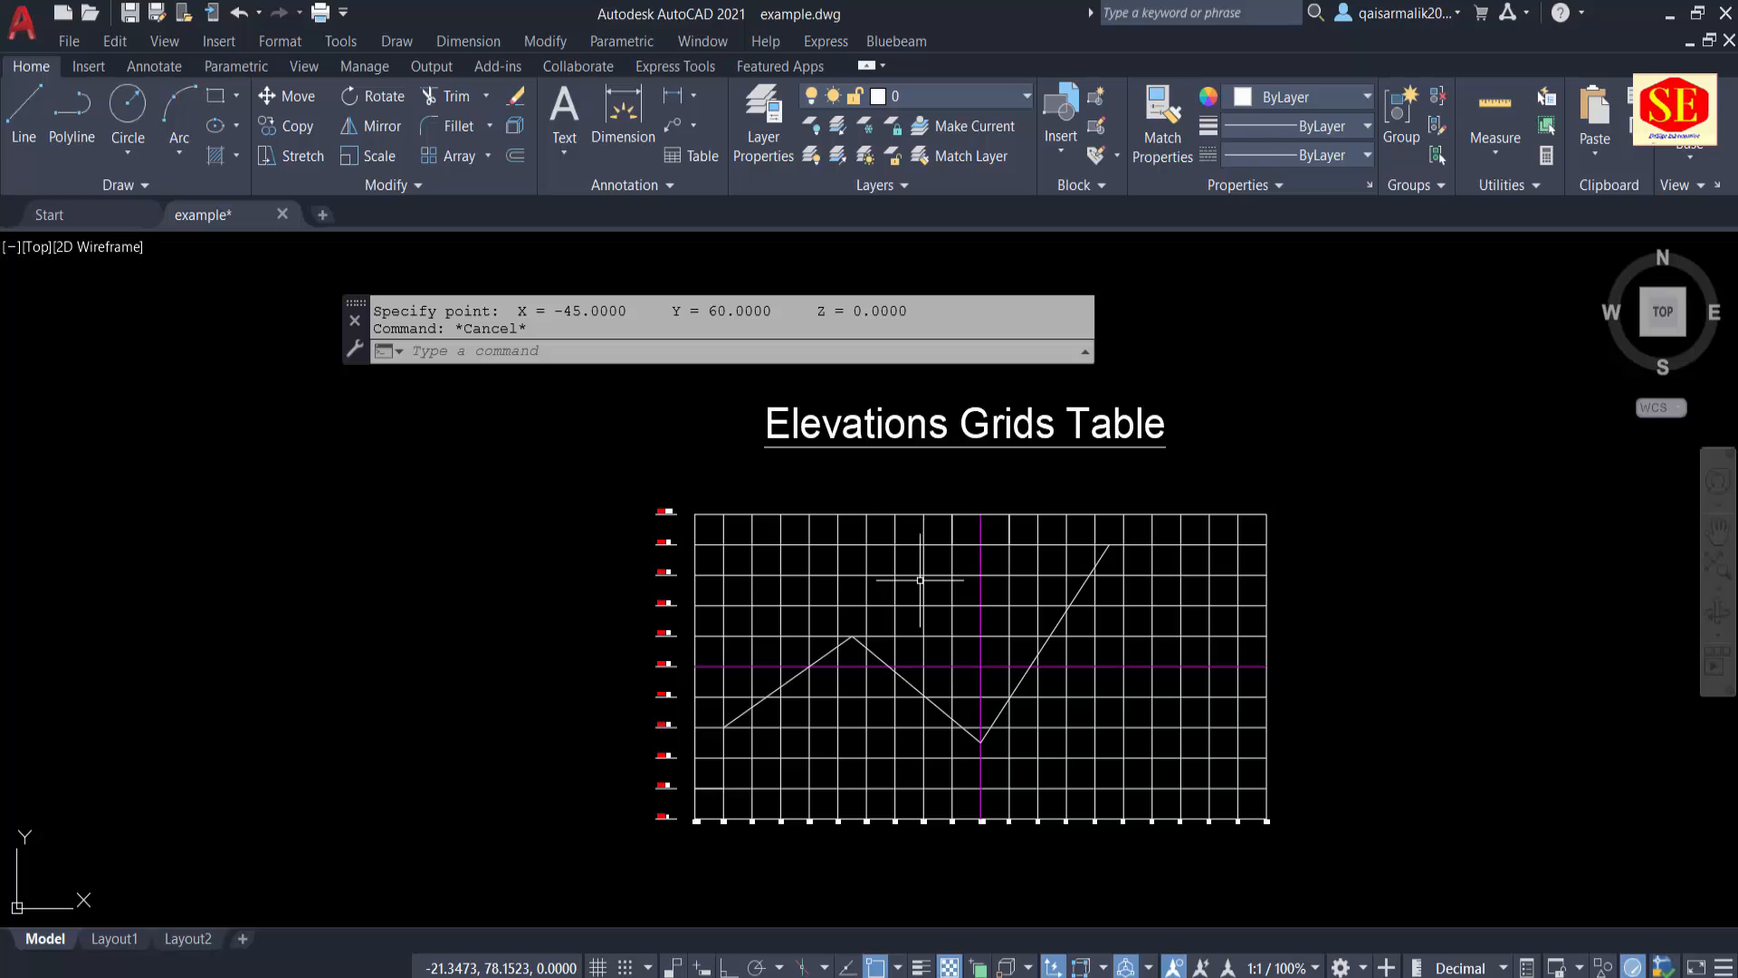
{"action": "scroll", "coordinate": [668, 493], "scroll_direction": "up", "scroll_amount": 7}
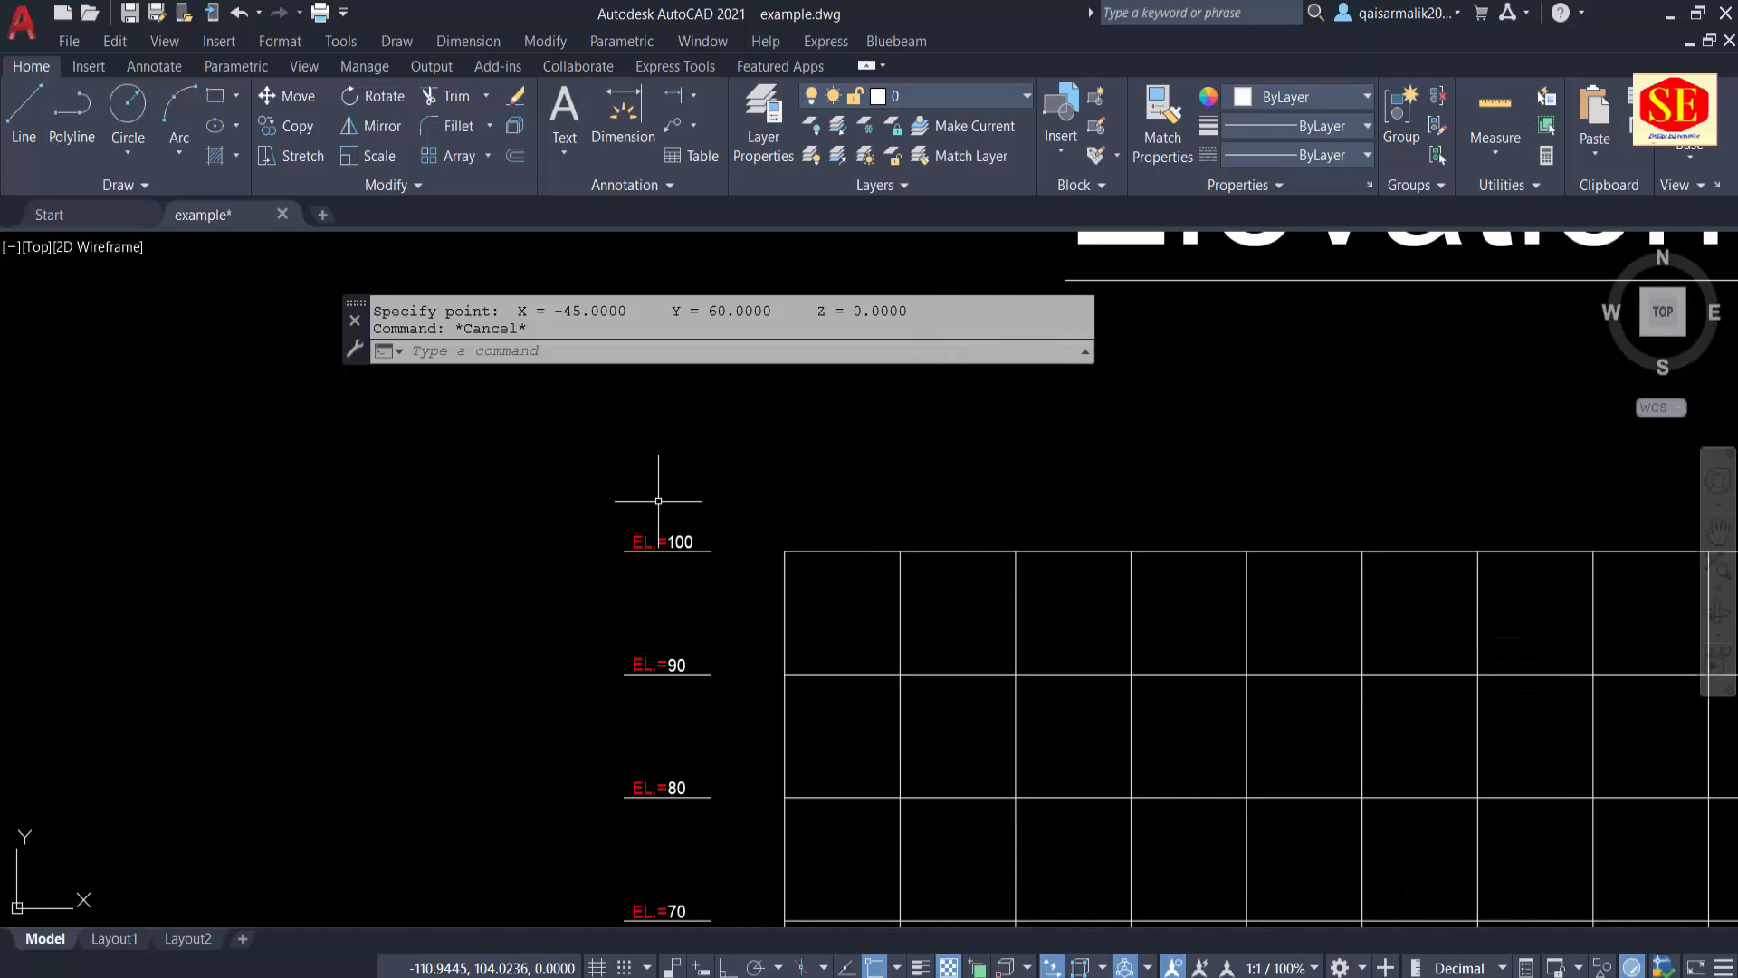
{"action": "scroll", "coordinate": [435, 493], "scroll_direction": "down", "scroll_amount": 5}
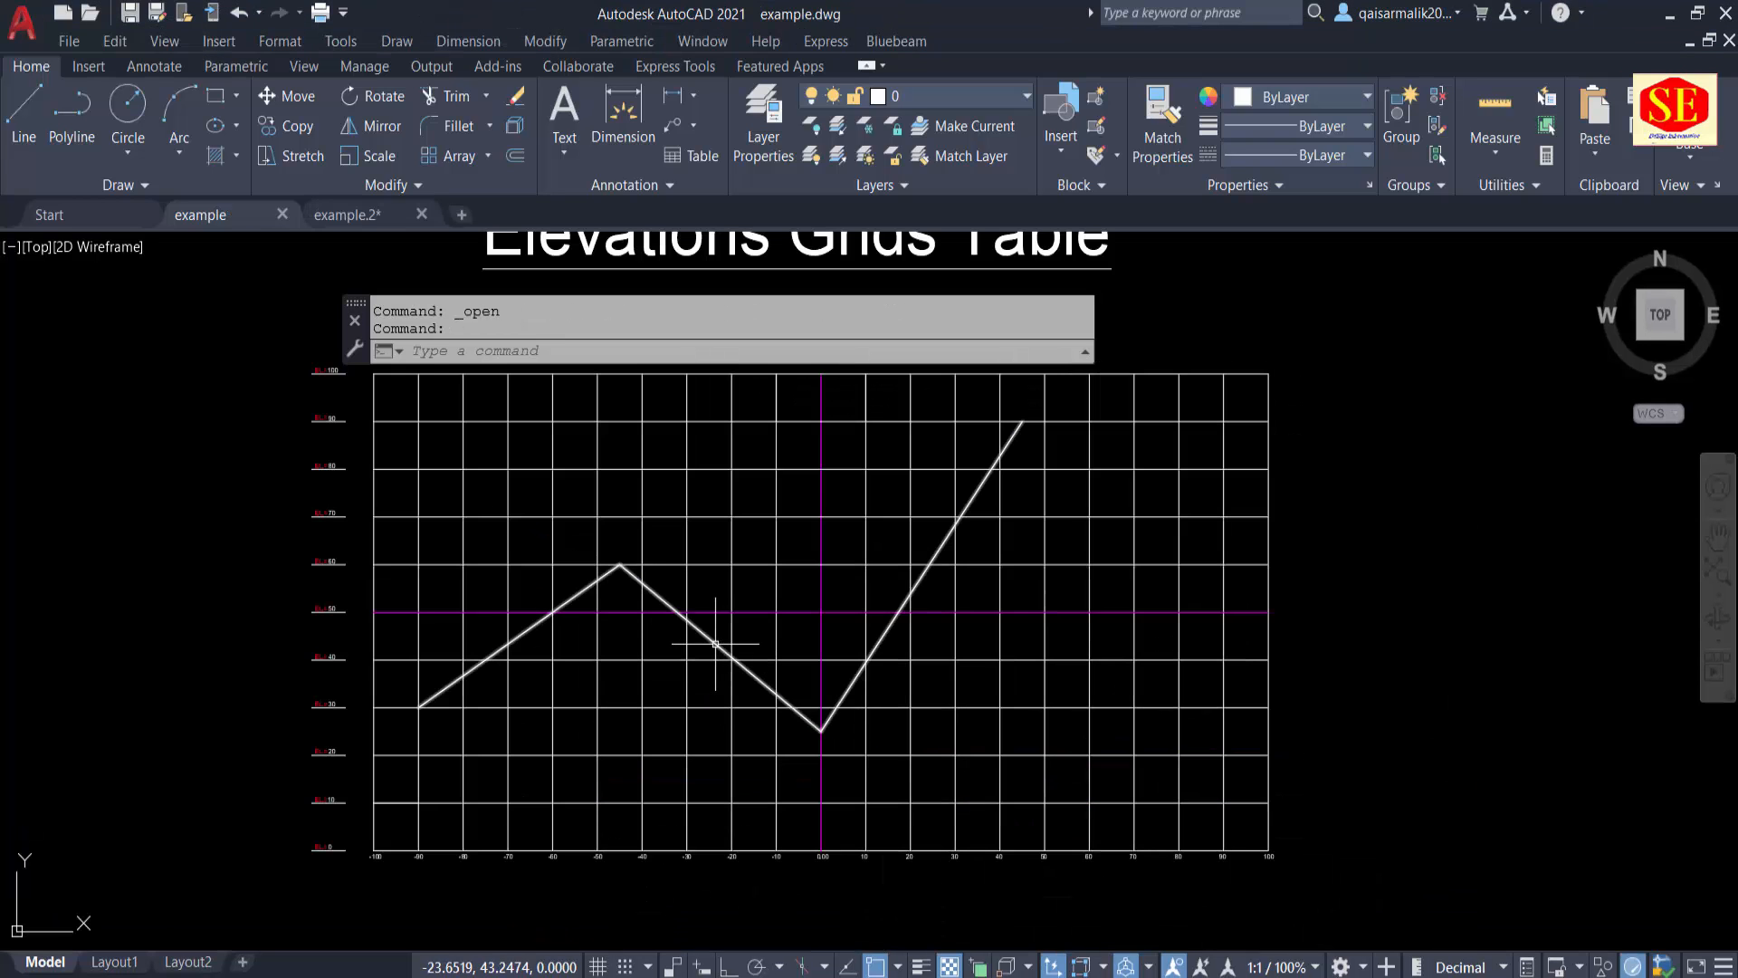
Step: Erase the zigzag profile polyline from the elevations grid
{"action": "left_click", "coordinate": [715, 643]}
{"action": "mouse_move", "coordinate": [719, 648]}
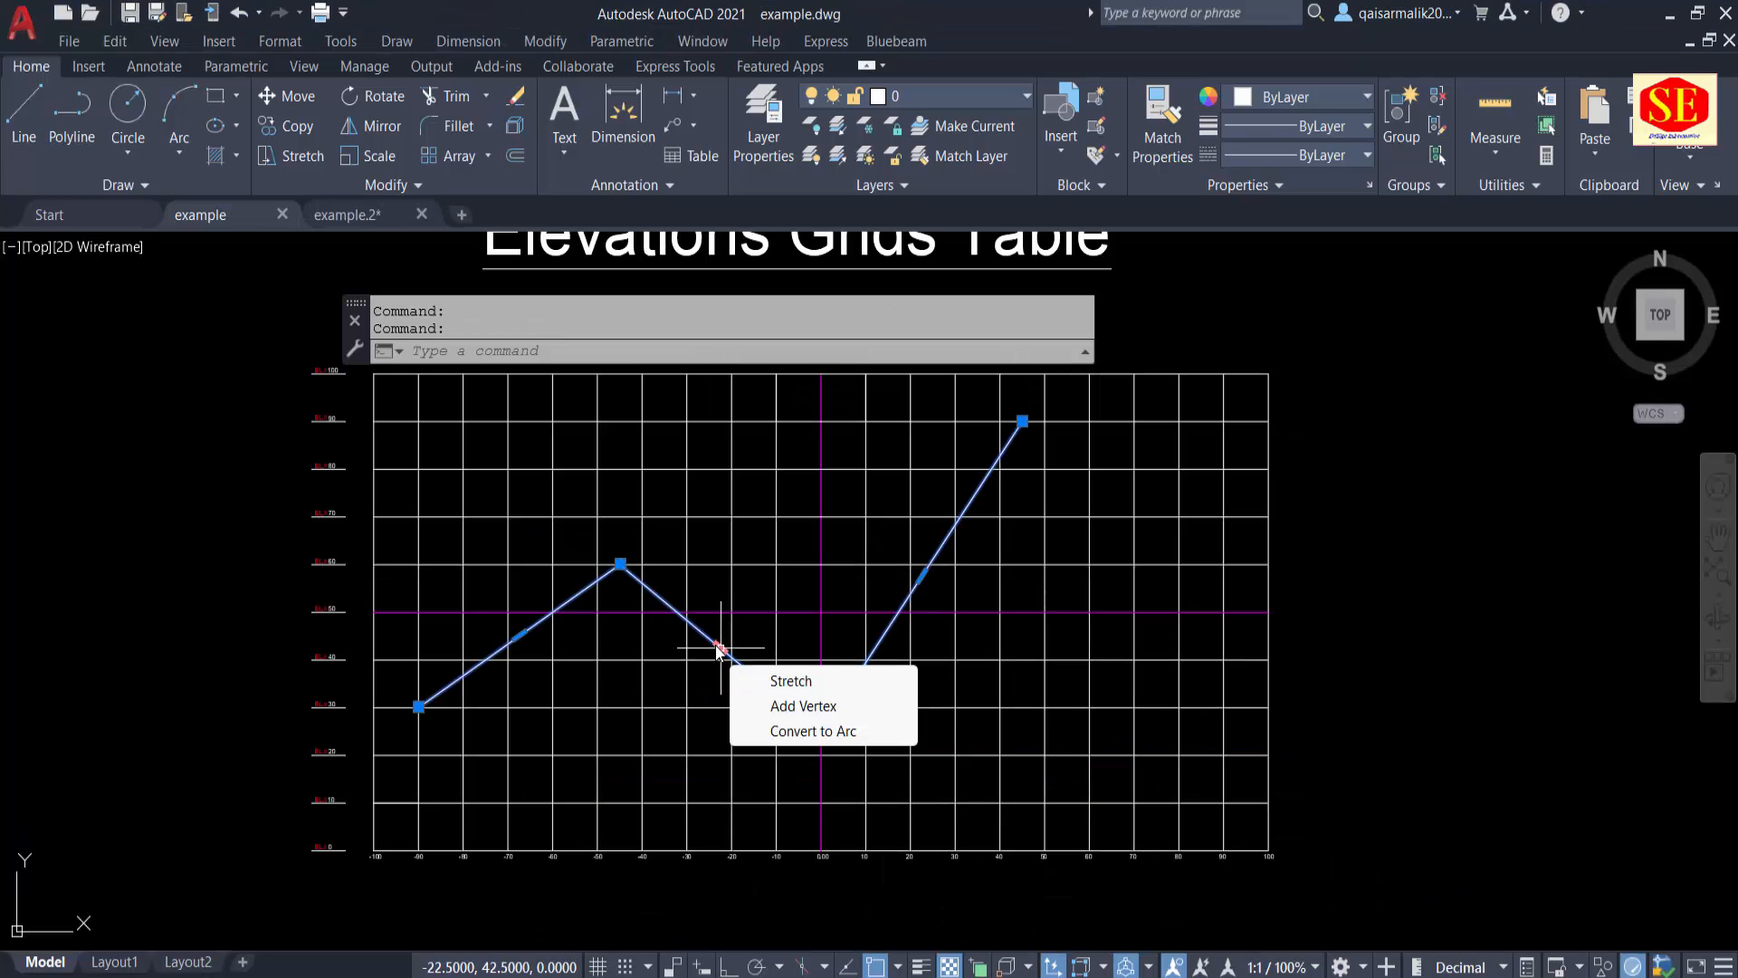
{"action": "key", "text": "Escape"}
{"action": "key", "text": "Escape"}
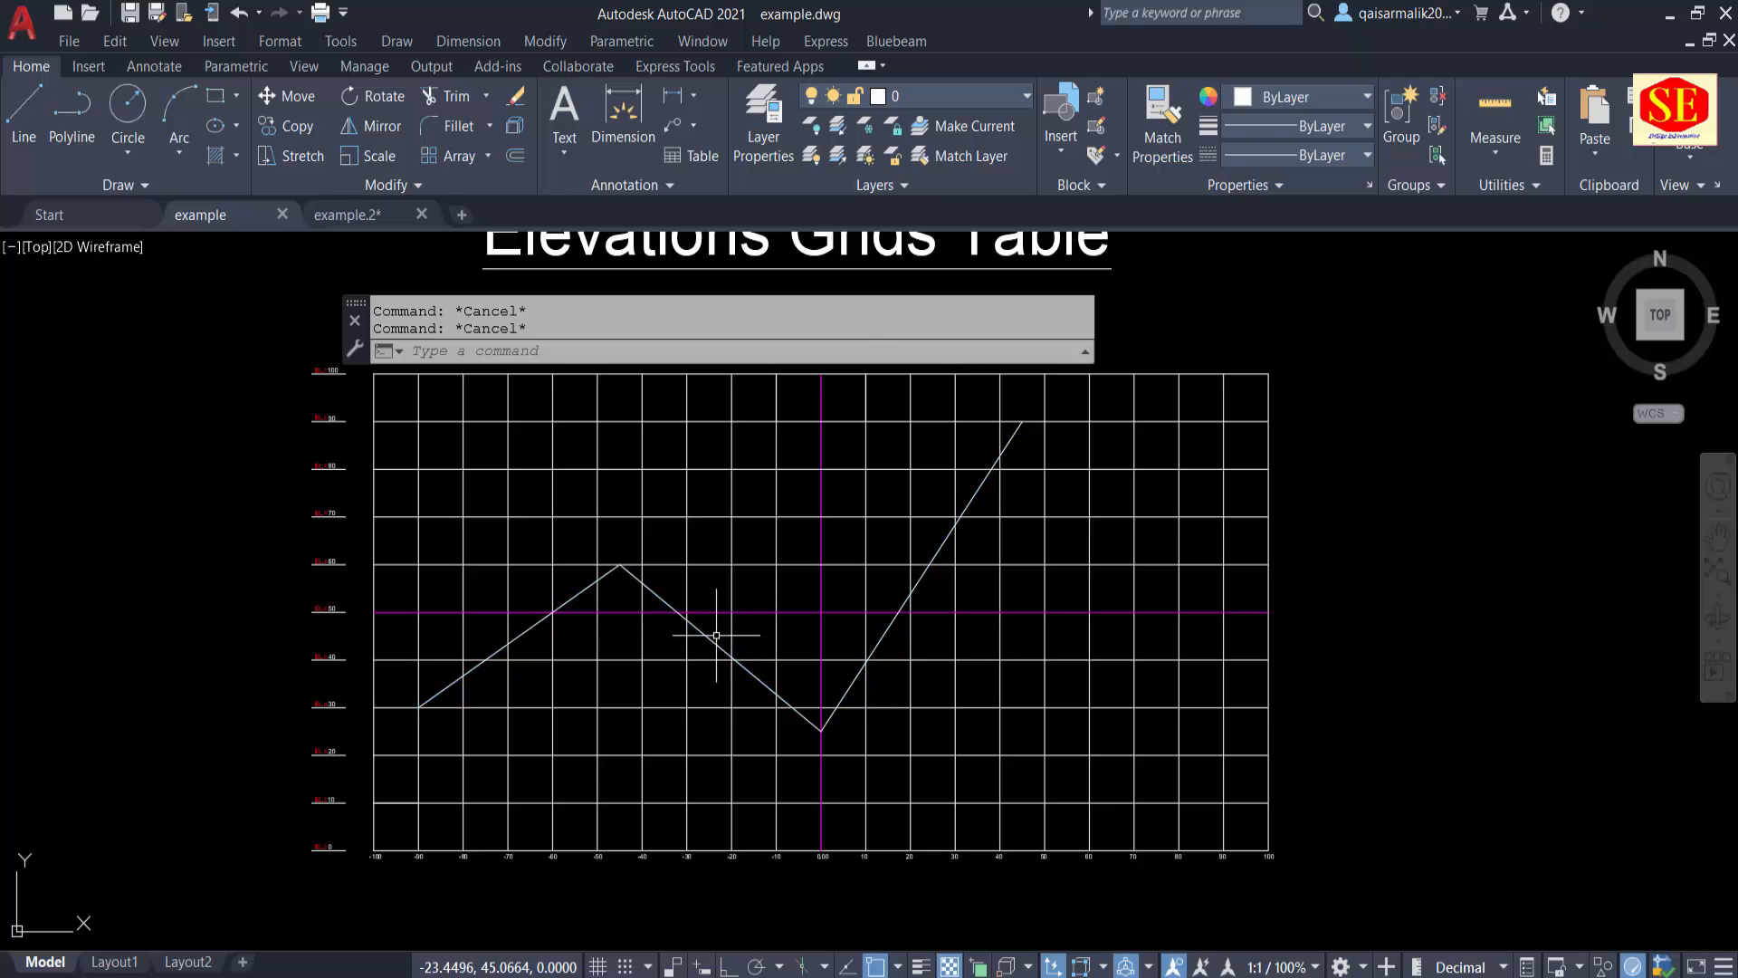
{"action": "left_click", "coordinate": [705, 634]}
{"action": "type", "text": "E"}
{"action": "key", "text": "Return"}
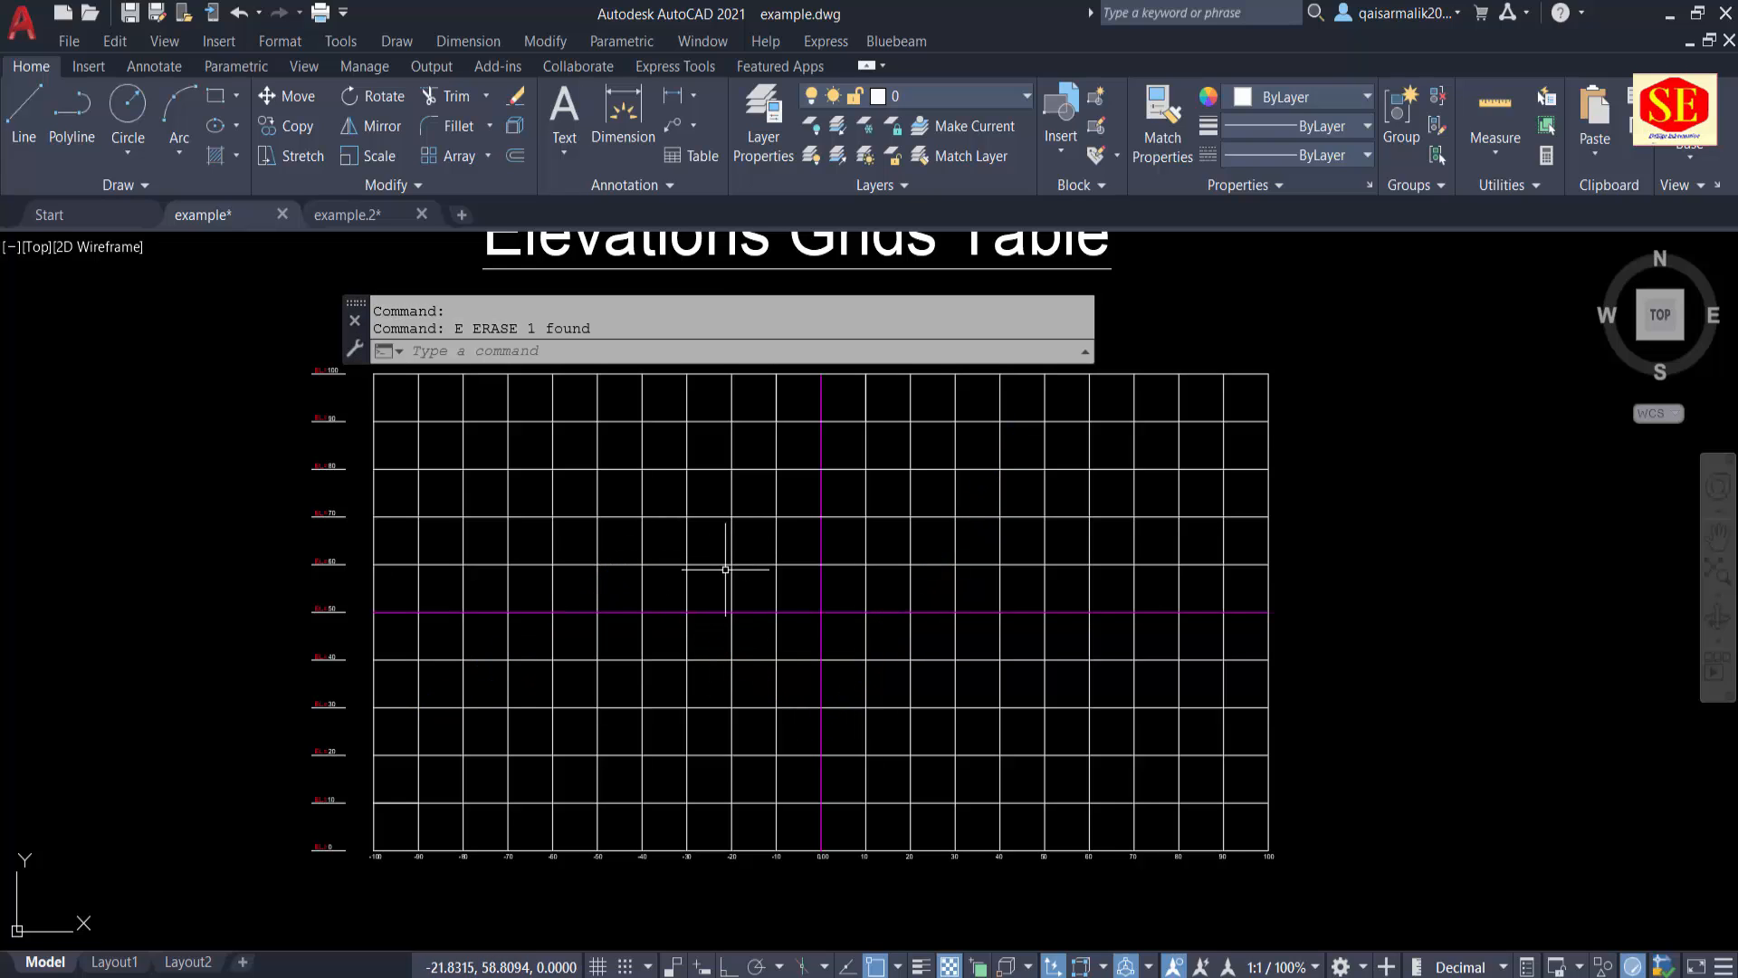
Step: Switch to the Excel workbook and enter =F6&","&G6 in cell I6 to join the first distance and elevation
{"action": "left_click", "coordinate": [1121, 976]}
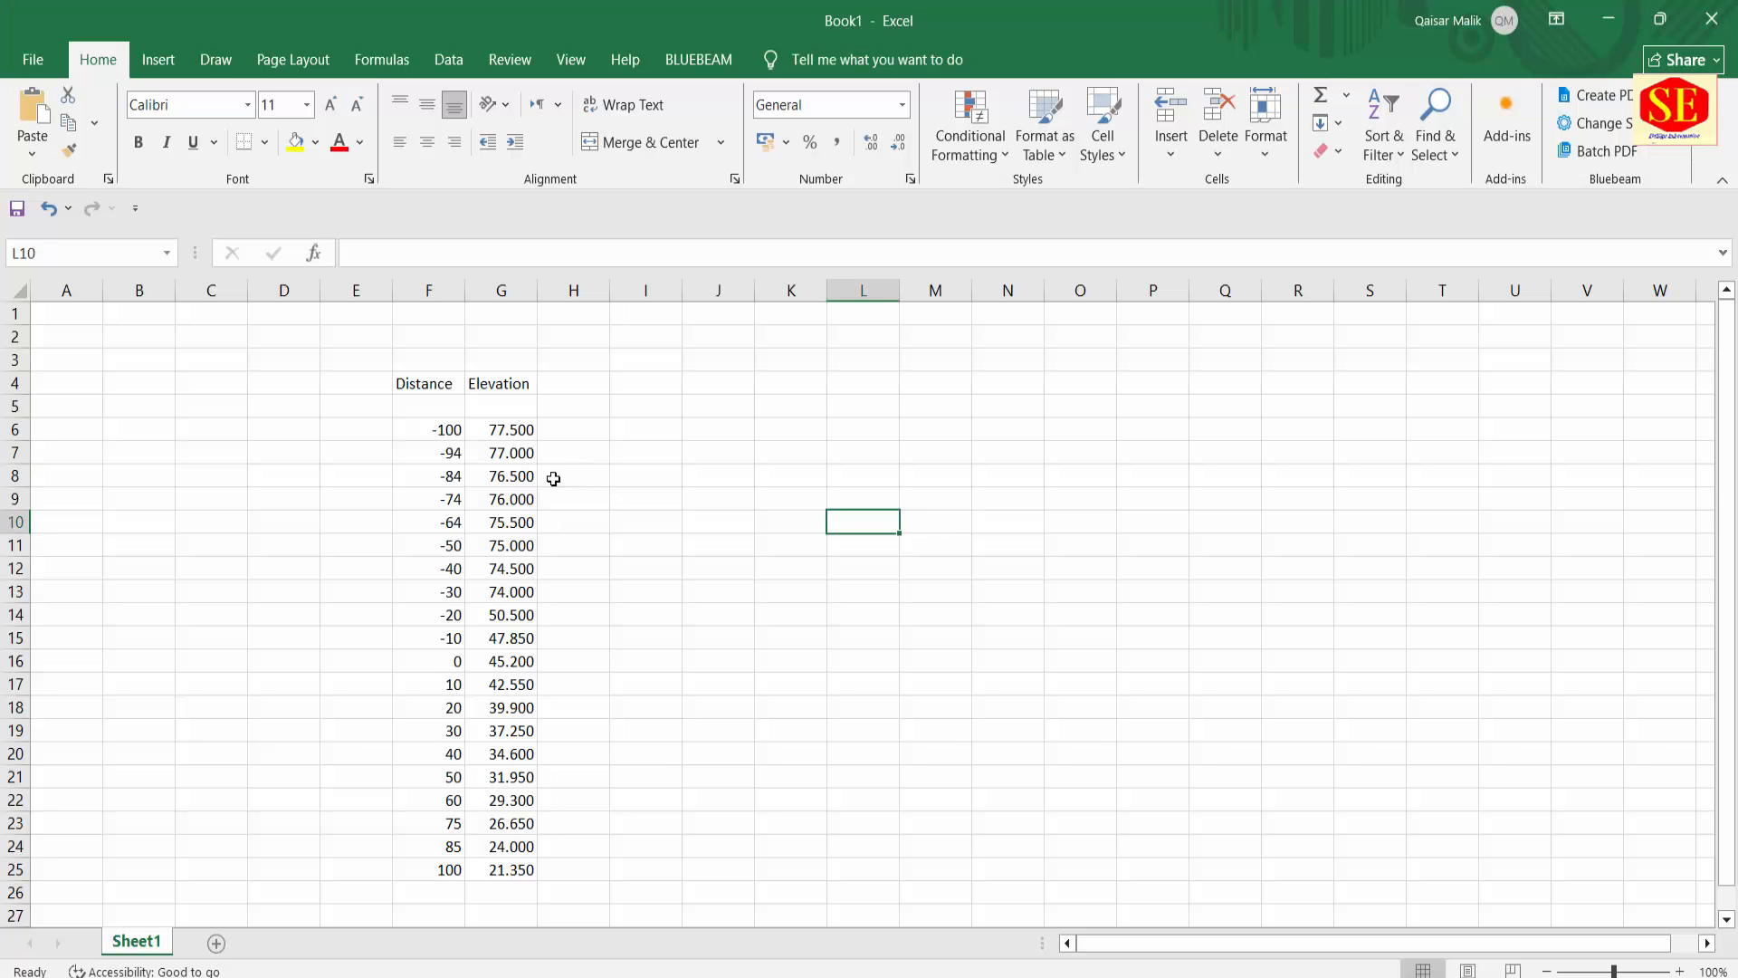
{"action": "left_click_drag", "start_coordinate": [450, 429], "coordinate": [497, 869]}
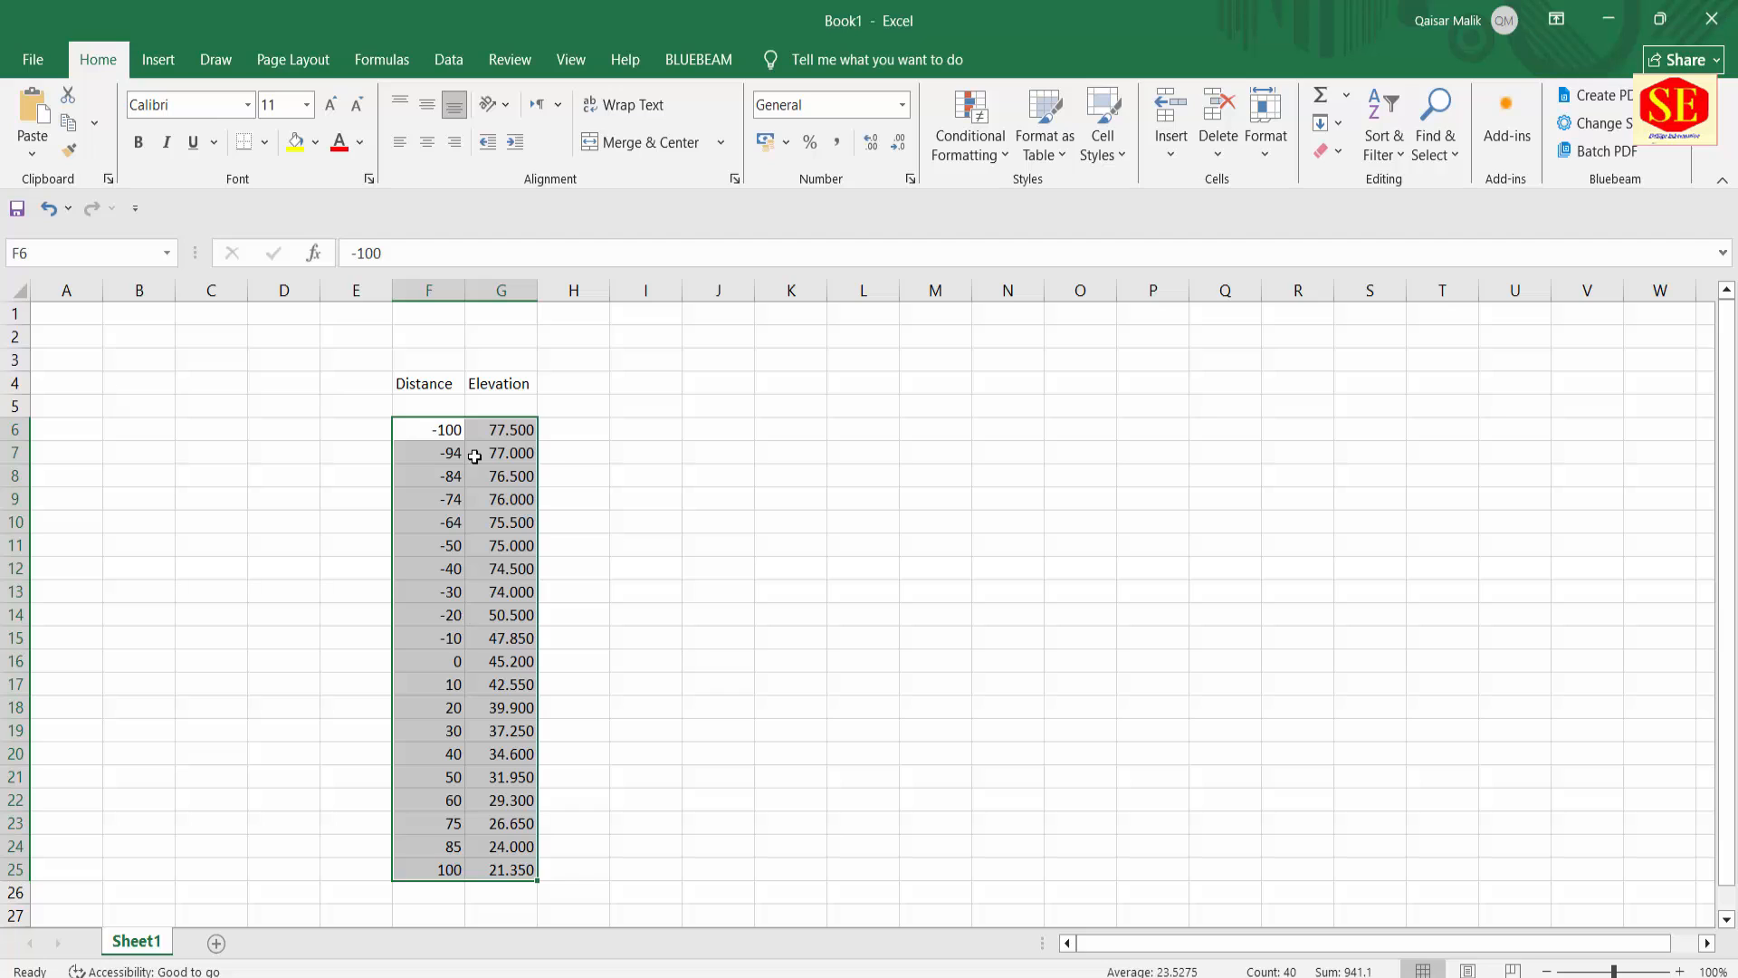
{"action": "left_click", "coordinate": [563, 431]}
{"action": "left_click", "coordinate": [626, 430]}
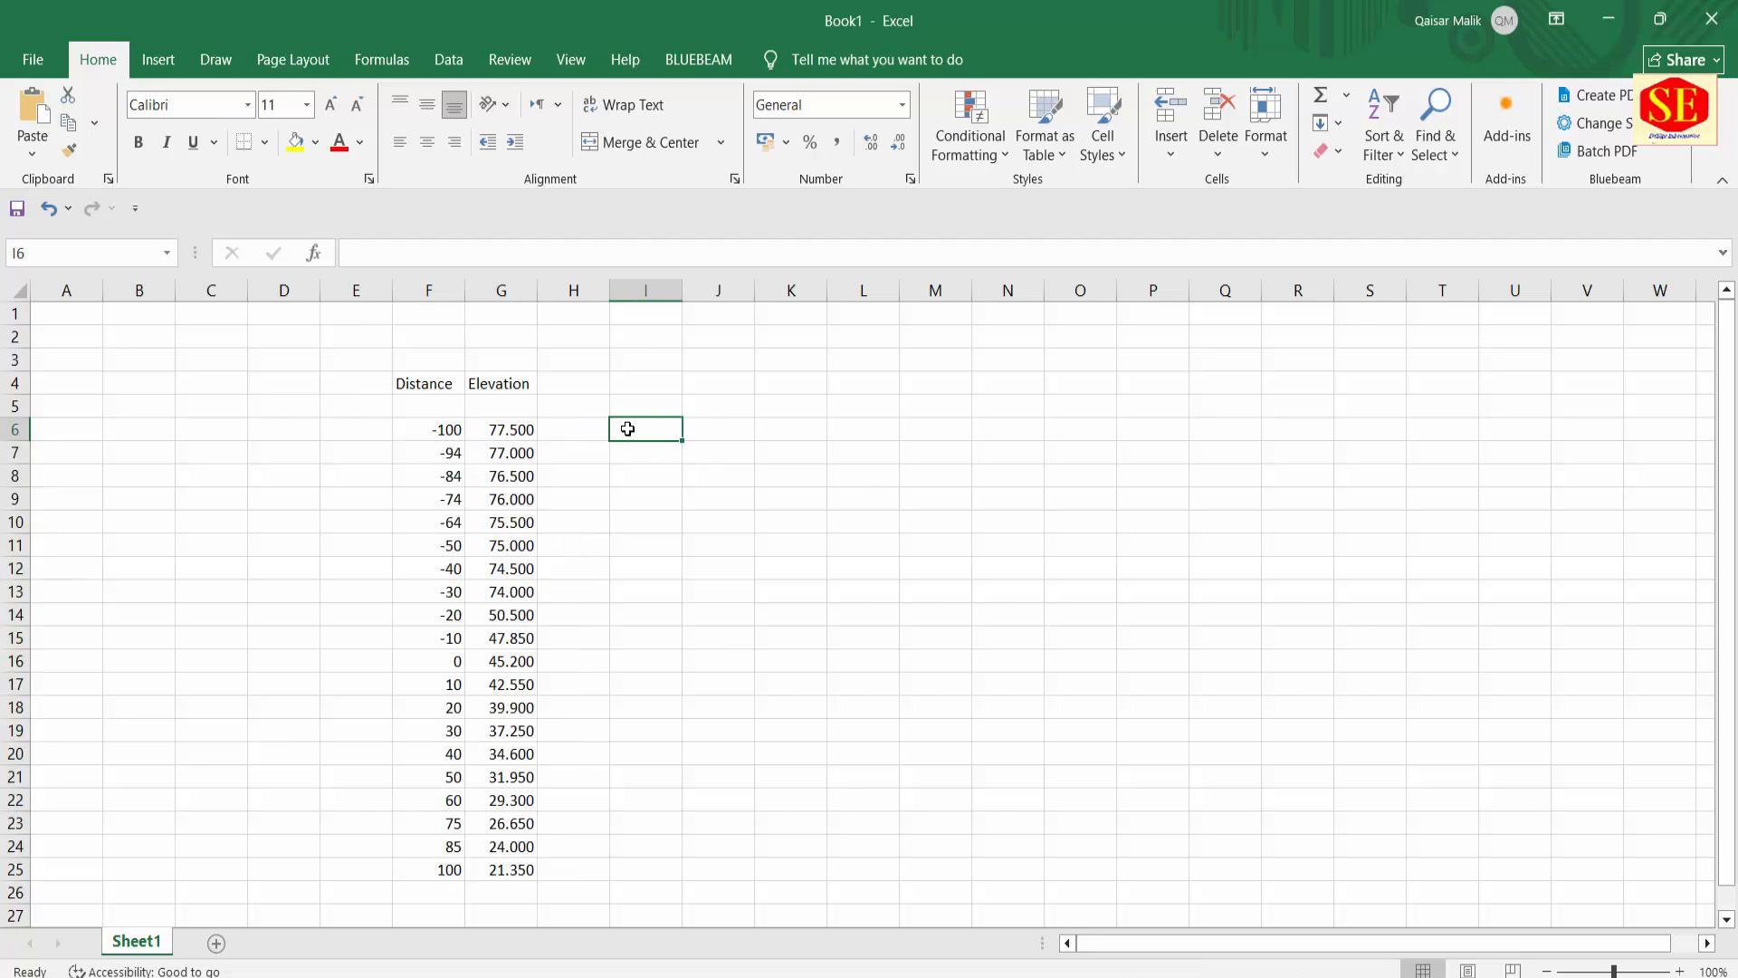
{"action": "type", "text": "="}
{"action": "left_click", "coordinate": [420, 427]}
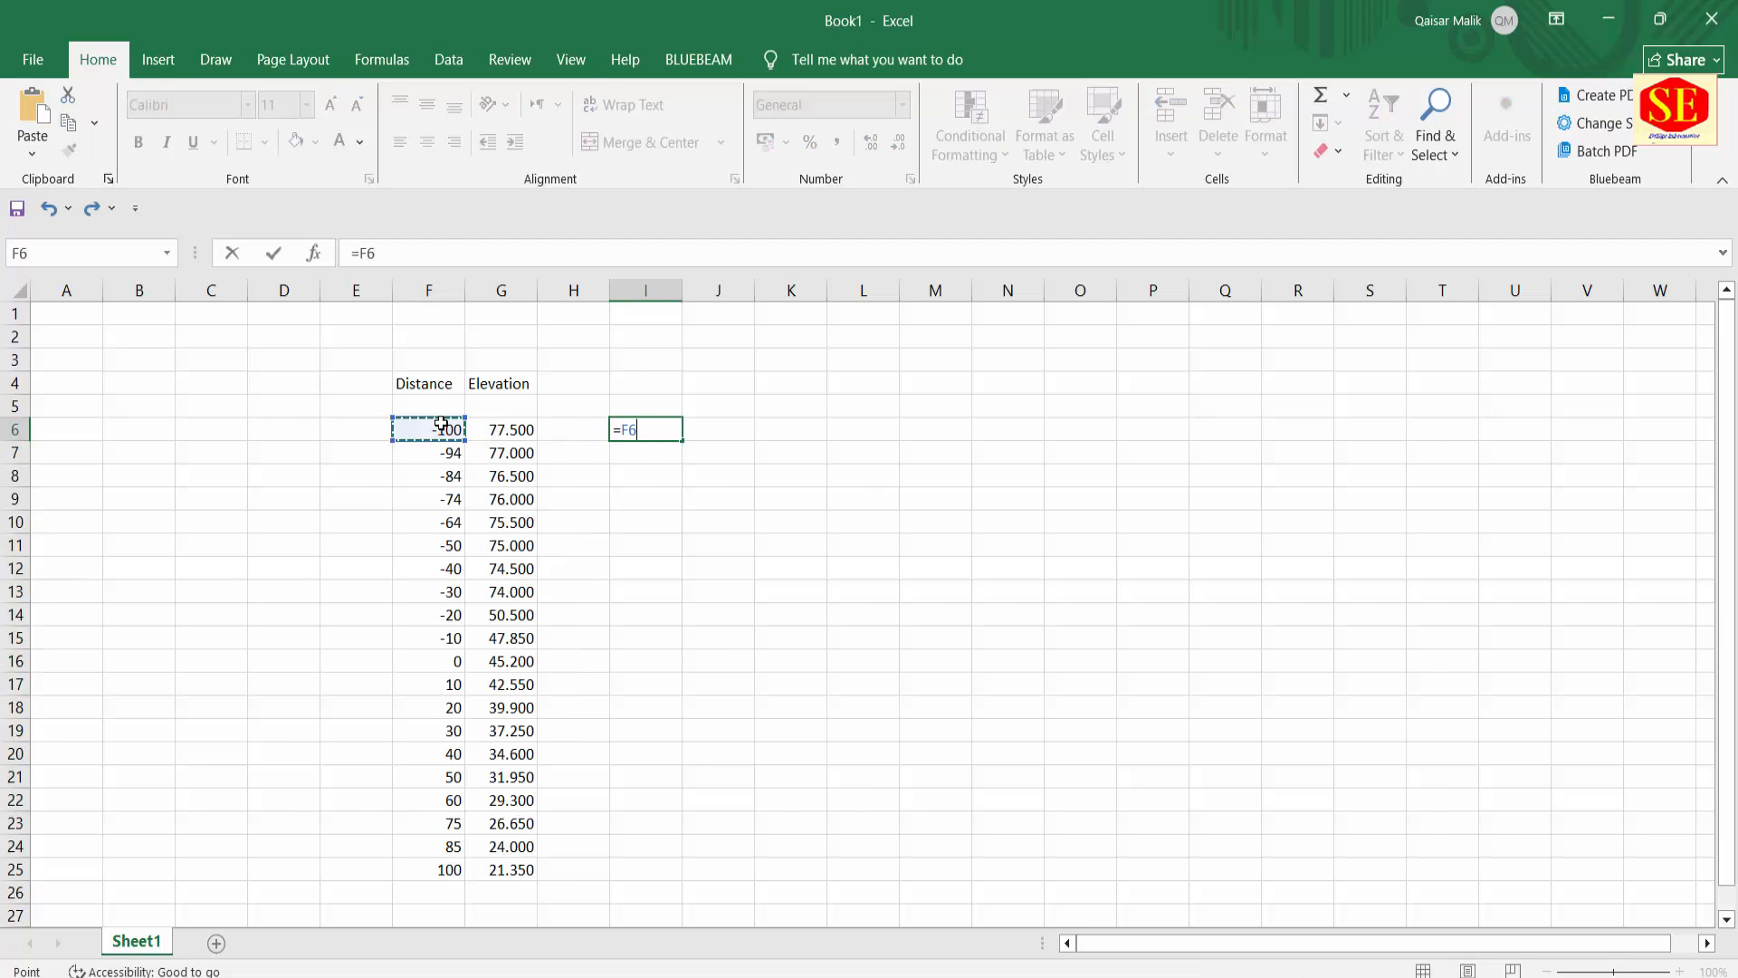
{"action": "type", "text": "&\",\"&G6"}
{"action": "left_click", "coordinate": [508, 426]}
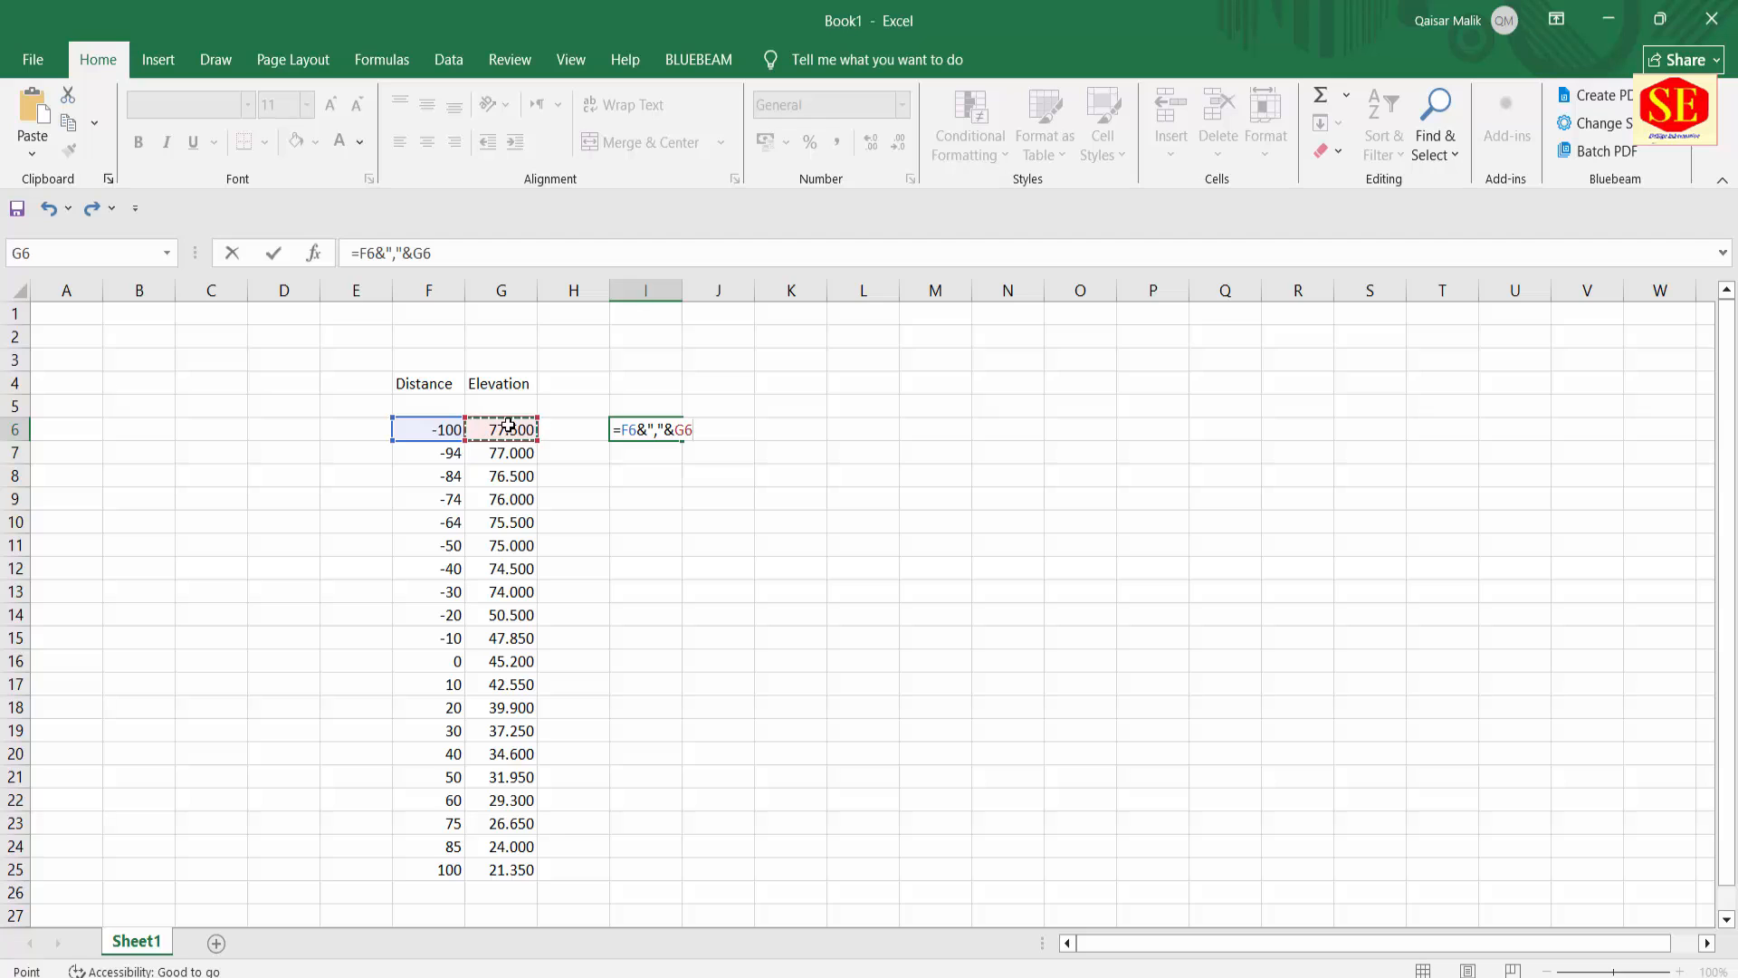
{"action": "key", "text": "Return"}
Step: Fill the joining formula from I6 down to I25 and copy the resulting coordinate list
{"action": "left_click", "coordinate": [657, 426]}
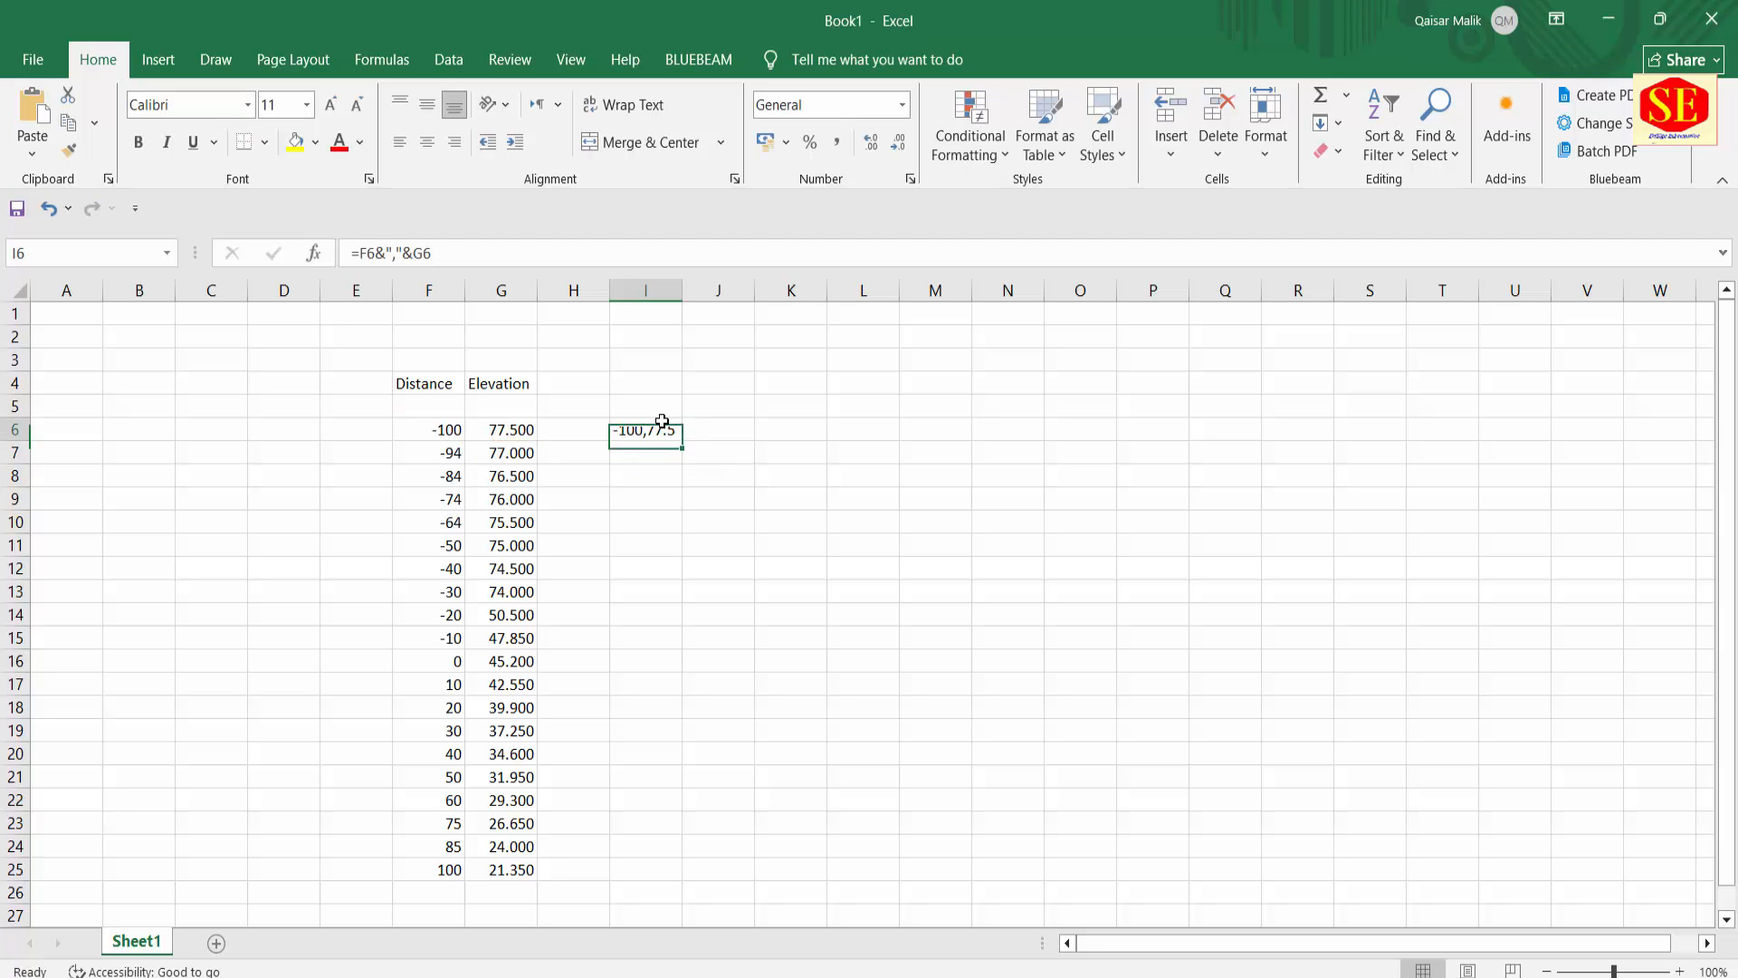
{"action": "left_click_drag", "start_coordinate": [681, 440], "coordinate": [673, 871]}
{"action": "right_click", "coordinate": [644, 536]}
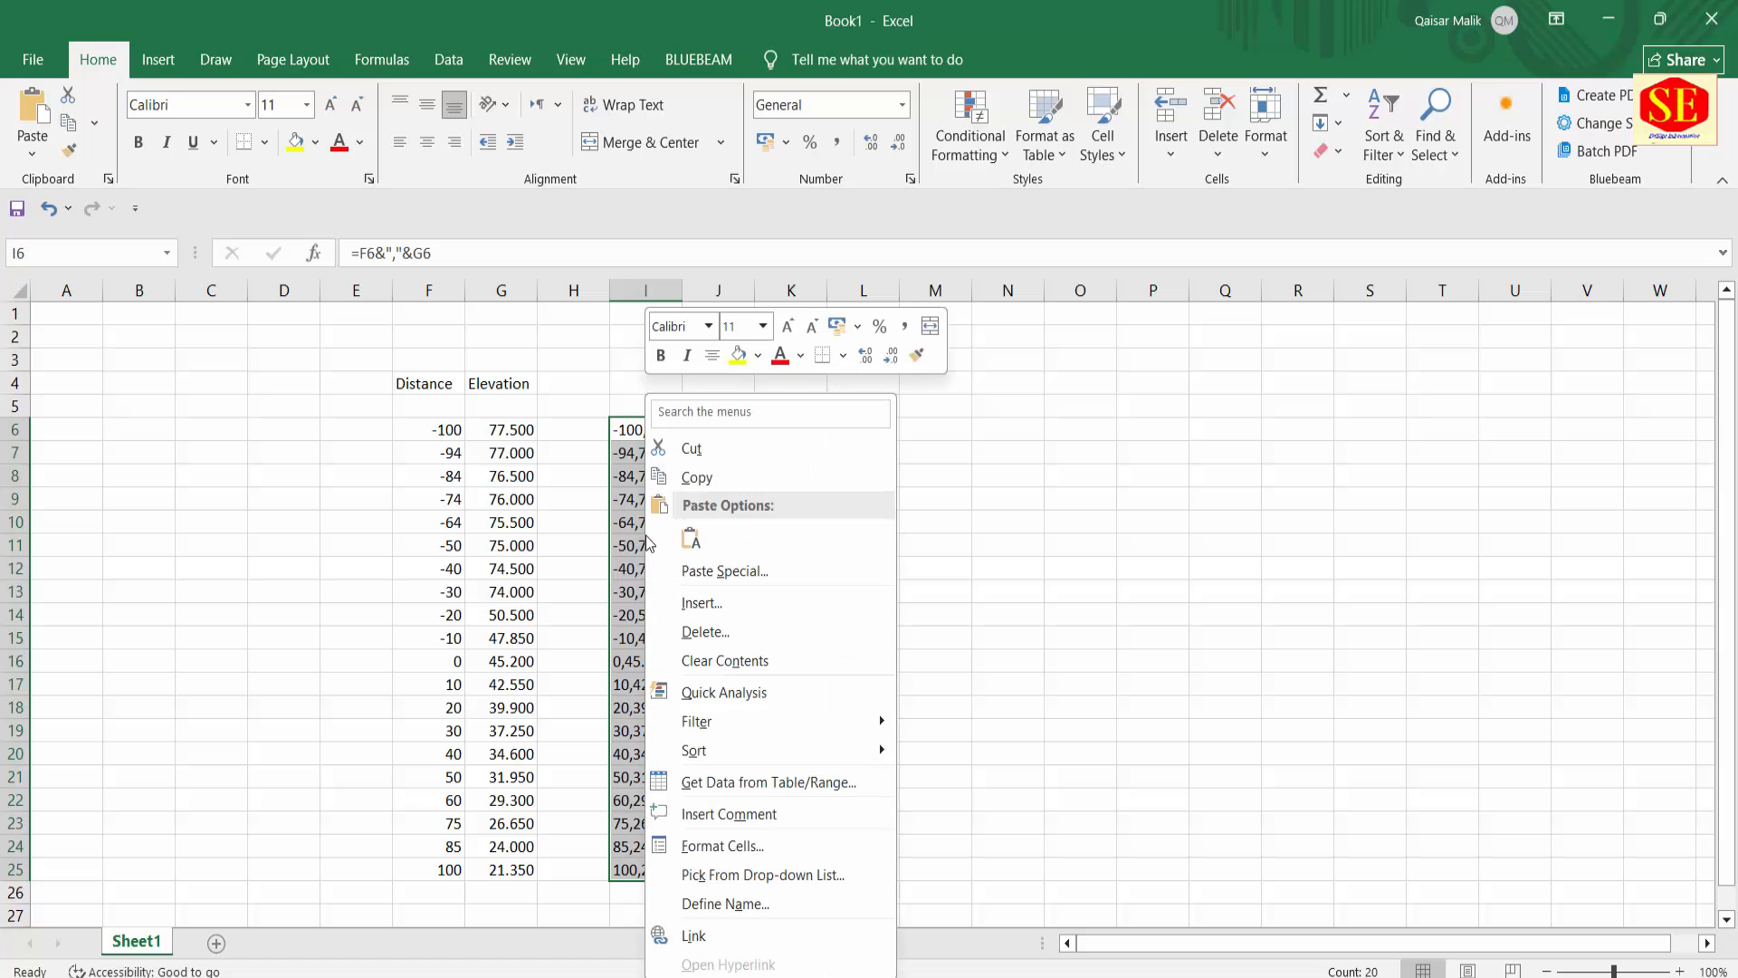
{"action": "left_click", "coordinate": [696, 477]}
Step: Switch back to AutoCAD and set the current object colour to Red
{"action": "key", "text": "alt+Tab"}
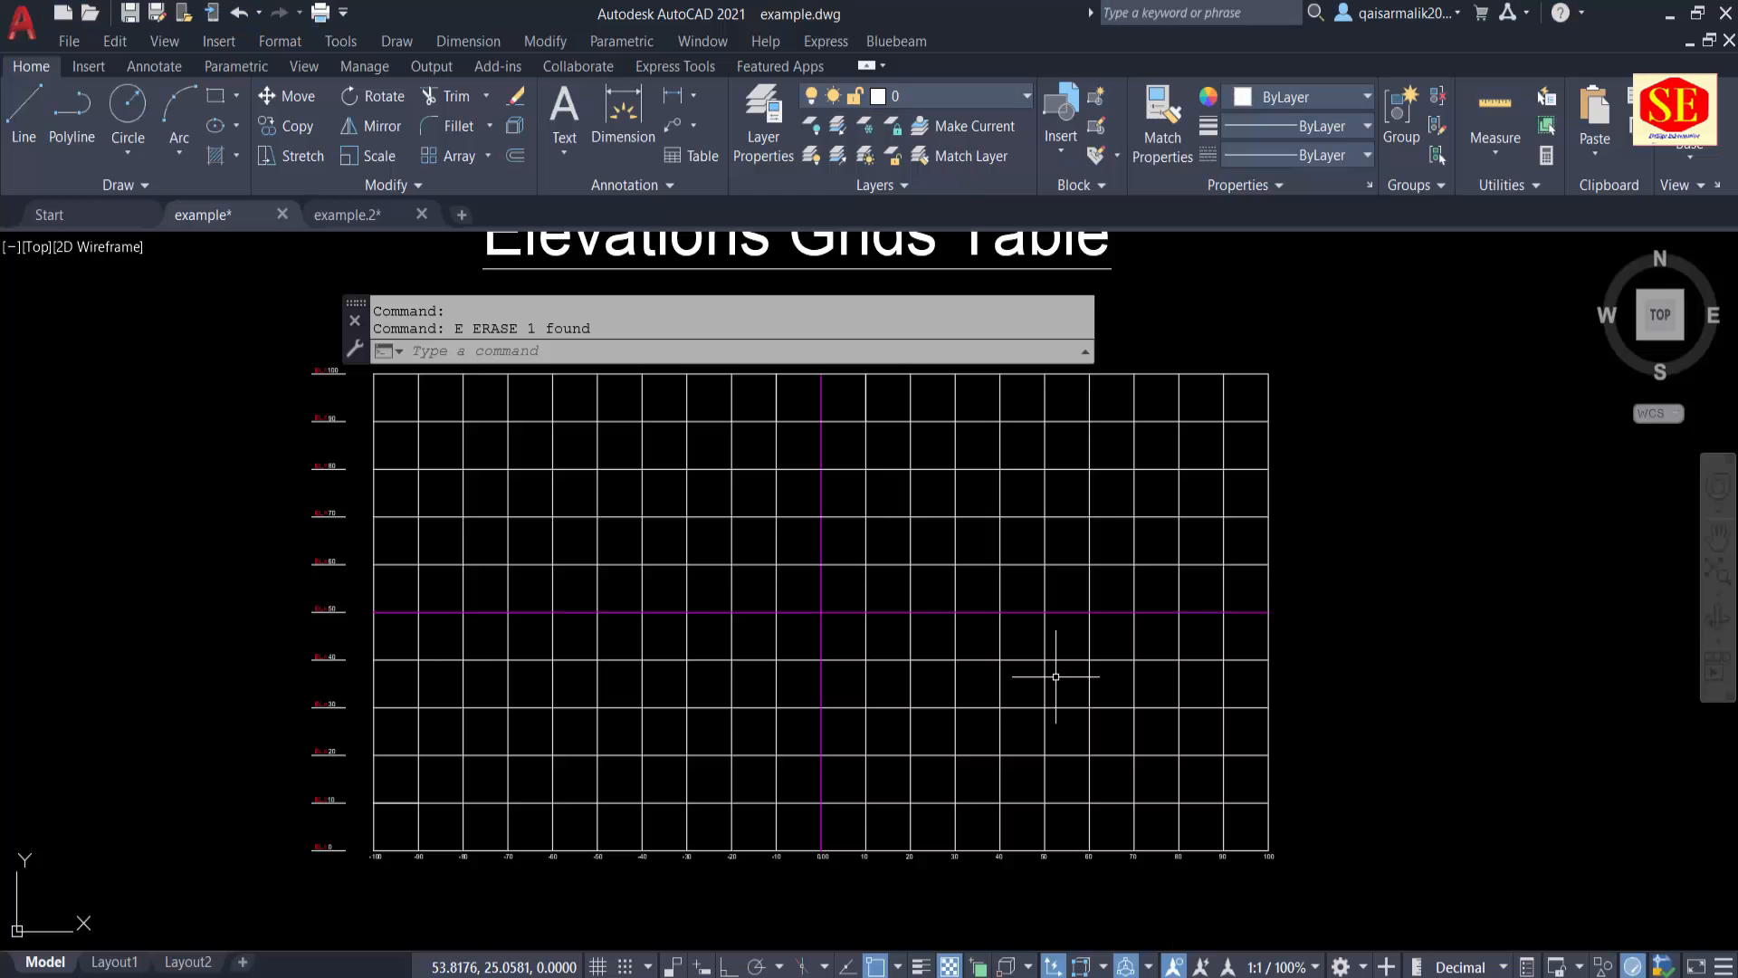
{"action": "left_click", "coordinate": [1280, 97]}
{"action": "left_click", "coordinate": [1236, 342]}
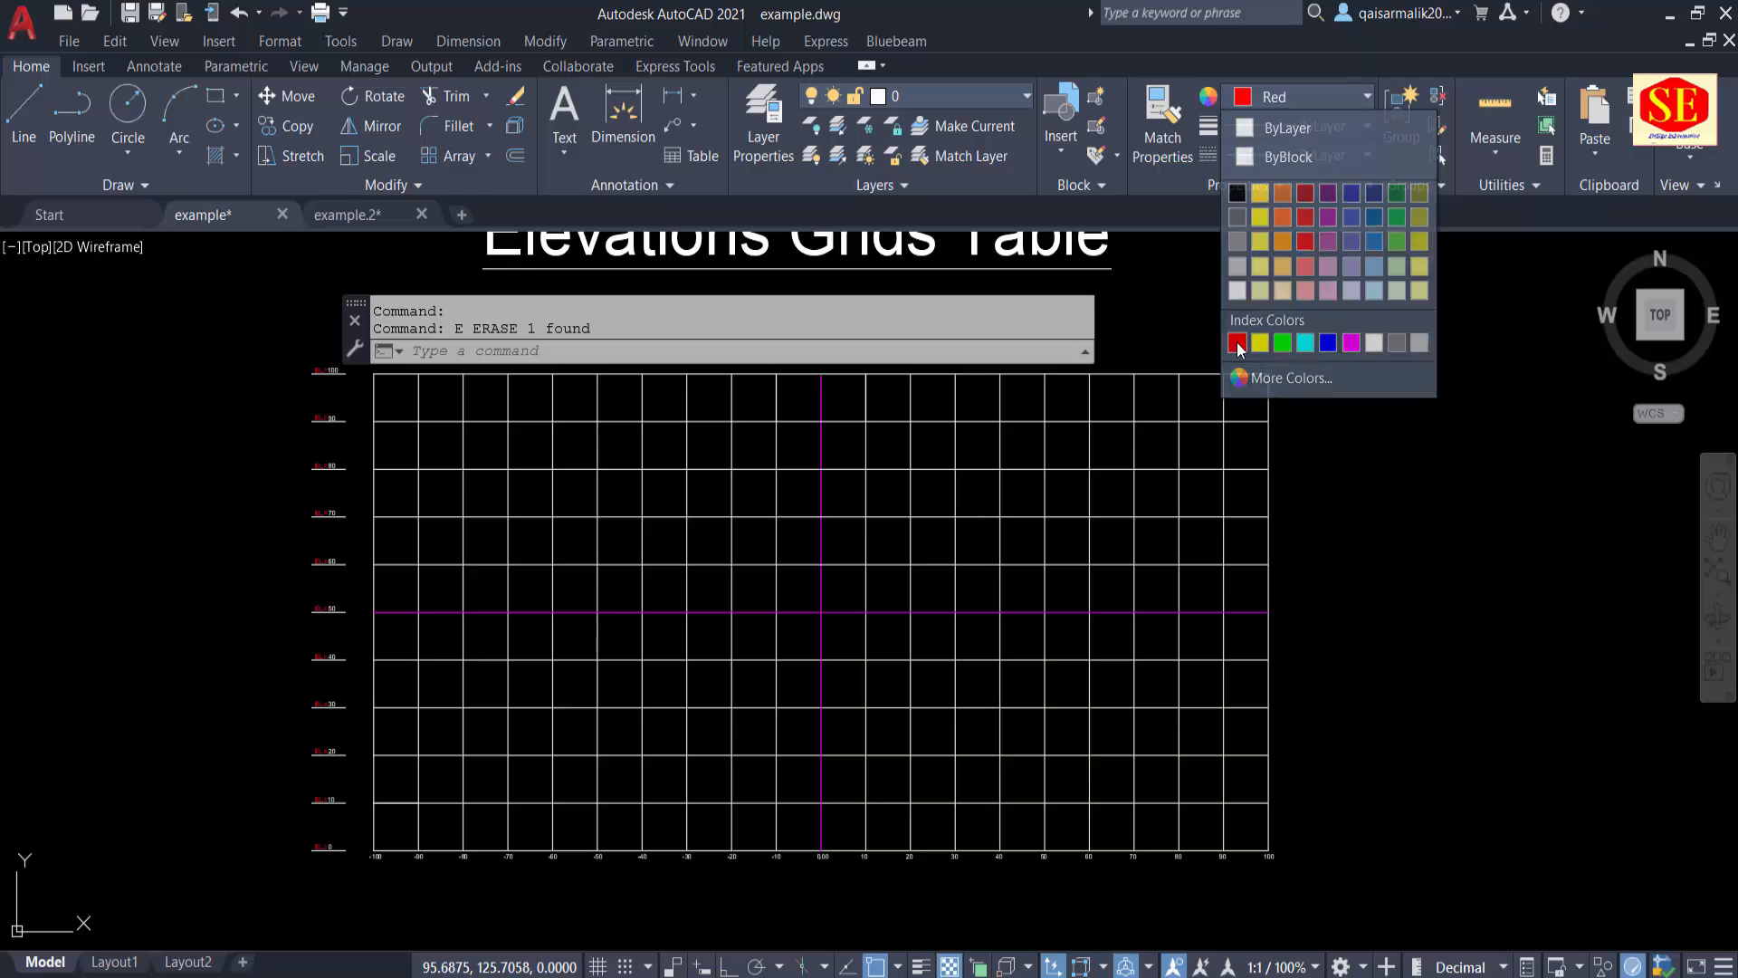
Step: Draw the profile on the grid as a polyline from the copied Excel coordinate list, ending at 100,21.35
{"action": "type", "text": "pl"}
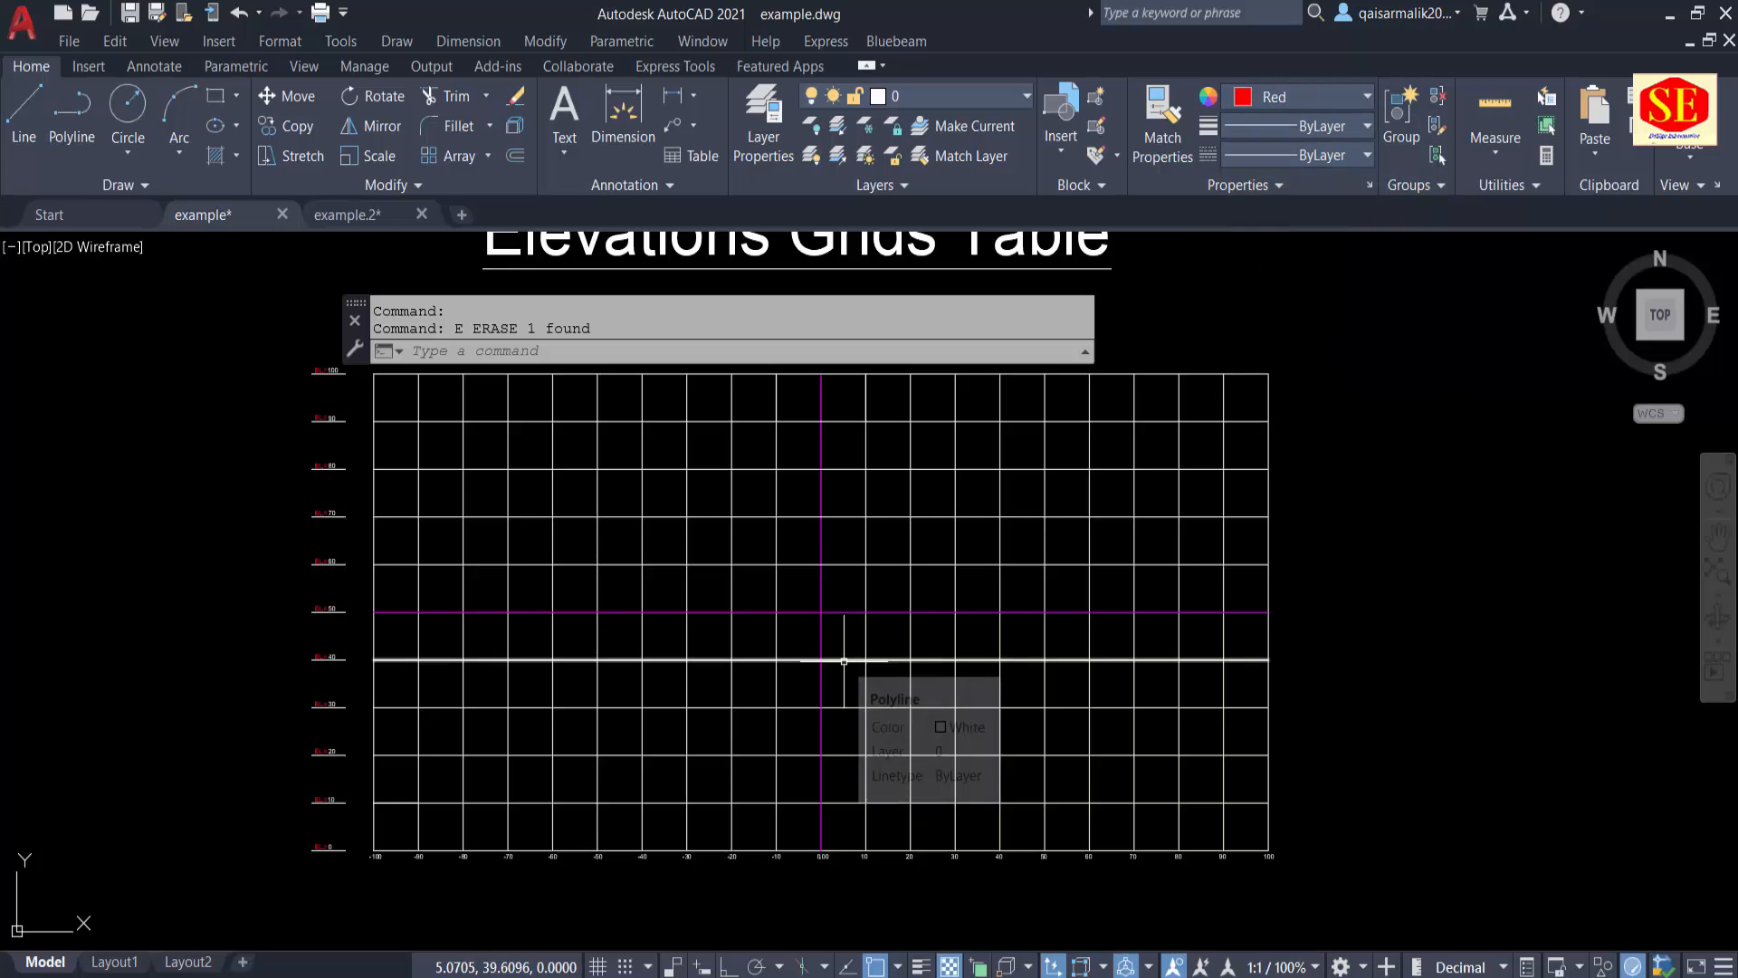
{"action": "key", "text": "Return"}
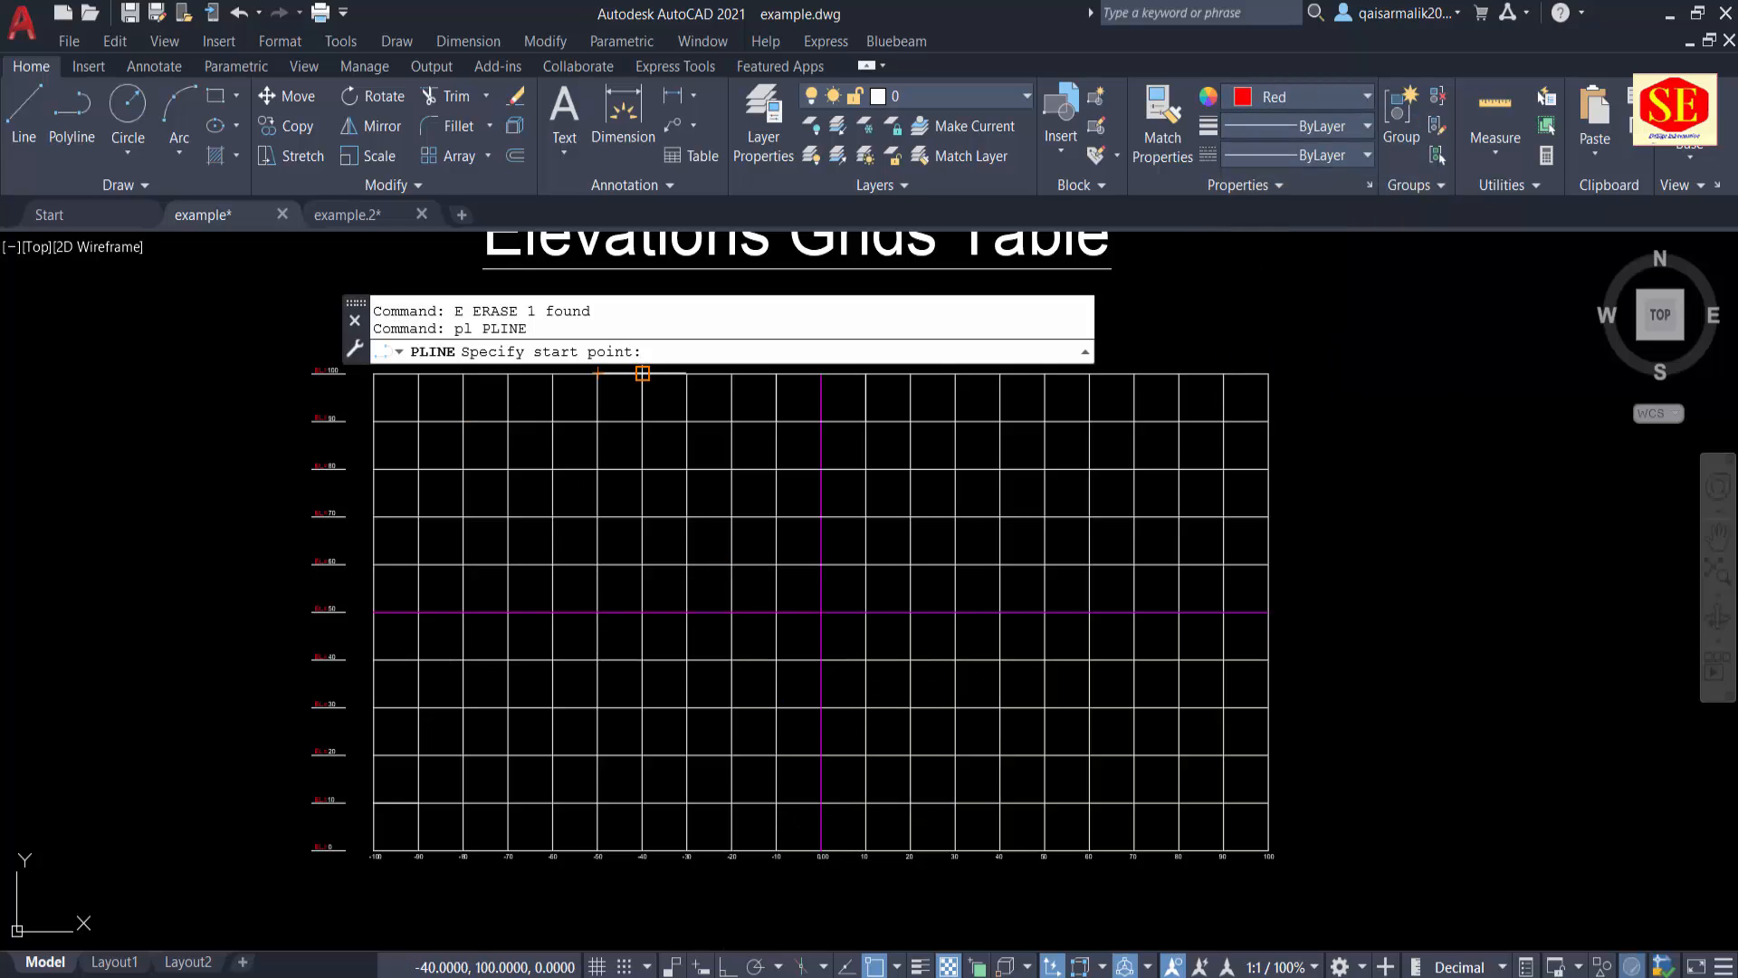
{"action": "right_click", "coordinate": [665, 353]}
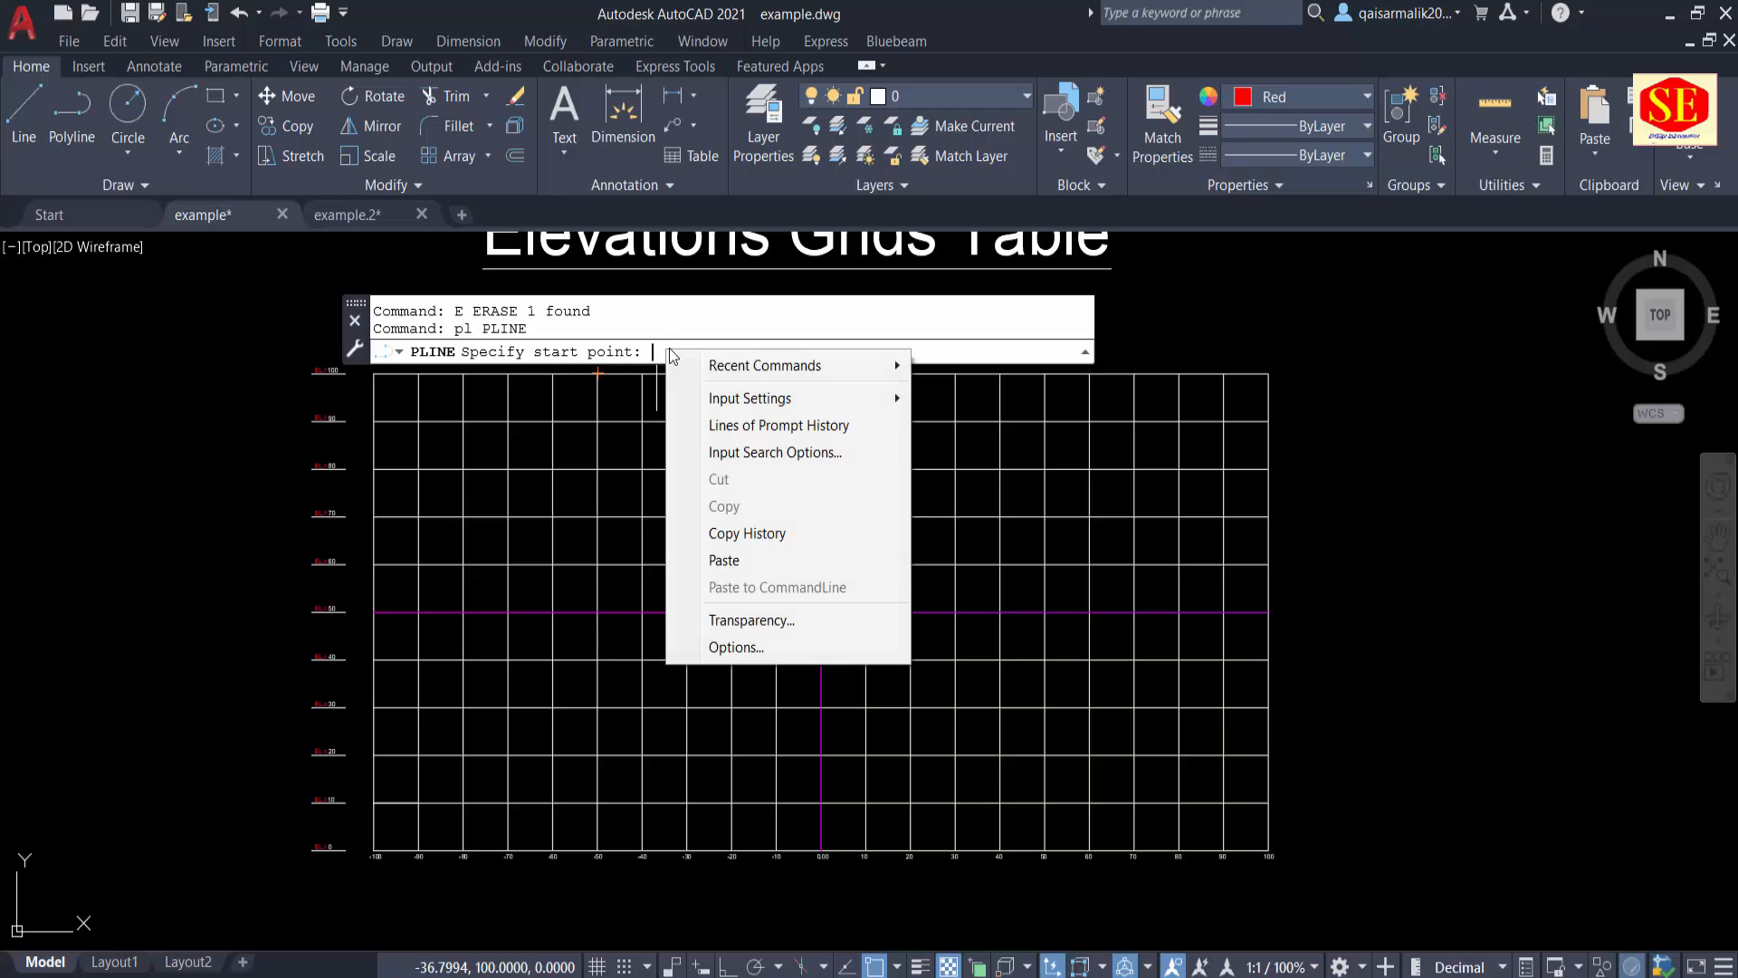
{"action": "left_click", "coordinate": [742, 561]}
{"action": "key", "text": "Escape"}
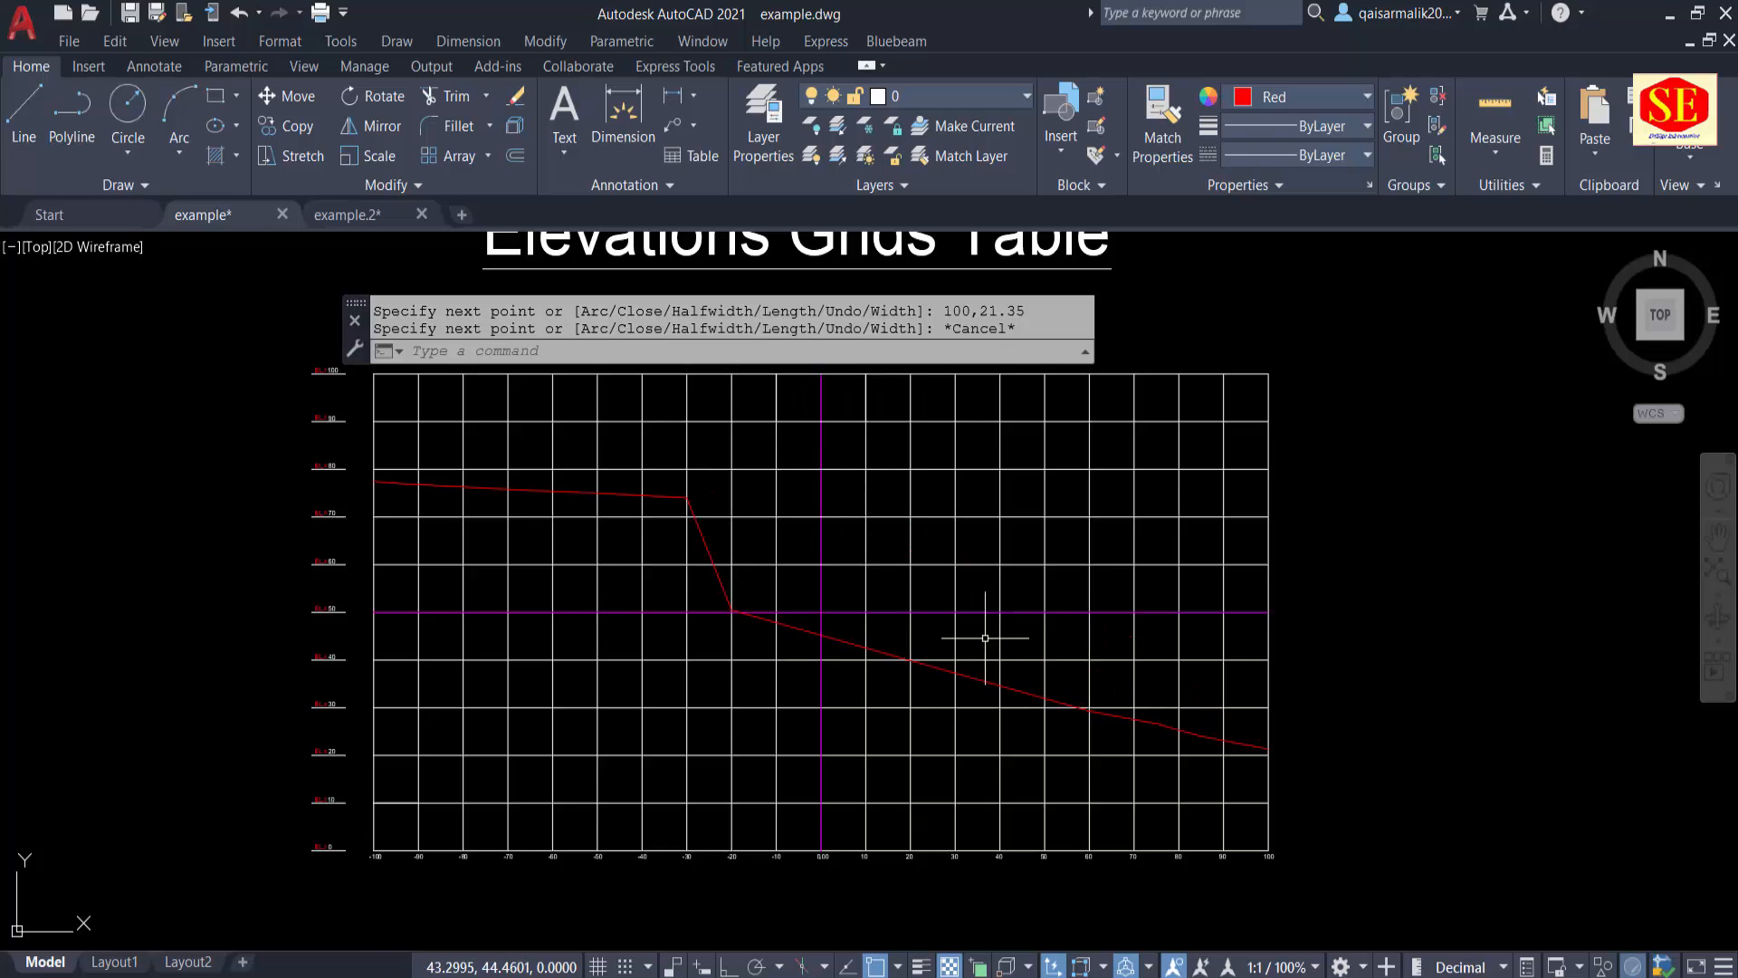
Step: Erase the red profile polyline from the elevations grid
{"action": "left_click", "coordinate": [665, 496]}
{"action": "middle_click_drag", "start_coordinate": [519, 548], "coordinate": [597, 607]}
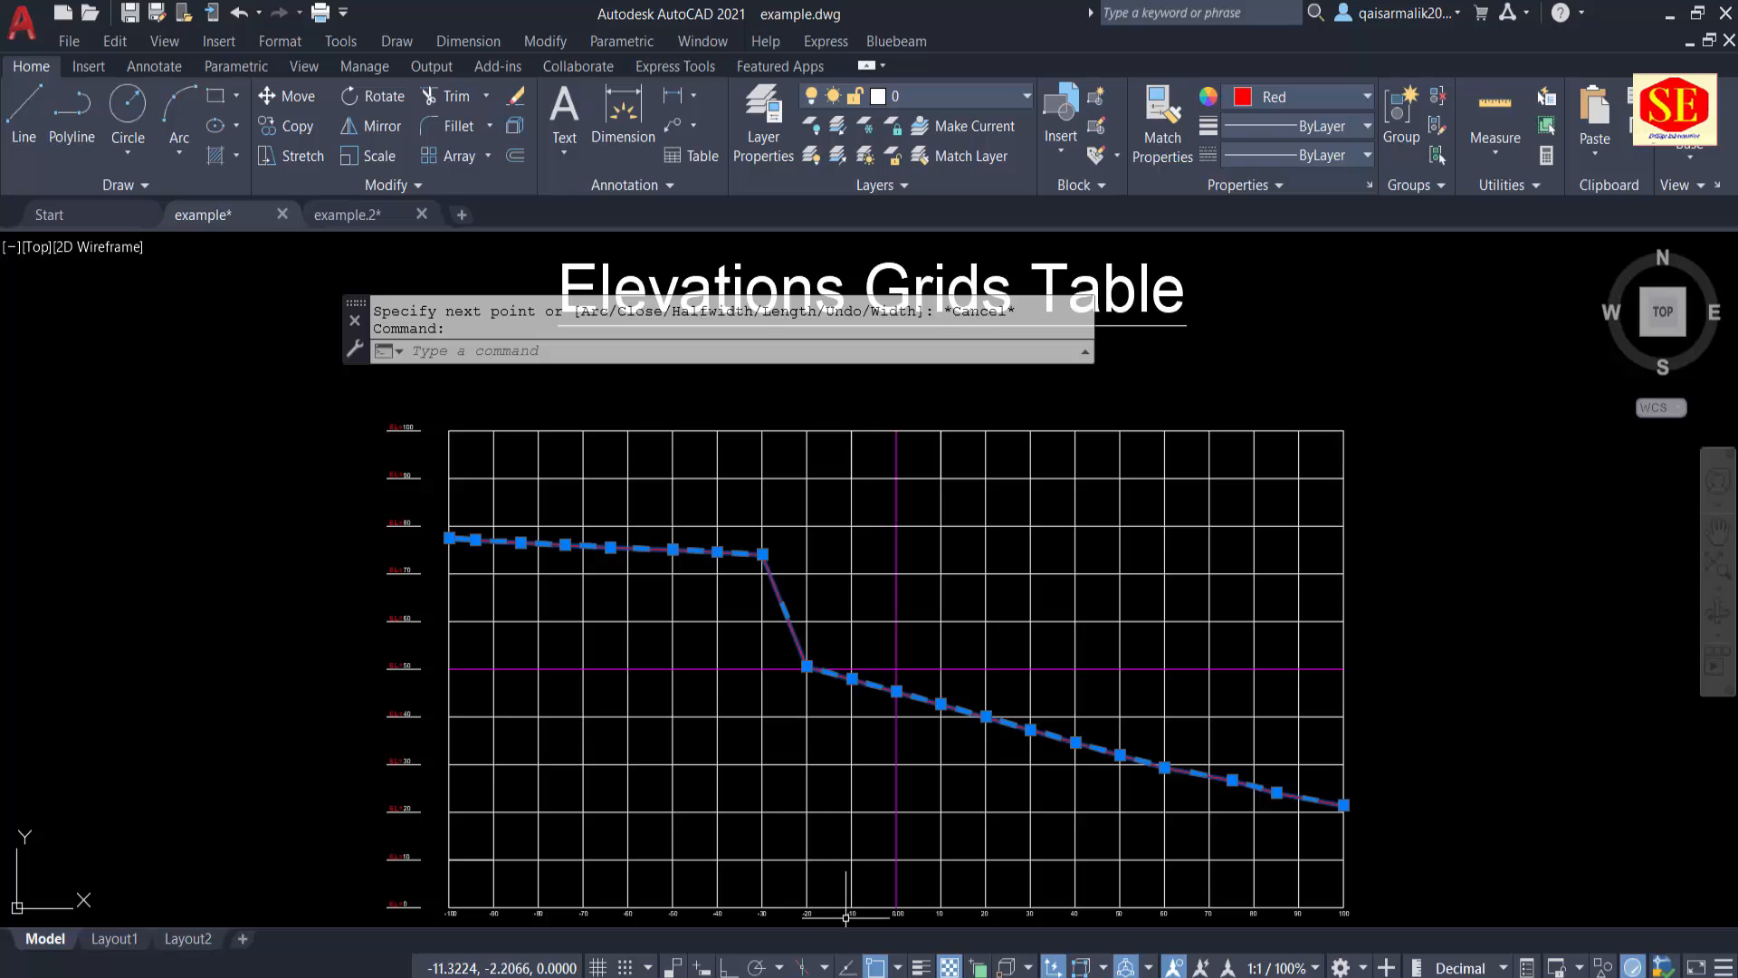
{"action": "left_click", "coordinate": [875, 976]}
{"action": "left_click", "coordinate": [869, 976]}
{"action": "scroll", "coordinate": [992, 770], "scroll_direction": "up", "scroll_amount": 2}
{"action": "middle_click_drag", "start_coordinate": [544, 634], "coordinate": [900, 796]}
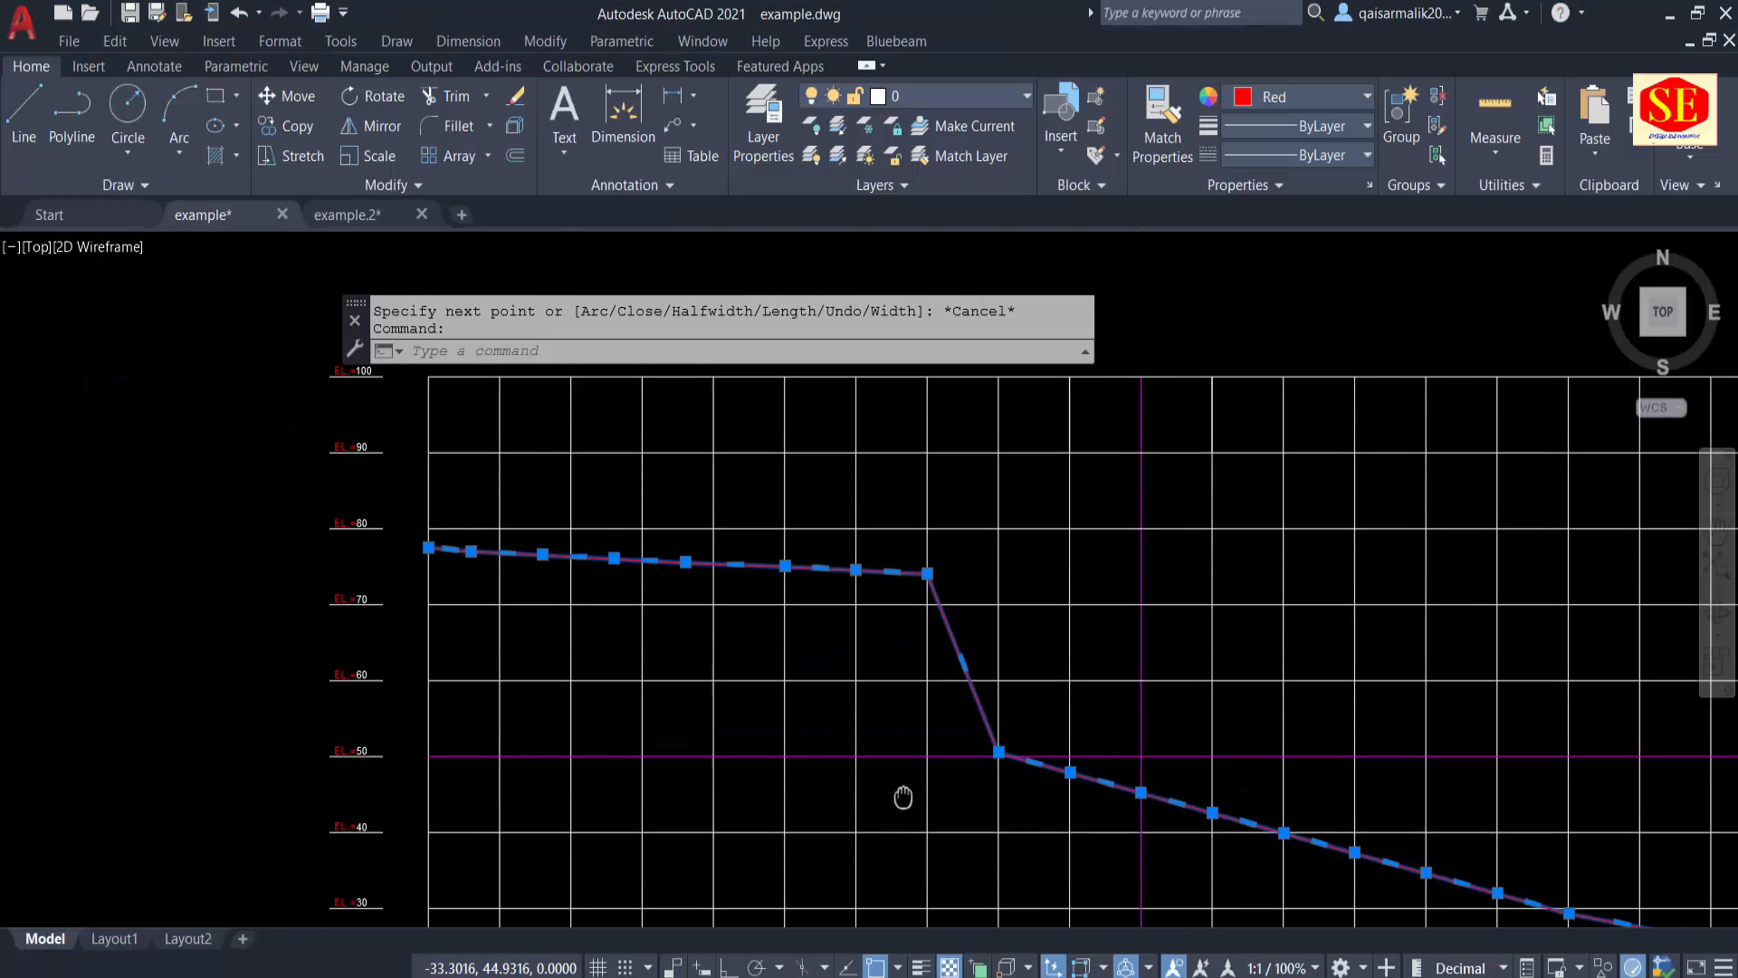
{"action": "middle_click_drag", "start_coordinate": [824, 679], "coordinate": [657, 546]}
{"action": "type", "text": "e"}
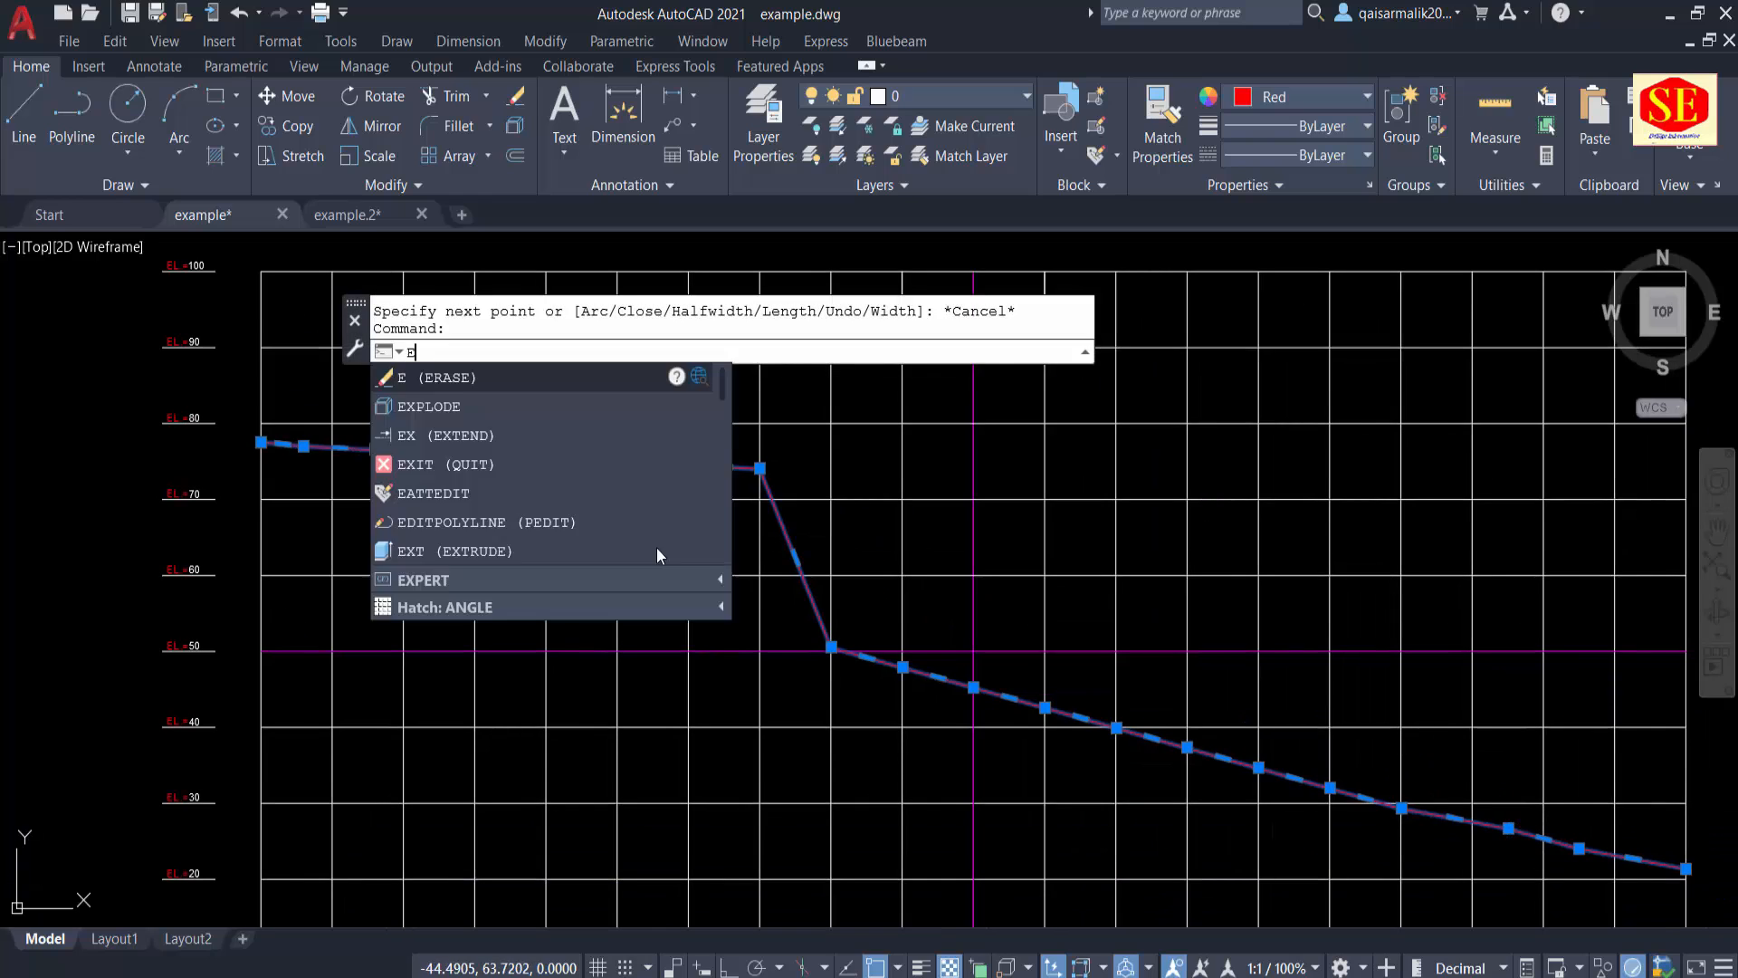
{"action": "key", "text": "Escape"}
{"action": "left_click", "coordinate": [654, 462]}
{"action": "type", "text": "e"}
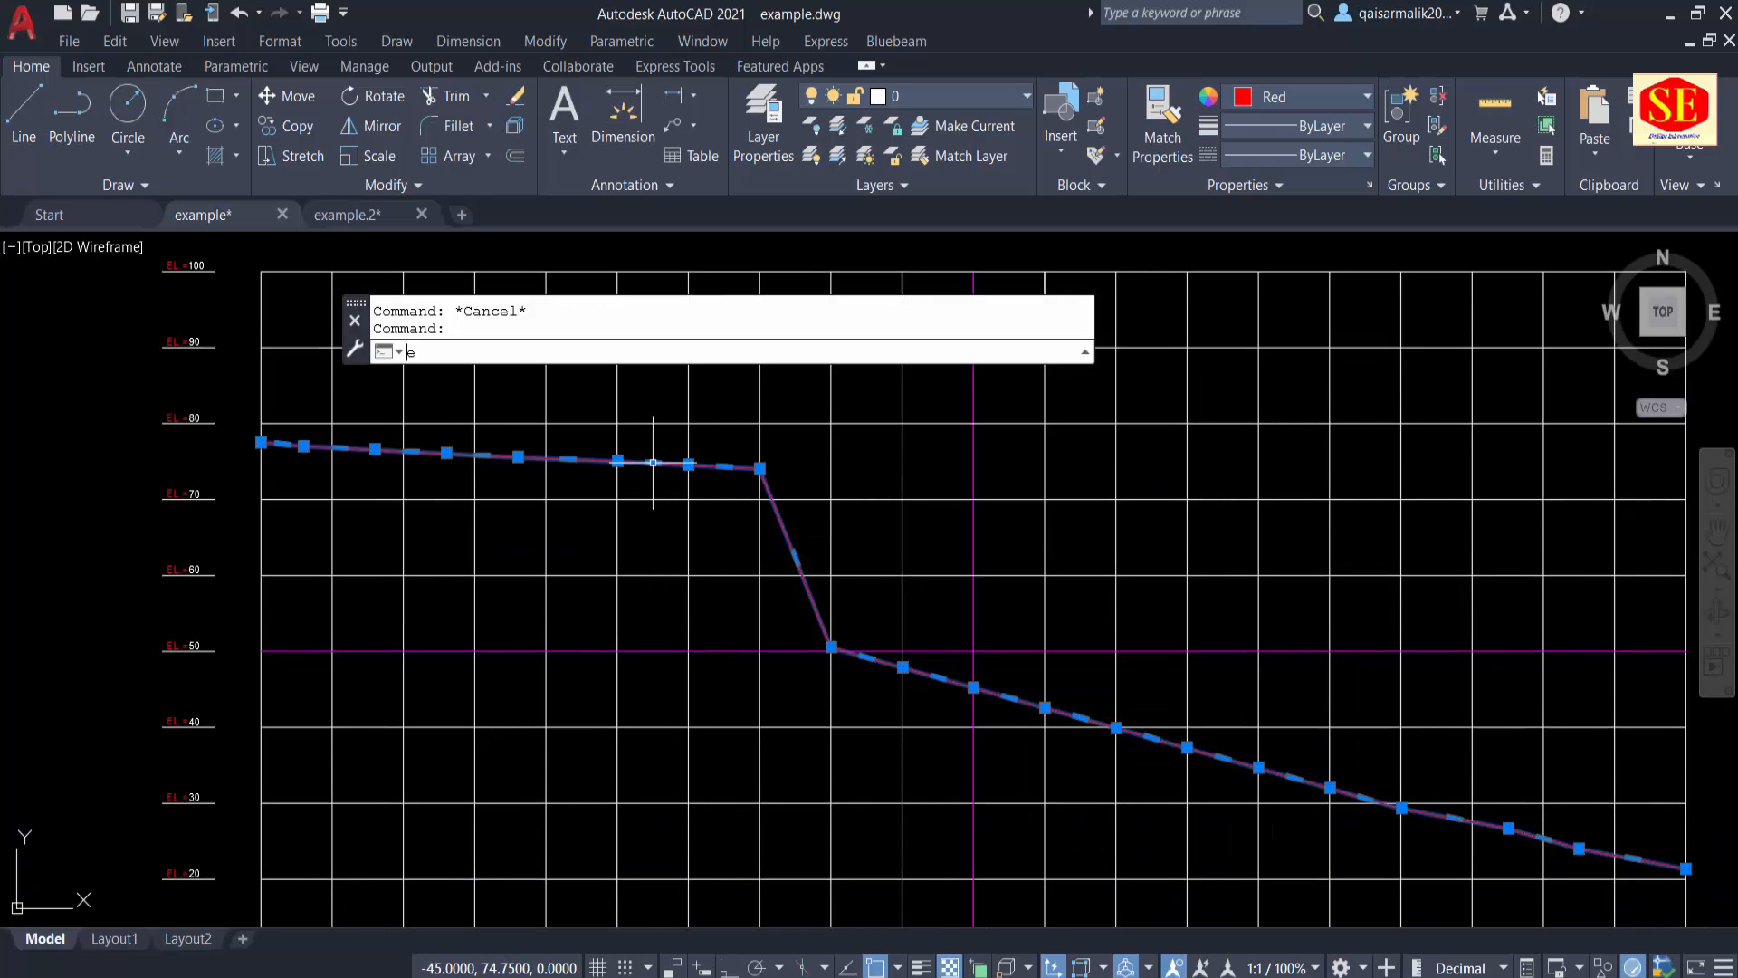
{"action": "key", "text": "Return"}
{"action": "middle_click_drag", "start_coordinate": [596, 549], "coordinate": [966, 660]}
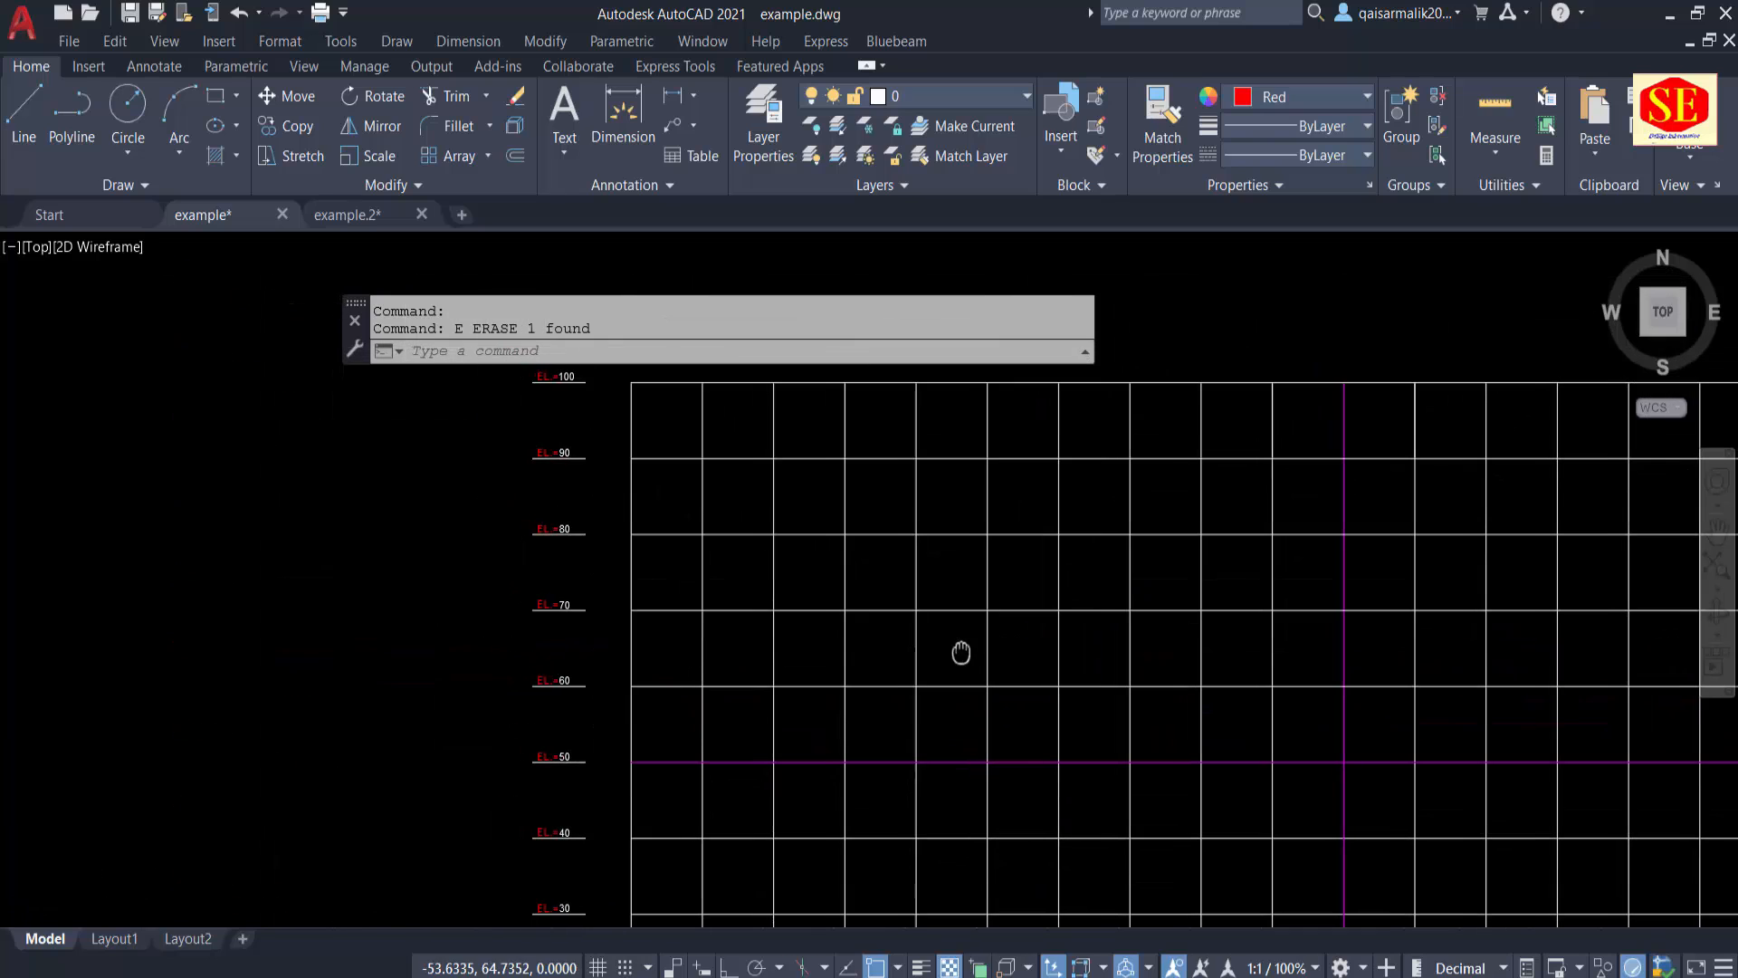
{"action": "key", "text": "Escape"}
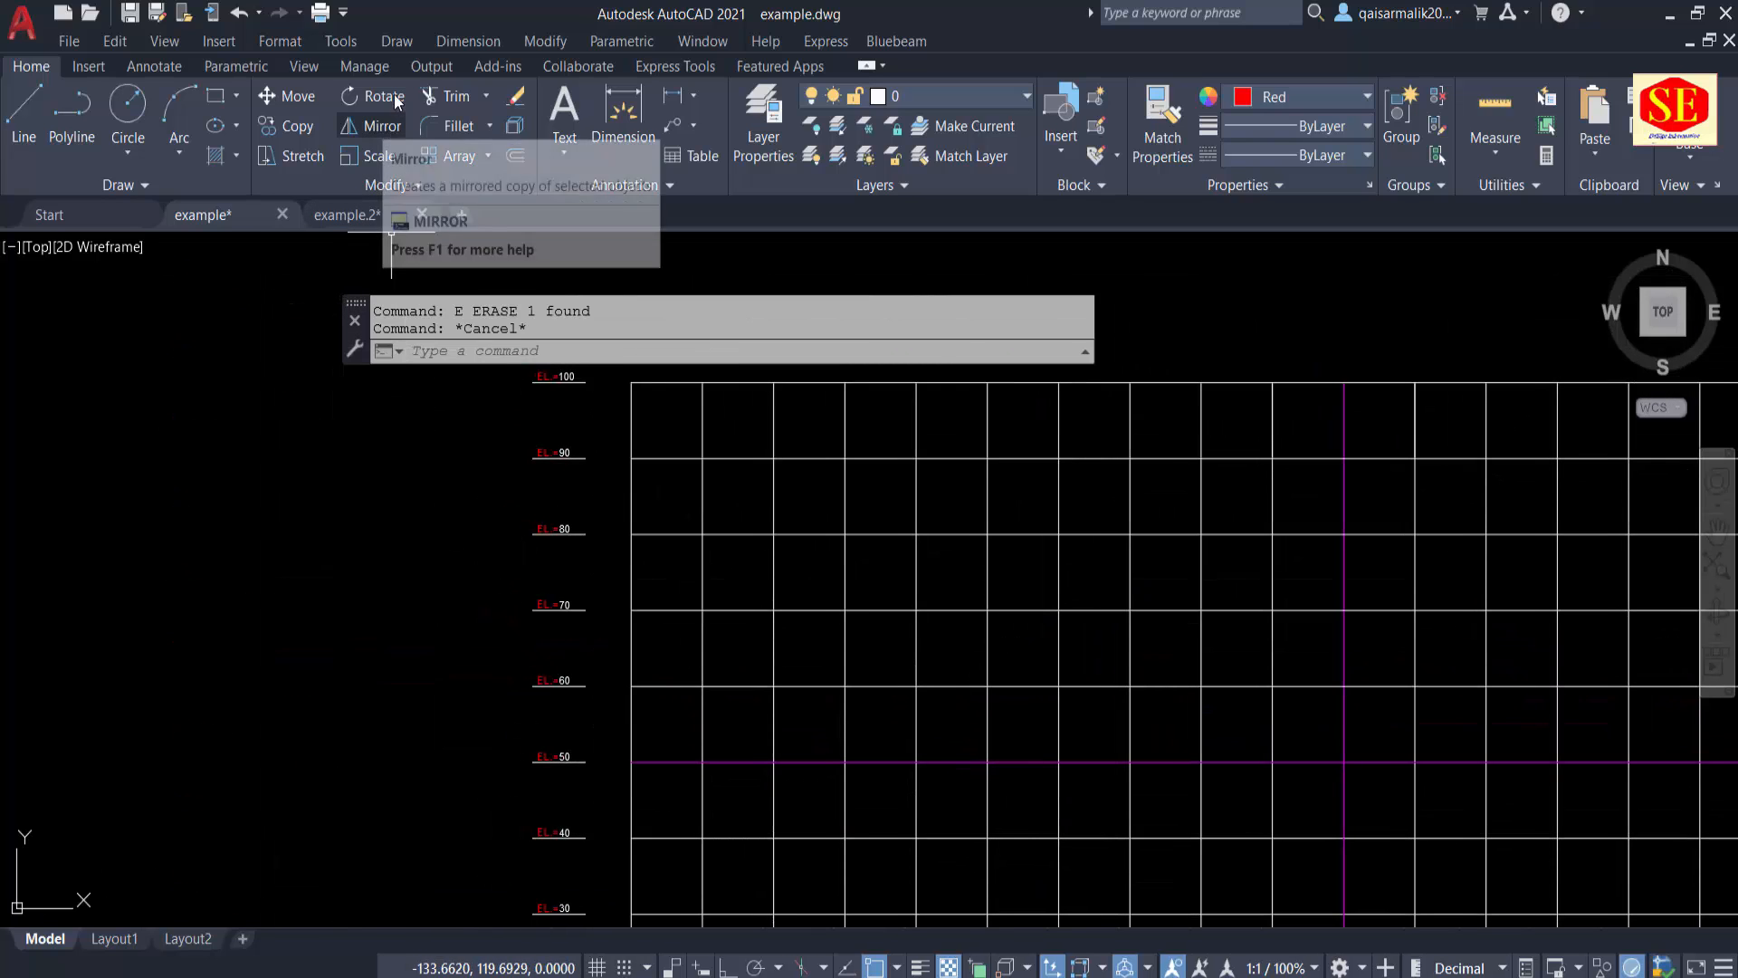
Step: Plot multiple points on the elevations grid from the copied Excel coordinate list
{"action": "left_click", "coordinate": [399, 41]}
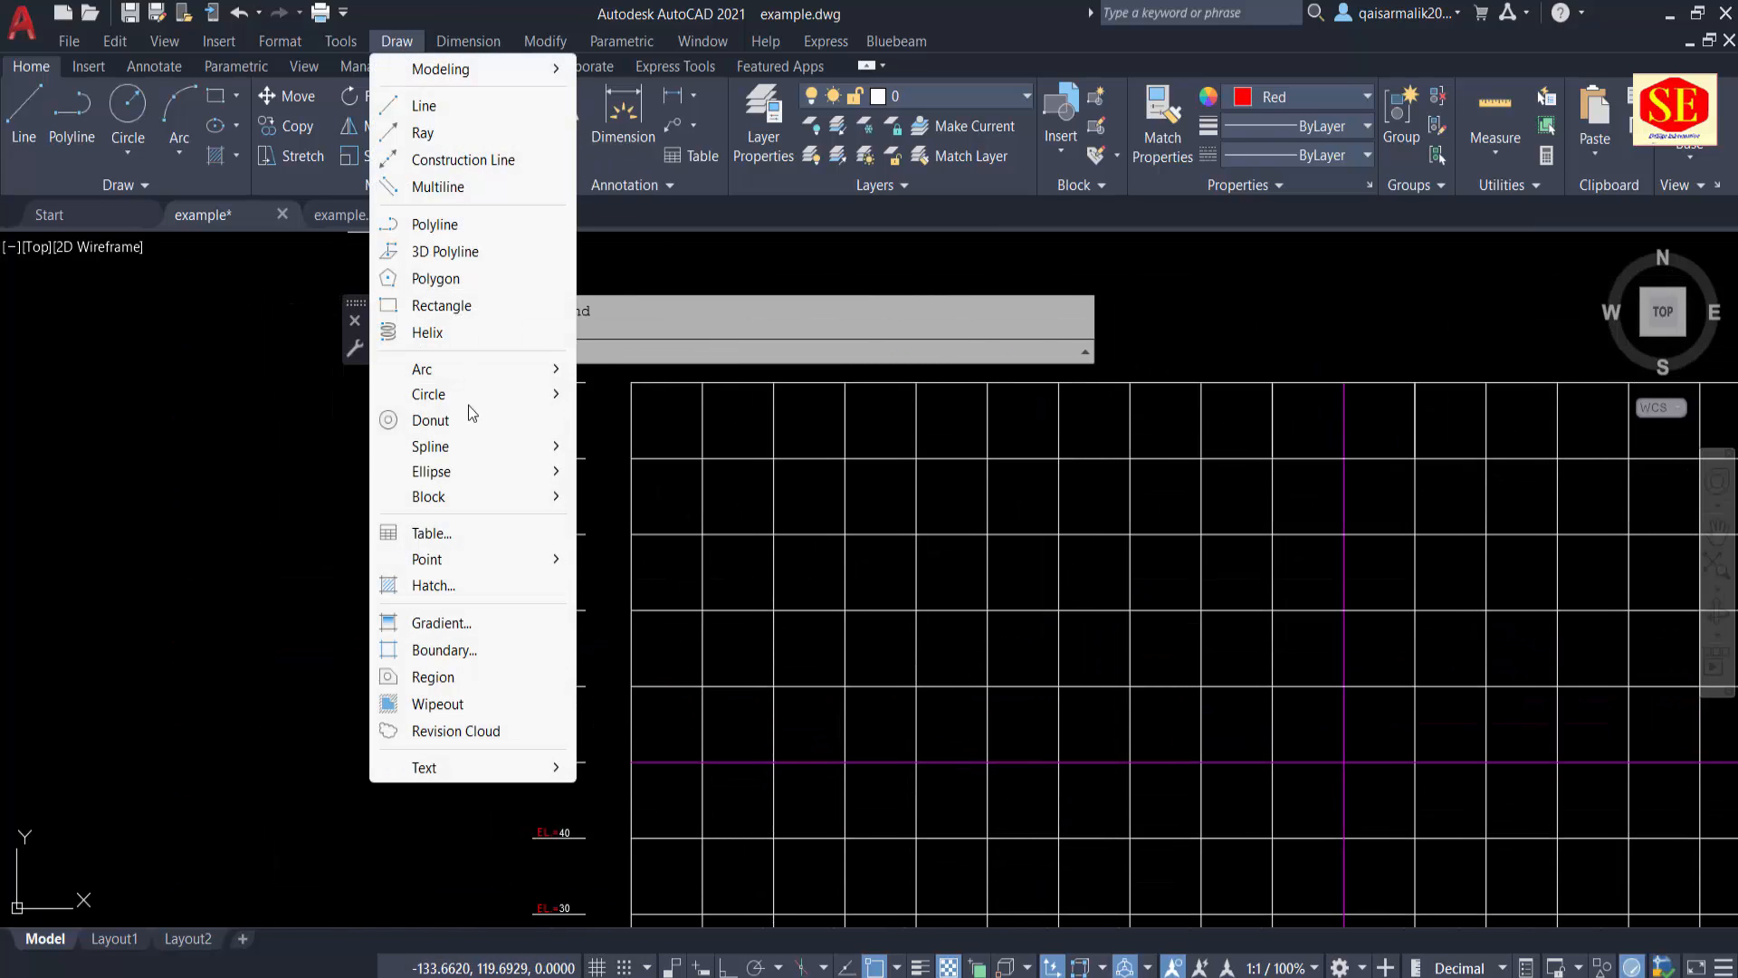
{"action": "mouse_move", "coordinate": [463, 566]}
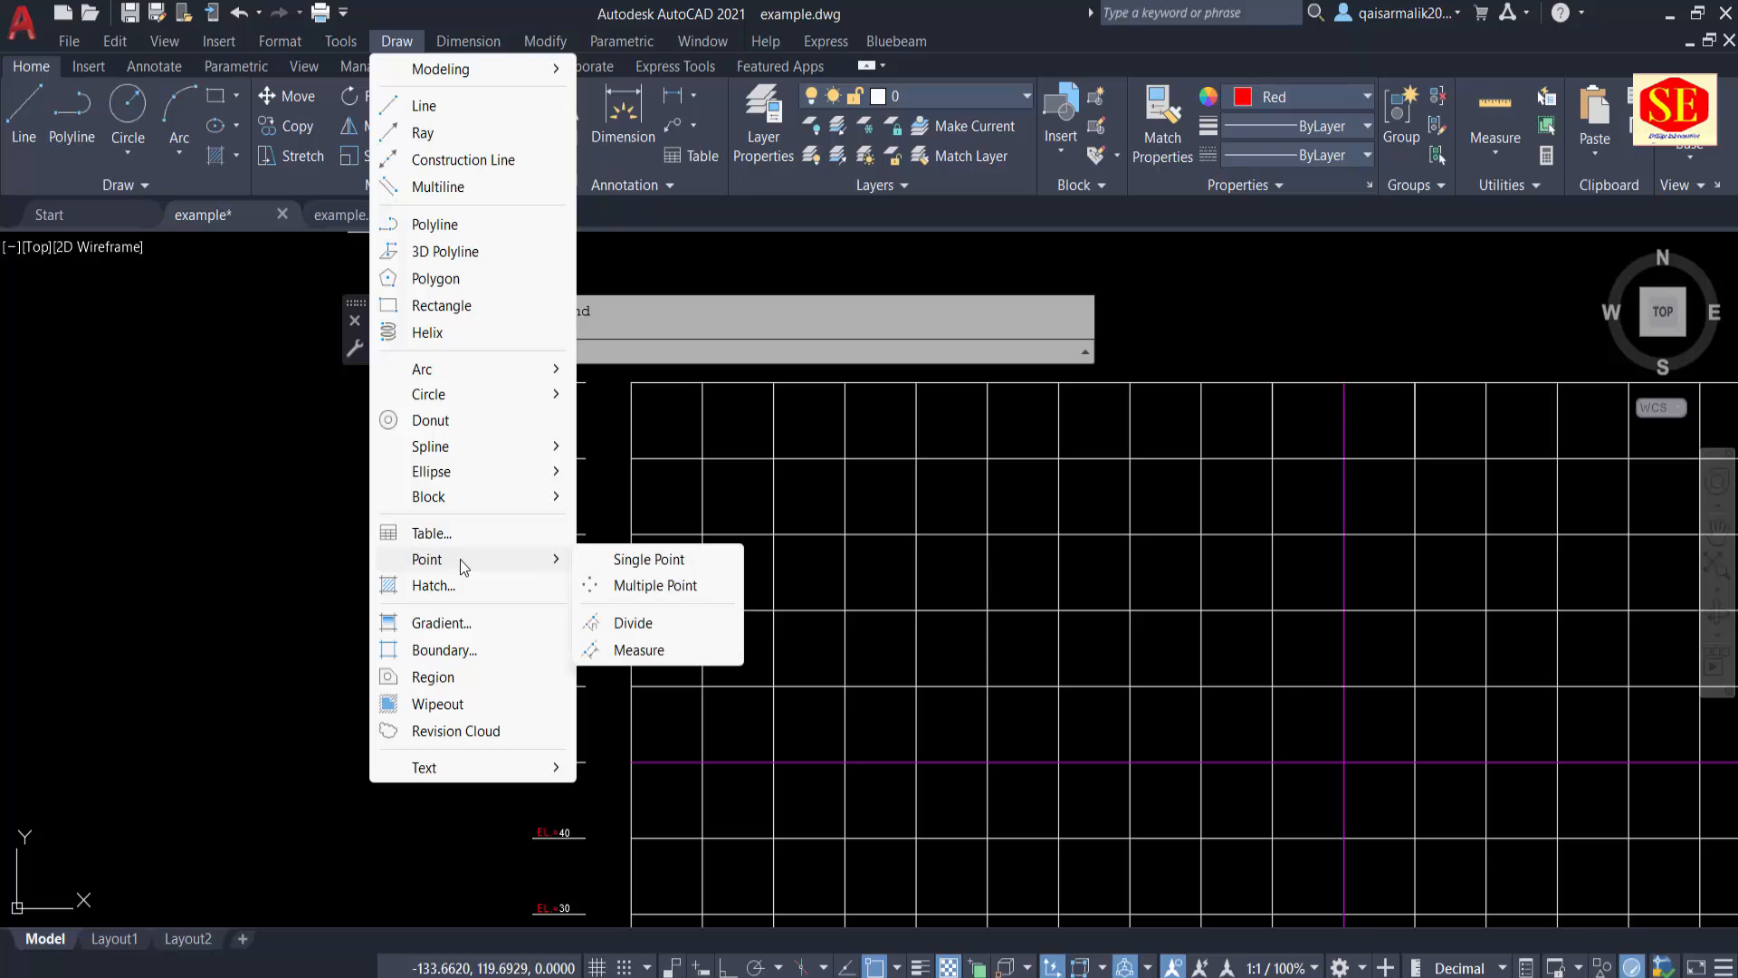
{"action": "left_click", "coordinate": [634, 586]}
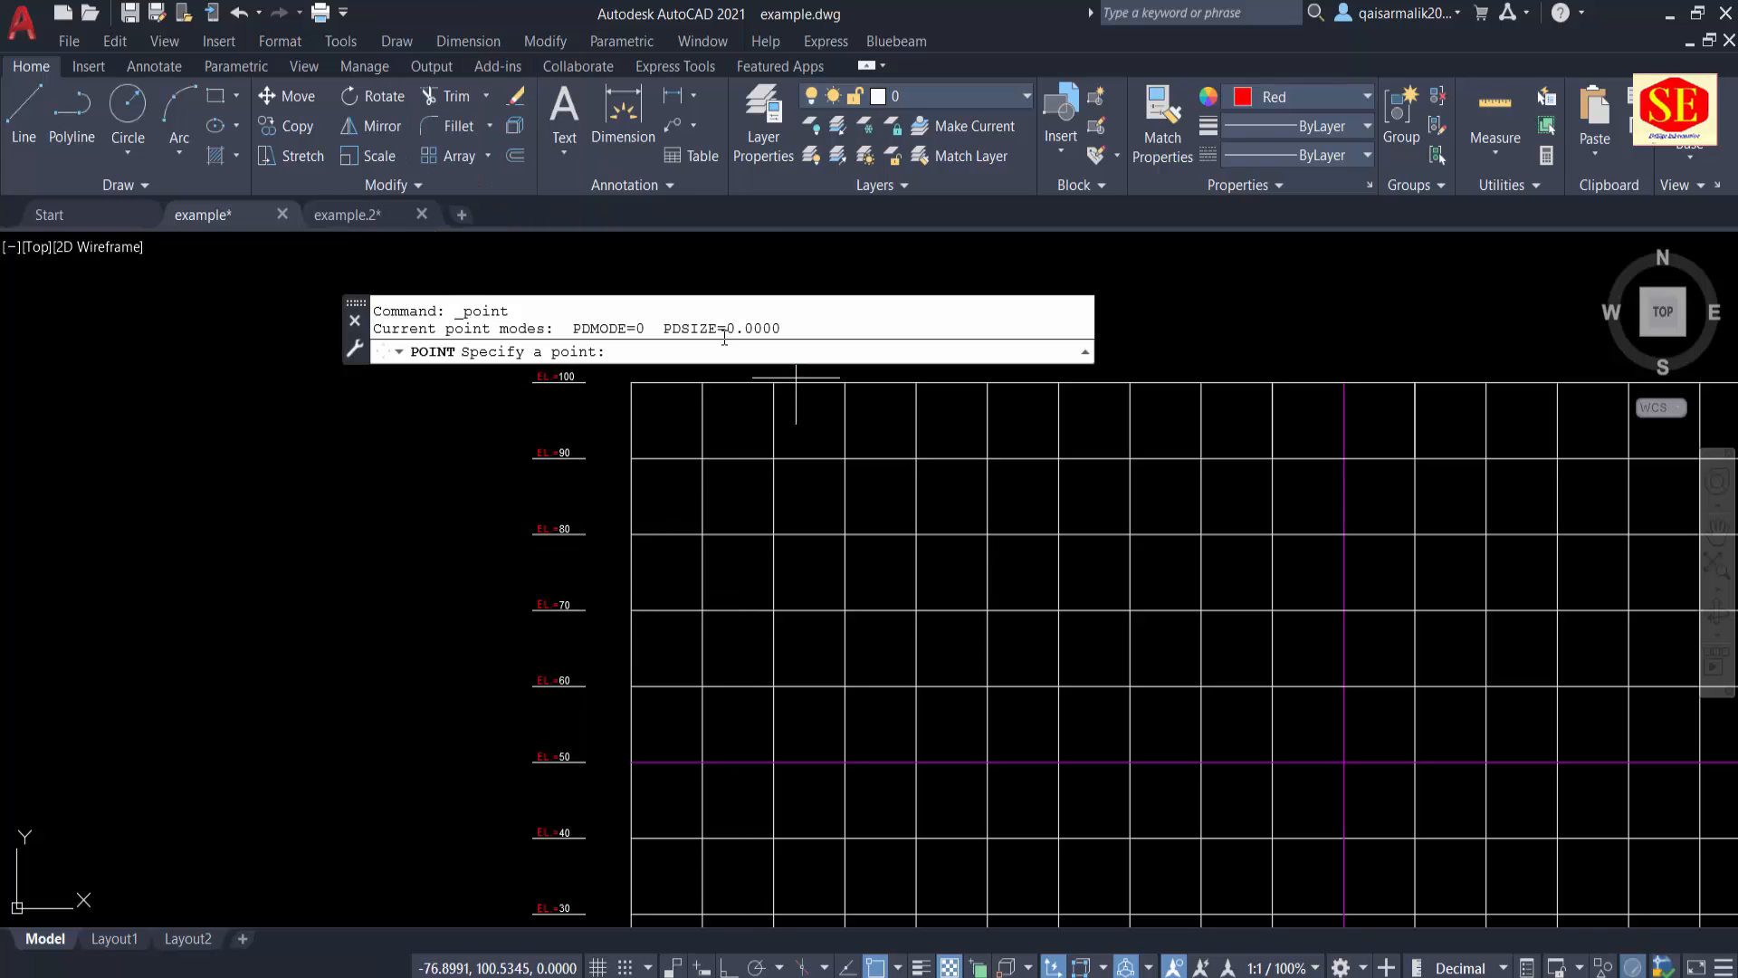
{"action": "right_click", "coordinate": [645, 347]}
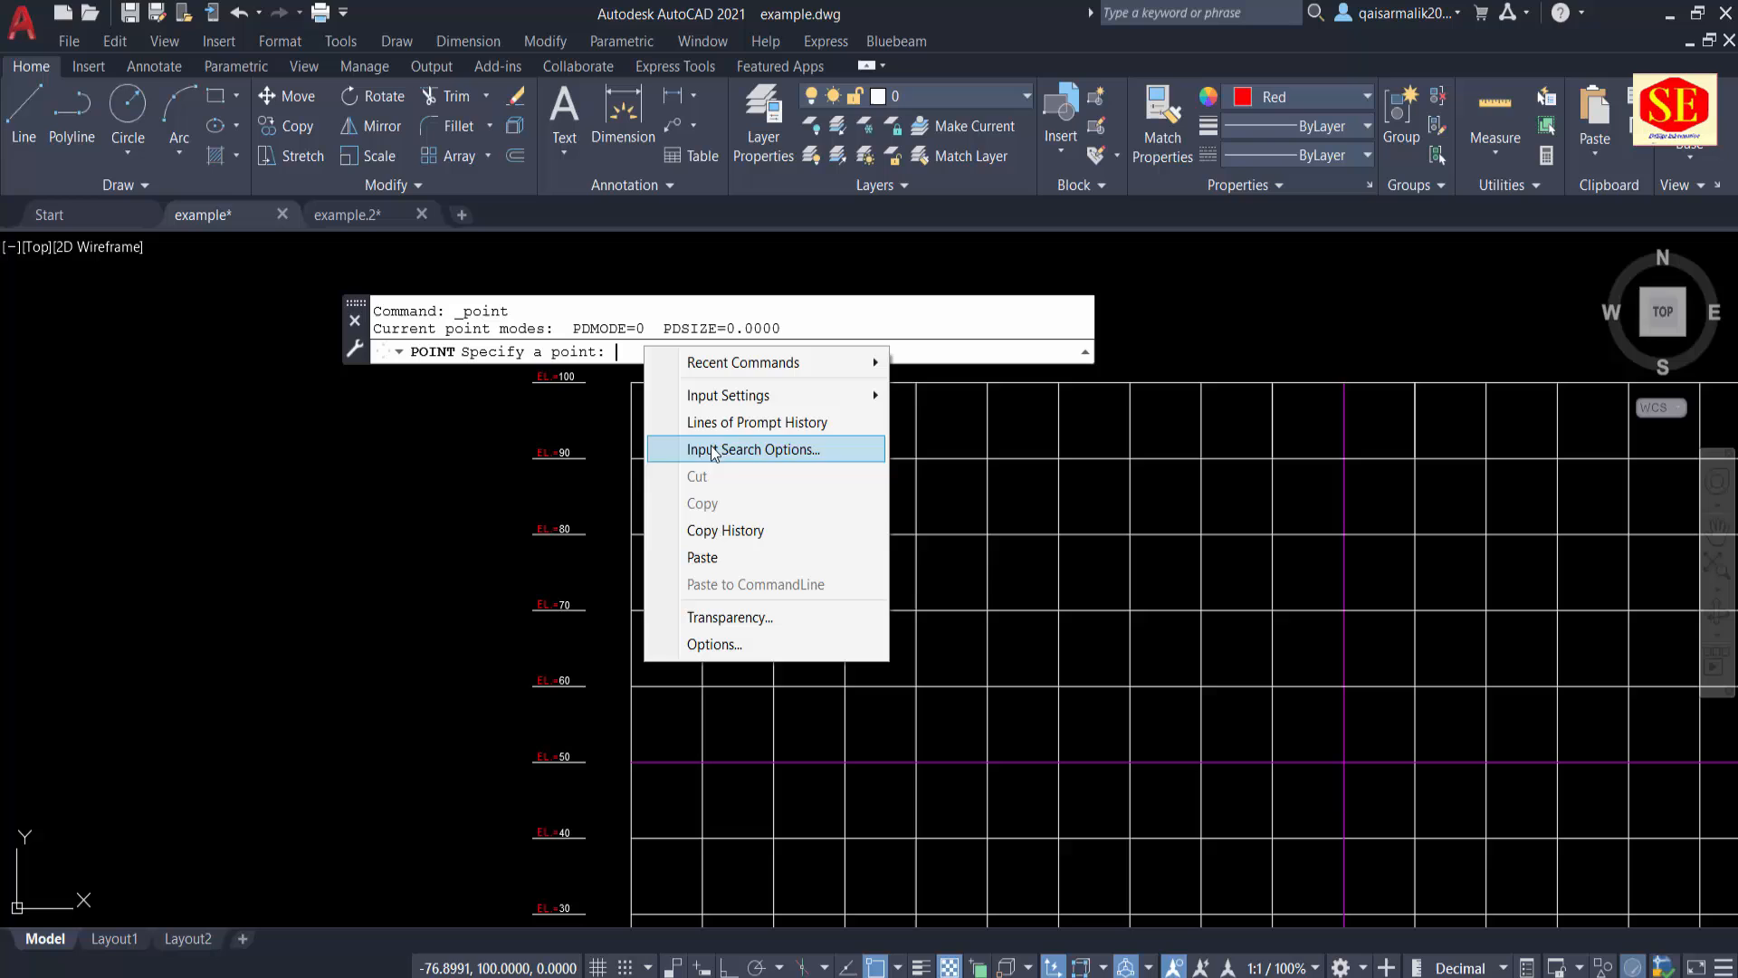
{"action": "left_click", "coordinate": [709, 555]}
{"action": "middle_click_drag", "start_coordinate": [955, 557], "coordinate": [563, 453]}
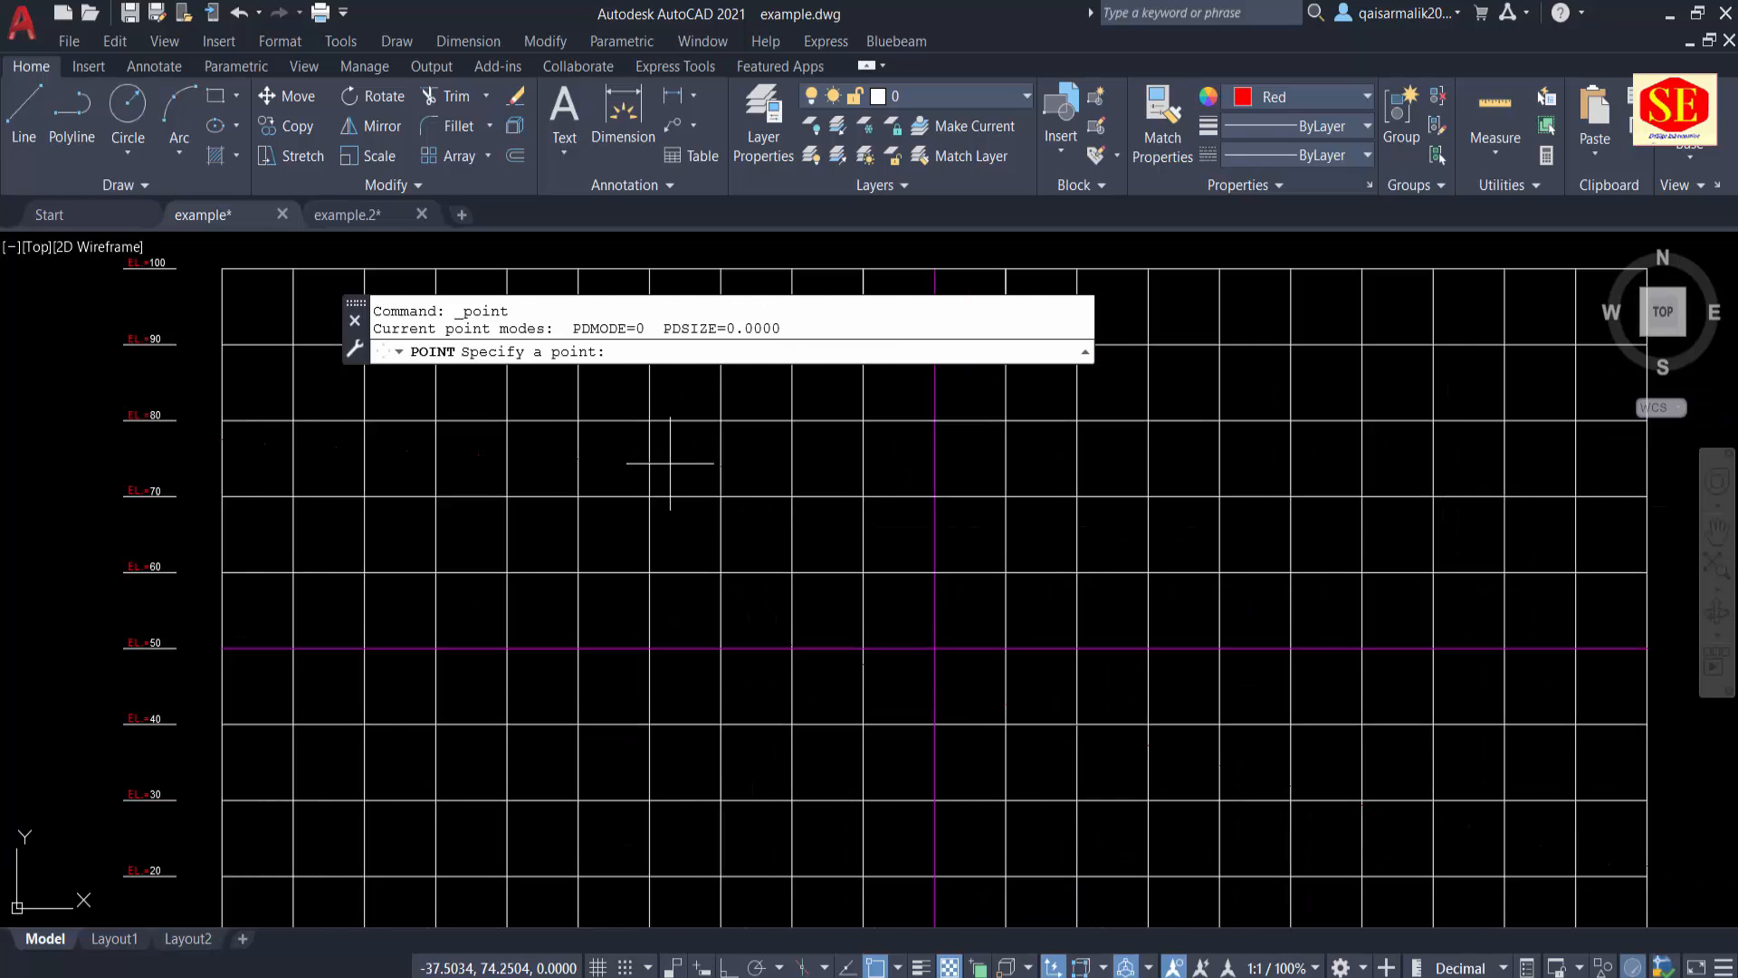
{"action": "scroll", "coordinate": [679, 458], "scroll_direction": "down", "scroll_amount": 2}
{"action": "key", "text": "Escape"}
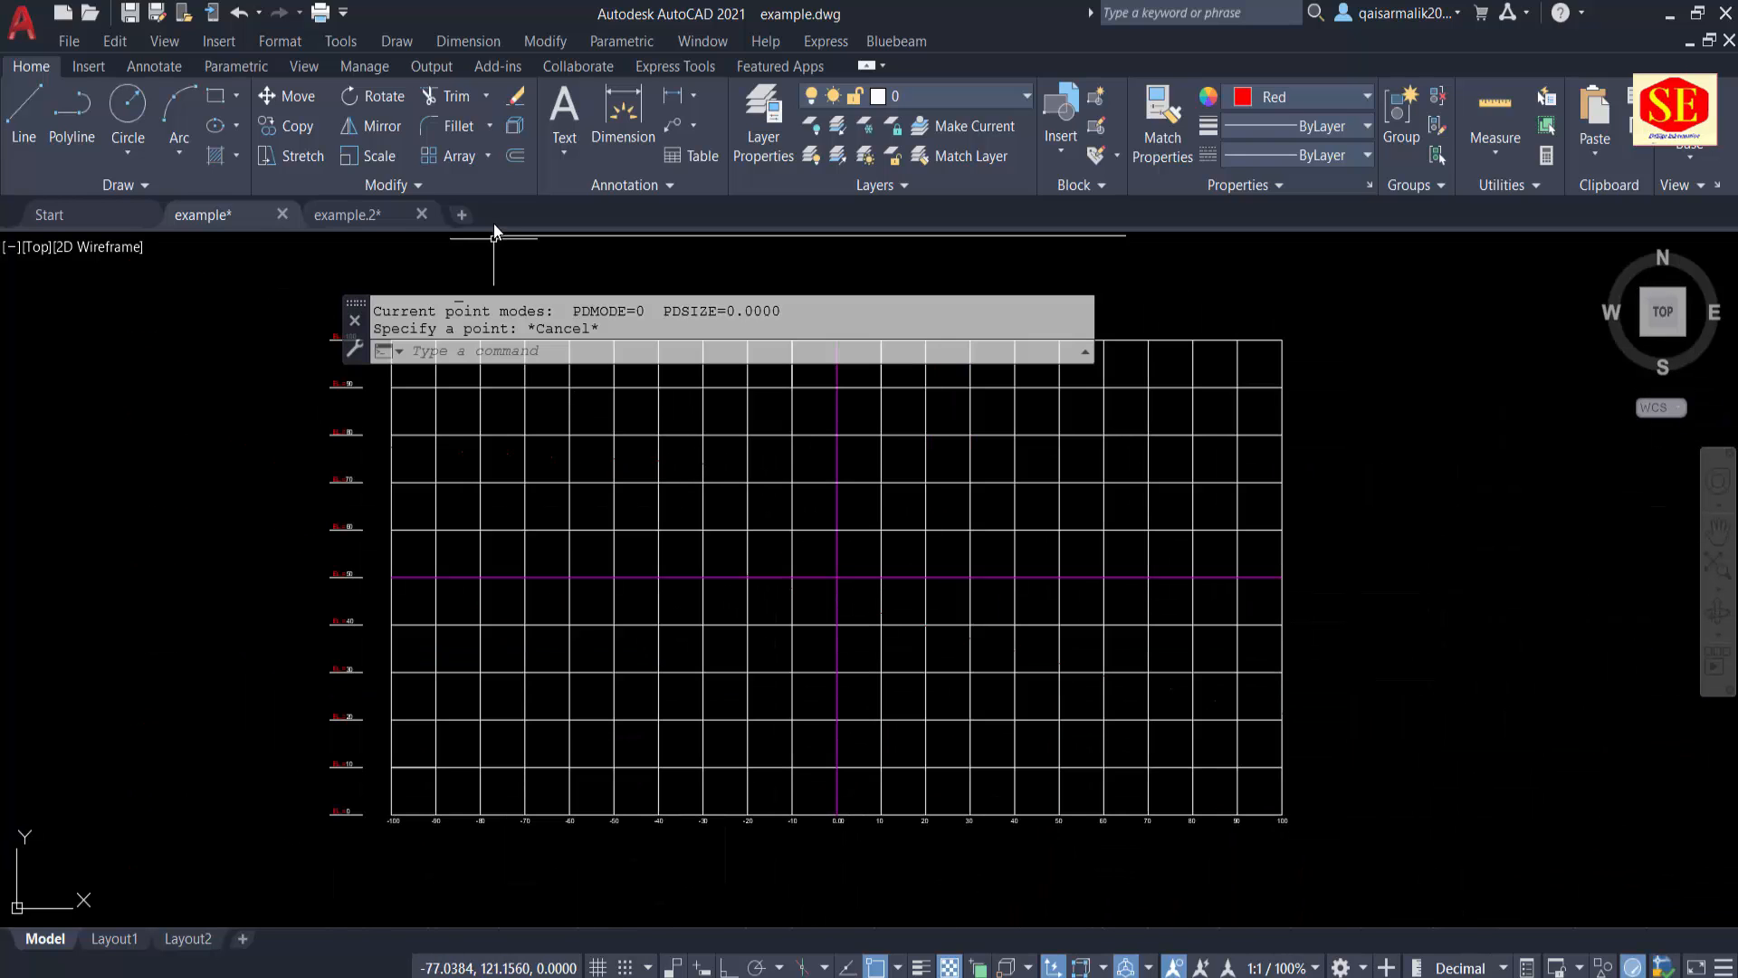
Step: Set the point style to the plus-shaped cross, keeping its size relative to the screen
{"action": "left_click", "coordinate": [274, 41]}
{"action": "left_click", "coordinate": [343, 422]}
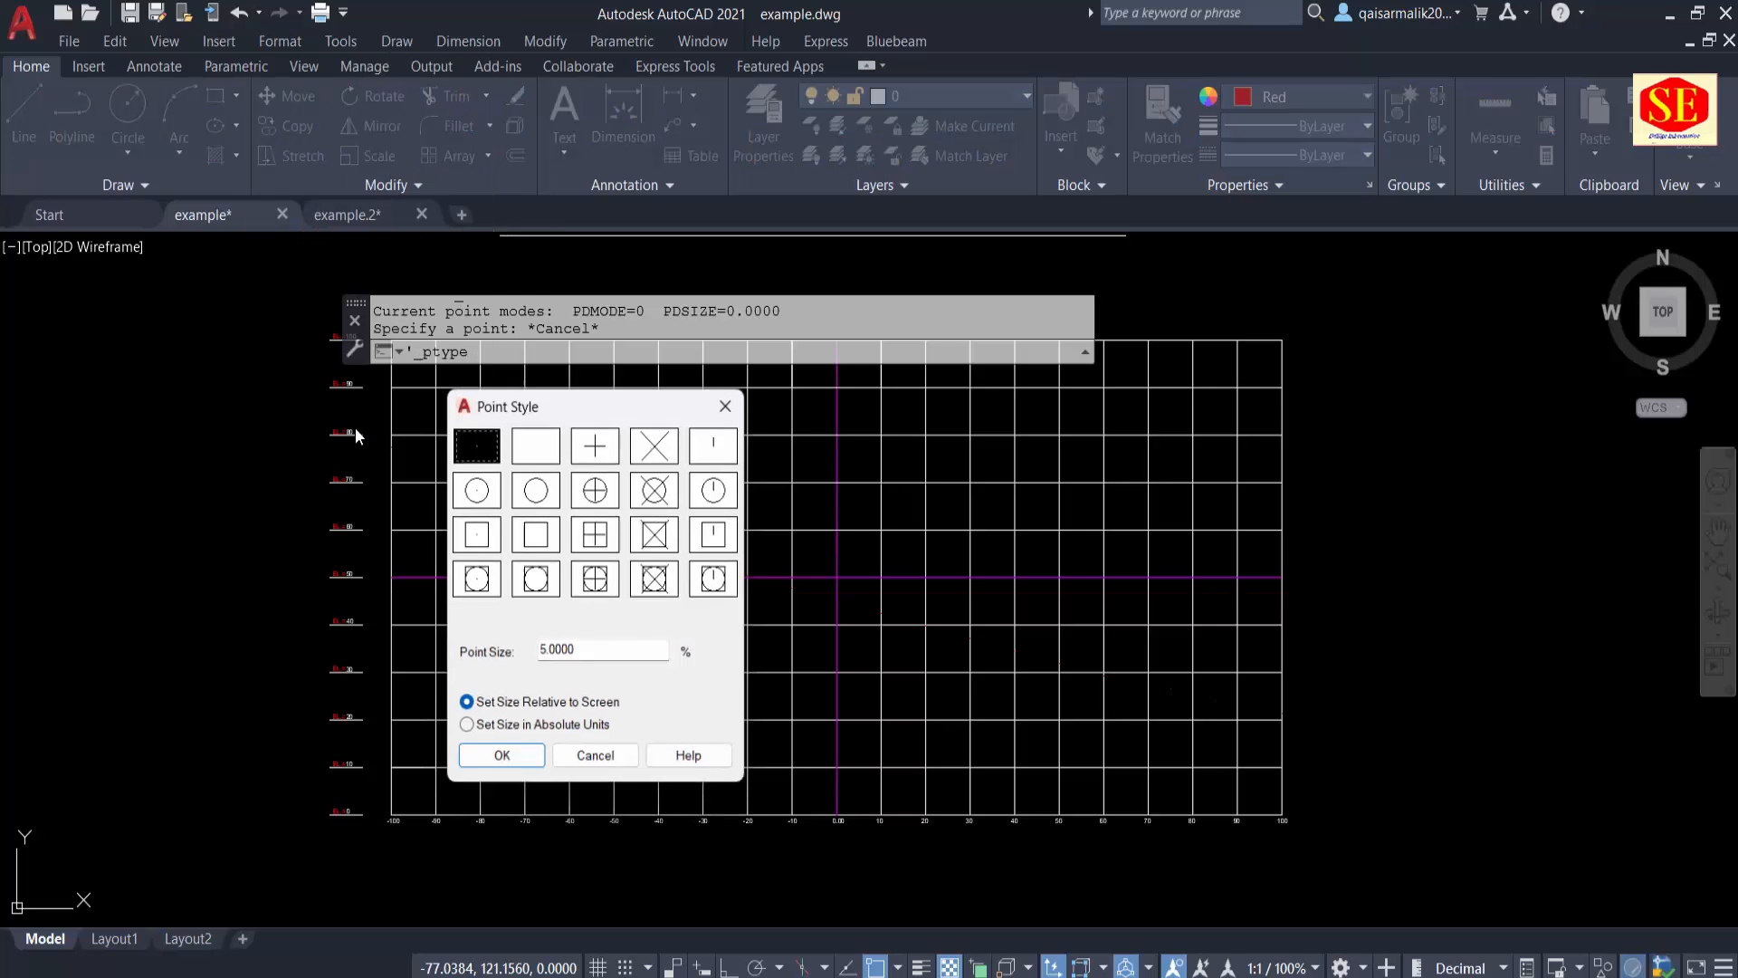
{"action": "left_click", "coordinate": [612, 447]}
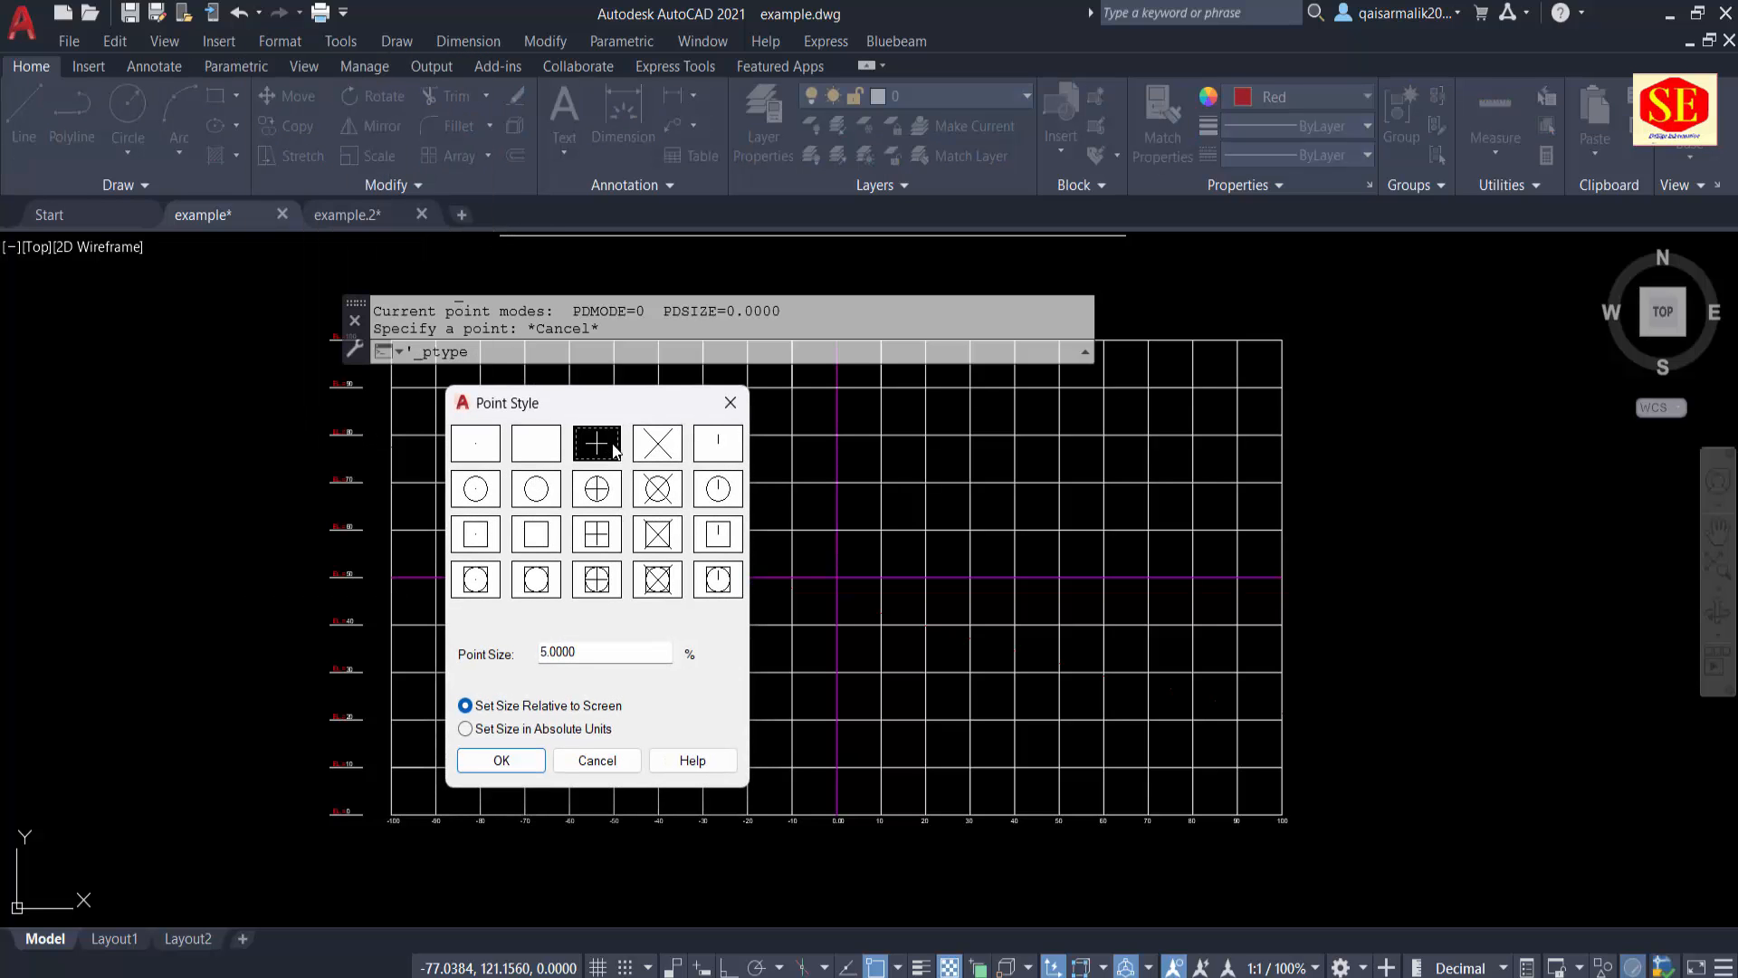
{"action": "left_click", "coordinate": [502, 760]}
{"action": "scroll", "coordinate": [827, 601], "scroll_direction": "up", "scroll_amount": 3}
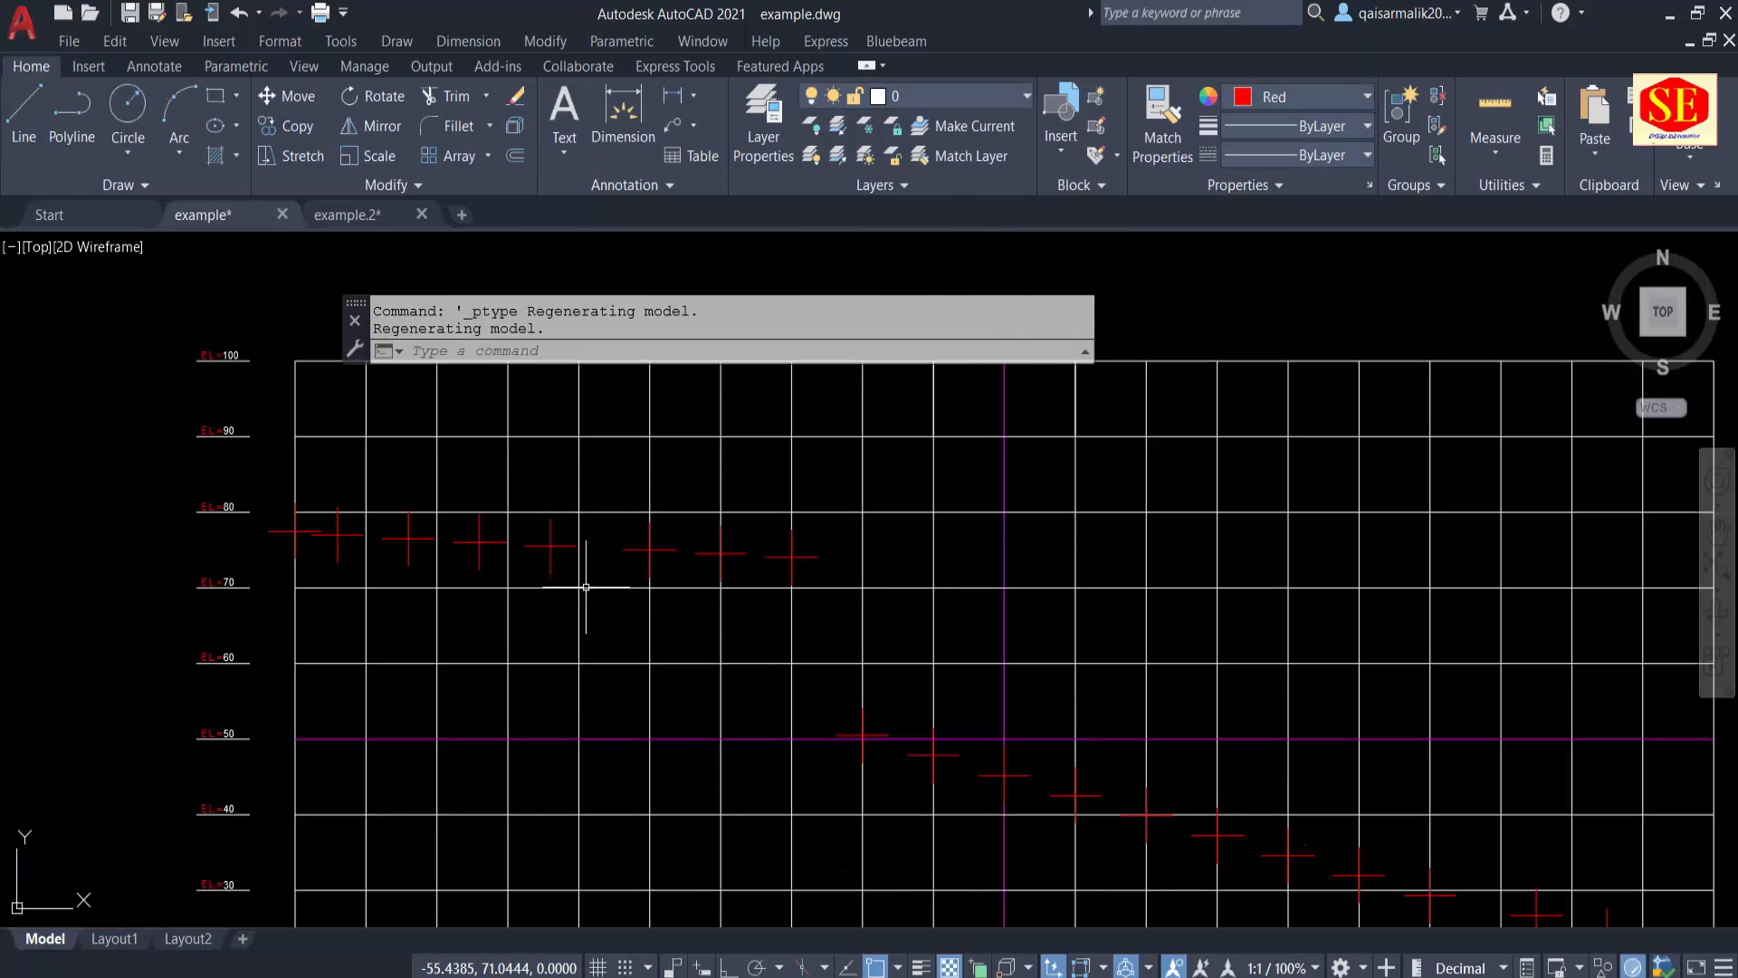
{"action": "scroll", "coordinate": [553, 545], "scroll_direction": "down", "scroll_amount": 2}
{"action": "key", "text": "Escape"}
Step: Draw a small circle in the empty space beside the elevation labels, outside the grid
{"action": "middle_click_drag", "start_coordinate": [236, 600], "coordinate": [521, 561]}
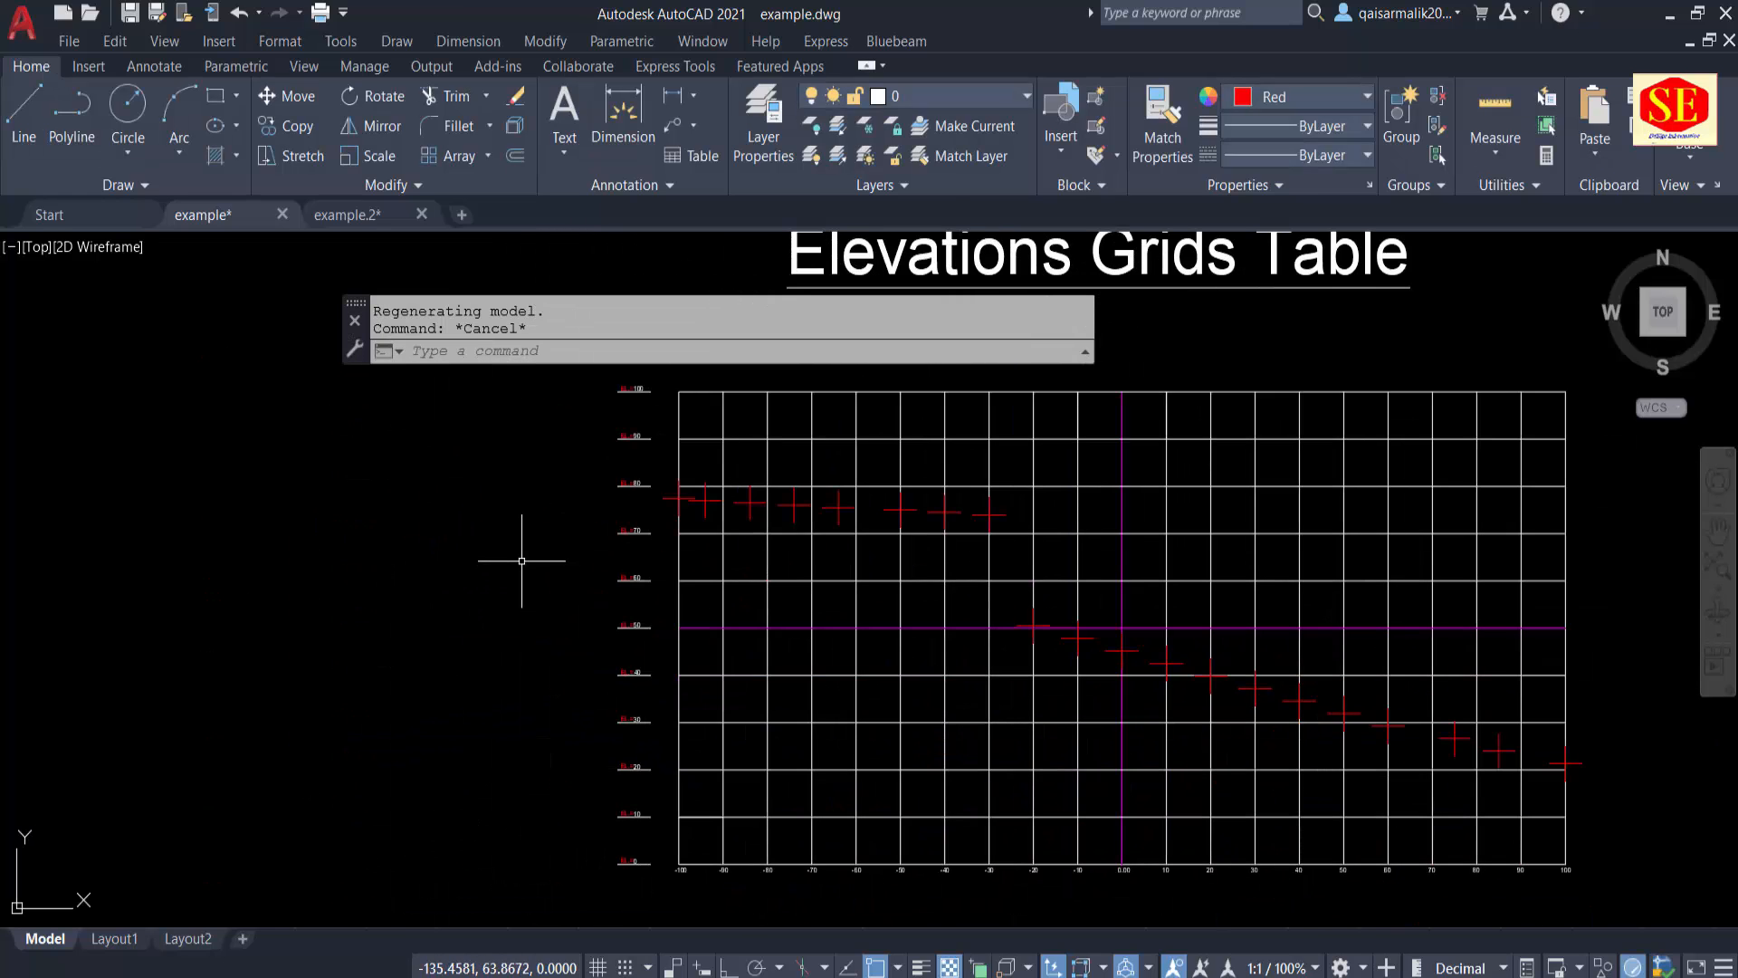
{"action": "type", "text": "c"}
{"action": "key", "text": "Return"}
{"action": "left_click", "coordinate": [393, 568]}
{"action": "scroll", "coordinate": [404, 570], "scroll_direction": "up", "scroll_amount": 4}
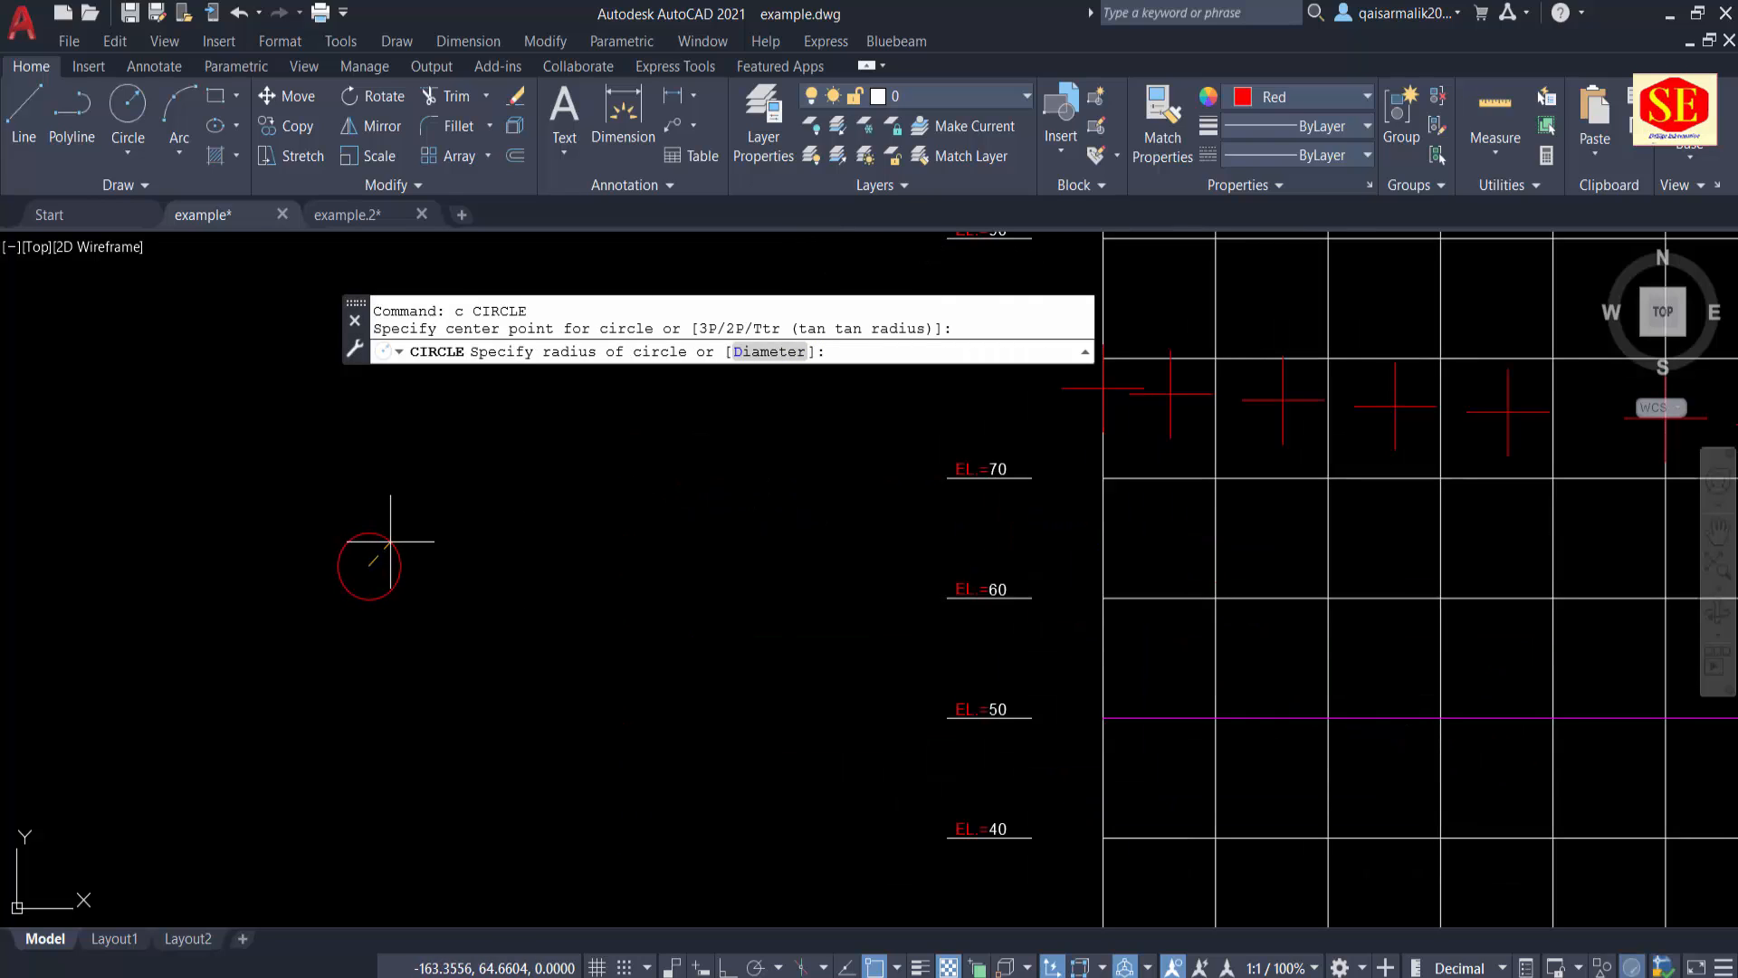
{"action": "left_click", "coordinate": [391, 542]}
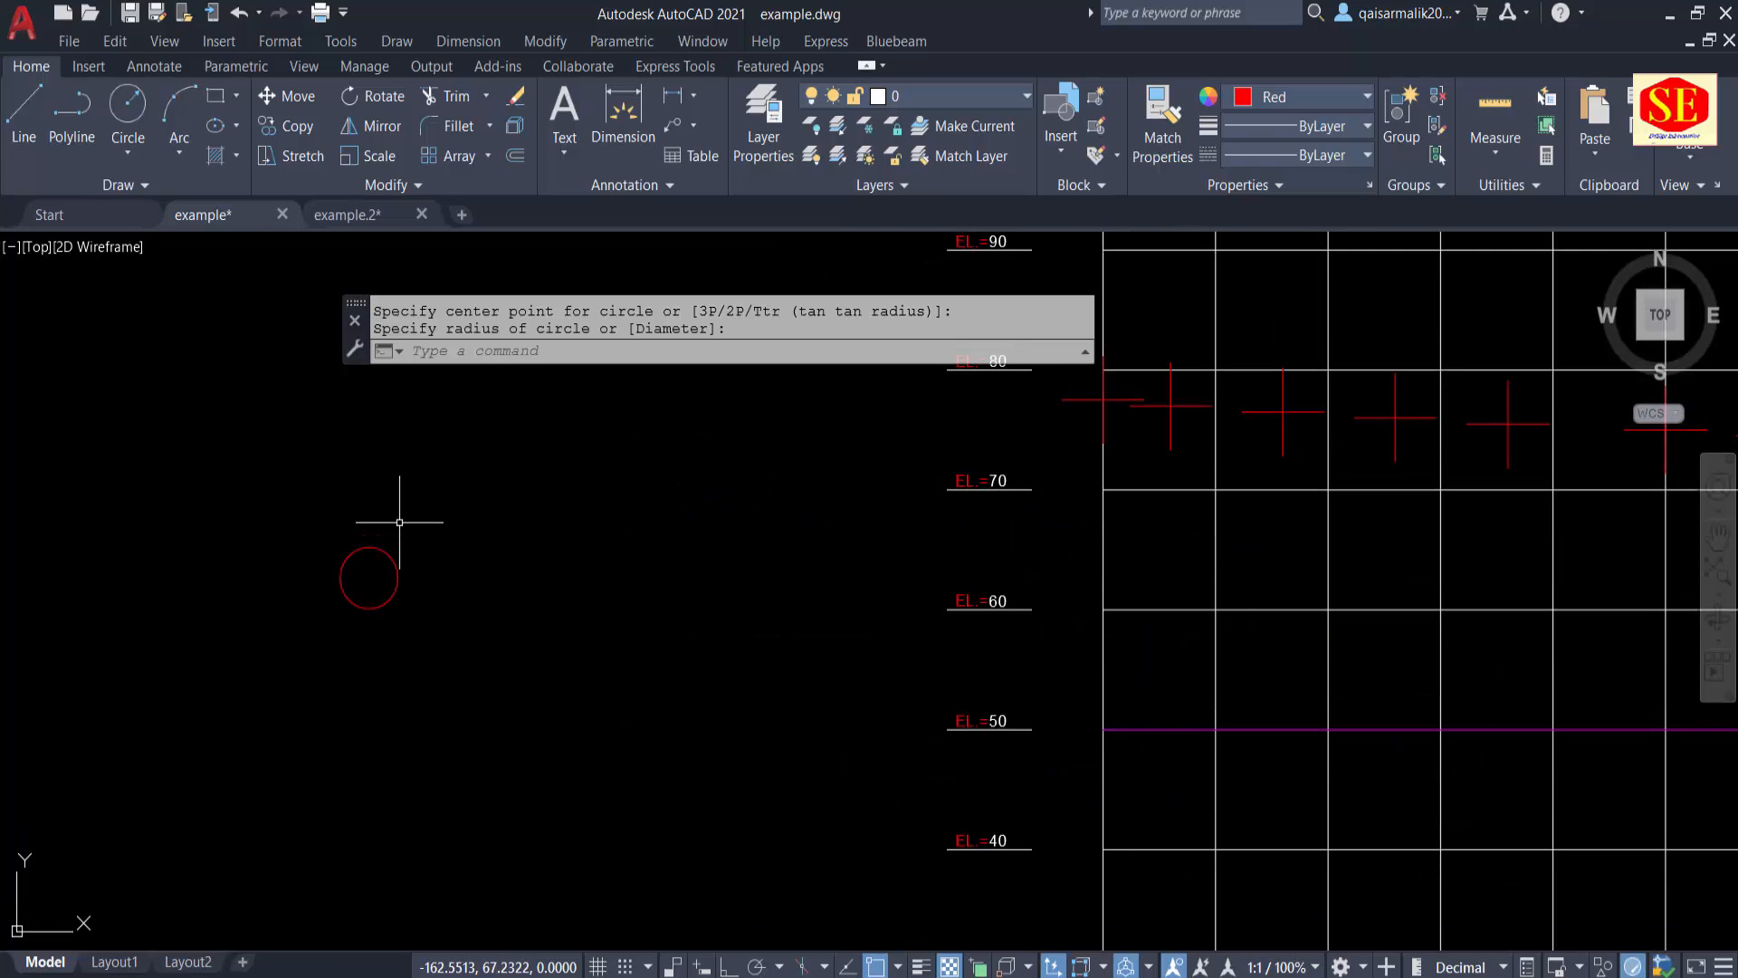
Step: Hatch the inside of the small circle with the SOLID pattern
{"action": "type", "text": "h"}
{"action": "key", "text": "Return"}
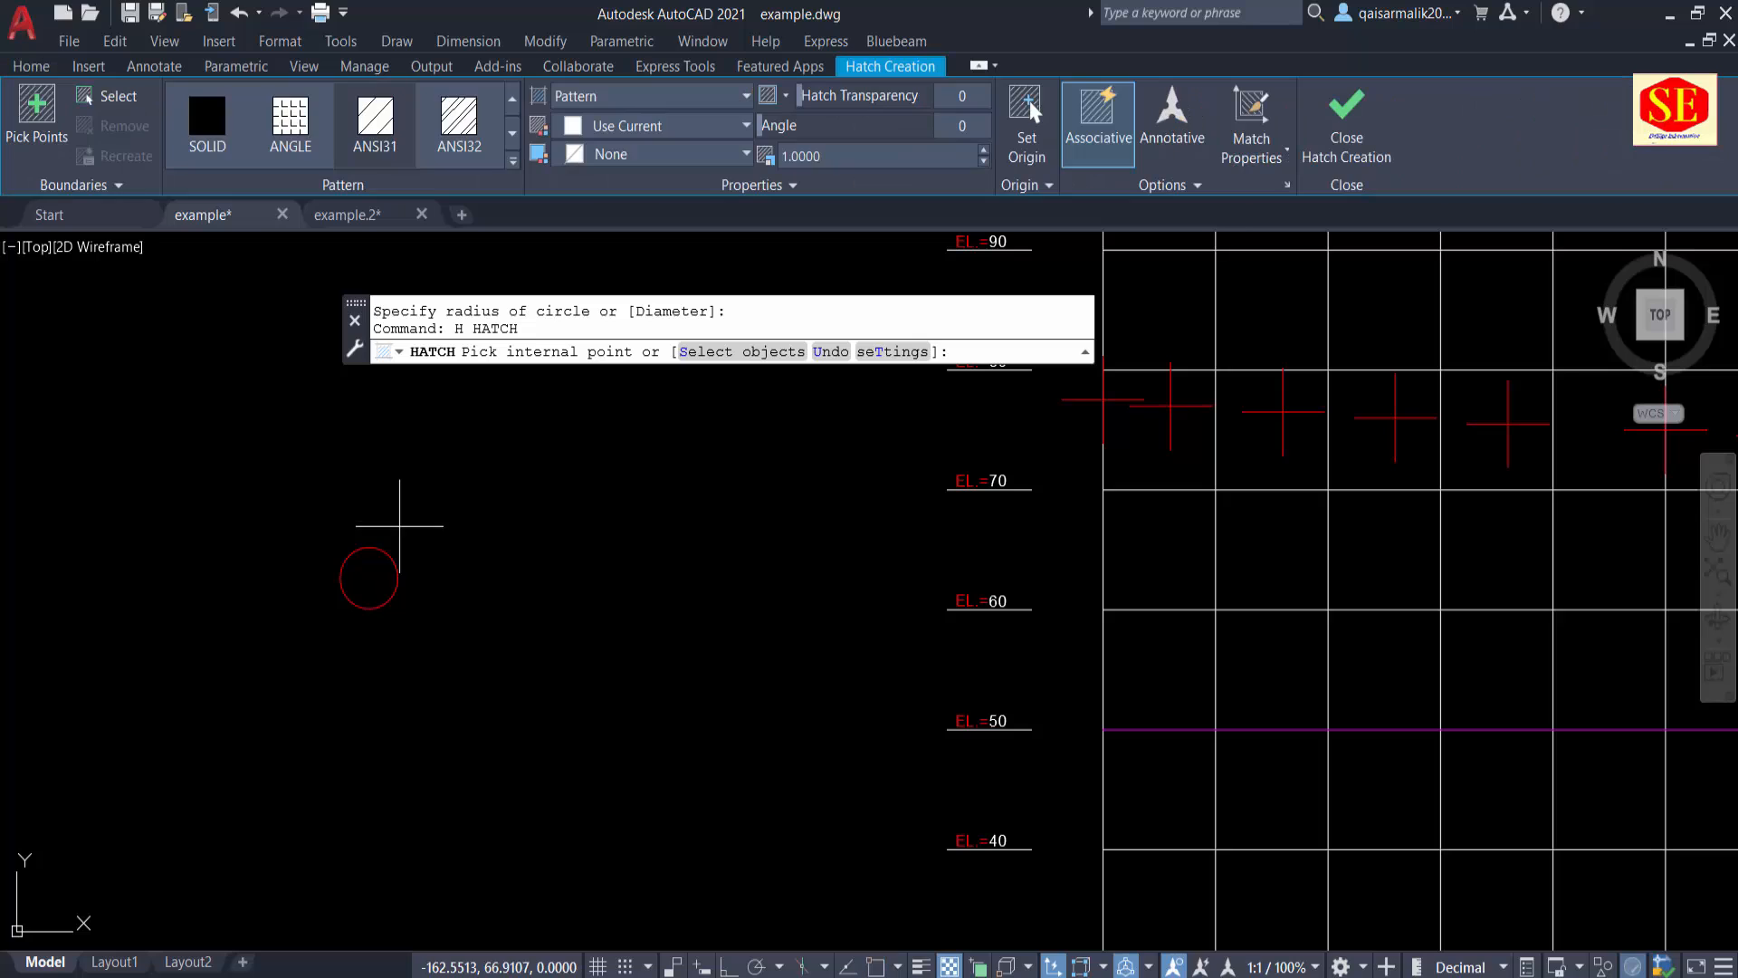
{"action": "left_click", "coordinate": [361, 574]}
{"action": "left_click", "coordinate": [207, 127]}
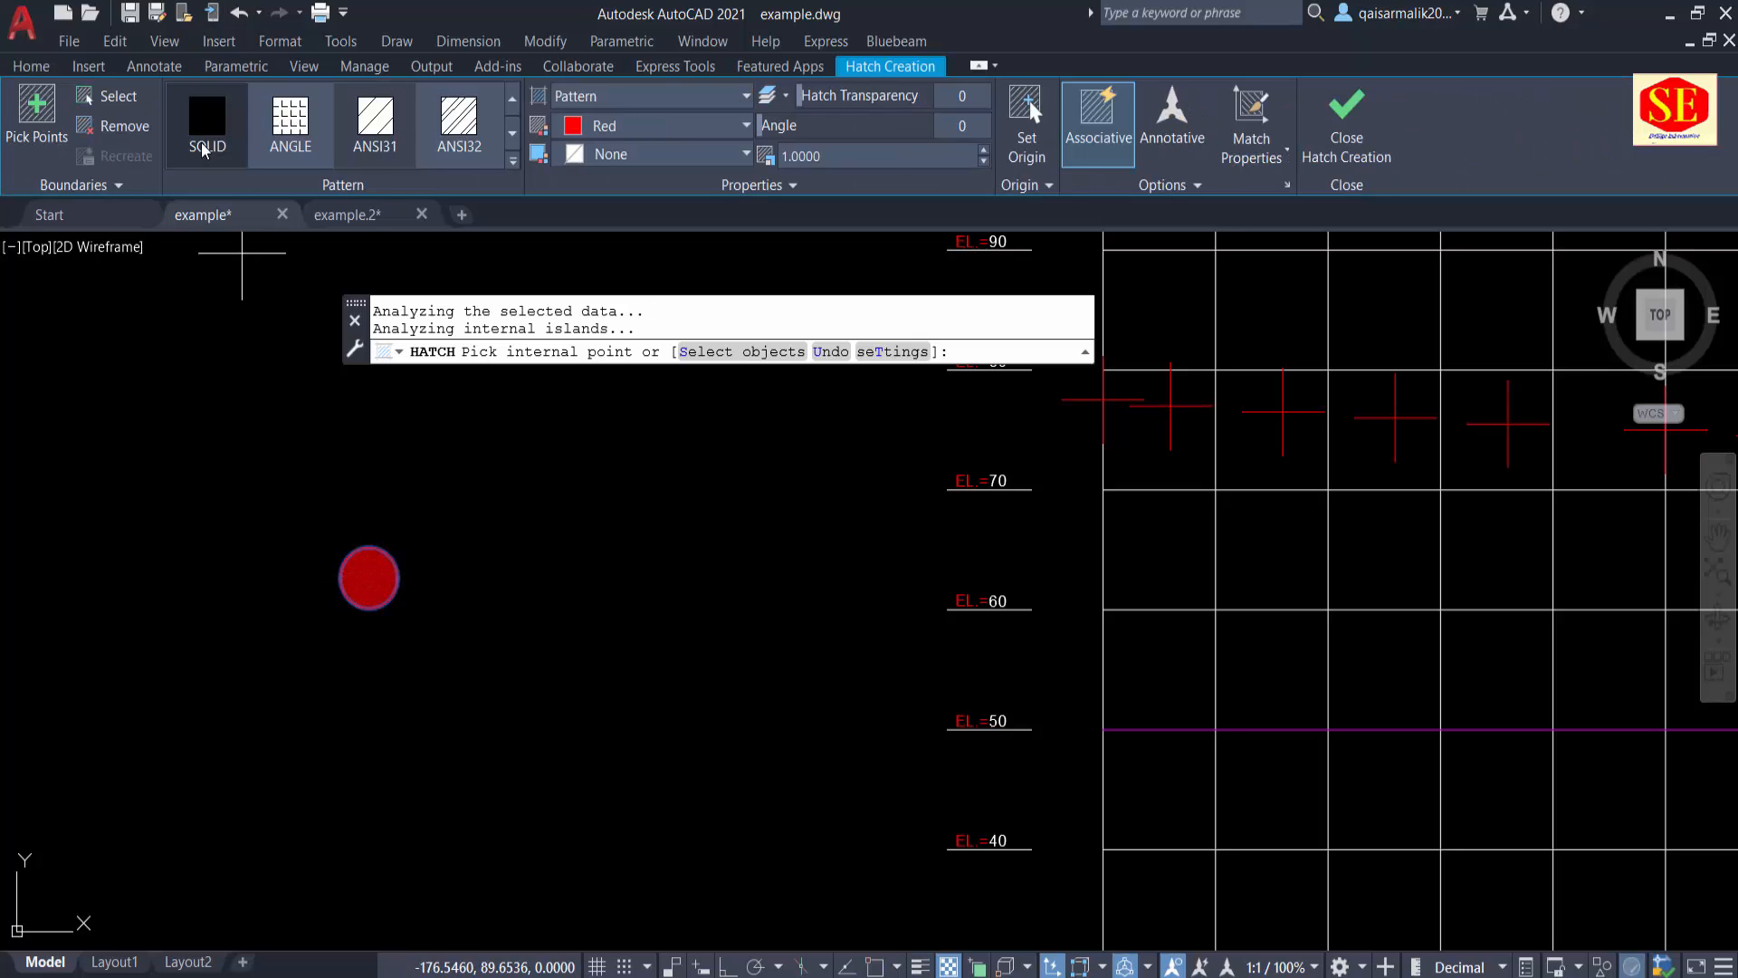
{"action": "key", "text": "Escape"}
Step: Copy the filled circle from its centre to every coordinate in the copied Excel list, ending at 100,21.35
{"action": "scroll", "coordinate": [580, 571], "scroll_direction": "down", "scroll_amount": 4}
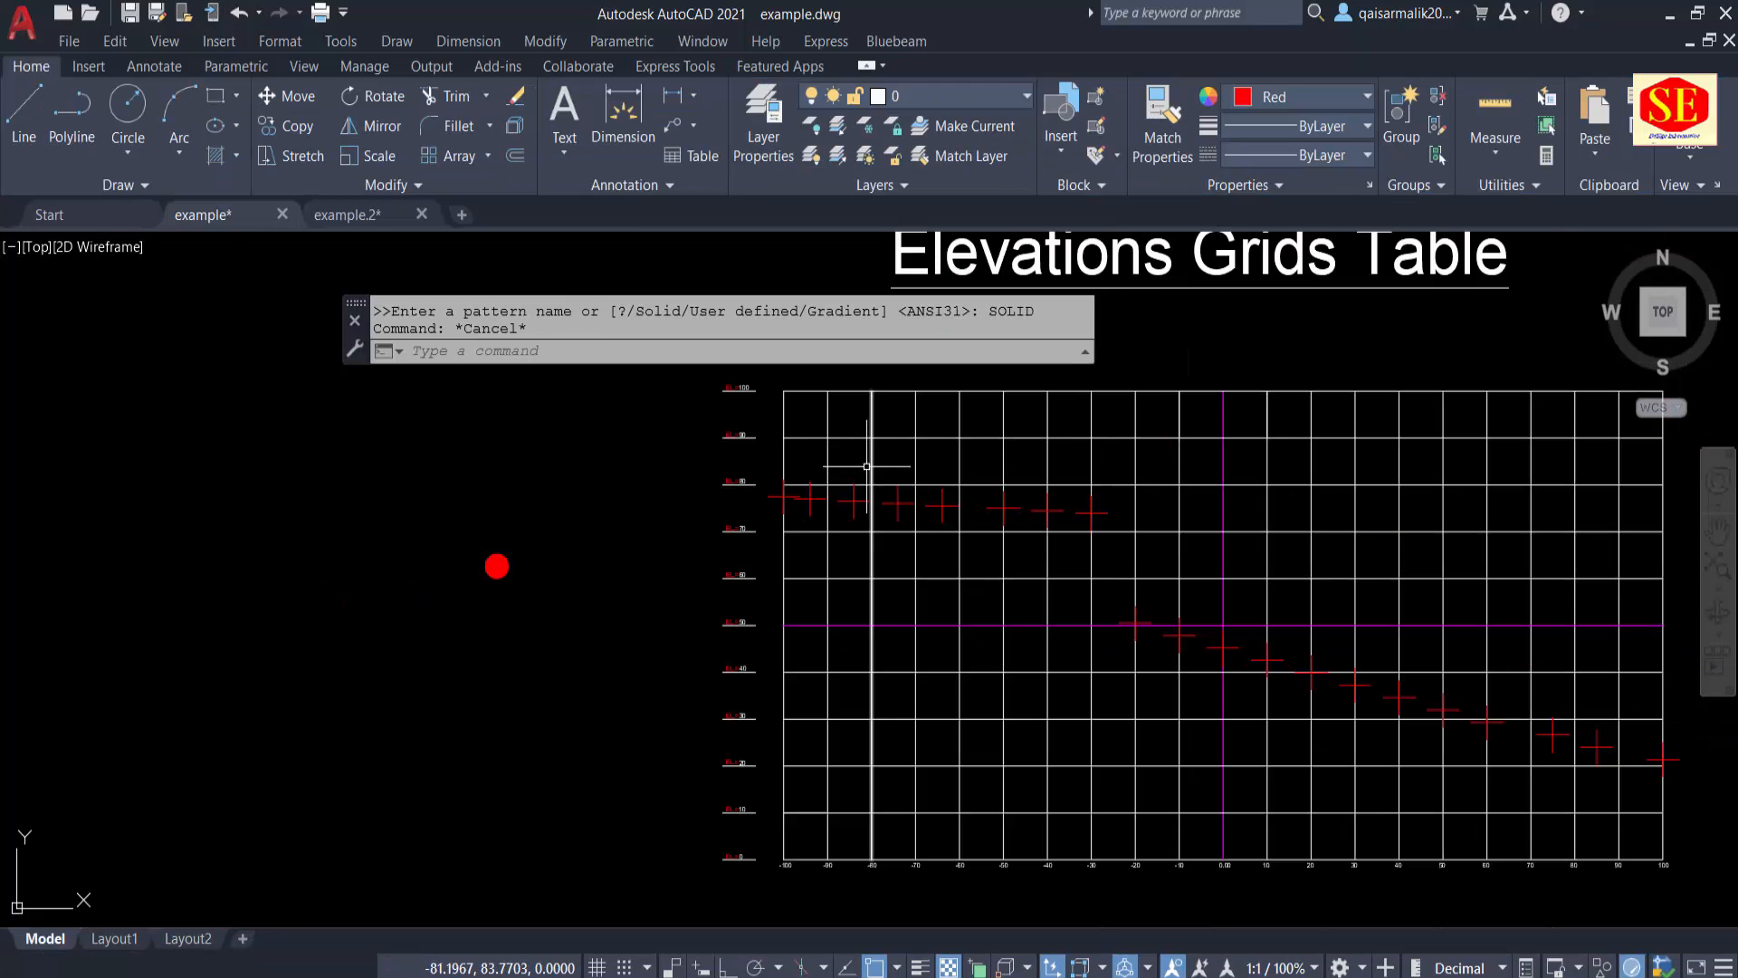
{"action": "type", "text": "co"}
{"action": "key", "text": "Return"}
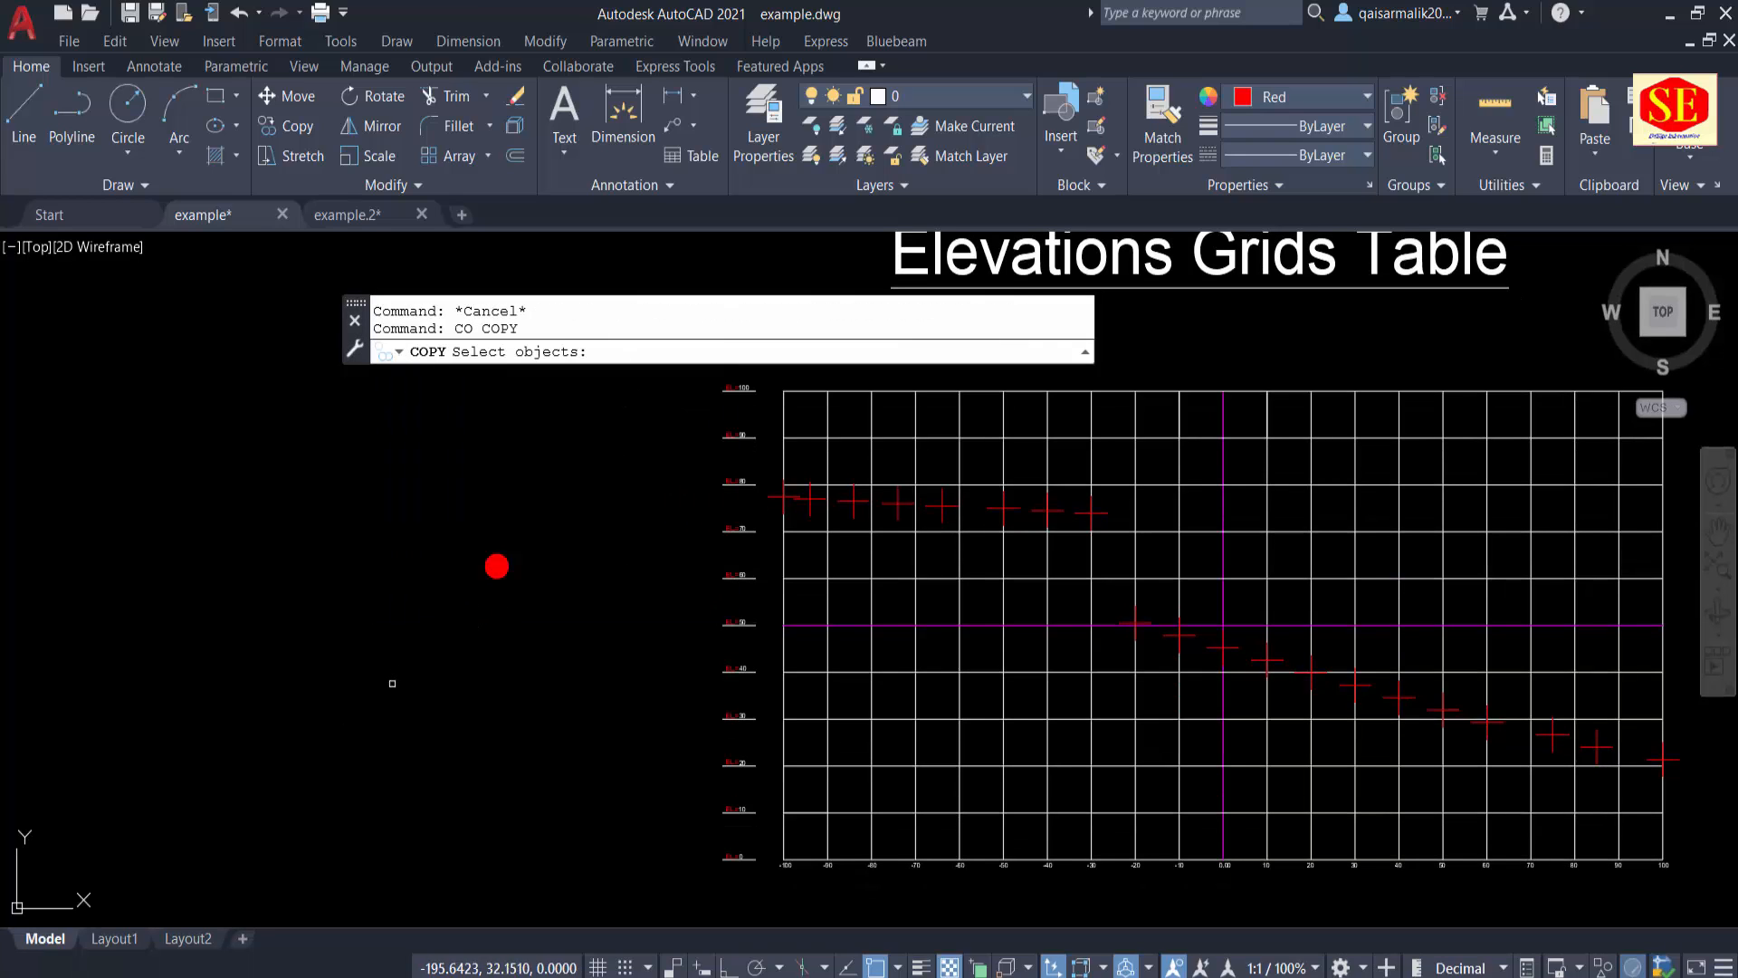
{"action": "left_click", "coordinate": [545, 519]}
{"action": "left_click", "coordinate": [465, 612]}
{"action": "scroll", "coordinate": [497, 543], "scroll_direction": "up", "scroll_amount": 5}
{"action": "key", "text": "Return"}
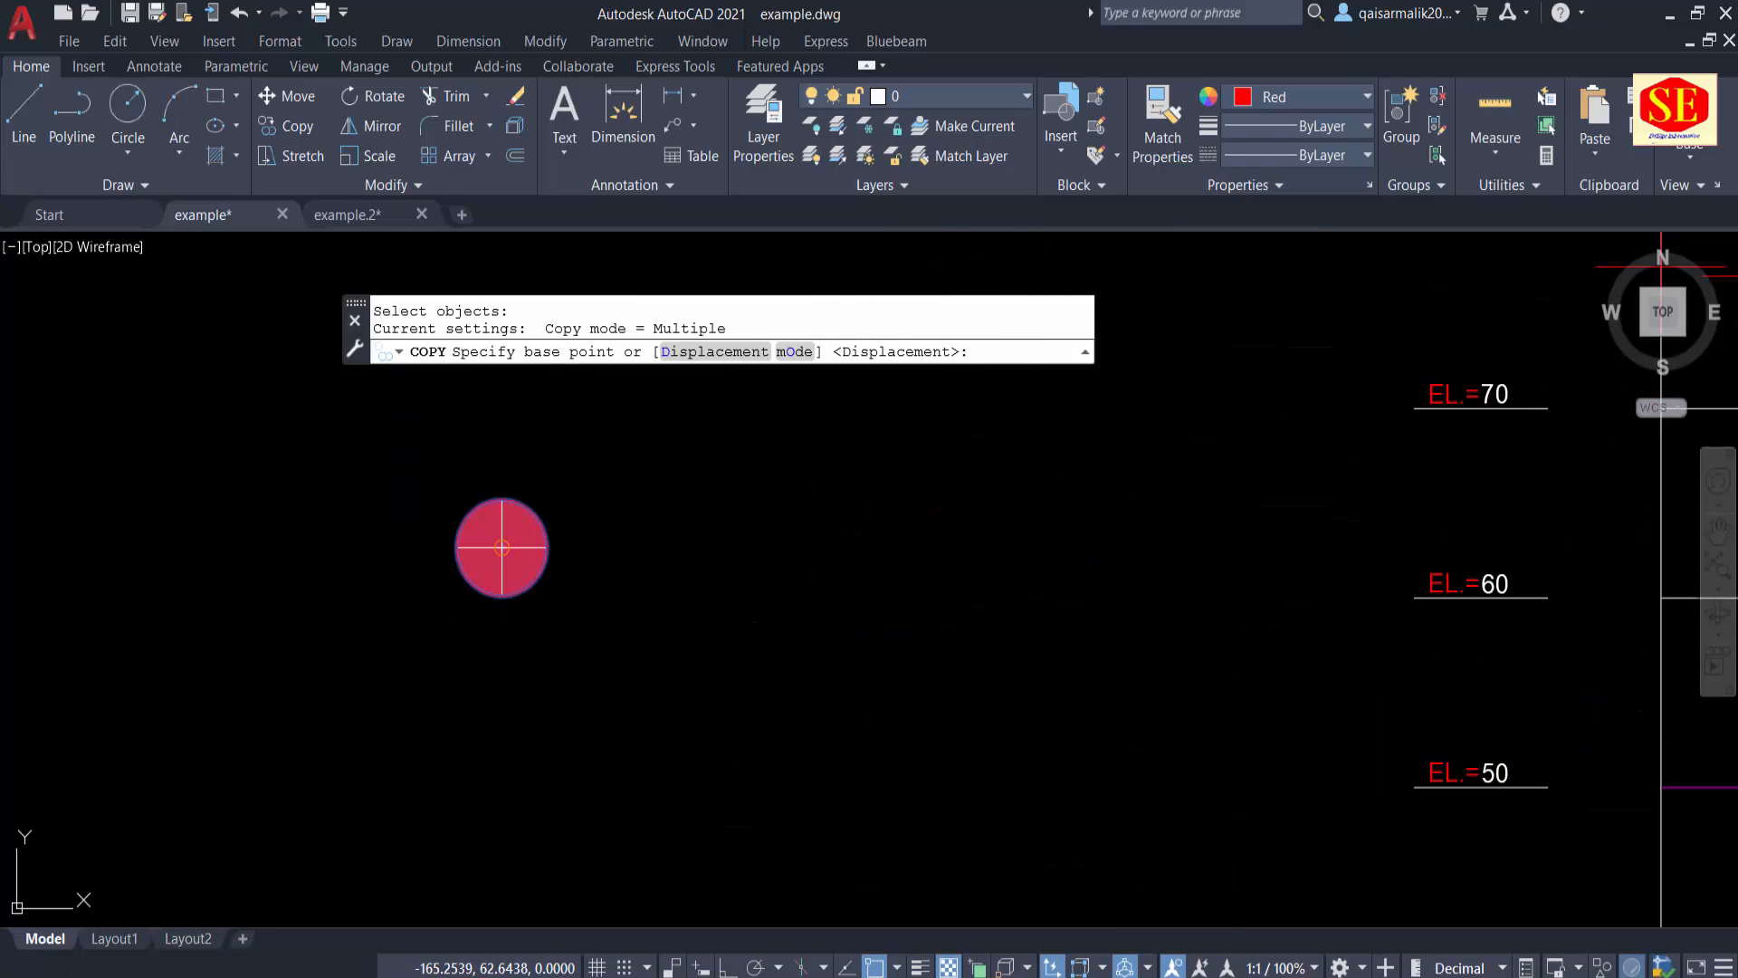
{"action": "left_click", "coordinate": [511, 538]}
{"action": "scroll", "coordinate": [511, 538], "scroll_direction": "down", "scroll_amount": 5}
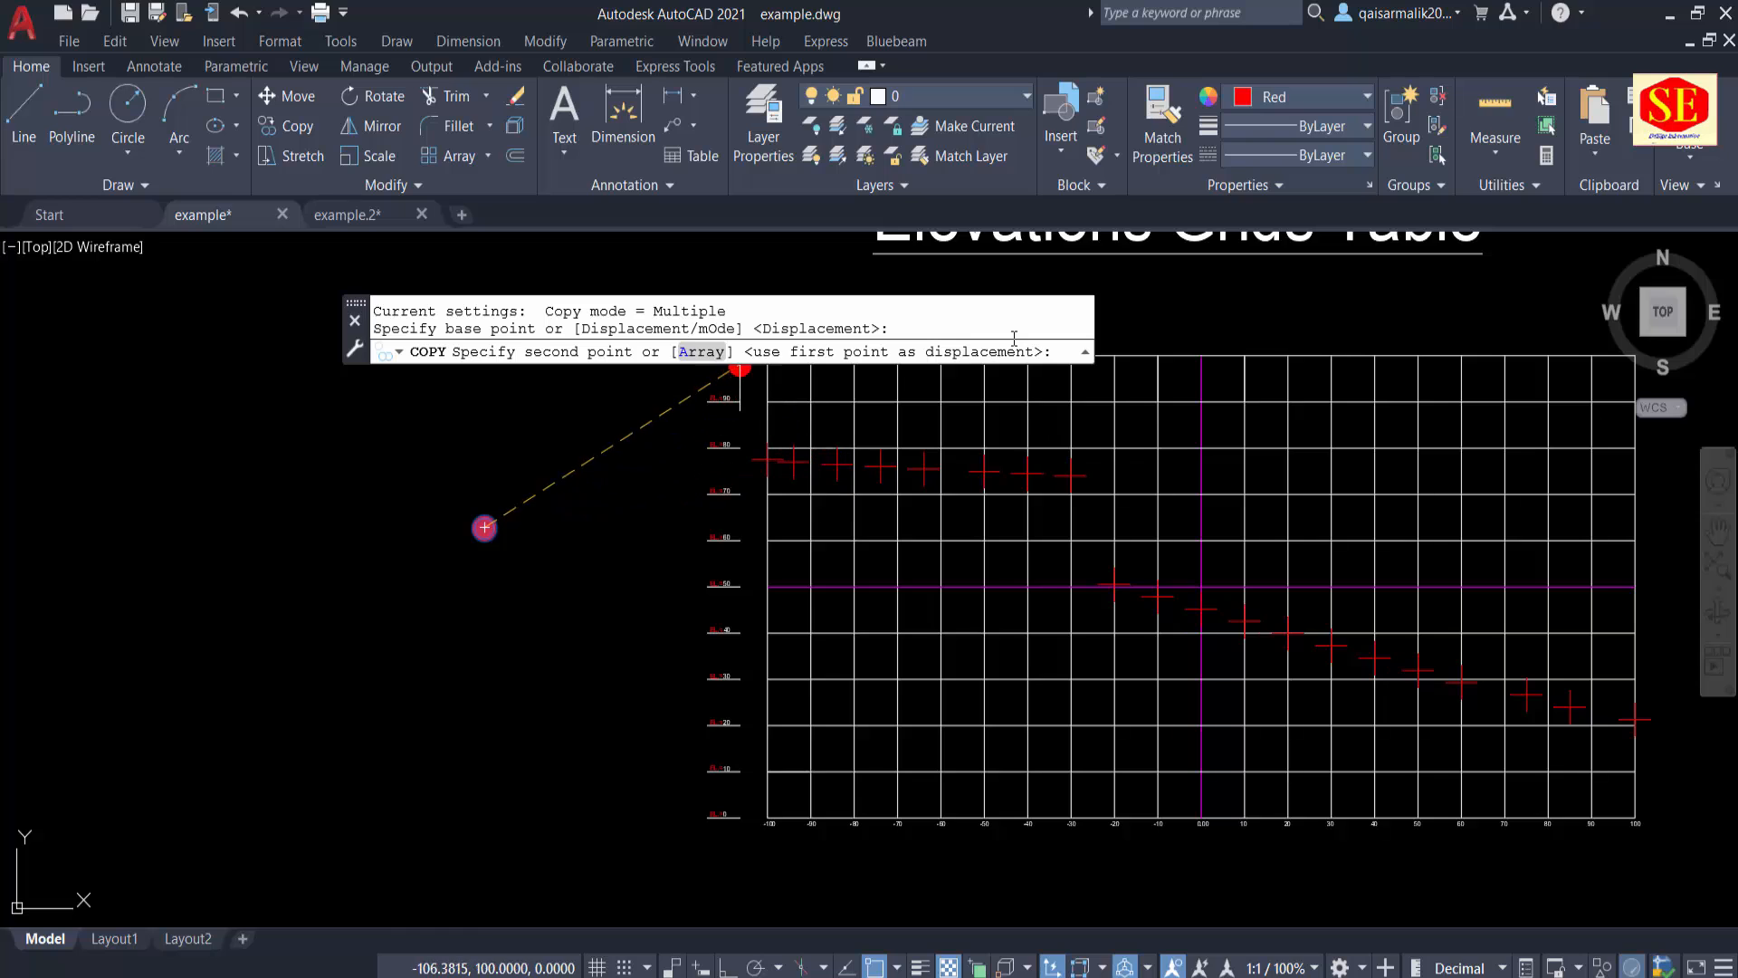
{"action": "right_click", "coordinate": [1061, 359]}
{"action": "left_click", "coordinate": [1123, 562]}
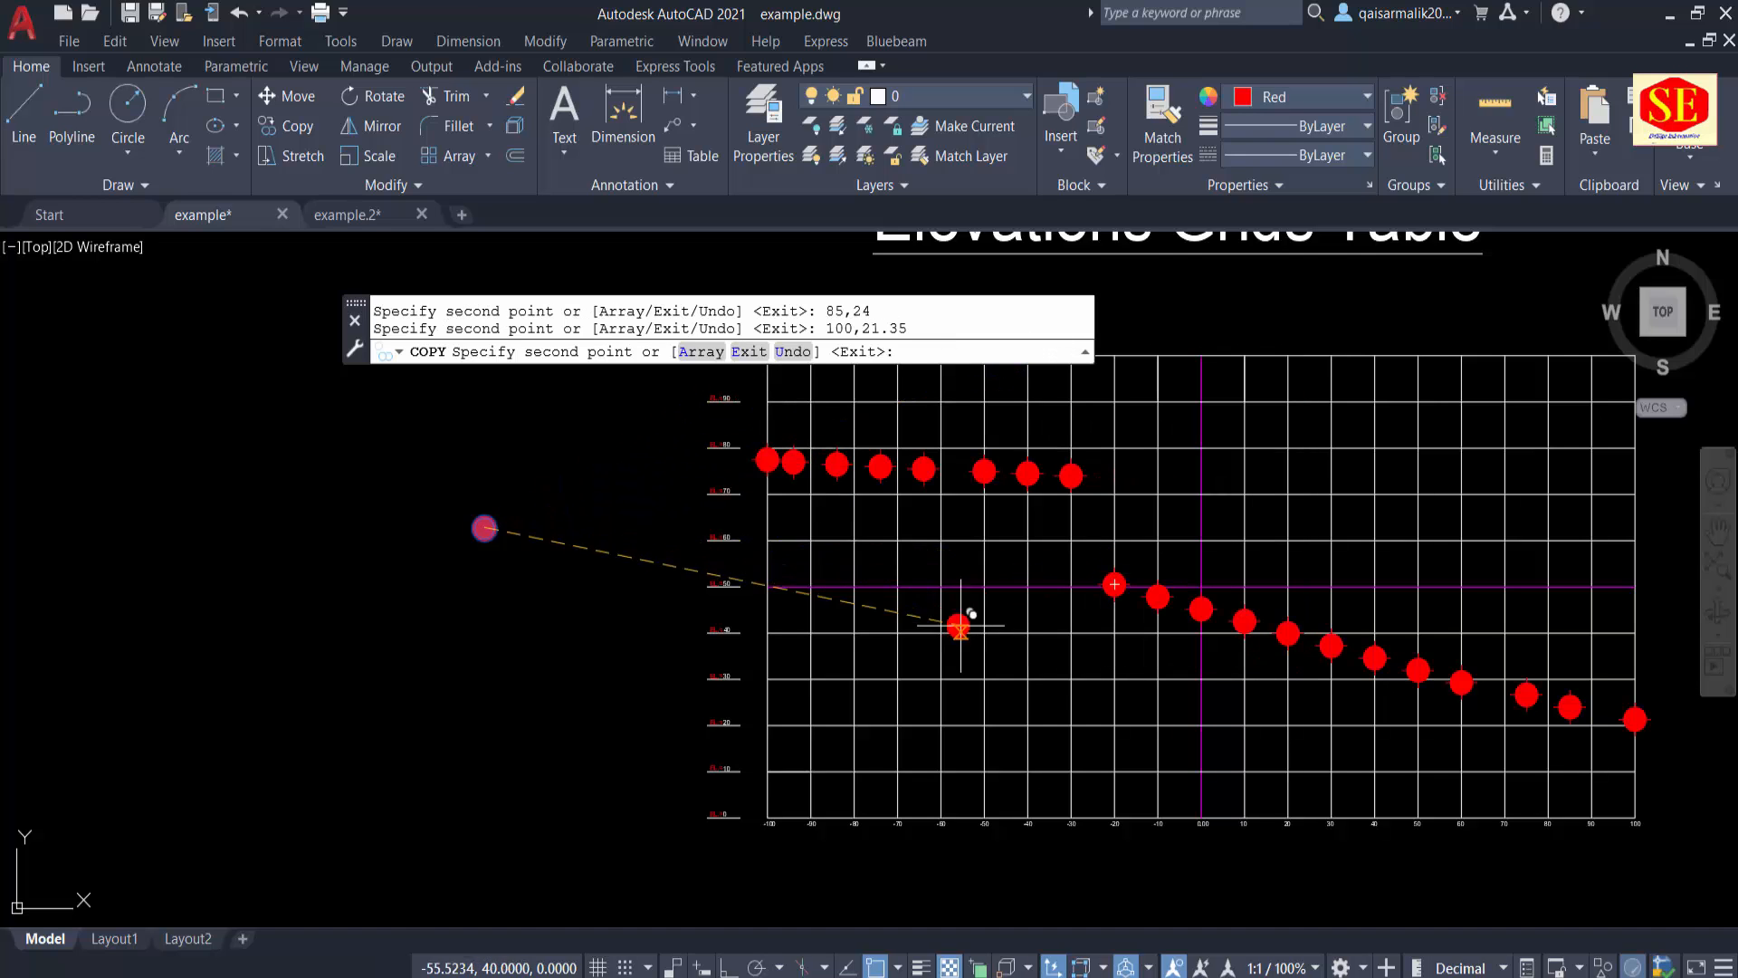
{"action": "key", "text": "Escape"}
{"action": "middle_click_drag", "start_coordinate": [1071, 615], "coordinate": [869, 667]}
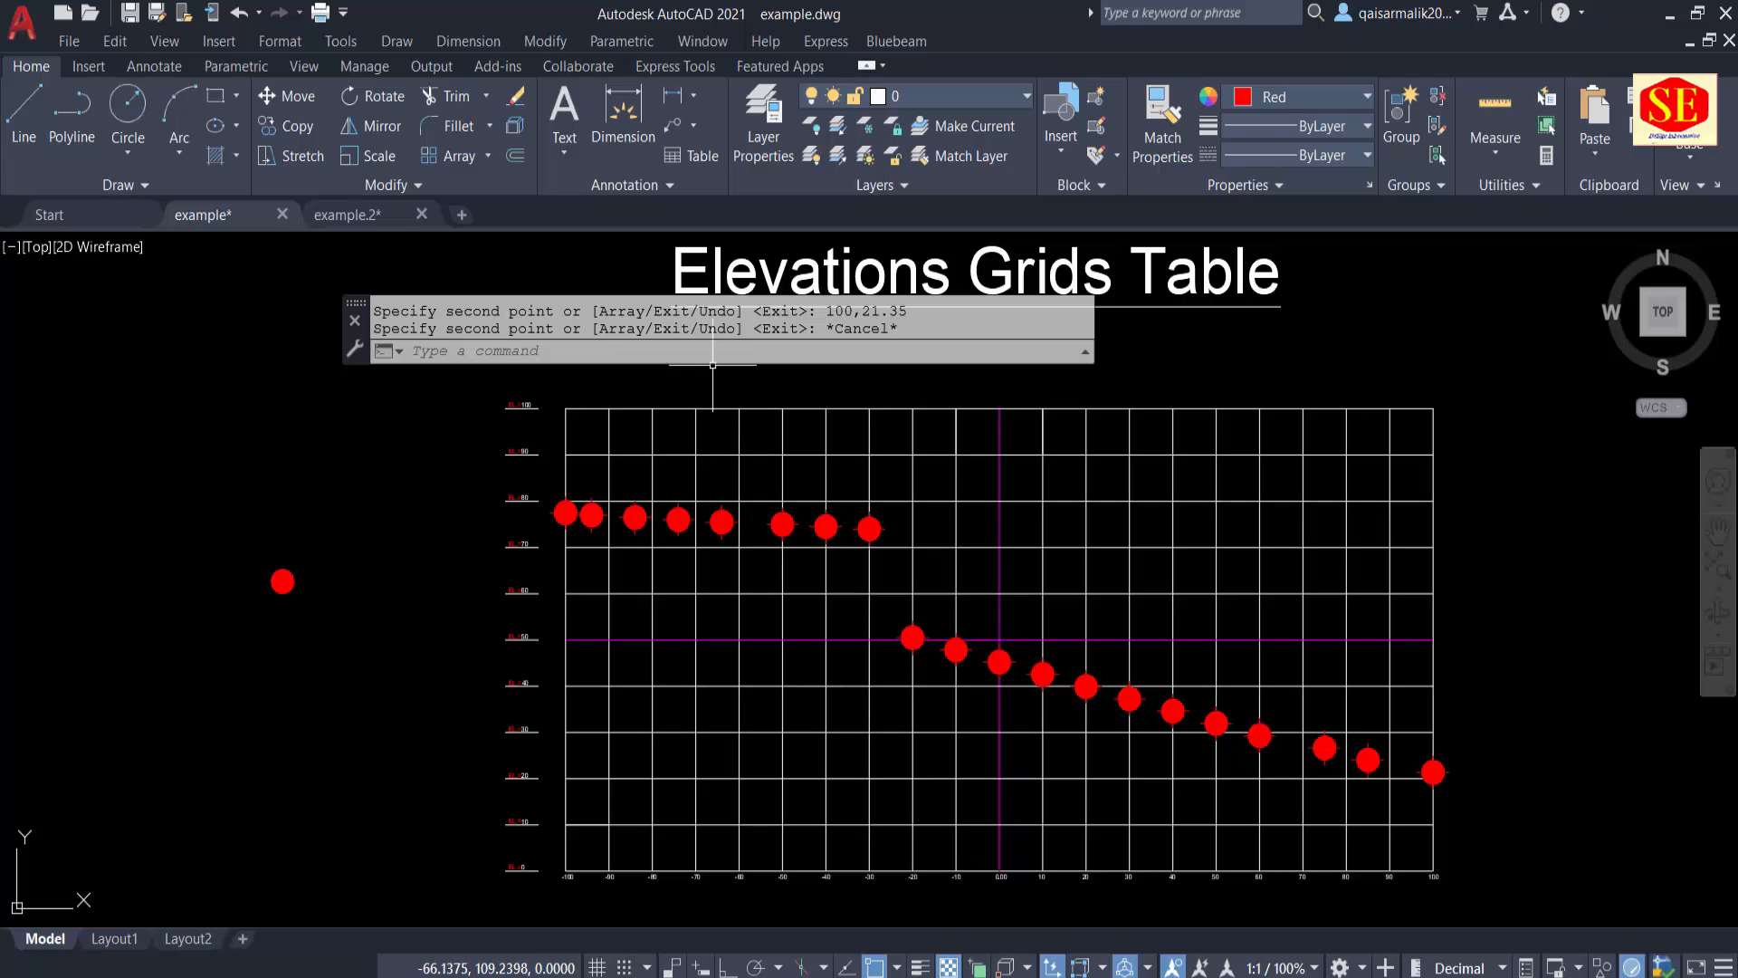
{"action": "left_click", "coordinate": [687, 354]}
{"action": "type", "text": "pl"}
{"action": "key", "text": "Return"}
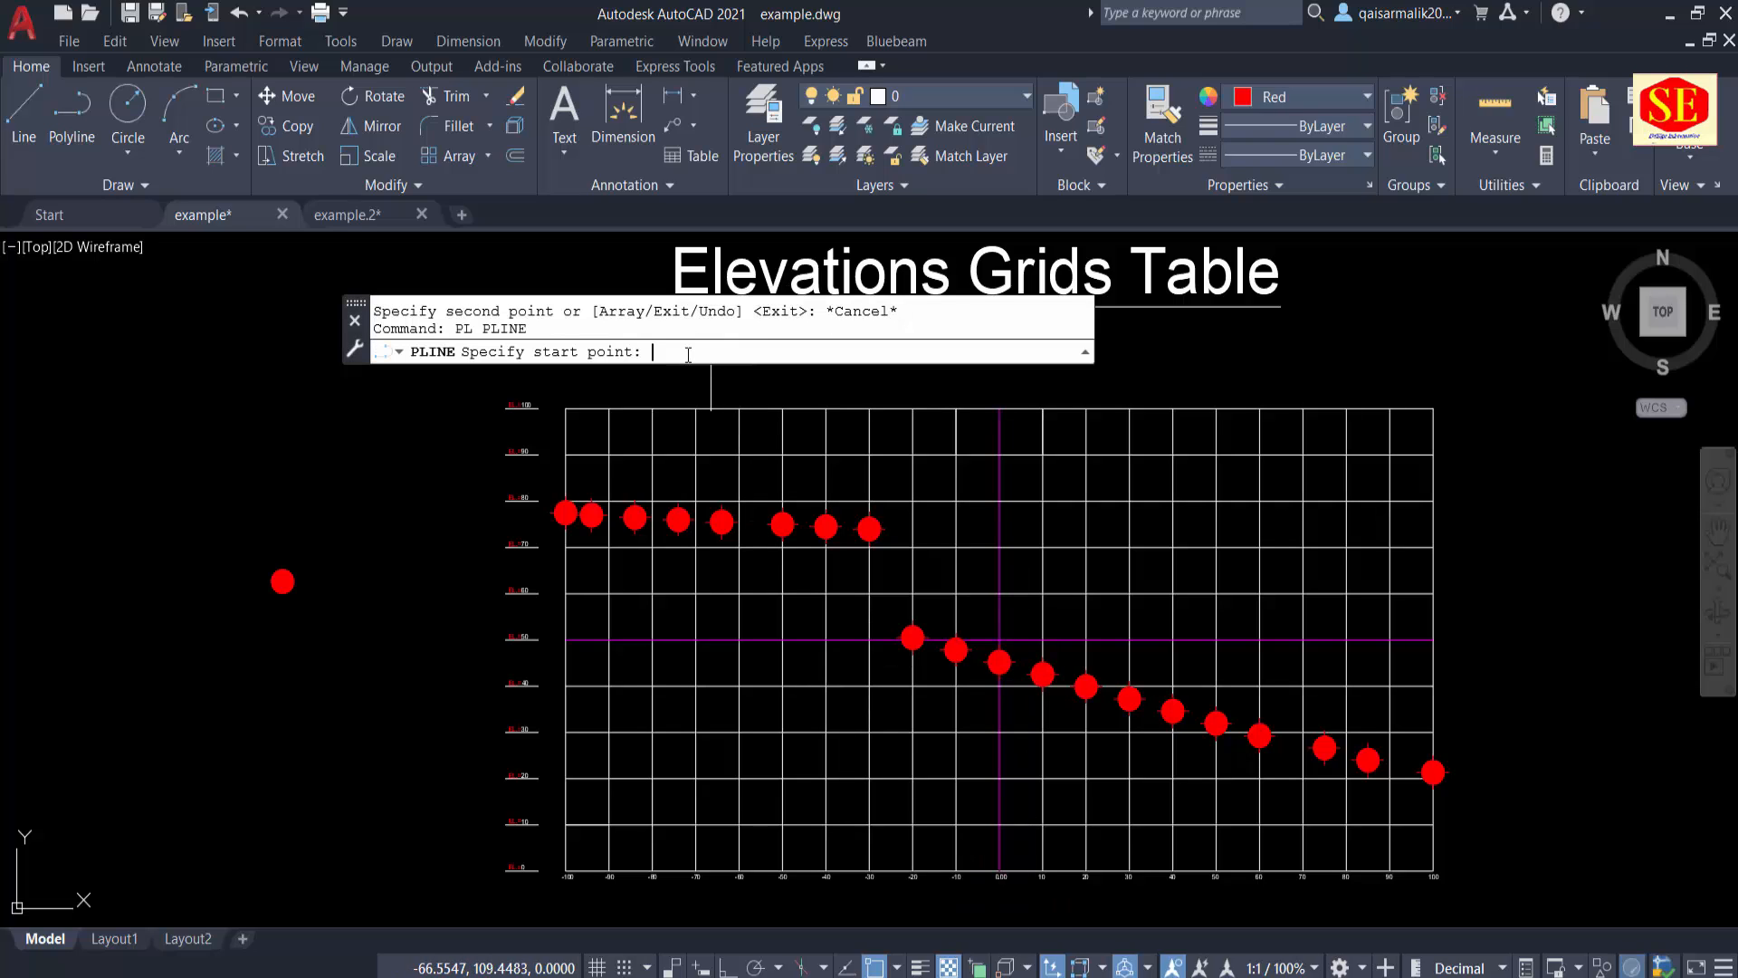
{"action": "key", "text": "Escape"}
{"action": "left_click", "coordinate": [1255, 100]}
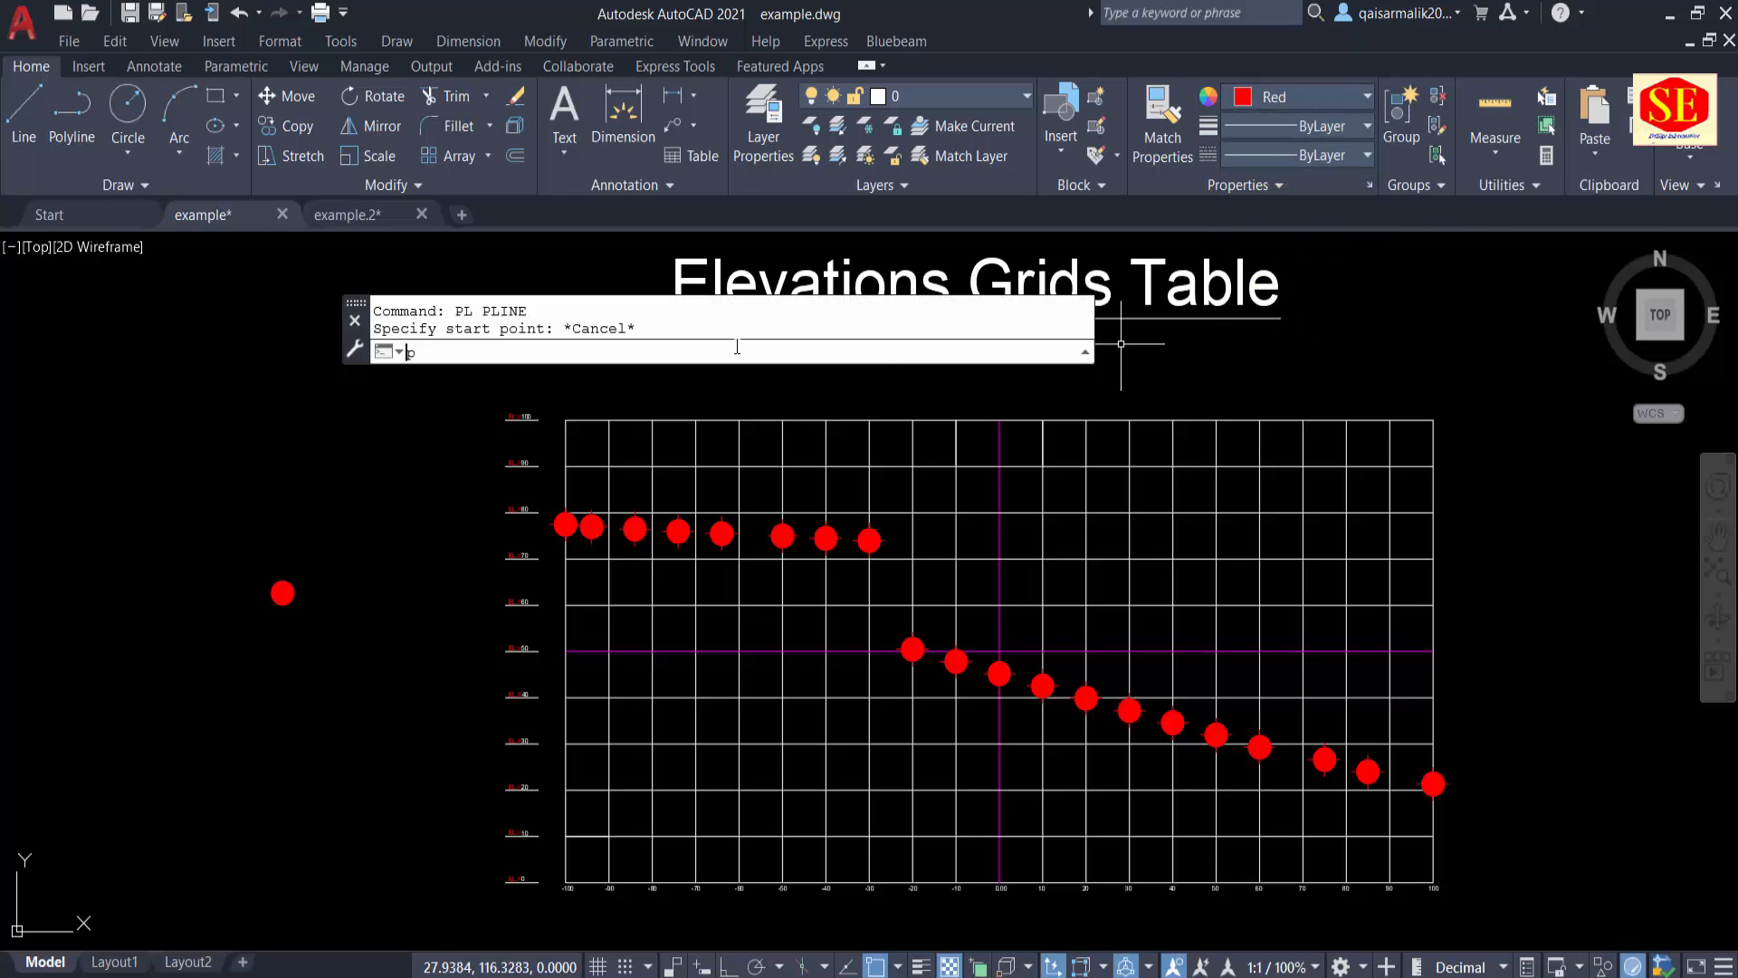
Step: Draw a polyline through the filled circles from the copied Excel coordinate list, ending at 100,21.35
{"action": "key", "text": "Return"}
{"action": "right_click", "coordinate": [667, 352]}
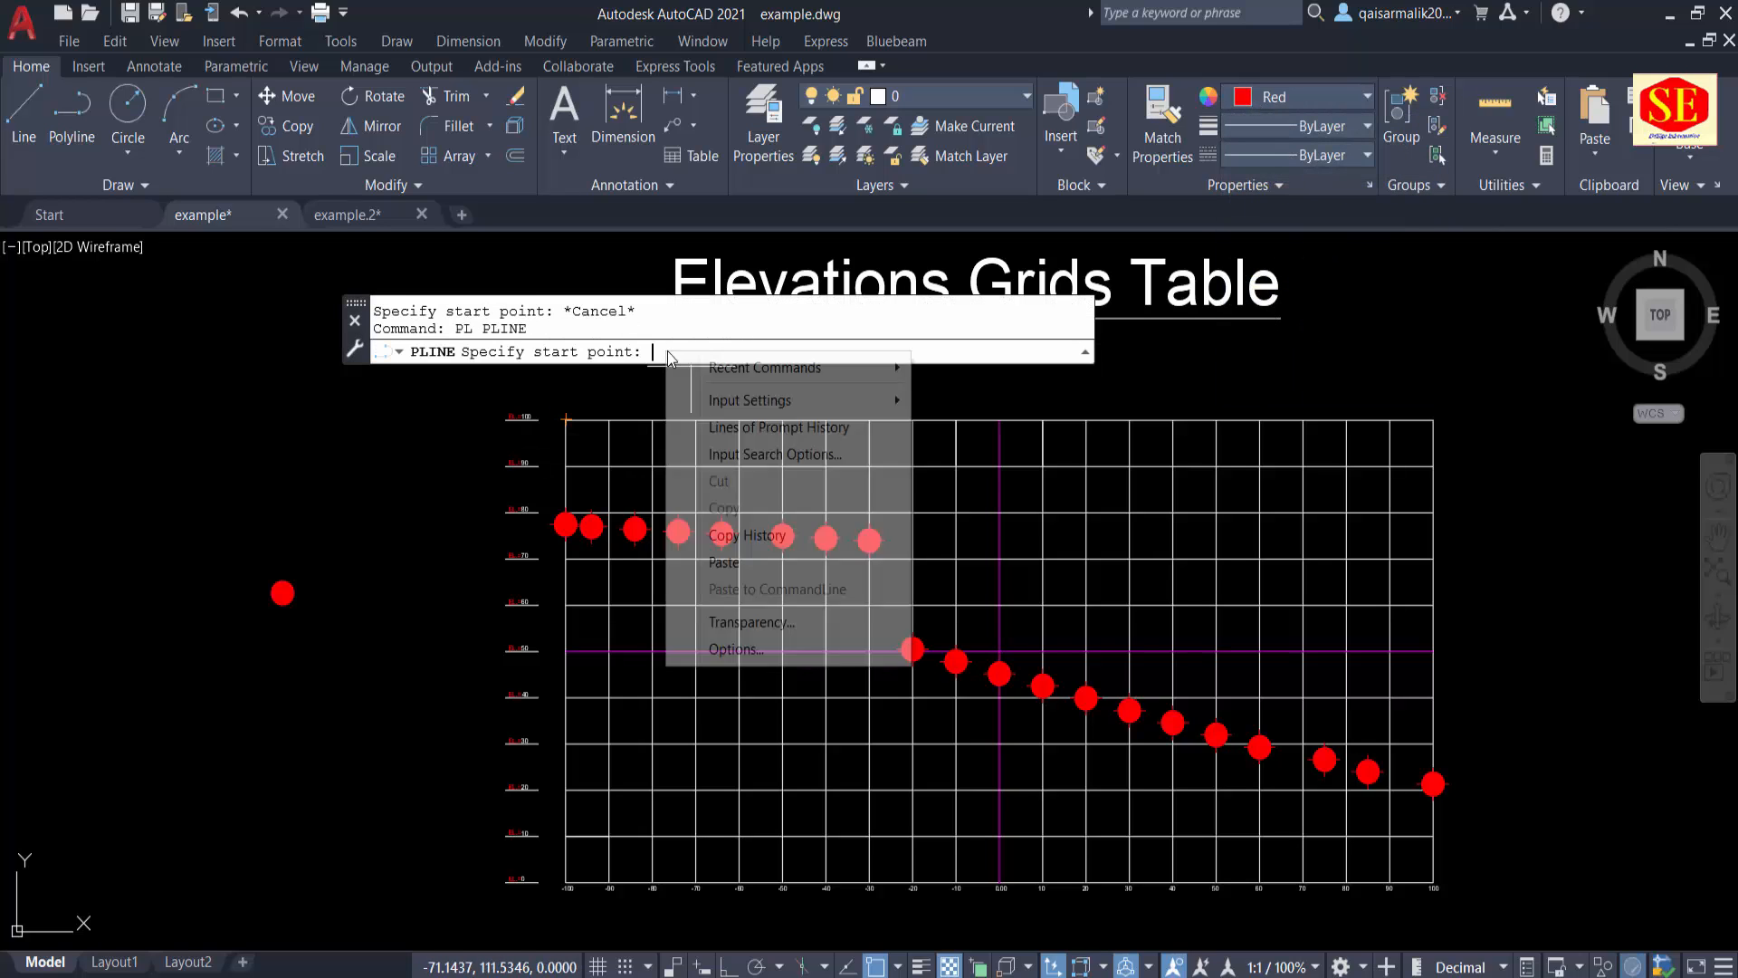
{"action": "left_click", "coordinate": [741, 569]}
{"action": "key", "text": "Escape"}
{"action": "scroll", "coordinate": [927, 672], "scroll_direction": "up", "scroll_amount": 4}
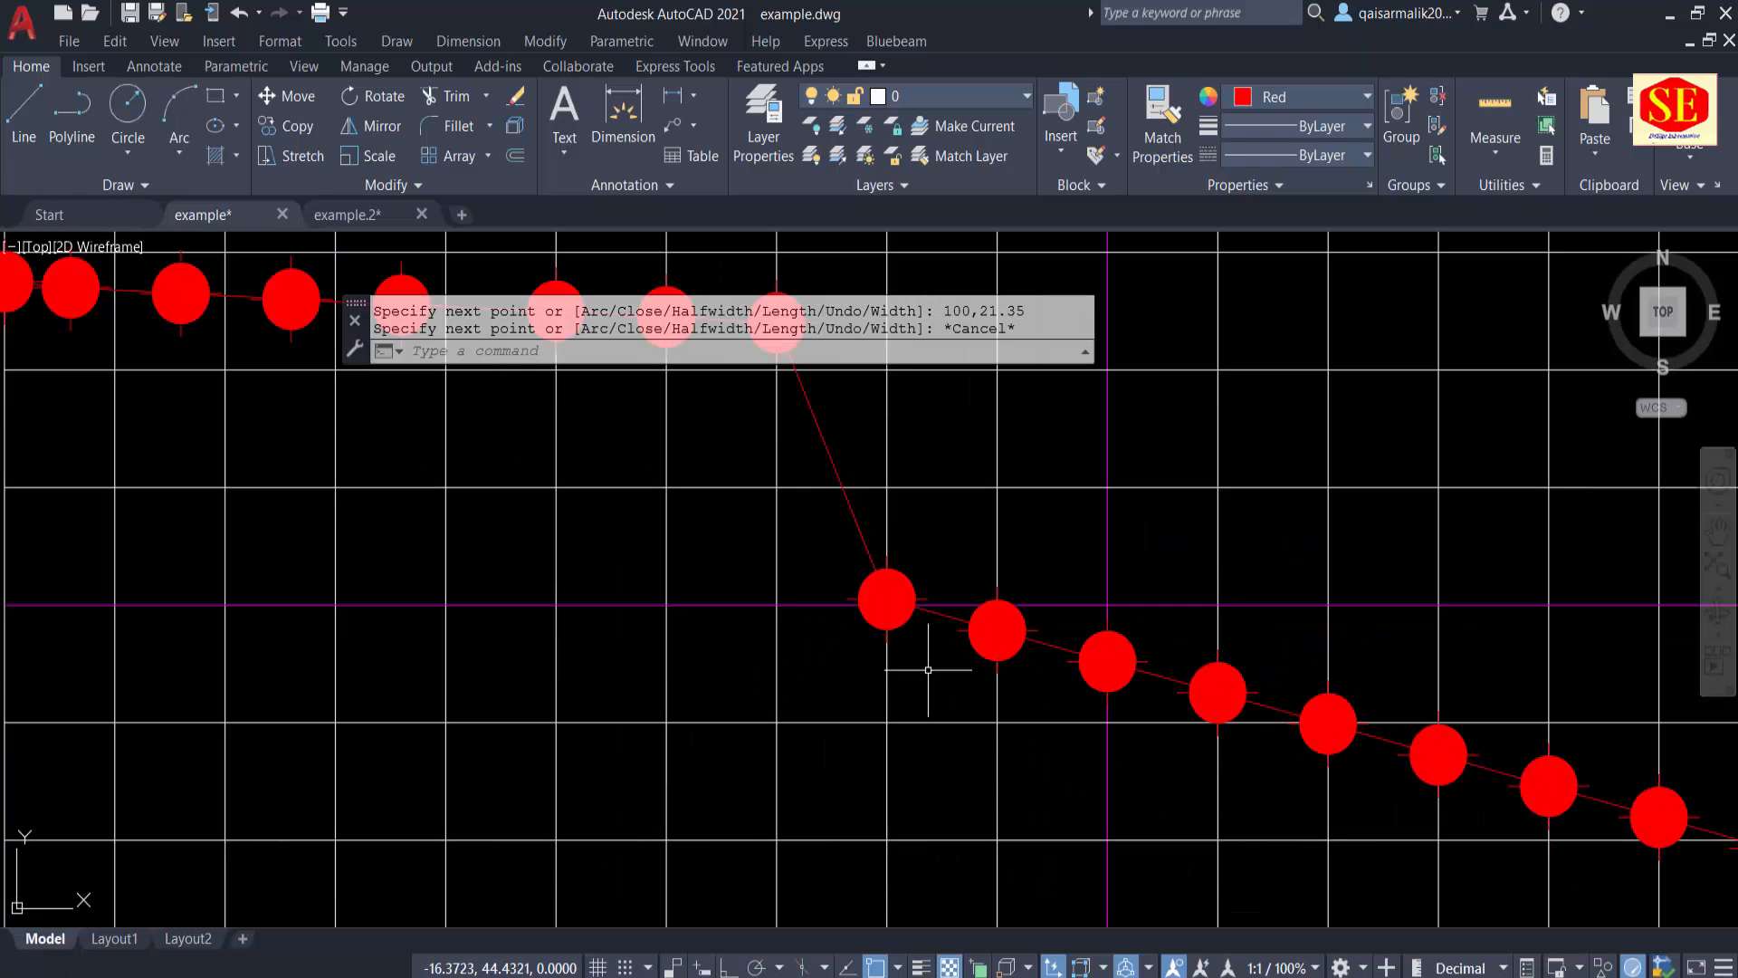
{"action": "mouse_move", "coordinate": [811, 516]}
{"action": "middle_mouse_down"}
{"action": "mouse_move", "coordinate": [924, 665]}
{"action": "mouse_move", "coordinate": [1041, 760]}
{"action": "middle_mouse_up"}
{"action": "scroll", "coordinate": [937, 620], "scroll_direction": "down", "scroll_amount": 4}
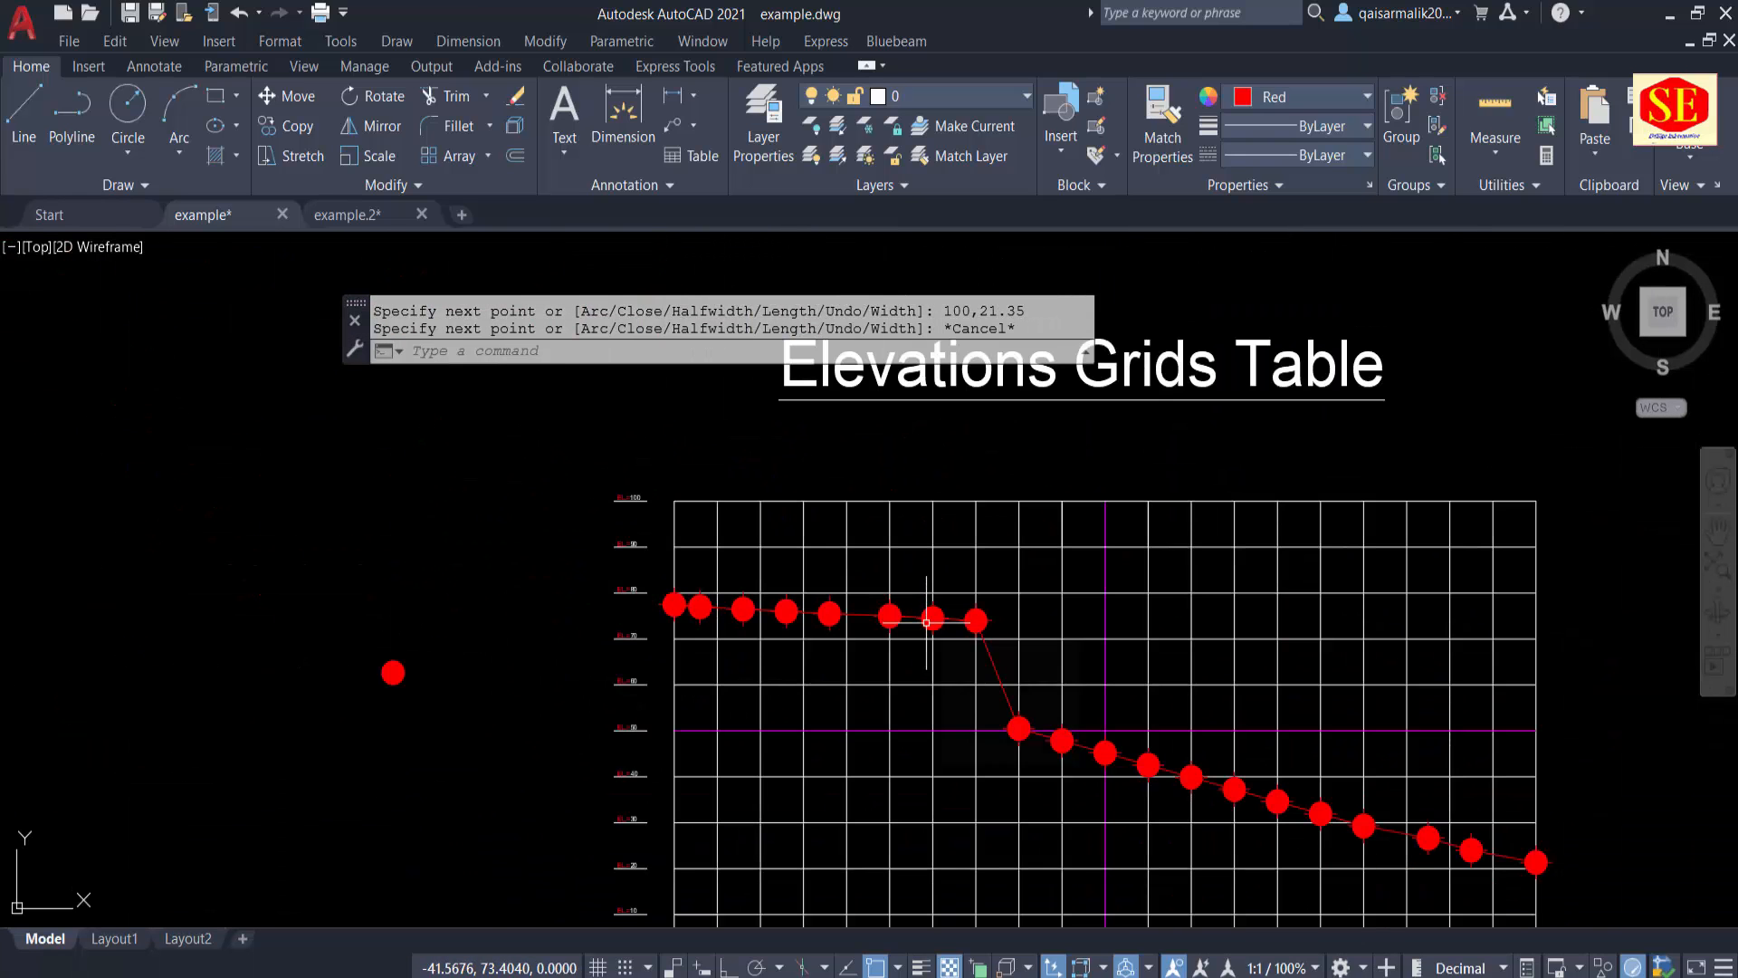
{"action": "middle_click_drag", "start_coordinate": [965, 715], "coordinate": [775, 638]}
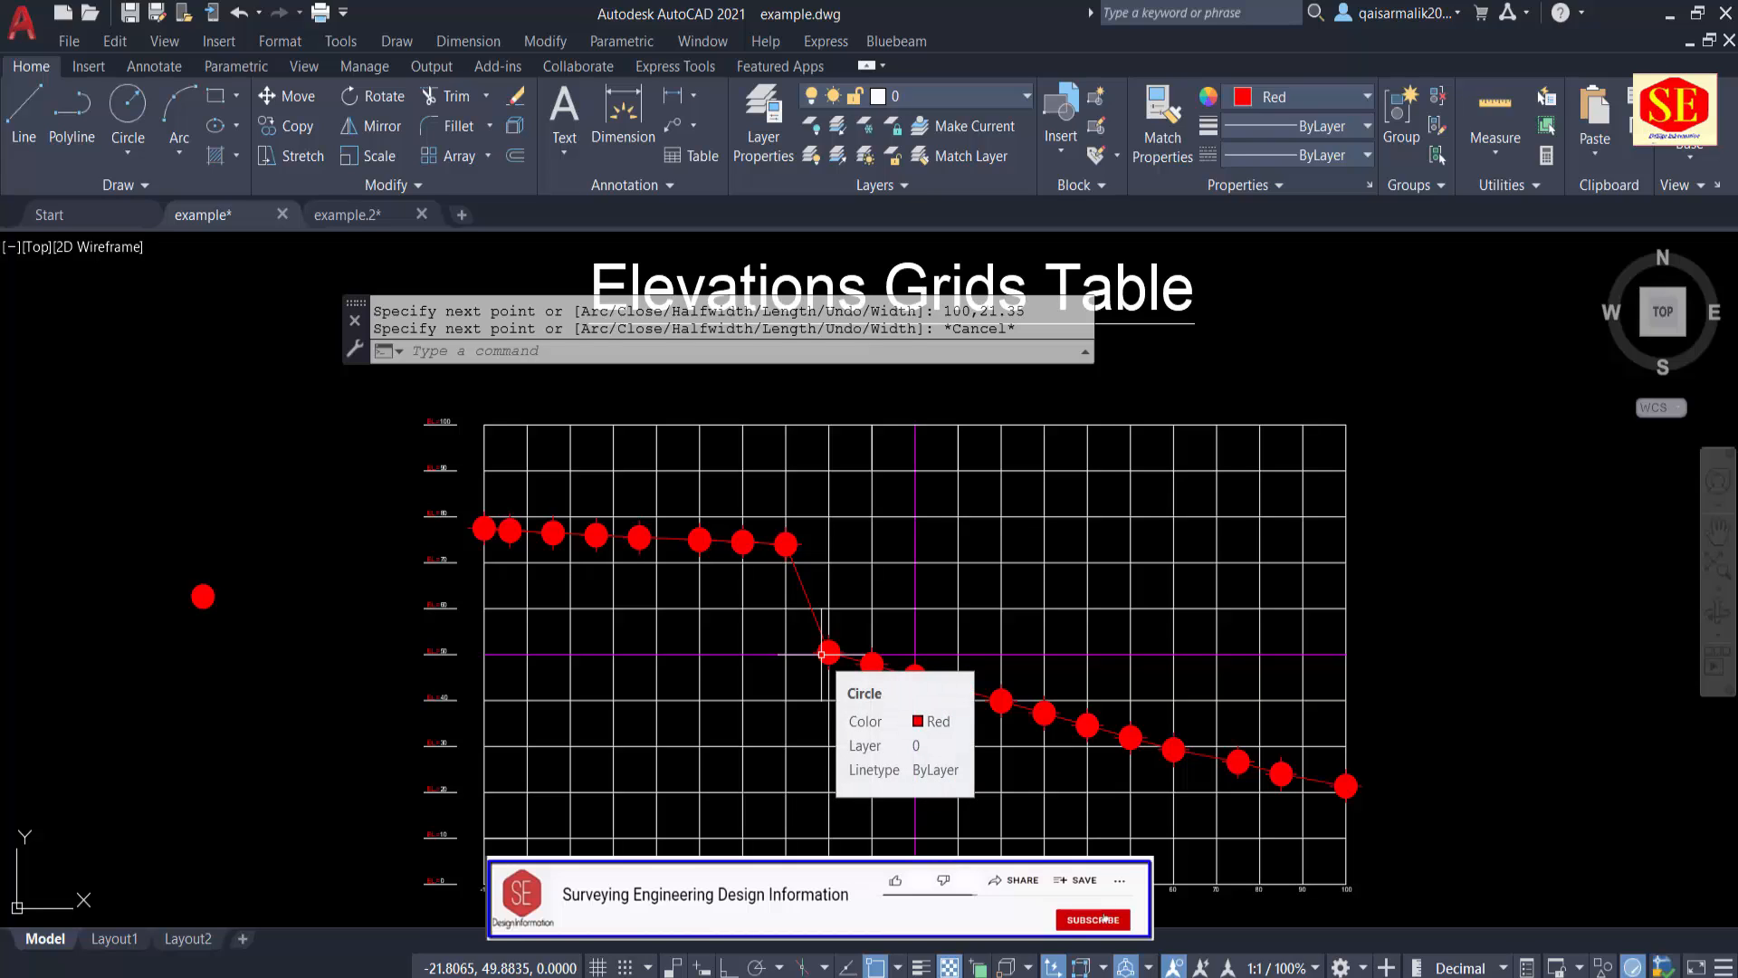
{"action": "key", "text": "Escape"}
{"action": "type", "text": "pl"}
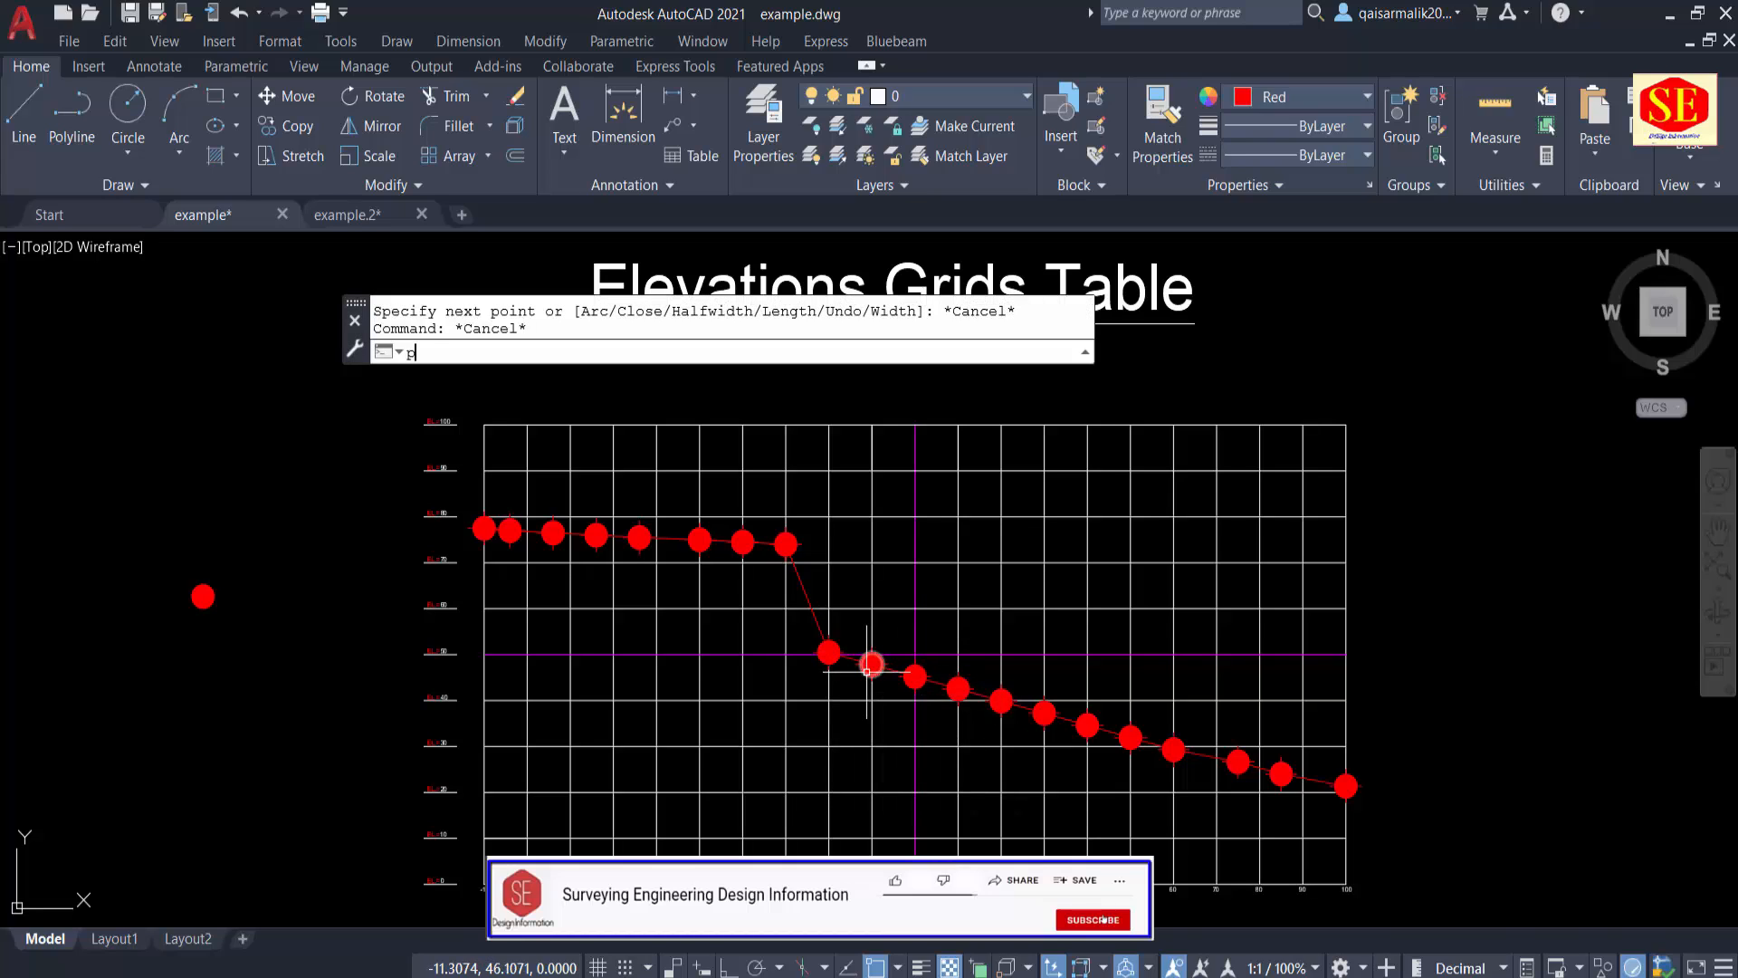
{"action": "key", "text": "Return"}
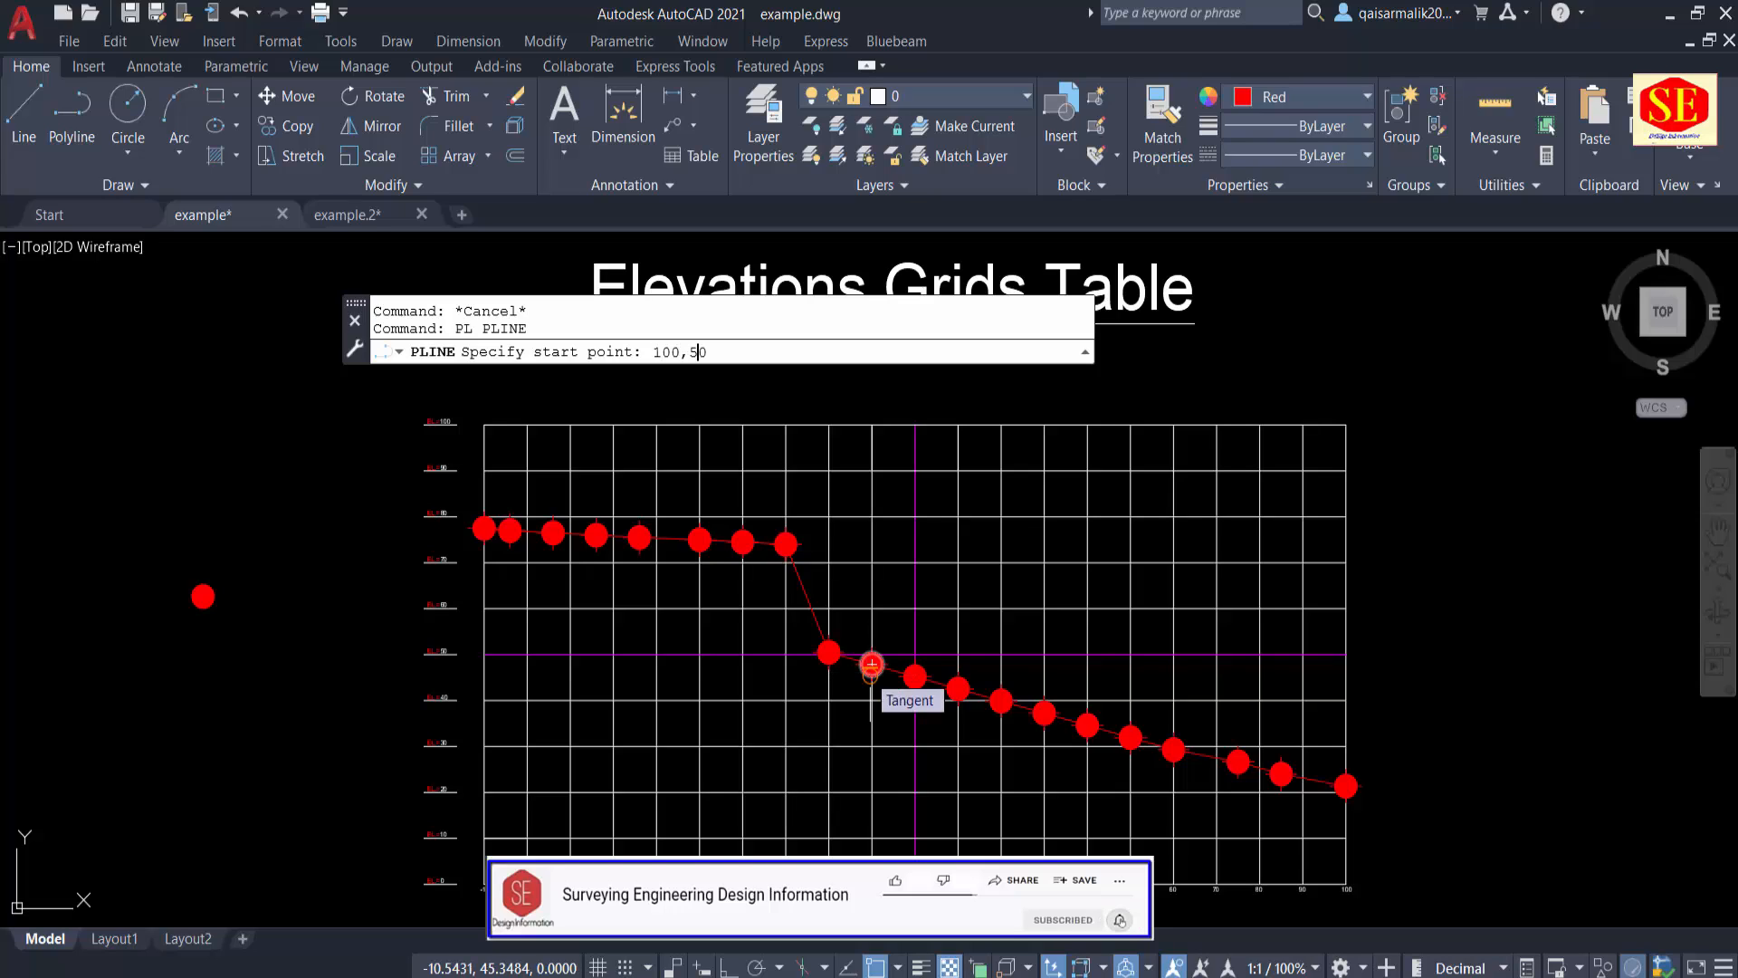
{"action": "key", "text": "Return"}
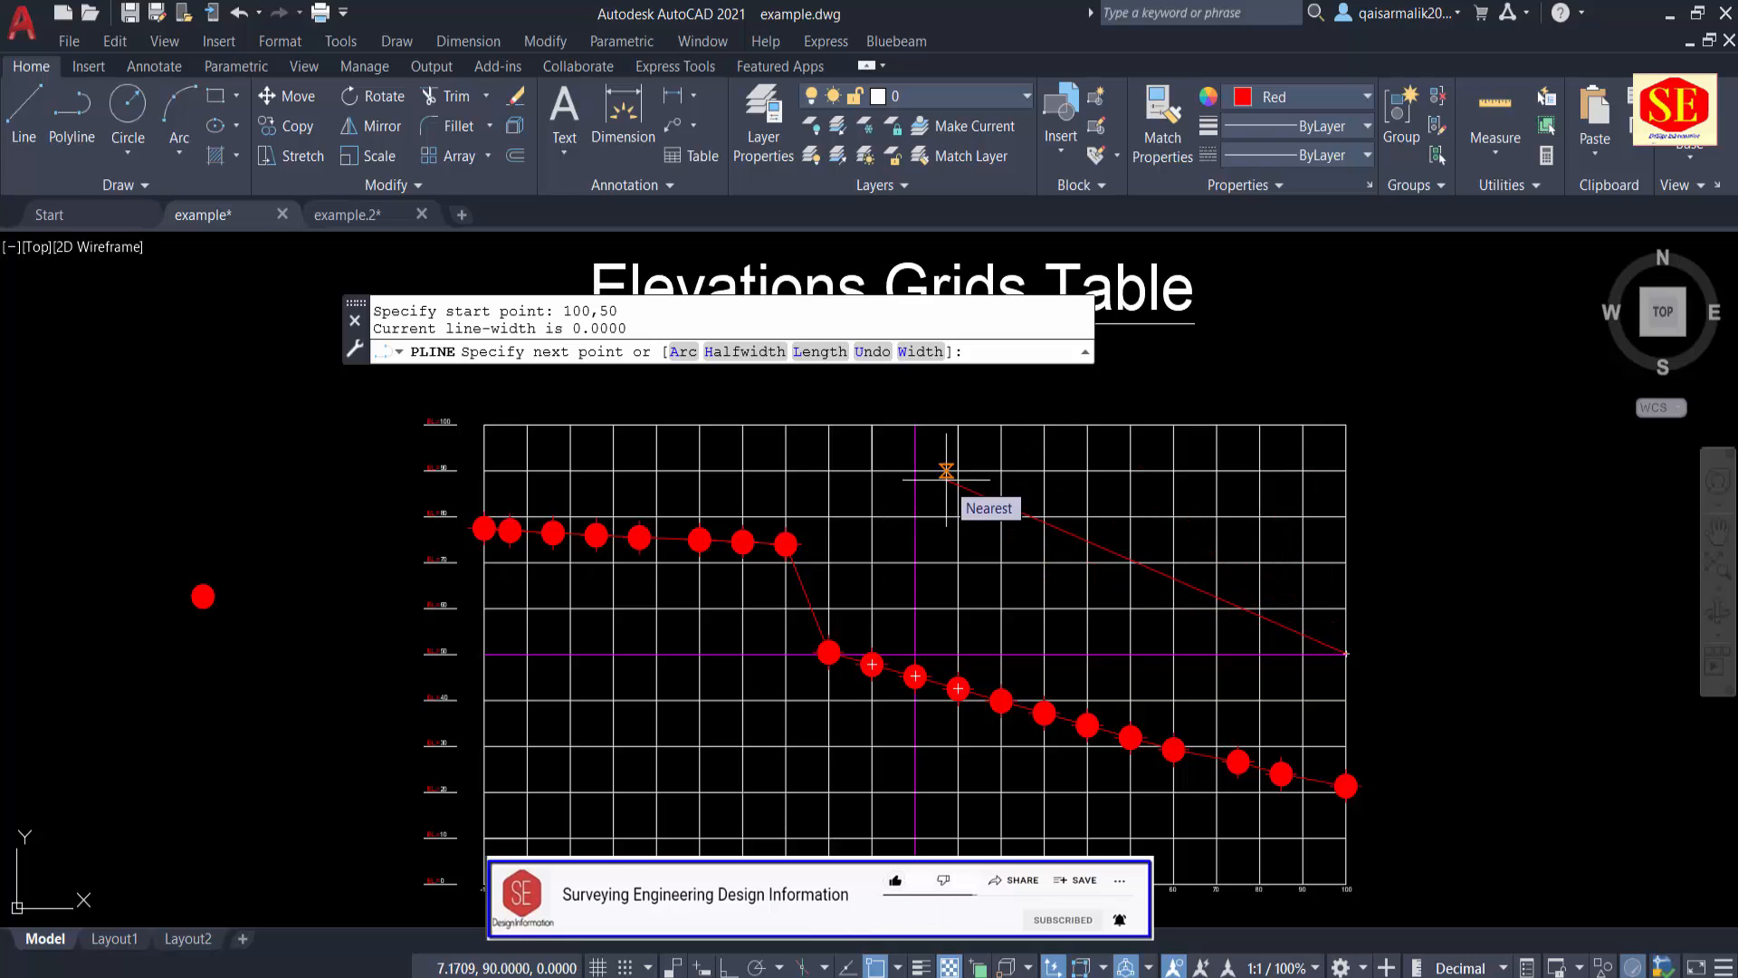
{"action": "key", "text": "Escape"}
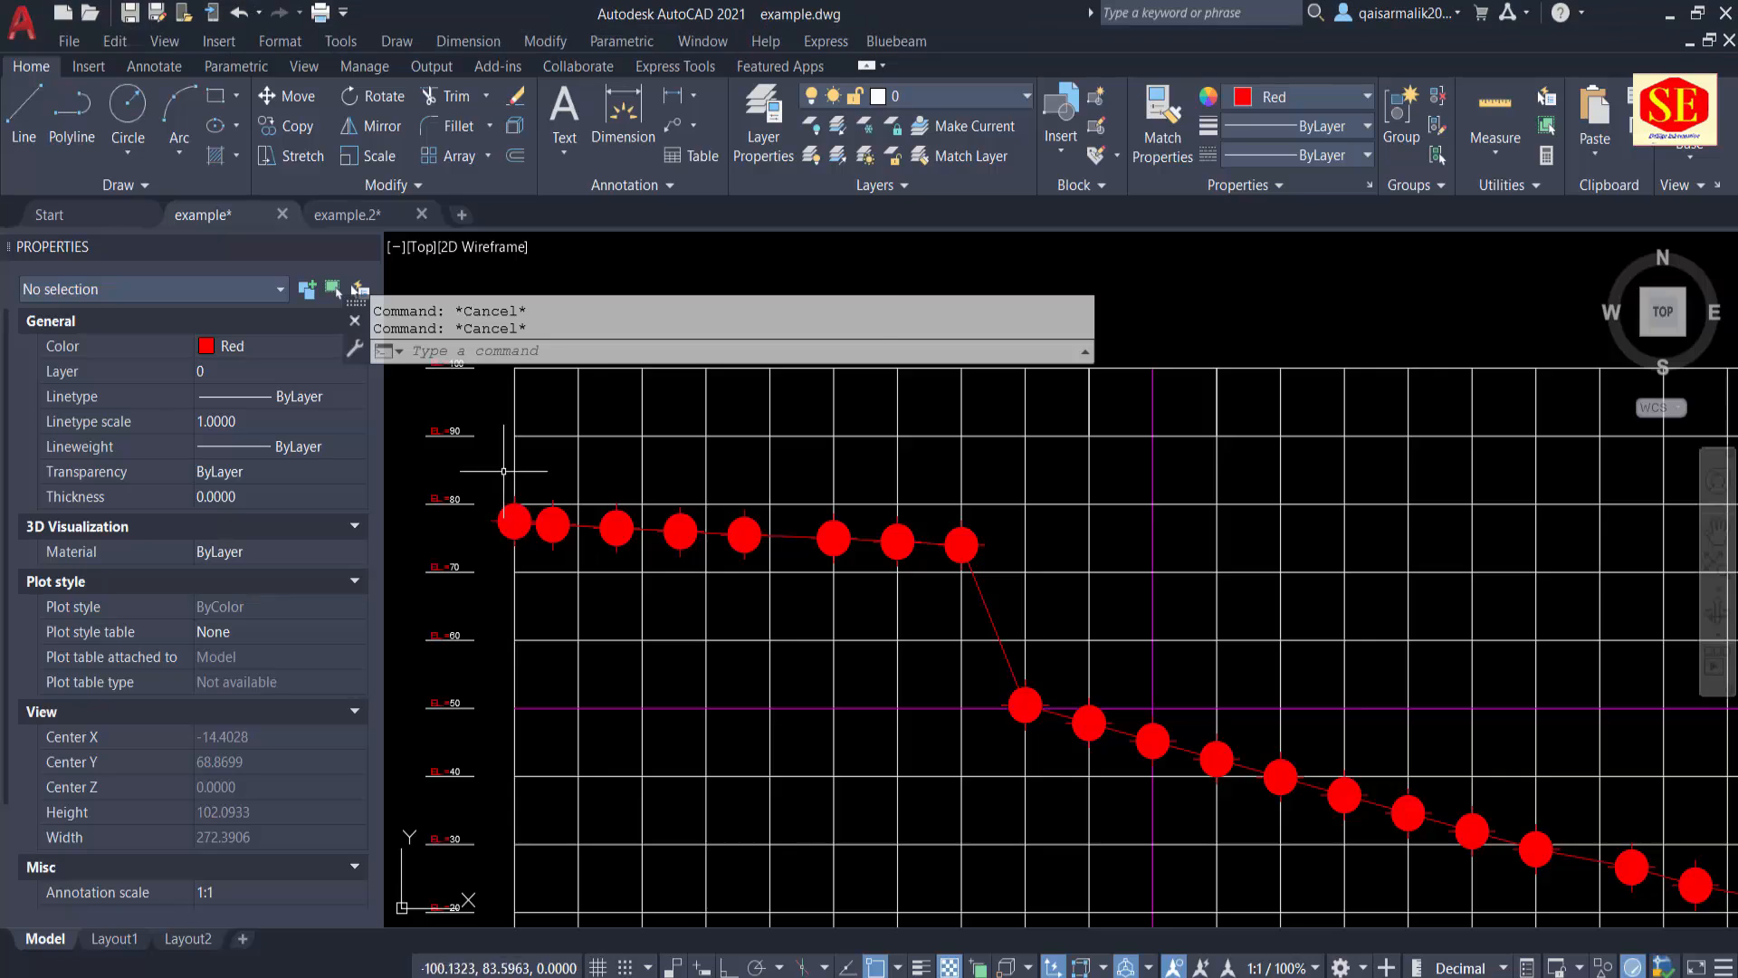
Step: Identify the coordinates of the first filled circle's centre and copy the X and Y values from the command history
{"action": "scroll", "coordinate": [504, 471], "scroll_direction": "up", "scroll_amount": 4}
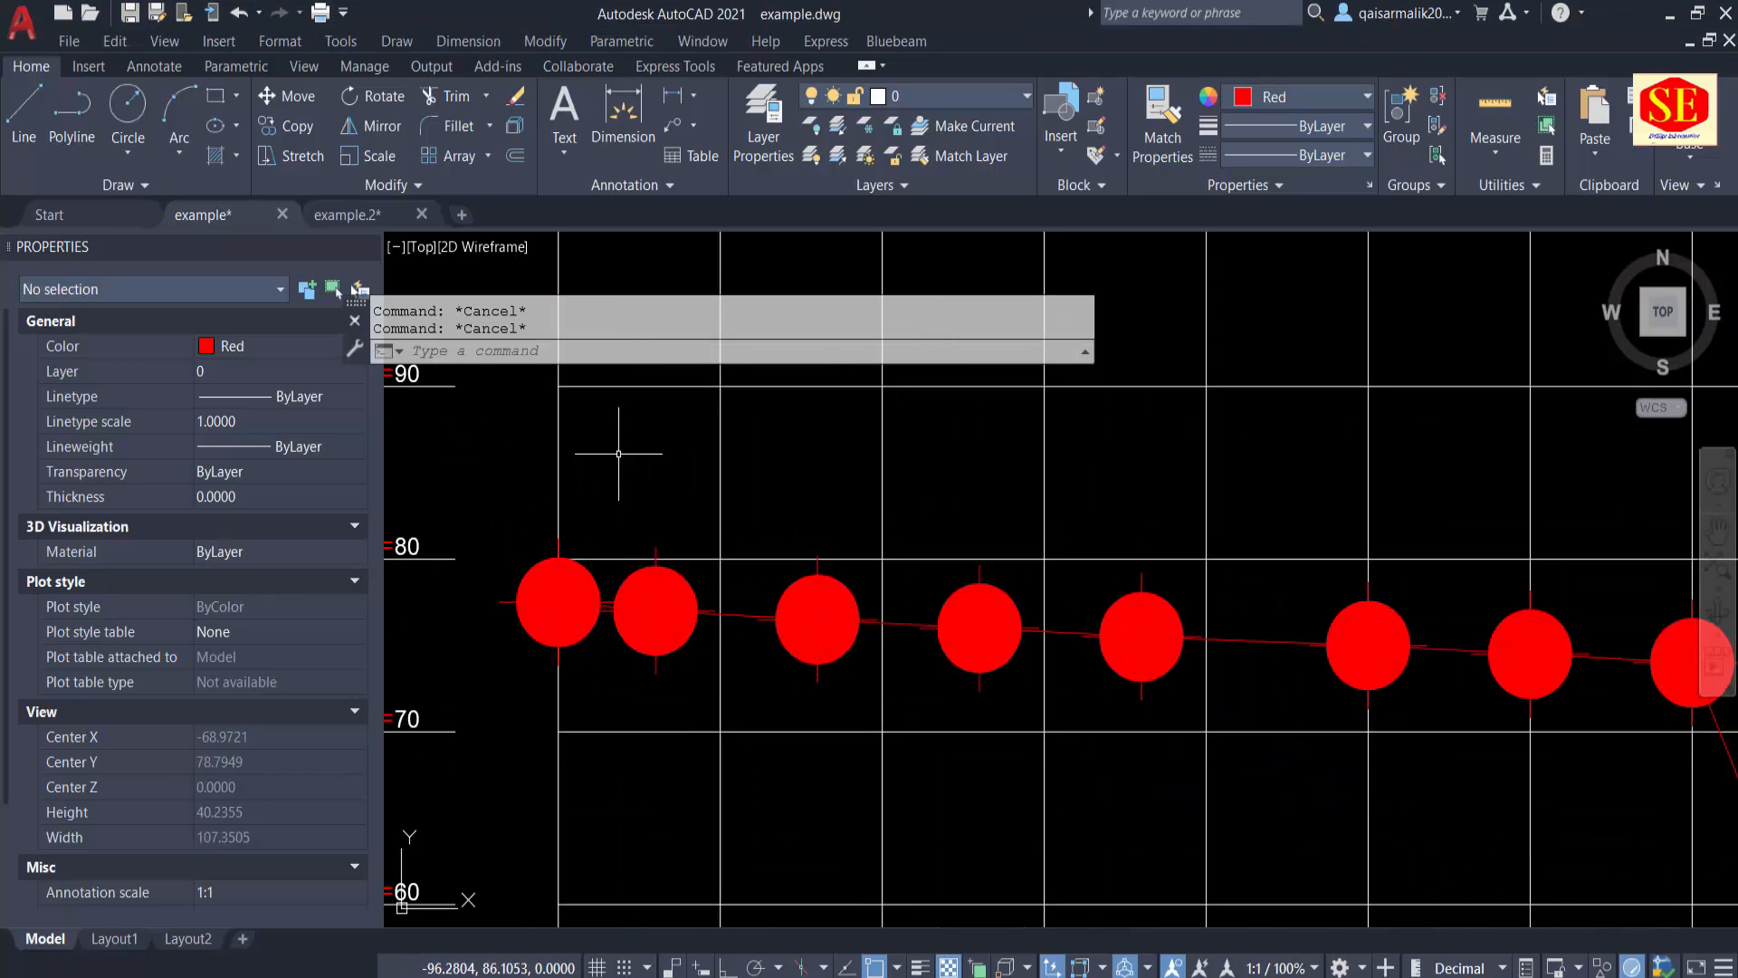
{"action": "type", "text": "Id"}
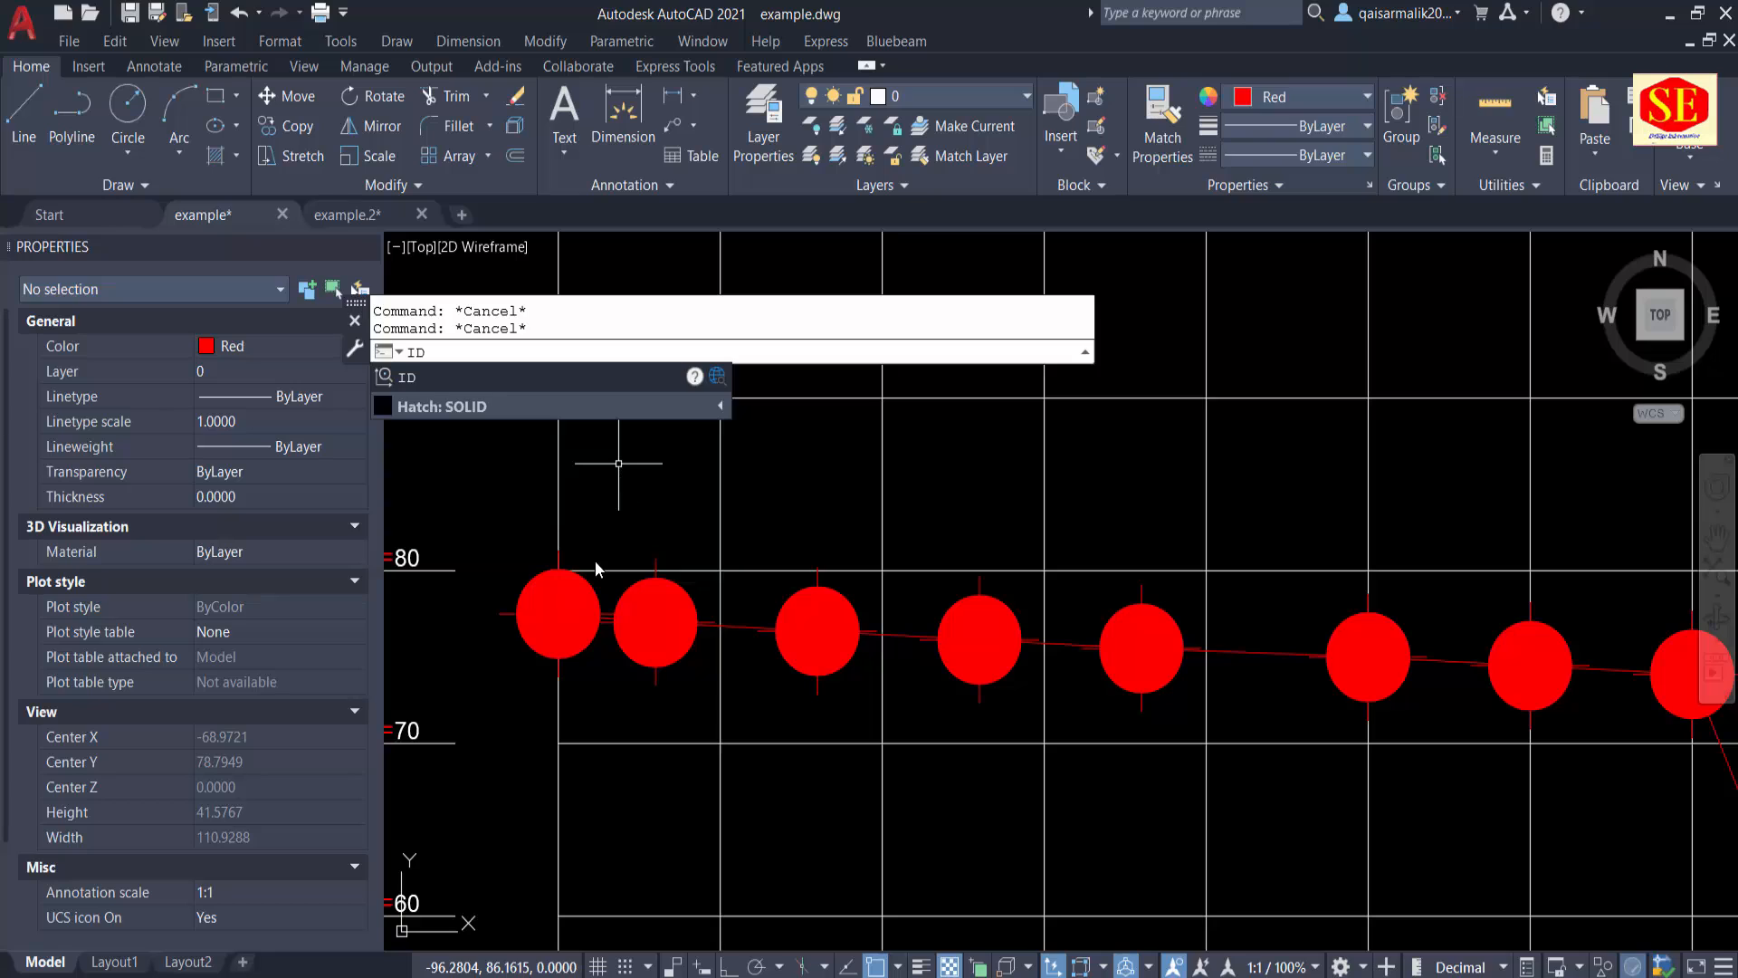
{"action": "key", "text": "Return"}
{"action": "left_click", "coordinate": [559, 613]}
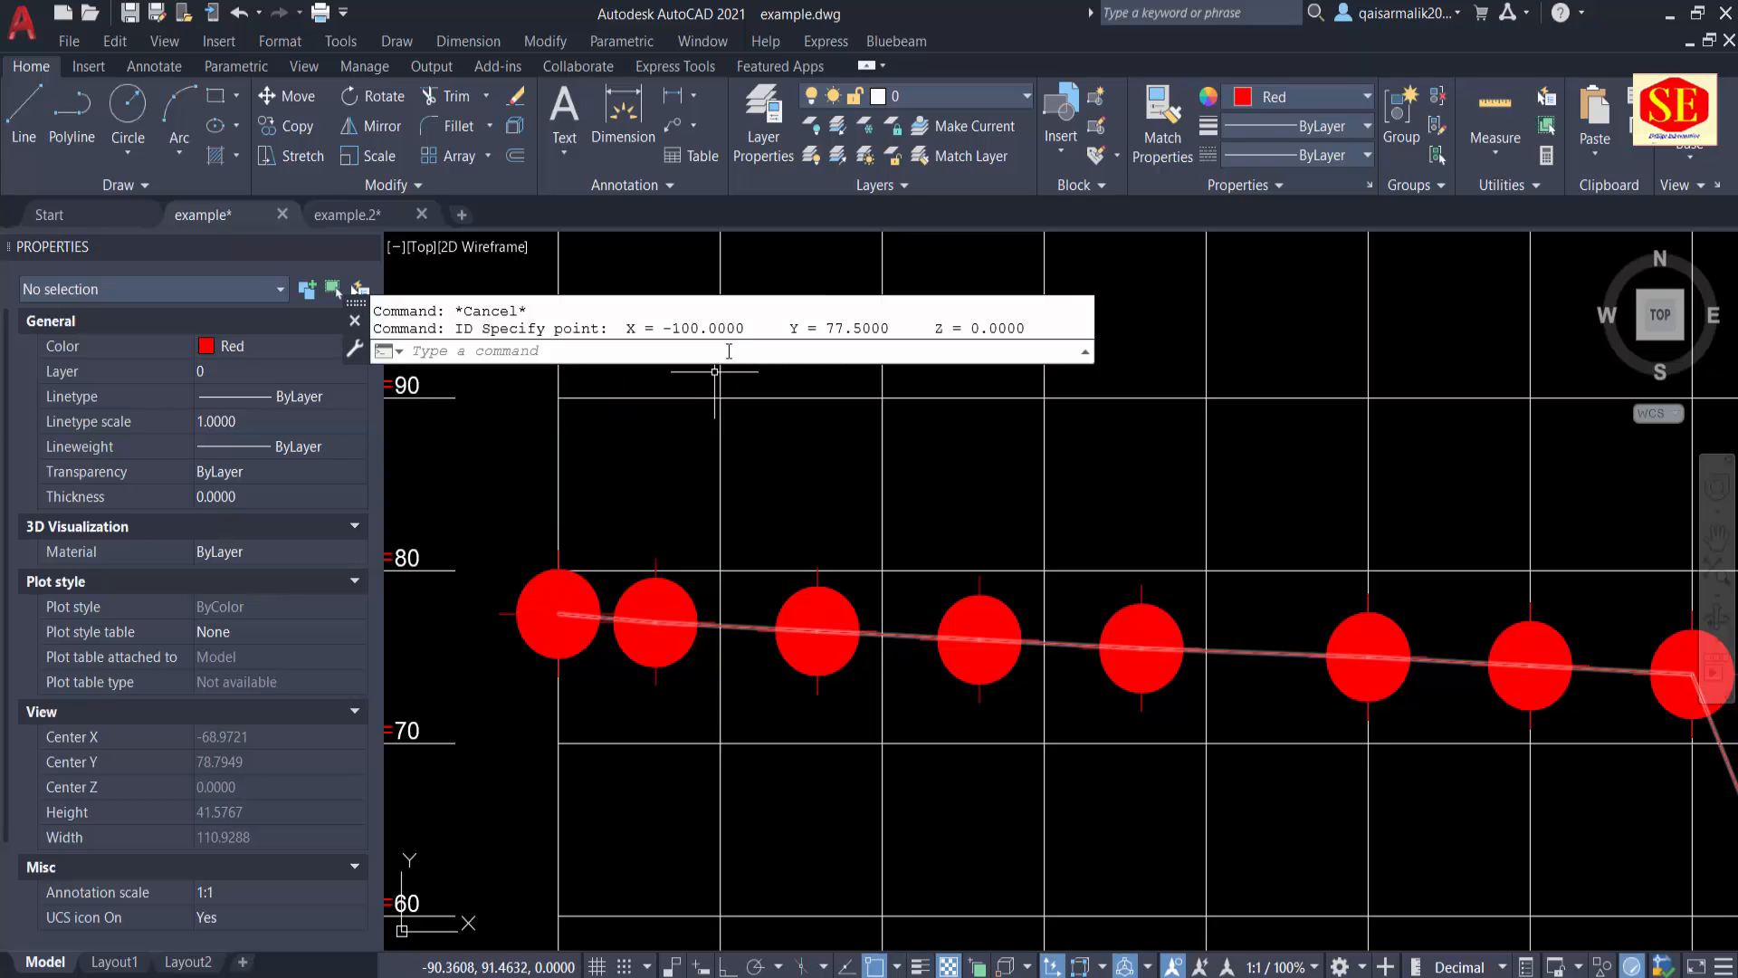
{"action": "left_click_drag", "start_coordinate": [621, 327], "coordinate": [906, 328]}
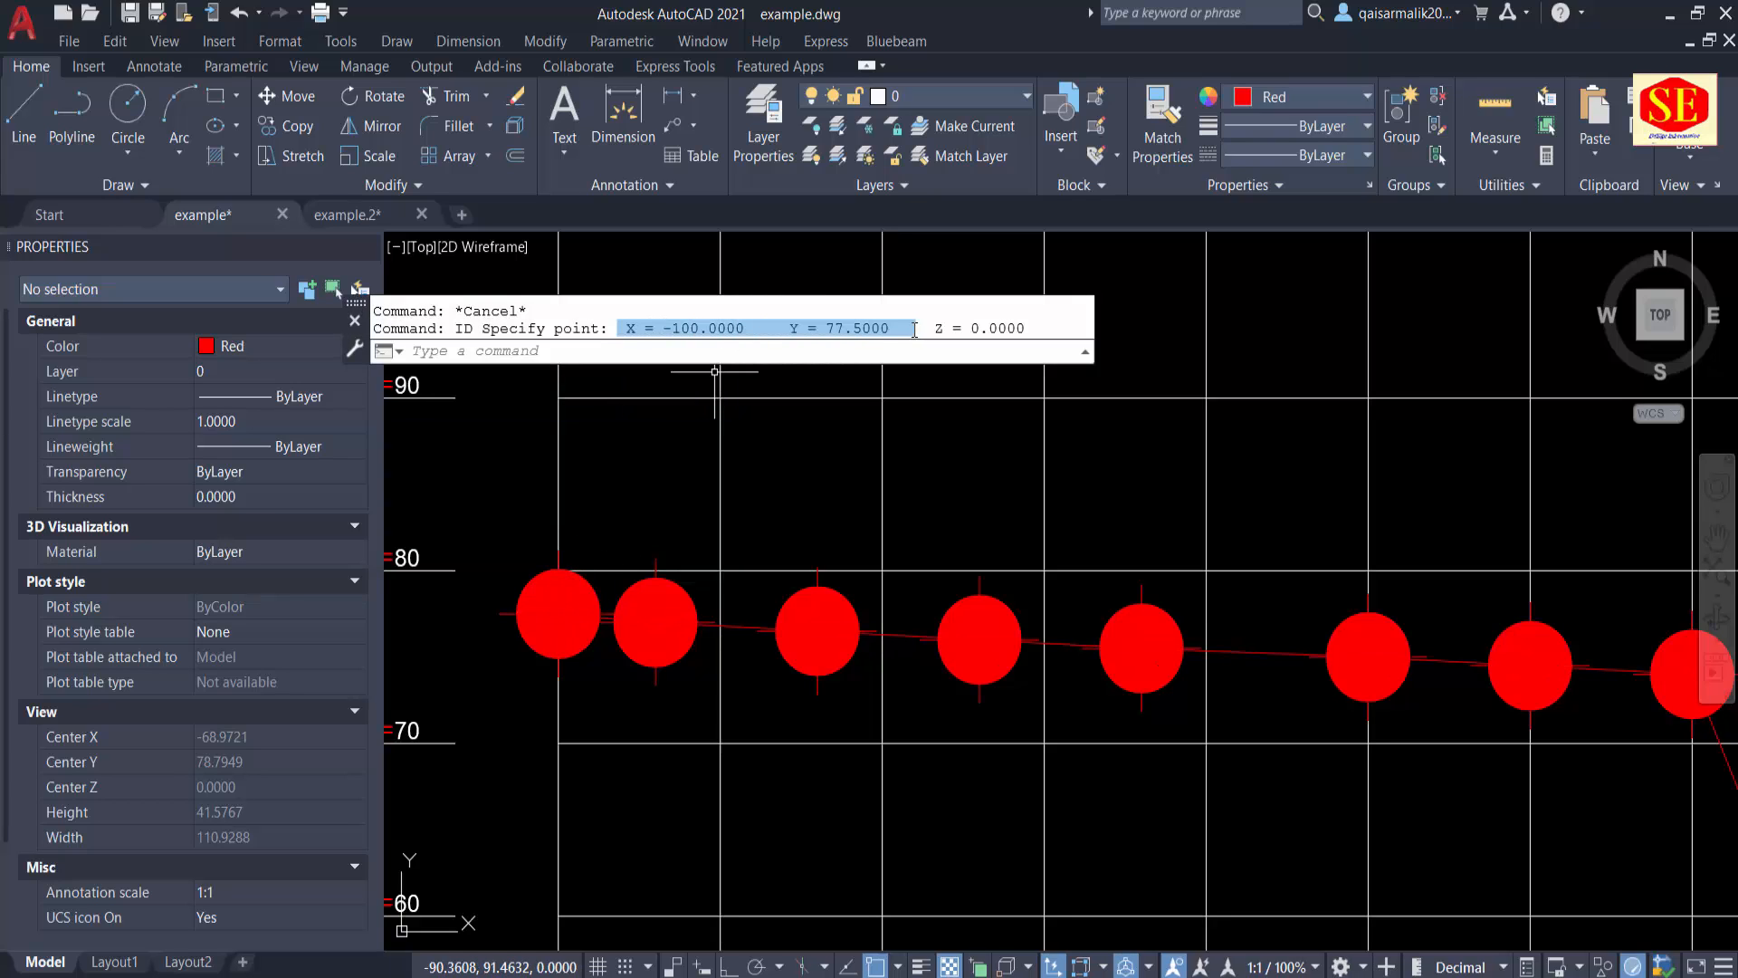
{"action": "right_click", "coordinate": [856, 330]}
{"action": "left_click", "coordinate": [911, 489]}
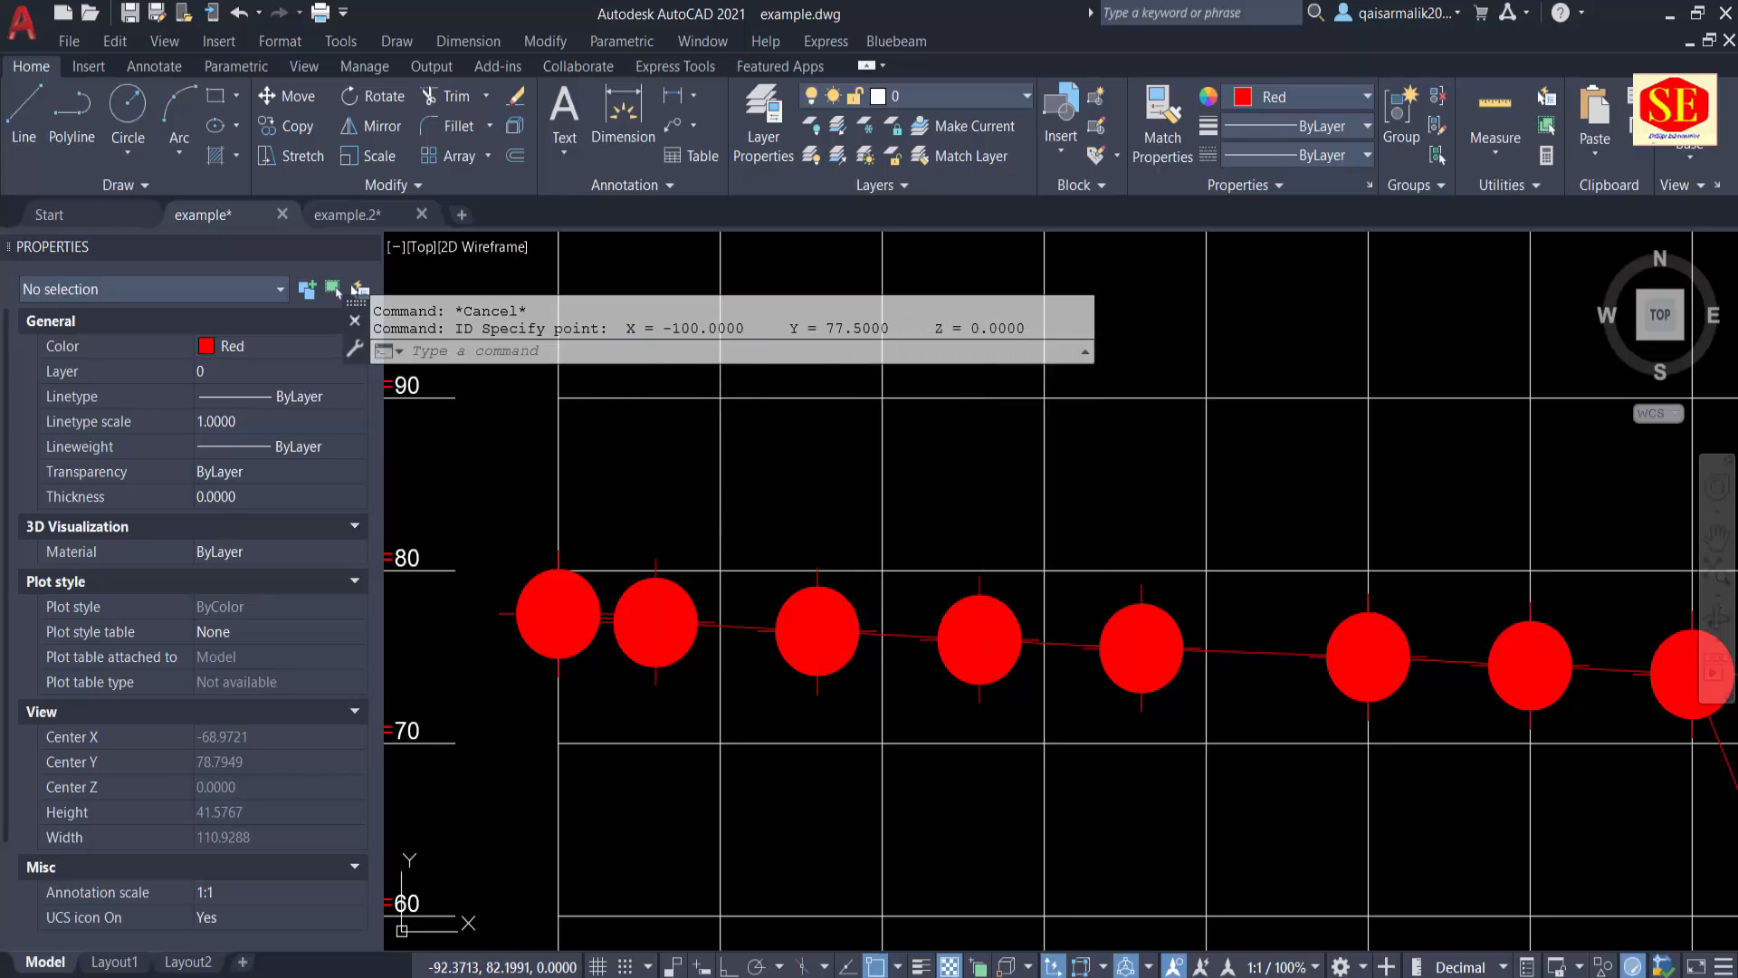
Step: Paste the copied X and Y coordinates into the drawing as text above the first filled circle
{"action": "left_click", "coordinate": [671, 510]}
{"action": "key", "text": "ctrl+c"}
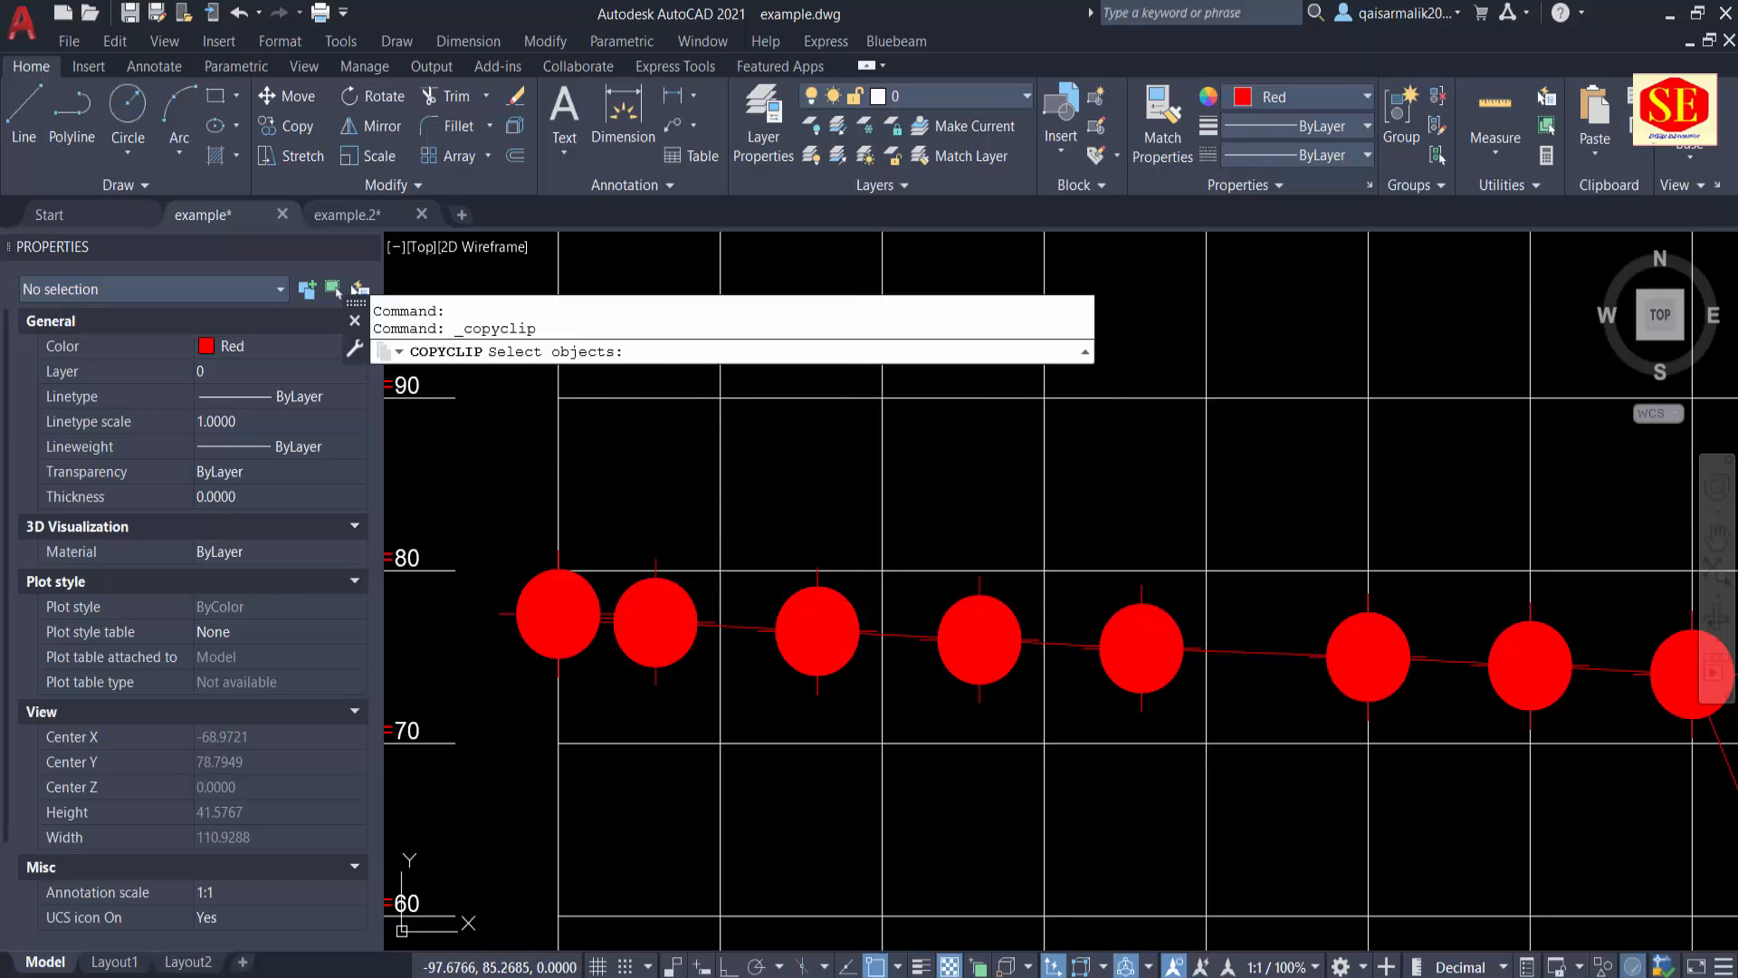
{"action": "key", "text": "Escape"}
{"action": "key", "text": "ctrl+v"}
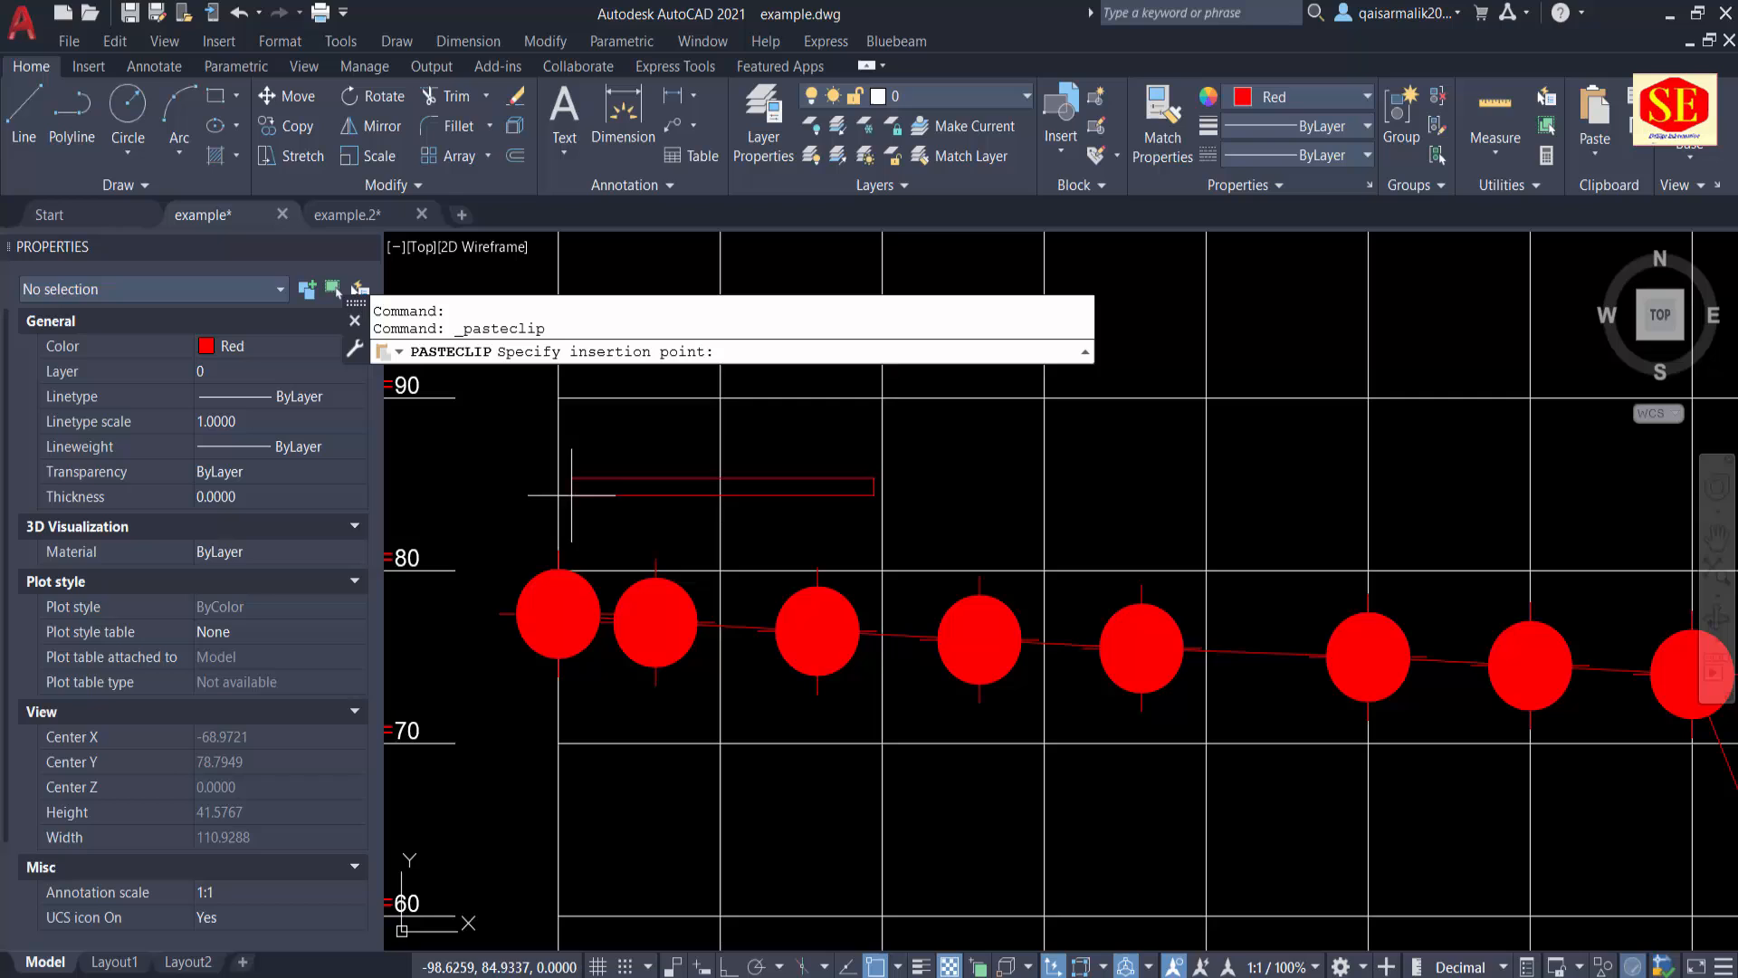
{"action": "left_click", "coordinate": [453, 477]}
{"action": "key", "text": "Escape"}
Step: Edit the pasted text to read "p#.1 Distt= -100.0000 Ele = 77.5000" and widen its text box to fit one line
{"action": "double_click", "coordinate": [532, 477]}
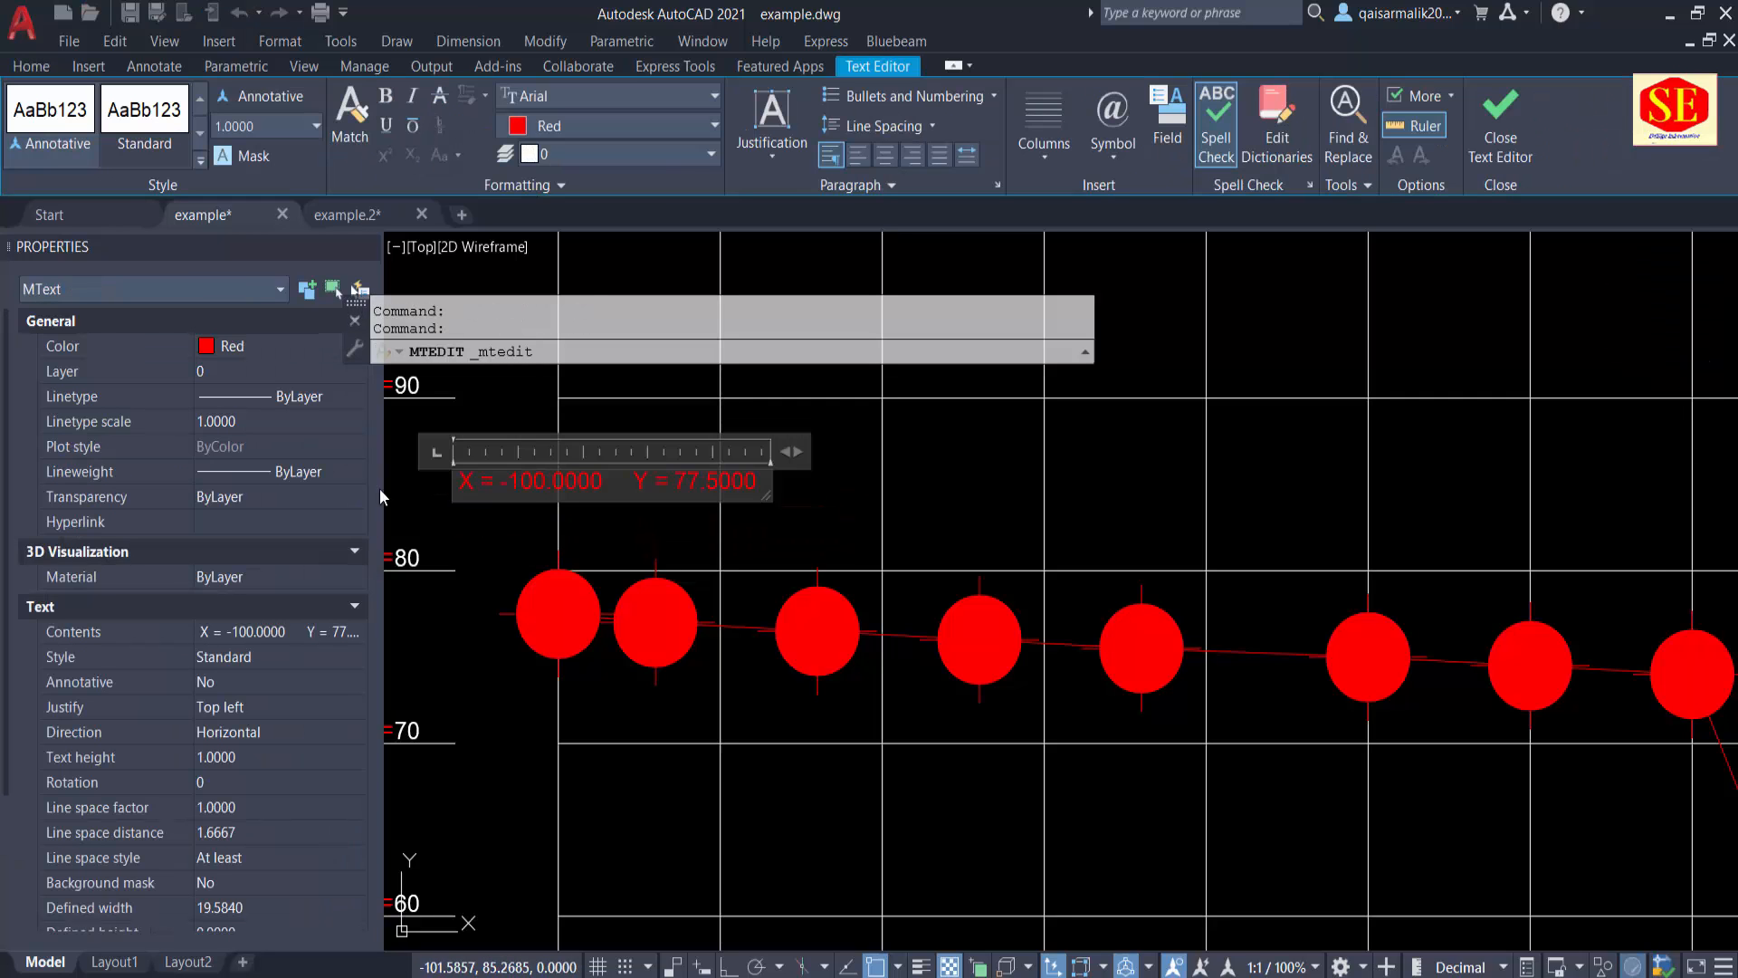
{"action": "key", "text": "BackSpace"}
{"action": "type", "text": "d"}
{"action": "key", "text": "BackSpace"}
{"action": "type", "text": "Distt"}
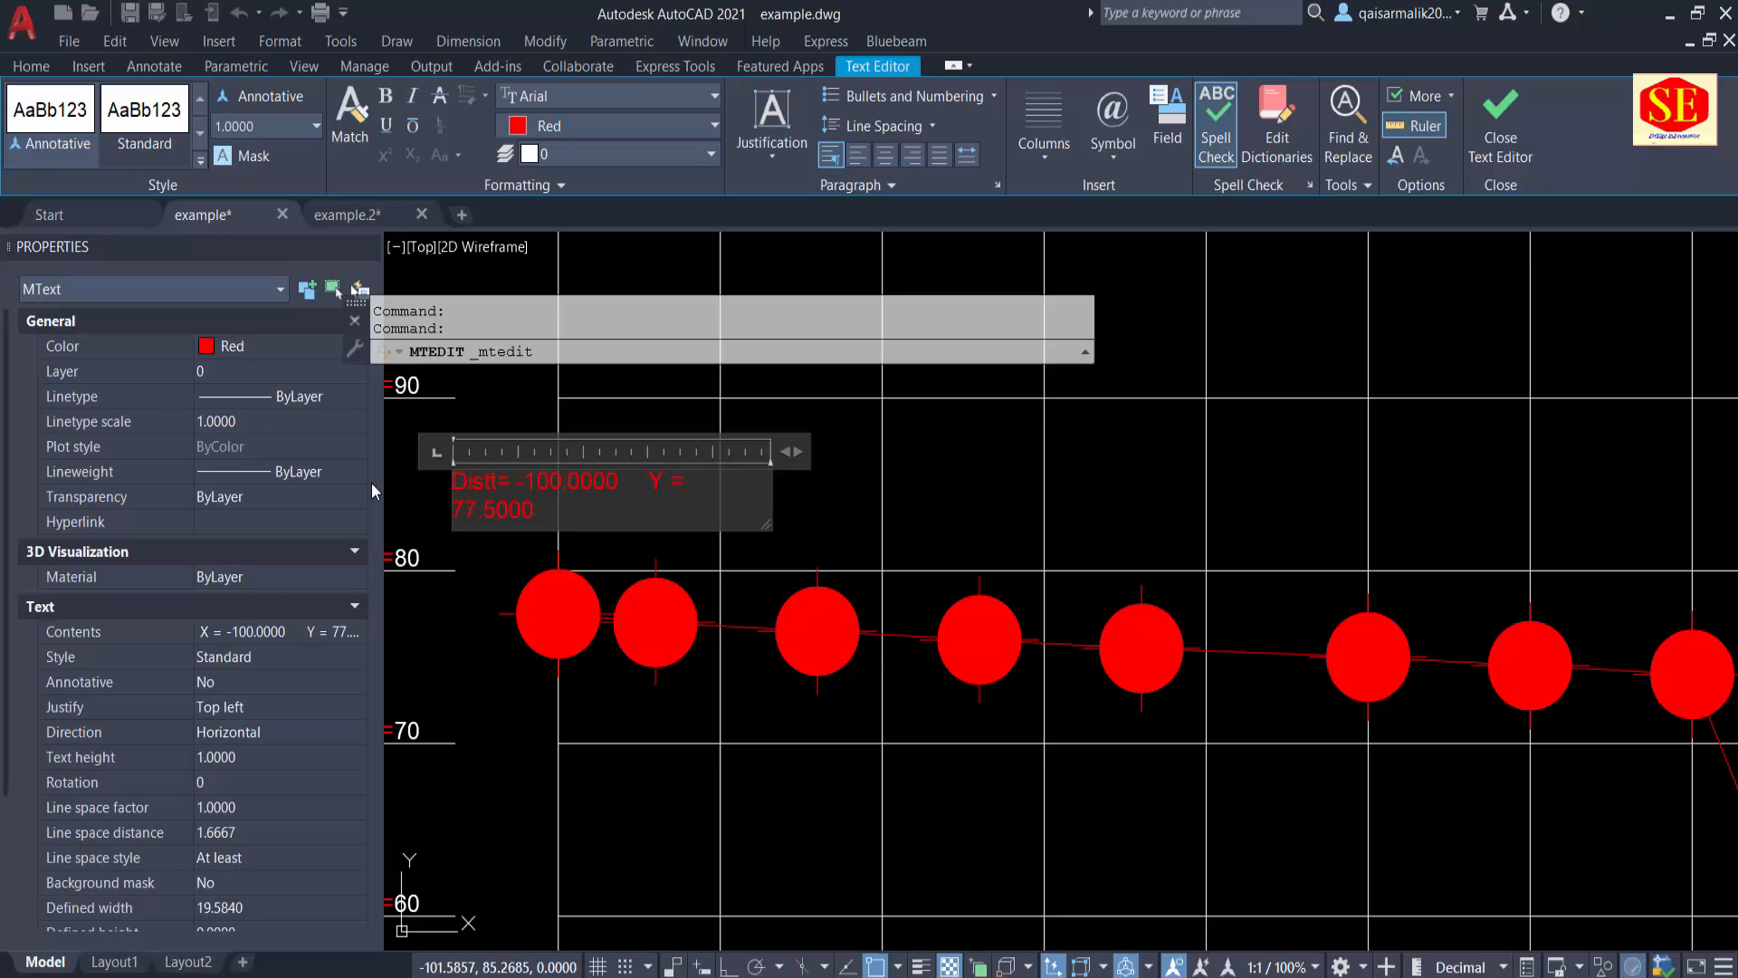
{"action": "left_click", "coordinate": [666, 484]}
{"action": "key", "text": "BackSpace"}
{"action": "type", "text": "Ele"}
{"action": "left_click_drag", "start_coordinate": [804, 450], "coordinate": [983, 445]}
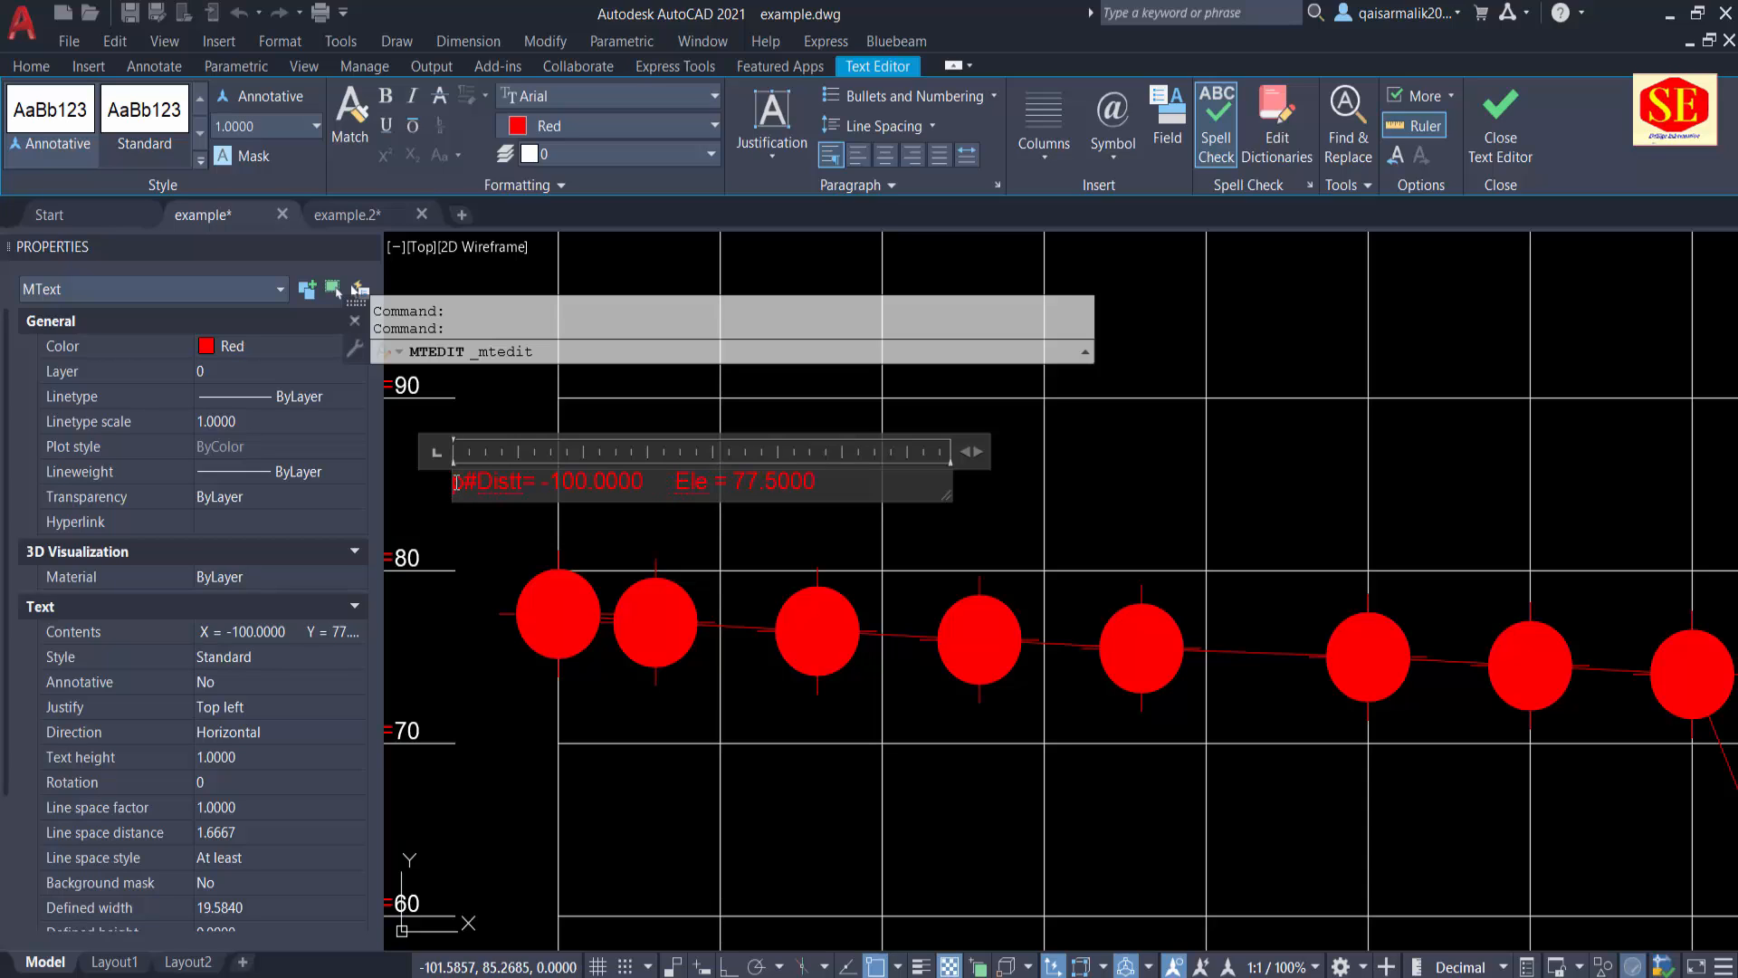
{"action": "key", "text": "Escape"}
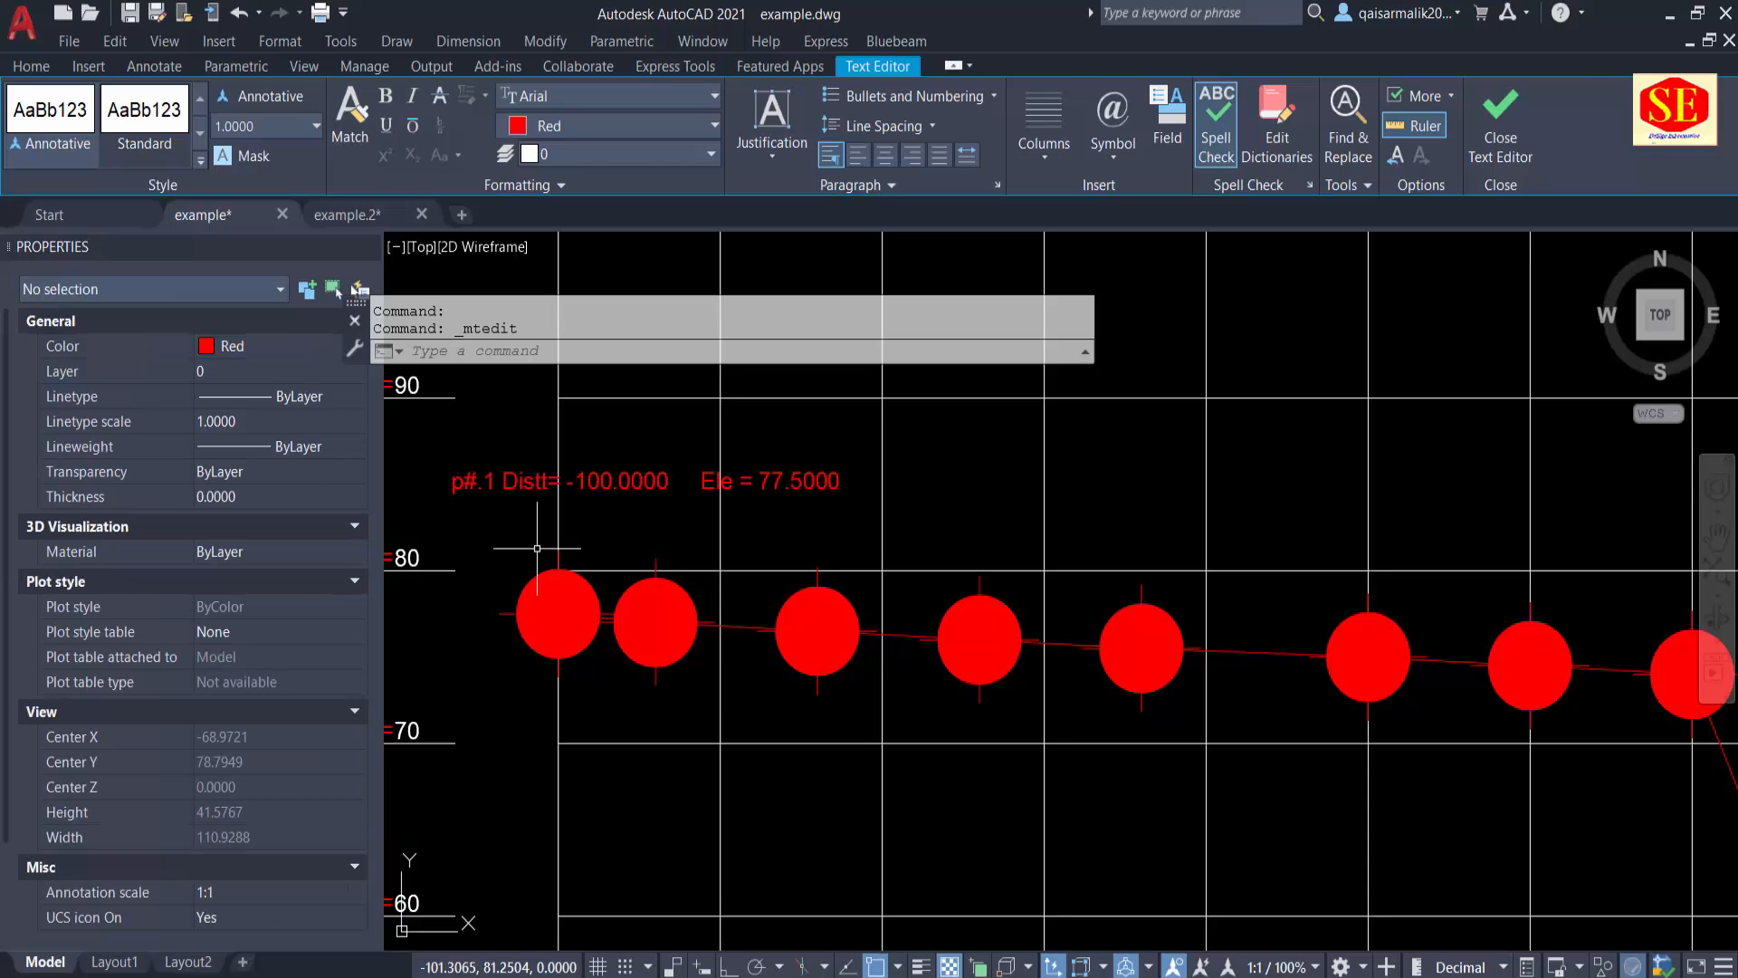
Step: Scale the "p#.1" label by a factor of .5 about its lower-left corner
{"action": "type", "text": "sc"}
{"action": "key", "text": "Return"}
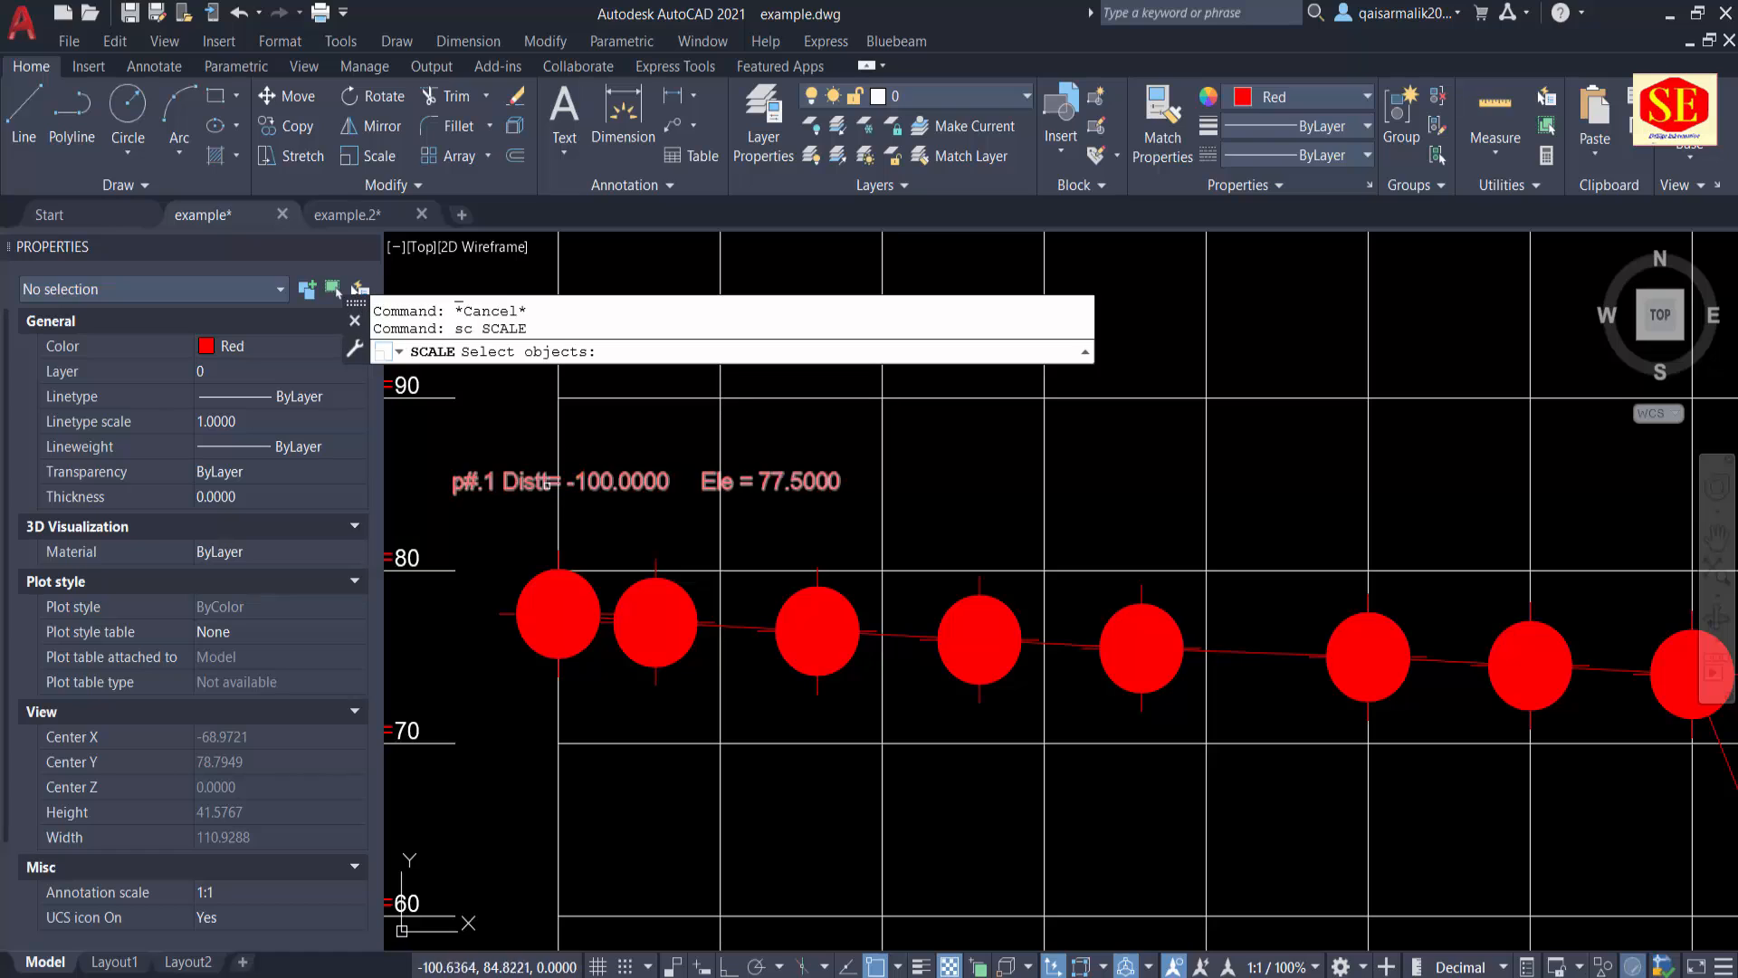
{"action": "left_click", "coordinate": [569, 489]}
{"action": "key", "text": "Return"}
{"action": "left_click", "coordinate": [453, 493]}
{"action": "type", "text": ".5"}
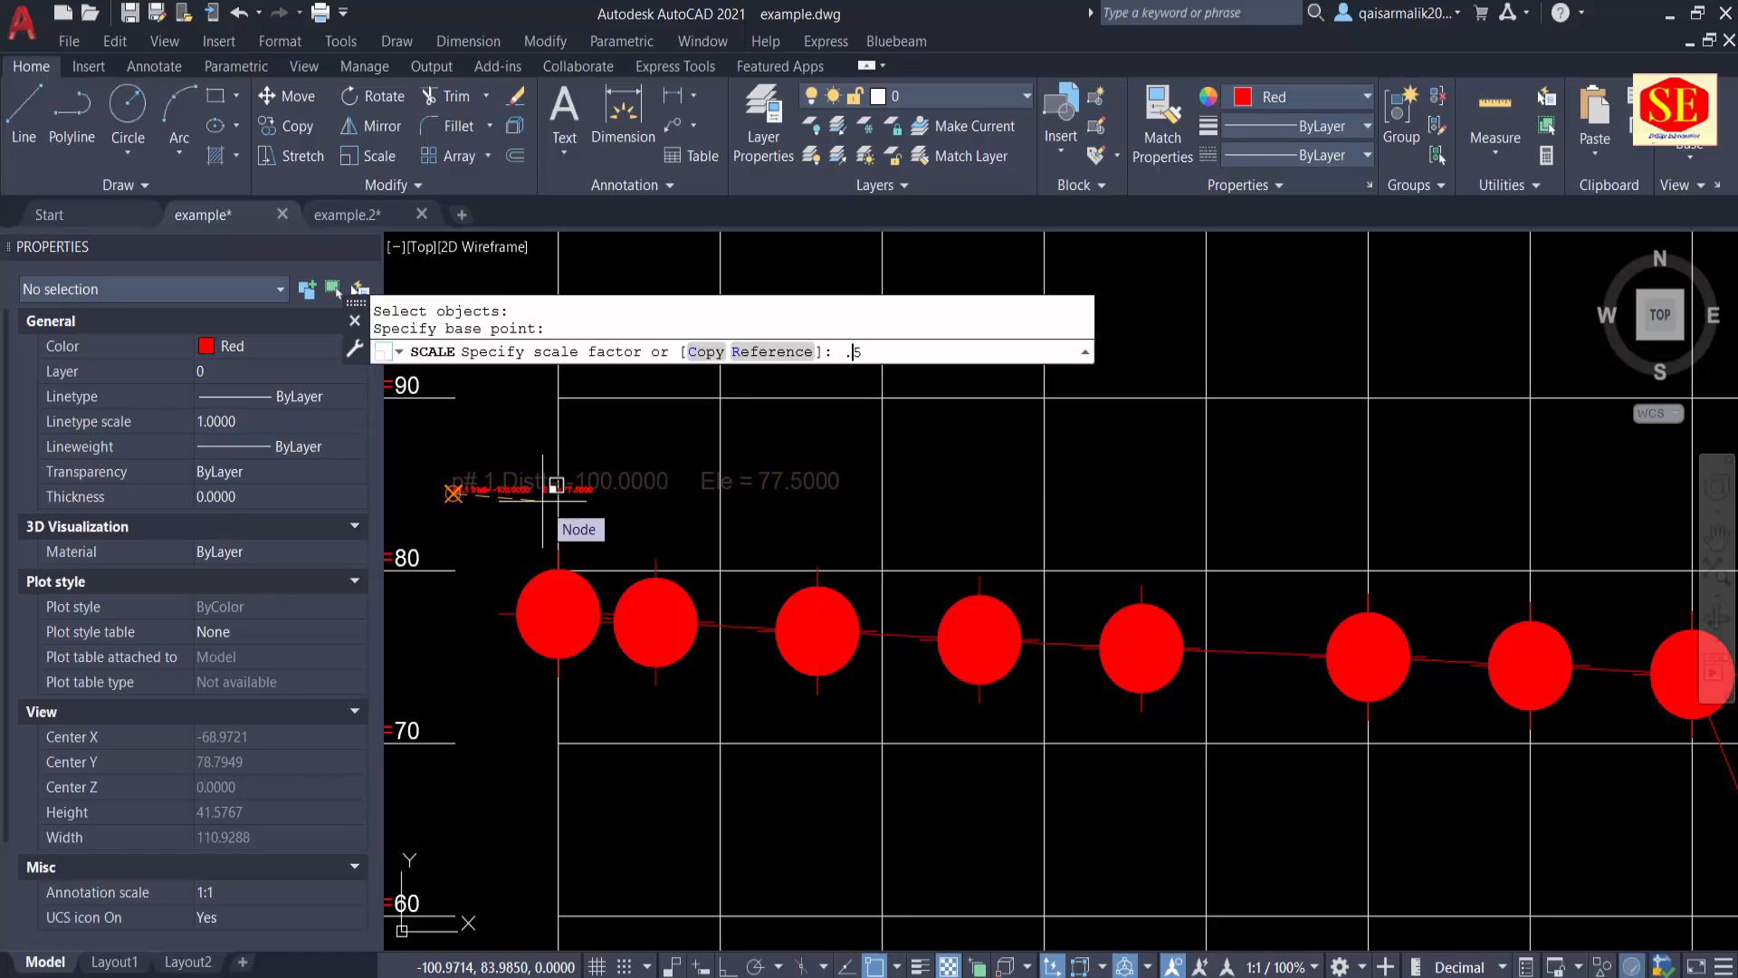
{"action": "key", "text": "Return"}
{"action": "key", "text": "Escape"}
Step: Move the reduced "p#.1" label down to just above the first filled circle
{"action": "type", "text": "m"}
{"action": "key", "text": "Return"}
{"action": "left_click", "coordinate": [542, 487]}
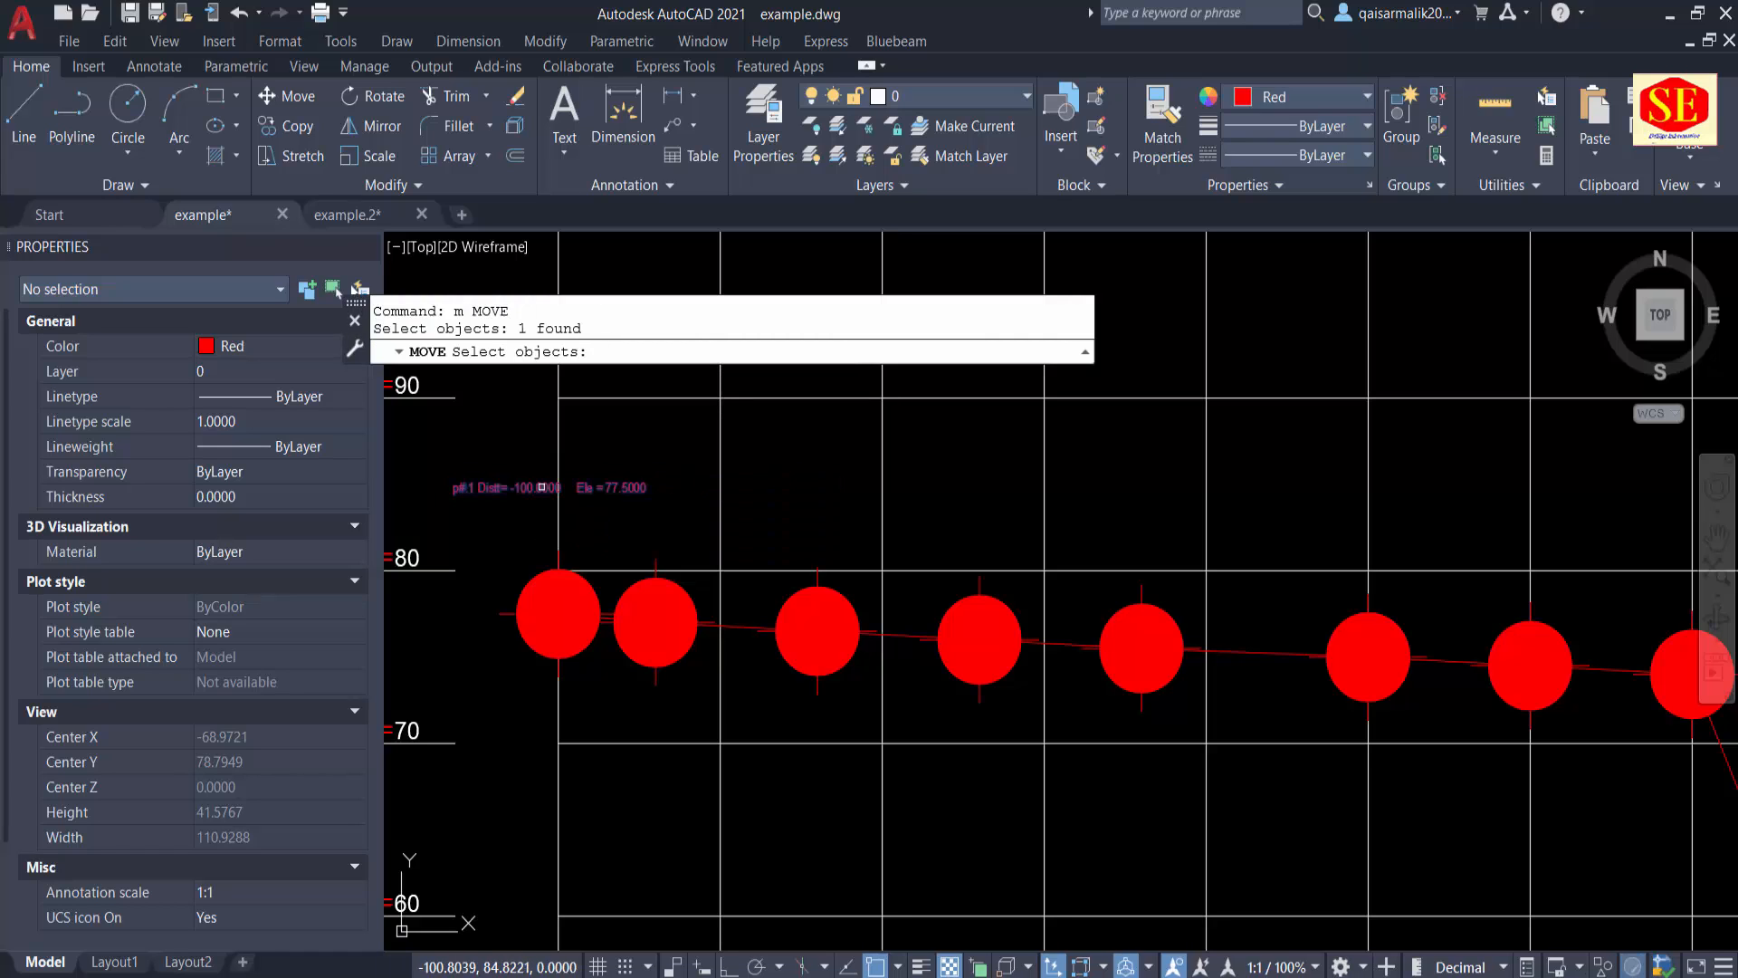
{"action": "key", "text": "Return"}
{"action": "left_click", "coordinate": [542, 491]}
{"action": "left_click", "coordinate": [563, 541]}
{"action": "key", "text": "Escape"}
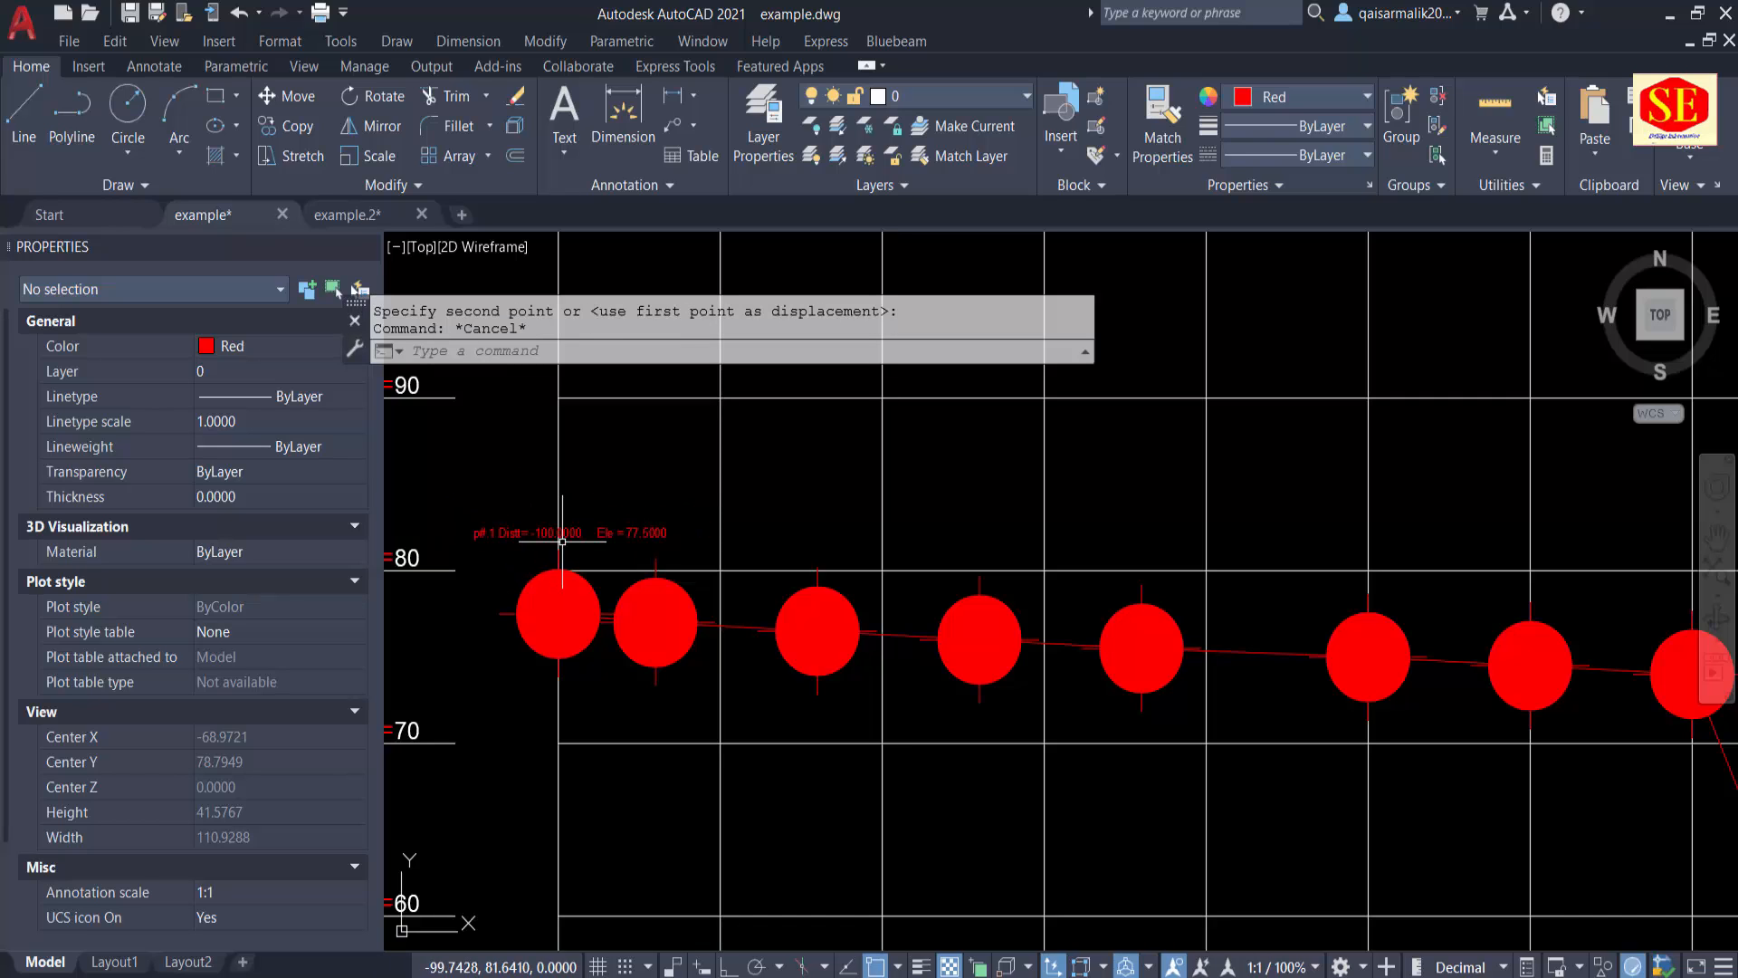
Step: Label the first filled circle's centre with distance and elevation using the CD command, placing the text below the profile
{"action": "scroll", "coordinate": [562, 540], "scroll_direction": "down", "scroll_amount": 2}
{"action": "key", "text": "Escape"}
{"action": "middle_click_drag", "start_coordinate": [668, 532], "coordinate": [733, 487]}
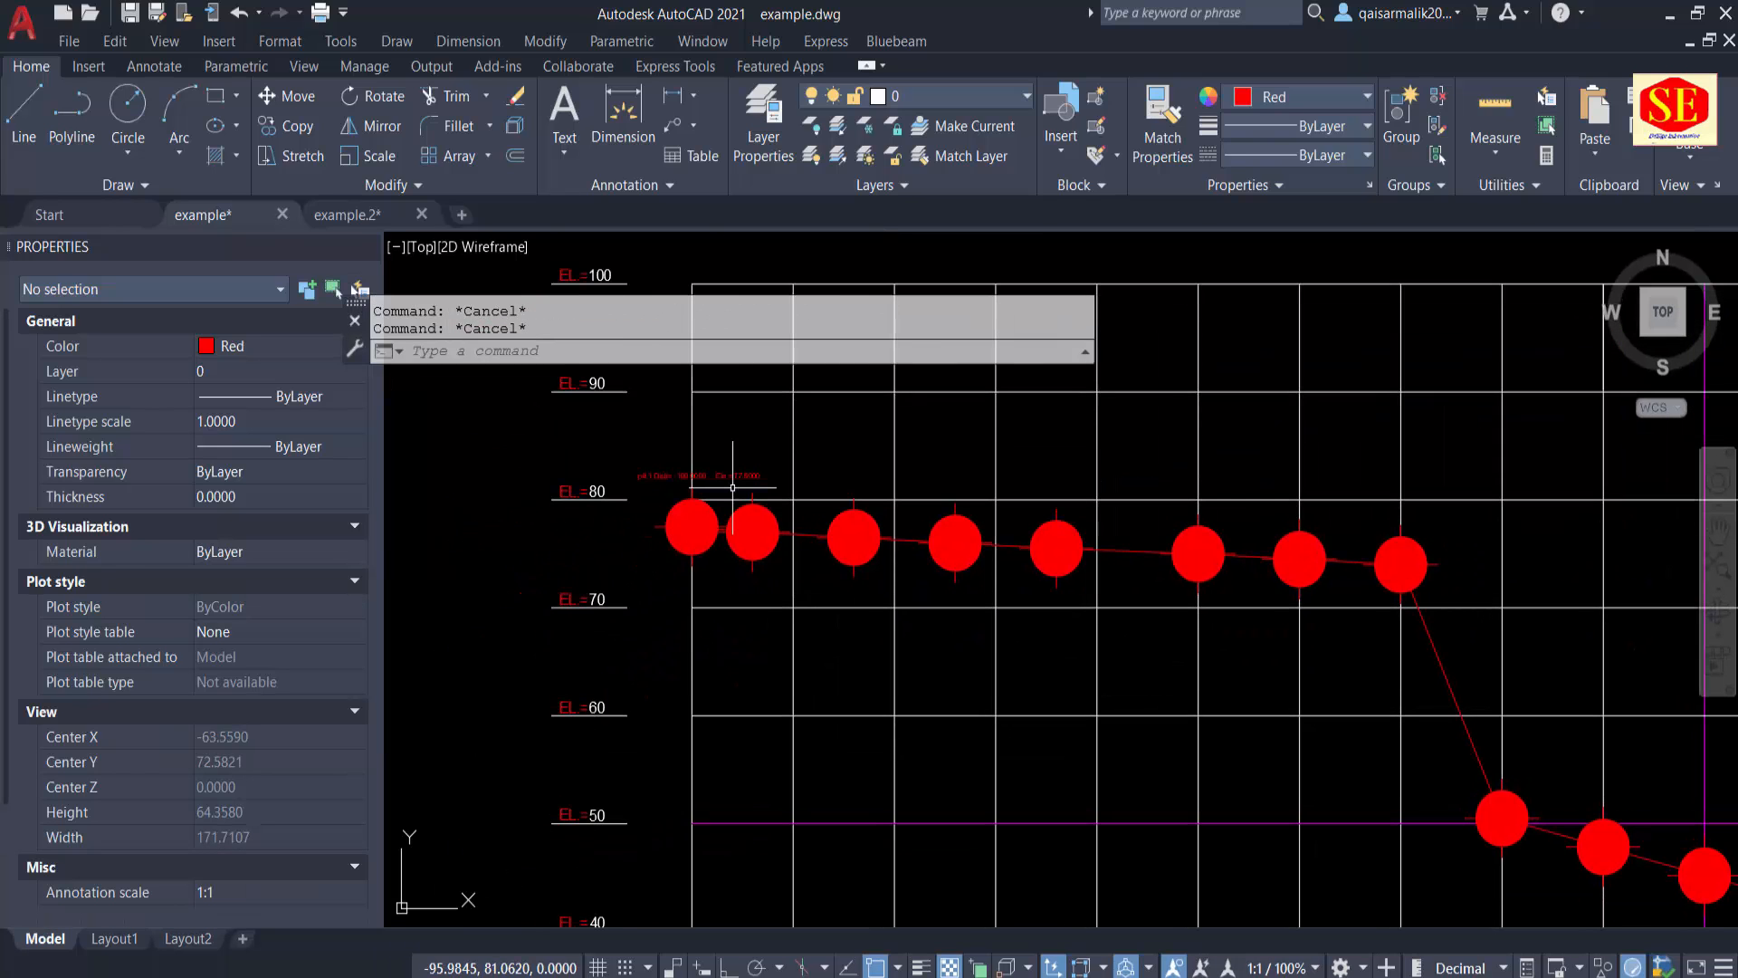
{"action": "type", "text": "cd"}
{"action": "key", "text": "Return"}
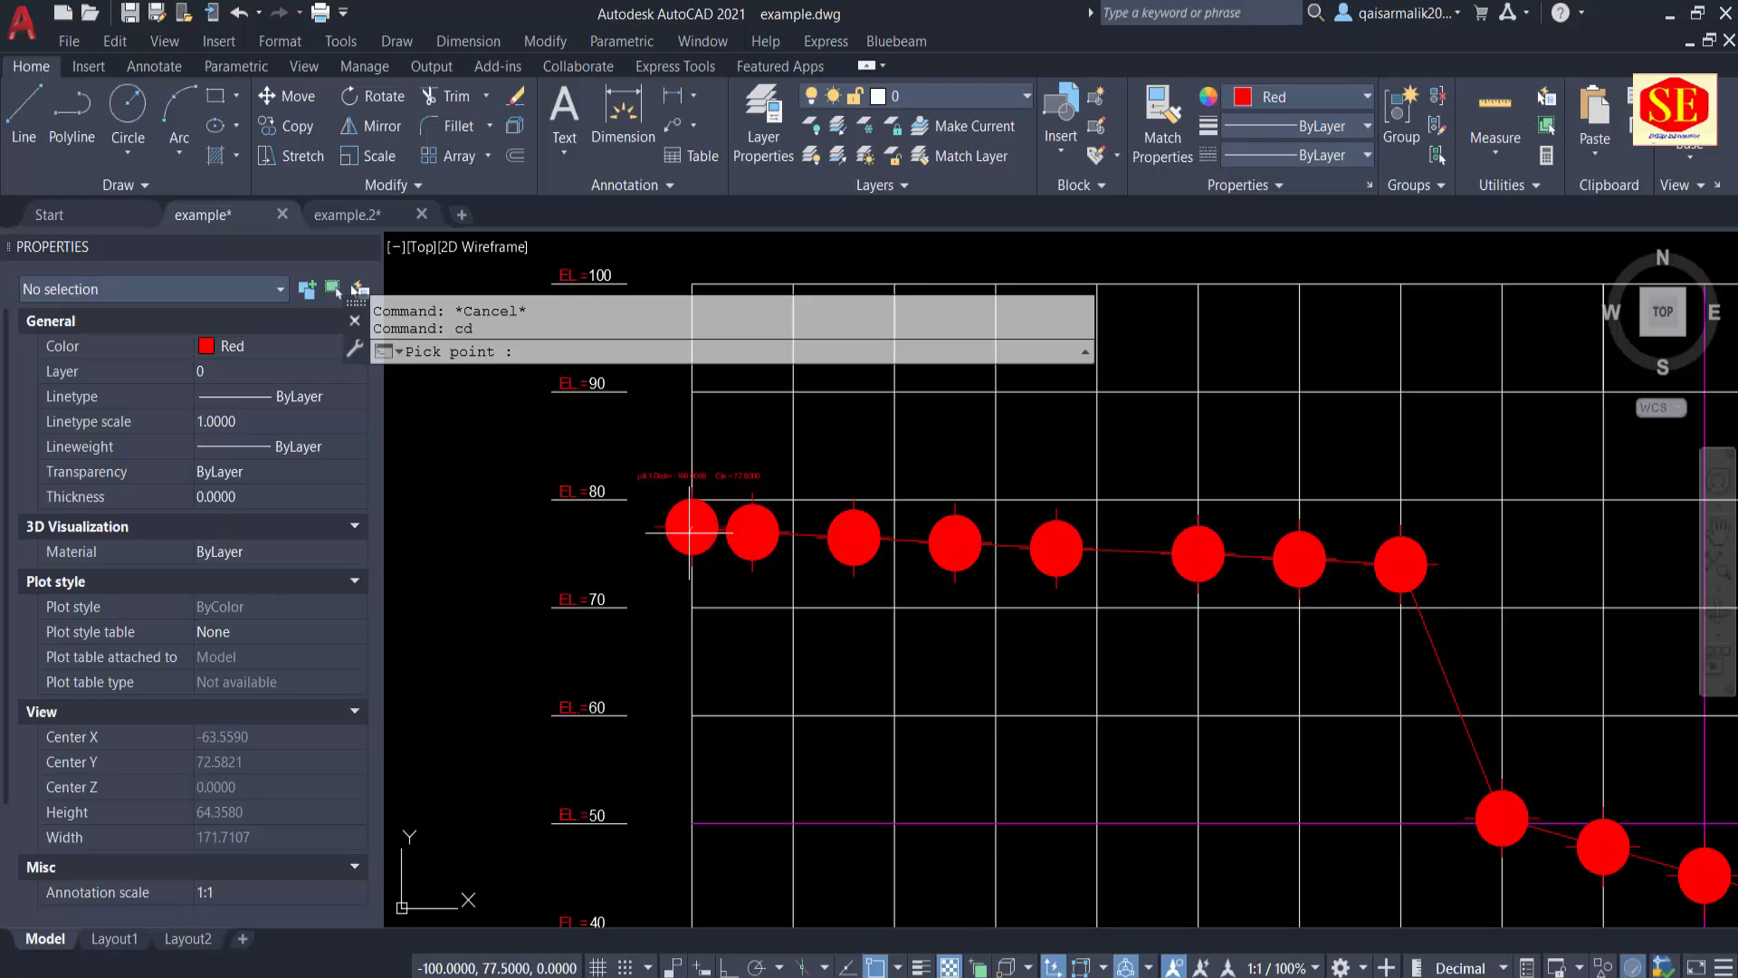
{"action": "left_click", "coordinate": [691, 528]}
{"action": "scroll", "coordinate": [737, 640], "scroll_direction": "up", "scroll_amount": 2}
{"action": "left_click", "coordinate": [724, 647]}
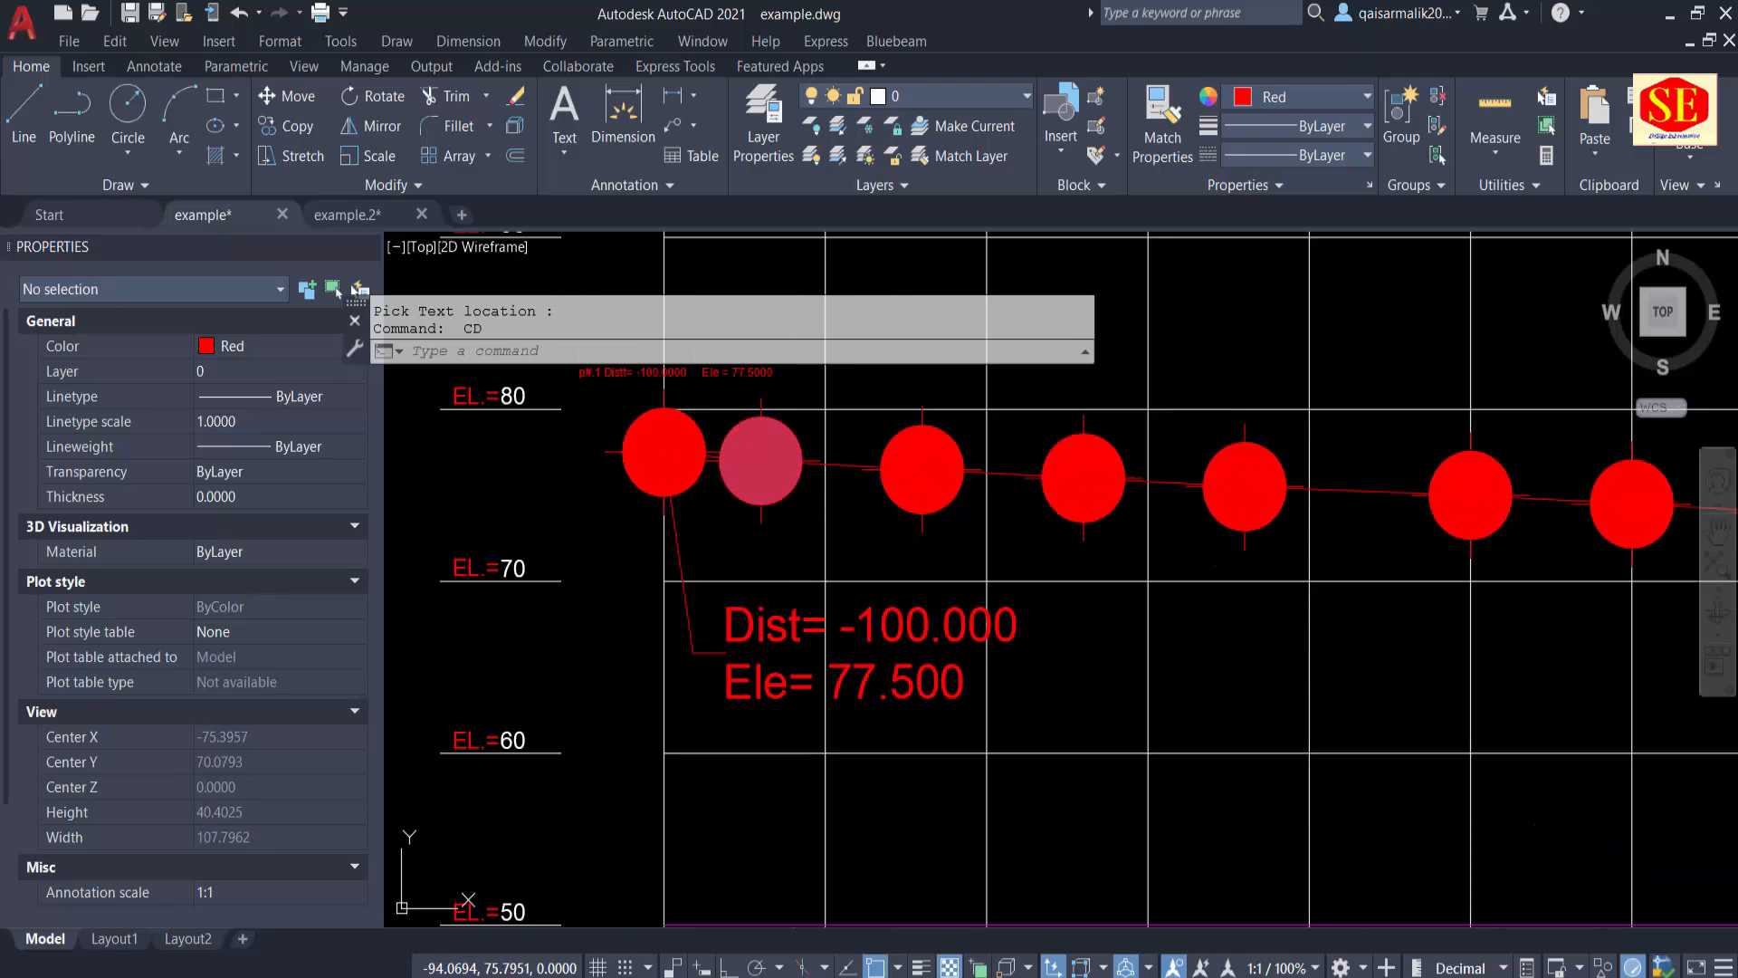
Step: Label the second filled circle with its distance and elevation, placing the text above the profile
{"action": "left_click", "coordinate": [762, 462]}
{"action": "scroll", "coordinate": [769, 459], "scroll_direction": "up", "scroll_amount": 2}
{"action": "middle_click_drag", "start_coordinate": [769, 459], "coordinate": [675, 601]}
{"action": "left_click", "coordinate": [830, 433]}
{"action": "key", "text": "Escape"}
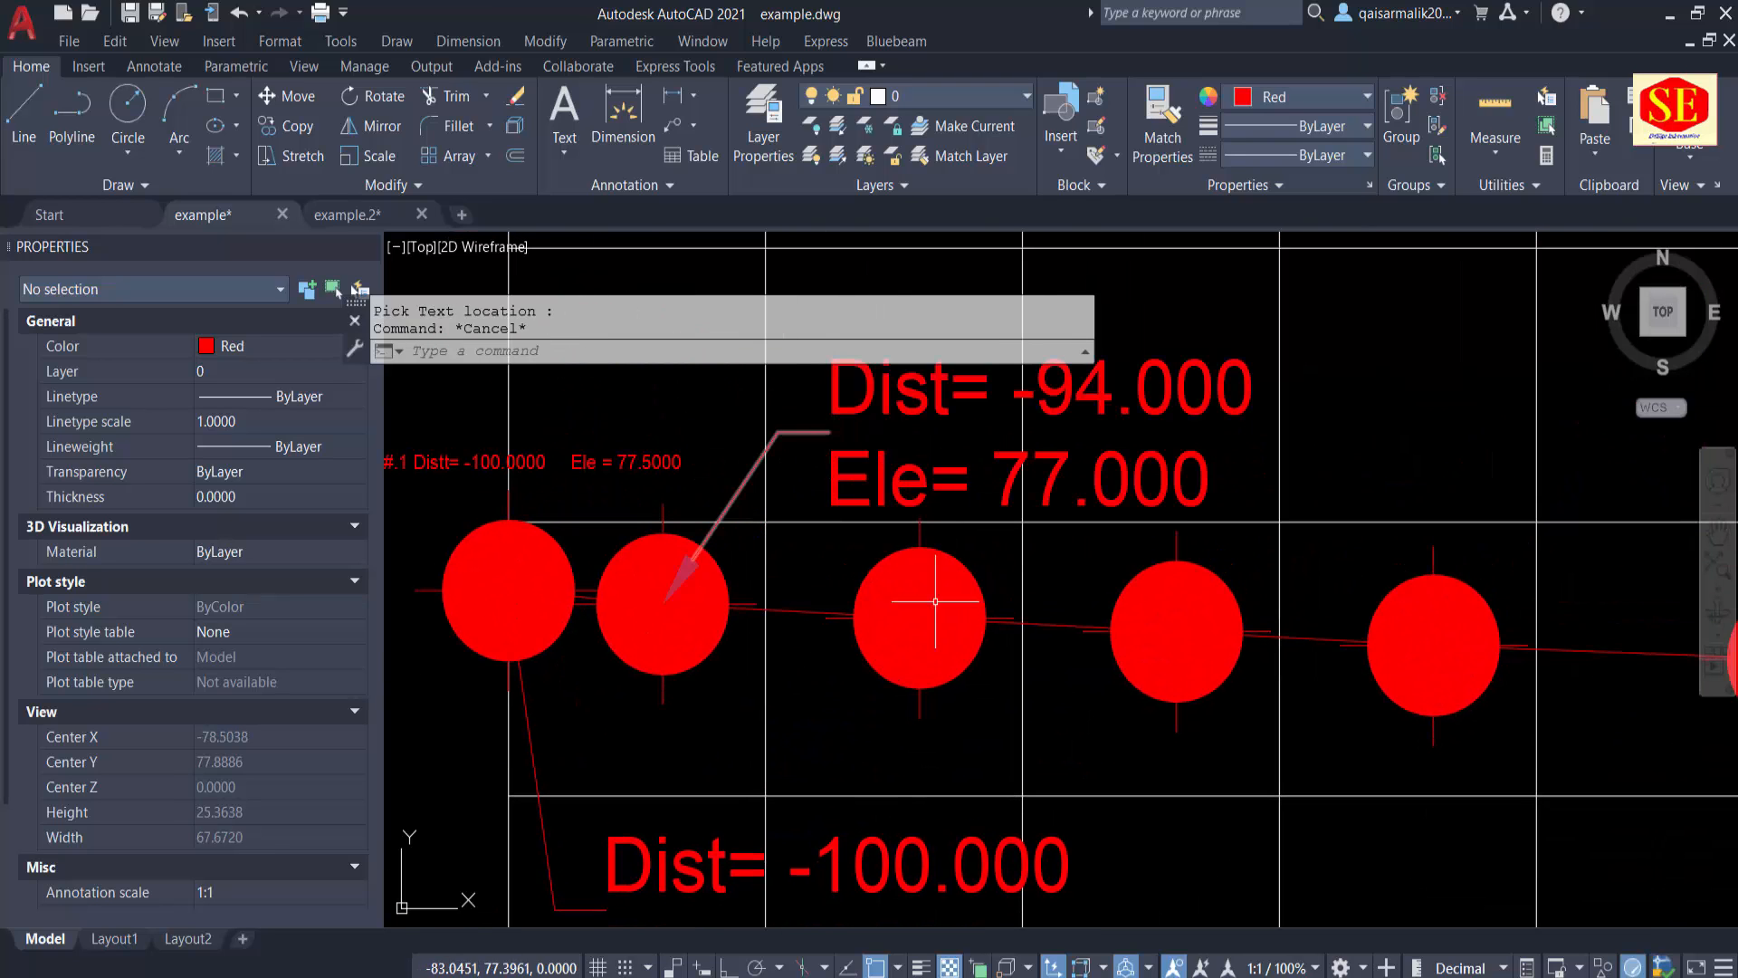
Step: Add distance and elevation labels to the third circle below the profile and the fourth circle above it
{"action": "key", "text": "Return"}
{"action": "left_click", "coordinate": [921, 617]}
{"action": "middle_click_drag", "start_coordinate": [963, 661], "coordinate": [878, 539]}
{"action": "left_click", "coordinate": [1060, 799]}
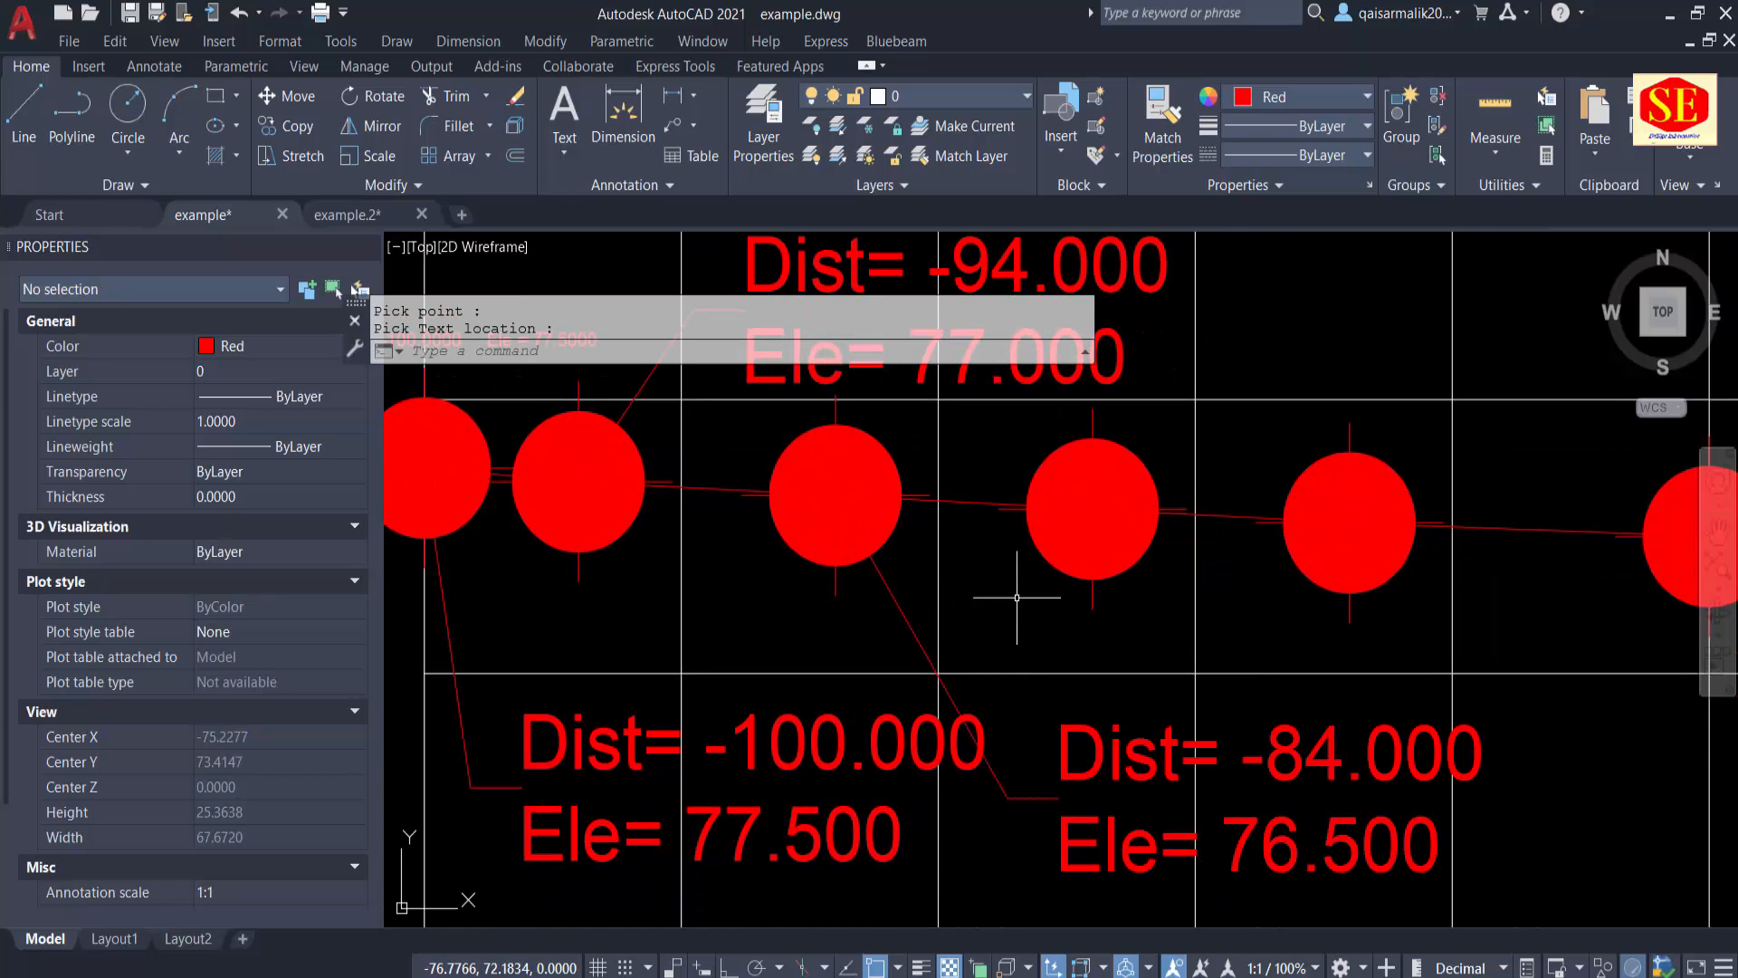
{"action": "left_click", "coordinate": [1096, 507]}
{"action": "scroll", "coordinate": [1041, 543], "scroll_direction": "down", "scroll_amount": 3}
{"action": "left_click", "coordinate": [1138, 503]}
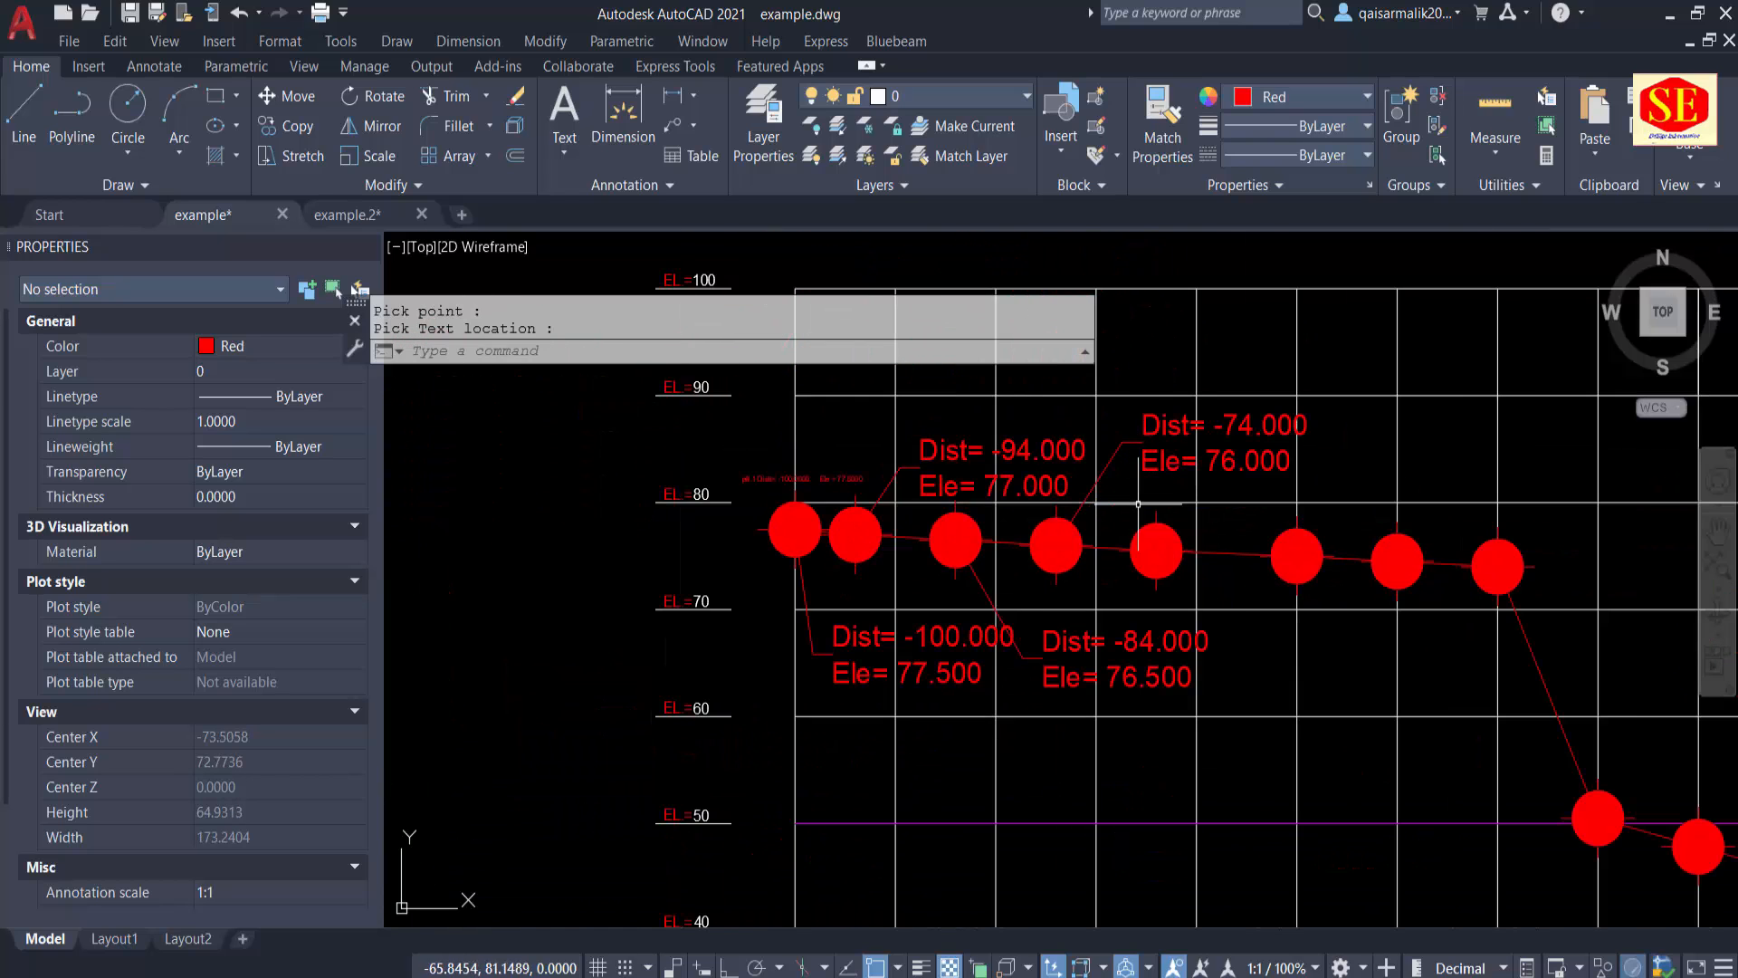
Step: Label the filled circle at distance -50 with its distance and elevation, placing the text below the profile
{"action": "middle_click_drag", "start_coordinate": [1138, 503], "coordinate": [891, 494]}
{"action": "key", "text": "Escape"}
{"action": "key", "text": "Return"}
{"action": "left_click", "coordinate": [1051, 547]}
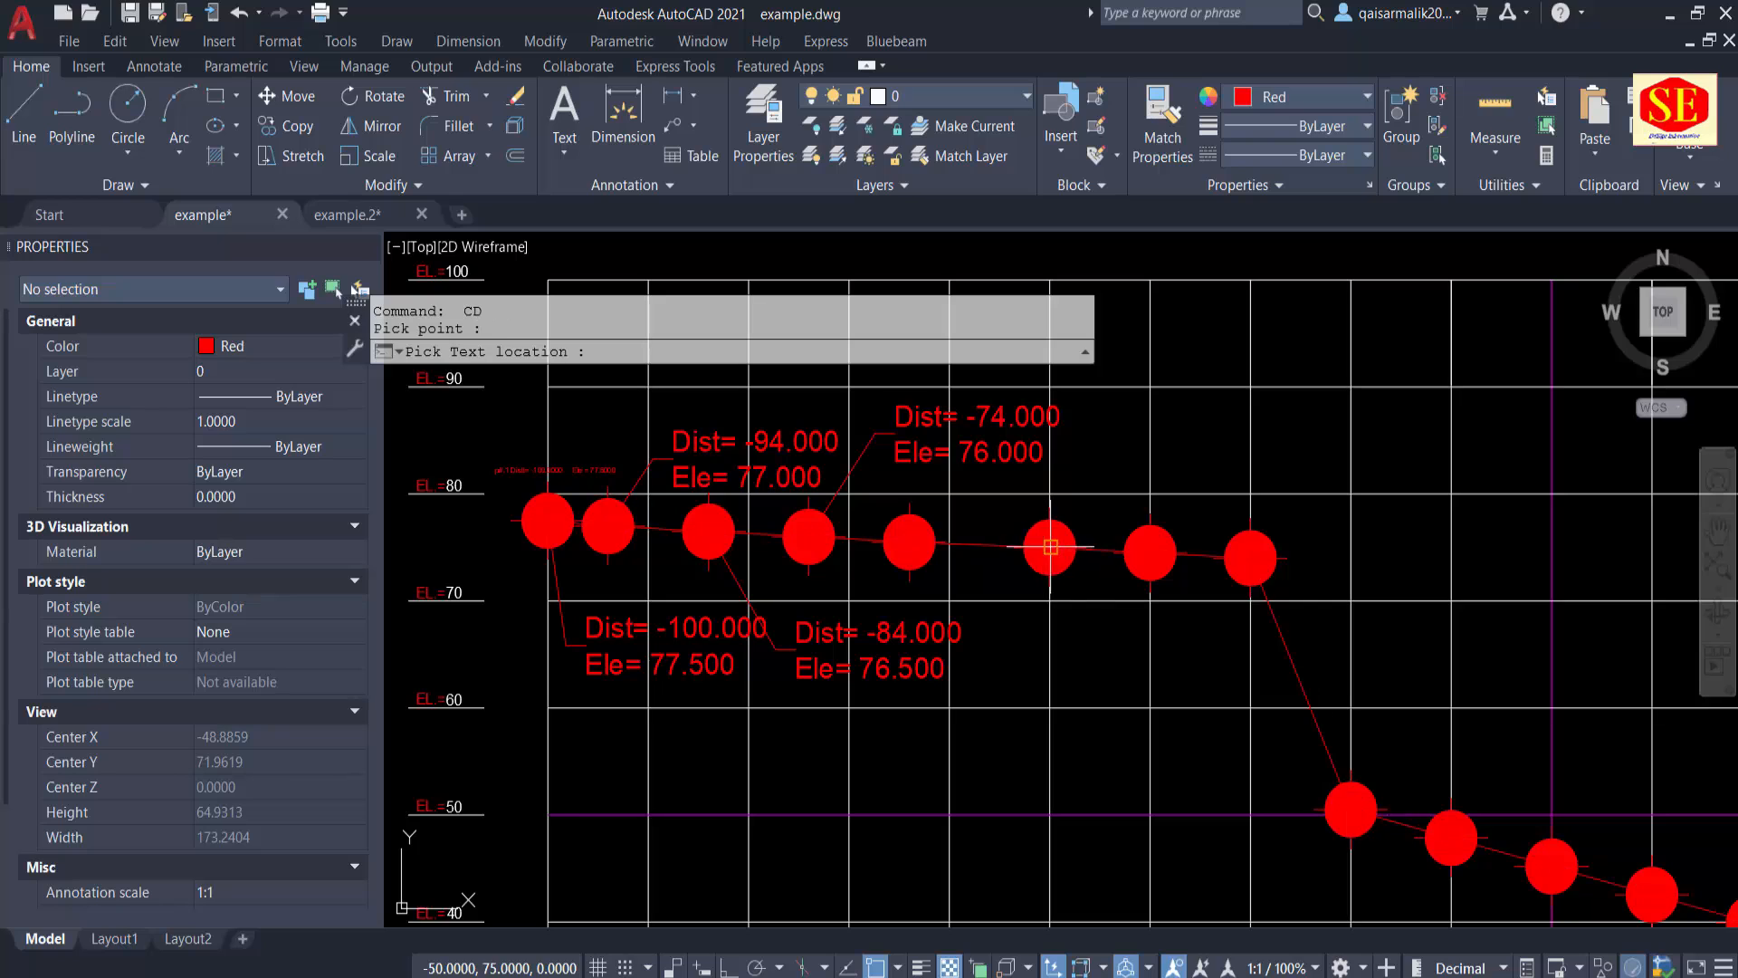
{"action": "left_click", "coordinate": [1107, 702]}
Step: Undo all the distance and elevation labels added with the CD command
{"action": "scroll", "coordinate": [1037, 700], "scroll_direction": "down", "scroll_amount": 4}
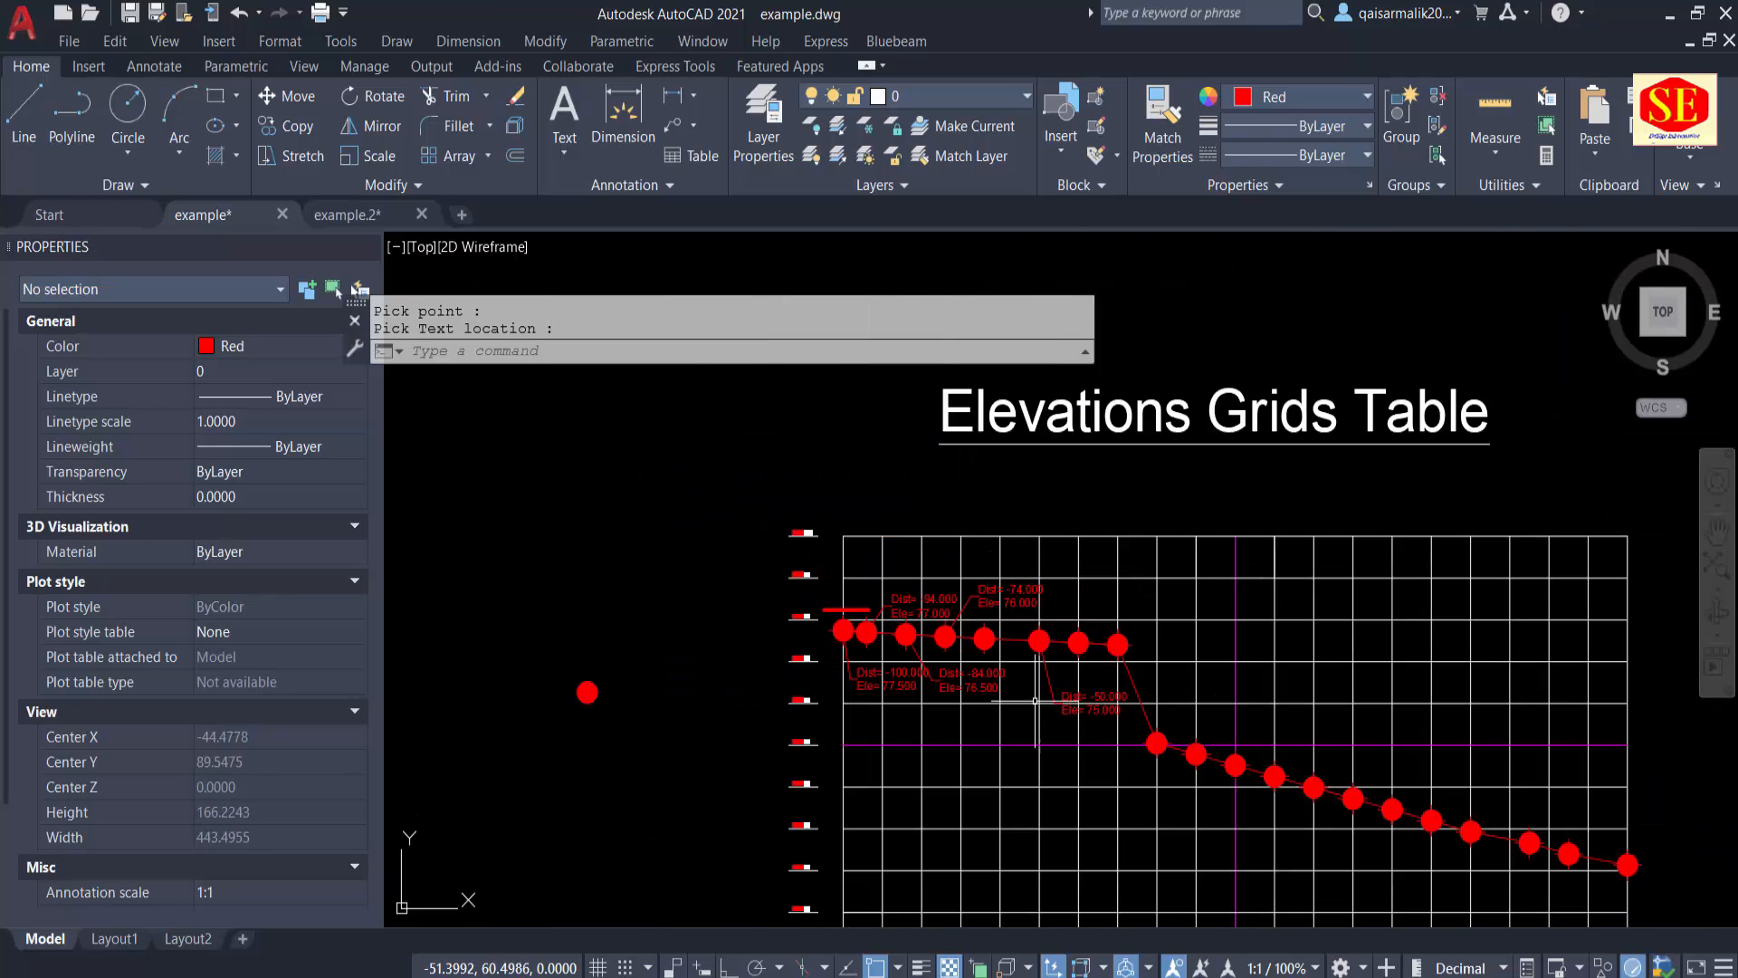
{"action": "scroll", "coordinate": [1035, 700], "scroll_direction": "up", "scroll_amount": 4}
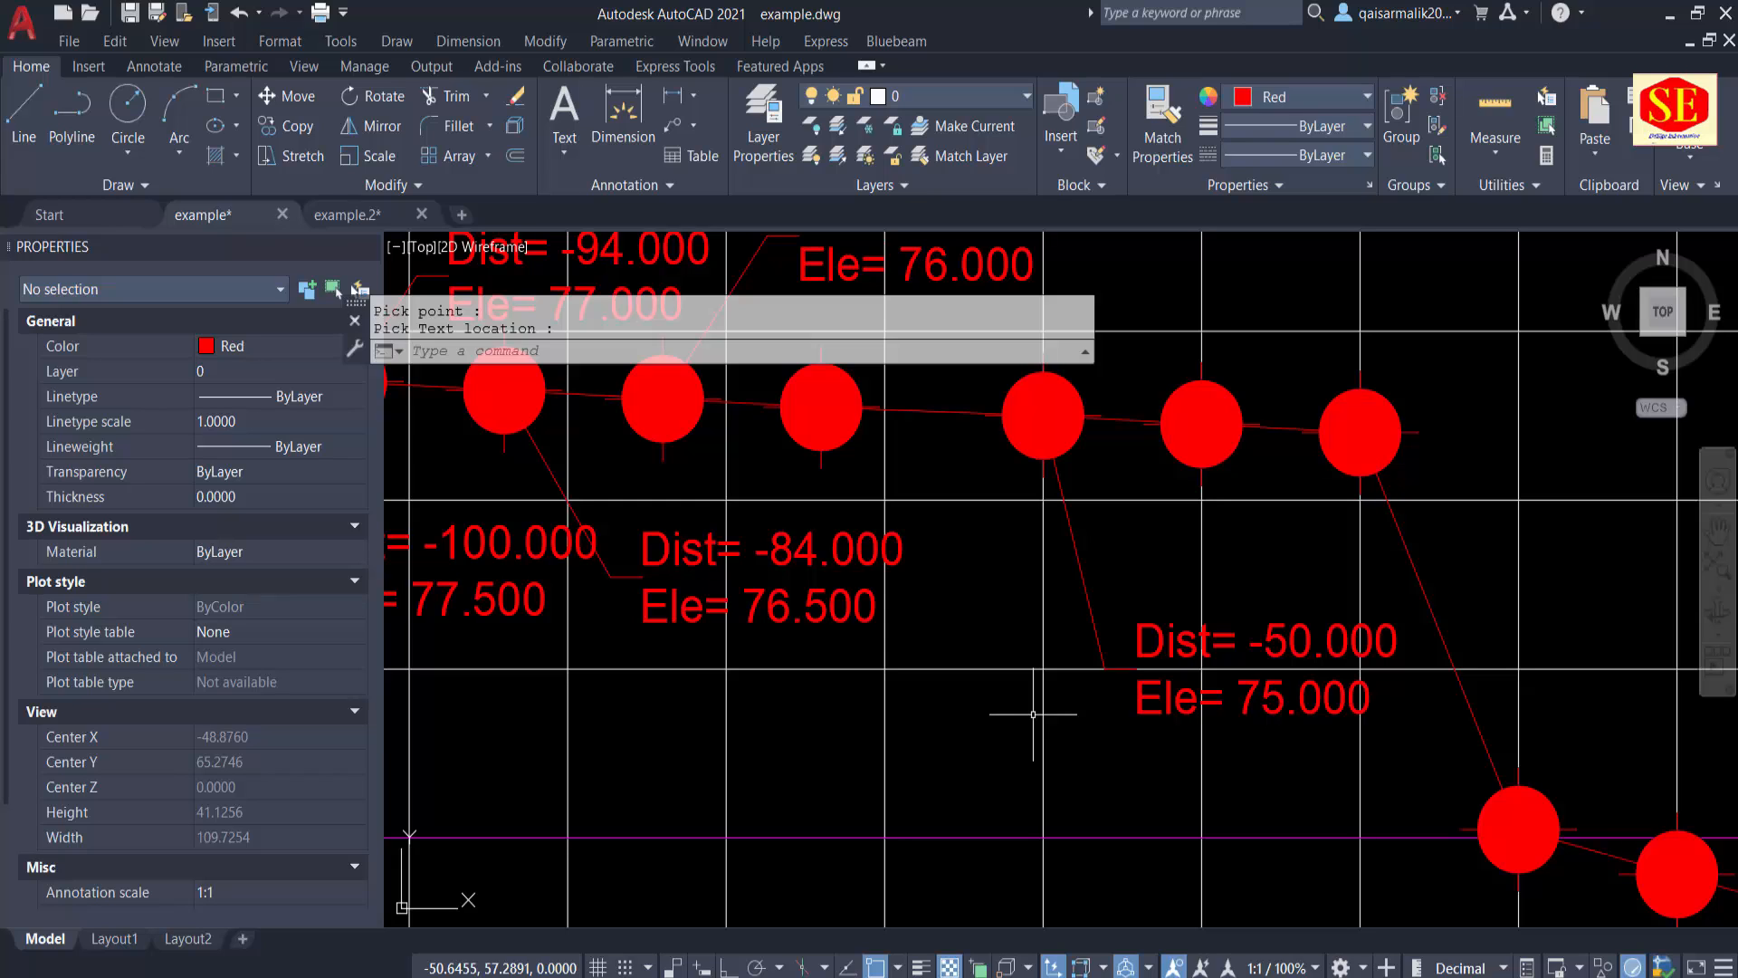
{"action": "scroll", "coordinate": [1033, 713], "scroll_direction": "down", "scroll_amount": 6}
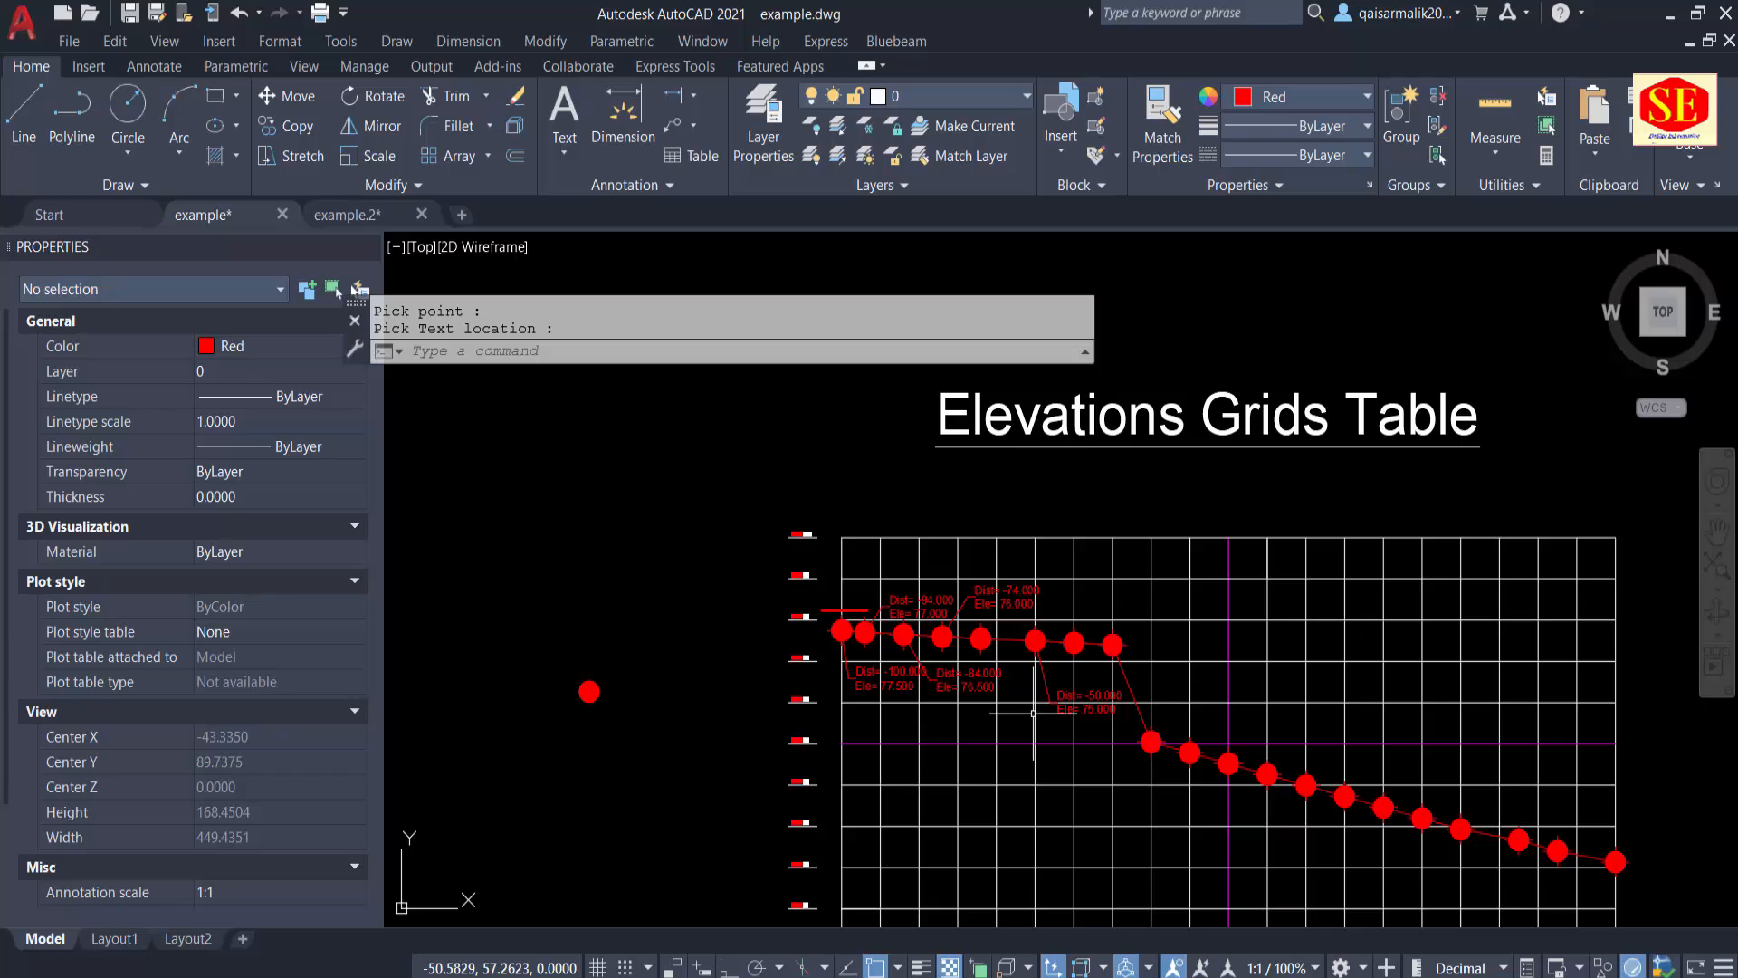
{"action": "middle_click_drag", "start_coordinate": [1033, 713], "coordinate": [1037, 672]}
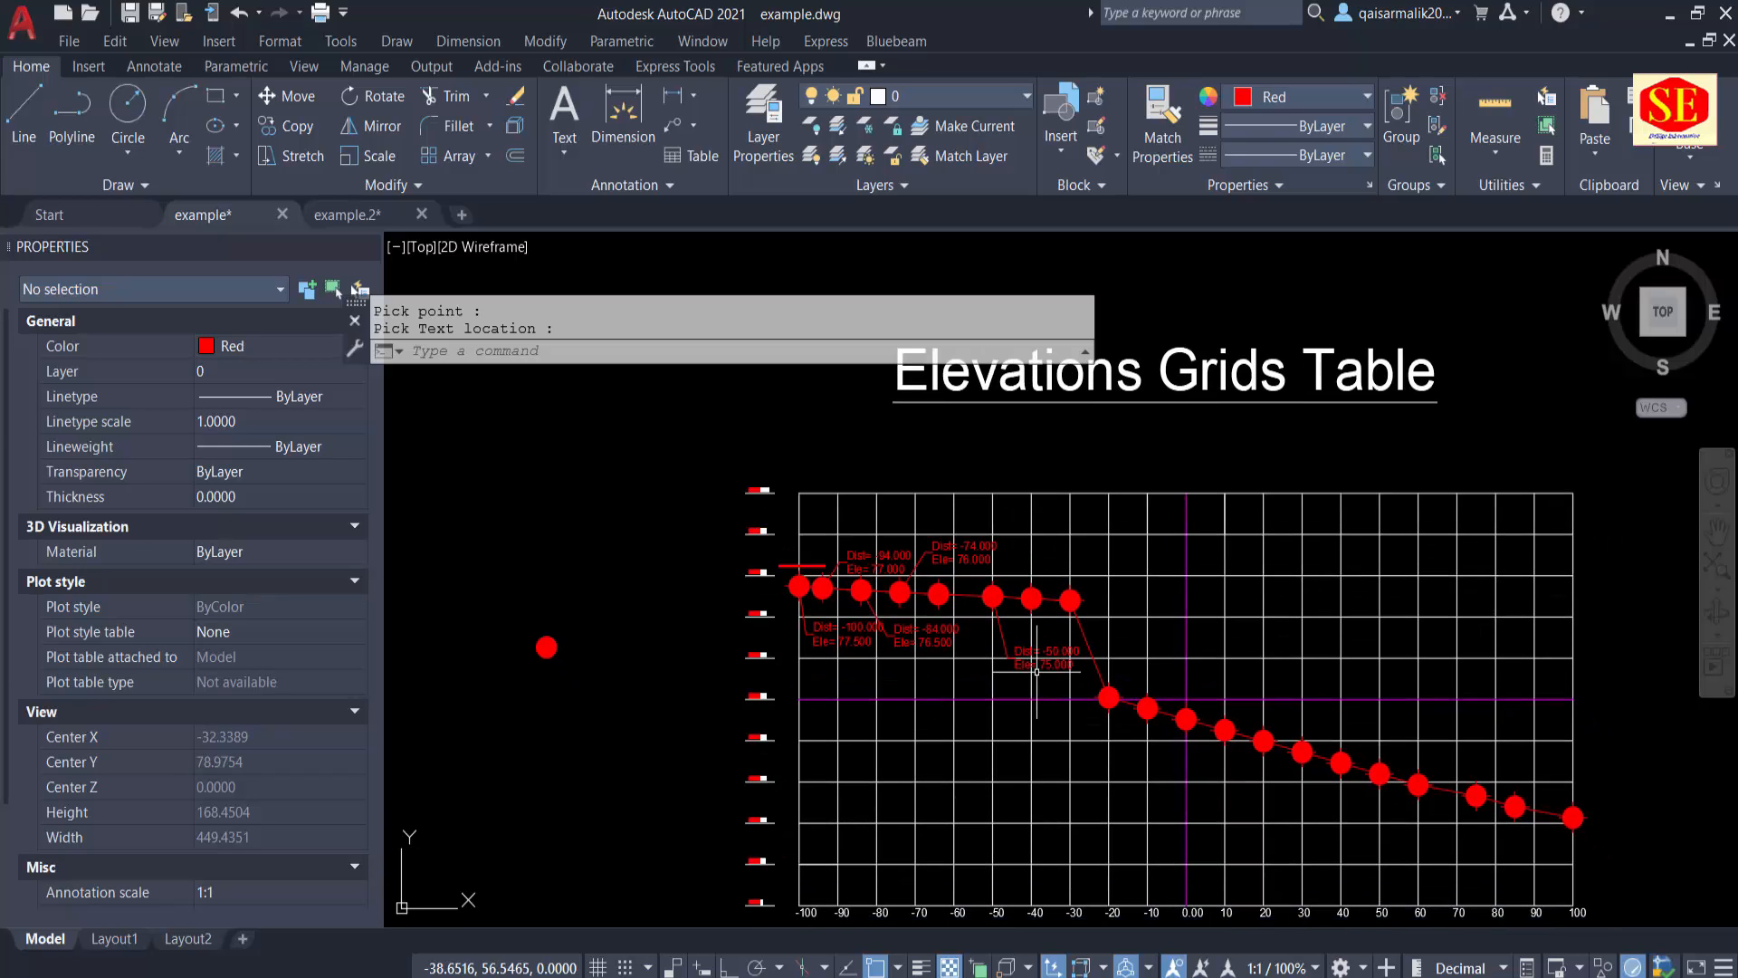
{"action": "type", "text": "u"}
{"action": "key", "text": "Return"}
{"action": "key", "text": "Return"}
{"action": "key", "text": "Return"}
{"action": "key", "text": "Return"}
{"action": "key", "text": "Return"}
{"action": "key", "text": "Return"}
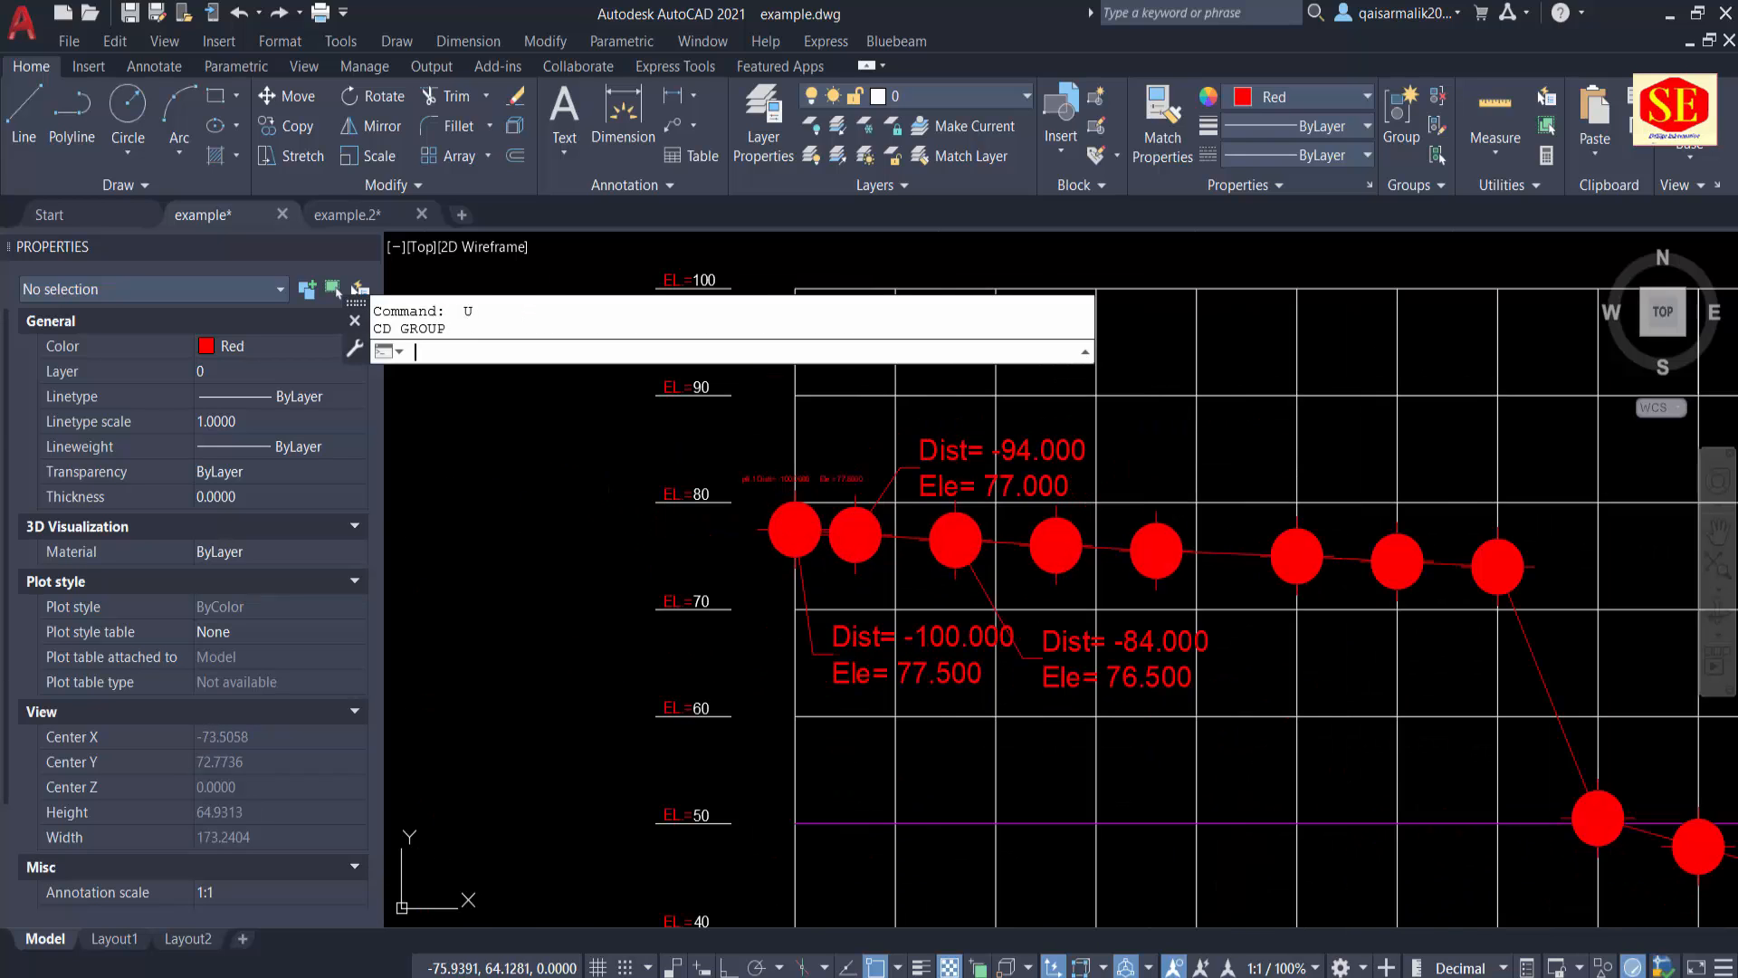
{"action": "key", "text": "Return"}
{"action": "key", "text": "Return"}
{"action": "key", "text": "Return"}
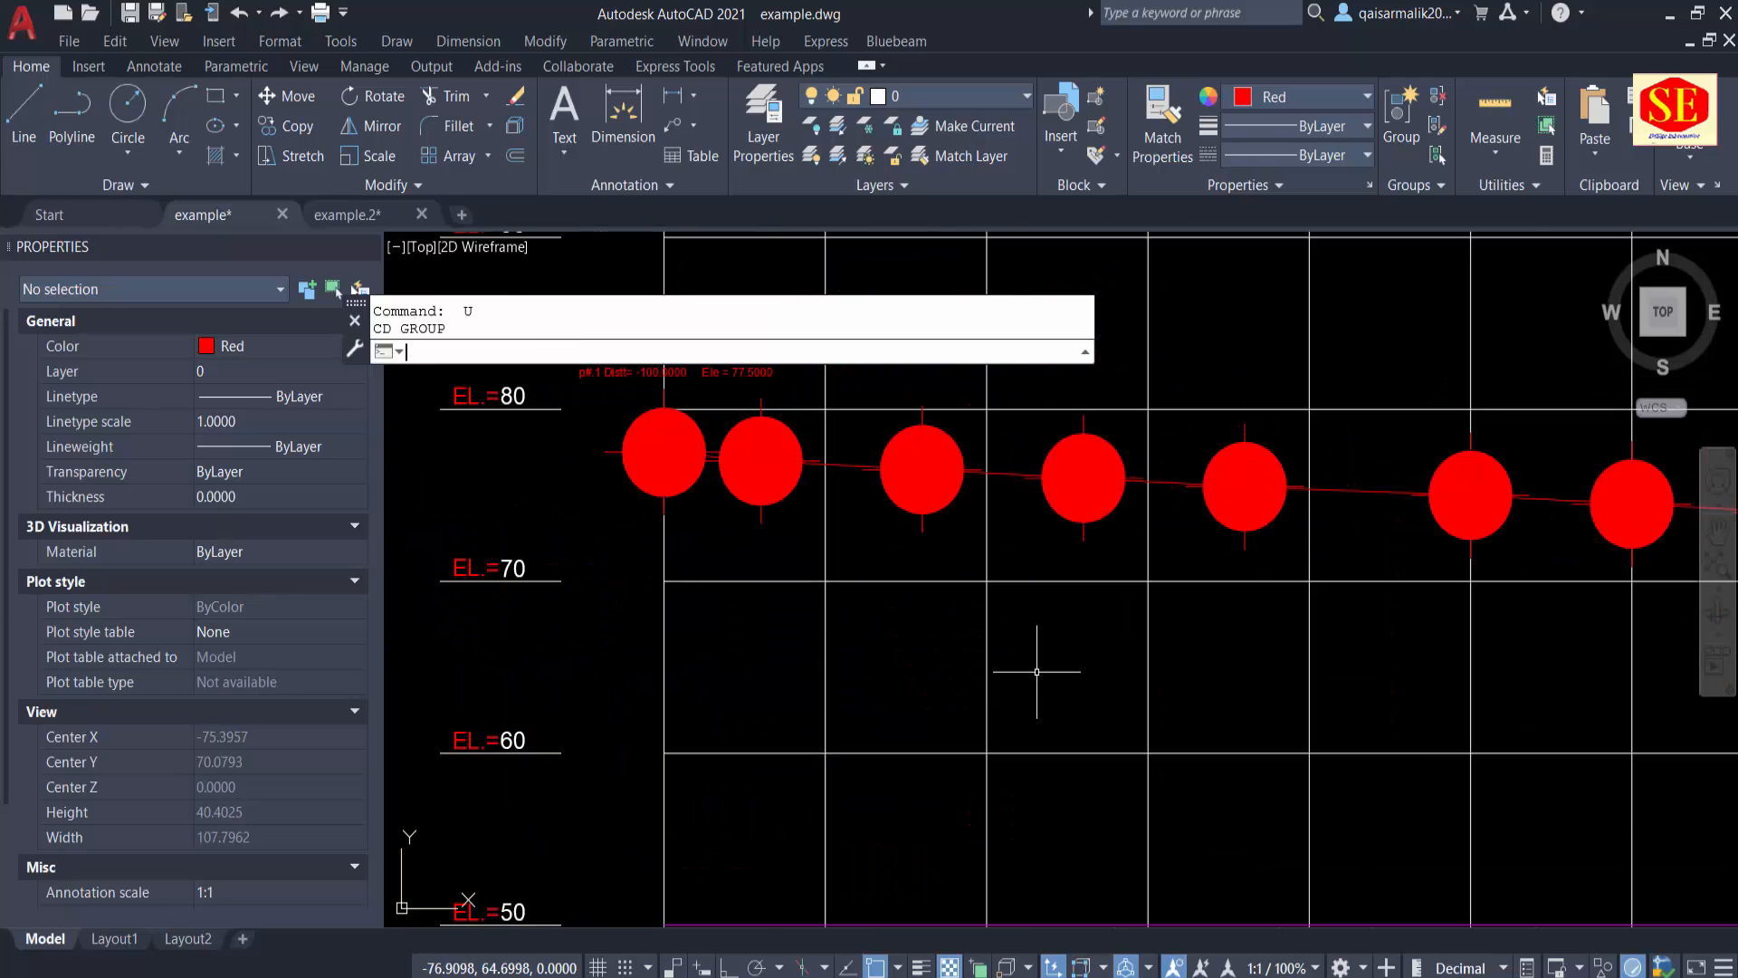
{"action": "key", "text": "Return"}
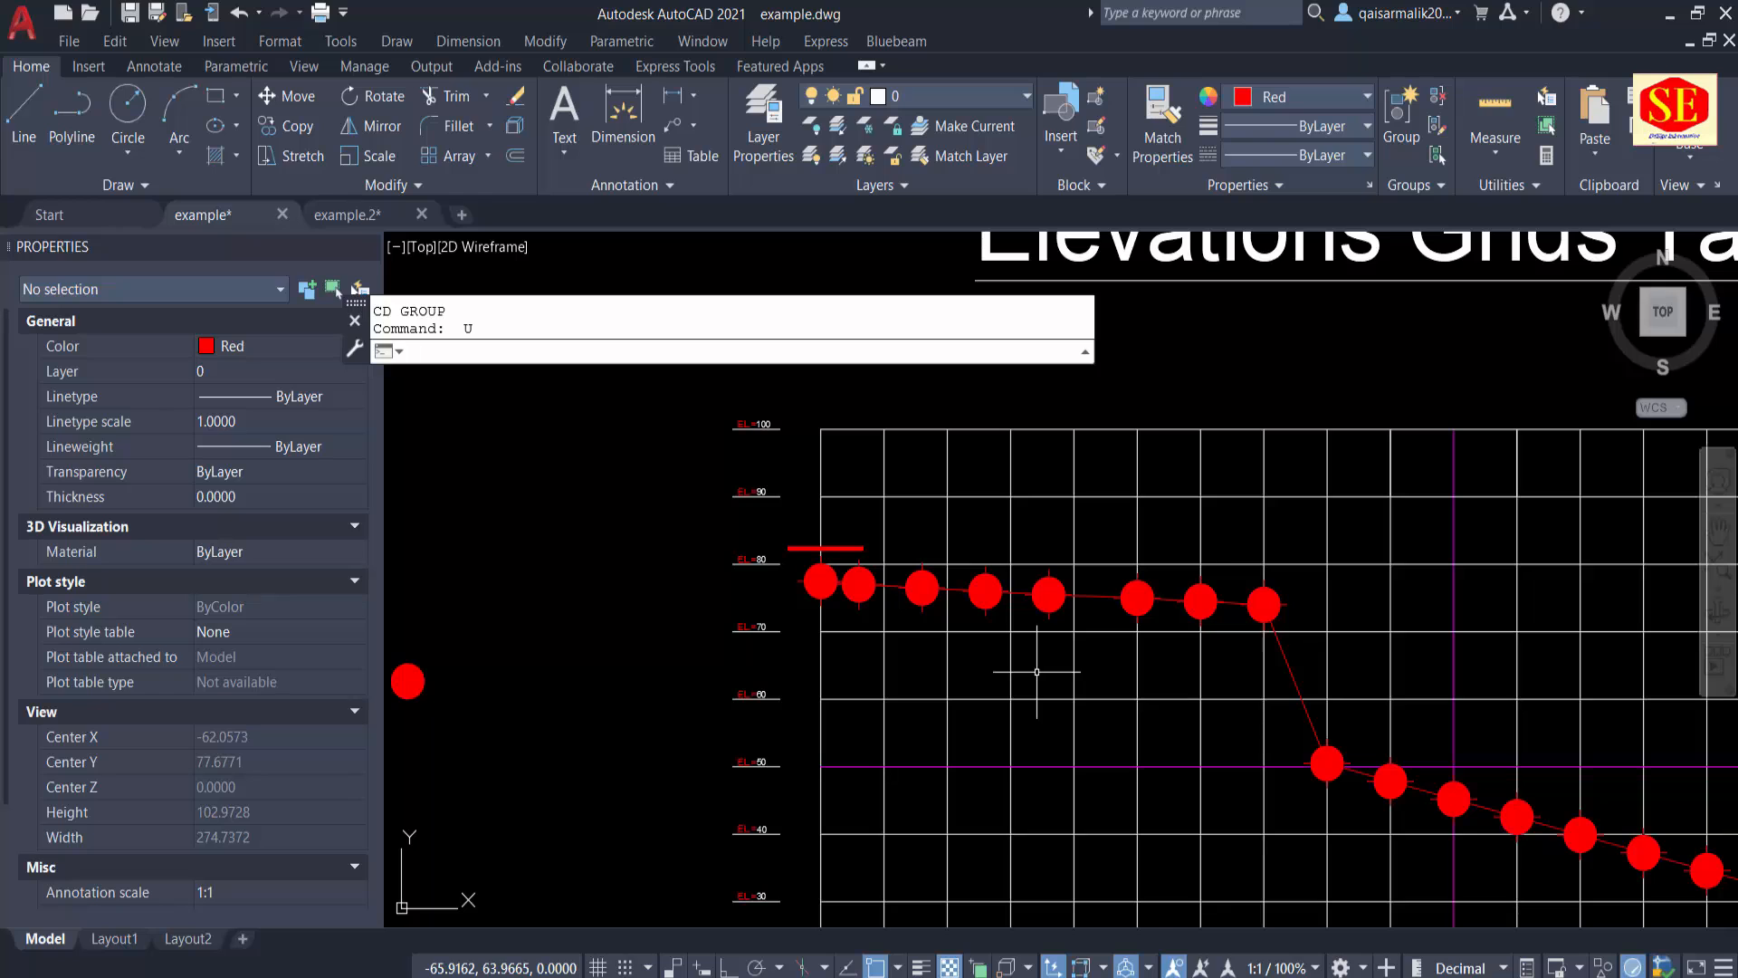
Step: Erase the small "p#.1" coordinate label above the first filled circle
{"action": "left_click", "coordinate": [843, 548]}
{"action": "type", "text": "e"}
{"action": "key", "text": "Return"}
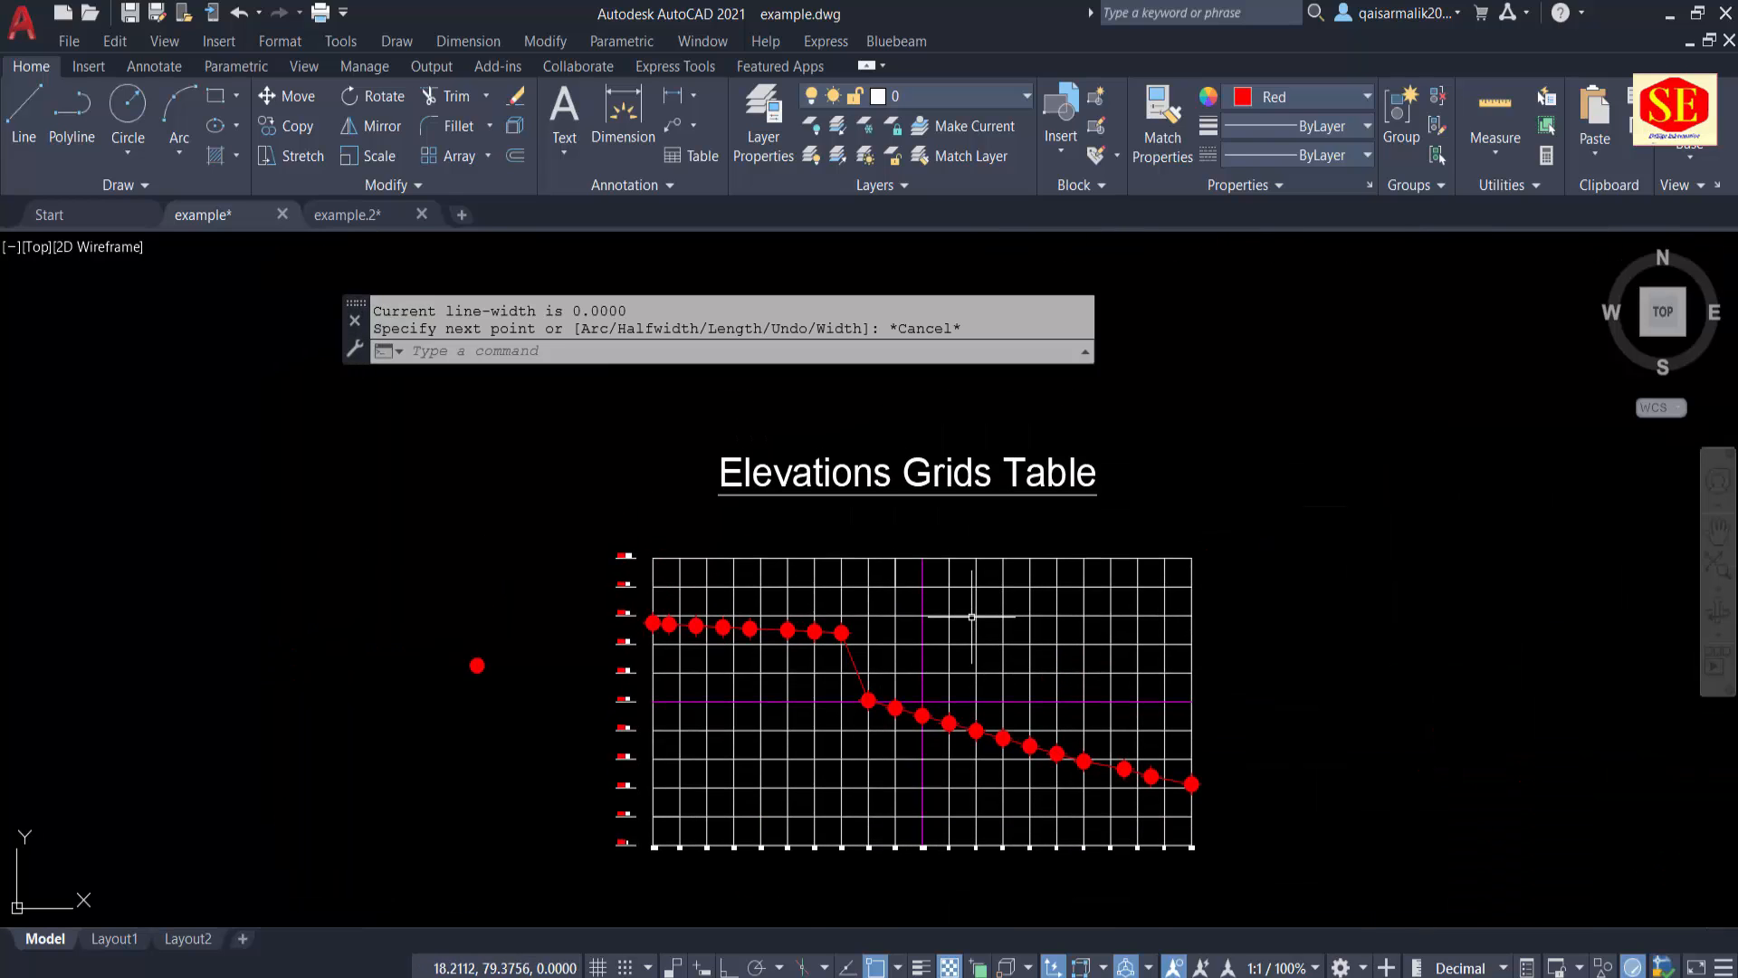
{"action": "scroll", "coordinate": [671, 637], "scroll_direction": "up", "scroll_amount": 5}
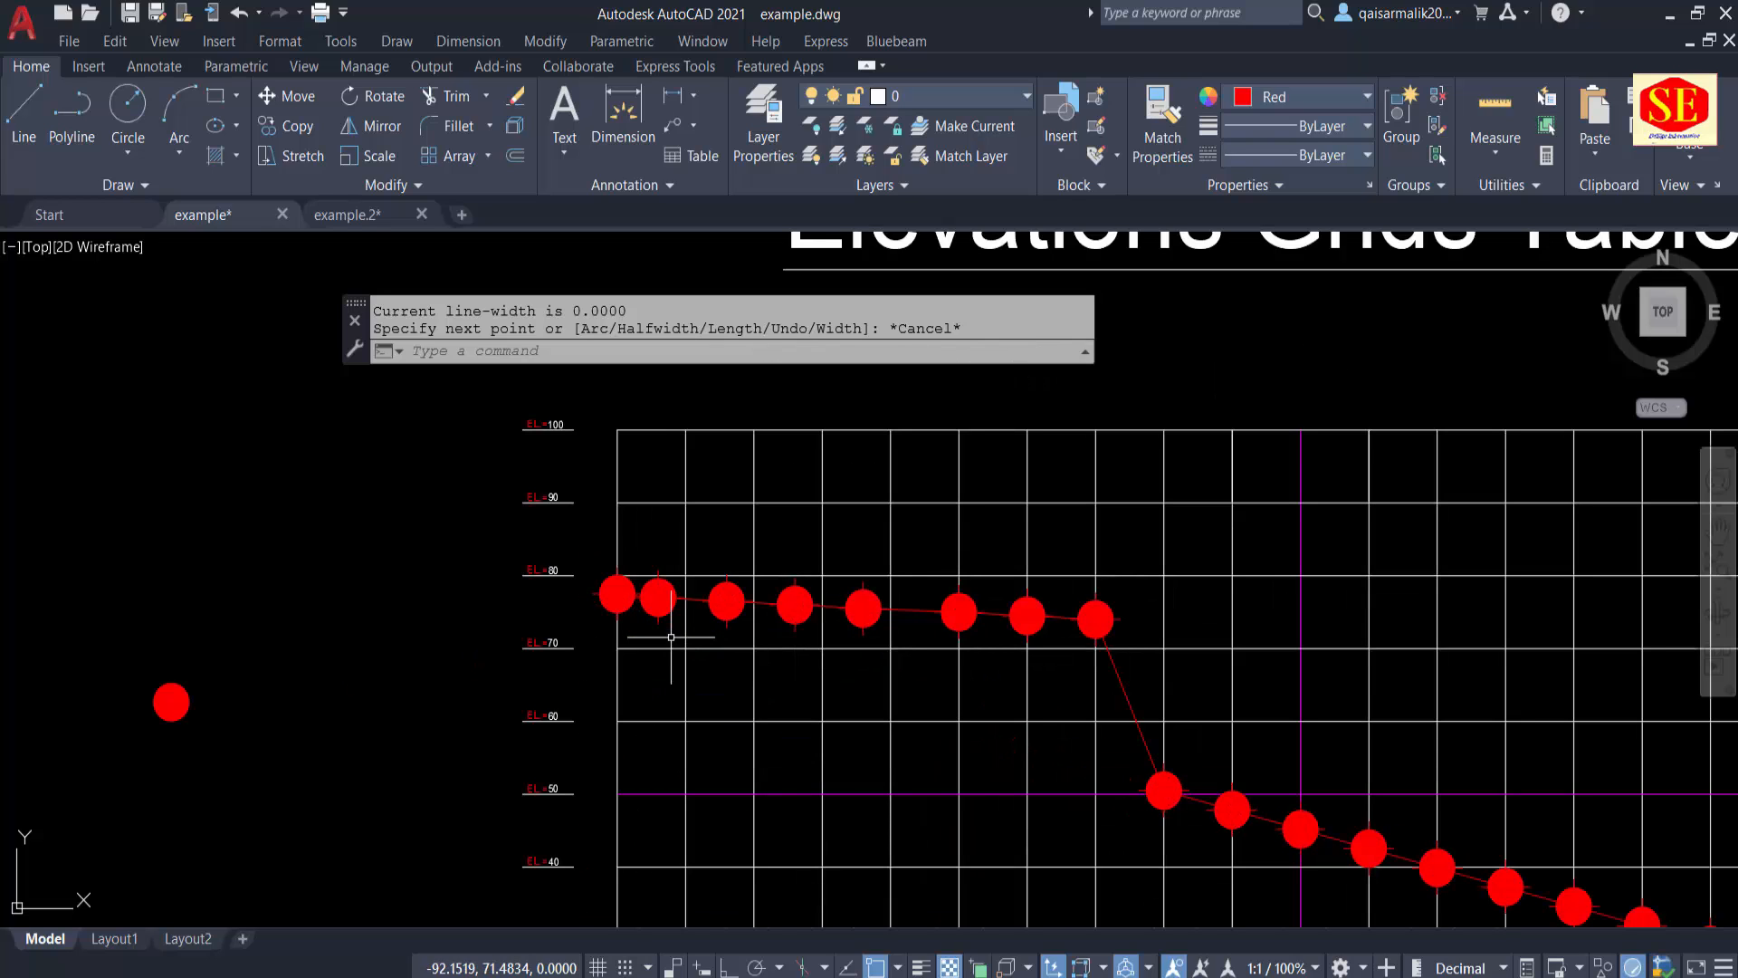
Step: Open the Properties palette for editing the distance labels along the grid's lower edge
{"action": "scroll", "coordinate": [777, 443], "scroll_direction": "down", "scroll_amount": 5}
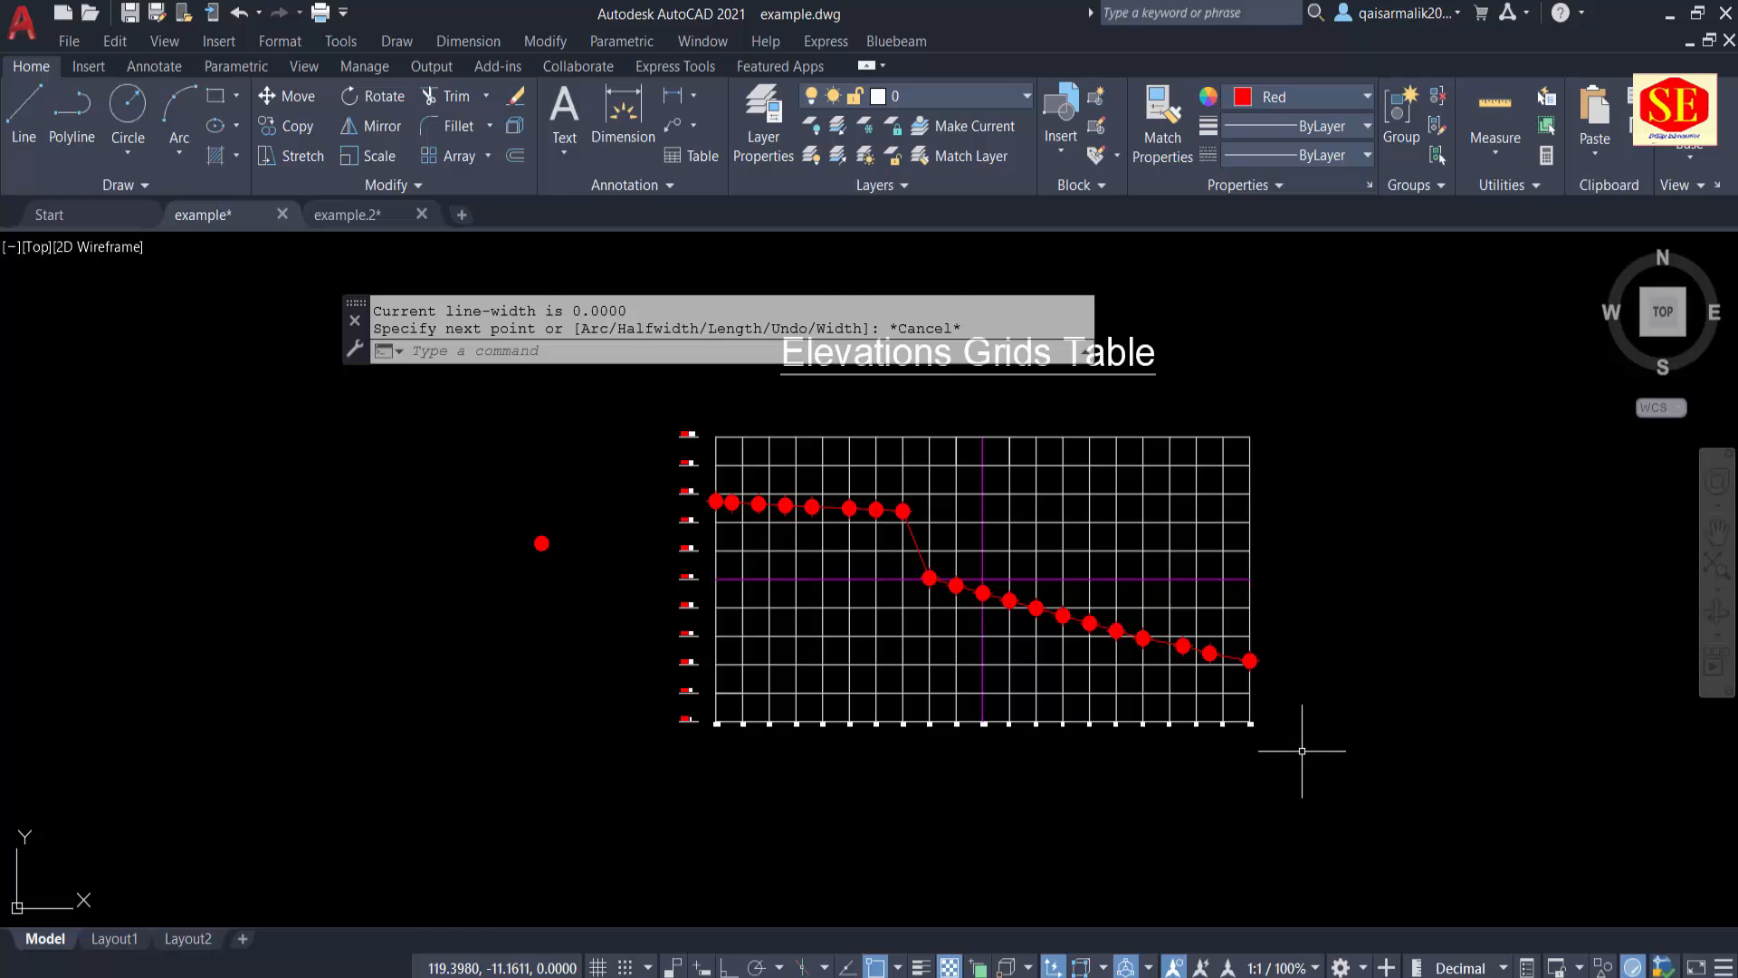
{"action": "scroll", "coordinate": [1312, 737], "scroll_direction": "up", "scroll_amount": 7}
{"action": "left_click", "coordinate": [1116, 644]}
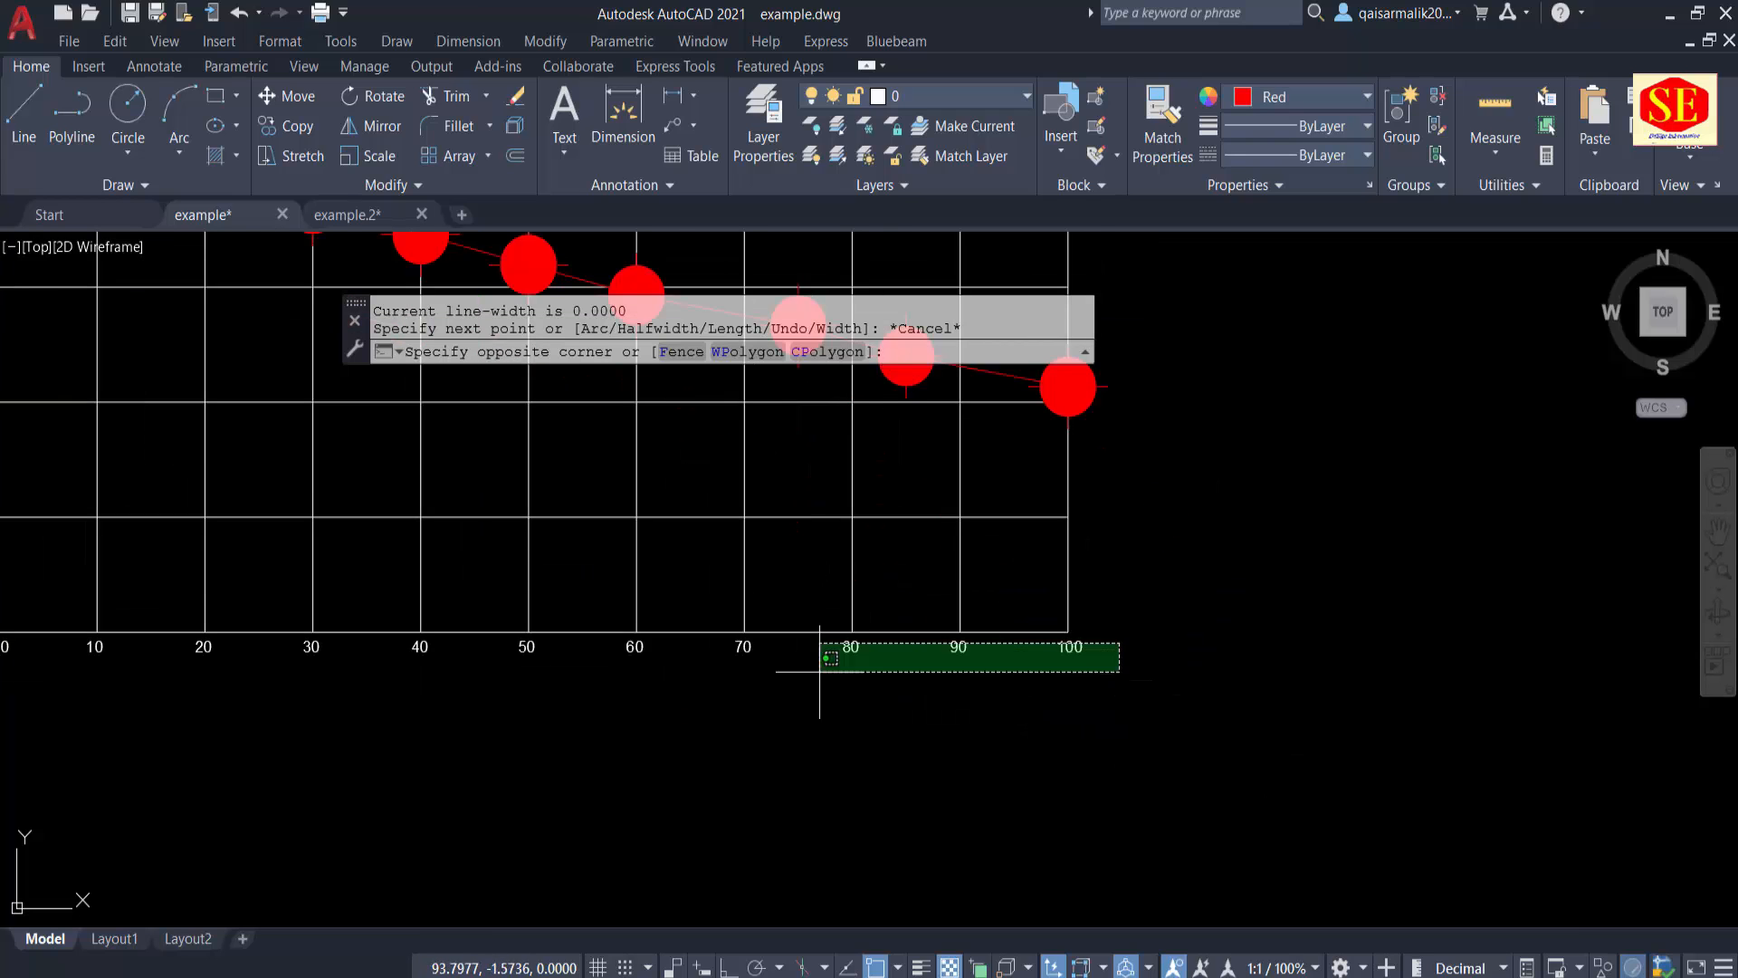
{"action": "middle_click_drag", "start_coordinate": [834, 648], "coordinate": [1216, 718]}
{"action": "key", "text": "Escape"}
{"action": "key", "text": "Escape"}
{"action": "type", "text": "pr"}
{"action": "key", "text": "Return"}
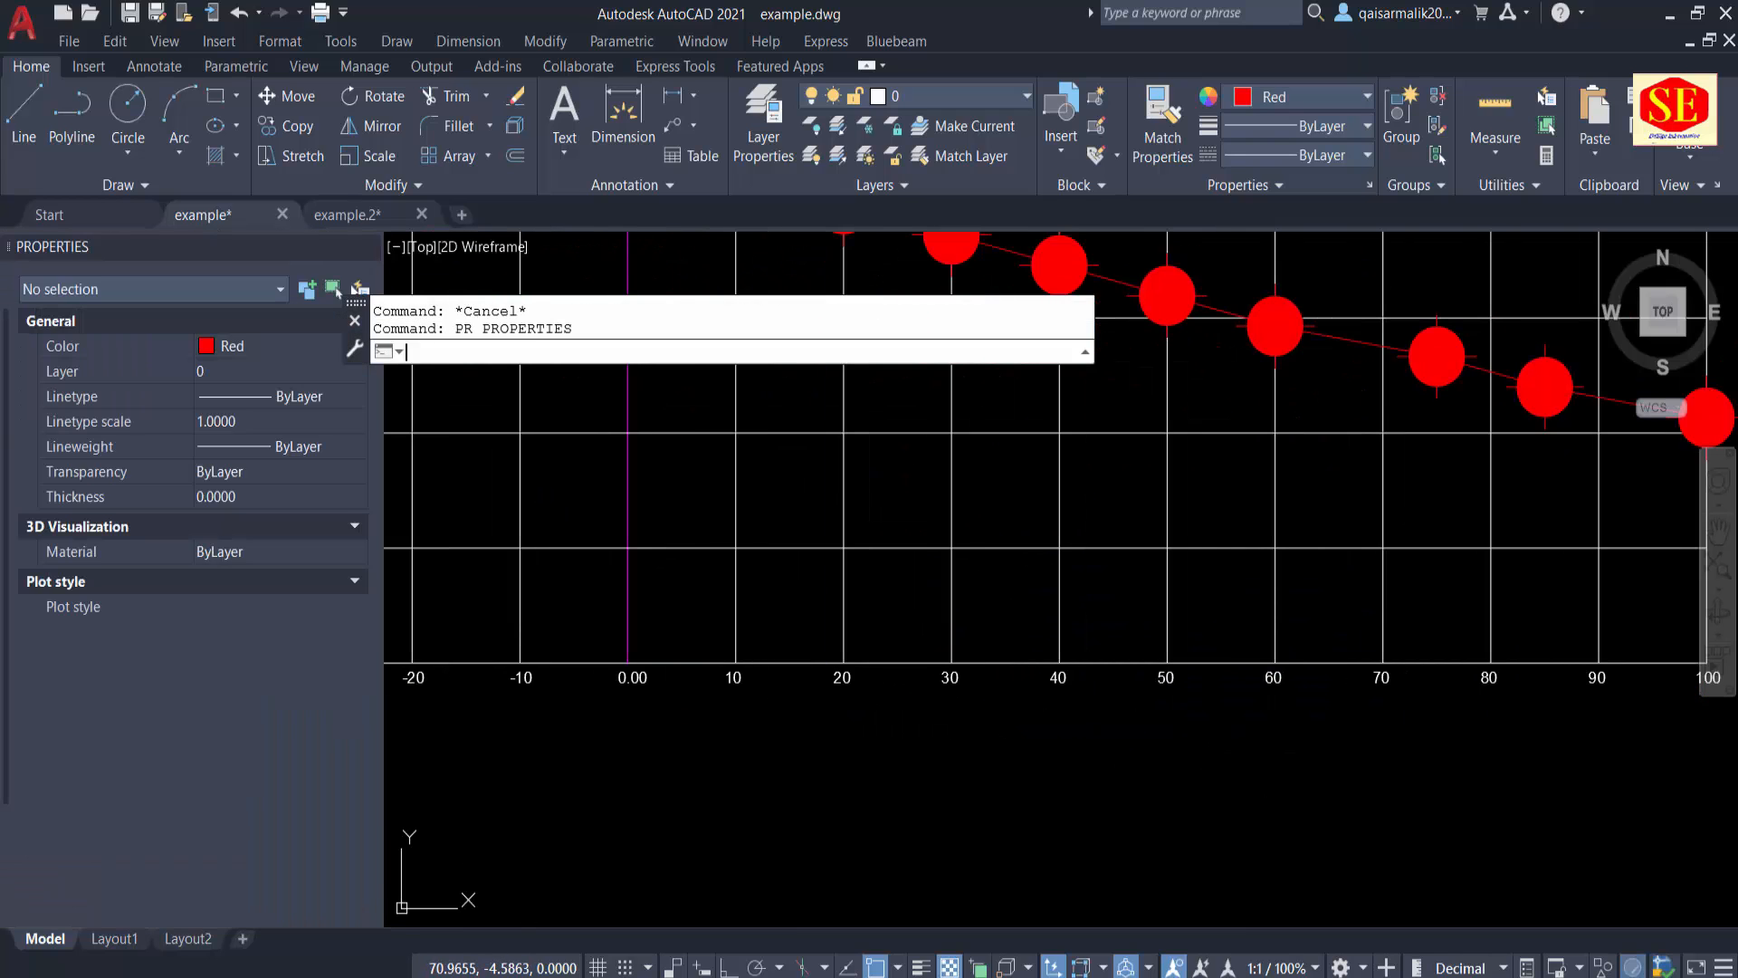
Step: Select the distance labels along the grid's lower edge and restrict the selection to the MText objects
{"action": "scroll", "coordinate": [1151, 739], "scroll_direction": "down", "scroll_amount": 2}
{"action": "middle_click_drag", "start_coordinate": [605, 751], "coordinate": [877, 740]}
{"action": "scroll", "coordinate": [877, 741], "scroll_direction": "down", "scroll_amount": 2}
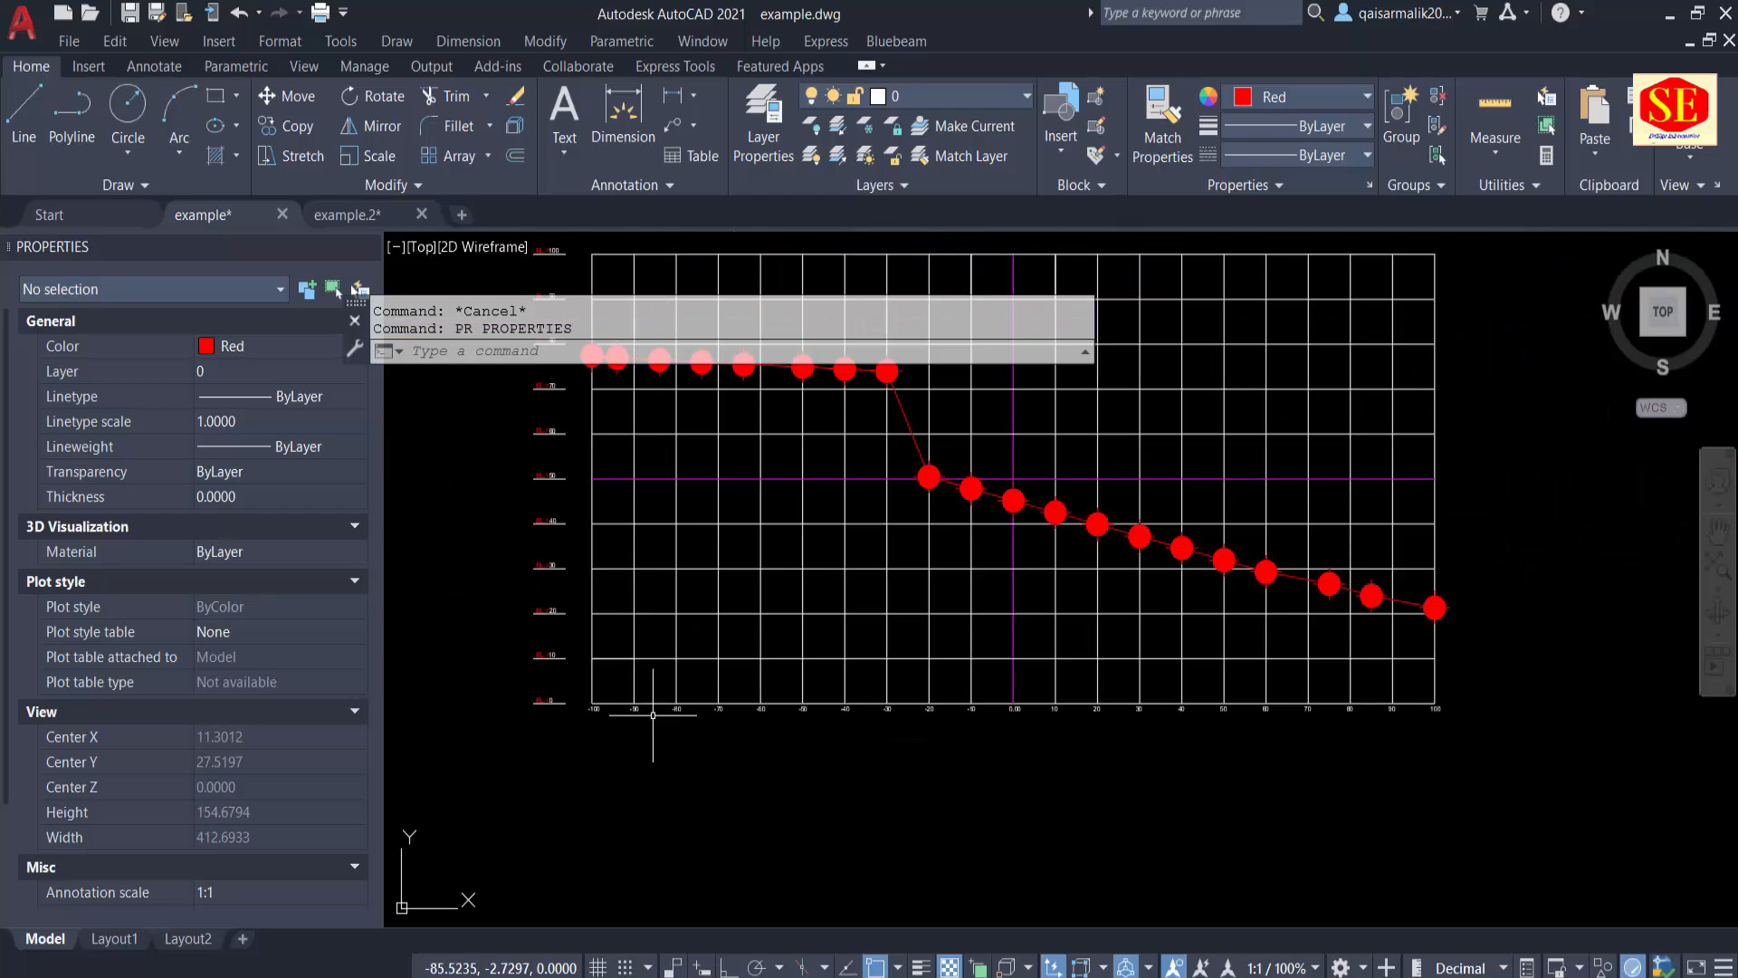
{"action": "scroll", "coordinate": [607, 713], "scroll_direction": "up", "scroll_amount": 2}
{"action": "left_click", "coordinate": [528, 683]}
{"action": "middle_click_drag", "start_coordinate": [1178, 785], "coordinate": [761, 749]}
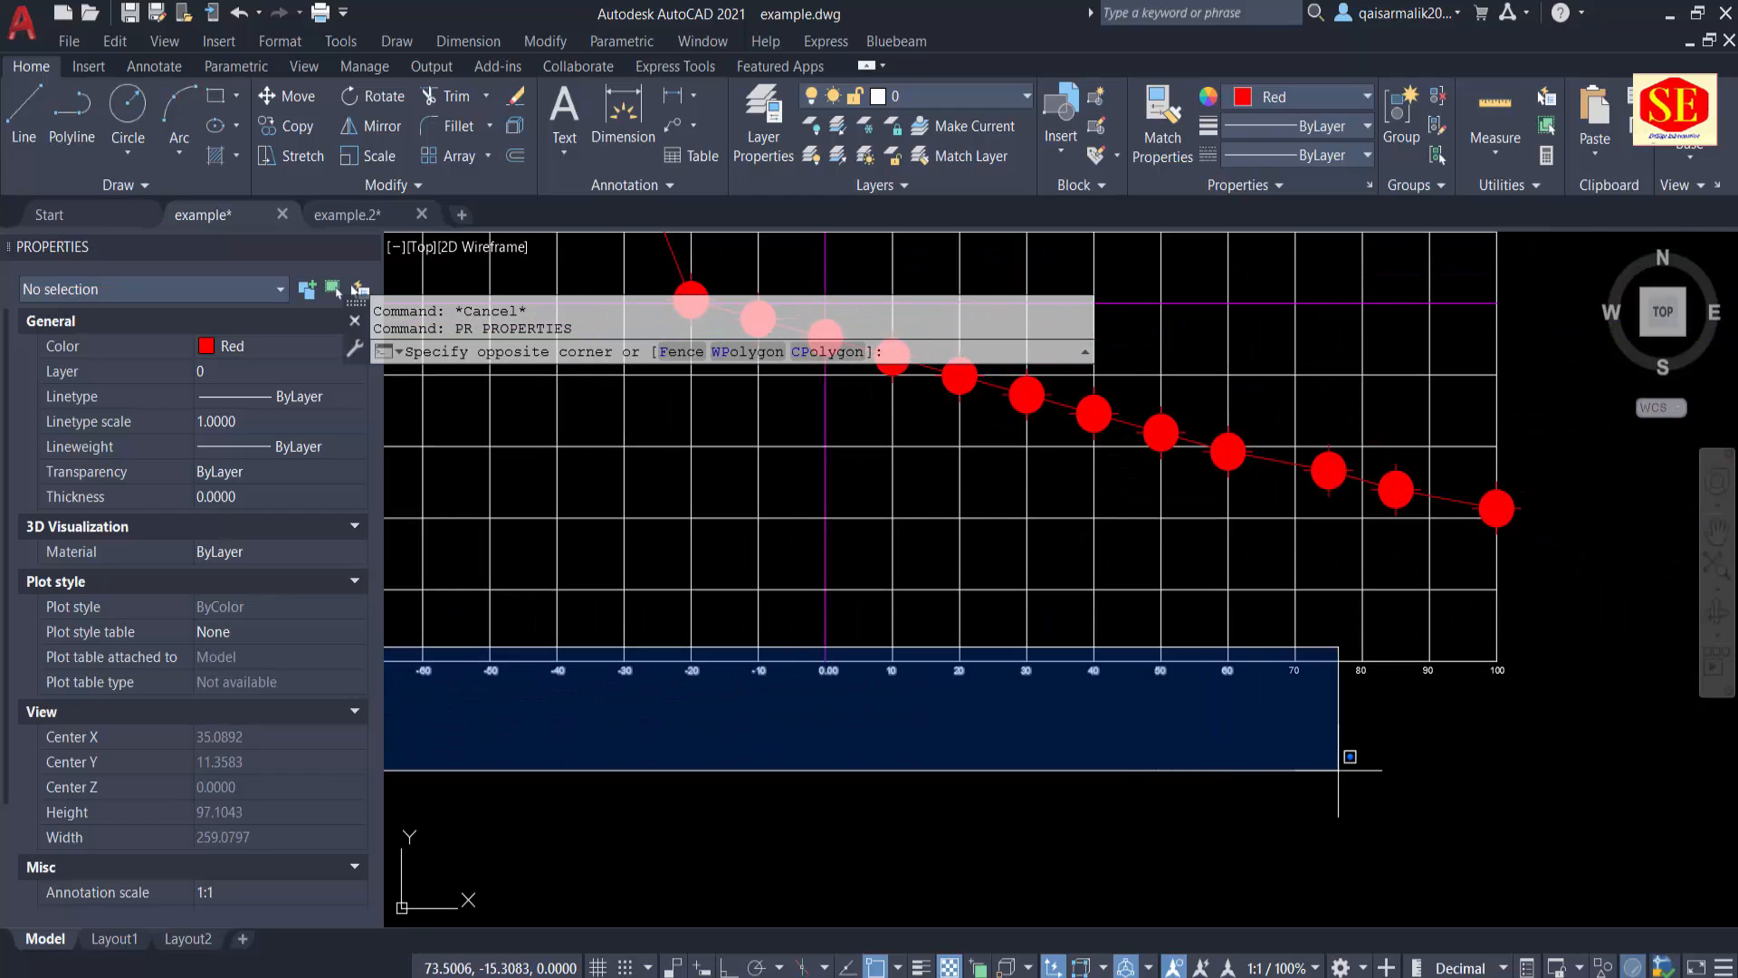
{"action": "left_click", "coordinate": [1591, 760]}
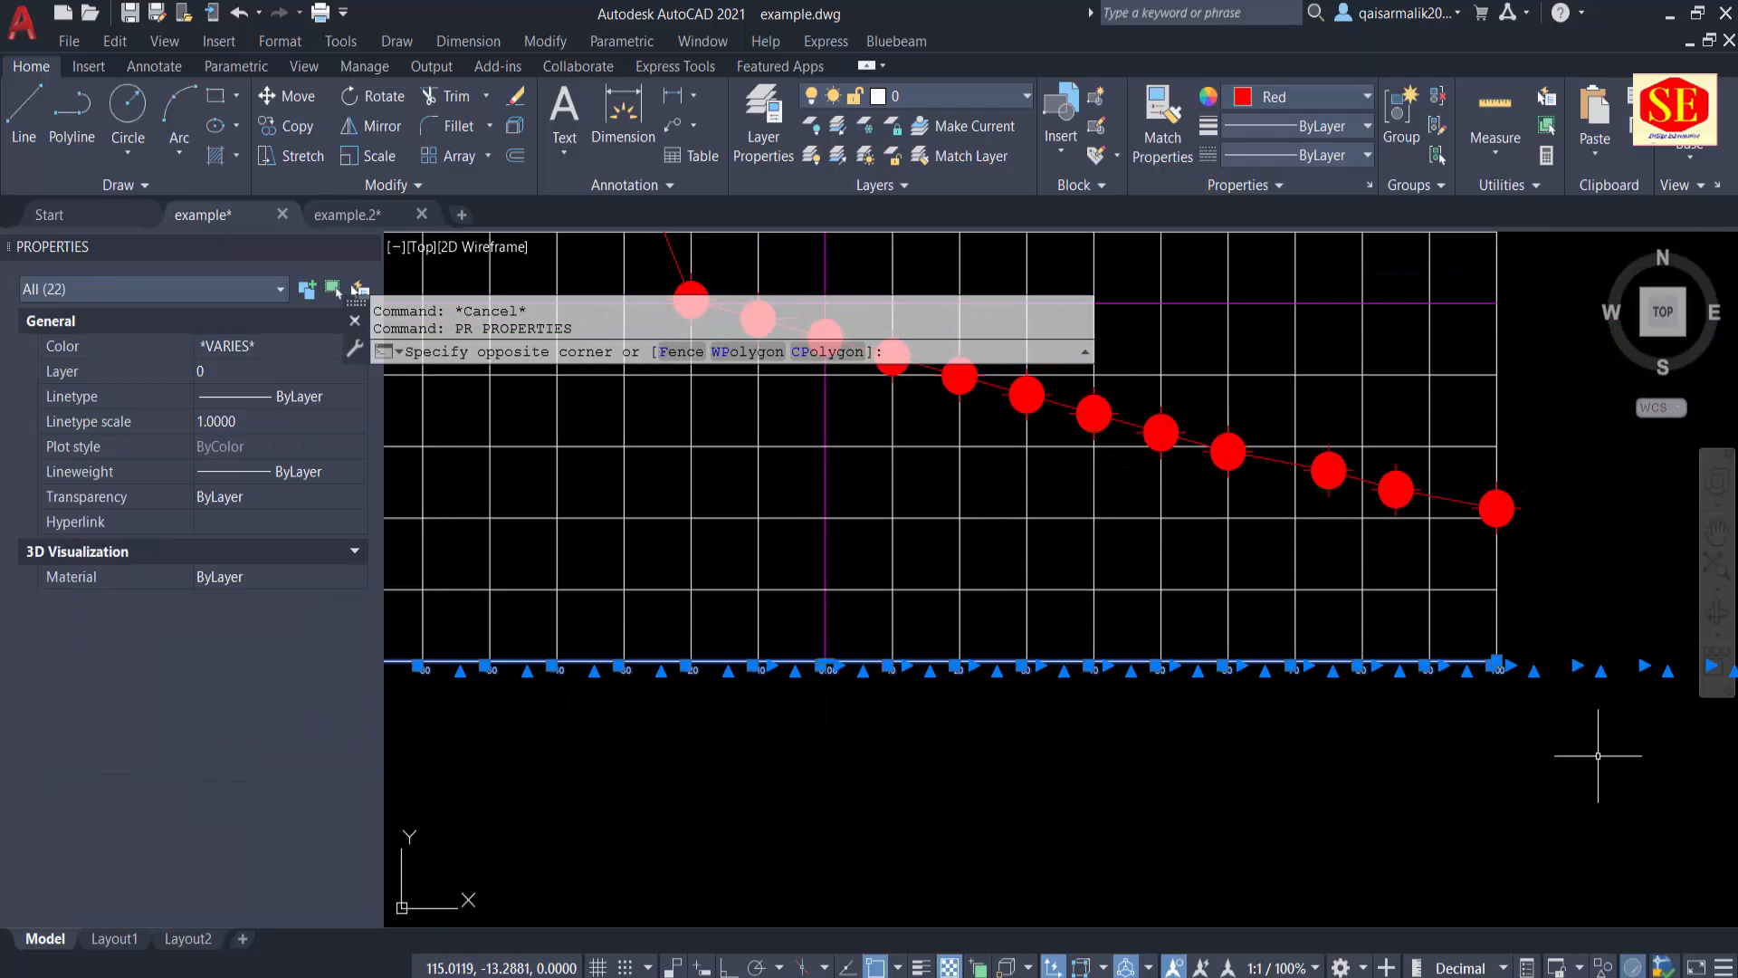
{"action": "left_click", "coordinate": [62, 290]}
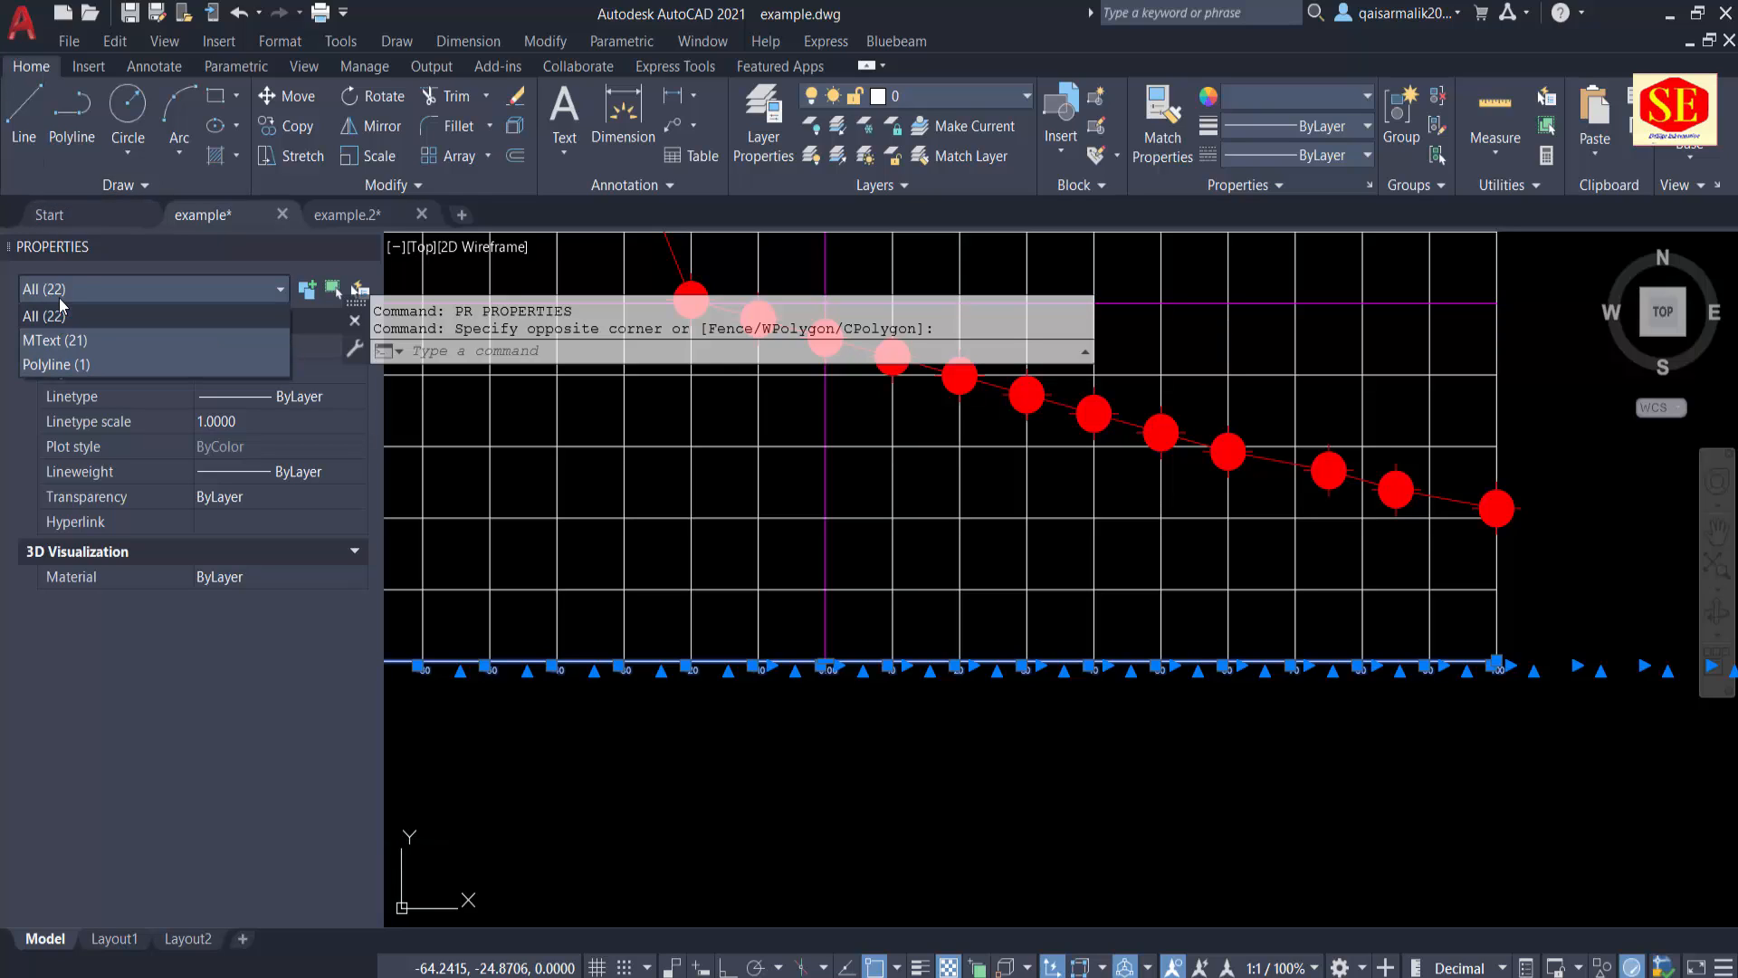
{"action": "left_click", "coordinate": [47, 345]}
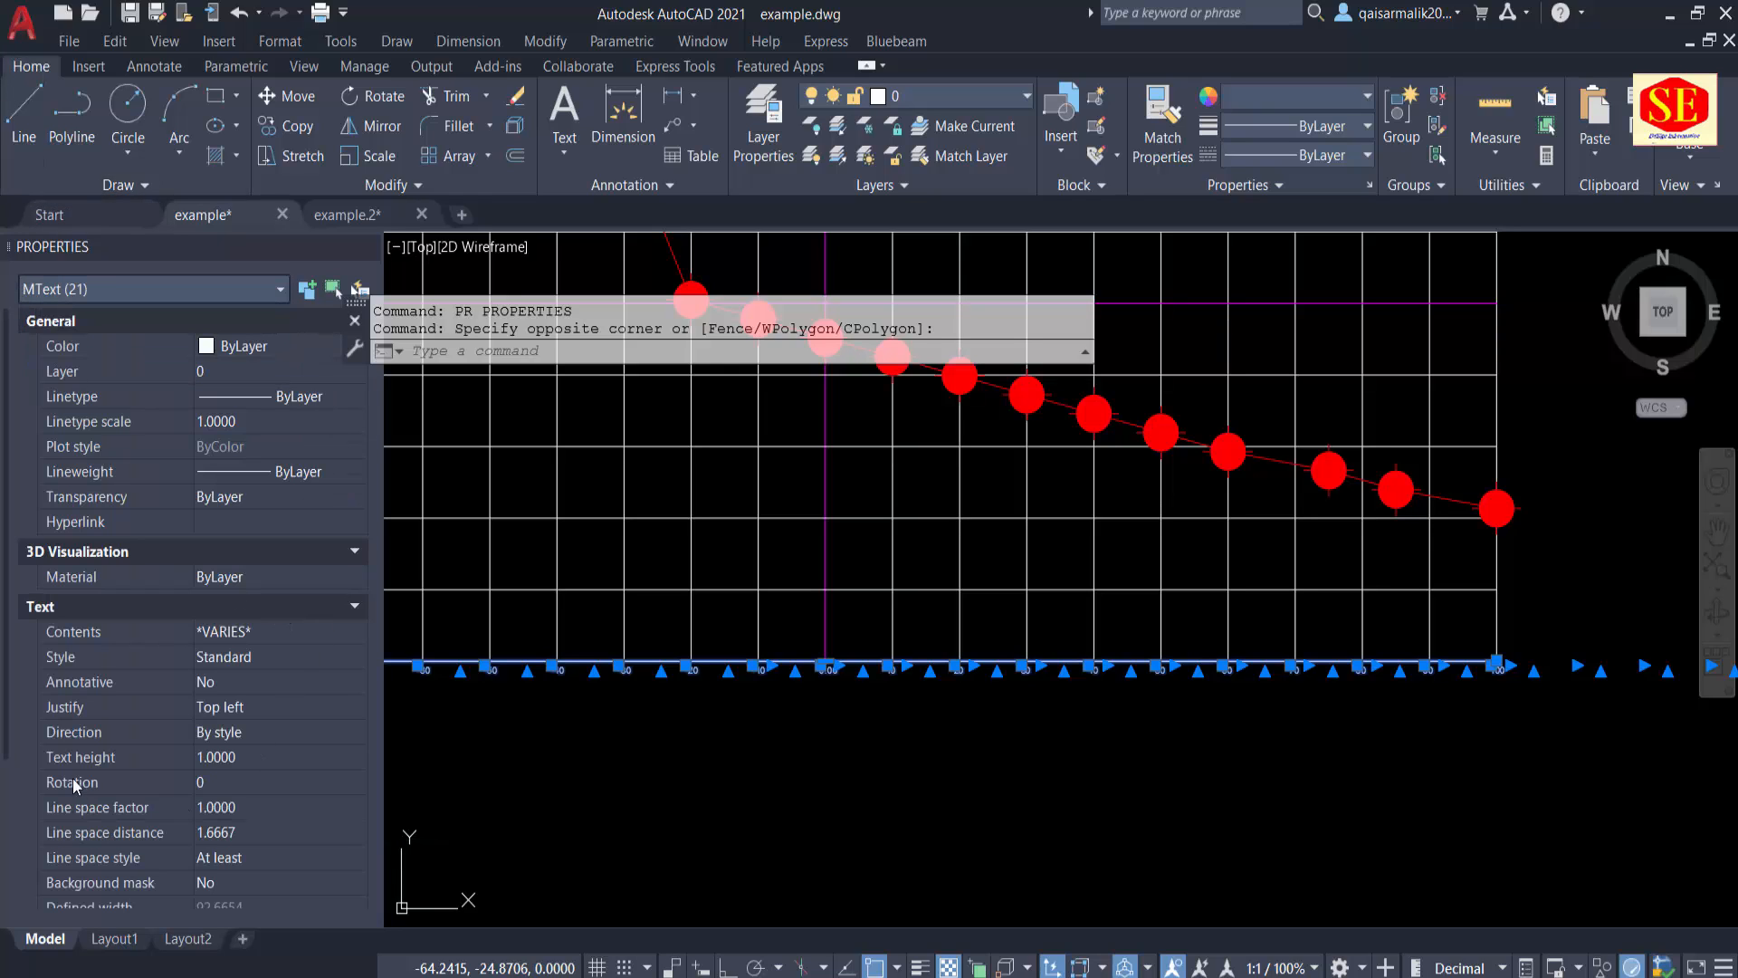
Step: Set the distance labels' text height first to 1.5 and finally to 2, and clear the selection
{"action": "left_click", "coordinate": [306, 760]}
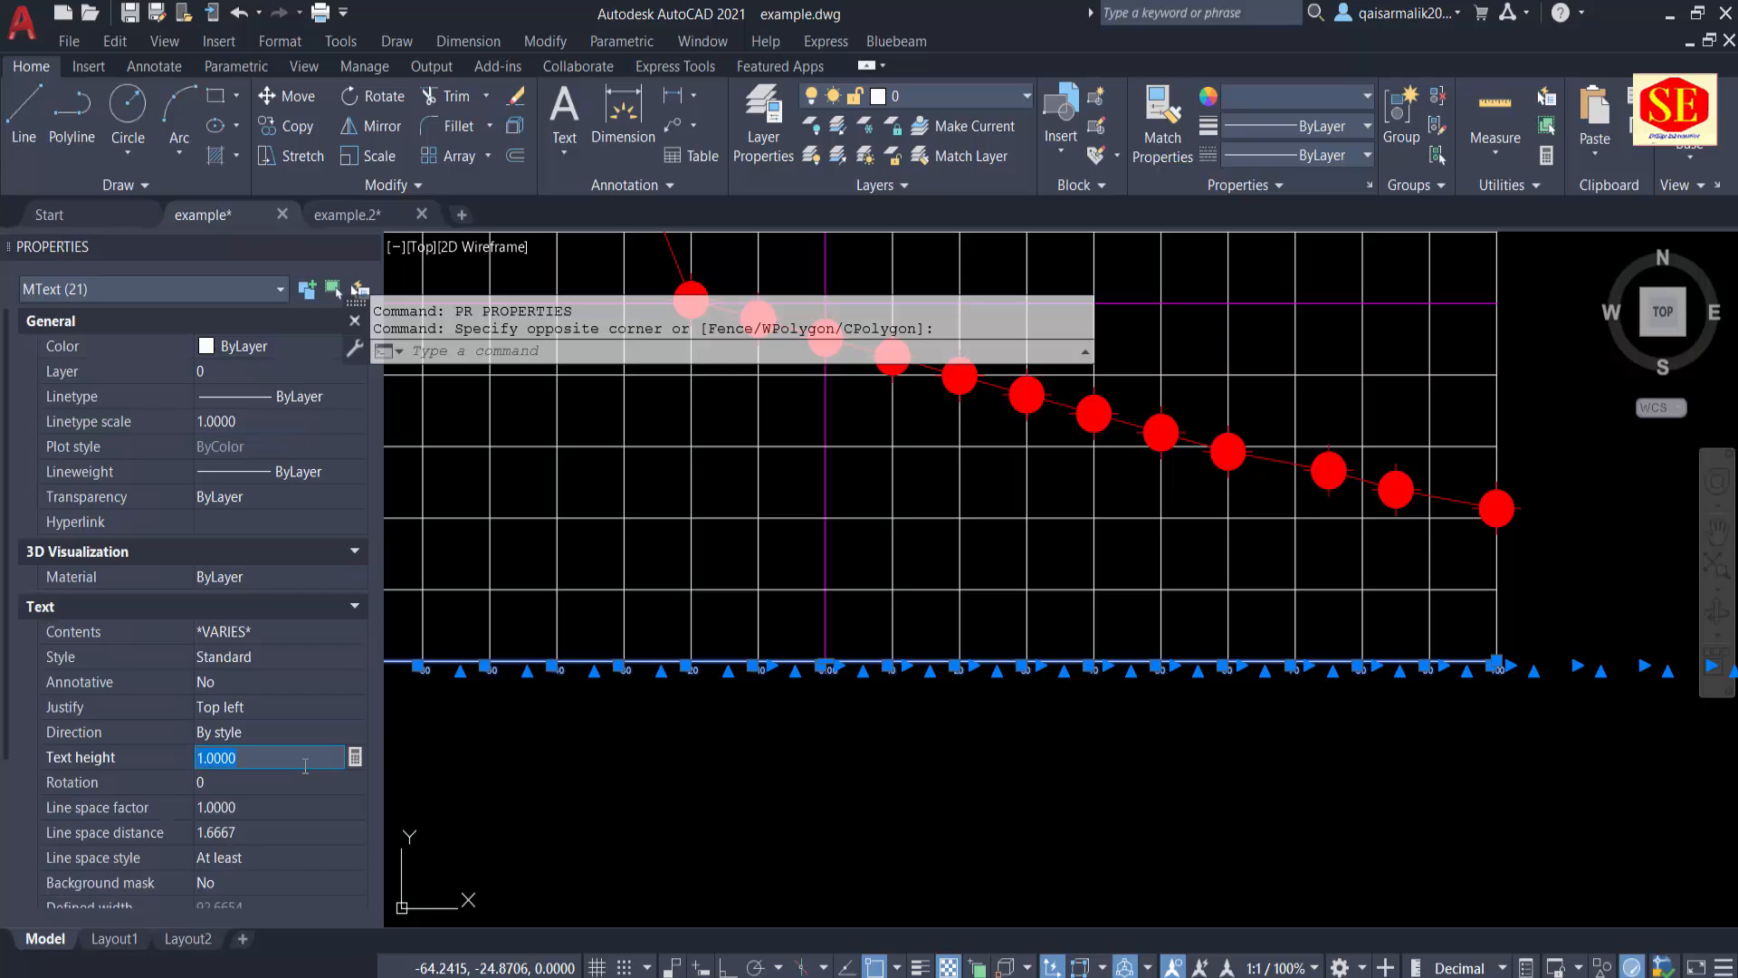
{"action": "type", "text": "1.5"}
{"action": "key", "text": "Tab"}
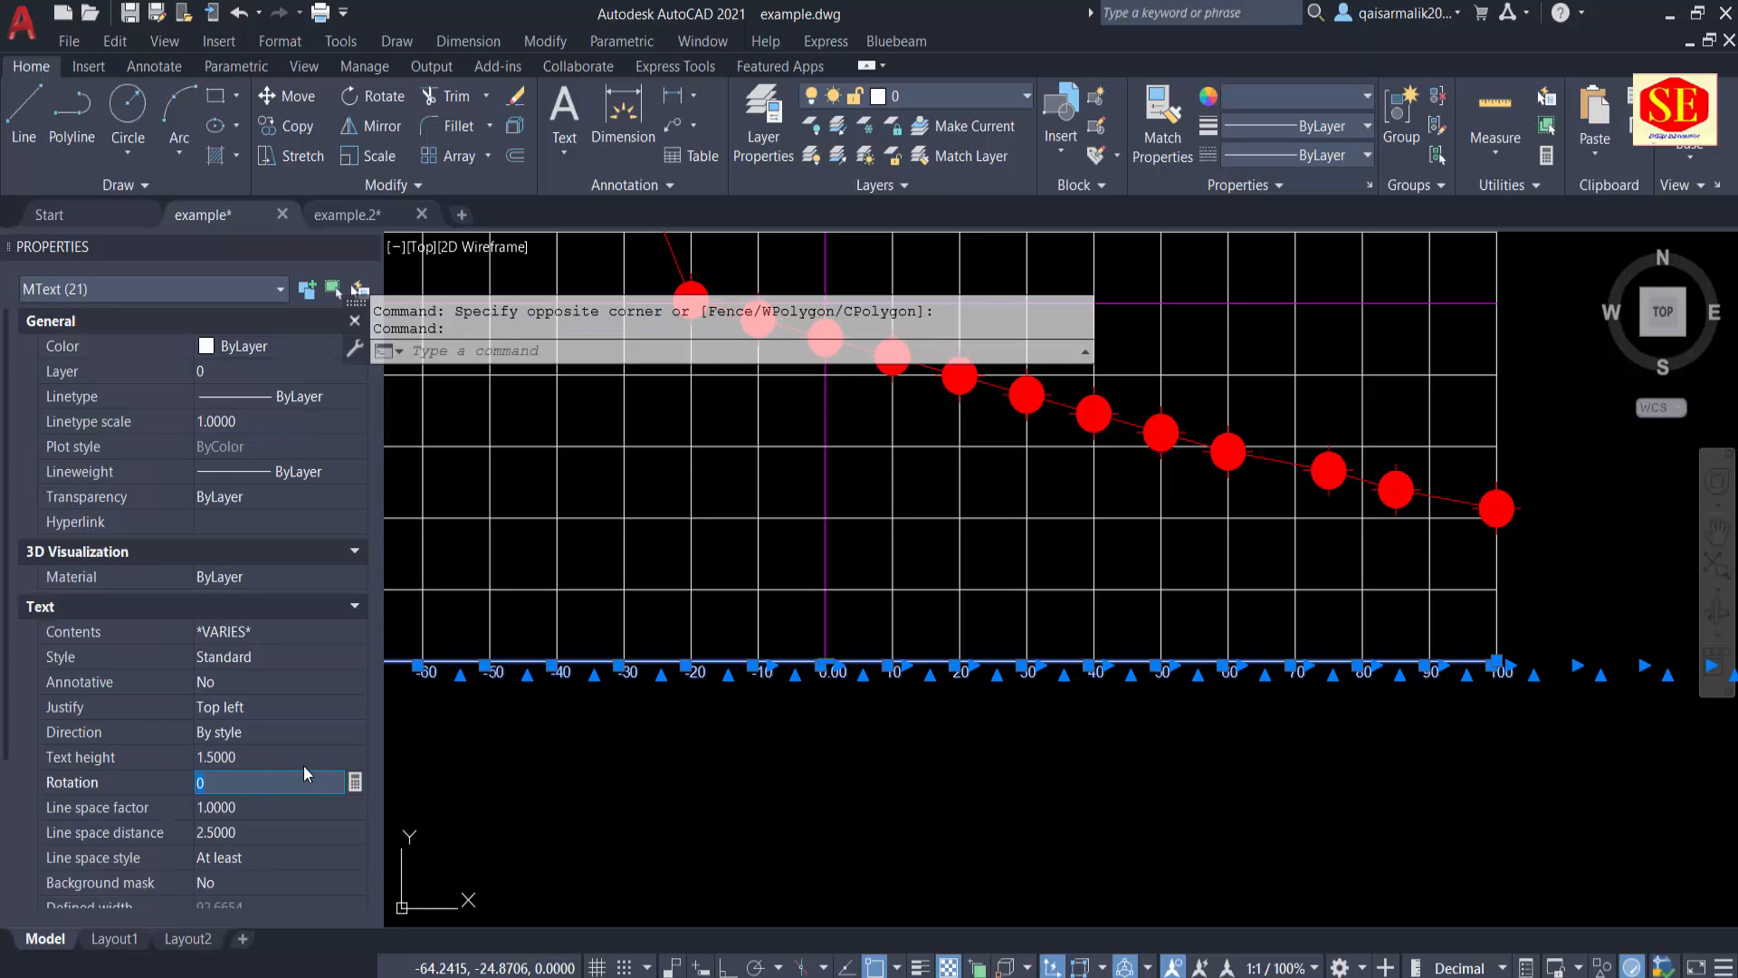
{"action": "left_click", "coordinate": [304, 766]}
{"action": "type", "text": "2"}
{"action": "key", "text": "Tab"}
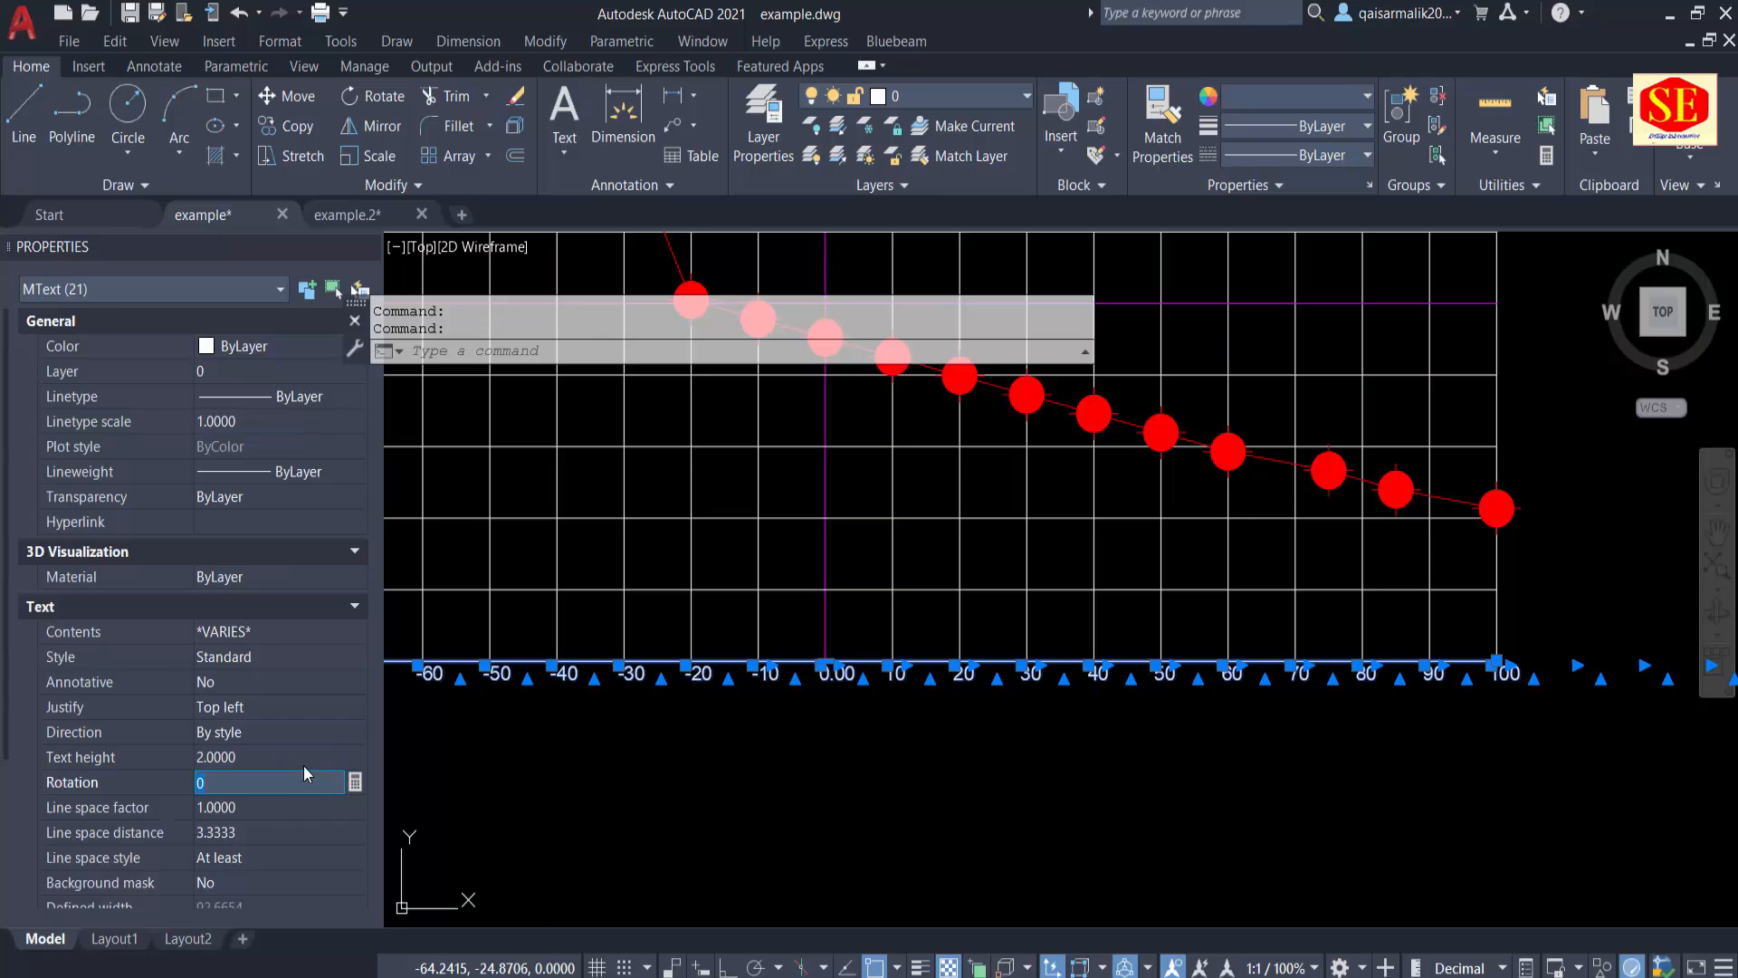
{"action": "key", "text": "Escape"}
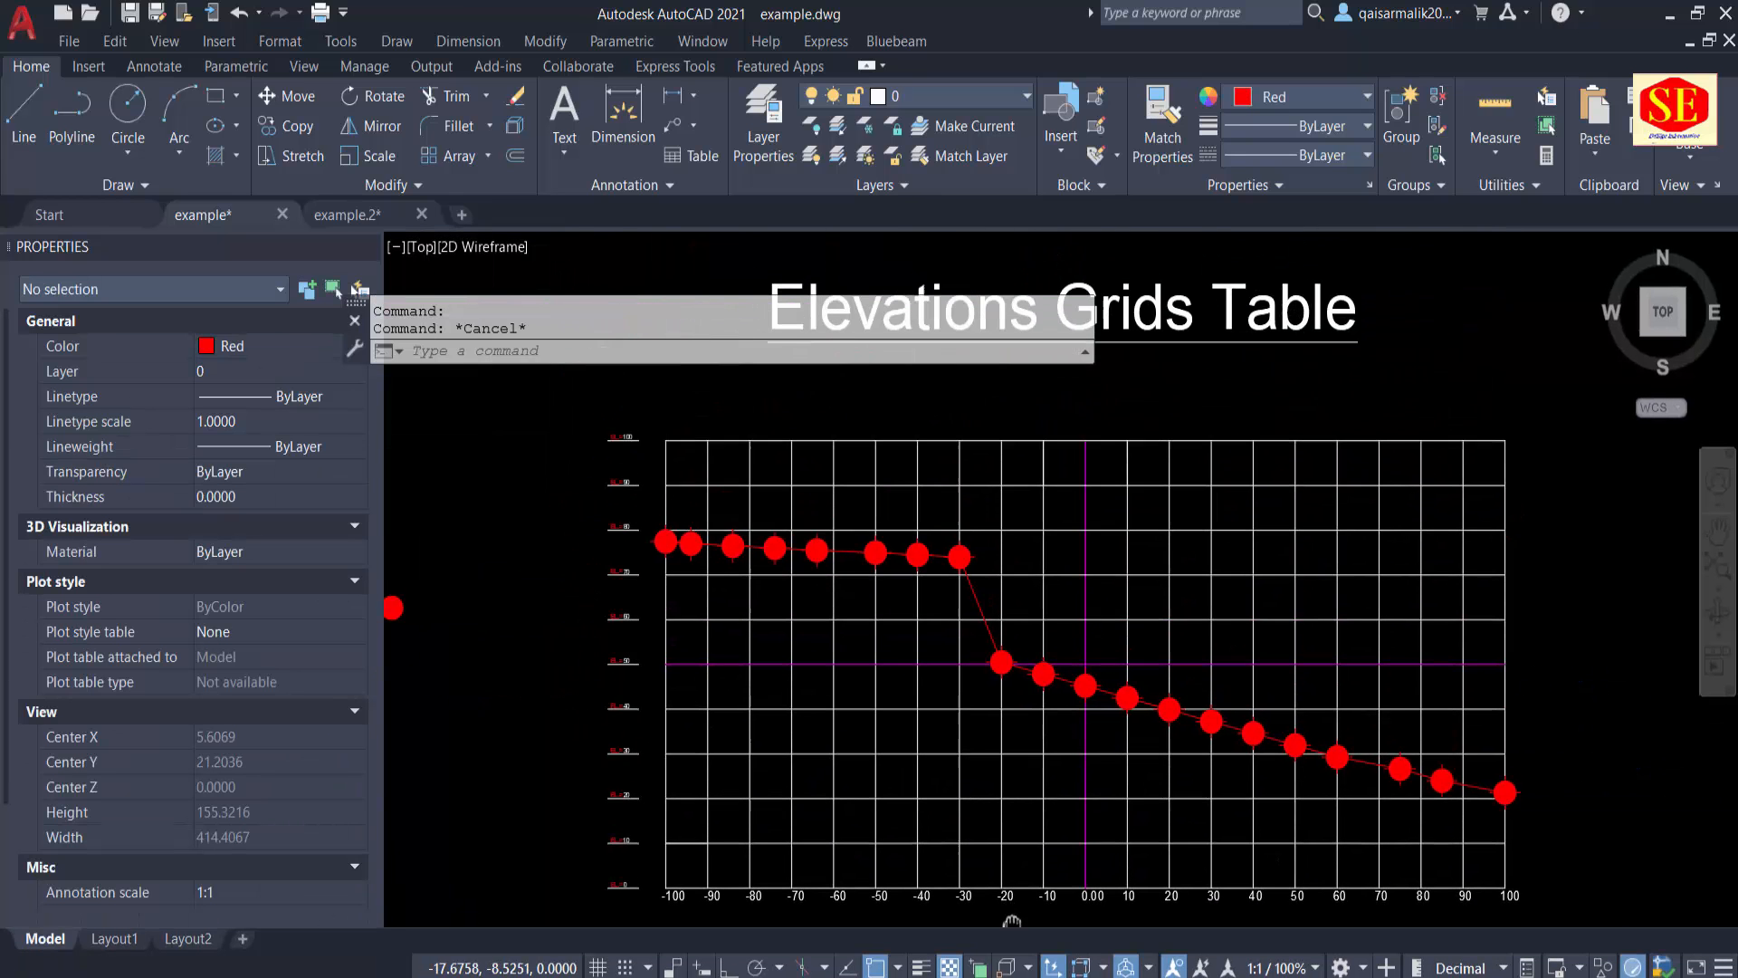
Step: Select the elevation labels beside the grid, restrict the selection to MText, and set their text height to 2.5
{"action": "left_click", "coordinate": [582, 413]}
{"action": "middle_click_drag", "start_coordinate": [625, 745], "coordinate": [655, 605]}
{"action": "left_click", "coordinate": [676, 819]}
{"action": "scroll", "coordinate": [655, 759], "scroll_direction": "up", "scroll_amount": 3}
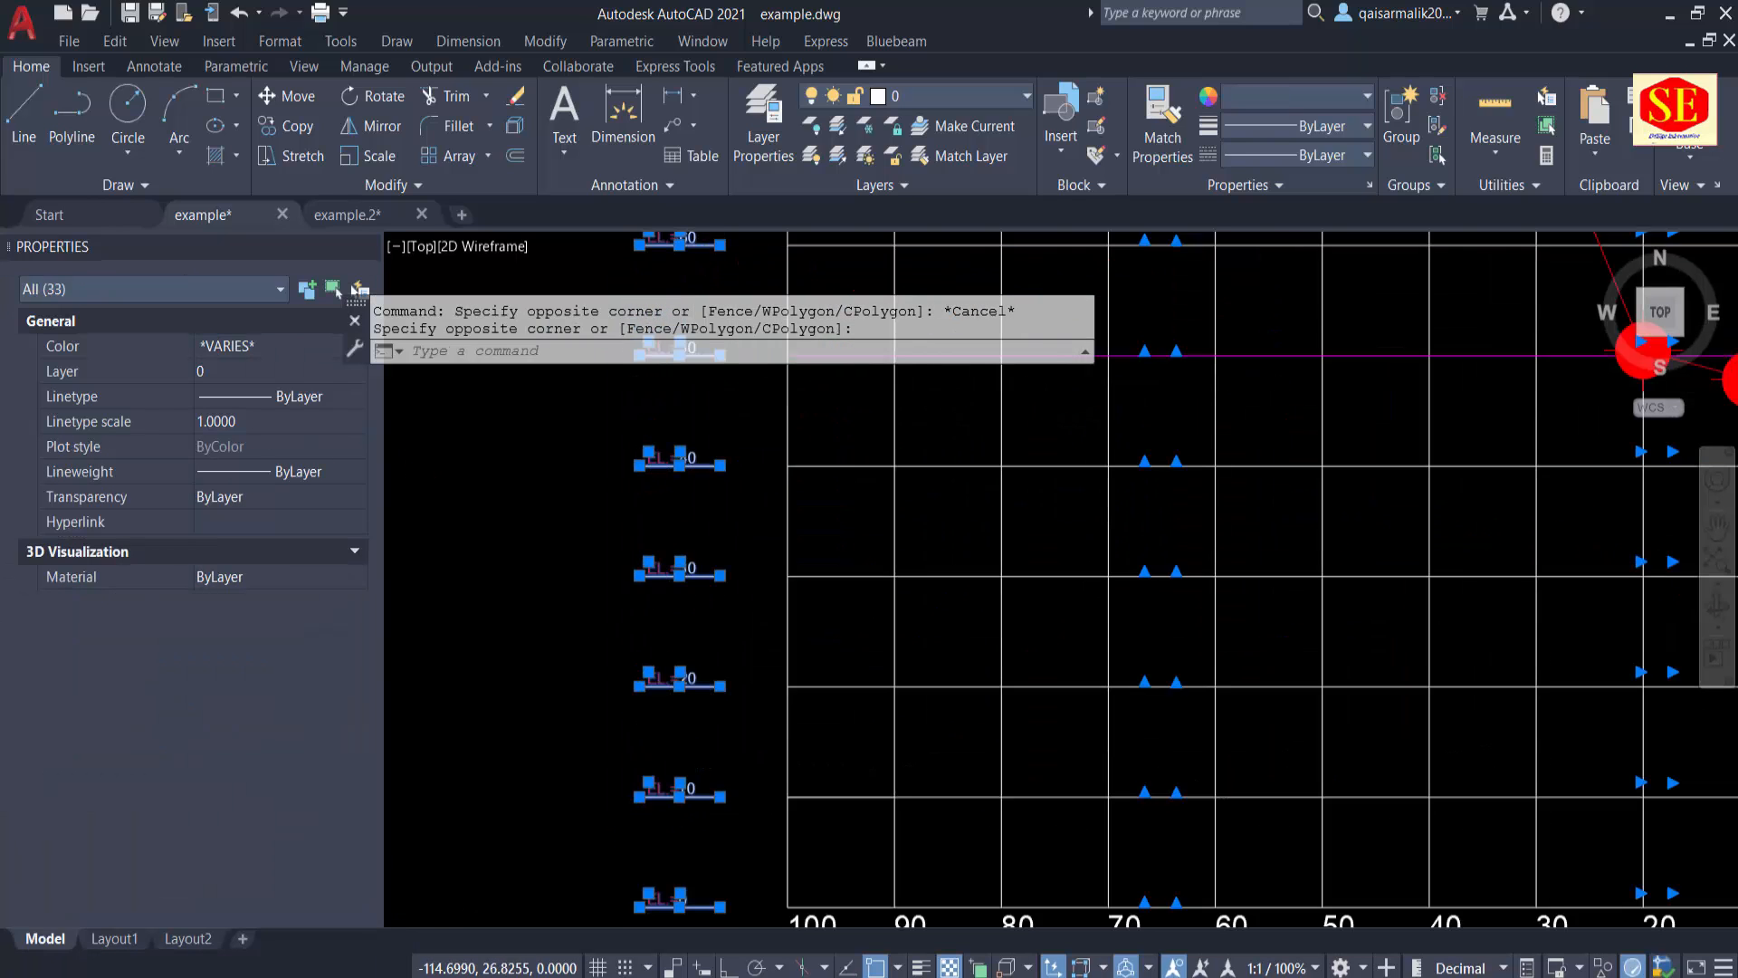
{"action": "left_click", "coordinate": [111, 285]}
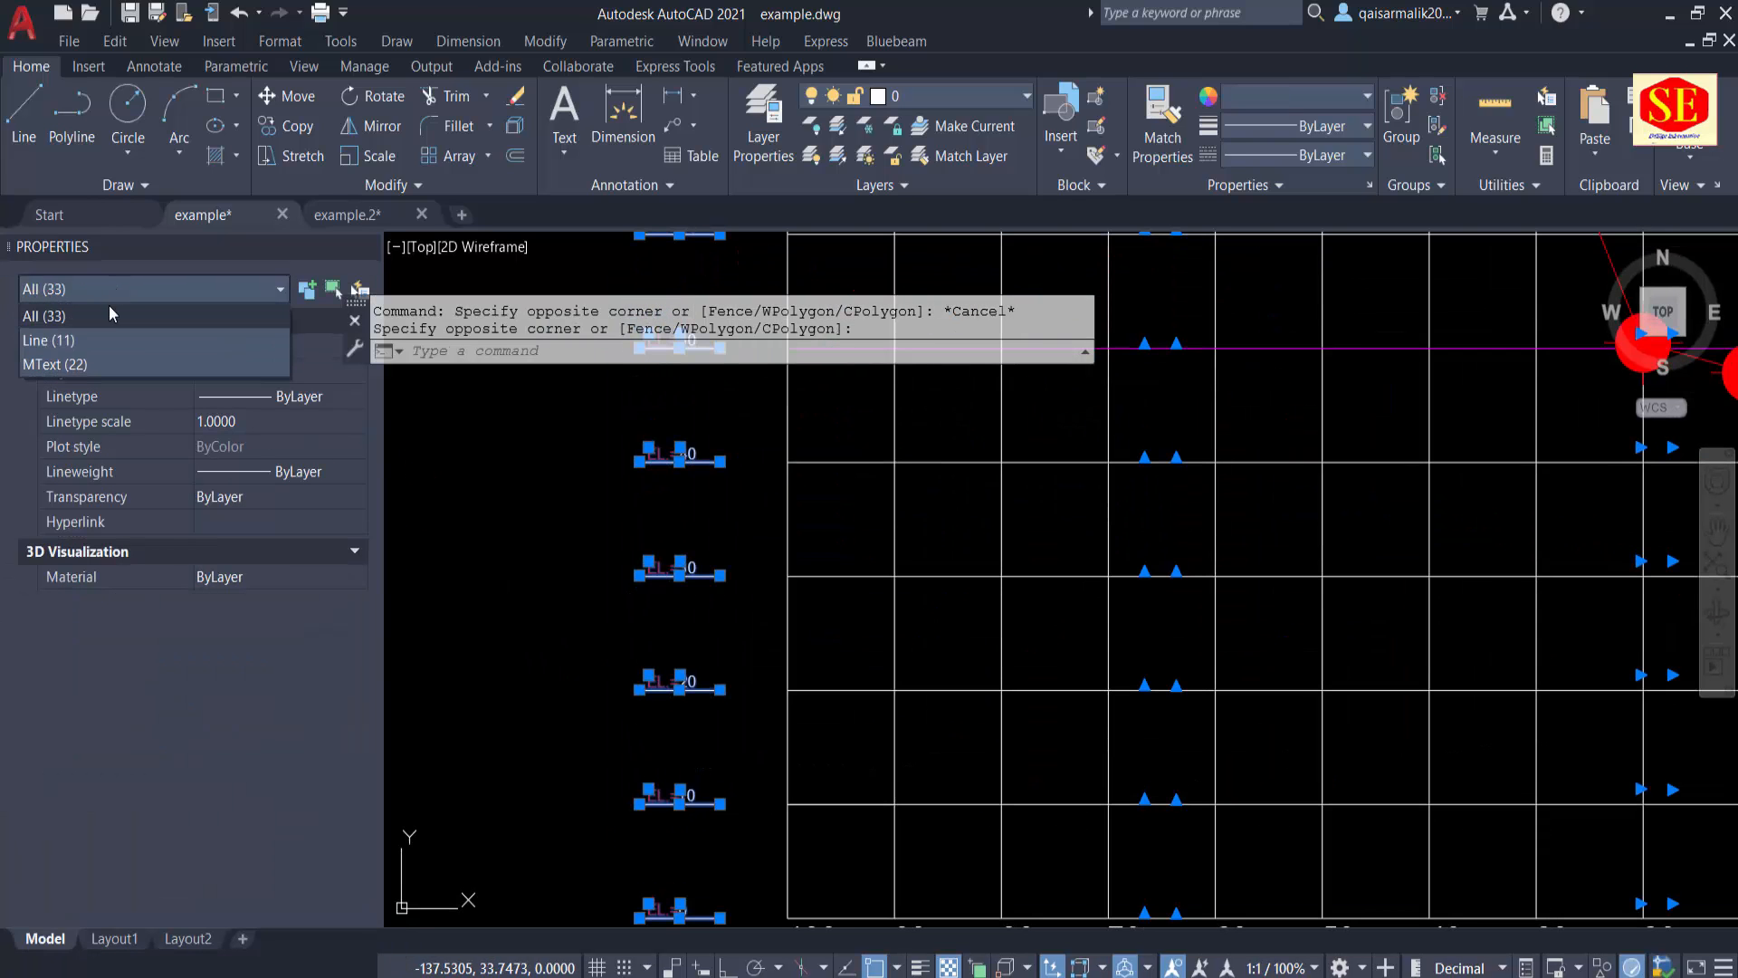
{"action": "left_click", "coordinate": [74, 370]}
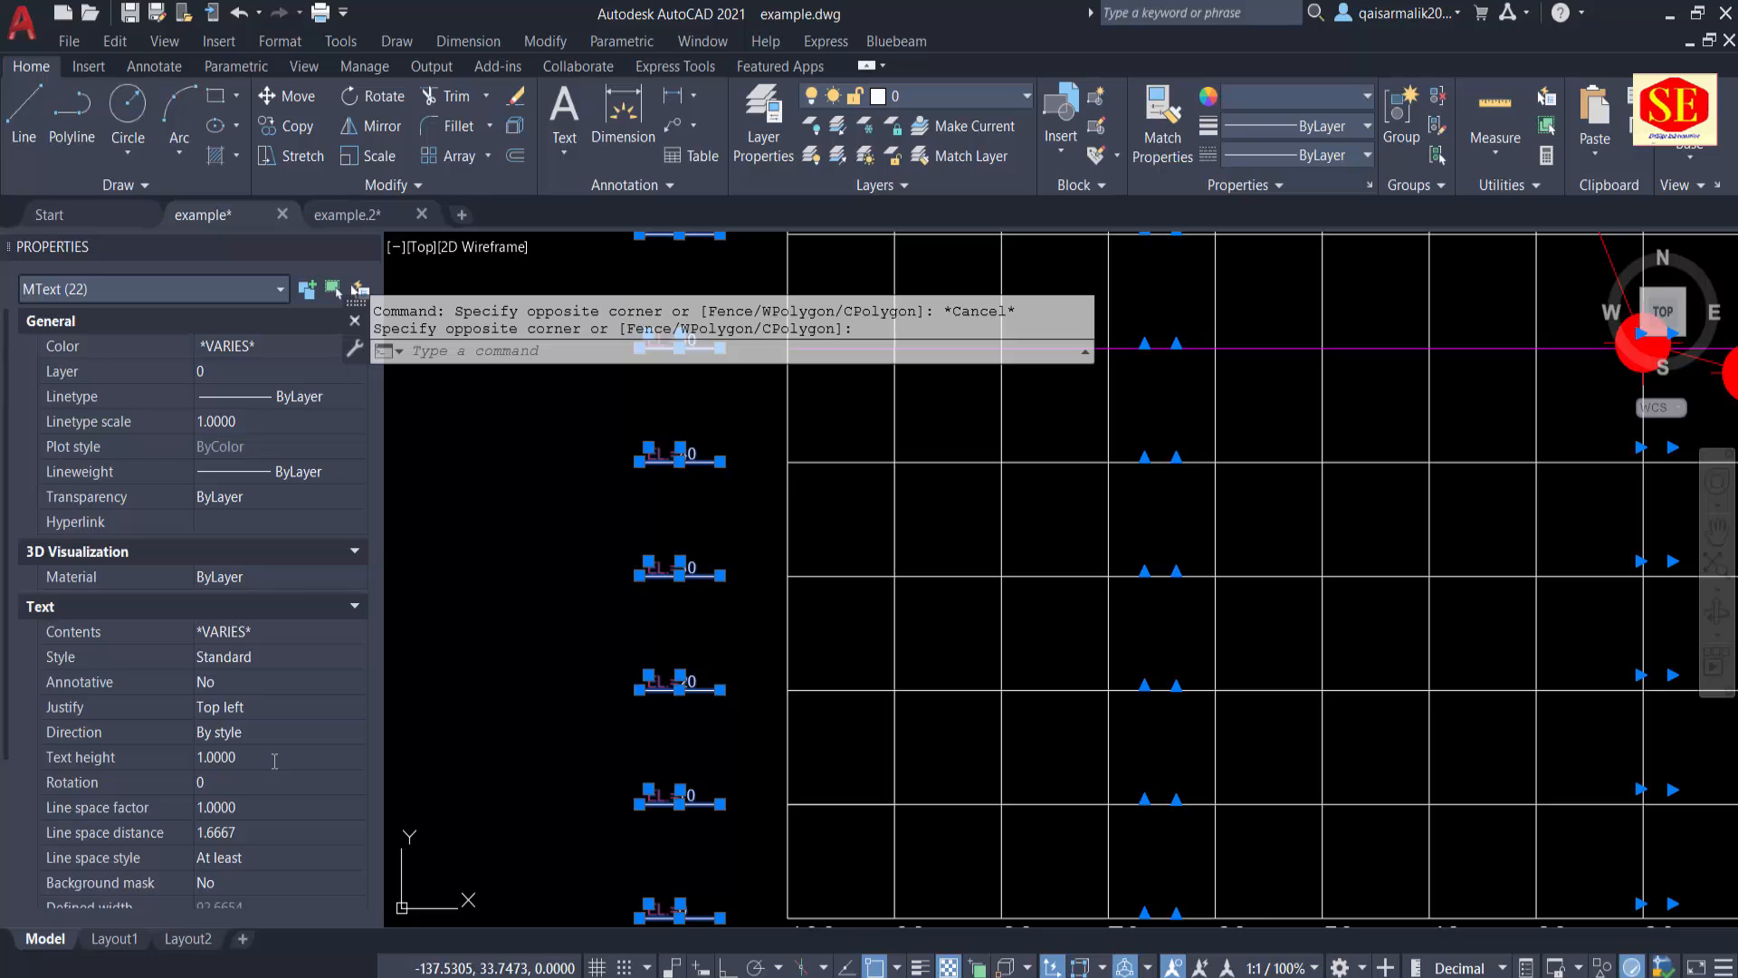
{"action": "left_click", "coordinate": [275, 758]}
{"action": "type", "text": "2.5"}
{"action": "key", "text": "Tab"}
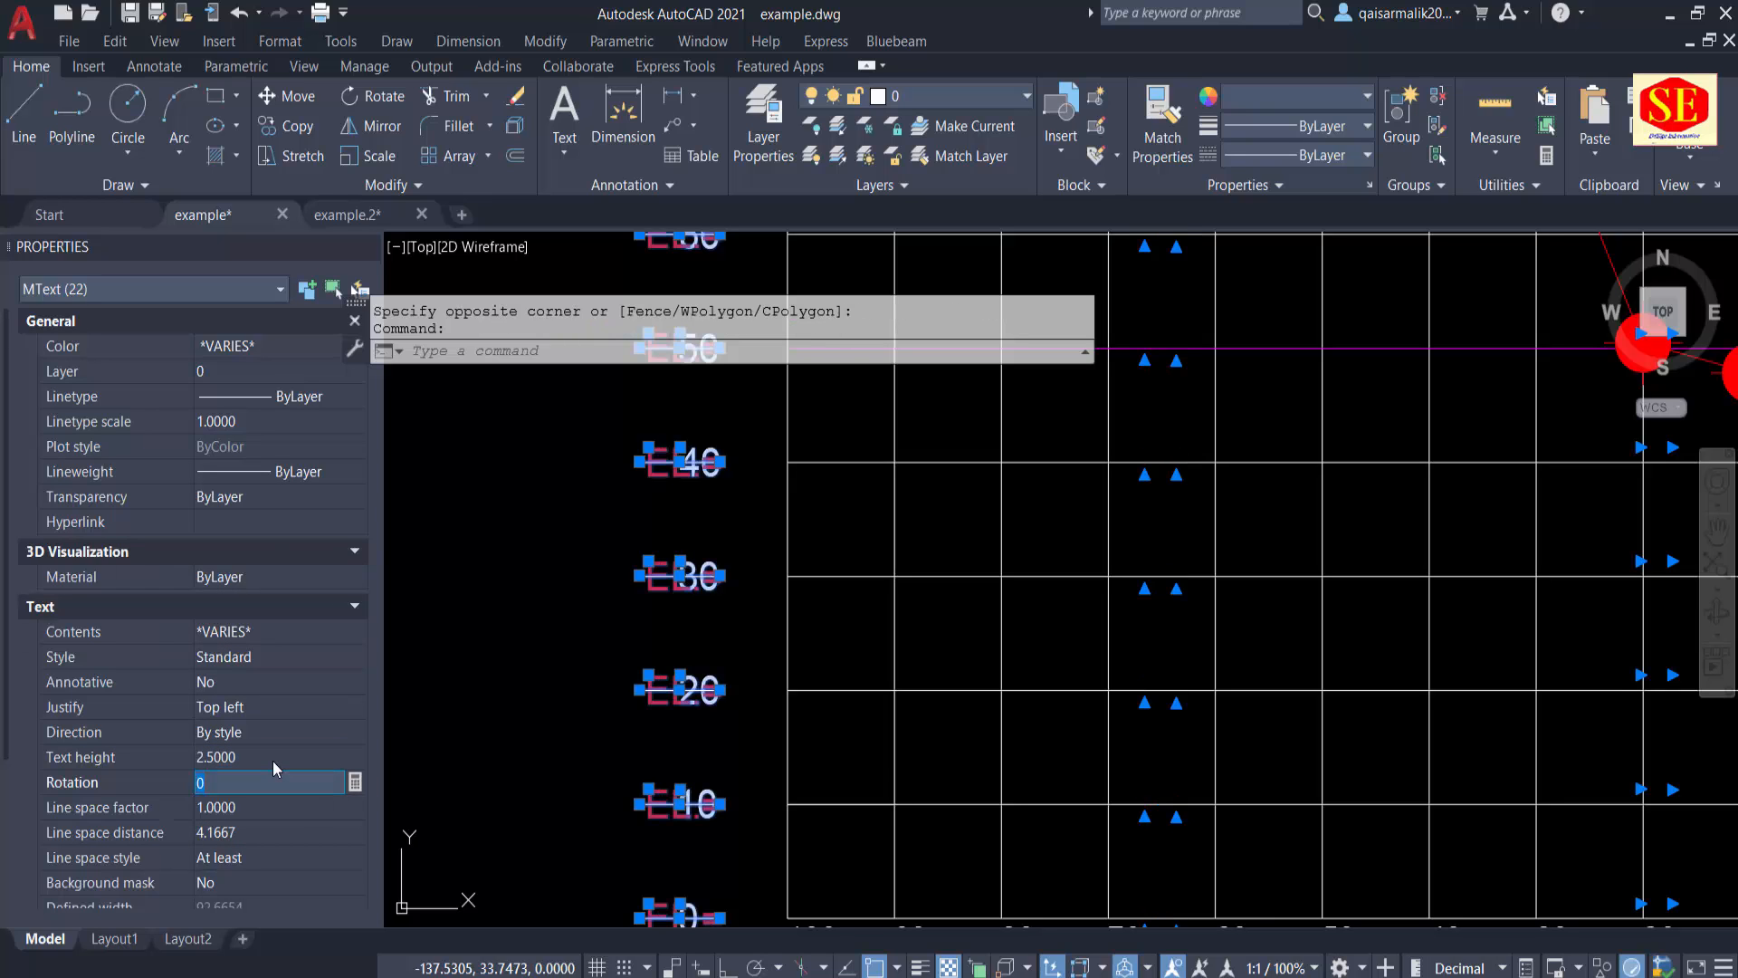
{"action": "key", "text": "Escape"}
{"action": "scroll", "coordinate": [833, 616], "scroll_direction": "down", "scroll_amount": 2}
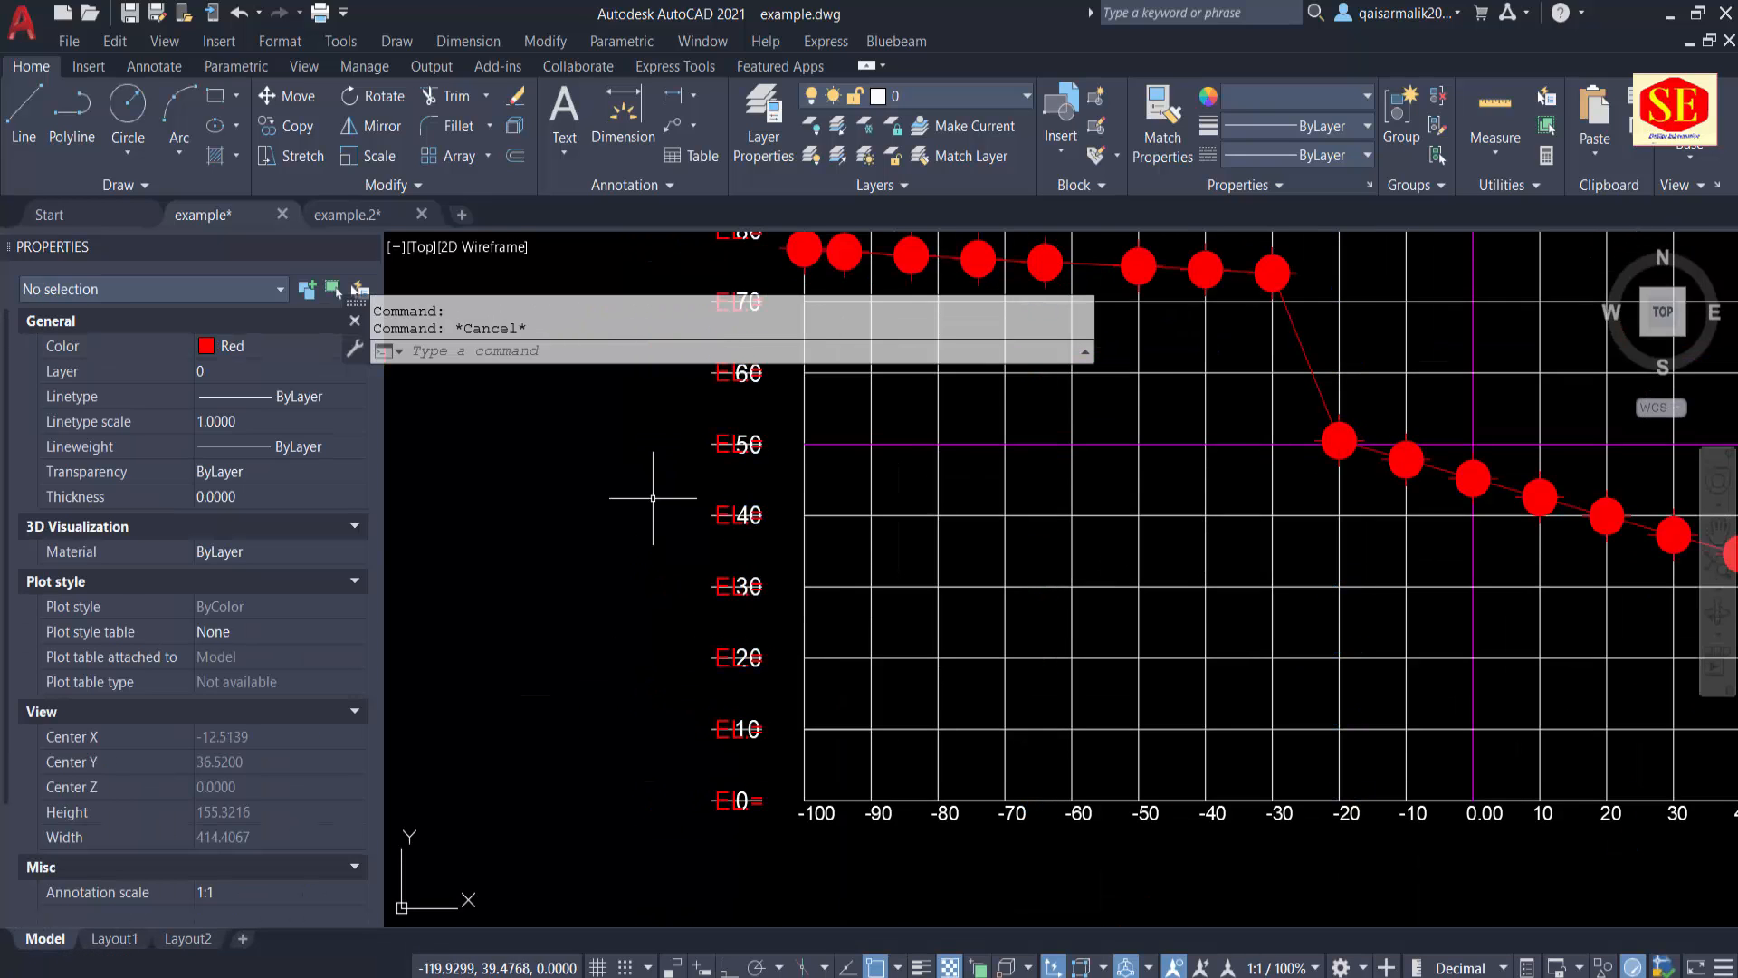
Step: Try to move the elevation labels from EL=100 down to EL=0 beside the grid
{"action": "middle_click_drag", "start_coordinate": [602, 496], "coordinate": [614, 629]}
{"action": "type", "text": "m"}
{"action": "key", "text": "Return"}
{"action": "middle_click_drag", "start_coordinate": [682, 496], "coordinate": [680, 830]}
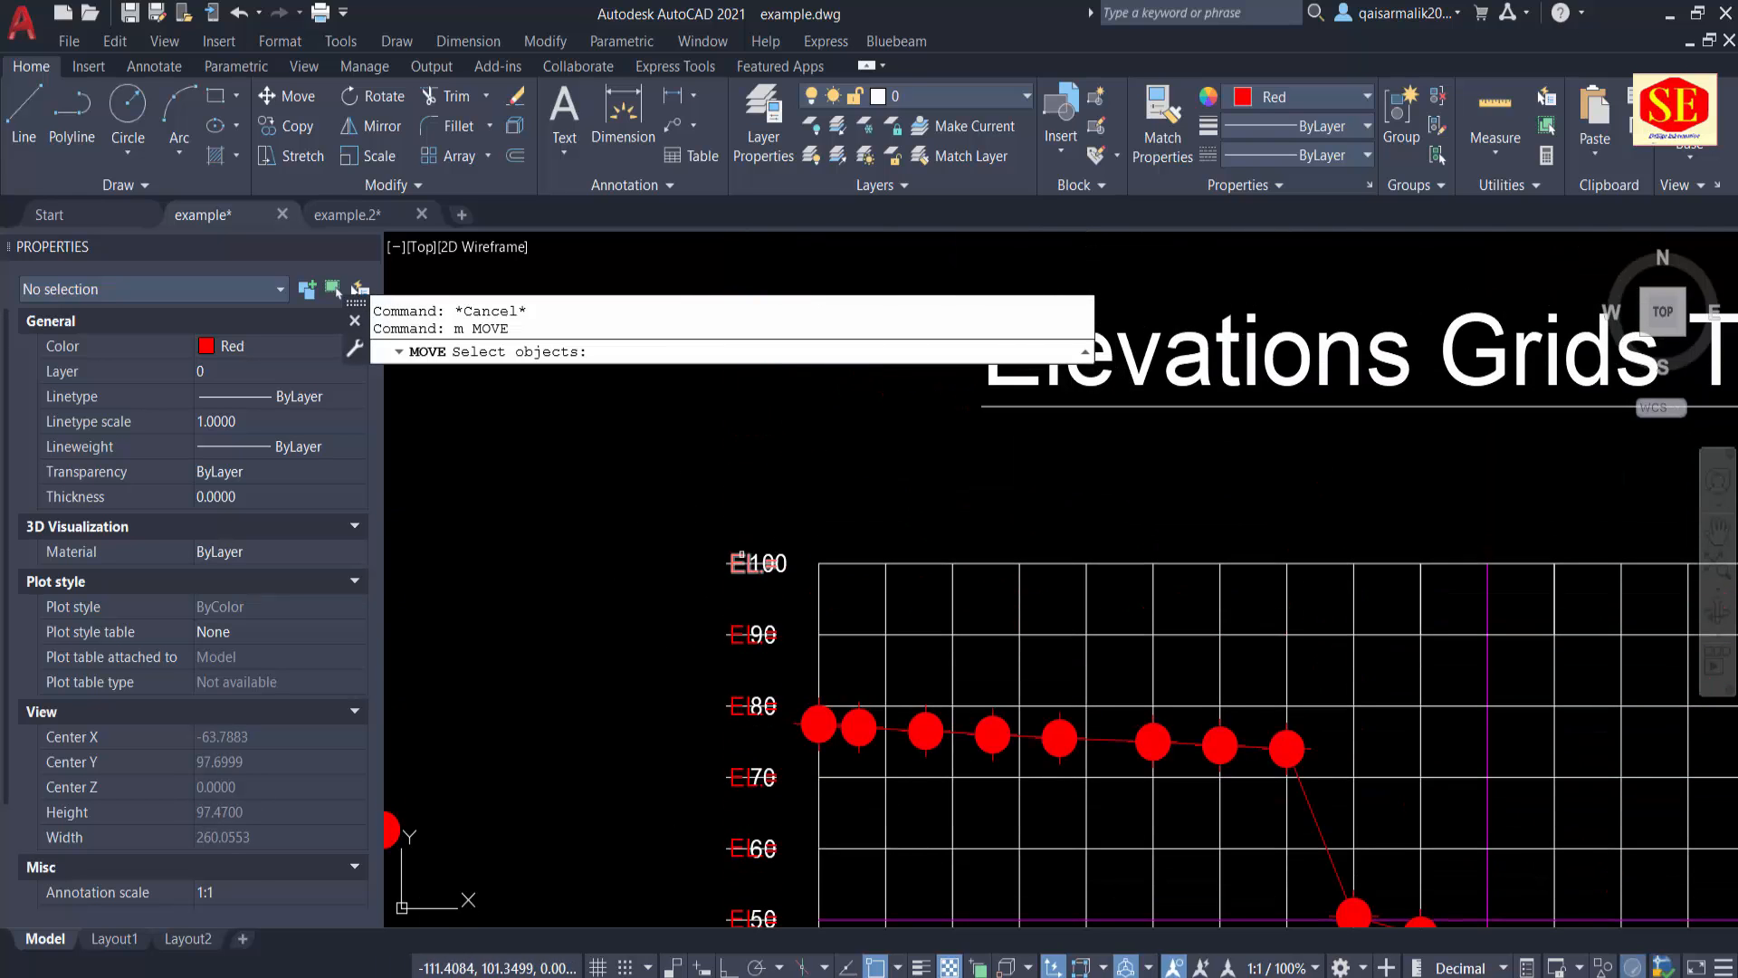
{"action": "left_click", "coordinate": [756, 563]}
{"action": "left_click", "coordinate": [712, 585]}
{"action": "middle_click_drag", "start_coordinate": [785, 797], "coordinate": [693, 267]}
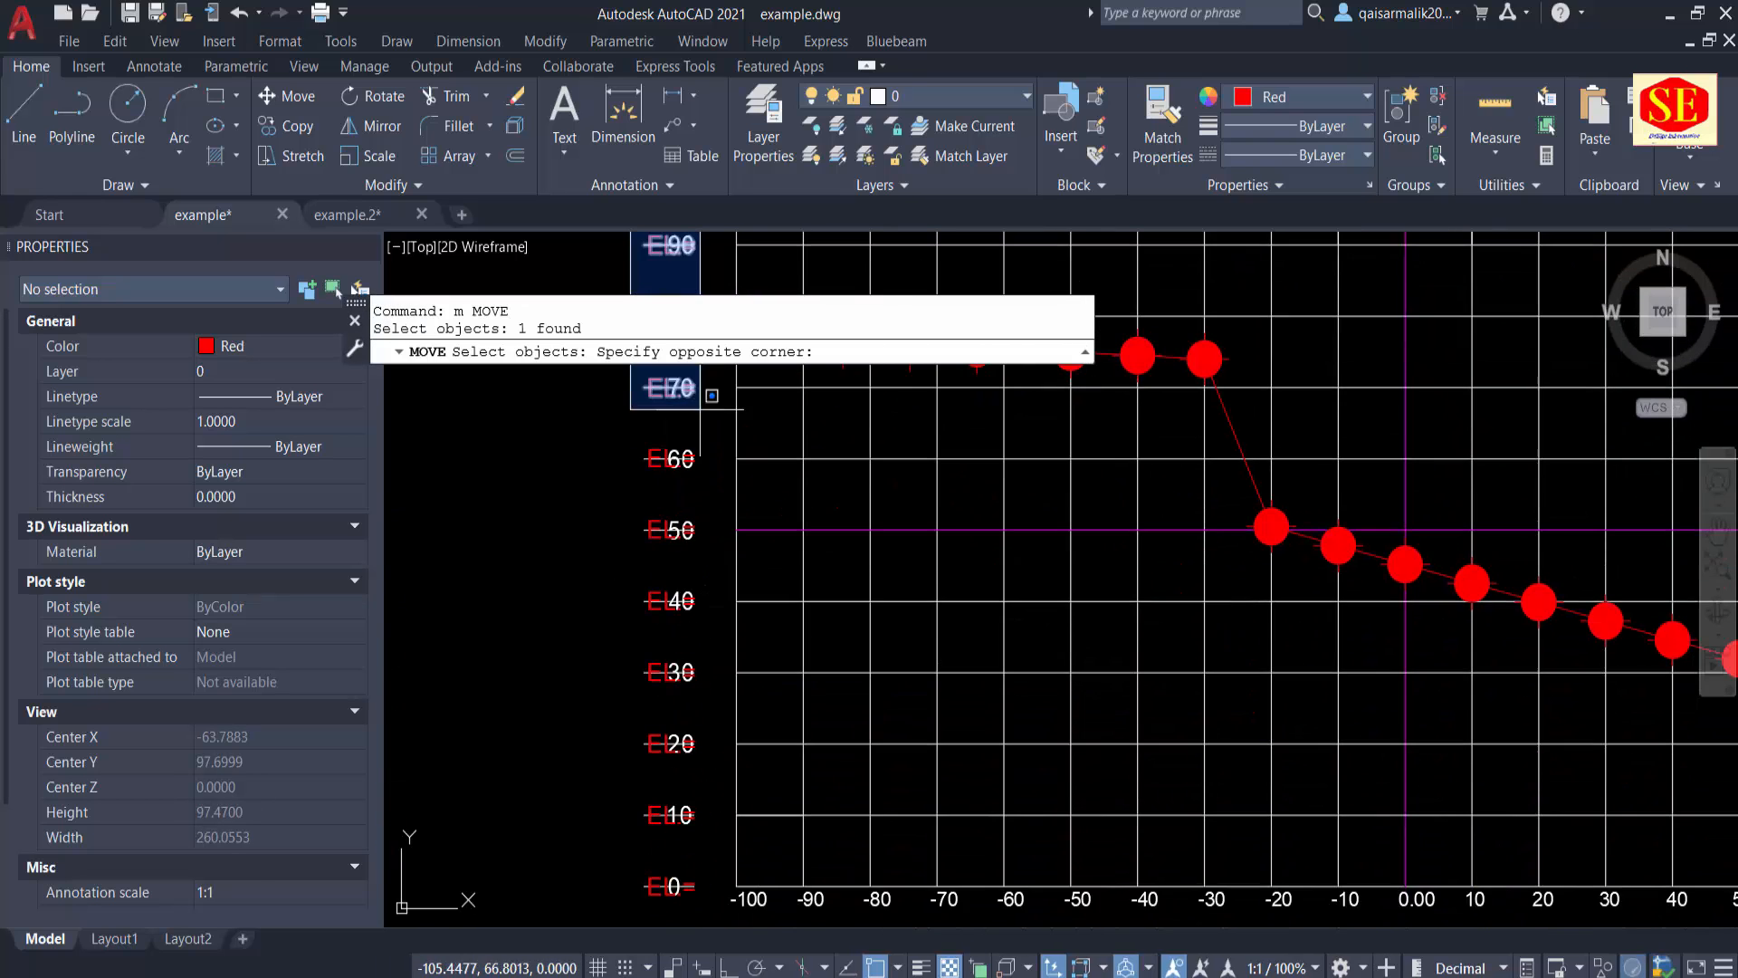
{"action": "scroll", "coordinate": [672, 778], "scroll_direction": "up", "scroll_amount": 2}
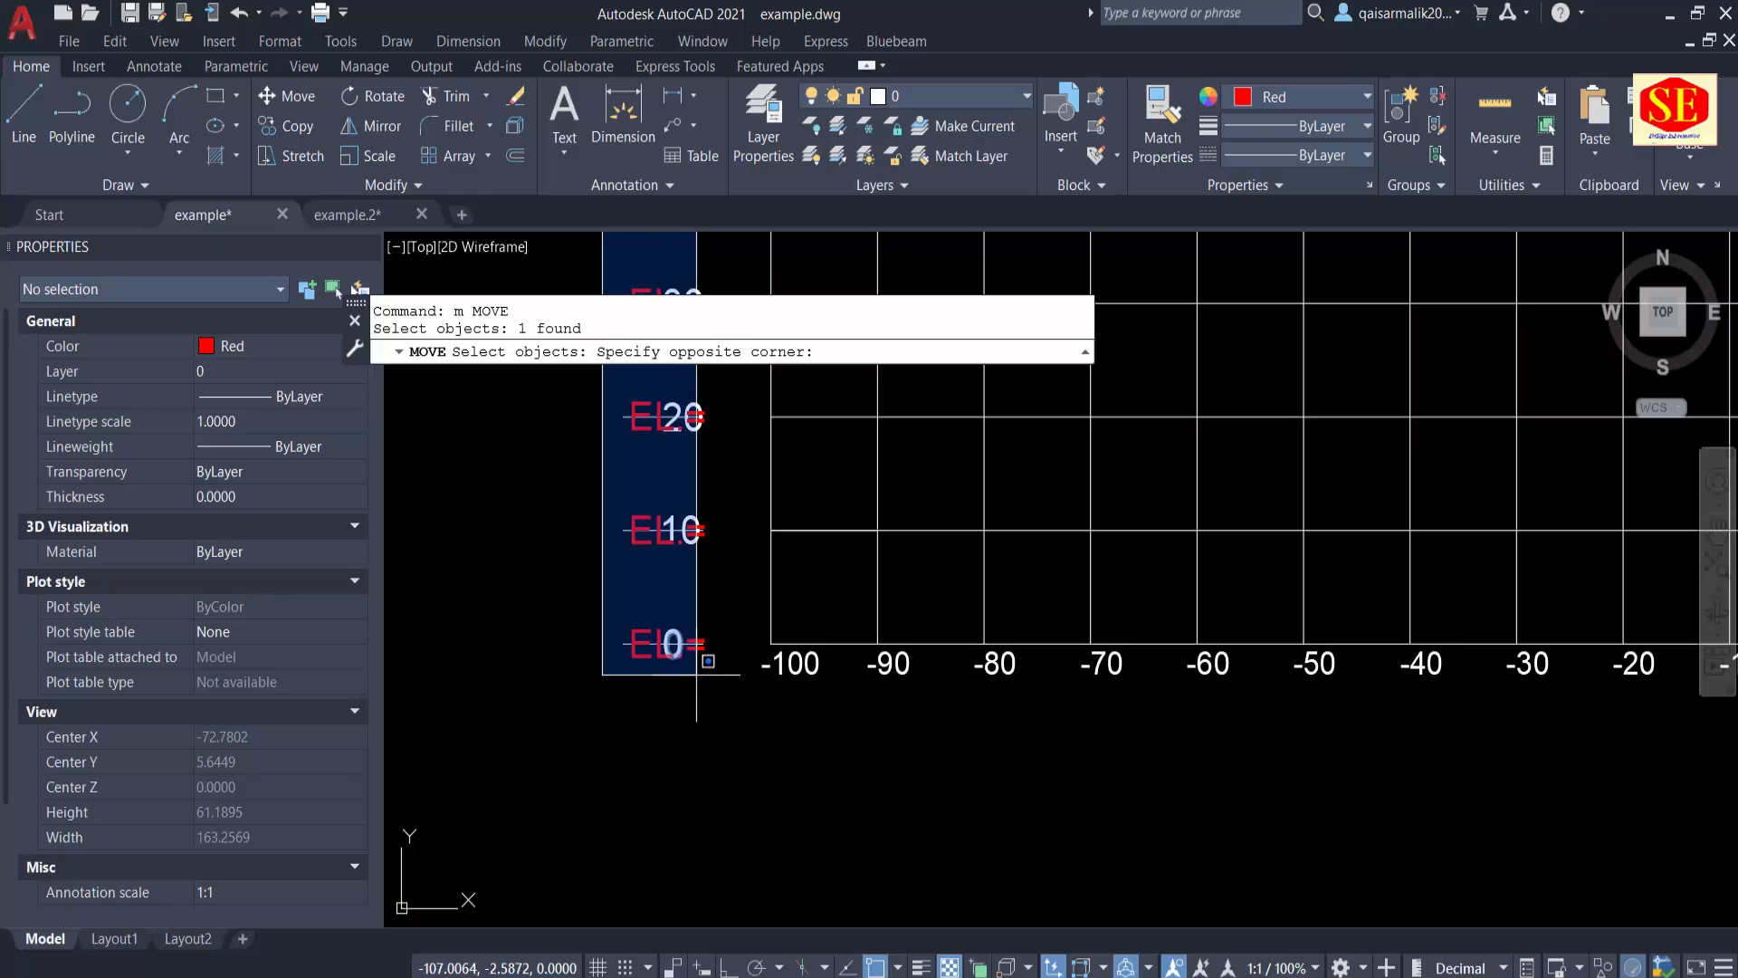
{"action": "left_click", "coordinate": [657, 683]}
{"action": "key", "text": "Return"}
{"action": "left_click", "coordinate": [651, 567]}
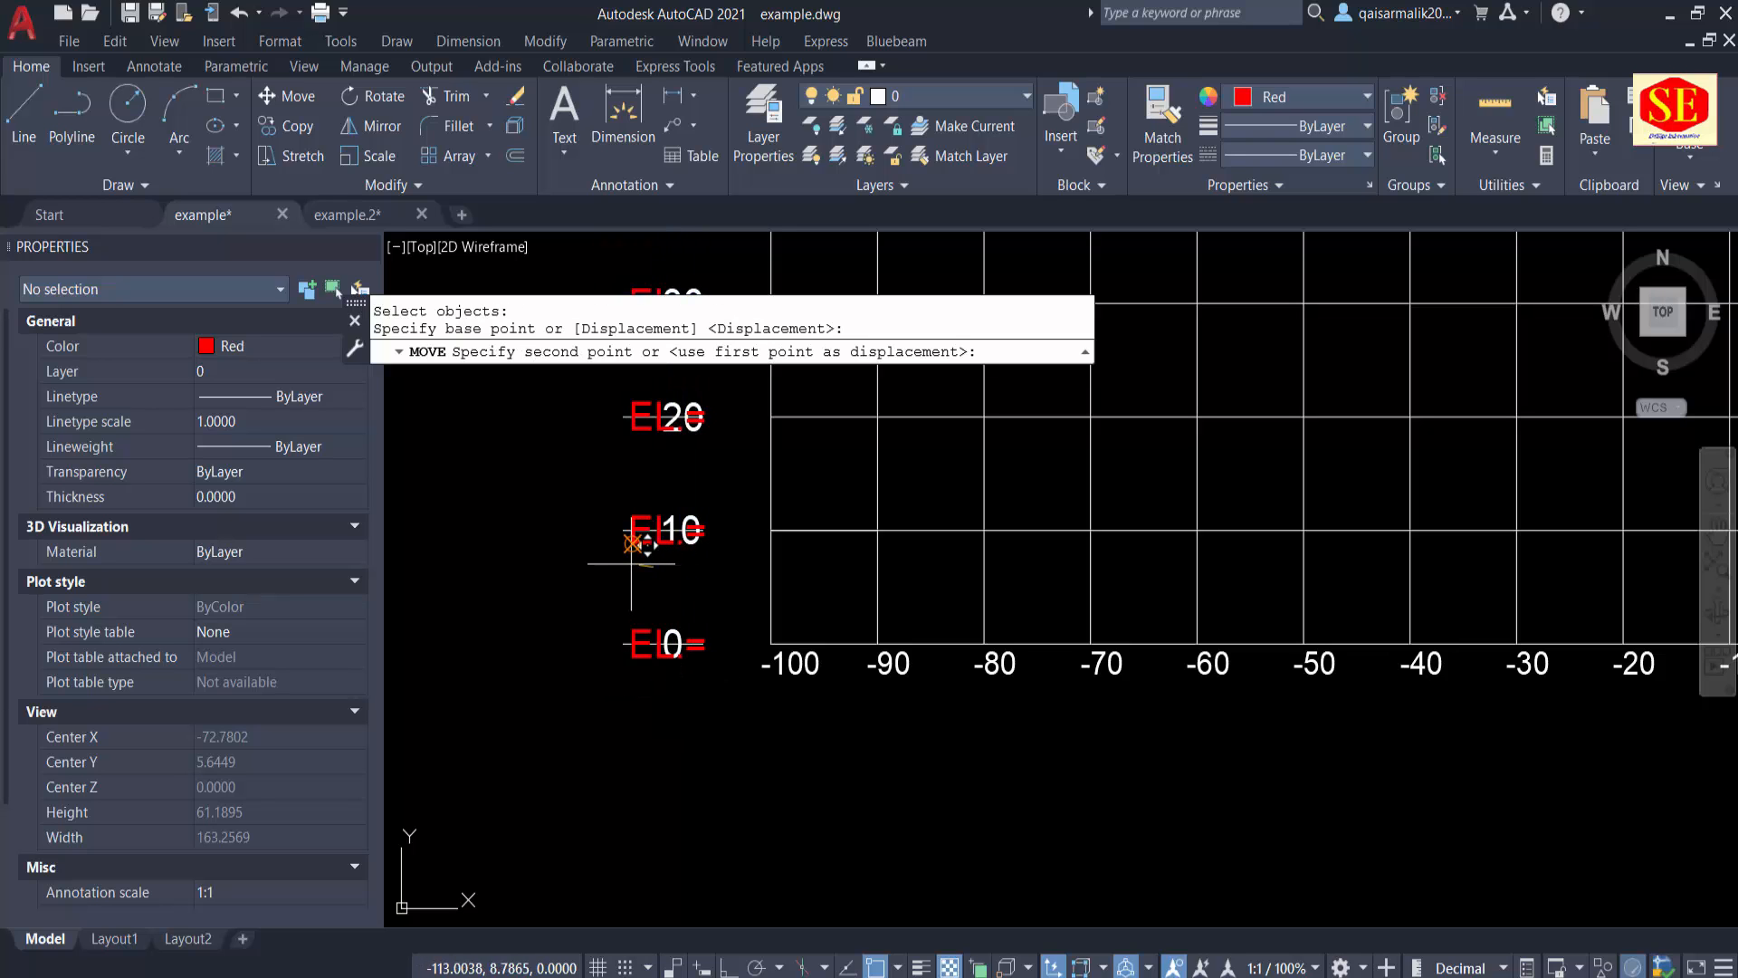
{"action": "scroll", "coordinate": [627, 563], "scroll_direction": "down", "scroll_amount": 2}
{"action": "key", "text": "Escape"}
Step: Undo the text height change on the elevation labels beside the grid
{"action": "middle_click_drag", "start_coordinate": [617, 519], "coordinate": [601, 822]}
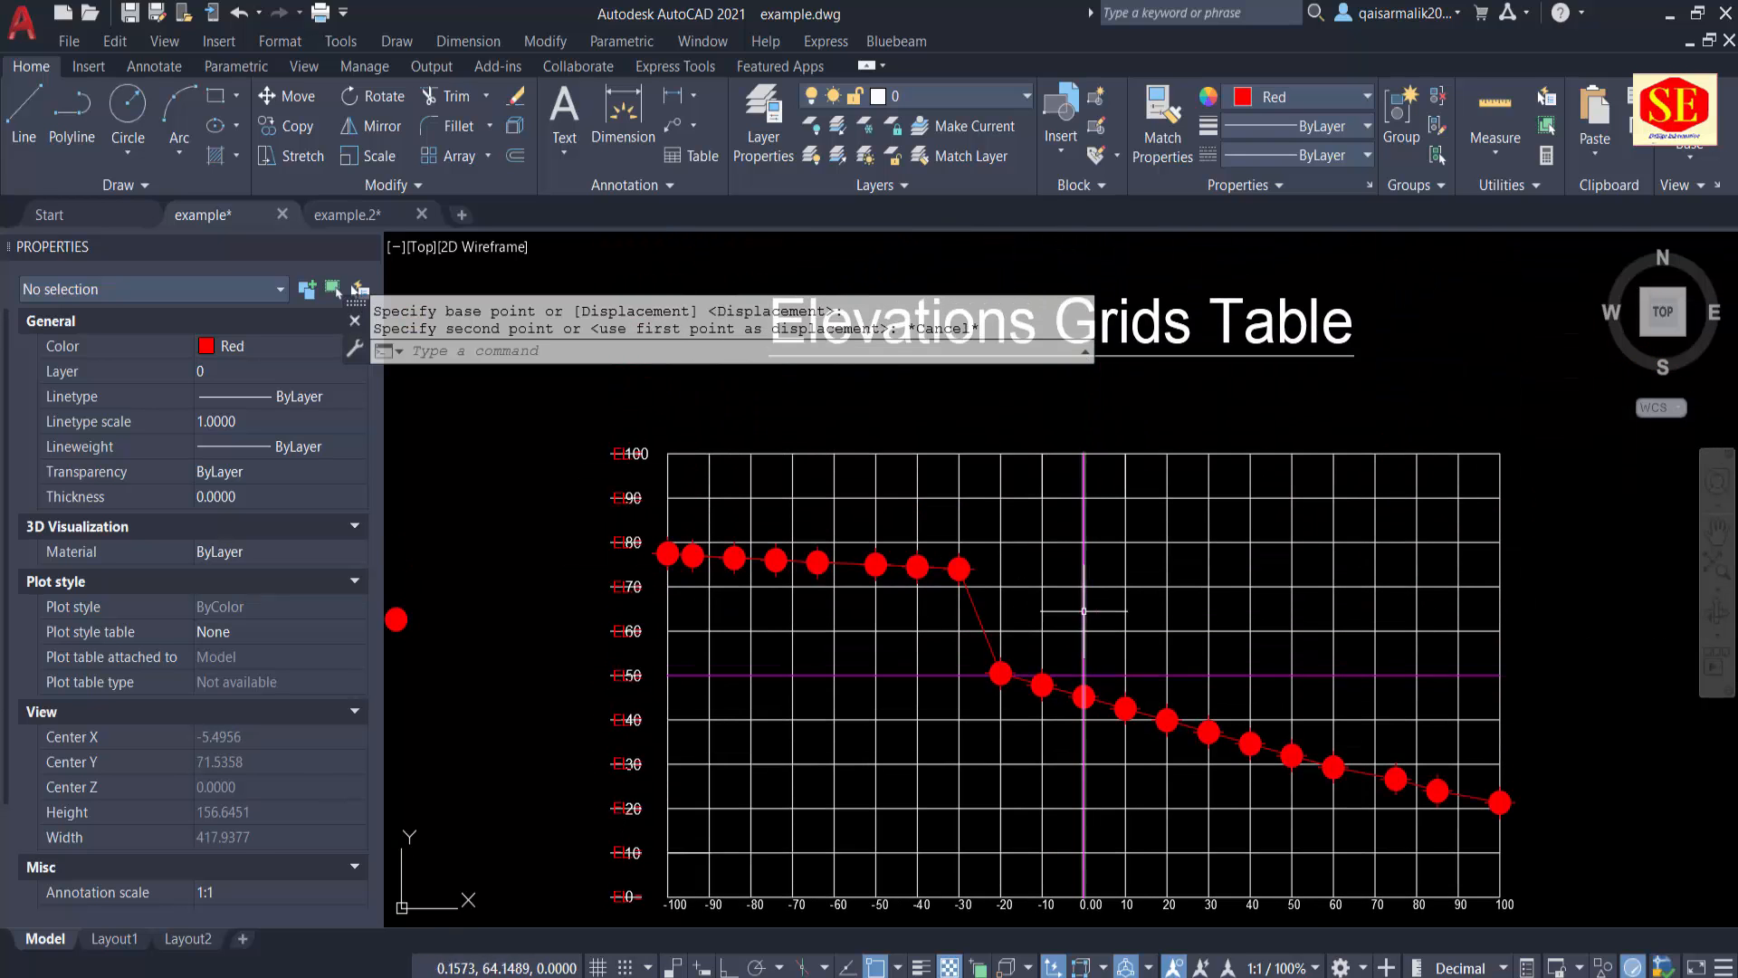
{"action": "middle_click_drag", "start_coordinate": [1073, 589], "coordinate": [986, 708]}
{"action": "scroll", "coordinate": [1056, 590], "scroll_direction": "down", "scroll_amount": 2}
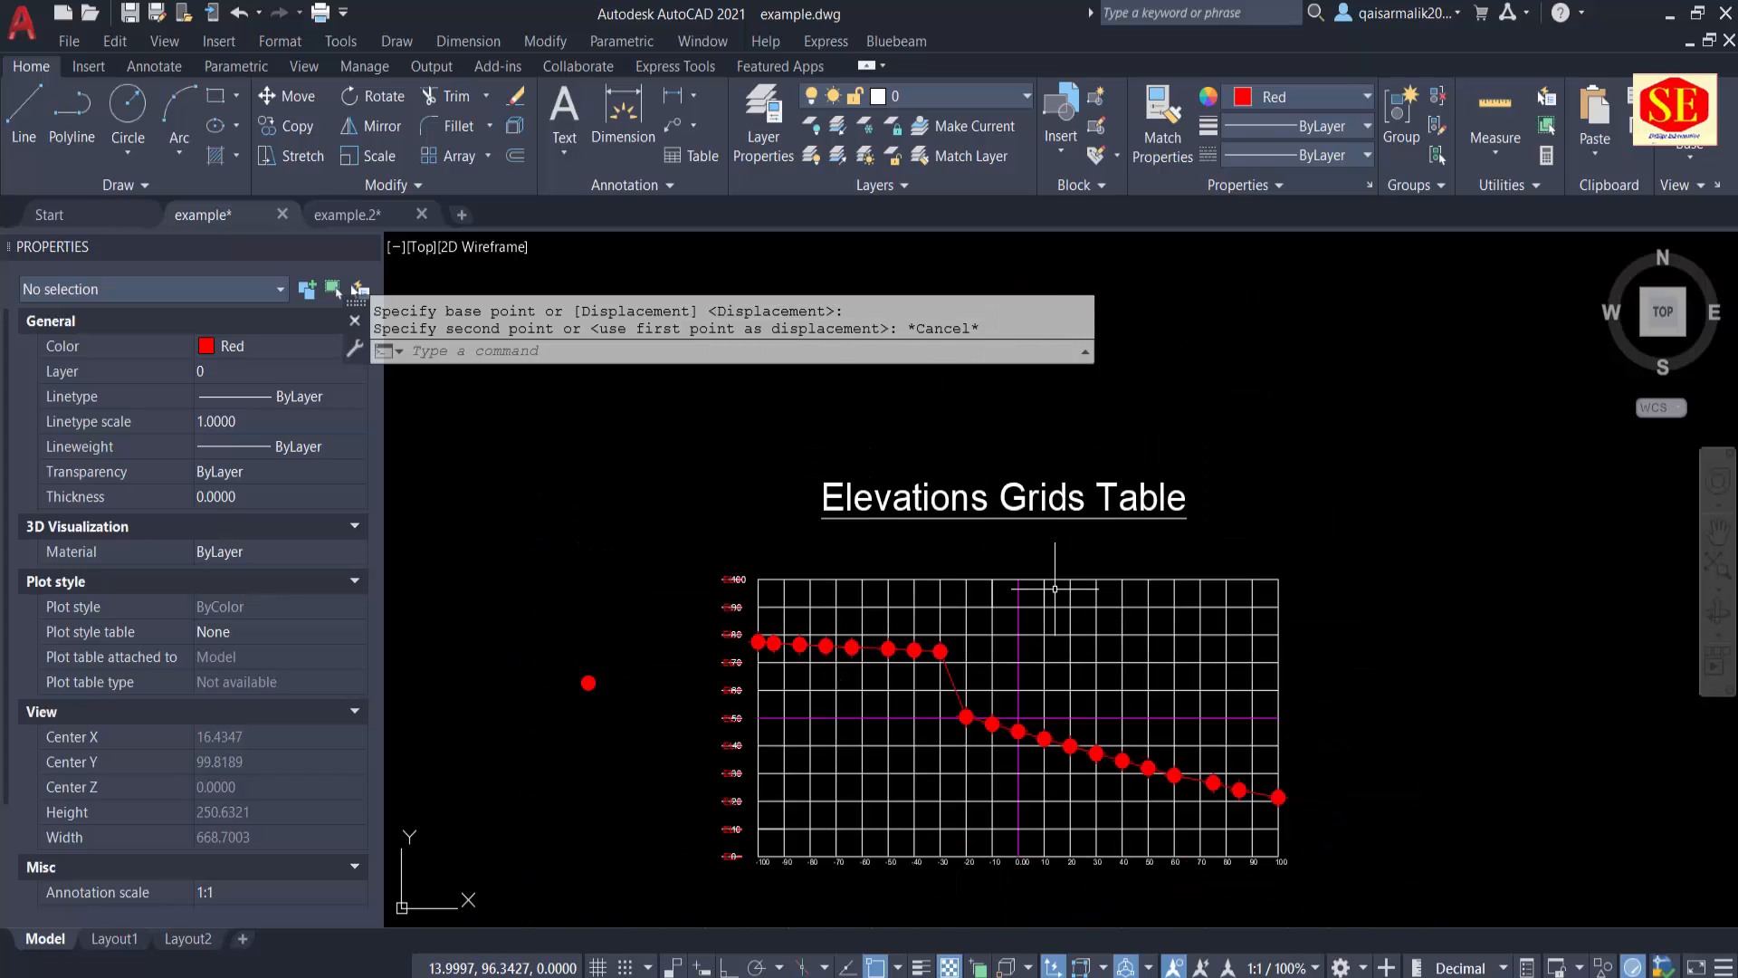
{"action": "scroll", "coordinate": [1005, 785], "scroll_direction": "up", "scroll_amount": 2}
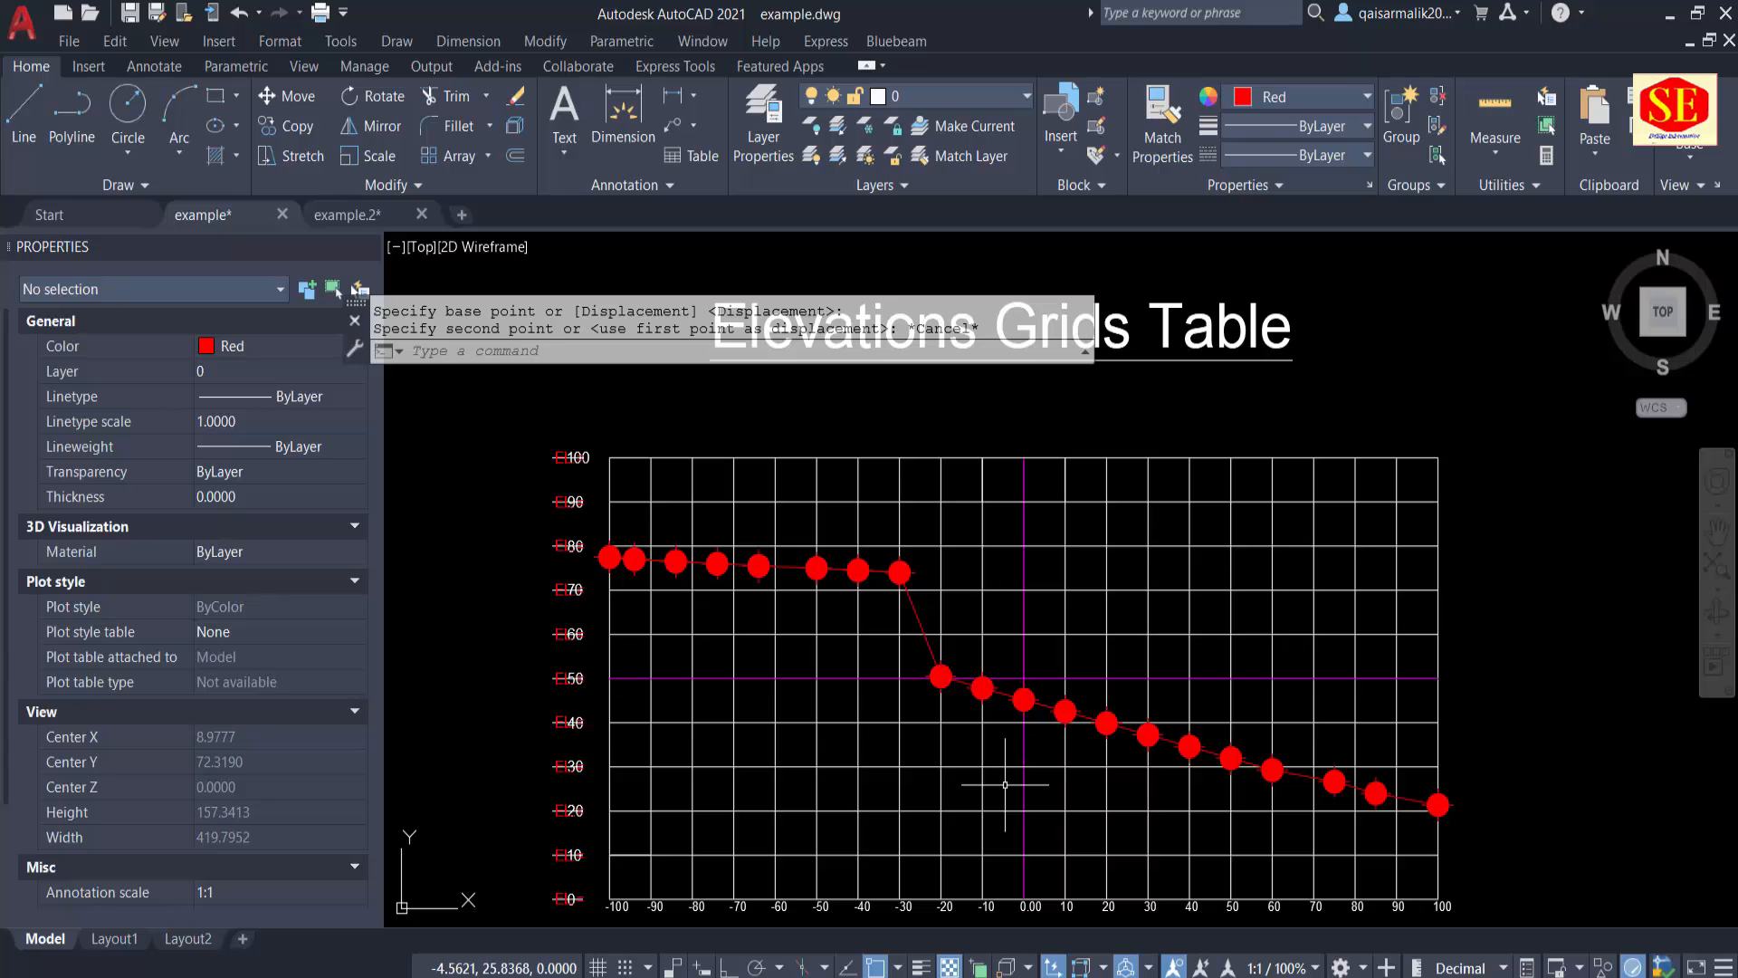
{"action": "key", "text": "Escape"}
{"action": "scroll", "coordinate": [557, 674], "scroll_direction": "up", "scroll_amount": 2}
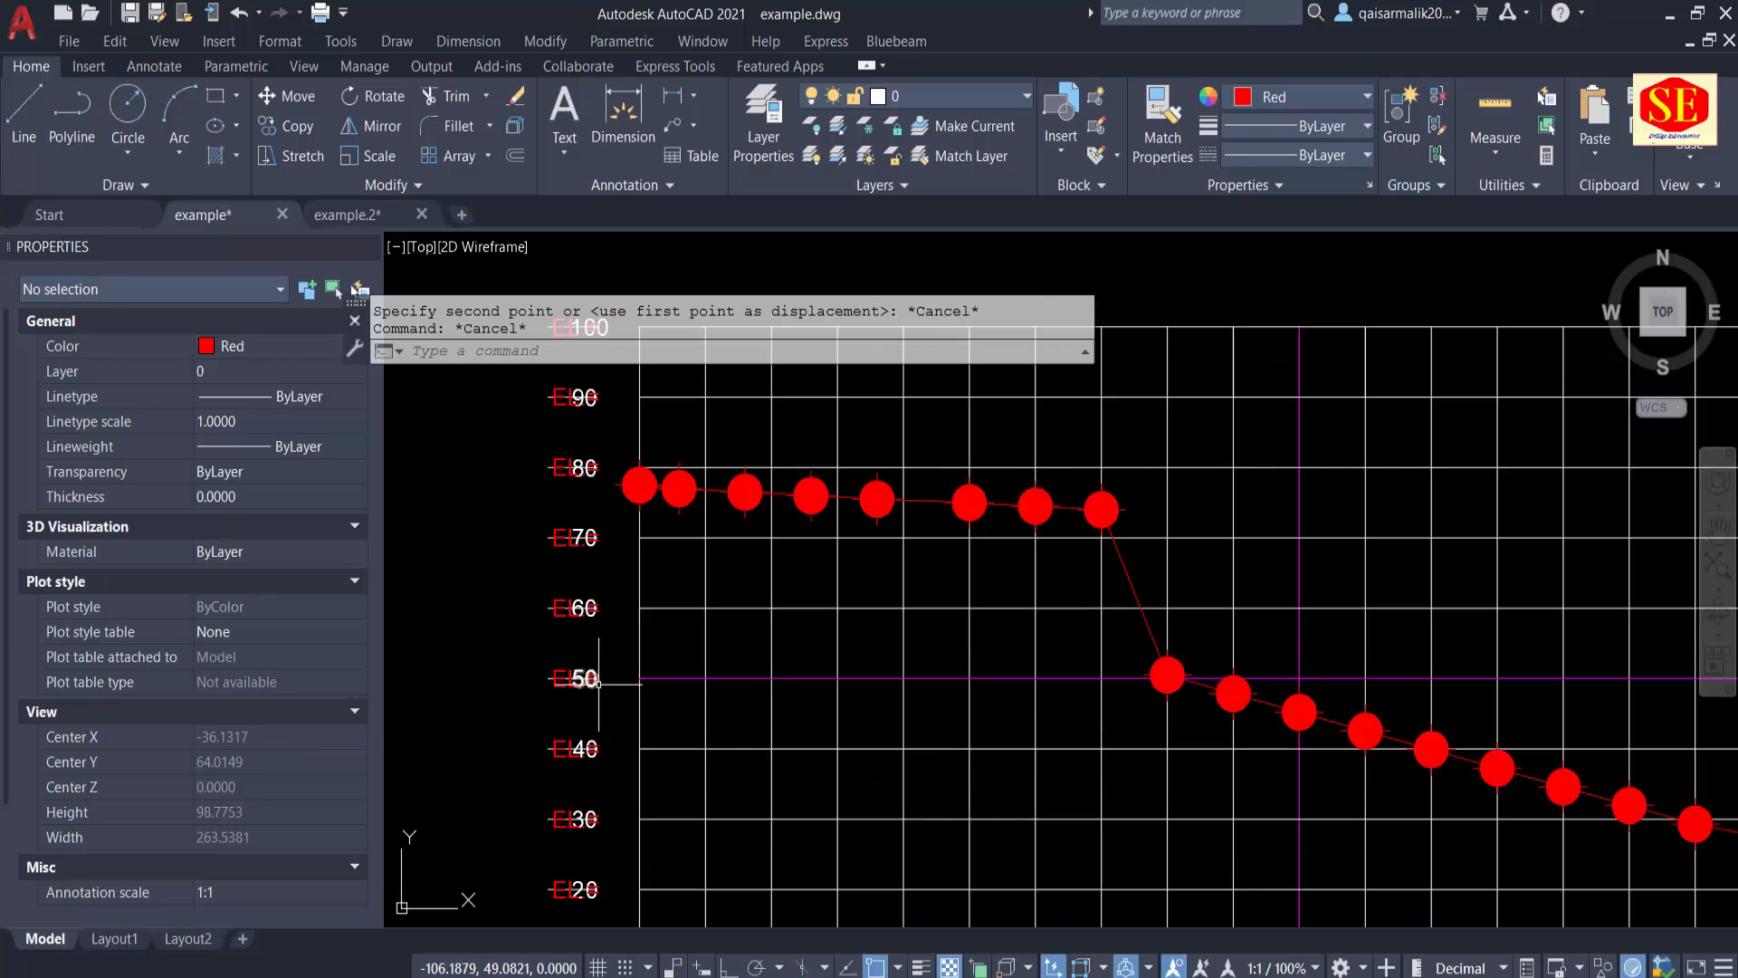
{"action": "type", "text": "u"}
{"action": "key", "text": "Return"}
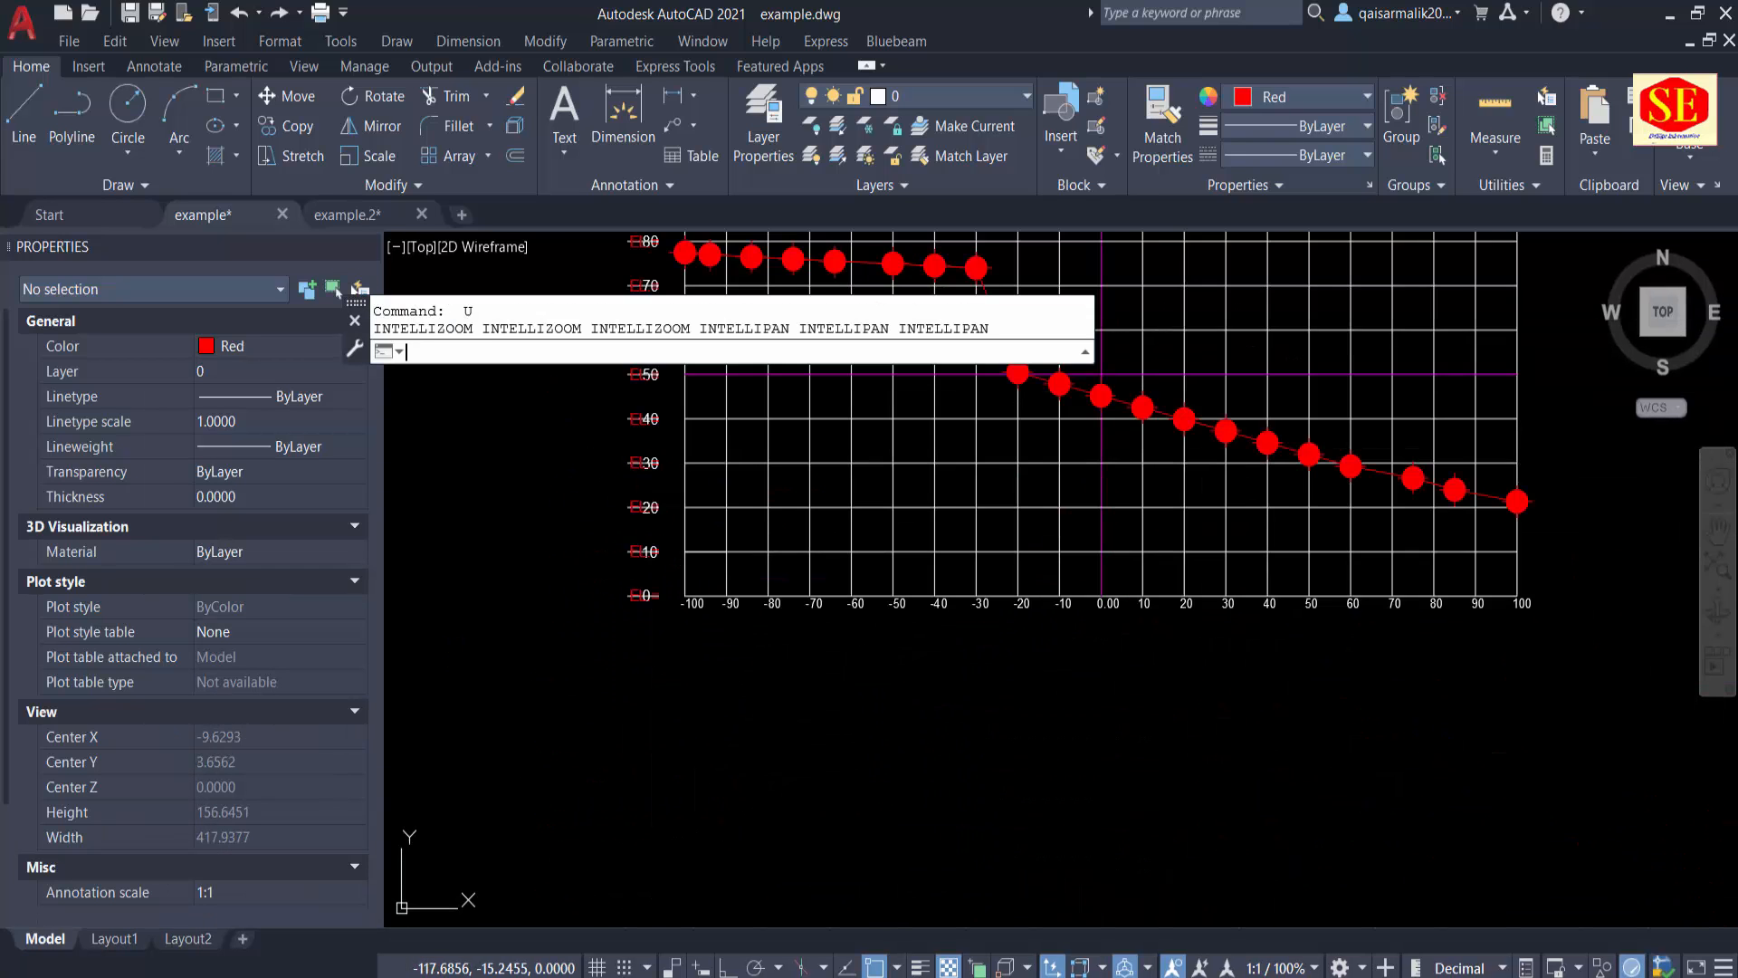
{"action": "scroll", "coordinate": [613, 660], "scroll_direction": "up", "scroll_amount": 4}
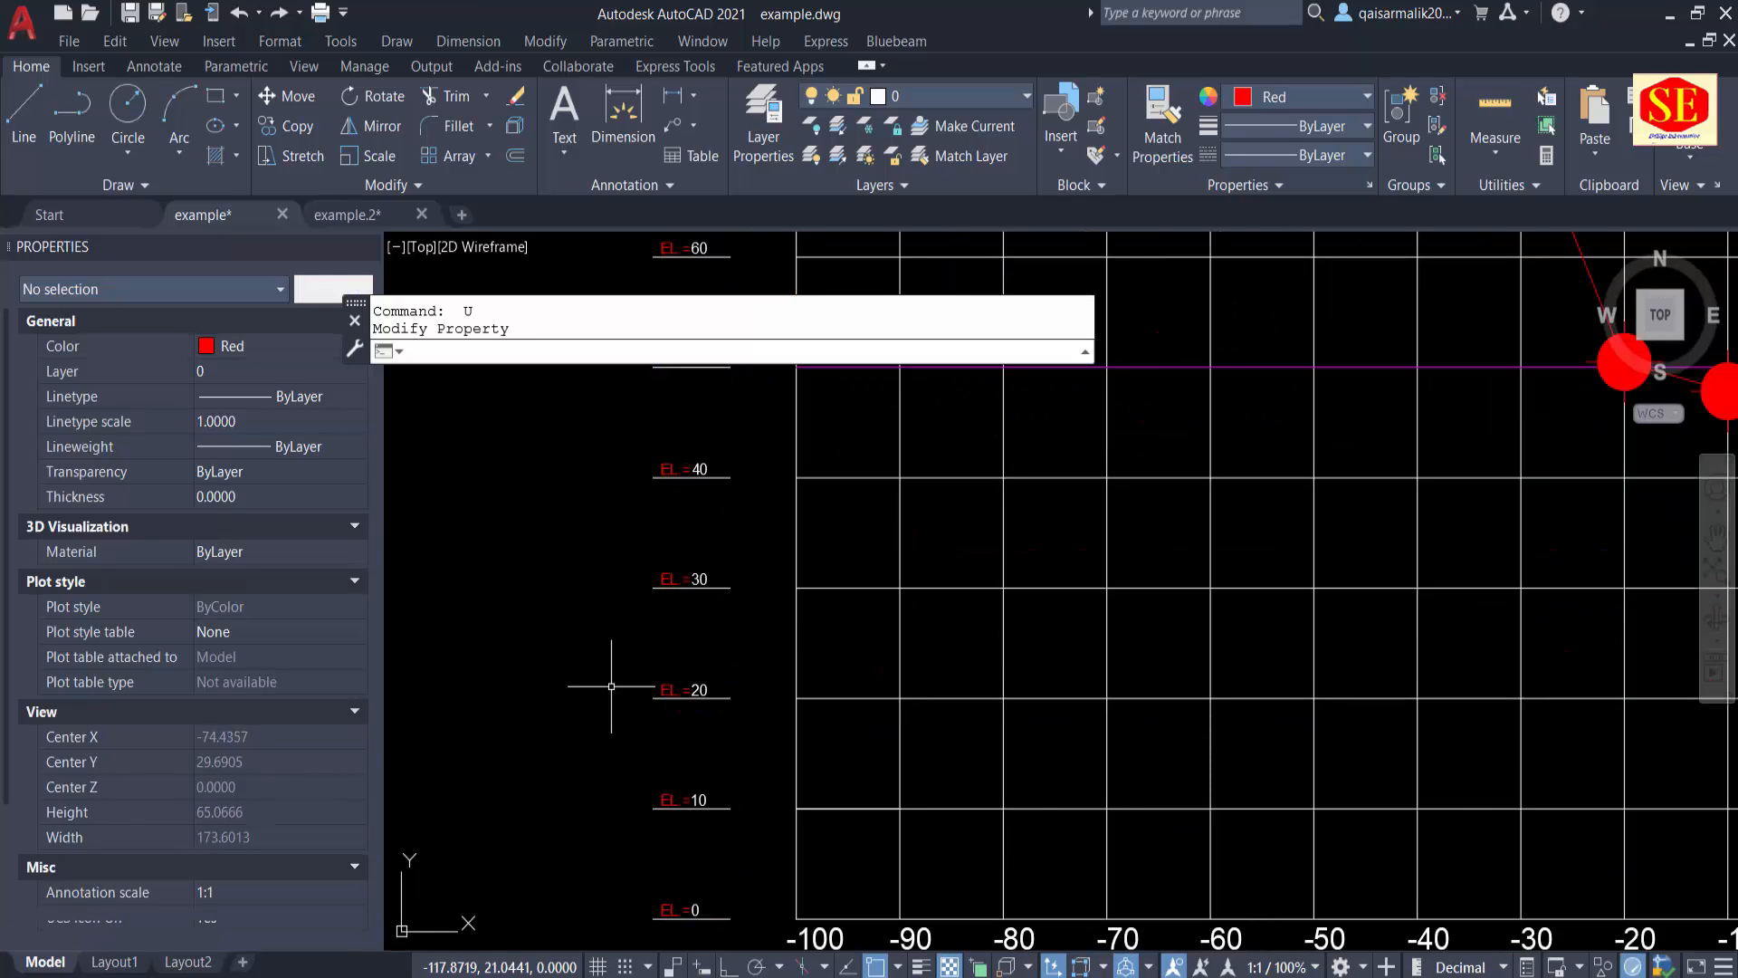
{"action": "scroll", "coordinate": [611, 686], "scroll_direction": "down", "scroll_amount": 2}
Step: Compare the plotted Elevations Grids Table in example.dwg with the Coordinates Grids Table in example.2.dwg
{"action": "middle_click_drag", "start_coordinate": [940, 589], "coordinate": [763, 789]}
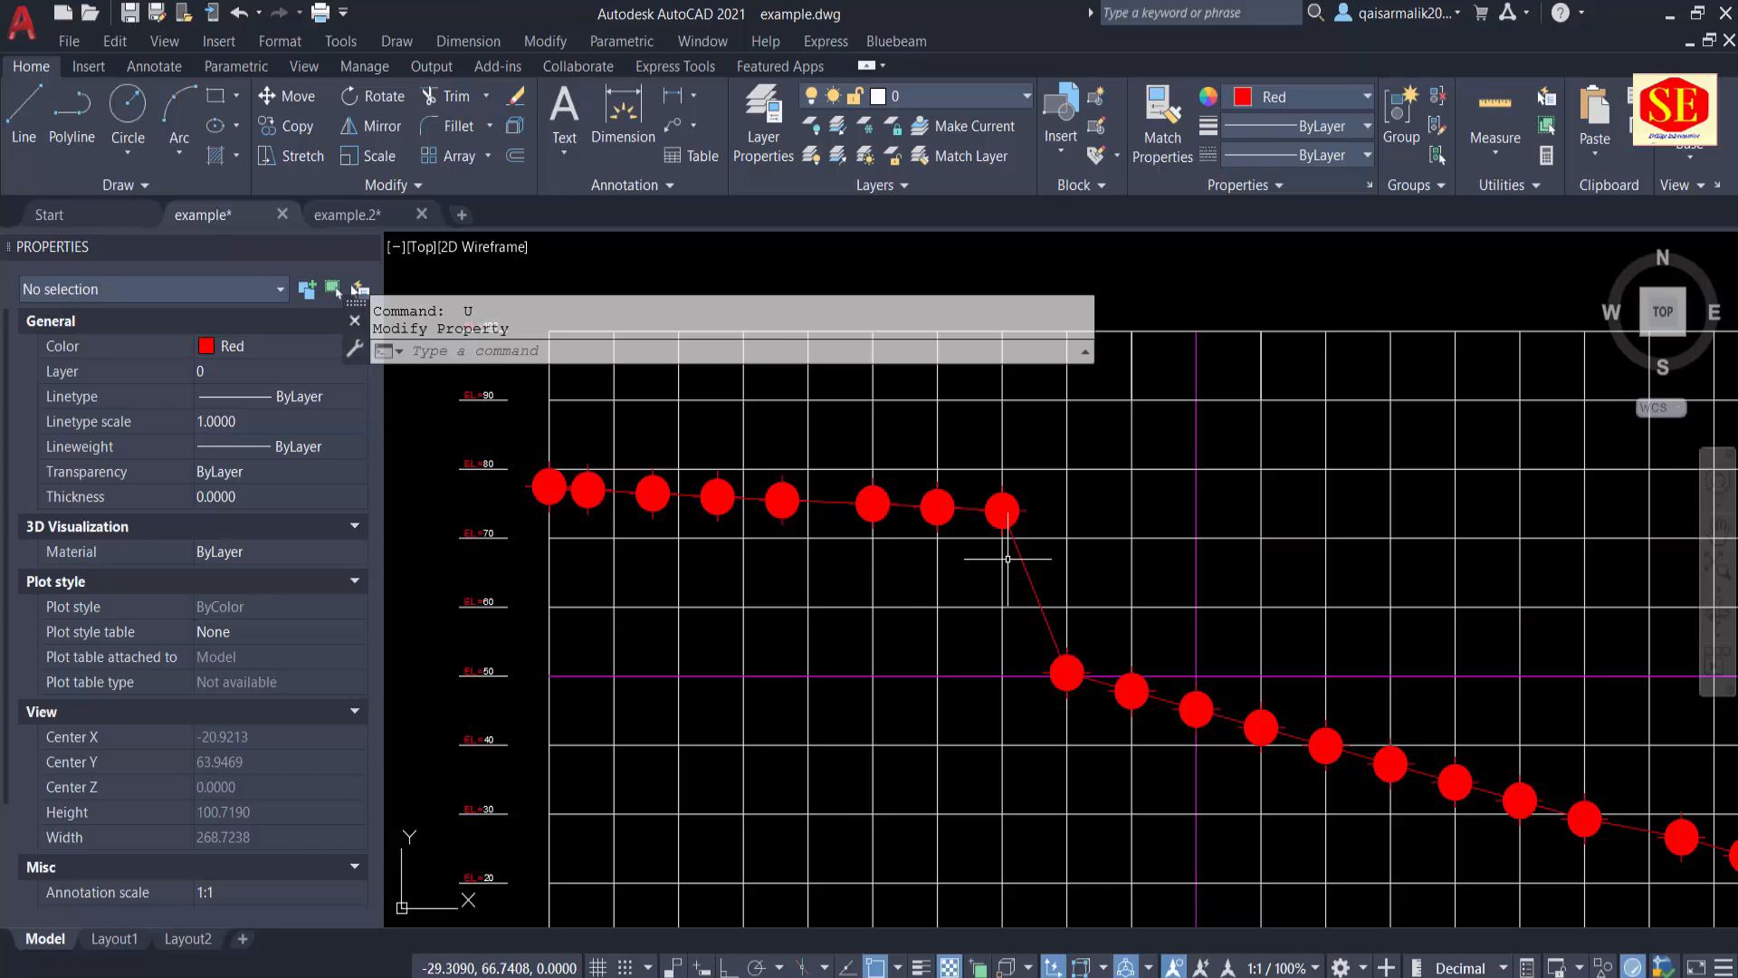
{"action": "left_click", "coordinate": [363, 212]}
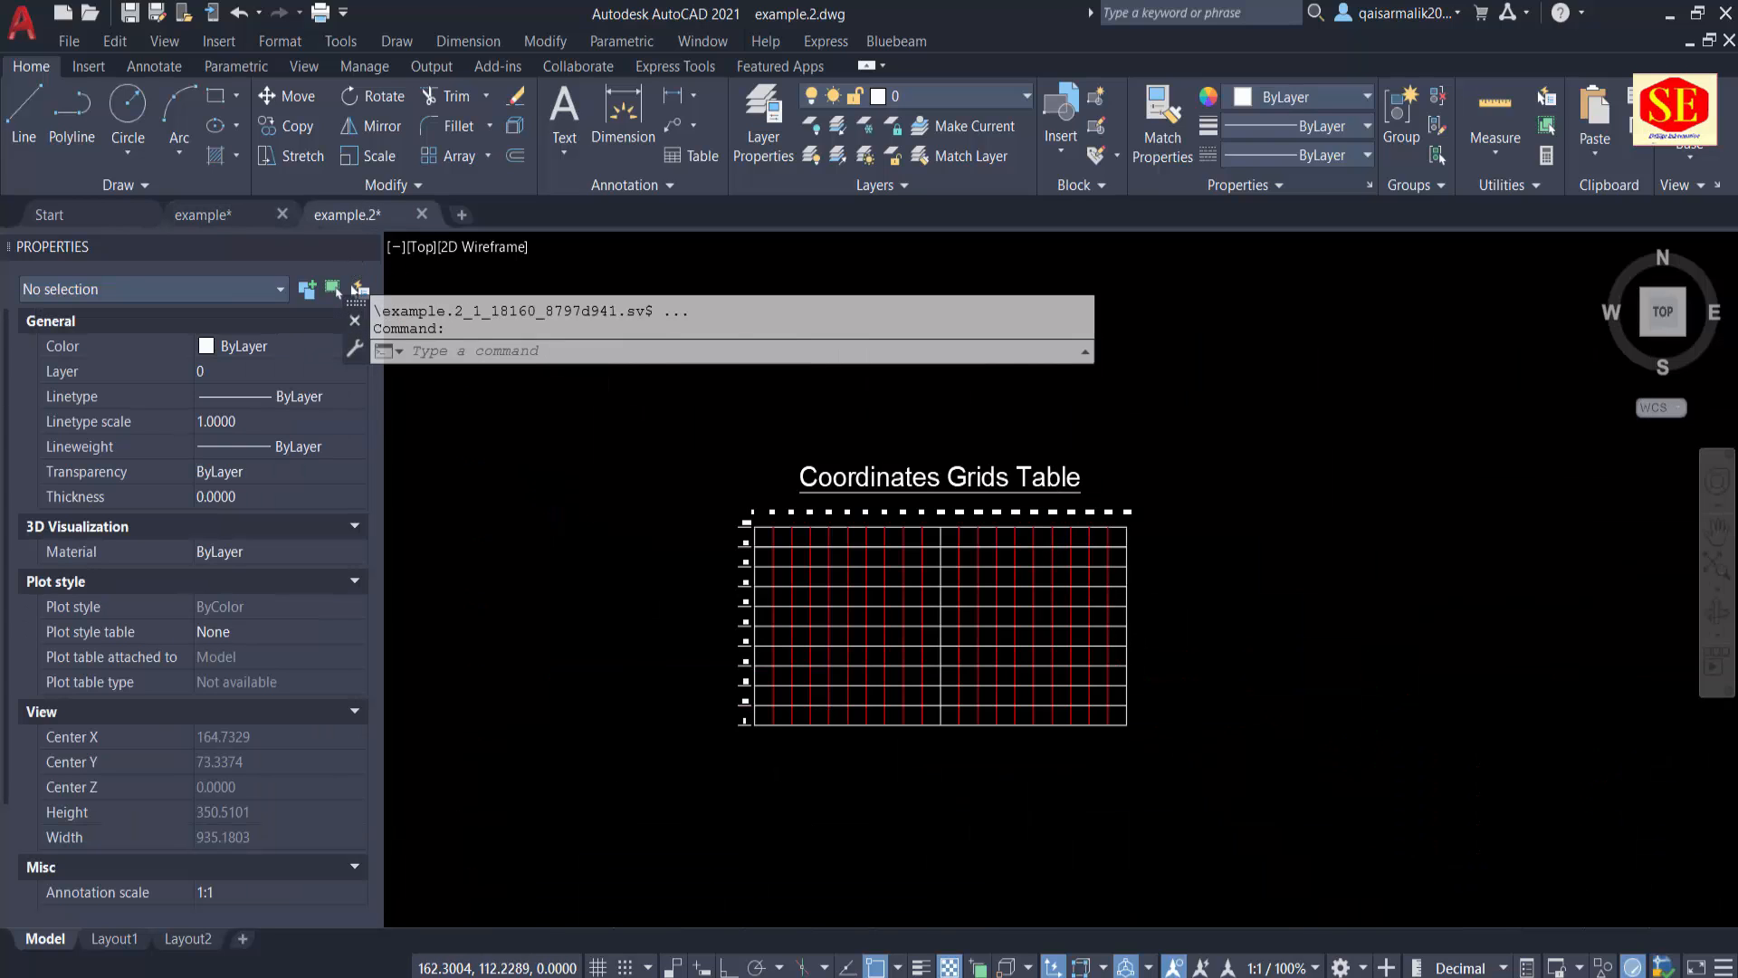
{"action": "scroll", "coordinate": [1056, 502], "scroll_direction": "up", "scroll_amount": 2}
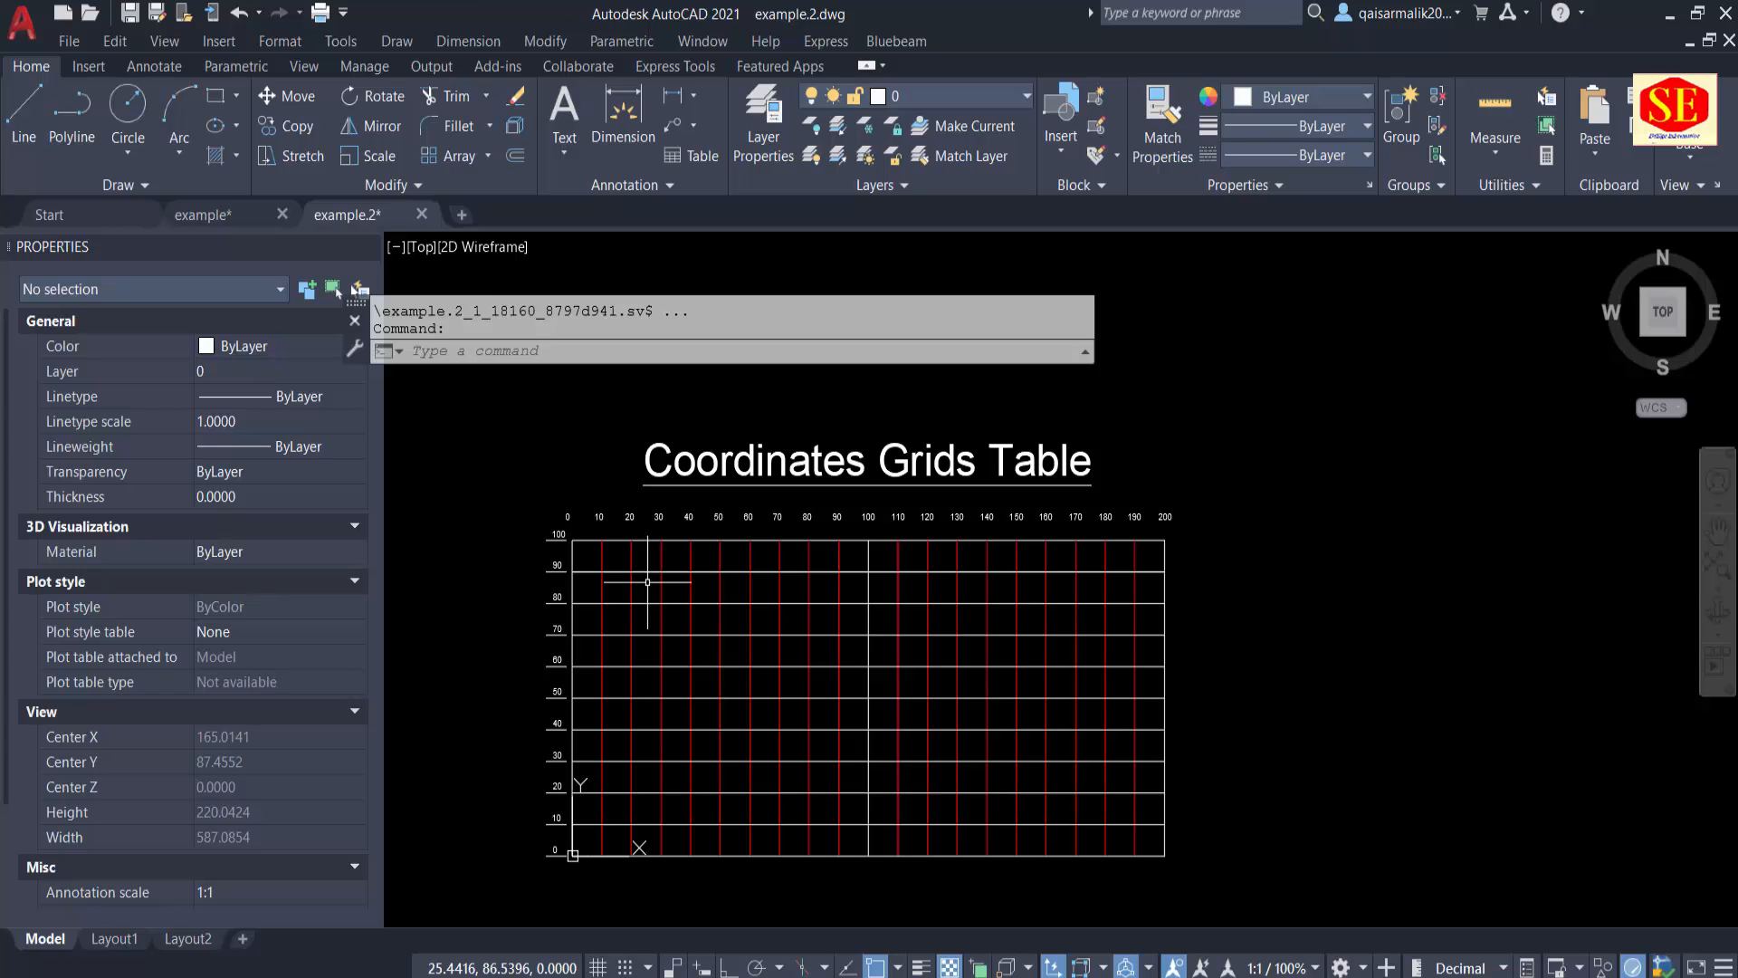
{"action": "left_click", "coordinate": [203, 214]}
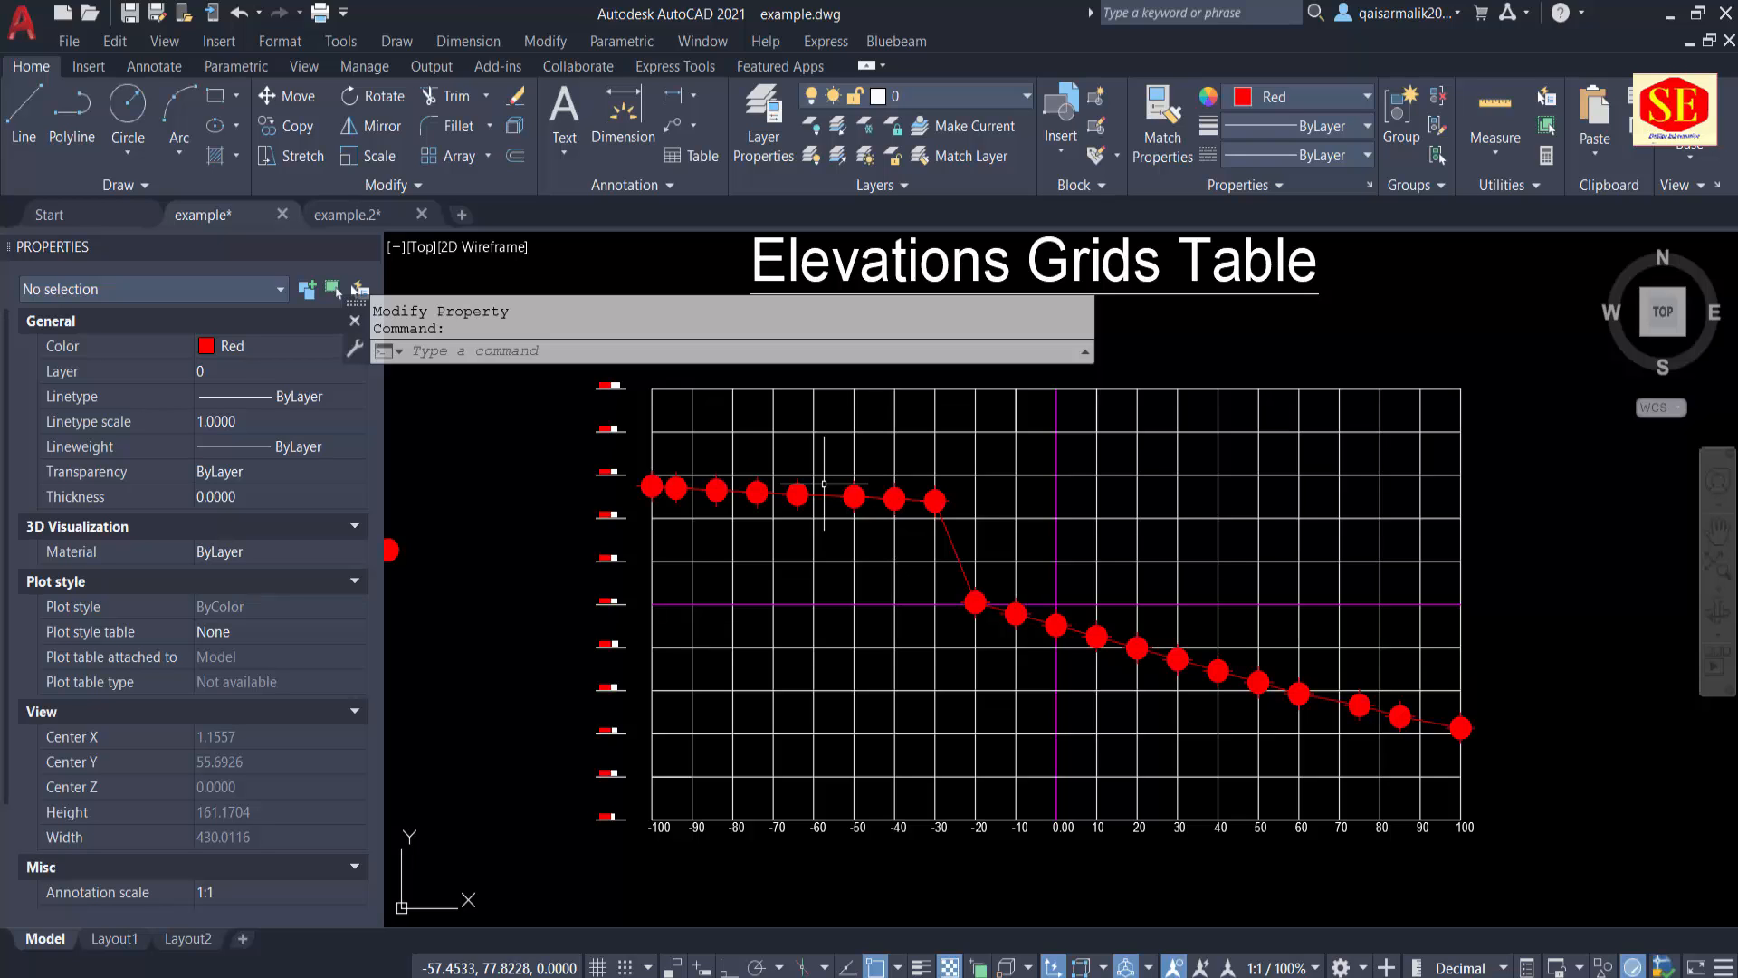
{"action": "left_click", "coordinate": [350, 217]}
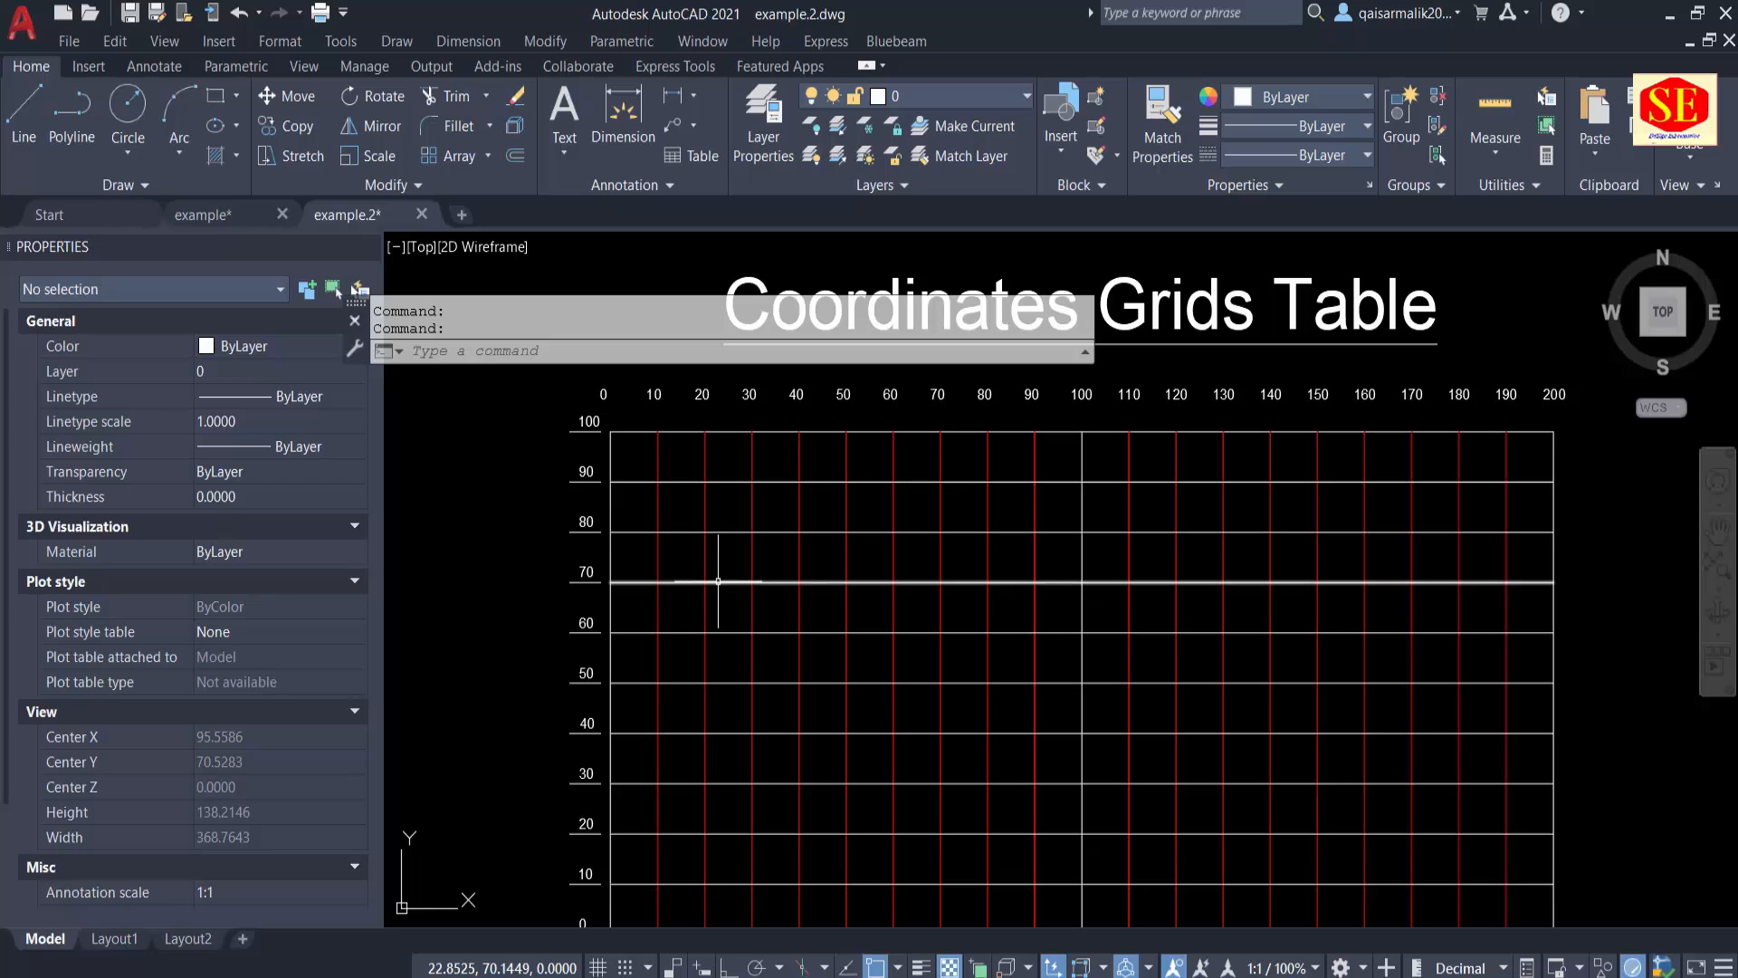
{"action": "scroll", "coordinate": [910, 554], "scroll_direction": "down", "scroll_amount": 2}
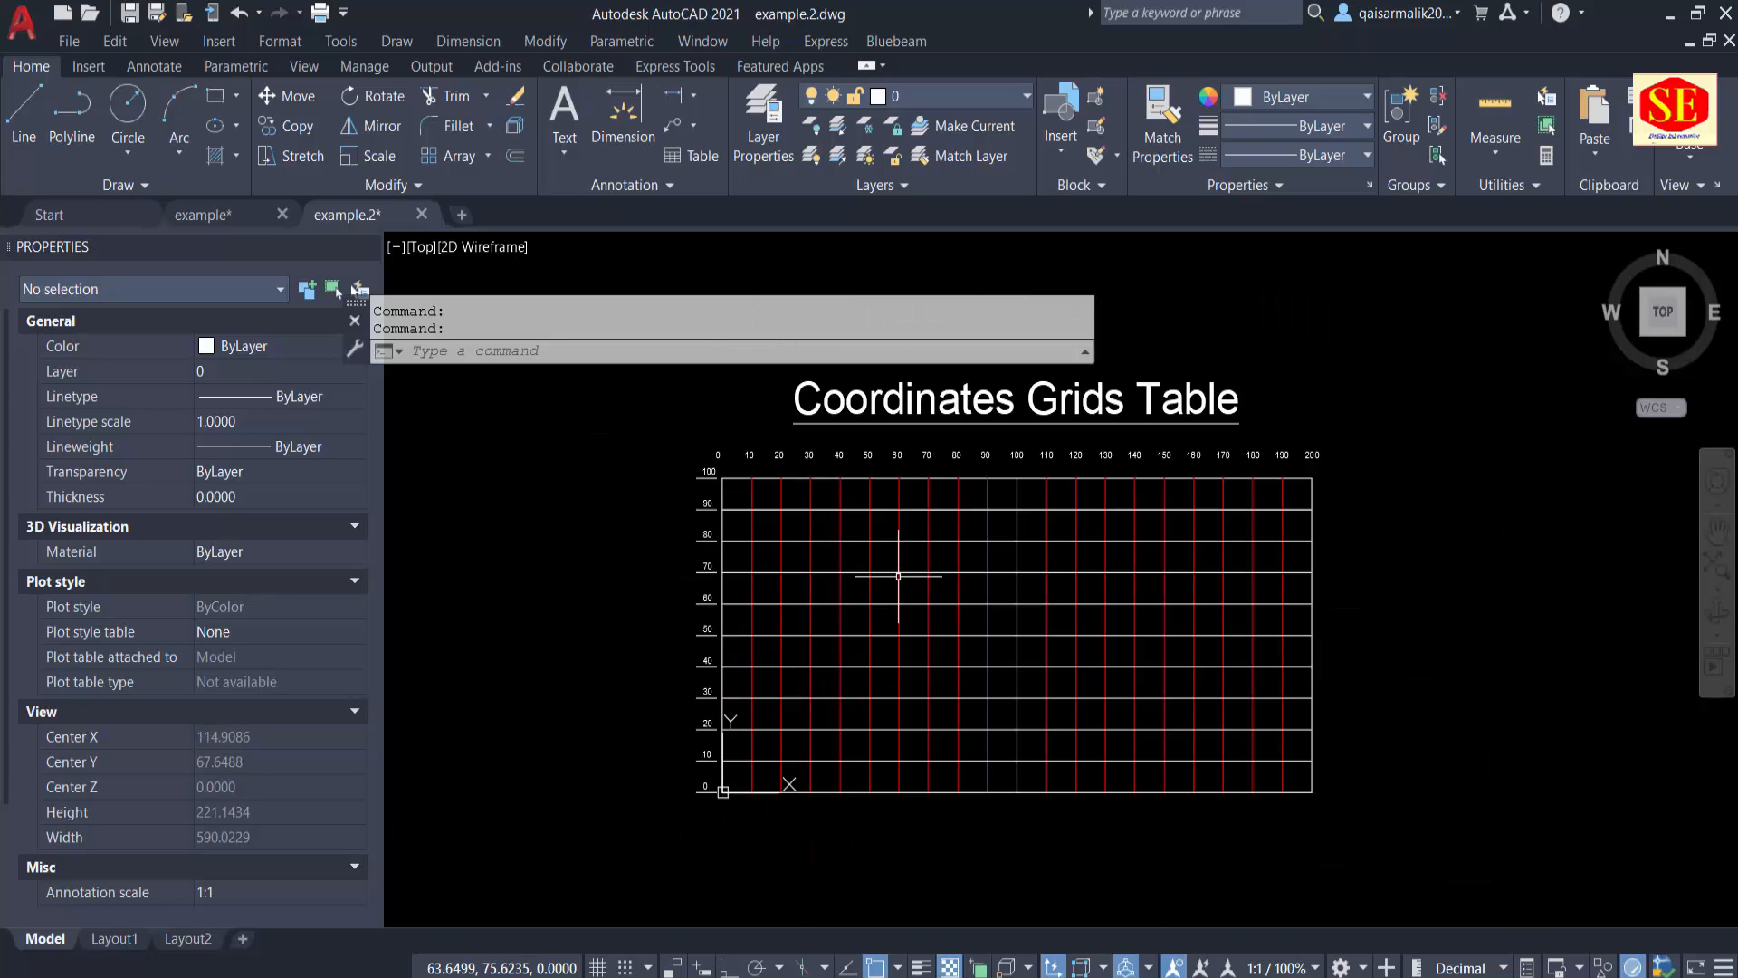
{"action": "scroll", "coordinate": [744, 774], "scroll_direction": "up", "scroll_amount": 2}
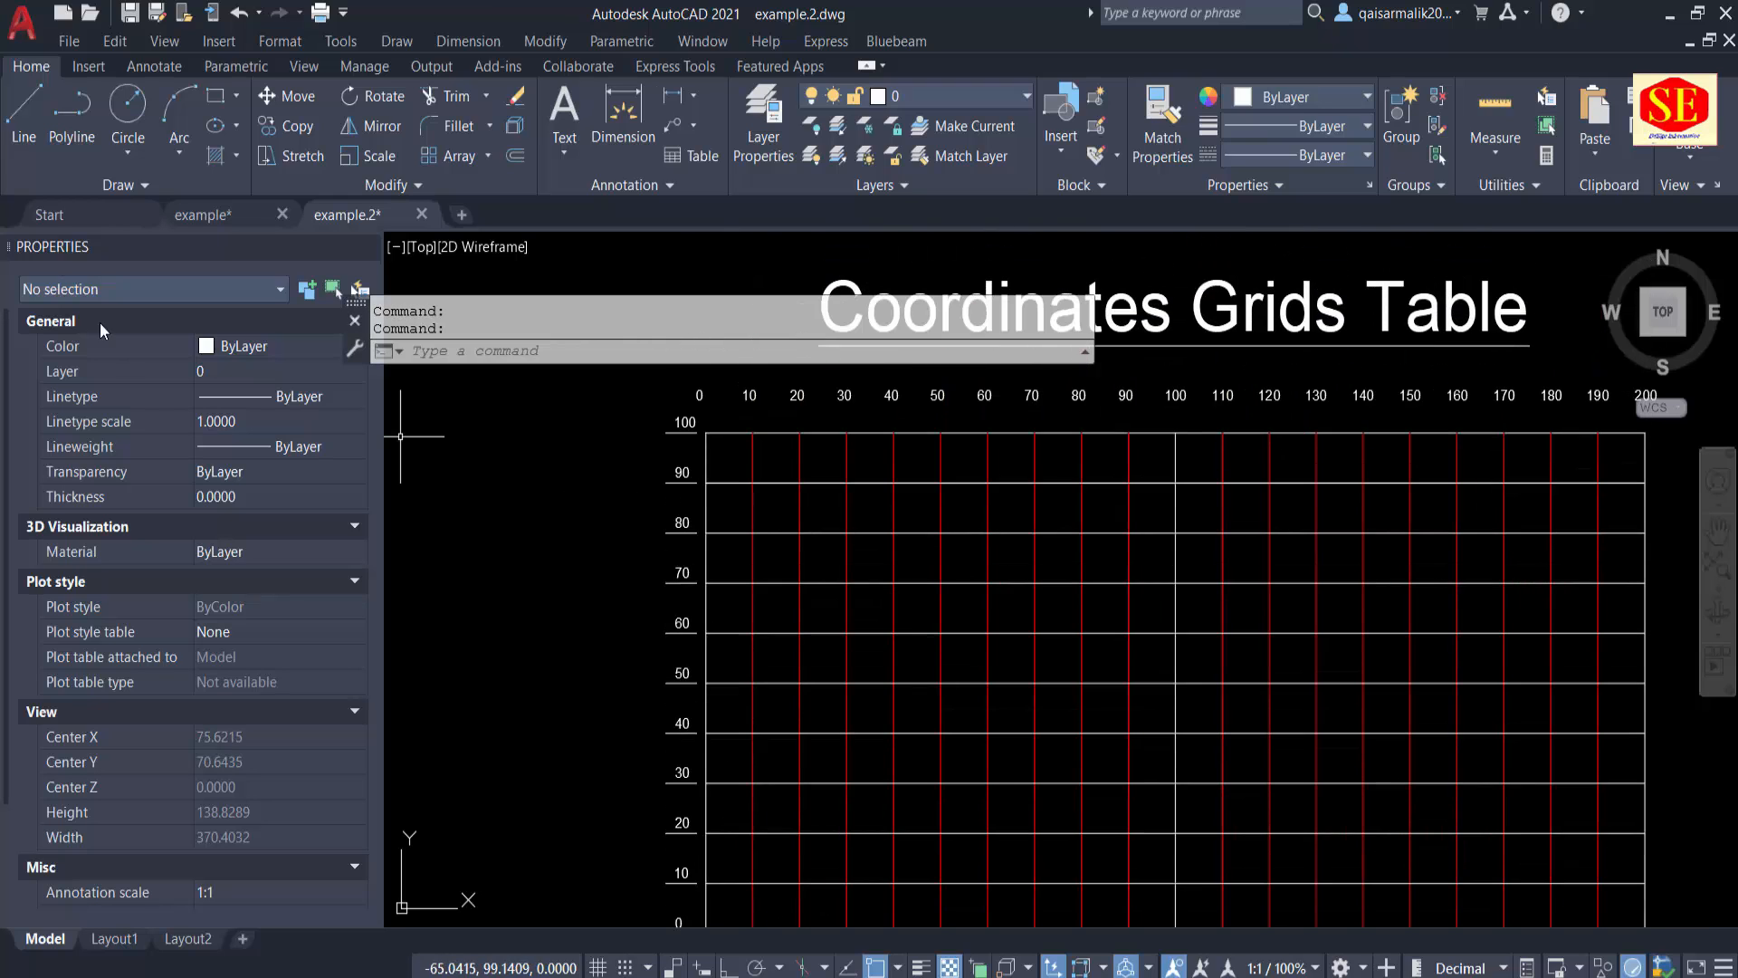
{"action": "left_click", "coordinate": [199, 222]}
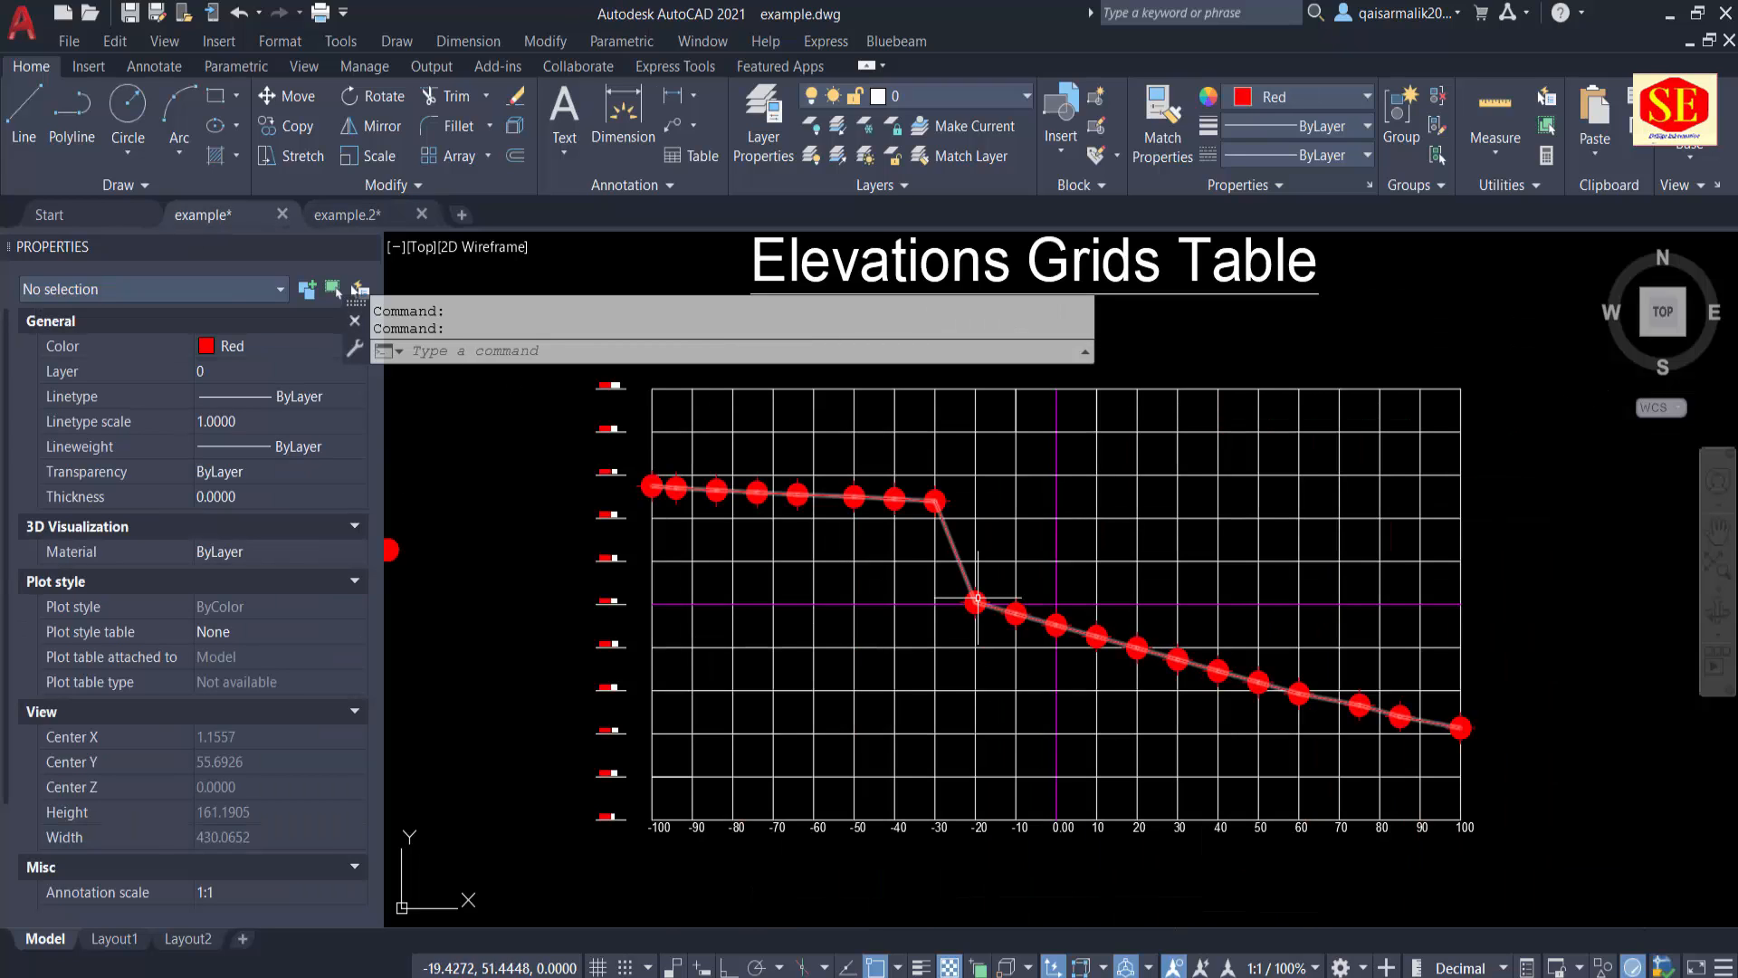
{"action": "key", "text": "Escape"}
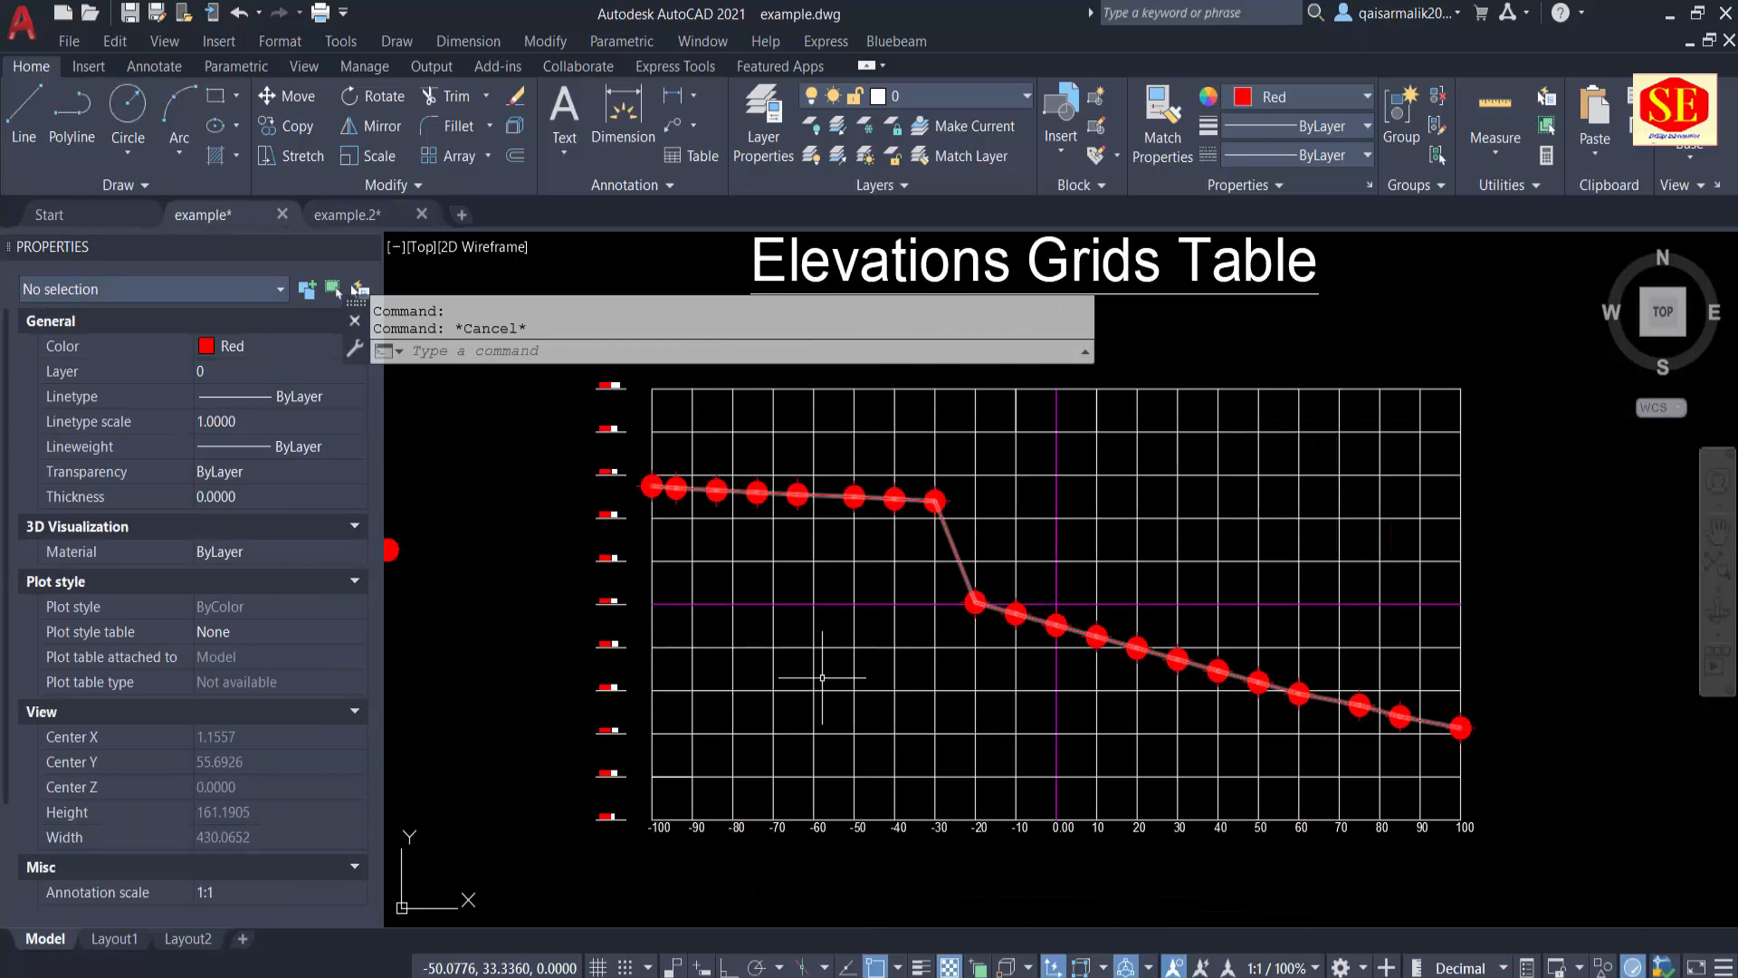
{"action": "scroll", "coordinate": [726, 593], "scroll_direction": "down", "scroll_amount": 2}
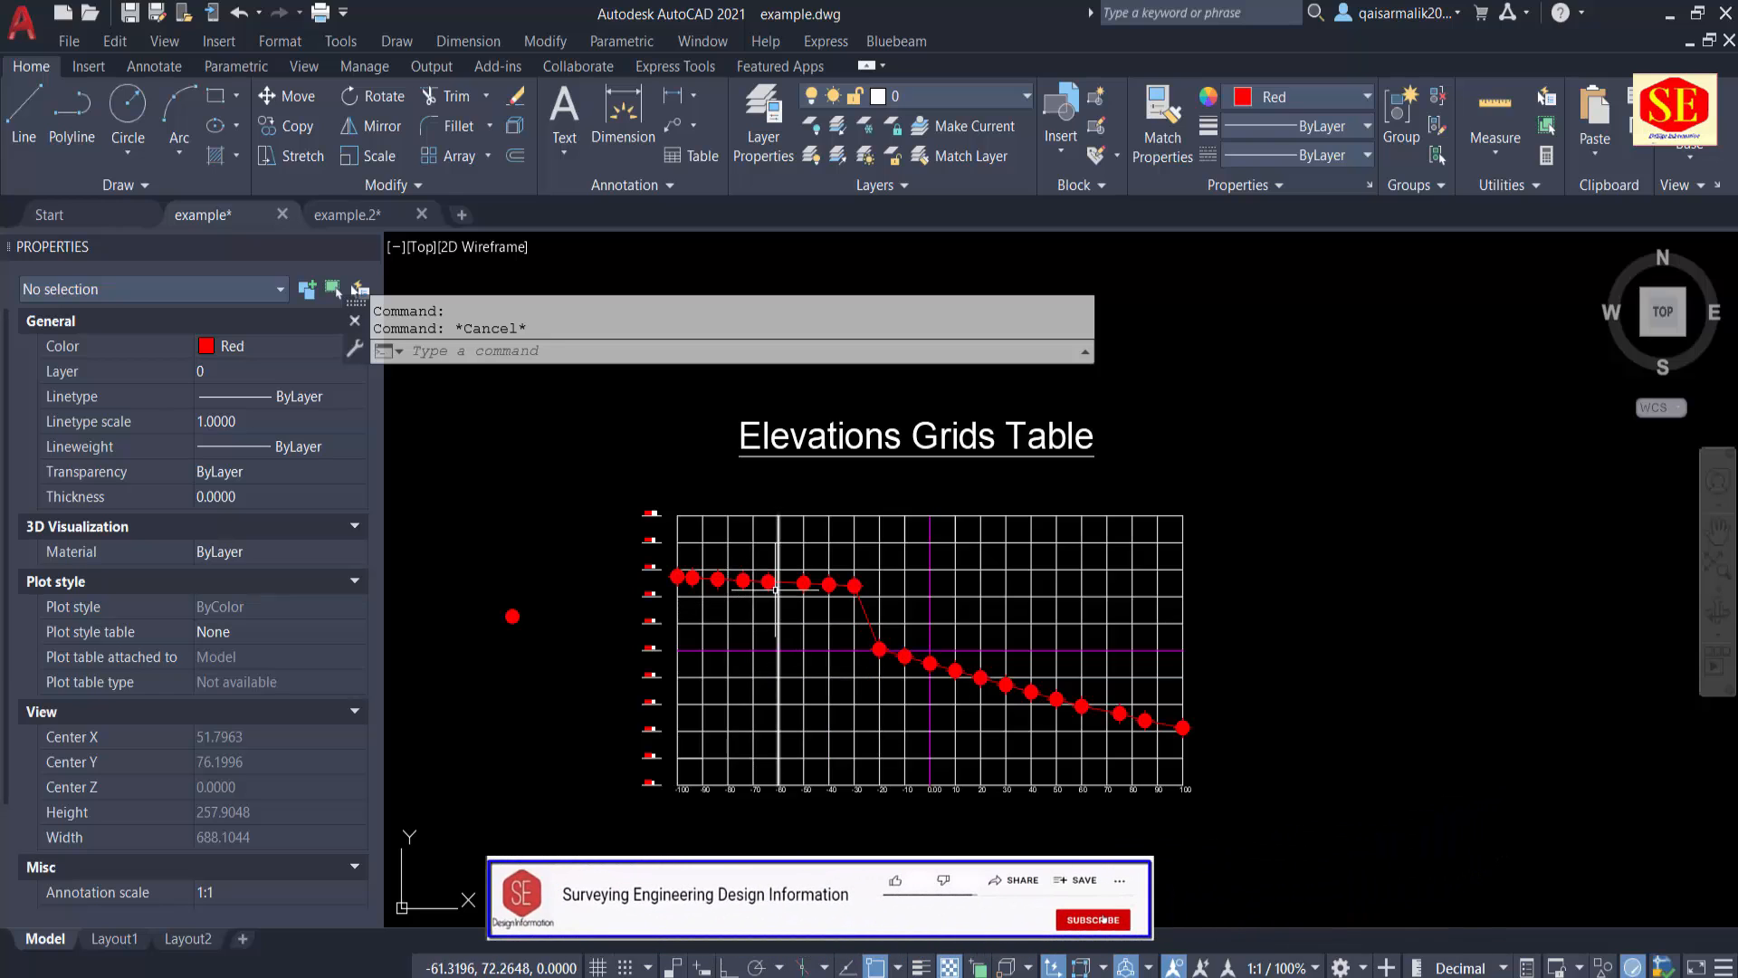
{"action": "scroll", "coordinate": [777, 596], "scroll_direction": "up", "scroll_amount": 3}
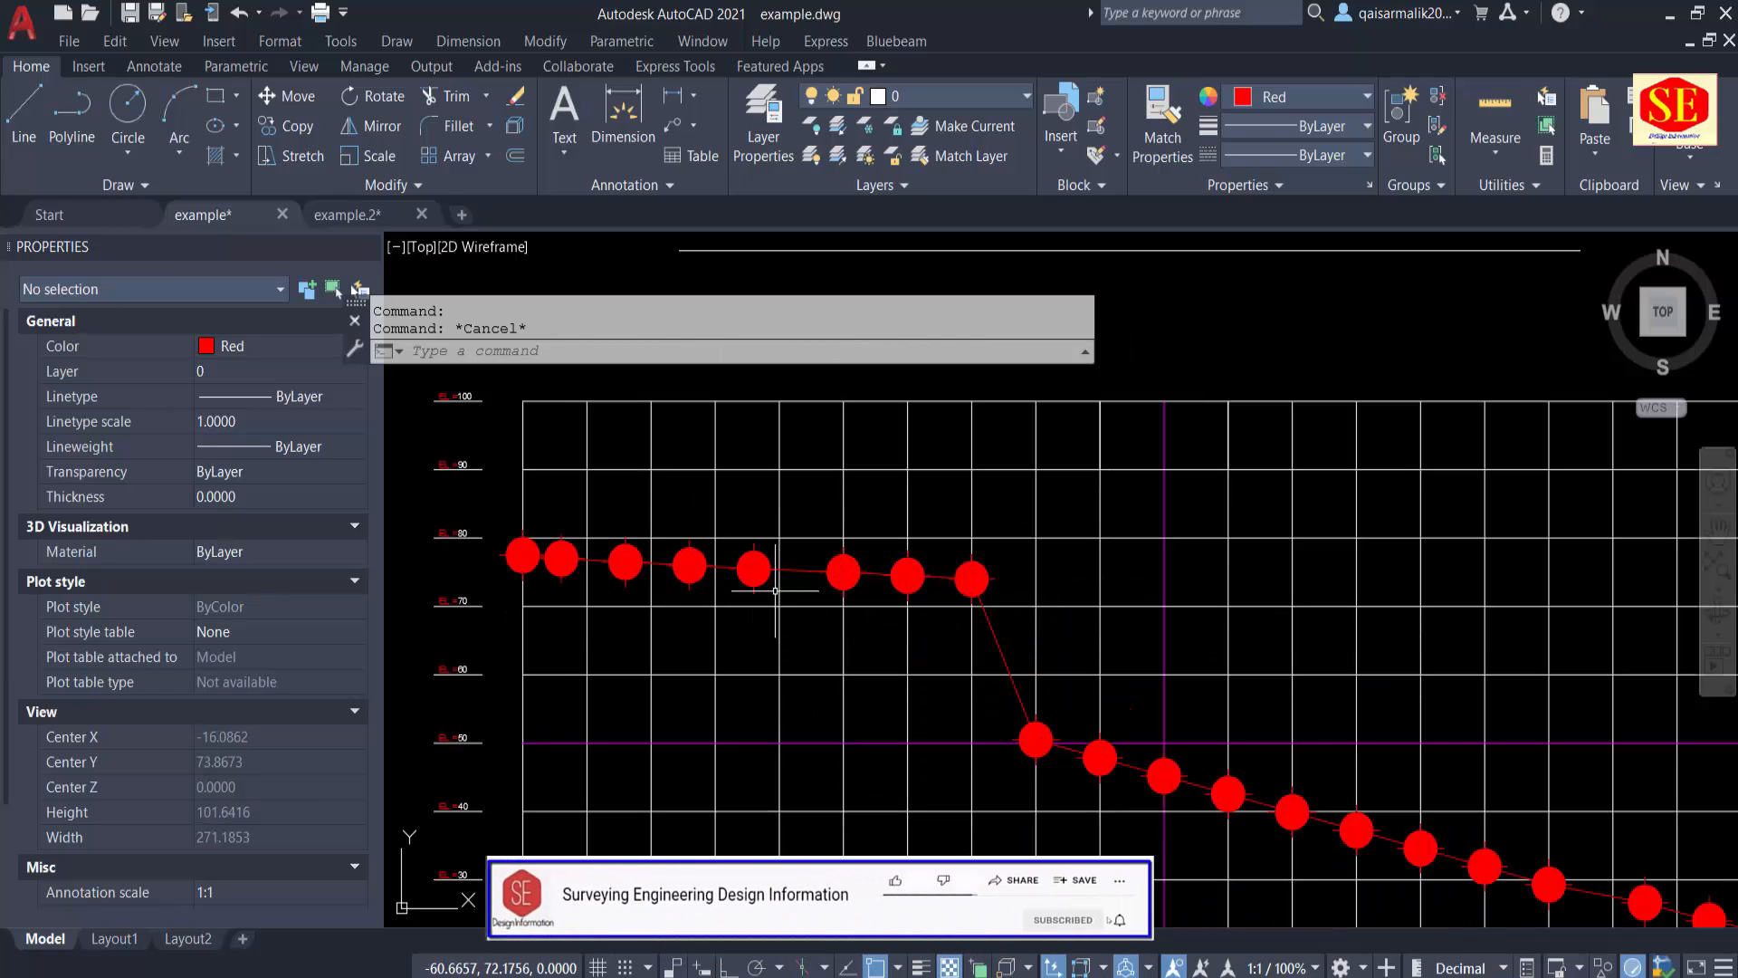